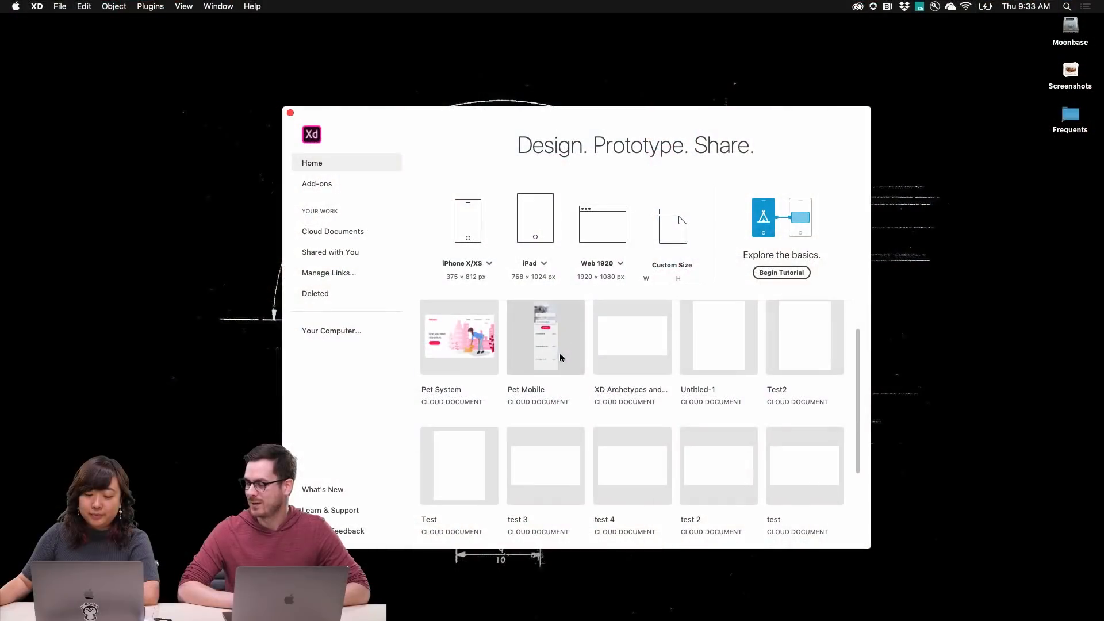
Open the Pet Mobile cloud document
left_click(560, 356)
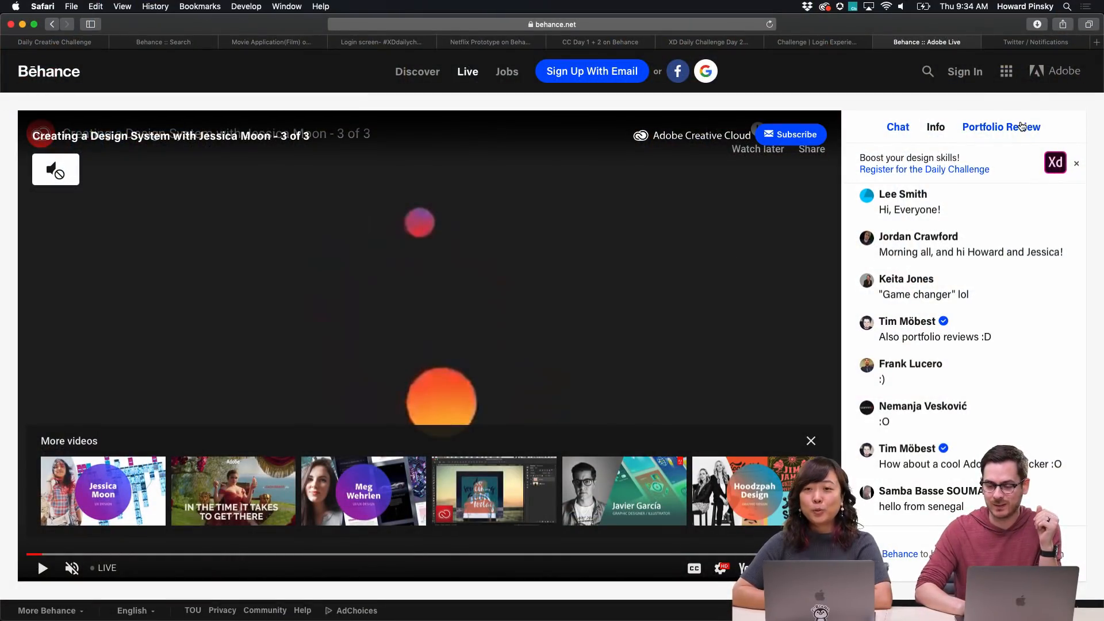
left_click(1049, 122)
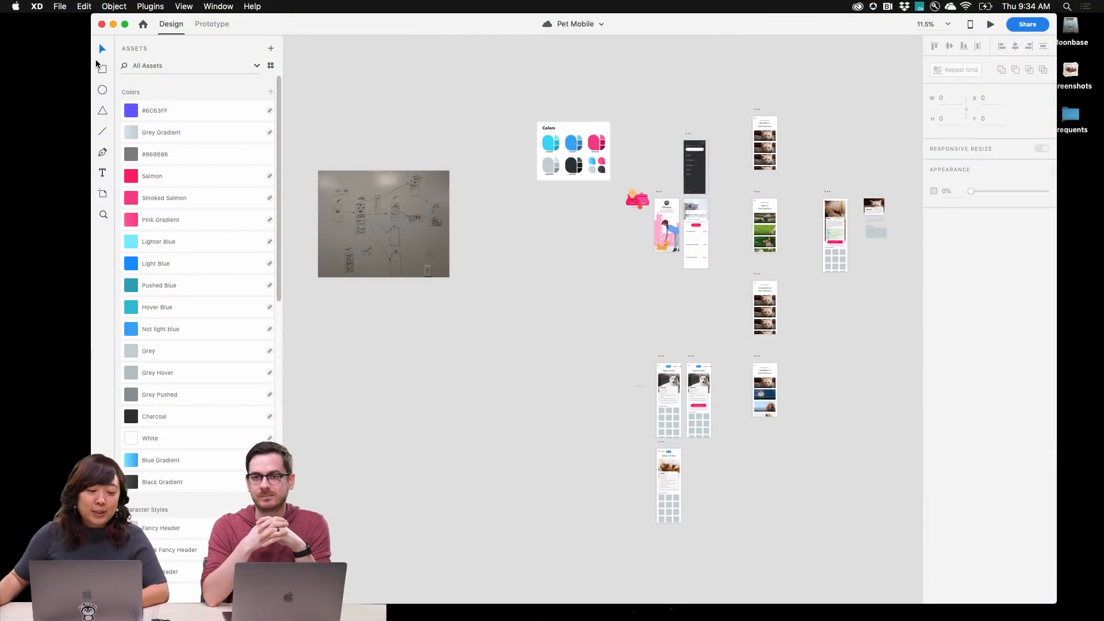
left_click(101, 24)
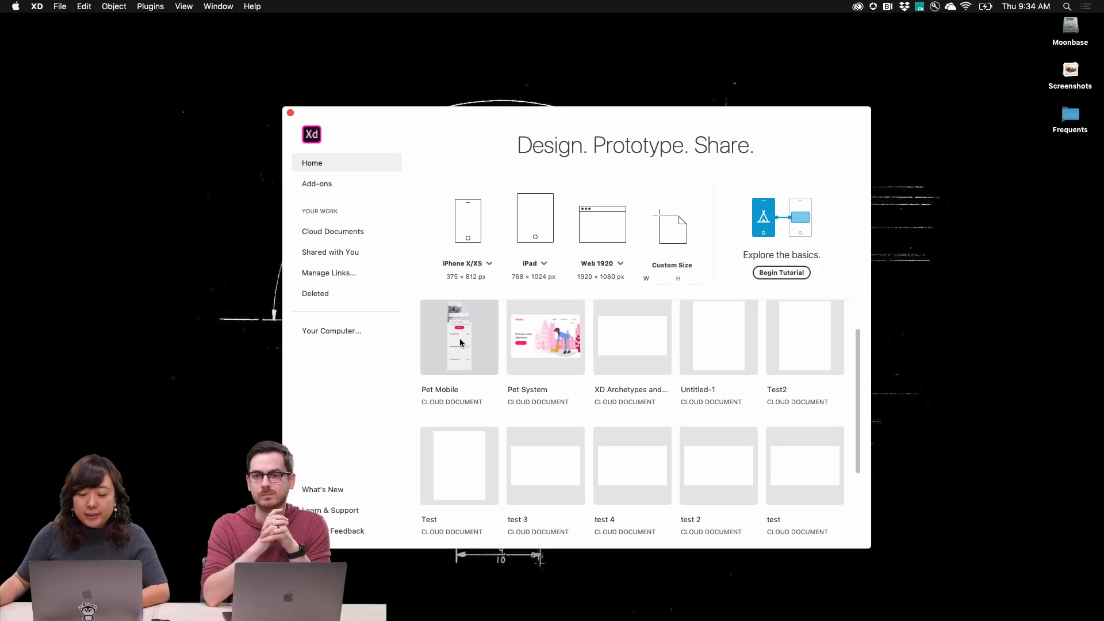
left_click(460, 342)
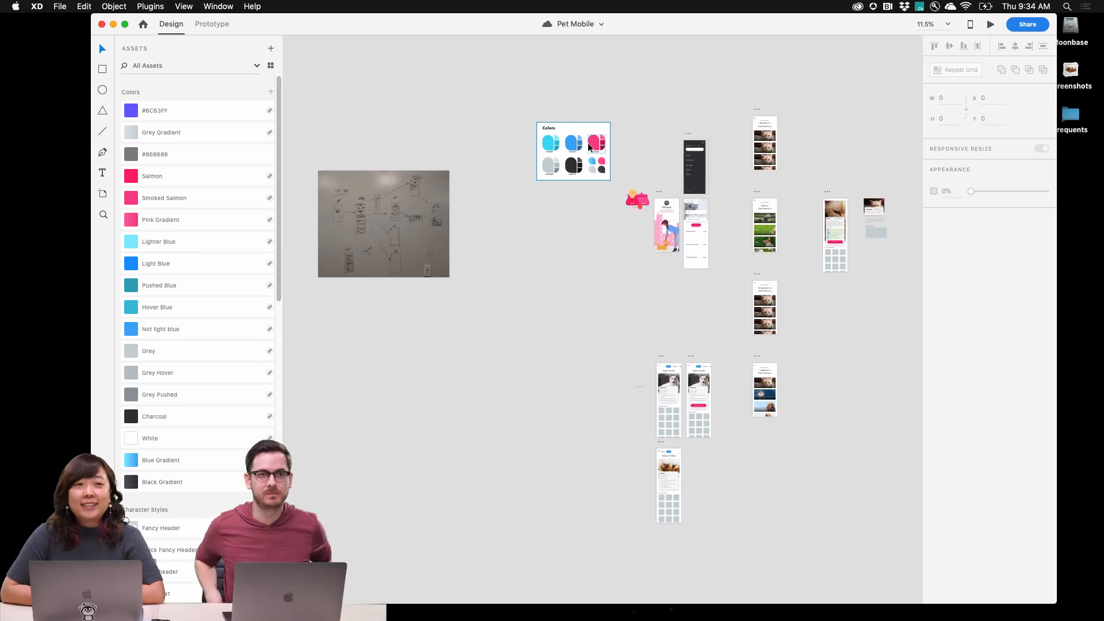
Examine the Pet Mobile artboards, including the pet profile, Splash Screen, Home/Search and search result screens
scroll(678, 425, "up", 10)
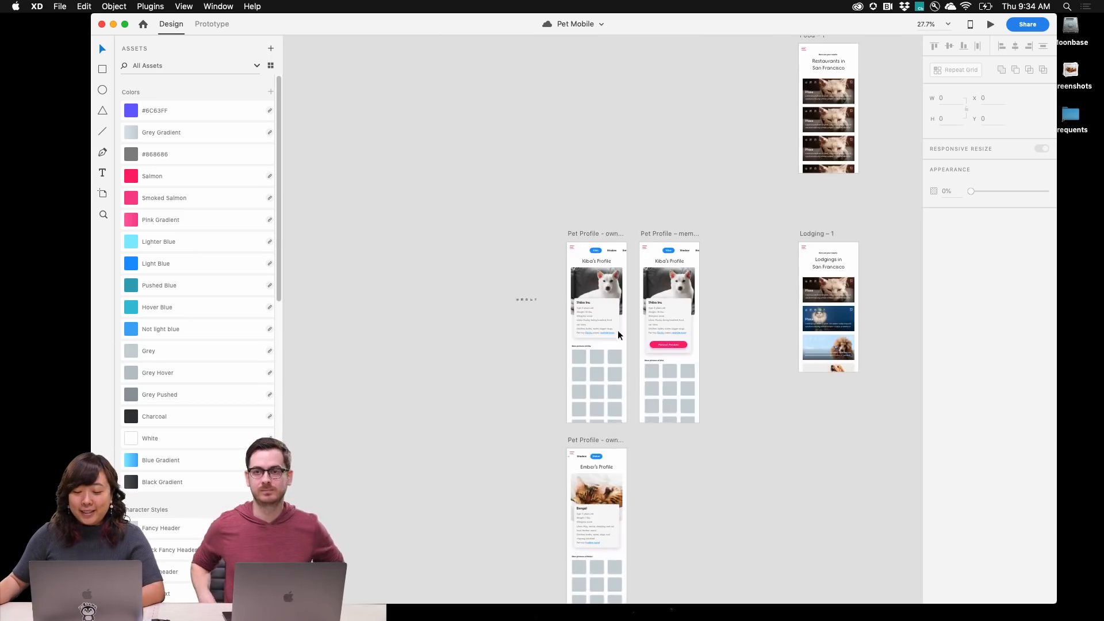
scroll(514, 349, "up", 3)
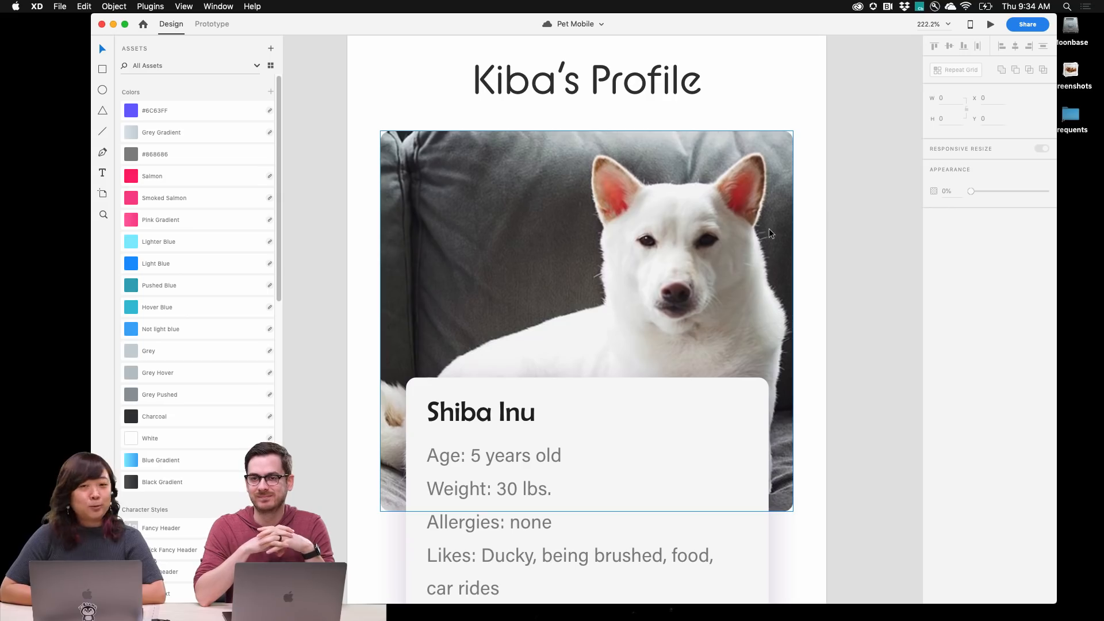
scroll(771, 233, "down", 10)
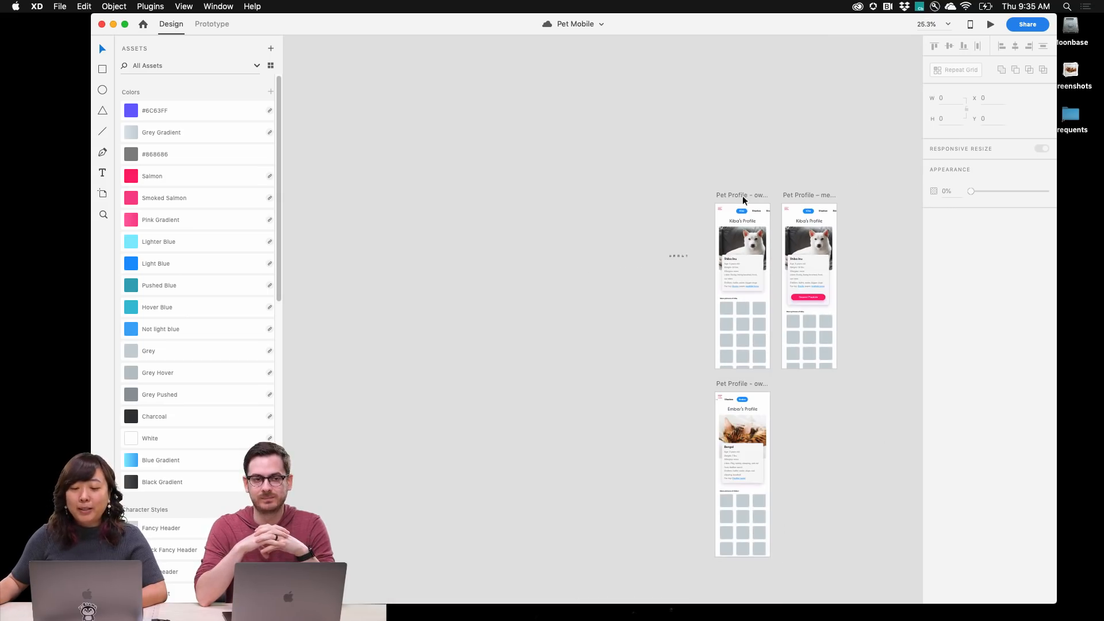
scroll(572, 326, "down", 3)
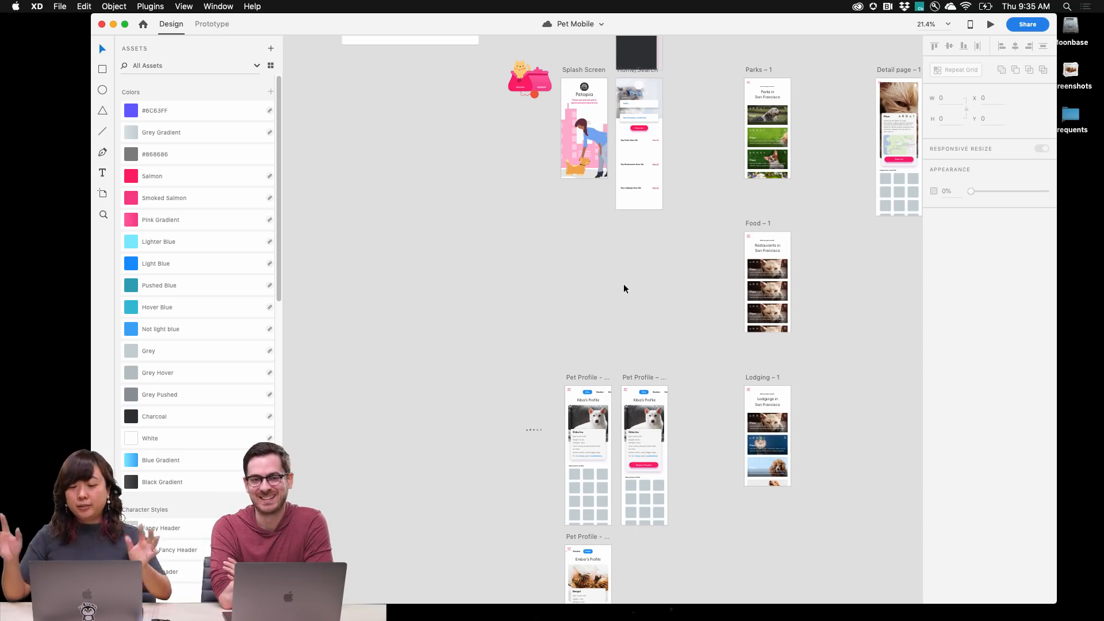
scroll(671, 136, "up", 5)
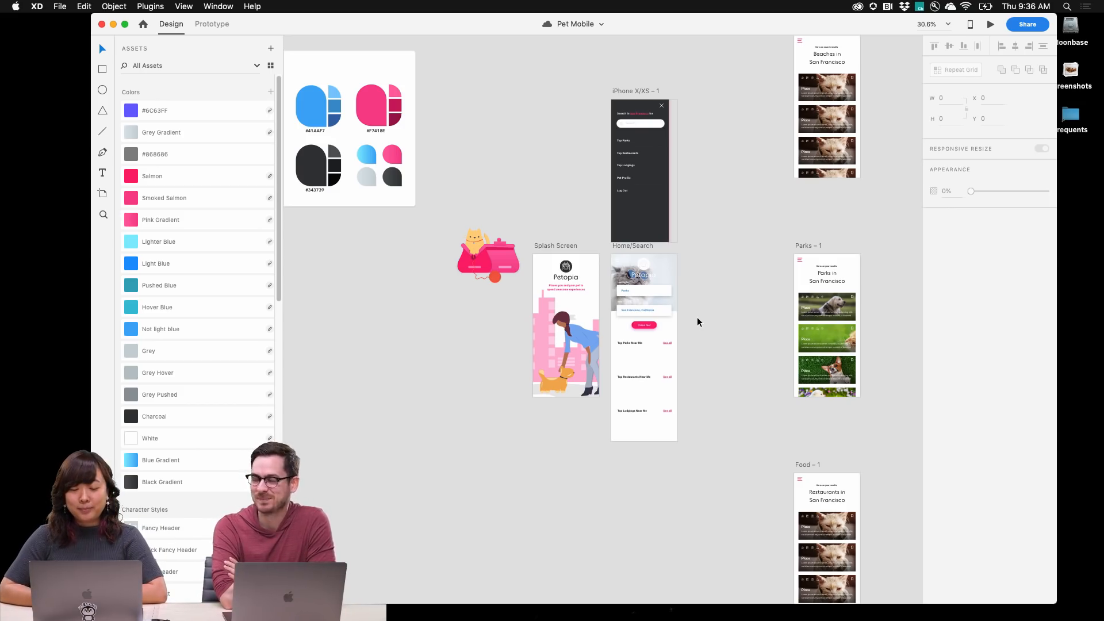
key("ctrl+Up")
left_click(645, 281)
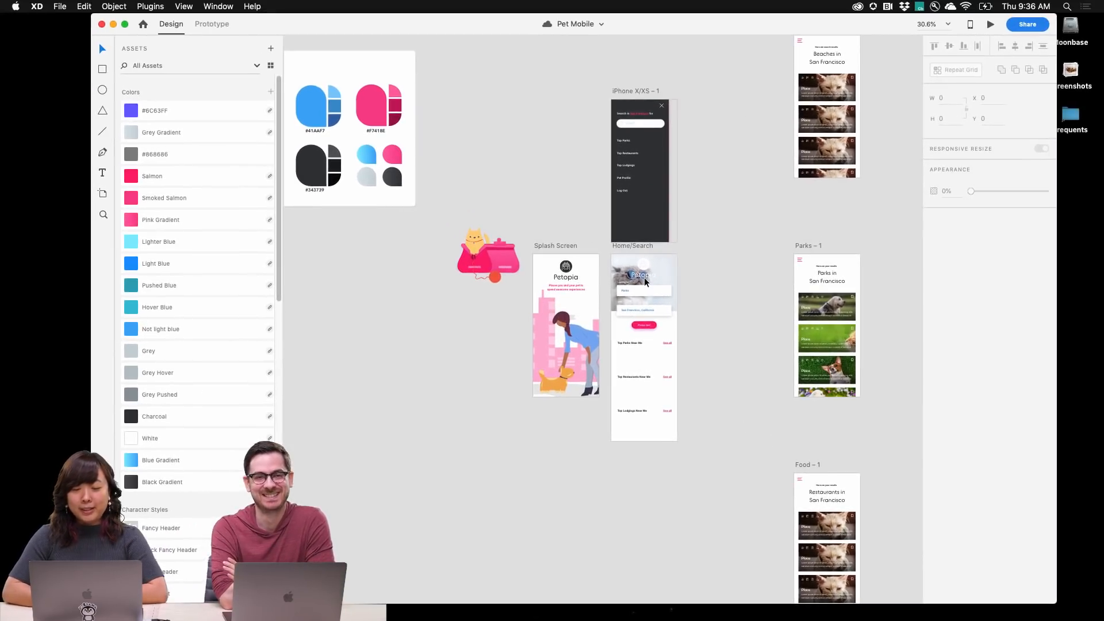
scroll(481, 200, "up", 1)
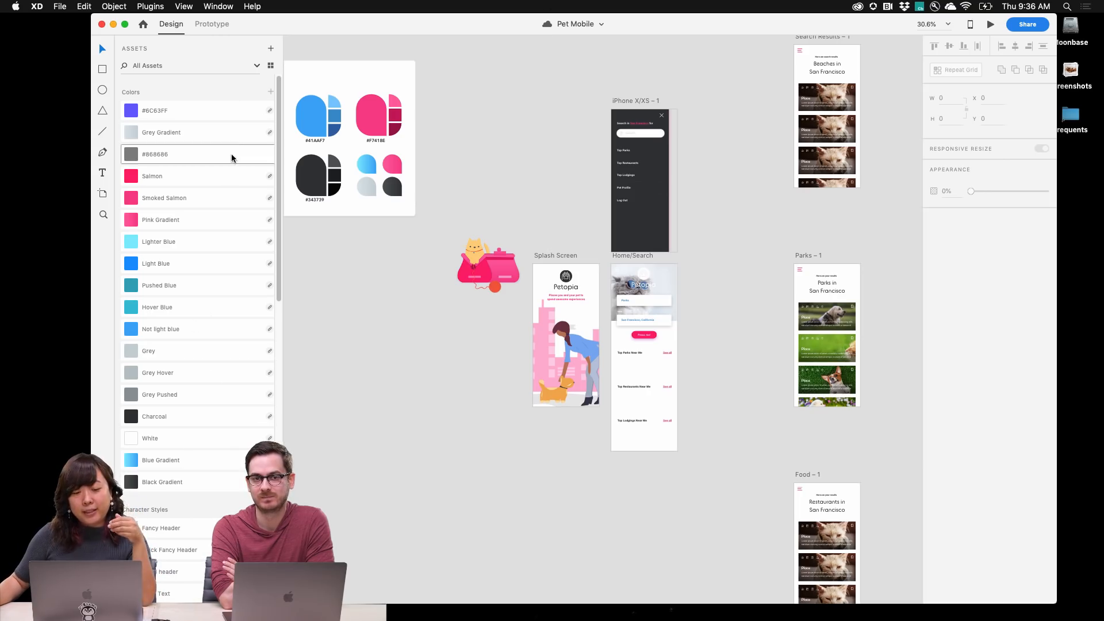
Open the Pet System document and move its window so that it overlaps the Pet Mobile window side by side
left_click(60, 6)
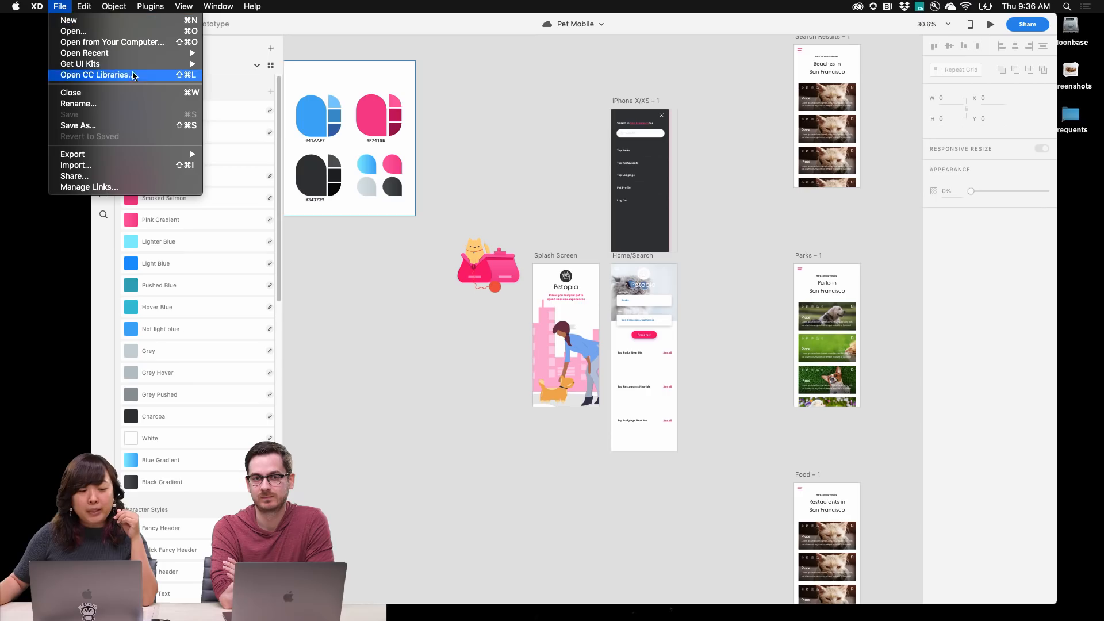
left_click(542, 185)
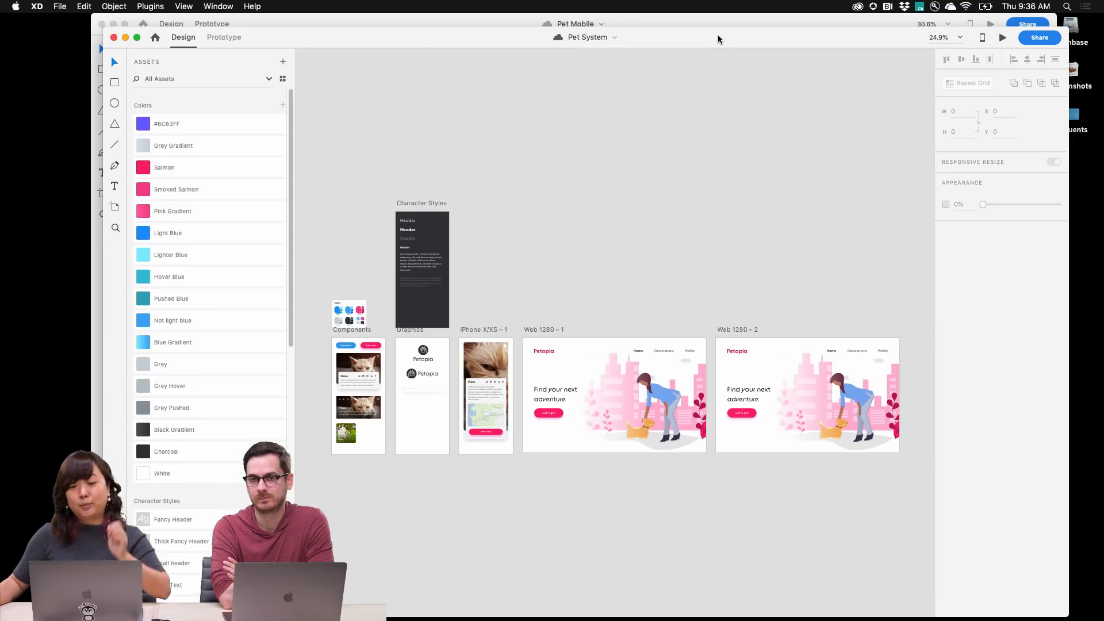
left_click_drag(718, 39, 629, 26)
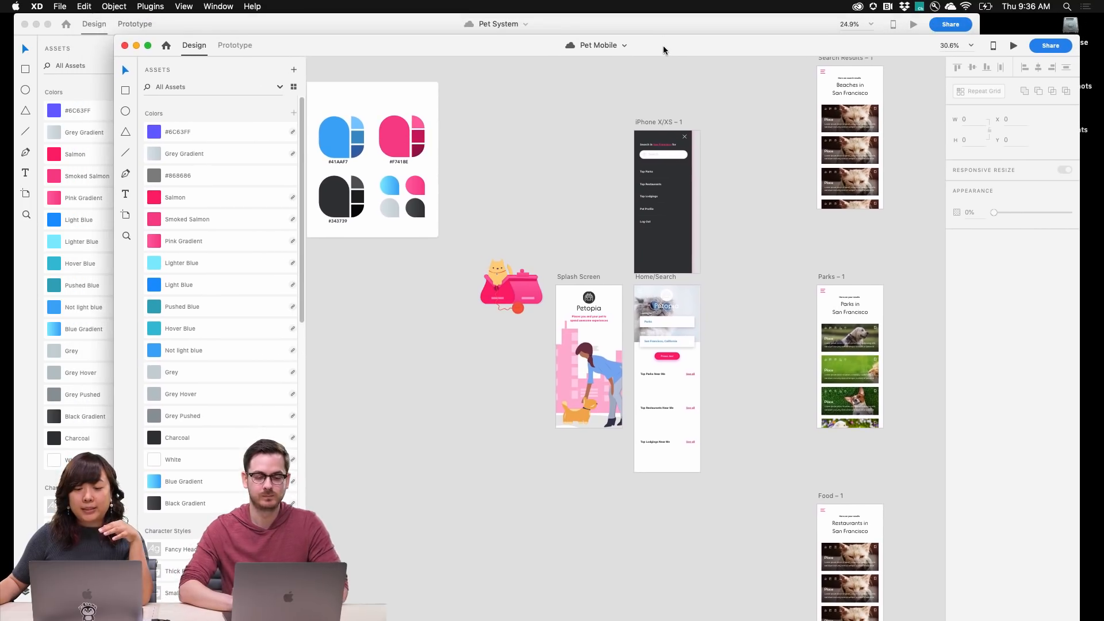
Switch between the Pet System and Pet Mobile windows to compare the two documents
left_click(666, 30)
key("super+grave")
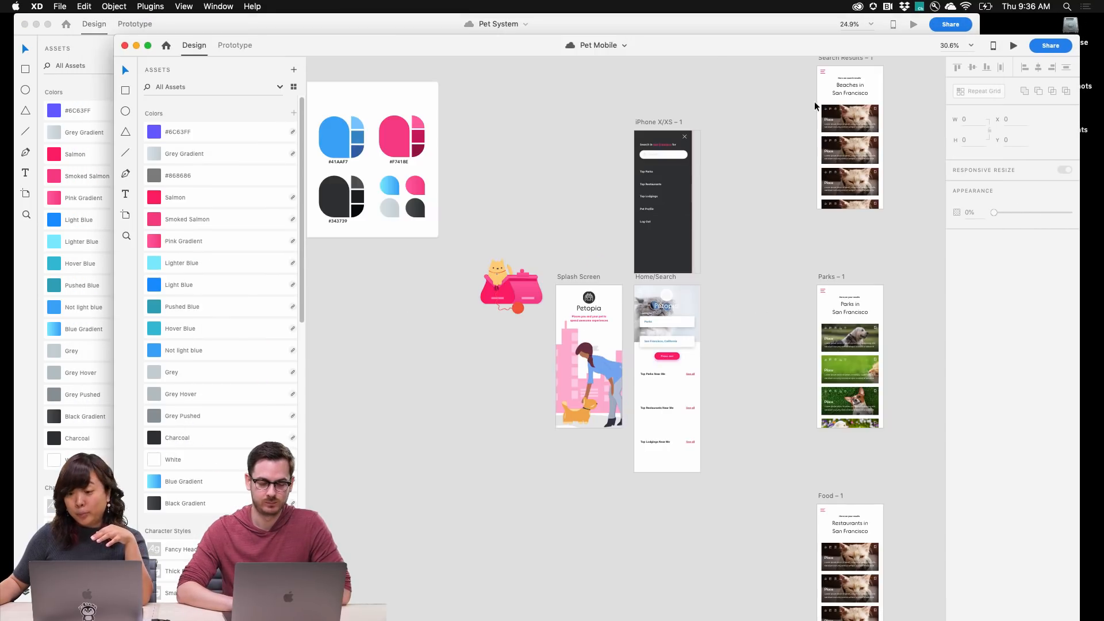
left_click(707, 26)
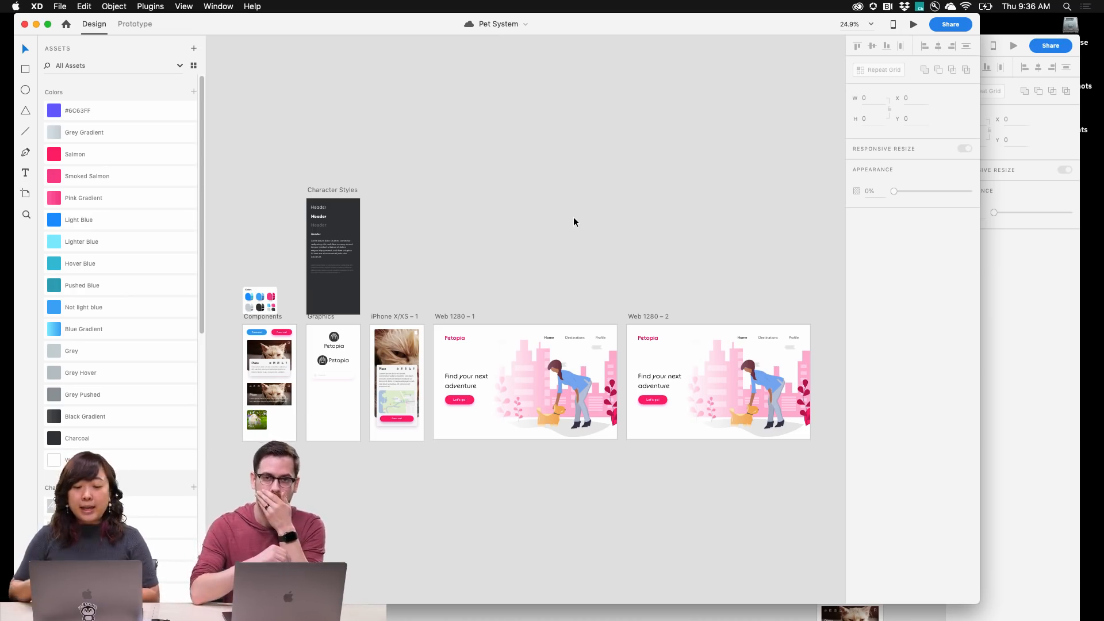
key("super+grave")
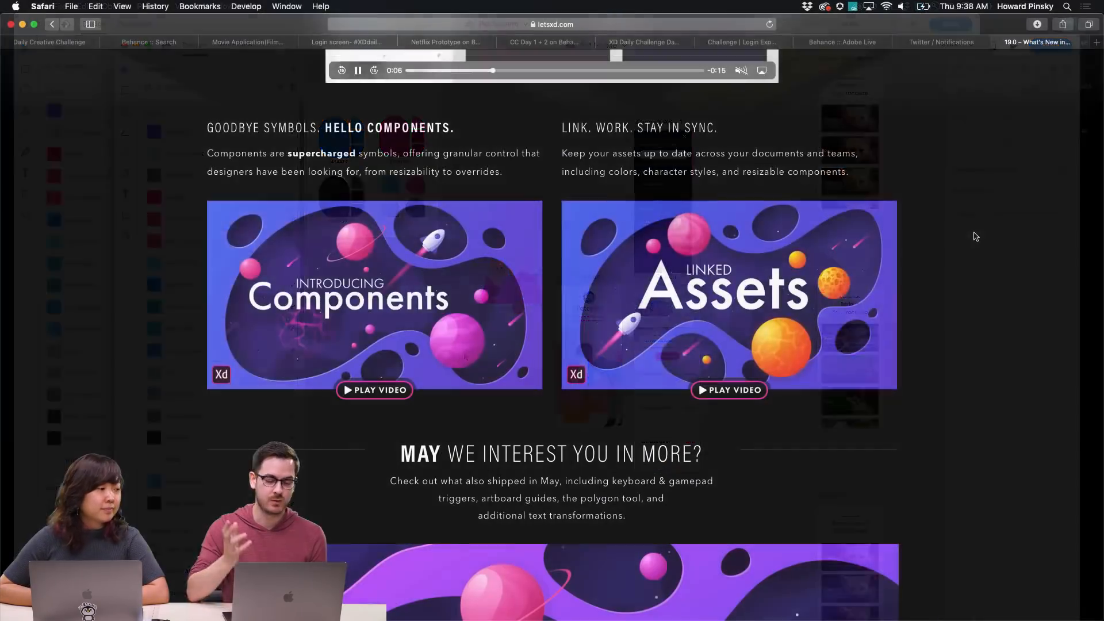
Review the Adobe XD 19.0 What's New page on letsxd.com in Safari from its introduction to the end
scroll(976, 236, "up", 8)
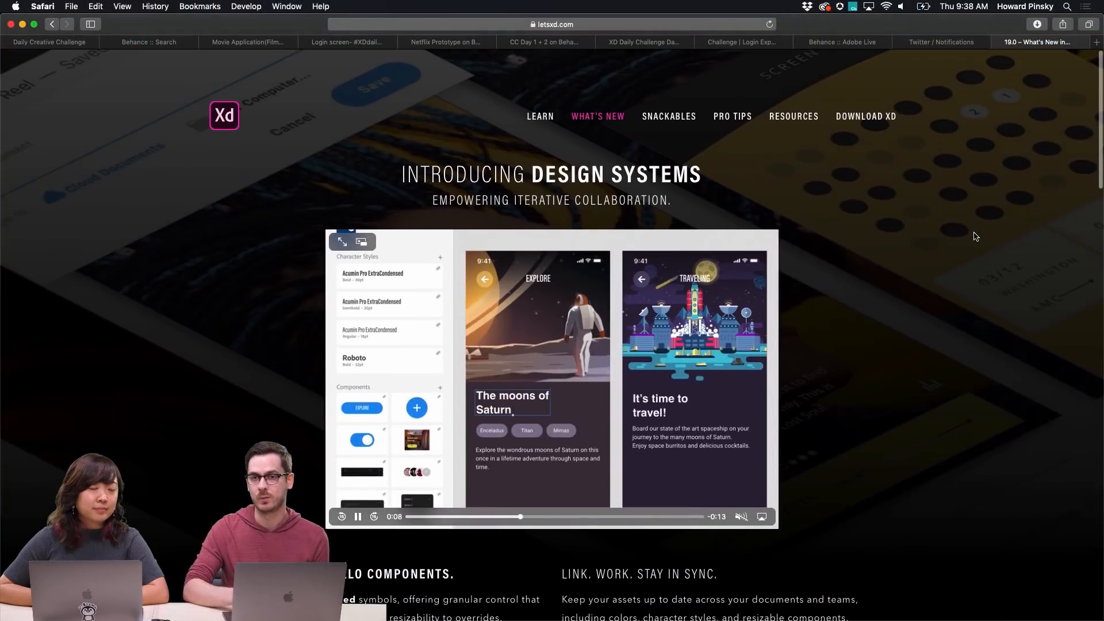
scroll(975, 236, "down", 4)
scroll(976, 236, "down", 8)
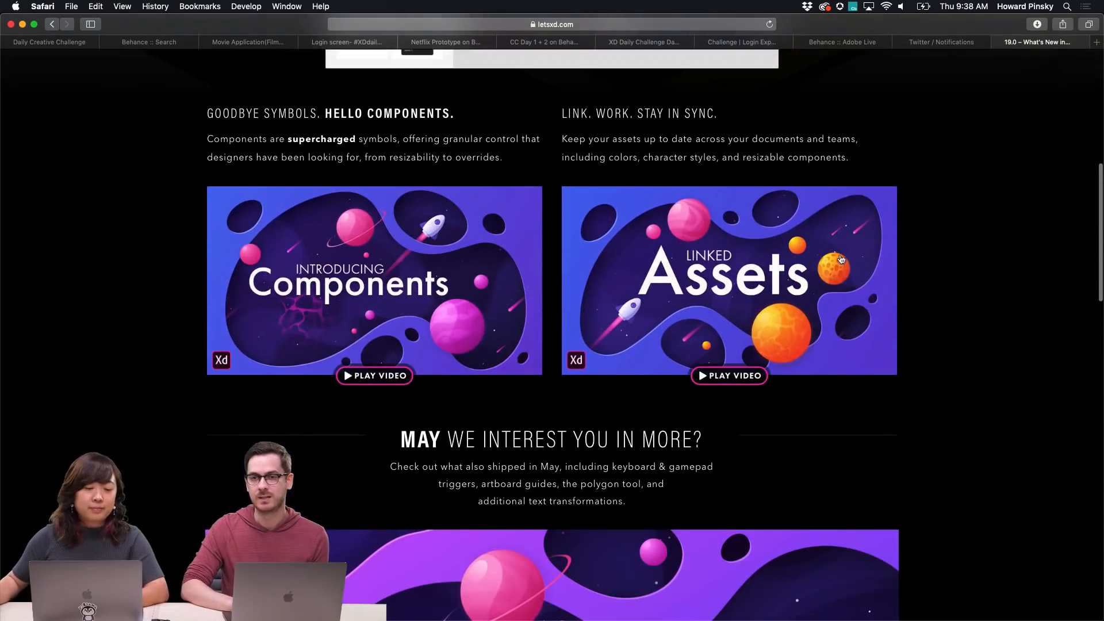
scroll(565, 279, "down", 10)
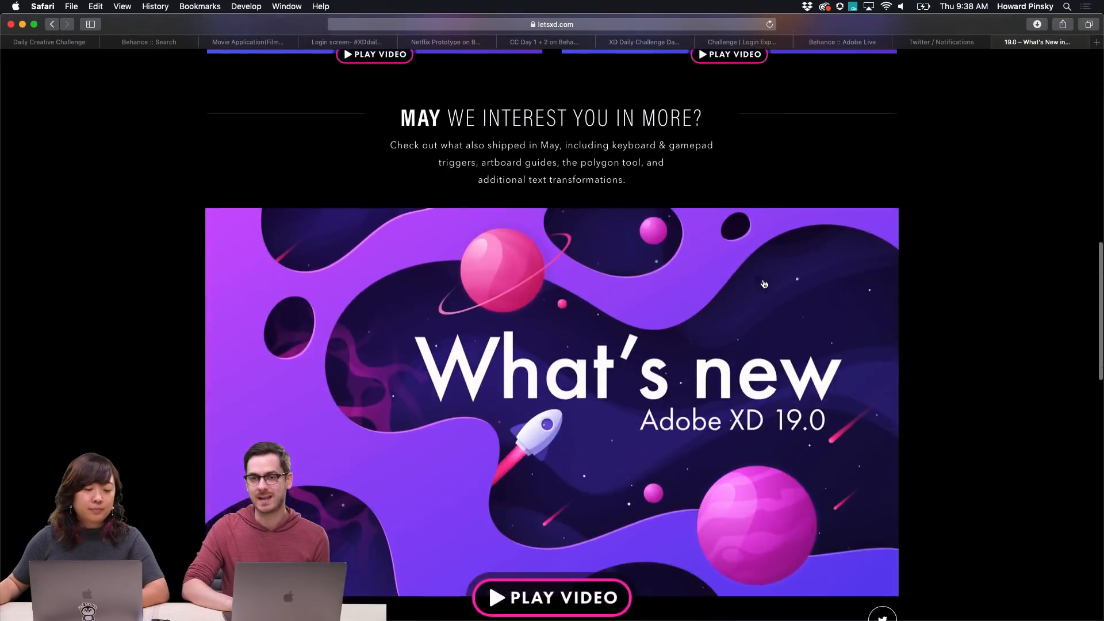
scroll(614, 407, "down", 10)
scroll(614, 407, "down", 12)
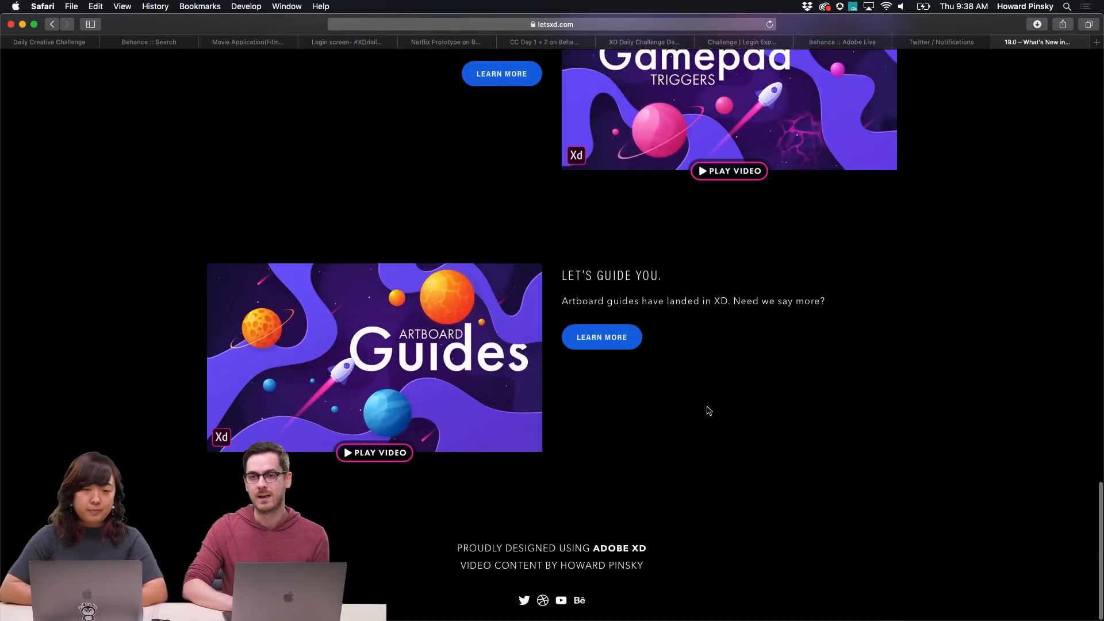
Open the Learn page on letsxd.com and look through its Design, Prototype, Share and Start Quickly tutorials
key("super+Up")
left_click(540, 116)
scroll(817, 188, "down", 4)
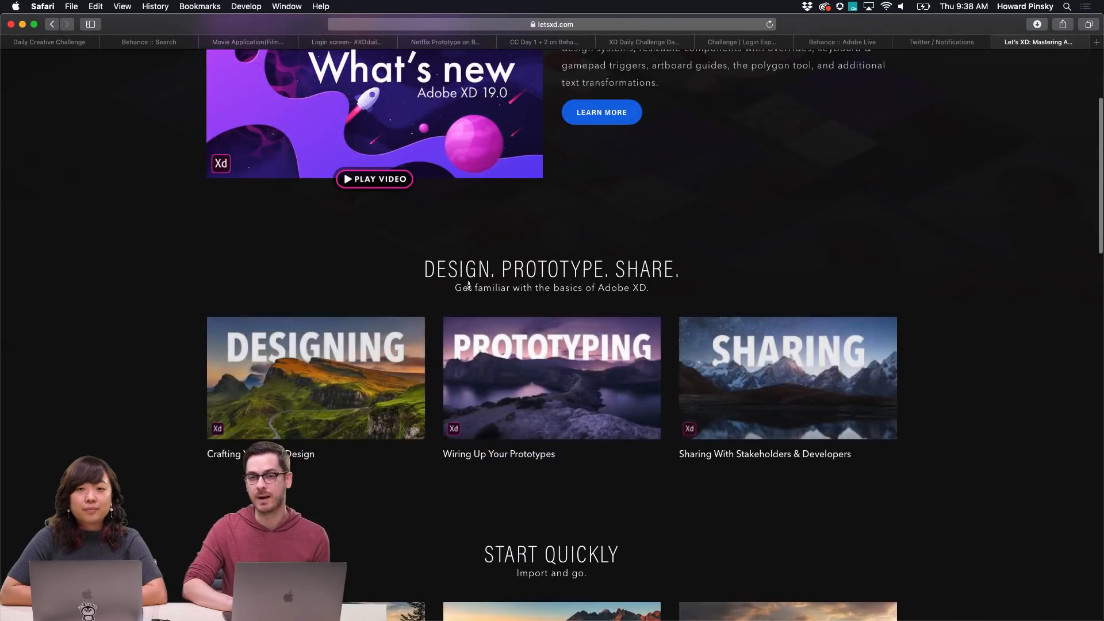
scroll(317, 353, "down", 2)
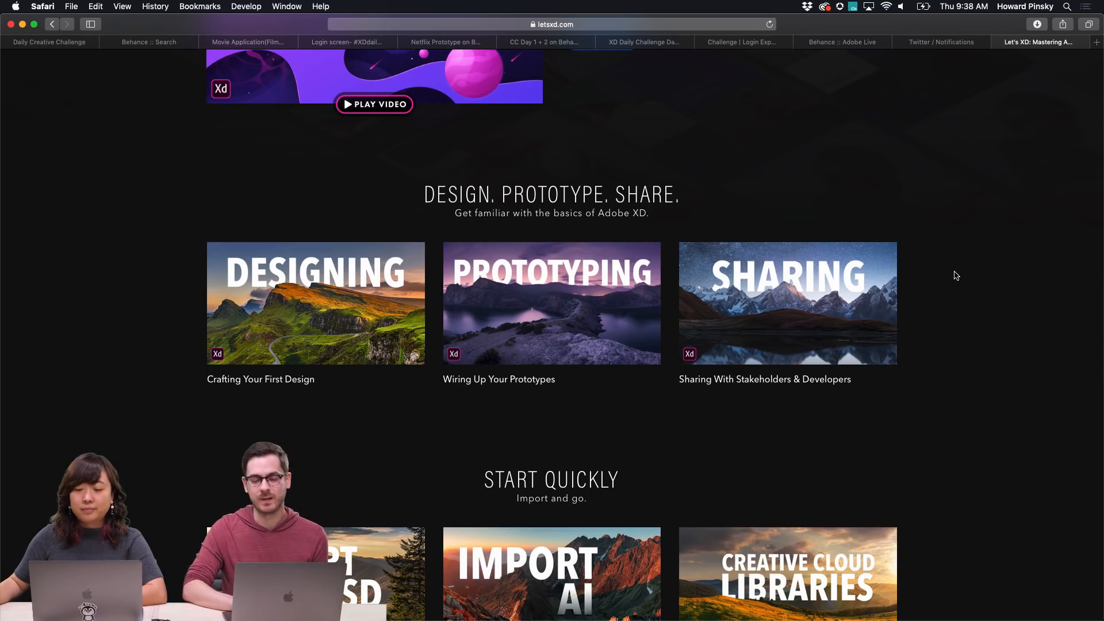
scroll(956, 276, "up", 5)
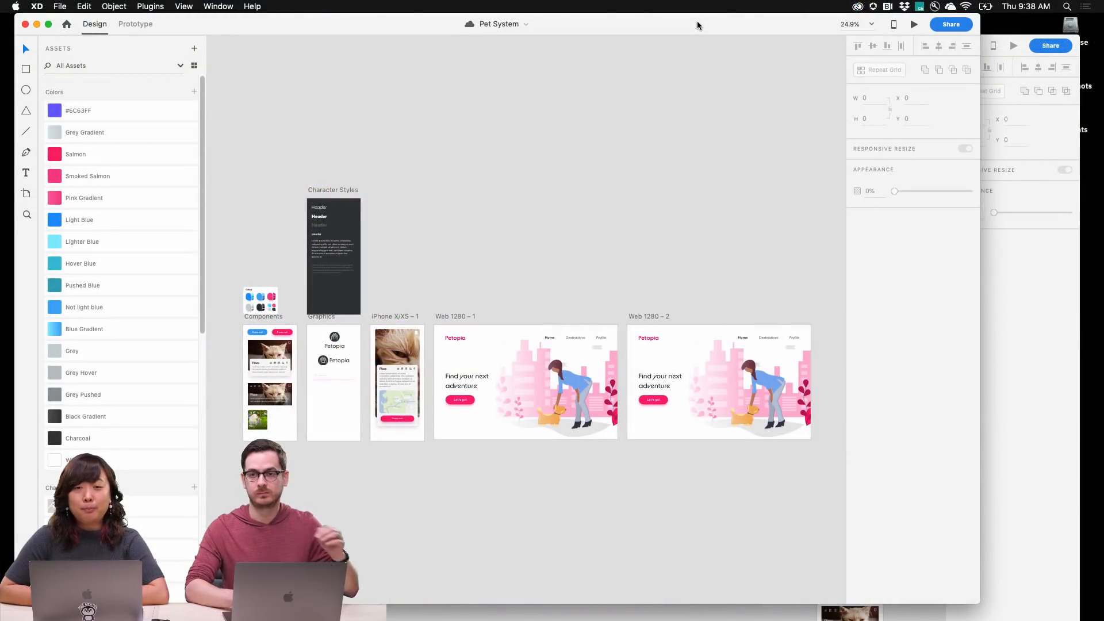
Switch to XD and inspect the Web 1280 – 1 artboard in Pet System, plus the Pet Mobile screens
scroll(530, 422, "up", 5)
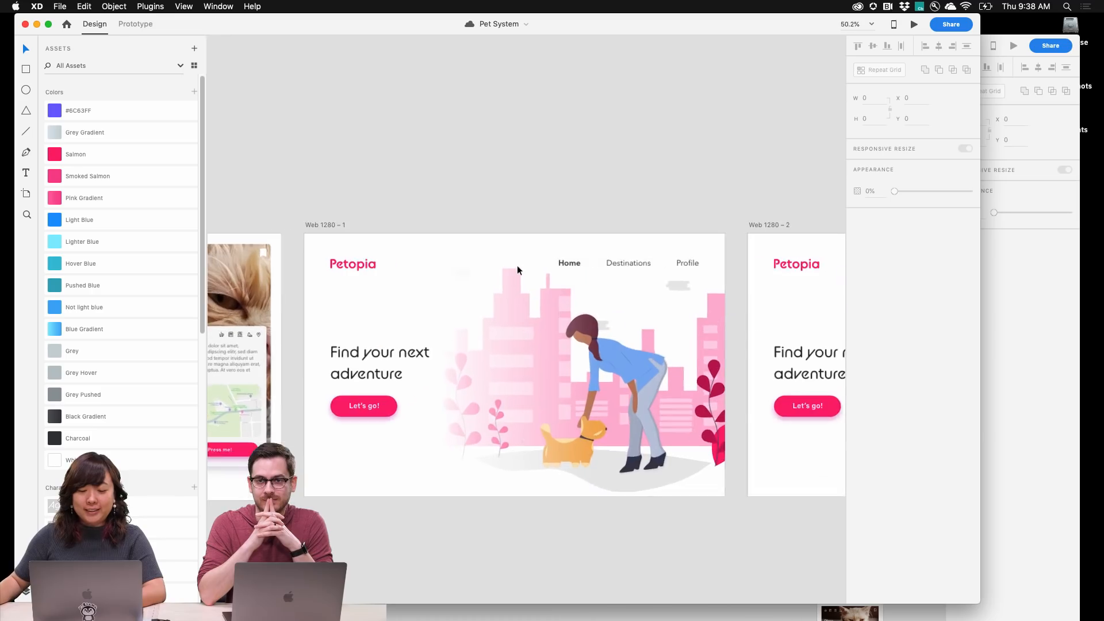
scroll(544, 163, "down", 2)
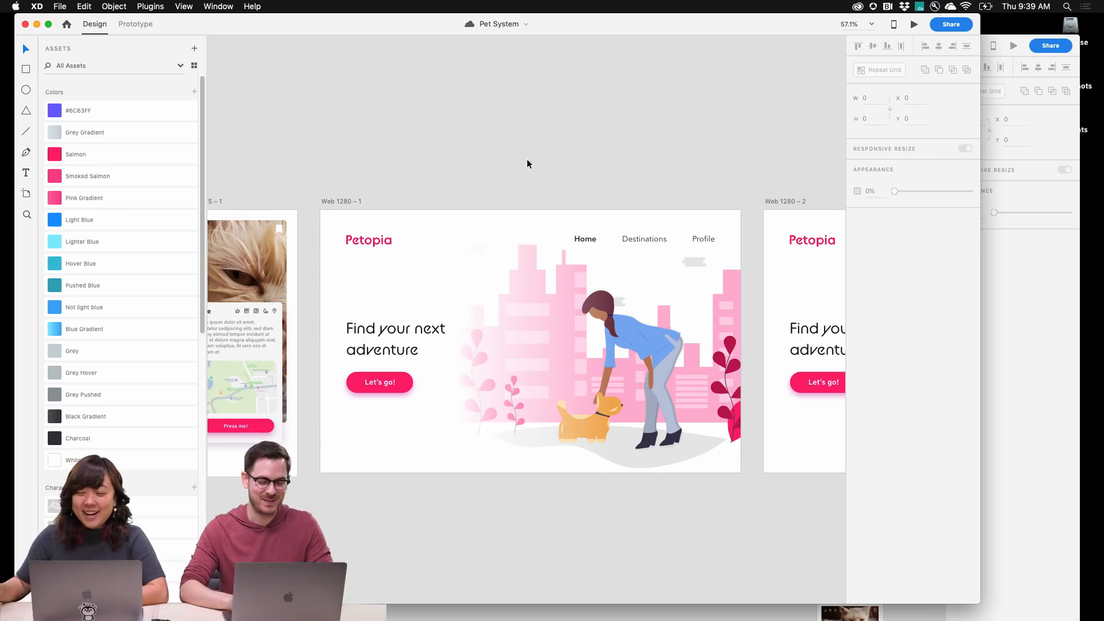
left_click(1016, 283)
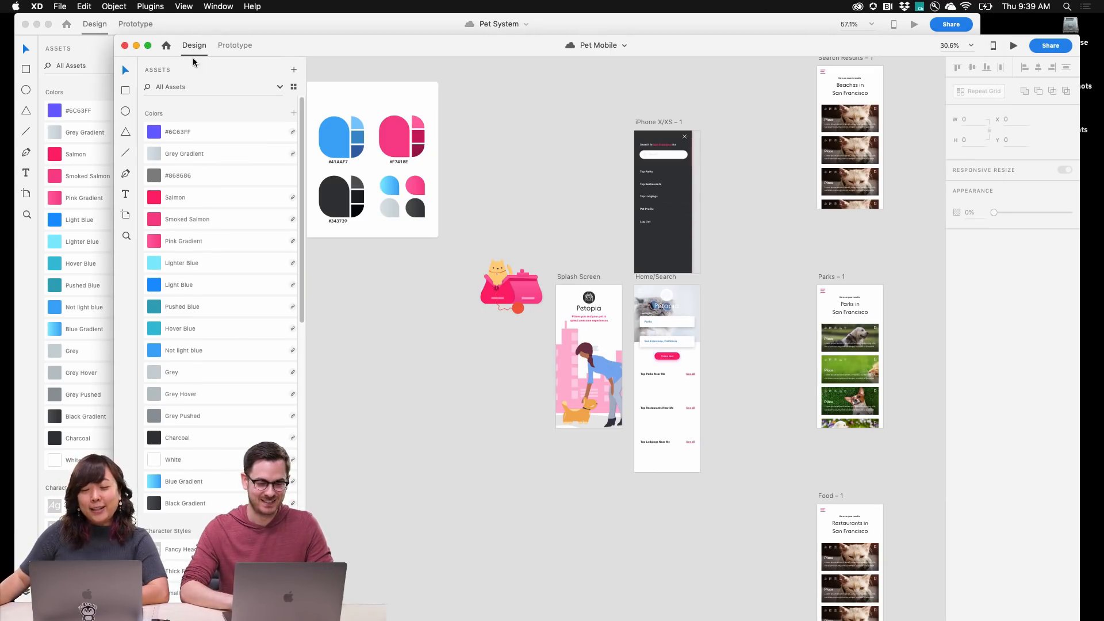
scroll(682, 274, "down", 2)
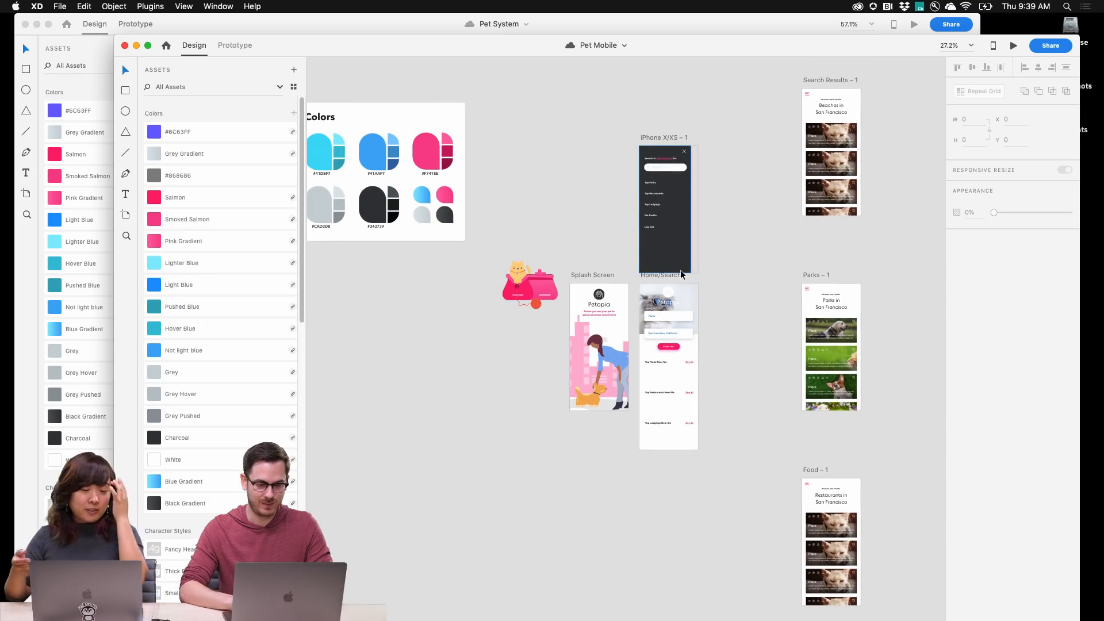
Create a new document with the Web 1280 (1280 × 800) preset and enlarge its window to fill the screen
key("super+w")
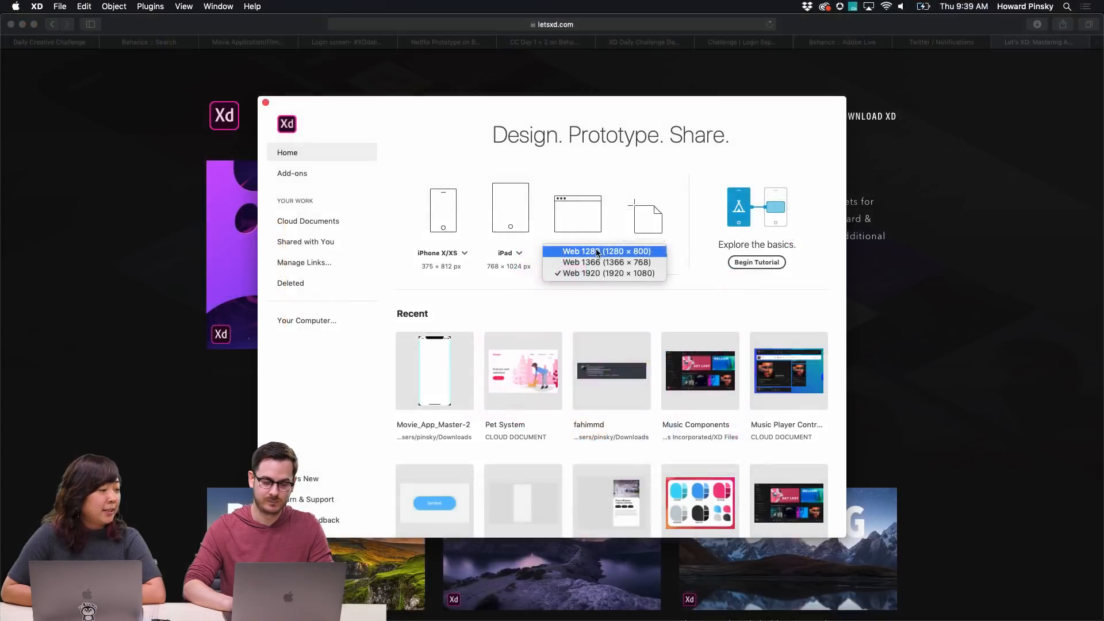
left_click(591, 253)
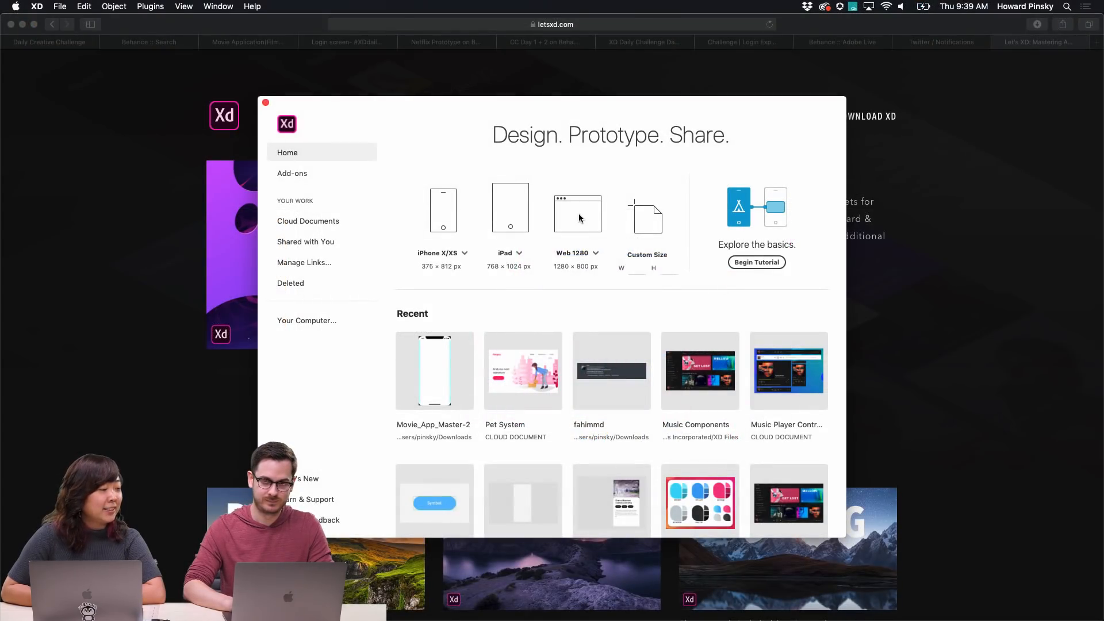
left_click(579, 218)
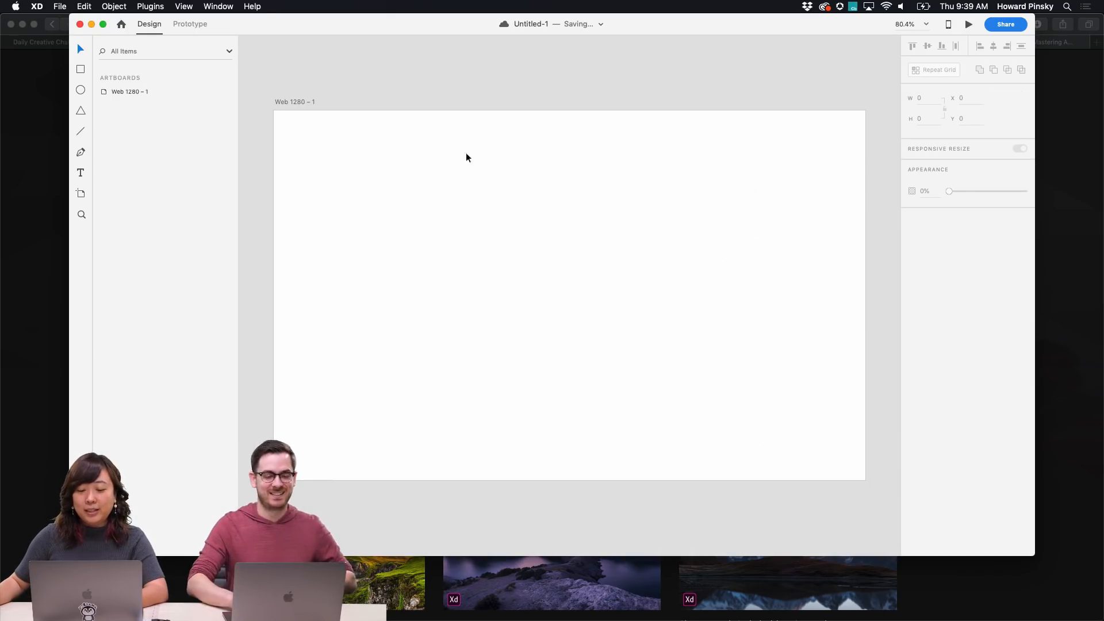
left_click(103, 24)
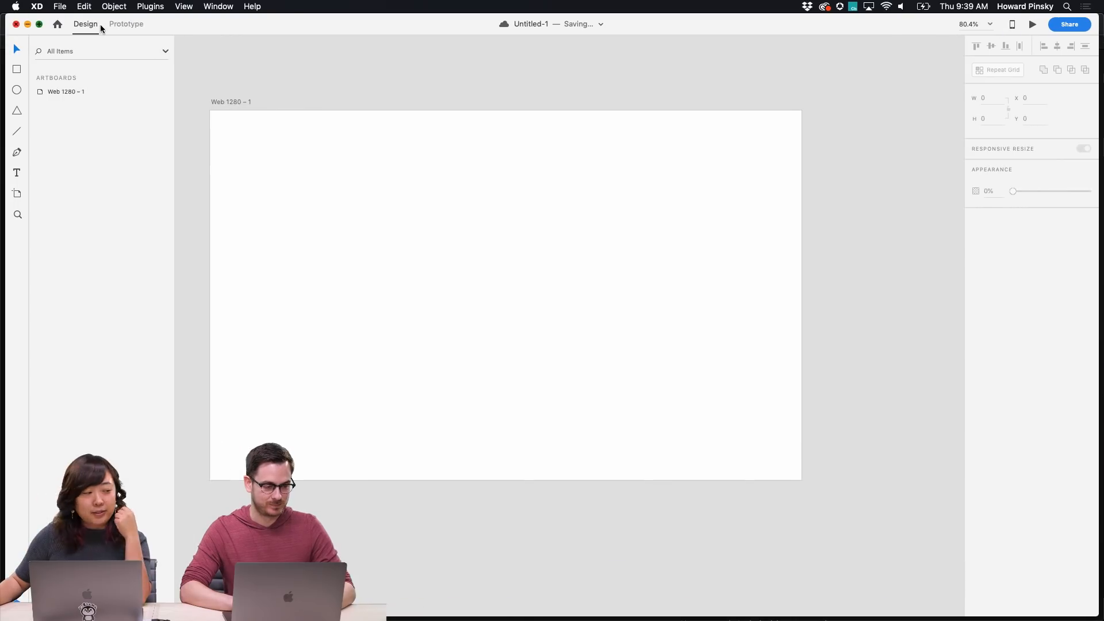
Show the assets of the new Web 1280 document
key("super+equal")
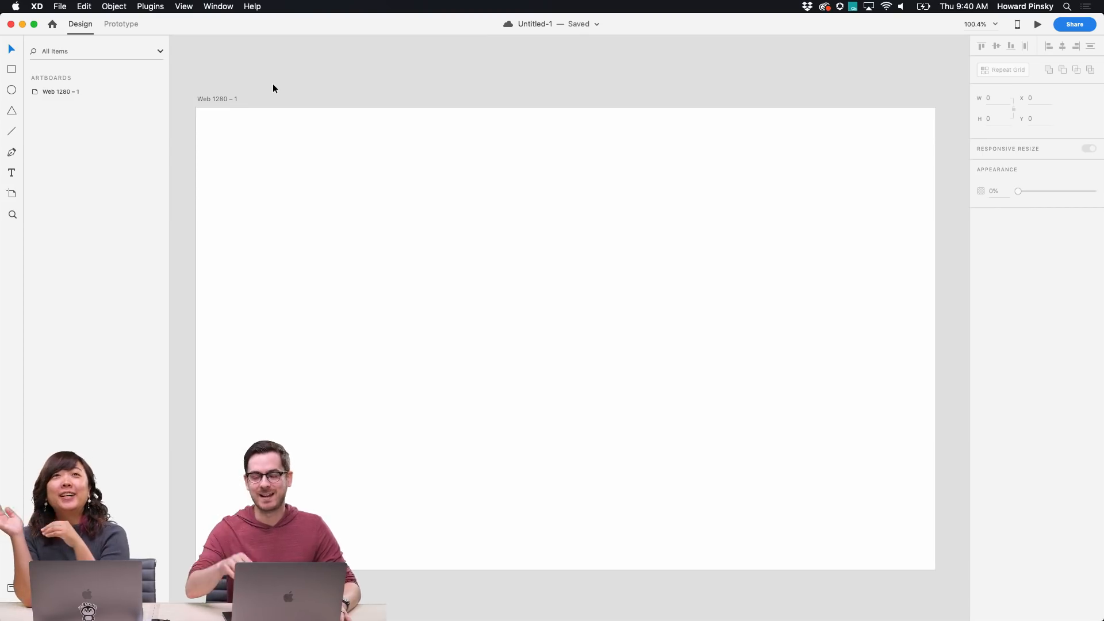
scroll(273, 86, "down", 2)
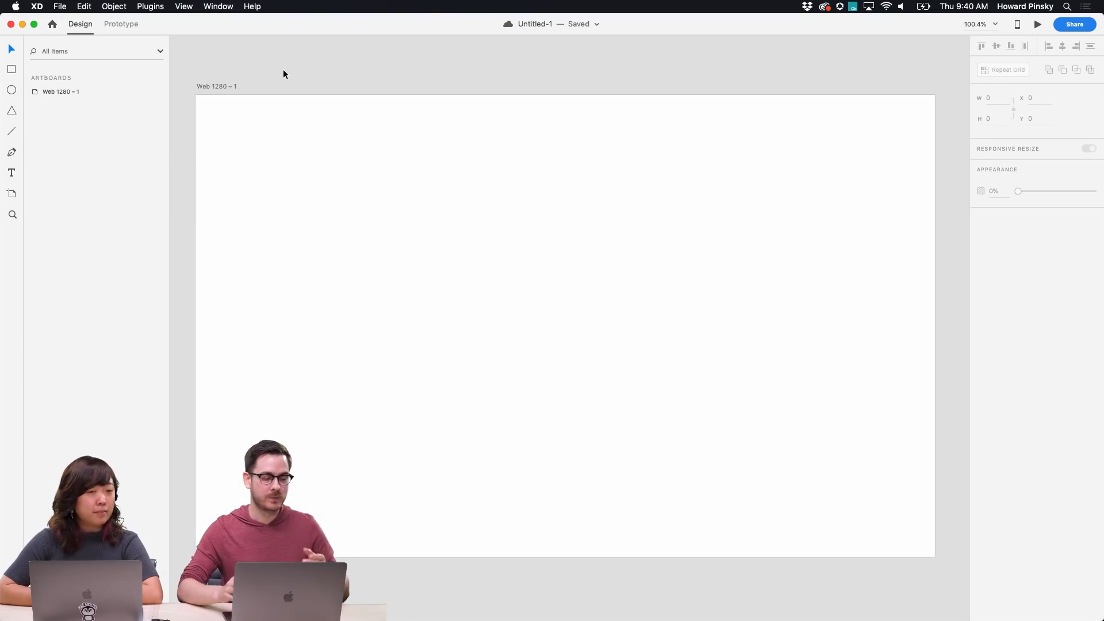
key("super+shift+y")
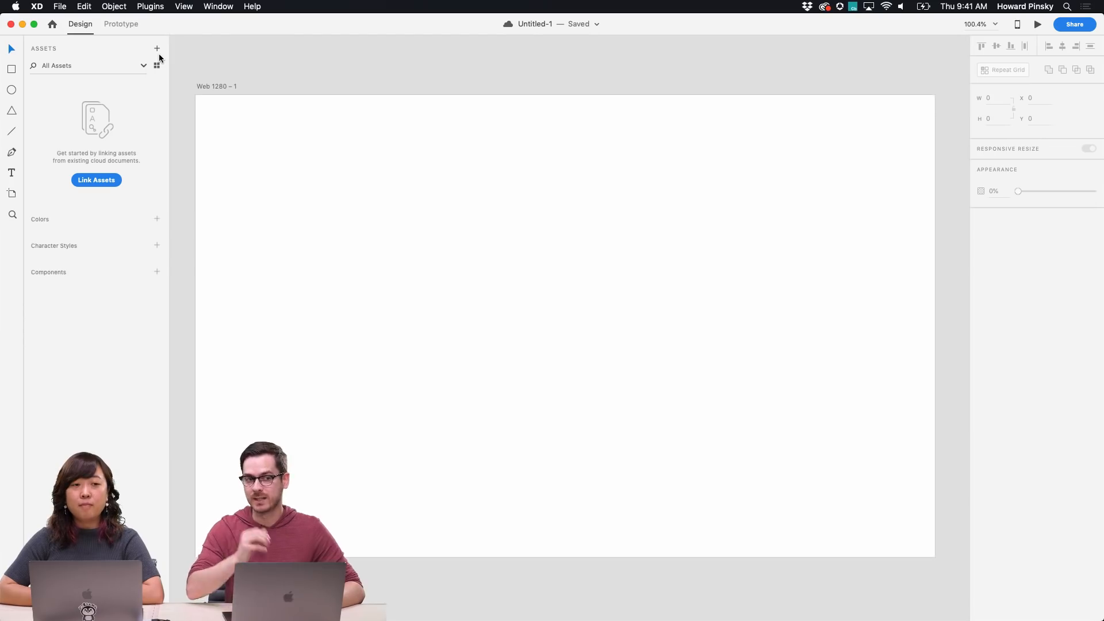
Link the assets of the Pet System cloud document to the new Web 1280 document
left_click(102, 181)
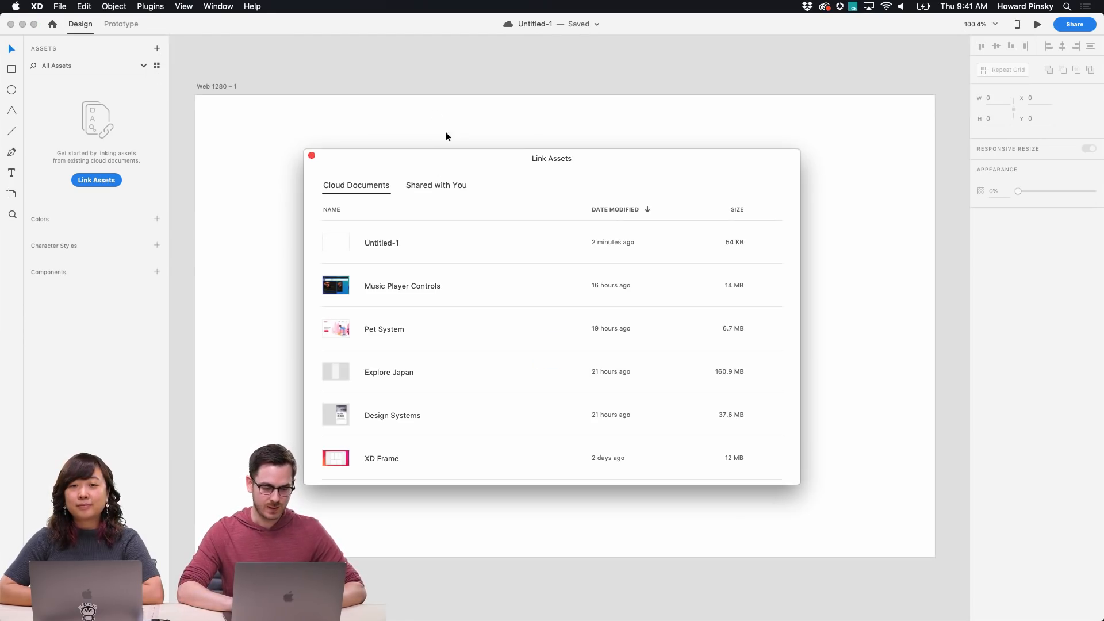
left_click(500, 327)
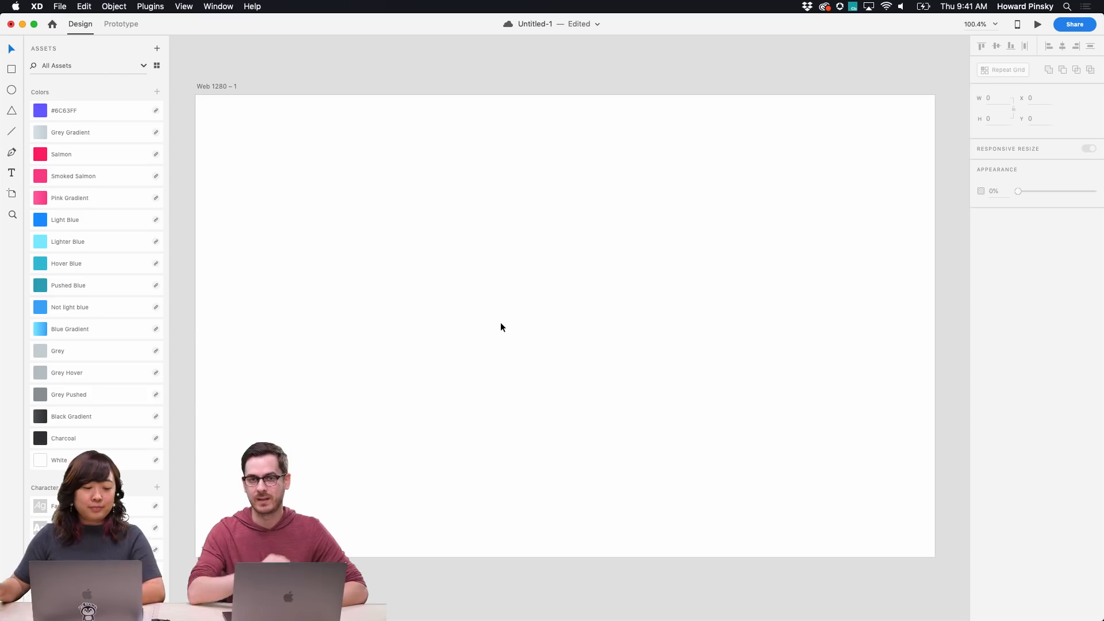
Look through the linked colors, character styles and components and their link indicators
scroll(78, 283, "down", 5)
scroll(79, 285, "up", 6)
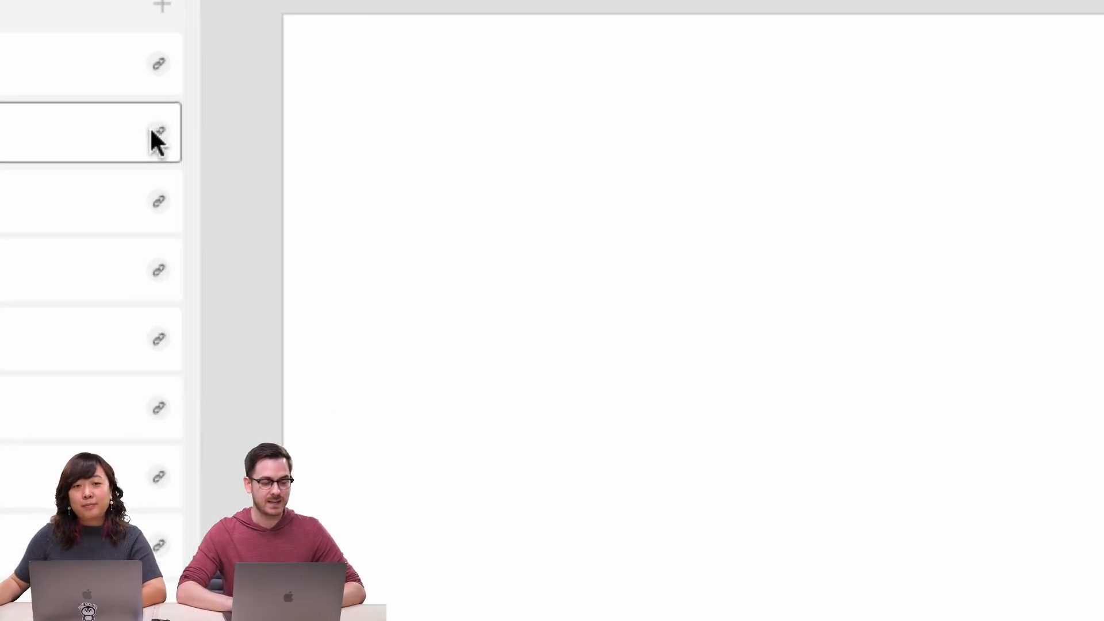
mouse_move(152, 134)
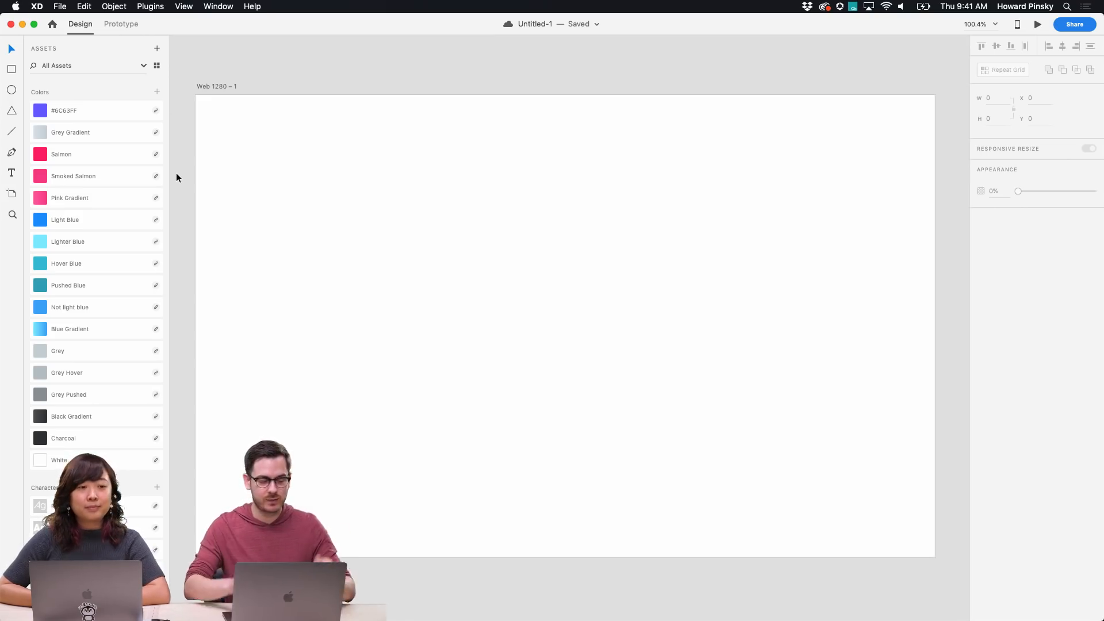
scroll(94, 232, "down", 10)
scroll(95, 233, "up", 10)
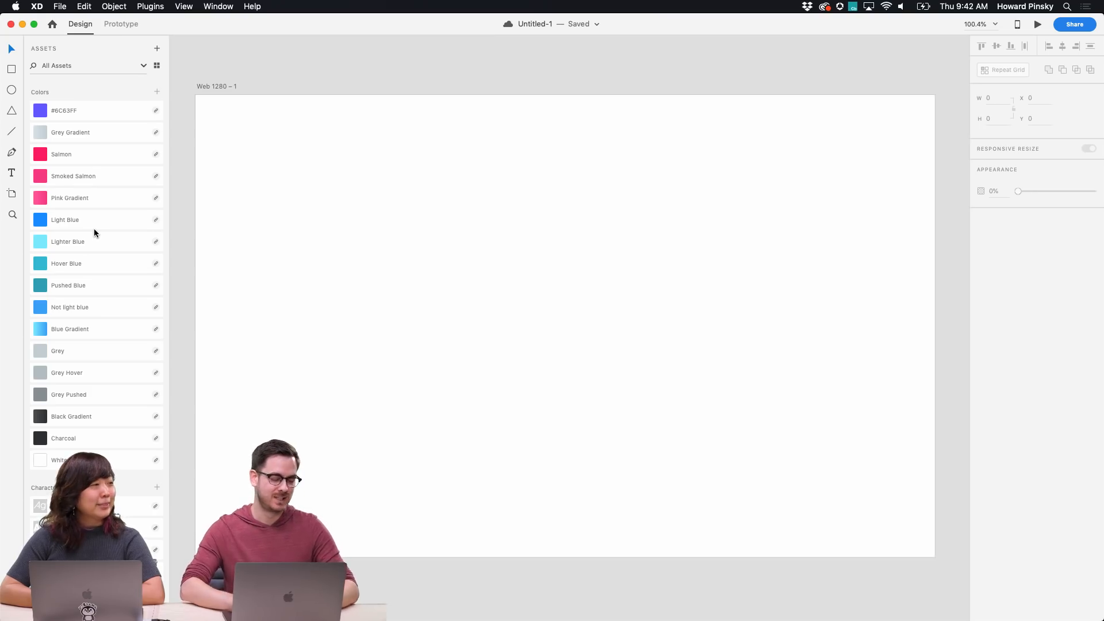
left_click(106, 260)
scroll(106, 262, "down", 5)
scroll(107, 263, "down", 10)
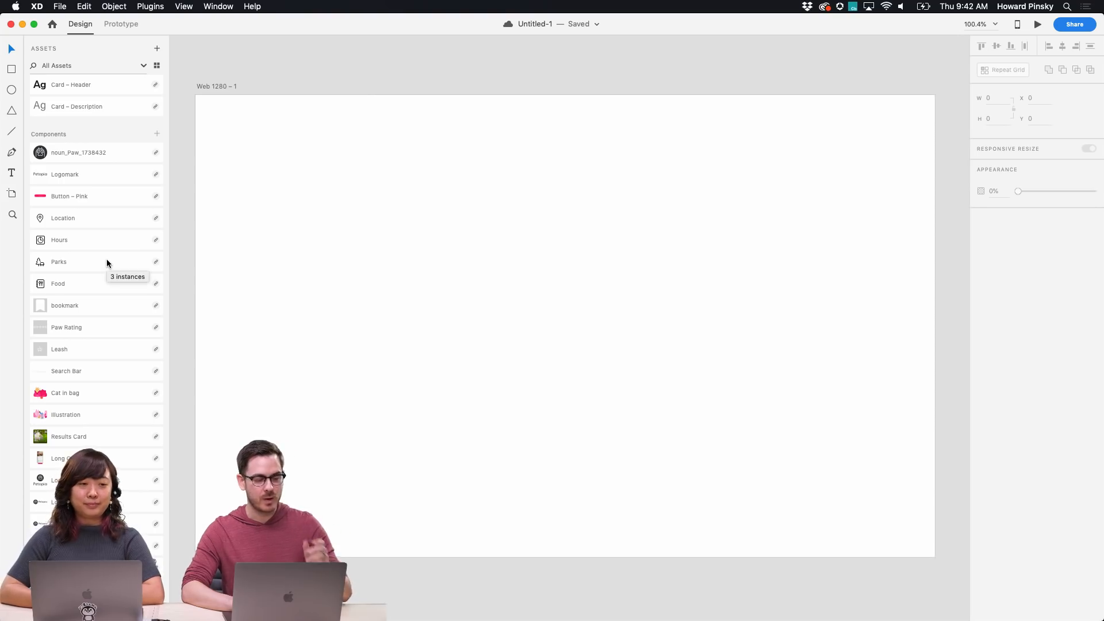
scroll(107, 262, "up", 7)
scroll(107, 263, "up", 6)
scroll(106, 259, "down", 7)
scroll(106, 258, "up", 6)
Place the first Logo long component near the upper-left corner of the Web 1280 – 1 artboard
left_click(11, 172)
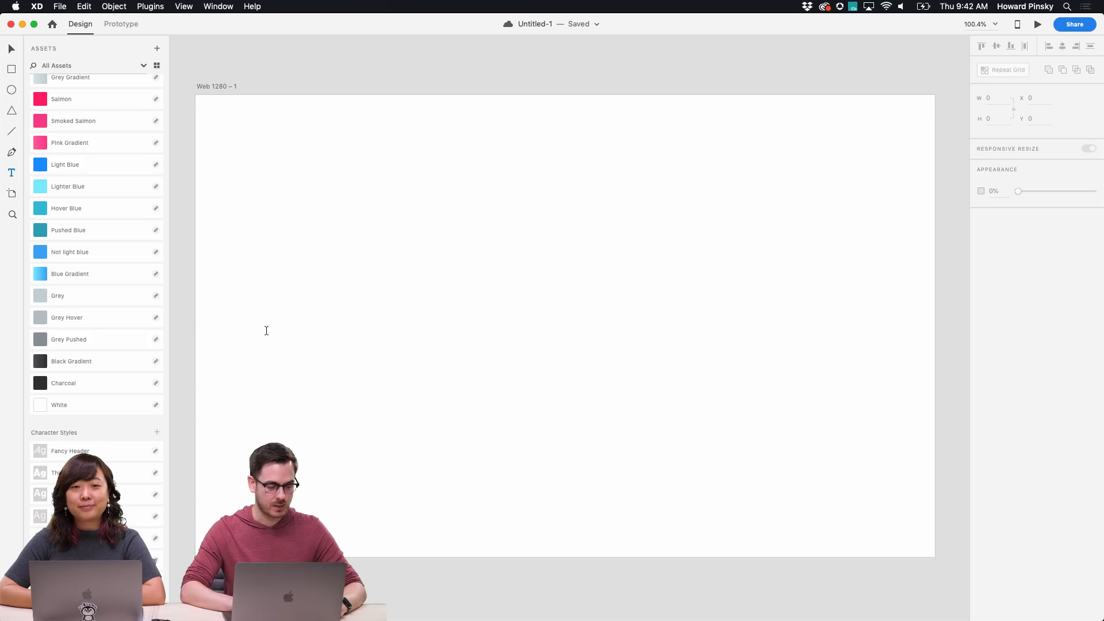
scroll(92, 345, "down", 10)
key("v")
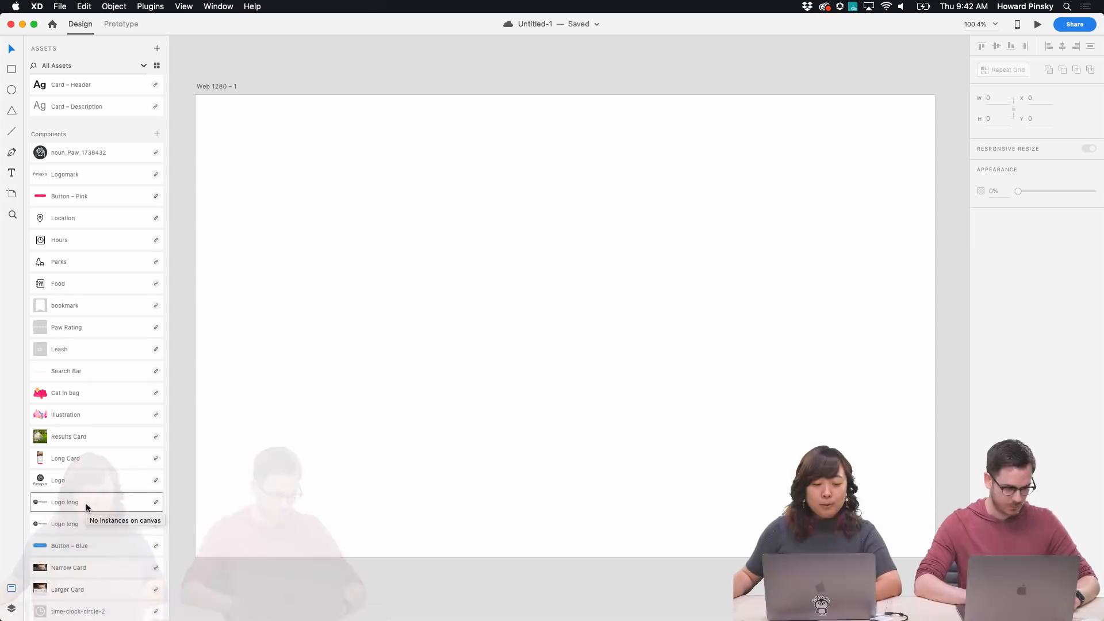
left_click_drag(87, 499, 320, 197)
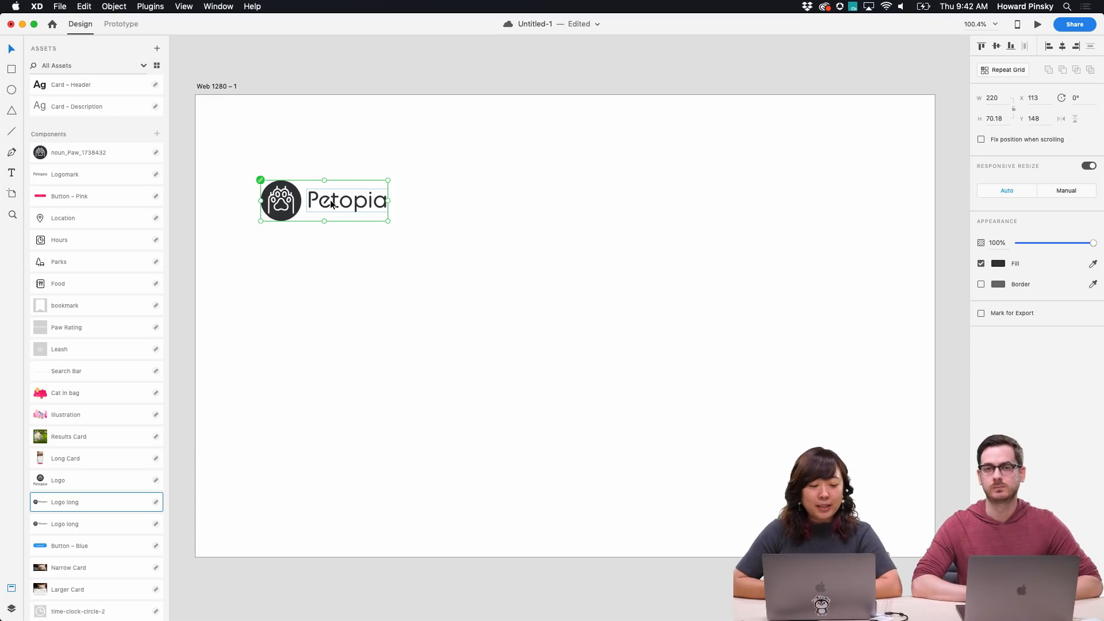
left_click_drag(332, 204, 312, 166)
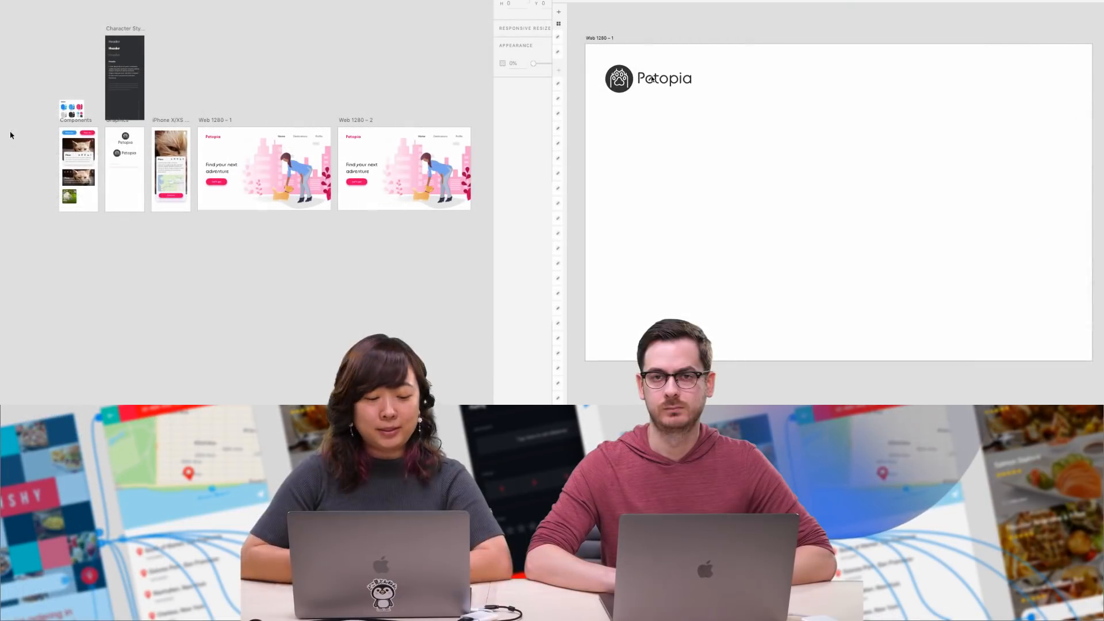
Delete the paw icon inside the placed Petopia logo component
left_click(661, 80)
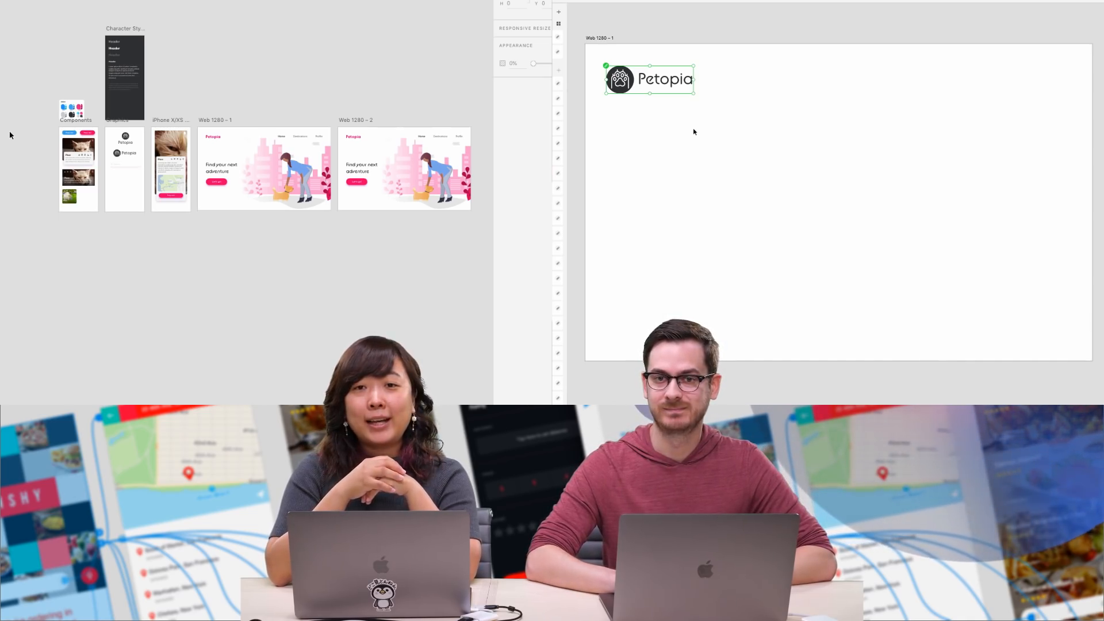
scroll(554, 105, "down", 2)
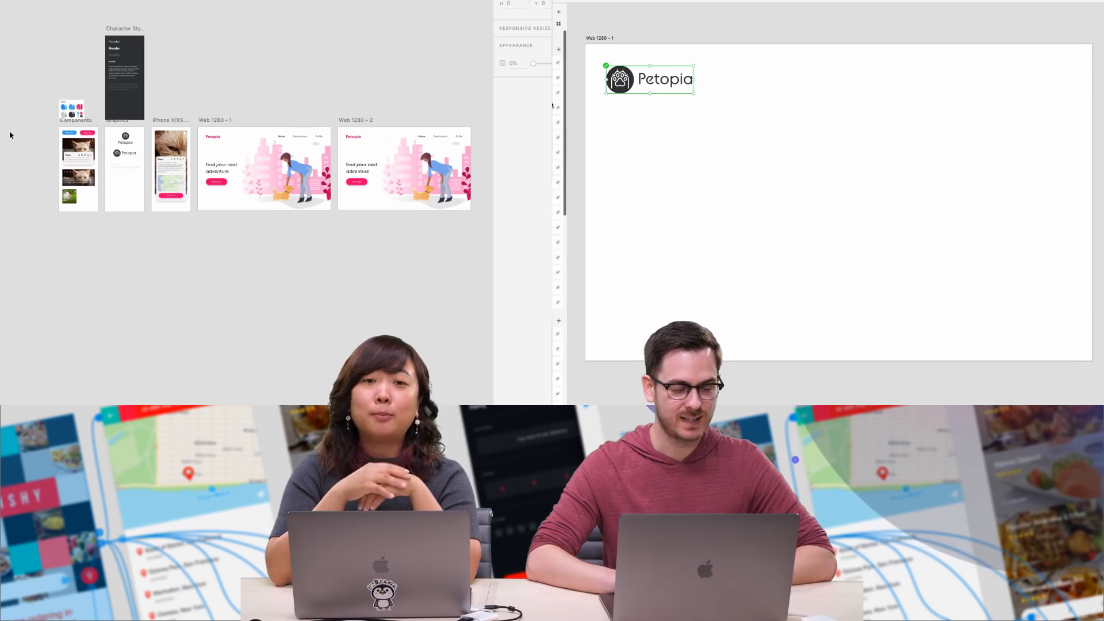
scroll(555, 105, "up", 1)
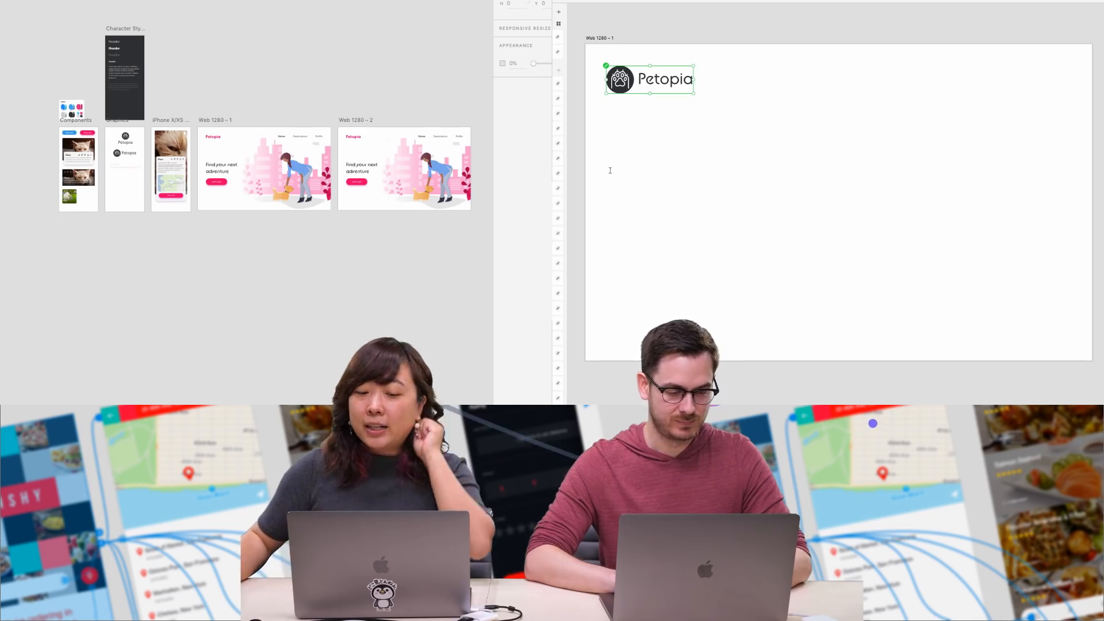
scroll(12, 98, "down", 2)
scroll(24, 115, "up", 6)
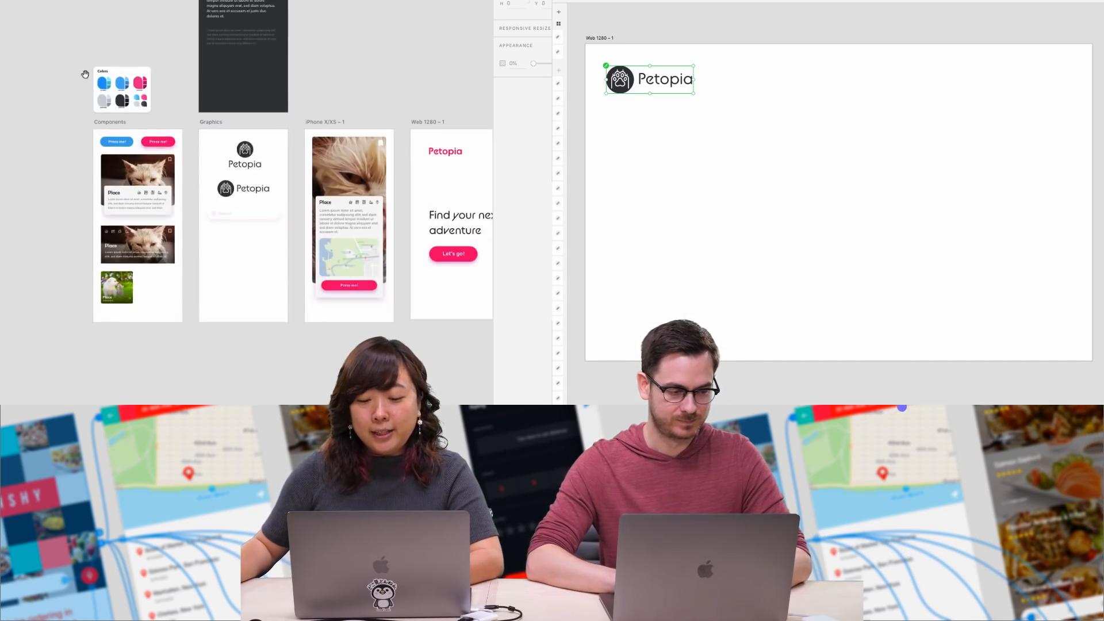
scroll(96, 162, "up", 5)
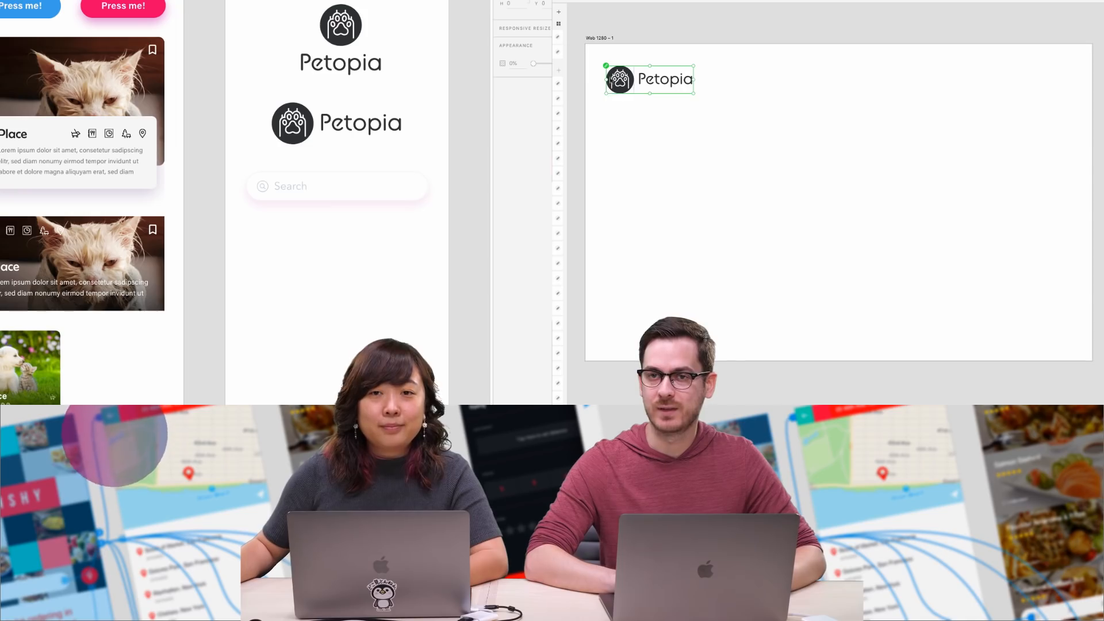
left_click(665, 117)
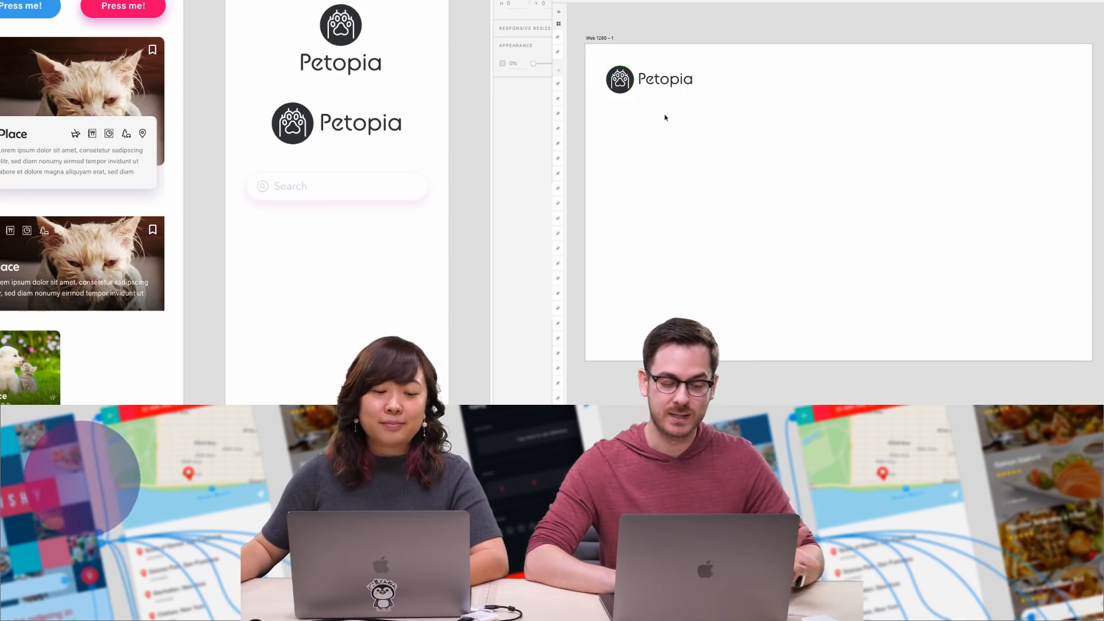
left_click(620, 79)
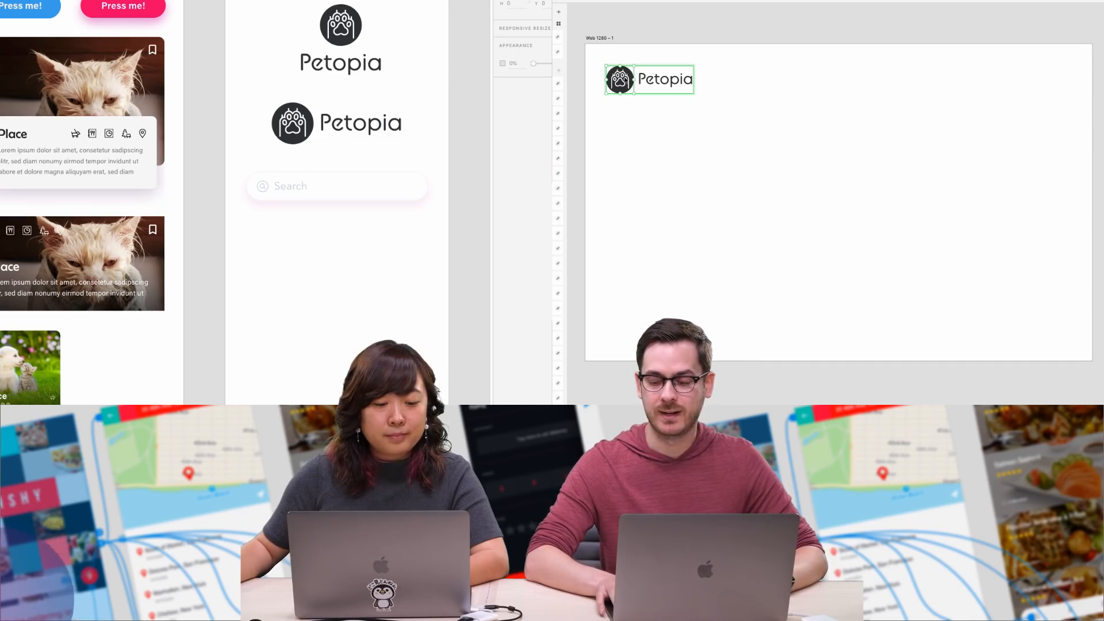
key("Delete")
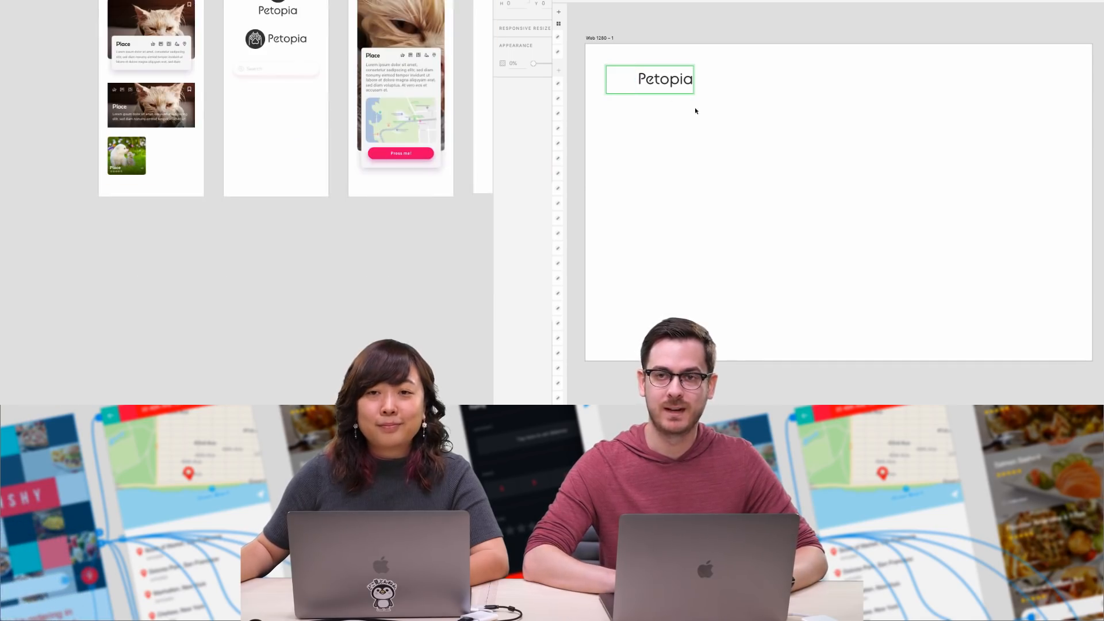
Move the Petopia wordmark to the left edge of its logo component and apply a linked pink color to it
scroll(216, 43, "up", 3)
left_click_drag(675, 87, 645, 87)
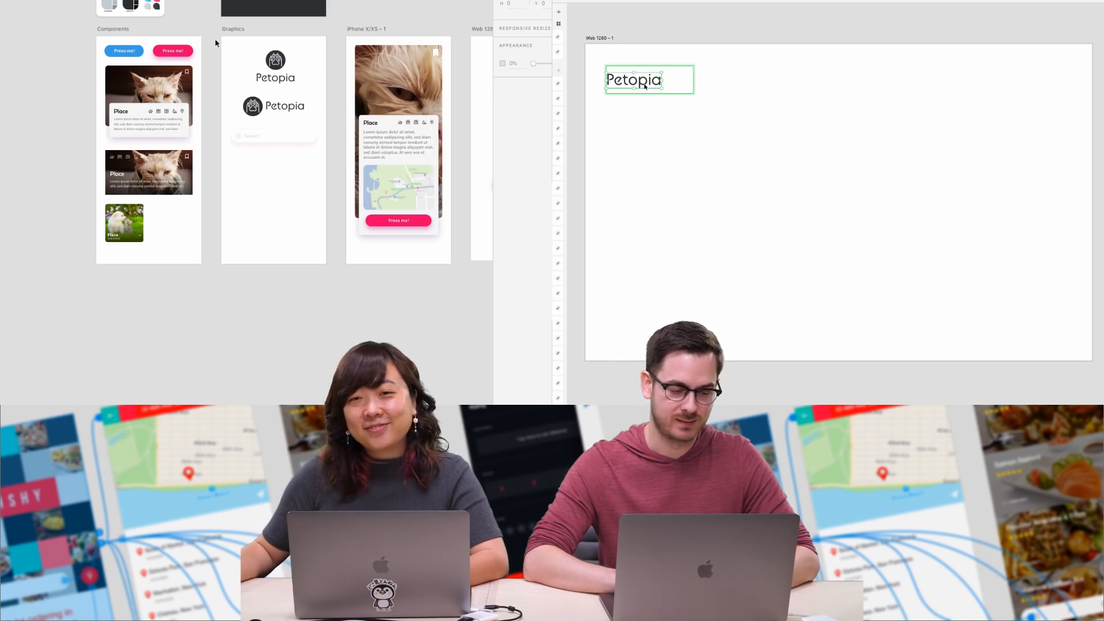
left_click(558, 84)
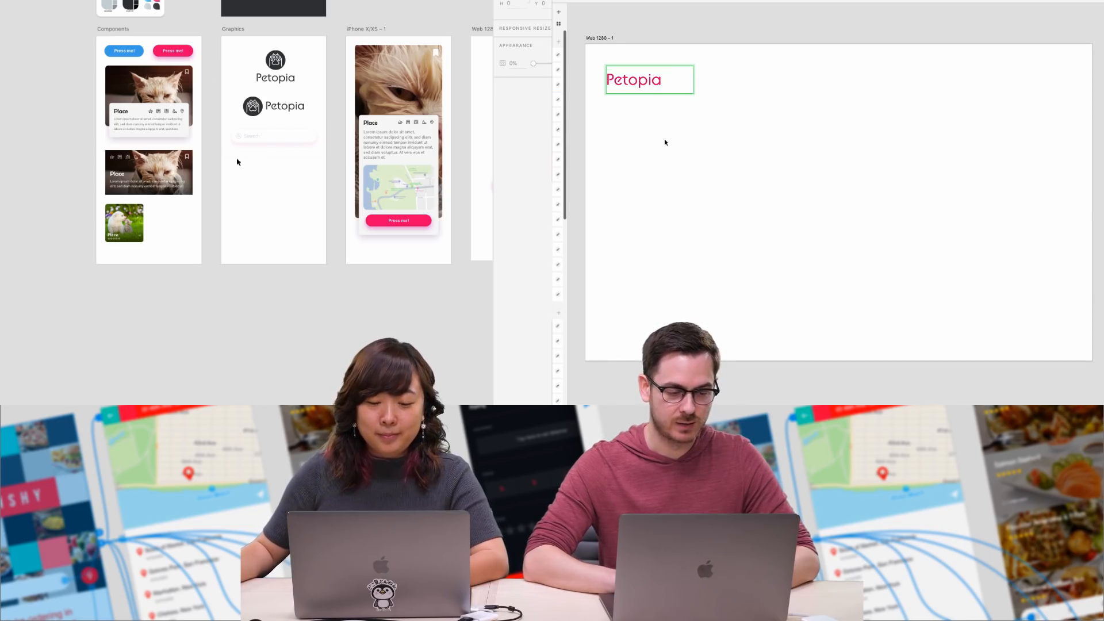
scroll(256, 168, "up", 5)
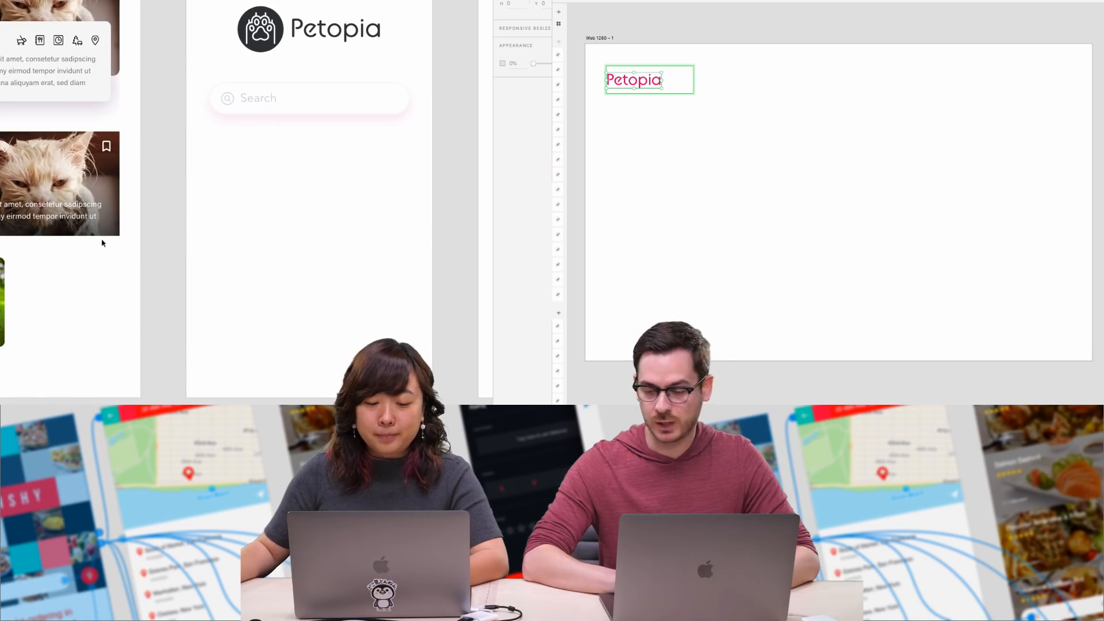
scroll(195, 212, "down", 5)
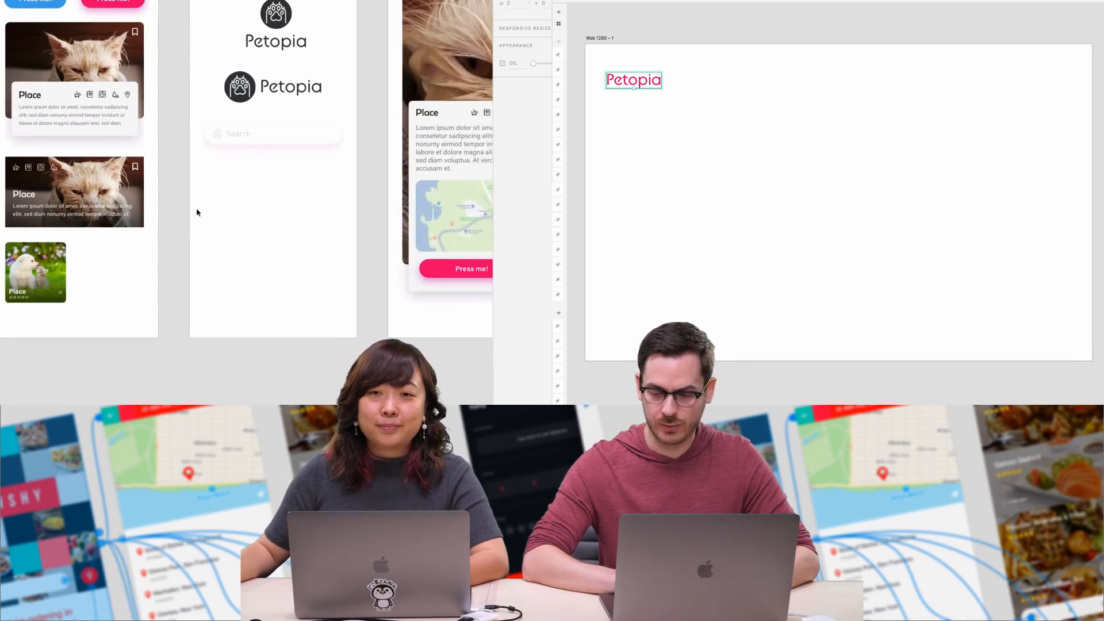
scroll(187, 207, "down", 3)
scroll(207, 197, "up", 3)
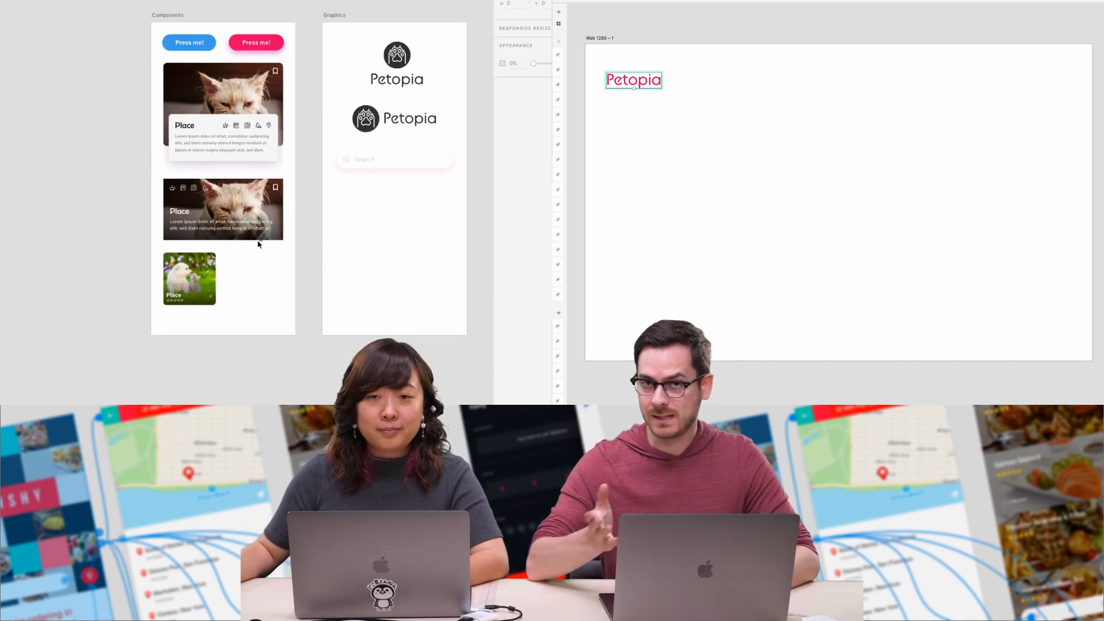
Duplicate the Components artboard in Pet System and place the copy directly below the original
left_click(210, 46)
scroll(207, 50, "up", 3)
scroll(207, 50, "down", 5)
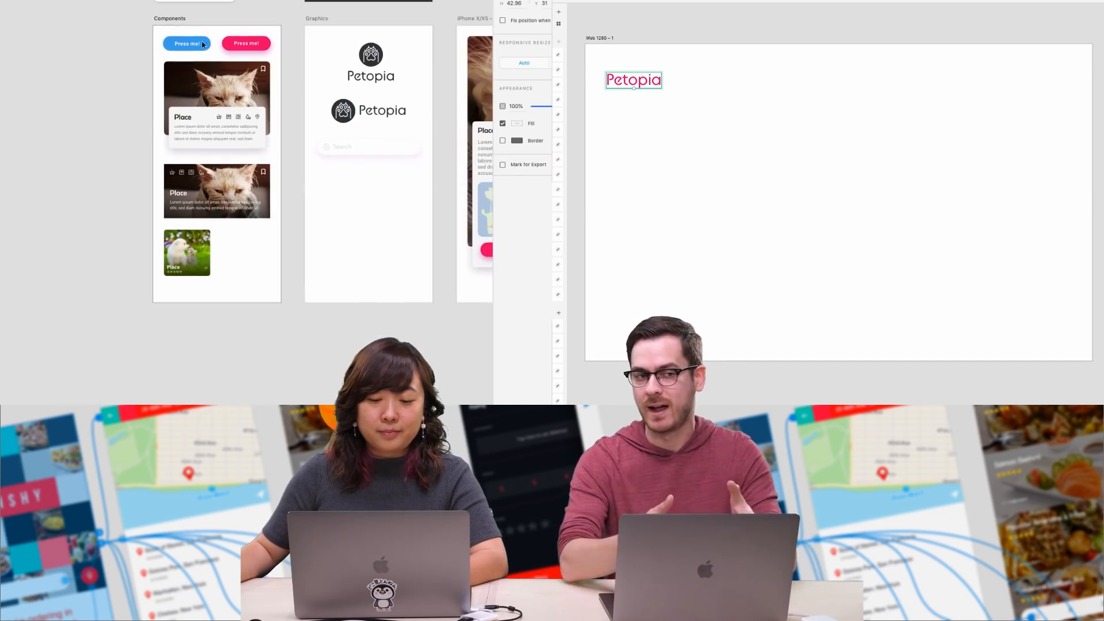
left_click_drag(184, 24, 184, 322)
scroll(230, 258, "down", 5)
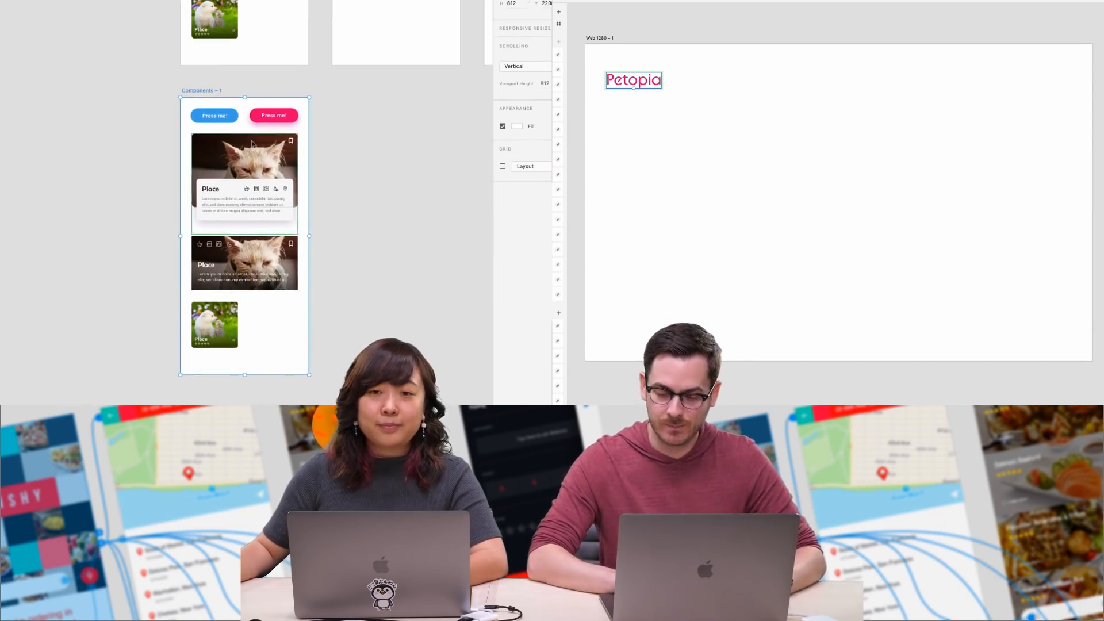
scroll(272, 74, "down", 2)
scroll(272, 62, "up", 3)
left_click(207, 69)
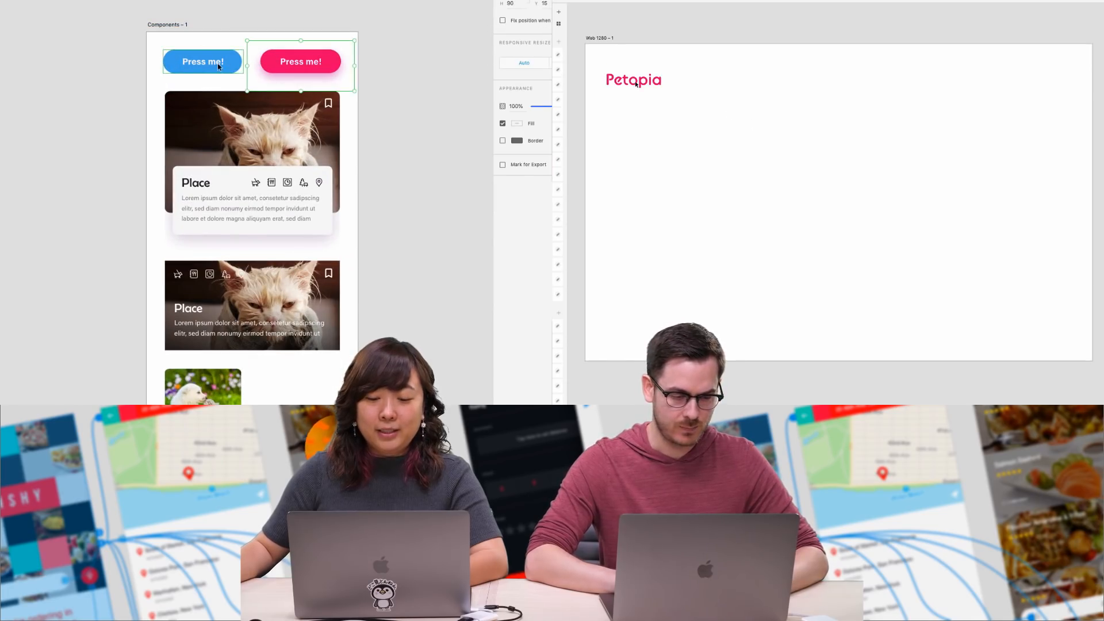
scroll(207, 68, "down", 5)
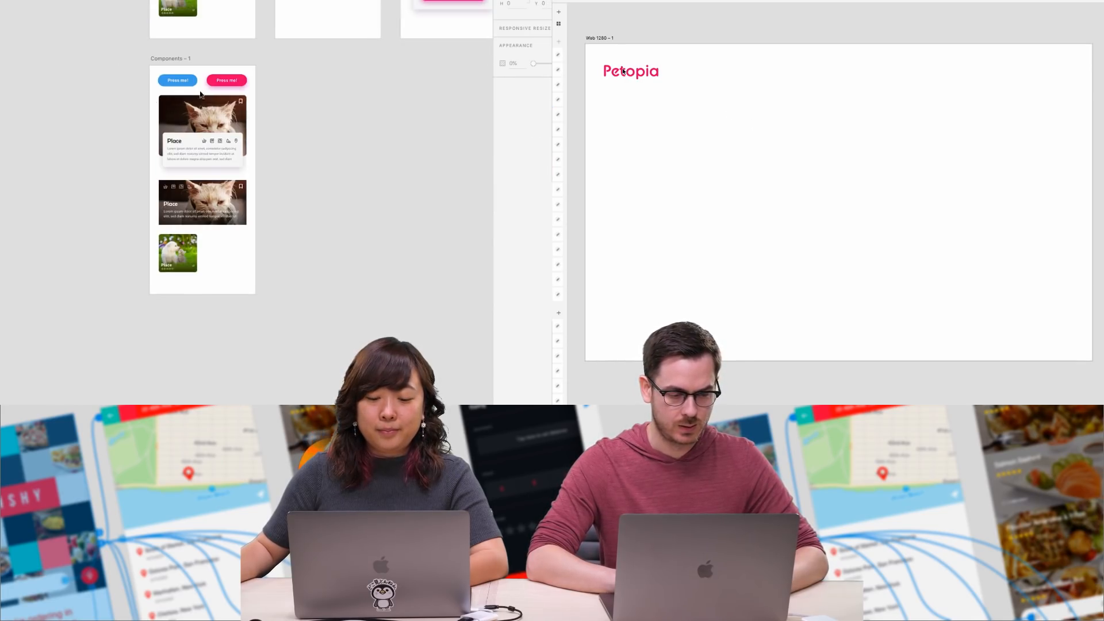
Add a vertical guide at 57 px on Web 1280 – 1 and draw a square of about 252 px beside the copied Components artboard
left_click(625, 69)
left_click(199, 147)
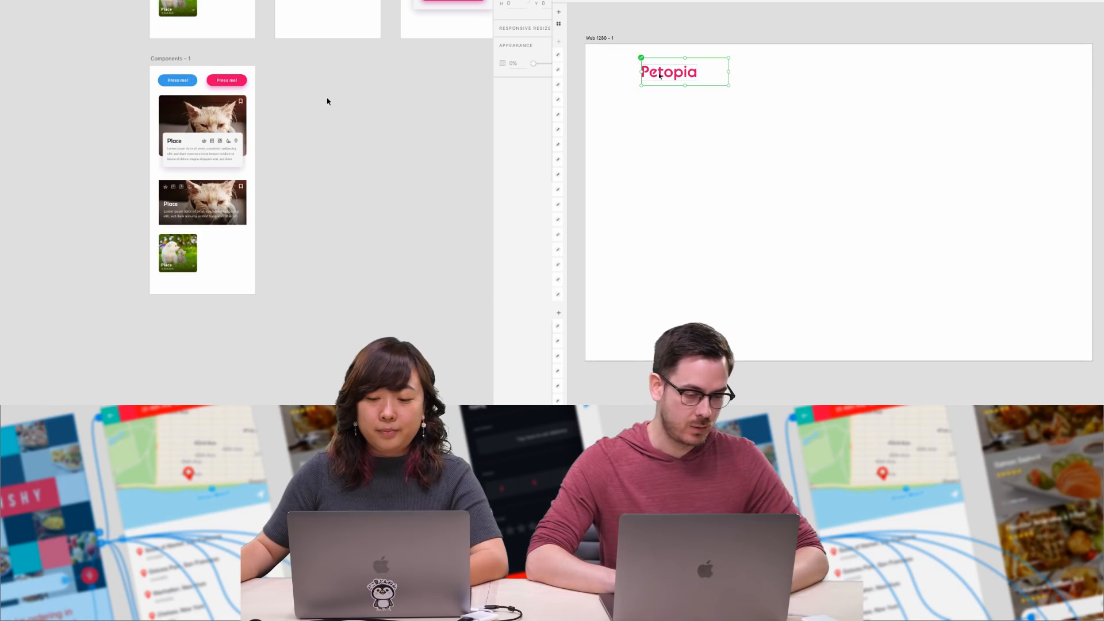
left_click_drag(582, 77, 600, 72)
left_click_drag(288, 94, 165, 81)
left_click_drag(600, 72, 604, 74)
key("r")
left_click_drag(165, 82, 236, 152)
left_click_drag(604, 74, 608, 75)
left_click(502, 115)
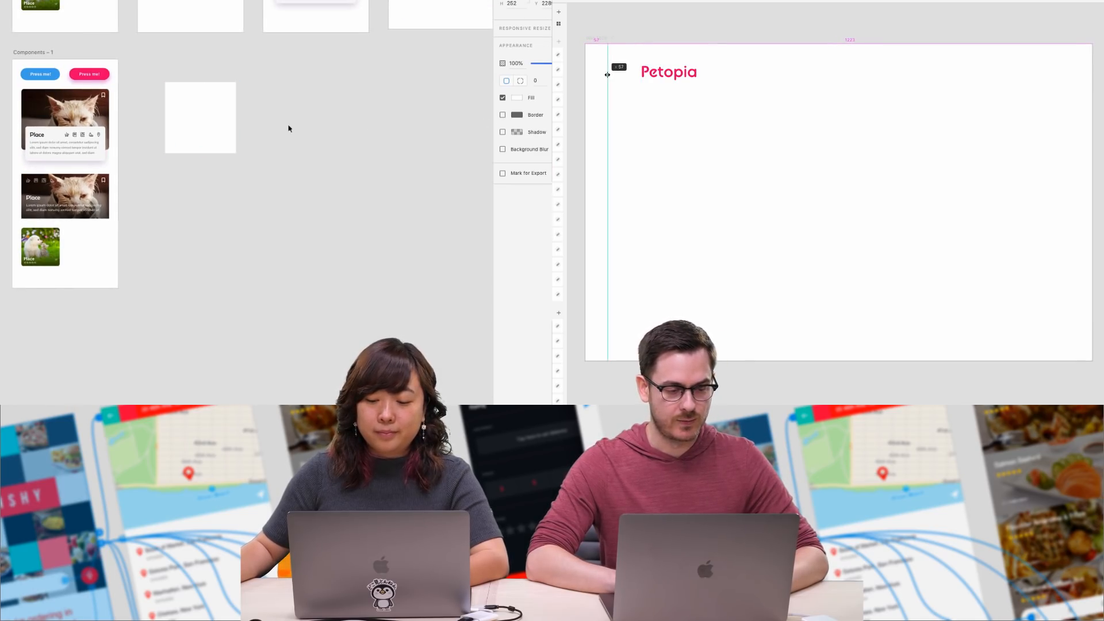
Duplicate the white square into a row of four squares spaced 32 px apart
left_click_drag(295, 131, 335, 118)
key("super+space")
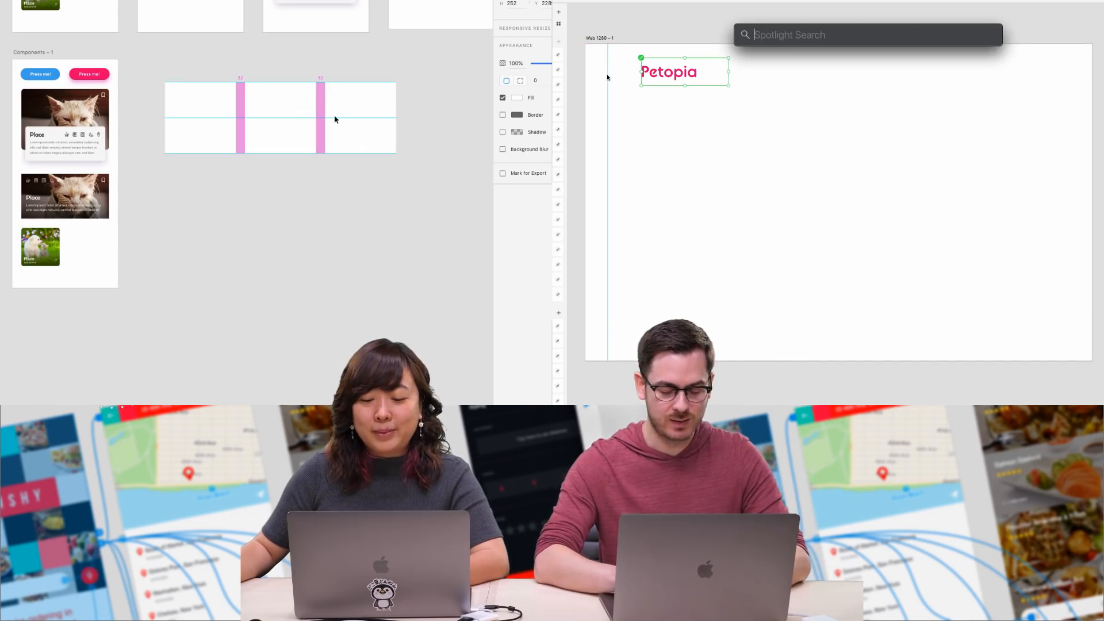
type("883")
key("super+d")
key("BackSpace")
key("BackSpace")
scroll(416, 121, "down", 3)
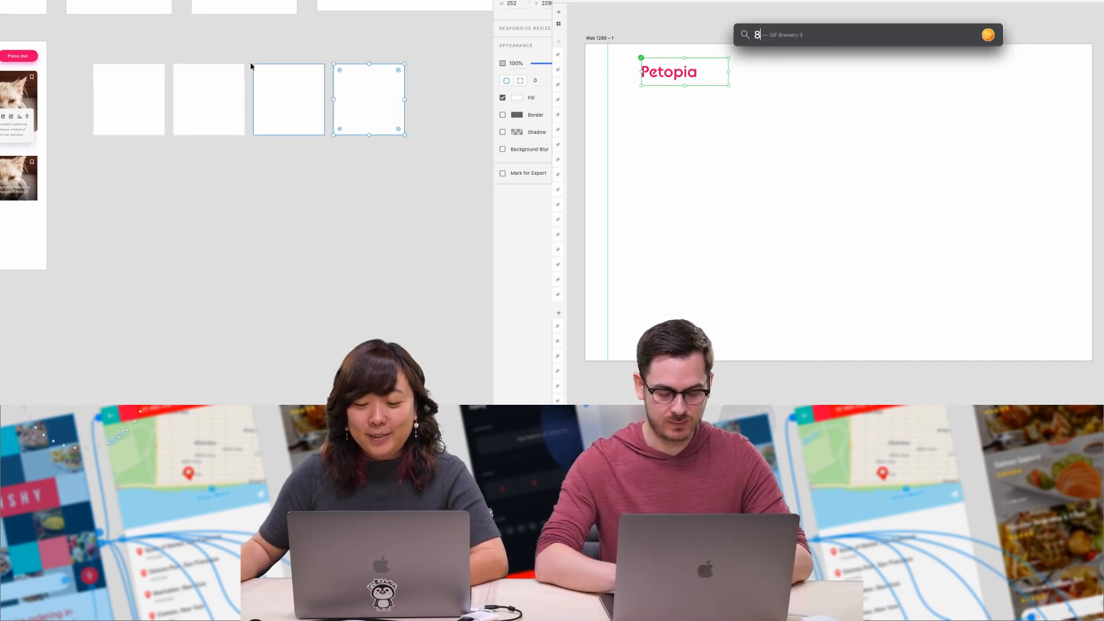
Calculate 8*5 in Spotlight and paste a bright pink appearance onto the first square of the row
type("*5")
key("super+alt+v")
key("Tab")
key("BackSpace")
key("BackSpace")
key("BackSpace")
key("Tab")
key("Escape")
Paste lighter pink, blue and light blue appearances onto the remaining squares, and shift the guide and Petopia logo closer to the Web artboard's left edge
key("super+alt+v")
mouse_move(608, 74)
left_mouse_down()
mouse_move(624, 67)
mouse_move(615, 70)
left_mouse_up()
left_click(193, 94)
key("super+alt+v")
left_click(294, 95)
left_click(677, 155)
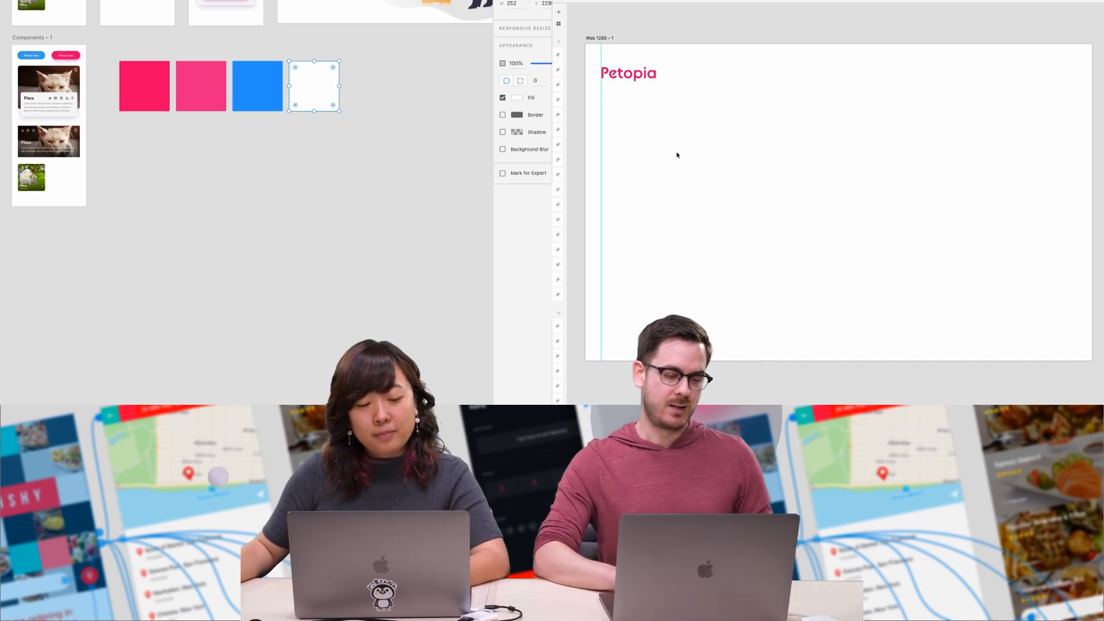
key("super+alt+v")
left_click(352, 154)
scroll(350, 166, "down", 3)
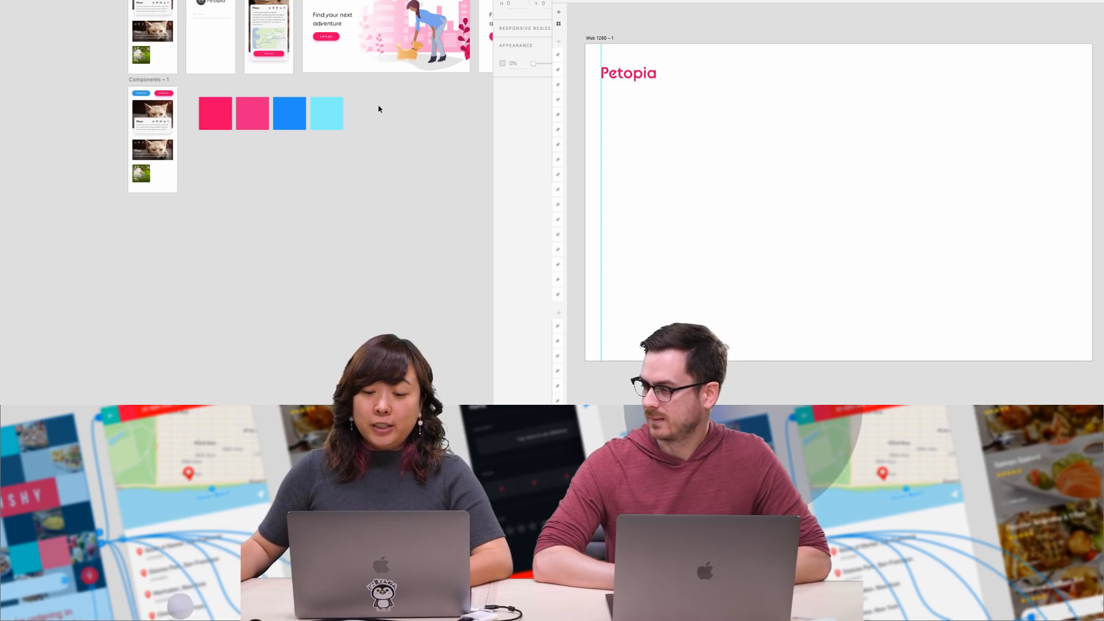
Add a pink "Find your next adventure" headline on two lines below the Petopia logo
left_click_drag(375, 108, 337, 123)
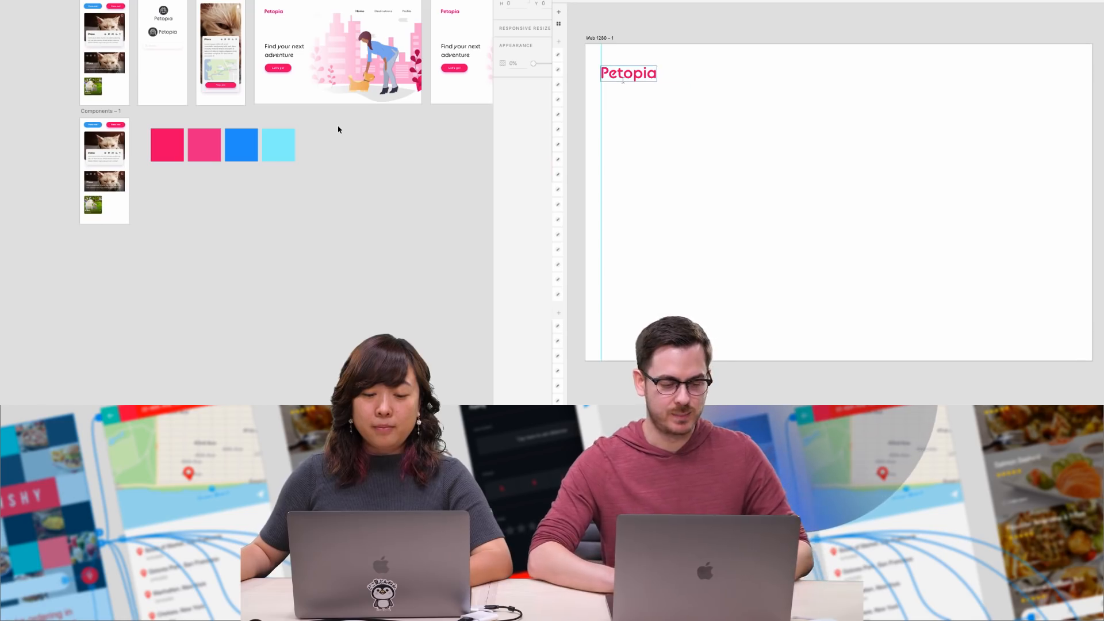
left_click(602, 180)
left_click_drag(337, 130, 356, 187)
type("Find your next")
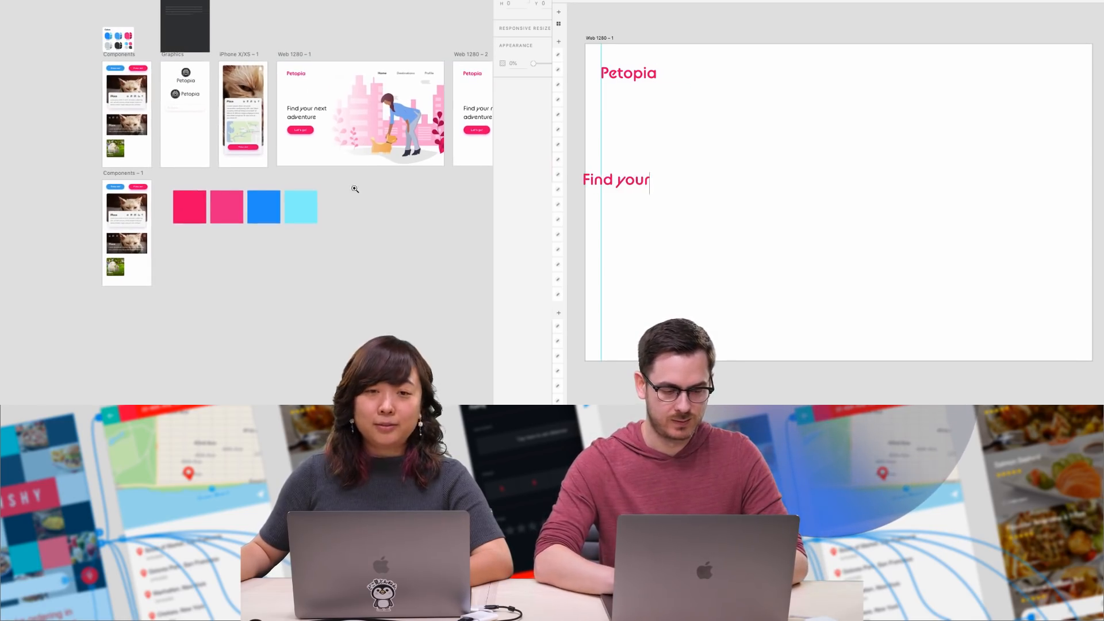
scroll(288, 242, "up", 5)
key("Return")
type("ad")
scroll(258, 163, "down", 3)
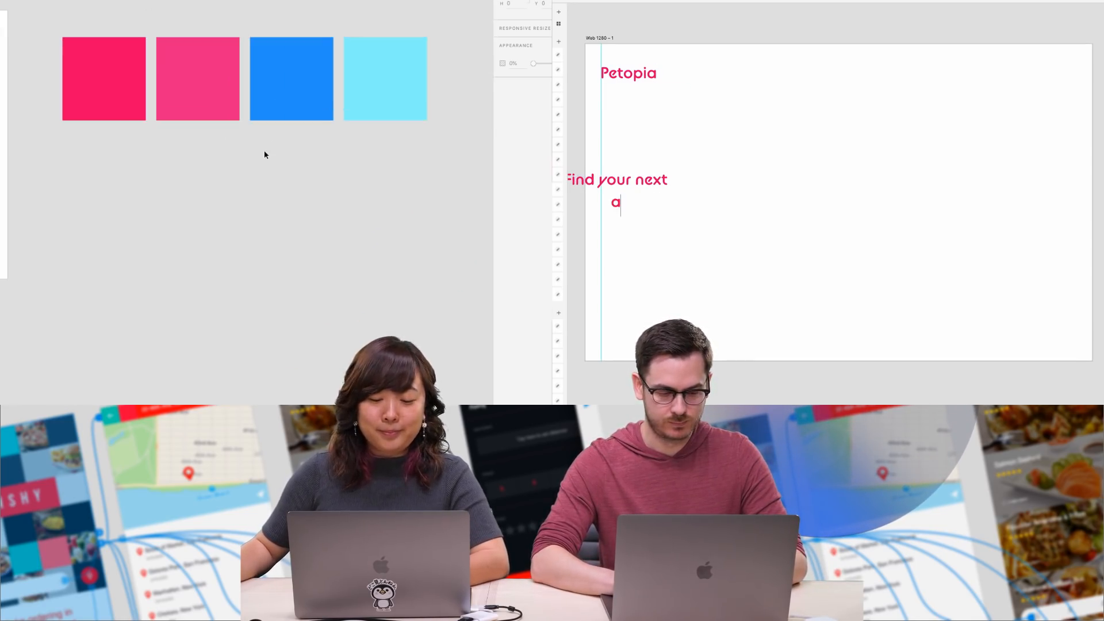
type("ven")
left_click(230, 99)
type("ture")
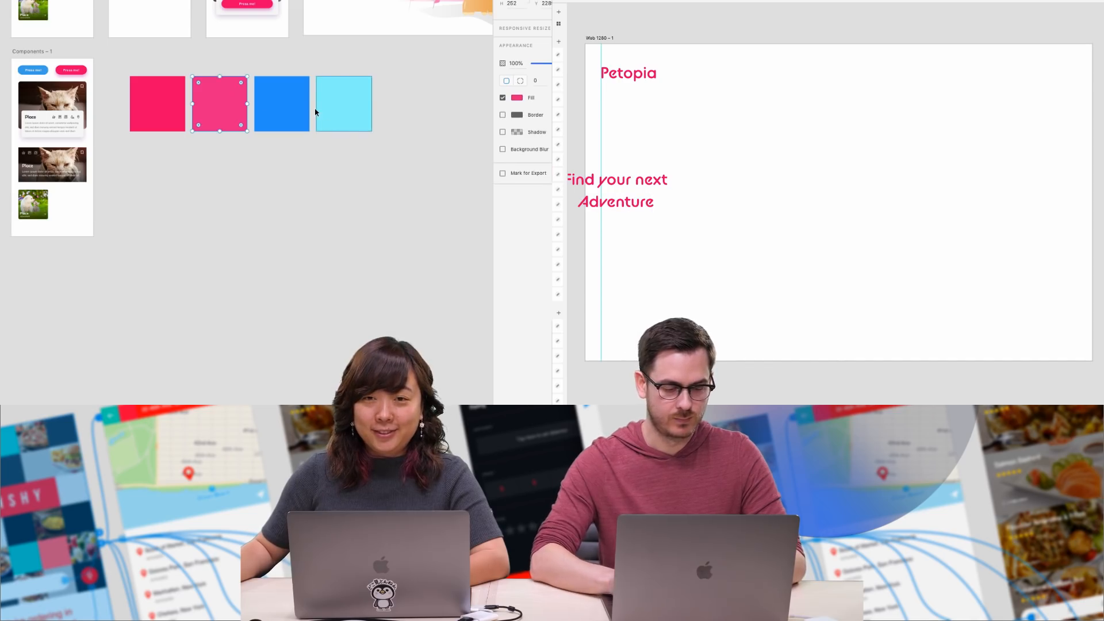
Restyle the headline as dark, left-aligned text and move it onto the vertical guide below the Petopia logo
left_click(282, 104, "shift")
left_click(344, 104, "shift")
left_click_drag(347, 173, 295, 207)
key("super+z")
left_click(84, 139)
key("Escape")
mouse_move(632, 186)
left_mouse_down()
mouse_move(712, 183)
mouse_move(653, 192)
left_mouse_up()
Change the first square's fill to bright orange and nudge the headline slightly lower along the guide
left_click(517, 98)
left_click(445, 65)
left_click(653, 192)
left_click_drag(445, 65, 473, 50)
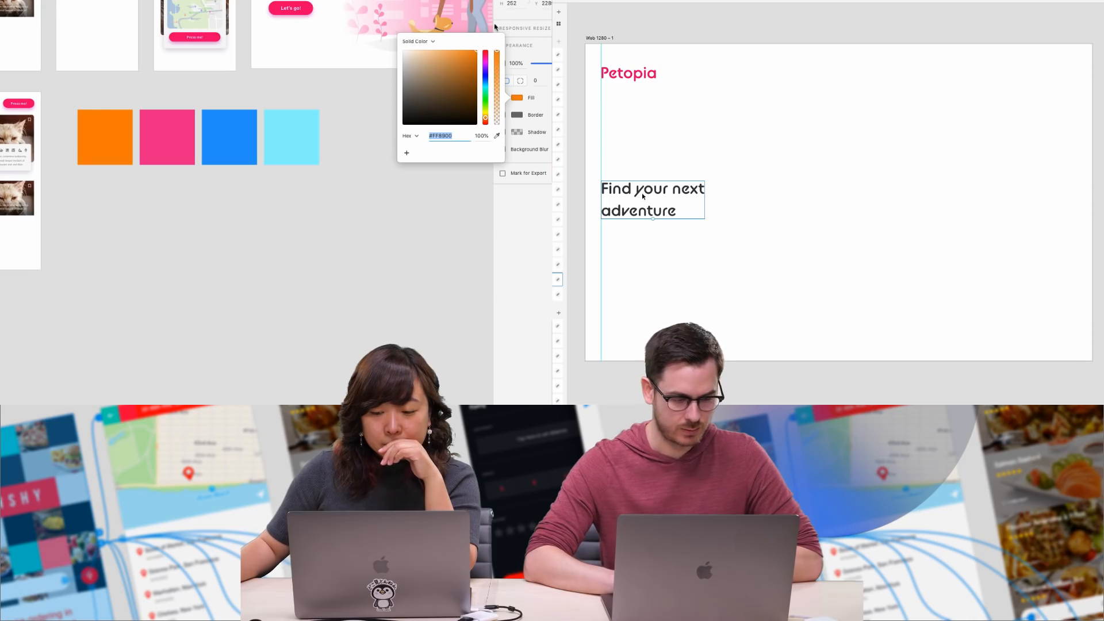
left_click_drag(642, 196, 643, 202)
Recolor the third square from blue to deep purple, and move the logo and headline together farther in from the Web artboard's left edge
left_click(234, 140)
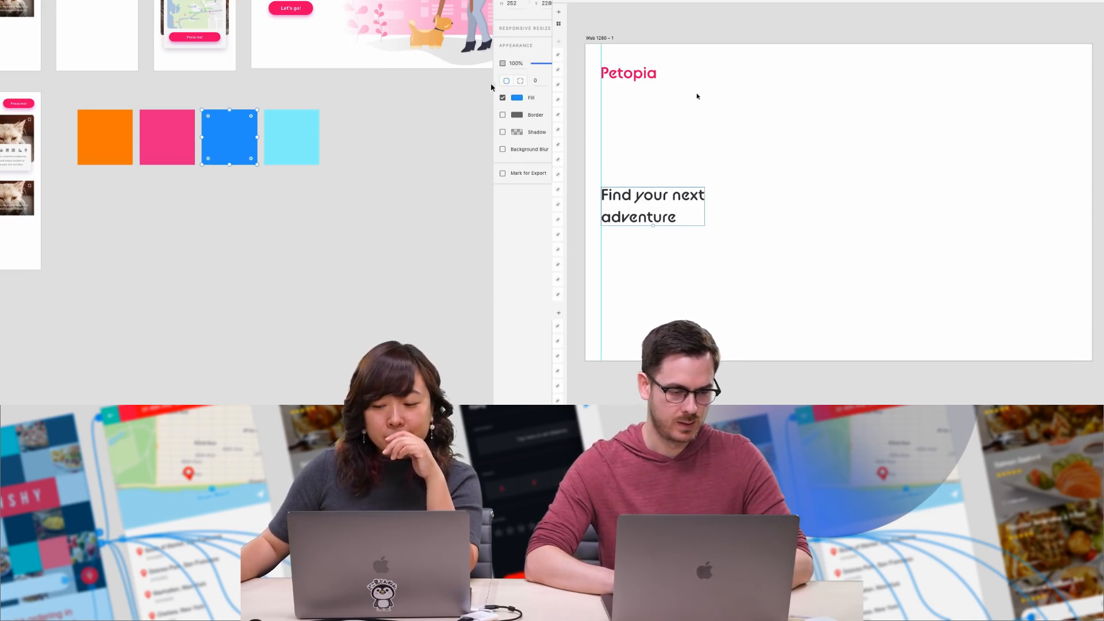
left_click(518, 99)
left_click(485, 68)
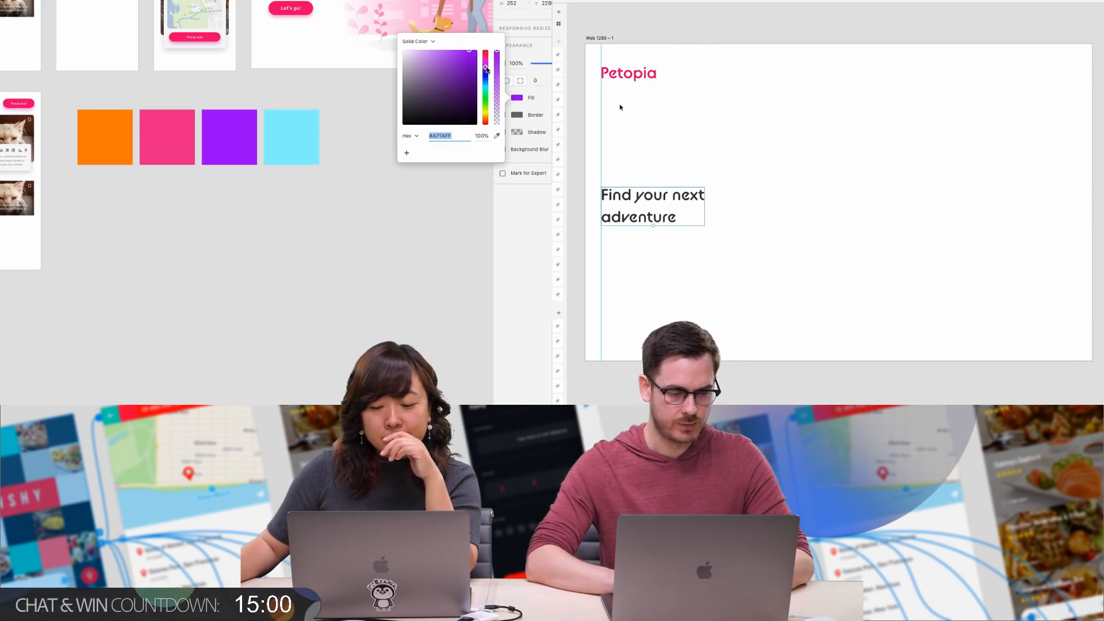
left_click_drag(676, 55, 648, 214)
left_click(517, 99)
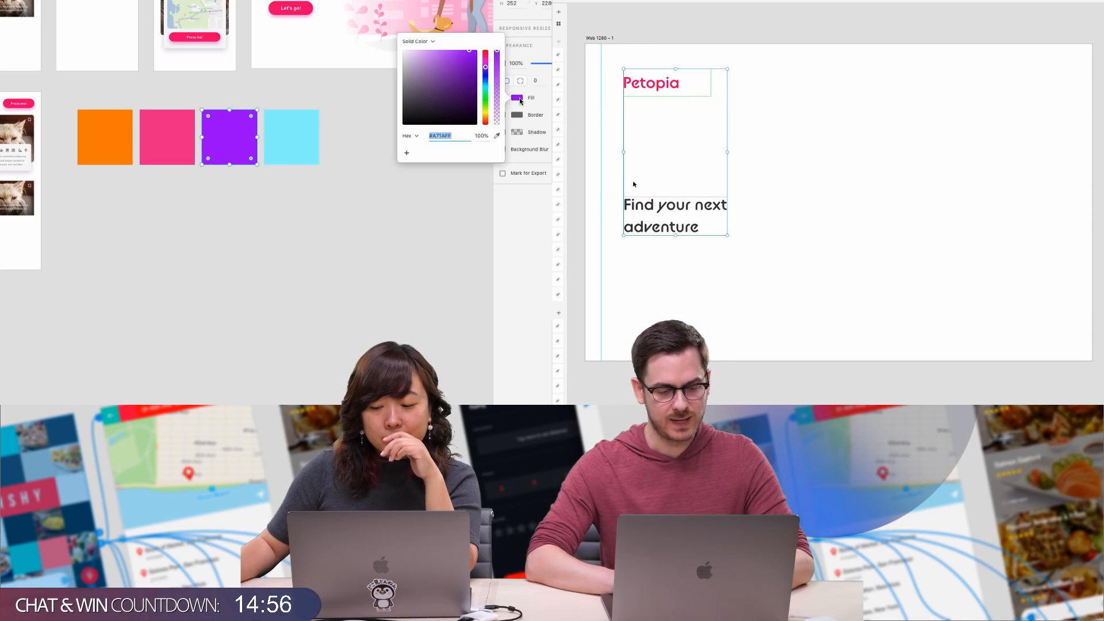
left_click(461, 57)
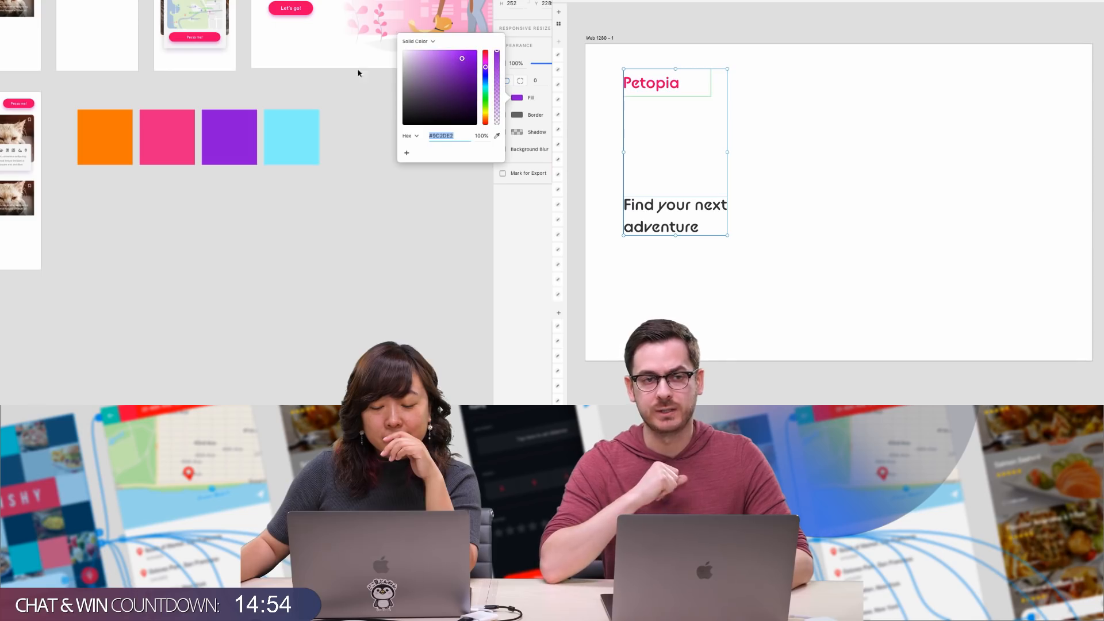
Darken the second square's pink fill slightly
left_click(266, 89)
left_click(167, 137)
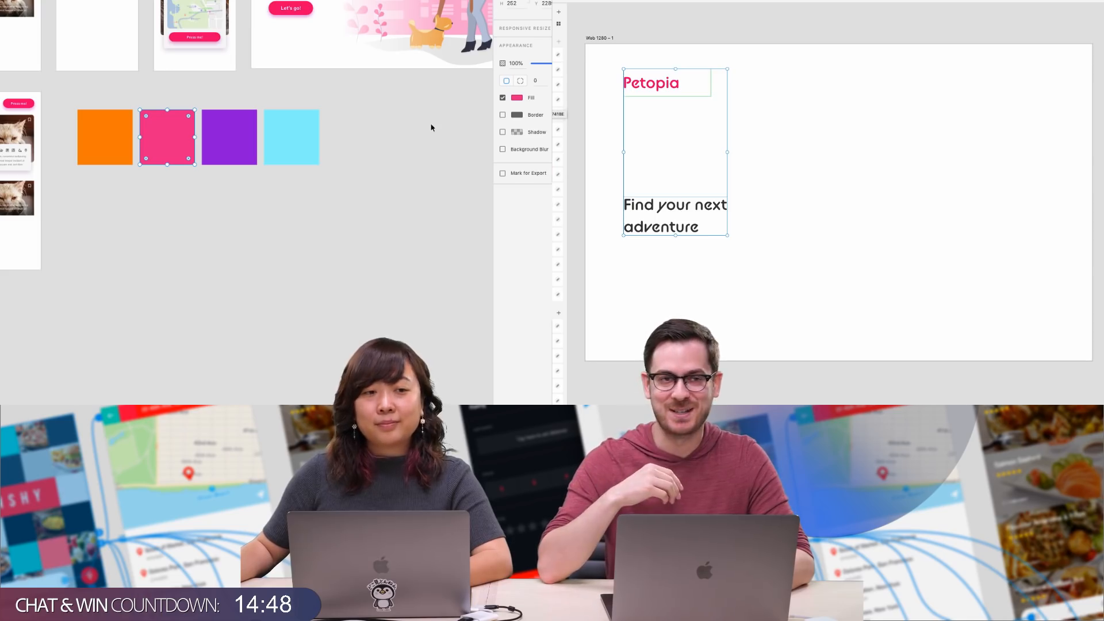
left_click(517, 98)
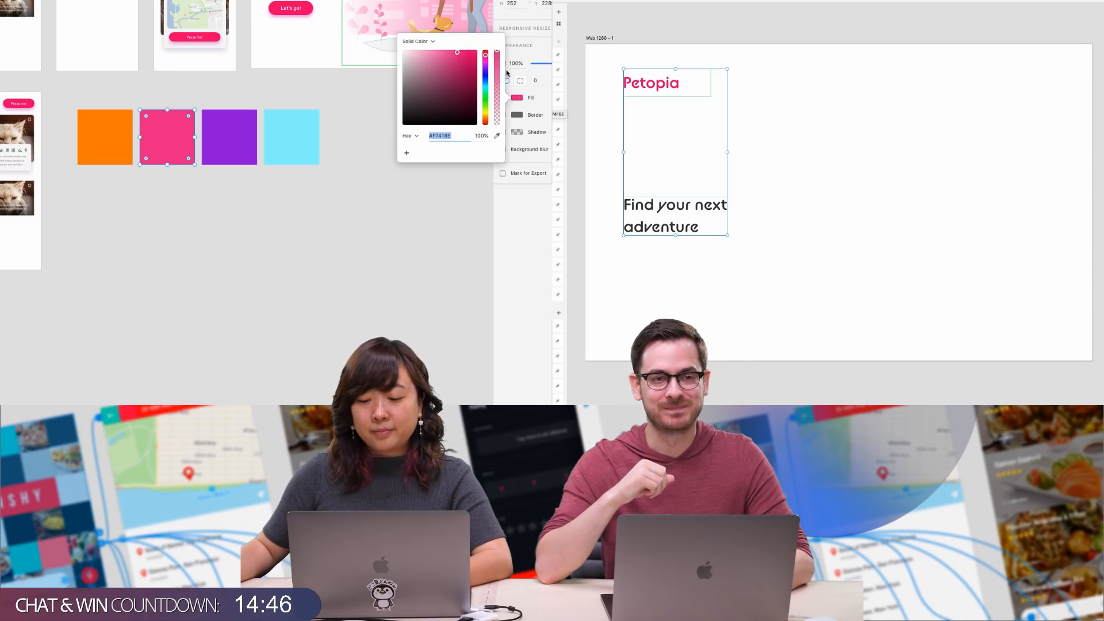
left_click_drag(462, 51, 461, 54)
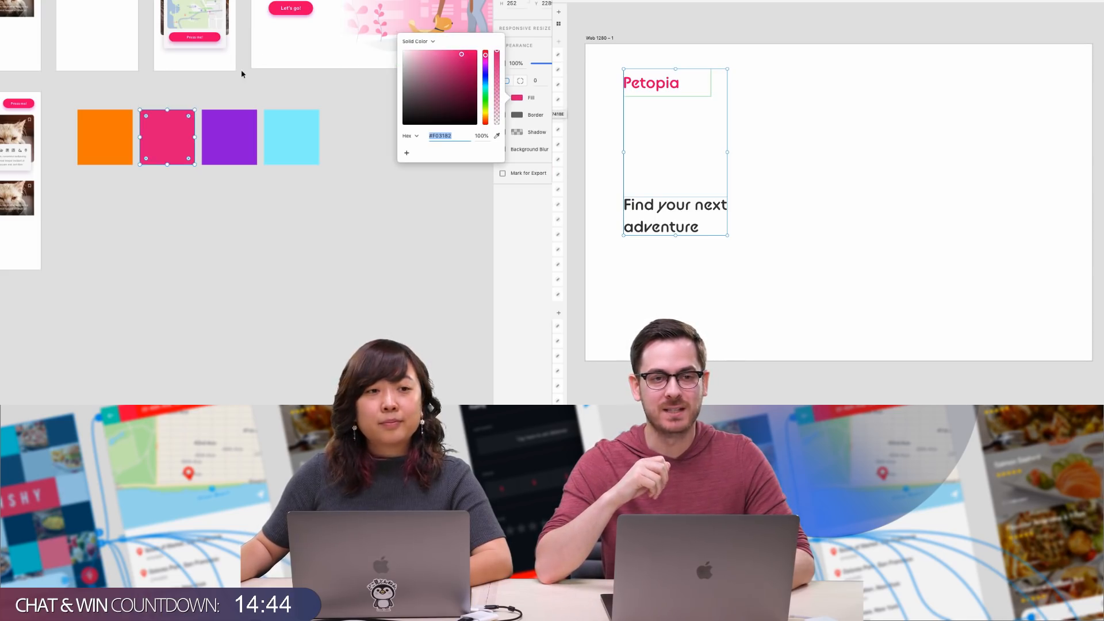
left_click(284, 84)
Fill the fourth square with purple sampled from the third square and lighten it to a muted lilac
left_click(306, 140)
left_click(520, 99)
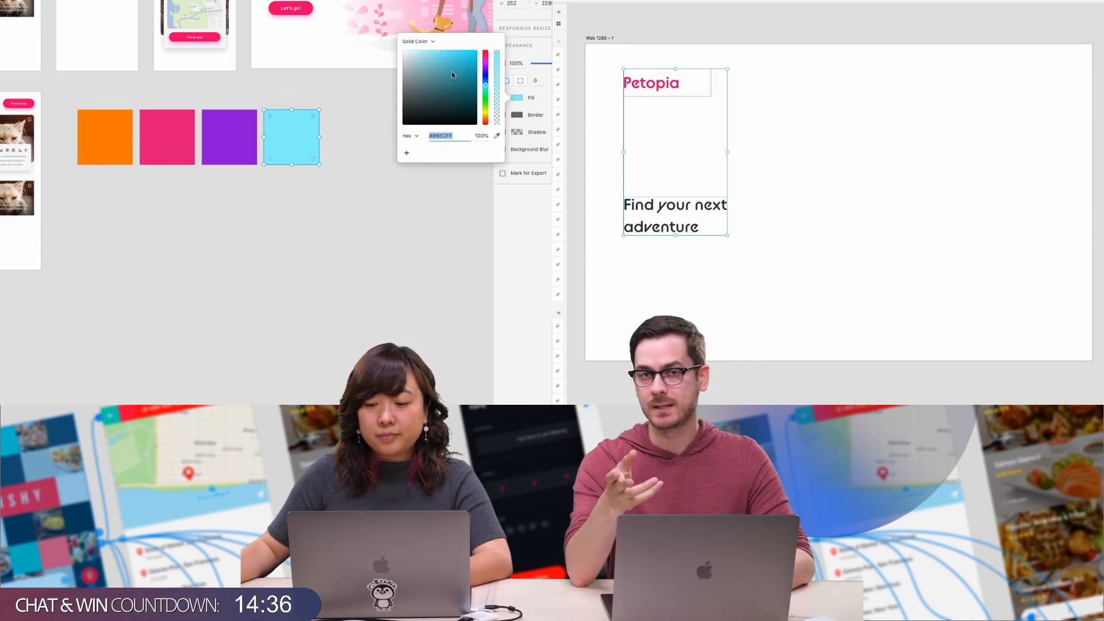
left_click(453, 52)
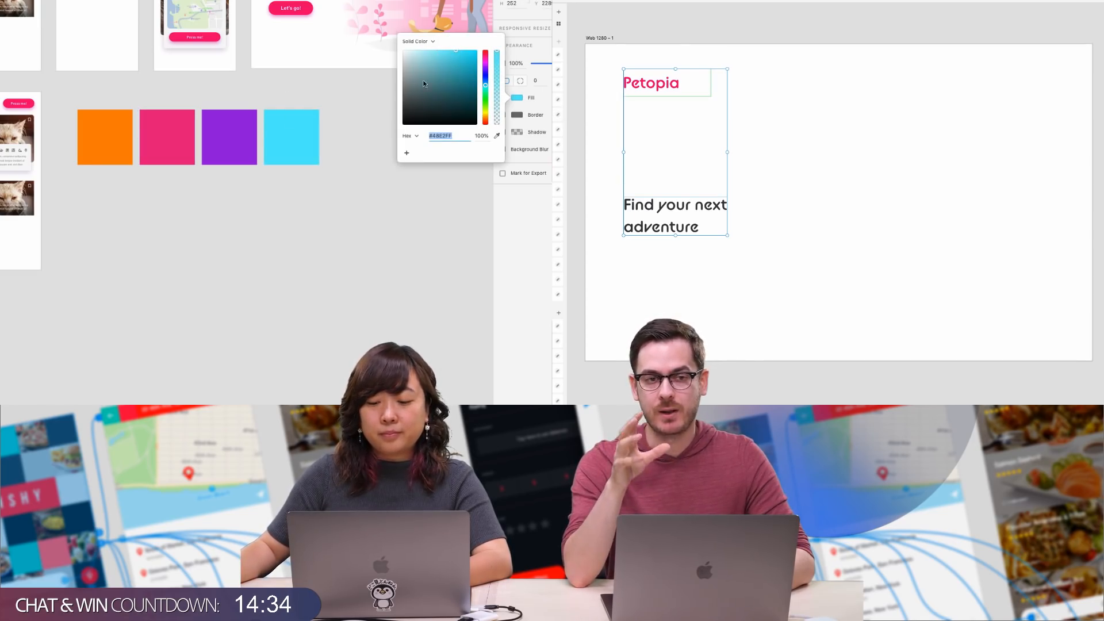
left_click(496, 136)
left_click(208, 144)
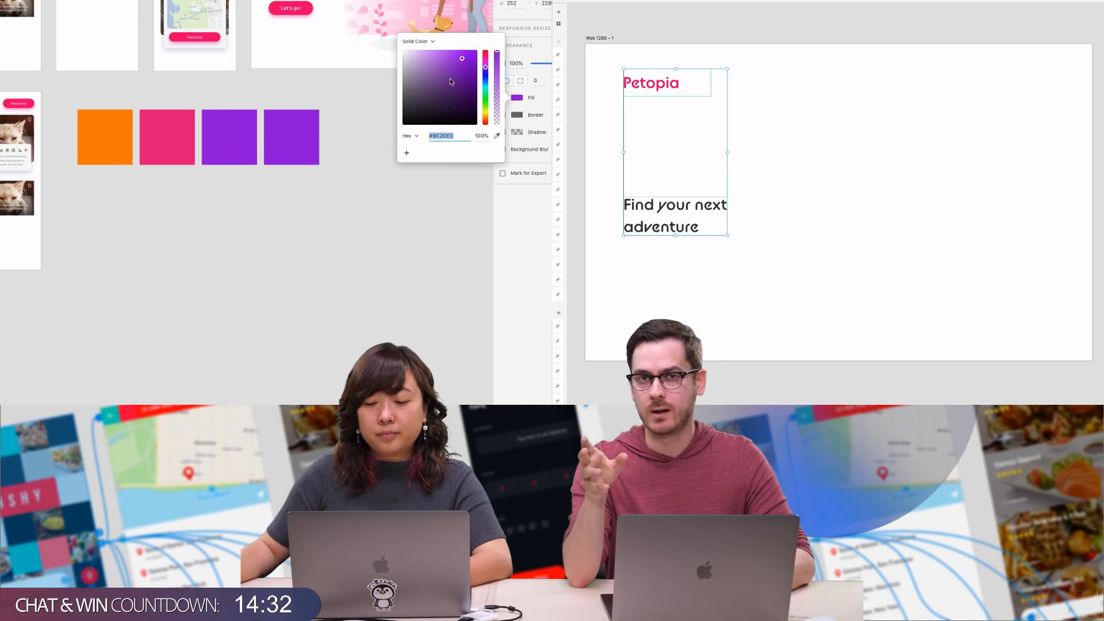
left_click(446, 54)
left_click(438, 57)
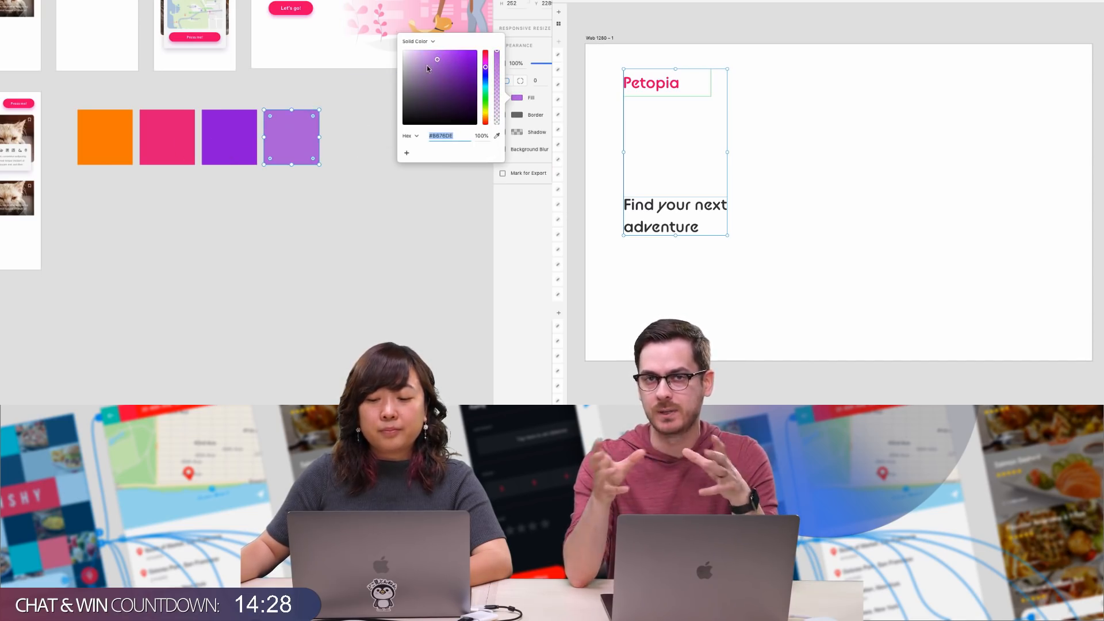
key("Escape")
Move the purple and lilac squares together straight down below the row
left_click(222, 138, "shift")
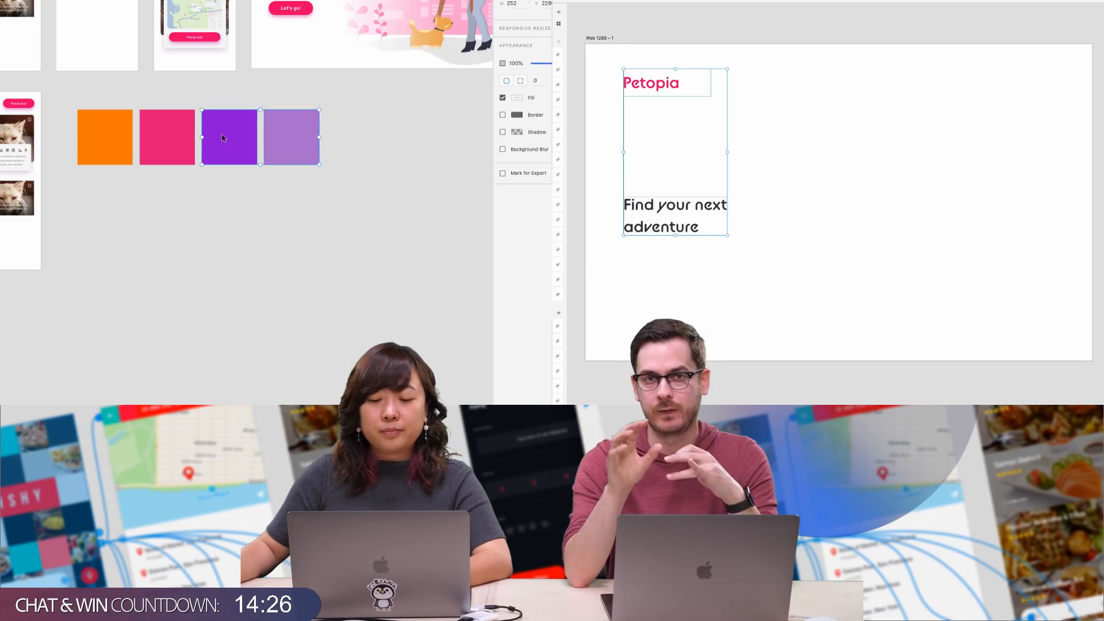
left_click_drag(222, 138, 221, 209)
left_click(277, 143)
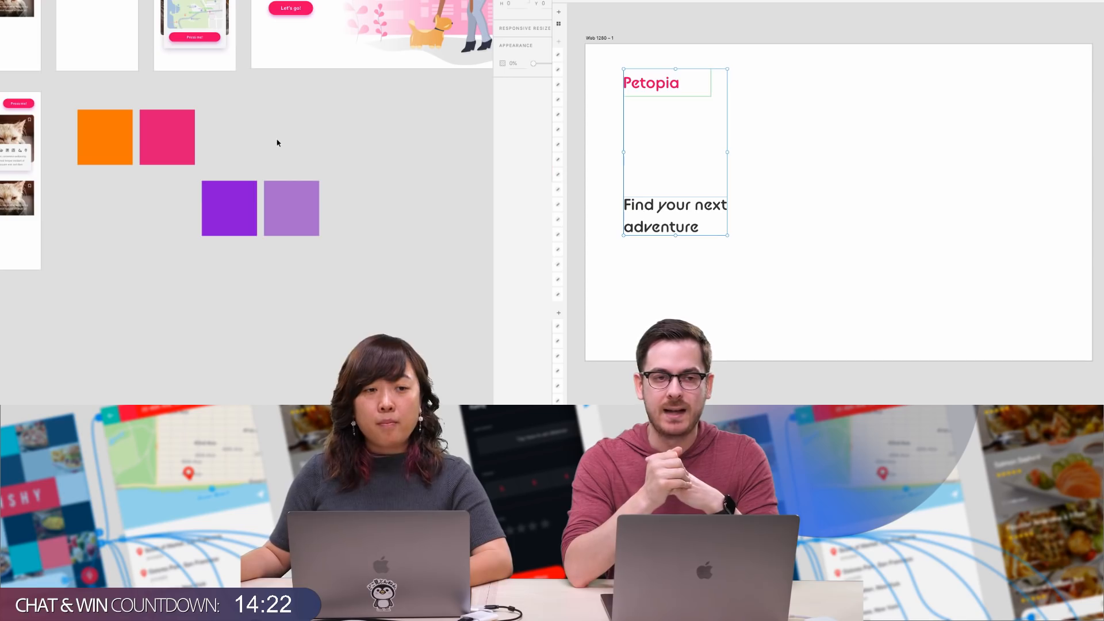
Fill the second square with orange sampled from the first square and darken it to burnt orange
left_click(146, 146)
left_click(516, 99)
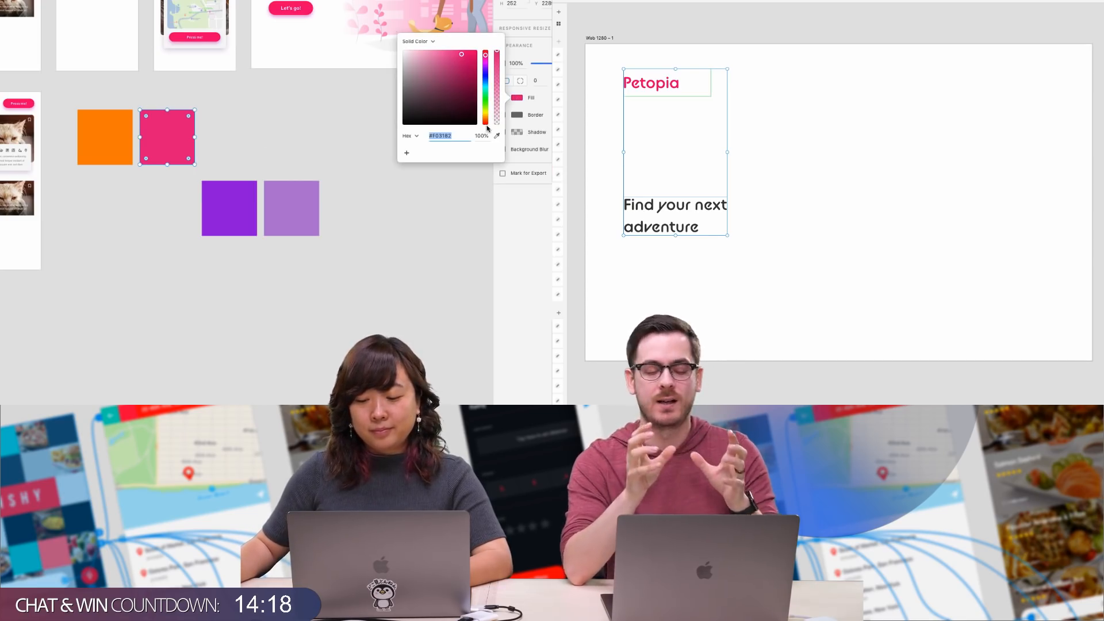
key("BackSpace")
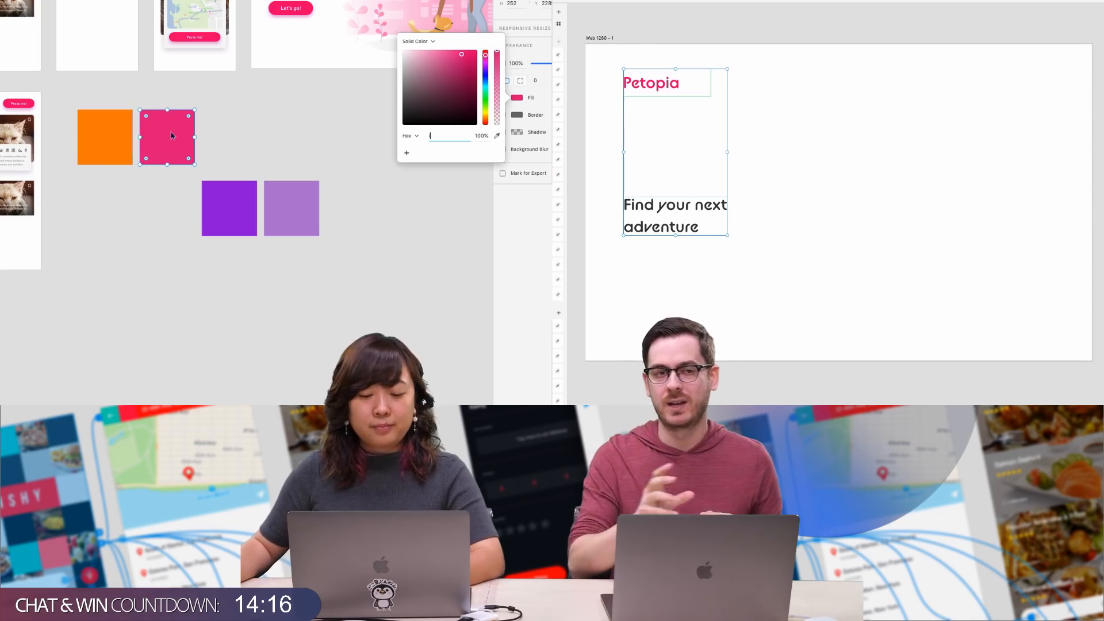
left_click(497, 136)
left_click(91, 138)
left_click_drag(477, 52, 489, 62)
left_click_drag(487, 118, 486, 119)
left_click_drag(475, 65, 474, 65)
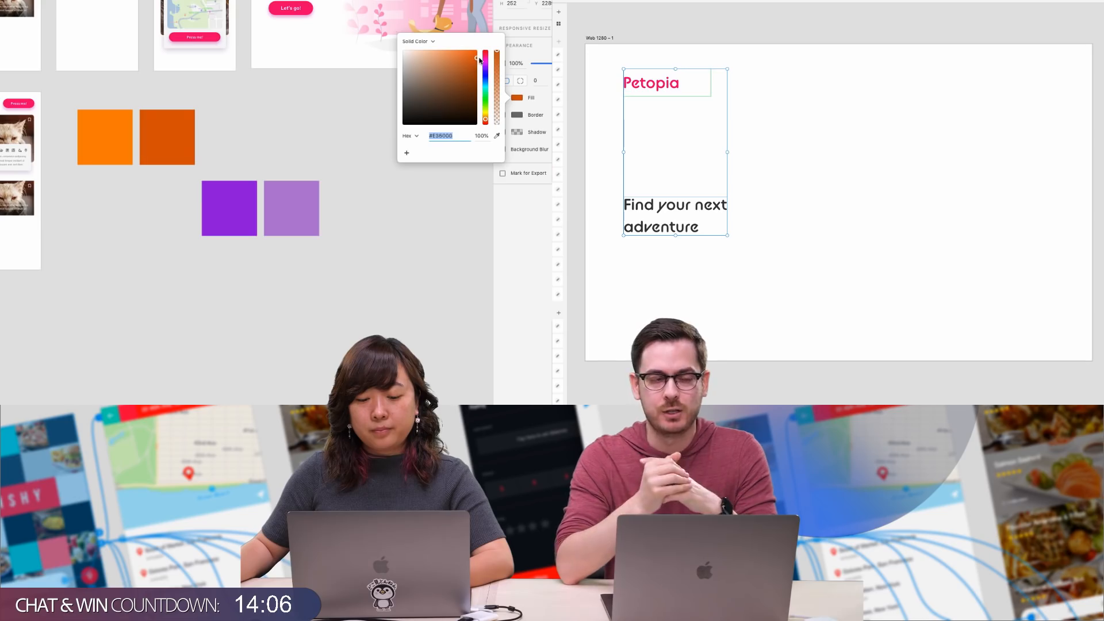
left_click(371, 92)
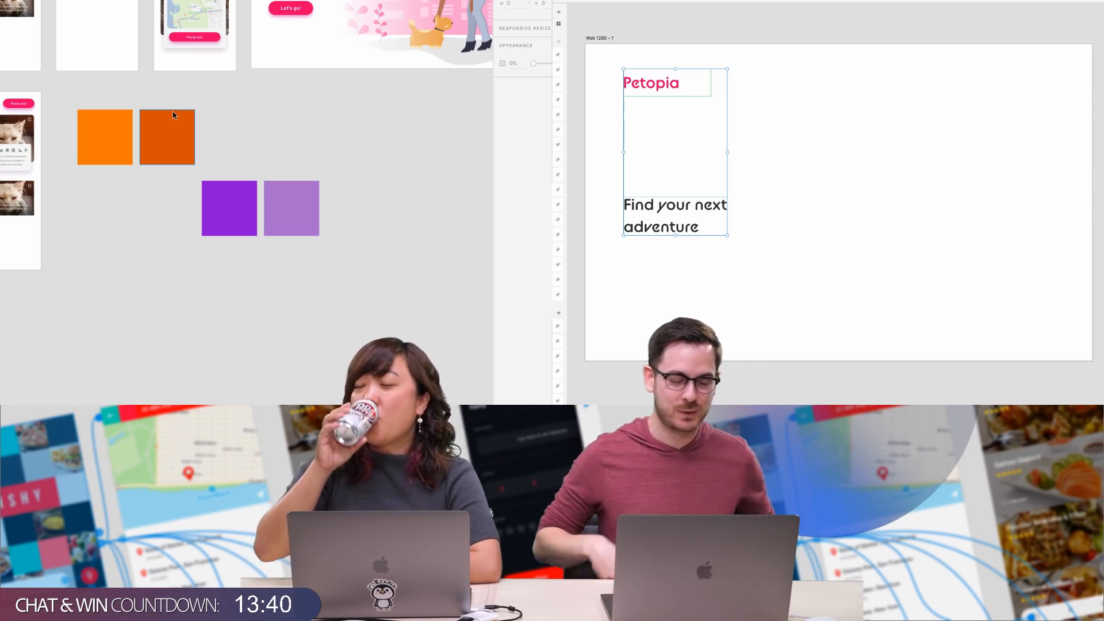
Deselect the logo and headline, and shift the first square's orange fill slightly toward yellow
left_click(756, 92)
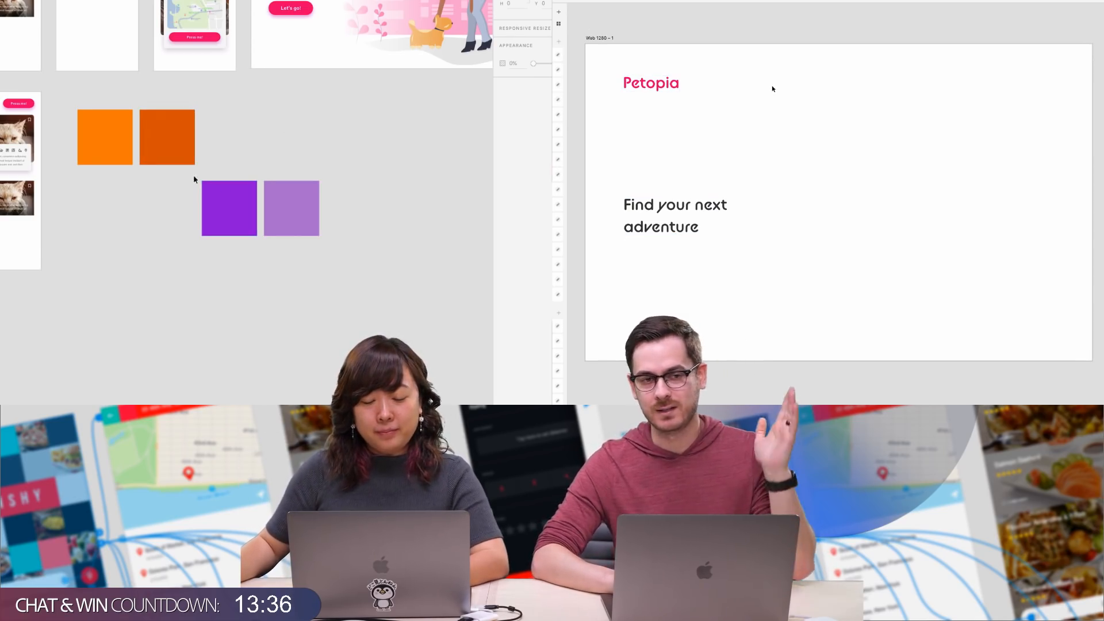
scroll(194, 179, "up", 2)
left_click(116, 140)
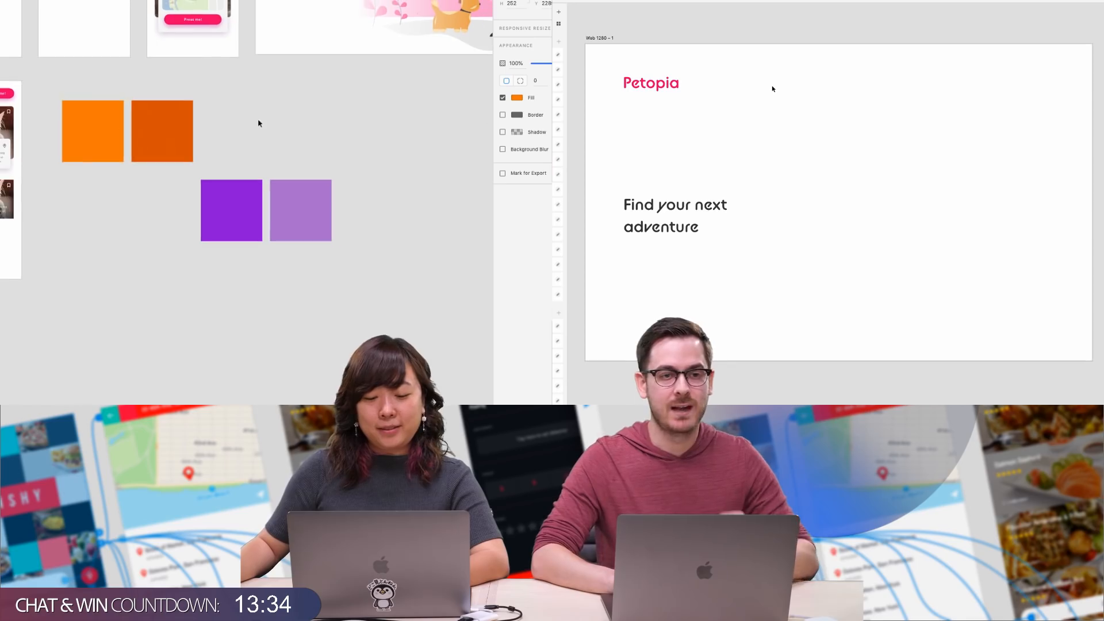
left_click(517, 99)
left_click_drag(485, 120, 485, 119)
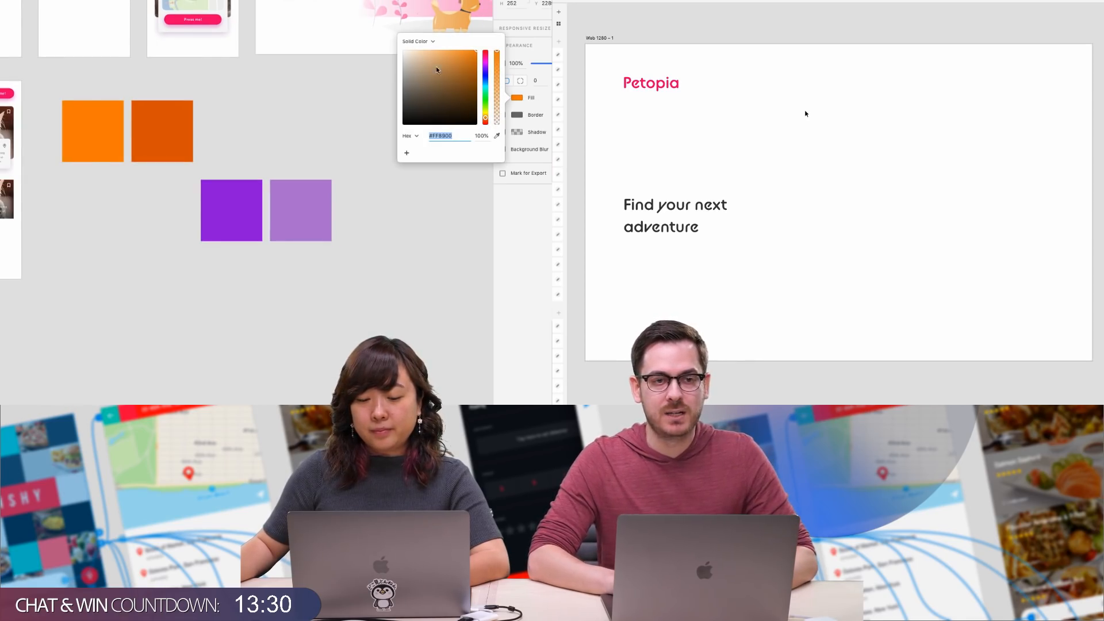
left_click(311, 89)
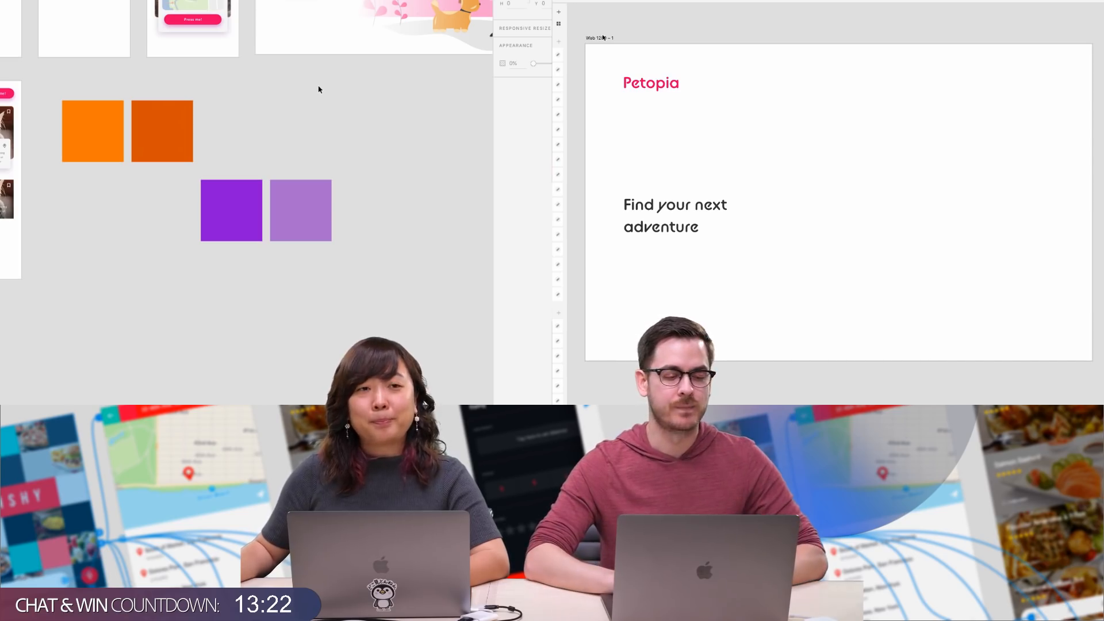
Draw a square of about 396 px to the right of the headline on Web 1280 – 1
key("r")
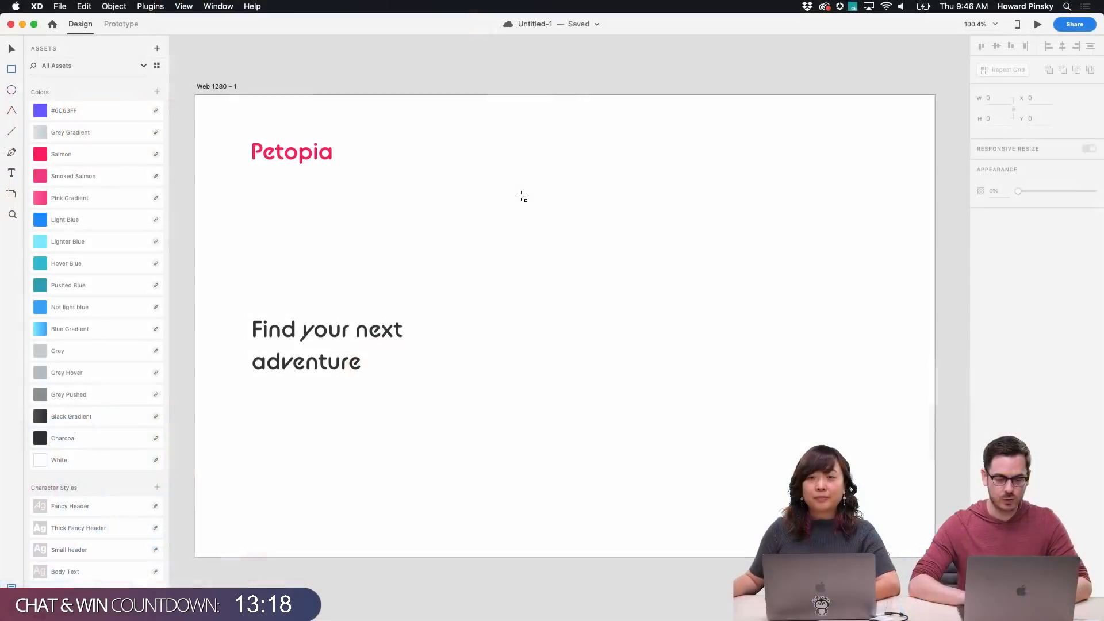
mouse_move(809, 113)
left_mouse_down()
mouse_move(955, 216)
mouse_move(972, 251)
left_mouse_up()
left_click_drag(759, 397, 824, 426)
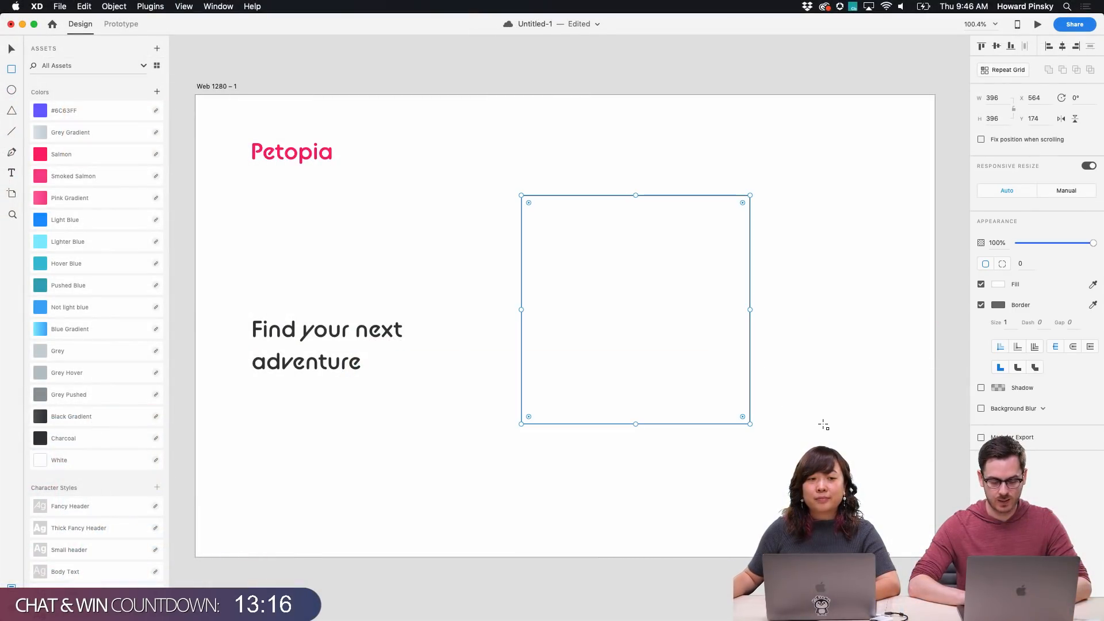
Add large pink HELLO text and position it across the middle of the square, overlapping both sides
key("t")
left_click(565, 296)
type("HELLO")
key("Escape")
left_click_drag(597, 313, 608, 385)
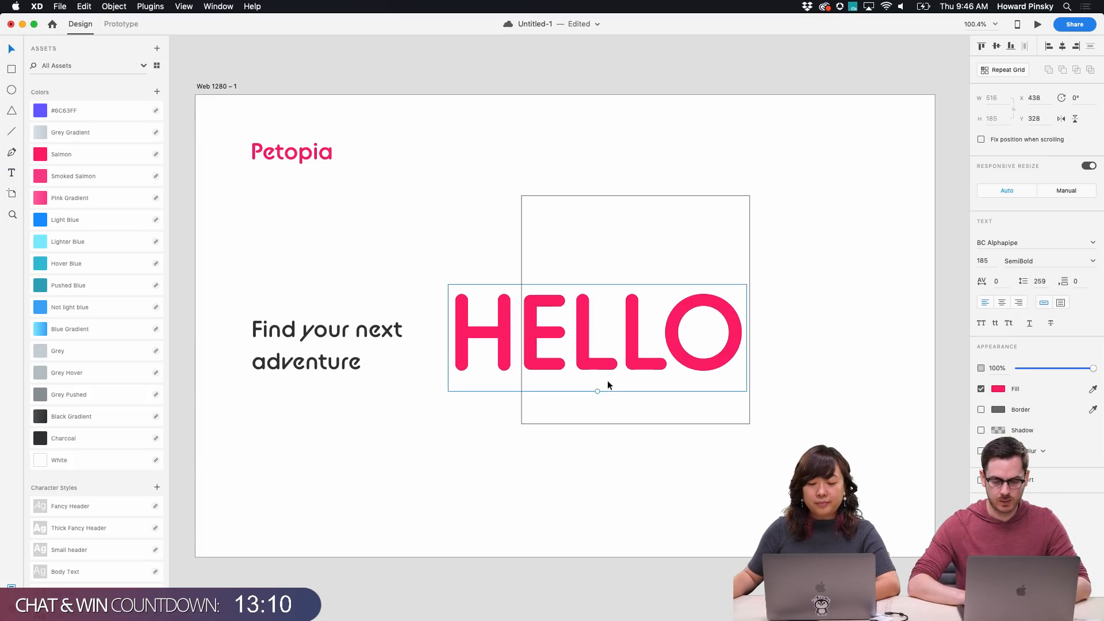
left_click_drag(630, 328, 675, 306)
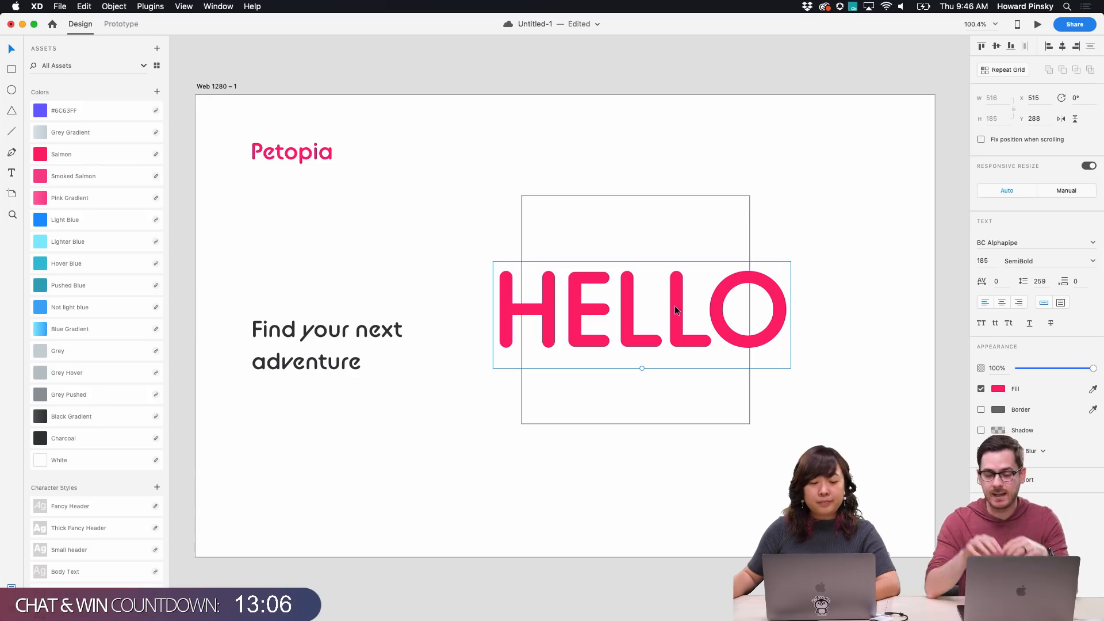
Reorder the square above the HELLO text in the layer stack and mask the text with the square's shape
left_click(704, 206)
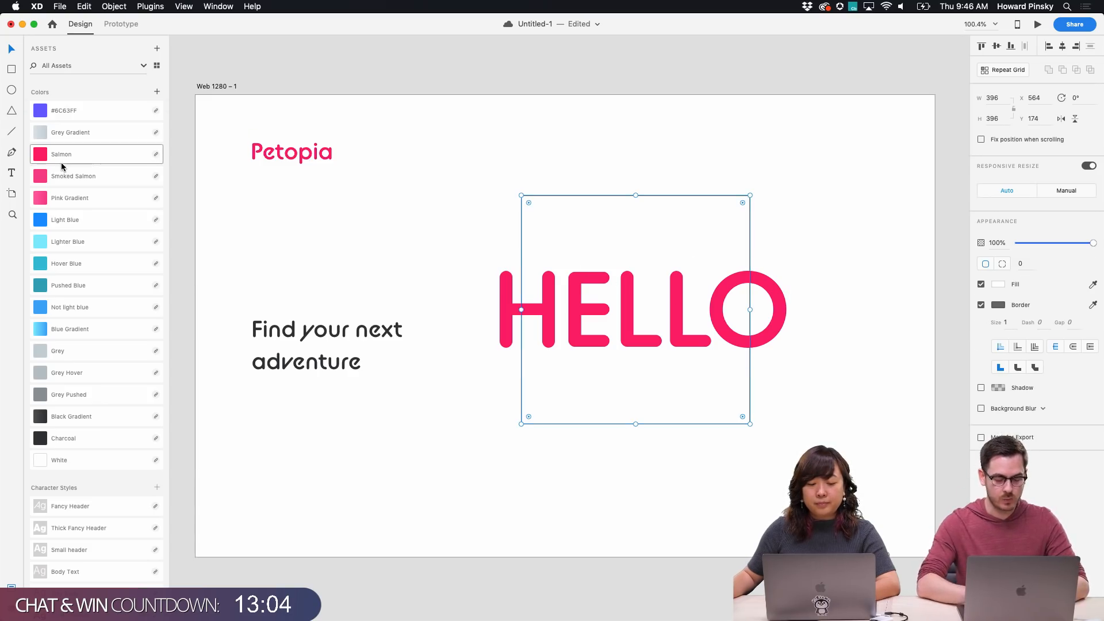
key("super+y")
left_click_drag(91, 112, 88, 92)
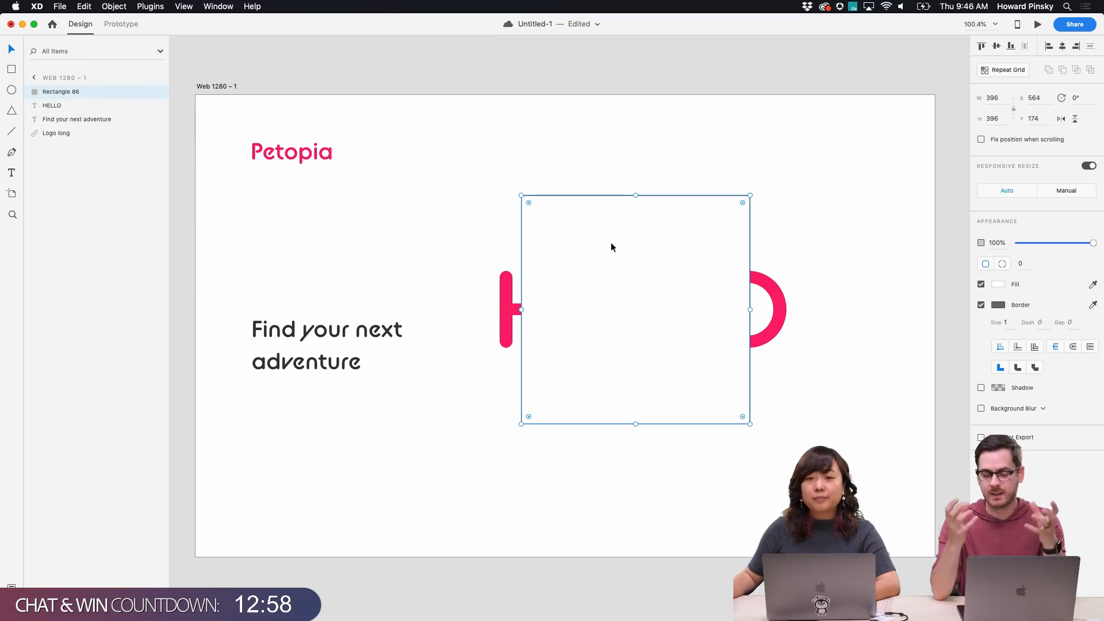
left_click(85, 108, "shift")
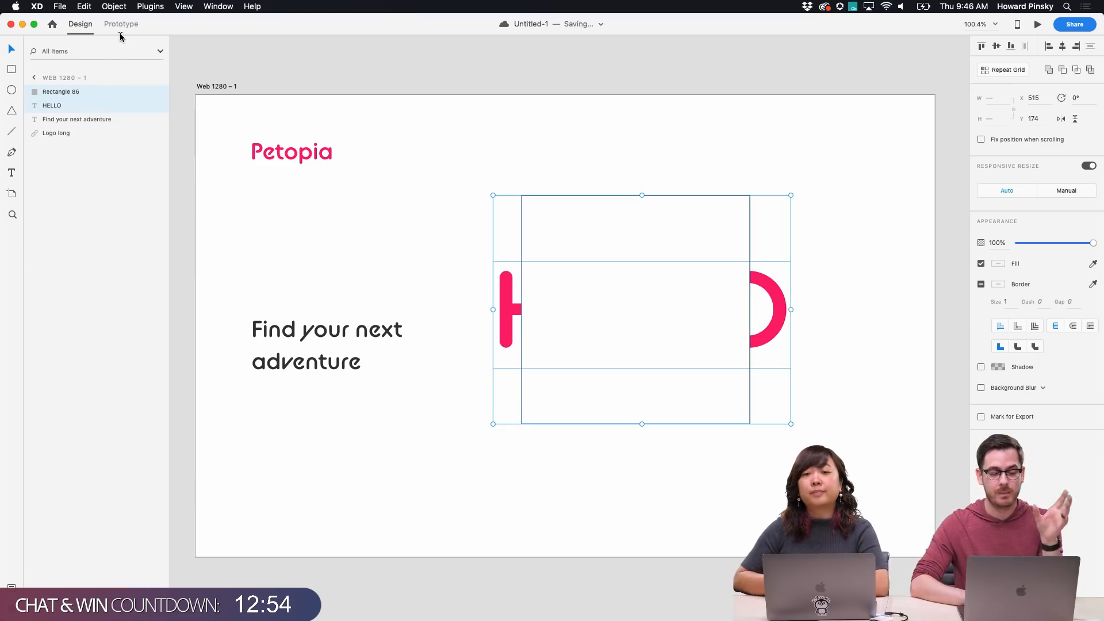
left_click(114, 7)
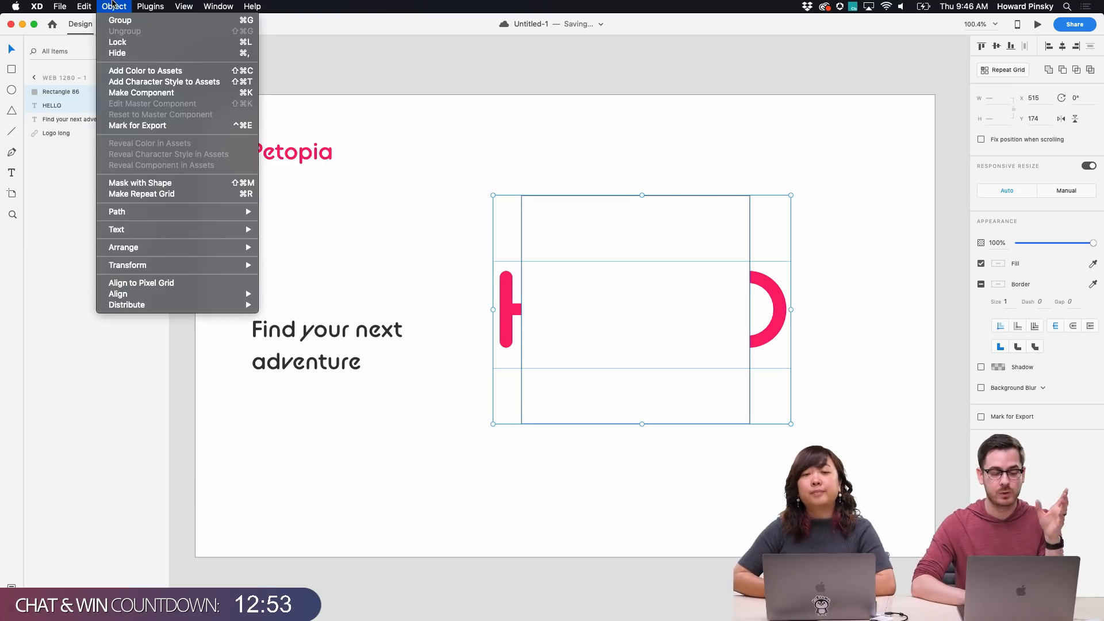
left_click(188, 184)
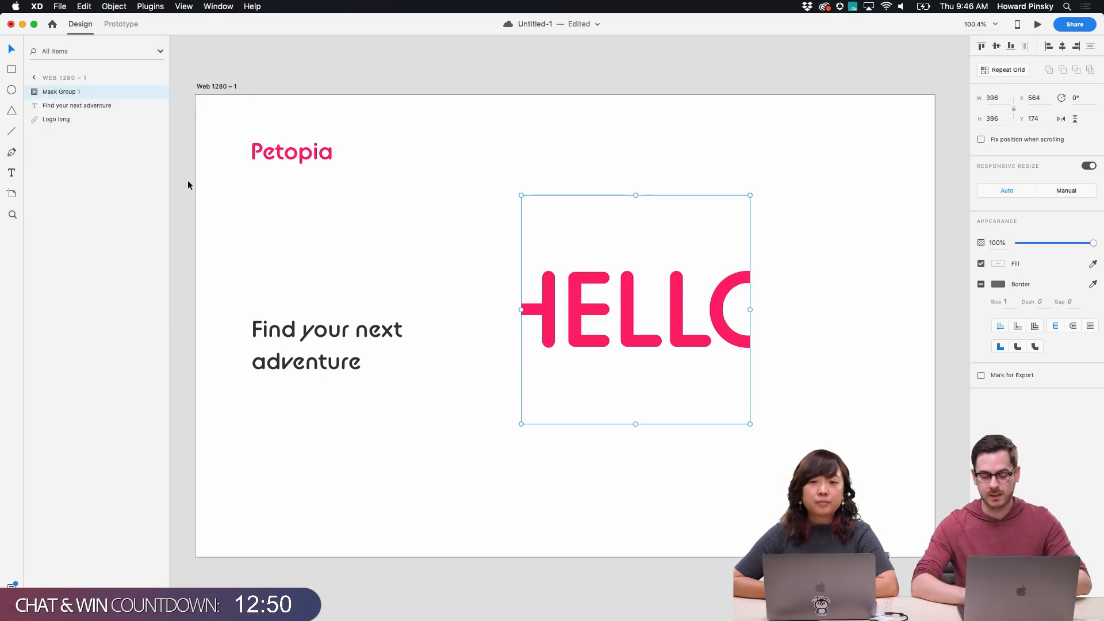
Undo the mask and delete both the square and the HELLO text from the web artboard
key("super+z")
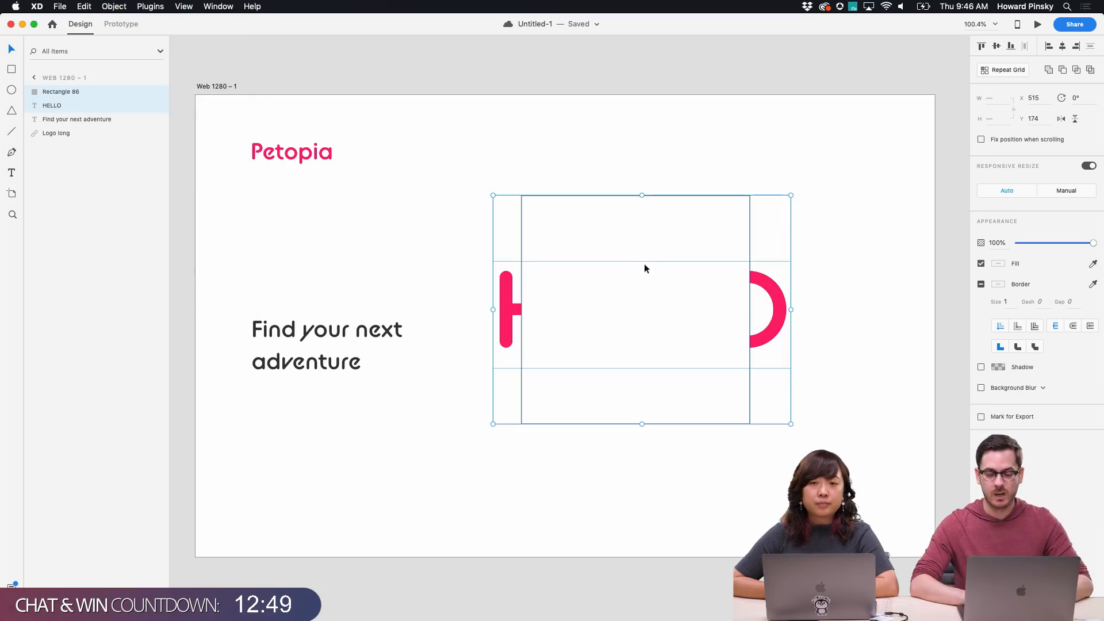
right_click(682, 292)
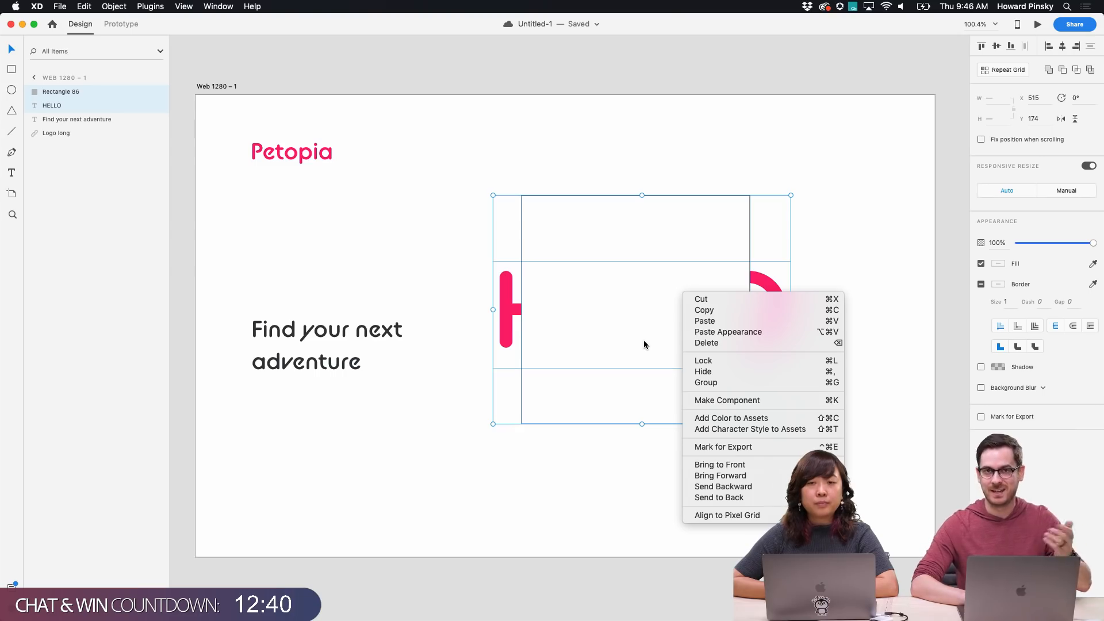
left_click(614, 318)
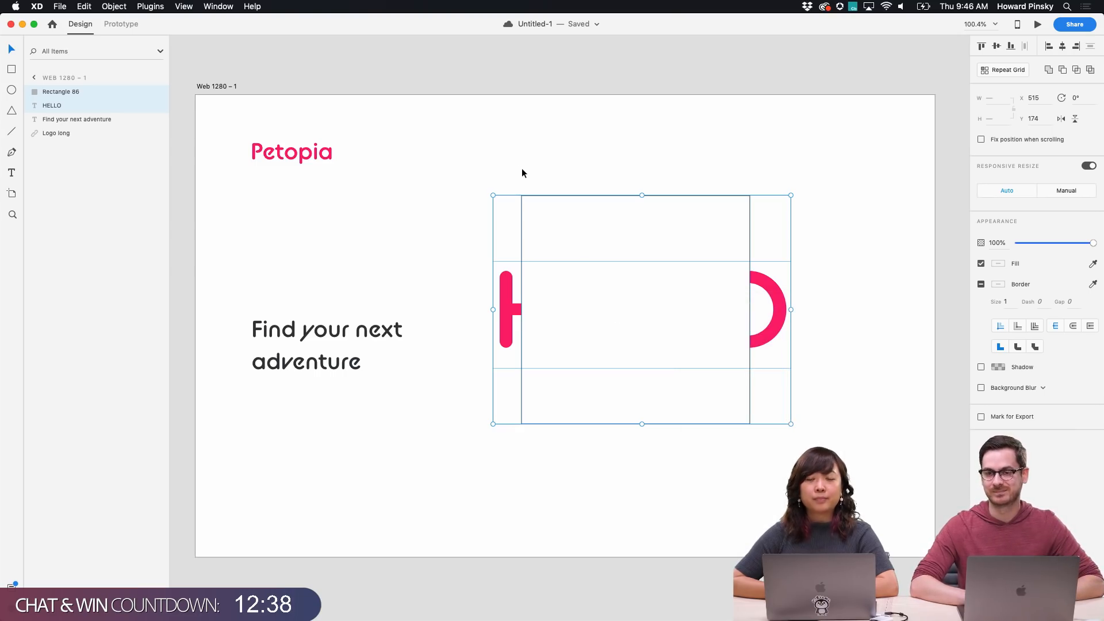
key("Delete")
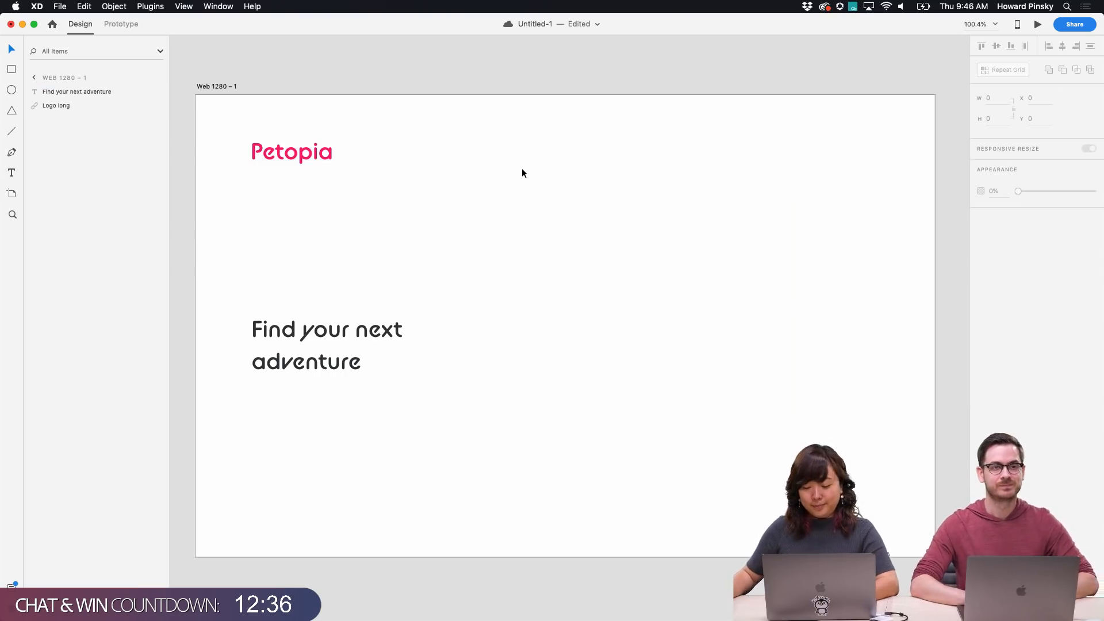
Enlarge the headline to size 48 and realign it with the Petopia logo at X 97, Y 371
left_click(337, 330)
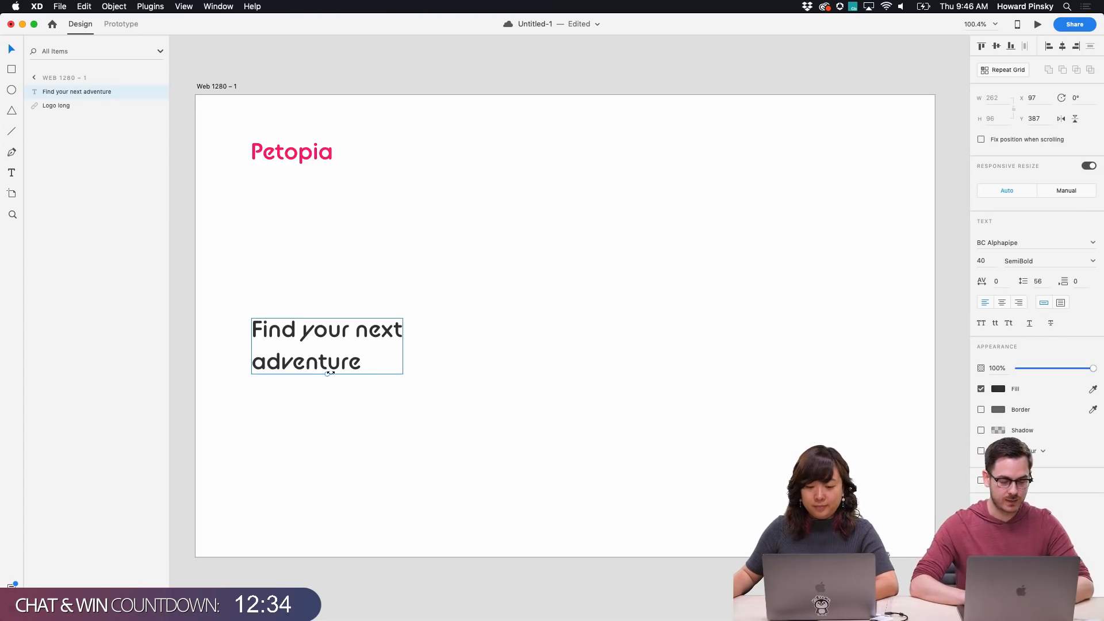
left_click_drag(327, 374, 328, 385)
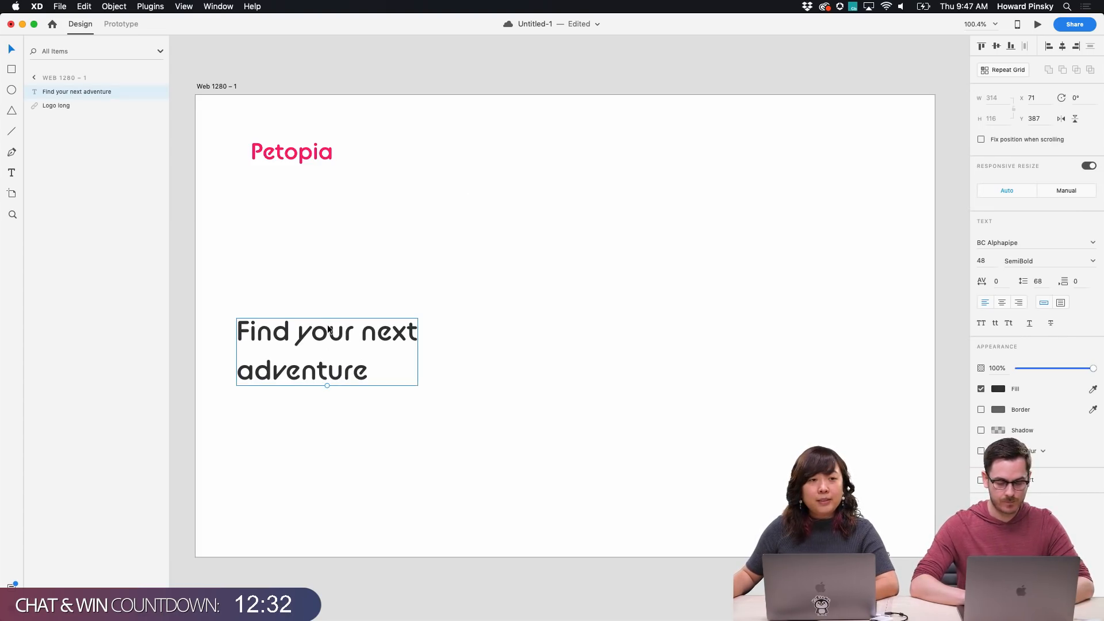
left_click_drag(328, 329, 343, 326)
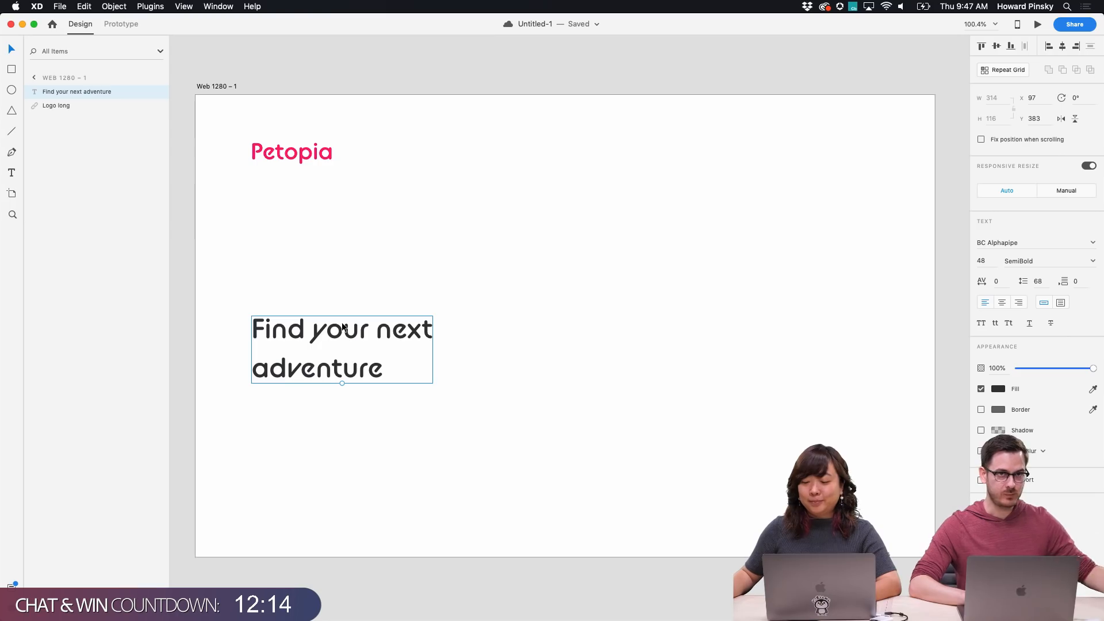
left_click_drag(374, 327, 373, 320)
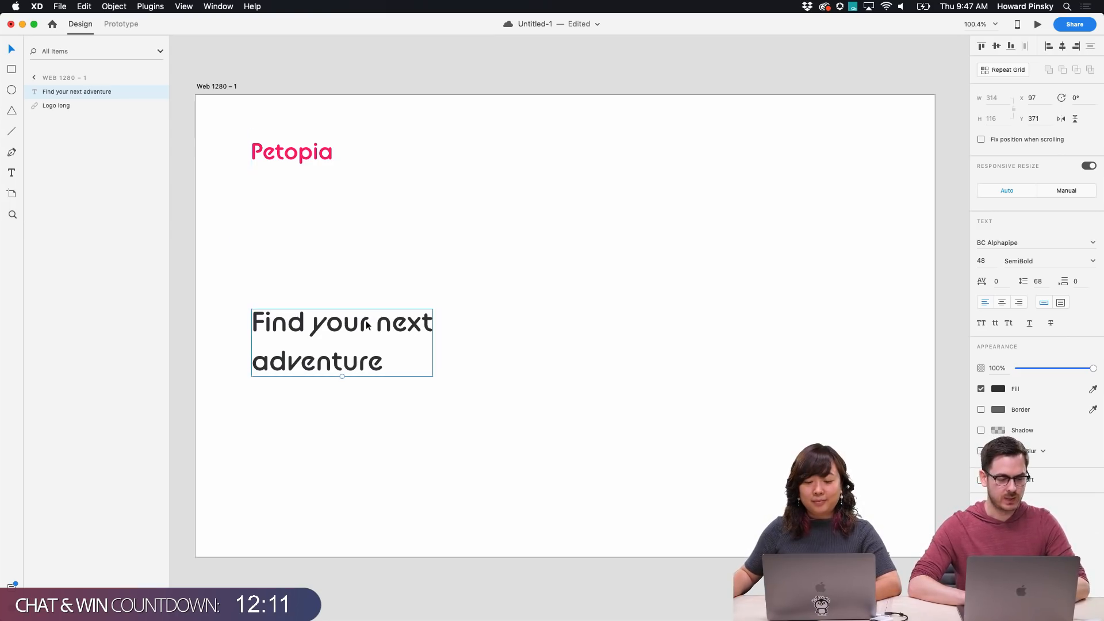
Find the Button – Pink component in the linked assets and place it directly below the headline
left_click(11, 561)
scroll(87, 391, "down", 3)
scroll(88, 388, "down", 5)
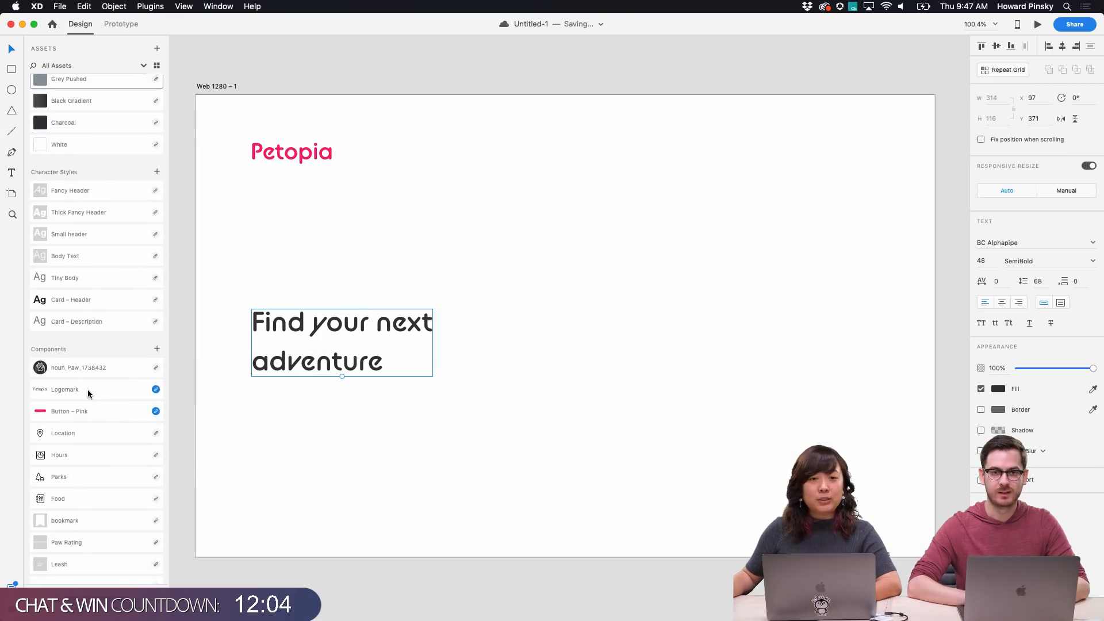
scroll(88, 388, "down", 5)
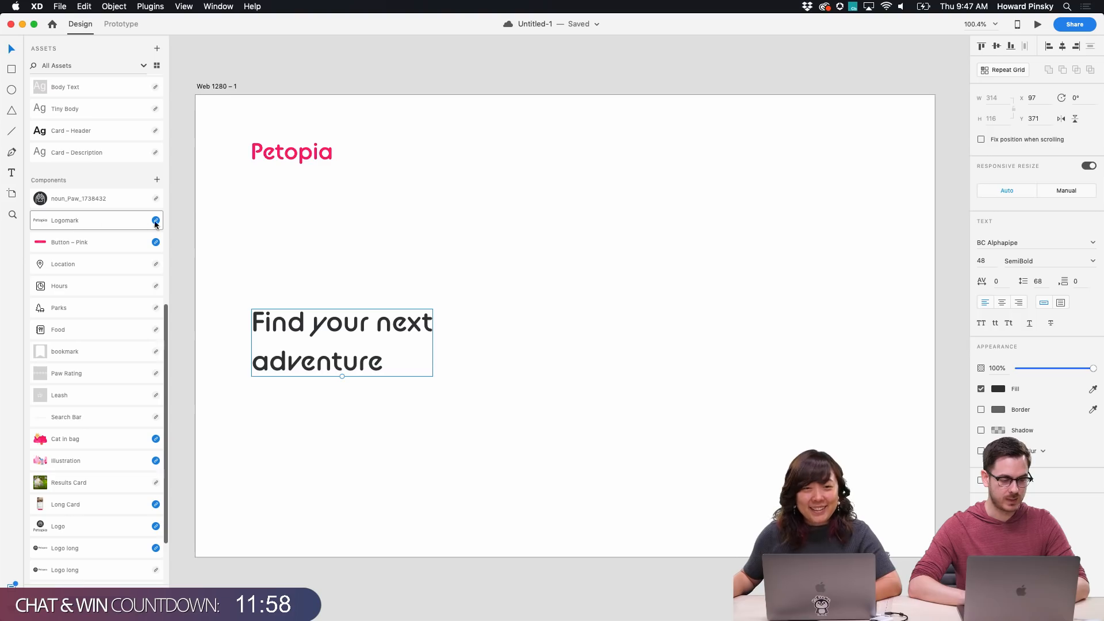
scroll(129, 343, "down", 3)
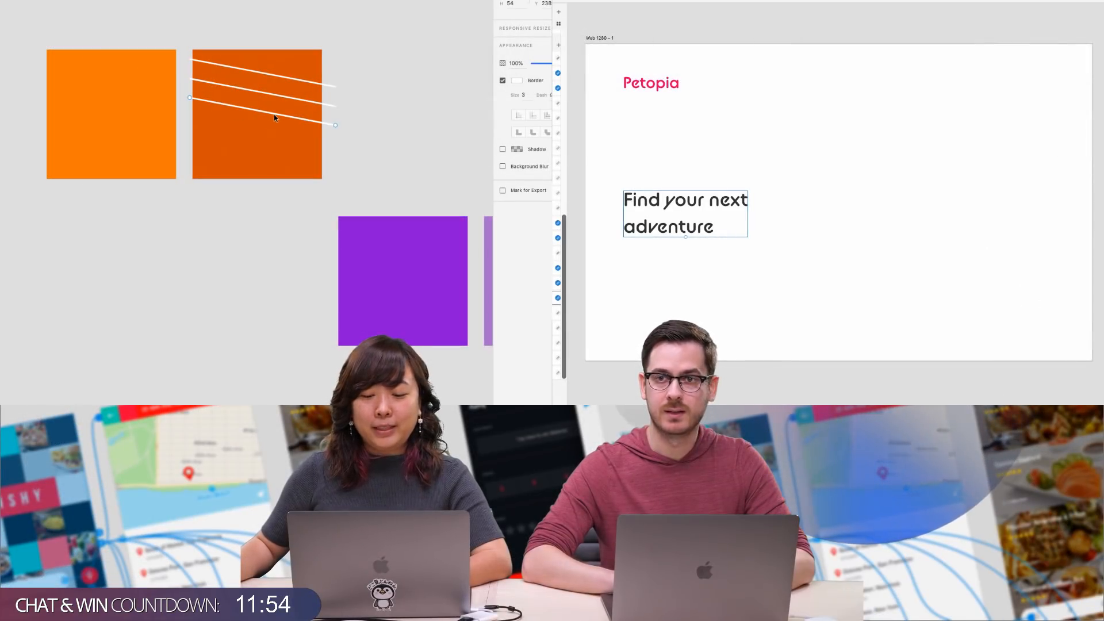
Delete the two lower white lines on the dark orange square and move the remaining line up across its upper edge
left_click(274, 117)
left_click(295, 101)
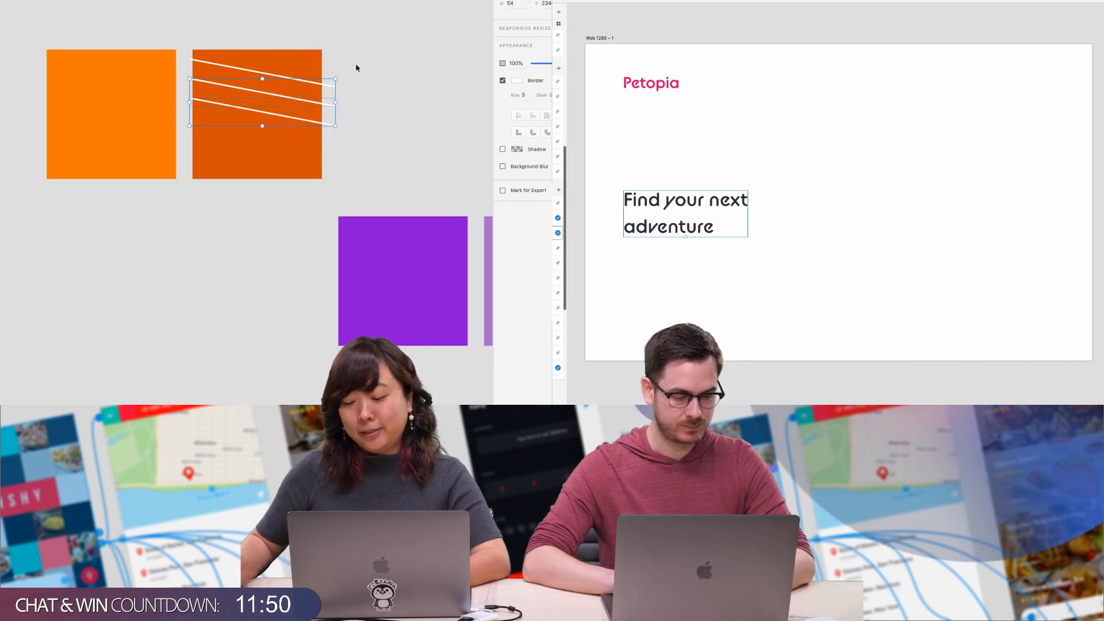
key("Delete")
left_click_drag(282, 77, 280, 54)
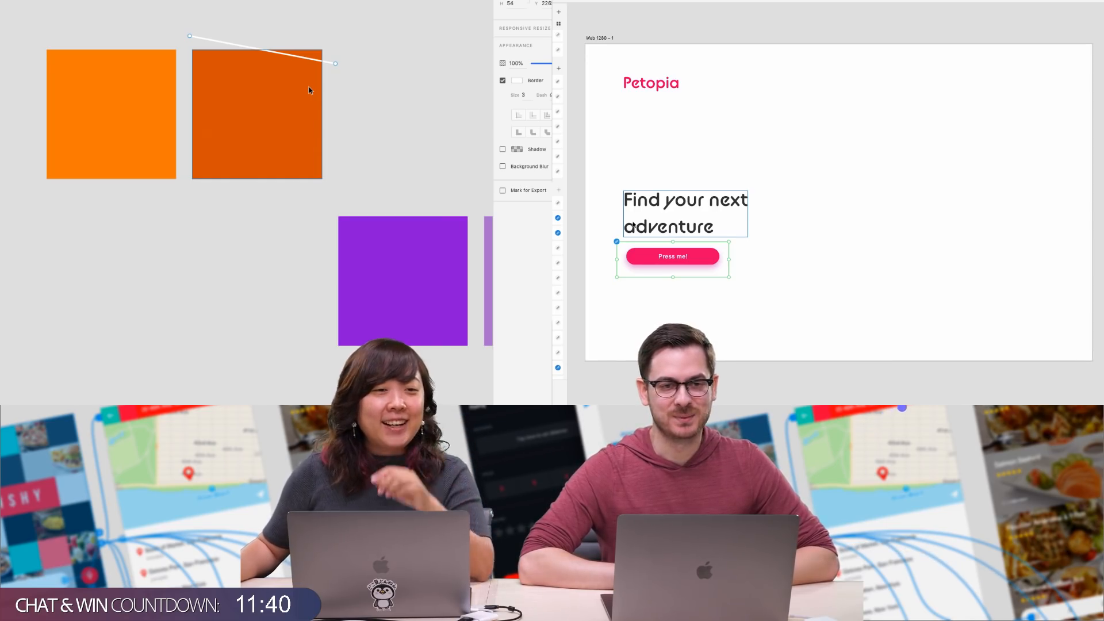
Select the word adventure in the headline, and repeat the white line down the dark orange square with a repeat grid
left_click(722, 201)
double_click(722, 202)
left_click(728, 201)
double_click(689, 219)
key("super+r")
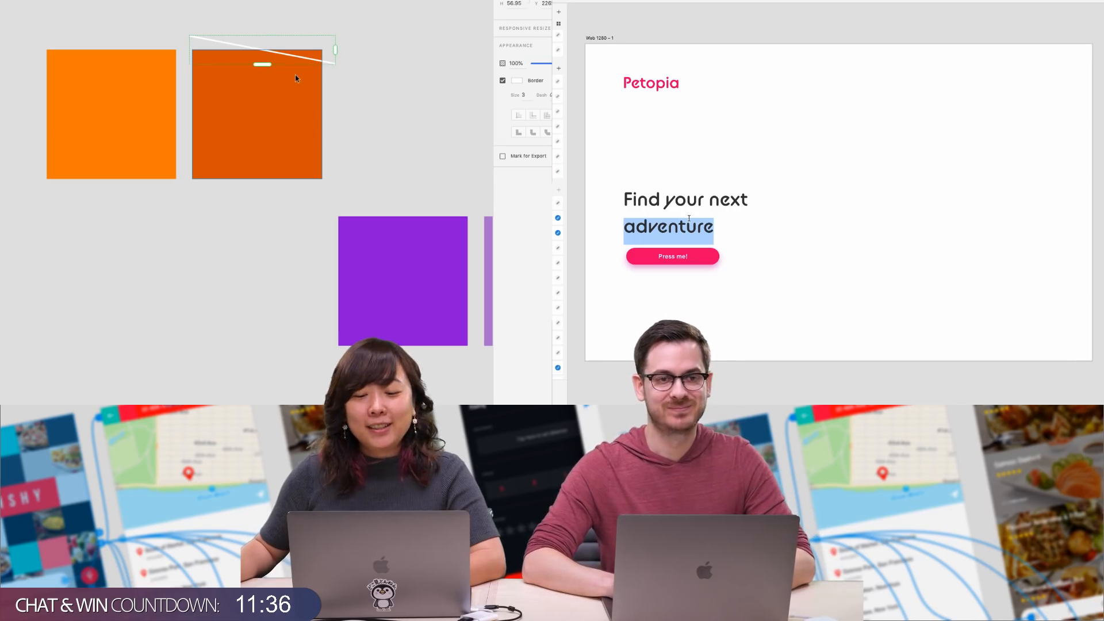
left_click_drag(262, 63, 270, 176)
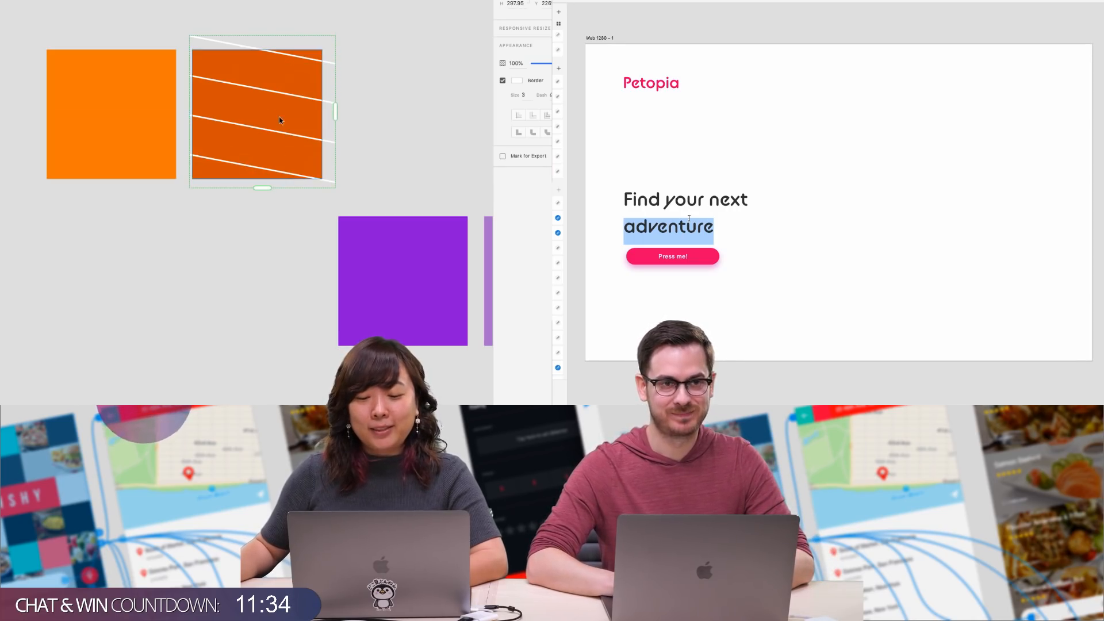
Replace the selected headline word with "impawssible adventure", and tighten and extend the line grid over the whole dark orange square
type("impa")
left_click_drag(280, 116, 305, 74)
type("wssible")
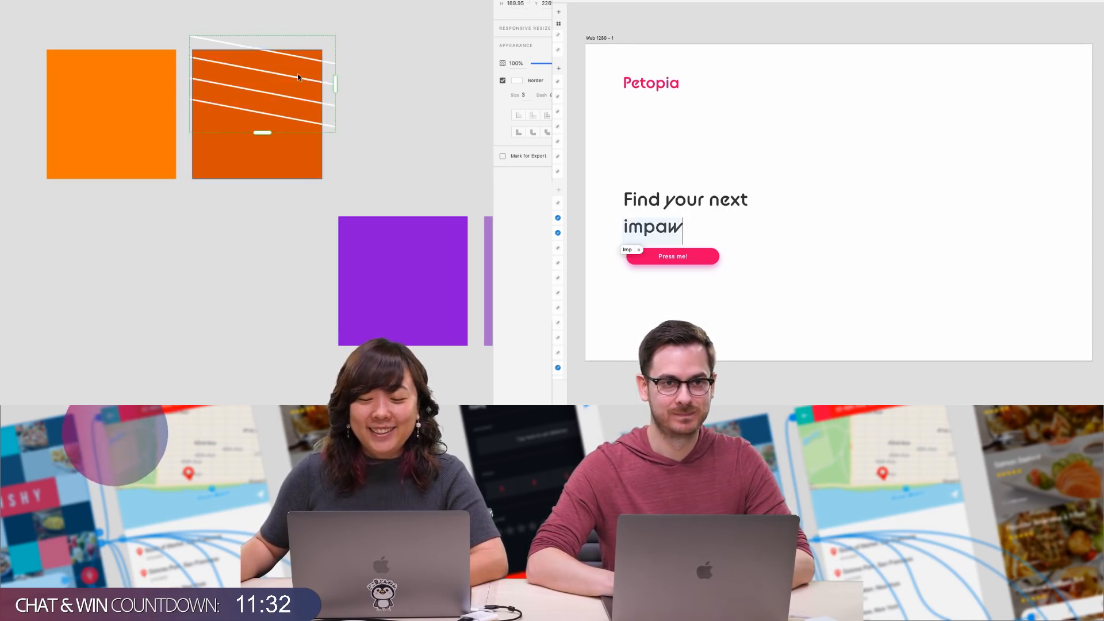
type("a")
left_click_drag(255, 134, 256, 193)
type("dven")
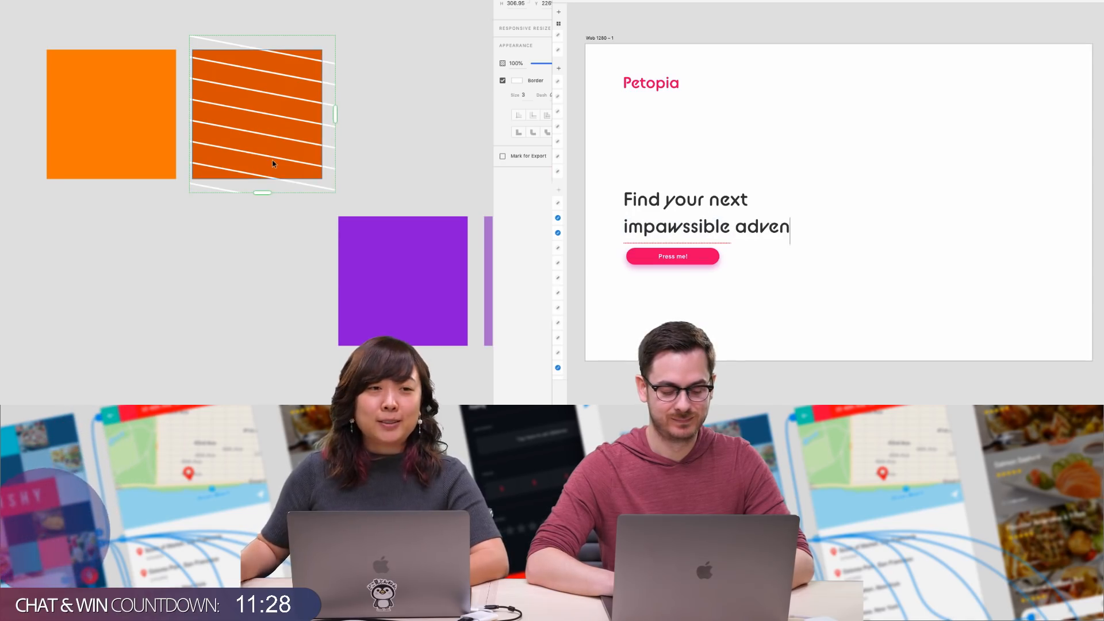
type("ture")
key("Escape")
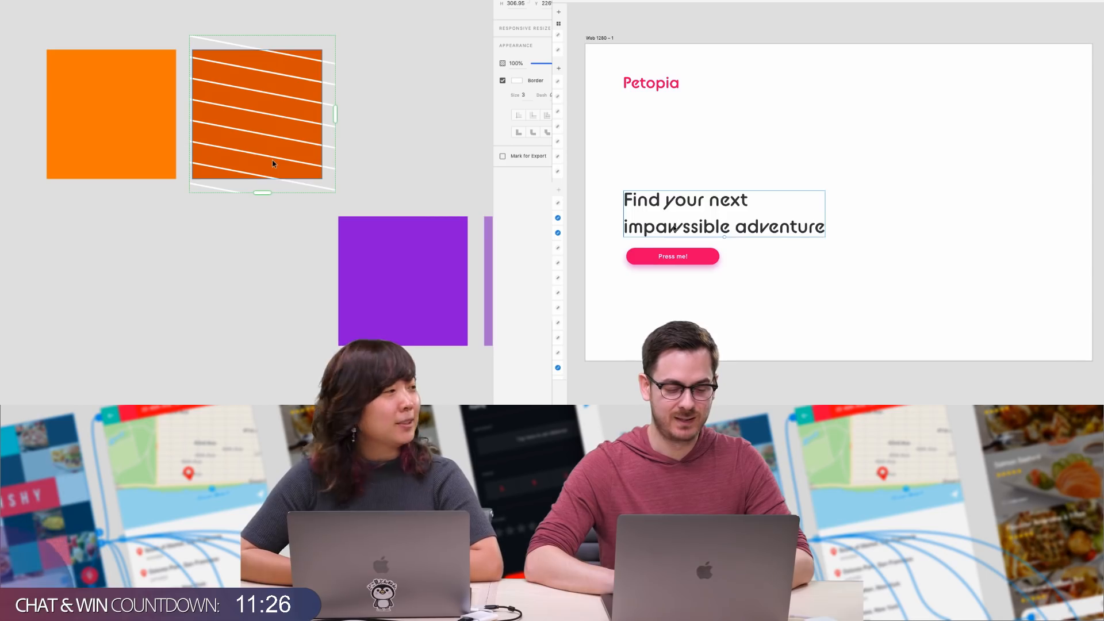
Try bold formatting on the word impawssible in the headline
double_click(676, 227)
double_click(679, 227)
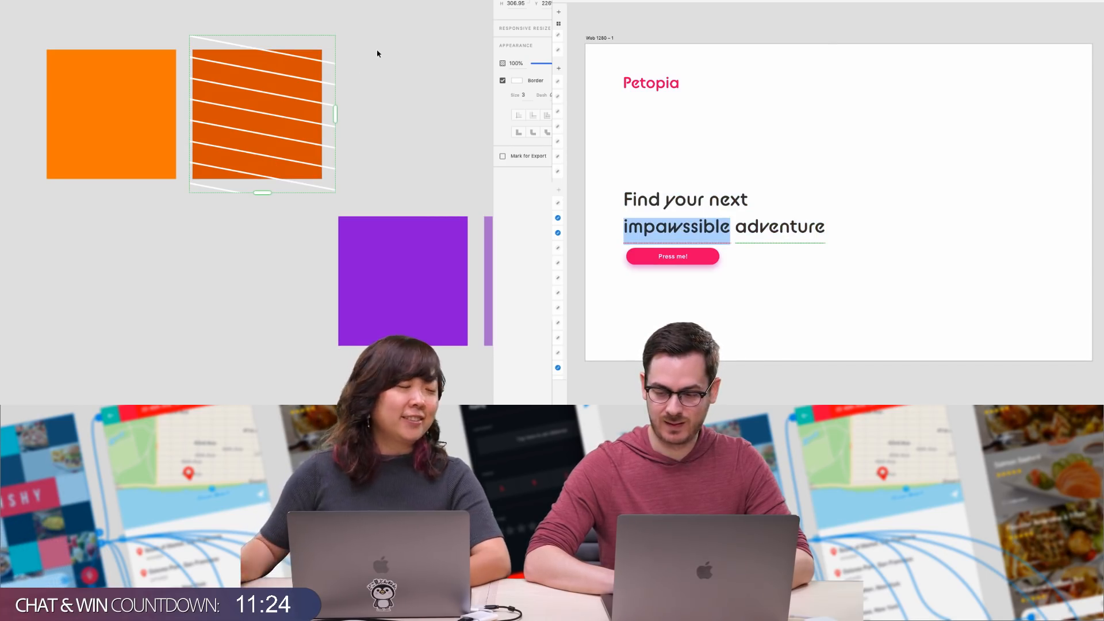
key("super+b")
Move the dark orange square and its lines away from the orange square, and give the whole headline a lighter font weight
left_click(265, 134)
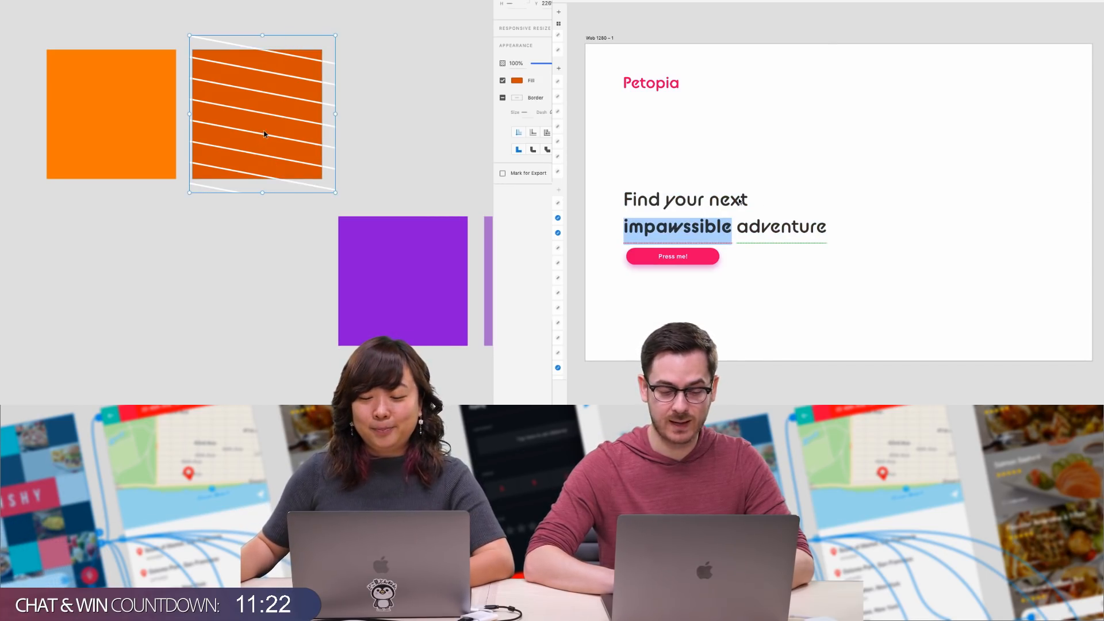
key("Escape")
left_click_drag(246, 49, 238, 49)
left_click_drag(303, 29, 323, 45)
key("super+z")
key("Escape")
Make only the word impawssible bold in the headline and finish editing the text
double_click(711, 226)
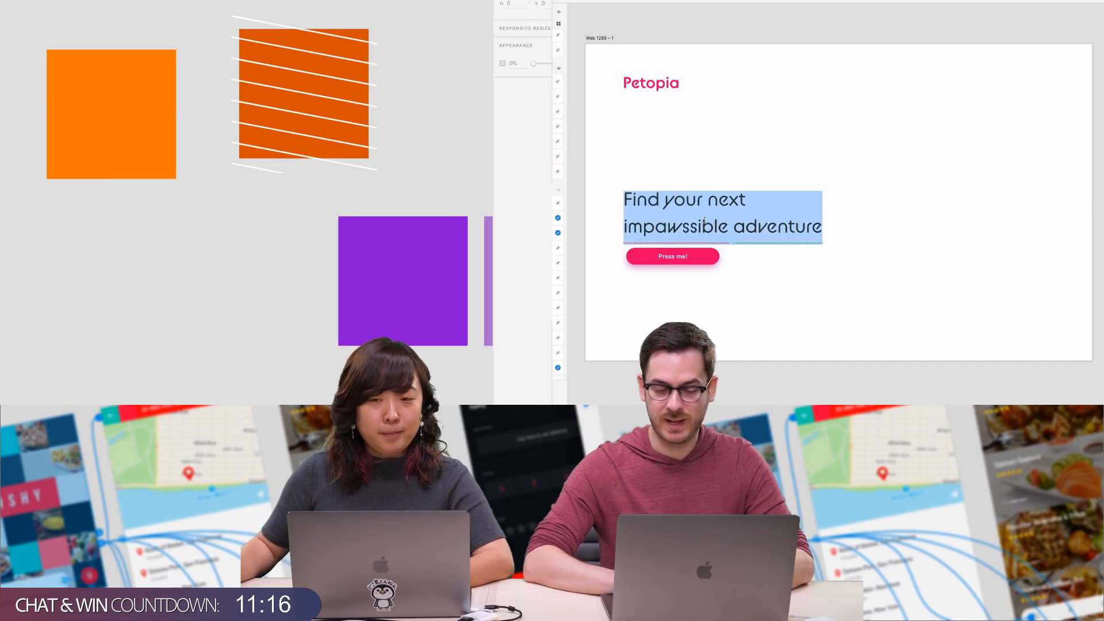
double_click(711, 226)
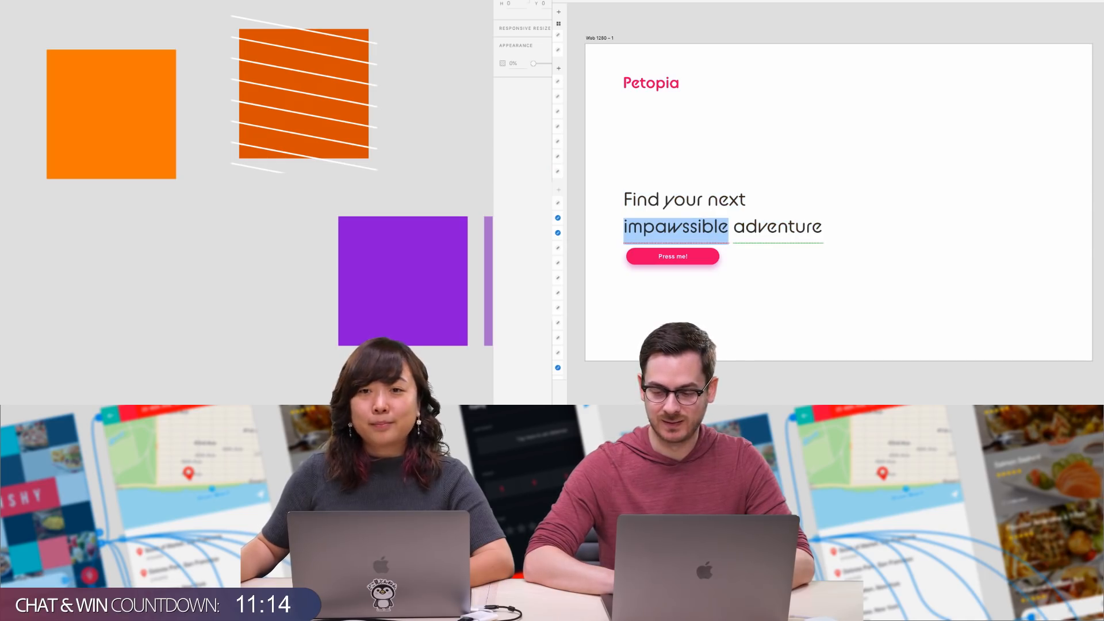
key("super+b")
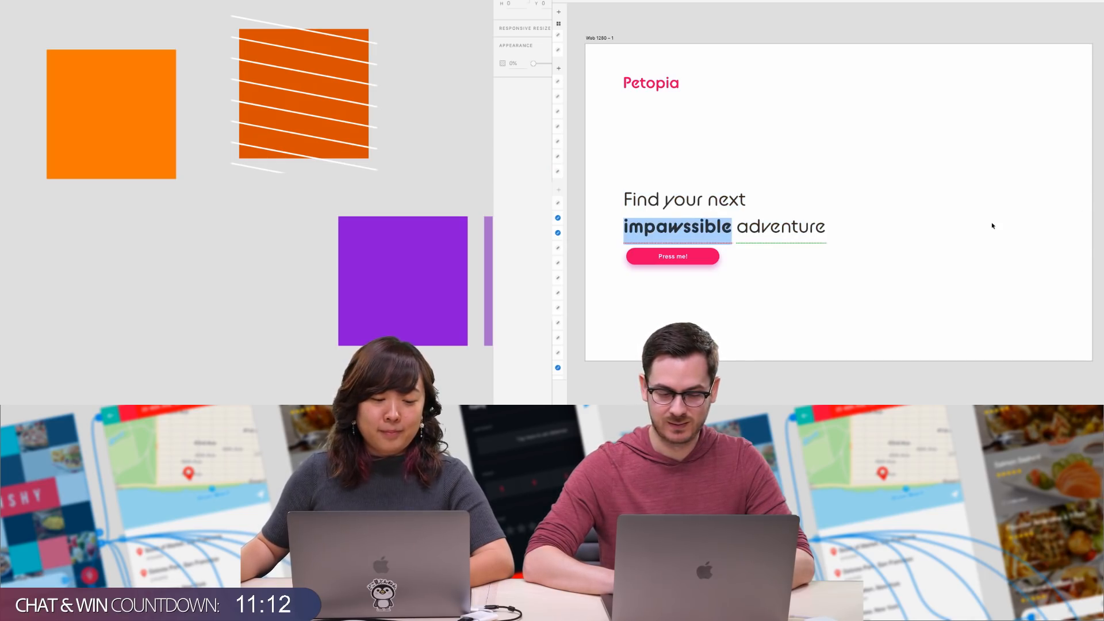
key("Escape")
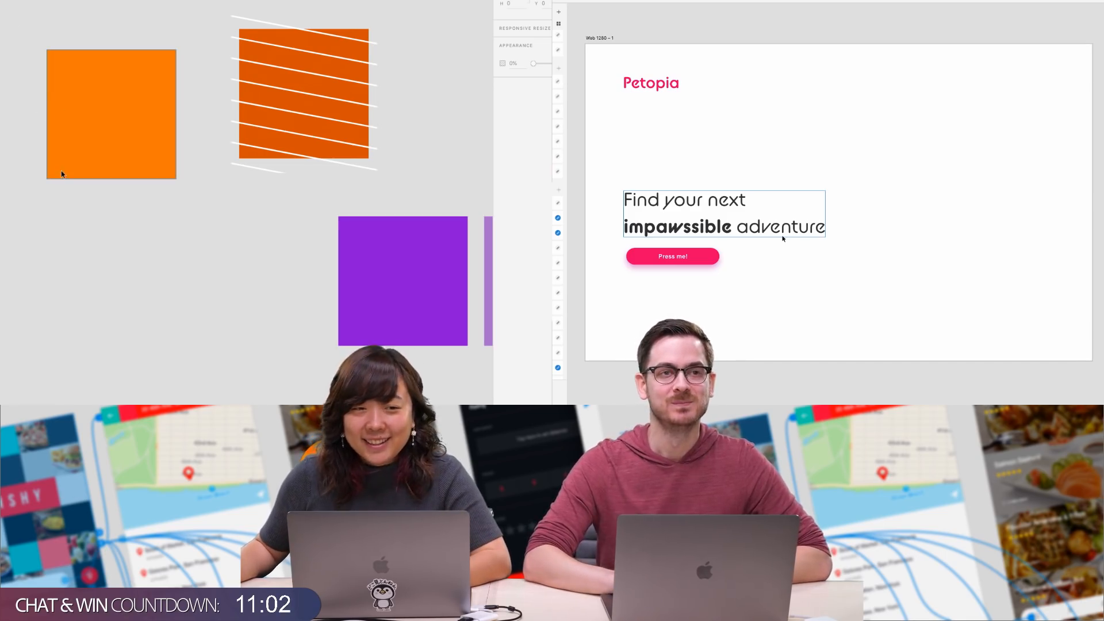
Shorten the white line grid to fit the dark orange square and shift it over the square, with the web page's button selected
scroll(57, 167, "down", 2)
scroll(66, 187, "up", 3)
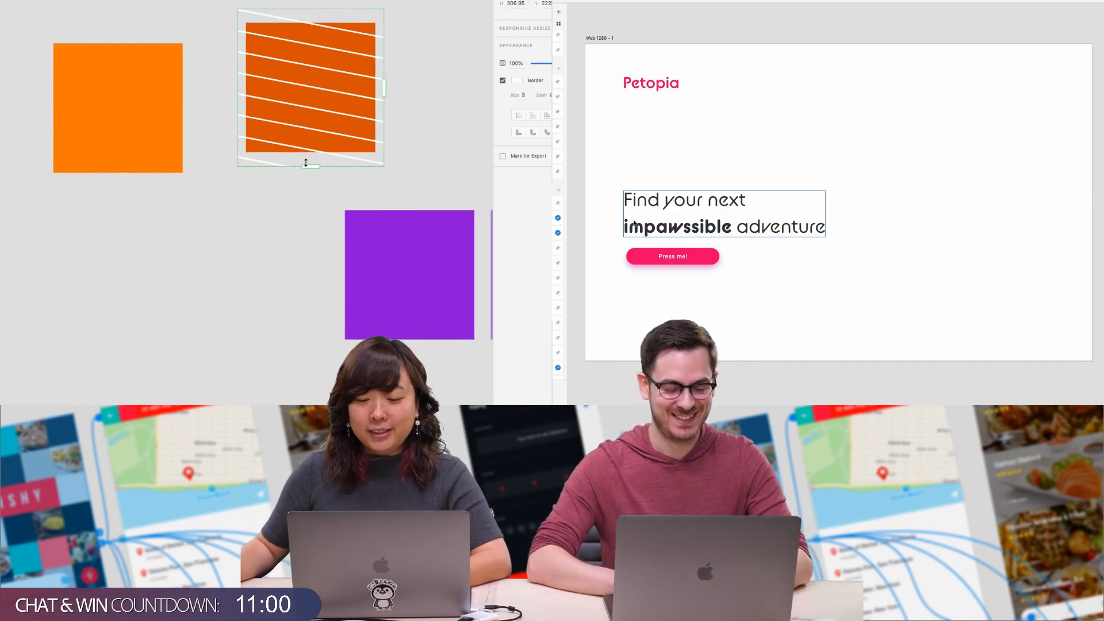
left_click(345, 58)
left_click(661, 257)
left_click(413, 88)
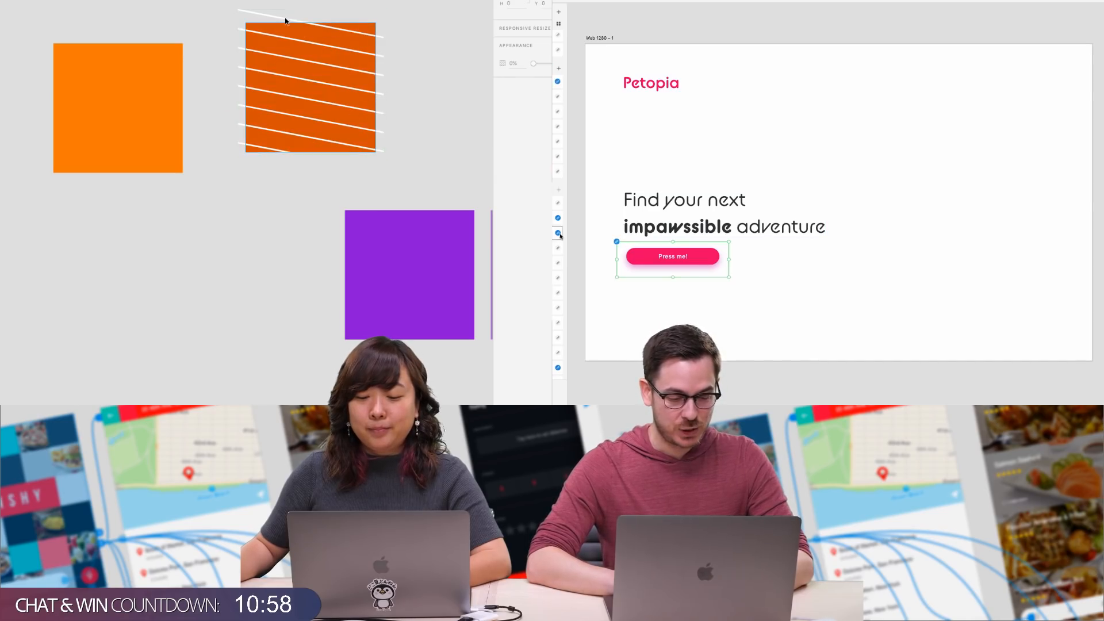
left_click(559, 233)
left_click_drag(285, 19, 289, 25)
left_click(649, 156)
scroll(558, 189, "down", 3)
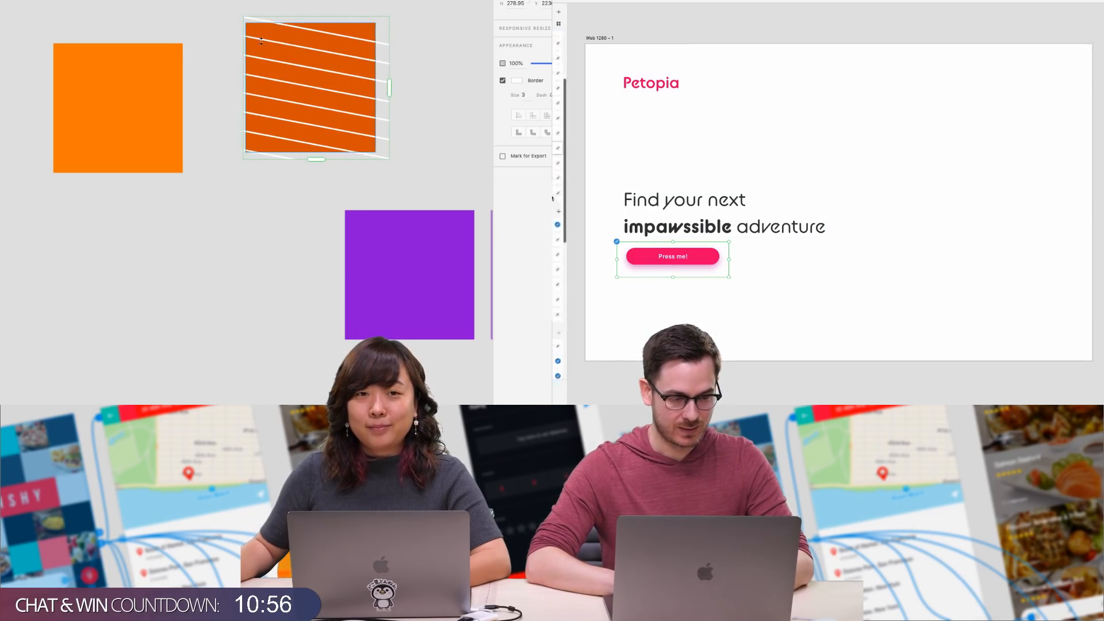
left_click(250, 93)
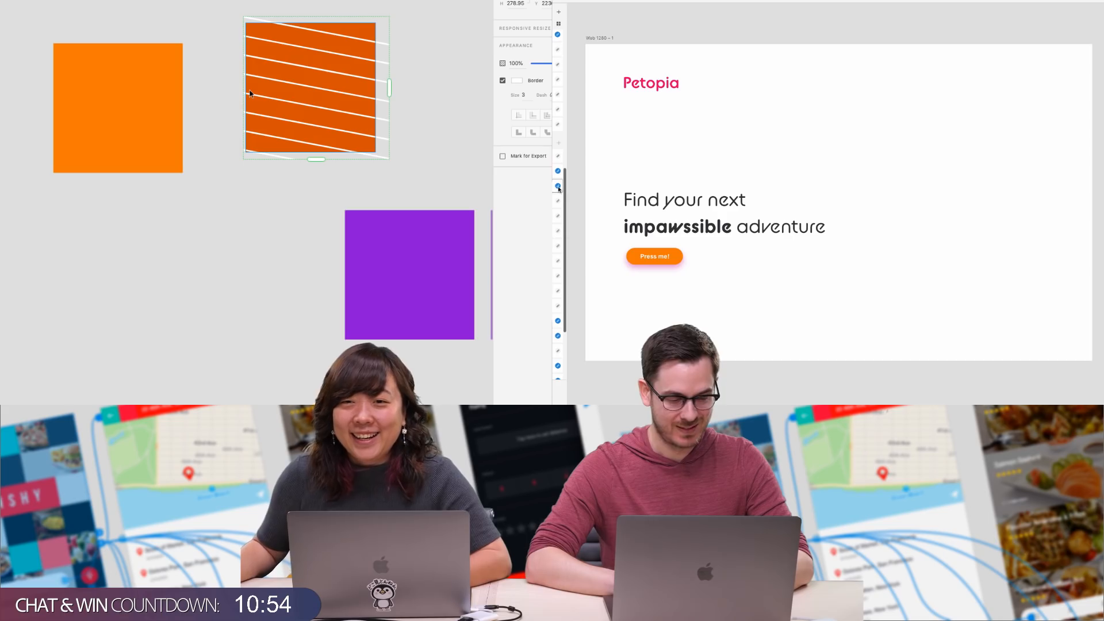
Preview the Button – Pink change and accept the Pet System updates for the linked assets
mouse_move(560, 187)
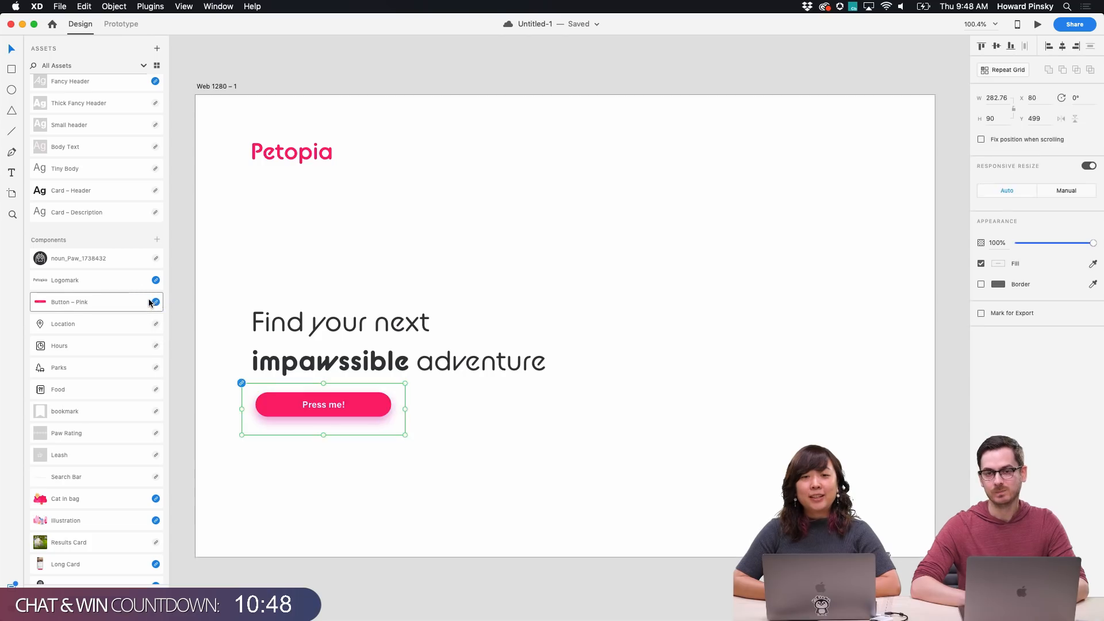
mouse_move(159, 303)
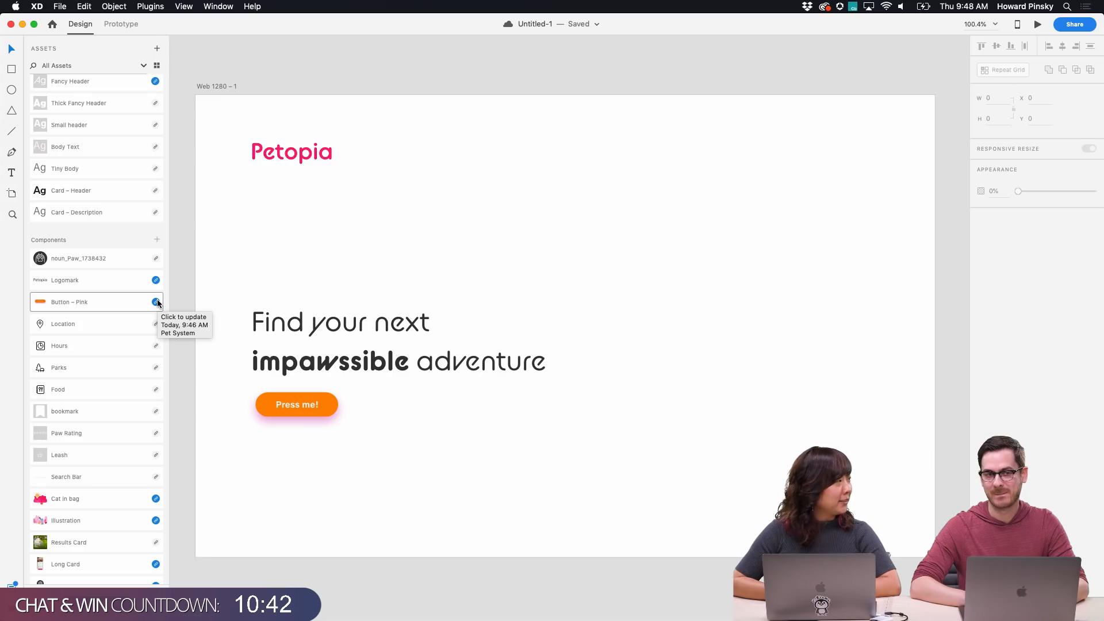
left_click(156, 302)
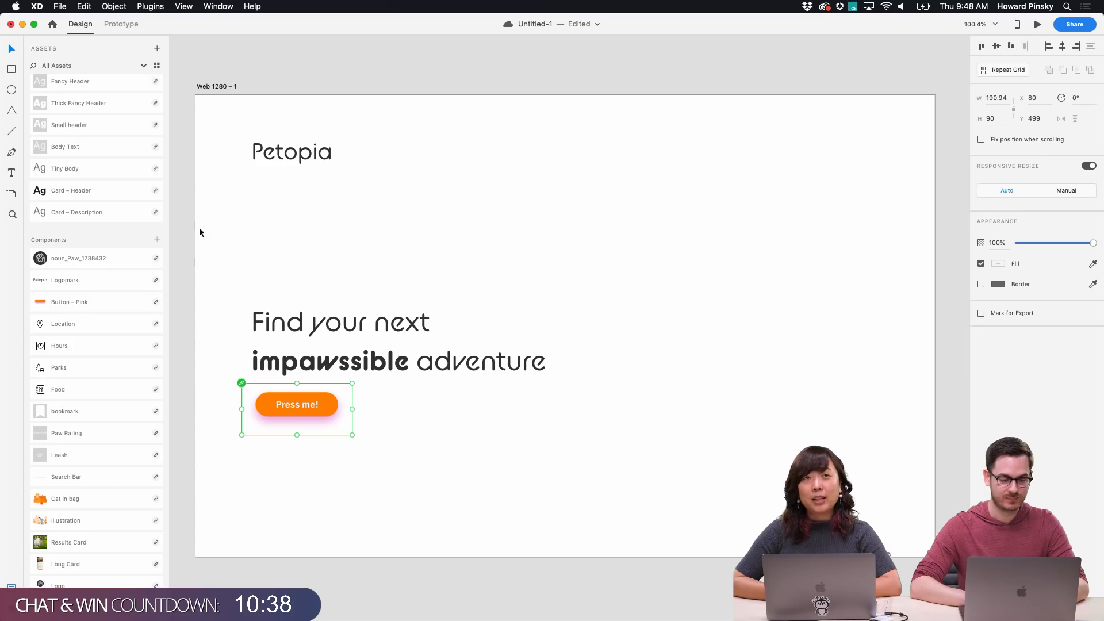
Recolor the Petopia logo with the linked Salmon color
scroll(120, 230, "up", 10)
left_click(272, 149)
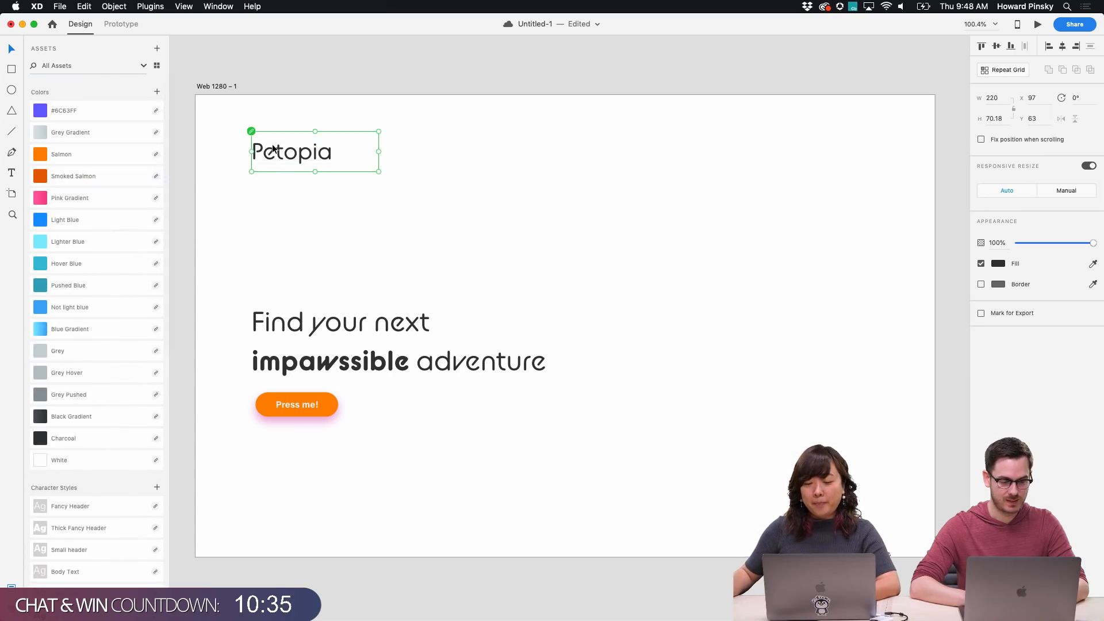
left_click(99, 154)
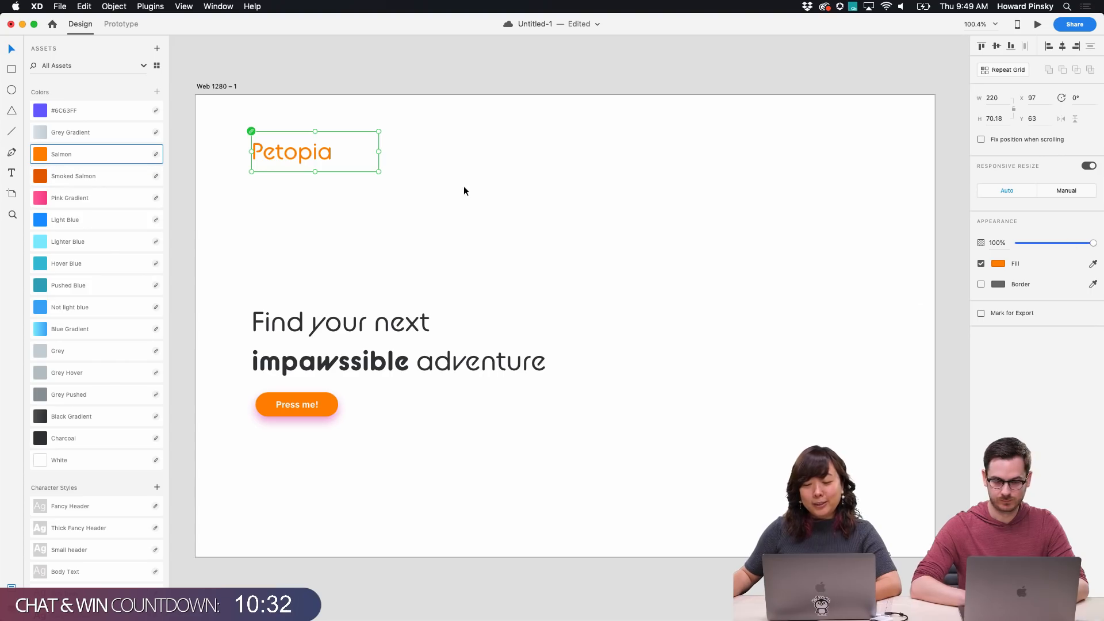
Set the Petopia logo text to the SemiBold weight
double_click(293, 146)
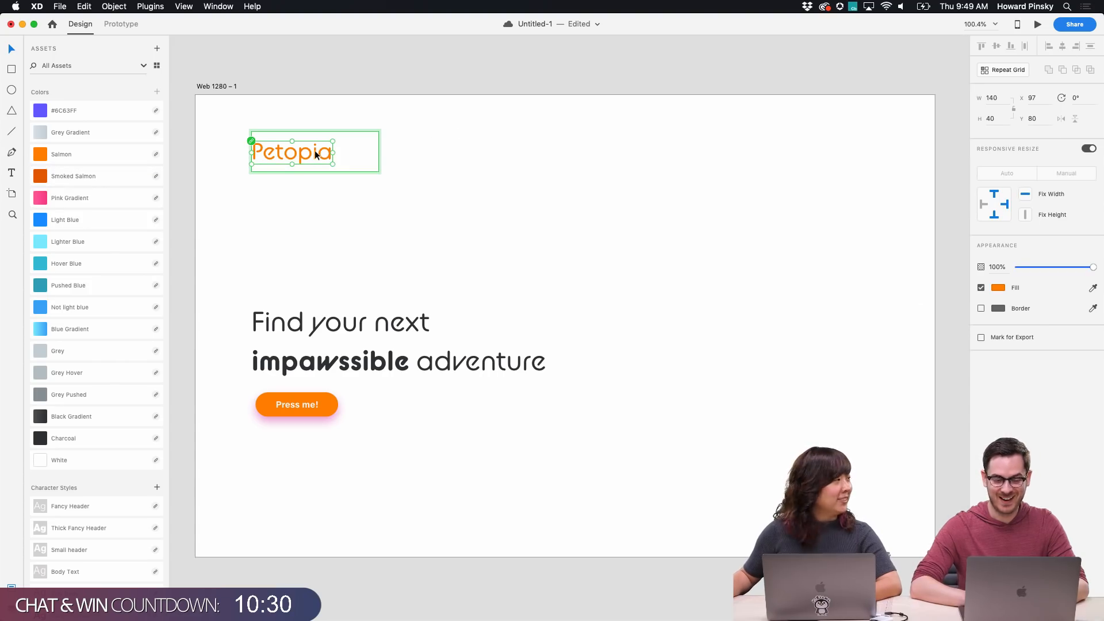
left_click(1093, 286)
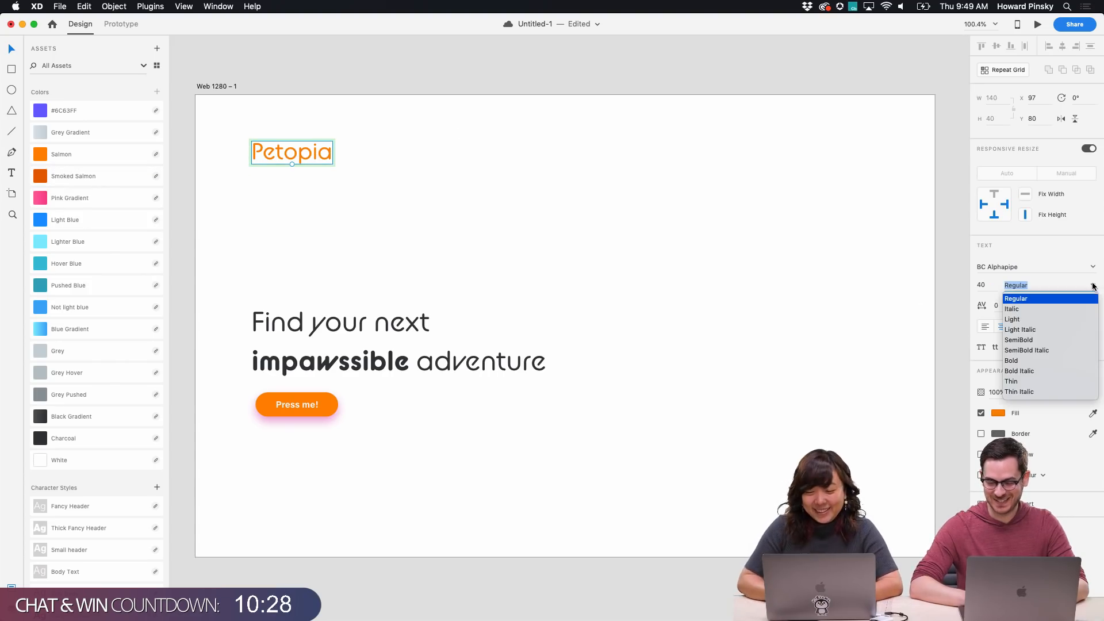
left_click(1033, 341)
left_click(364, 236)
Widen the Press me! button to about 229 and change its pink shadow to an orange-red hue
left_click(323, 405)
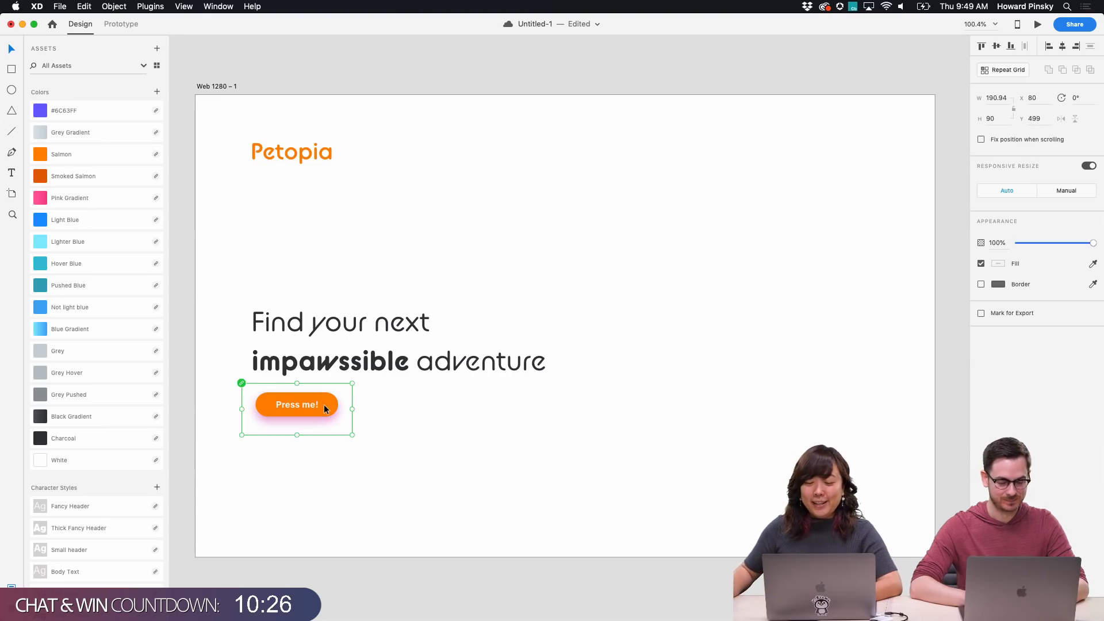
left_click_drag(352, 408, 374, 408)
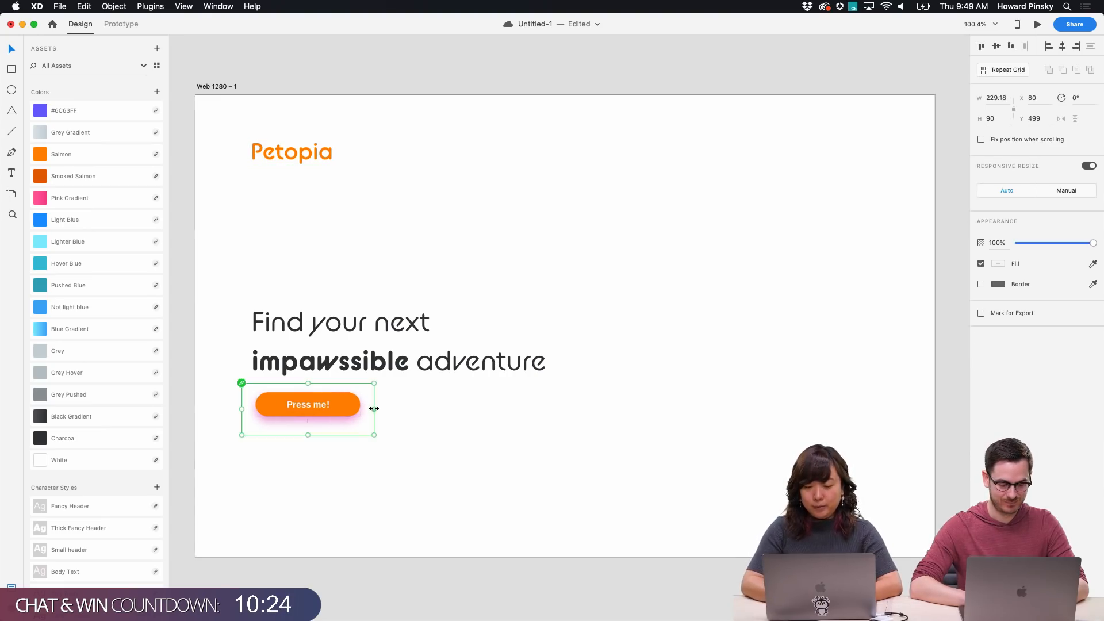
double_click(352, 406)
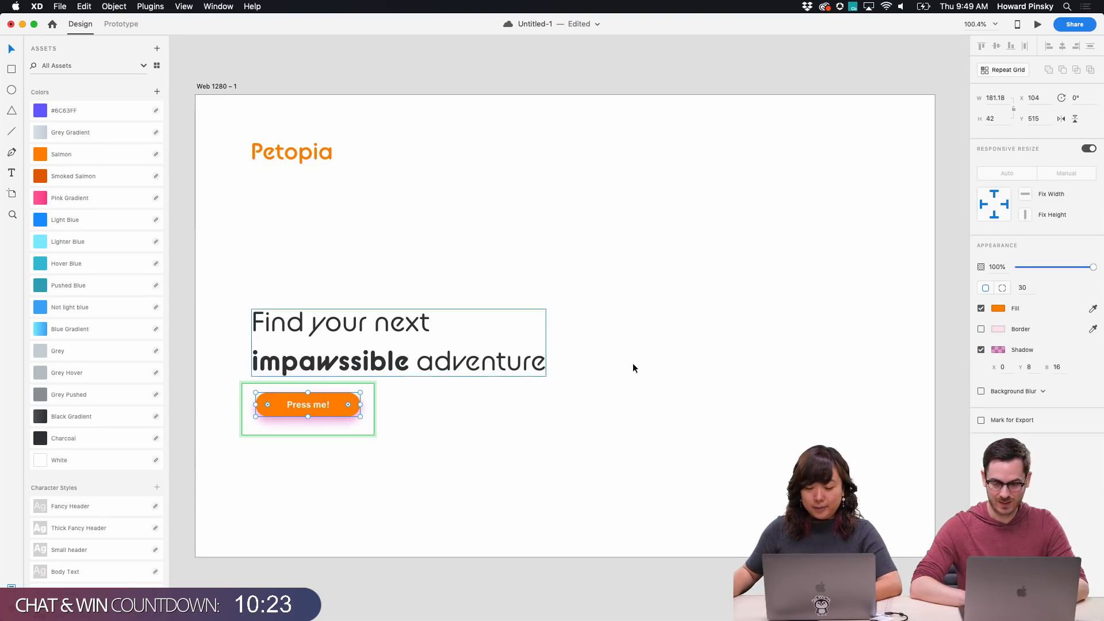
left_click(998, 351)
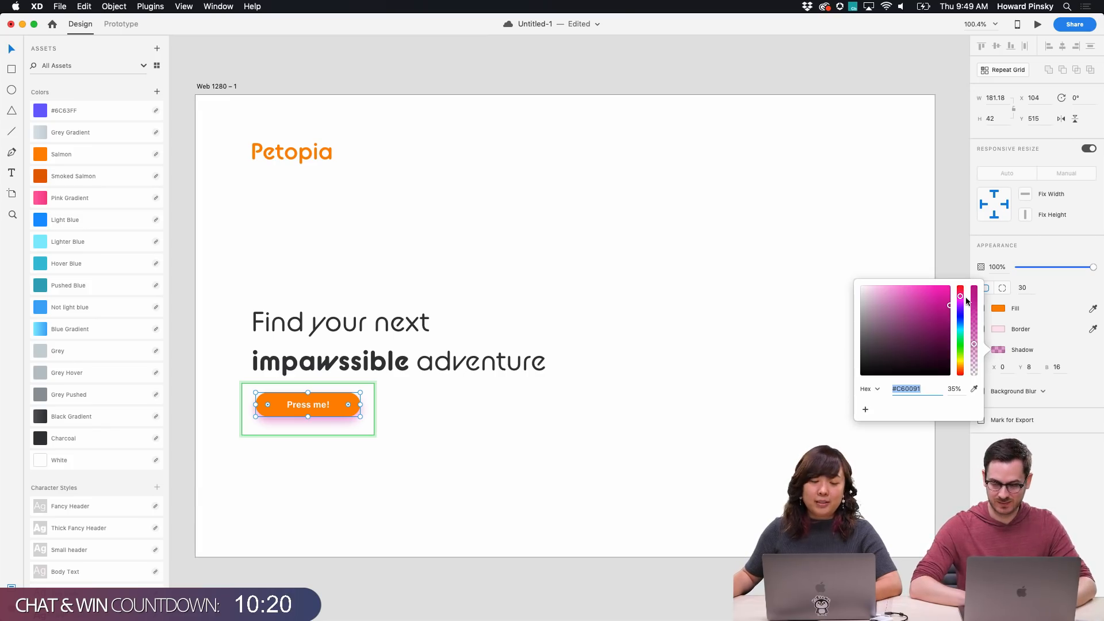
left_click_drag(961, 331, 960, 373)
left_click(602, 431)
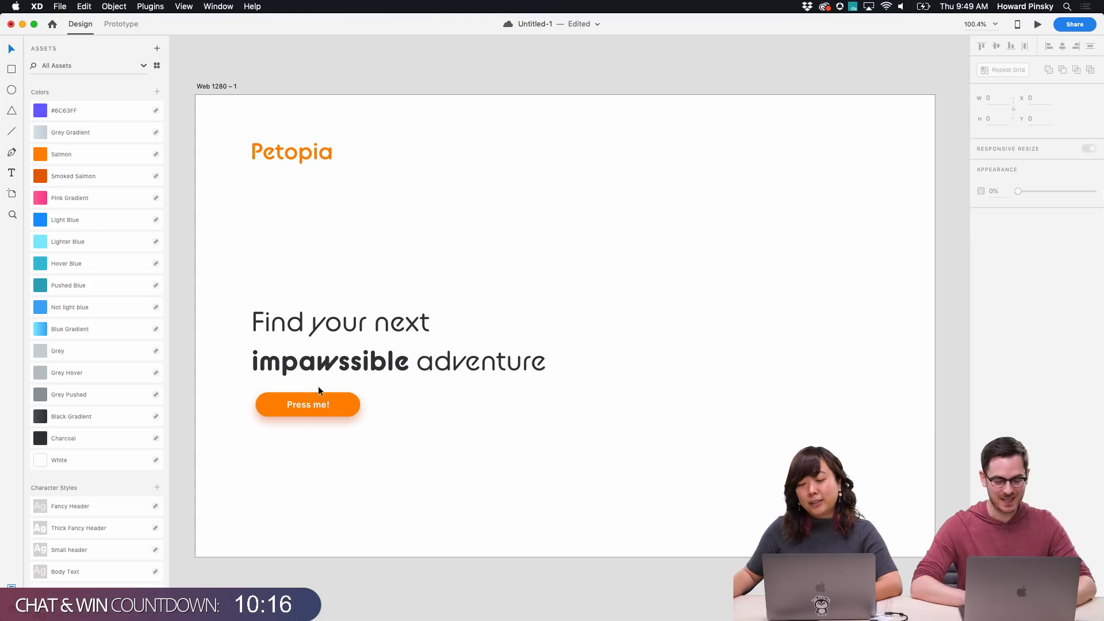
Add a vertical guide along the logo's left edge and nudge the headline left to X 94
left_click(316, 404)
left_click(302, 370)
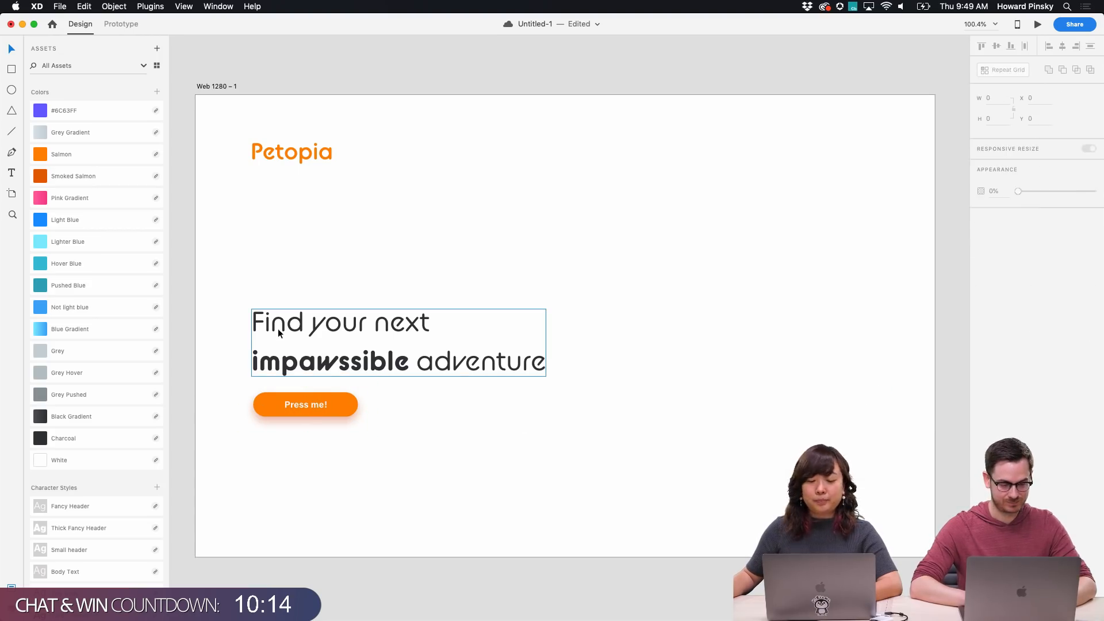
key("super+3")
left_click_drag(195, 298, 253, 299)
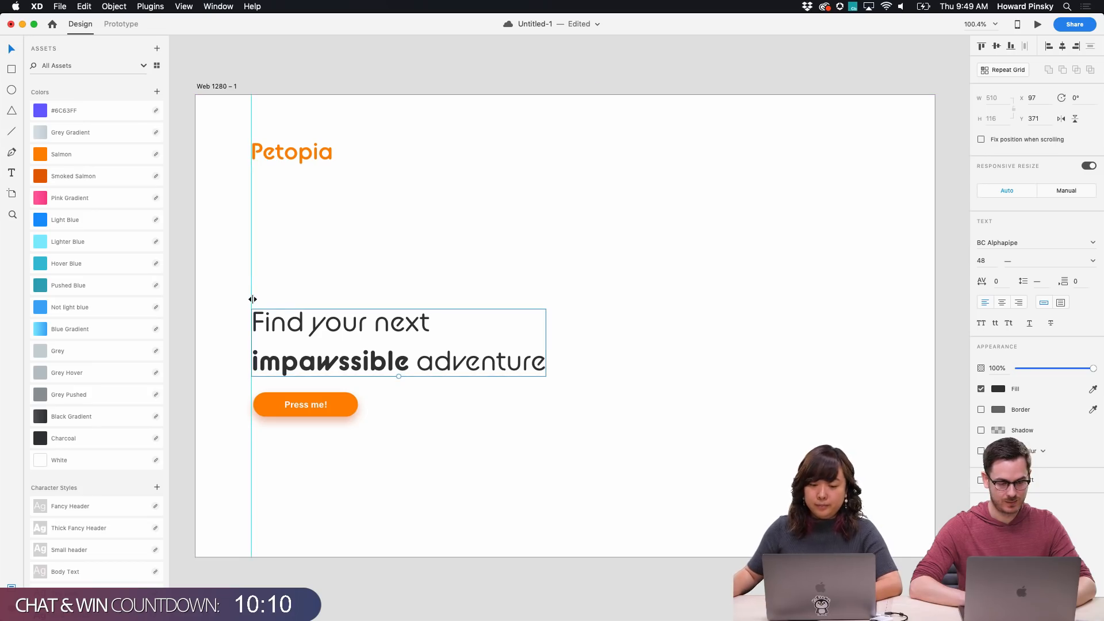
key("Left")
key("Left")
key("Left")
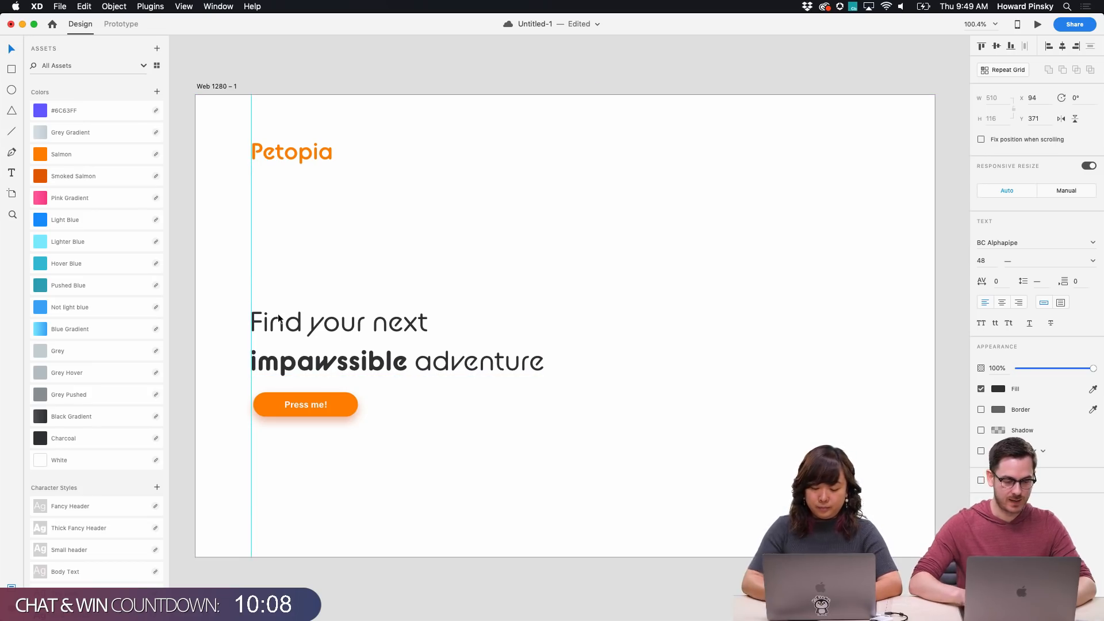
Align the button's left edge with the guide at X 73 and widen it to about 240
left_click(336, 399)
key("Left")
key("Left")
key("Left")
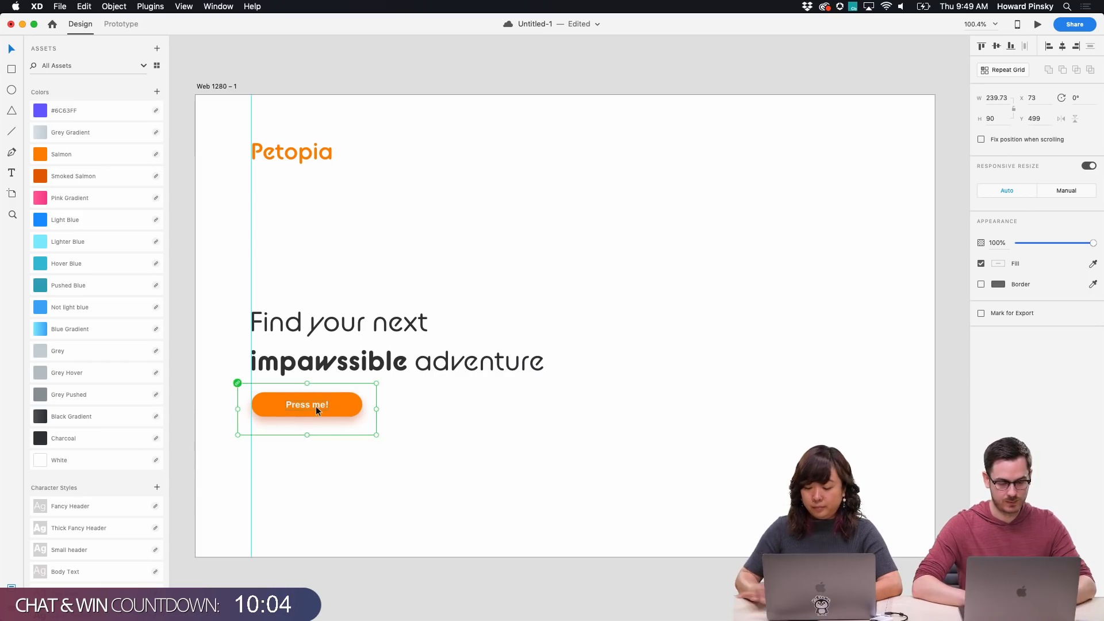
Change the button label to Let's Go! and finish editing it
double_click(316, 406)
type("Let's Go!")
key("Escape")
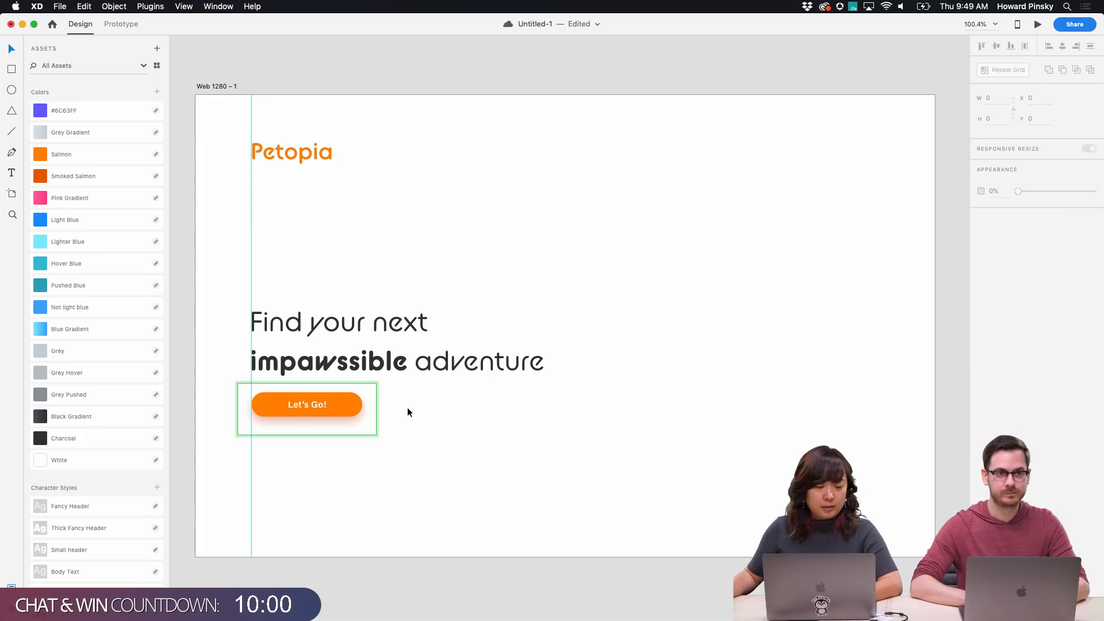
left_click(408, 411)
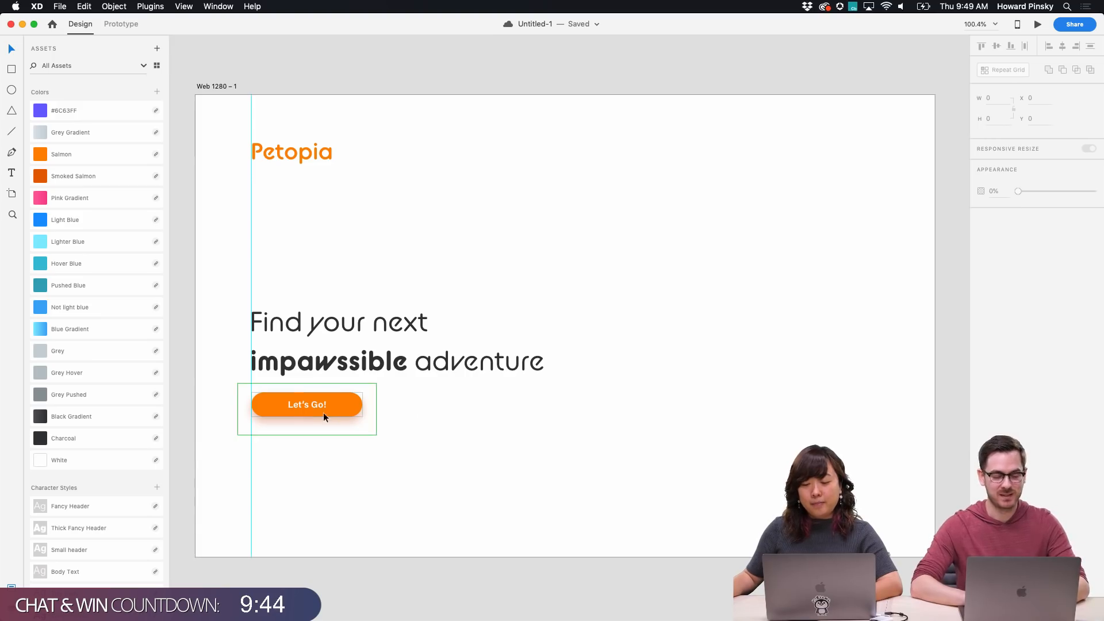
Move the Let's Go! button straight down to about Y 588, leaving a gap below the headline
left_click_drag(352, 406, 345, 444)
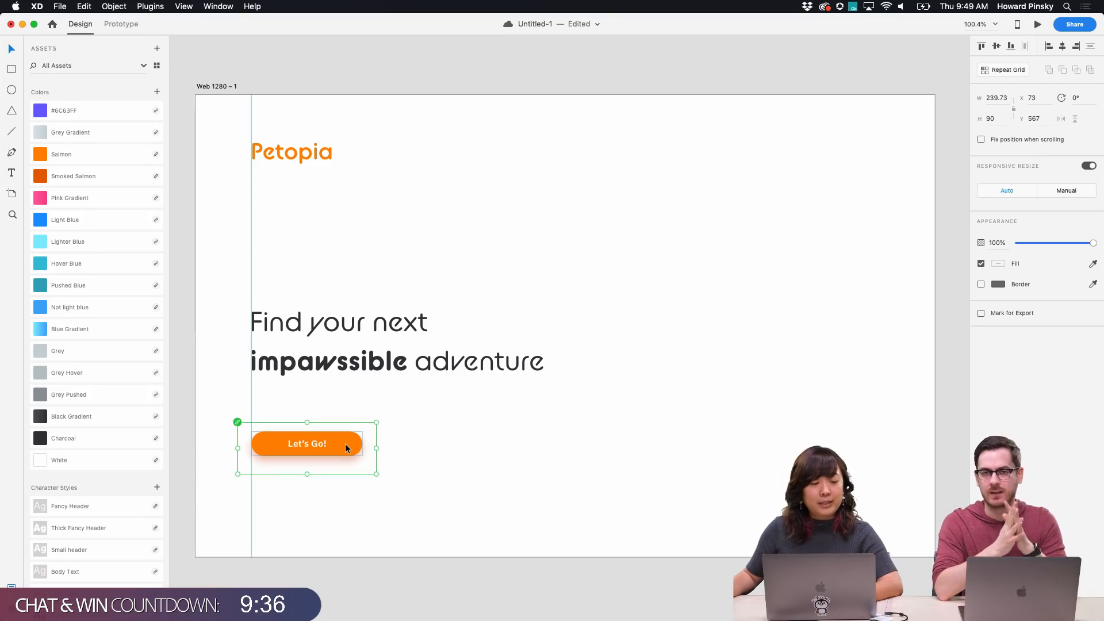
left_click_drag(345, 443, 340, 409)
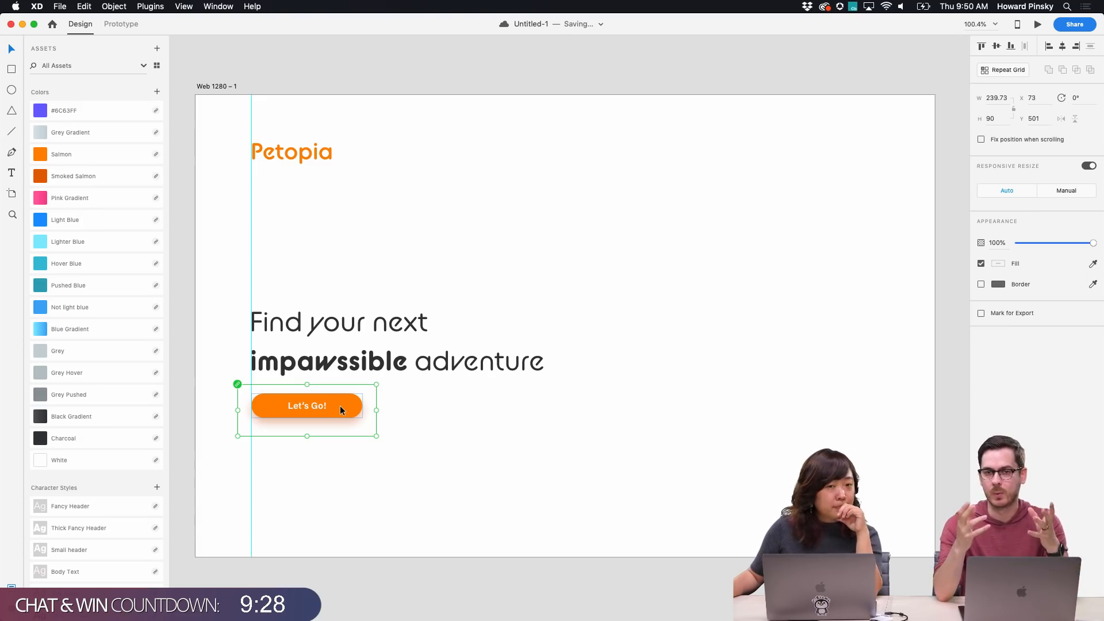
left_click_drag(340, 410, 341, 460)
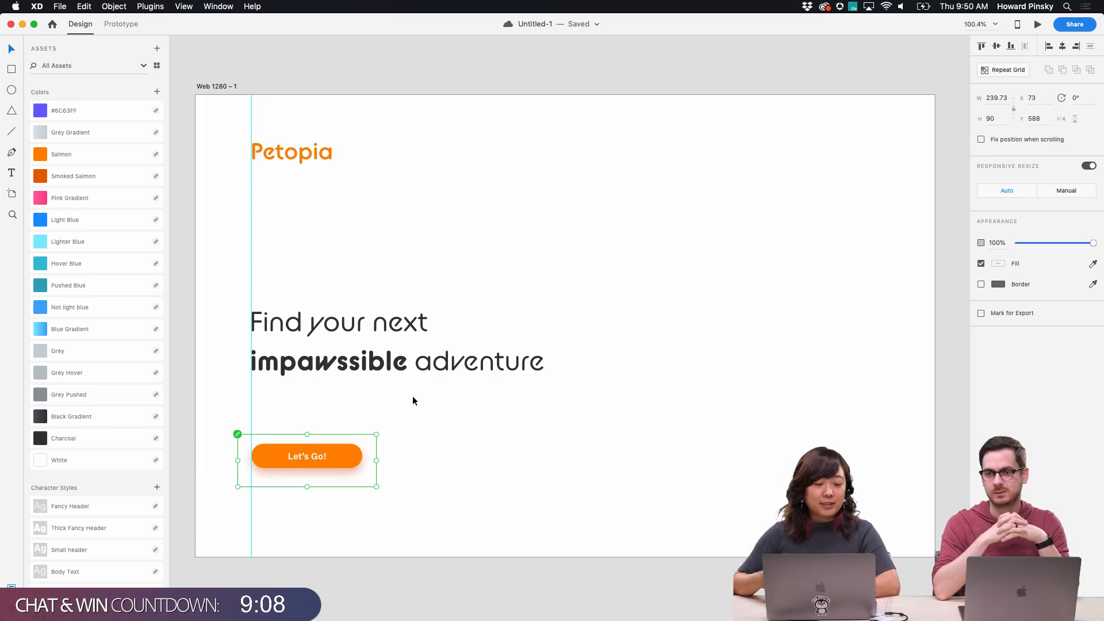
Switch to Nucleo and search the Outlined icon set for food
key("super+Tab")
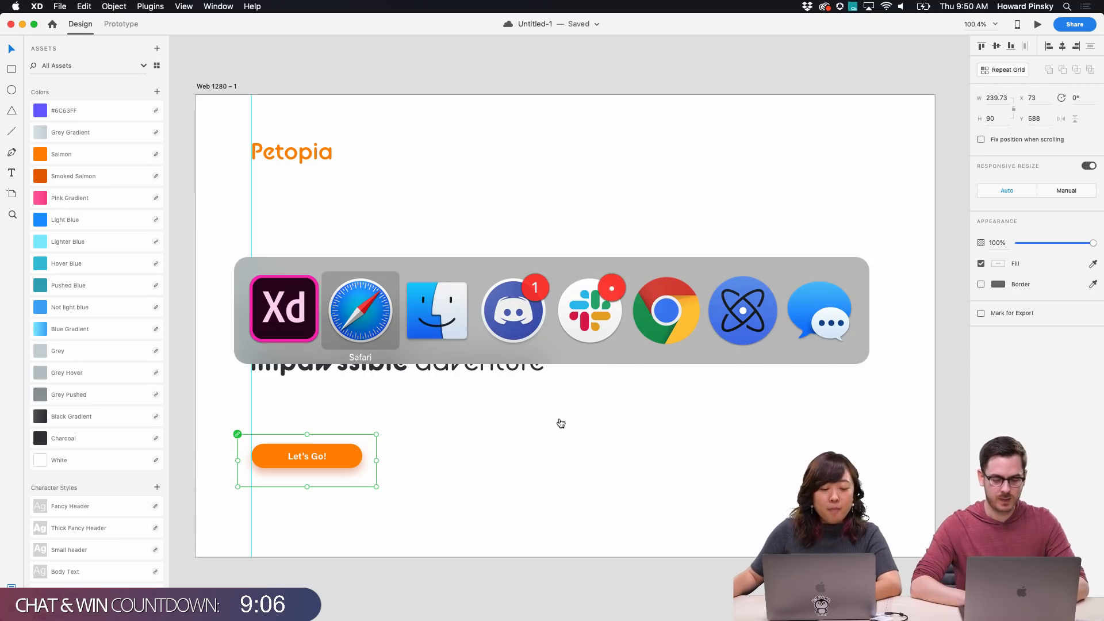
key("Escape")
key("super+Tab")
left_click(738, 322)
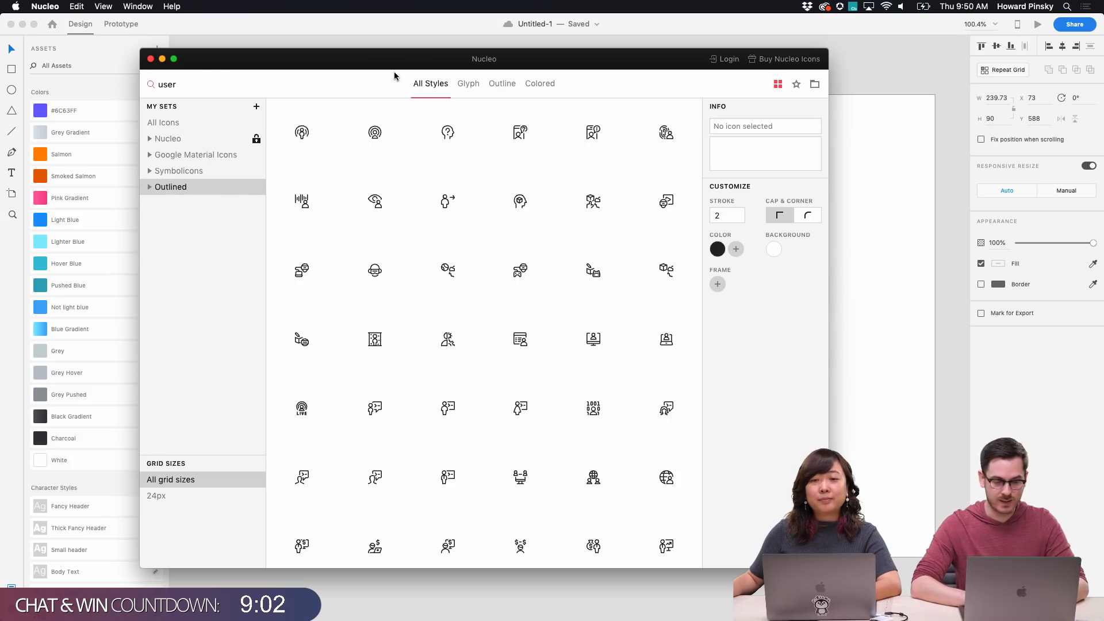
type("resta")
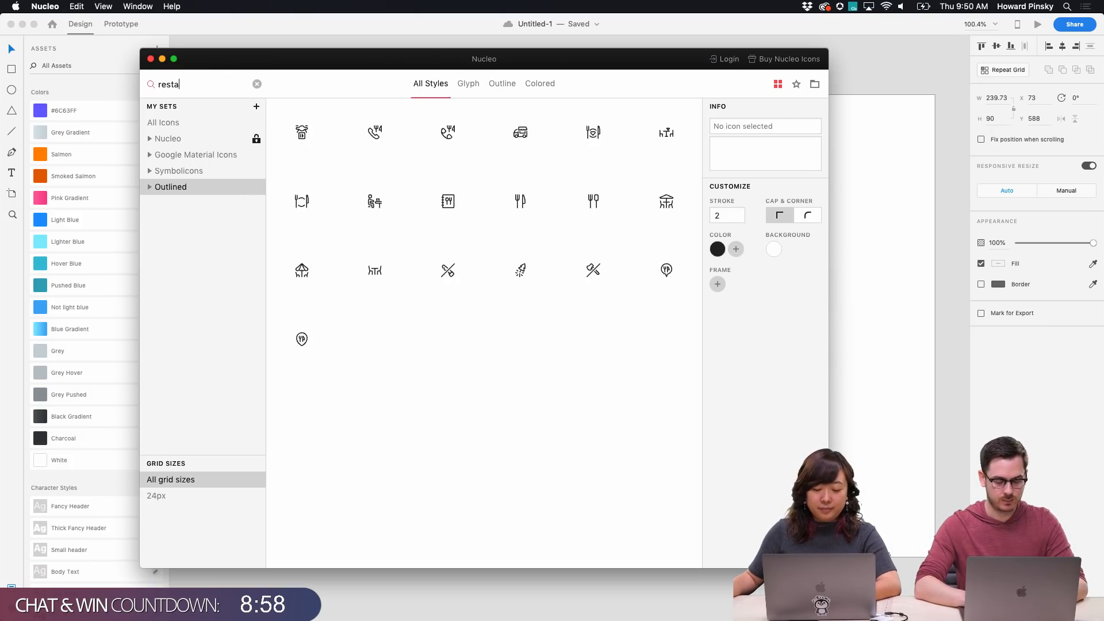
type("r")
key("BackSpace")
key("BackSpace")
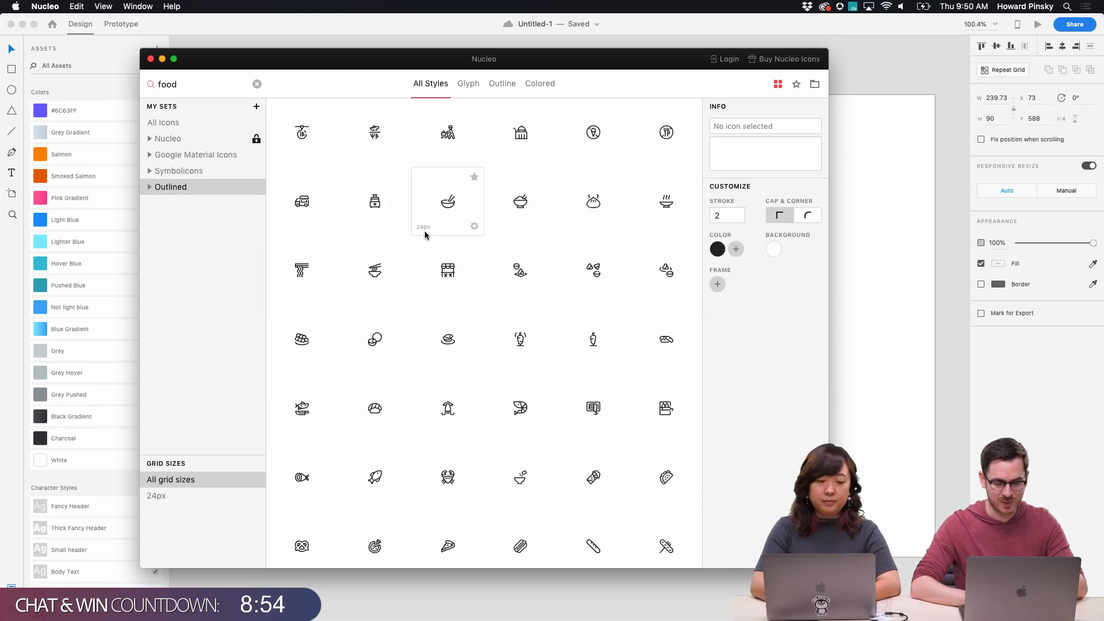
Place the fish icon on the web page between the headline and the button, near the guide
scroll(426, 235, "down", 1)
scroll(425, 235, "down", 1)
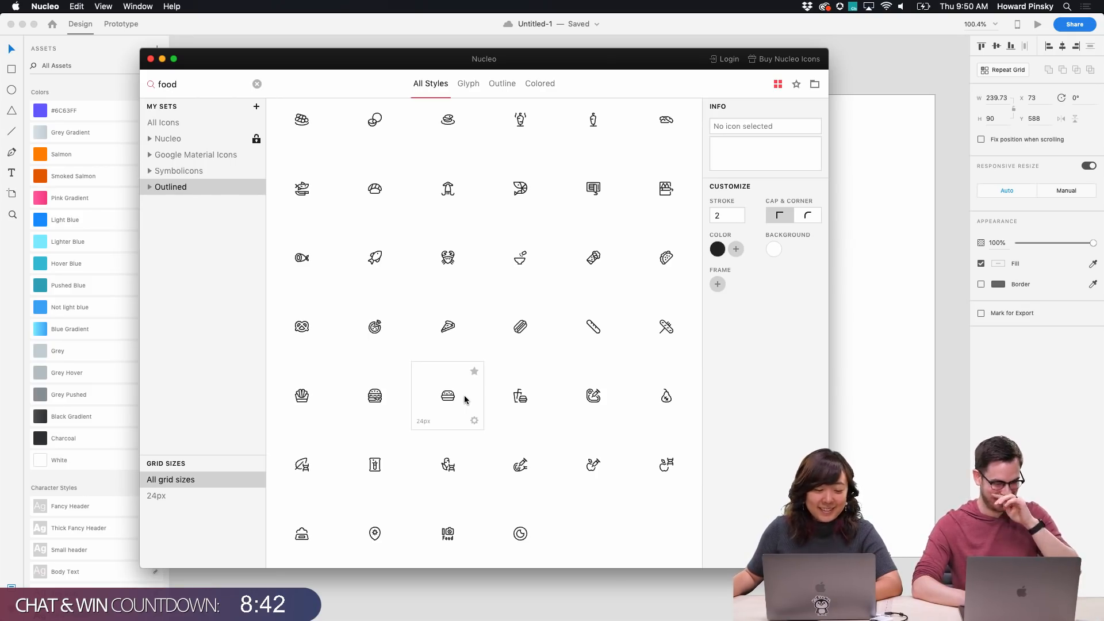
scroll(481, 334, "up", 3)
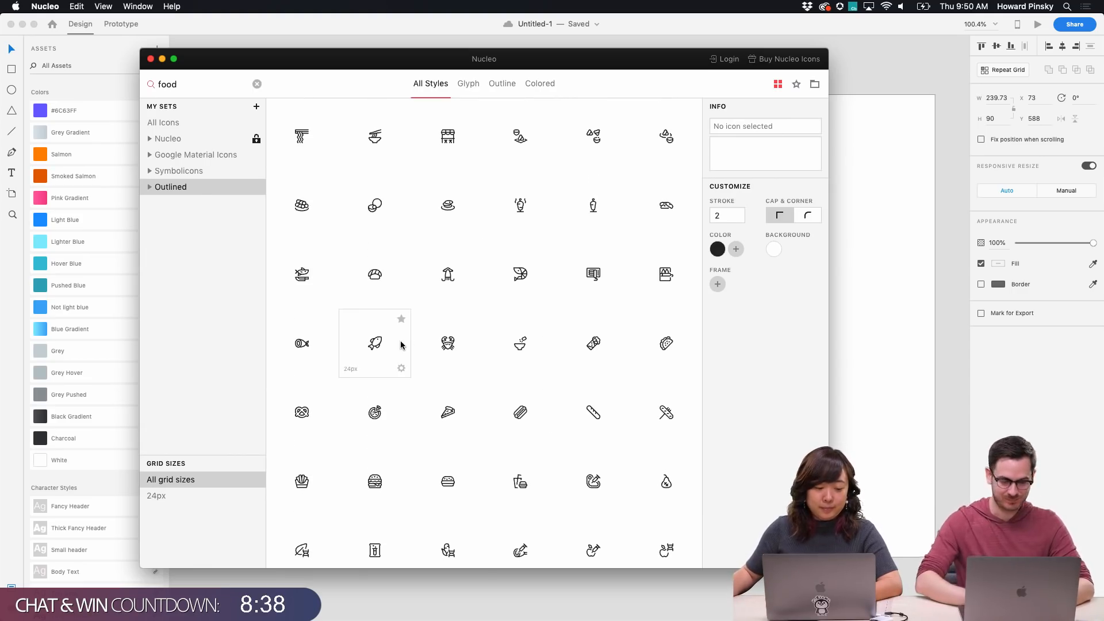
scroll(401, 345, "up", 1)
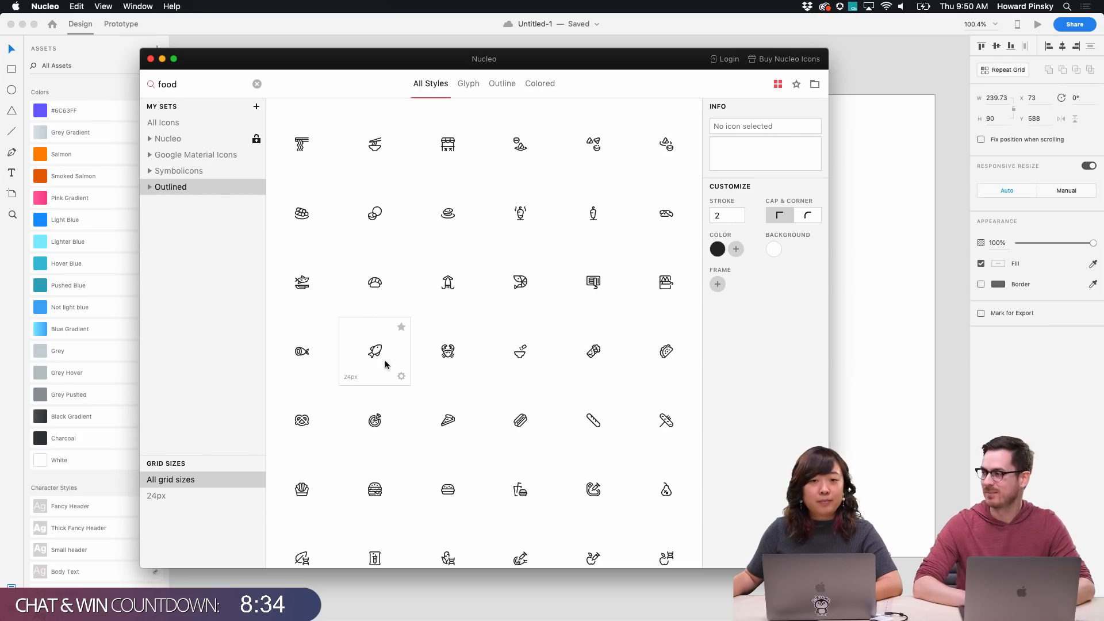
scroll(385, 364, "up", 4)
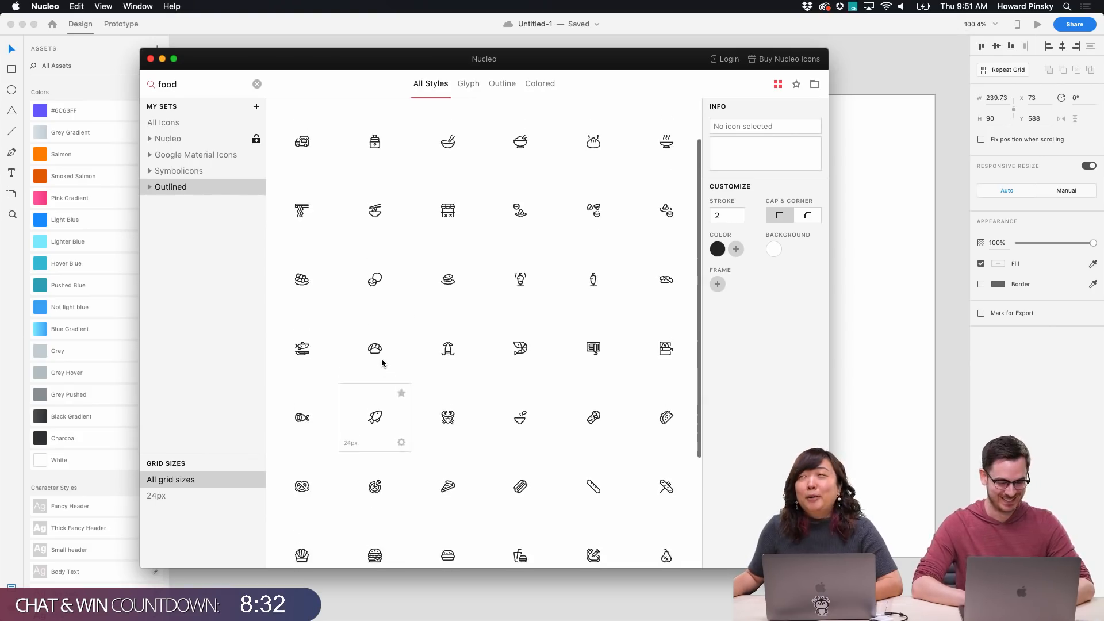
scroll(382, 363, "up", 3)
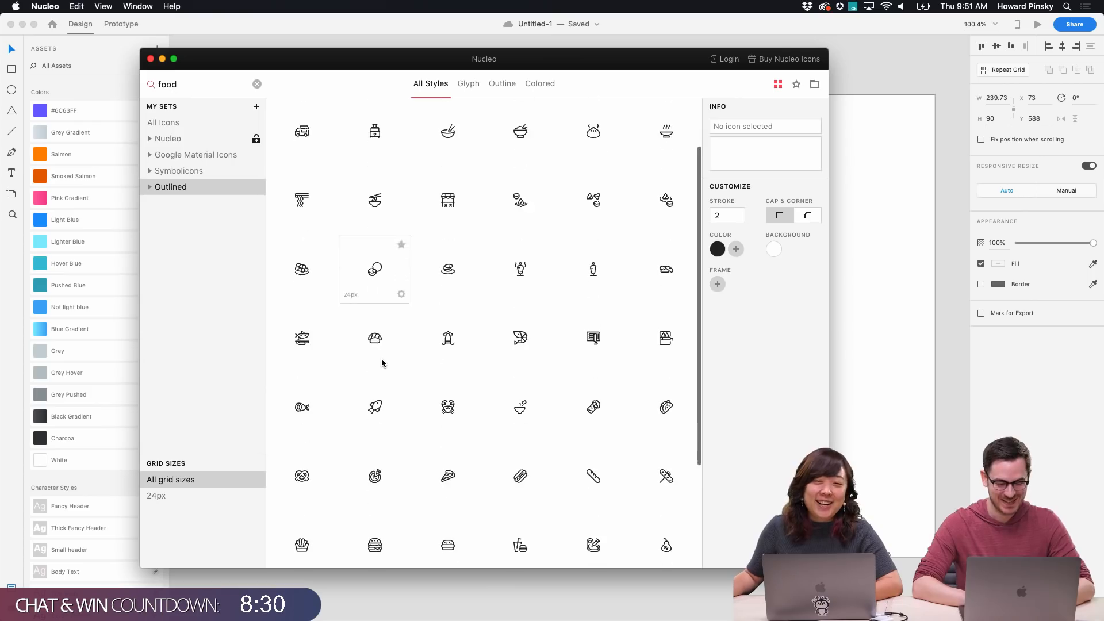
left_click_drag(375, 397, 267, 412)
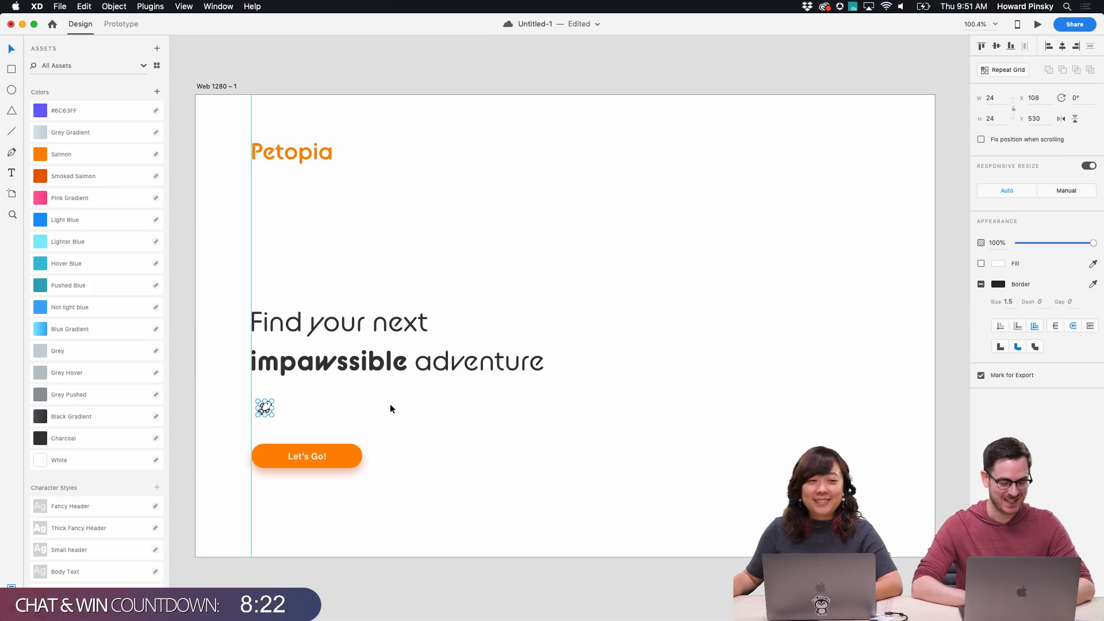
Search Nucleo for hotel and place the double bed icon to the right of the fish icon
key("super+shift+n")
double_click(192, 84)
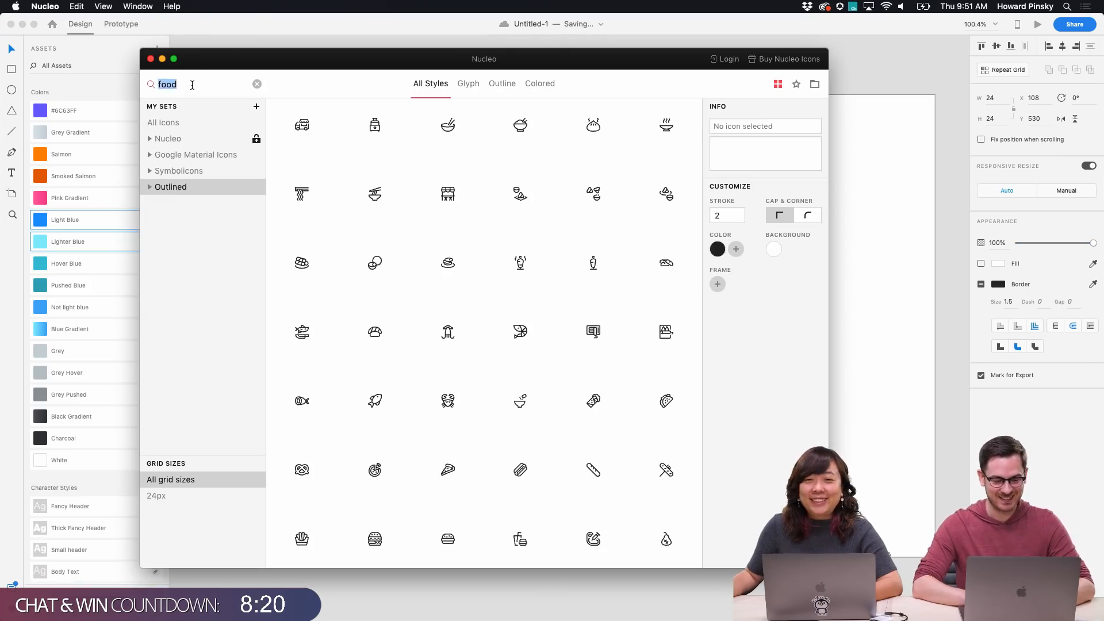
type("hotel")
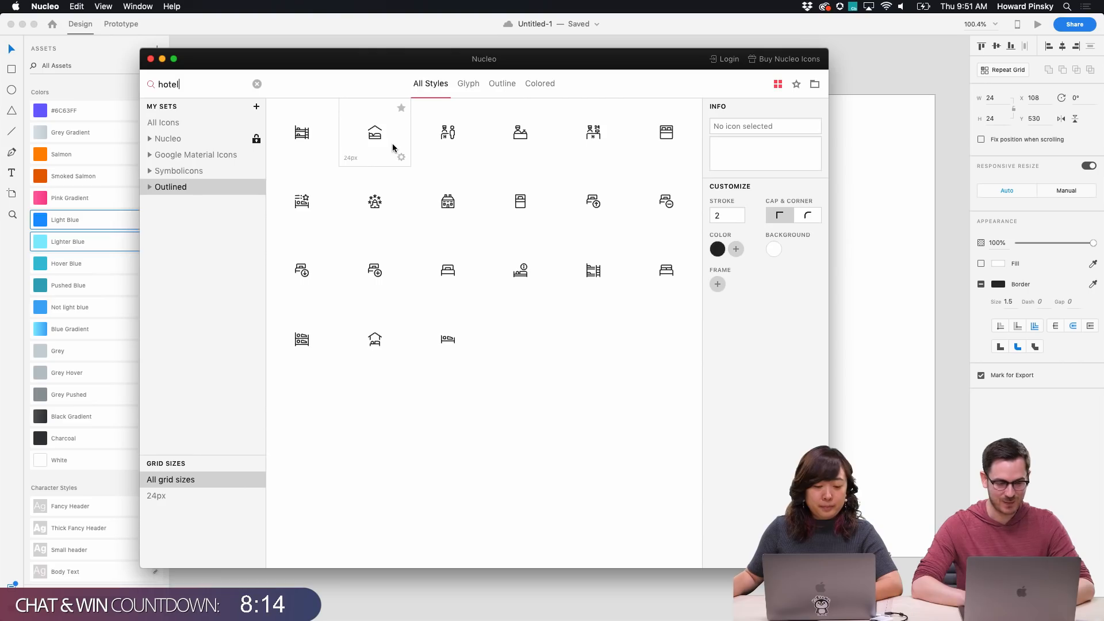
left_click_drag(407, 230, 432, 410)
left_click_drag(666, 271, 339, 403)
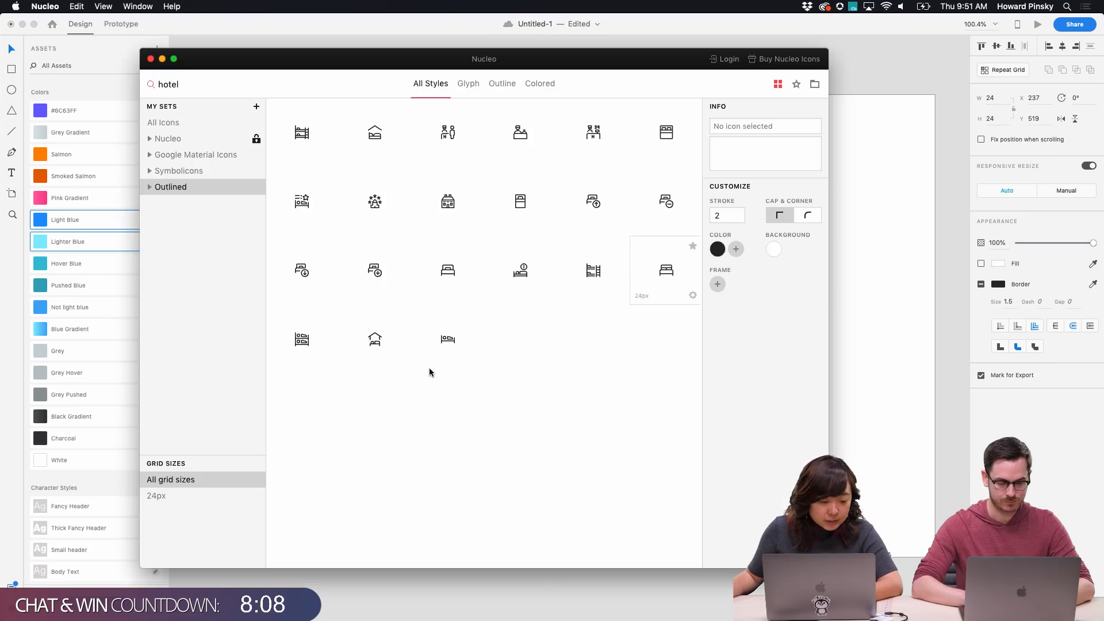
Search Nucleo for park and place the tree and bench icon to the right of the bed icon
double_click(215, 91)
type("park")
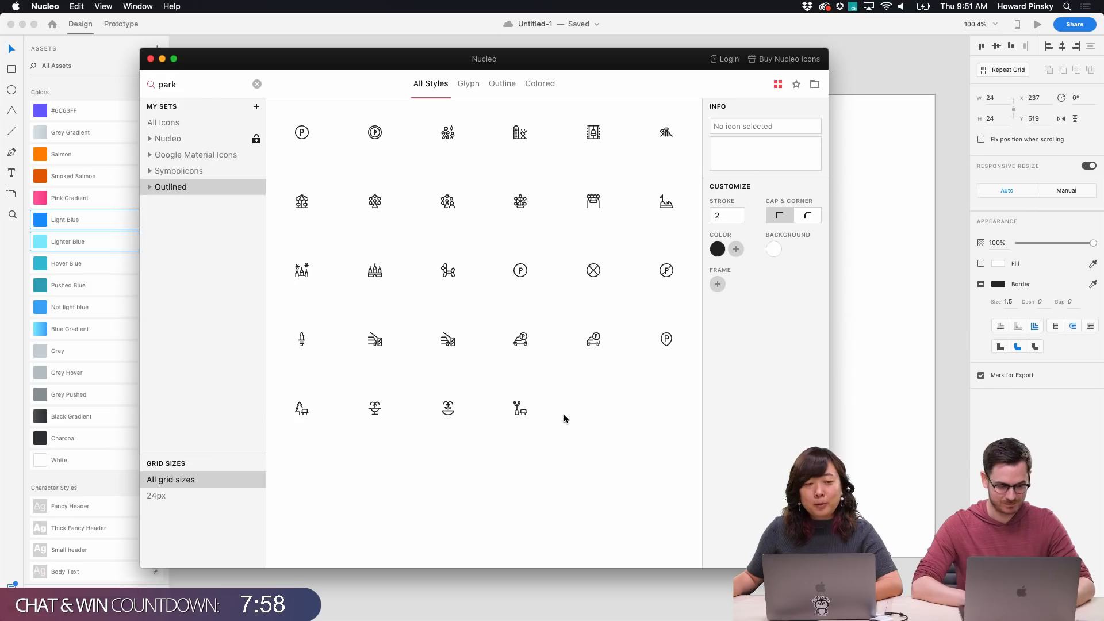
left_click_drag(345, 410, 419, 411)
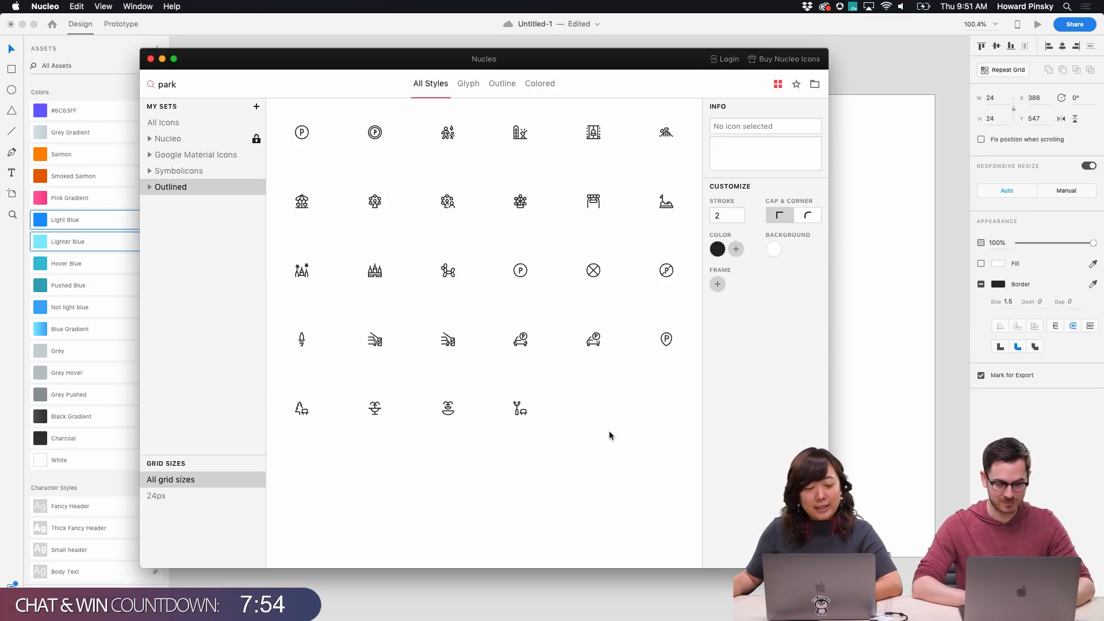
Turn off responsive resize for the three icons and scale them proportionally to 40 by 40
left_click_drag(498, 429, 259, 418)
left_click(1089, 165)
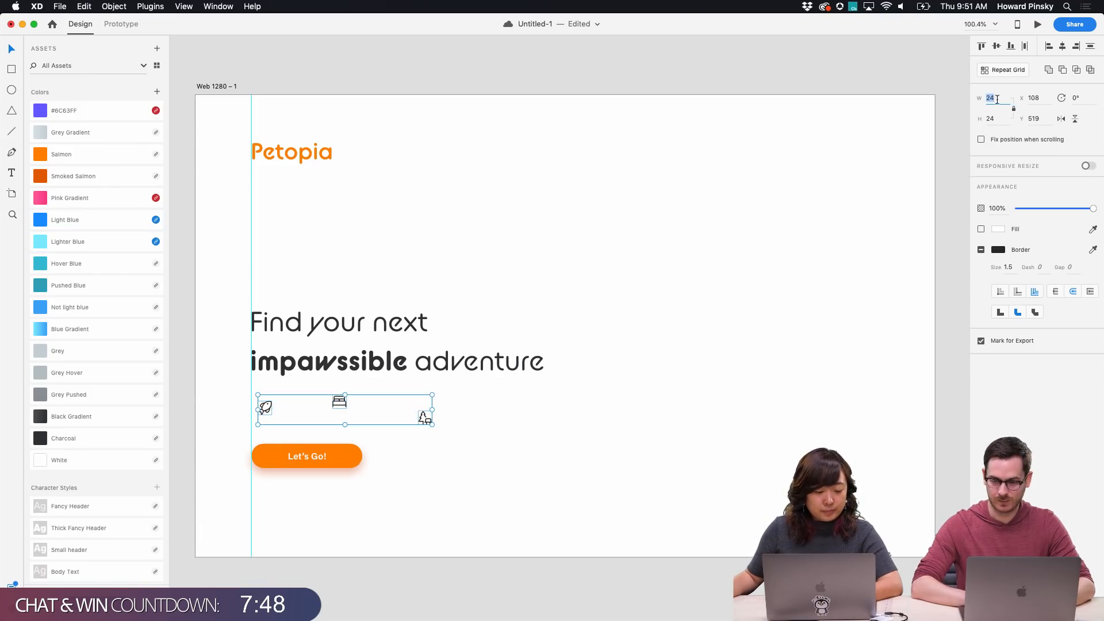
key("Return")
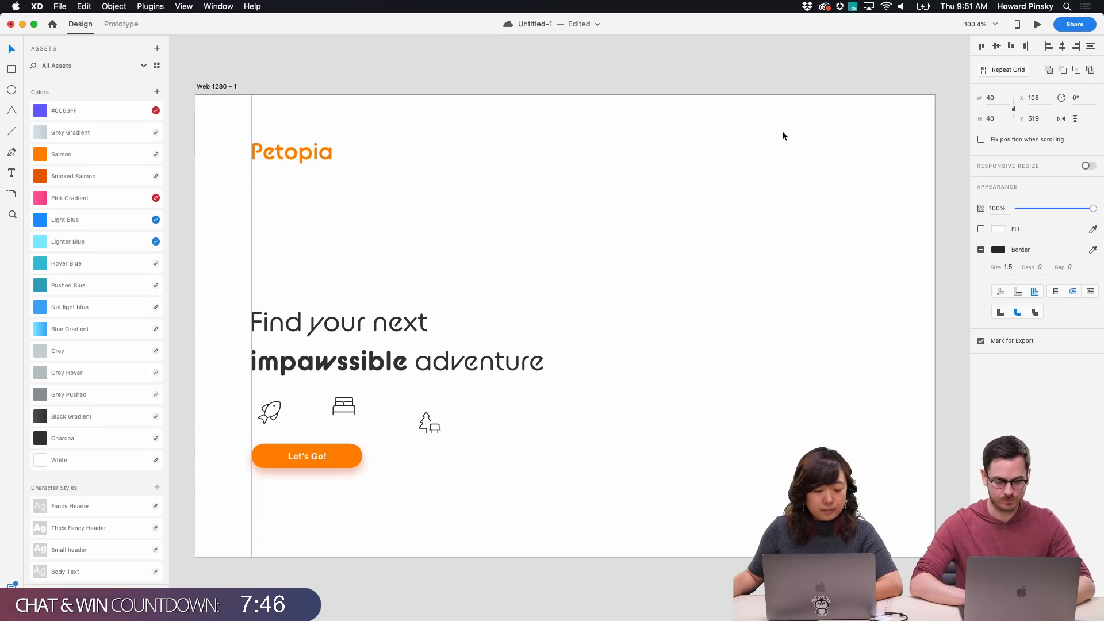
Set the border size of the fish, bed and tree icons to 2
left_click(535, 406)
right_click(477, 426)
left_click(431, 424)
left_click_drag(464, 412, 251, 426)
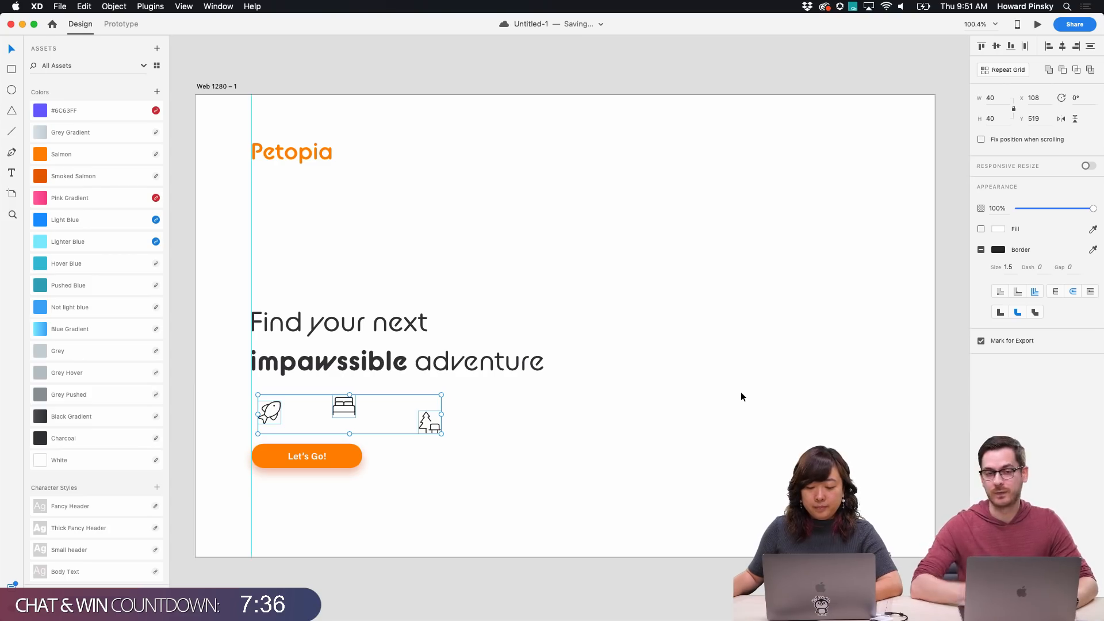
left_click(1015, 271)
type("2")
key("Return")
Align the fish, bed and tree icons by their vertical middles and move them to the vertical guide
left_click(487, 470)
left_click_drag(471, 430, 508, 289)
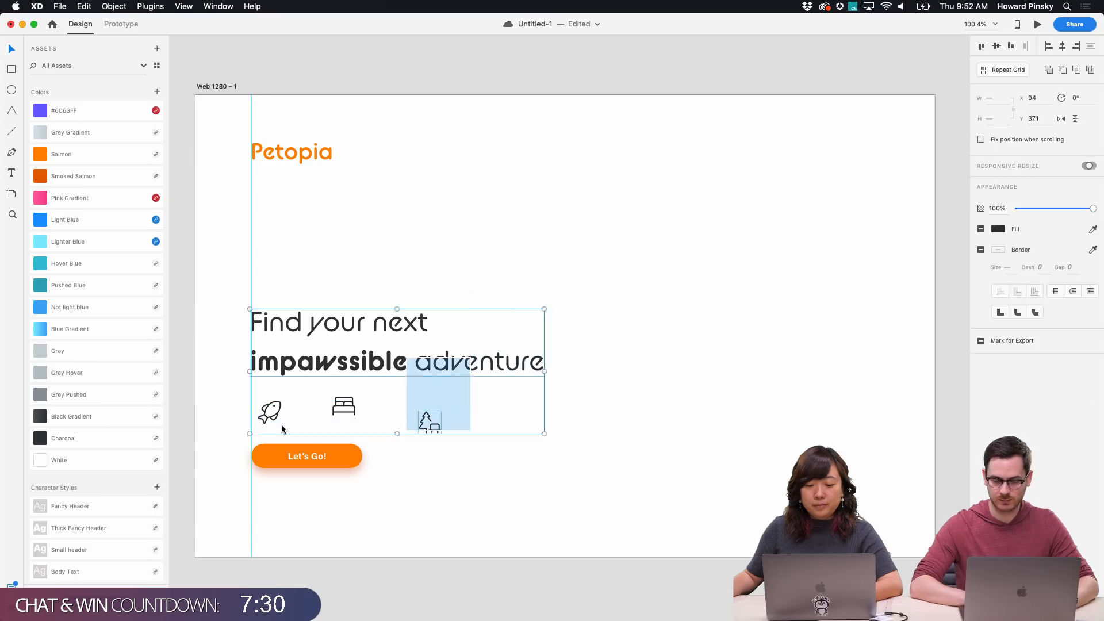
left_click_drag(470, 425, 256, 415)
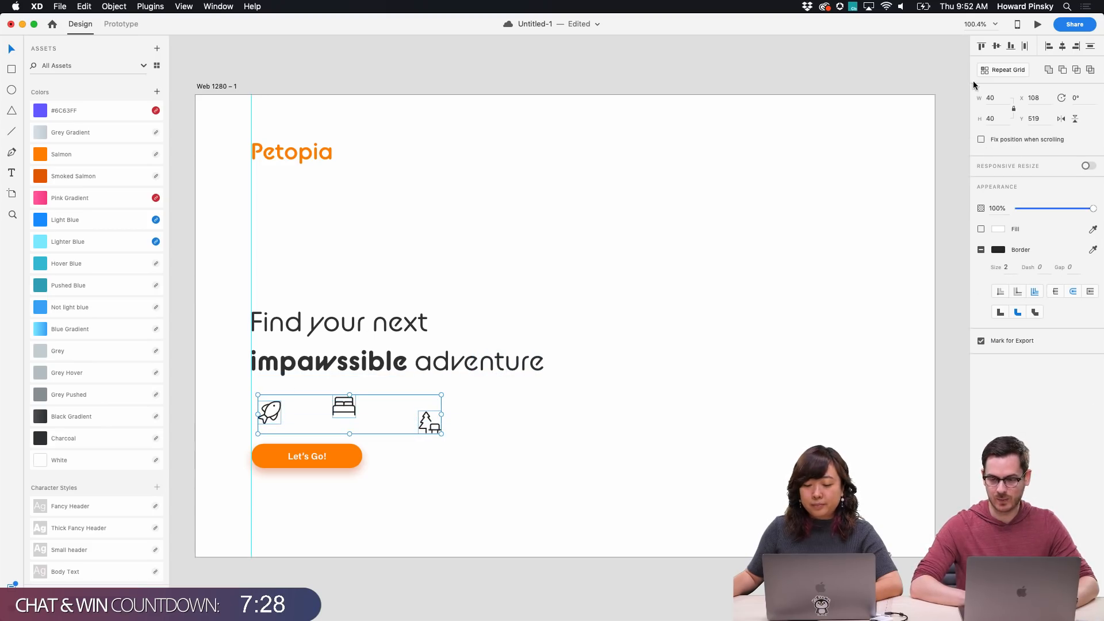
left_click(997, 48)
left_click_drag(344, 411, 331, 405)
Move the Let's Go! button down along the guide to leave room for labels under the icons
left_click(458, 463)
left_click(337, 453)
left_click_drag(337, 453, 334, 480)
scroll(274, 436, "up", 5)
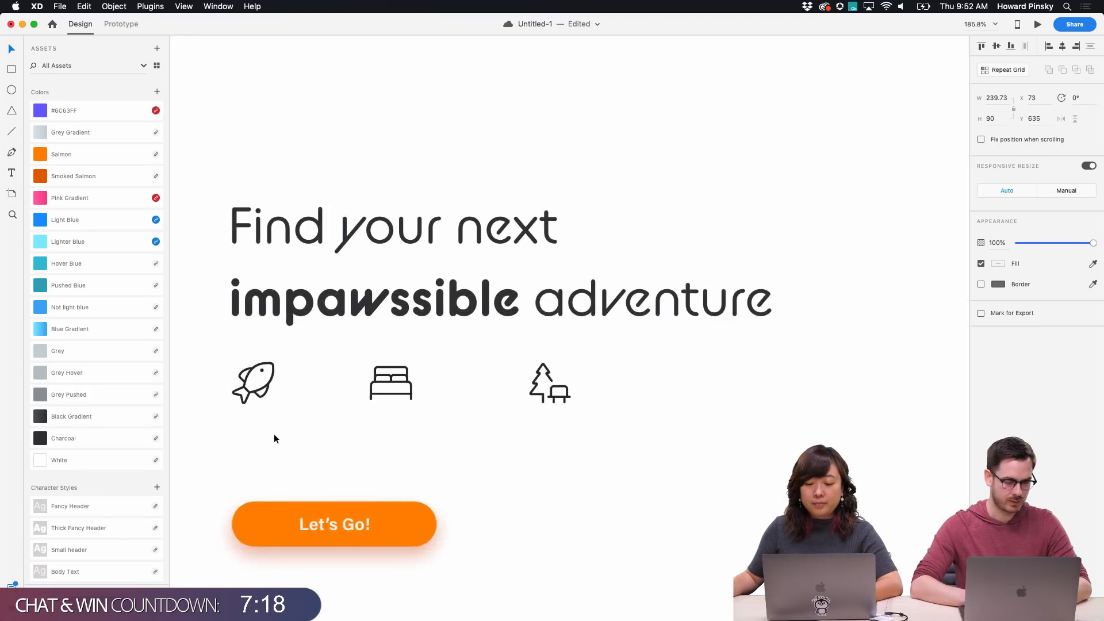
scroll(274, 439, "left", 3)
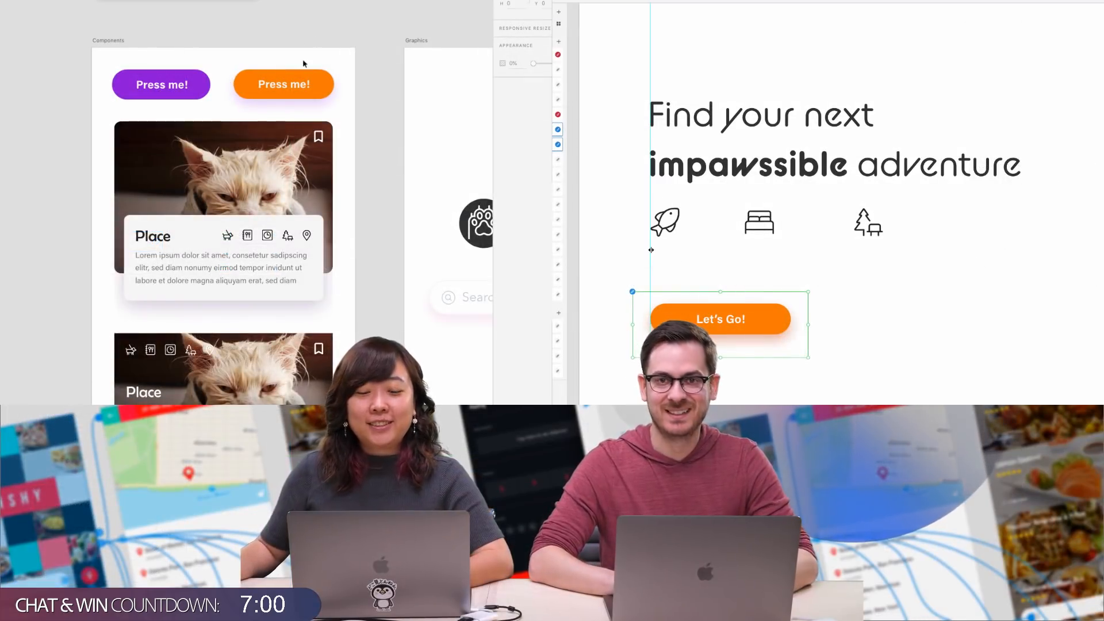
Examine the component cards, artboards and orange and purple color squares in the source design system document
scroll(106, 58, "up", 3)
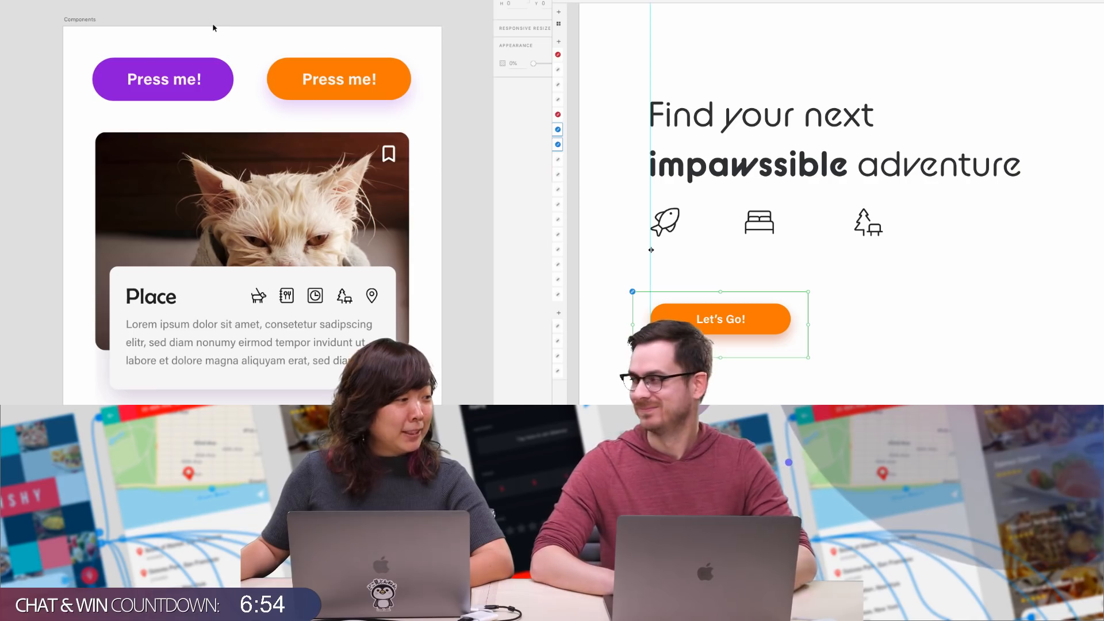
scroll(216, 26, "down", 3)
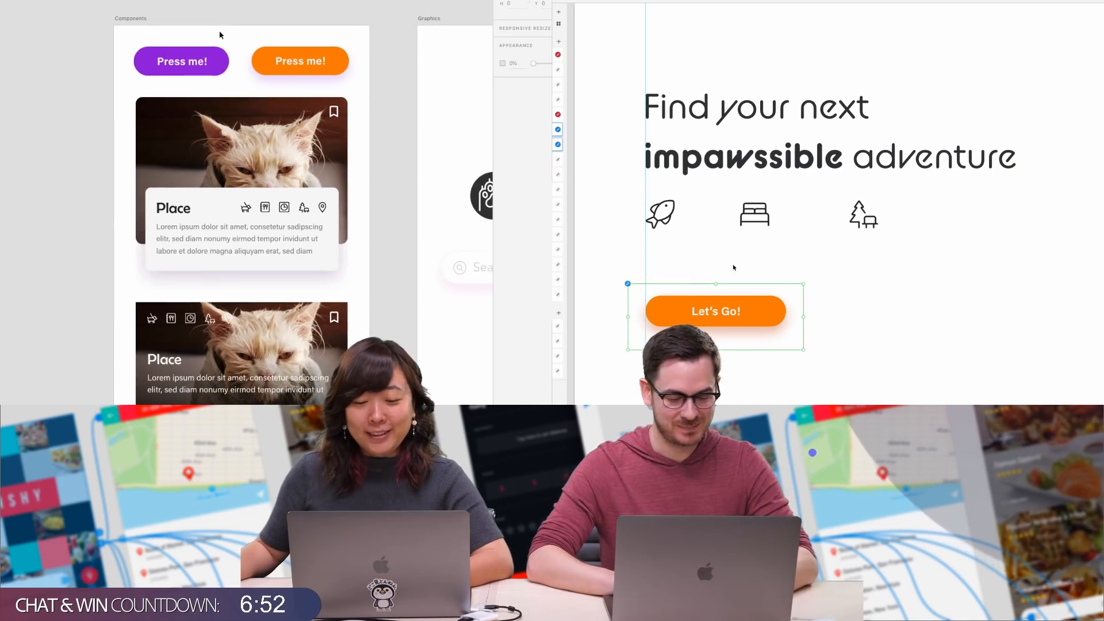
scroll(292, 99, "down", 5)
scroll(300, 91, "down", 5)
scroll(295, 127, "up", 5)
scroll(295, 128, "left", 3)
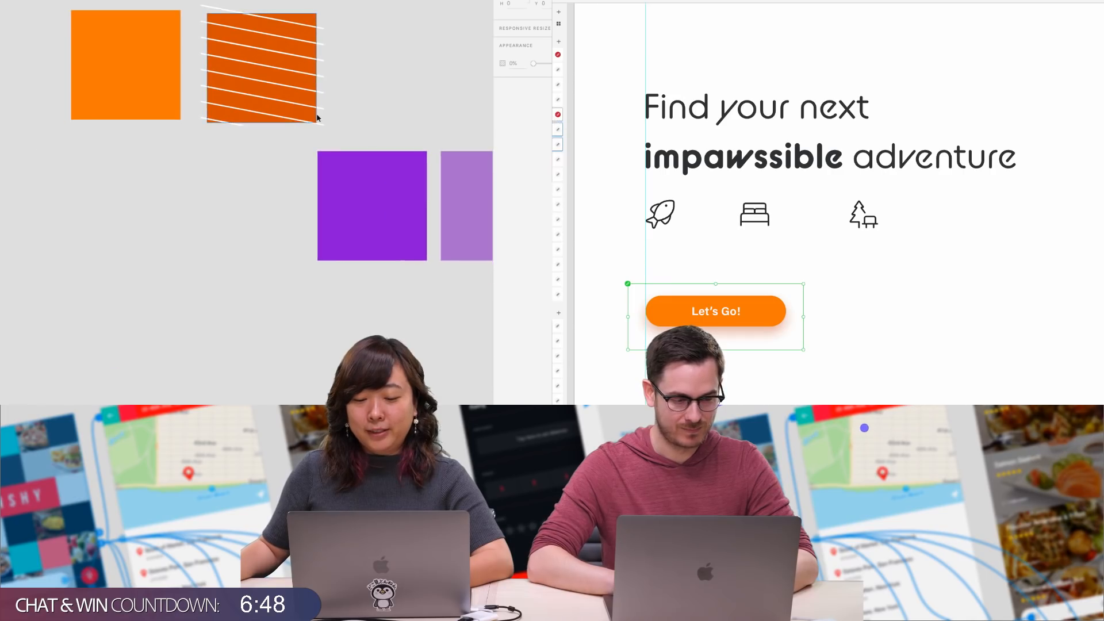
left_click(299, 25)
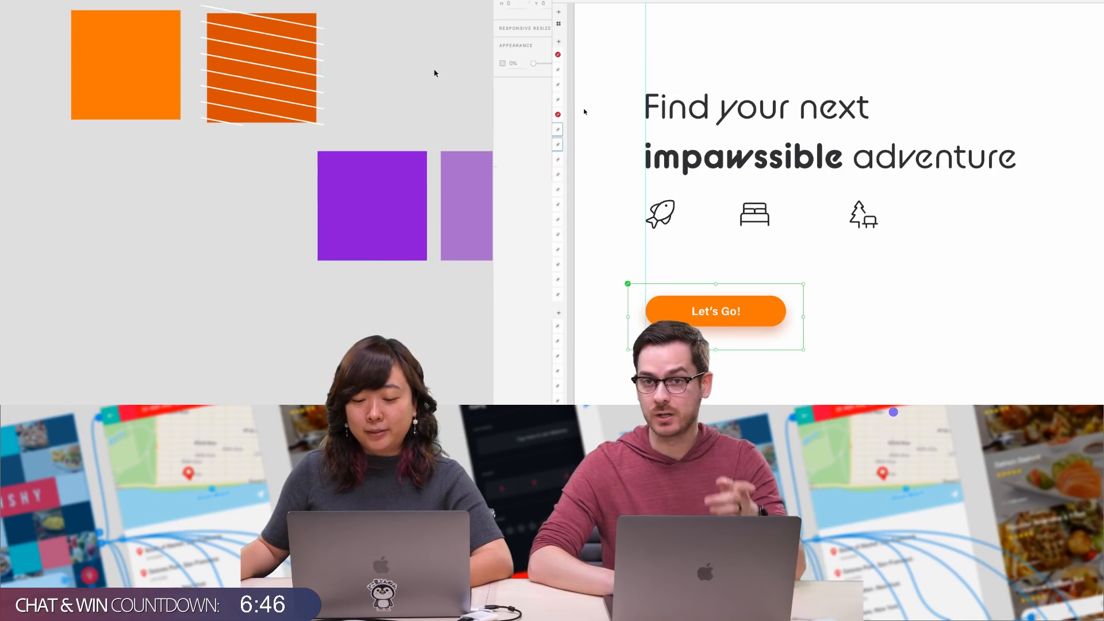
scroll(425, 75, "down", 3)
left_click(162, 79)
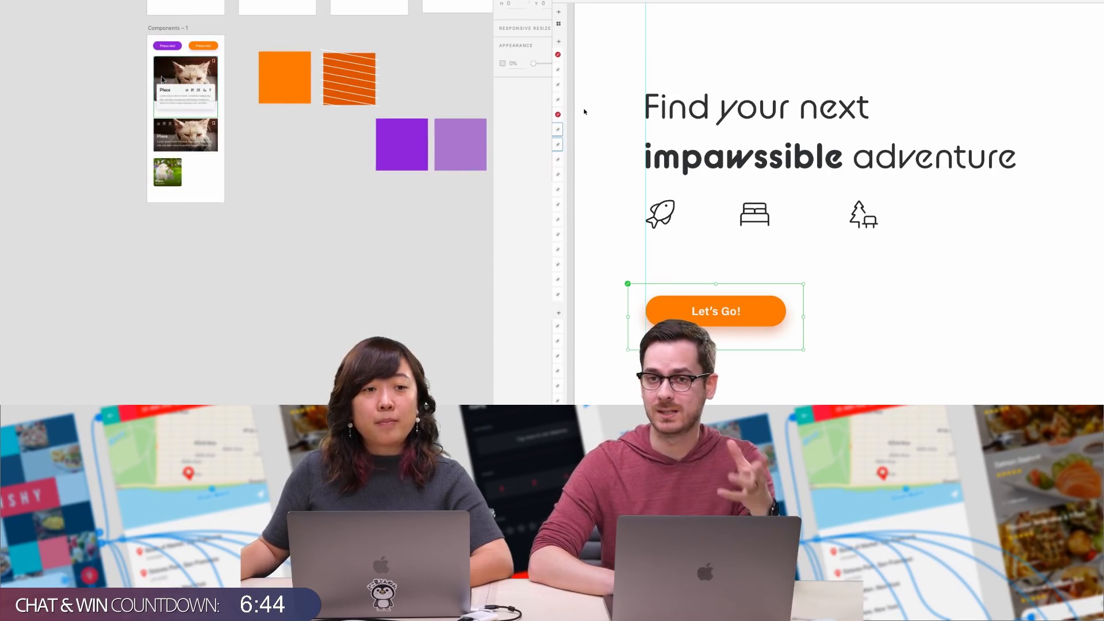
left_click_drag(272, 47, 200, 185)
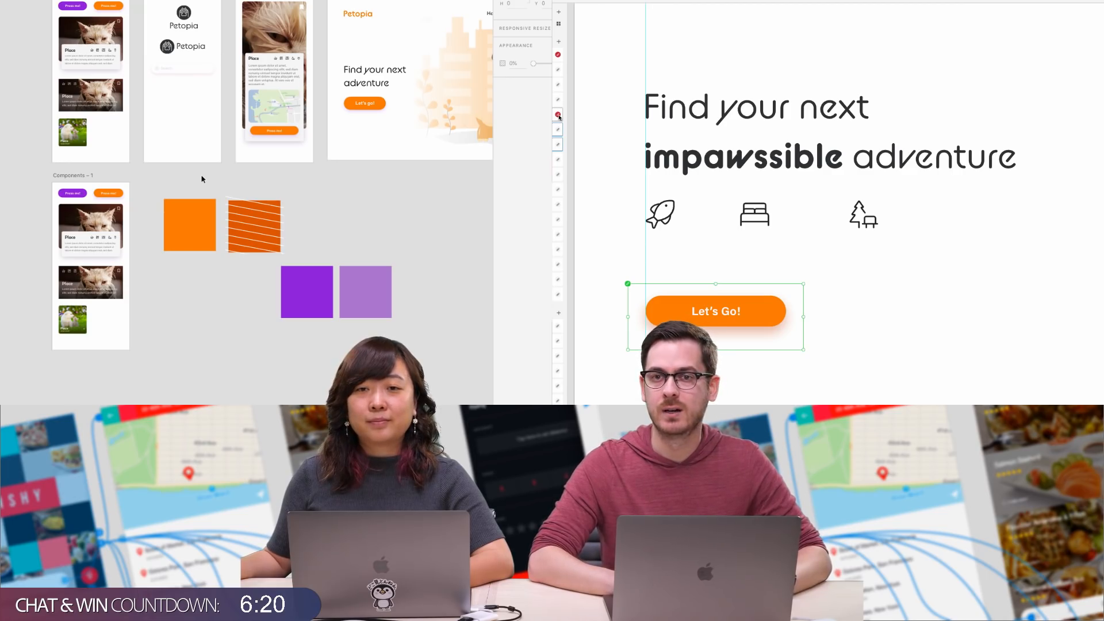
Turn the linked Pink Gradient color asset into a local color
mouse_move(559, 117)
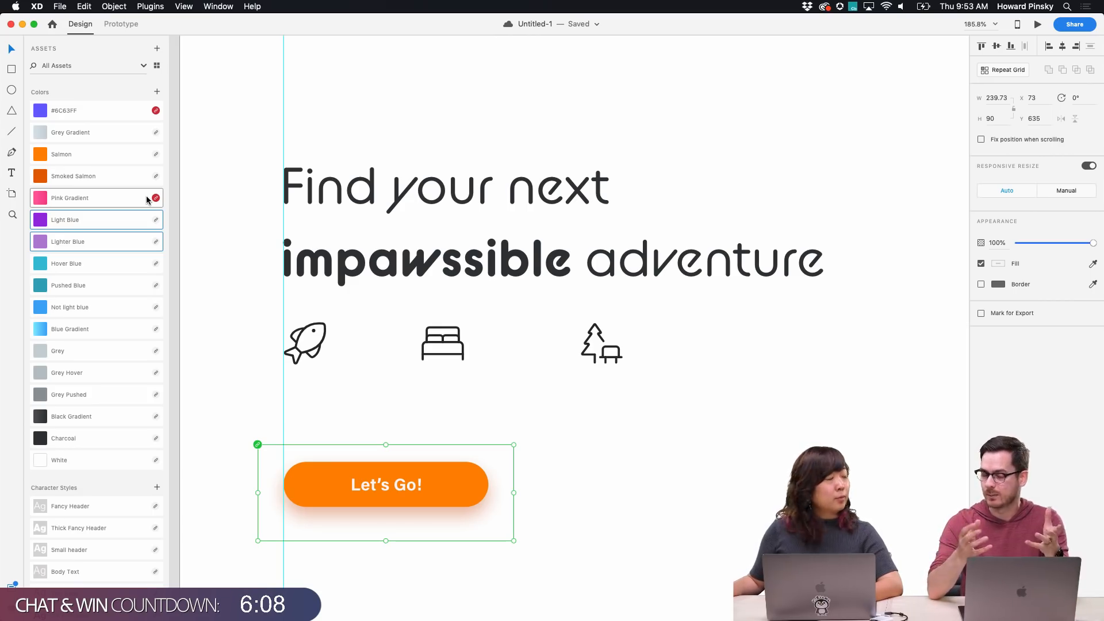
right_click(116, 201)
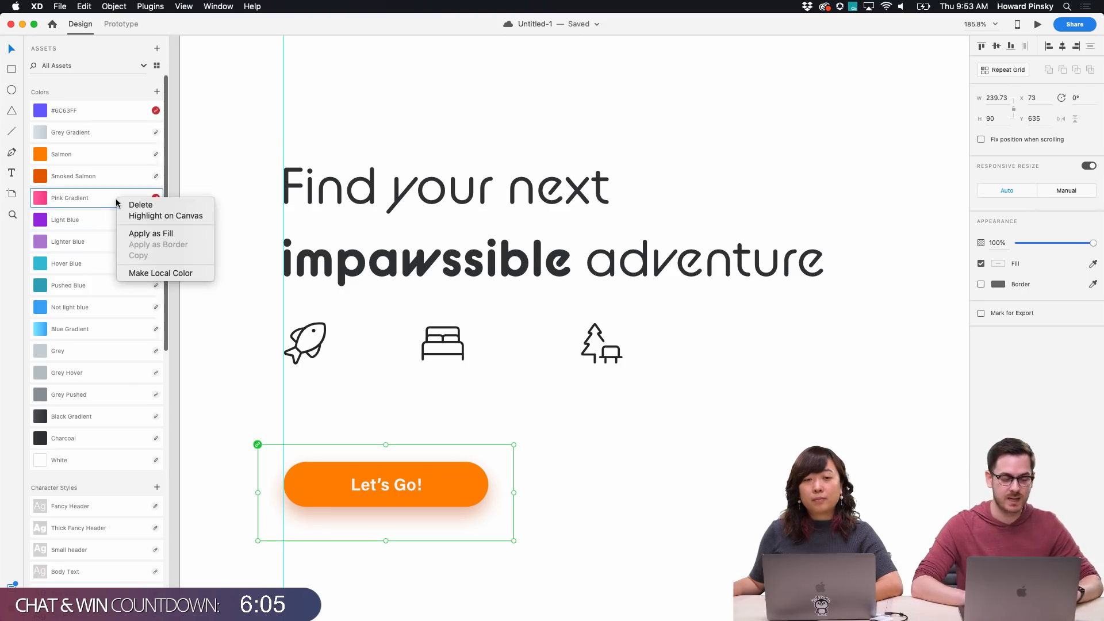
left_click(160, 274)
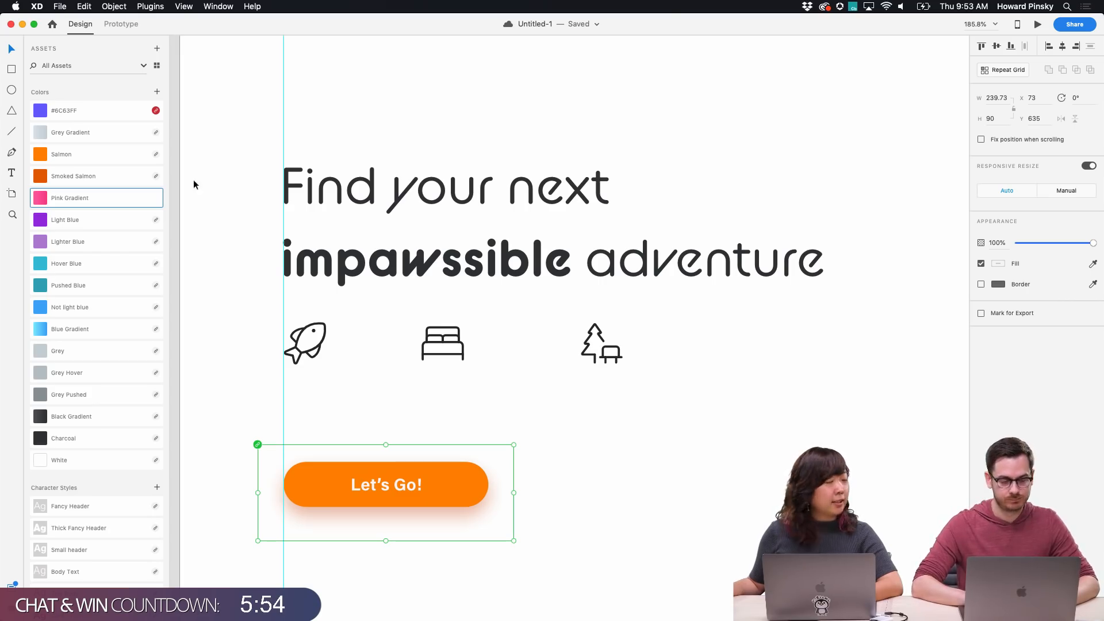
Add the text "Eateries" below the fish icon
scroll(97, 263, "down", 10)
scroll(96, 263, "down", 1)
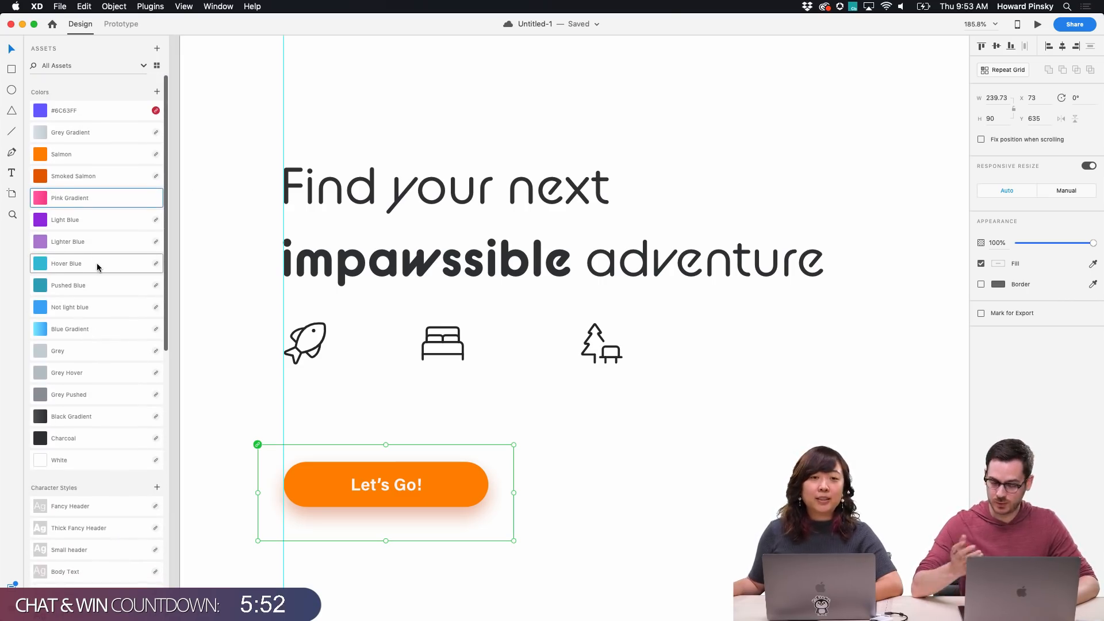
key("t")
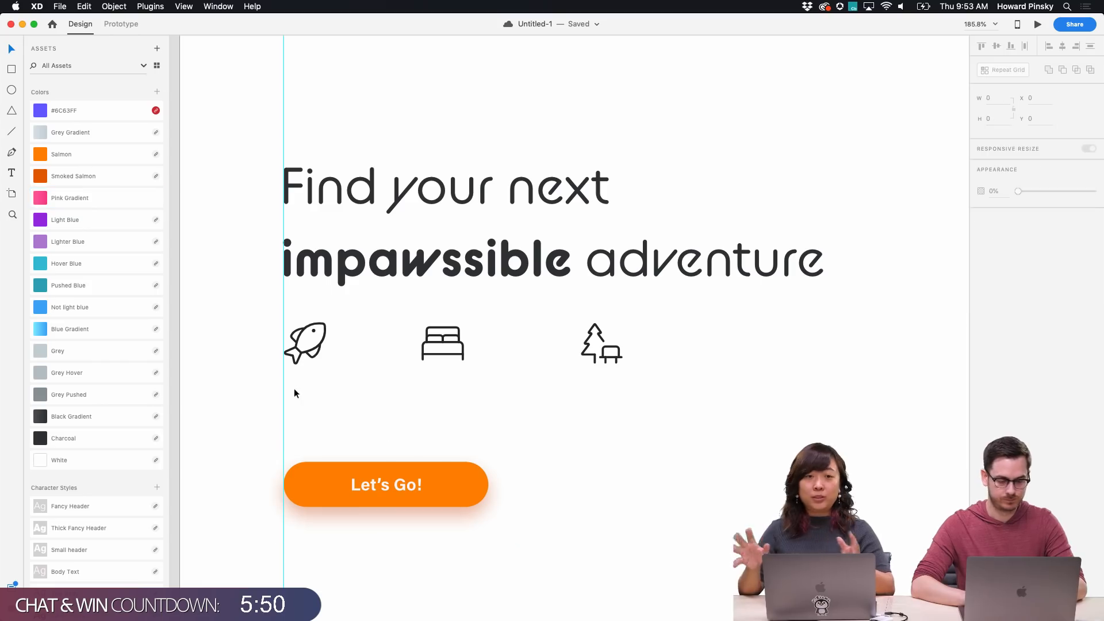
left_click(288, 392)
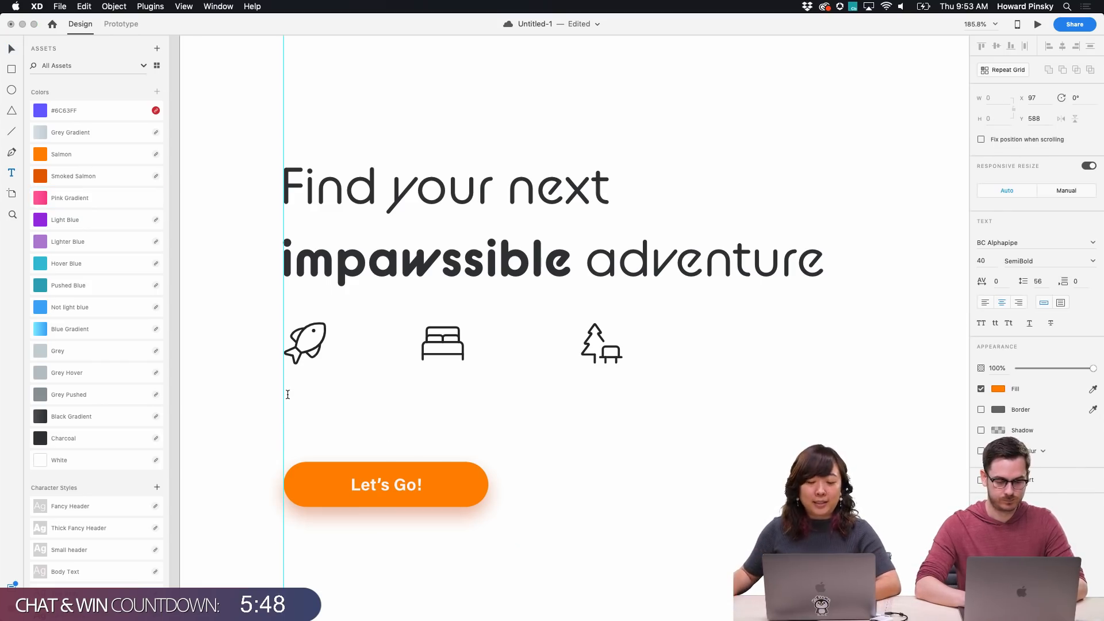
type("Eateries")
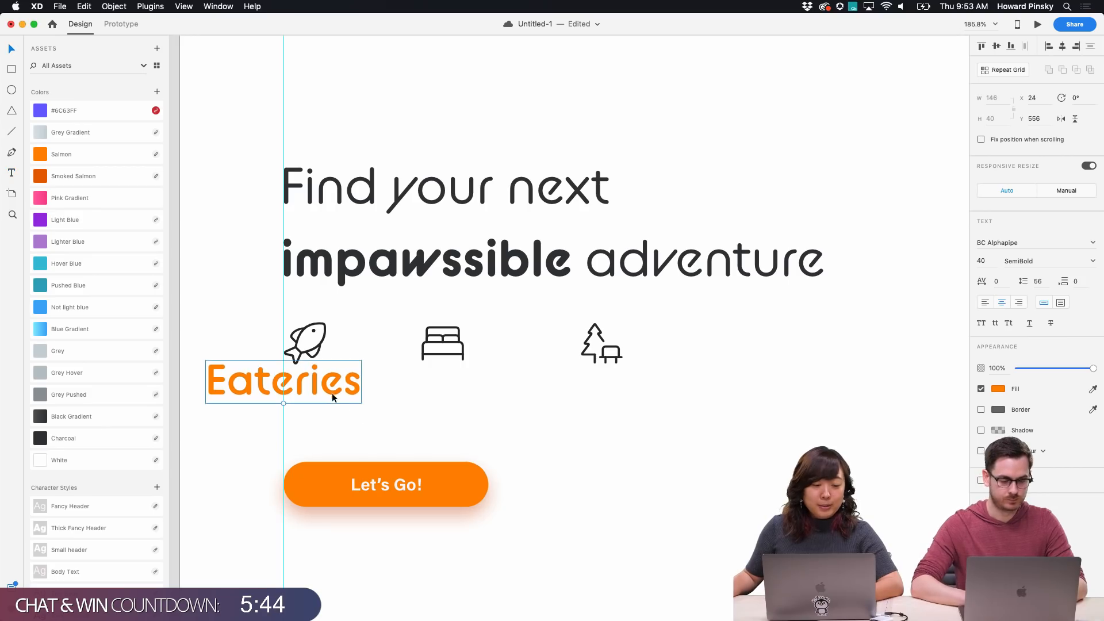
Apply the Card – Description character style to the Eateries label, set its size to 20 and place it at the guide below the fish
left_click_drag(337, 401, 385, 408)
scroll(163, 403, "down", 5)
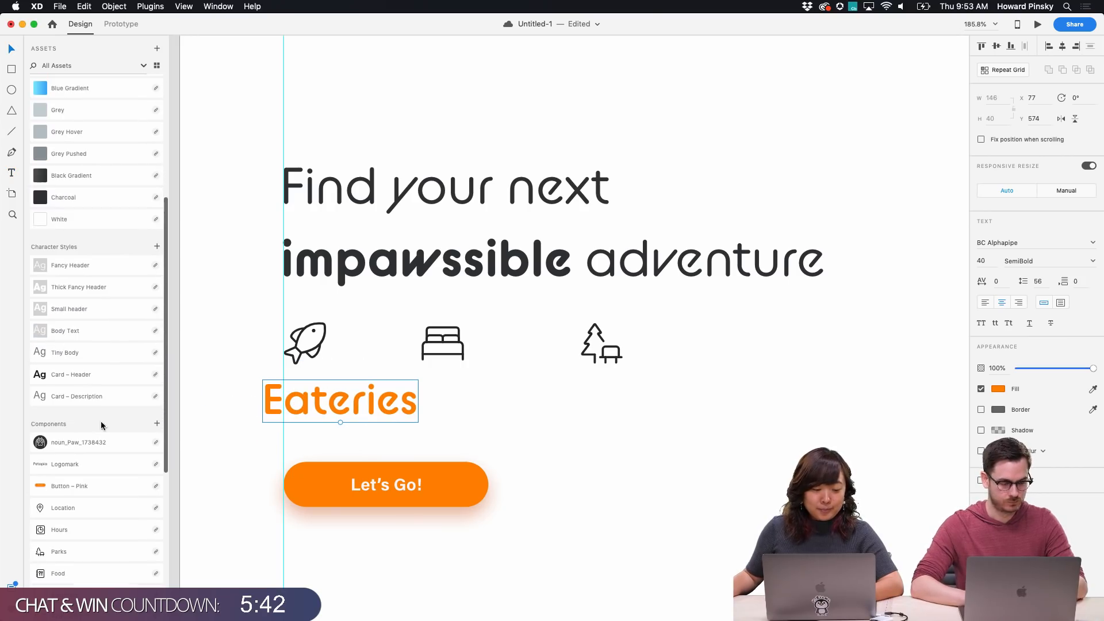
left_click(102, 396)
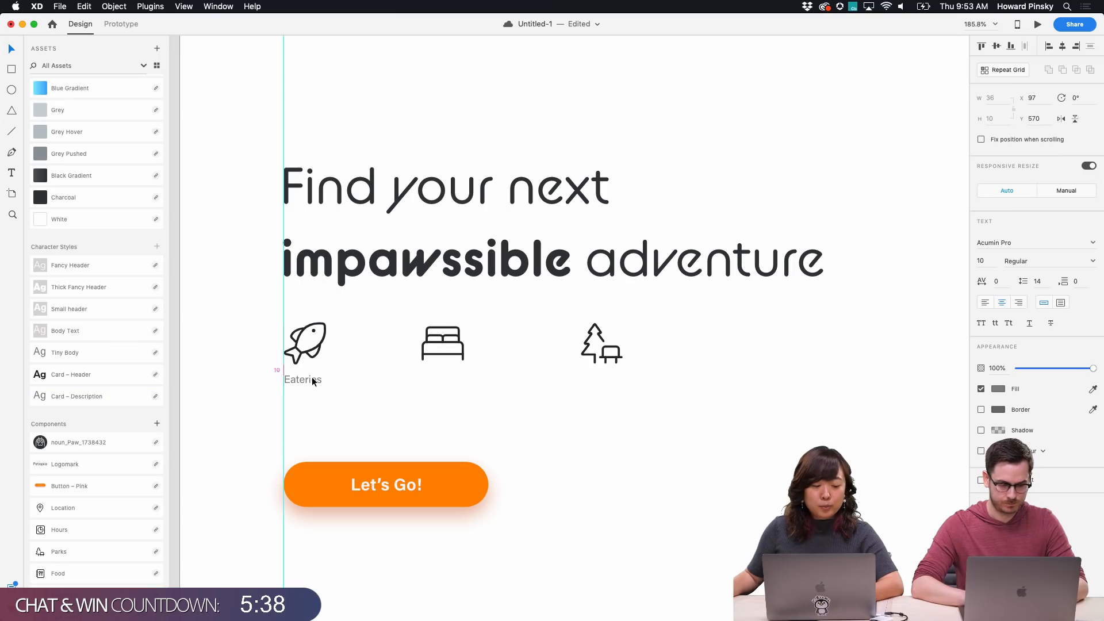
left_click_drag(303, 391, 304, 396)
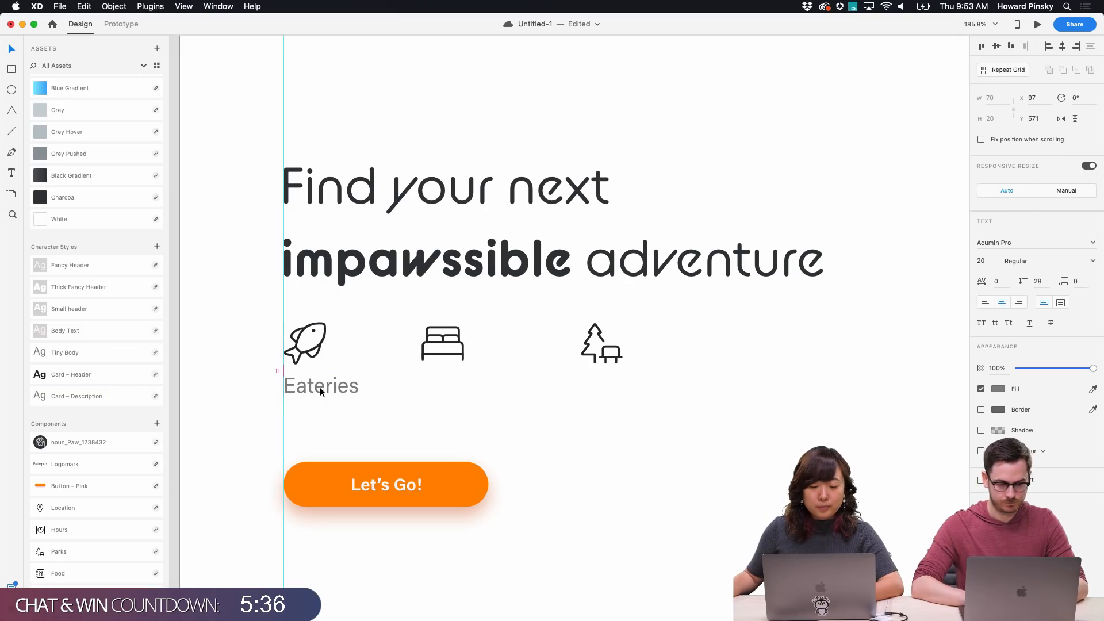
Fill the Eateries label with the dark color sampled from the fish icon and center it under that icon
key("i")
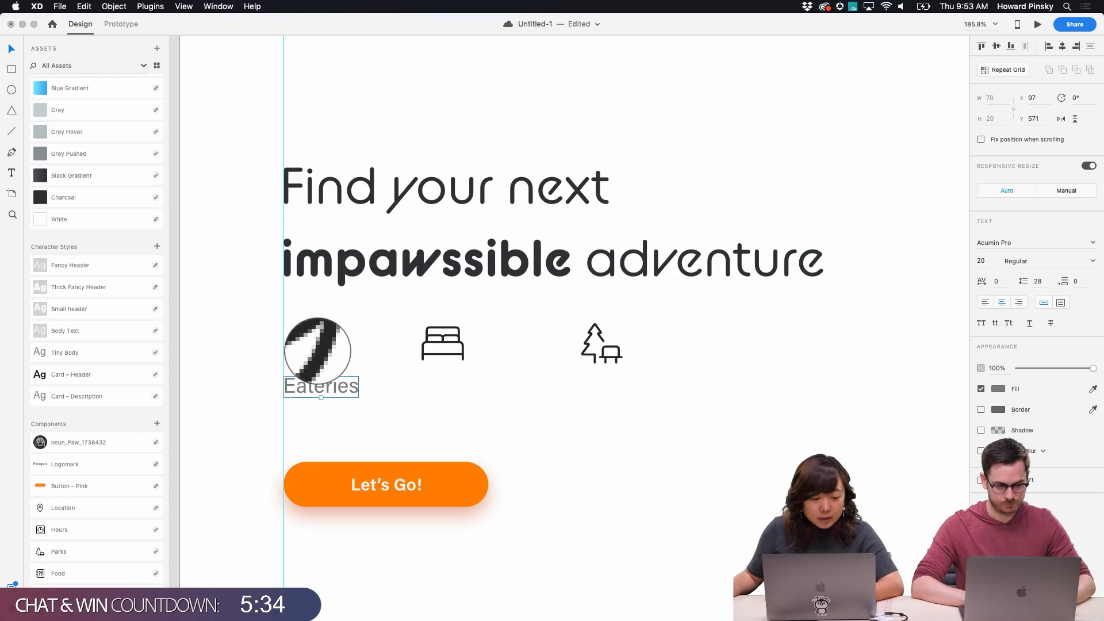
left_click(317, 352)
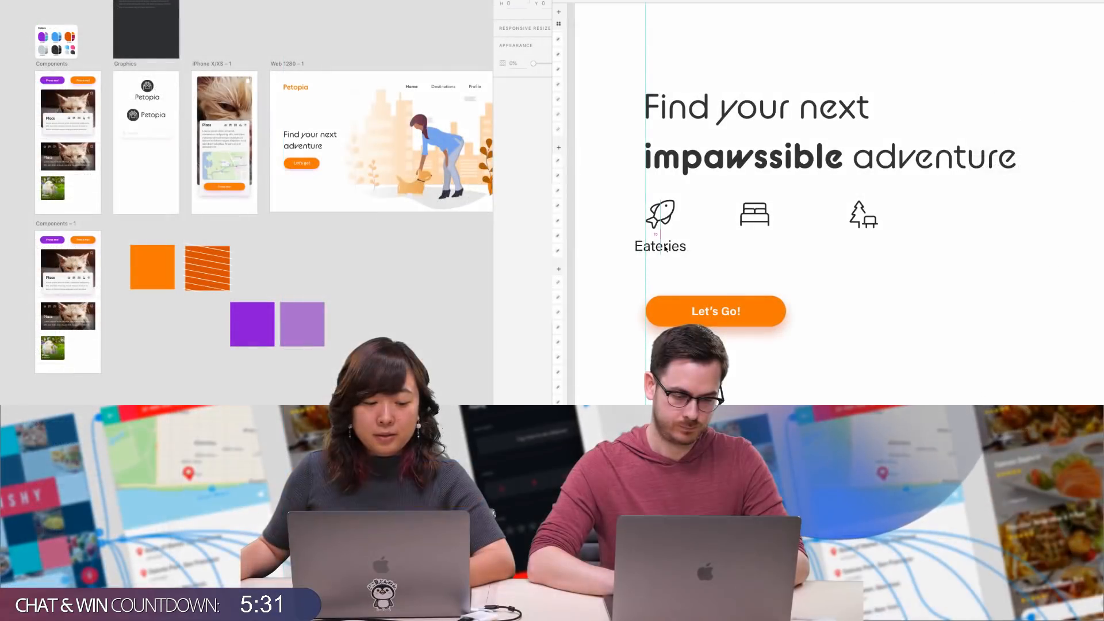
left_click(665, 247)
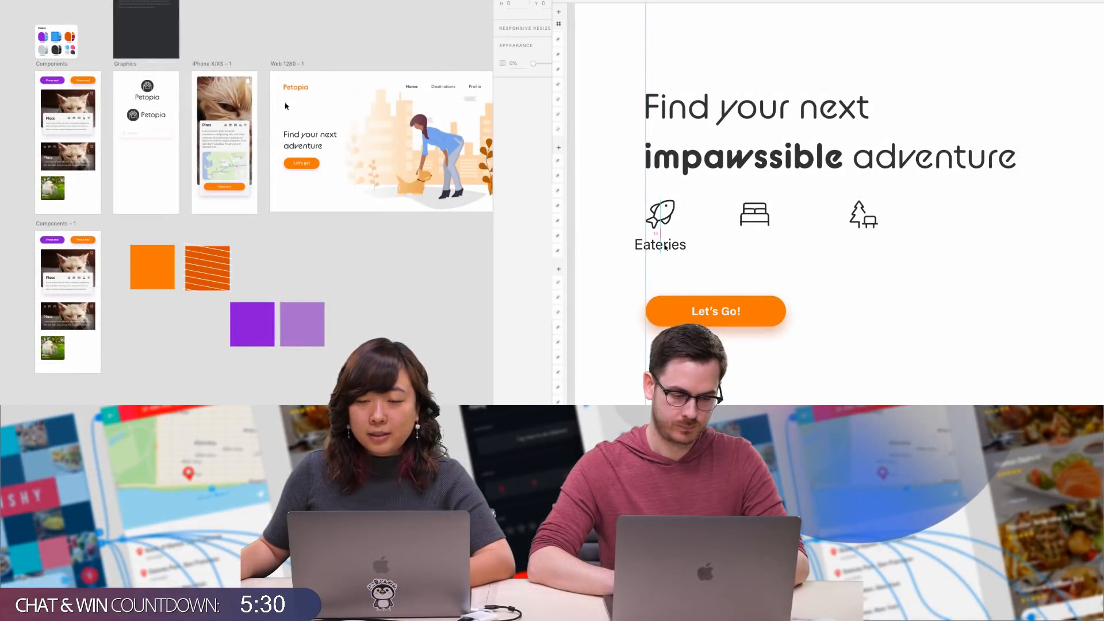
Duplicate the Eateries label beneath the bed icon and change the copy's text to "Lodging"
left_click_drag(664, 247, 758, 246)
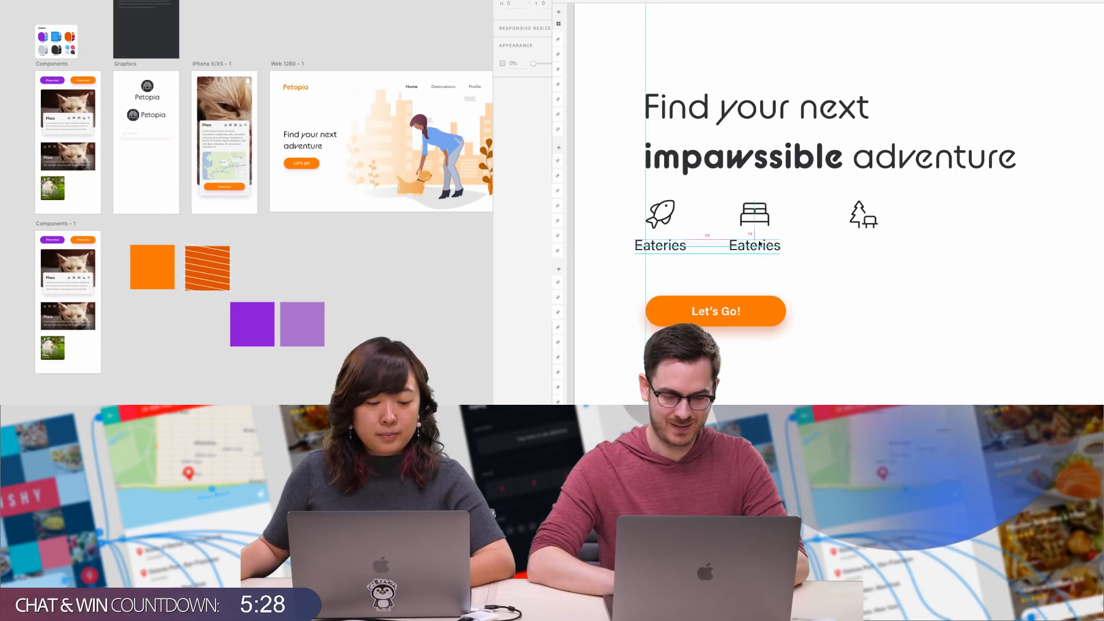
double_click(758, 245)
type("Lodging")
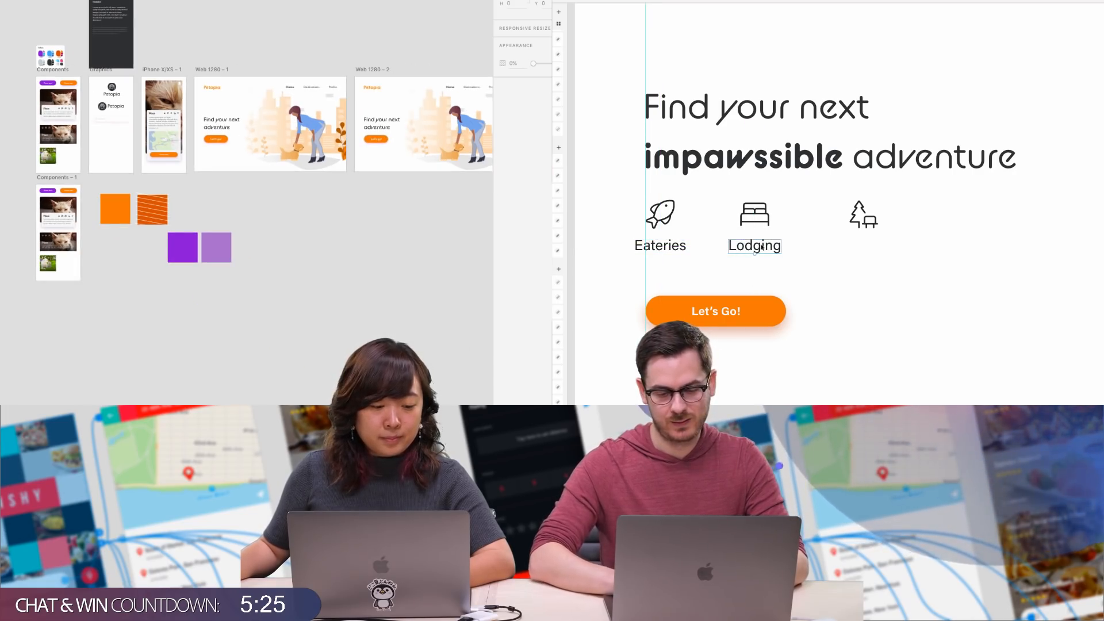
Duplicate the Lodging label beneath the tree and bench icon and change the copy's text to "Parks"
left_click_drag(762, 246, 869, 247)
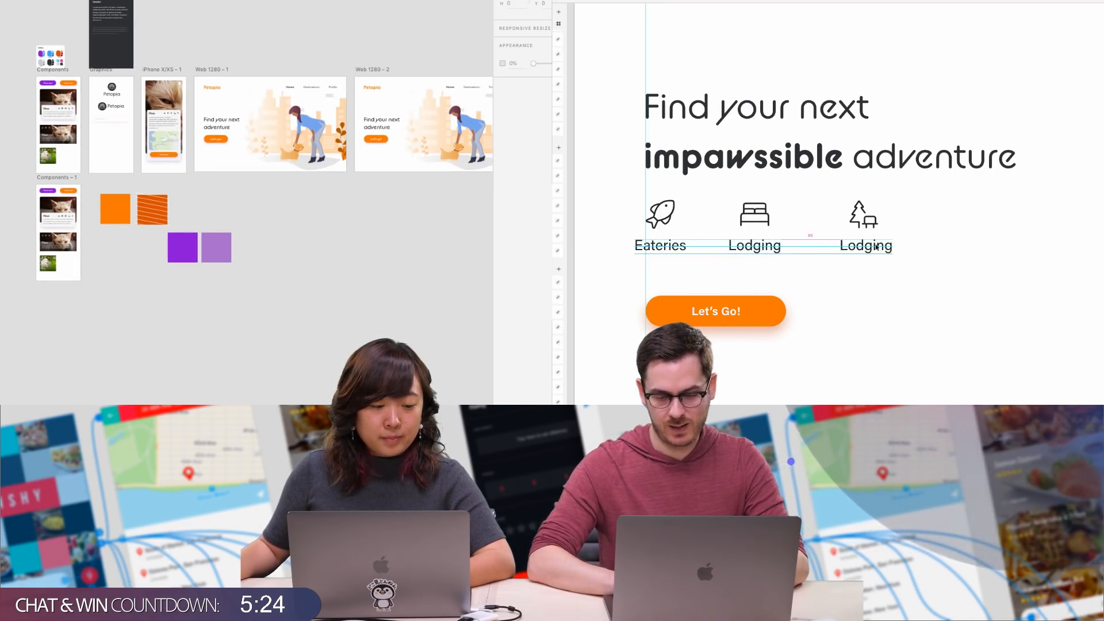
double_click(873, 247)
type("Parks")
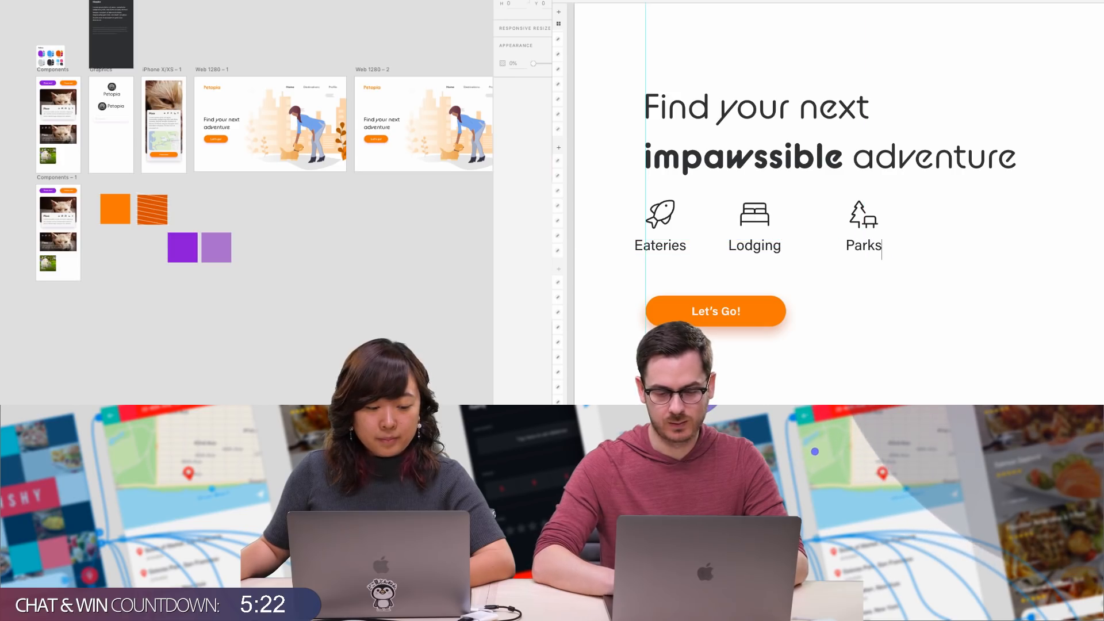
Shift the three icons and their labels together so that the Eateries label starts at the vertical guide
left_click_drag(926, 261, 671, 221)
left_click(672, 222)
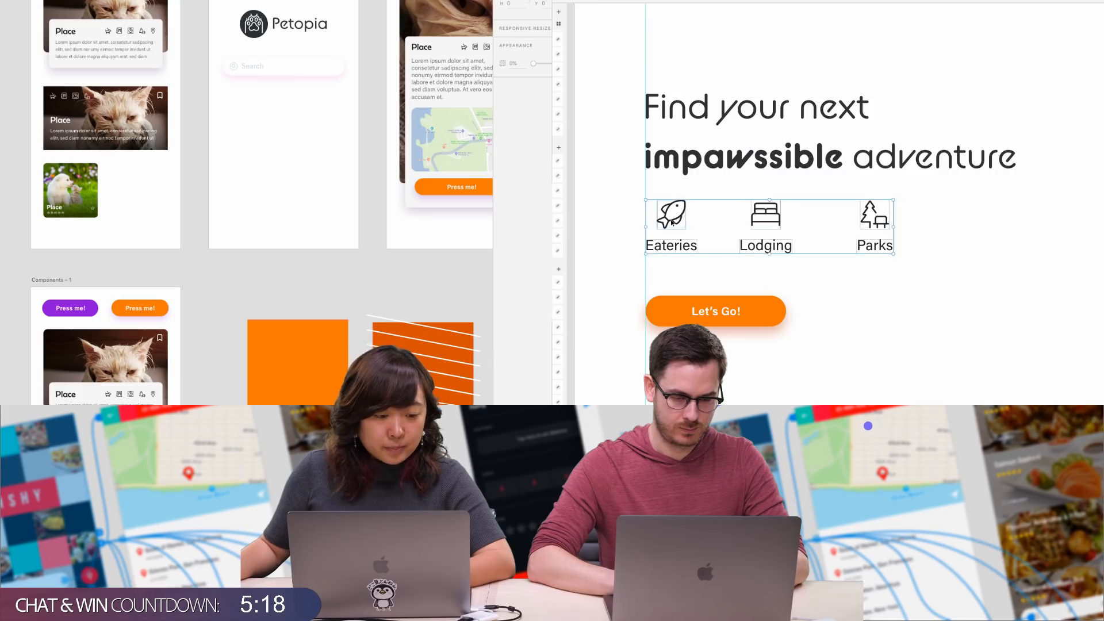
Move the Let's Go! button up closer to the icon labels and enlarge it
scroll(672, 221, "down", 5)
left_click_drag(703, 261, 704, 255)
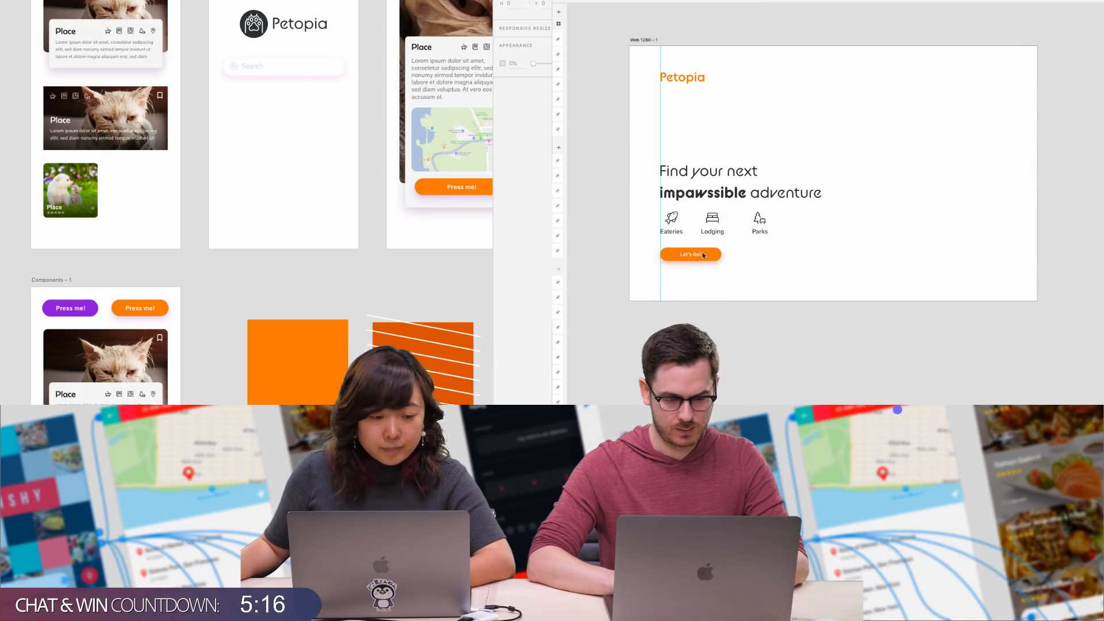
scroll(168, 129, "down", 5)
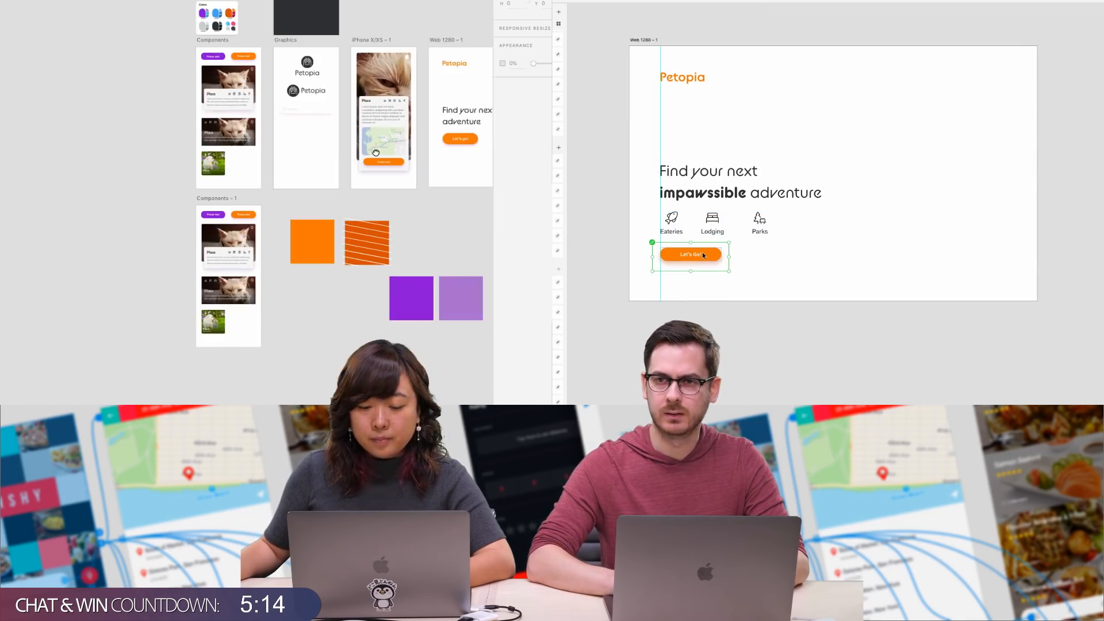
scroll(704, 255, "up", 3)
left_click_drag(742, 287, 774, 295)
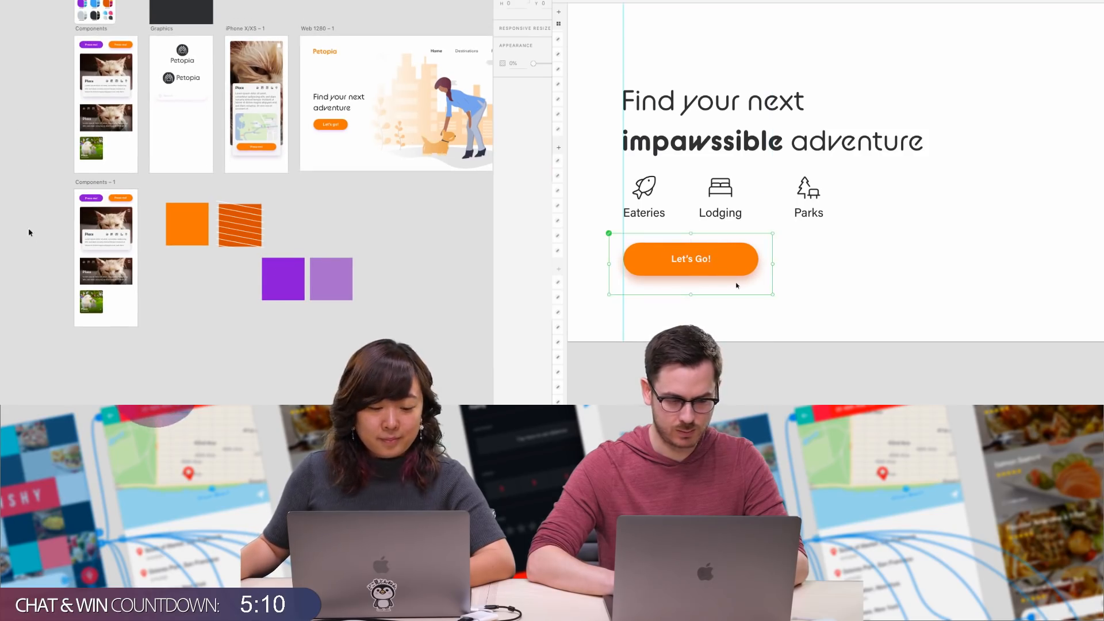
Enlarge the Let's Go! text and center it vertically inside the button
double_click(701, 260)
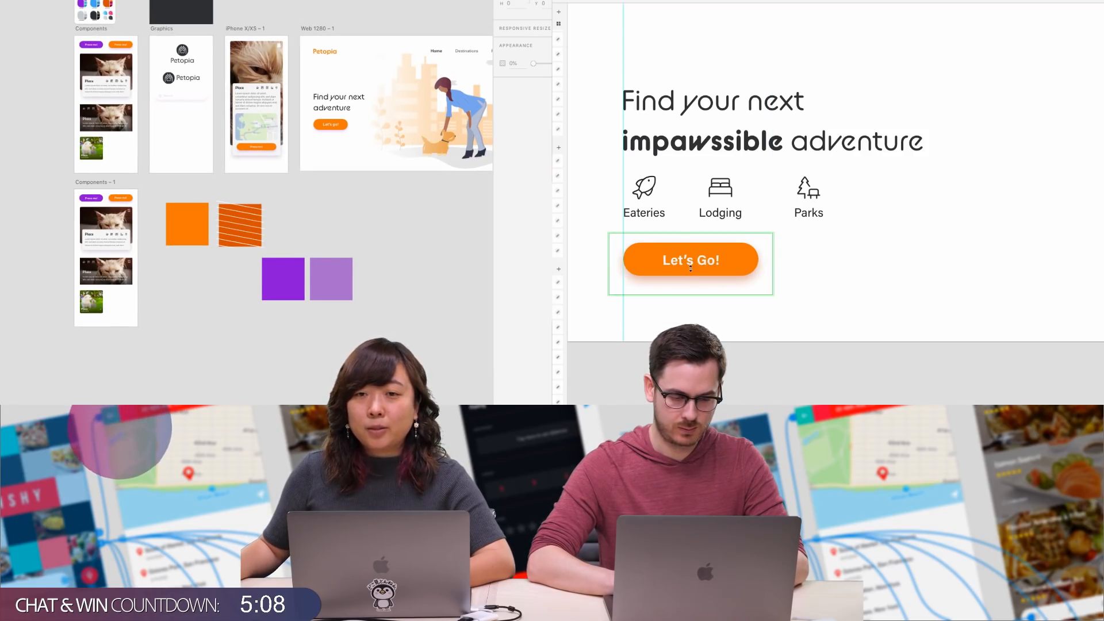
key("super+a")
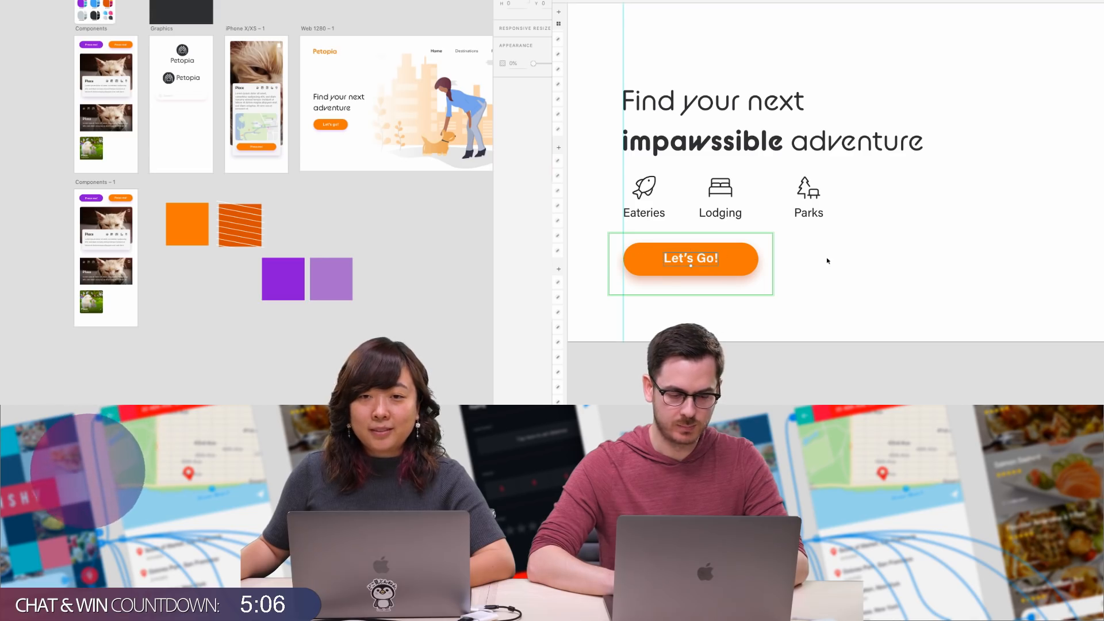
scroll(155, 226, "up", 5)
key("Escape")
Move the headline, labeled icons and button together higher on the artboard
scroll(636, 84, "down", 3)
scroll(637, 84, "down", 3)
scroll(637, 85, "up", 2)
scroll(230, 144, "left", 5)
left_click_drag(673, 118, 674, 138)
left_click(770, 105)
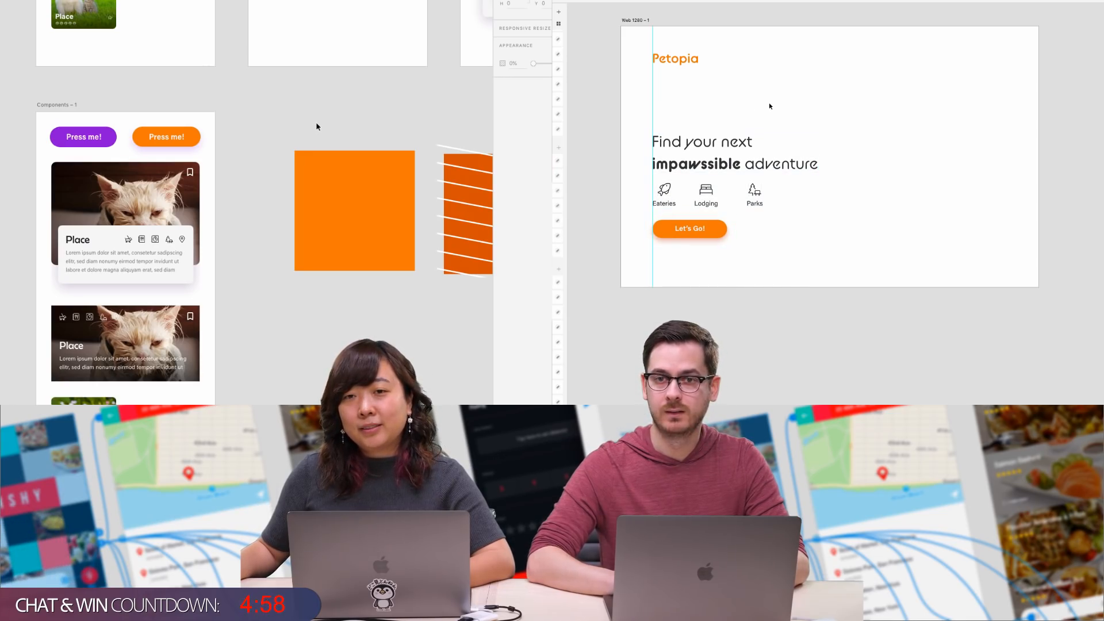
Shift the labeled icon row to the right under the headline and center the Let's Go! button beneath it
left_click(731, 196)
left_click_drag(668, 191, 692, 191)
scroll(230, 164, "down", 3)
left_click_drag(710, 228, 743, 229)
scroll(258, 170, "down", 5)
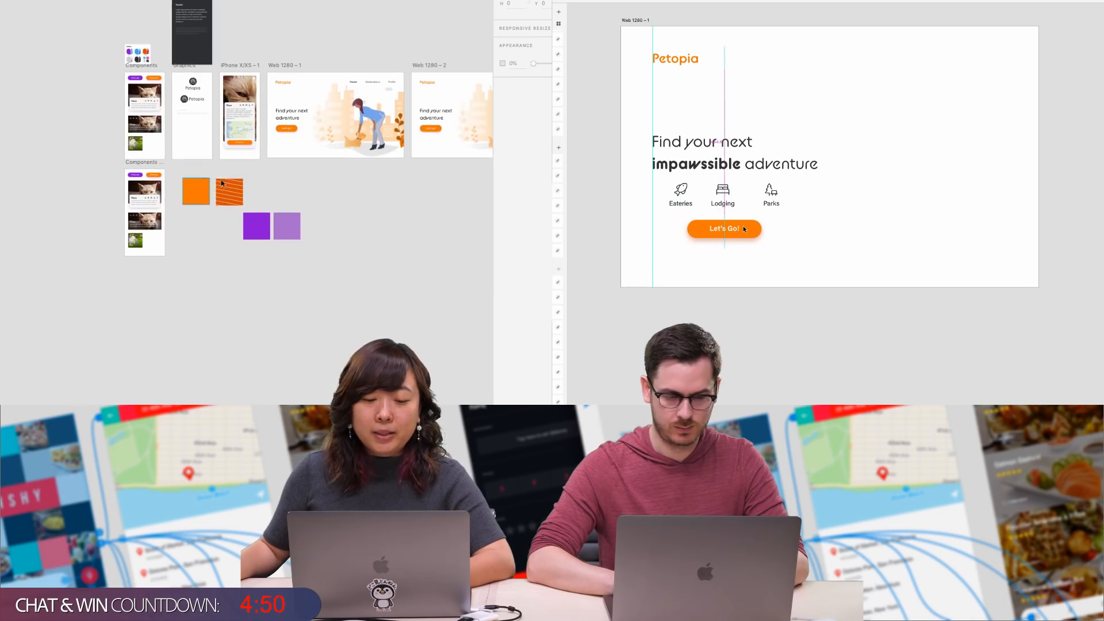
Undo the last shifts of the labeled icon row and the Let's Go! button
key("super+z")
key("super+z")
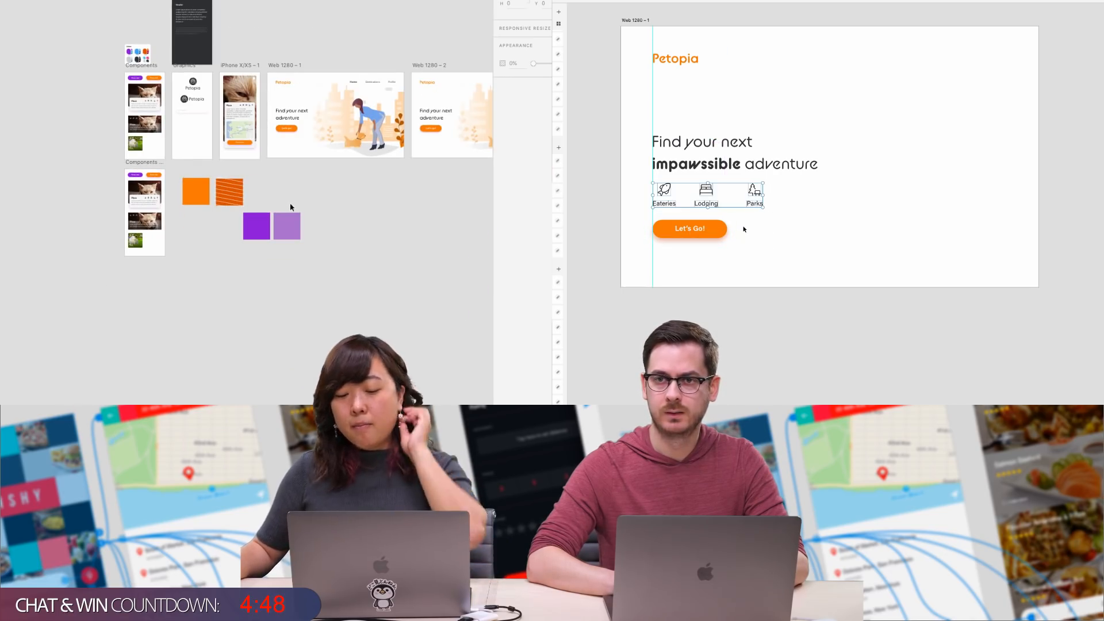
Duplicate the Web 1280 – 1 artboard and place the copy below the Components – 1 artboard
scroll(114, 212, "up", 1)
scroll(114, 212, "up", 3)
scroll(806, 217, "up", 1)
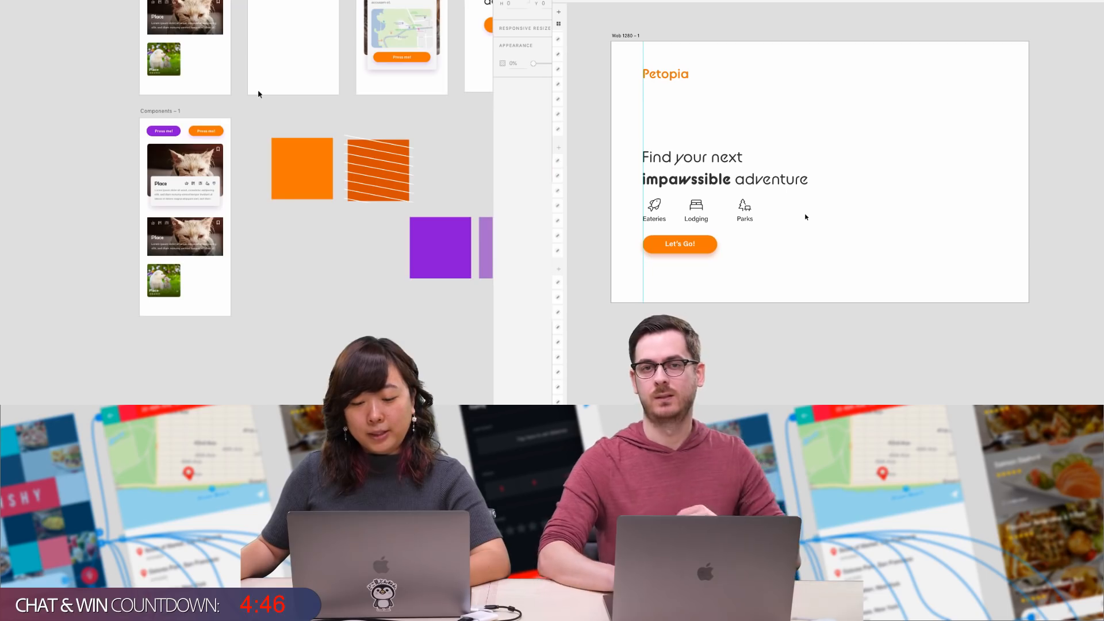
scroll(271, 21, "right", 5)
scroll(271, 21, "down", 3)
left_click(287, 233)
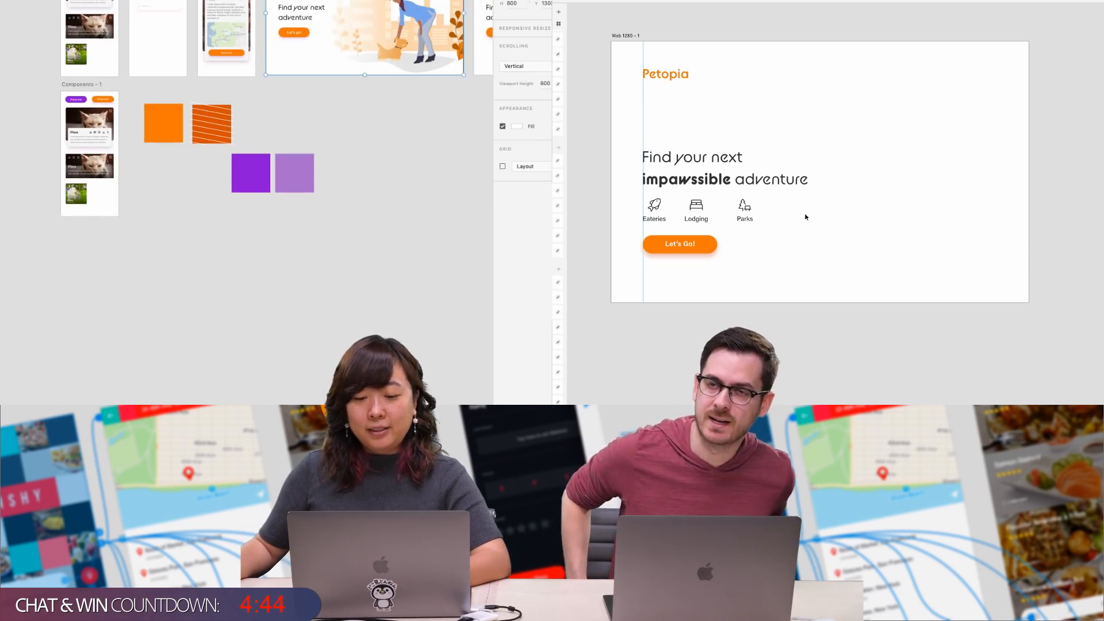
left_click_drag(286, 233, 82, 233)
scroll(89, 274, "up", 3)
scroll(89, 274, "down", 5)
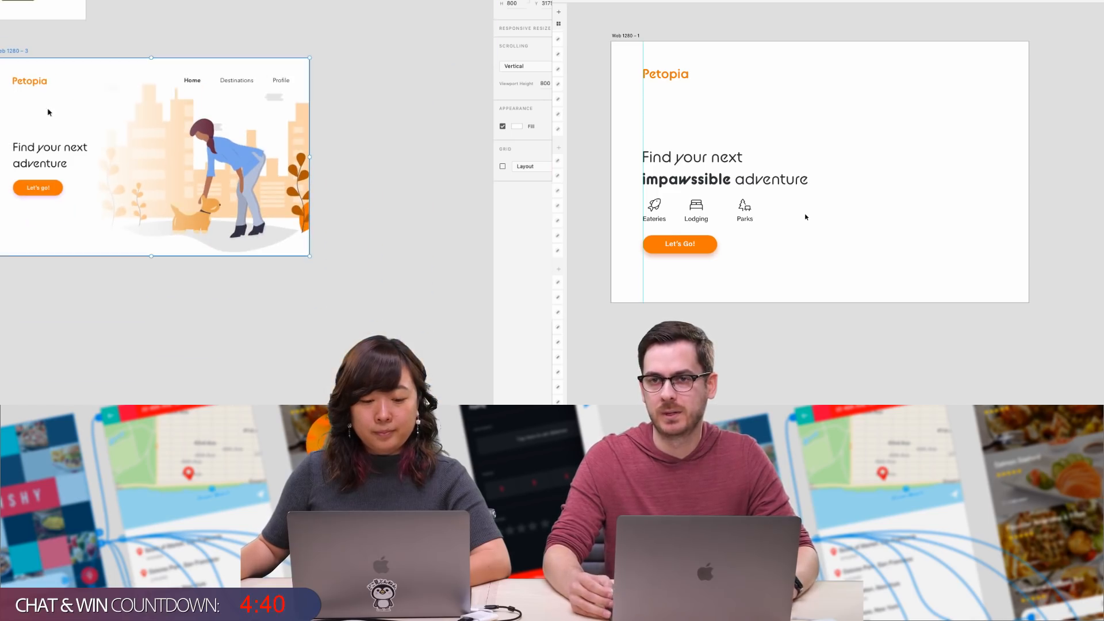
Select all the content on the Web 1280 – 3 artboard and delete it
left_click_drag(1, 65, 402, 247)
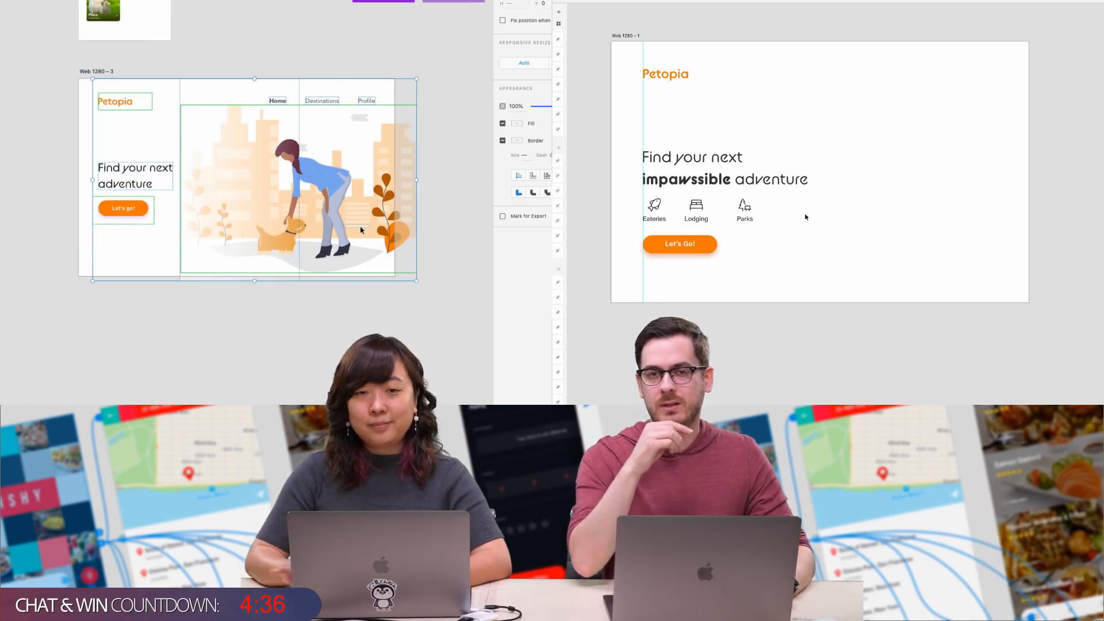
key("Escape")
scroll(320, 94, "down", 5)
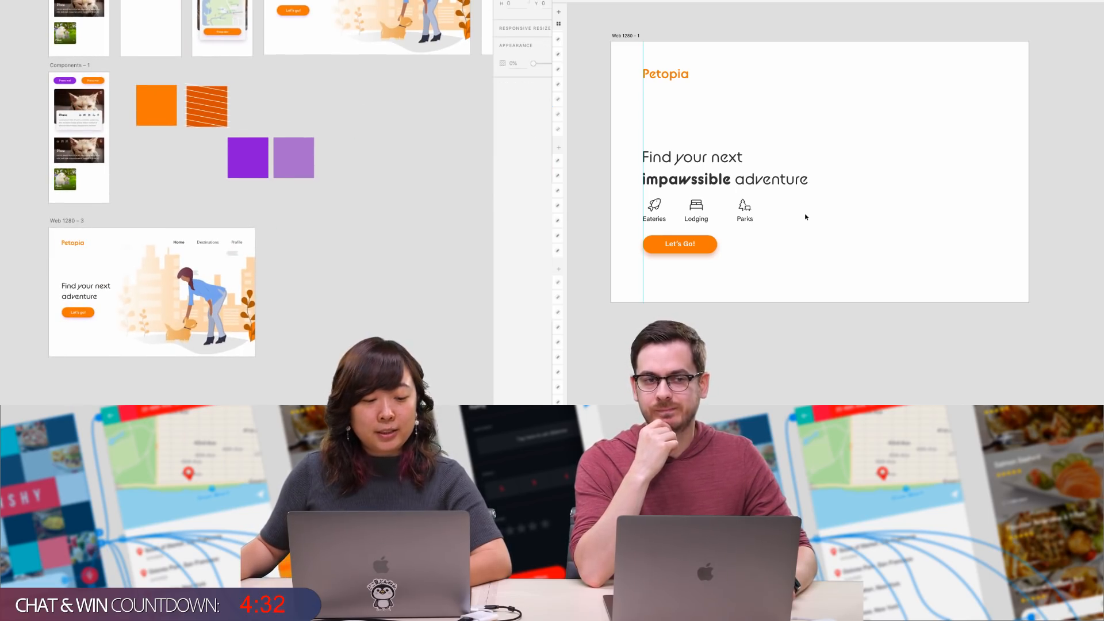
scroll(352, 69, "up", 5)
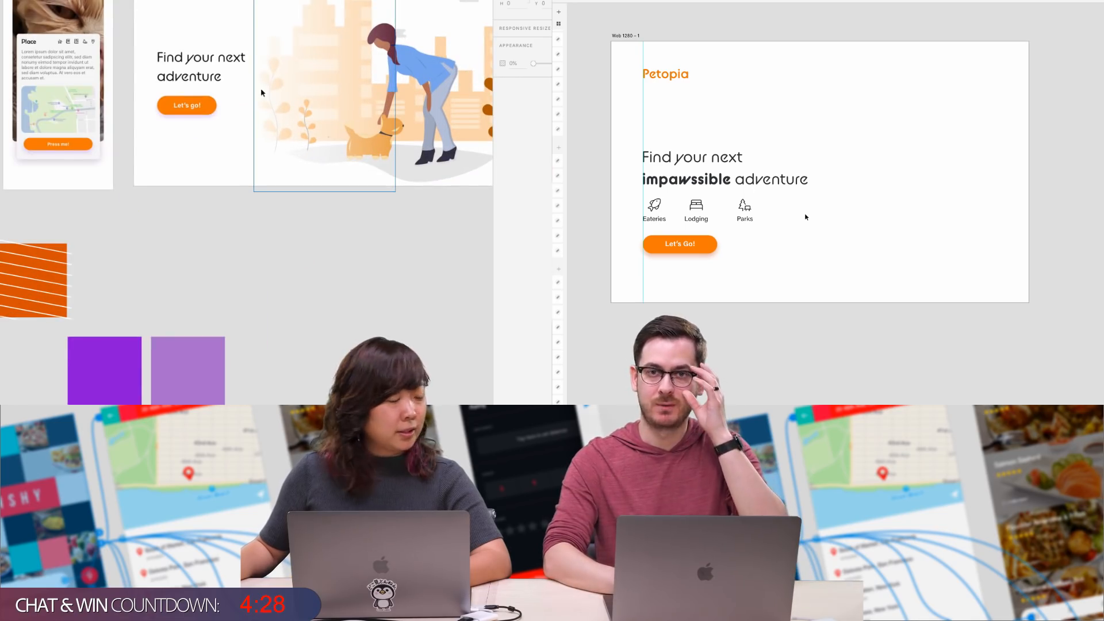
scroll(382, 133, "down", 5)
scroll(402, 167, "down", 3)
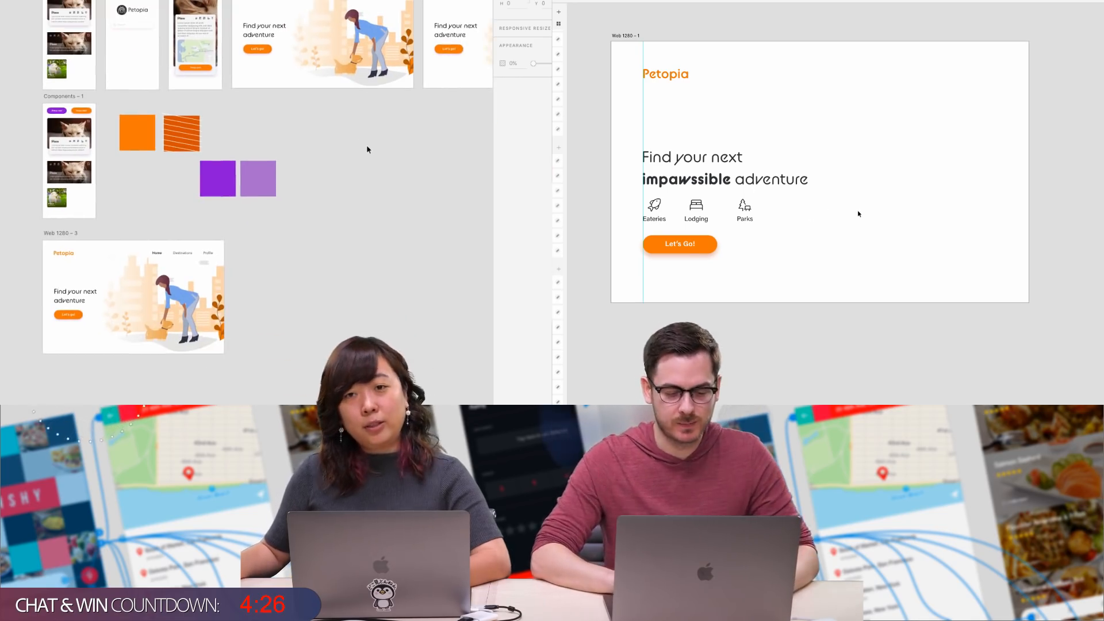
scroll(335, 125, "left", 2)
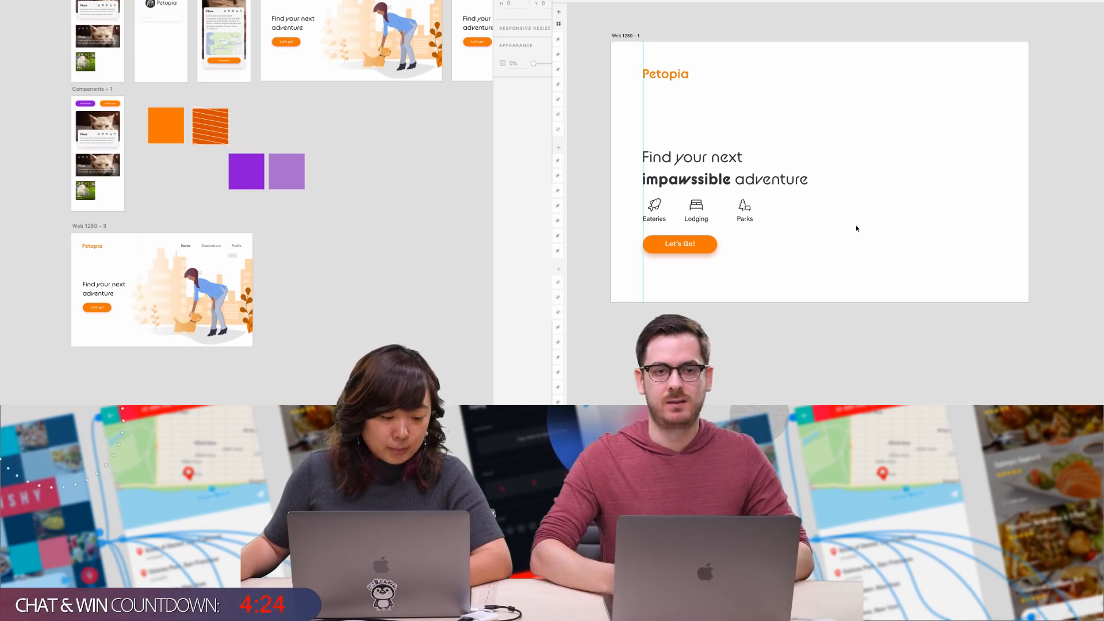
scroll(255, 215, "down", 3)
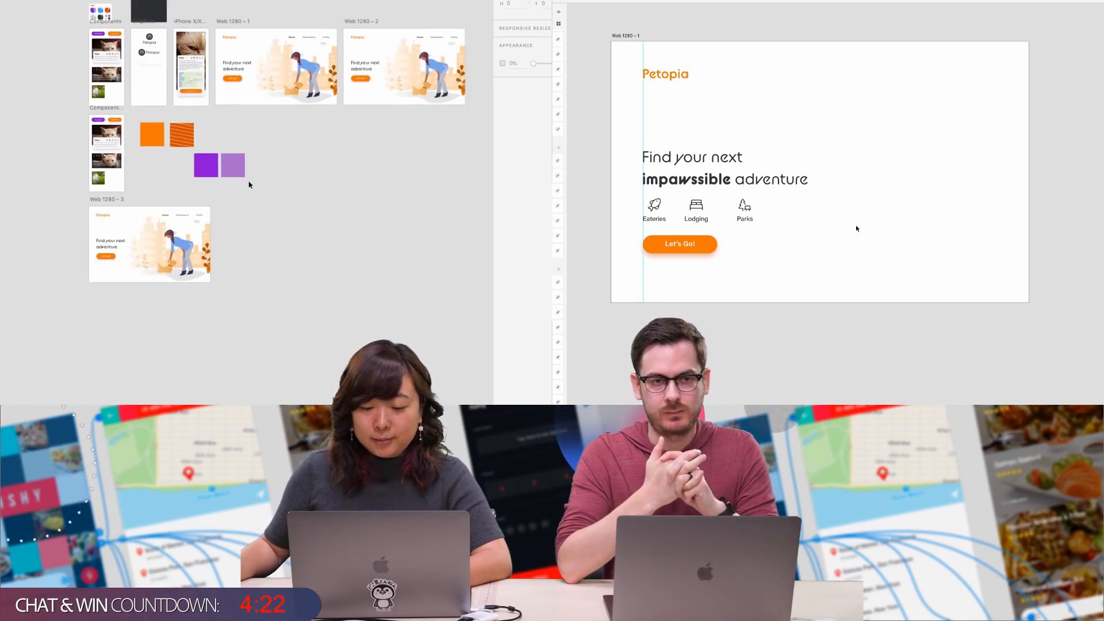
left_click_drag(269, 184, 256, 214)
left_click_drag(208, 245, 106, 309)
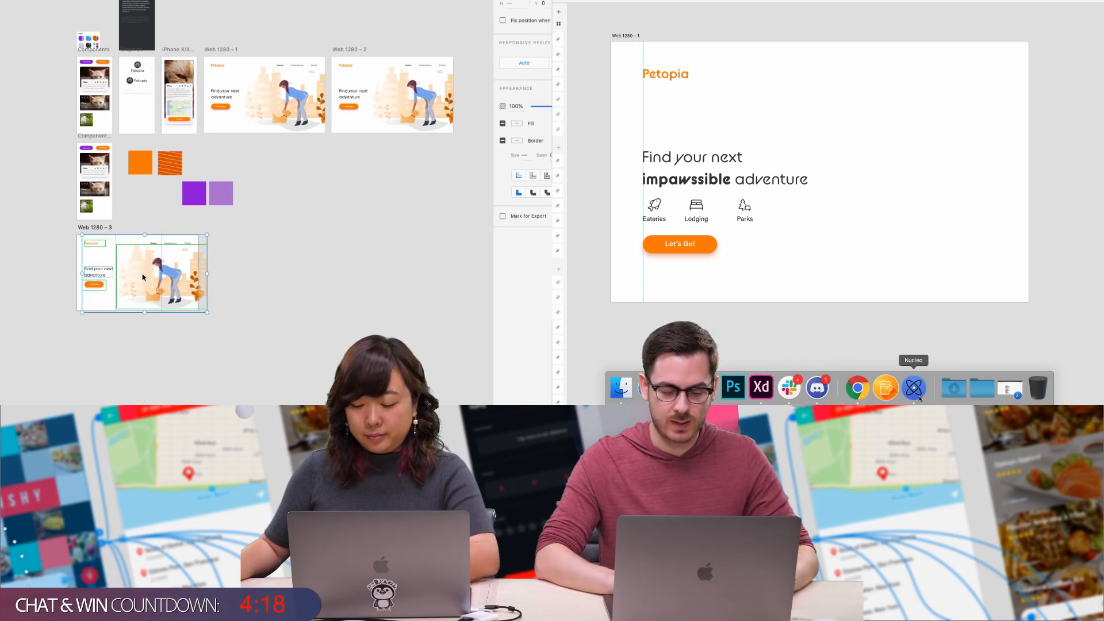
key("Delete")
Switch to Nucleo and compare the park icons in the Nucleo, Symbolicons and Outlined sets
left_click(914, 388)
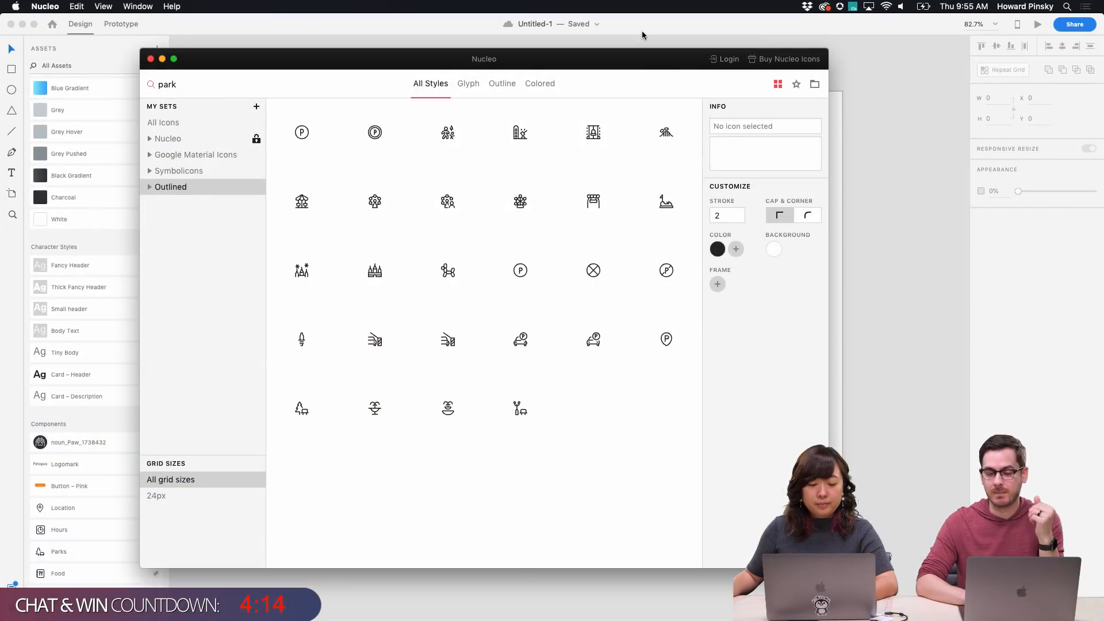
left_click_drag(636, 60, 706, 68)
left_click(257, 147)
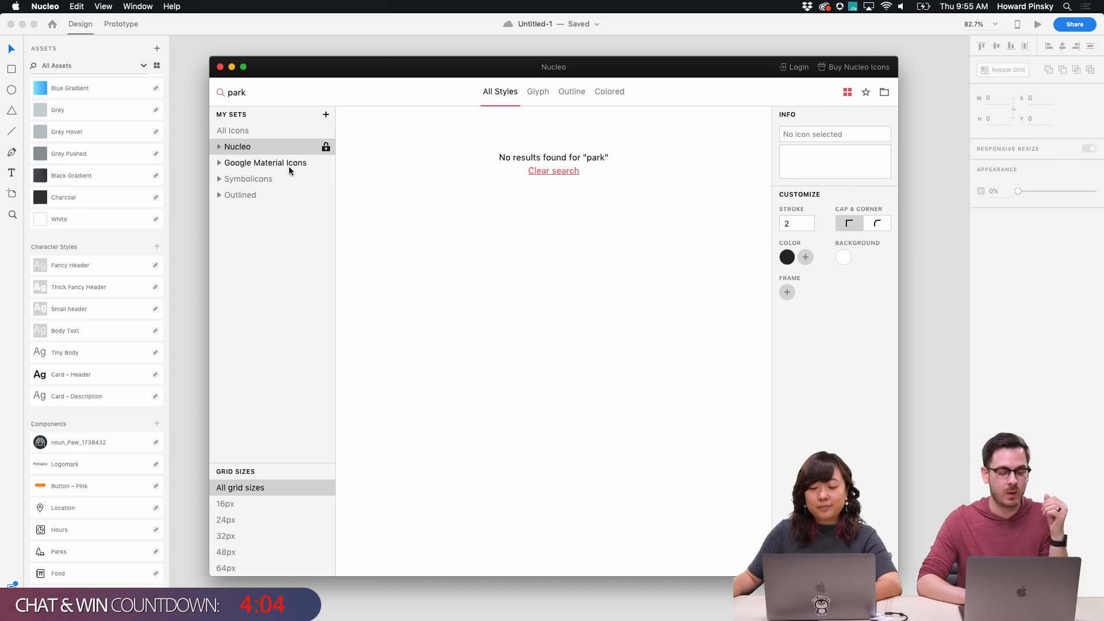
left_click(279, 178)
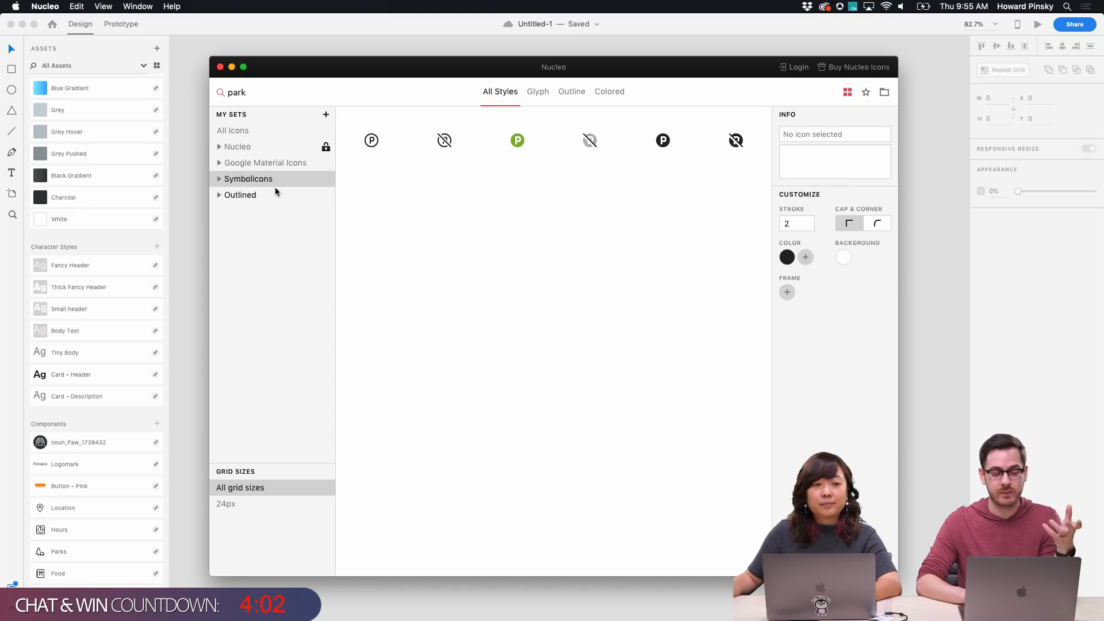
left_click(283, 199)
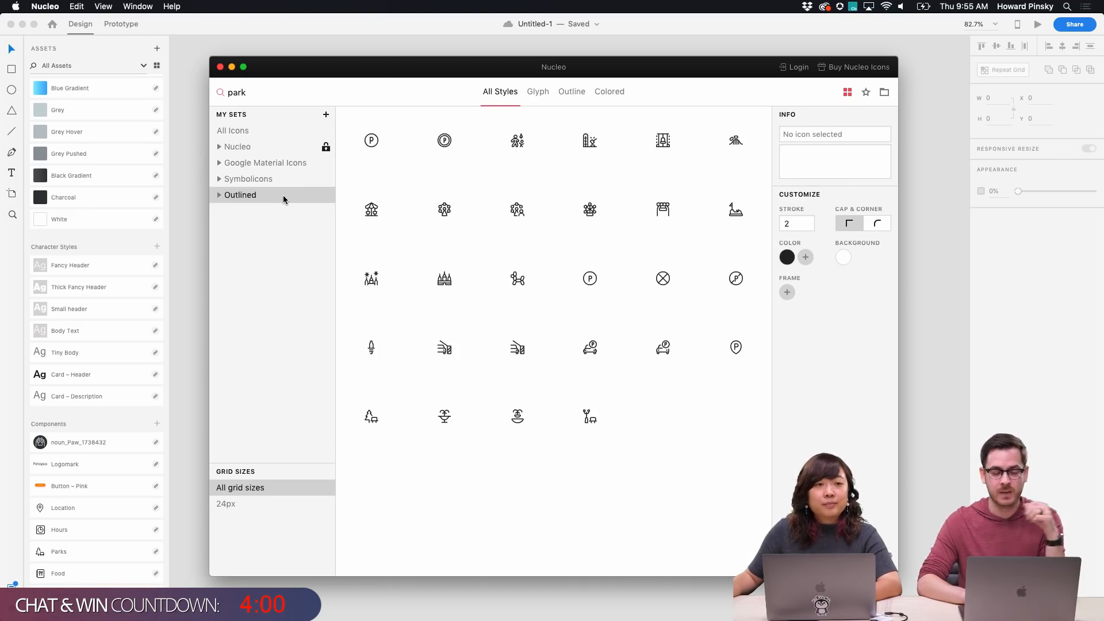
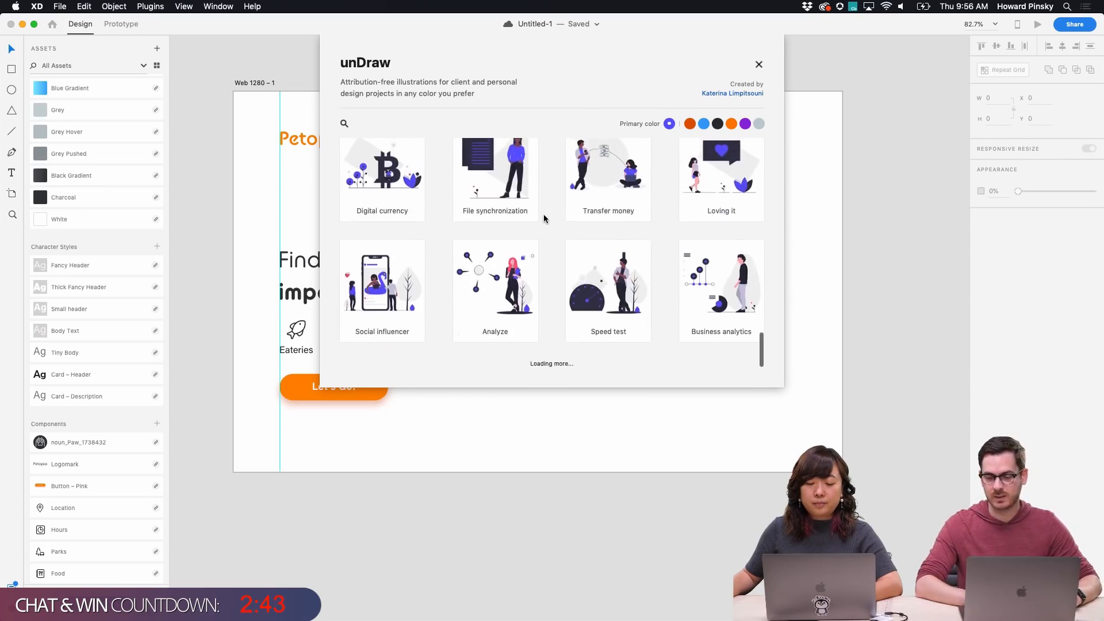
Browse the unDraw illustrations, search them for "pet" and set the primary color to orange
scroll(544, 217, "down", 10)
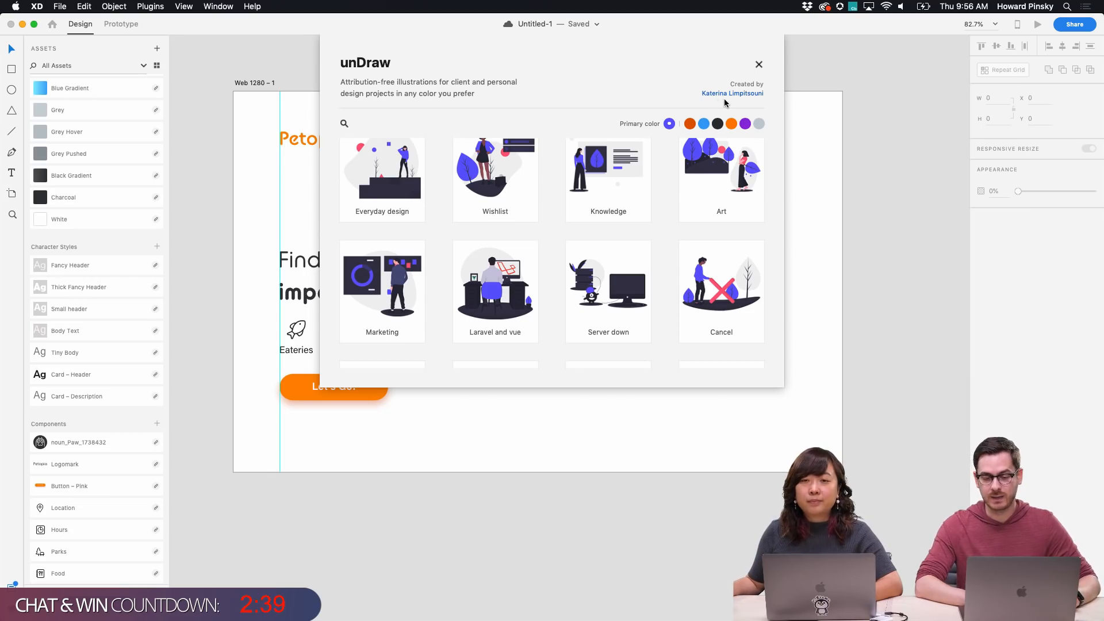
scroll(457, 208, "down", 15)
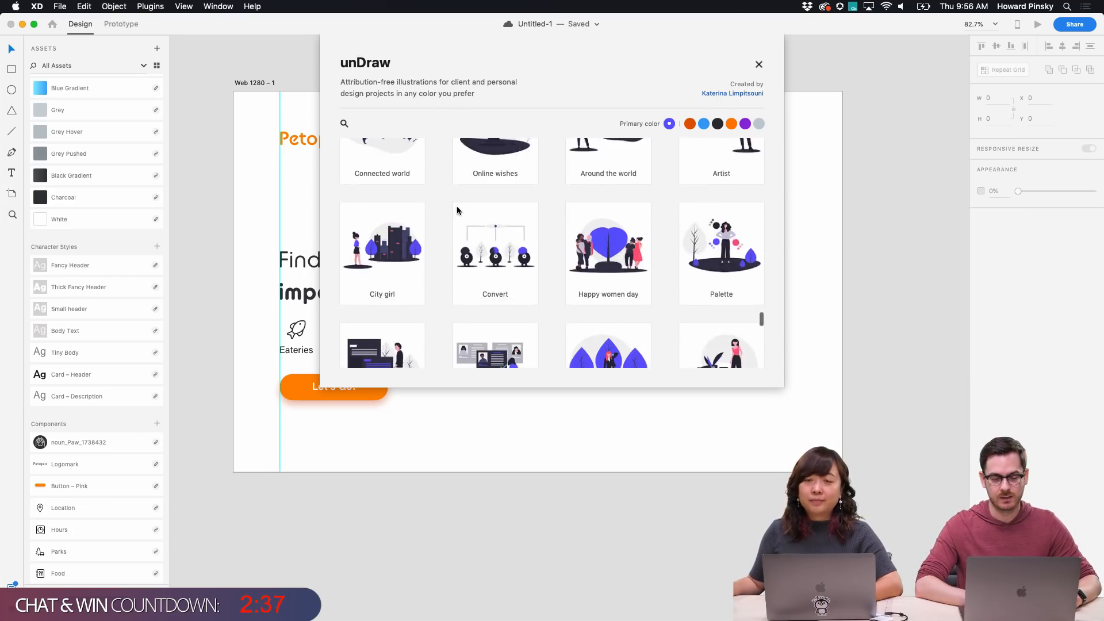
scroll(458, 210, "down", 15)
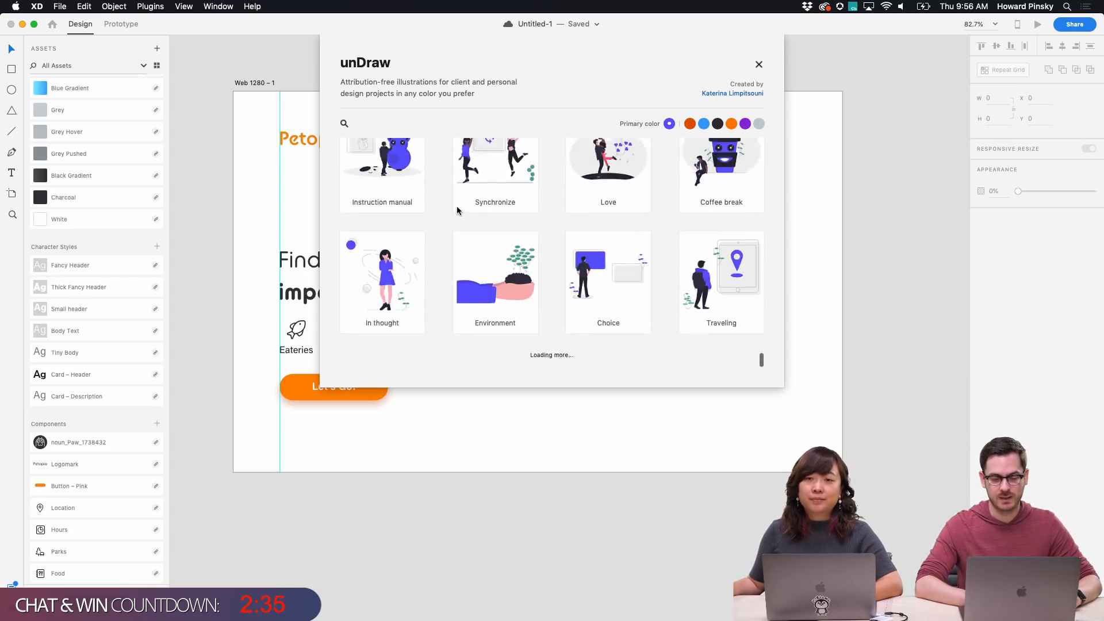
scroll(456, 209, "up", 20)
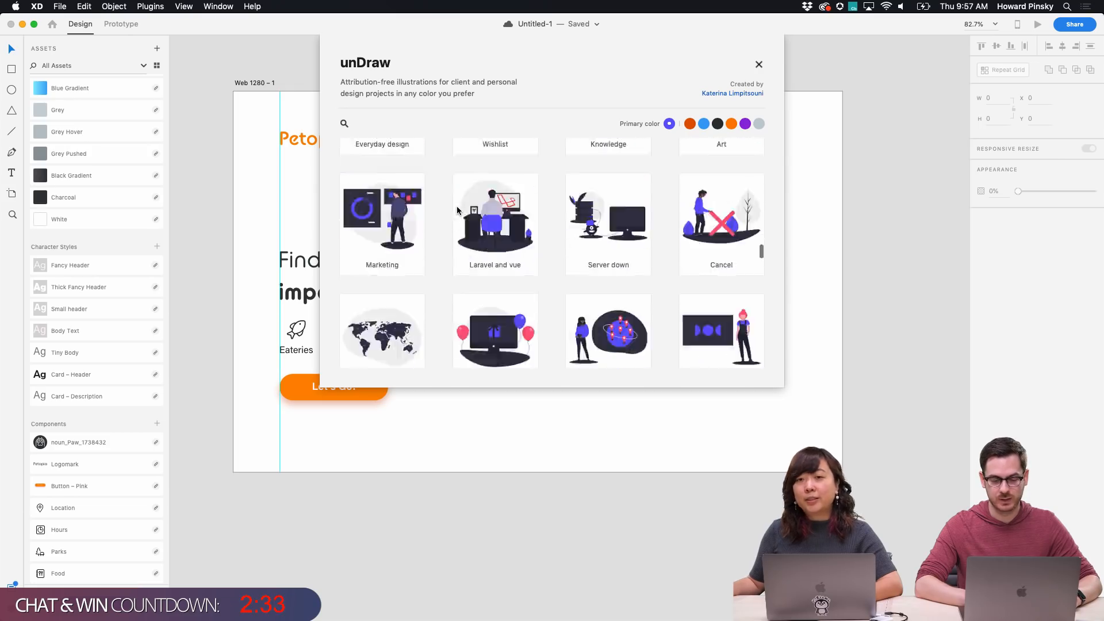
left_click(344, 124)
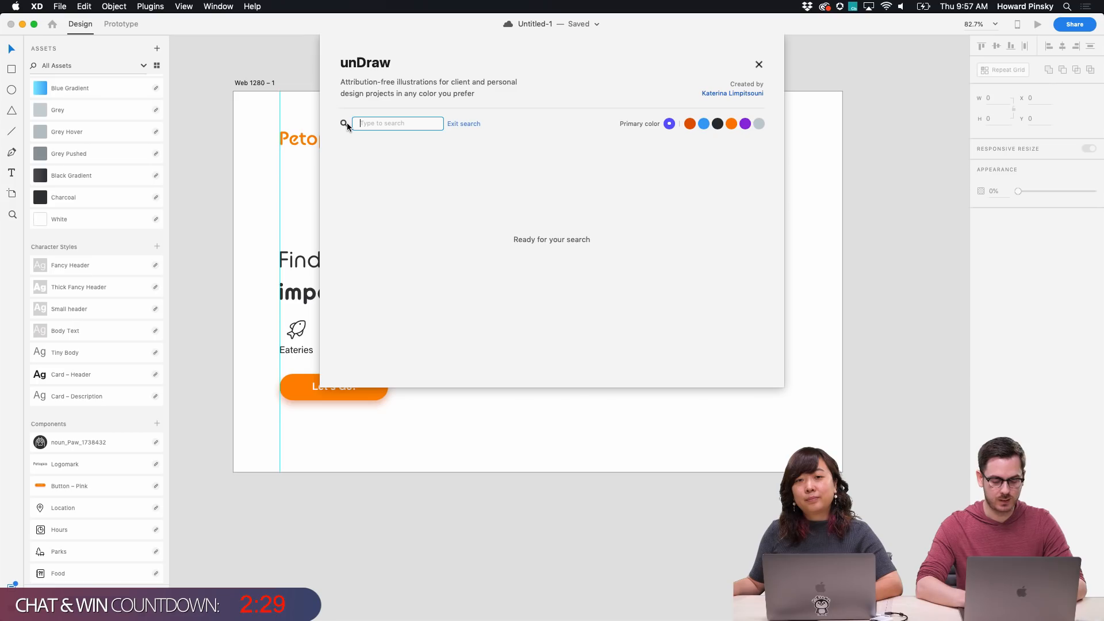
type("pet")
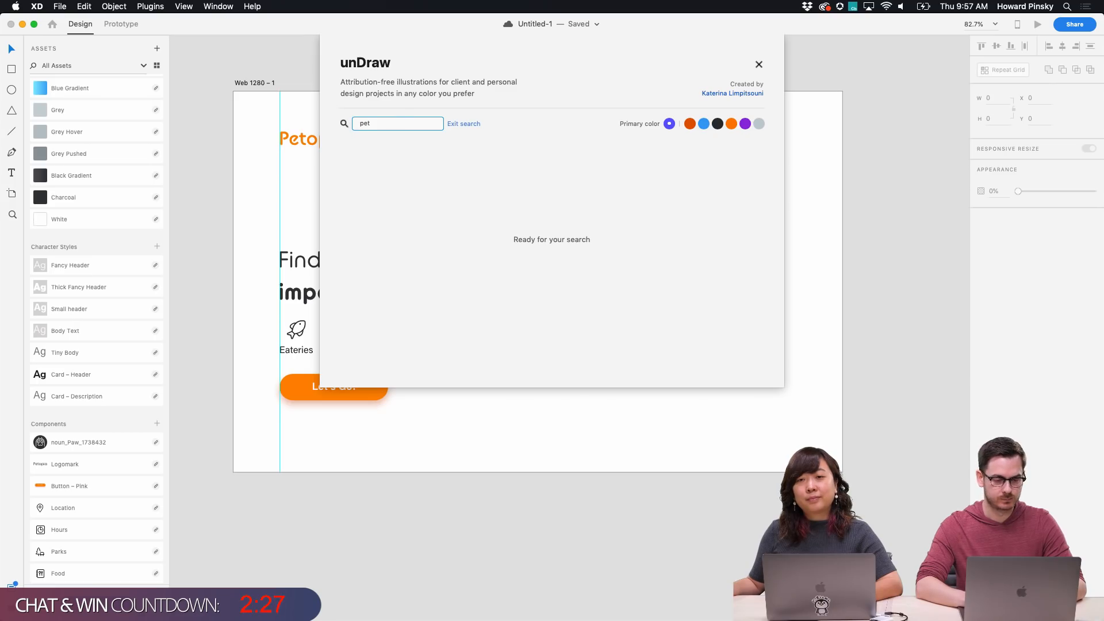
double_click(365, 126)
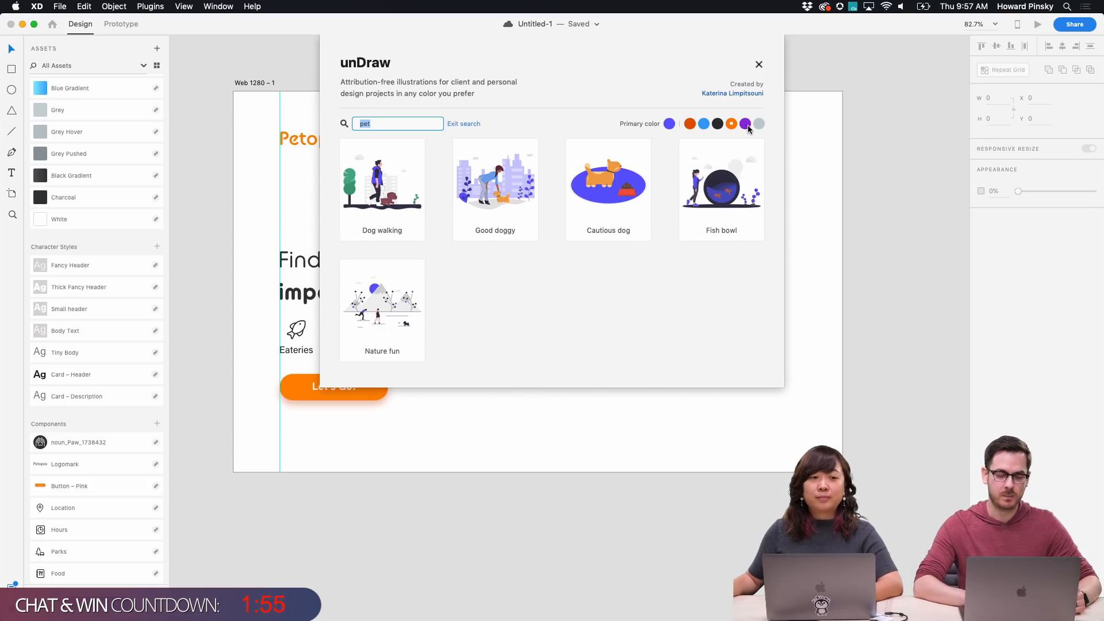
Load the Good doggy illustration from unDraw and paste it onto the Web 1280 – 1 artboard
left_click(485, 180)
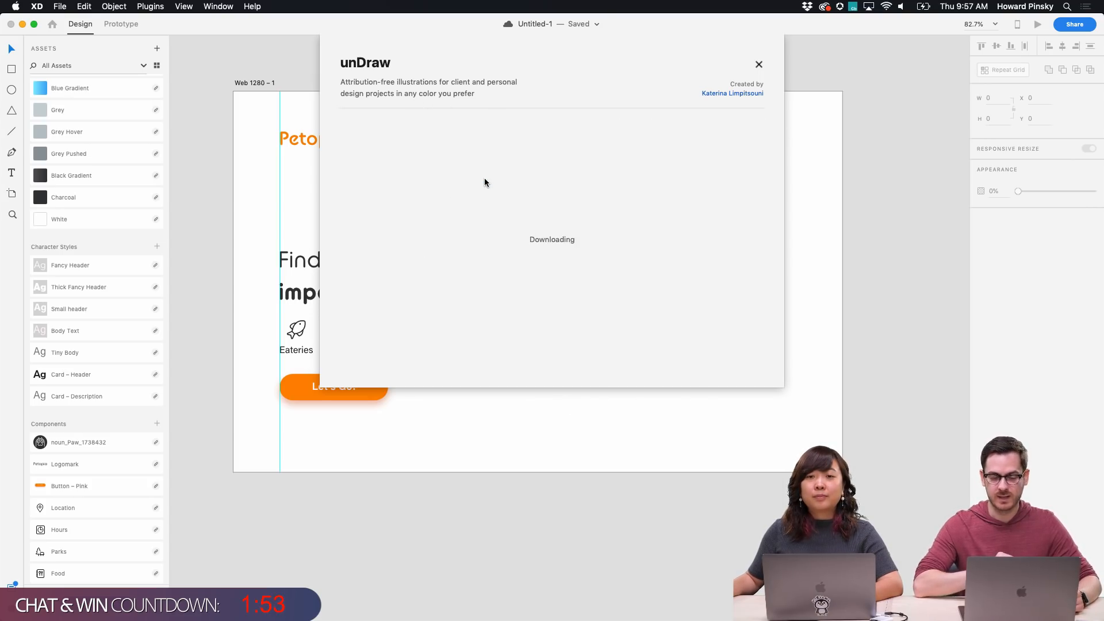
left_click(542, 283)
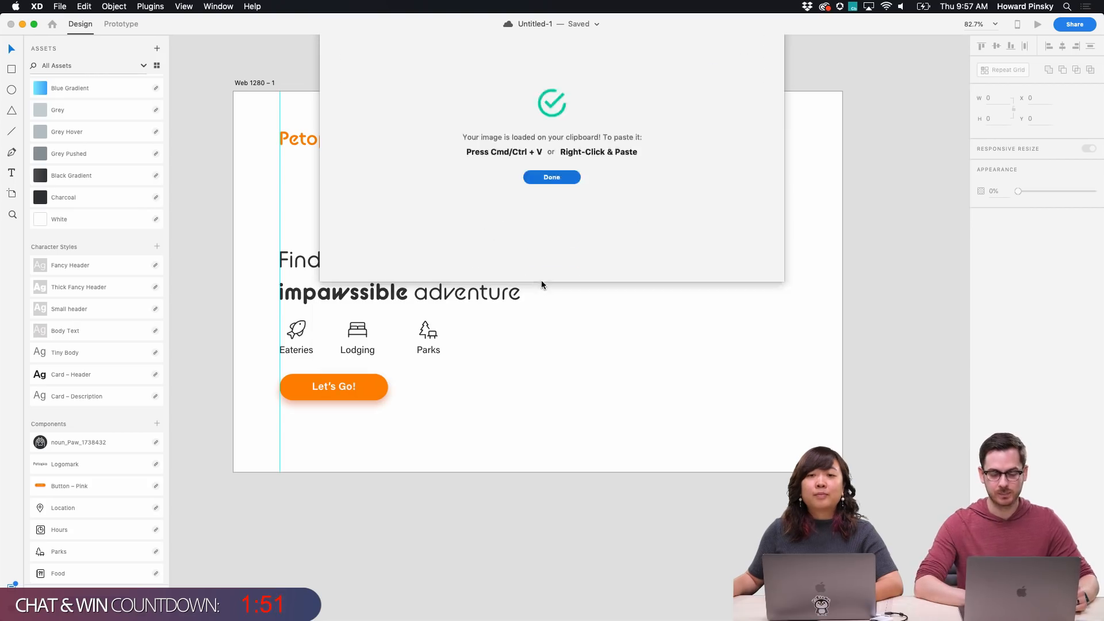
key("super+v")
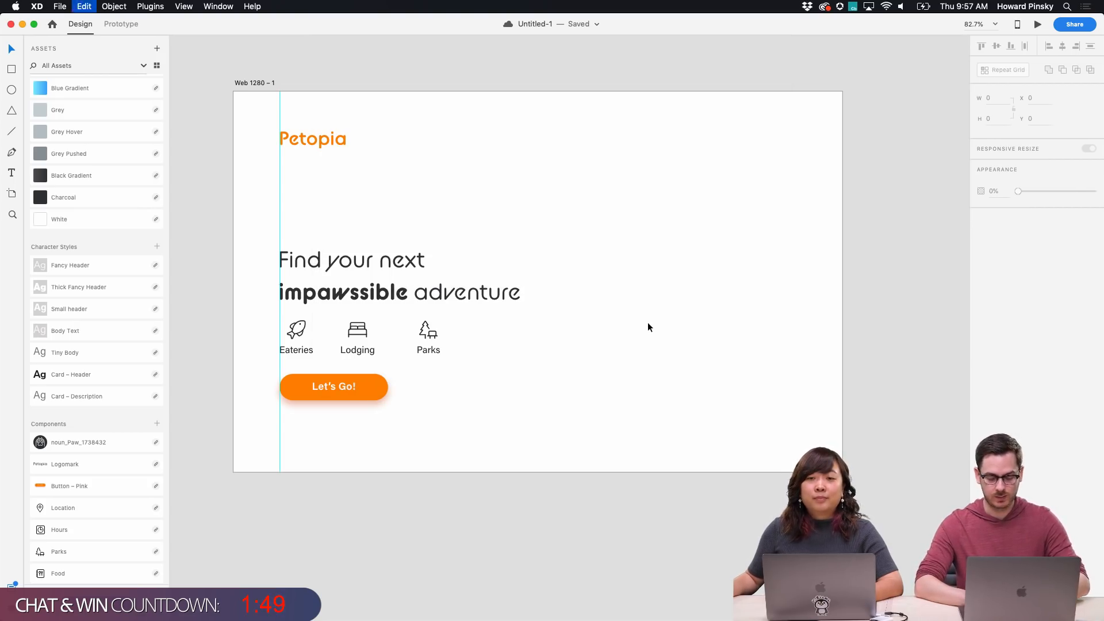
Flip the illustration horizontally and move it toward the artboard's right edge, to about X 511, Y 85
left_click_drag(648, 328, 663, 292)
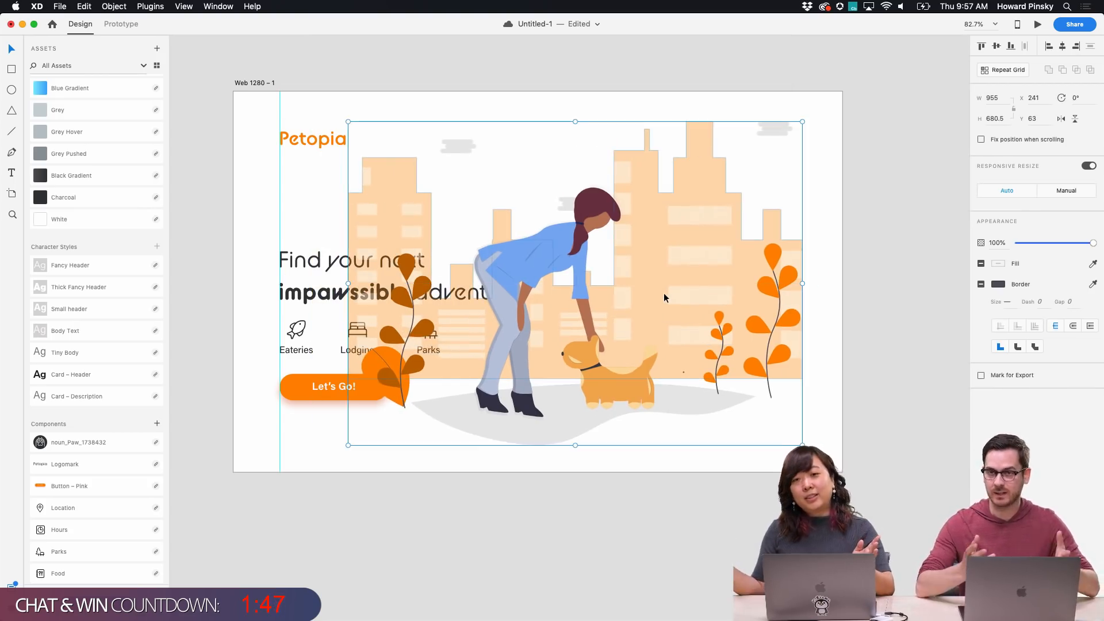
left_click(1061, 119)
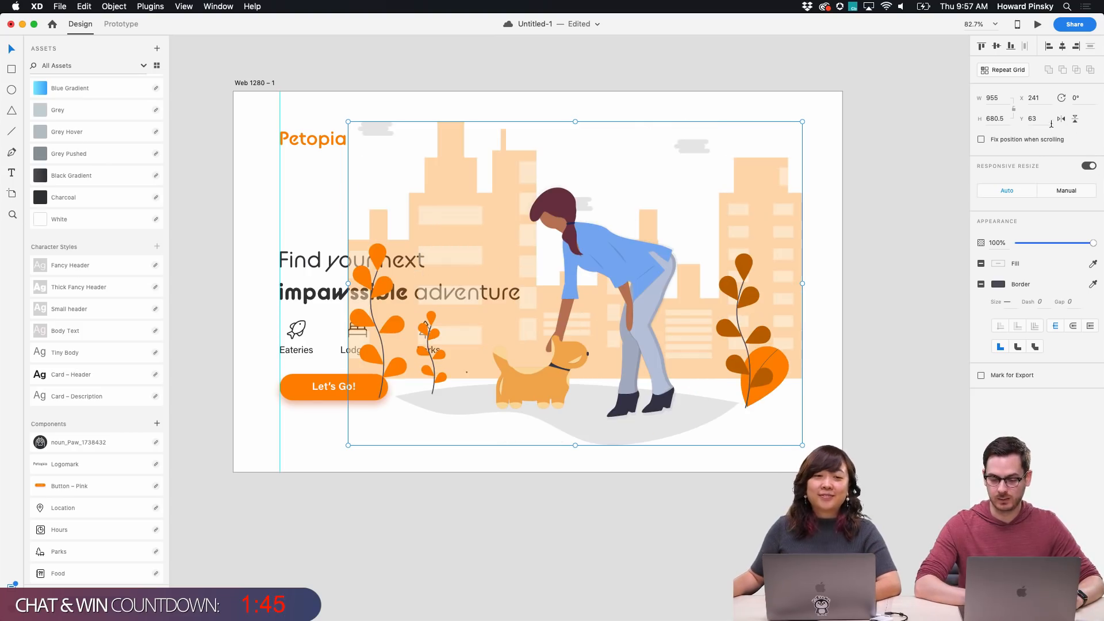
mouse_move(618, 295)
left_mouse_down()
mouse_move(657, 295)
mouse_move(658, 312)
mouse_move(657, 295)
mouse_move(736, 305)
left_mouse_up()
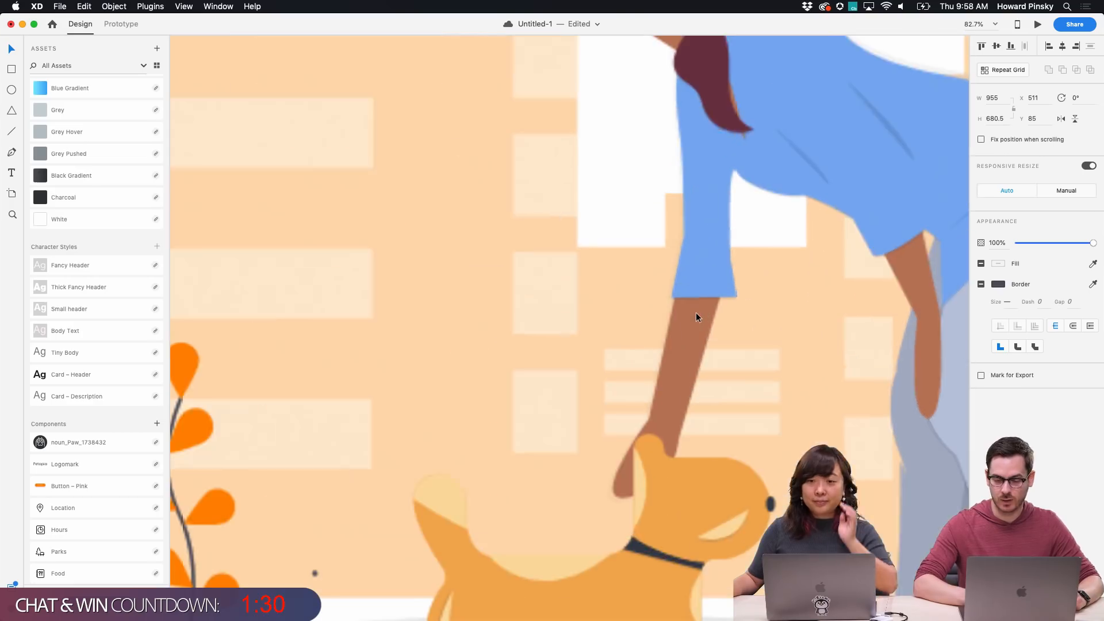
Try to reposition the woman's forearm above the dog inside the illustration group
scroll(697, 316, "up", 5)
double_click(694, 332)
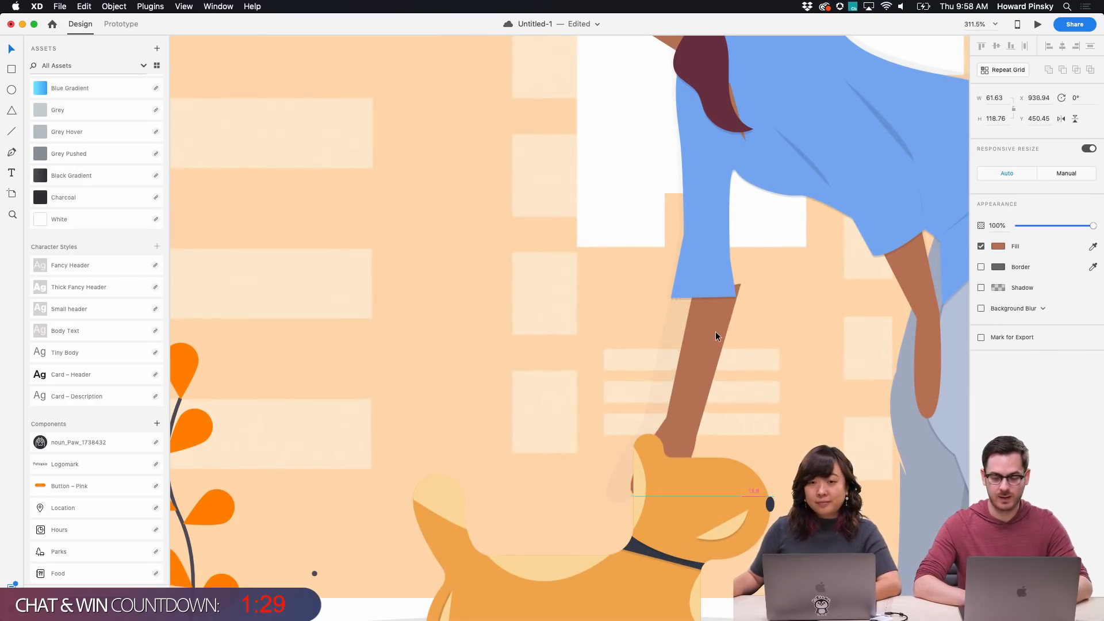
key("super+c")
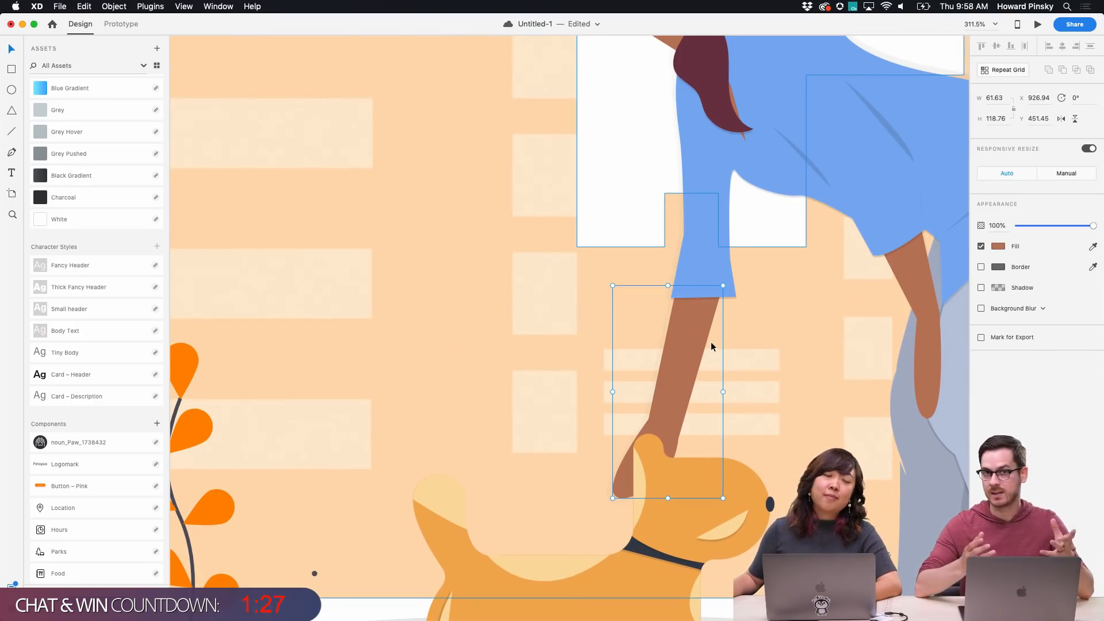
Bring the "Find your next impawssible adventure" headline in front of the illustration
key("super+0")
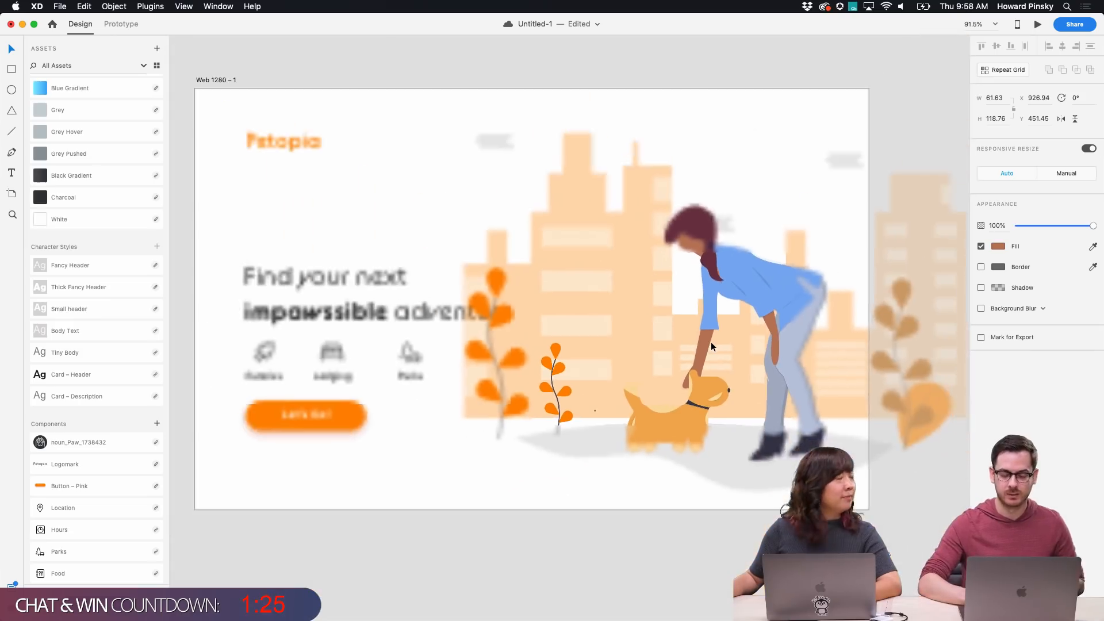
left_click(423, 248)
left_click(436, 311)
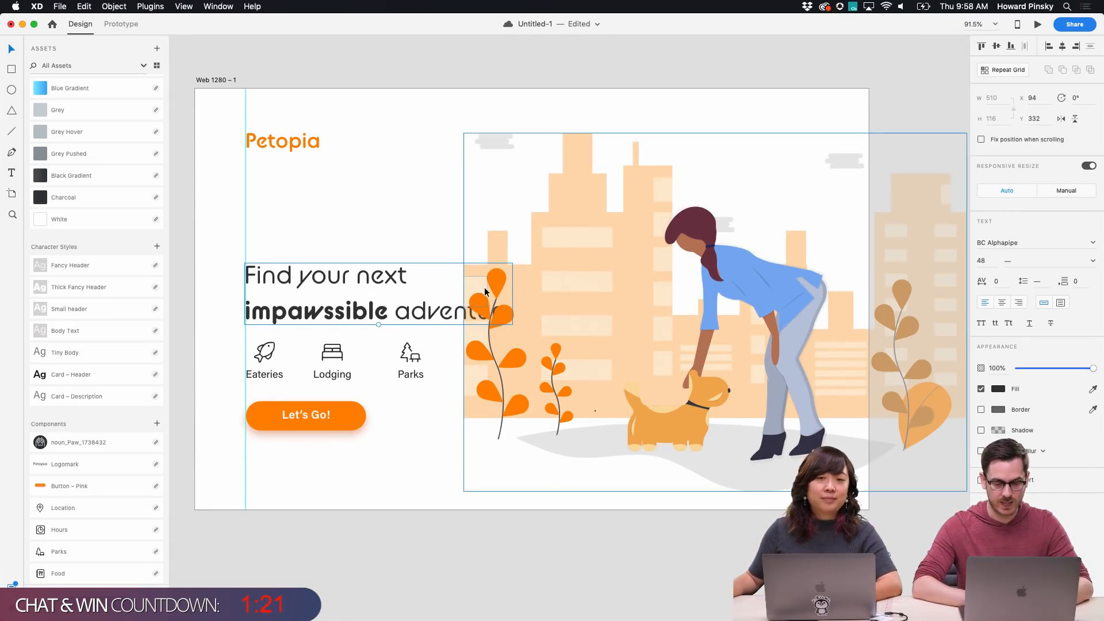
key("super+shift+bracketright")
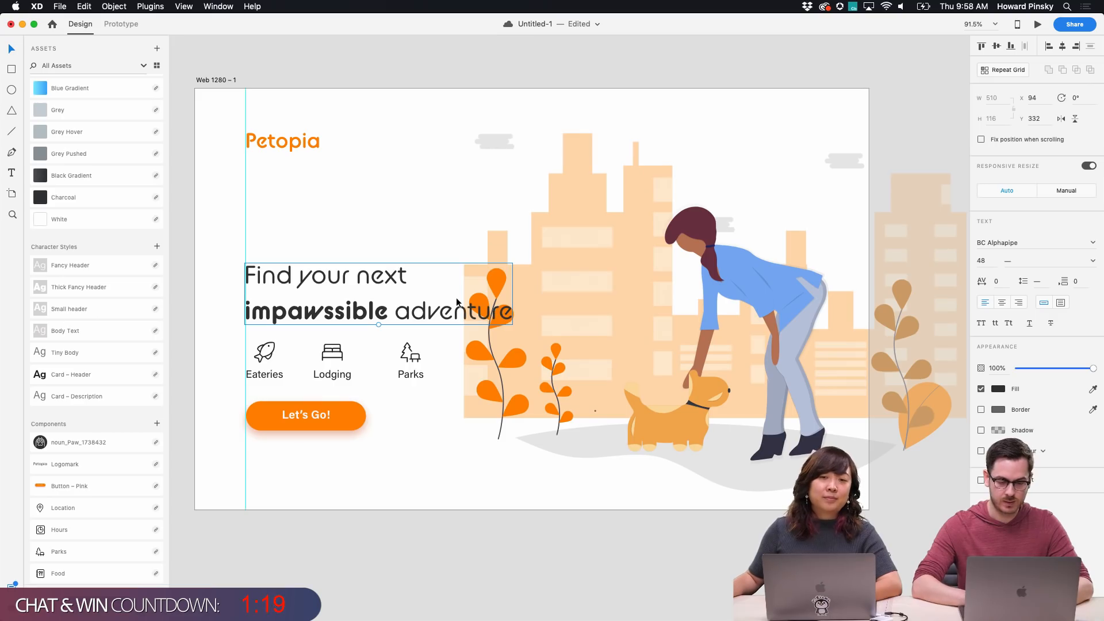
Try to move the headline, the Eateries and Lodging icons with labels, and the Let's Go! button up together
left_click_drag(433, 394, 272, 357)
left_click_drag(290, 284, 290, 268)
key("super+z")
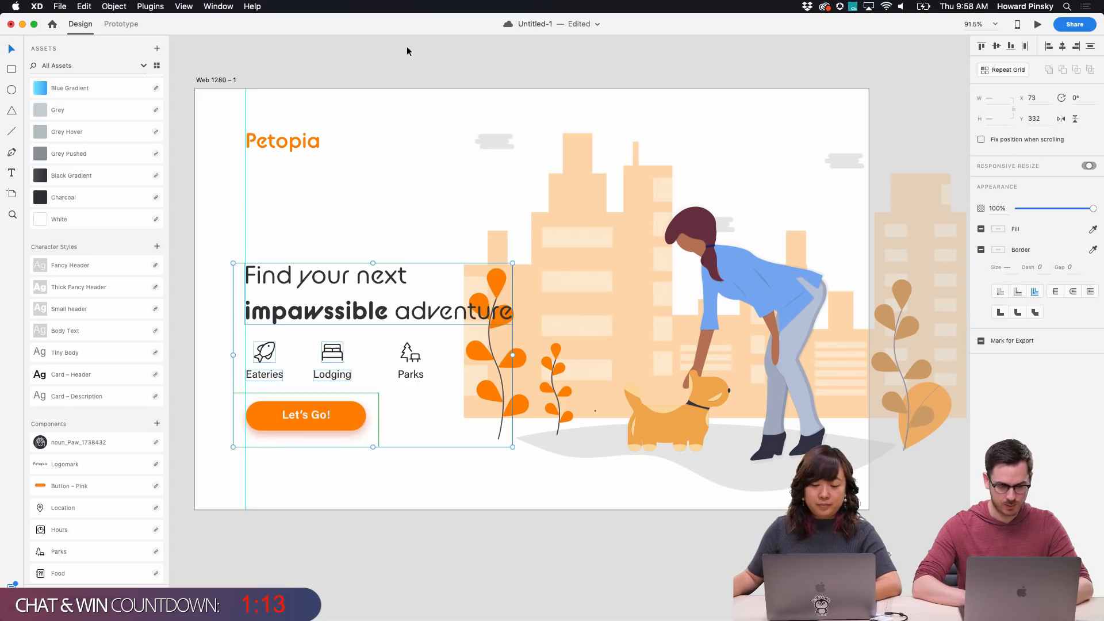
Add a horizontal guide at about Y 625 and move the headline, labeled icons and Let's Go! button up together, with the headline at Y 307
left_click_drag(380, 83, 520, 418)
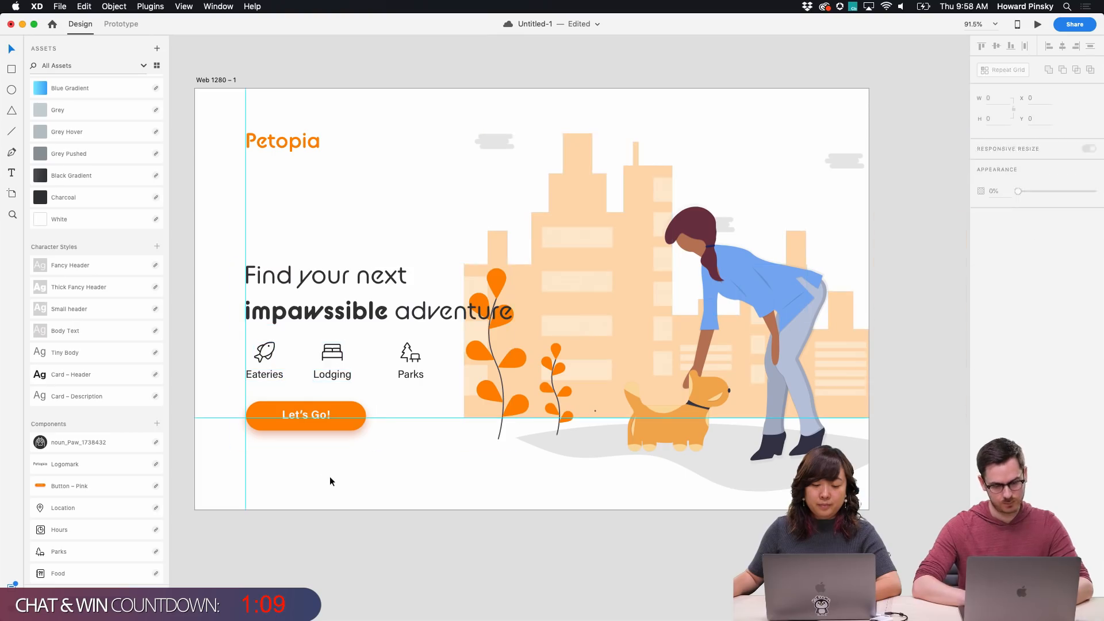
left_click_drag(226, 456, 443, 287)
left_click_drag(375, 288, 374, 276)
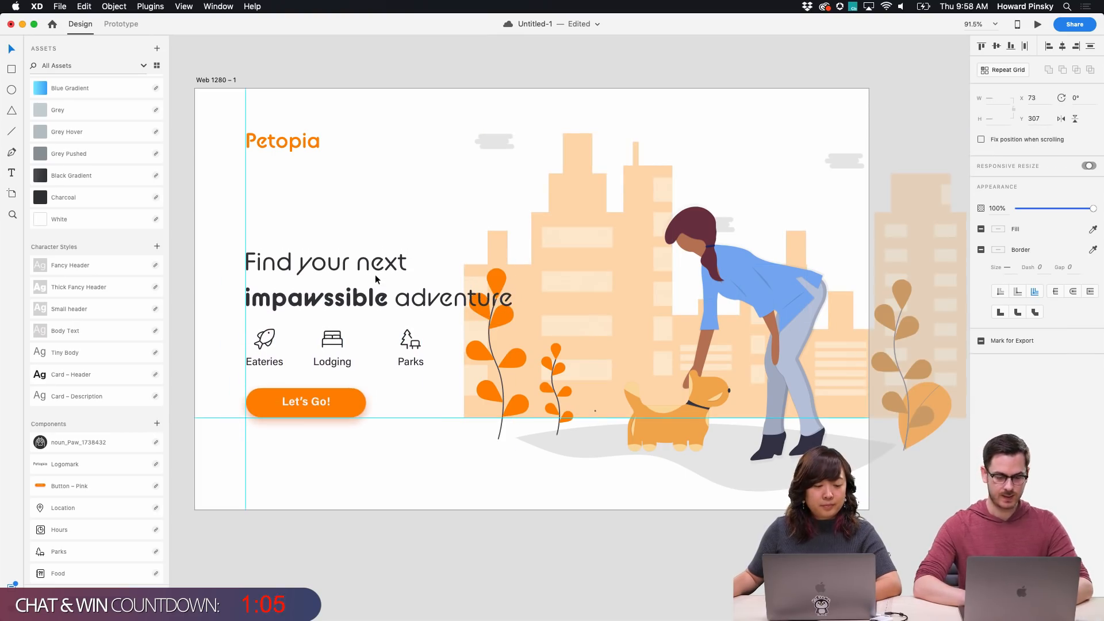
left_click(471, 211)
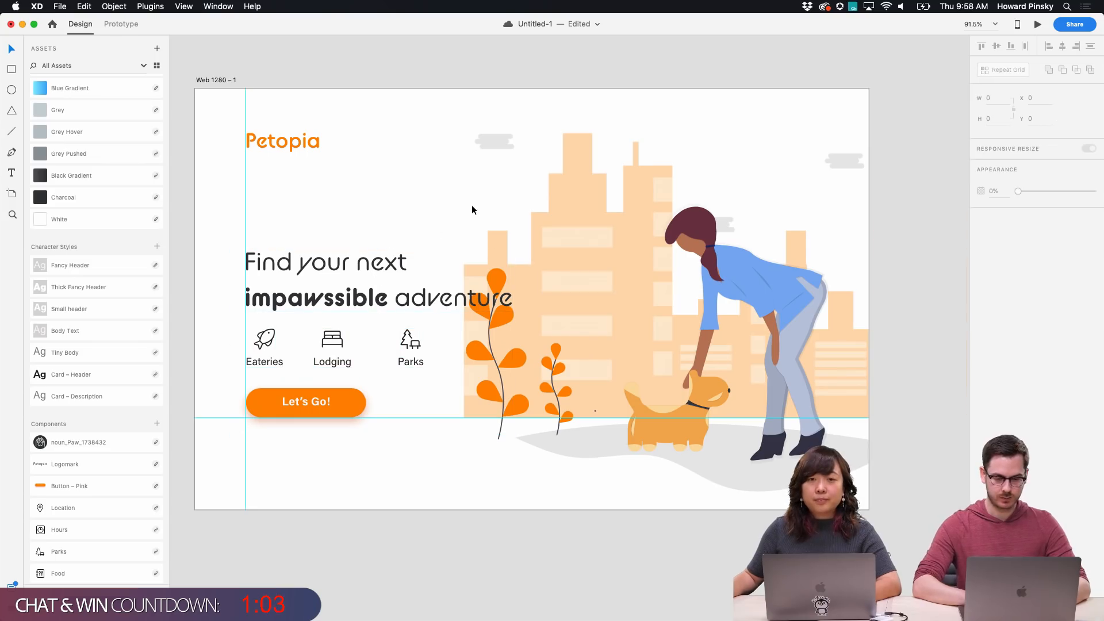
double_click(516, 409)
left_click(488, 393, "shift")
left_click(513, 358, "shift")
left_click(480, 351, "shift")
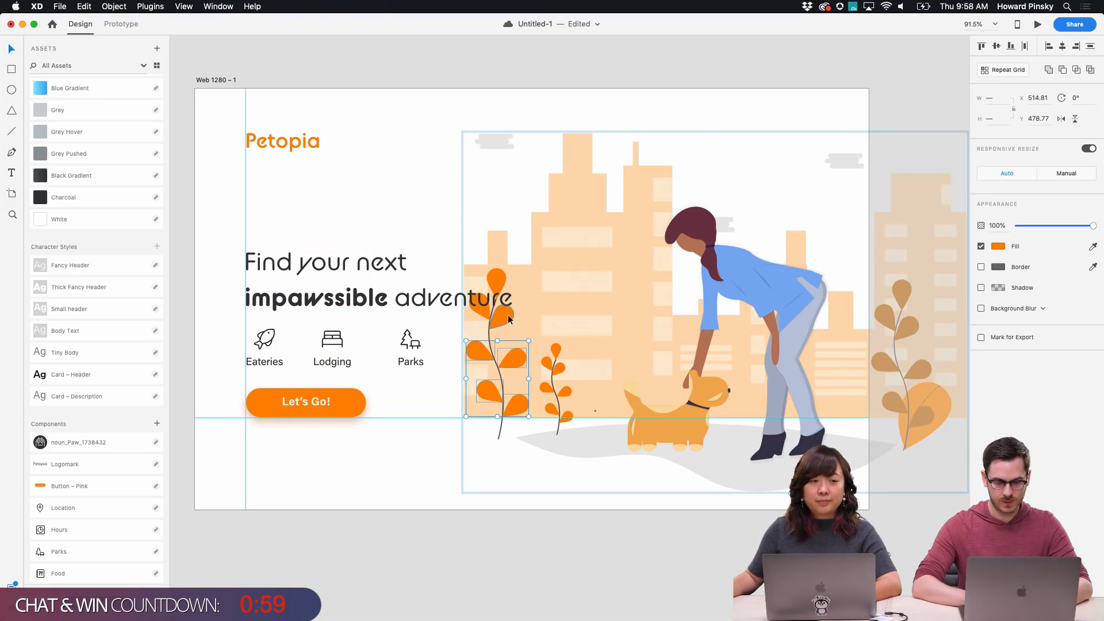
left_click(487, 306, "shift")
left_click(500, 276, "shift")
left_click(324, 190)
Hide the "Find your next impawssible adventure" headline layer to uncover the plant behind it
left_click(345, 271)
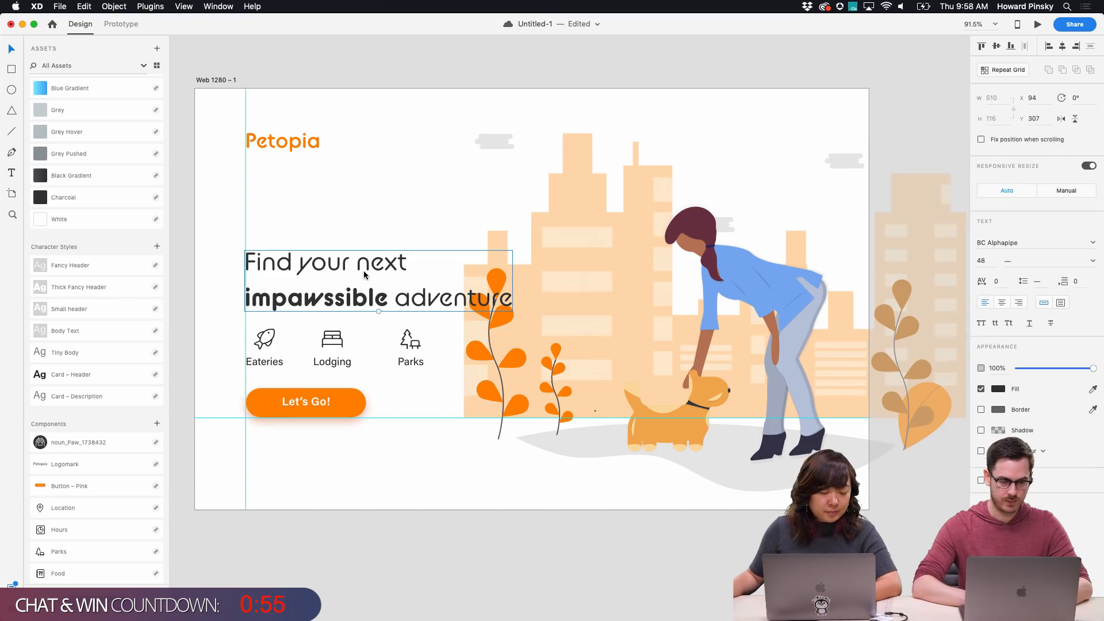
scroll(133, 191, "up", 5)
key("super+y")
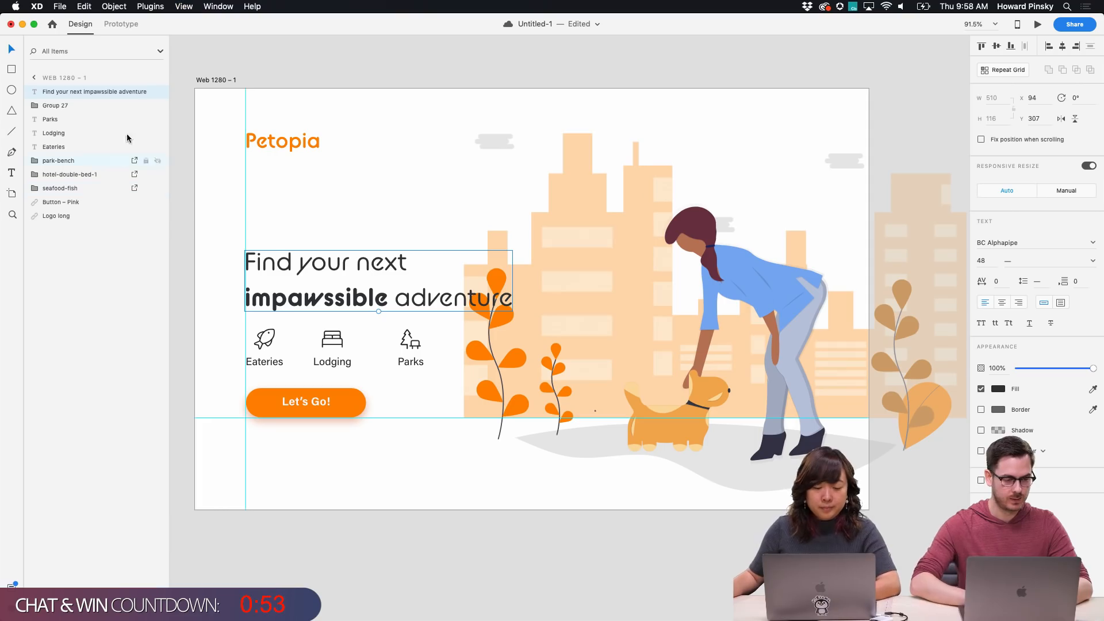
left_click(157, 91)
left_click(385, 215)
Group the seven orange leaves and the stem of the tall plant inside the illustration
left_click(495, 291)
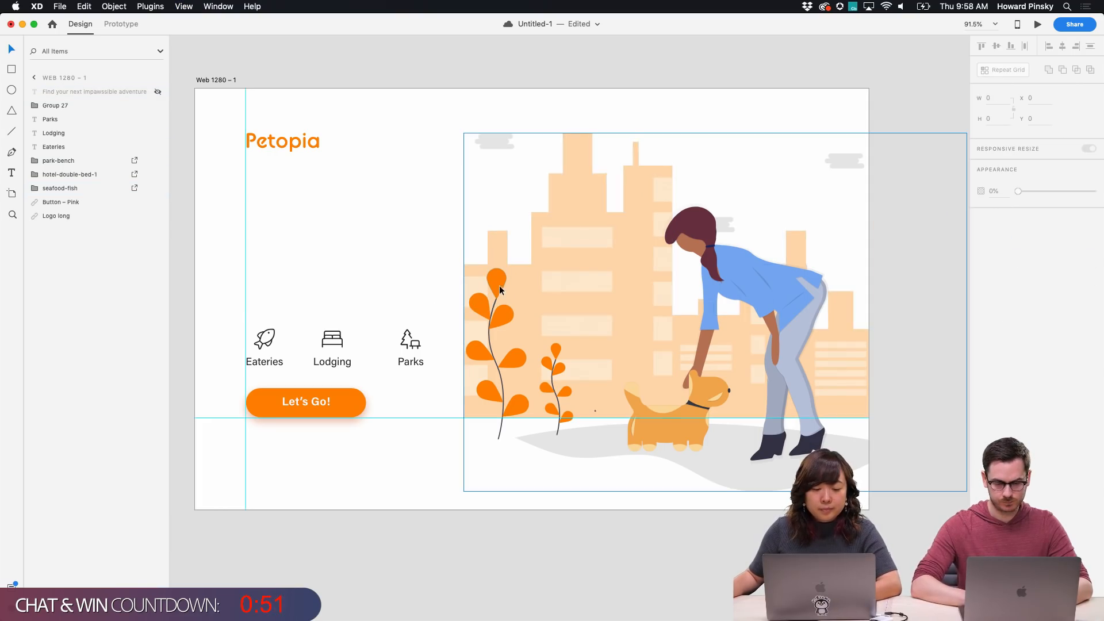
scroll(551, 385, "up", 1)
scroll(552, 385, "up", 3)
double_click(479, 440)
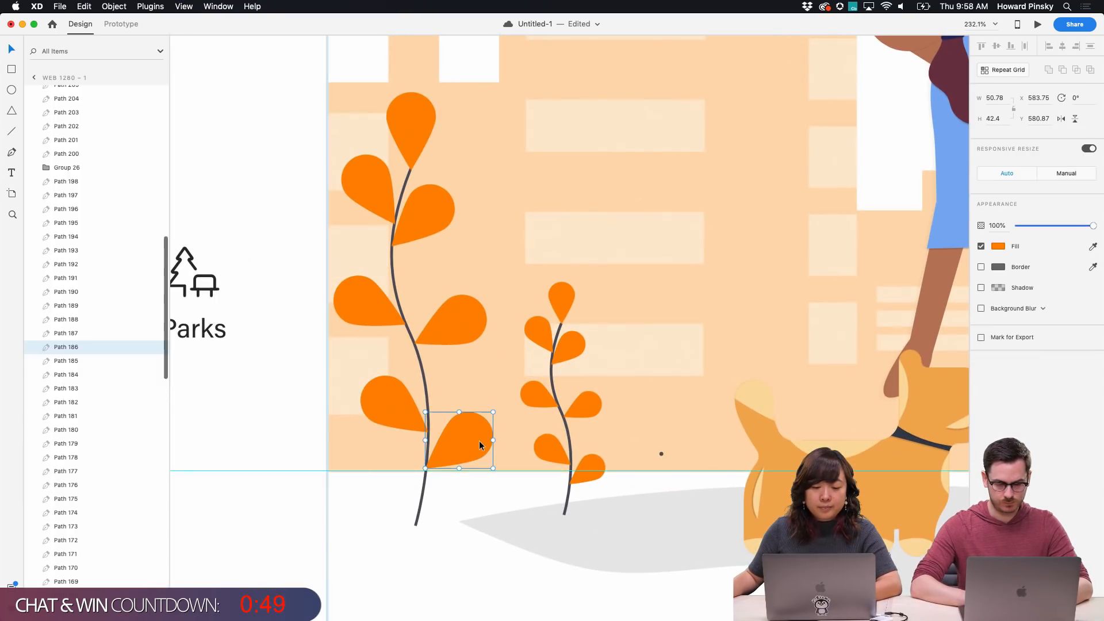
left_click(397, 402, "shift")
left_click(452, 319, "shift")
left_click(359, 297, "shift")
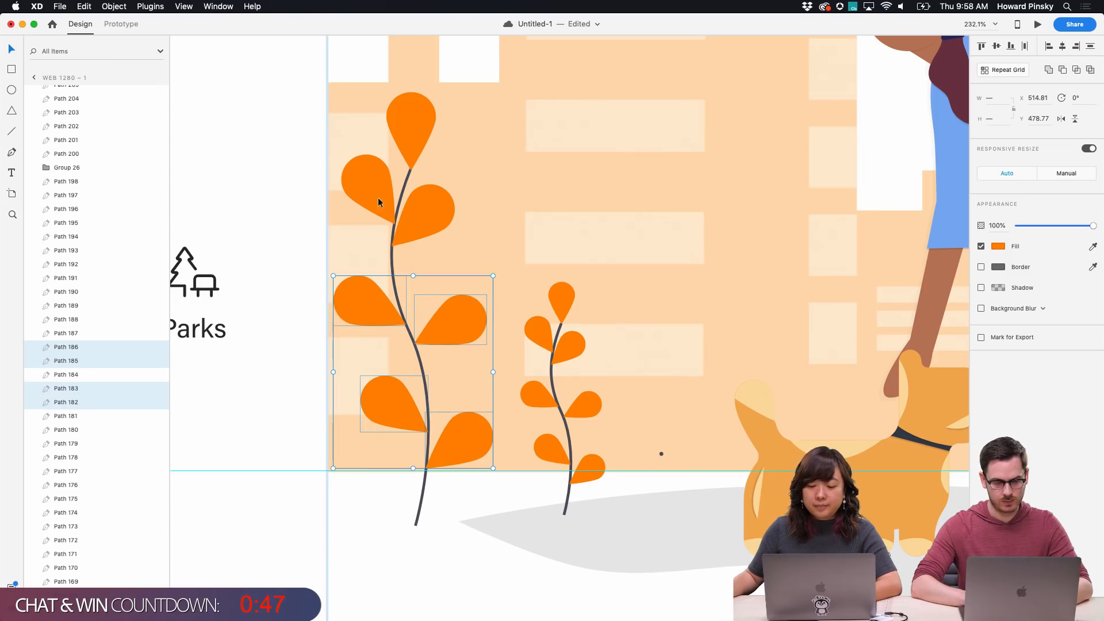
left_click(375, 197, "shift")
left_click(426, 221, "shift")
left_click(415, 150, "shift")
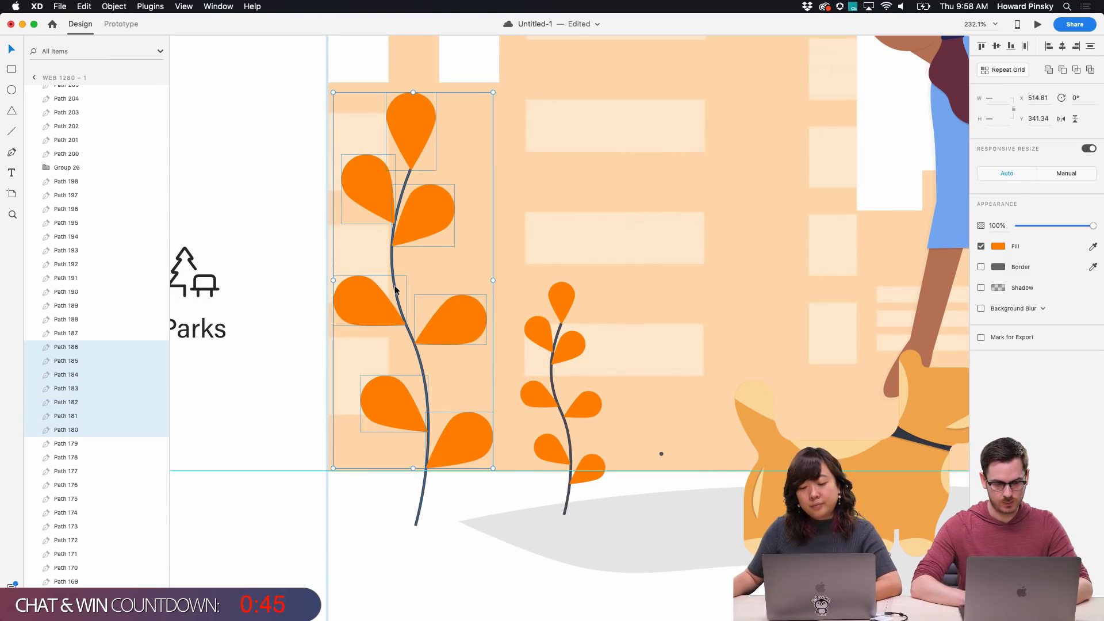
left_click(402, 290, "shift")
left_click_drag(407, 290, 437, 297)
key("super+z")
key("super+g")
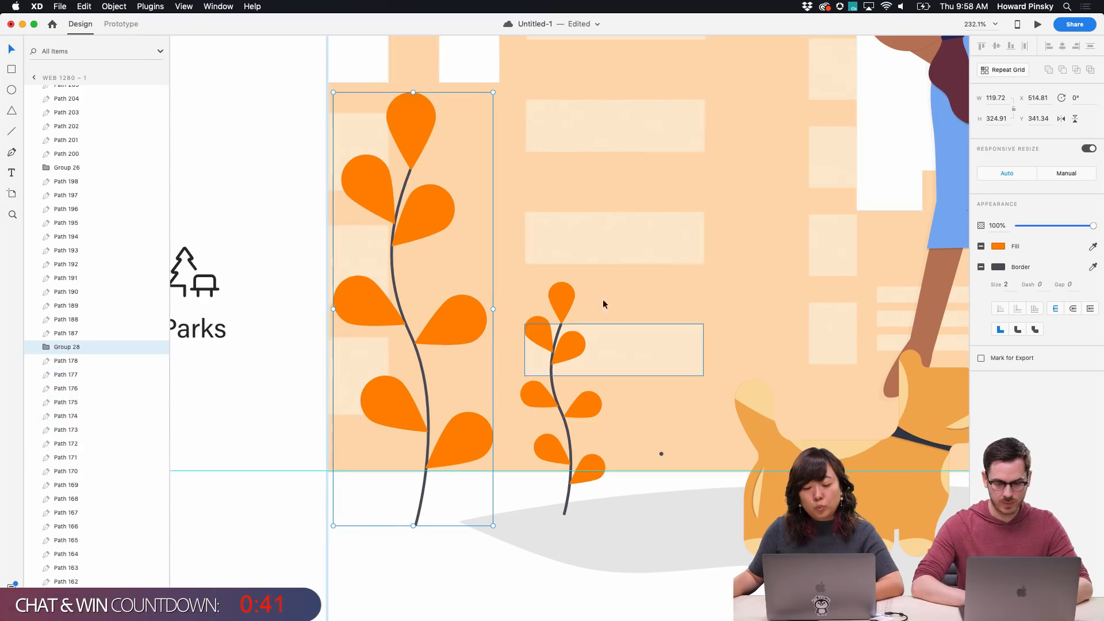
Rename the tall plant's group as Bush
double_click(67, 346)
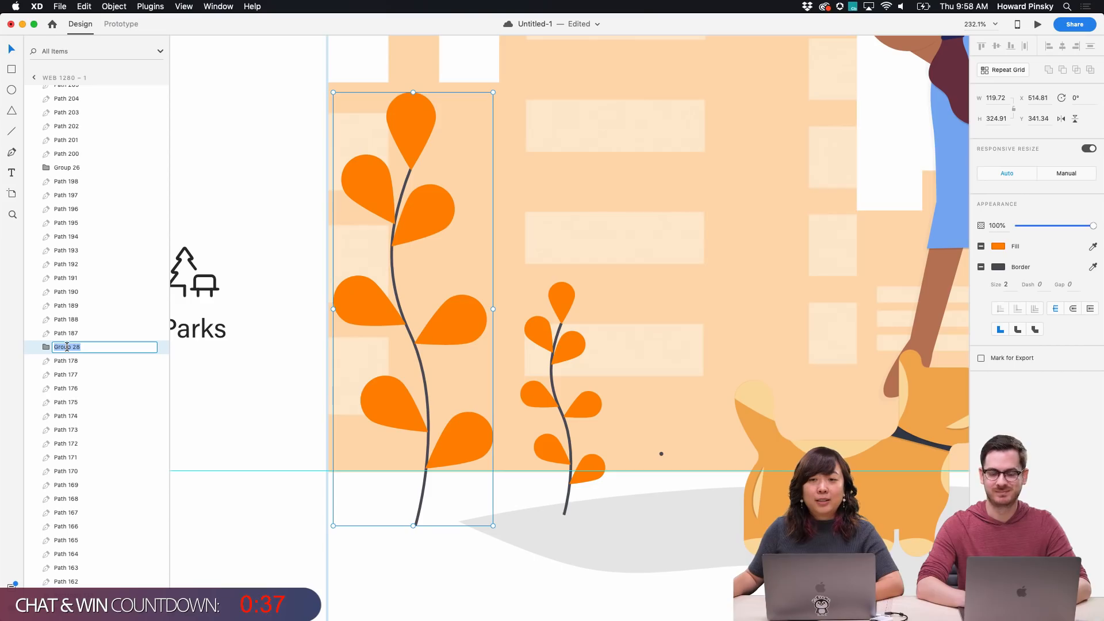
type("Bush")
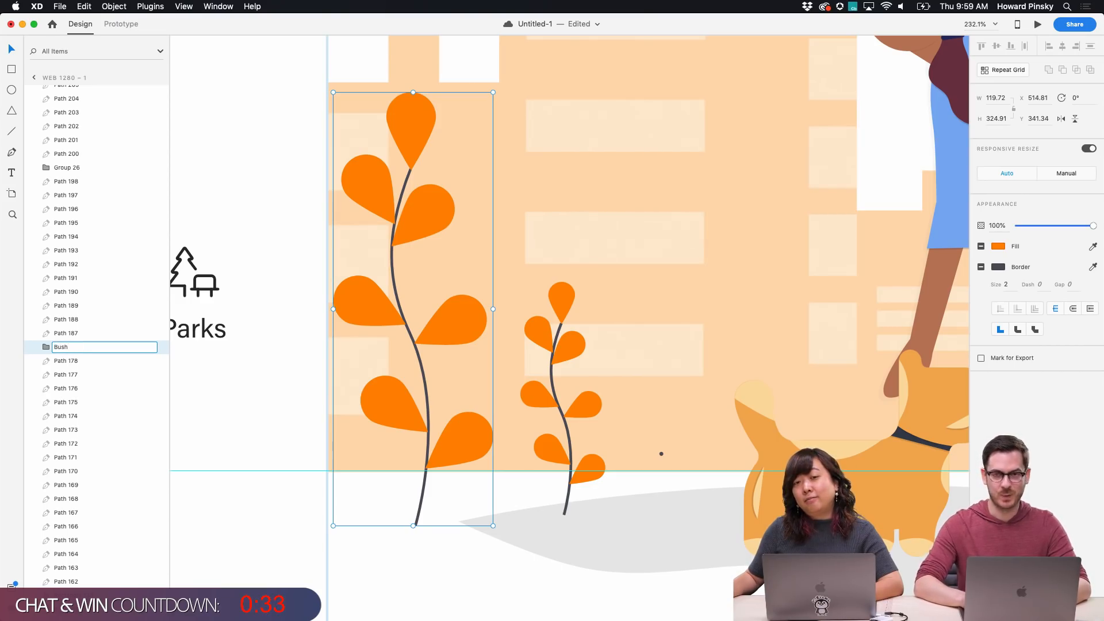
key("Return")
Delete the smaller plant between the tall plant and the dog, including all its leaves and stem
left_click(539, 406)
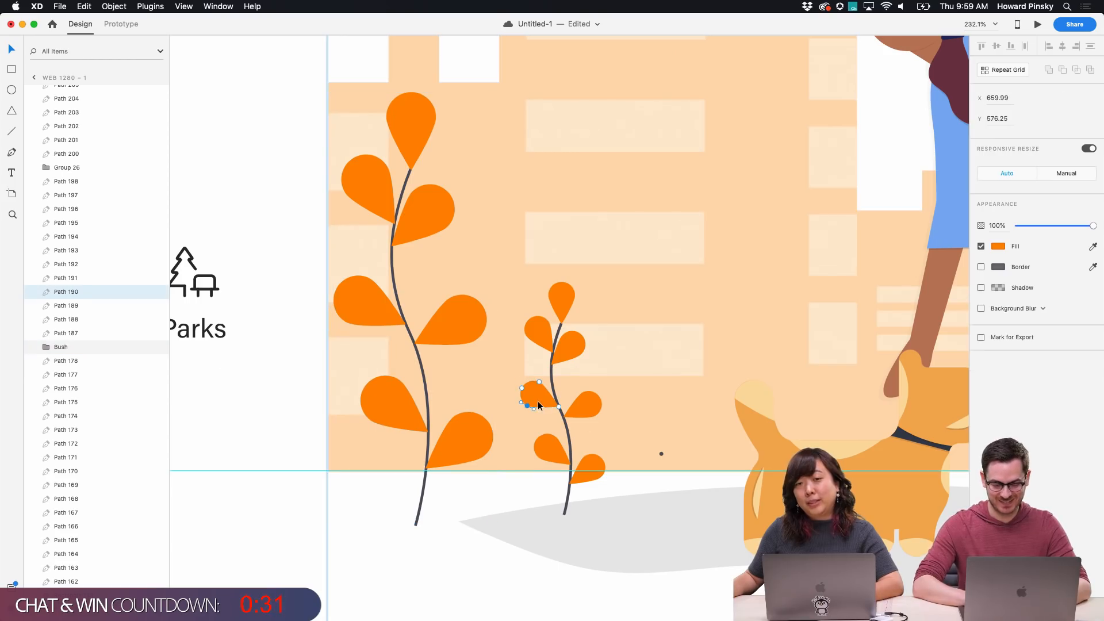
left_click(583, 403, "shift")
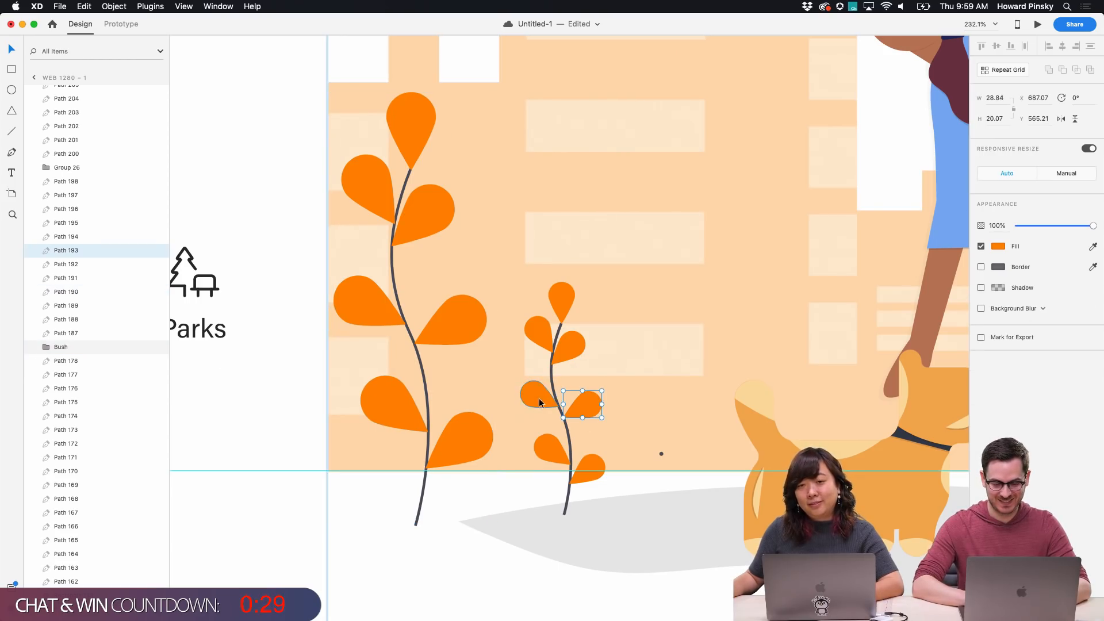
left_click(568, 348, "shift")
left_click(538, 333, "shift")
left_click(561, 305, "shift")
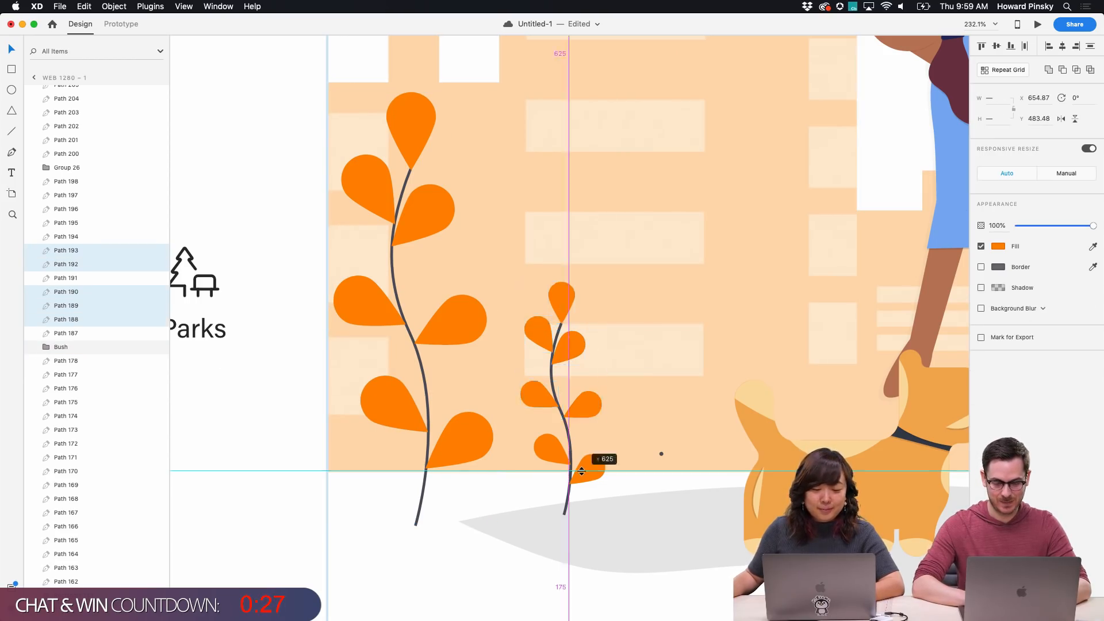
left_click(554, 452, "shift")
left_click(591, 458, "shift")
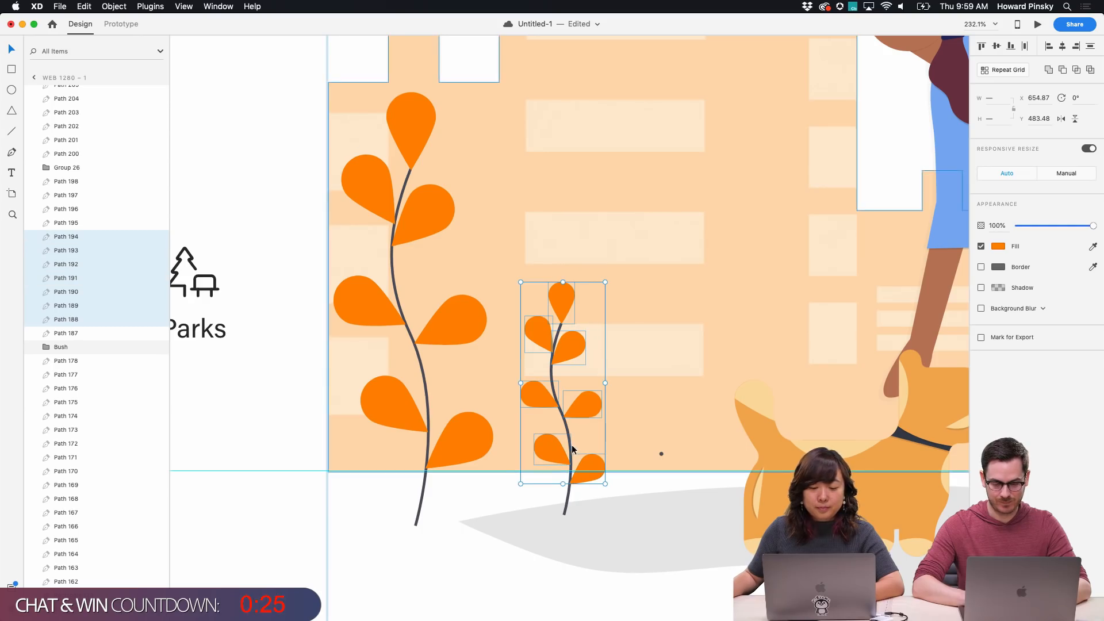
left_click(570, 444, "shift")
key("Delete")
Move the Bush group toward the dog to about X 639, Y 341, and delete the stray dot beside it
left_click(461, 330)
left_click_drag(461, 329, 623, 325)
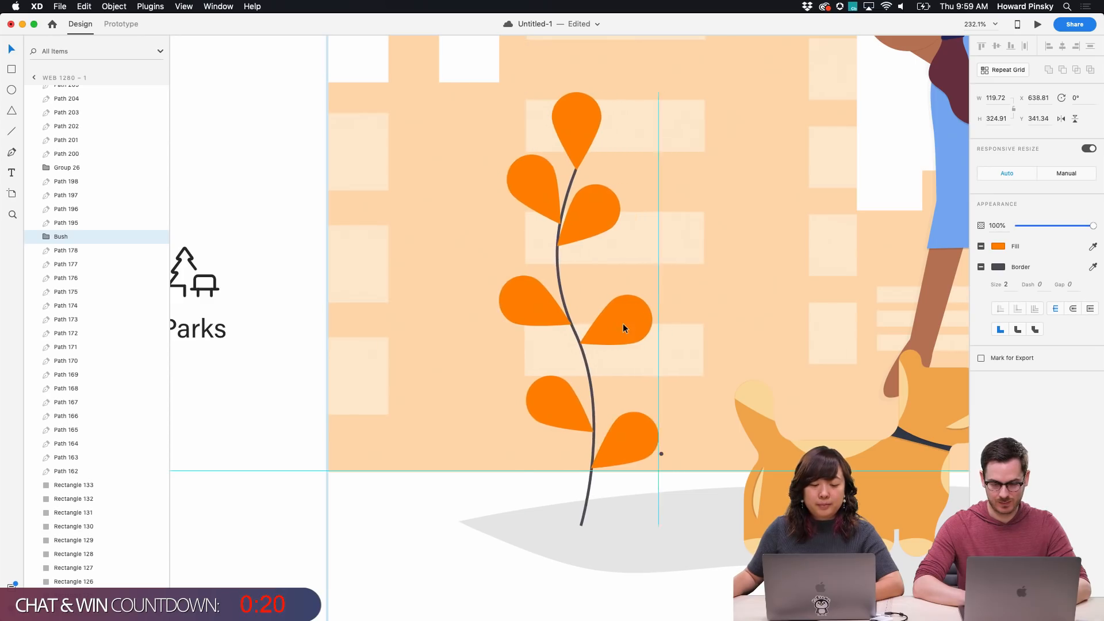
left_click(661, 454)
key("Delete")
key("super+0")
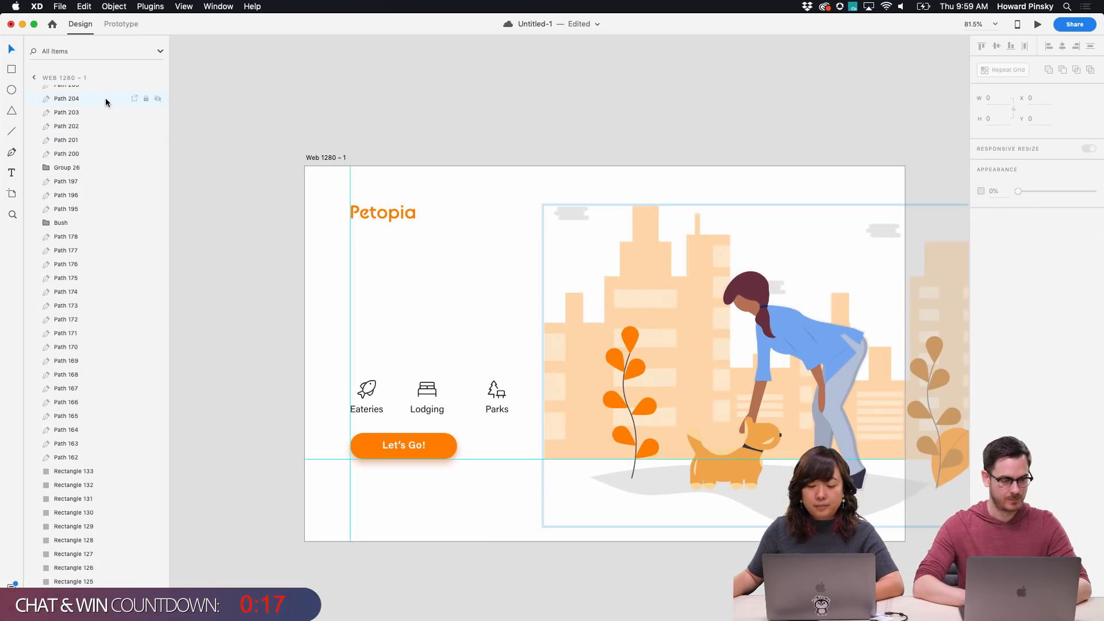
Collapse the illustration group's layer list and show the hidden headline again
scroll(94, 276, "up", 15)
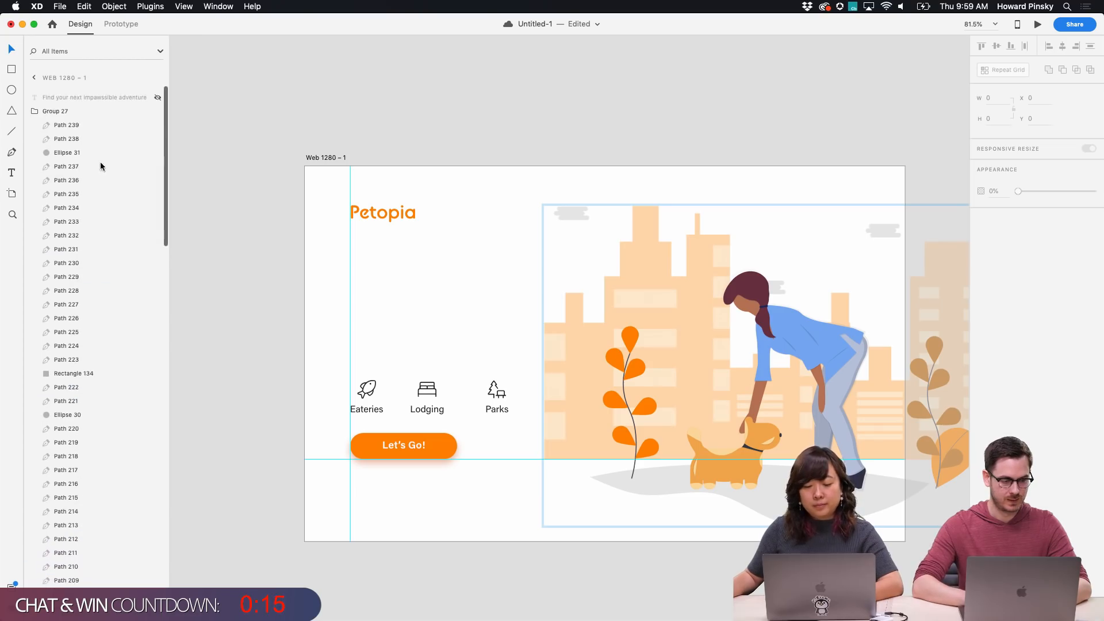
left_click(35, 106)
left_click(156, 93)
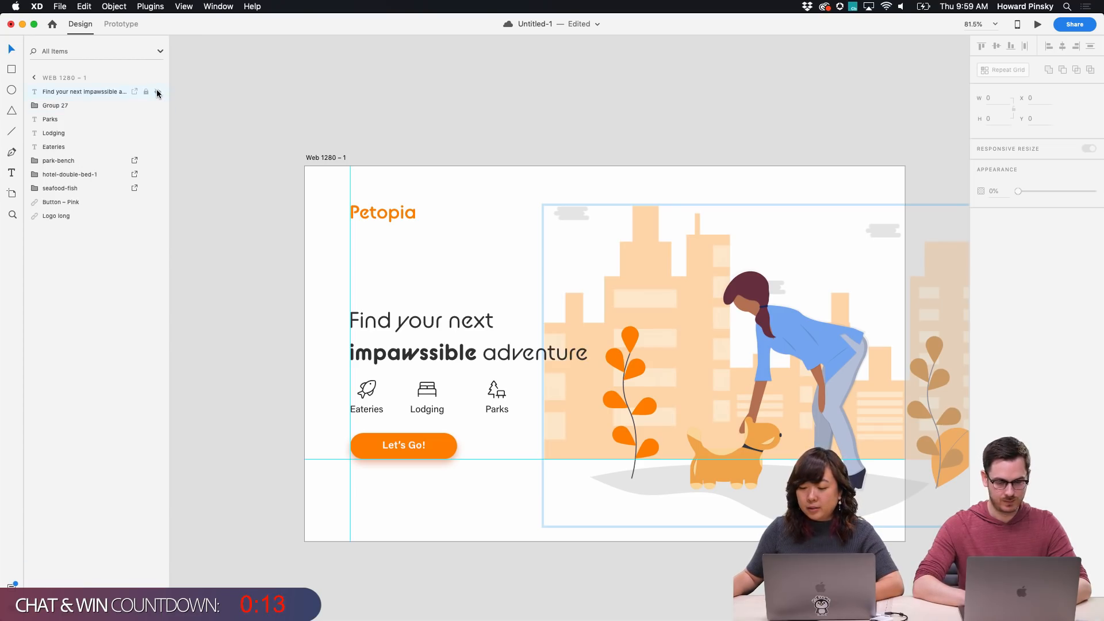
left_click(358, 54)
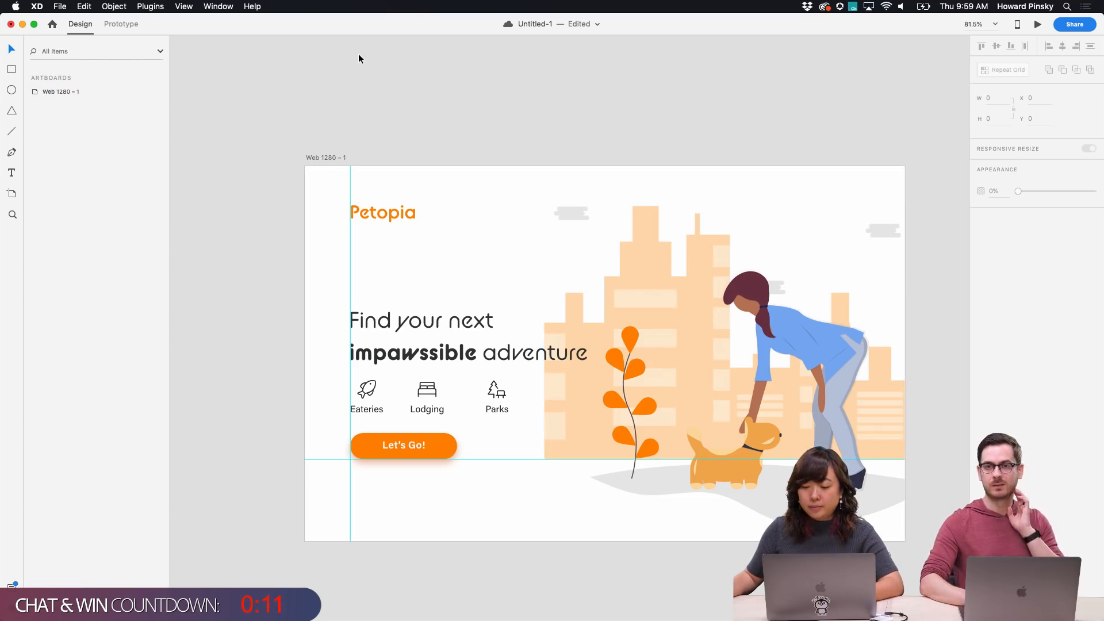
scroll(457, 105, "down", 3)
scroll(457, 105, "right", 2)
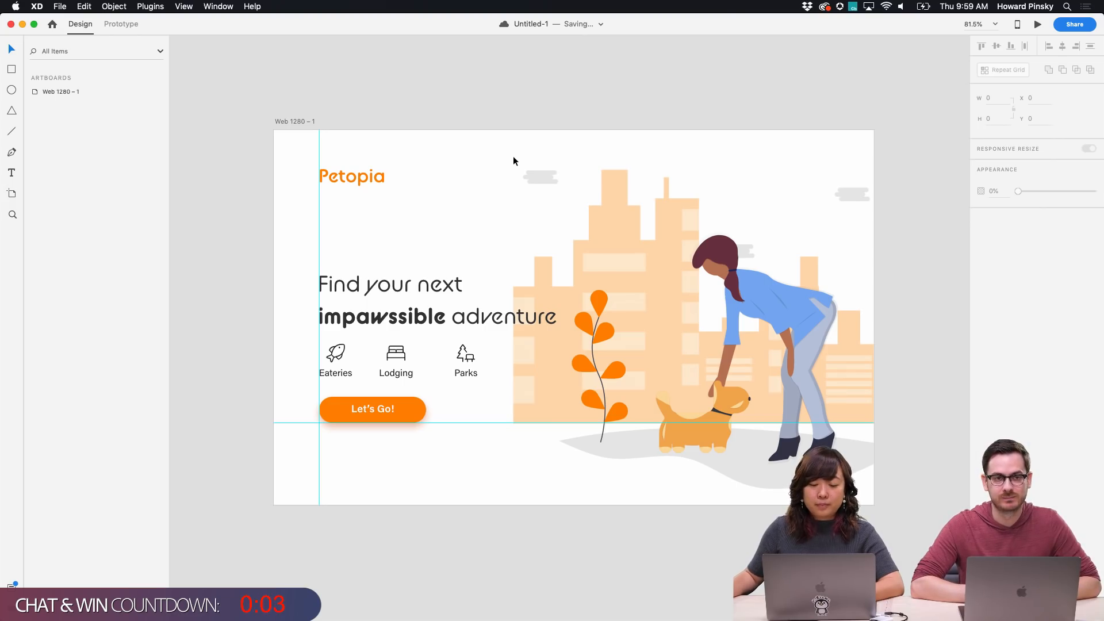
left_click(854, 205)
double_click(676, 357)
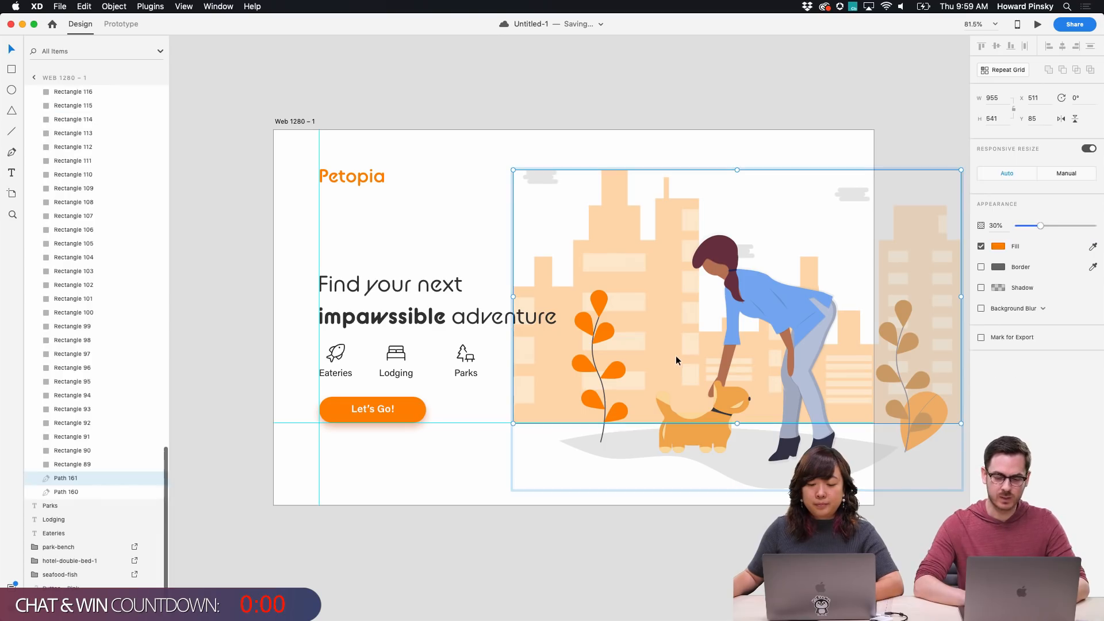
left_click(567, 84)
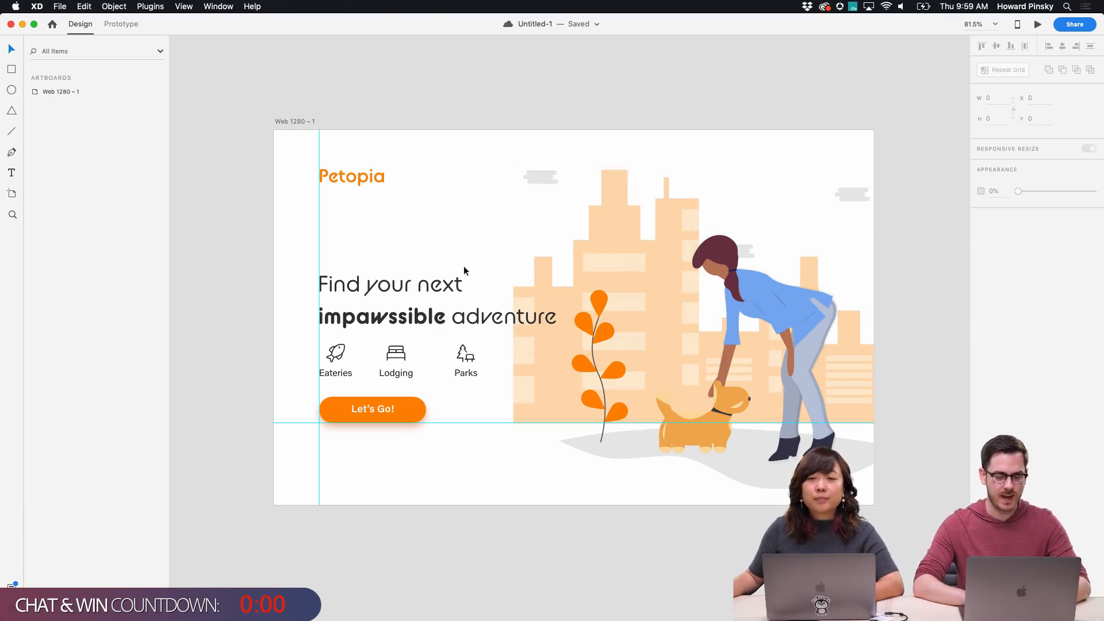
Draw a borderless 289 × 800 rectangle at X 511, Y 0, covering the illustration's left part over the artboard's full height
left_click(12, 69)
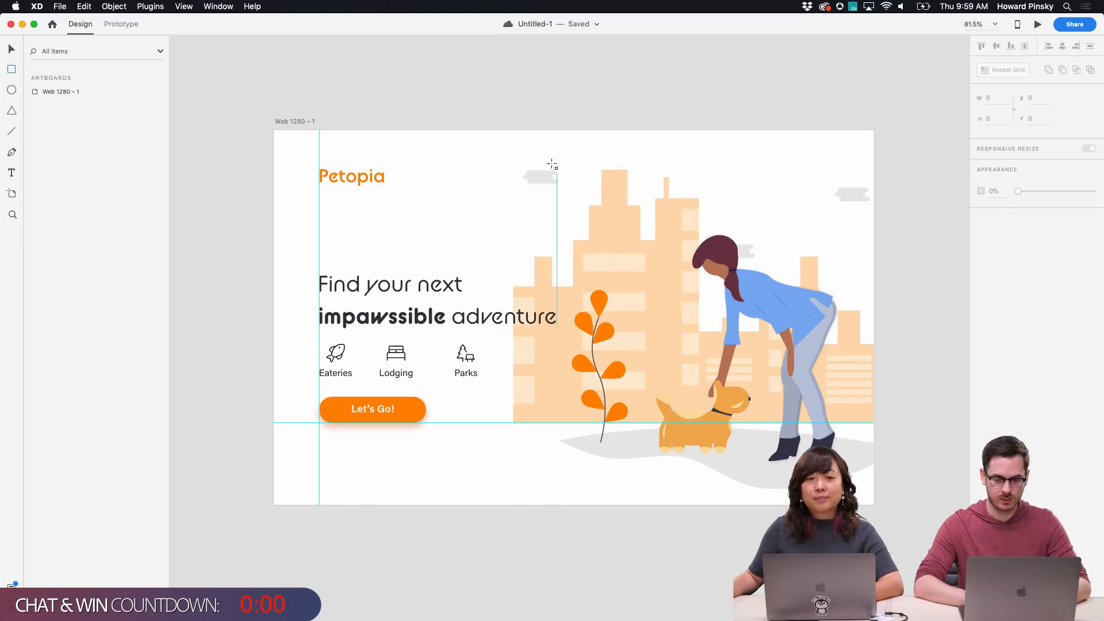
left_click_drag(513, 131, 648, 505)
left_click(982, 304)
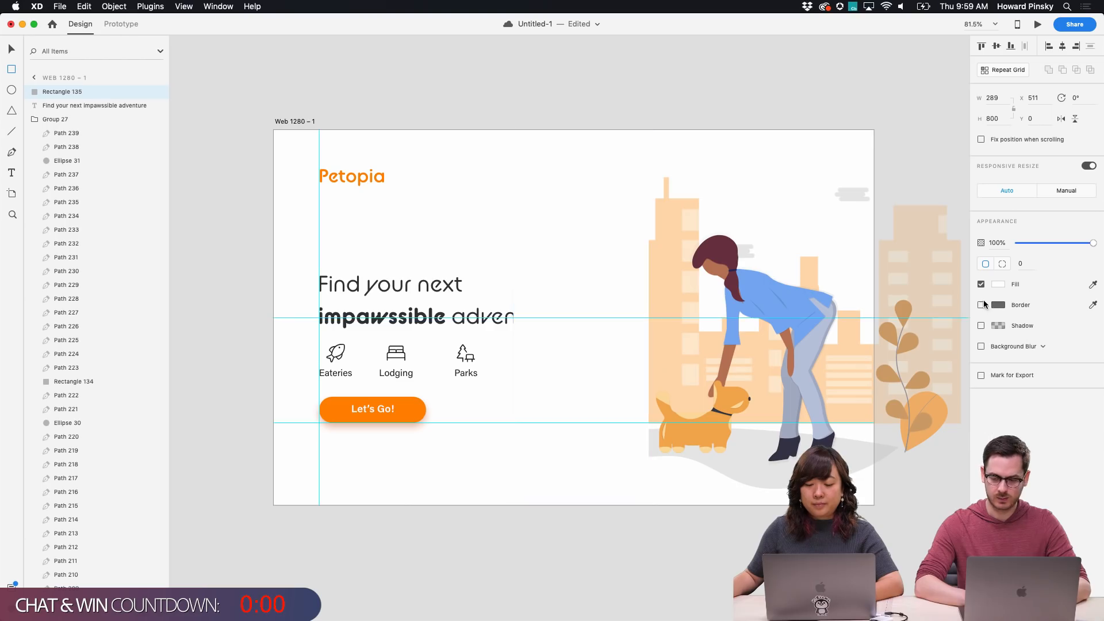
Give the rectangle a linear gradient fill running horizontally from its left edge to its right edge
left_click(1004, 283)
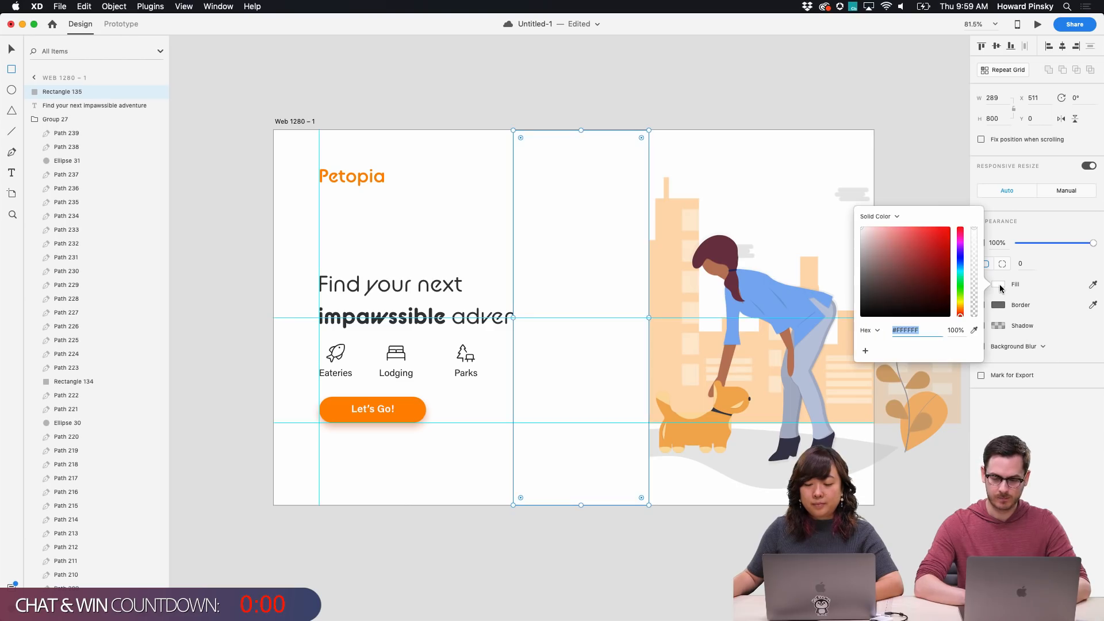
left_click(880, 217)
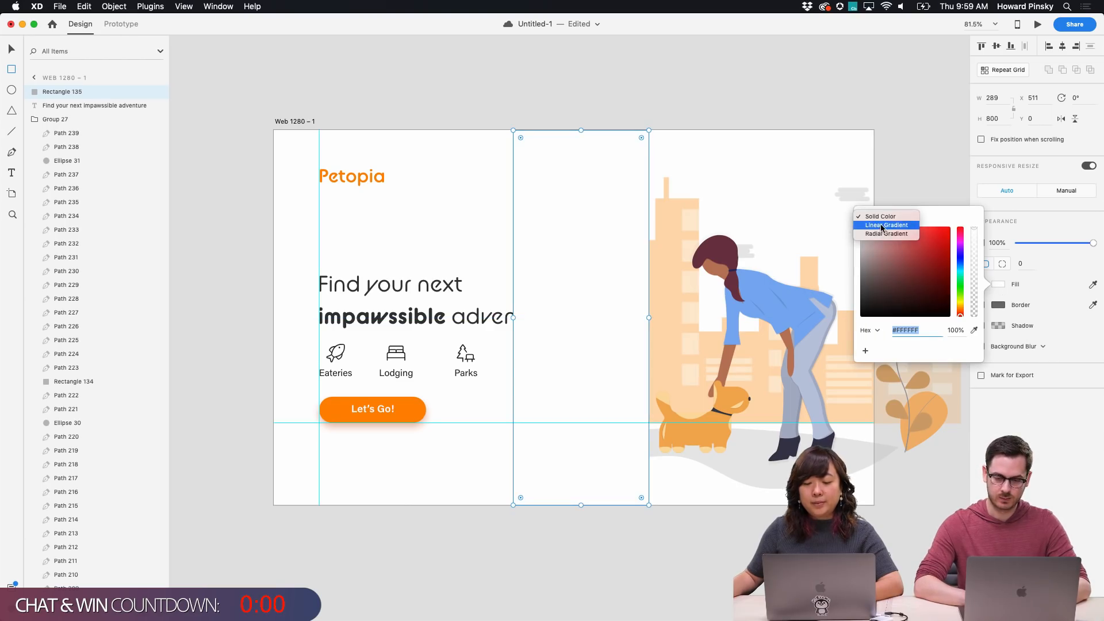
left_click(881, 225)
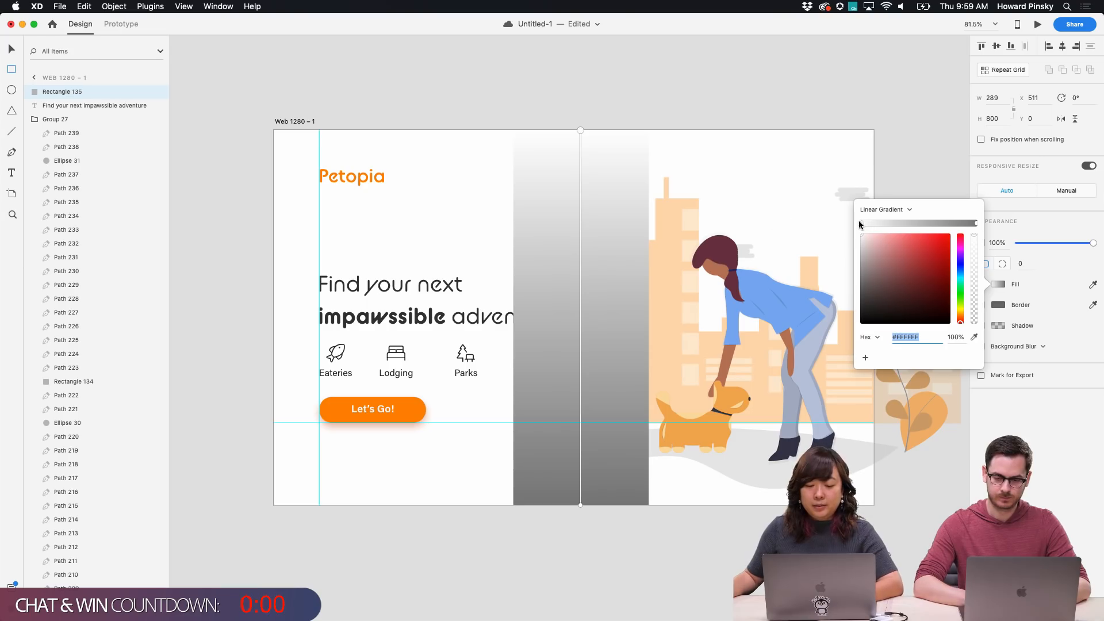
left_click_drag(580, 130, 512, 298)
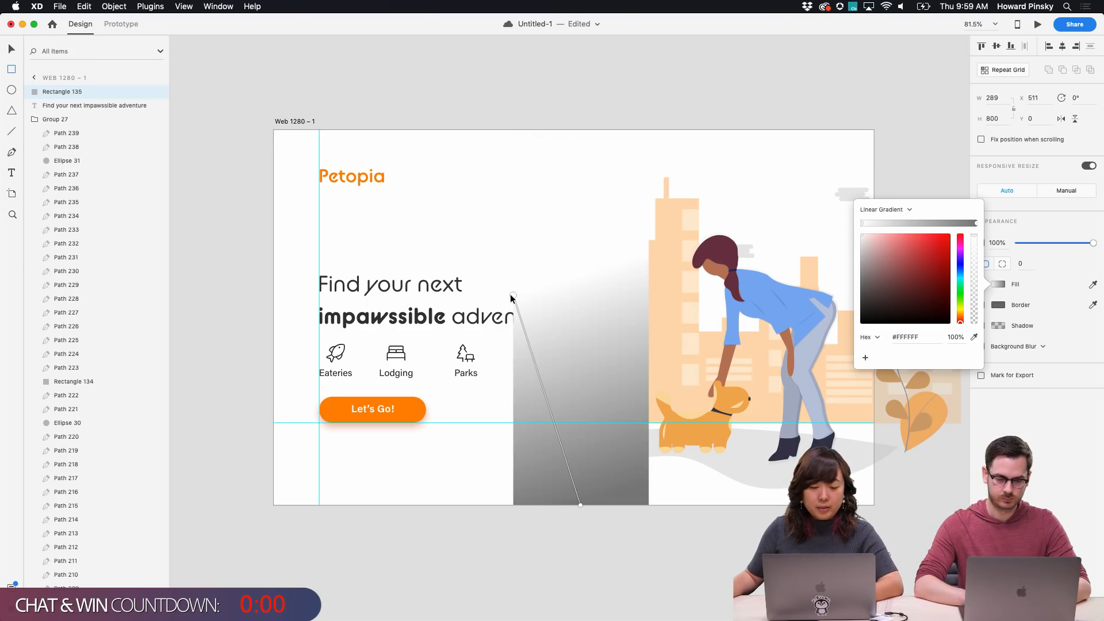
left_click_drag(579, 505, 648, 296)
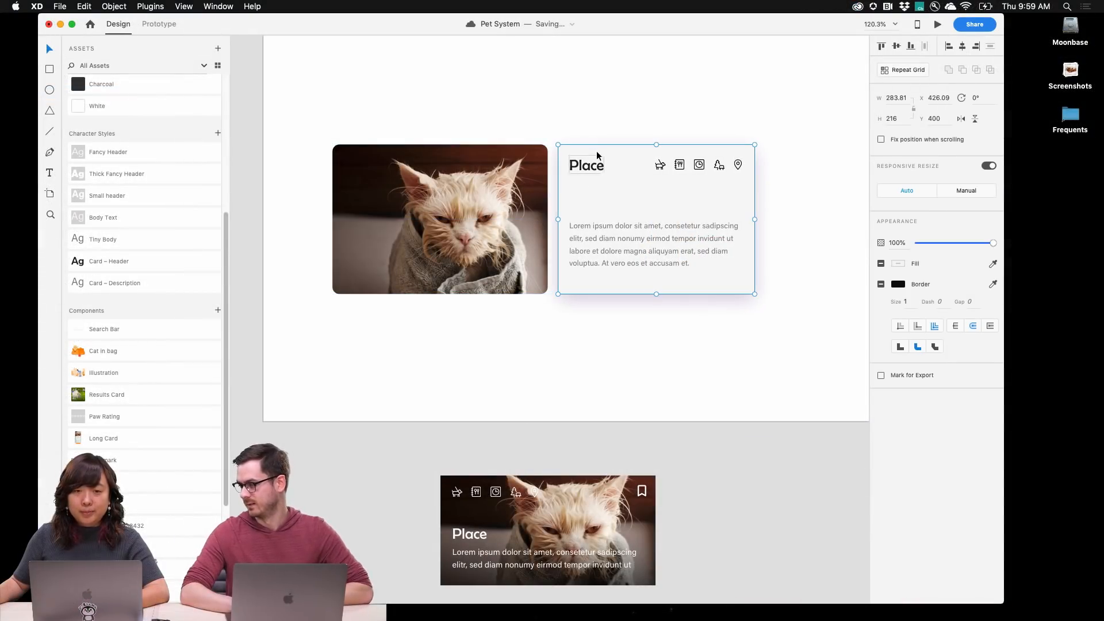
In the Pet System document, ungroup the Place card component with the overlapping description box, placed beside the Web 1280 – 3 artboard
scroll(586, 157, "down", 5)
left_click_drag(576, 144, 575, 362)
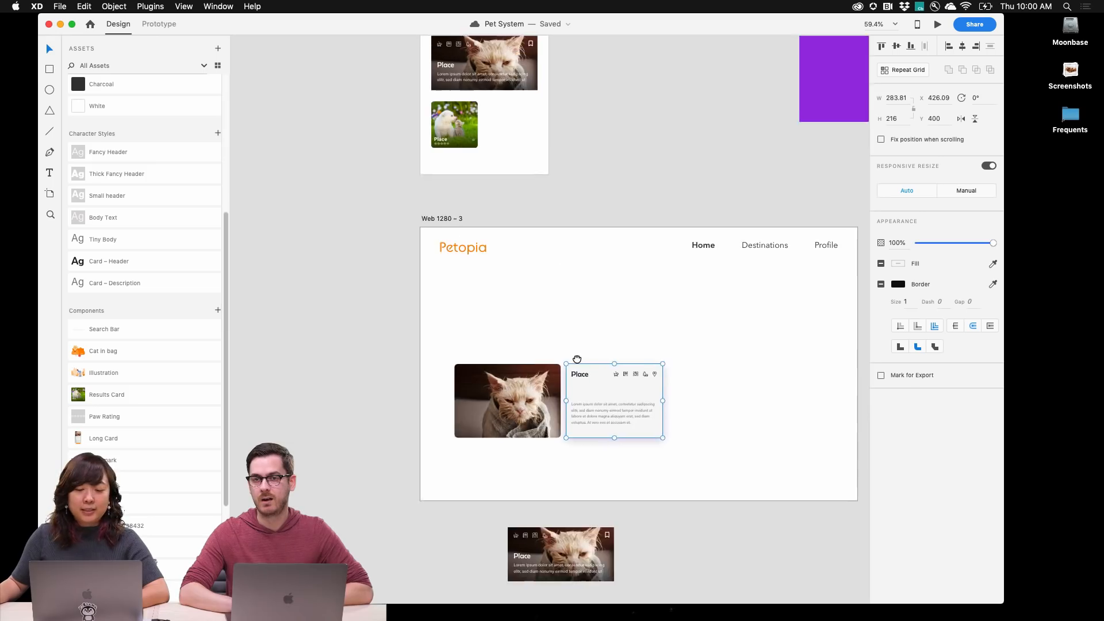
scroll(552, 167, "up", 3)
left_click_drag(486, 85, 490, 236)
scroll(625, 211, "down", 5)
scroll(473, 202, "up", 5)
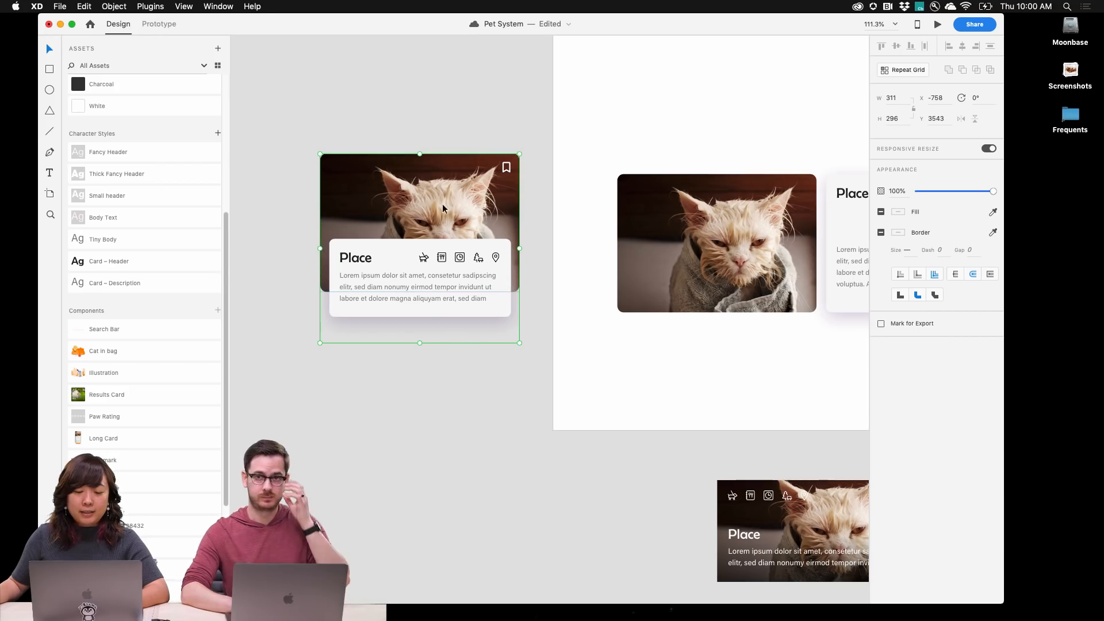
right_click(422, 200)
left_click(542, 332)
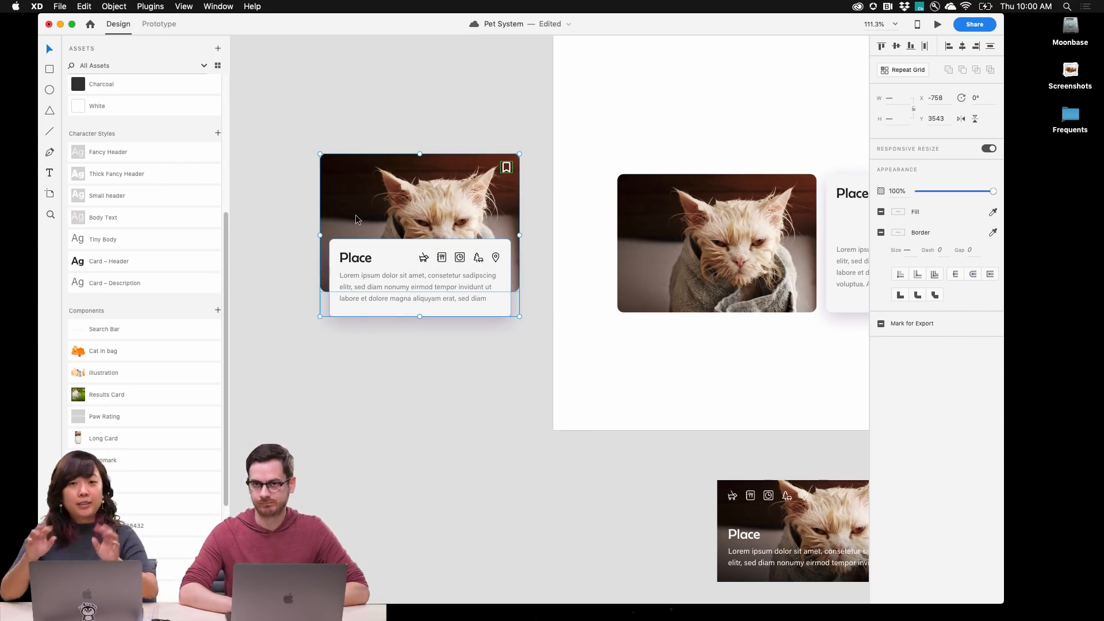
Delete the ungrouped Place card with the overlapping description box from beside the artboard
left_click(450, 147)
left_click_drag(536, 111, 309, 362)
key("Delete")
left_click_drag(655, 300, 418, 275)
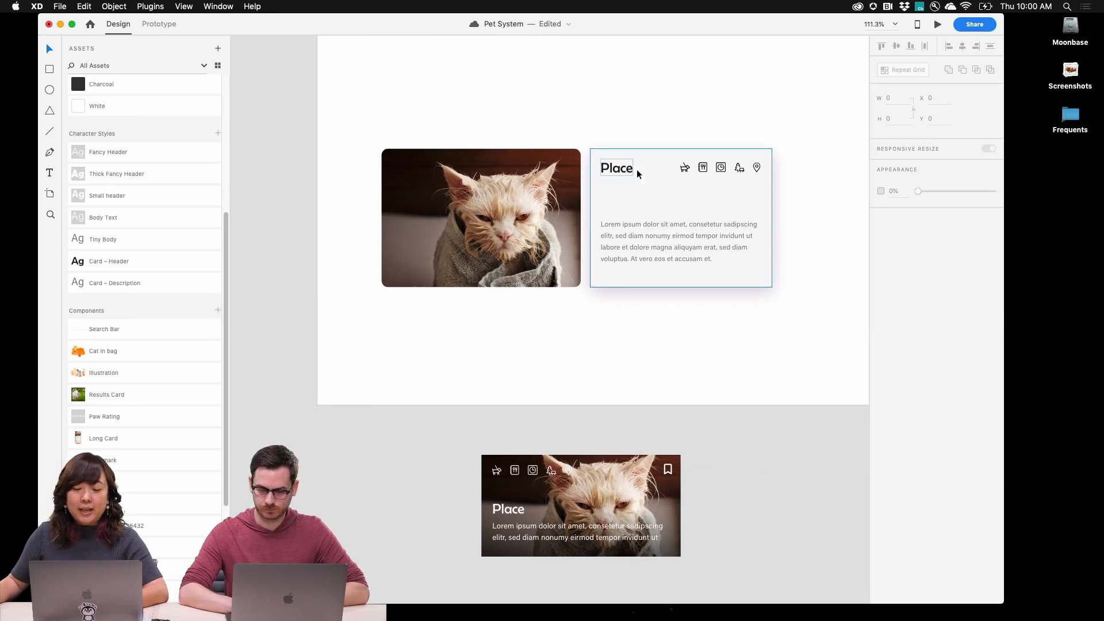
Enlarge the cat photo on the artboard to about 295 px high, extending up and sideways beneath the Place description box
left_click(661, 199)
left_click(533, 180)
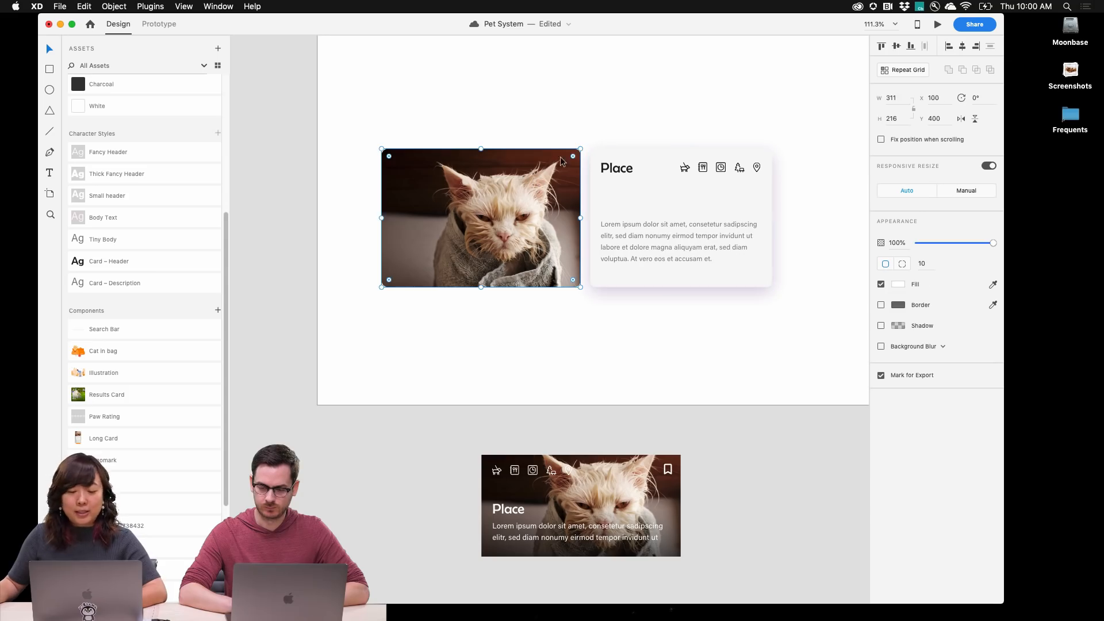
left_click_drag(580, 149, 637, 97)
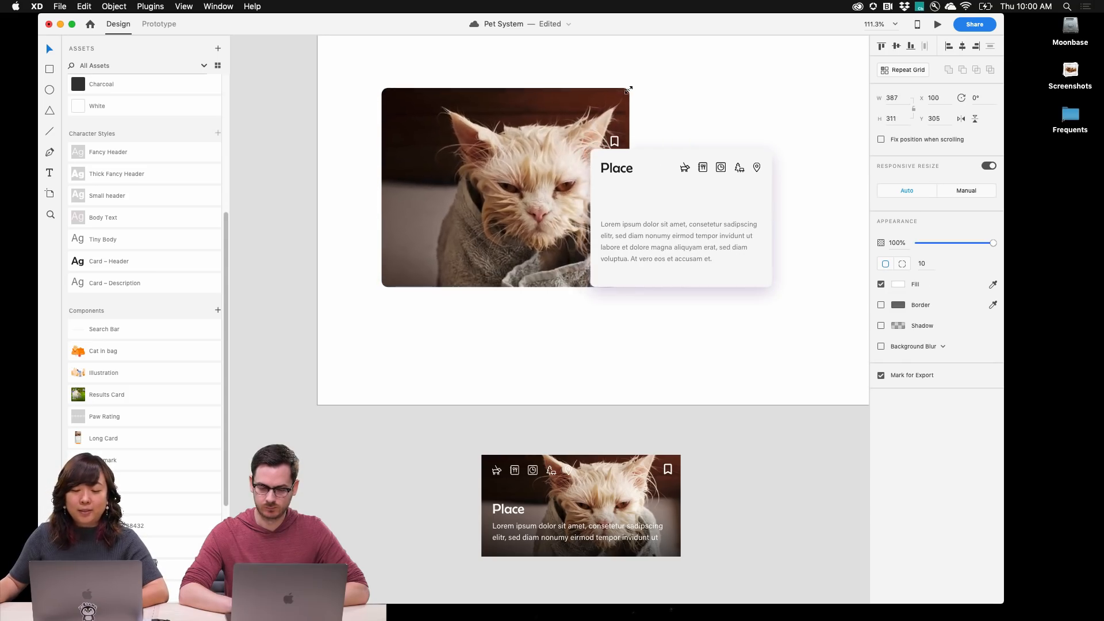
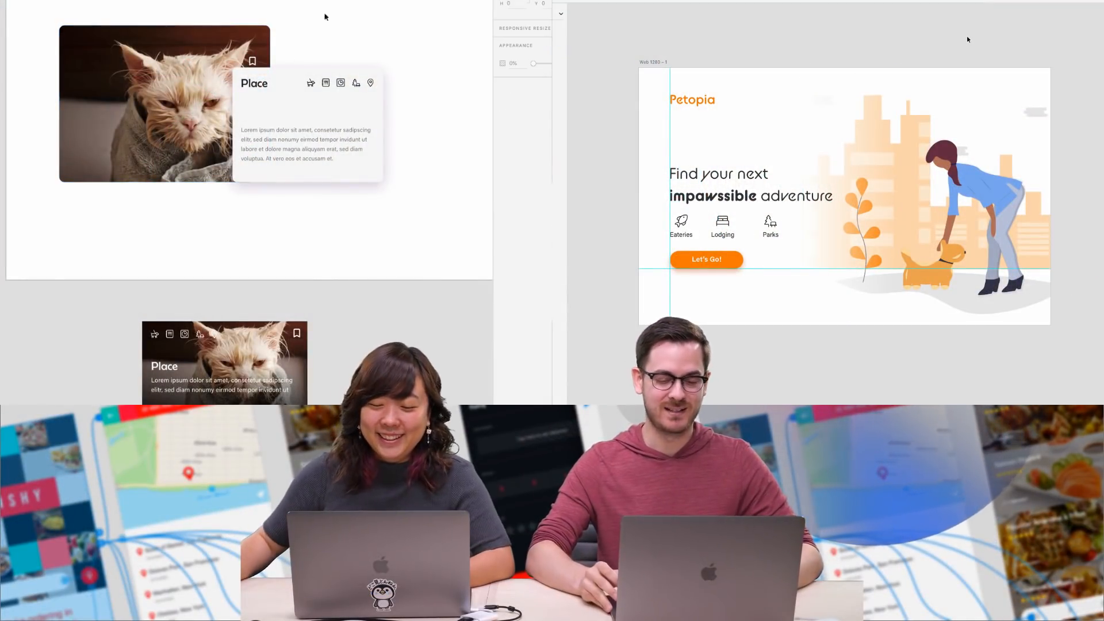
Move the bookmark icon from the cat photo's right side to its upper-left corner
scroll(252, 60, "up", 5)
left_click(277, 54)
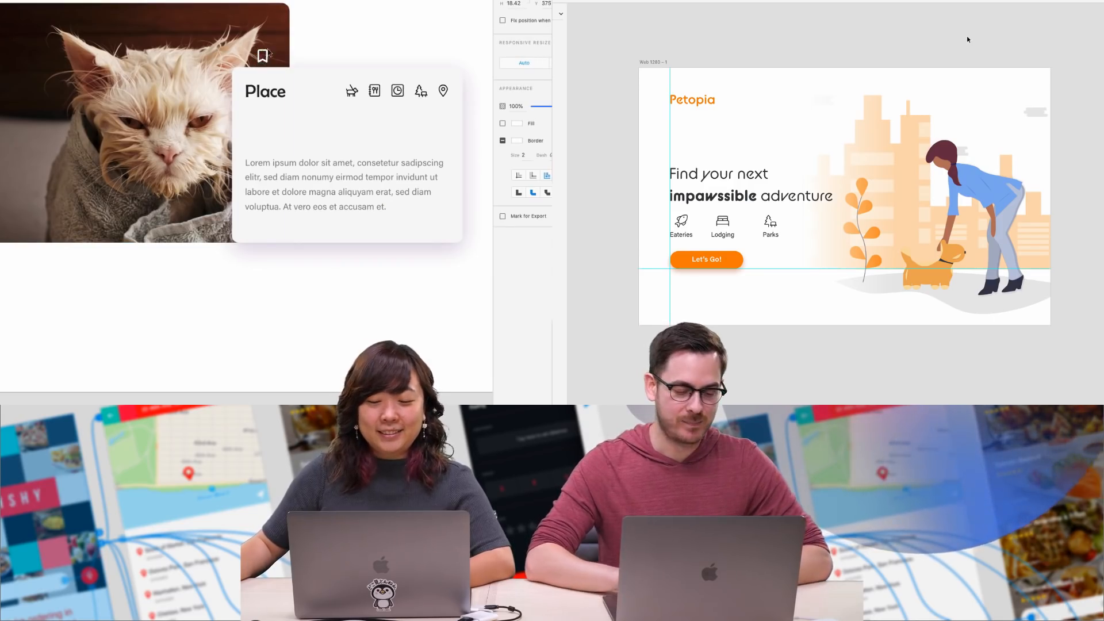
scroll(967, 39, "down", 1)
left_click_drag(277, 53, 76, 17)
scroll(278, 30, "down", 2)
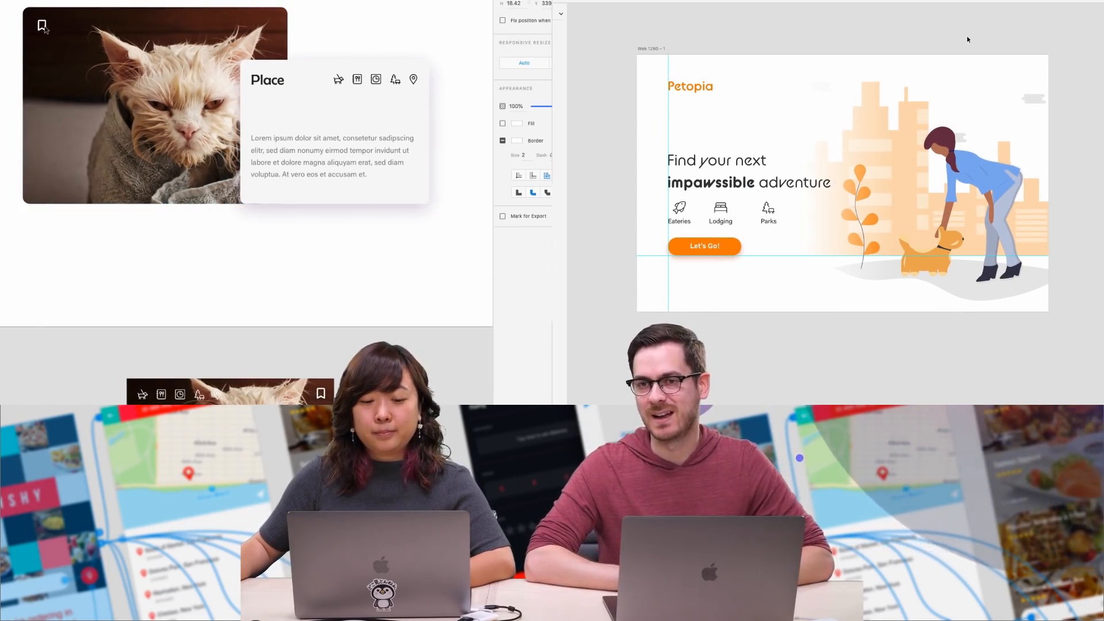
scroll(244, 62, "down", 2)
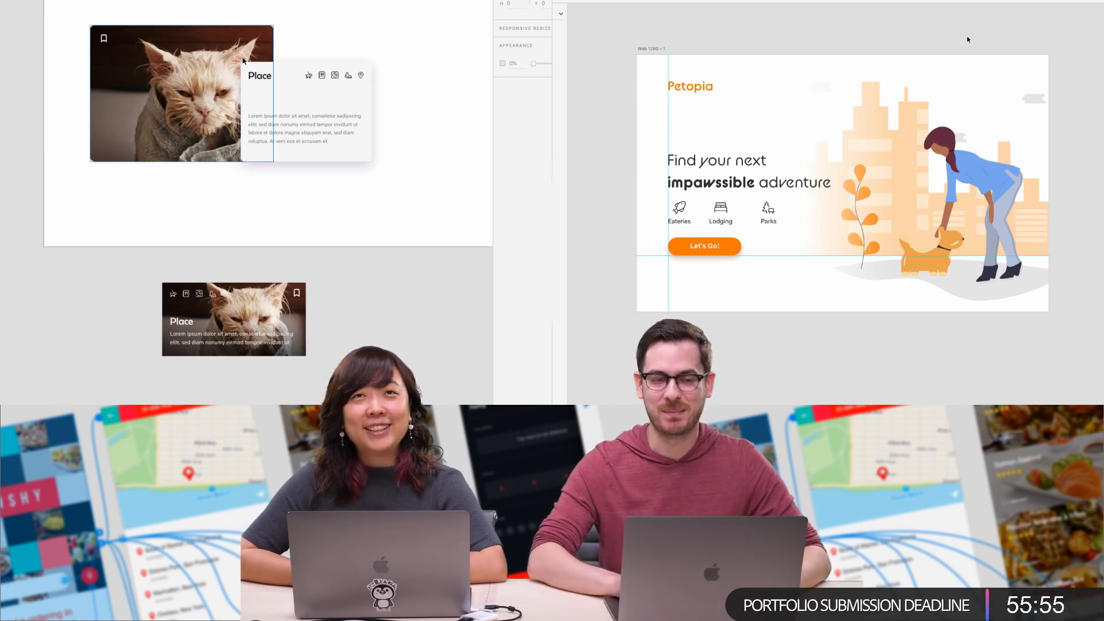
Move the orange colour square down slightly so that it lines up with the striped dark-orange square beside it
scroll(837, 71, "right", 3)
key("super+shift+y")
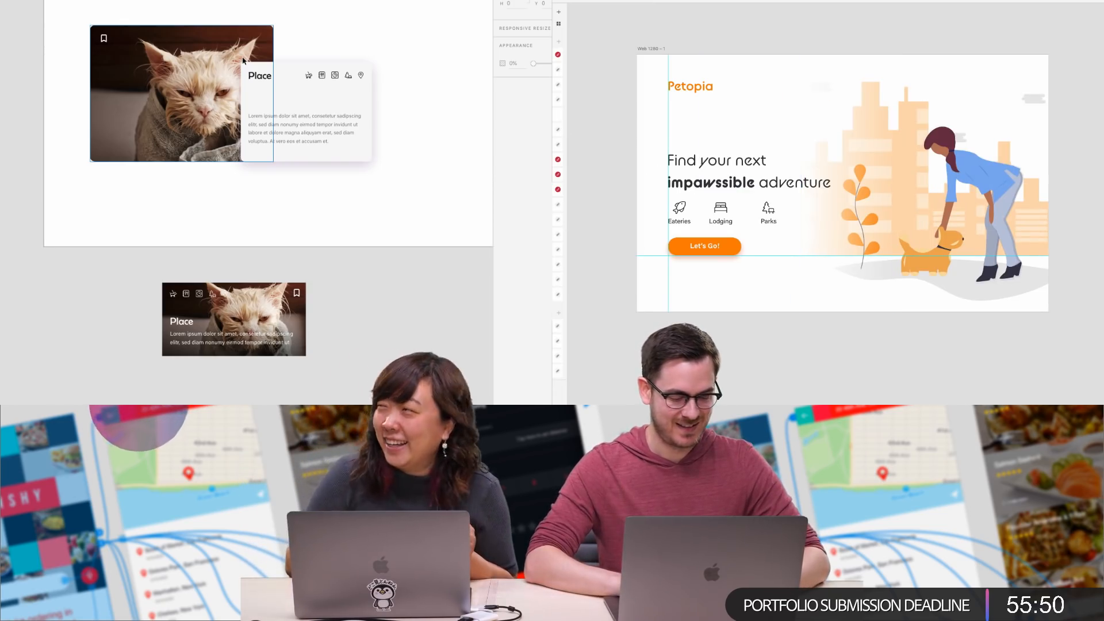
right_click(243, 60)
key("Escape")
scroll(278, 28, "down", 5)
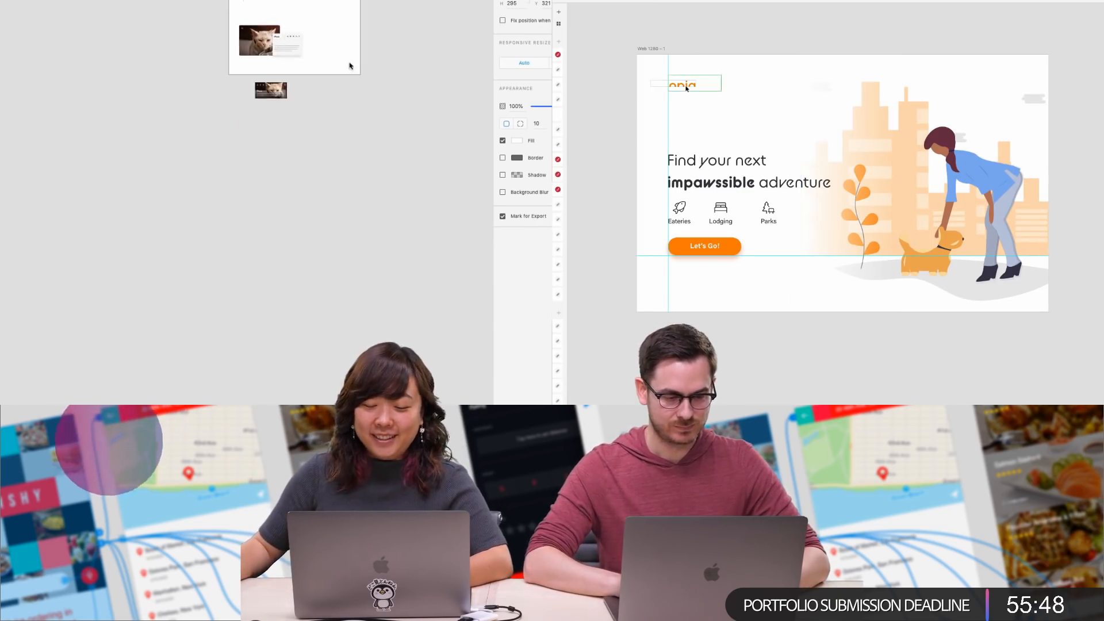
scroll(349, 65, "up", 5)
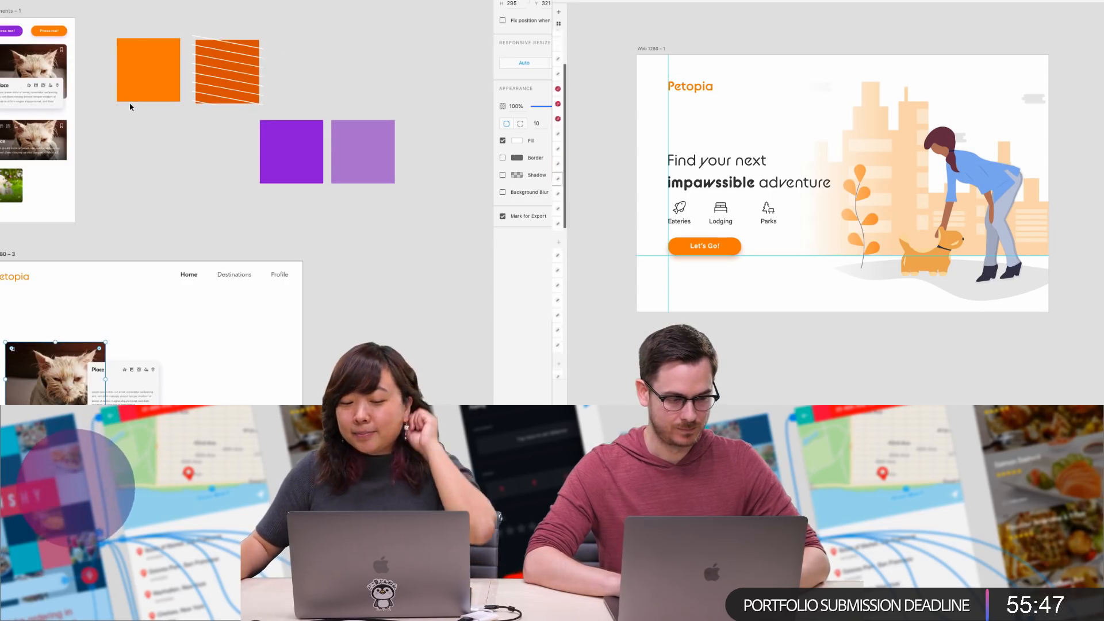
scroll(558, 314, "down", 5)
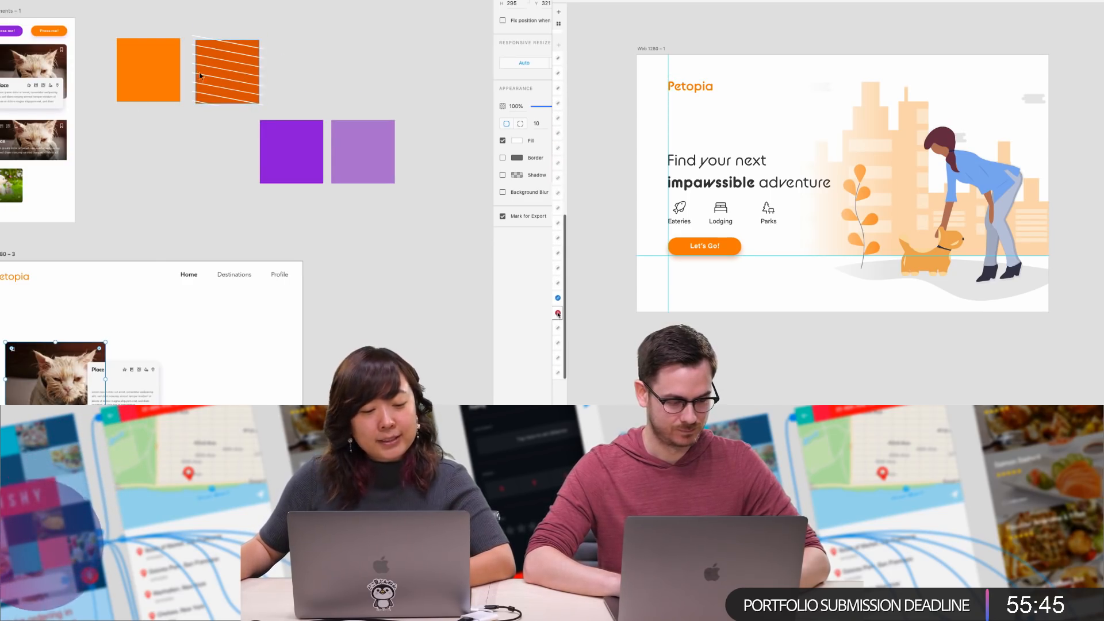
left_click_drag(172, 95, 176, 98)
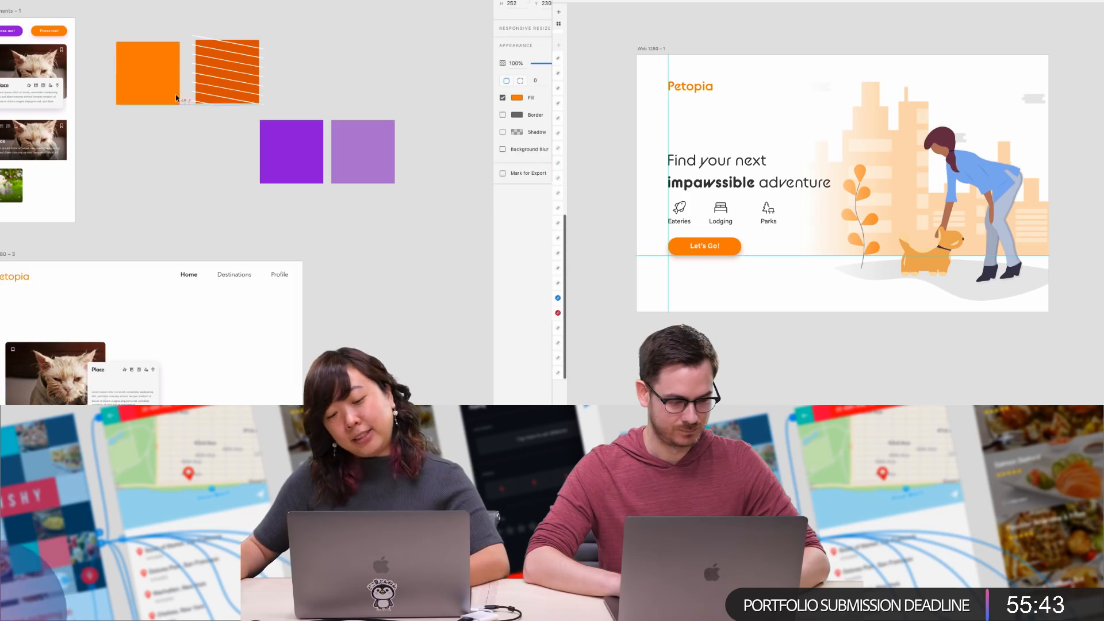
scroll(172, 98, "up", 4)
scroll(157, 60, "up", 1)
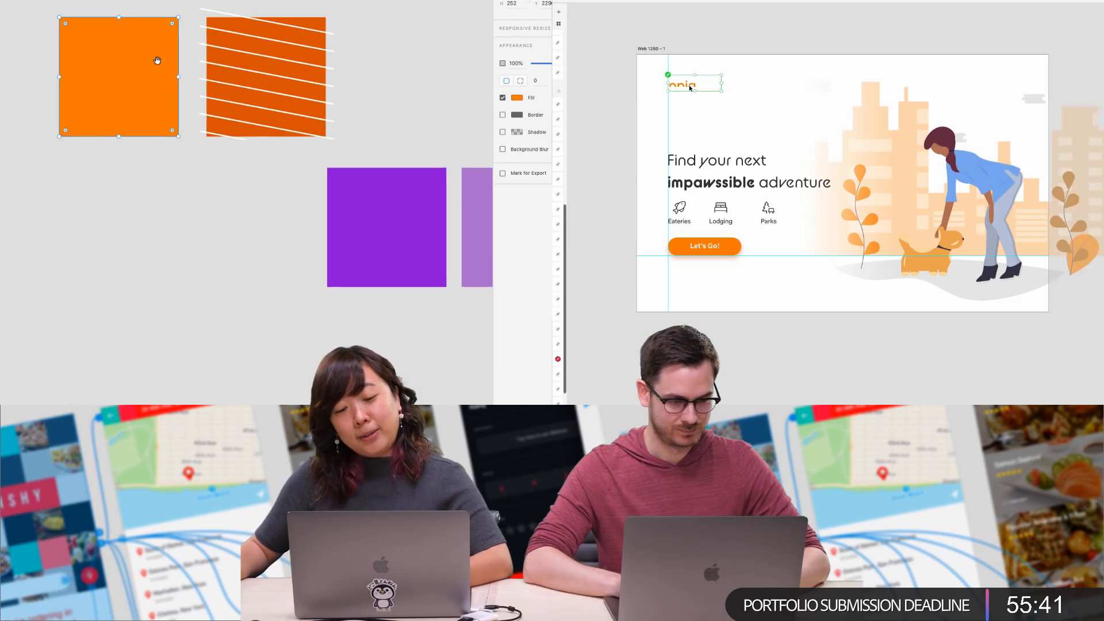
scroll(185, 8, "up", 1)
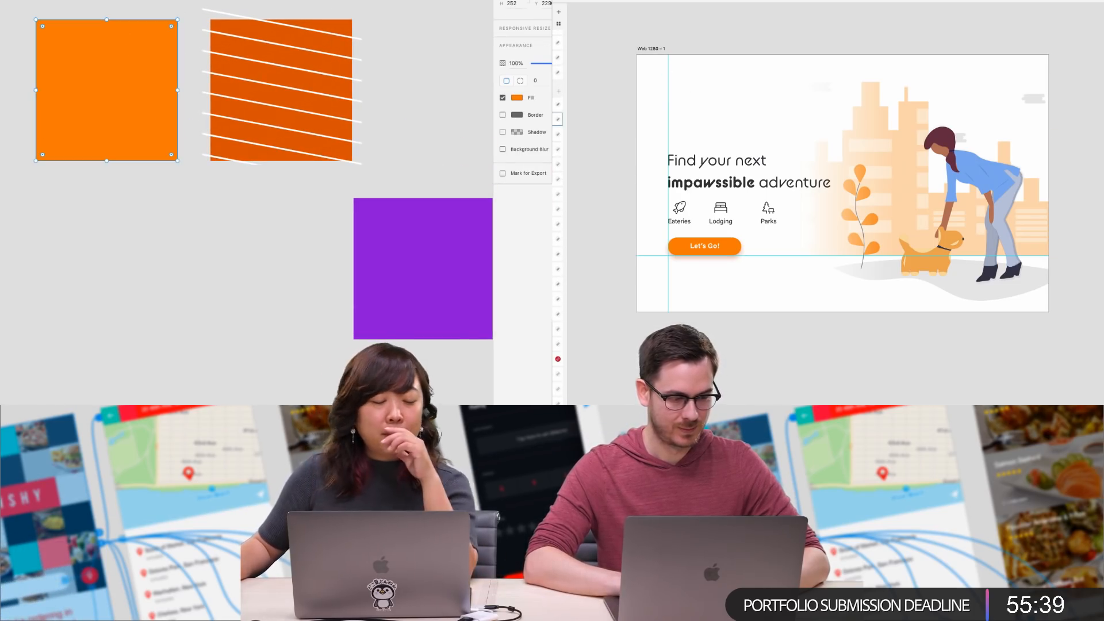
Replace the landing page's logo with enlarged "Petopia" text above the headline, and change the orange square's fill to green
type("Petopia")
left_click_drag(689, 65, 725, 84)
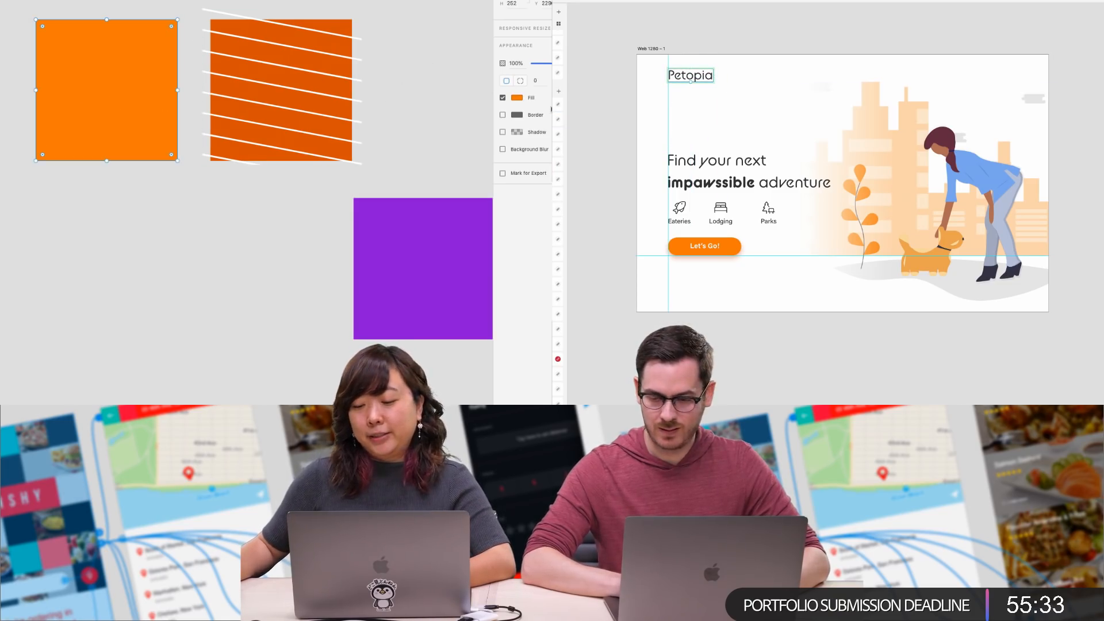
left_click(507, 98)
left_click_drag(483, 69, 481, 92)
left_click_drag(714, 82, 726, 86)
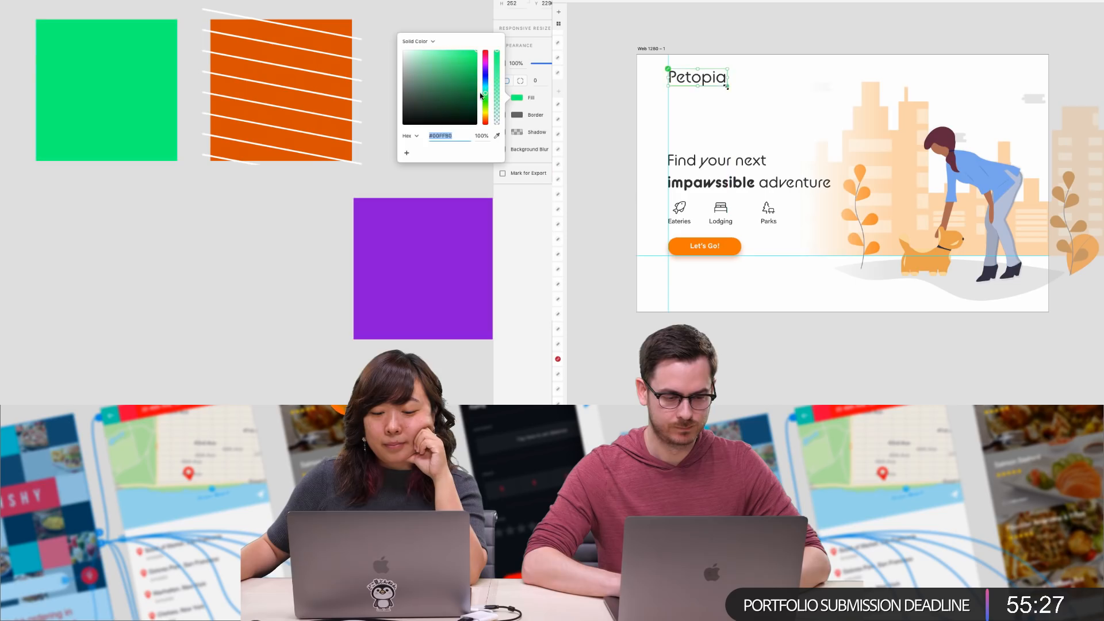
Make the "Petopia" text bold and orange and lower it slightly, while shifting the square's fill to a bluer green
mouse_move(482, 96)
left_mouse_down()
mouse_move(486, 113)
mouse_move(485, 97)
left_mouse_up()
left_click(713, 83)
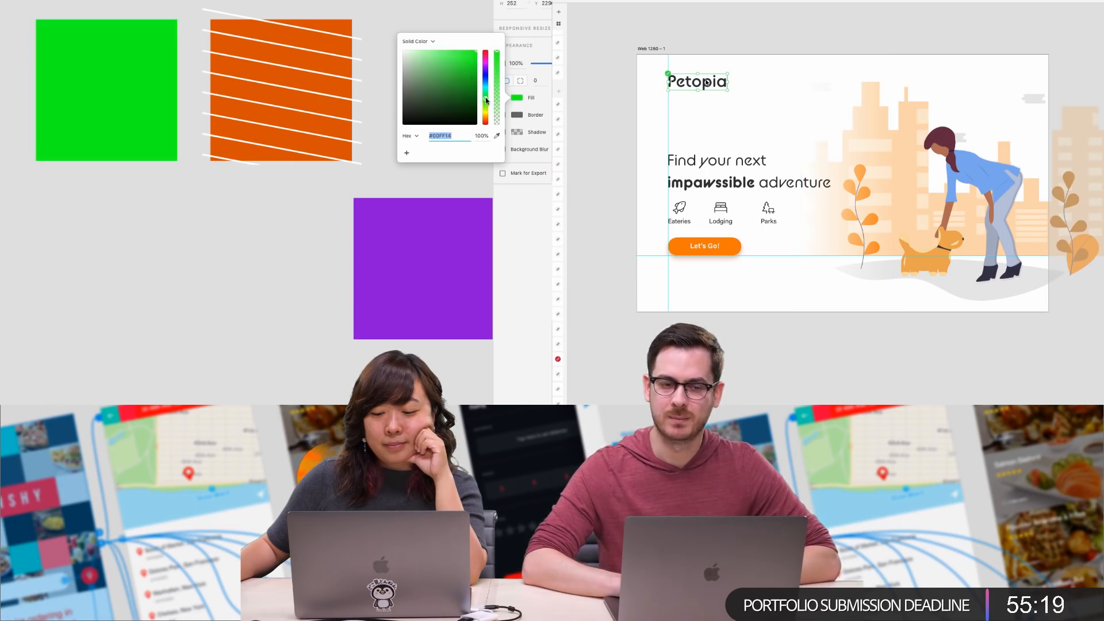
left_click_drag(706, 82, 706, 87)
left_click_drag(469, 70, 481, 69)
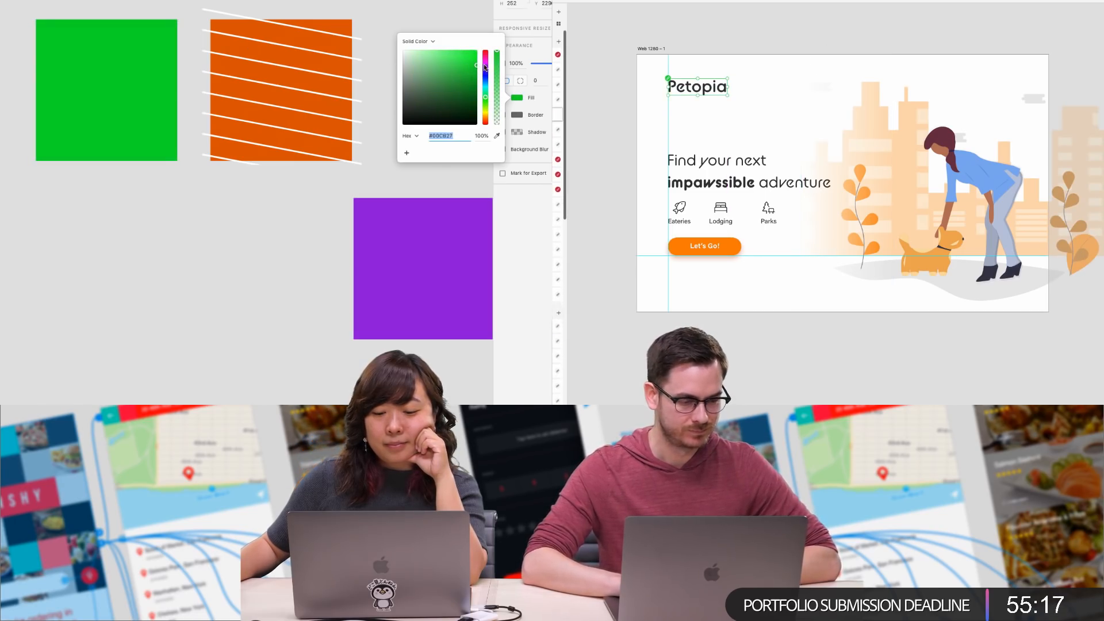
left_click(486, 96)
left_click_drag(709, 87, 709, 91)
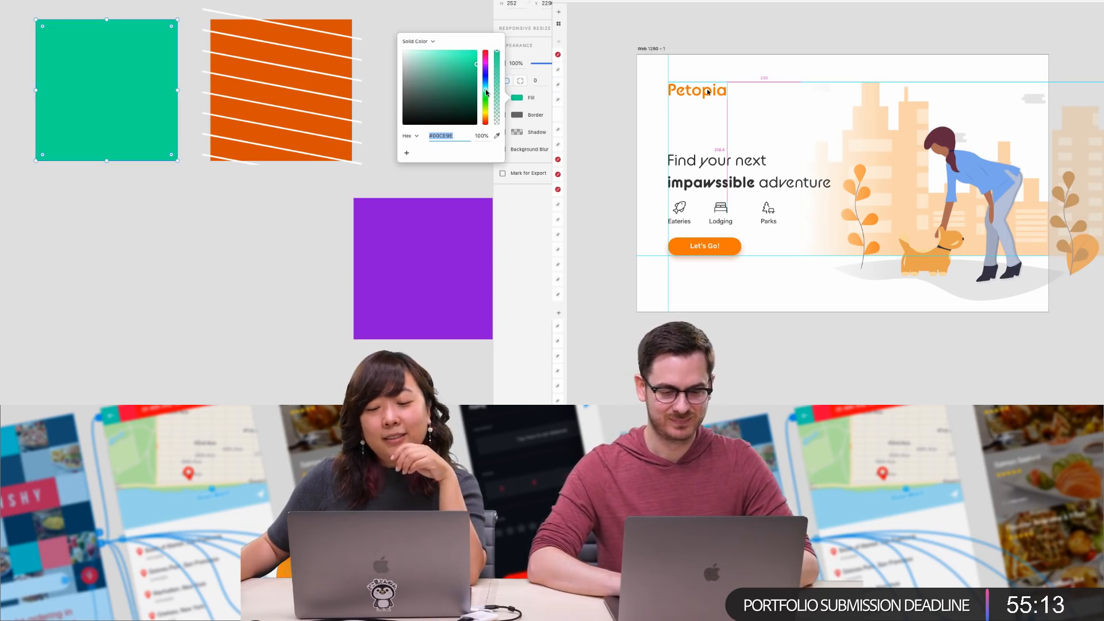
Brighten the green square's fill and shift its hue to turquoise, about #00DDCC
left_click_drag(467, 58, 494, 60)
left_click(389, 49)
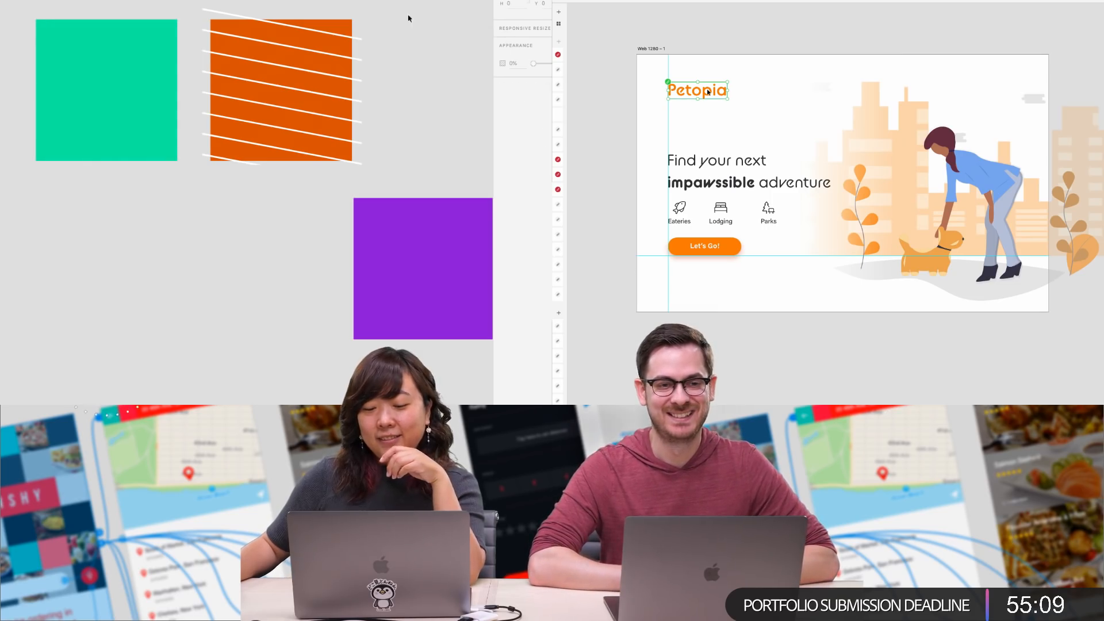
scroll(412, 131, "down", 5)
left_click(256, 87)
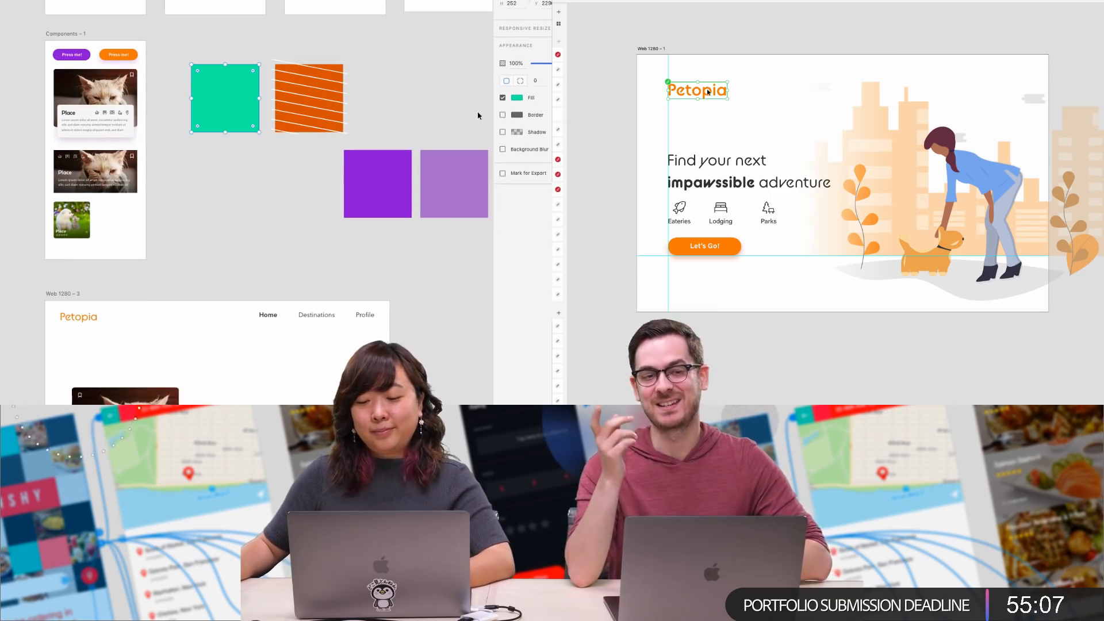
left_click(517, 98)
left_click_drag(488, 90, 486, 92)
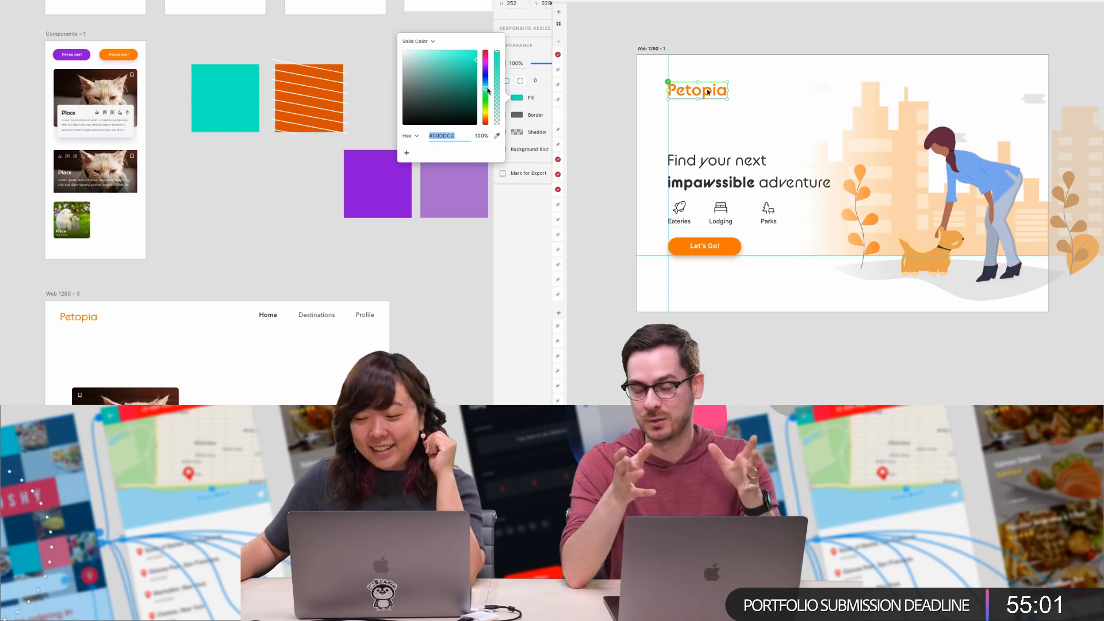
left_click_drag(488, 90, 486, 89)
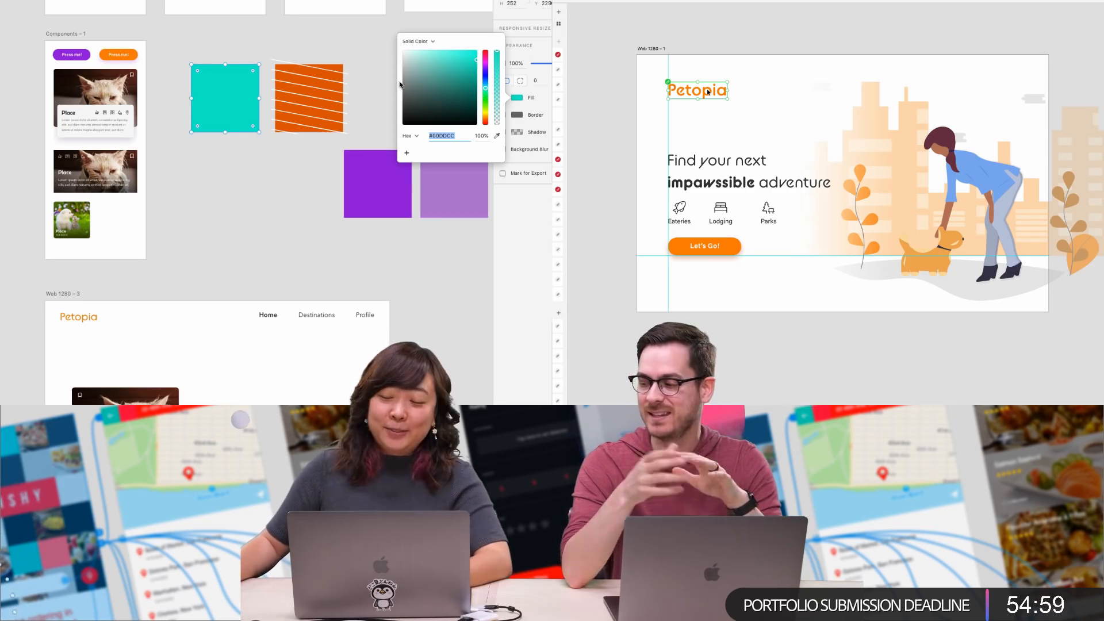
key("super+z")
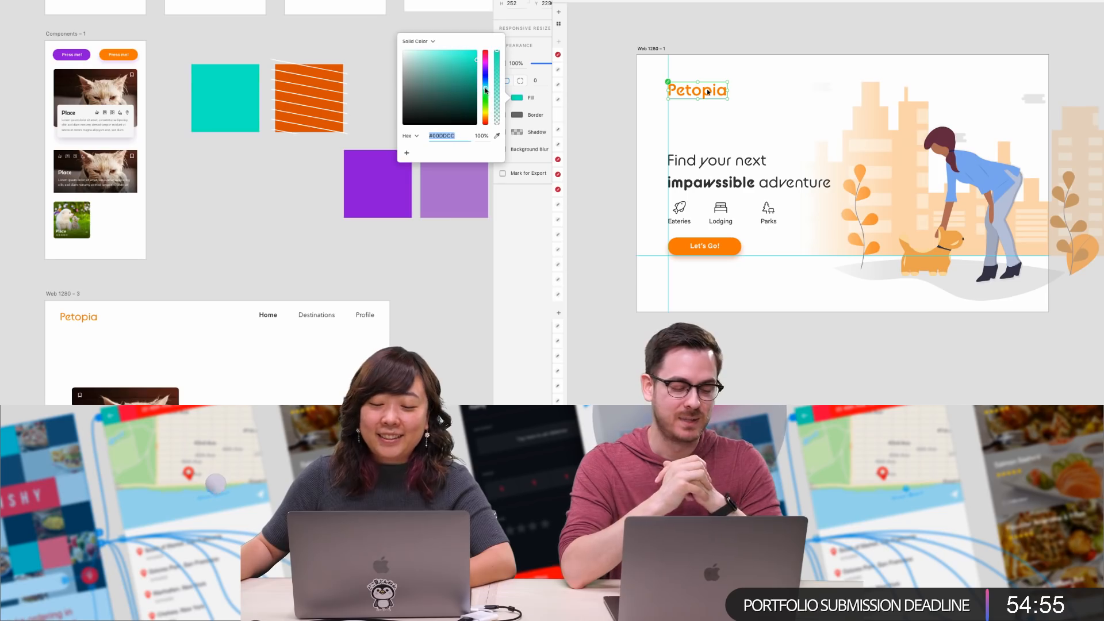
left_click_drag(484, 90, 484, 92)
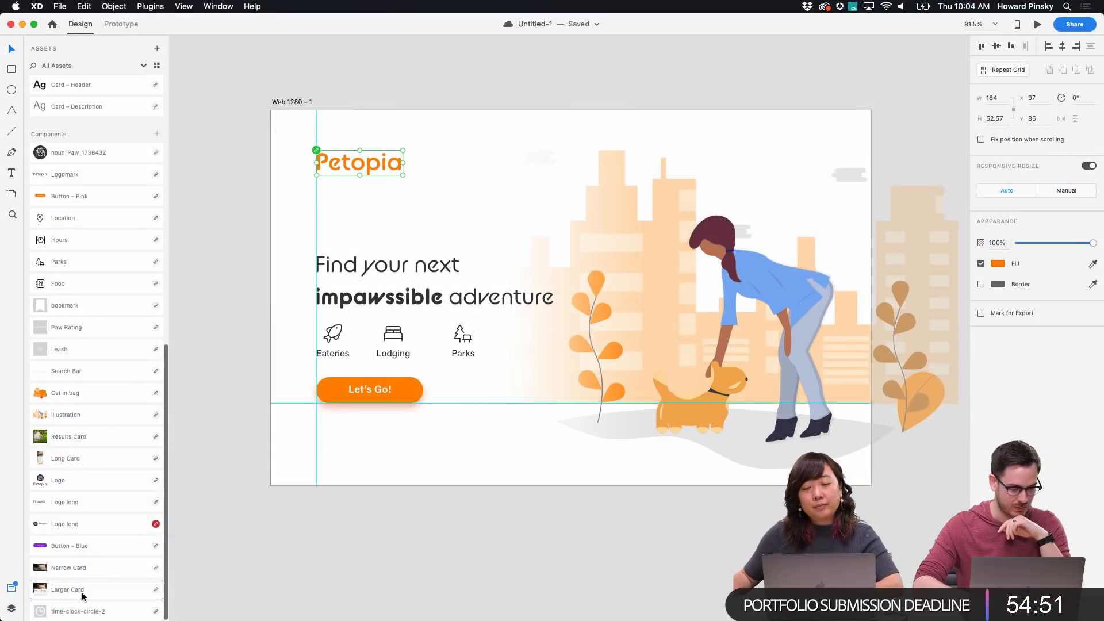
Place a Larger Card component from the linked assets on the empty canvas above the Web 1280 – 1 artboard
left_click_drag(83, 595, 427, 189)
scroll(399, 230, "up", 5)
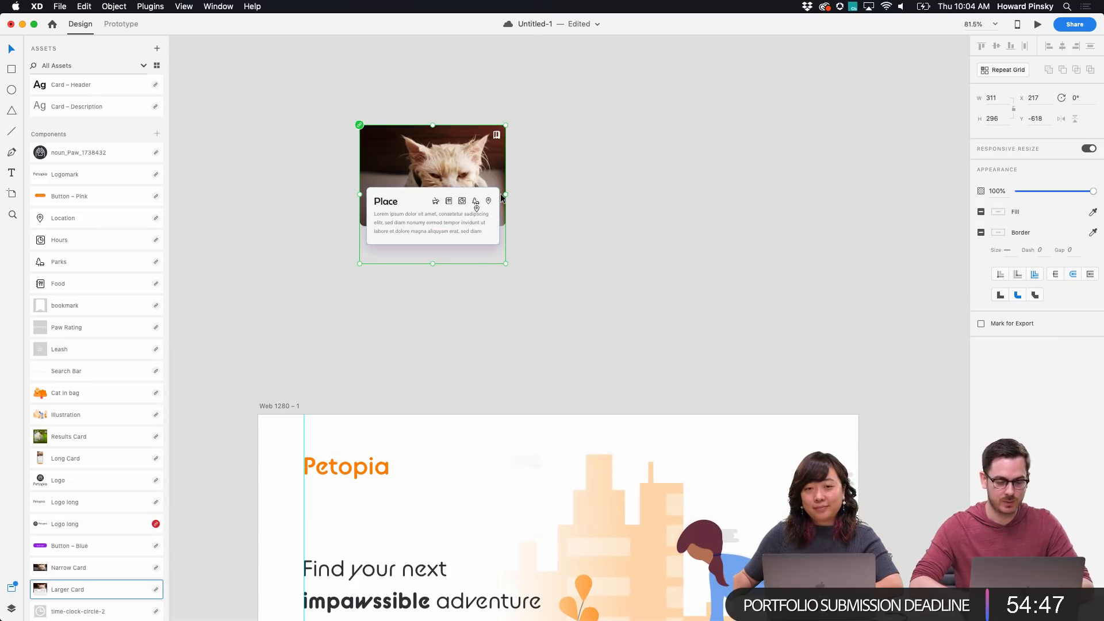
Try widening the card to about 559 px, and remove the stray location icon below its icon row
left_click_drag(505, 192, 621, 194)
scroll(465, 185, "up", 5)
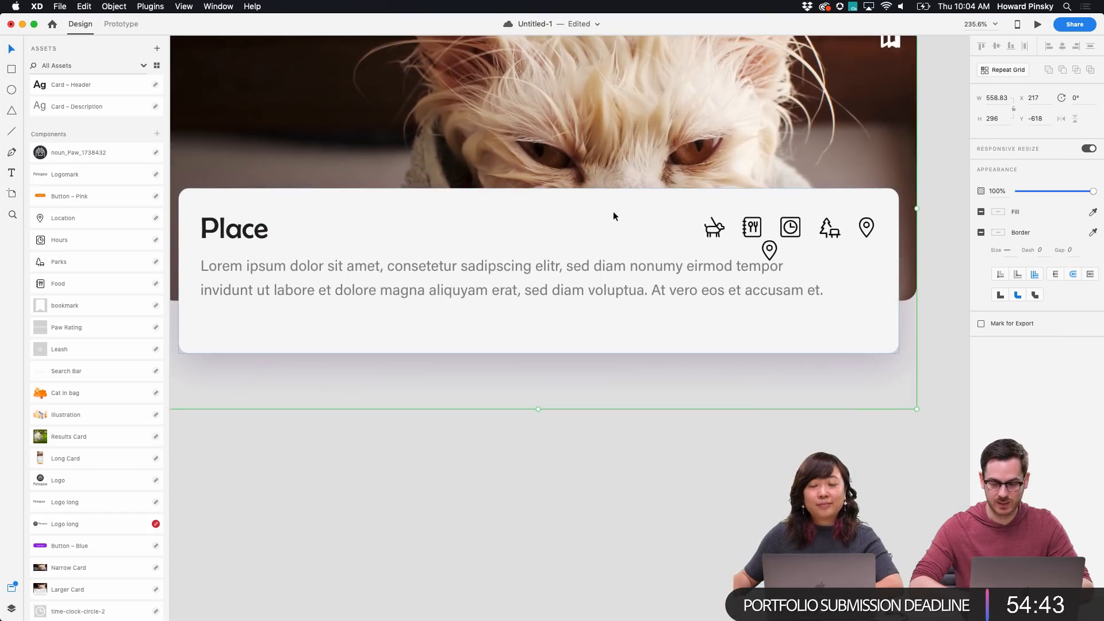
key("super+z")
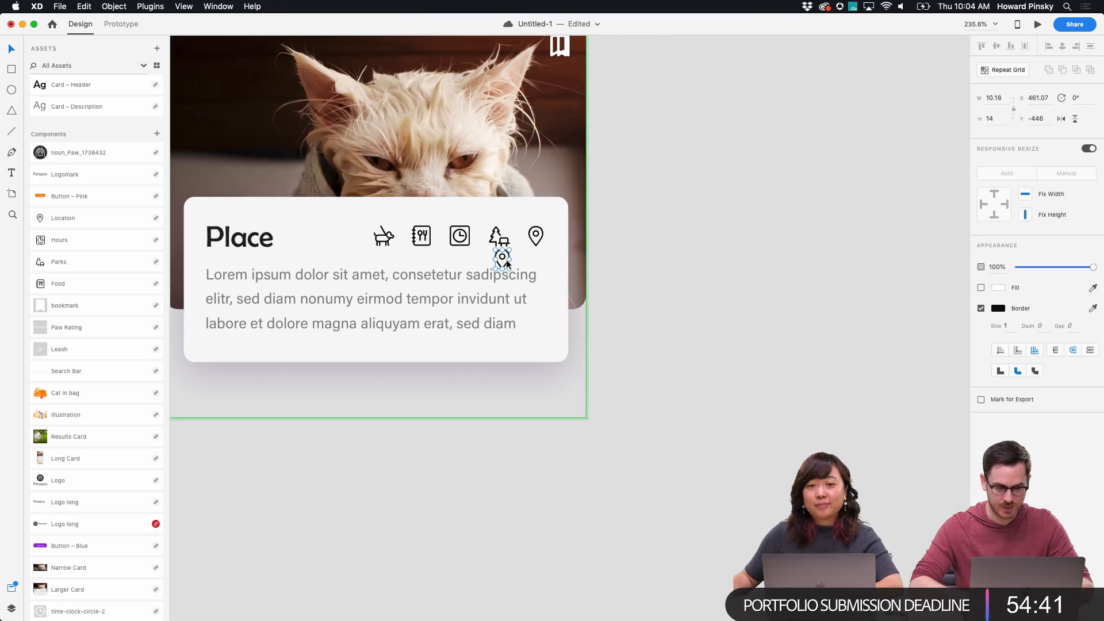
scroll(605, 263, "down", 4)
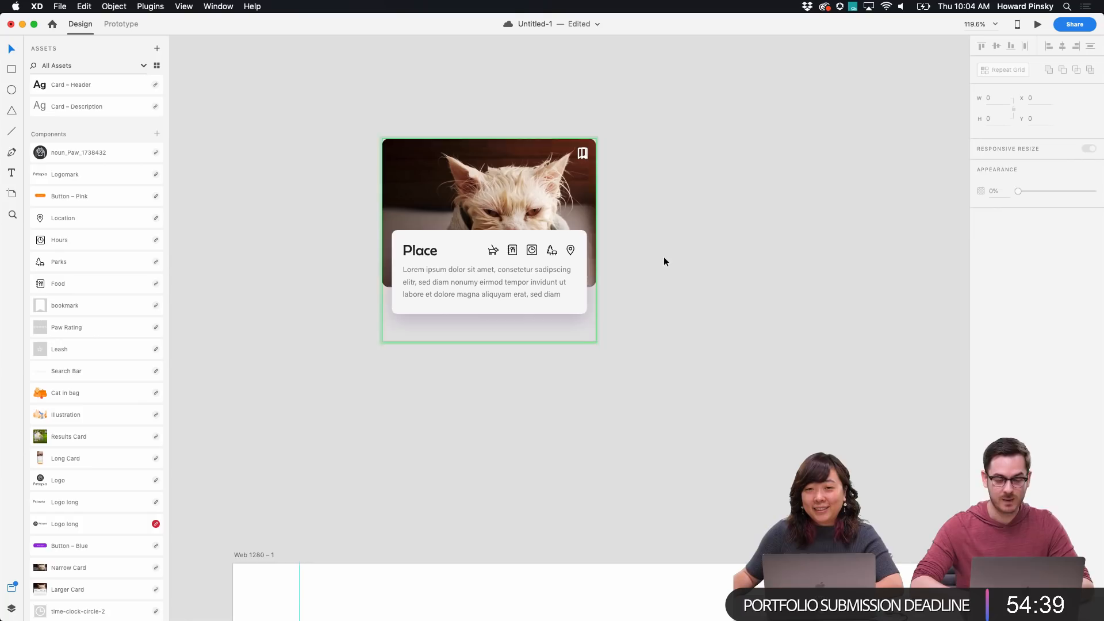
Try widening the card again with the stray location icon gone
left_click(586, 223)
left_click_drag(594, 240, 731, 233)
key("super+z")
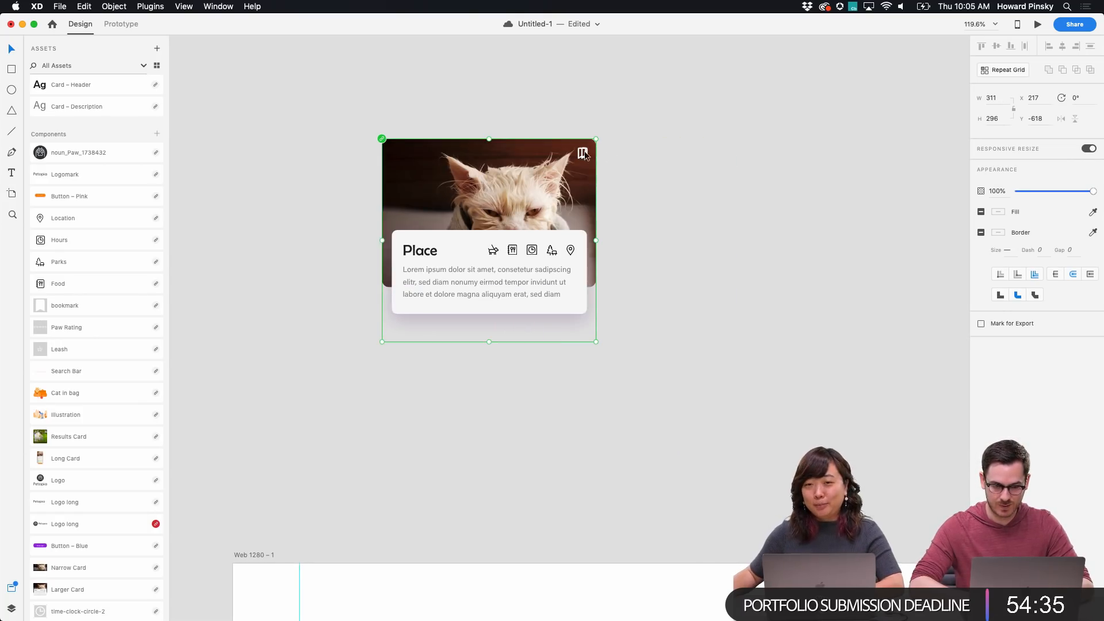
Remove the extra icon overlapping the bookmark in the card's upper-right corner
double_click(584, 152)
key("Escape")
left_click(619, 164)
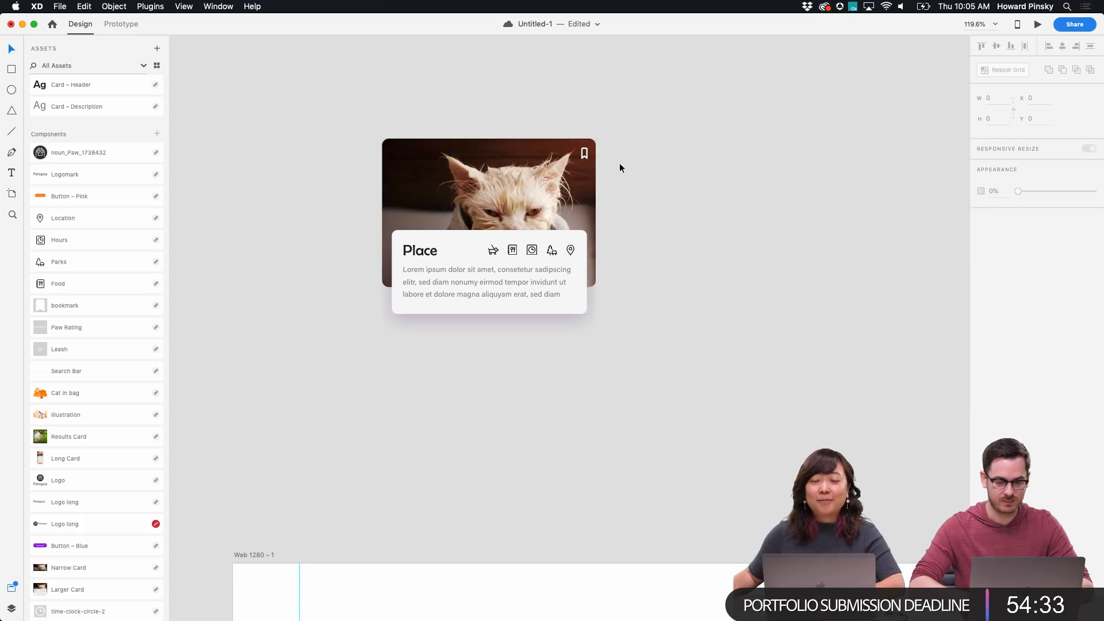
Stretch the card component wider and narrow its cat photo to leave room beside it
left_click(586, 153)
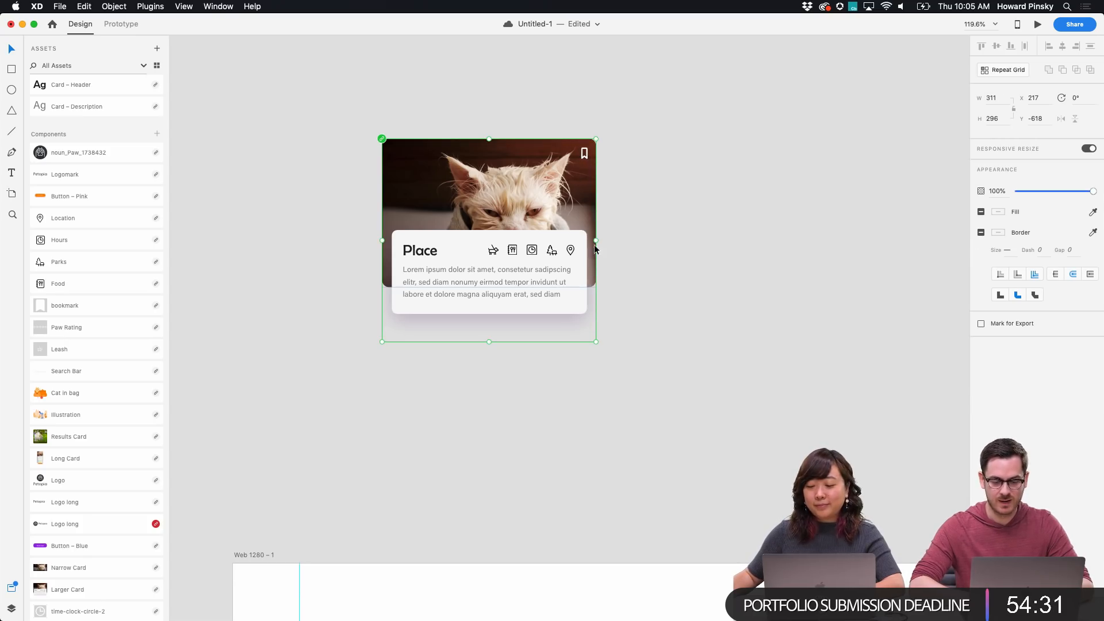
left_click_drag(596, 239, 549, 232)
double_click(746, 221)
Narrow the card's description group to about 294 px and place it beside the cat photo, aligned with the photo's upper edge
left_click(393, 271)
left_click_drag(392, 271, 563, 251)
left_click_drag(636, 244, 635, 153)
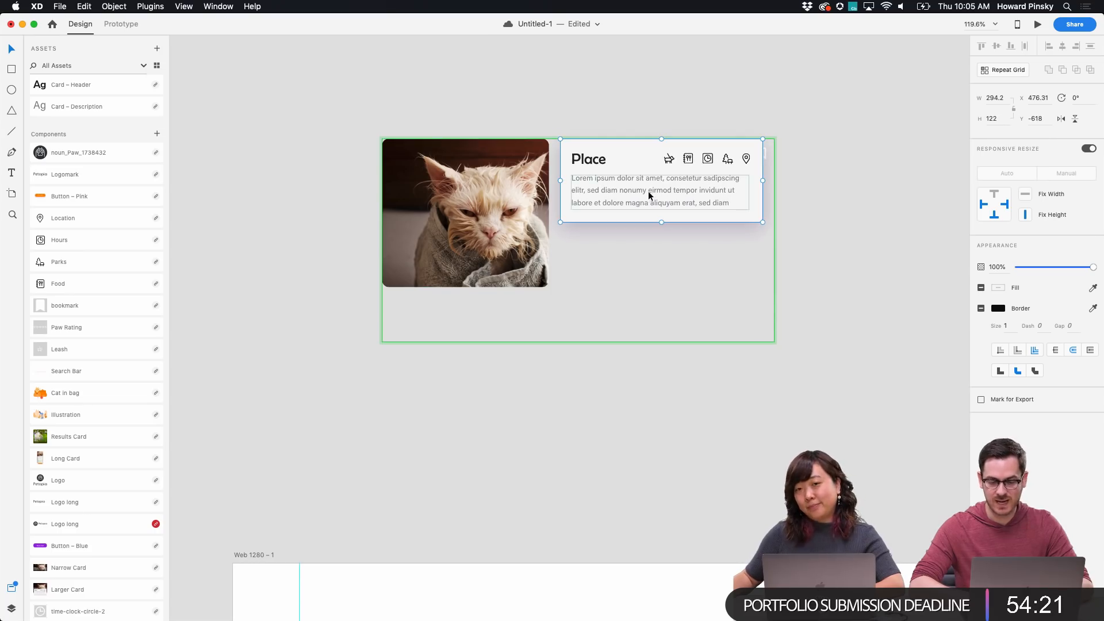
Extend the description group down to the photo's lower edge and stretch its background box upward to about 211 px high
left_click_drag(660, 225, 659, 289)
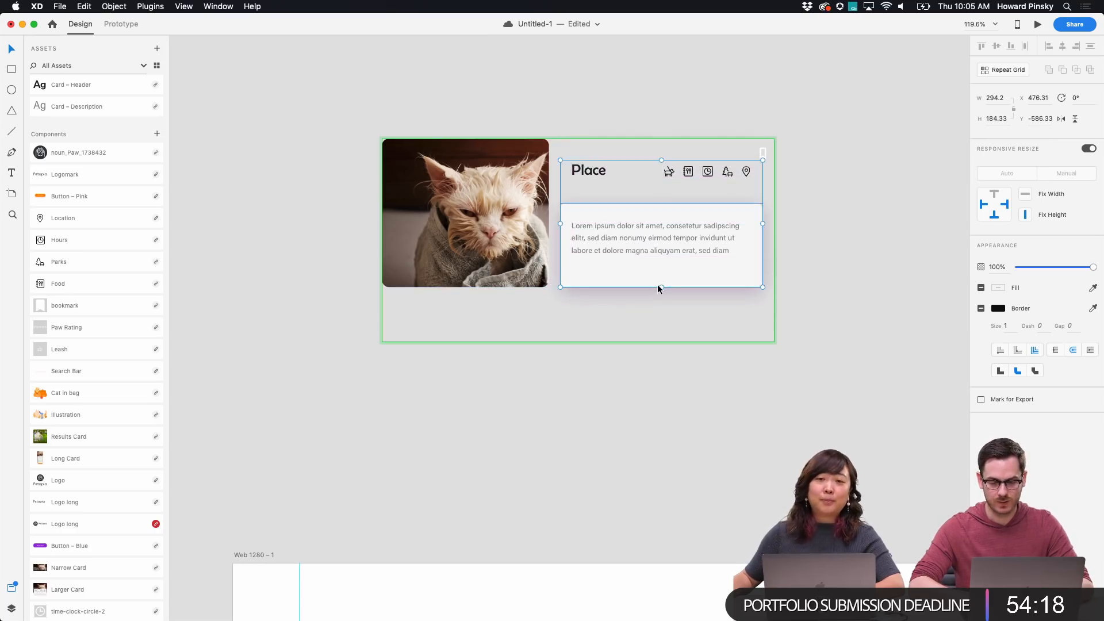
left_click(667, 216)
left_click_drag(661, 204, 661, 141)
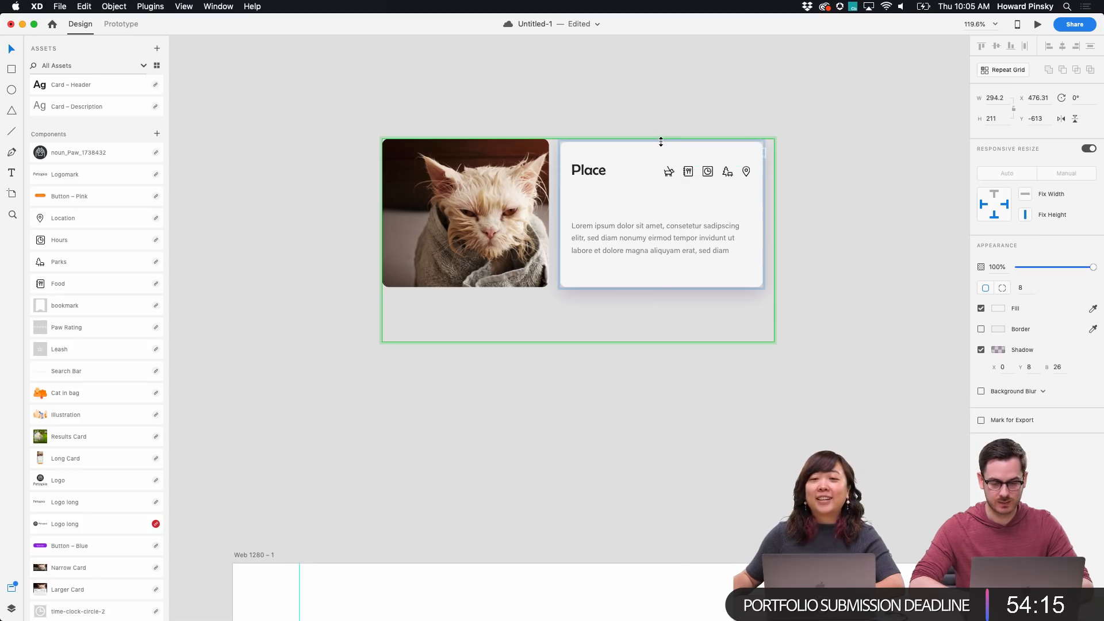
Move the Place heading and icon row up near the description box's upper edge and the bookmark onto the cat photo's upper-right corner
left_click(672, 170)
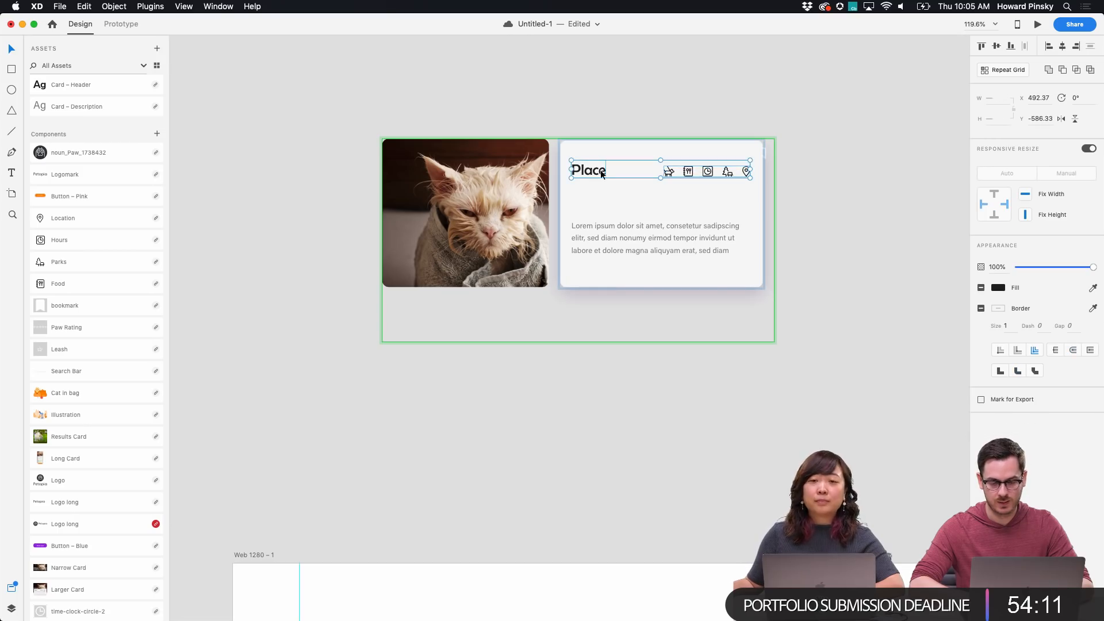
left_click_drag(602, 174, 602, 161)
left_click(765, 153)
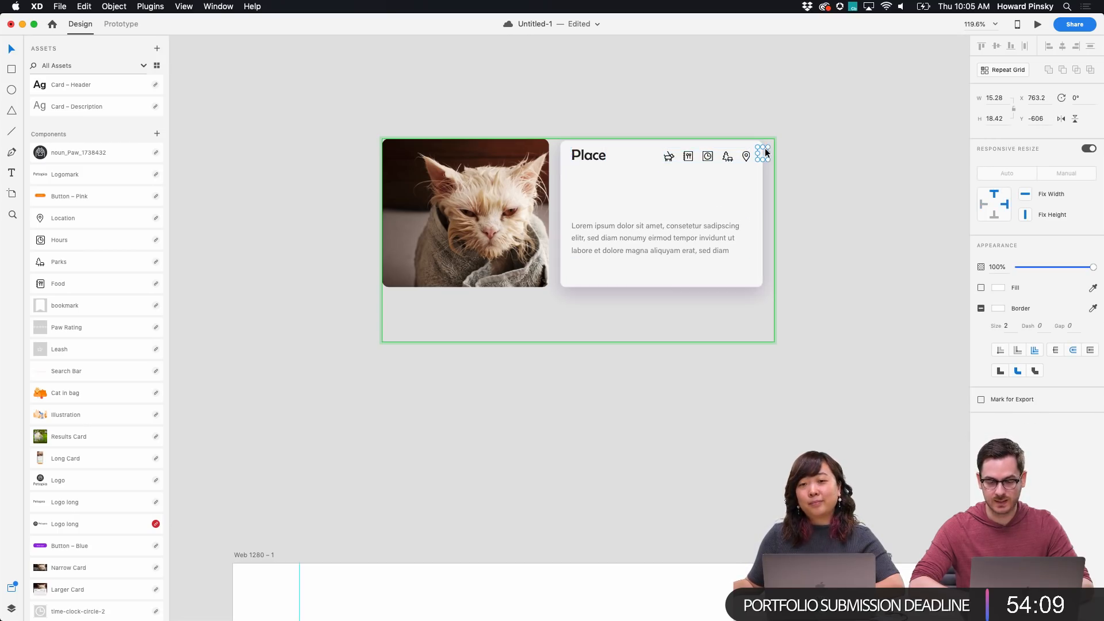
left_click_drag(766, 153, 534, 151)
Move the card's lorem ipsum text down toward the lower edge of the description box
left_click(625, 247)
double_click(644, 234)
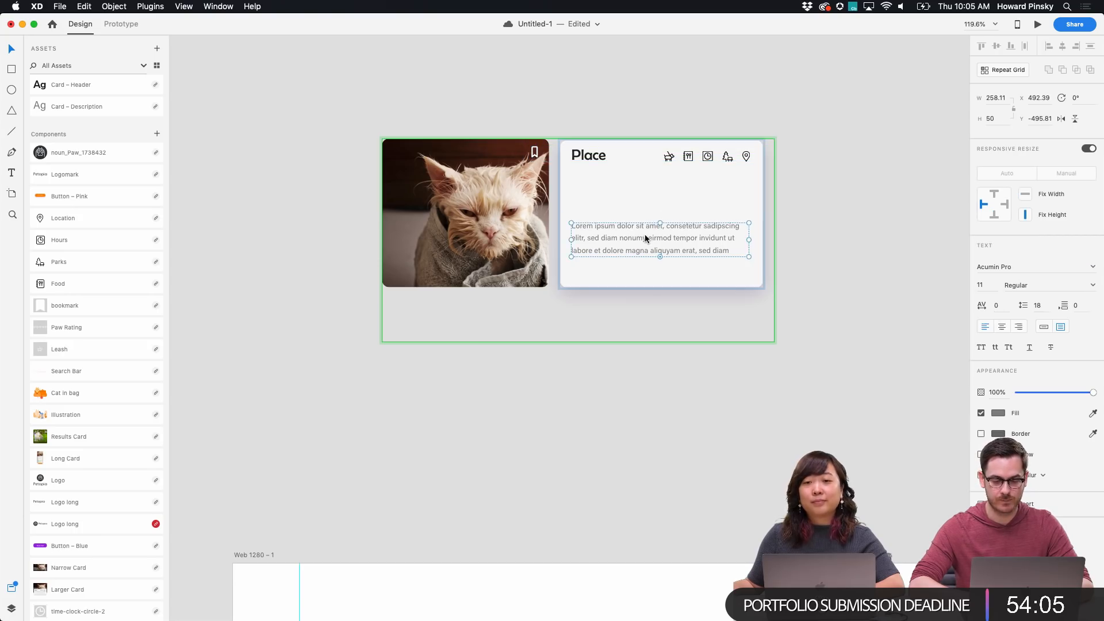
left_click_drag(644, 233, 644, 253)
left_click(802, 205)
left_click(723, 207)
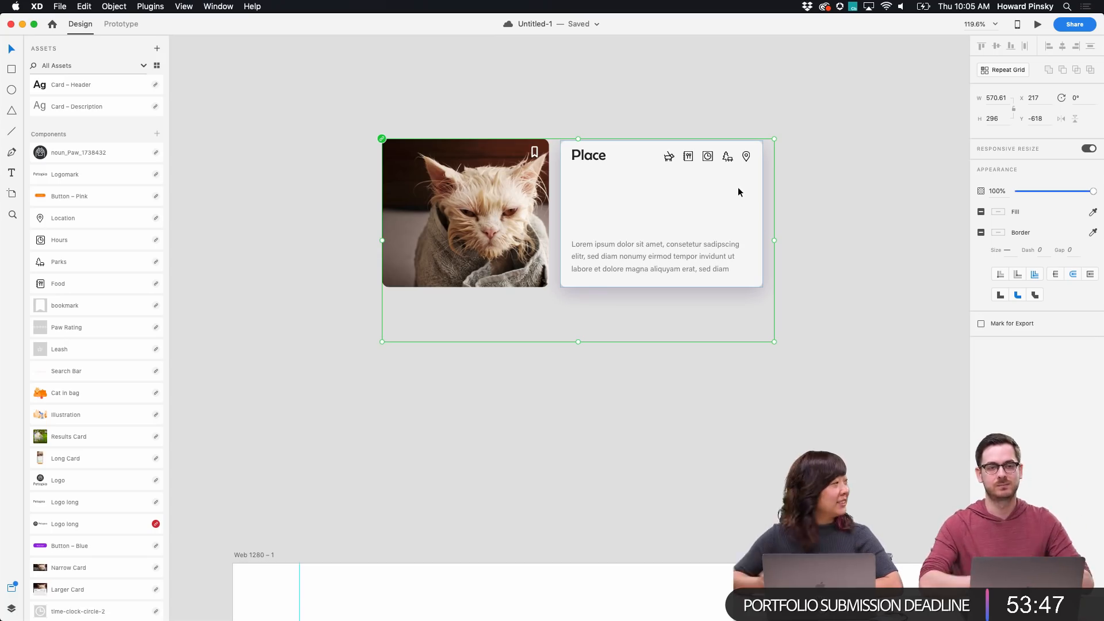
left_click(889, 156)
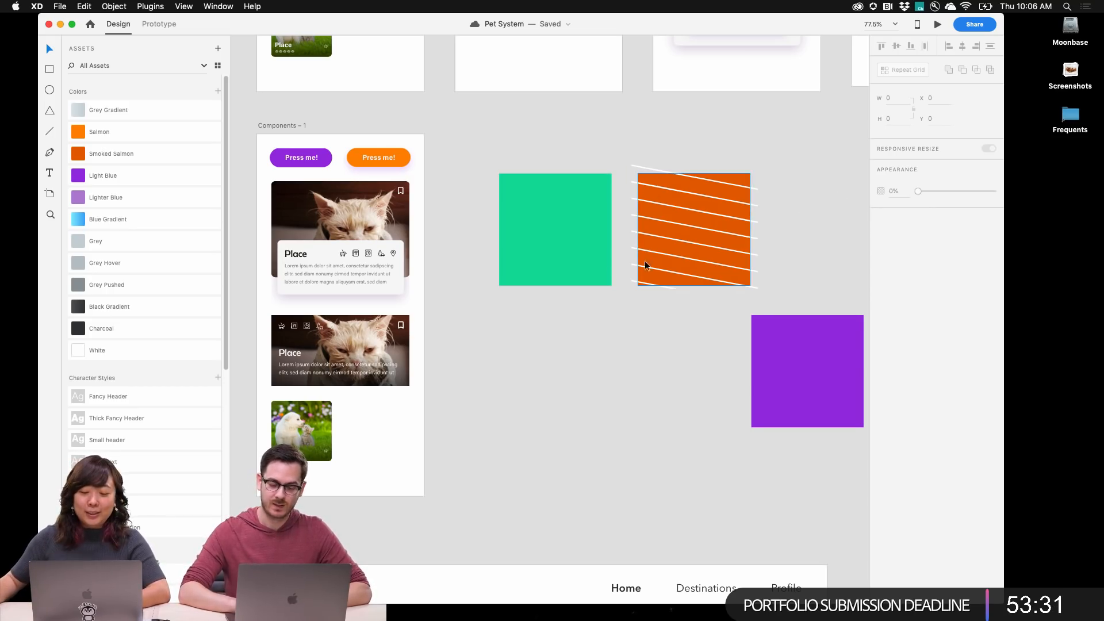
Darken the green square's fill to #12CB99 in the Pet System document and save it
left_click(589, 239)
left_click(898, 233)
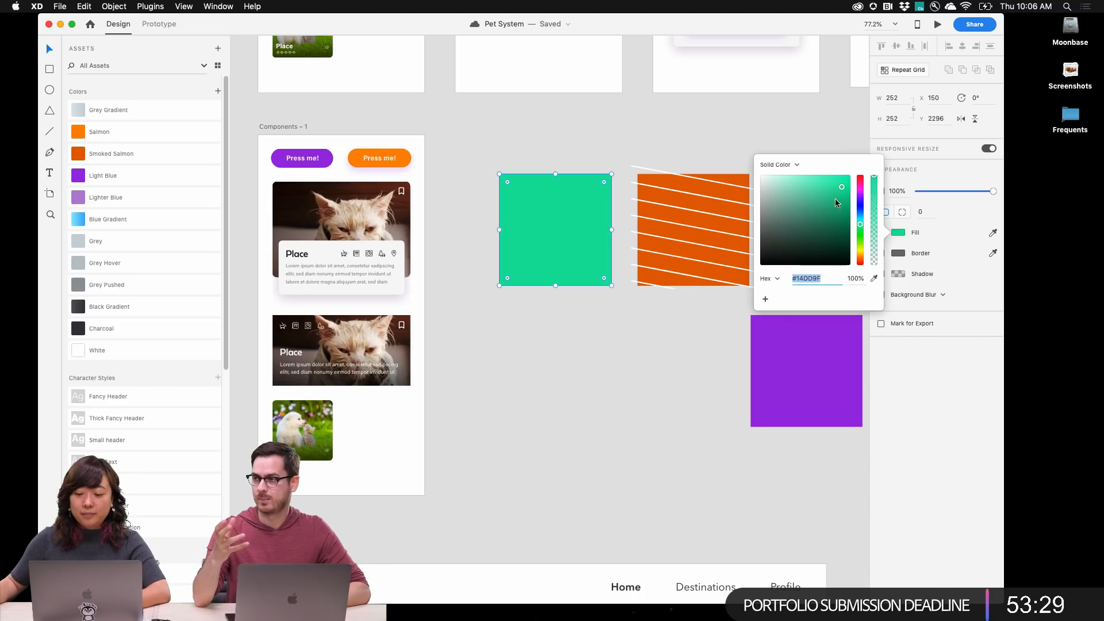
left_click(846, 198)
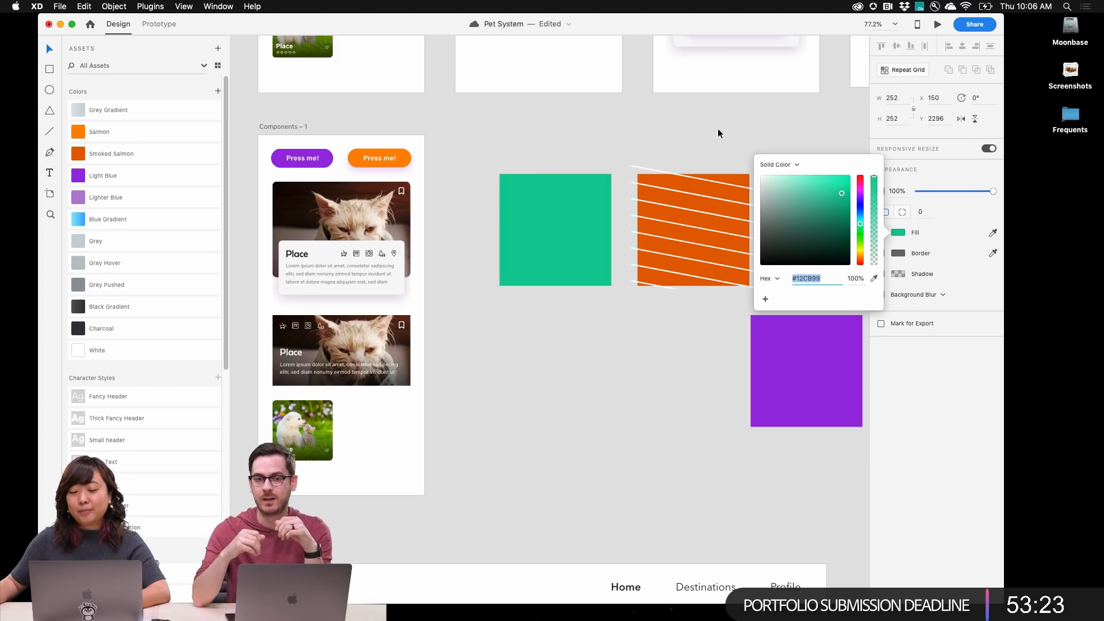
left_click(697, 128)
key("super+s")
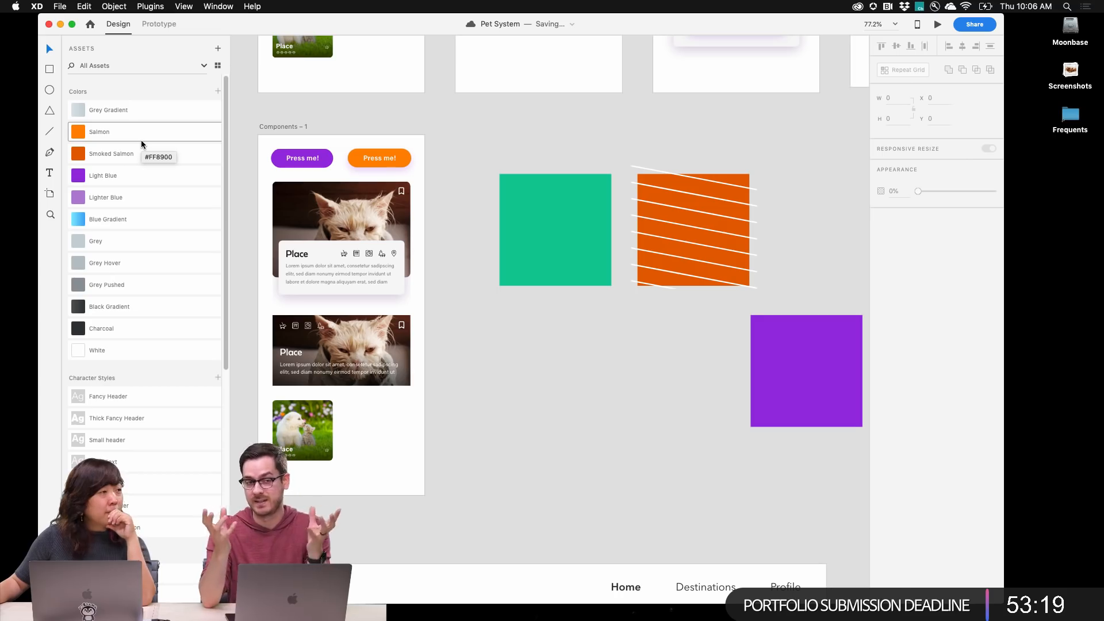
Edit the Salmon colour asset to match the green square by sampling its #12CB99 fill
right_click(142, 143)
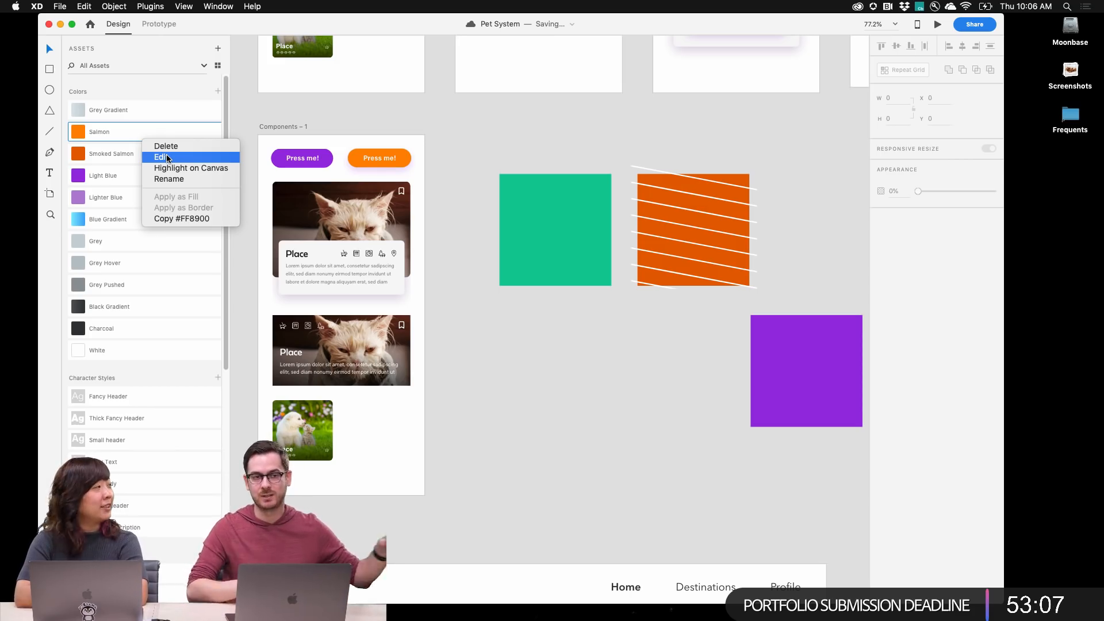
left_click(217, 157)
left_click(213, 183)
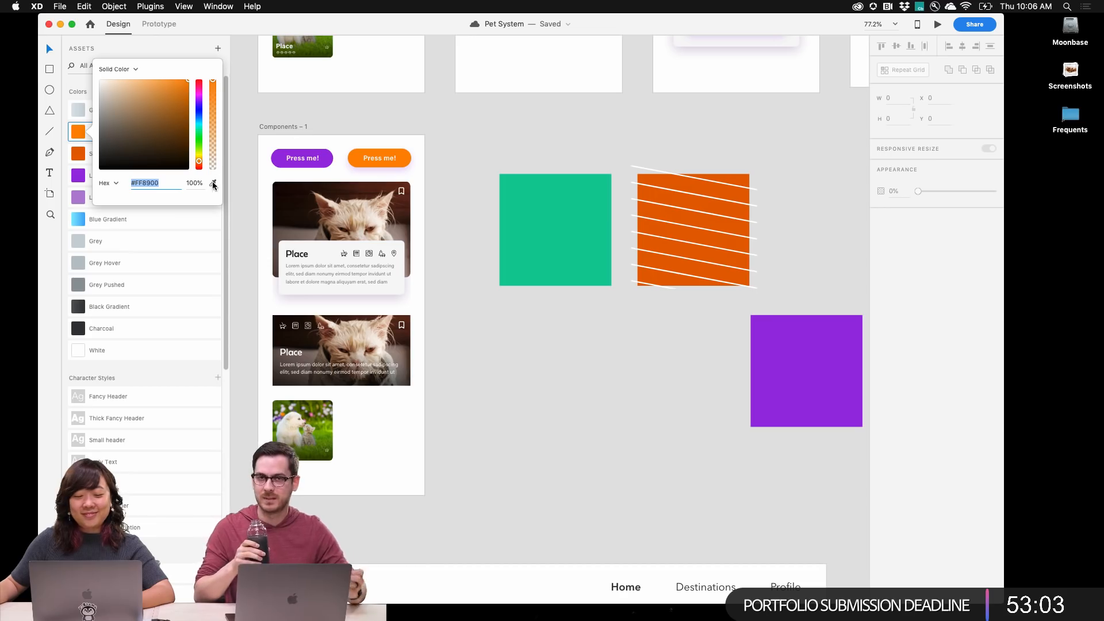
left_click(567, 229)
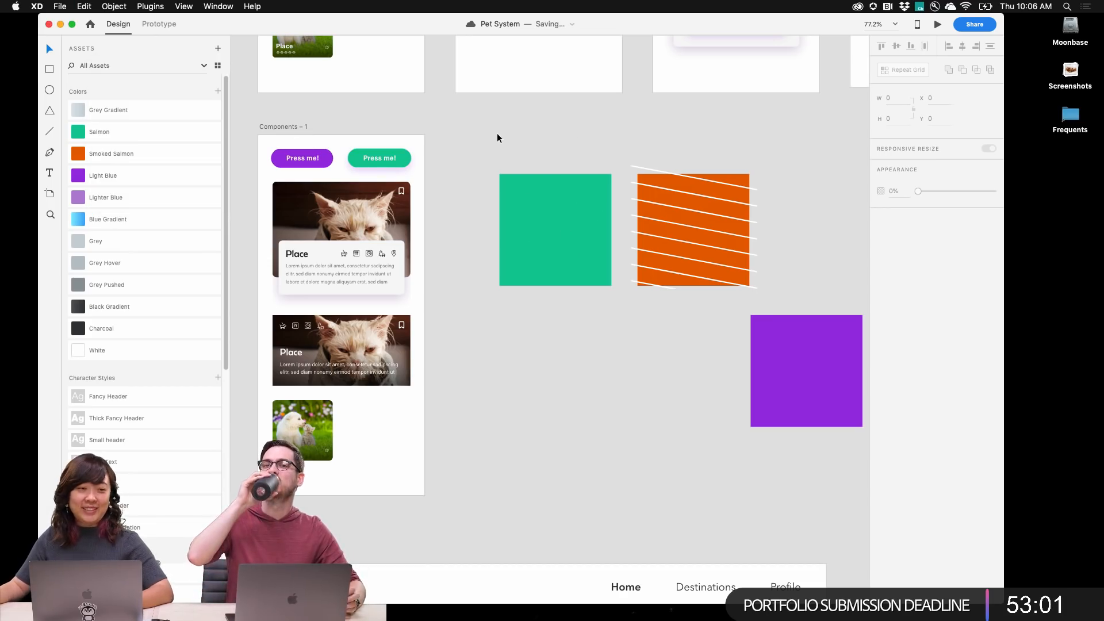
Adjust the Salmon colour asset to a more saturated green and update the linked Let's Go! button on the landing page
scroll(695, 201, "up", 2)
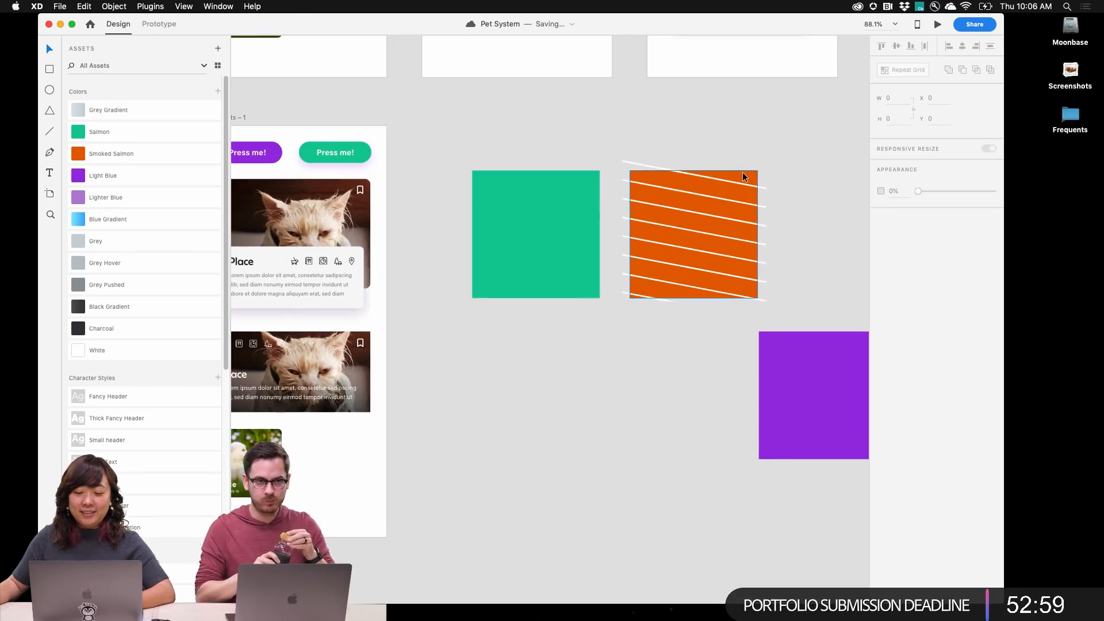
left_click(751, 174)
scroll(517, 133, "down", 4)
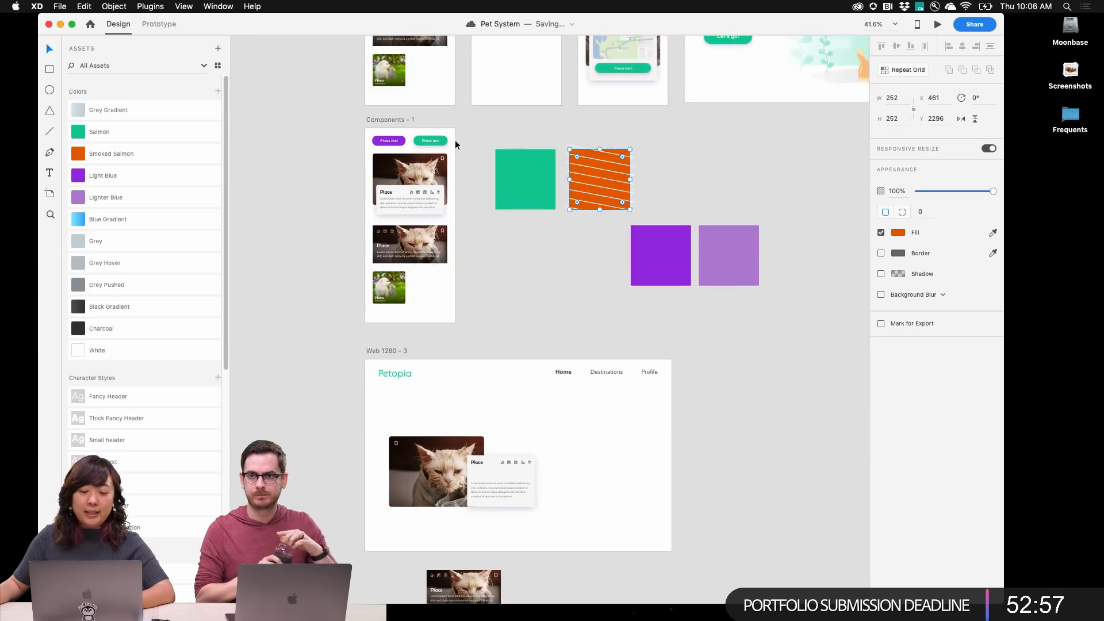
scroll(443, 131, "up", 4)
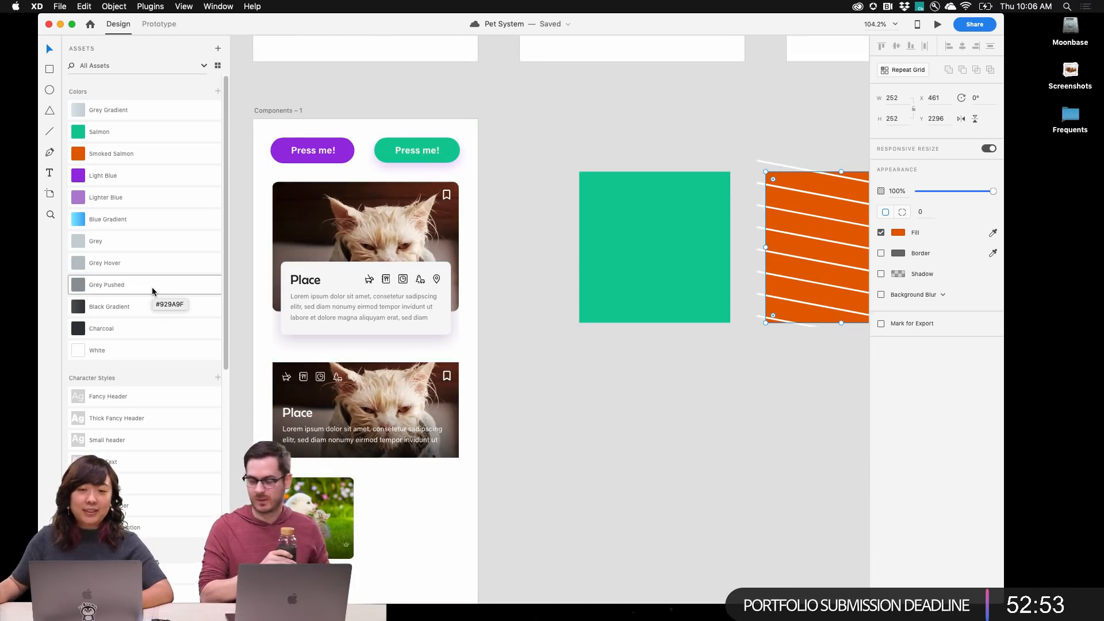
scroll(504, 194, "up", 1)
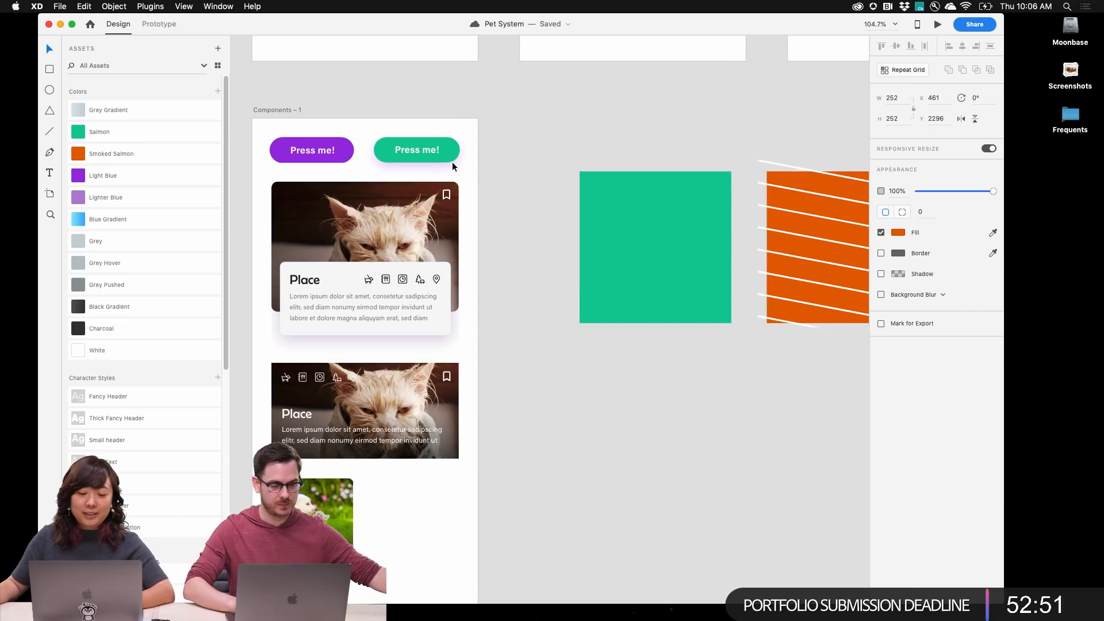
scroll(547, 184, "up", 1)
left_click(640, 207)
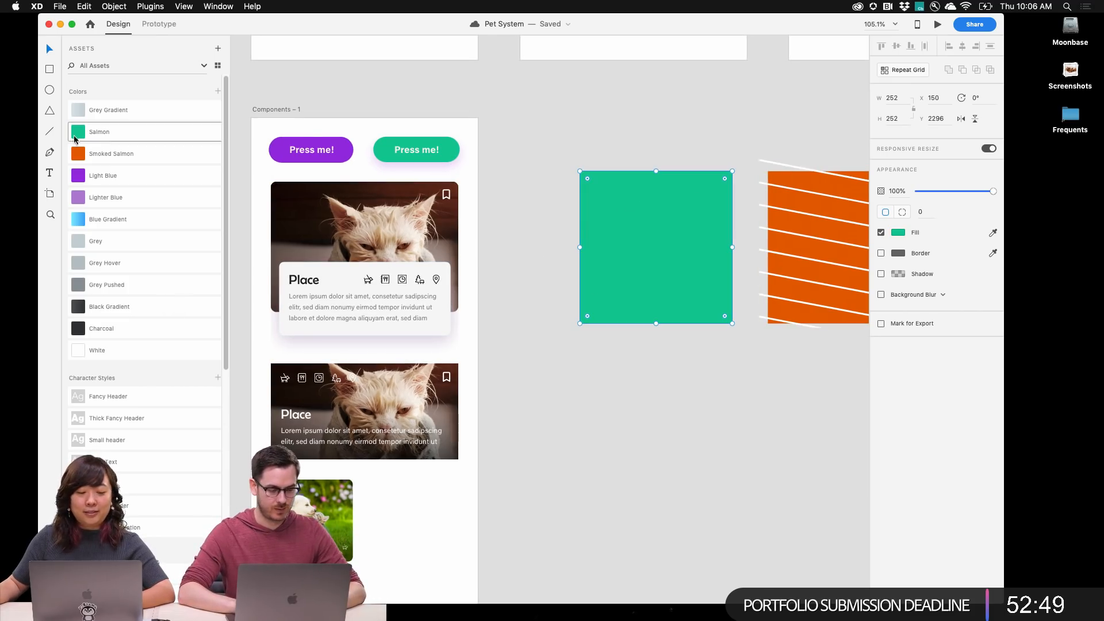
right_click(95, 132)
left_click(156, 148)
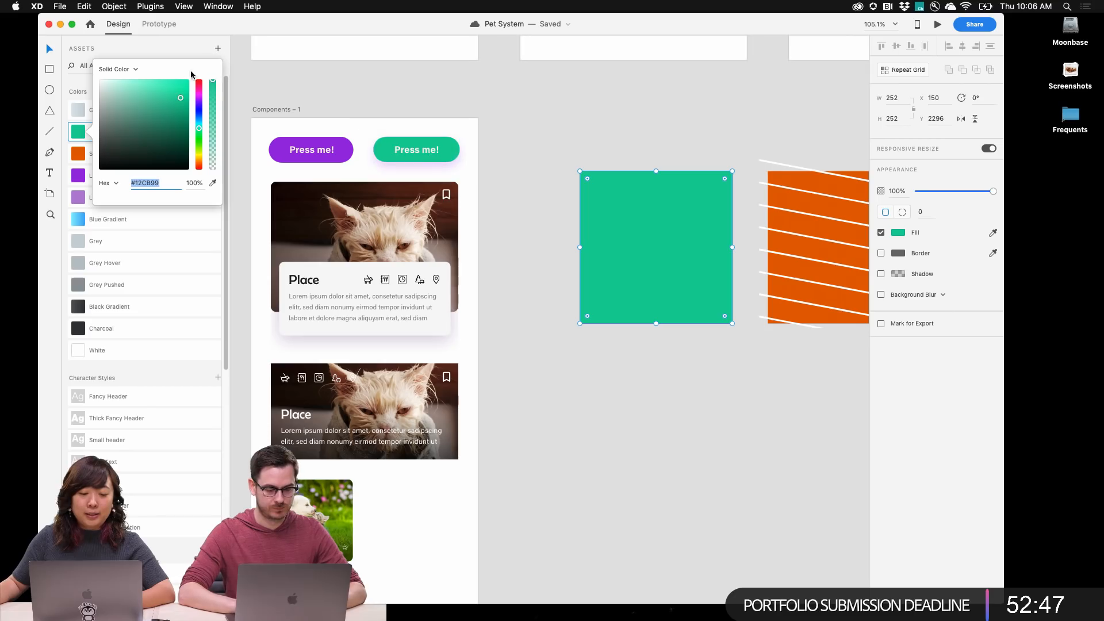
mouse_move(166, 99)
left_mouse_down()
mouse_move(174, 109)
mouse_move(182, 95)
mouse_move(200, 133)
mouse_move(201, 100)
mouse_move(202, 114)
left_mouse_up()
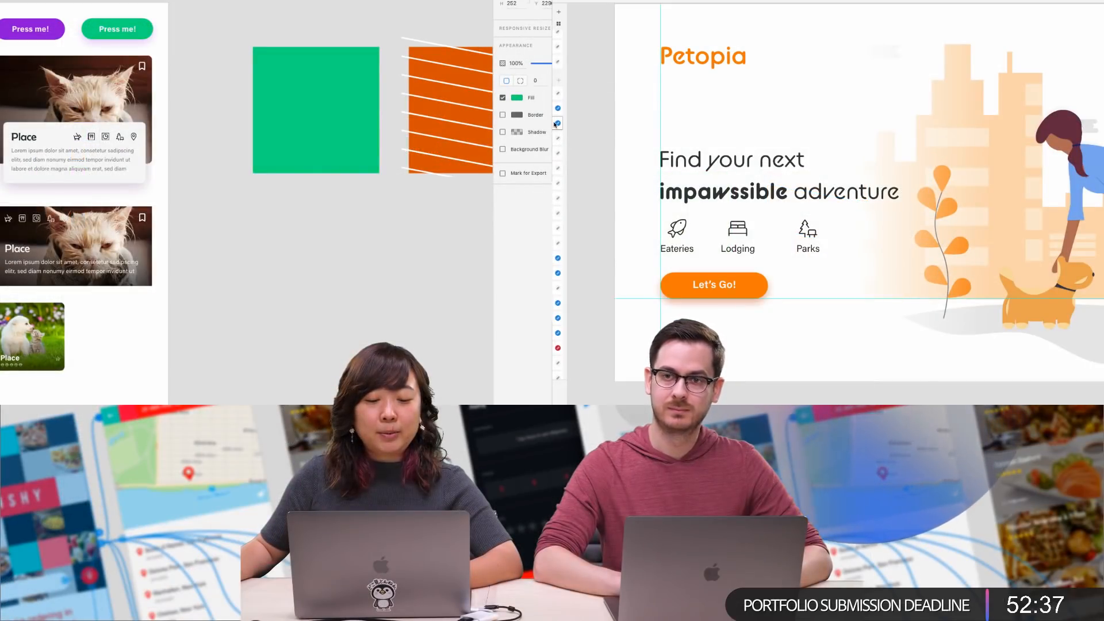
left_click(558, 124)
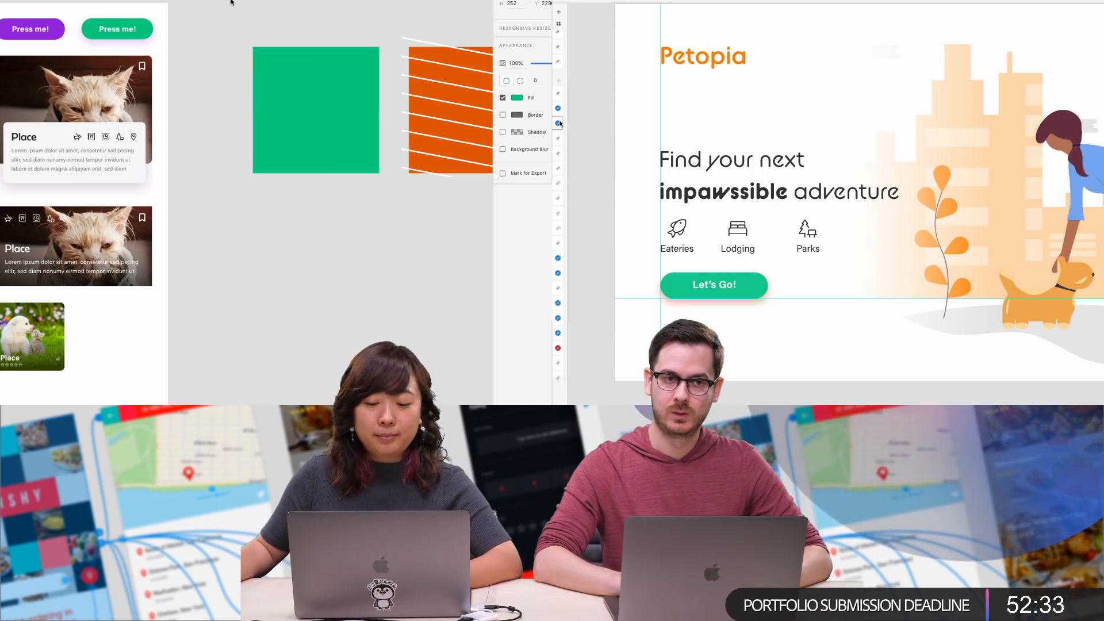
Recolour the striped orange square to a dark green, starting from a sample of the neighbouring green square
key("super+0")
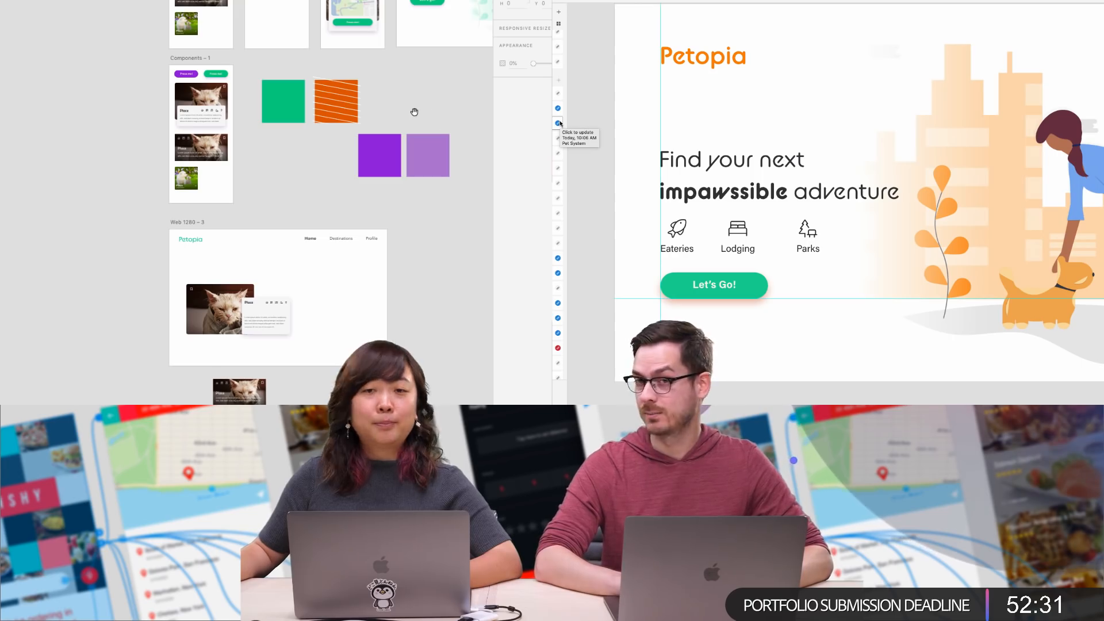
scroll(413, 110, "up", 5)
left_click(211, 52)
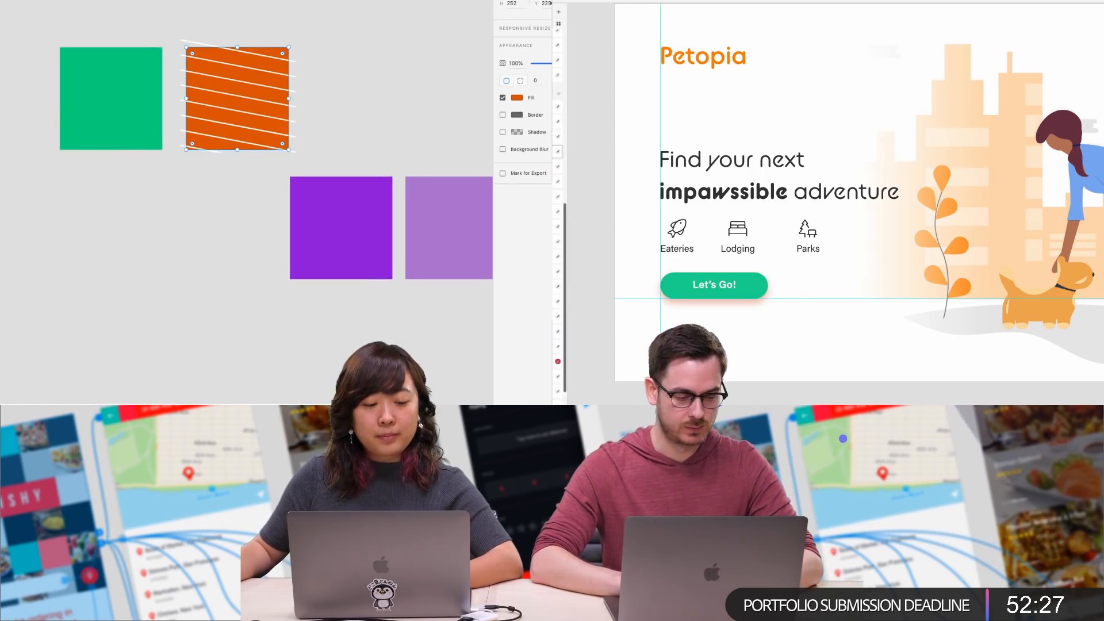
key("i")
left_click(87, 68)
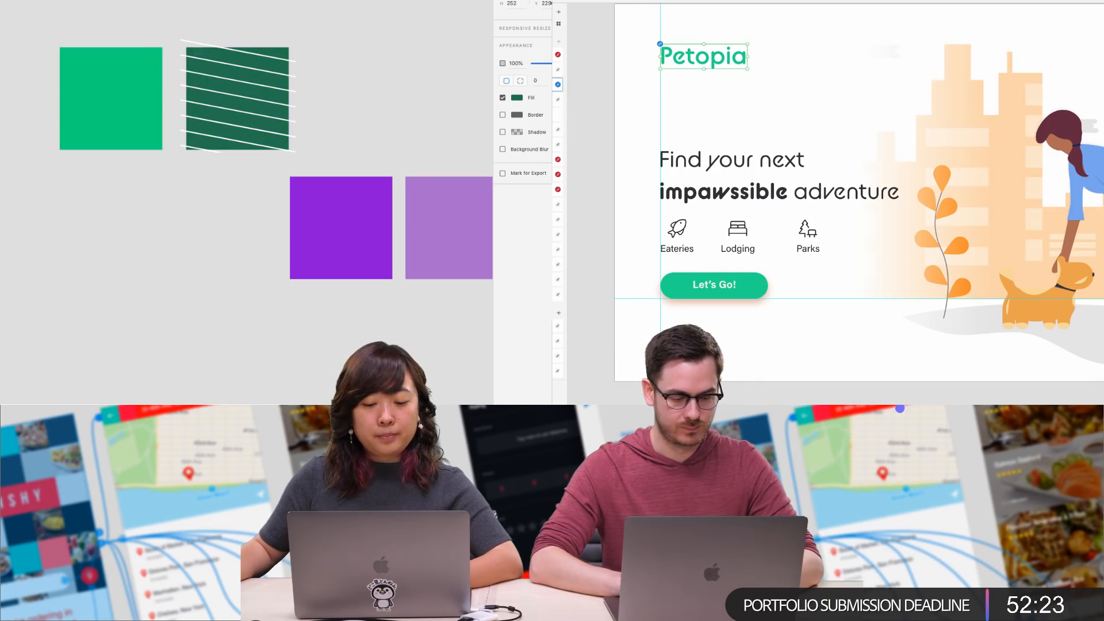
Recolour the shadow of the landing page's Let's Go! button to a yellow-green
left_click(576, 228)
scroll(124, 116, "down", 3)
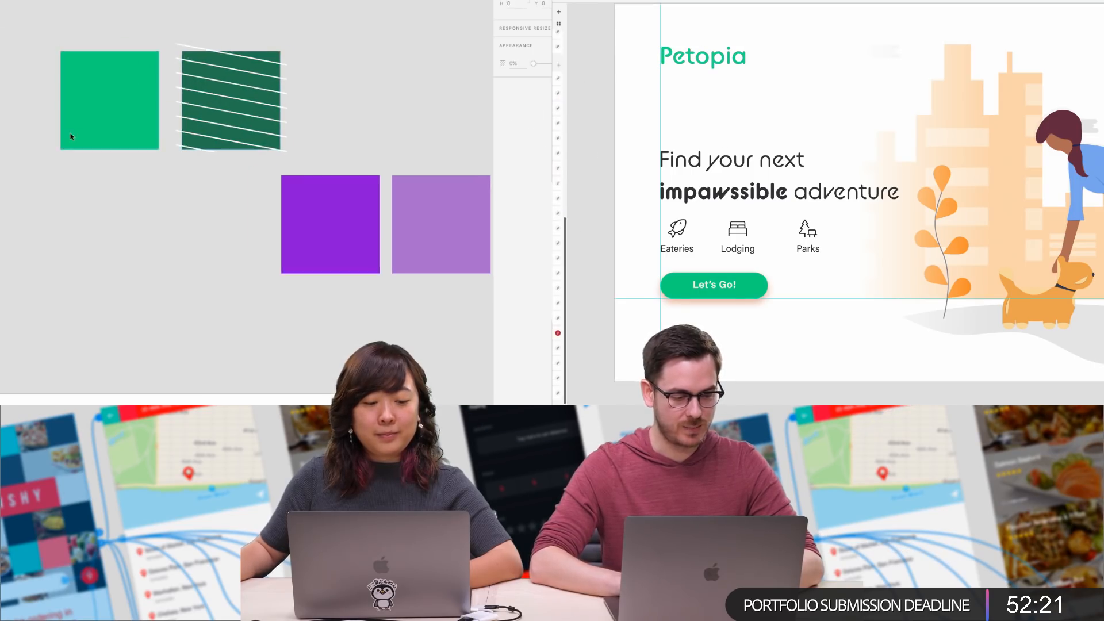
scroll(125, 116, "down", 2)
scroll(595, 168, "down", 3)
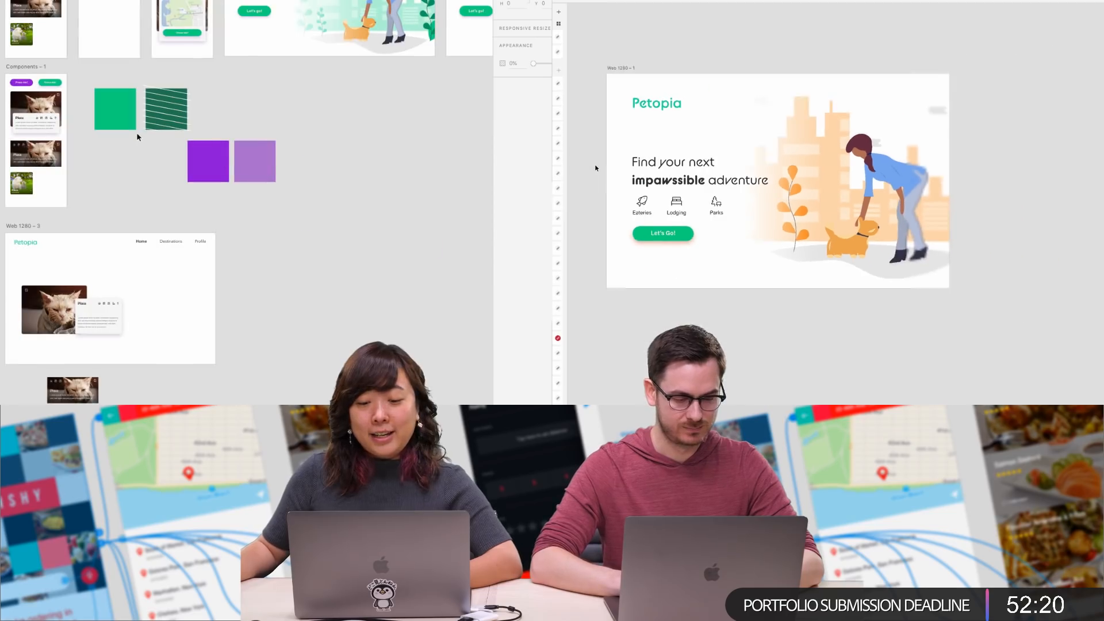
left_click(684, 230)
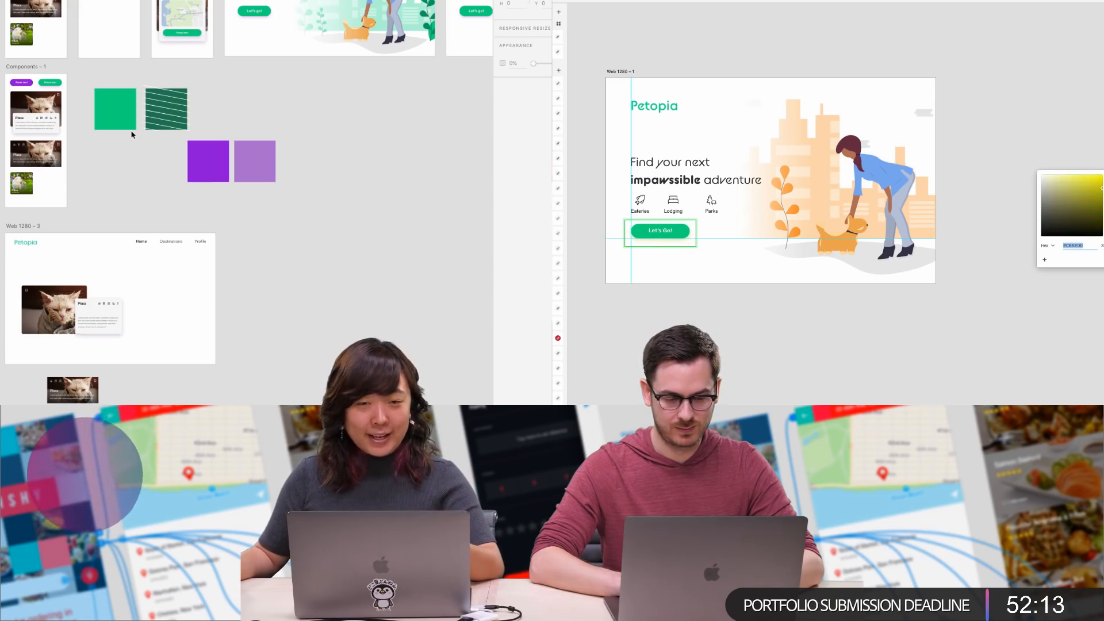
left_click(993, 155)
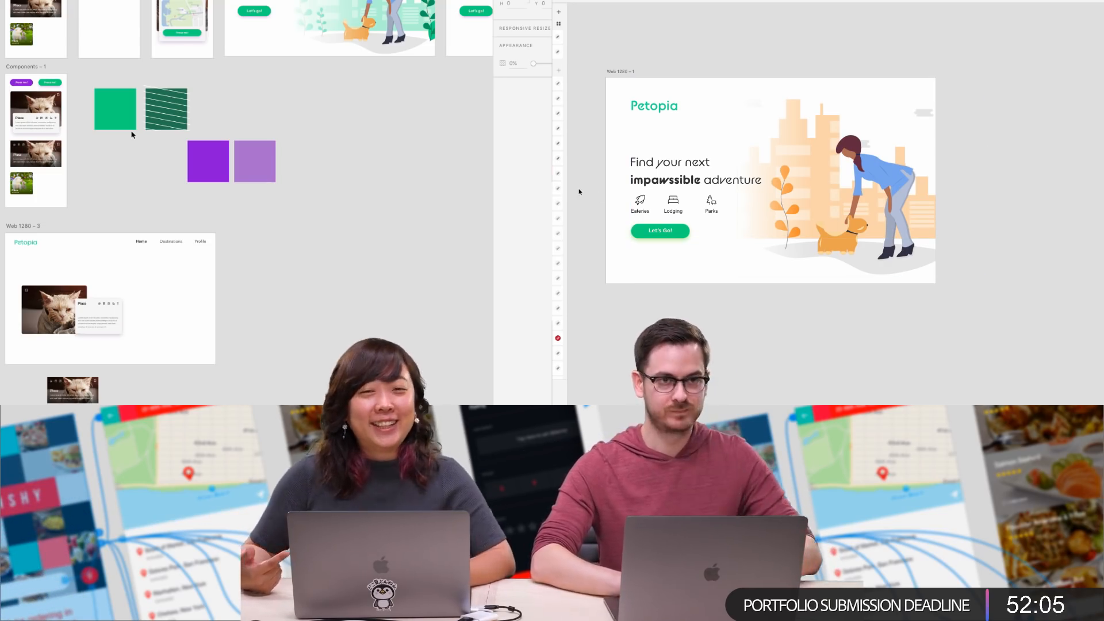
Set the shadow colour of the Let's Go! button's background shape to green #08C600
scroll(617, 204, "up", 5)
scroll(616, 202, "down", 2)
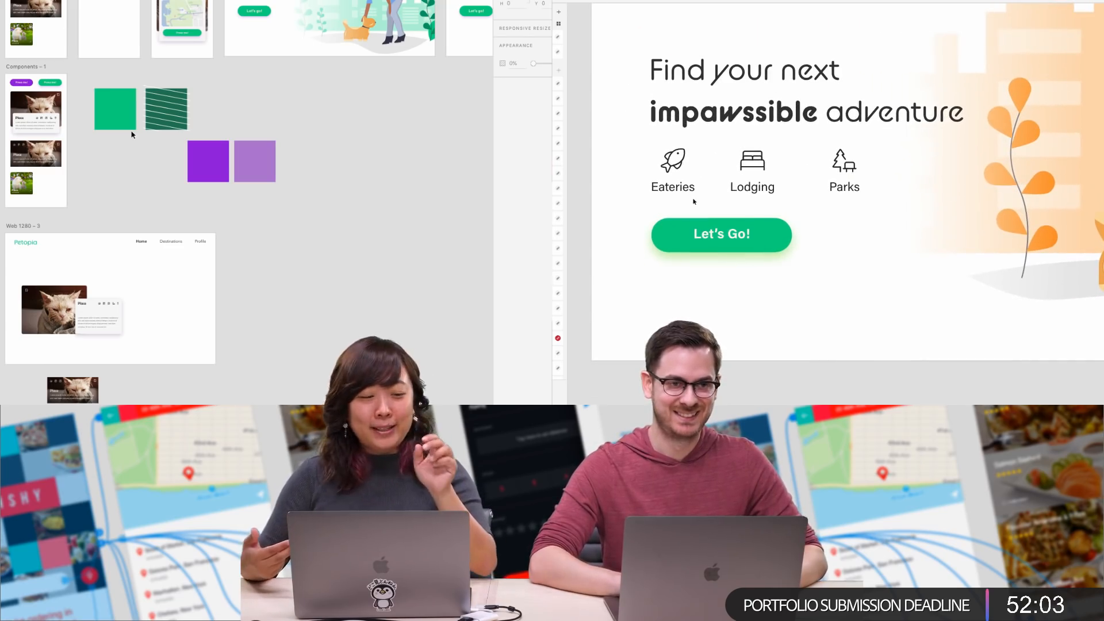
left_click(787, 230)
double_click(783, 233)
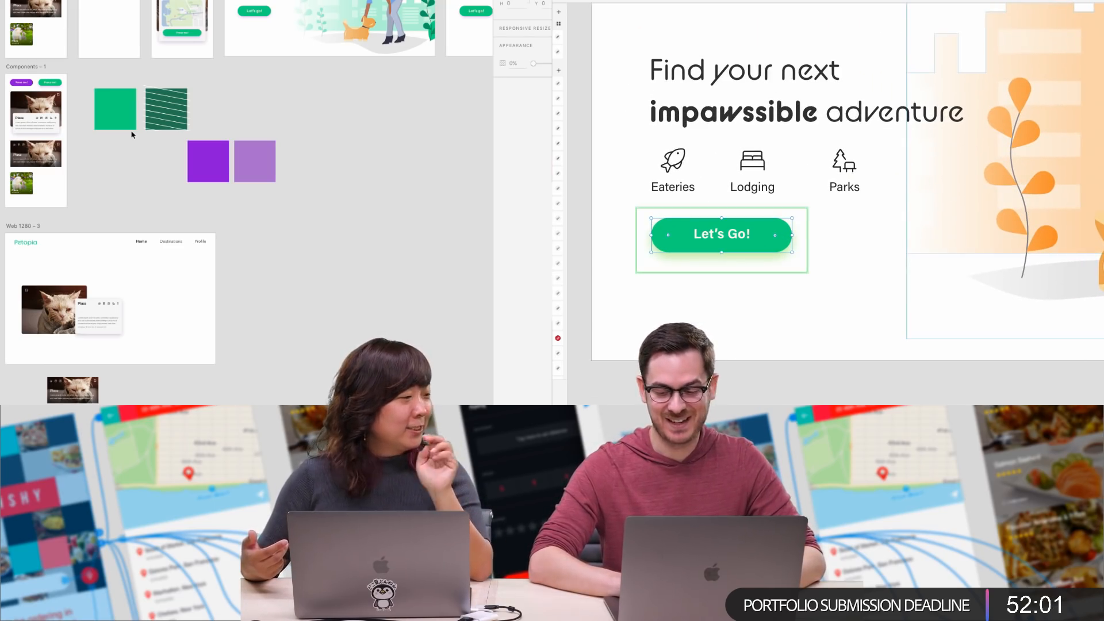
type("08C600")
key("Return")
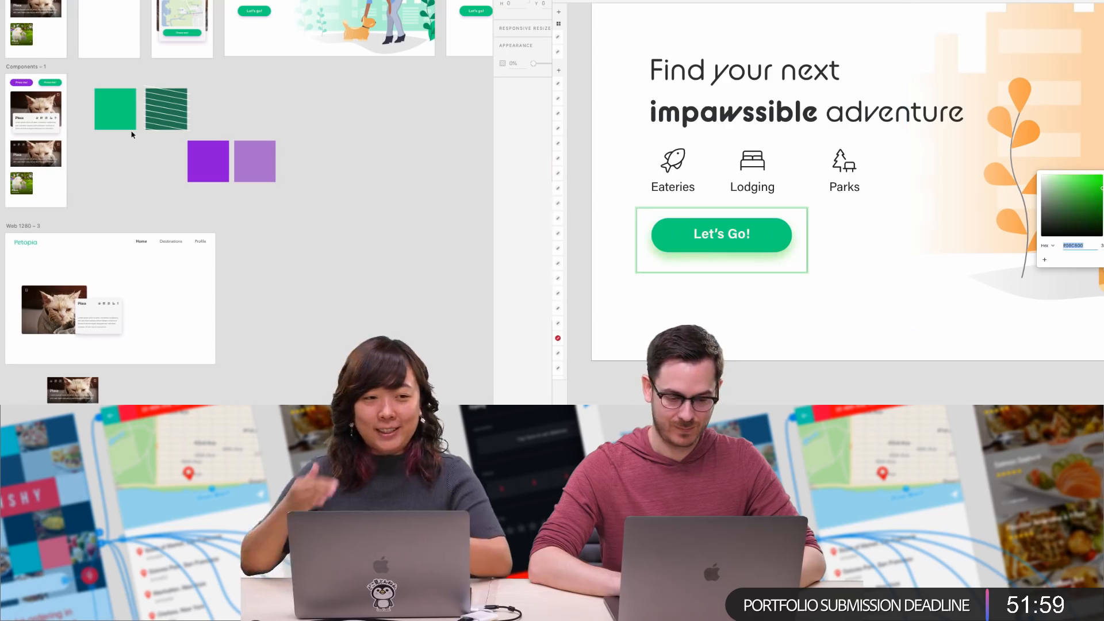
left_click(875, 231)
Move the Petopia logo on the Pet System web artboard to align with the left edge of the Find your next adventure heading
scroll(110, 147, "down", 3)
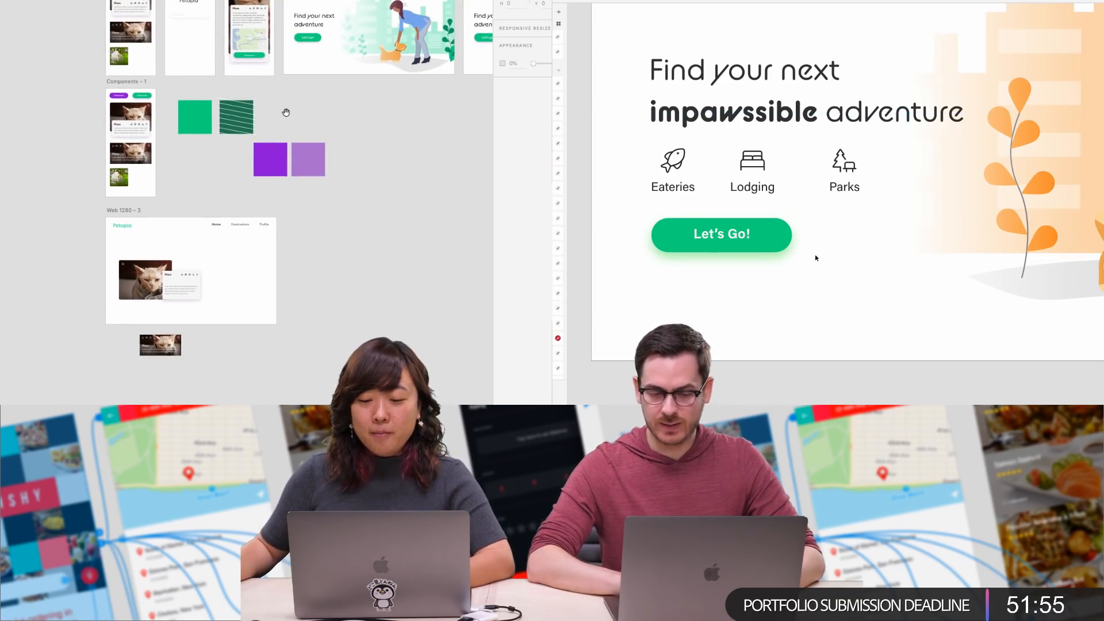
scroll(257, 102, "right", 3)
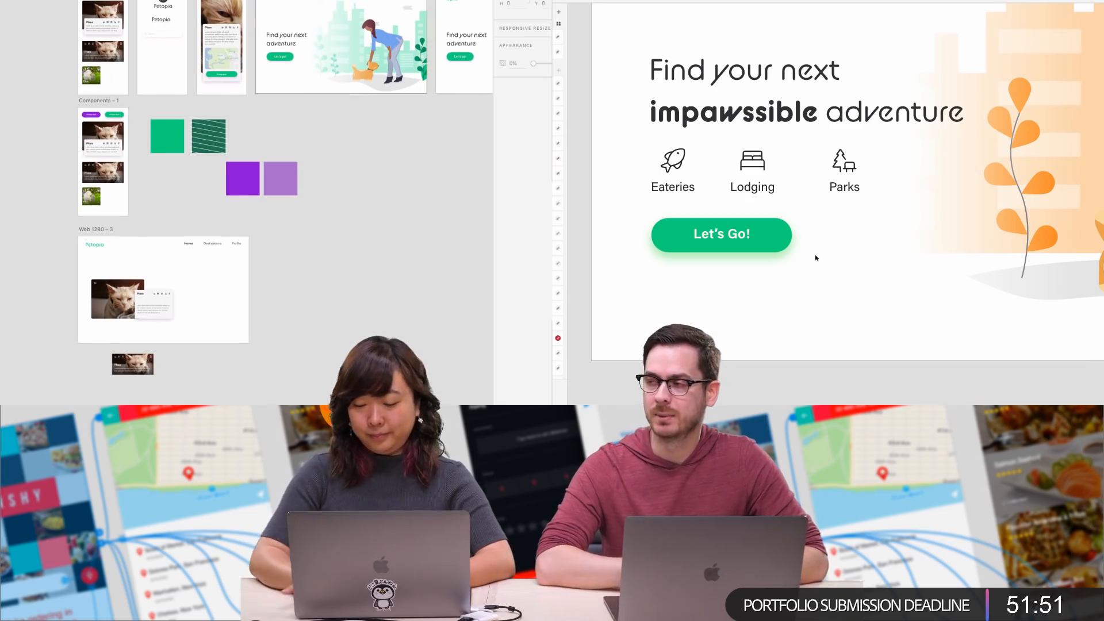
scroll(300, 2, "up", 5)
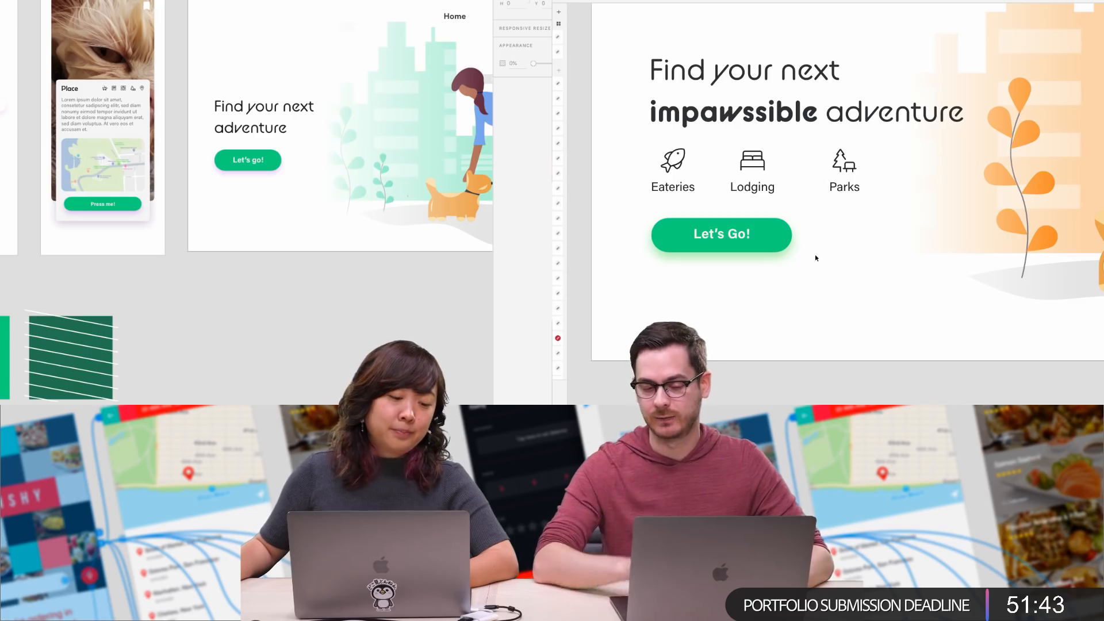
scroll(816, 254, "down", 3)
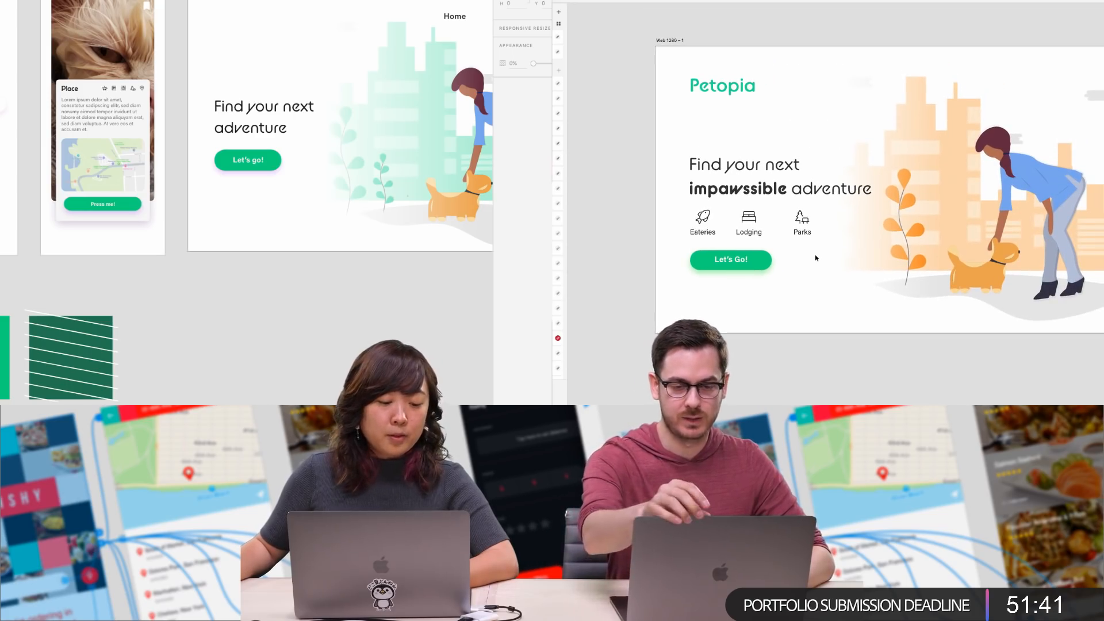
left_click_drag(282, 1, 283, 10)
left_click(815, 254)
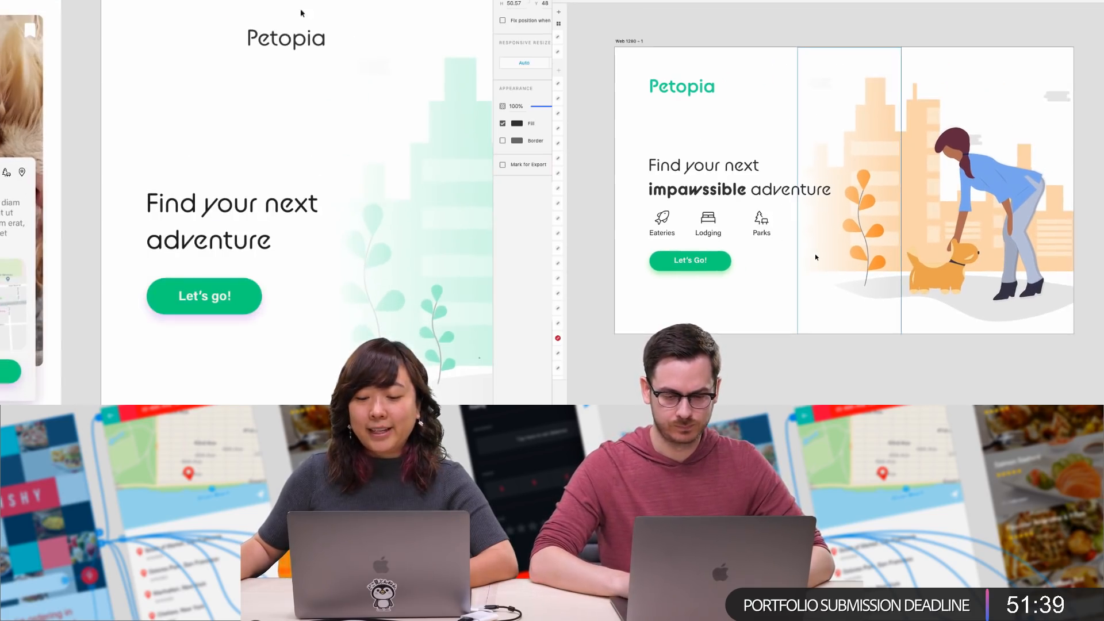
scroll(815, 254, "up", 2)
left_click_drag(209, 35, 185, 43)
left_click(738, 329)
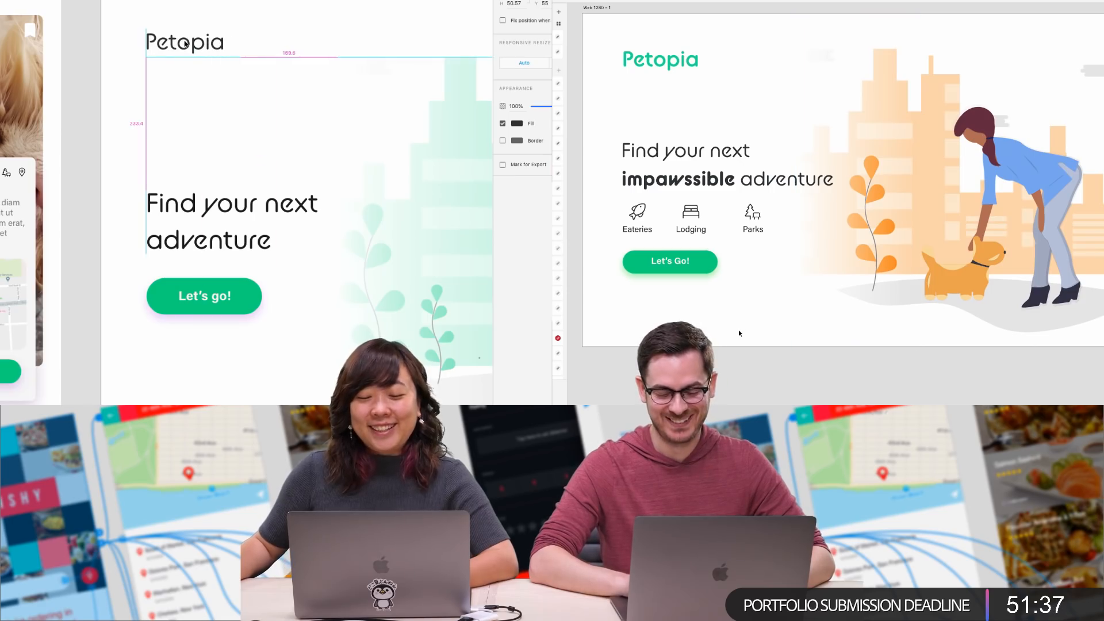
Replace the landing page's orange city illustration with the green Illustration component, placed beneath the text and white fade at X 559, Y 60
scroll(739, 330, "right", 1)
scroll(738, 333, "down", 2)
left_click(885, 215)
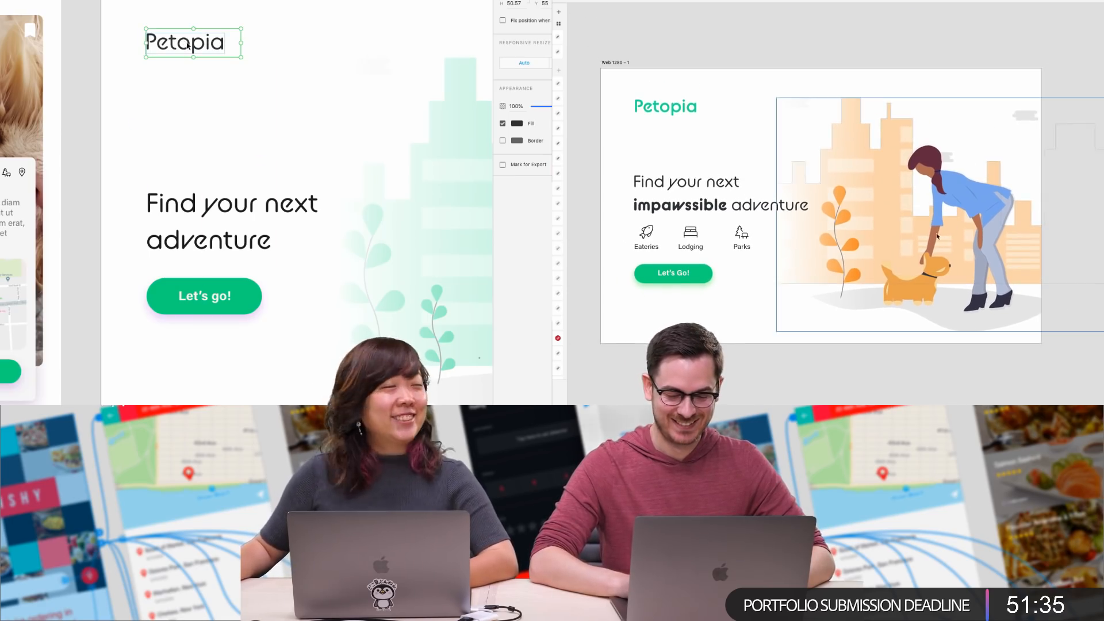
scroll(185, 43, "down", 2)
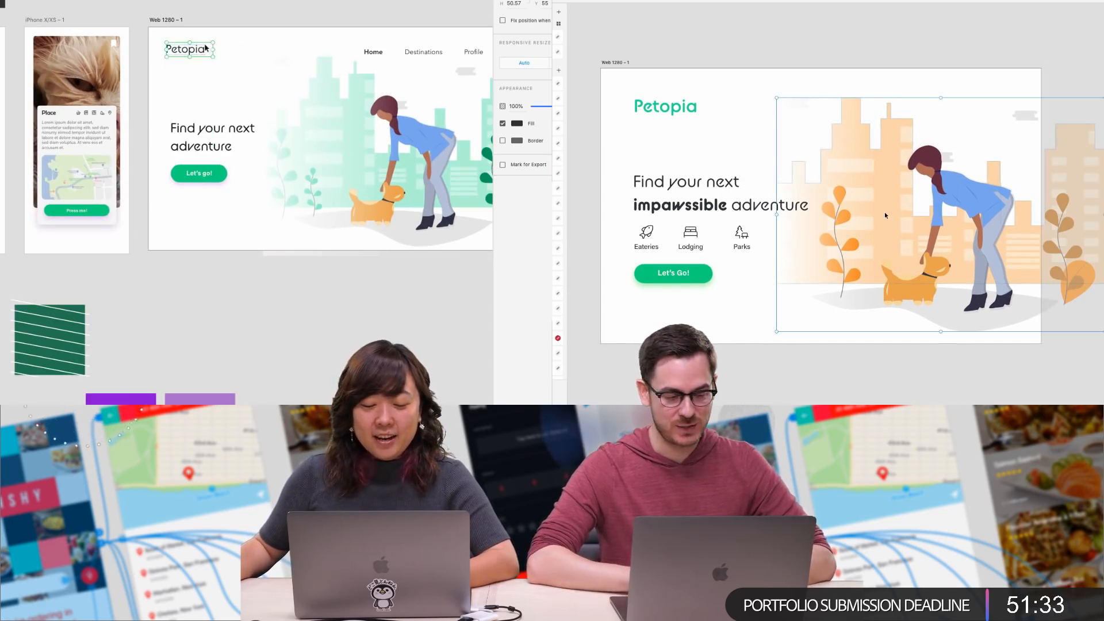
left_click(221, 116)
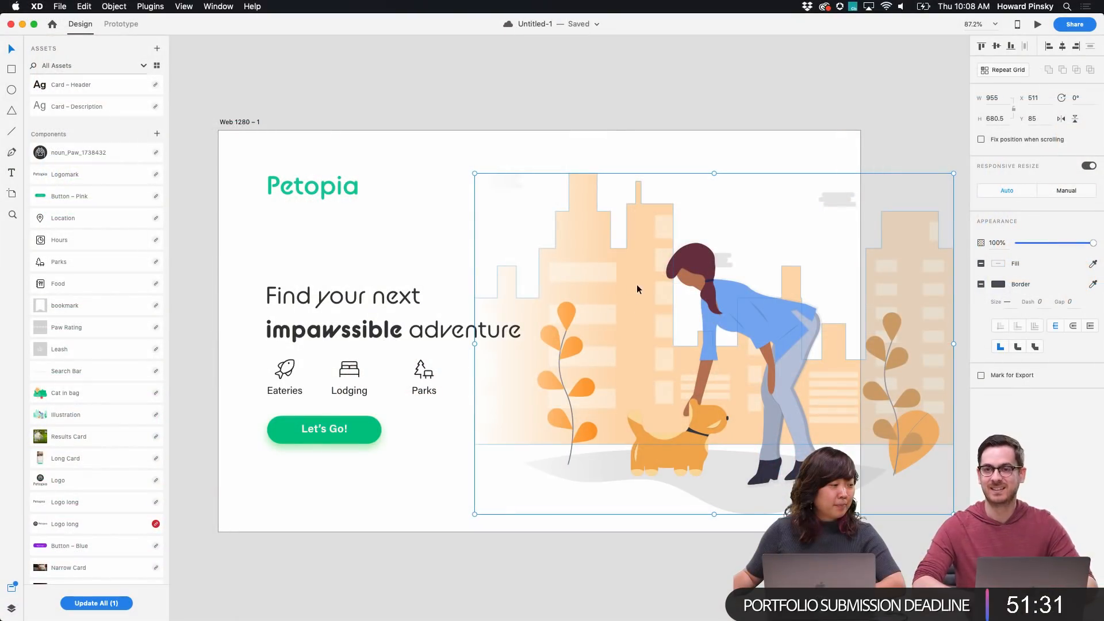
scroll(144, 339, "up", 10)
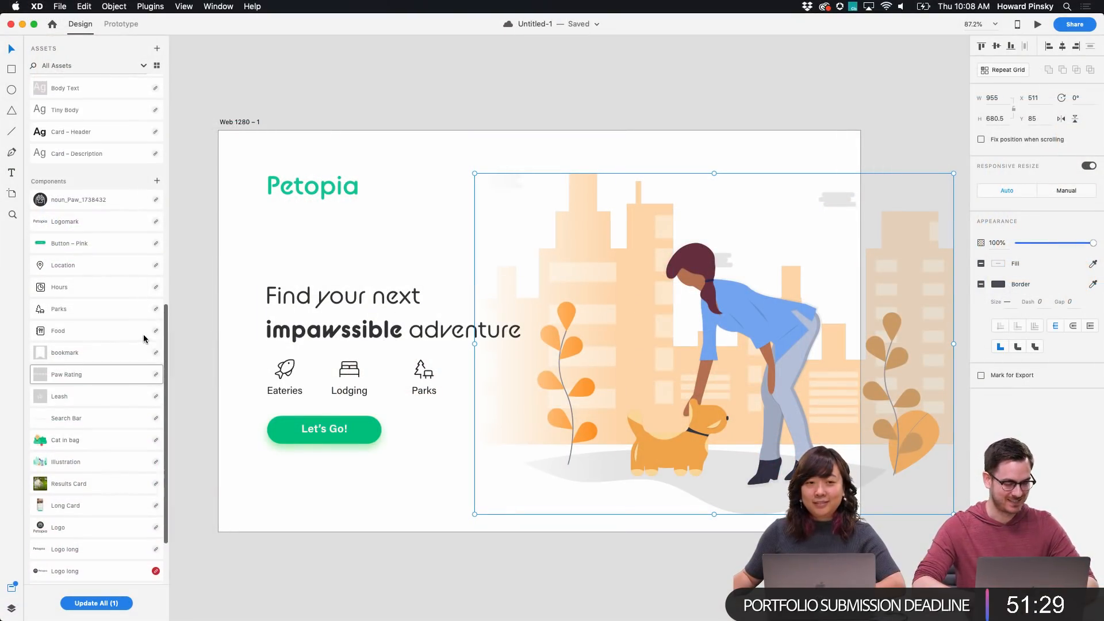
scroll(144, 338, "down", 4)
scroll(84, 360, "down", 3)
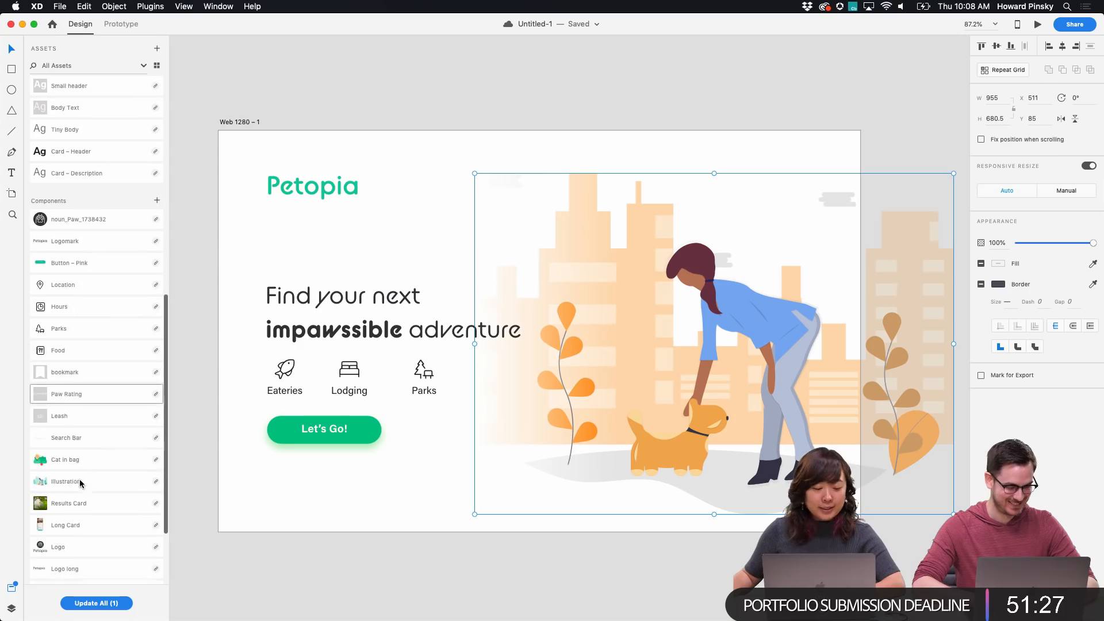
left_click_drag(82, 477, 555, 94)
left_click_drag(522, 149, 771, 400)
key("Delete")
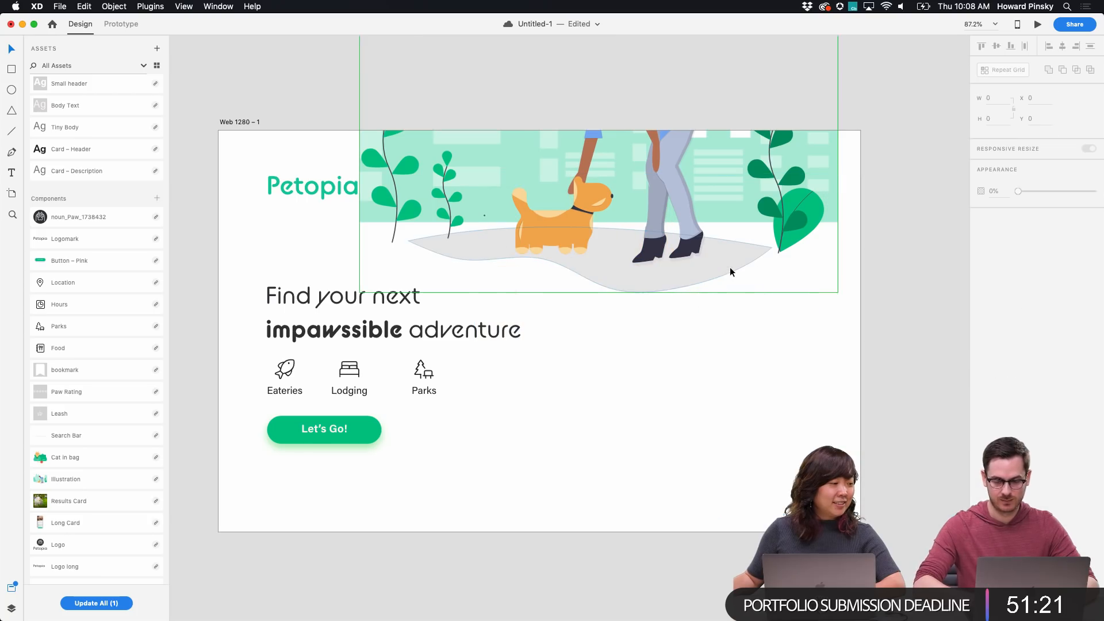
left_click_drag(777, 196, 863, 424)
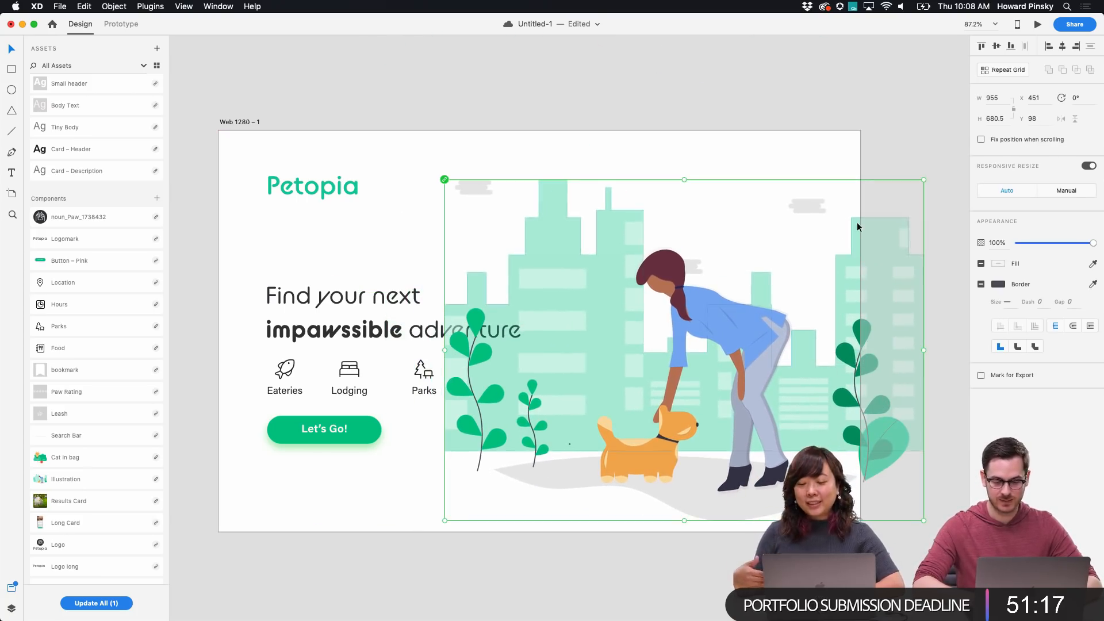
left_click_drag(751, 318, 778, 313)
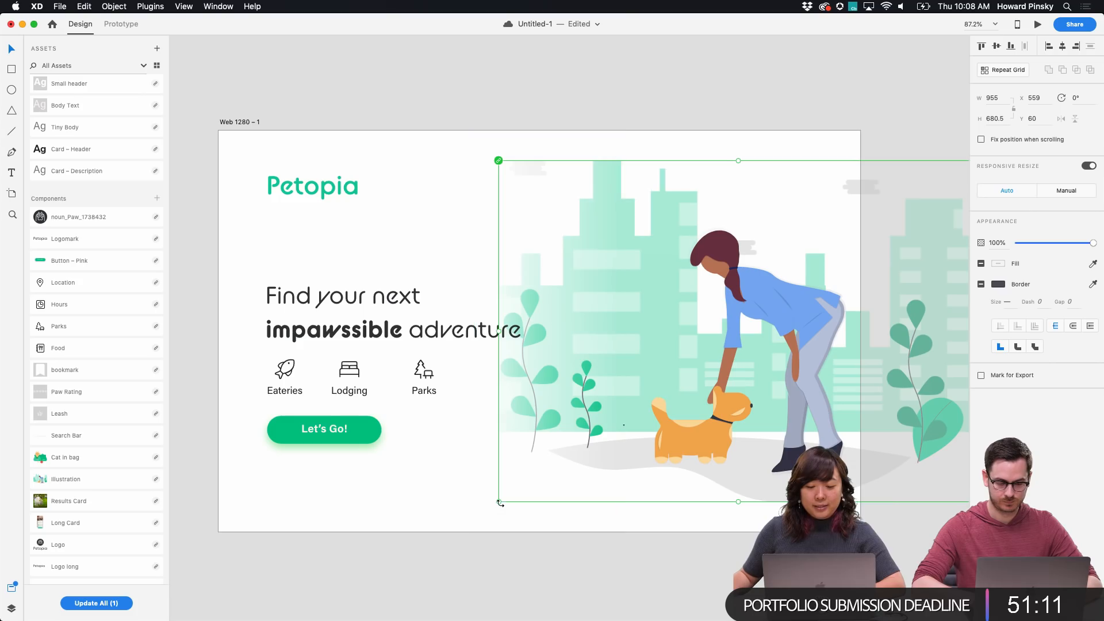
Try to enlarge the green illustration to 1079 px wide with Responsive Resize on, then undo the resize
left_click_drag(499, 501, 437, 547)
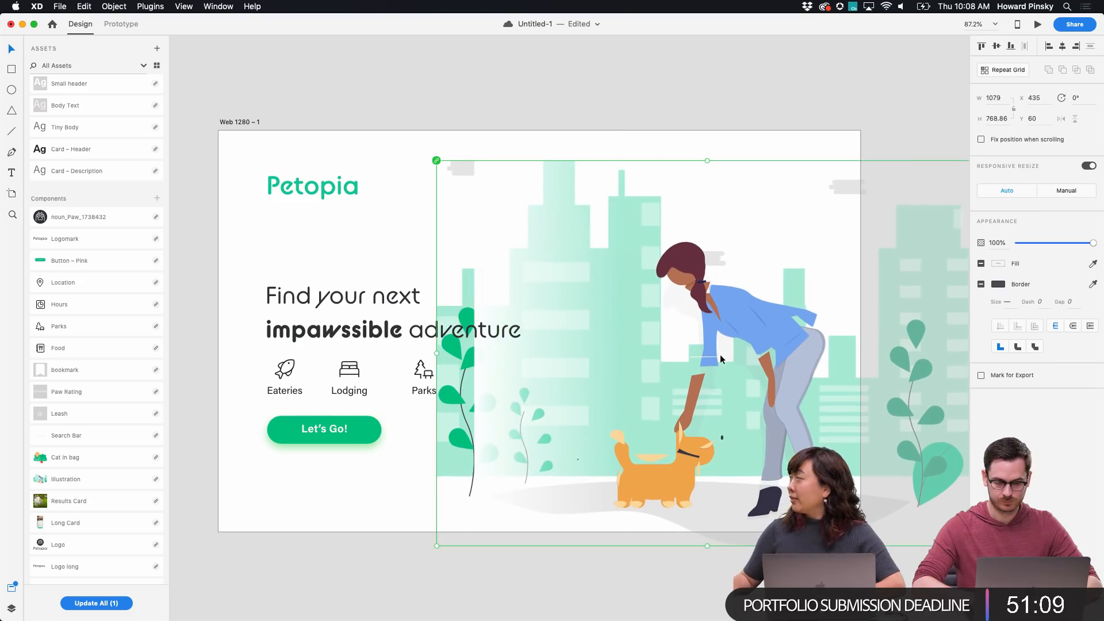
left_click_drag(697, 360, 725, 352)
key("super+z")
key("super+z")
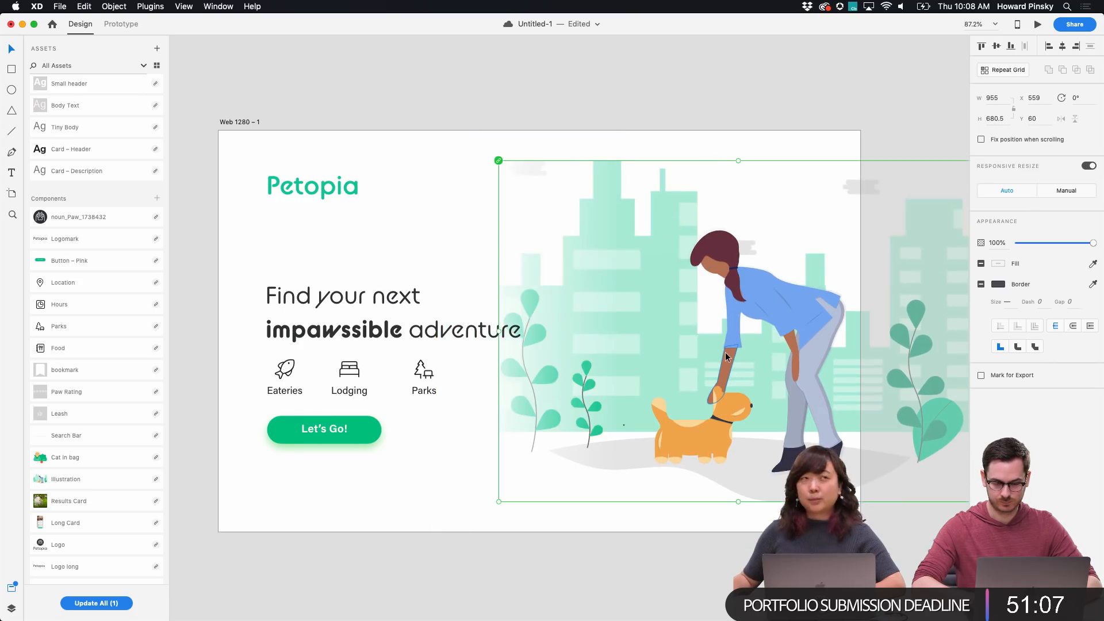
Turn off Responsive Resize for the green illustration, enlarge it to 1079 × 768.86, and move it to X 534, Y 16
left_click(1088, 166)
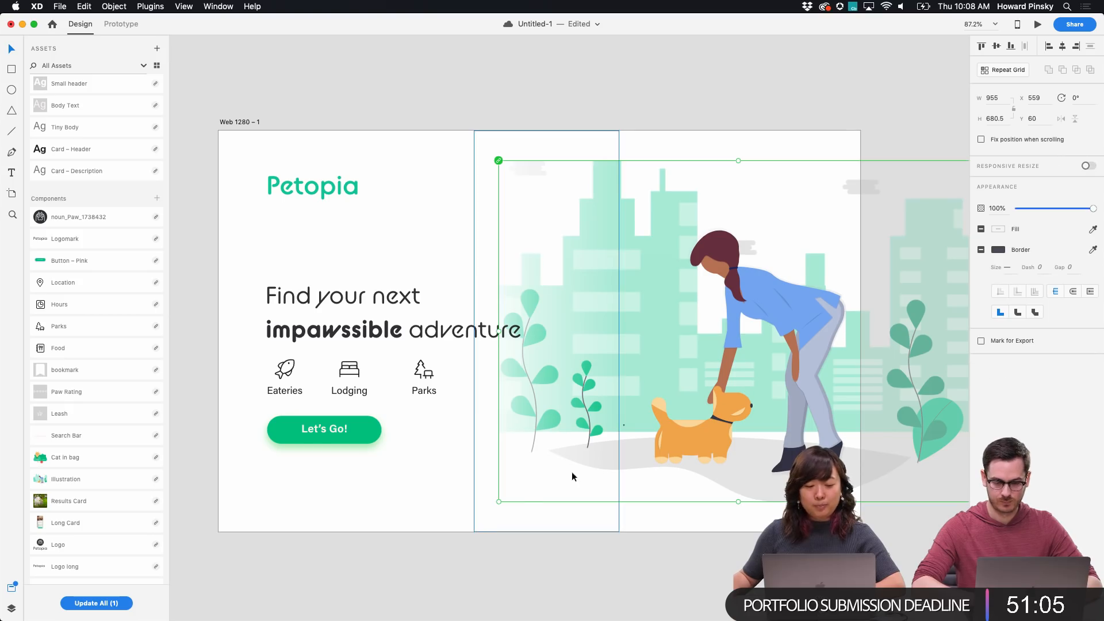
left_click_drag(500, 500, 437, 544)
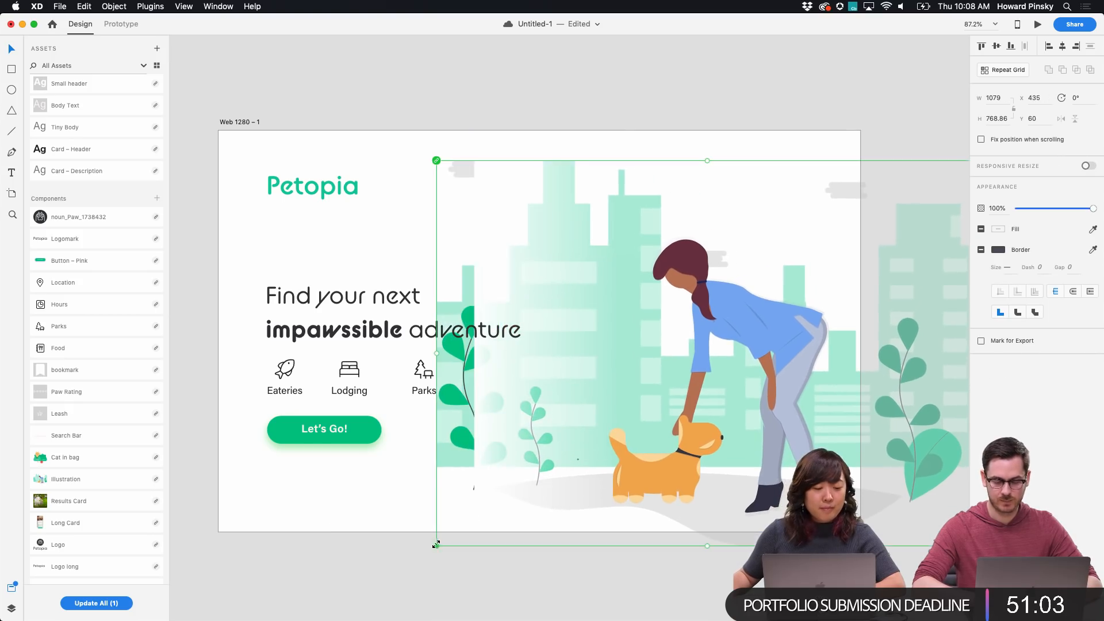
left_click_drag(724, 297, 774, 273)
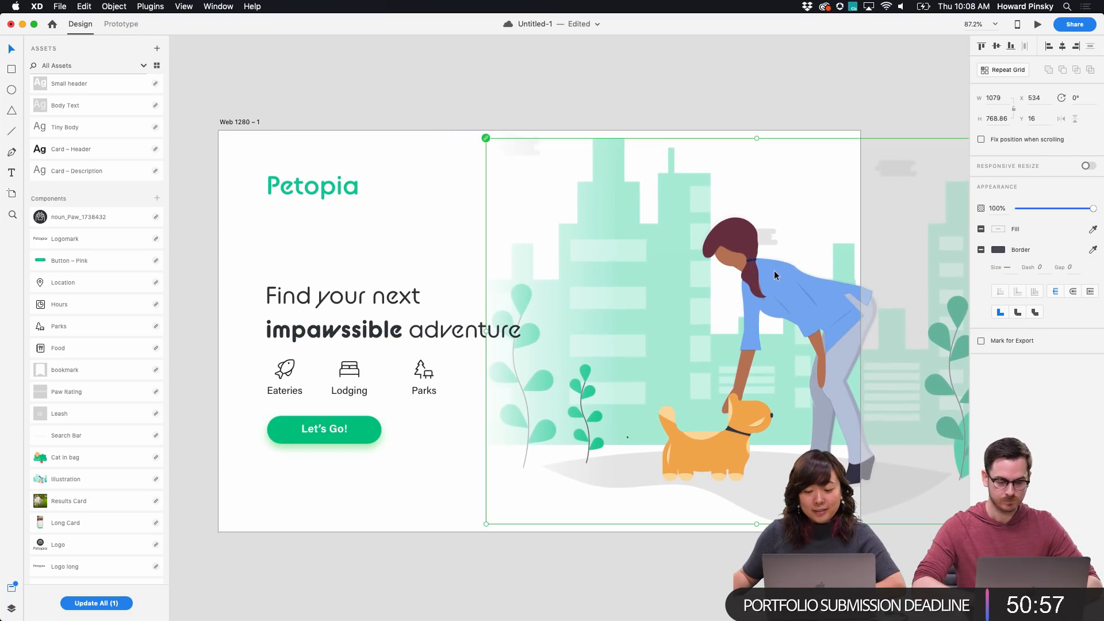
Align the white fade rectangle with the illustration's left edge at X 534 and hide the rectangle
double_click(509, 492)
left_click_drag(510, 493, 499, 501)
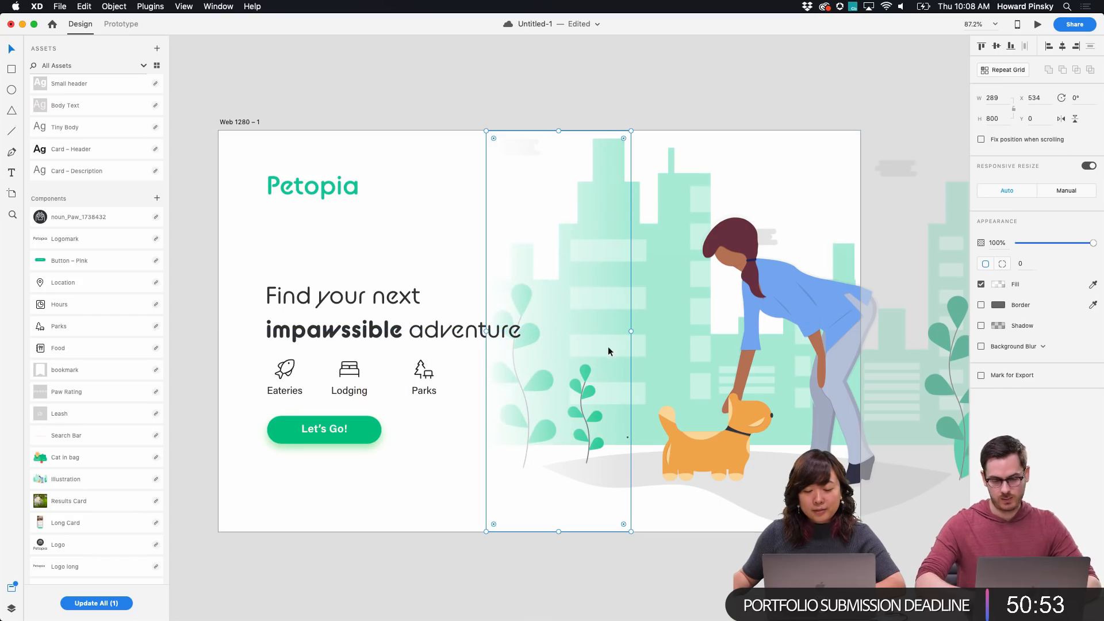
scroll(87, 92, "up", 5)
key("super+y")
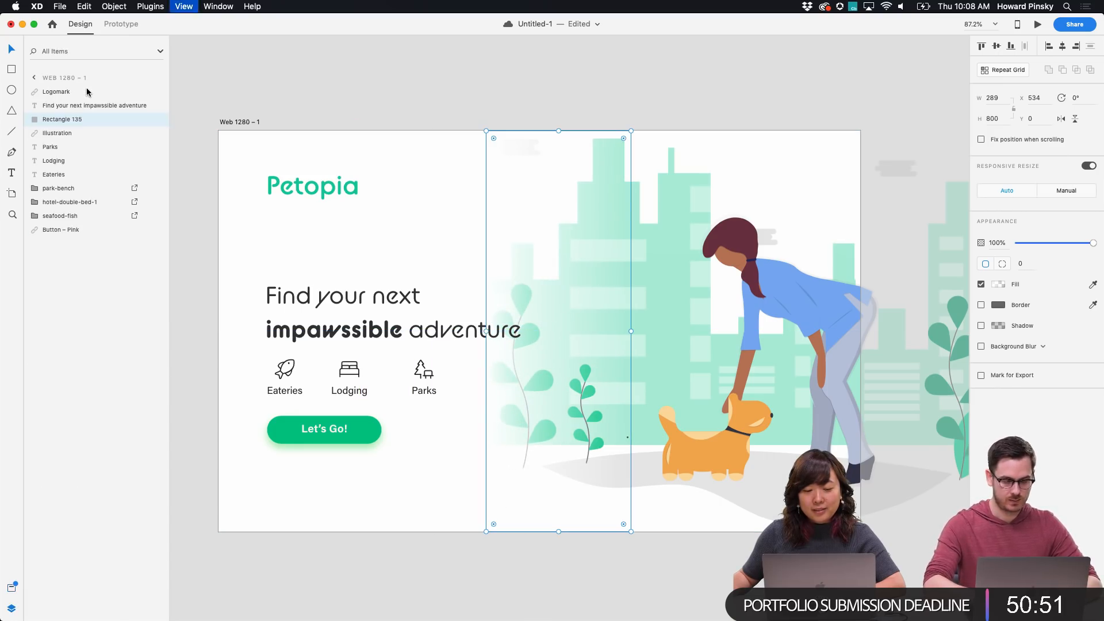
left_click(157, 119)
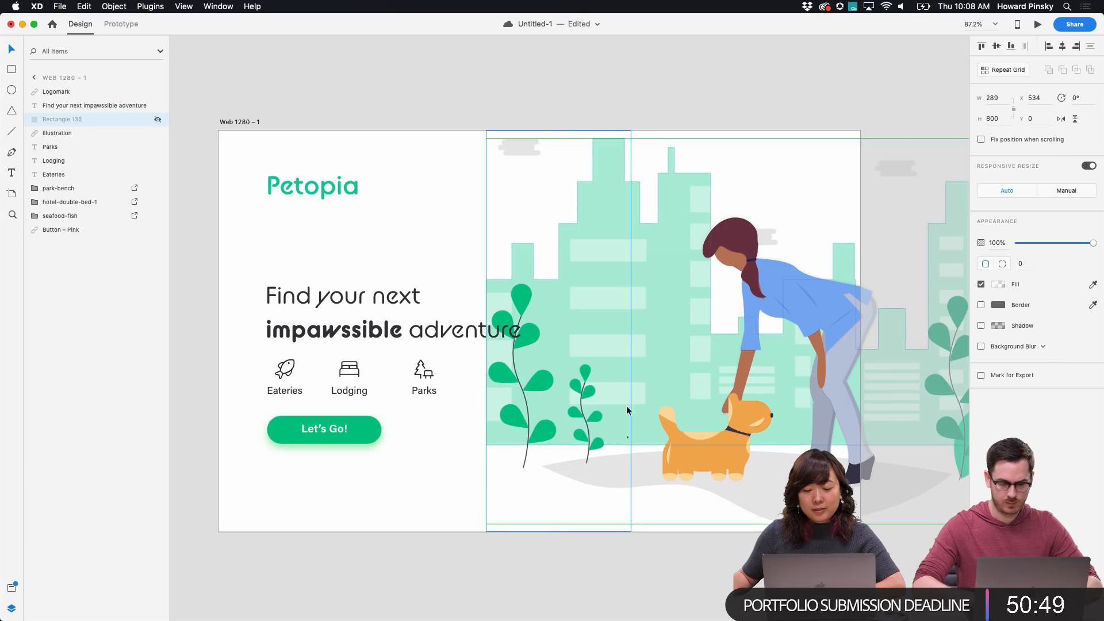
Delete the small plant's leaves and stem inside the illustration, together with the stray dot beside the dog
scroll(529, 399, "up", 5)
double_click(551, 363)
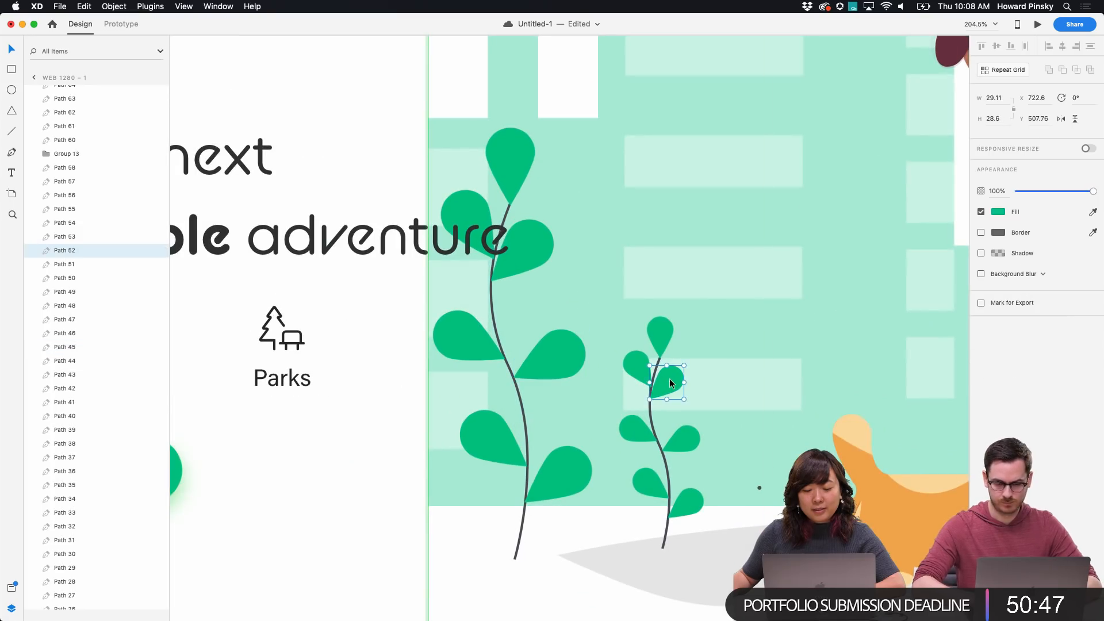
double_click(671, 382)
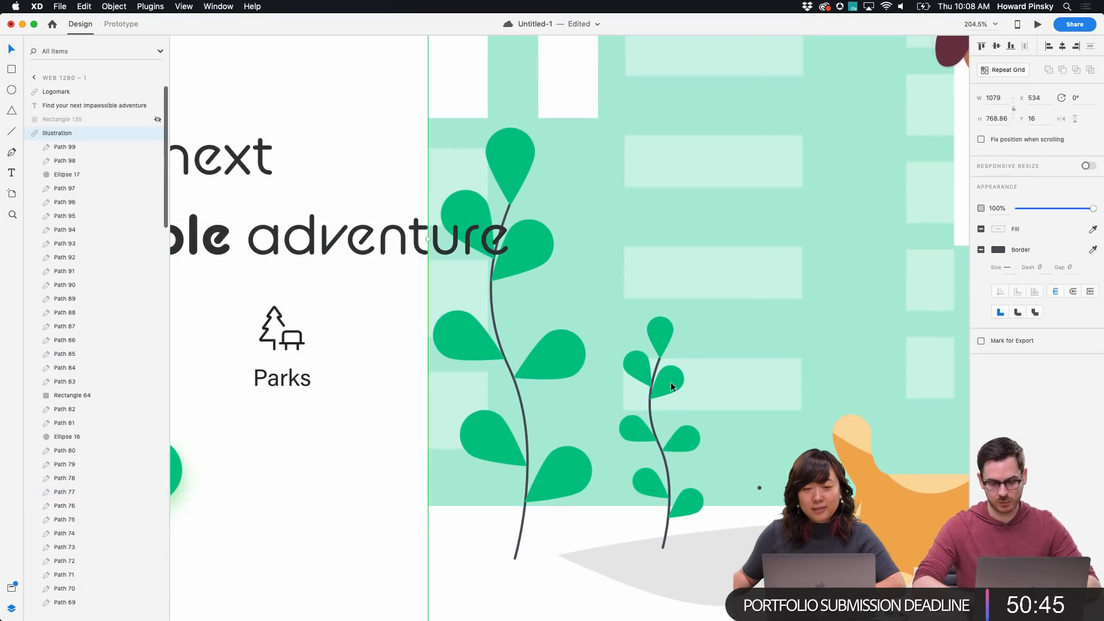
left_click(665, 333, "shift")
left_click(636, 366, "shift")
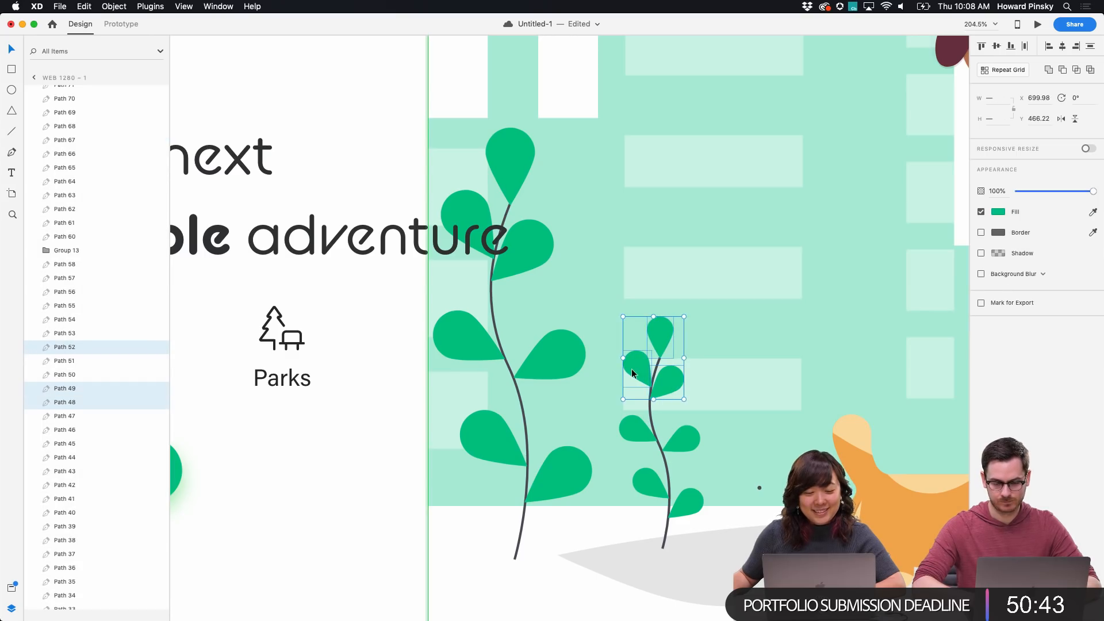
left_click(636, 434, "shift")
left_click(672, 438, "shift")
left_click(689, 496, "shift")
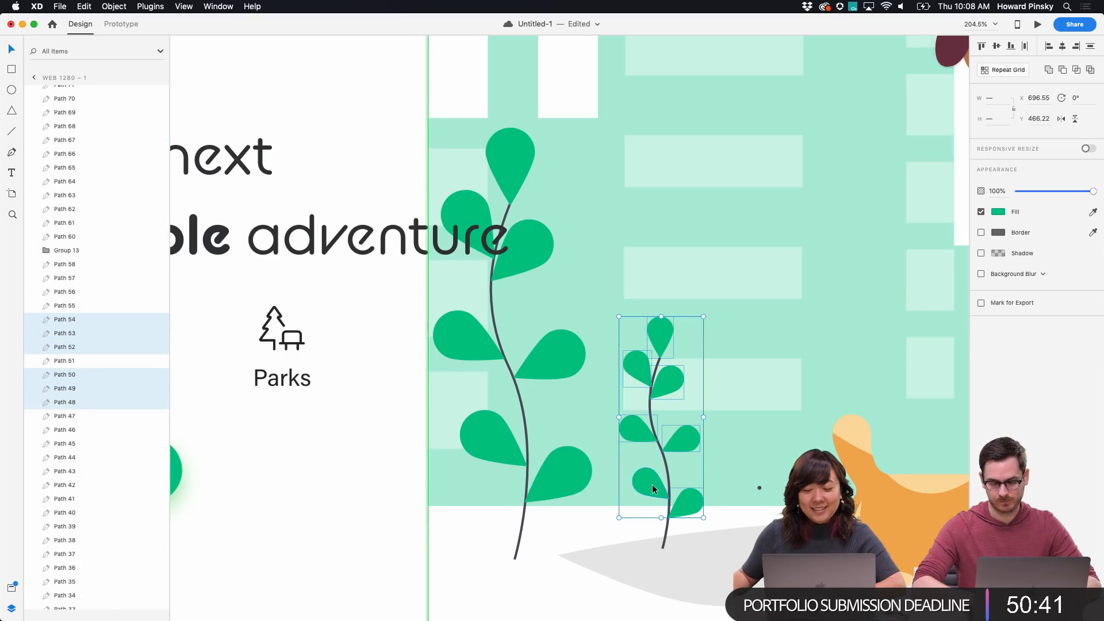
left_click(650, 485, "shift")
left_click(759, 488, "shift")
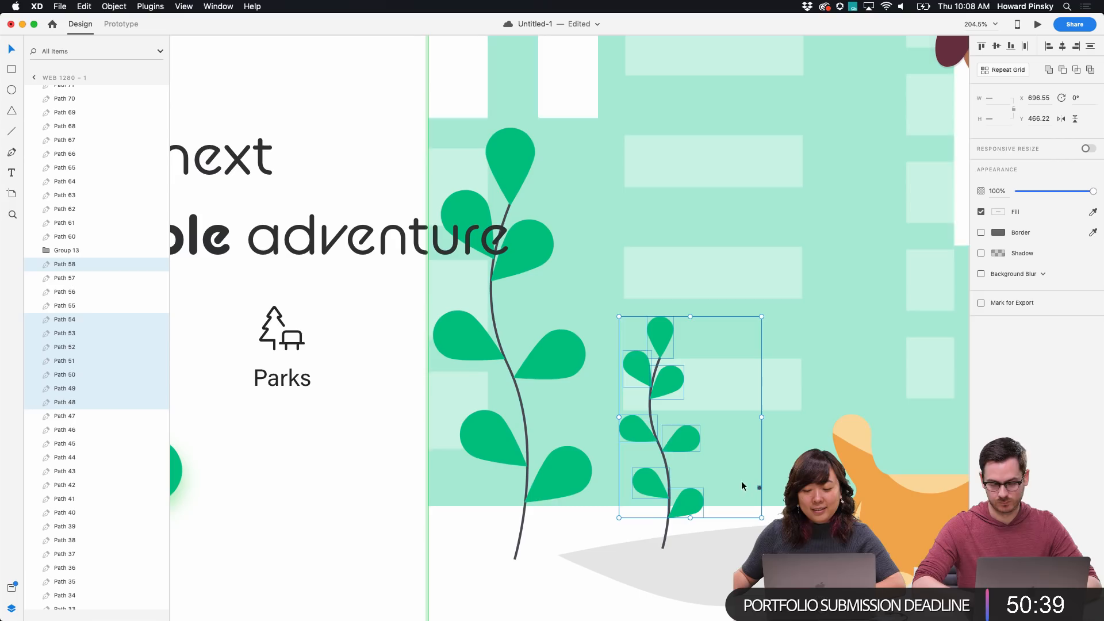
left_click(649, 411, "shift")
key("Delete")
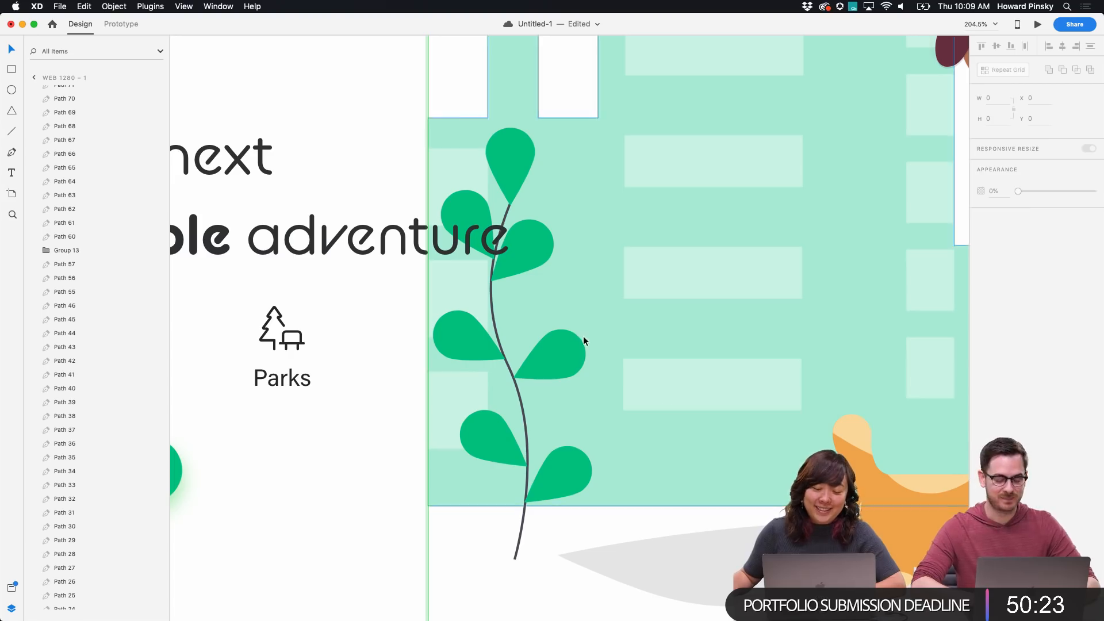
Select the large plant's leaves and stem, hiding the Find your next impawssible adventure heading that overlaps them
left_click(557, 347)
left_click(484, 331, "shift")
left_click(495, 438, "shift")
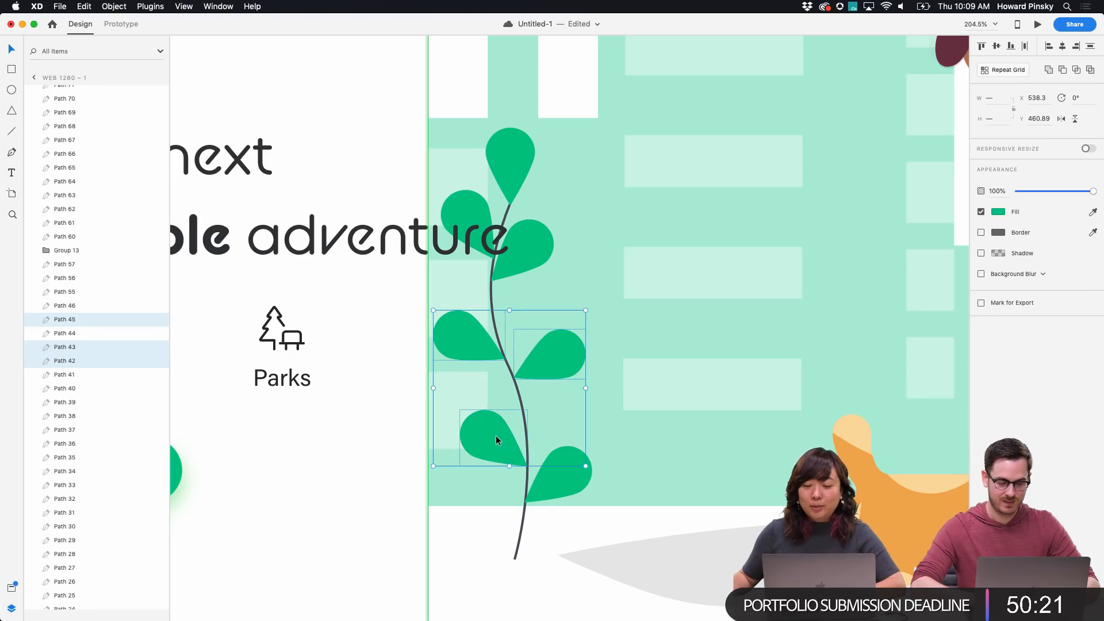
left_click(578, 471, "shift")
left_click(523, 523, "shift")
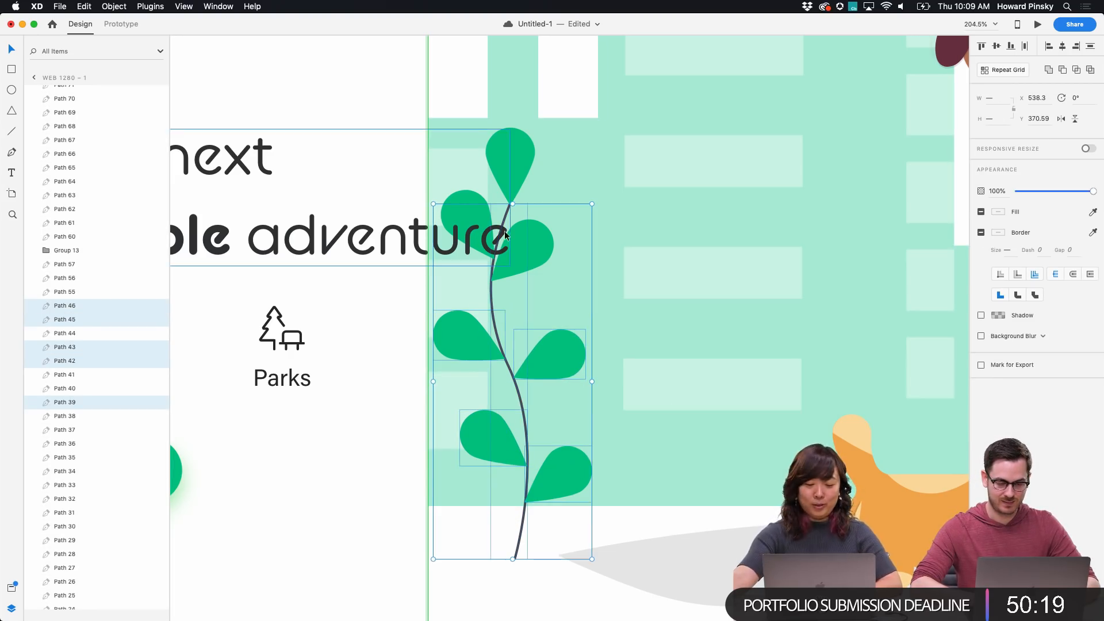
left_click(523, 152, "shift")
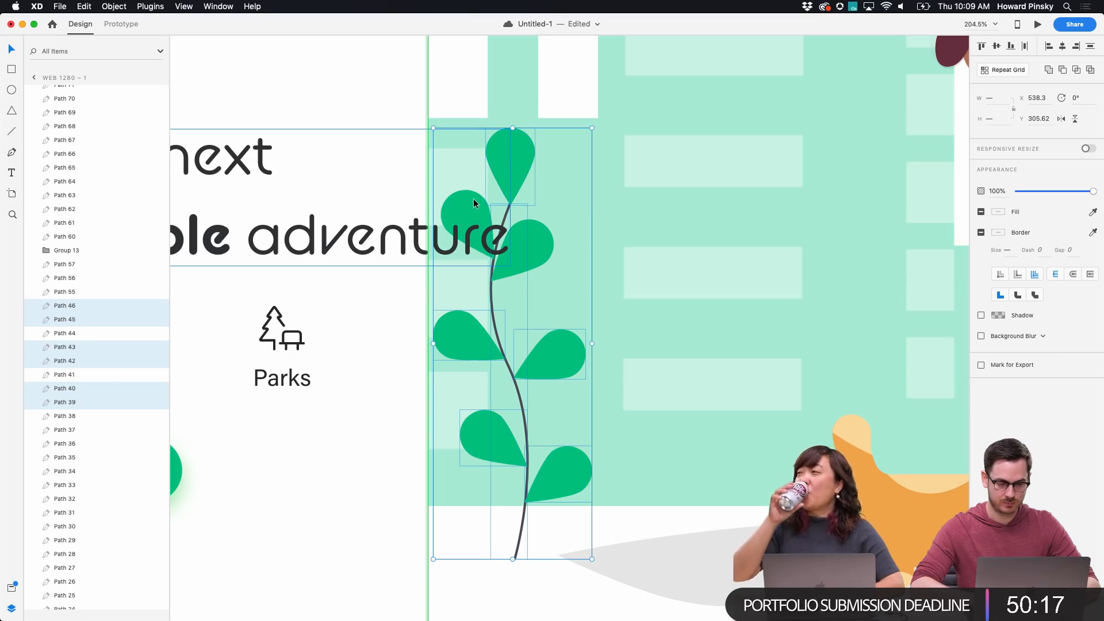
scroll(150, 132, "up", 10)
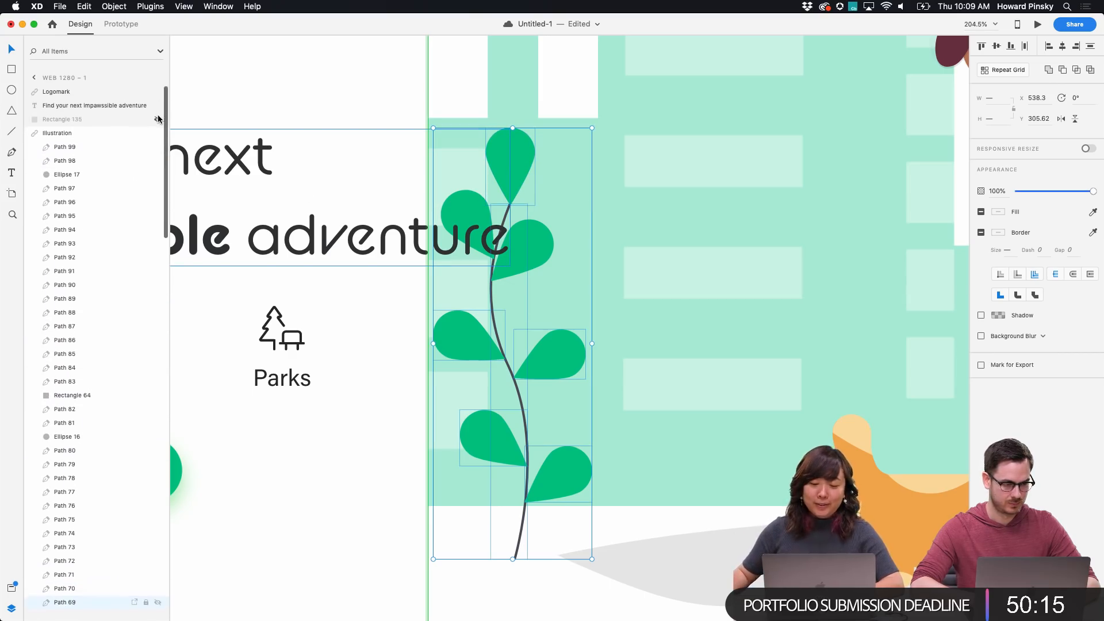
left_click(158, 107)
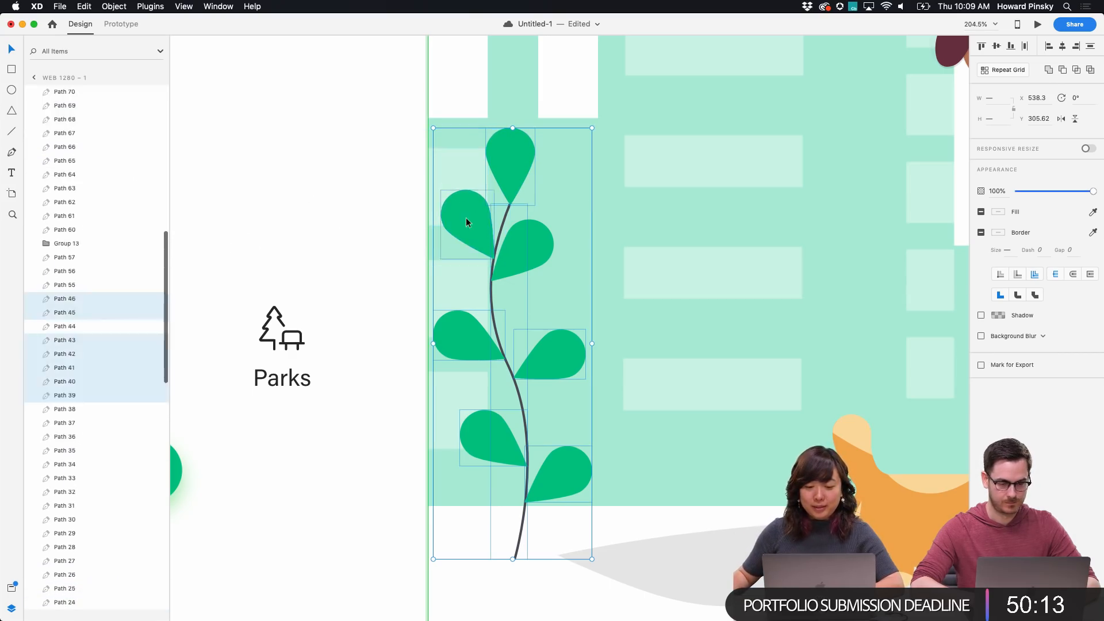
Move all of the large plant's leaves and its stem together toward the dog, to about X 696, and group them
left_click_drag(534, 251, 611, 242)
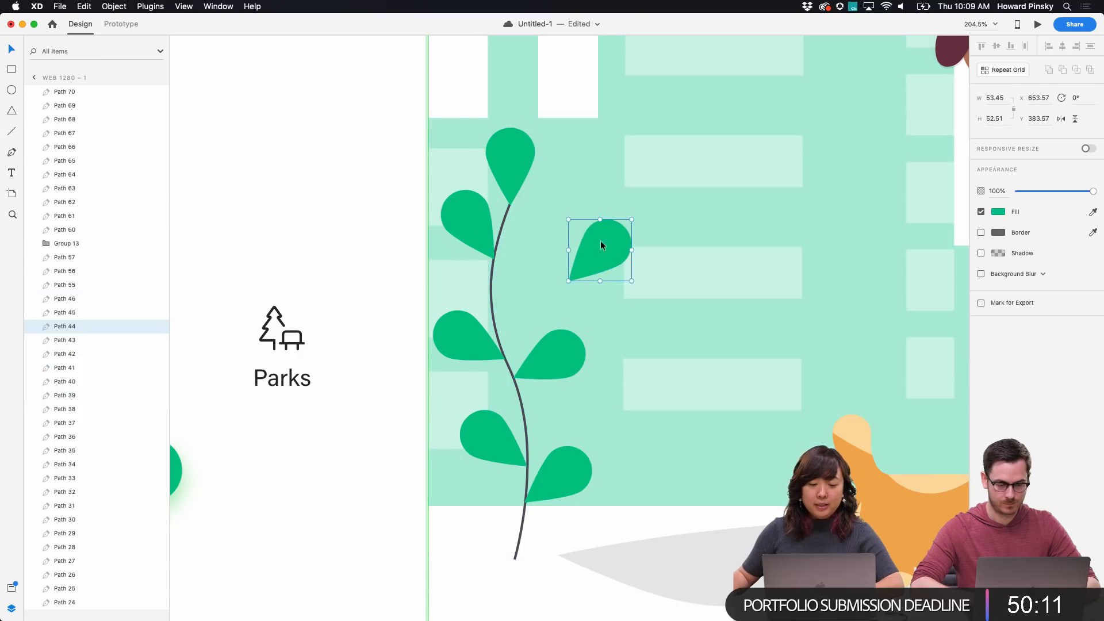
key("super+z")
left_click(512, 165, "shift")
left_click(459, 233, "shift")
left_click(492, 296, "shift")
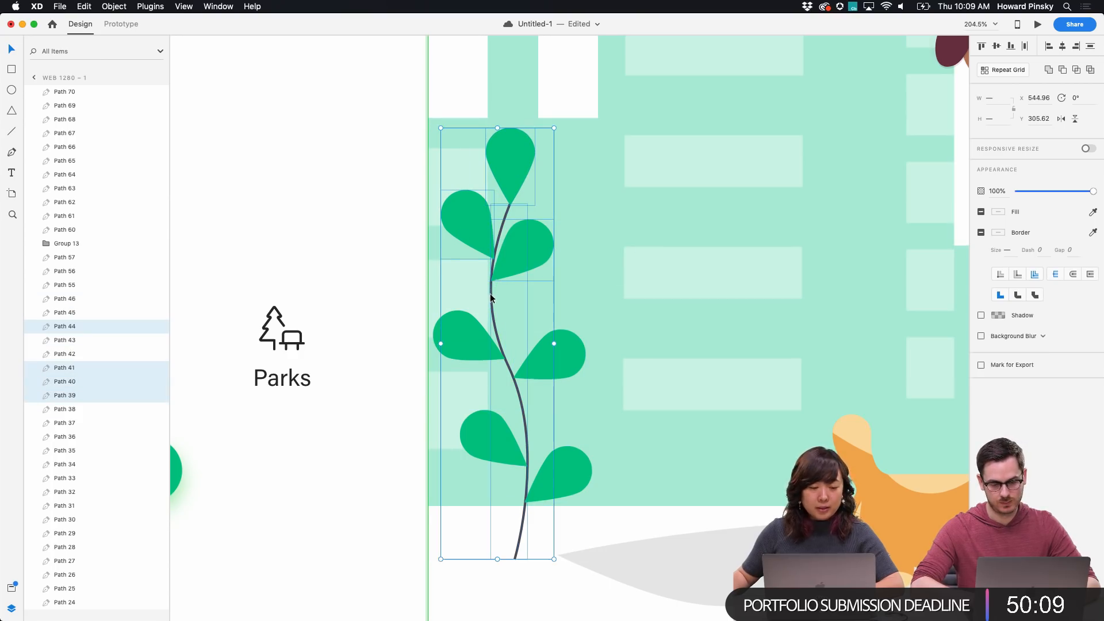
left_click(470, 340, "shift")
left_click(575, 353, "shift")
left_click(490, 437, "shift")
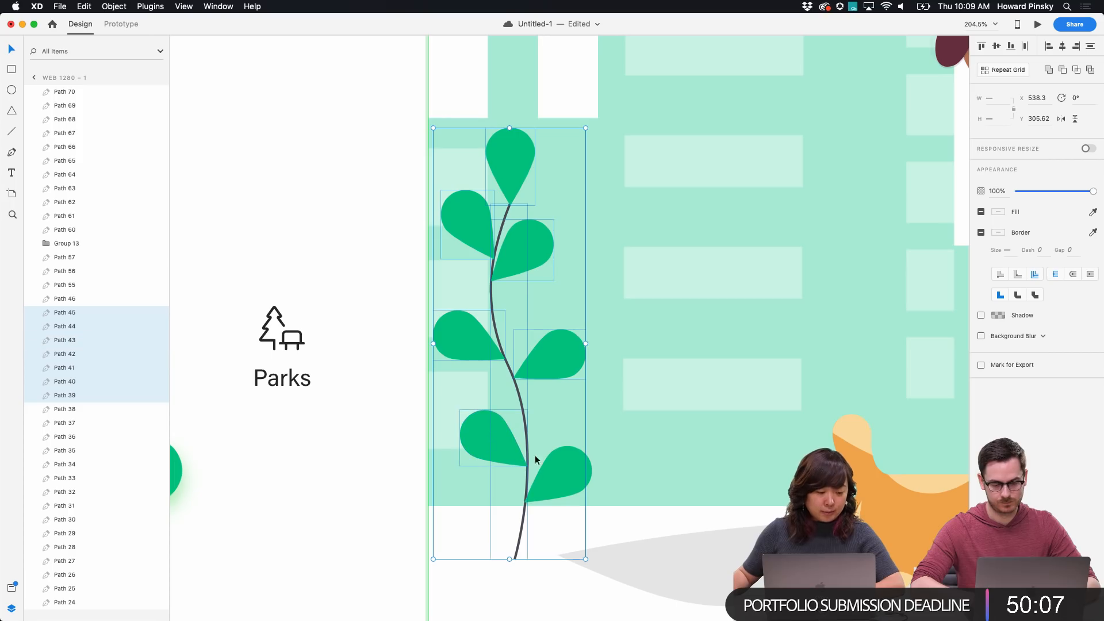
left_click(559, 467, "shift")
left_click_drag(559, 466, 744, 451)
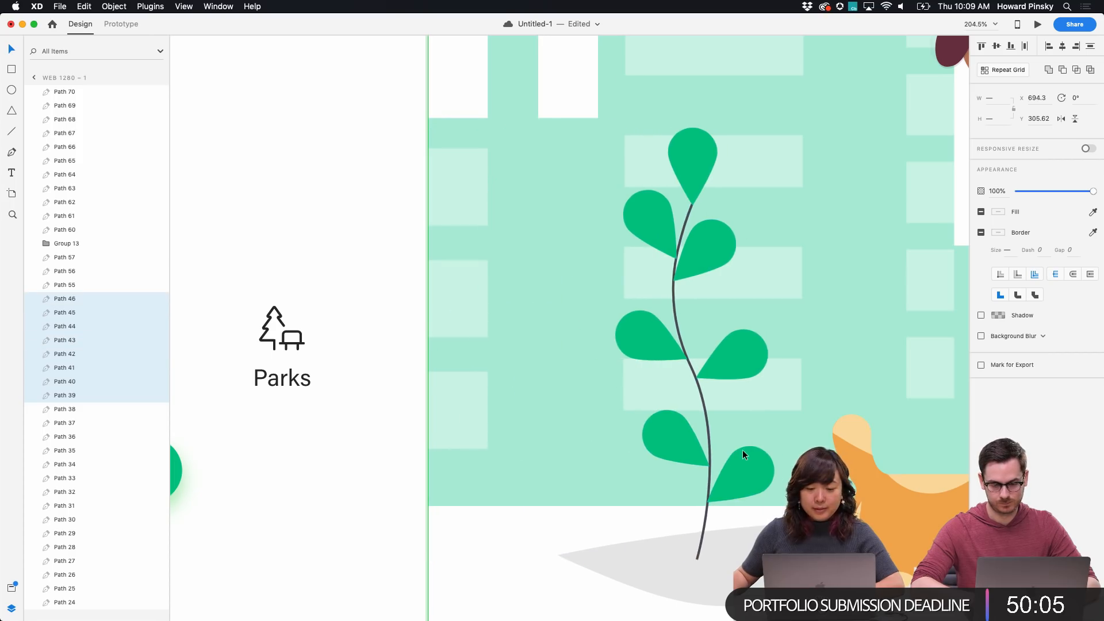
key("super+g")
Show the Find your next impawssible adventure heading and the white fade rectangle again
scroll(109, 222, "up", 15)
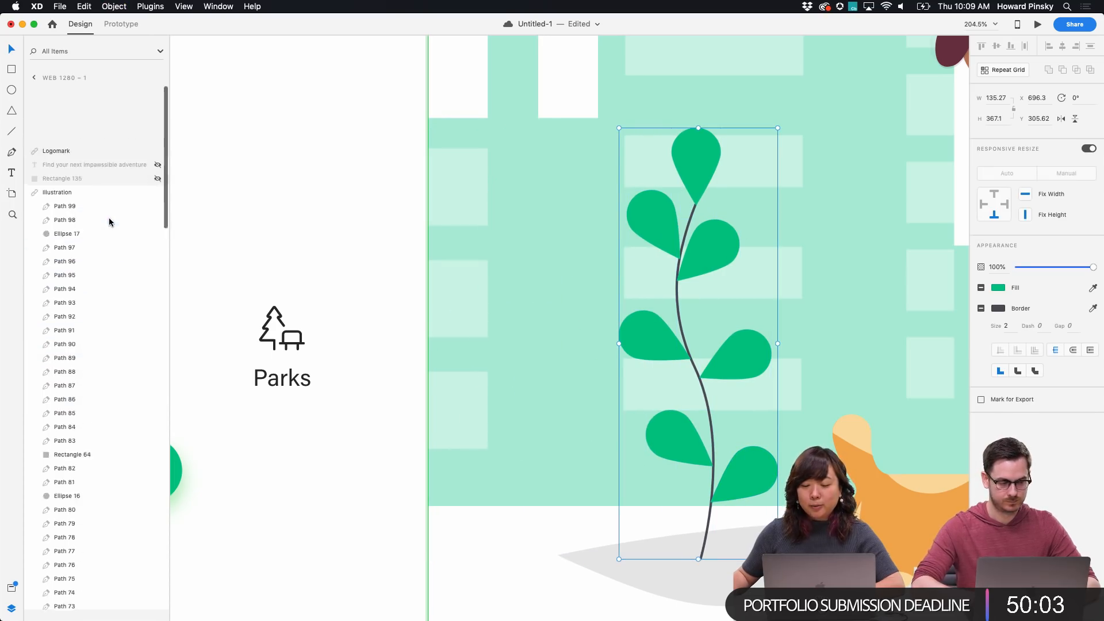
left_click(158, 106)
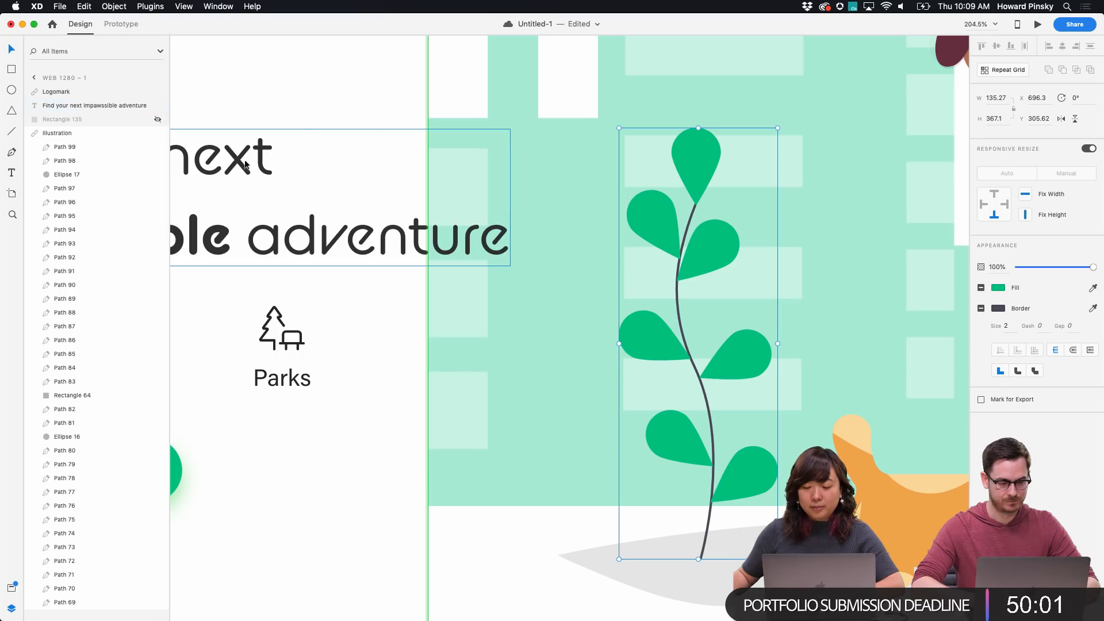
left_click(312, 68)
left_click(158, 119)
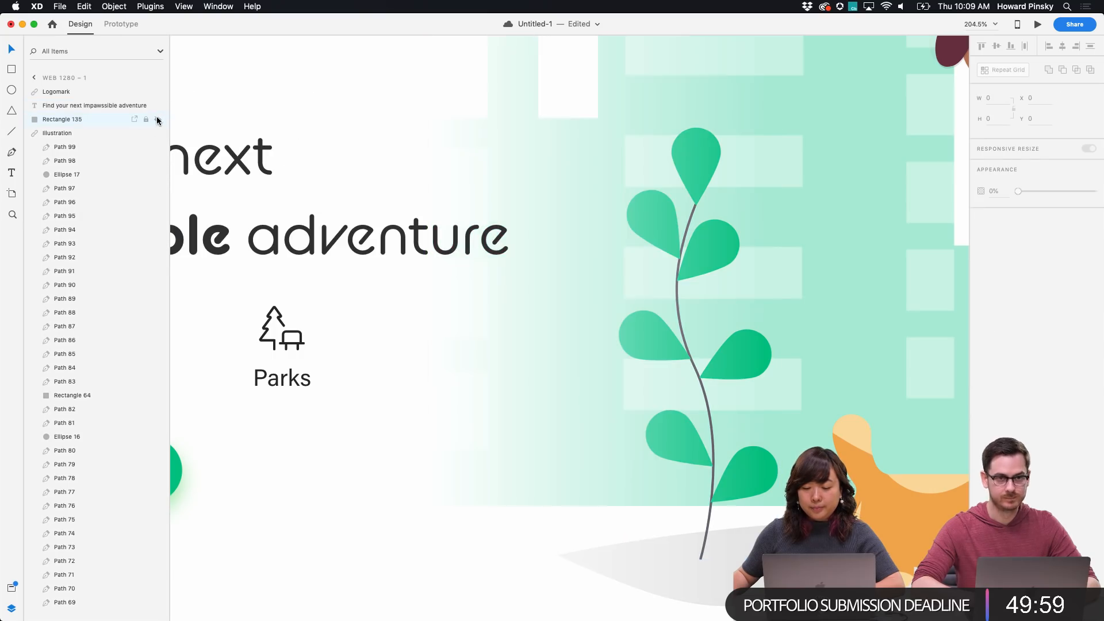
scroll(434, 184, "down", 5)
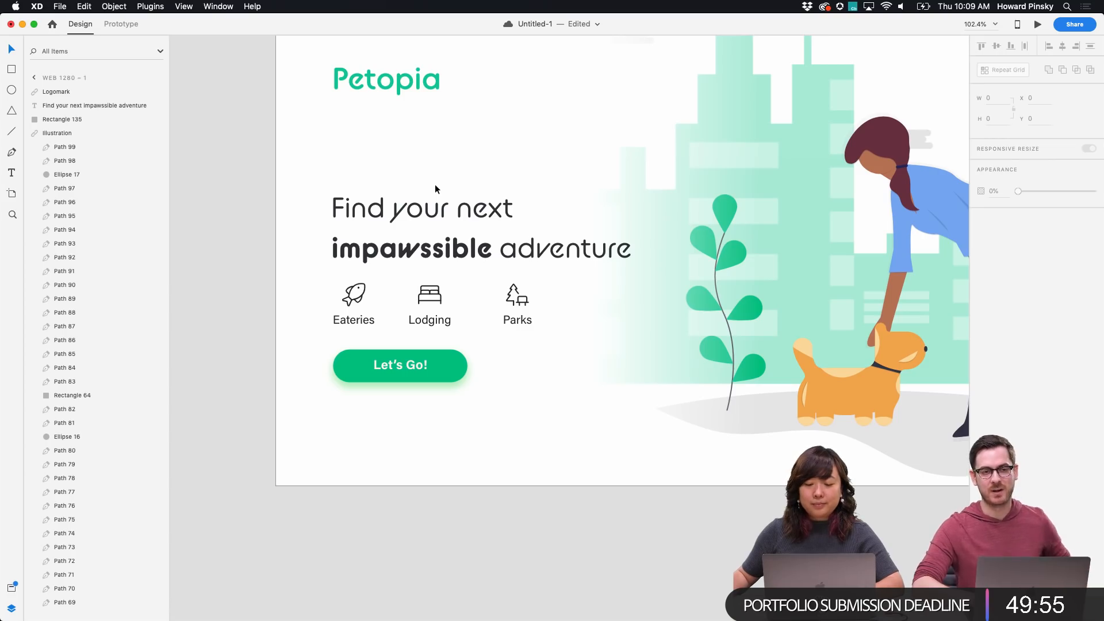
Save the document and set the green Press me! button's corner radius to 4
key("super+s")
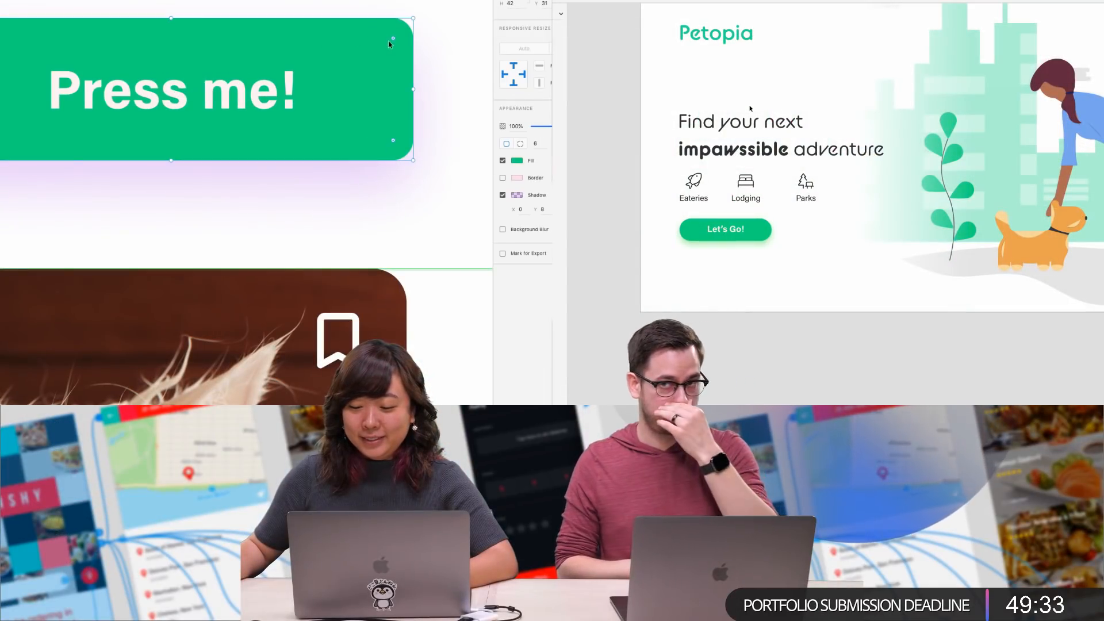
left_click_drag(393, 38, 396, 34)
scroll(813, 90, "down", 3)
scroll(813, 92, "up", 2)
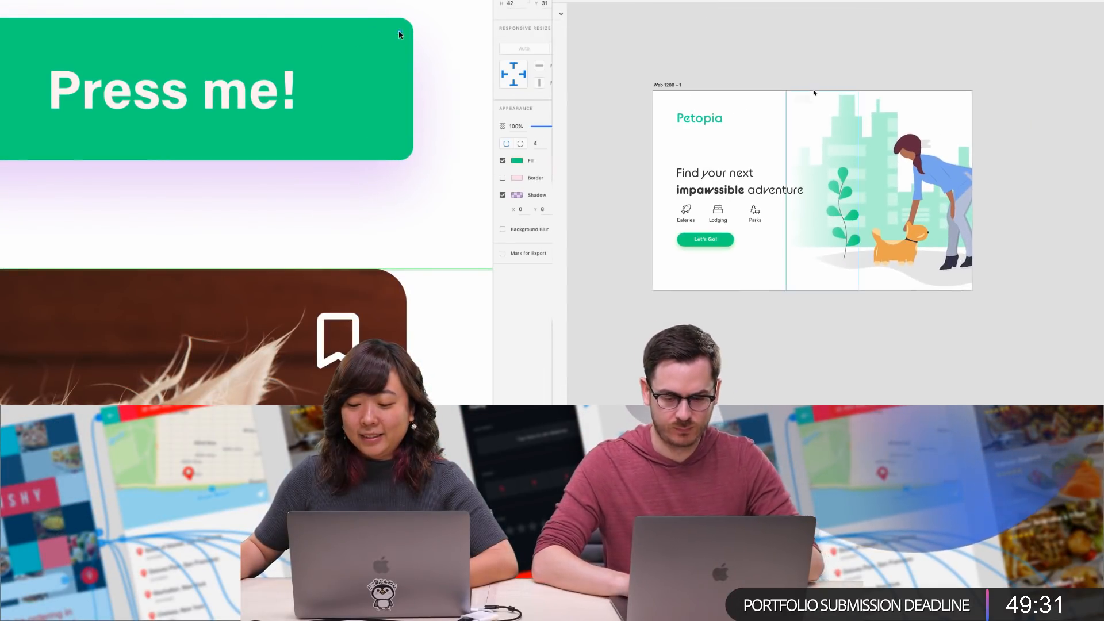
scroll(396, 33, "down", 3)
Move the whole illustration a little closer to the heading, to about X 476 on the artboard
left_click(342, 1)
left_click(954, 182)
scroll(342, 2, "down", 3)
left_click_drag(955, 185, 942, 186)
scroll(237, 19, "up", 3)
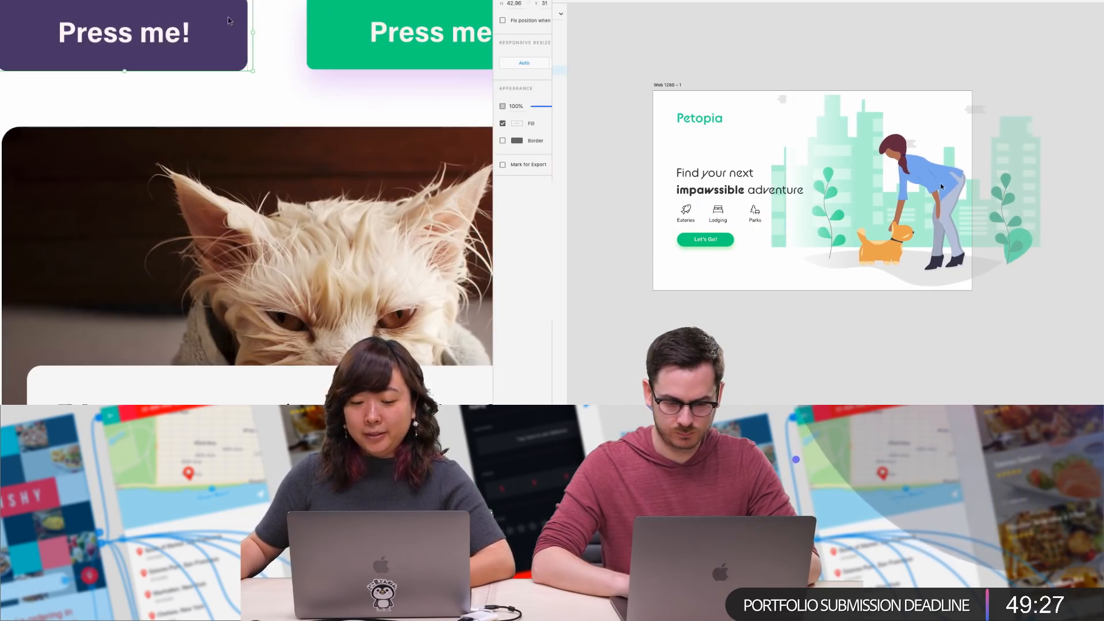
left_click(941, 183)
Set the corner radius of the purple and green Press me! buttons to 6
left_click(236, 19)
left_click(233, 23)
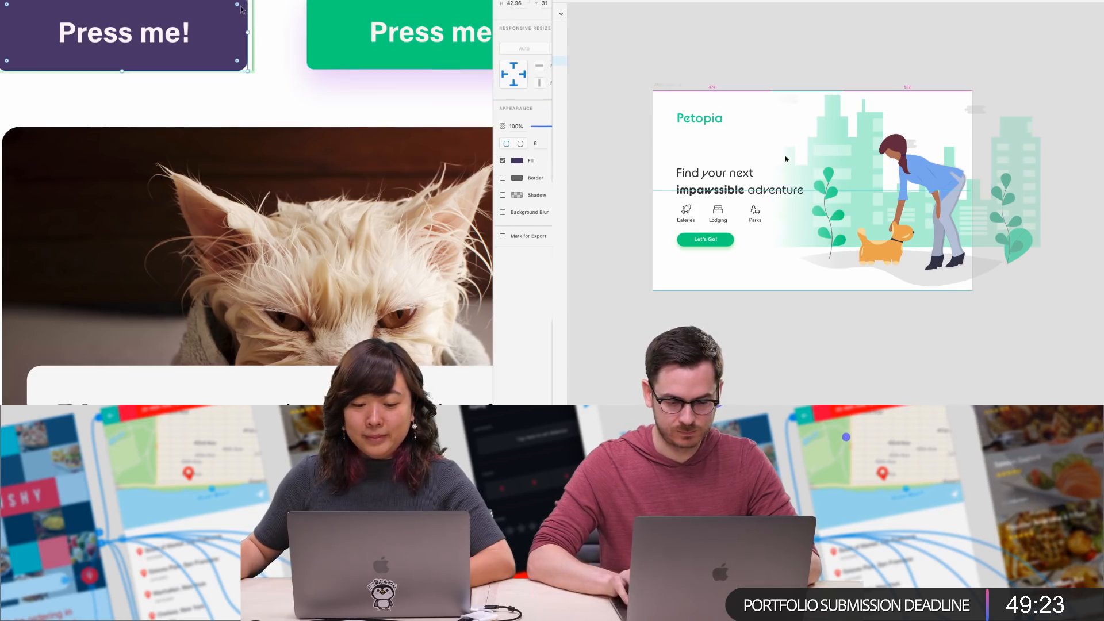
left_click(315, 5)
left_click_drag(315, 5, 318, 7)
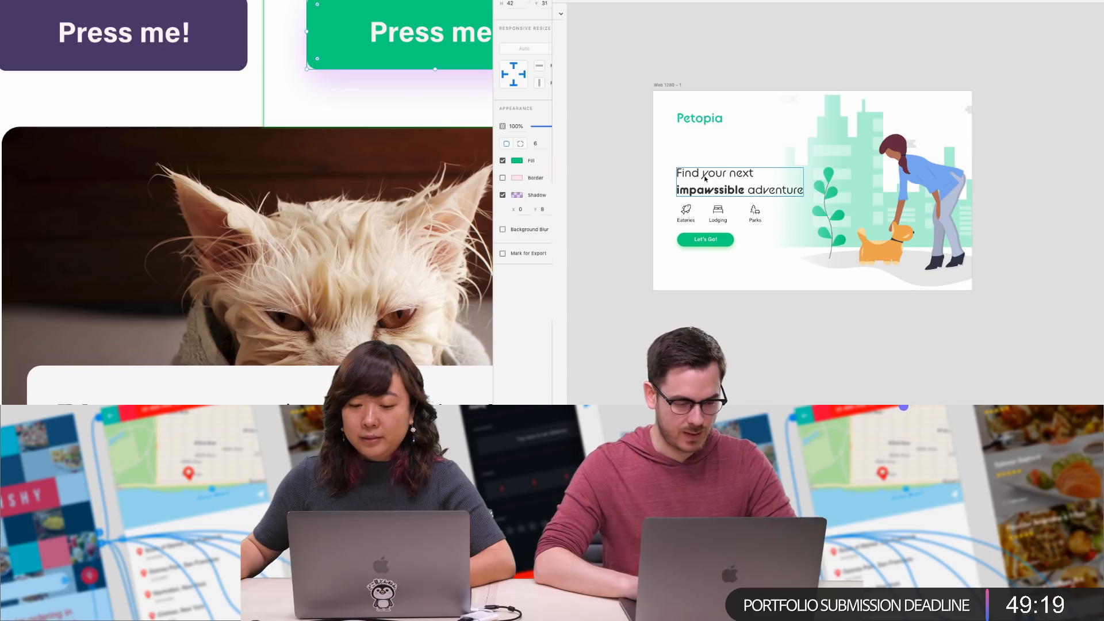
key("Escape")
Move the Petopia logo, heading, three icons with their labels and the Let's Go! button together toward the artboard's left edge, to X 55
scroll(310, 15, "down", 5)
scroll(285, 25, "right", 5)
scroll(284, 24, "down", 3)
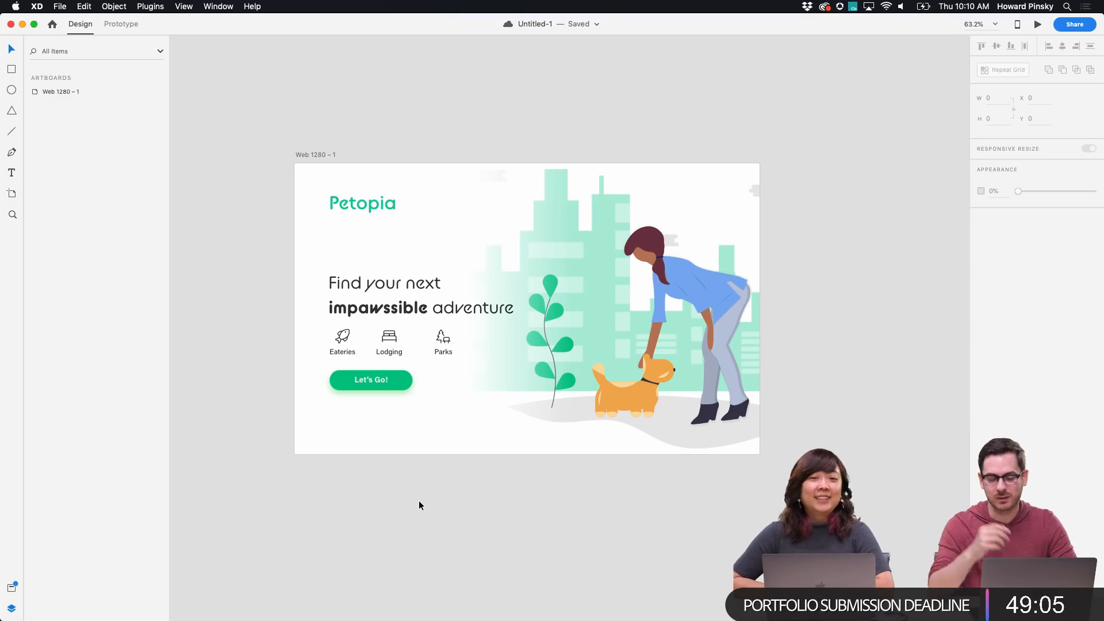
left_click_drag(321, 195, 395, 381)
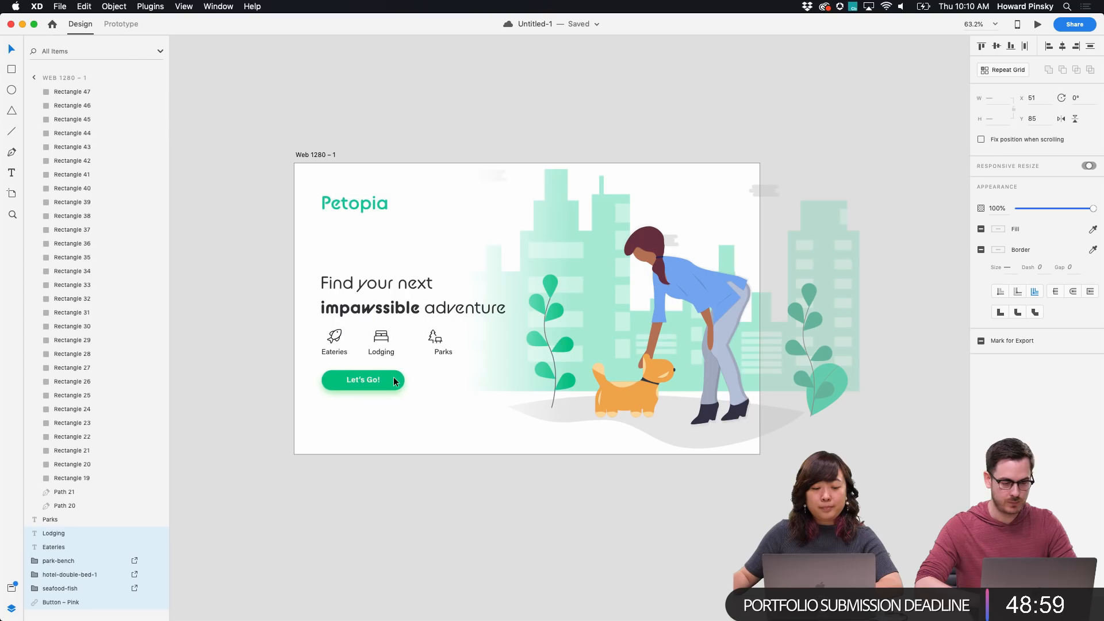
left_click(445, 350, "shift")
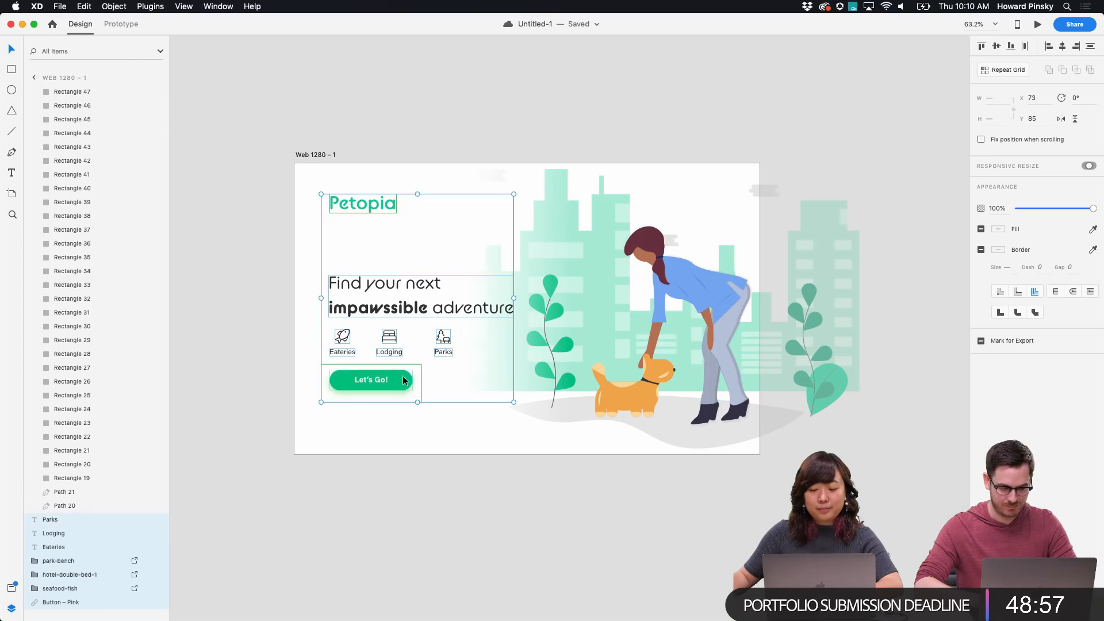
left_click_drag(402, 375, 396, 375)
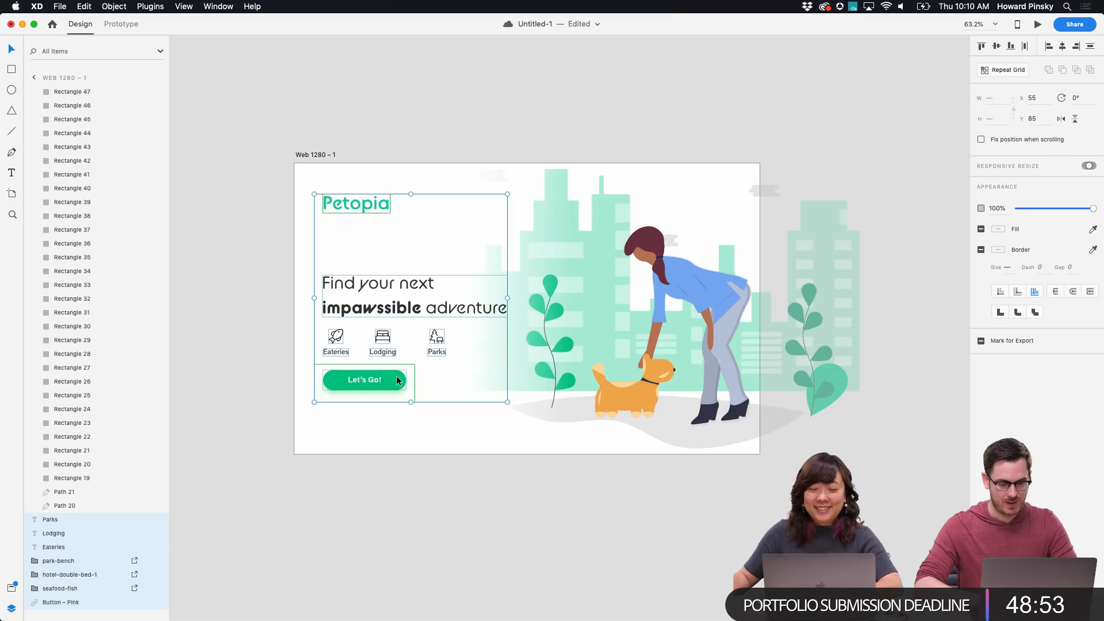
left_click(472, 102)
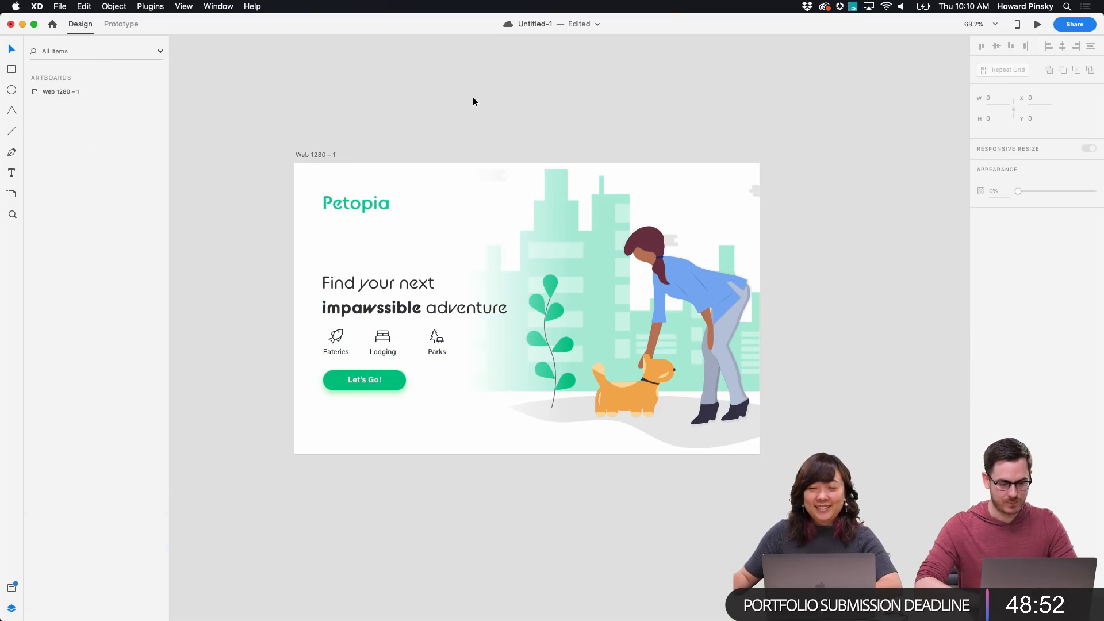
Duplicate the Web 1280 – 1 artboard beside the original
left_click(316, 157)
key("super+d")
scroll(314, 160, "right", 10)
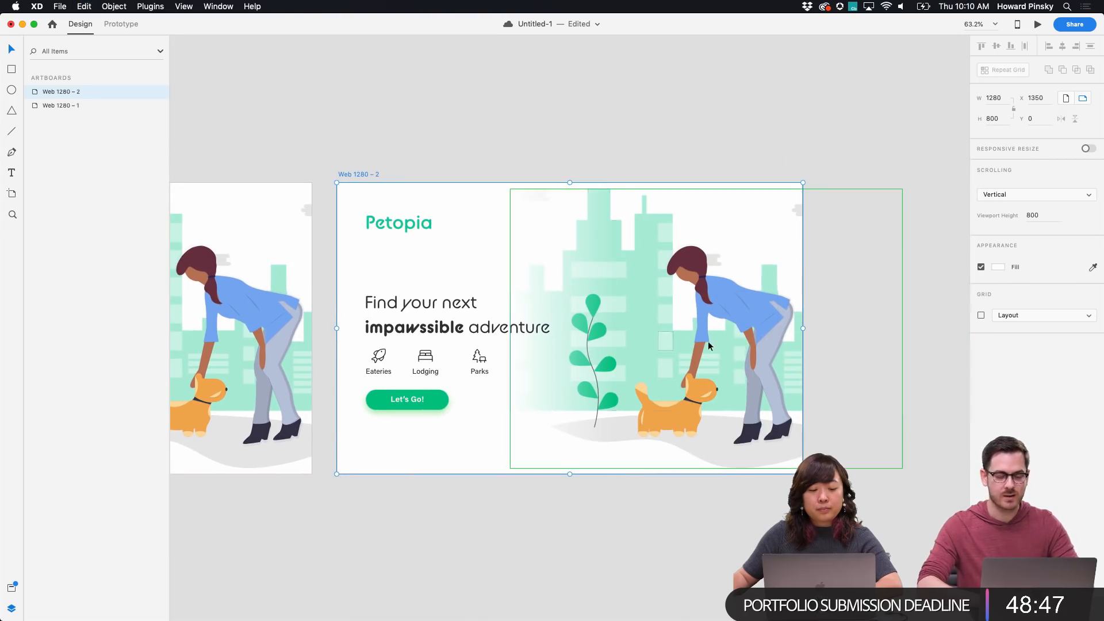
In the duplicated artboard's illustration, shift the woman's petting forearm toward the dog's head, to about X 949, and rotate it to -3°
left_click(772, 356)
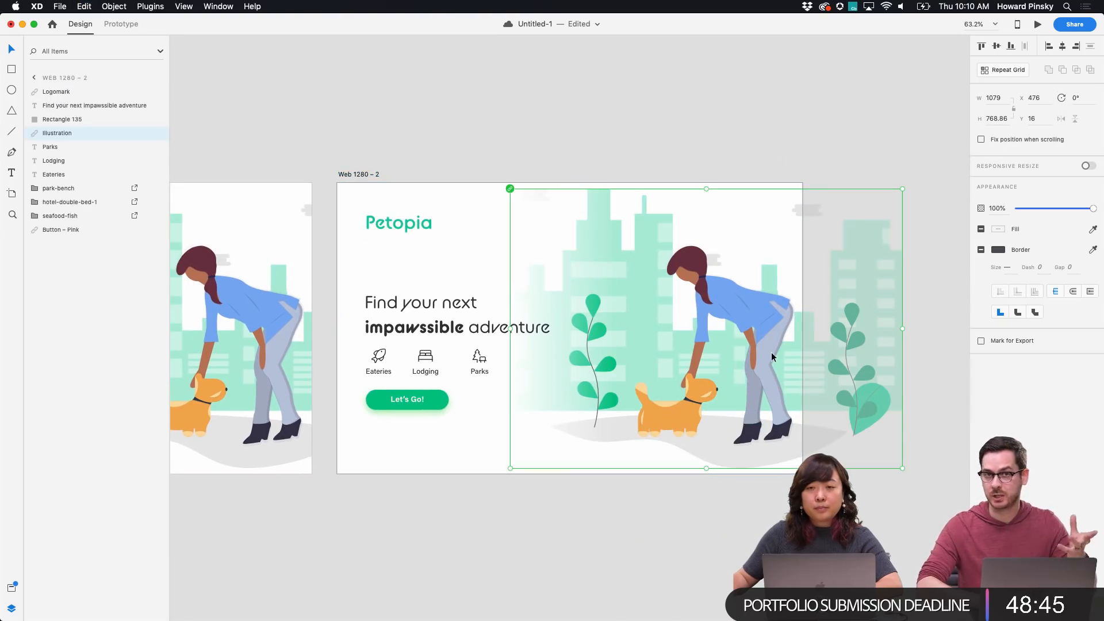
scroll(771, 352, "up", 5)
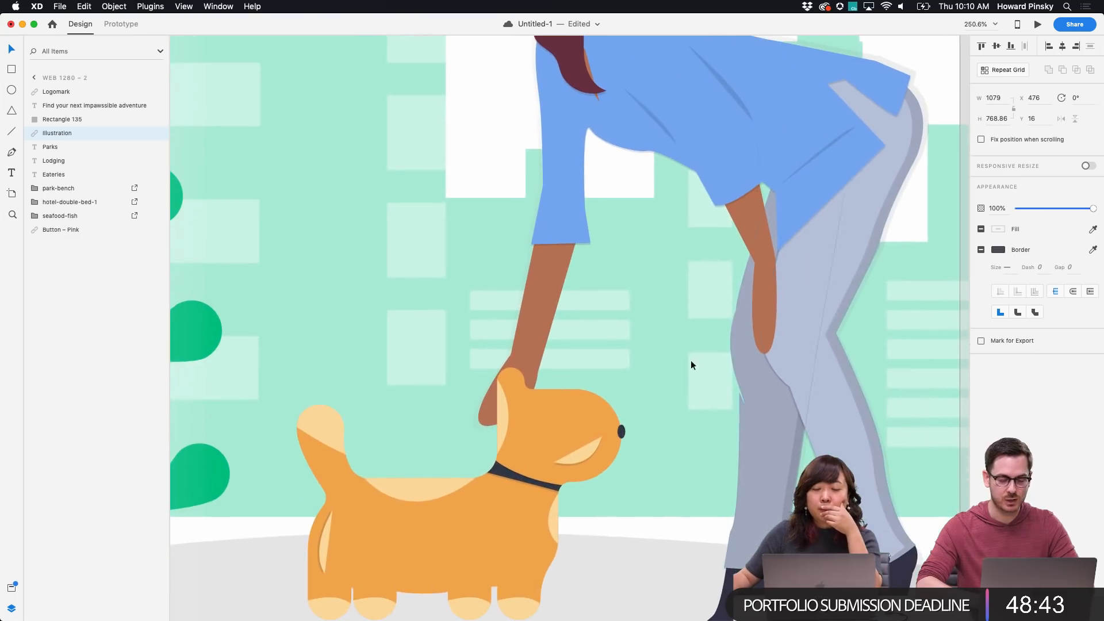
scroll(517, 304, "up", 5)
double_click(550, 269)
scroll(549, 269, "down", 5)
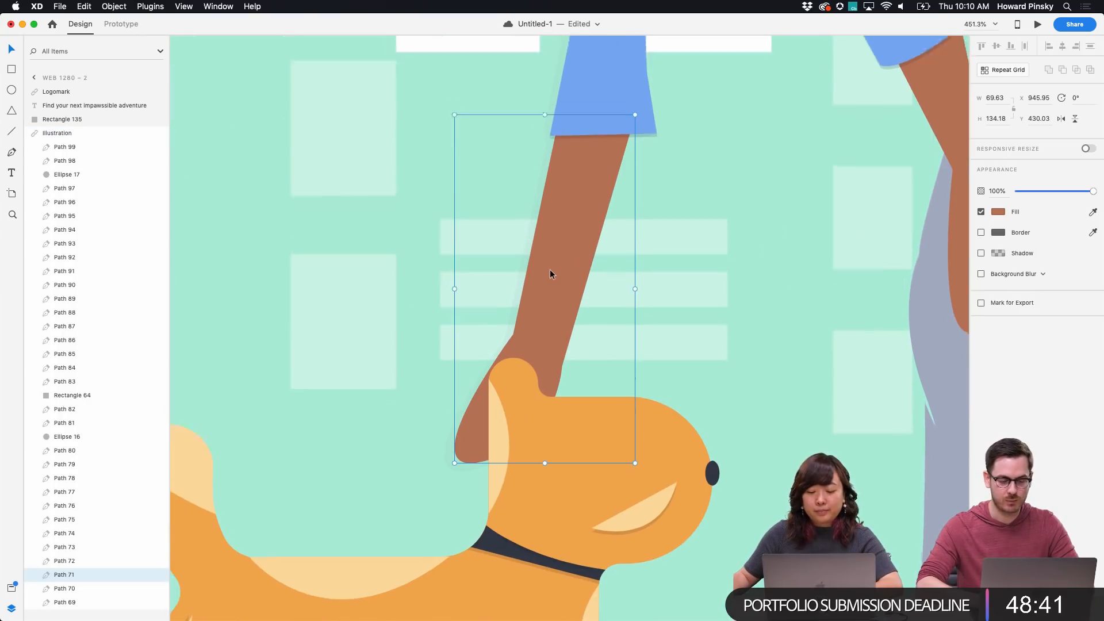
left_click_drag(558, 229, 567, 229)
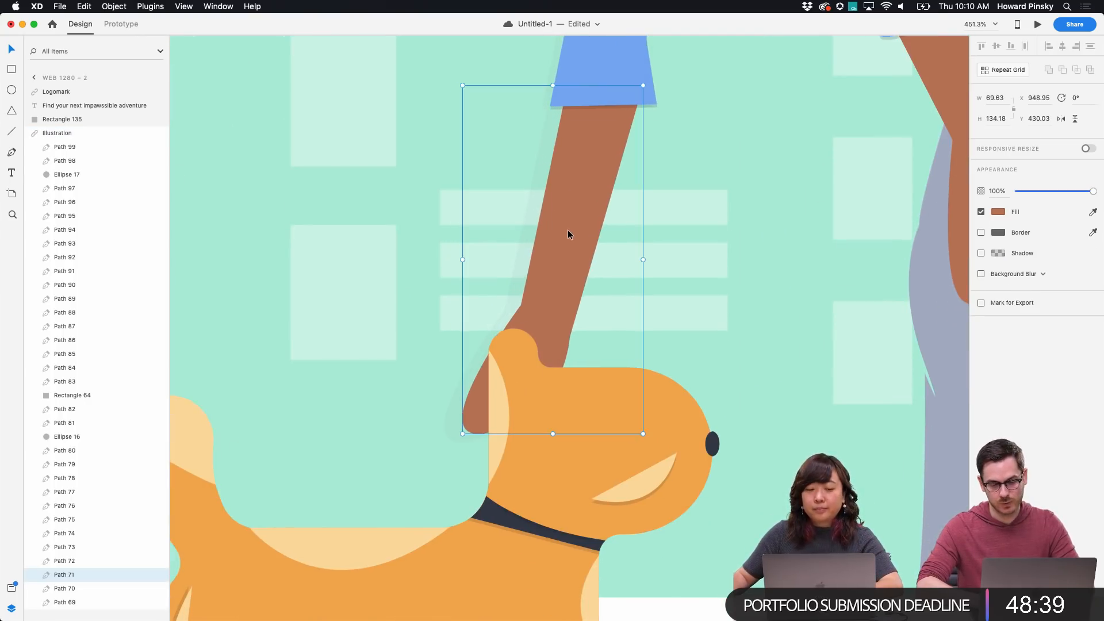
left_click_drag(646, 438, 650, 429)
left_click_drag(537, 251, 545, 251)
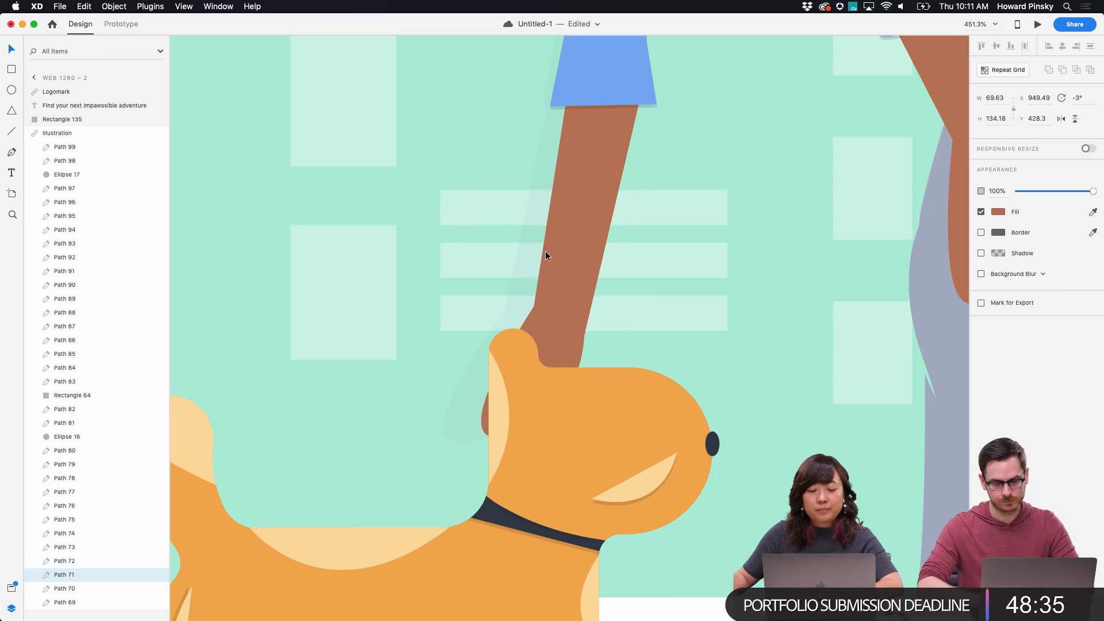
scroll(545, 250, "up", 6)
scroll(553, 233, "down", 3)
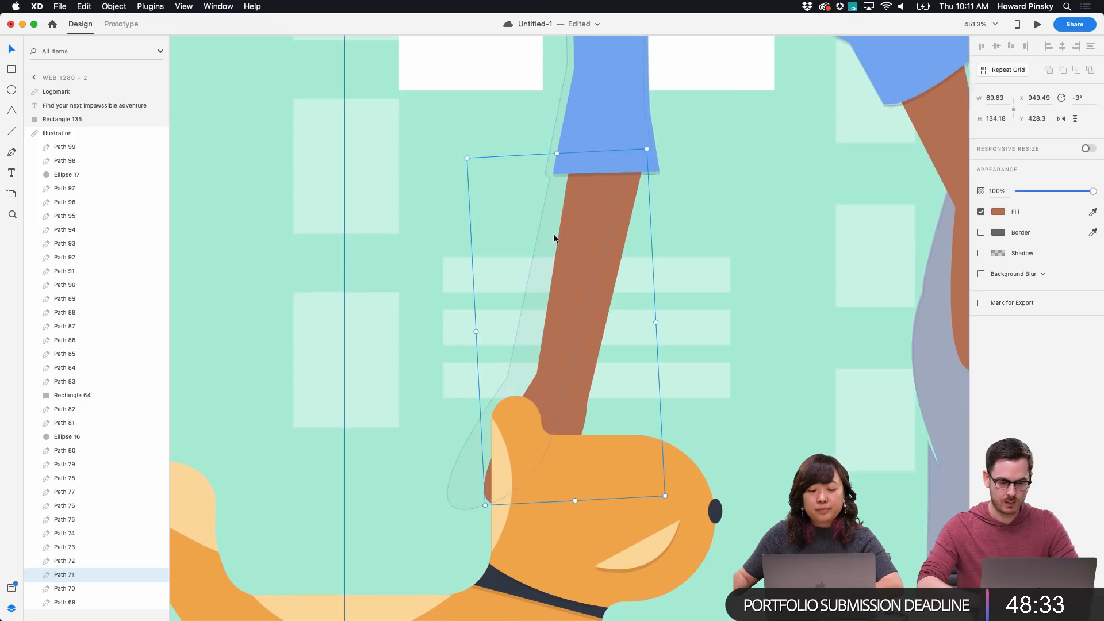
Shift the arm shadow's anchor points below the sleeve and along the forearm slightly to the right
double_click(547, 236)
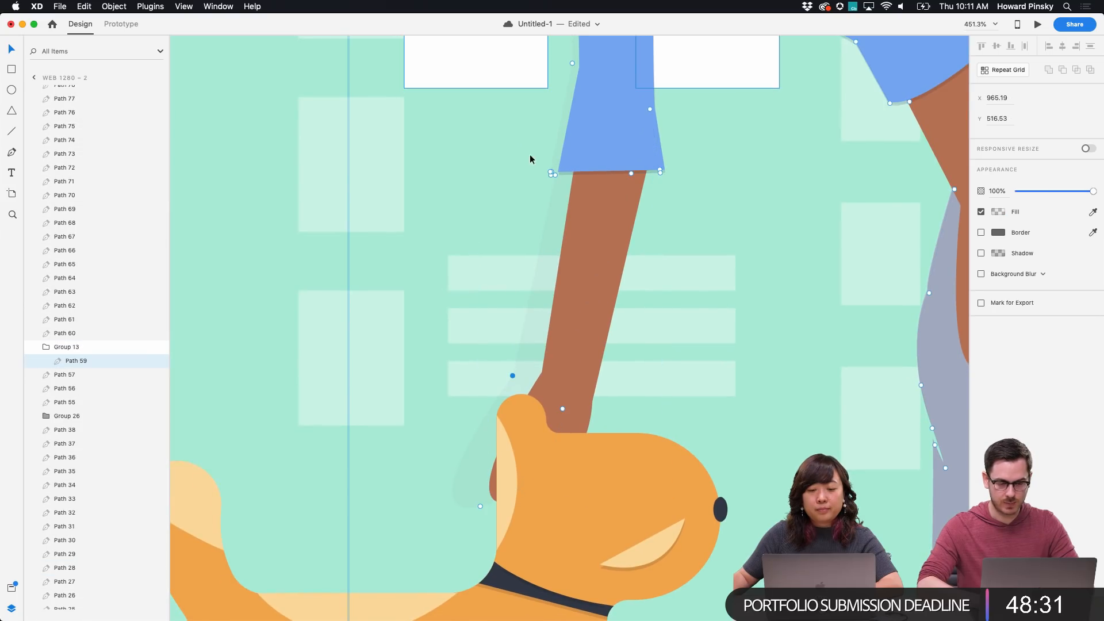
left_click_drag(588, 189, 681, 181)
left_click_drag(432, 339, 628, 547)
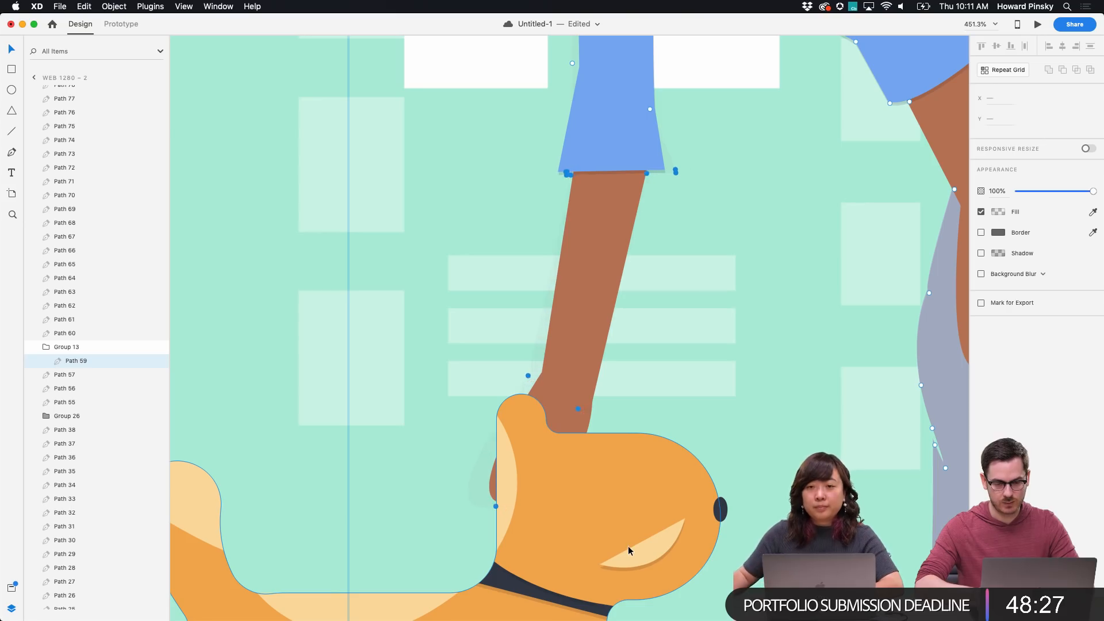
key("Right")
key("Right")
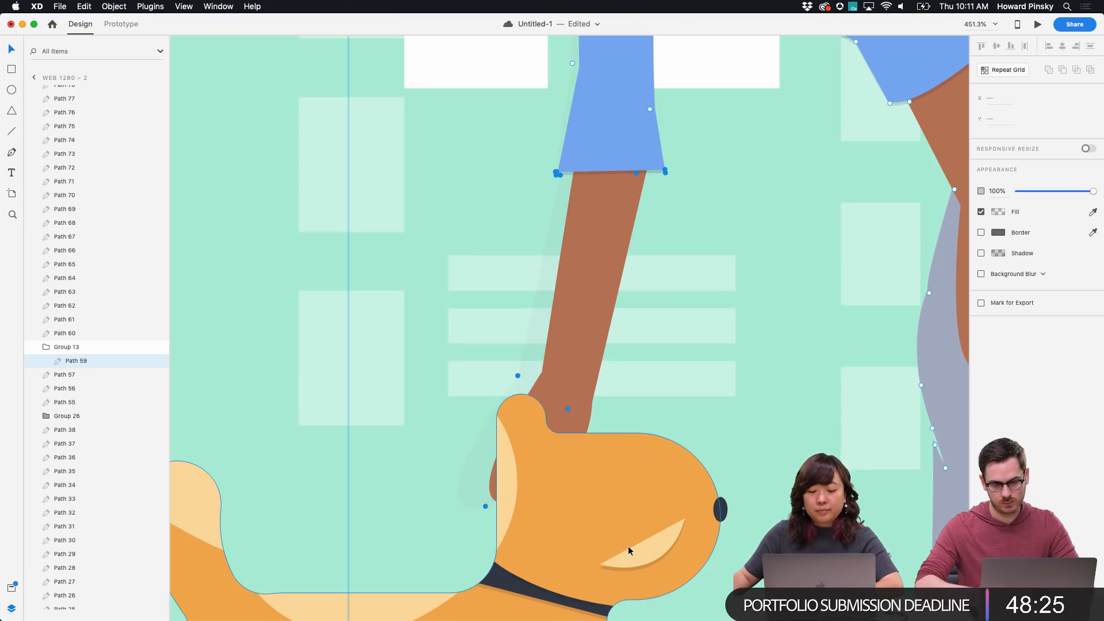
Edit the dog's body path and nudge the tail's anchor points slightly downward
scroll(789, 379, "down", 5)
scroll(789, 380, "left", 4)
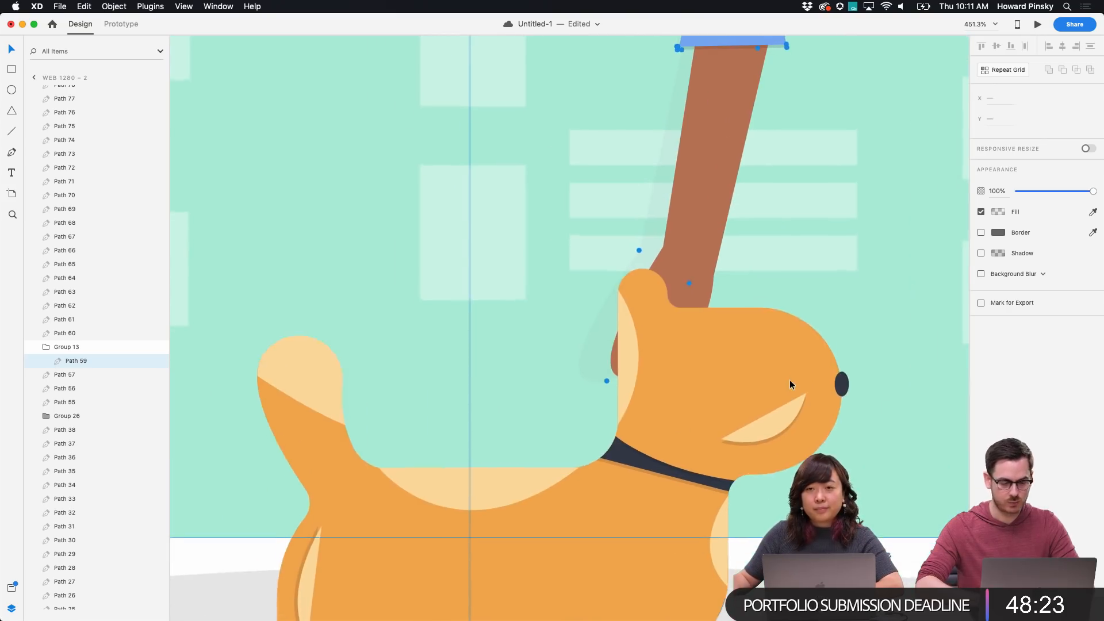
double_click(314, 444)
scroll(313, 446, "down", 1)
scroll(313, 446, "left", 2)
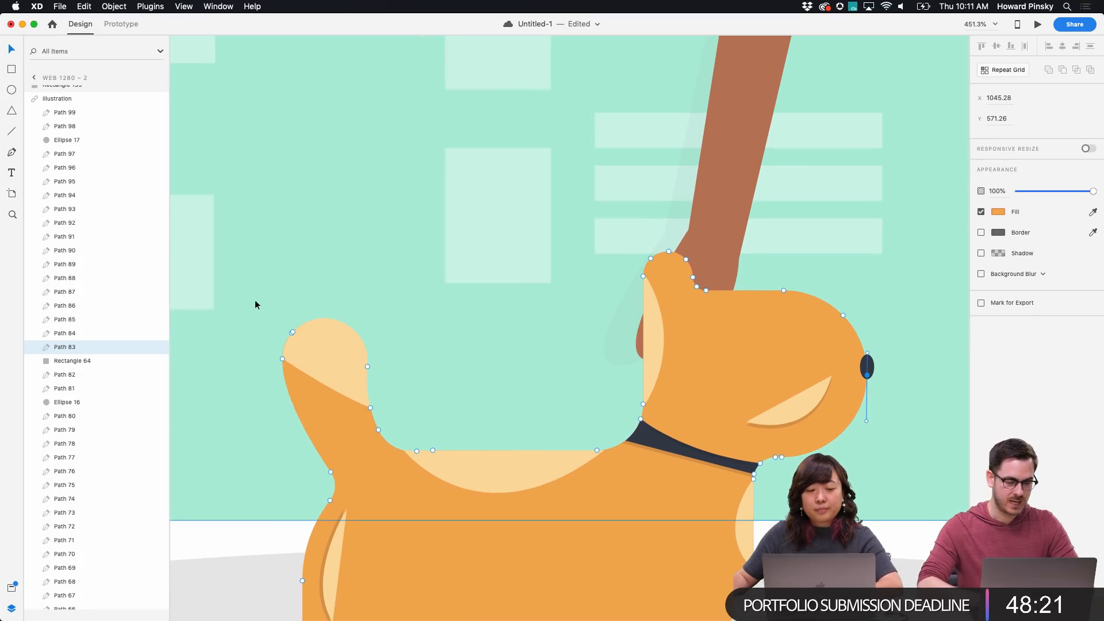
left_click_drag(249, 300, 399, 437)
key("Down")
key("Down")
key("Down")
key("Down")
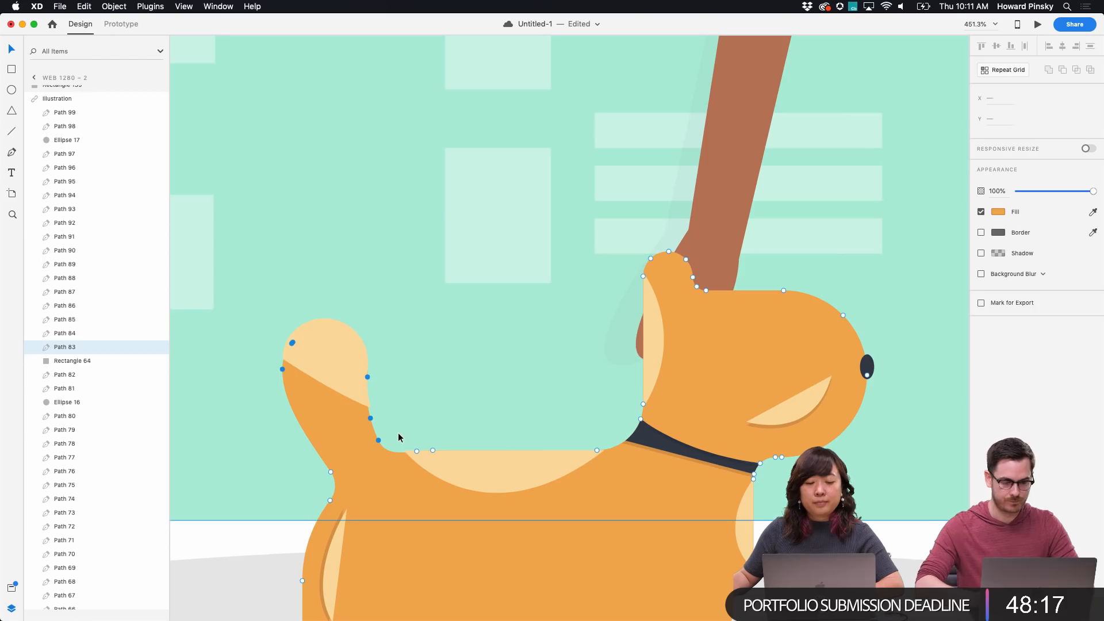
Move the light tail tip down to line up with the dog's tail and deselect it
key("Escape")
left_click(340, 350)
left_click_drag(340, 350, 340, 363)
key("super+minus")
key("super+minus")
key("super+minus")
key("super+minus")
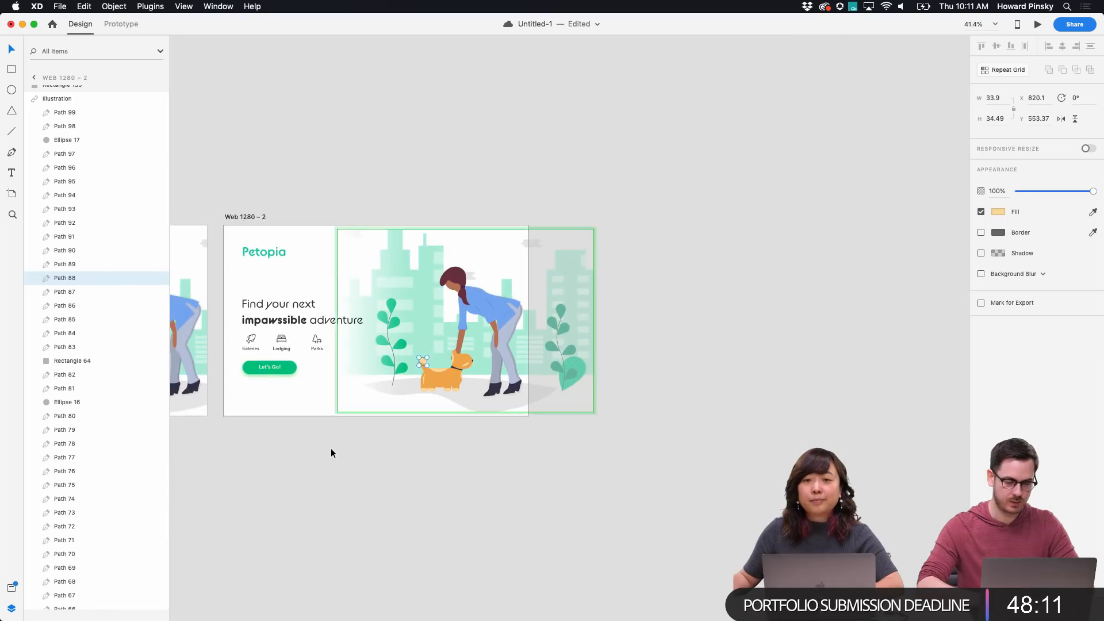
left_click(330, 448)
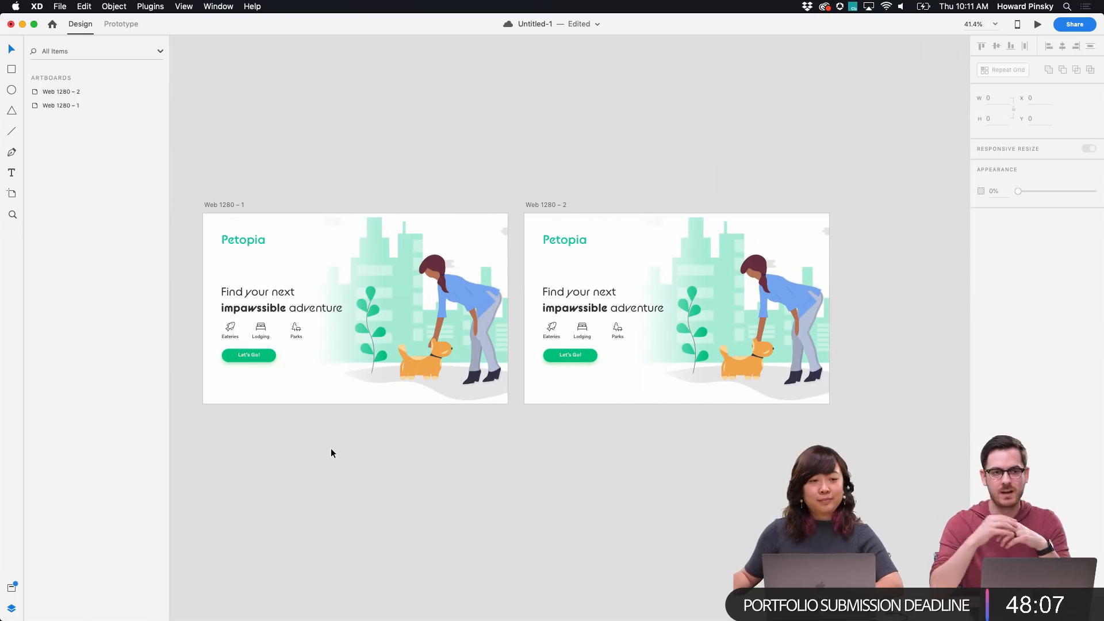
Save the document and, in Prototype mode, link artboard Web 1280 – 1 to Web 1280 – 2
key("super+s")
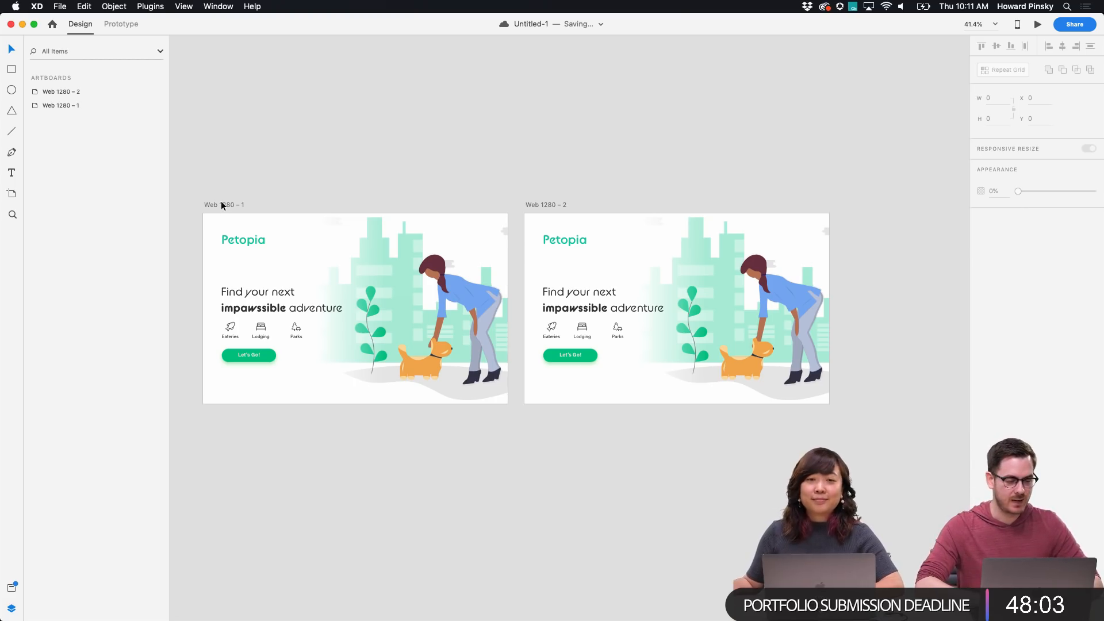
left_click(118, 24)
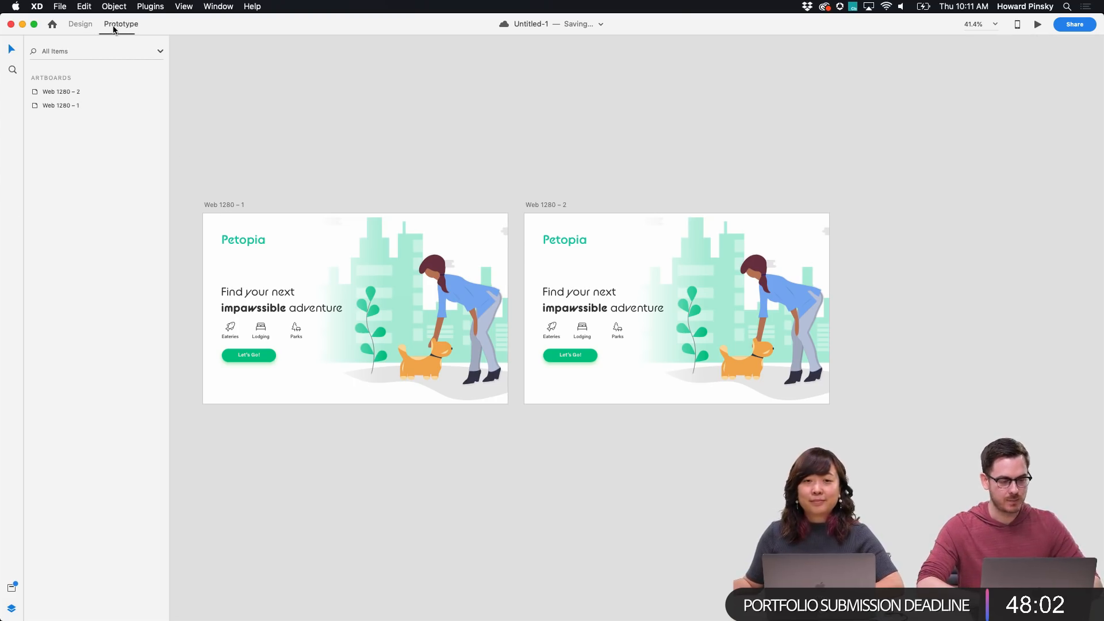
left_click(220, 204)
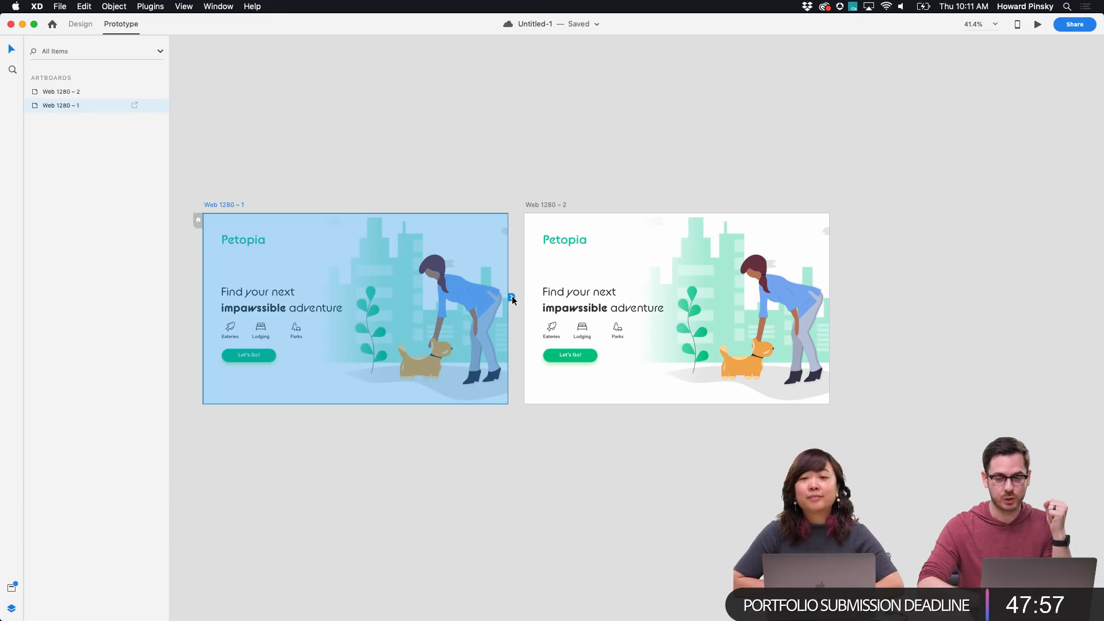
left_click_drag(512, 297, 570, 295)
left_click_drag(575, 246, 568, 243)
Set the link's trigger to Time and its action to Auto-Animate
left_click(493, 348)
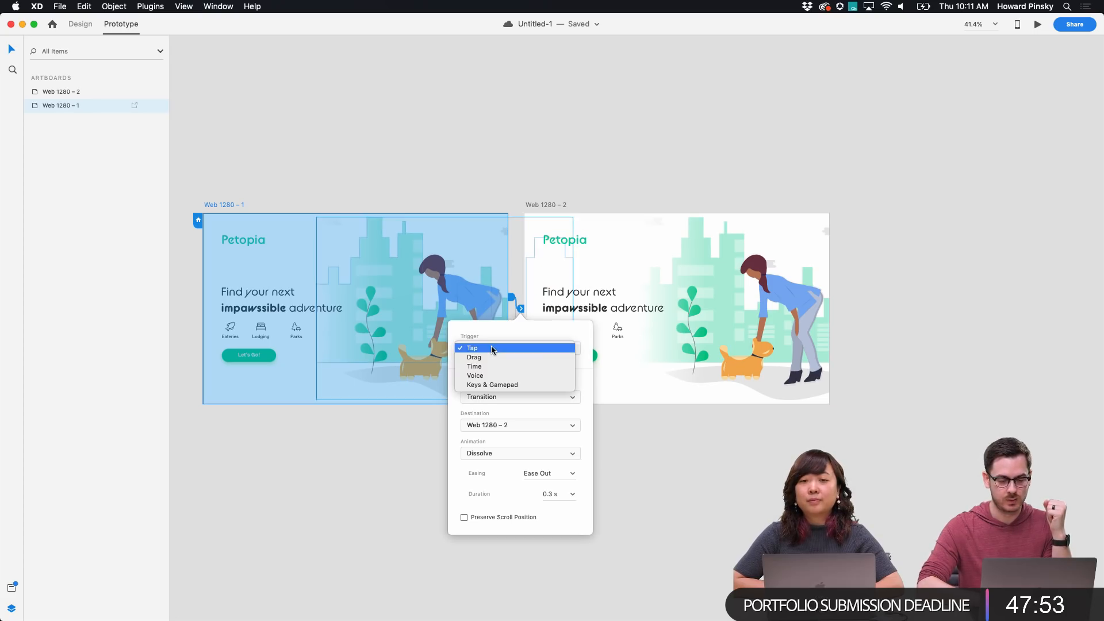
left_click(493, 366)
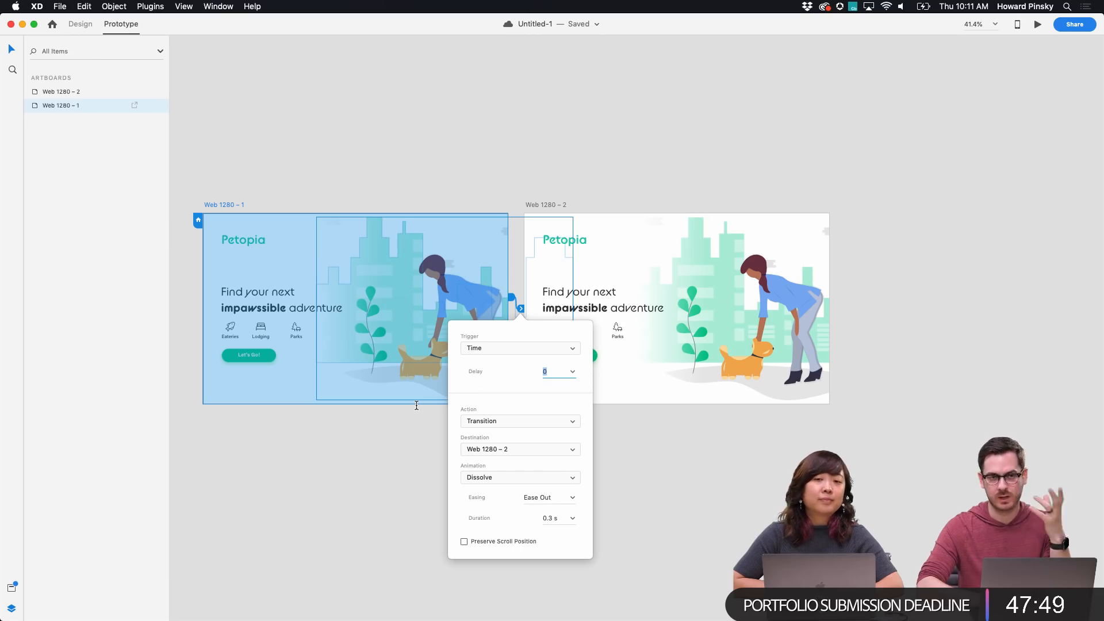
left_click(493, 421)
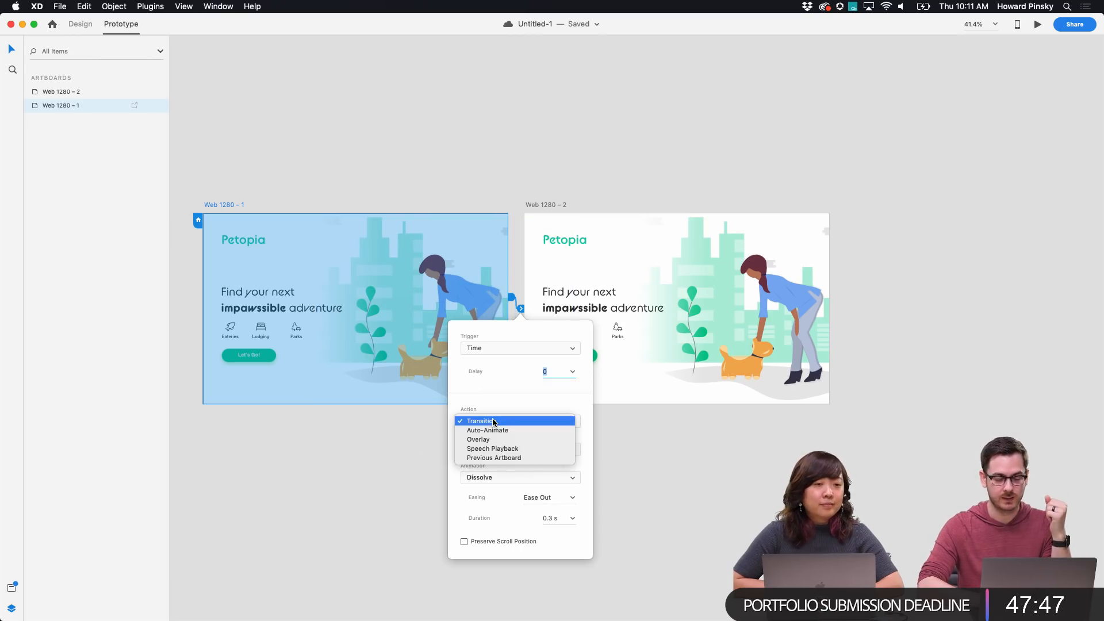
left_click(513, 429)
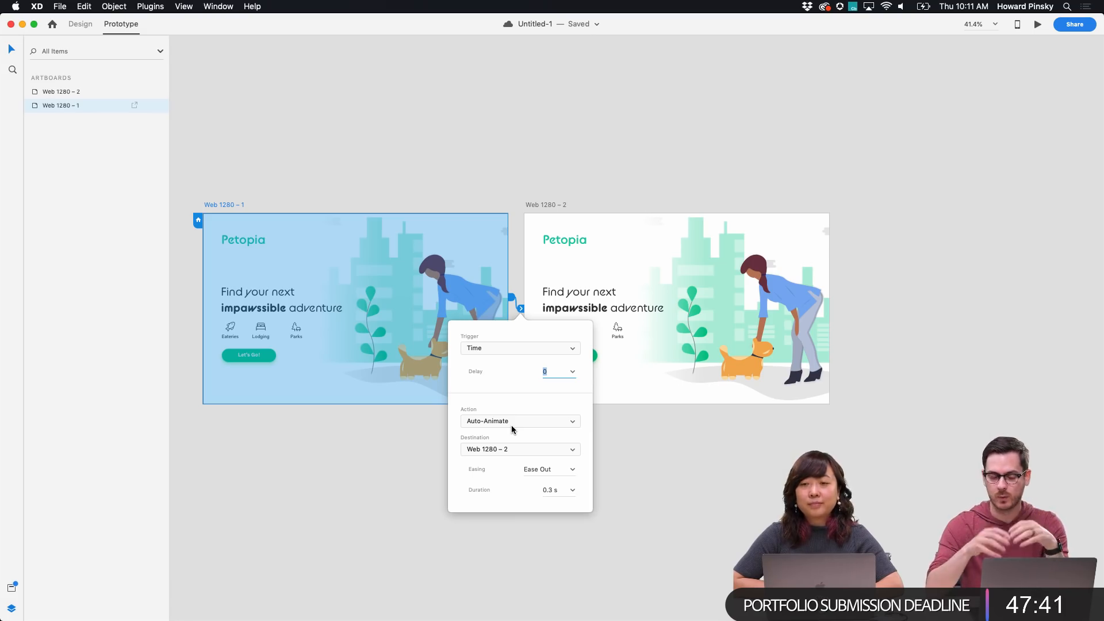
Set the transition's easing to Ease In-Out and its duration to 1 s
left_click(572, 469)
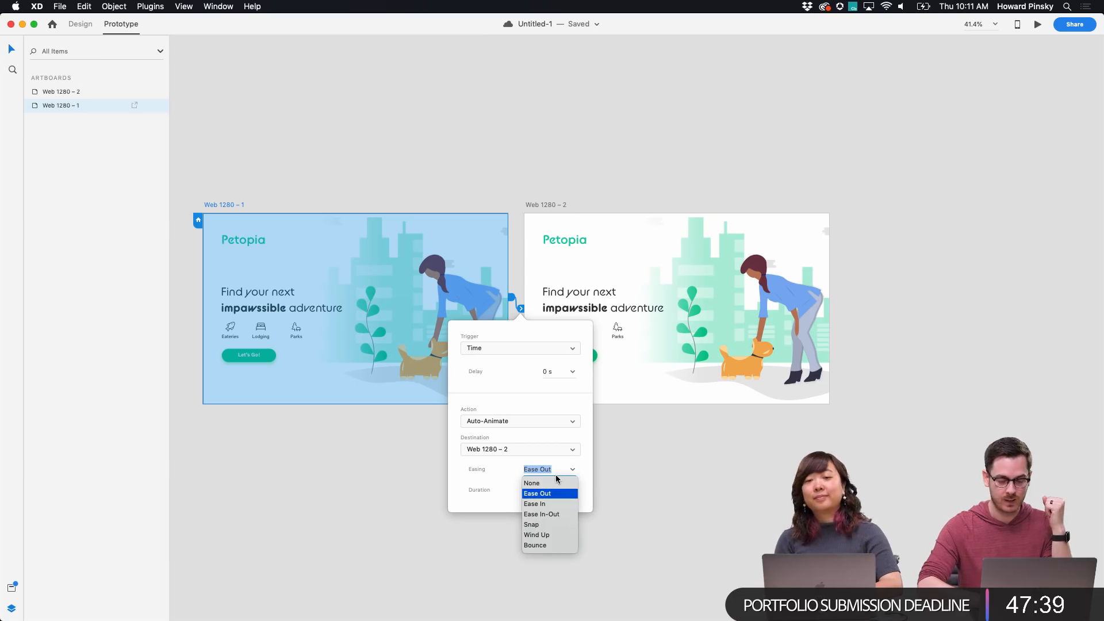
left_click(552, 514)
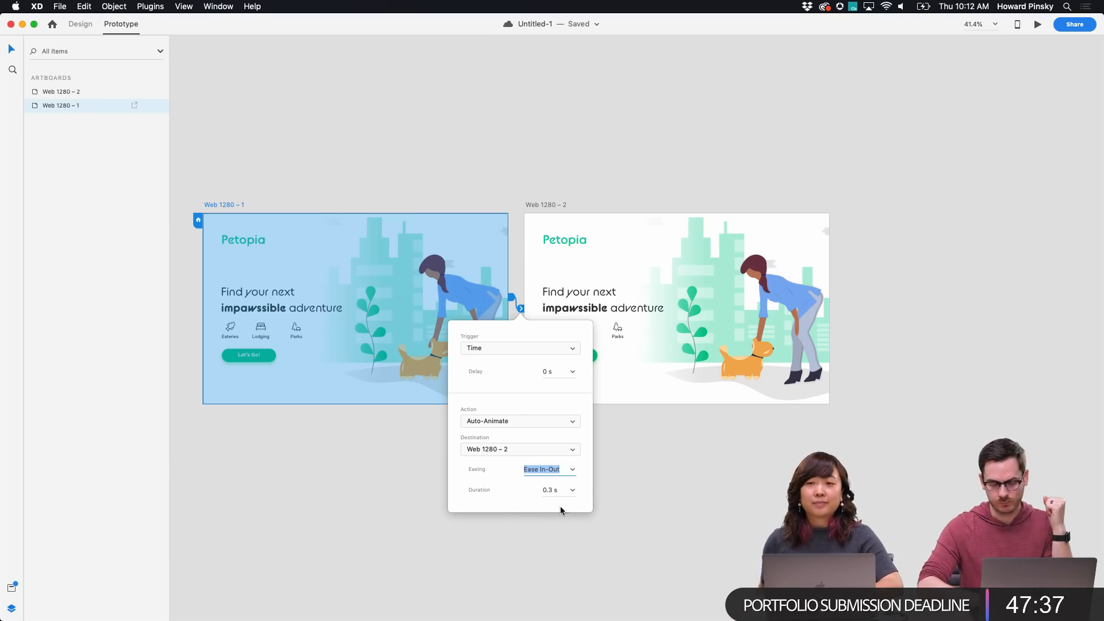
left_click(572, 492)
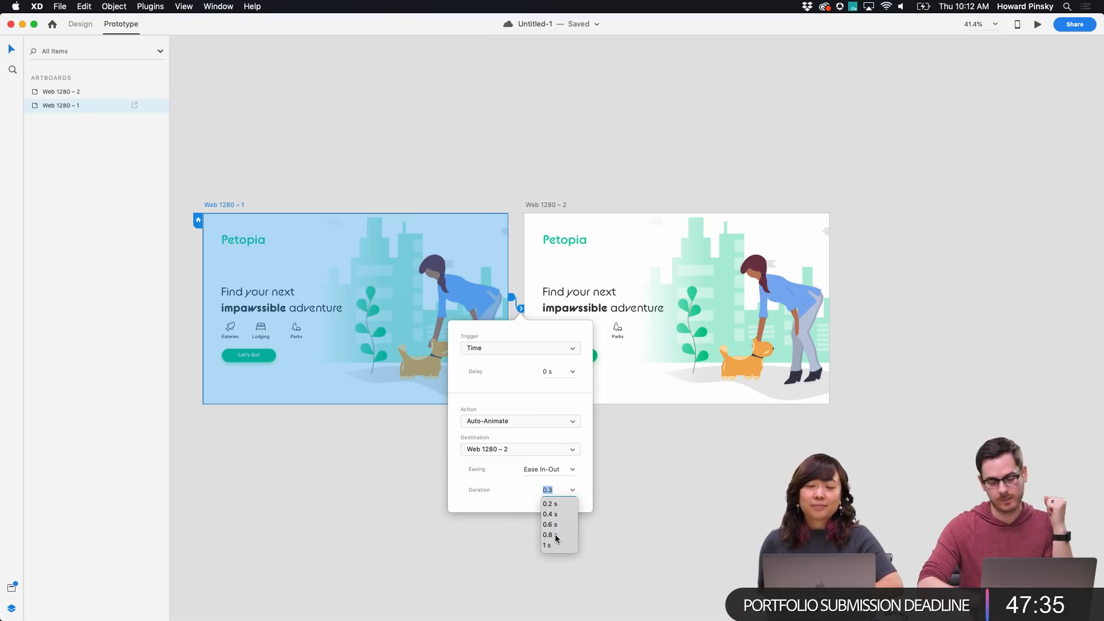
left_click(549, 545)
Link artboard Web 1280 – 2 back to Web 1280 – 1 and preview the looping animation
left_click(546, 204)
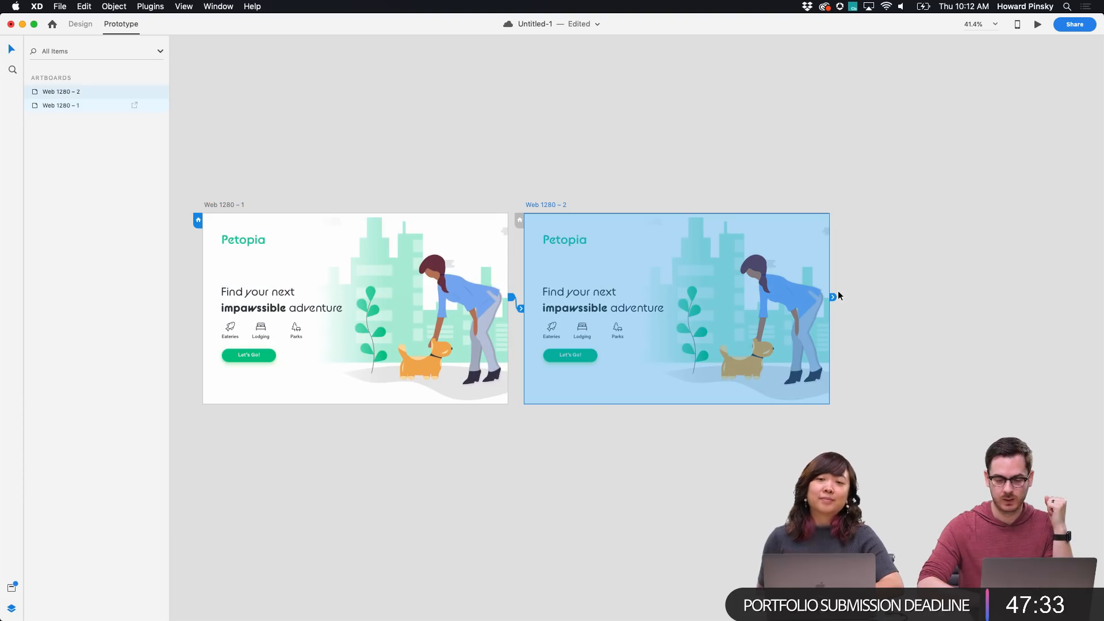
left_click_drag(833, 297, 468, 287)
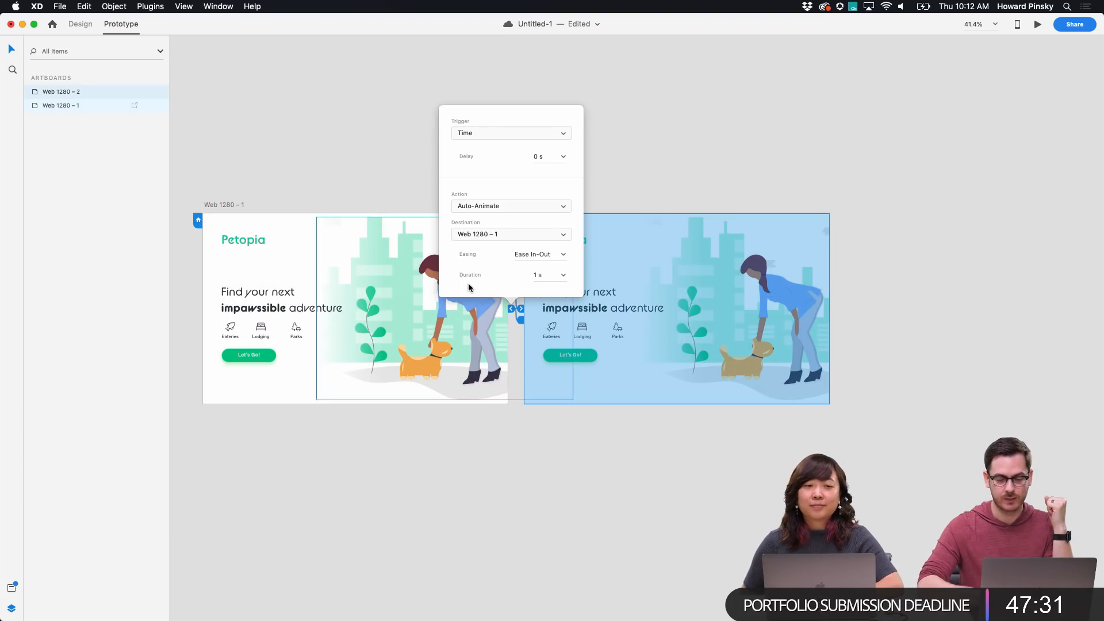
left_click(357, 267)
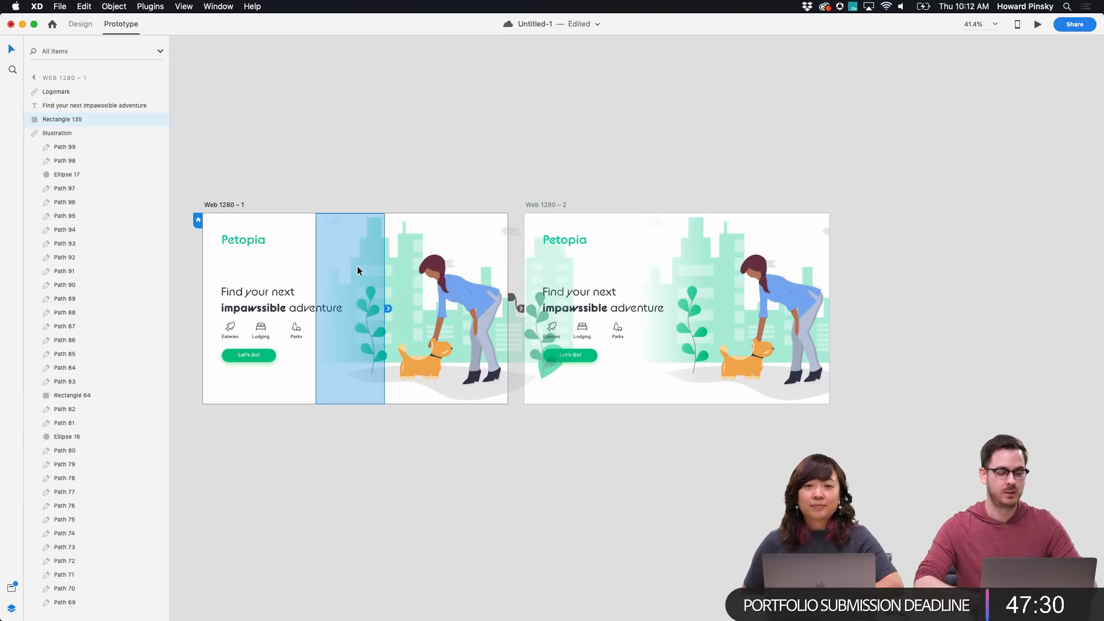
left_click(1037, 26)
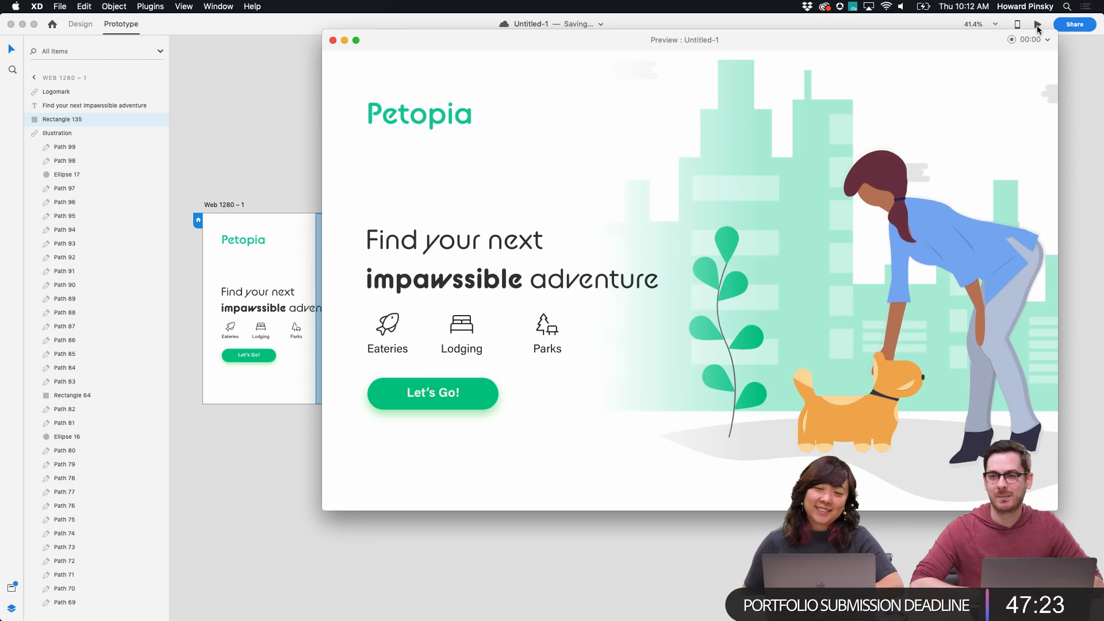
key("super+w")
Set the duration of both artboard transitions to 2 s and preview the slower animation
left_click(514, 300)
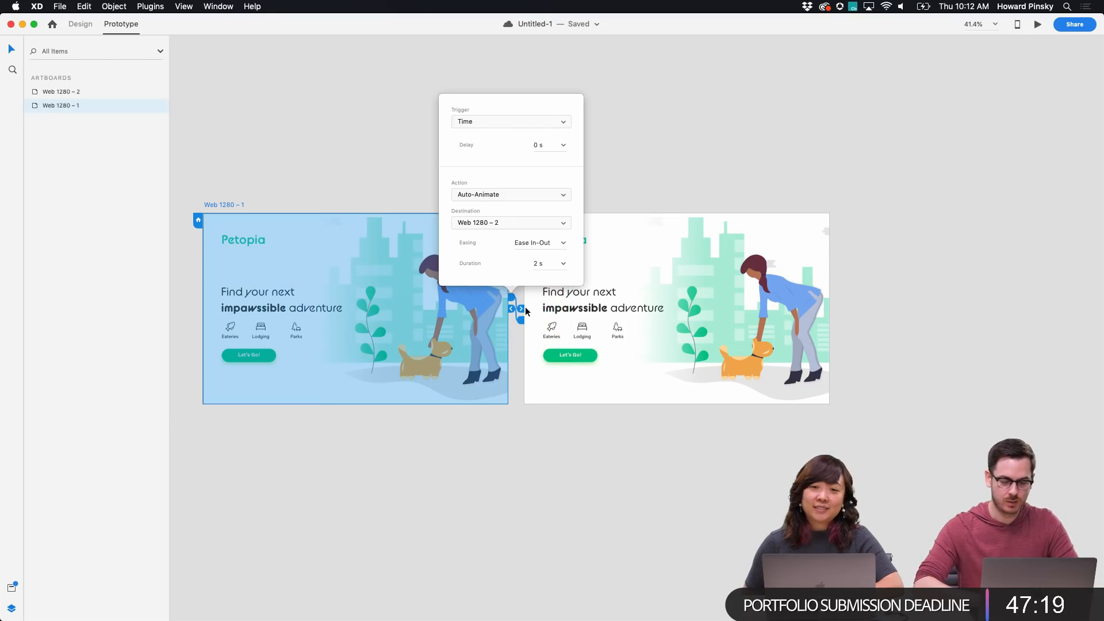
left_click(526, 311)
left_click(520, 309)
key("super+Return")
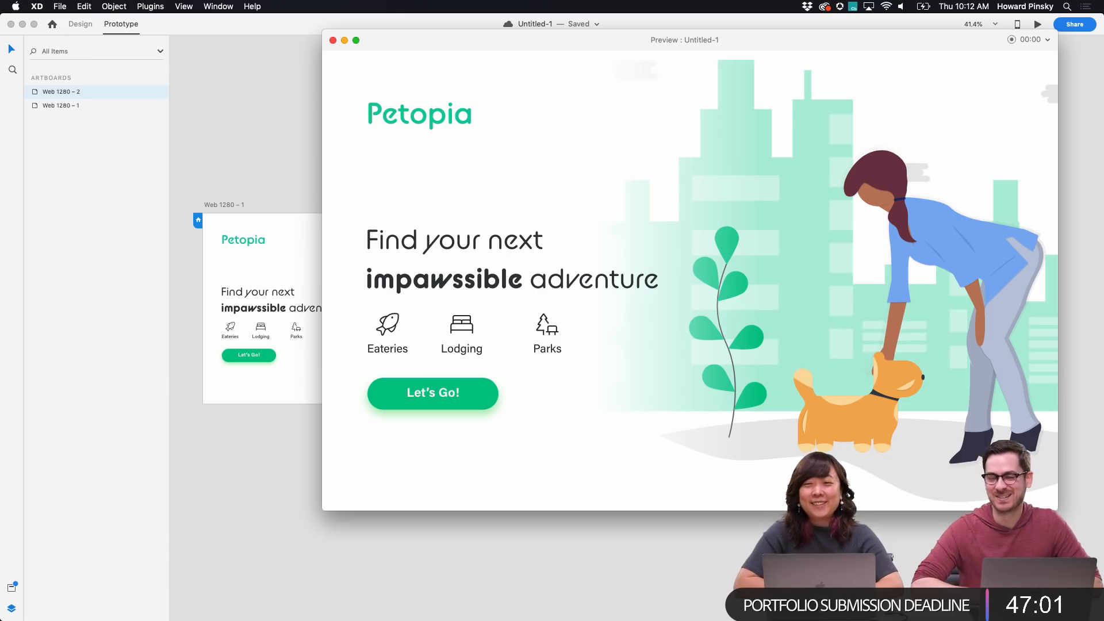
key("super+w")
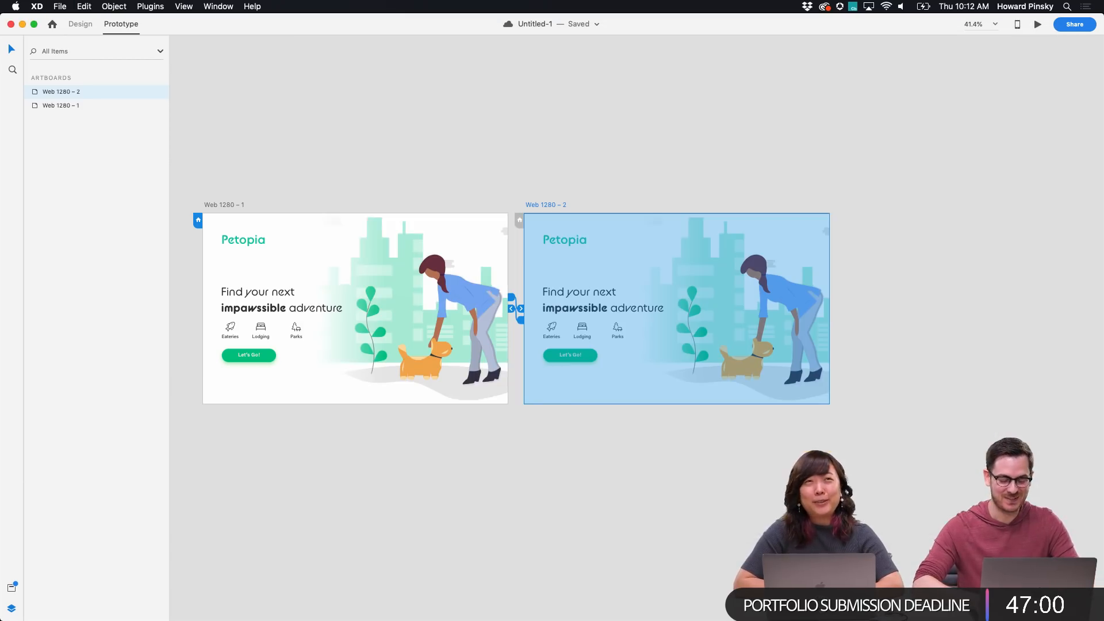
Set the duration of both artboard transitions to 1.5 s and preview the animation again
left_click(513, 298)
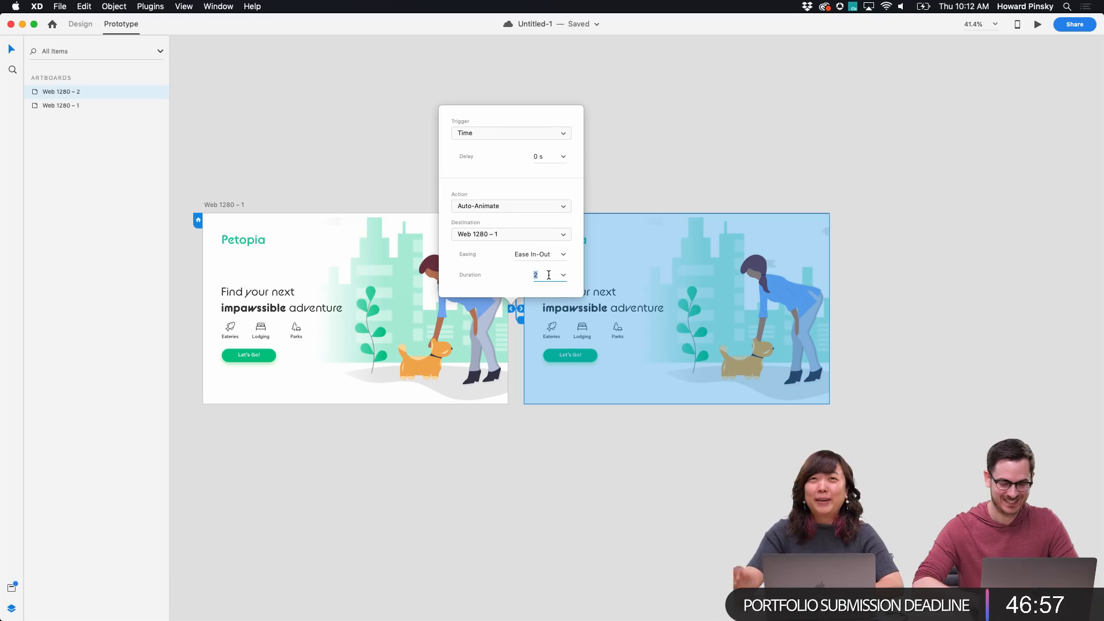
left_click(523, 309)
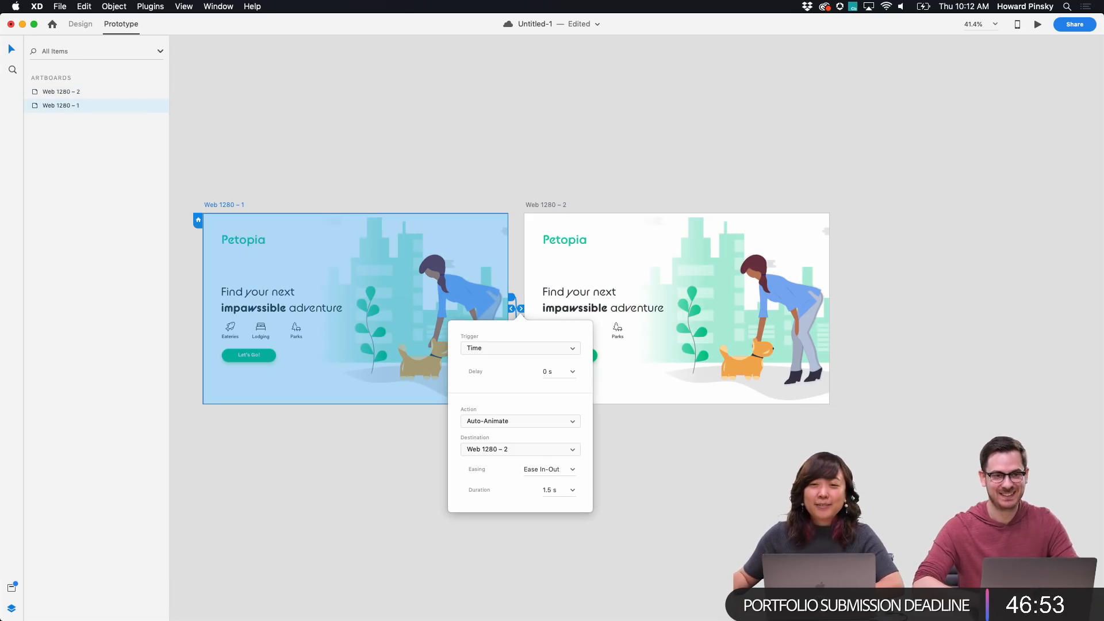
key("super+Return")
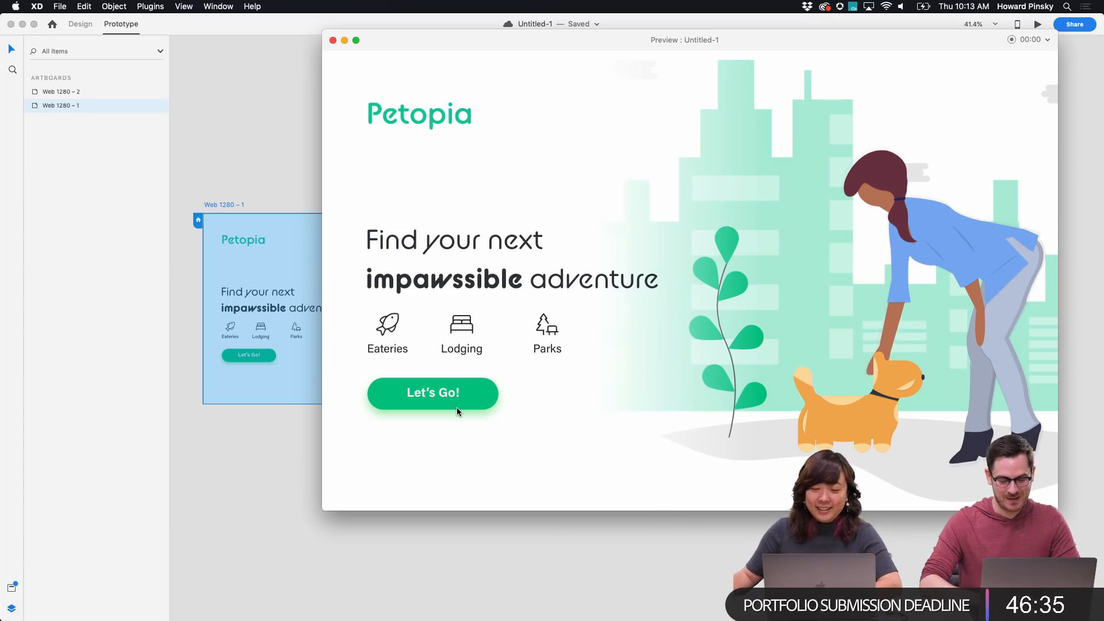
key("super+w")
left_click(450, 447)
Select artboard Web 1280 – 2 and return to Design mode
scroll(567, 197, "down", 1)
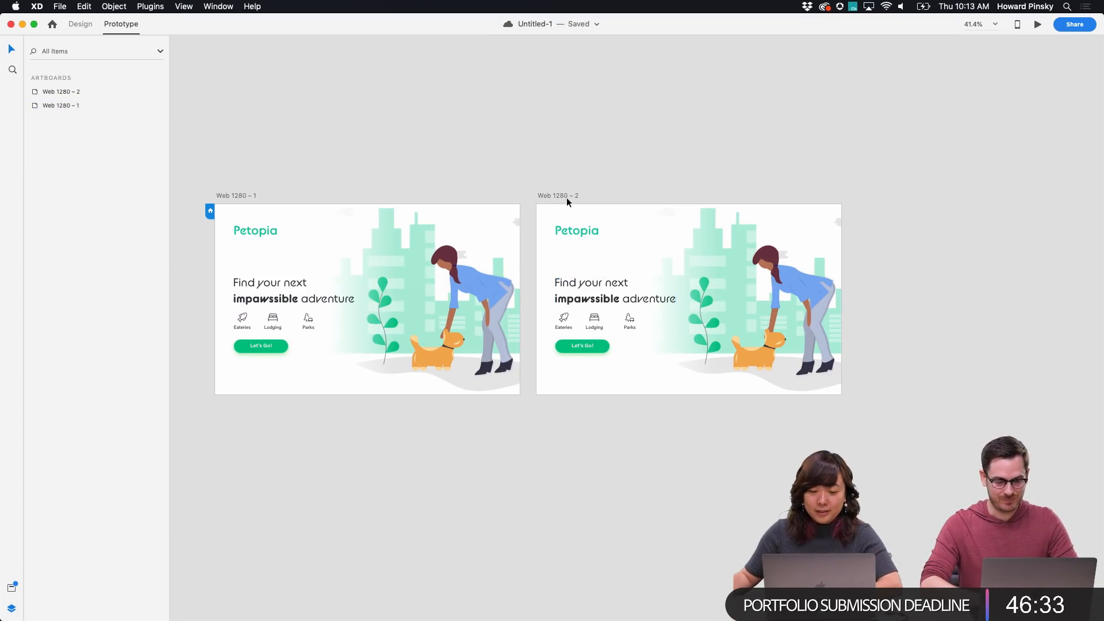
left_click(567, 198)
scroll(563, 195, "down", 3)
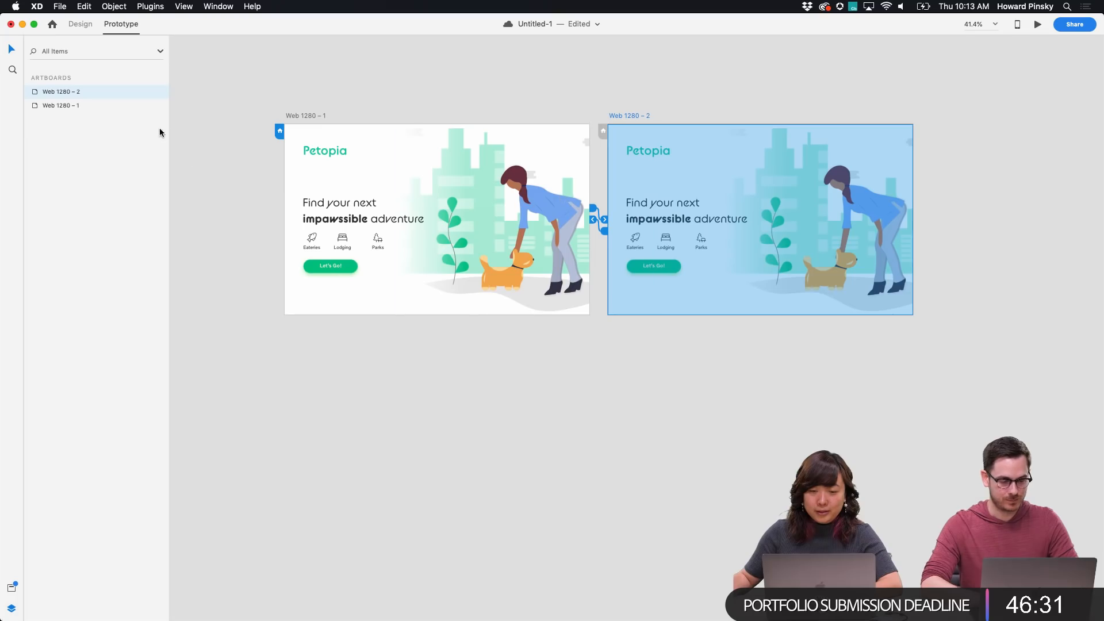
left_click(78, 24)
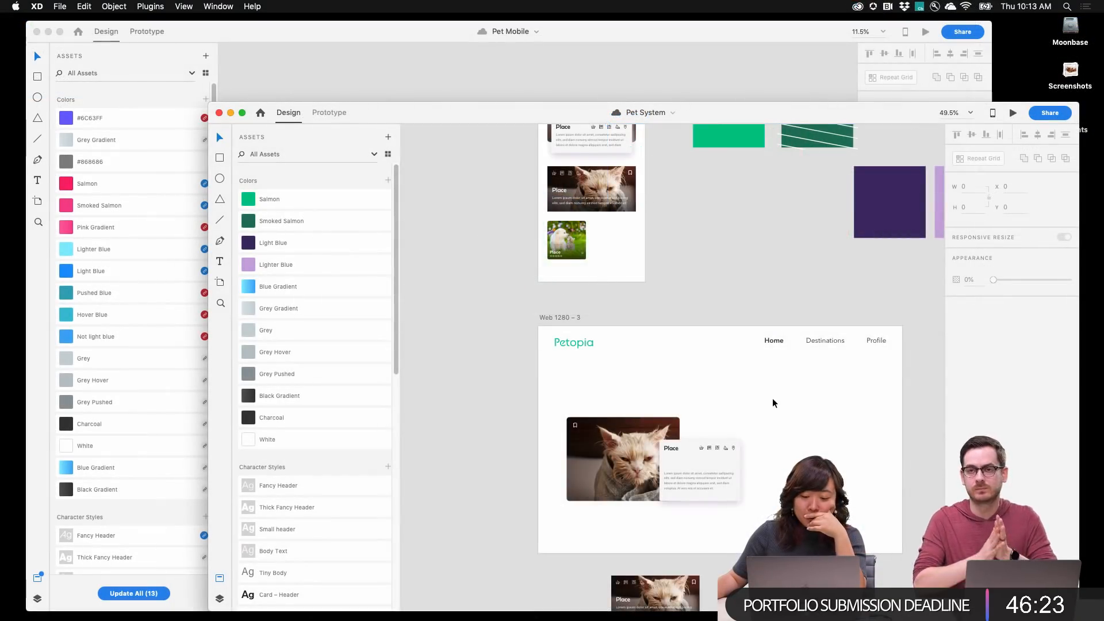
Switch from Pet System to the Pet Mobile document and review which linked colors, character styles and components have pending updates
scroll(772, 403, "up", 2)
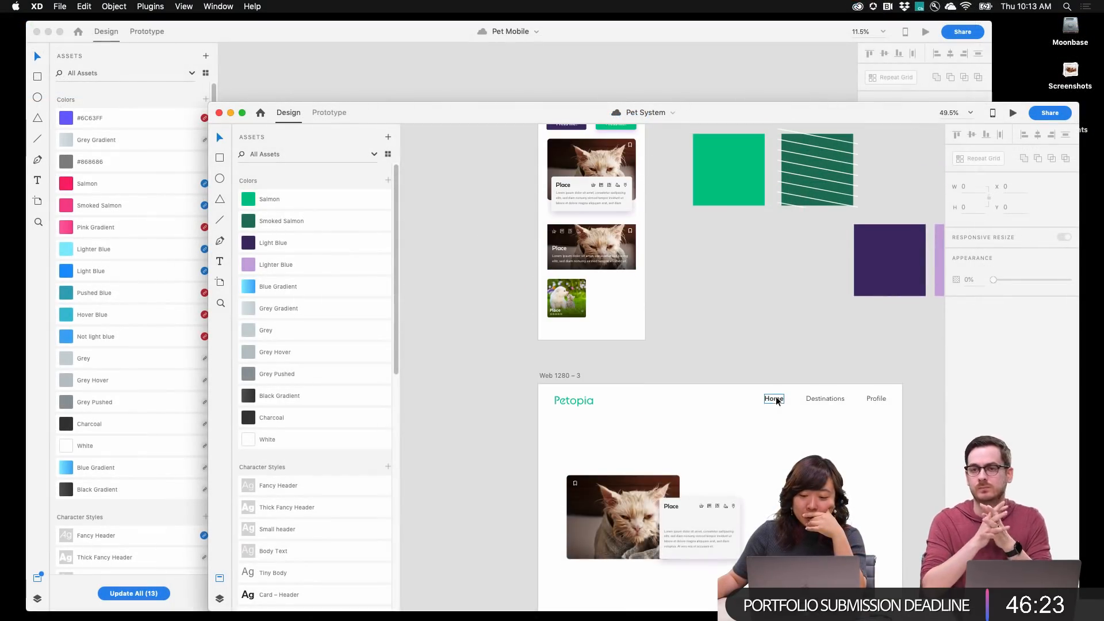
scroll(777, 402, "down", 3)
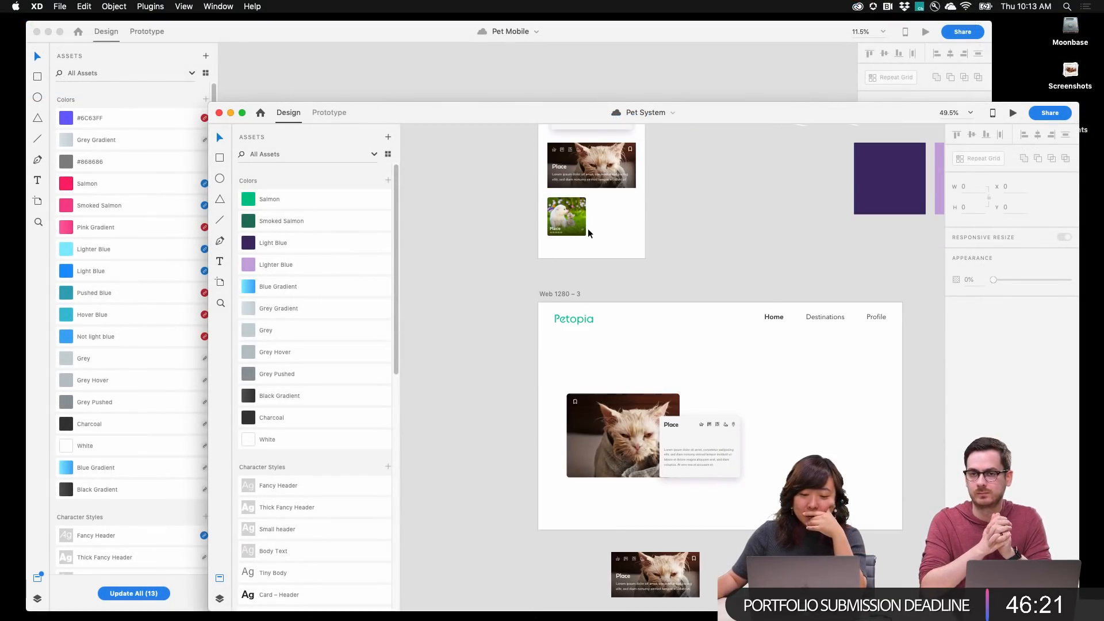
left_click(297, 63)
scroll(765, 290, "down", 3)
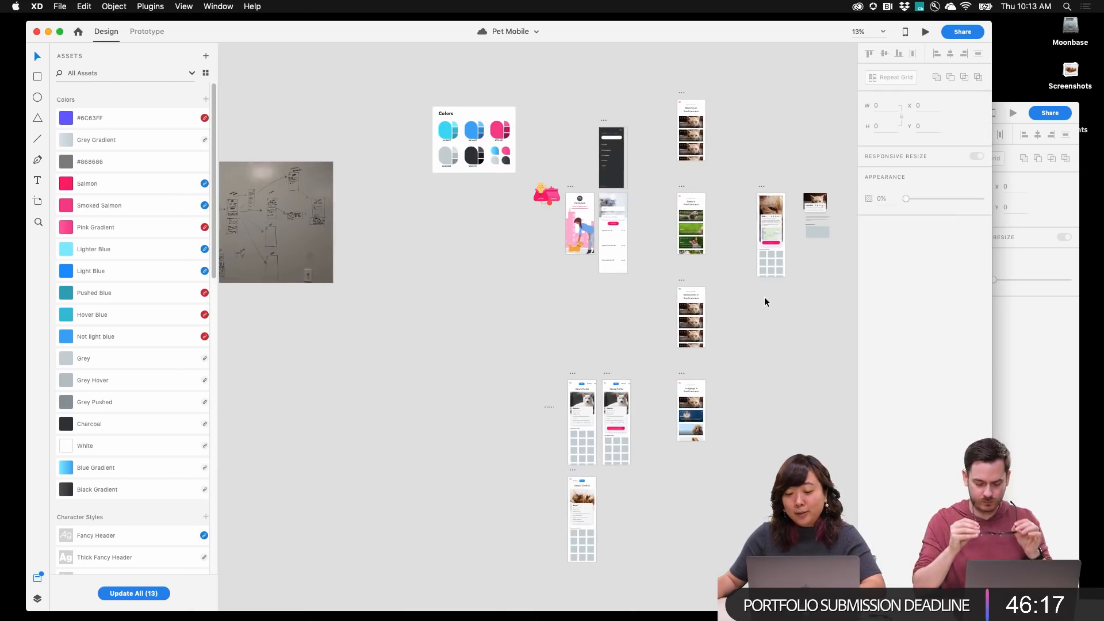
scroll(156, 512, "down", 5)
scroll(156, 511, "down", 15)
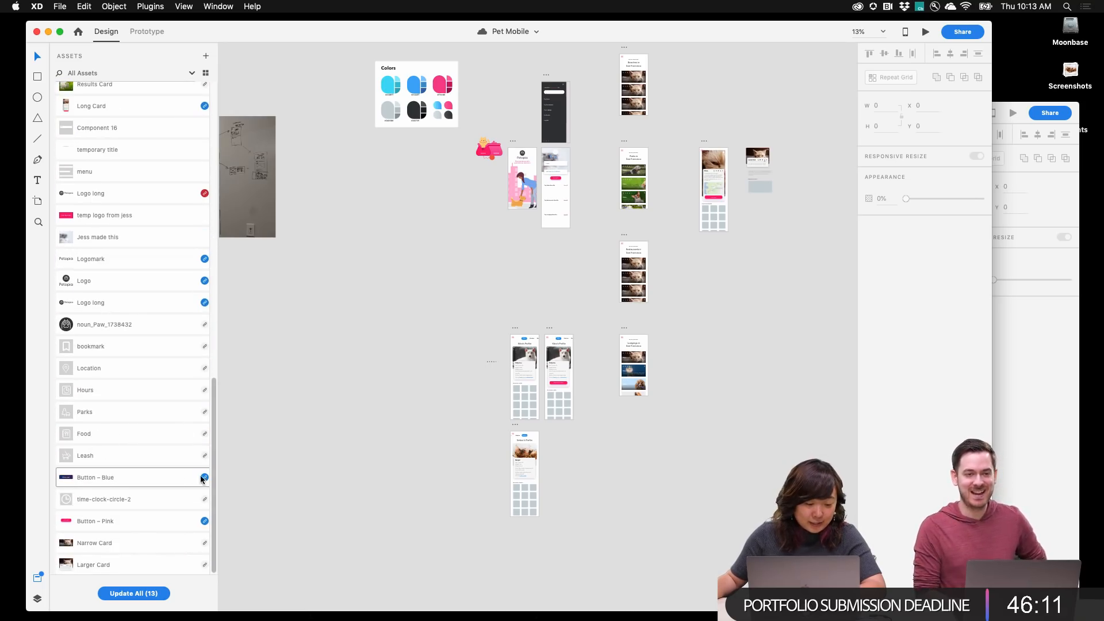
scroll(178, 391, "up", 15)
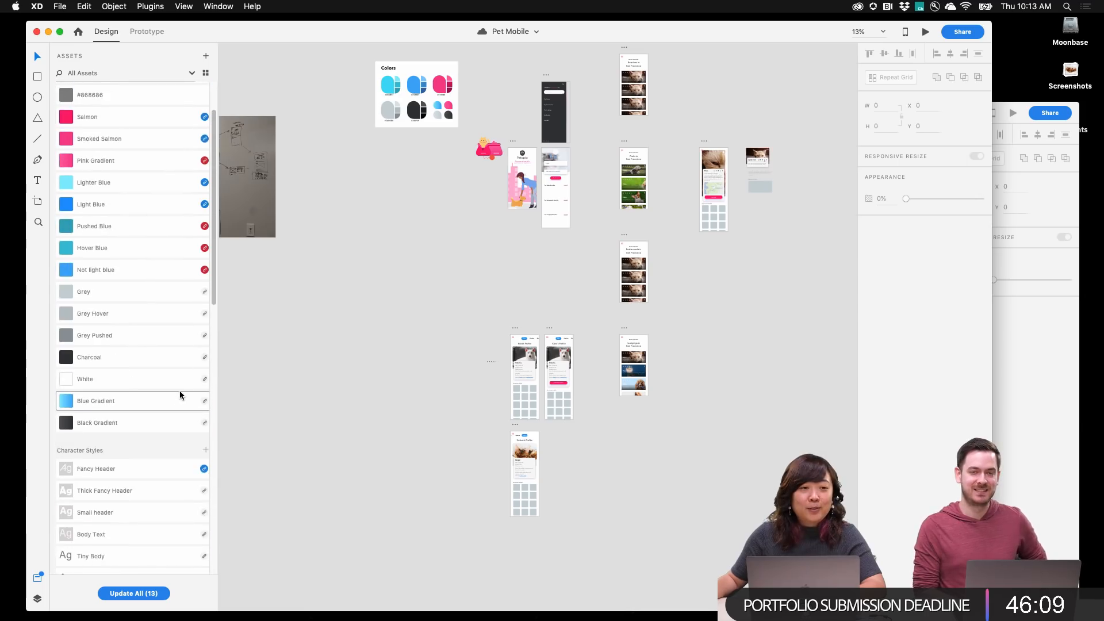
scroll(180, 397, "up", 3)
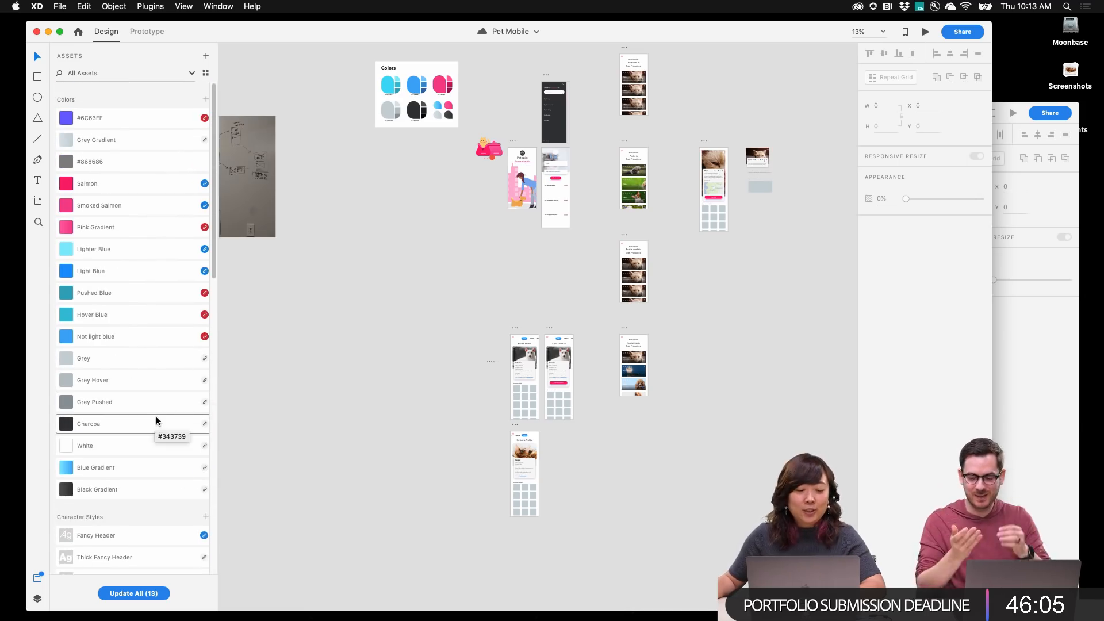
scroll(154, 405, "down", 2)
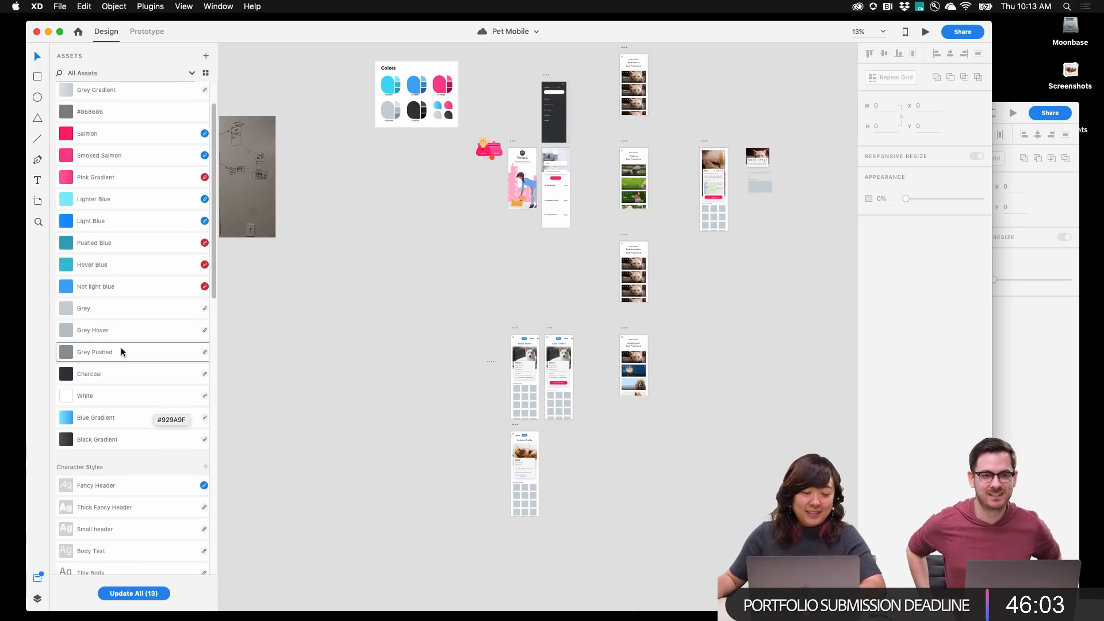
mouse_move(208, 134)
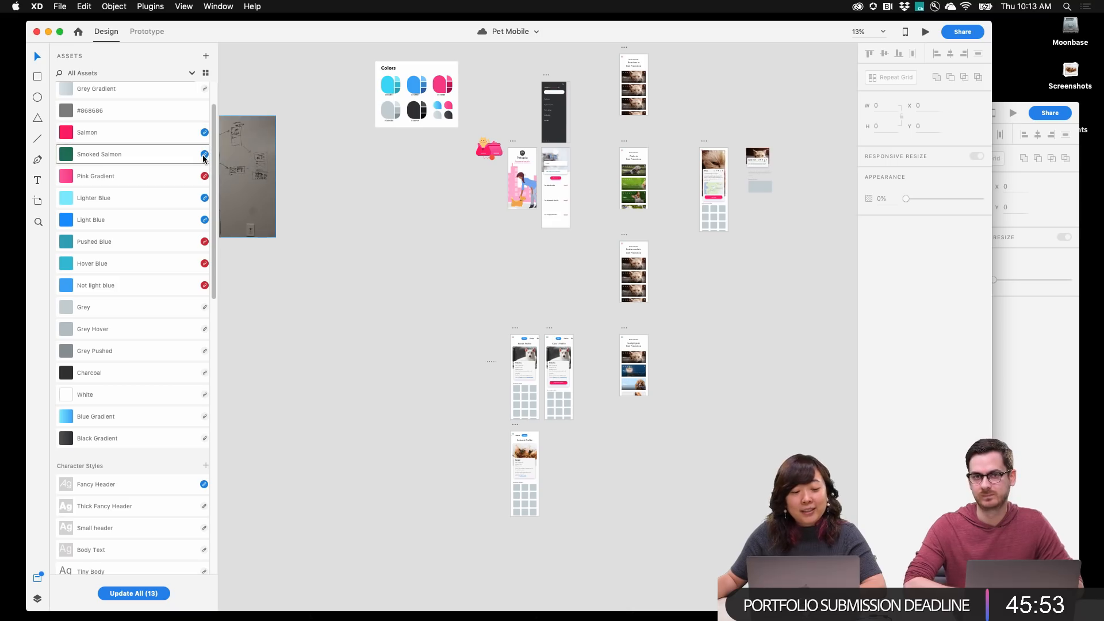
Highlight the uses of the linked Salmon color on the canvas and preview its pending change
right_click(171, 133)
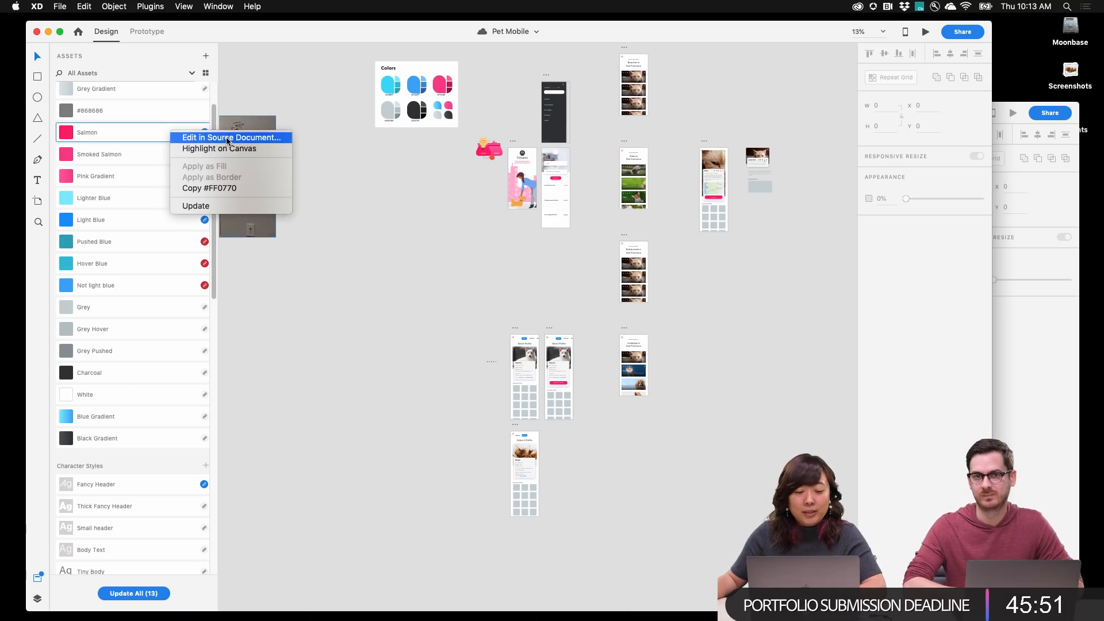
left_click(241, 149)
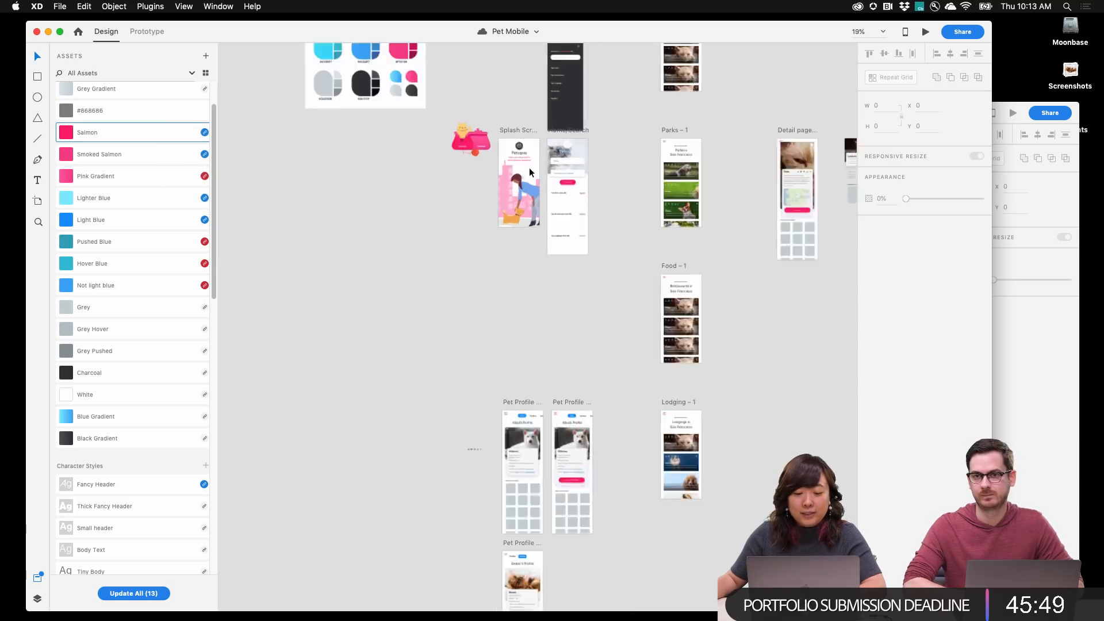
scroll(679, 236, "right", 3)
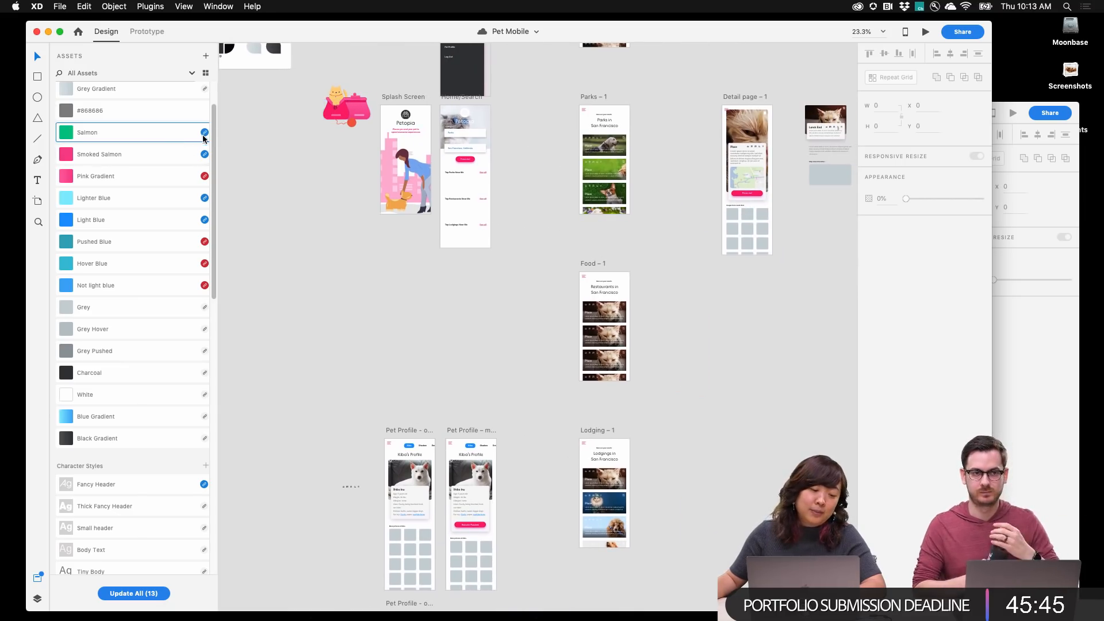
Update all linked assets in the Pet Mobile document and save it
scroll(167, 516, "down", 5)
scroll(167, 516, "down", 10)
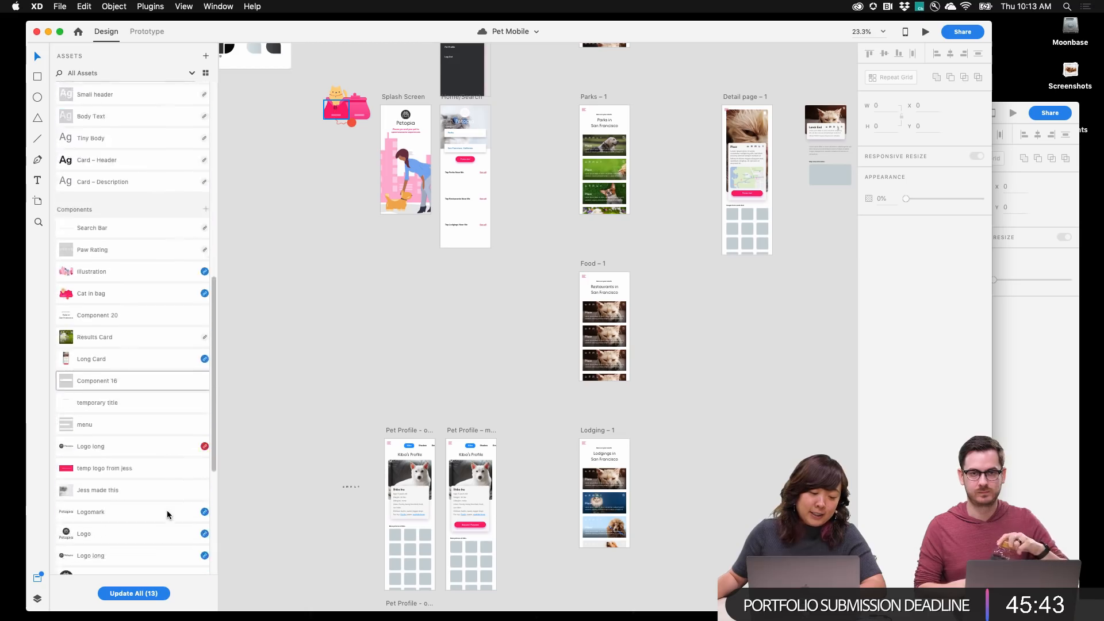
left_click(148, 593)
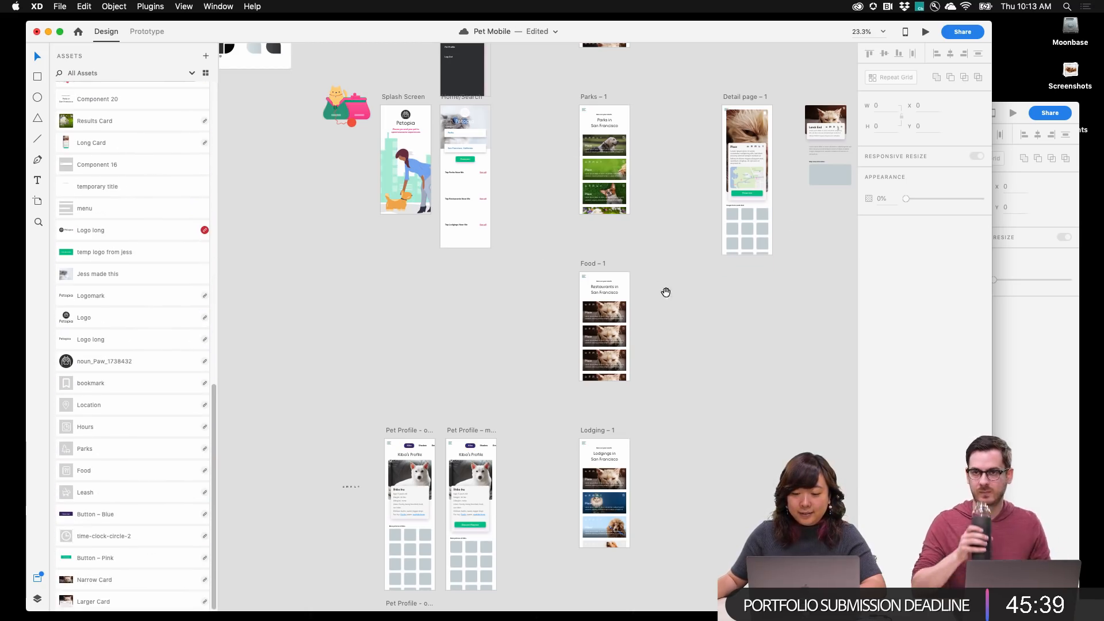
scroll(666, 292, "down", 5)
scroll(632, 305, "left", 3)
scroll(549, 329, "up", 6)
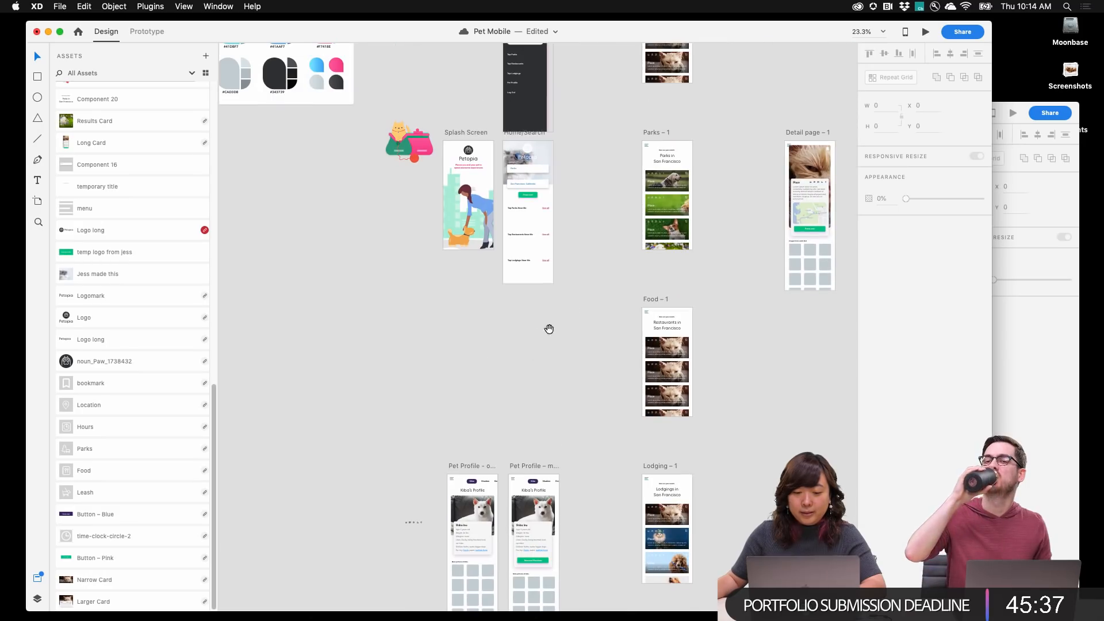
key("super+s")
Examine the updated menu icons, name tabs and buttons on the Pet Profile artboards
scroll(468, 298, "down", 4)
scroll(476, 325, "up", 10)
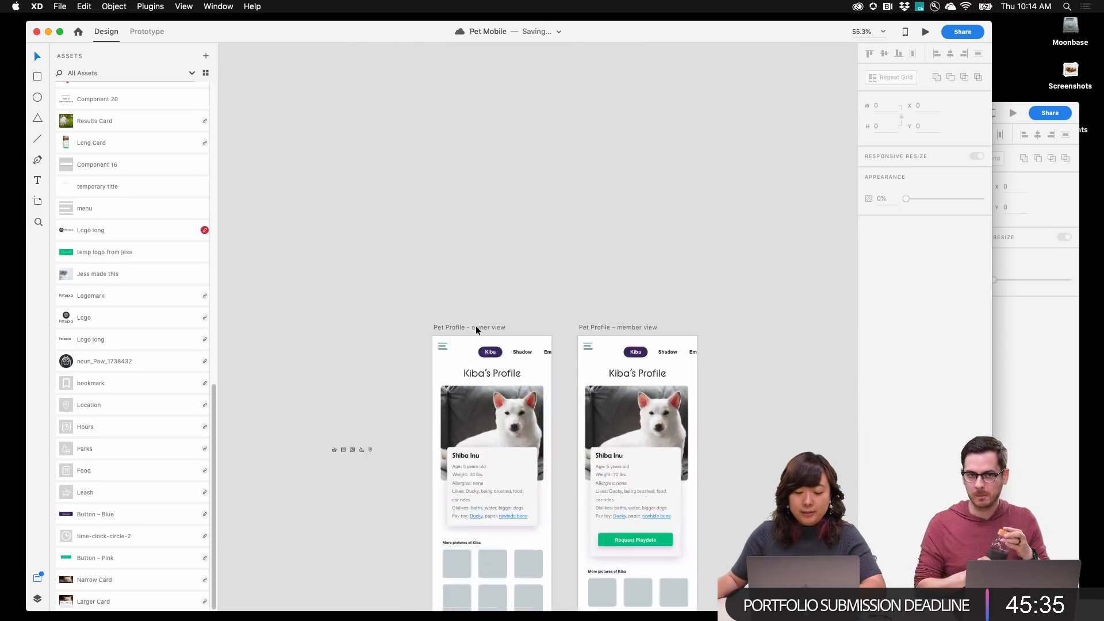
scroll(523, 401, "down", 5)
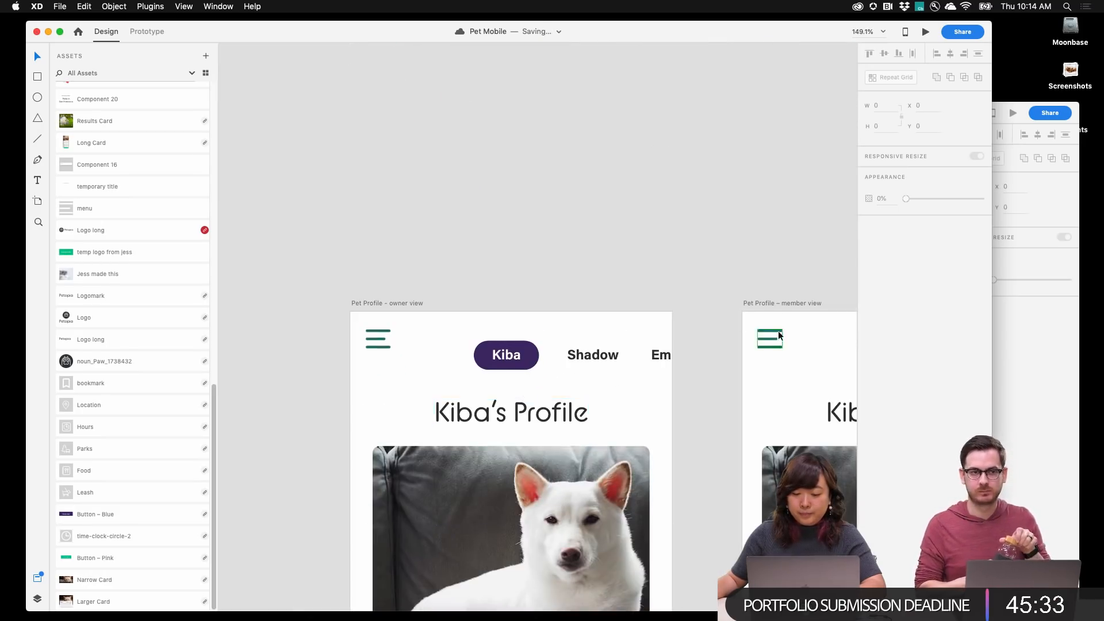
scroll(371, 346, "up", 5)
scroll(474, 311, "down", 10)
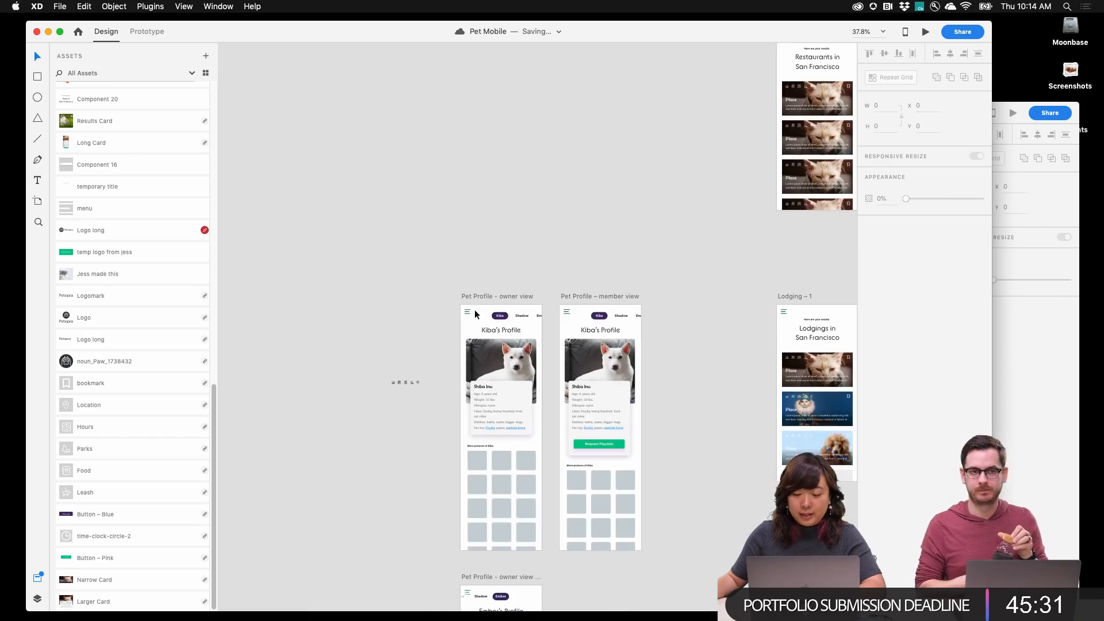
left_click_drag(611, 274, 569, 205)
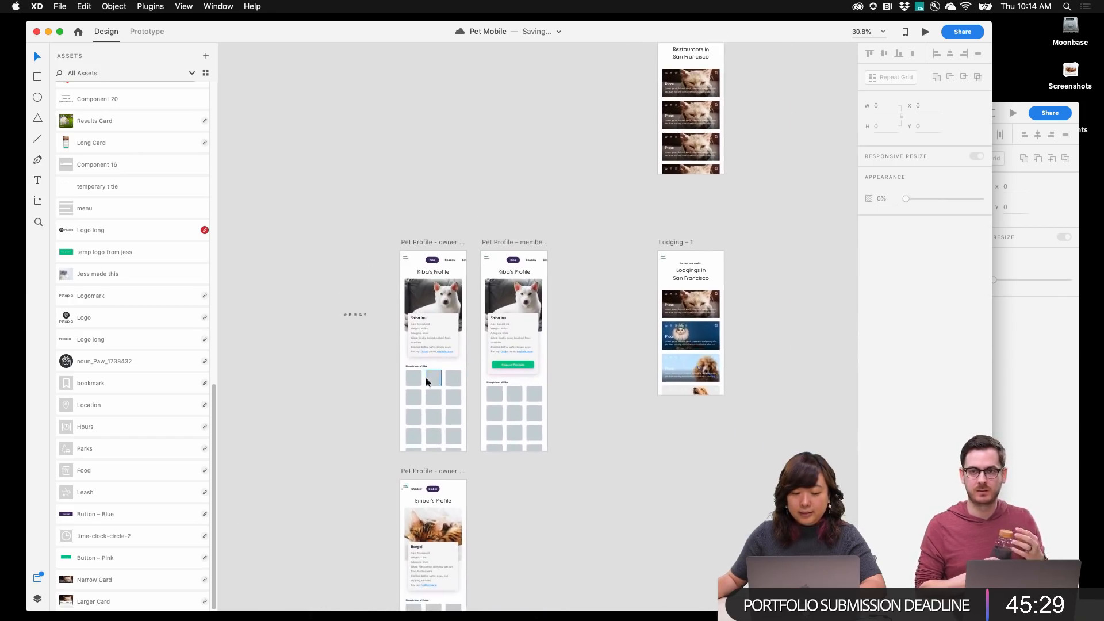
scroll(437, 359, "up", 5)
scroll(462, 335, "down", 5)
scroll(460, 327, "up", 5)
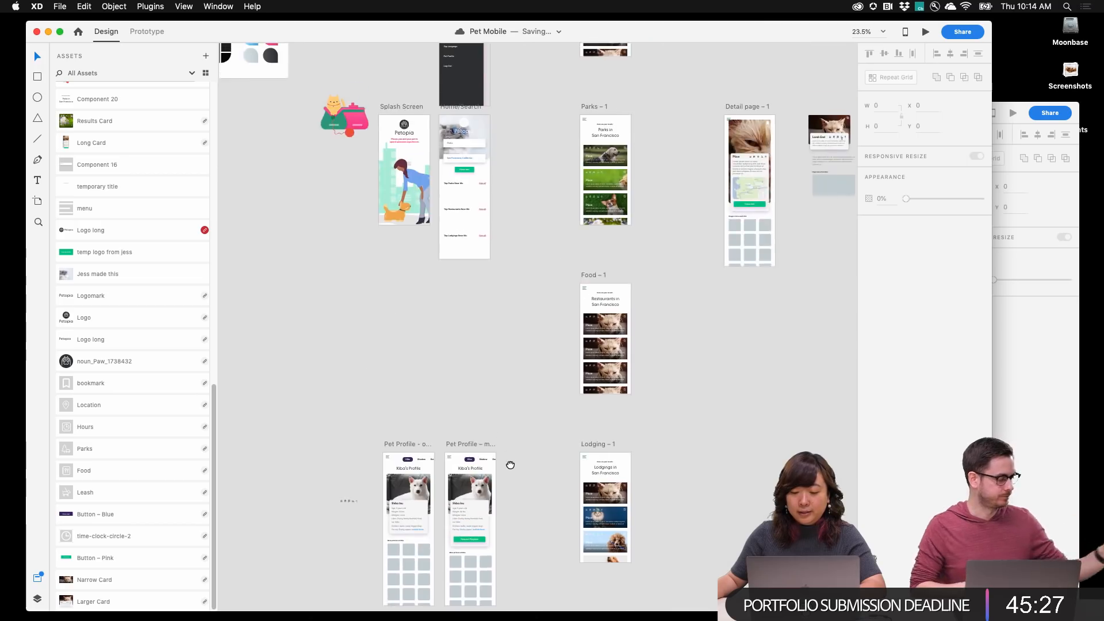
Widen the green button component in the Place card on Detail page – 1 symmetrically about its center to about 297 px
scroll(557, 246, "up", 5)
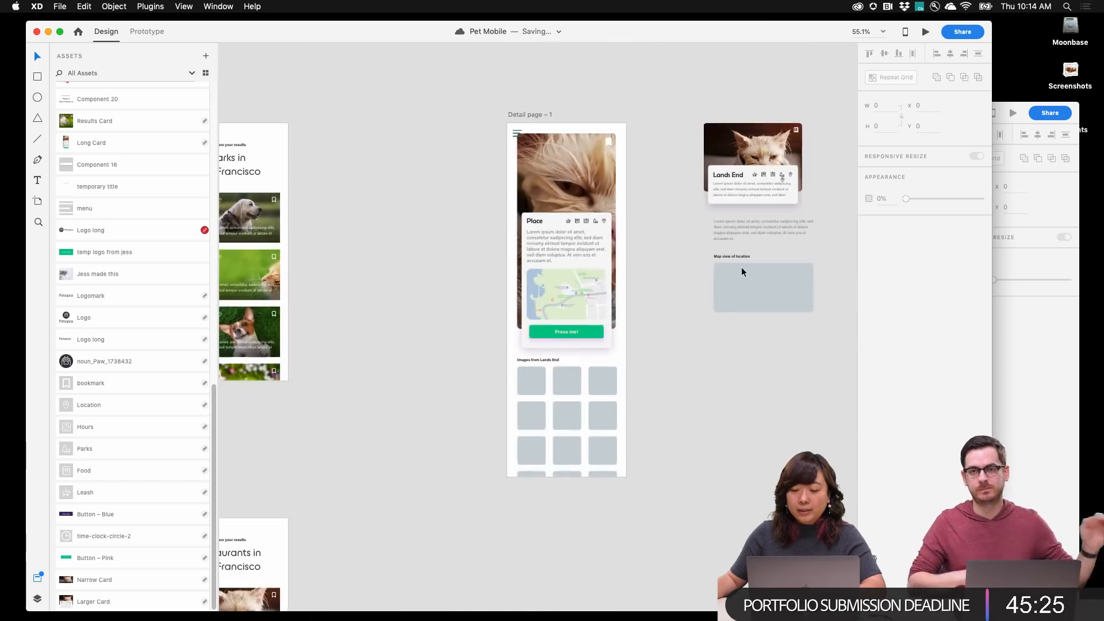
scroll(544, 244, "down", 4)
scroll(562, 285, "up", 8)
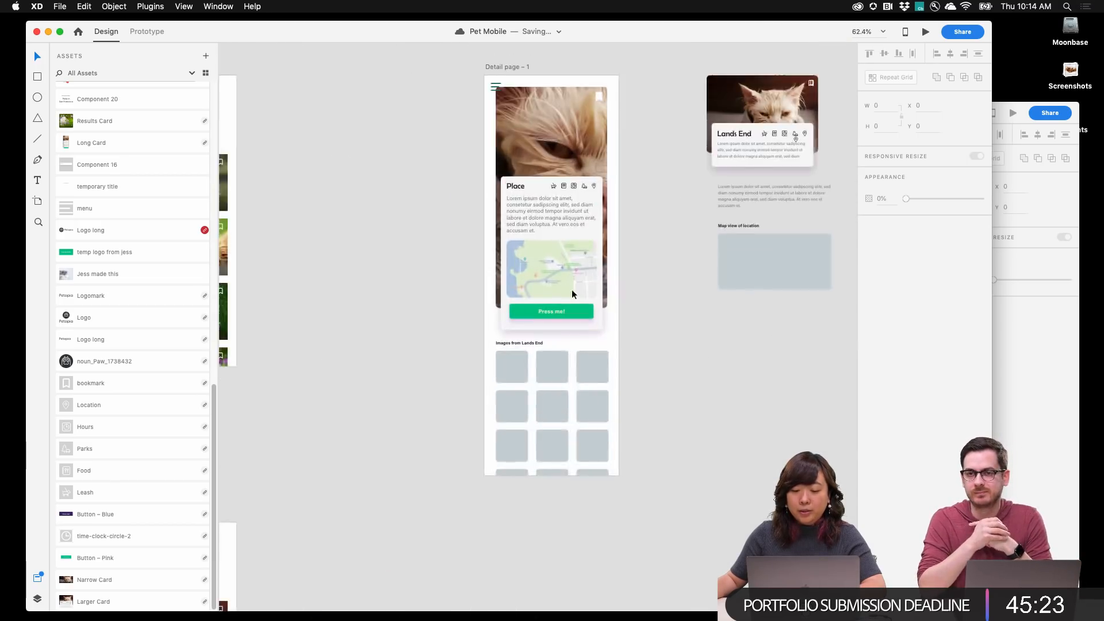
scroll(613, 284, "up", 3)
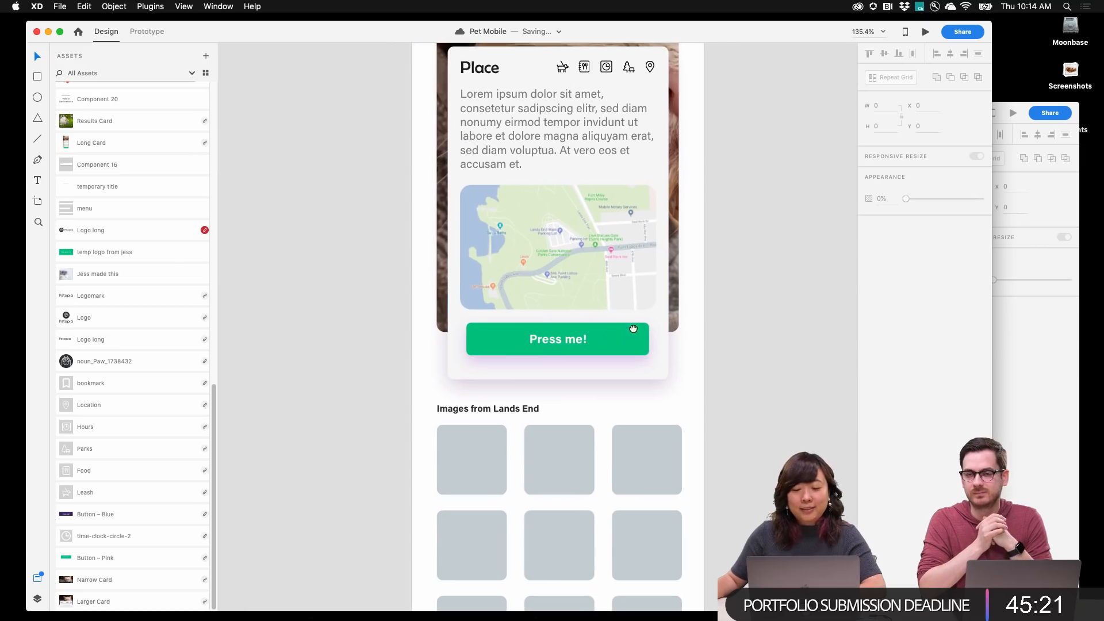
left_click(610, 349)
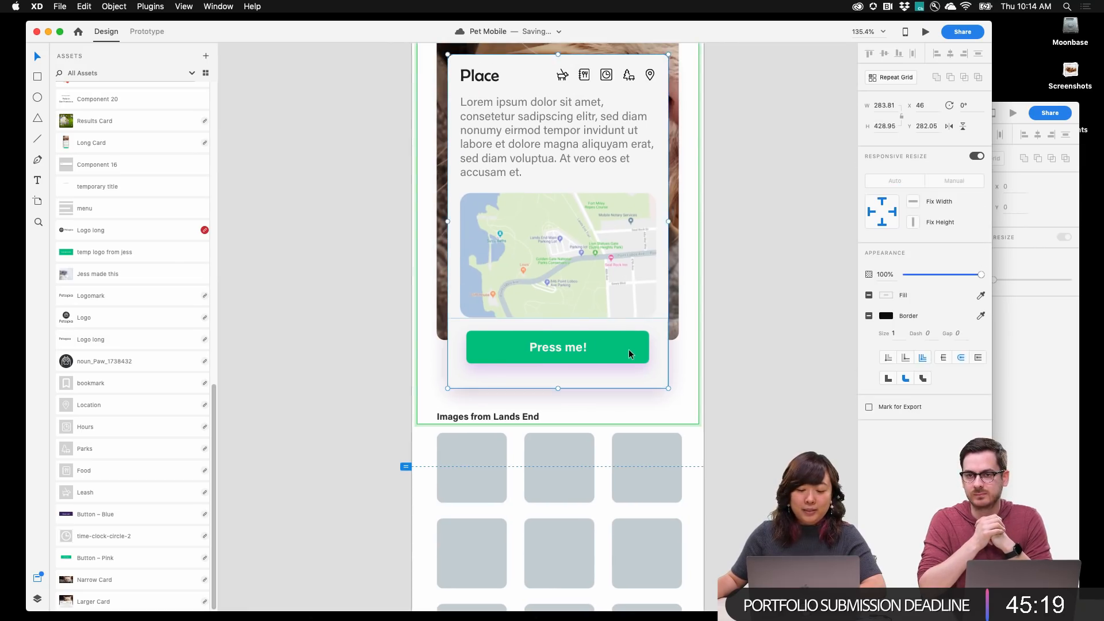
double_click(629, 348)
key("alt")
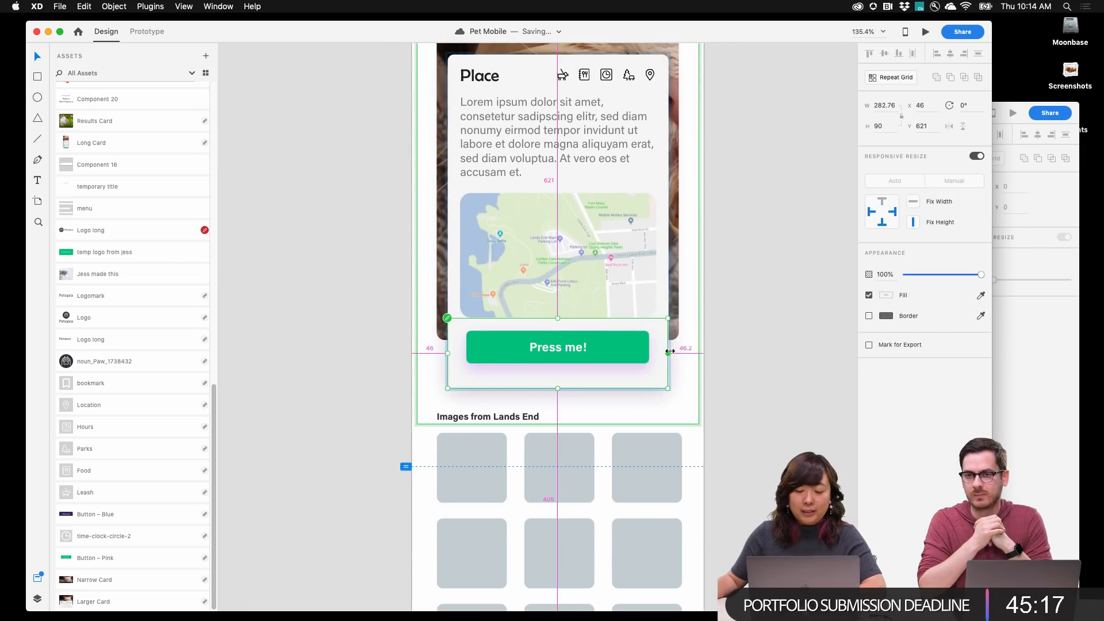
left_click_drag(670, 351, 673, 350)
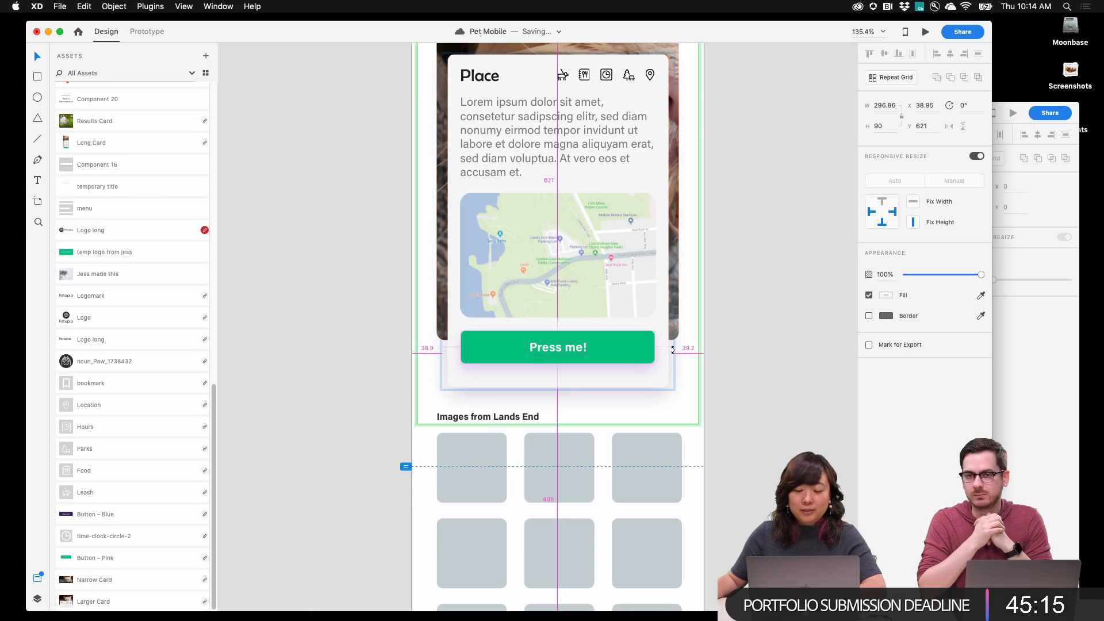
left_click(739, 306)
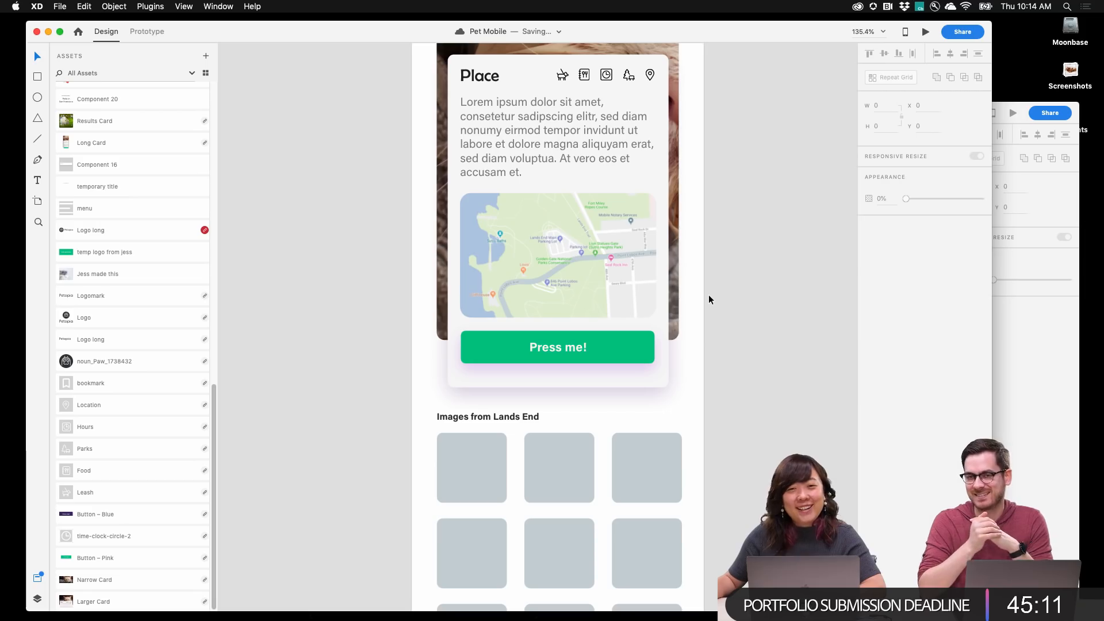
Review the updated colors across the Parks, Food, Detail page and Home/Search artboards
scroll(704, 298, "down", 2)
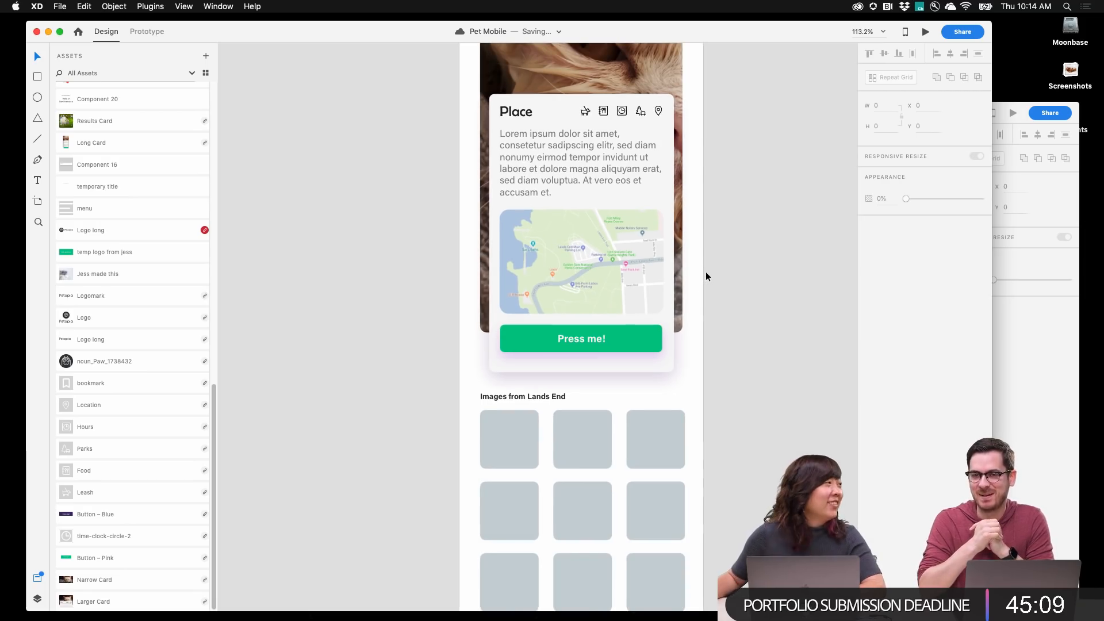
scroll(710, 278, "down", 5)
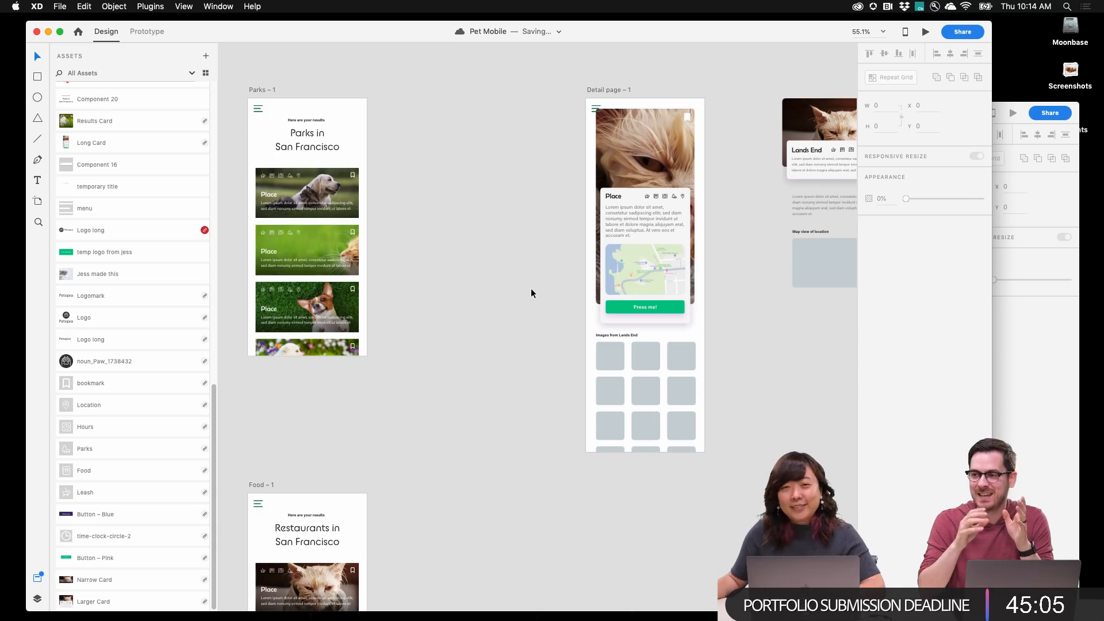
scroll(524, 294, "down", 1)
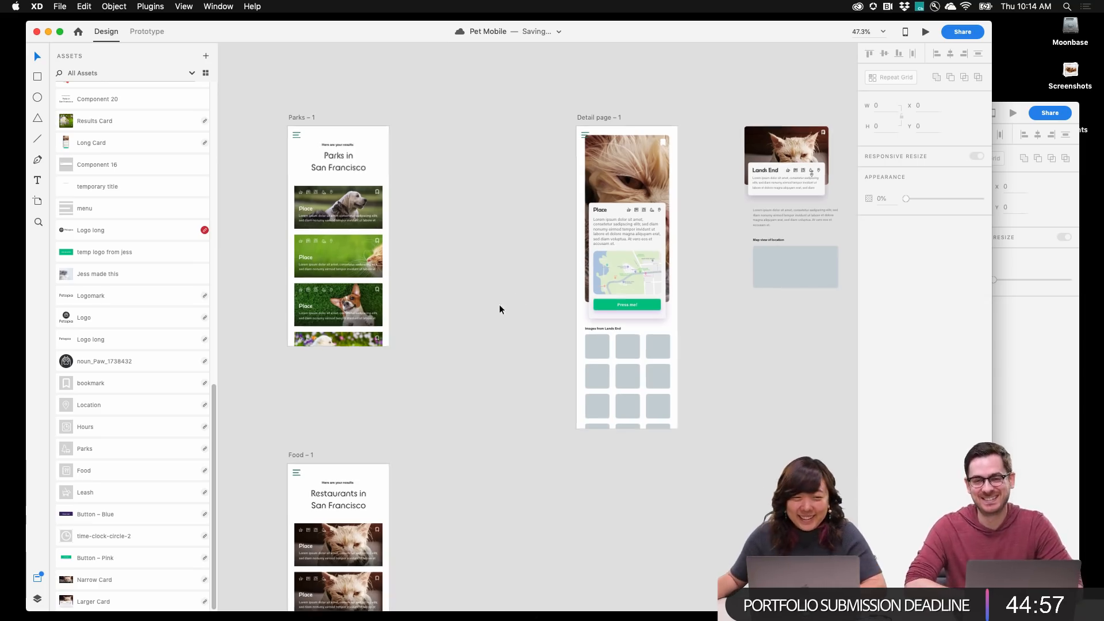
scroll(500, 309, "down", 3)
left_click_drag(485, 299, 650, 249)
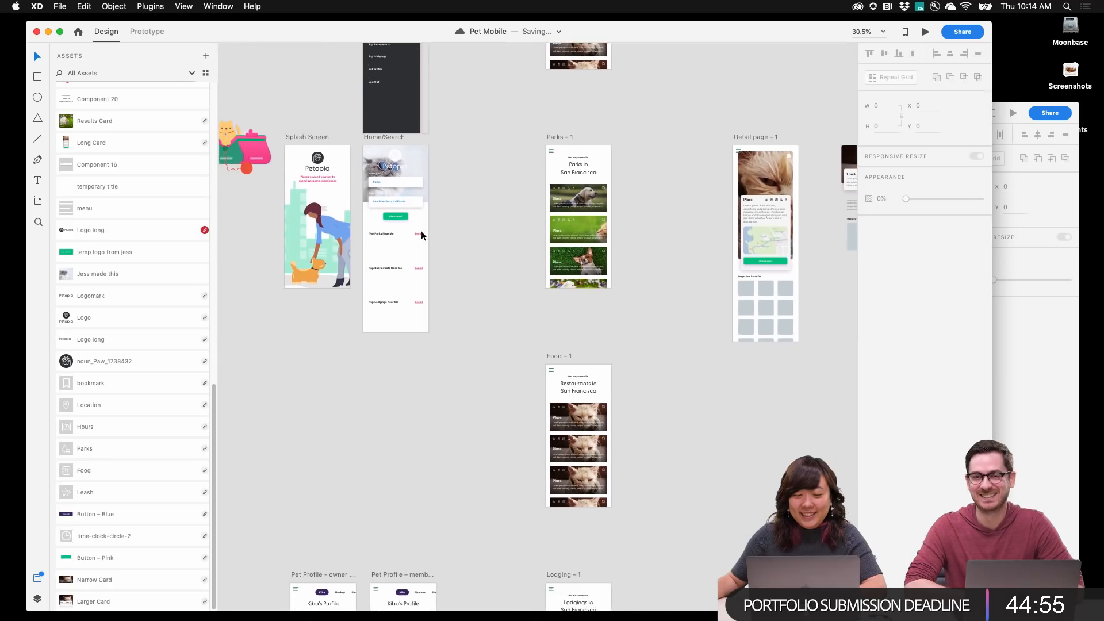
scroll(572, 186, "up", 10)
scroll(538, 168, "right", 10)
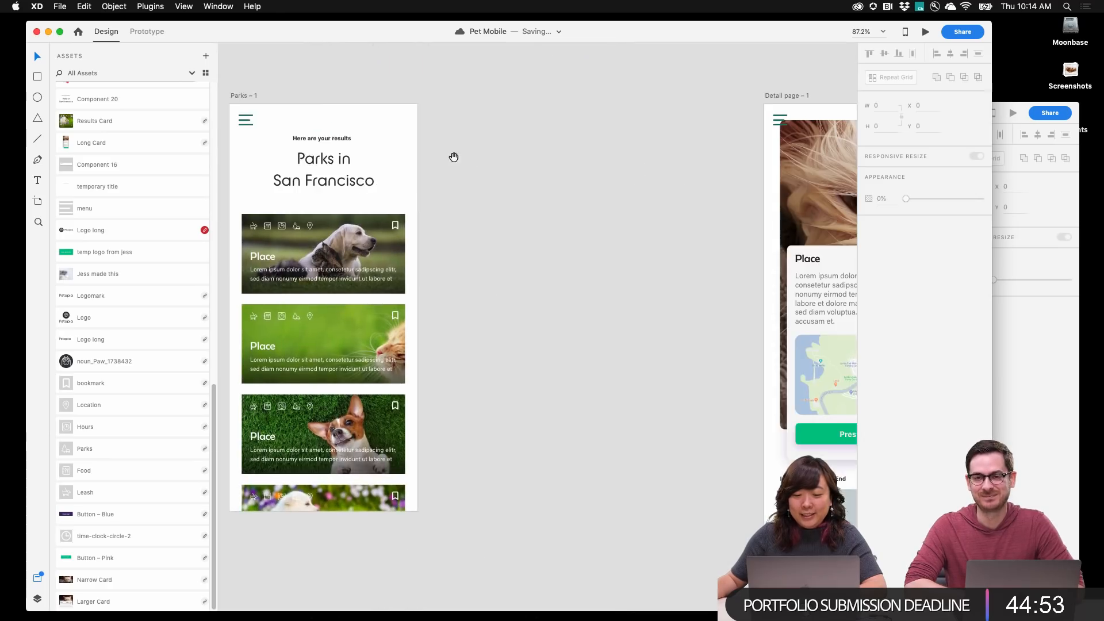
scroll(591, 291, "up", 5)
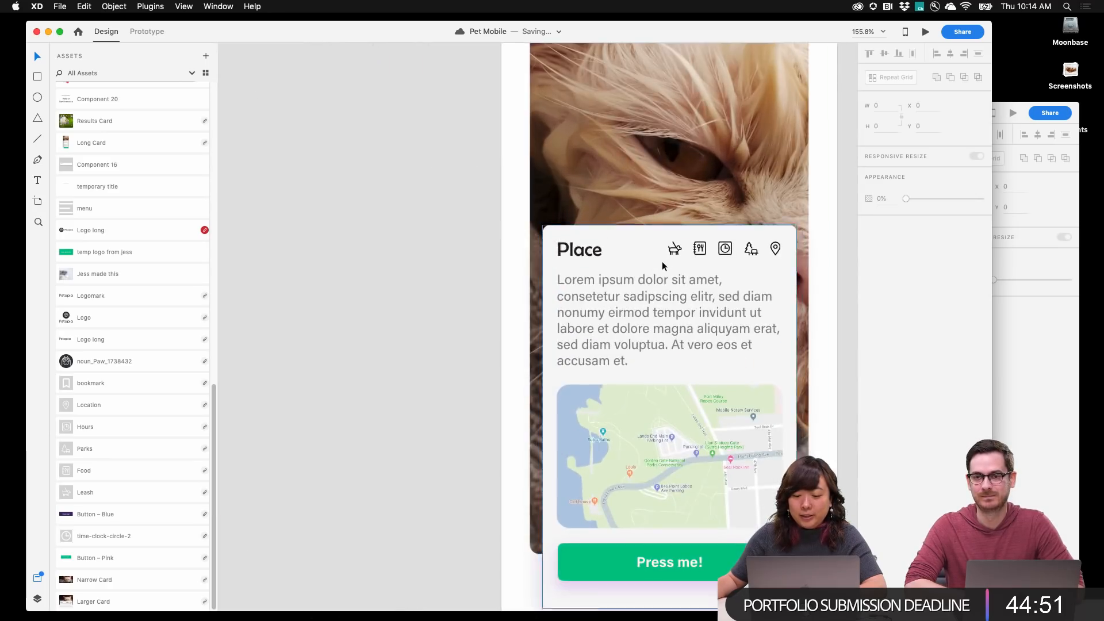
scroll(575, 262, "down", 8)
left_click_drag(522, 236, 723, 281)
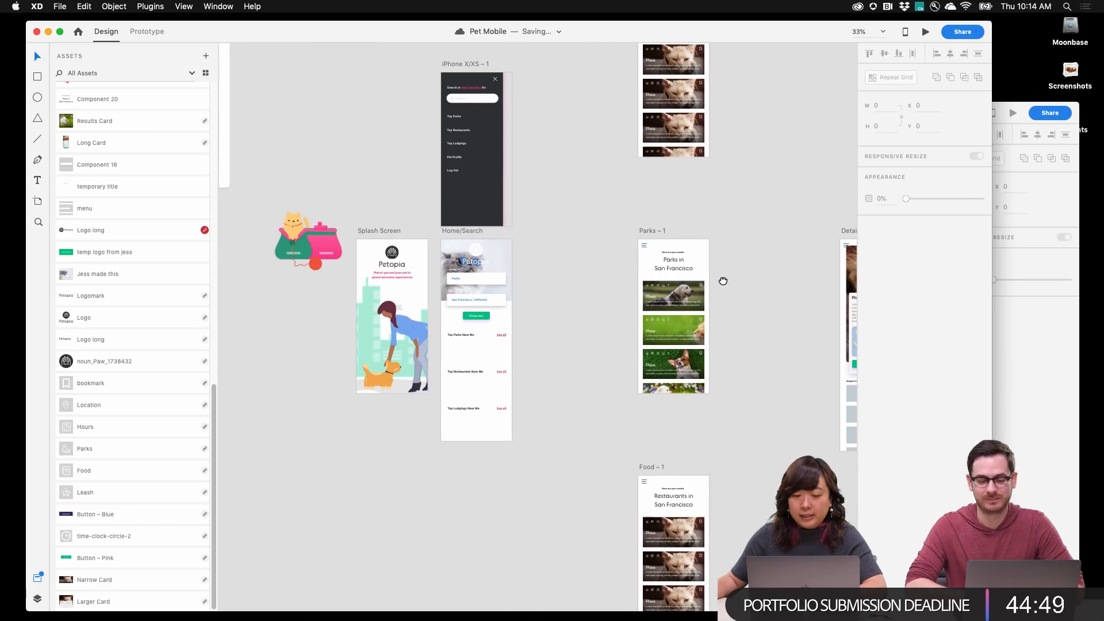
Recolor the tagline on the Splash Screen artboard with the green Salmon color asset
scroll(390, 272, "up", 6)
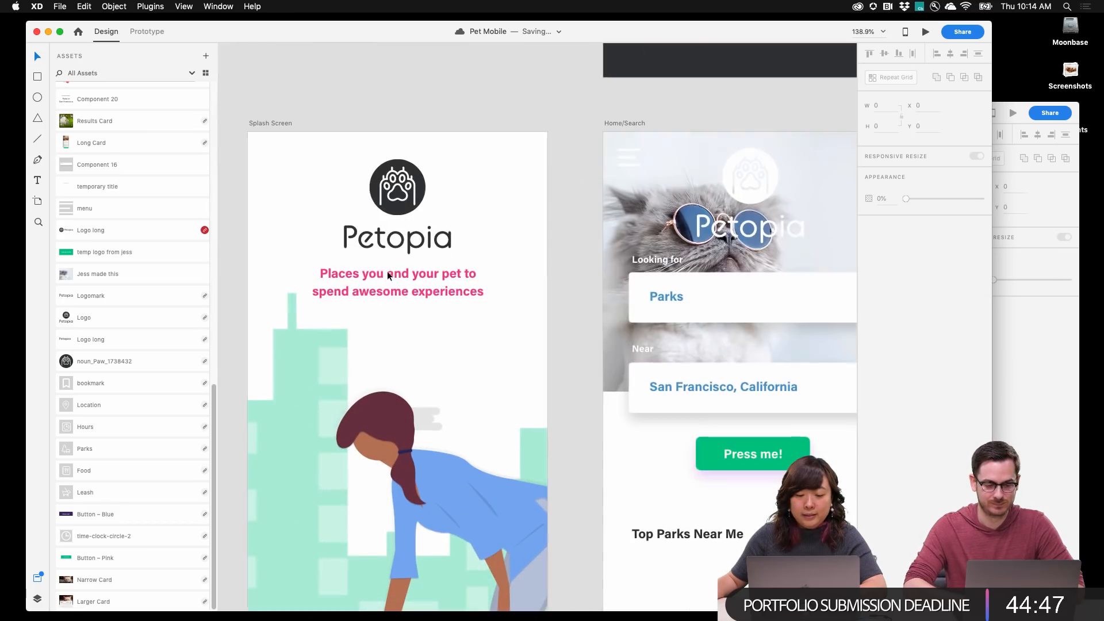
left_click(391, 276)
double_click(391, 281)
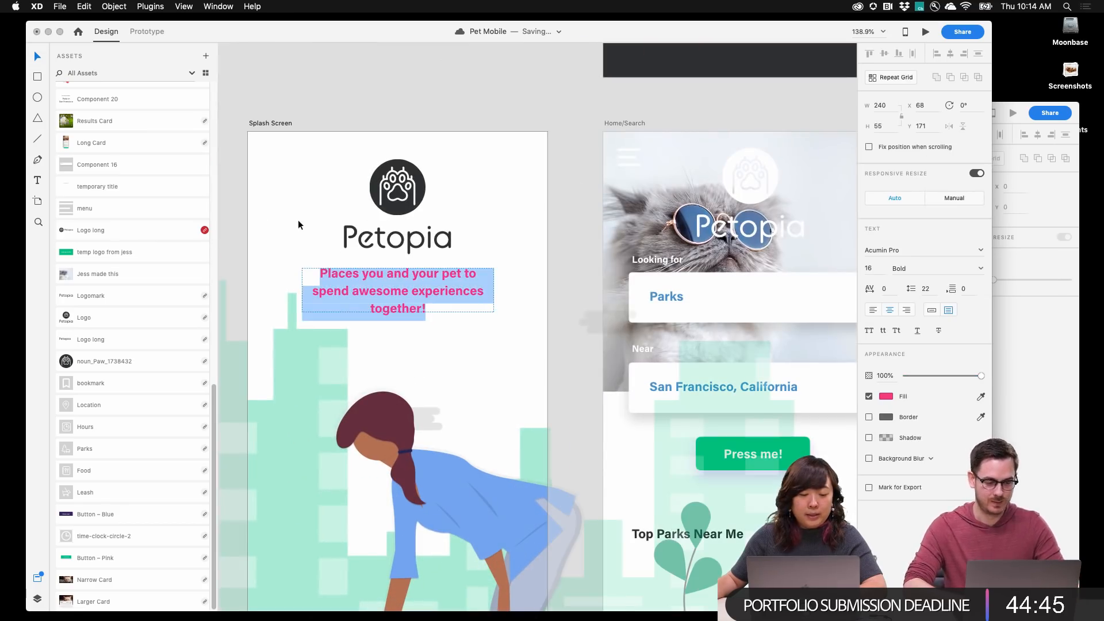
key("Escape")
scroll(130, 194, "up", 5)
scroll(131, 193, "up", 10)
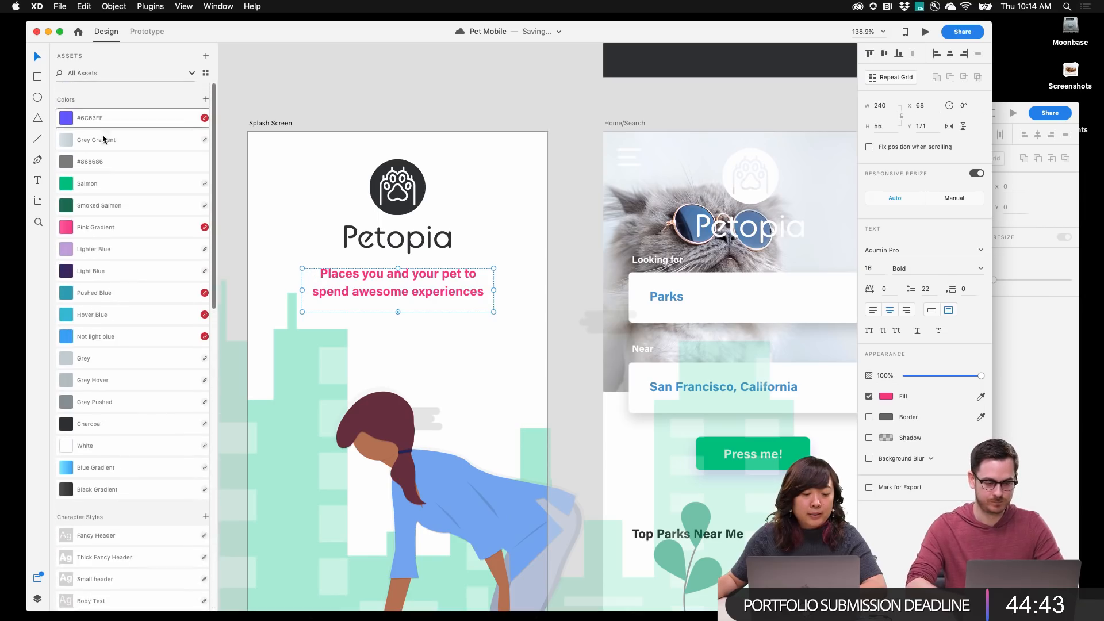
left_click(128, 184)
left_click(450, 93)
left_click(409, 290)
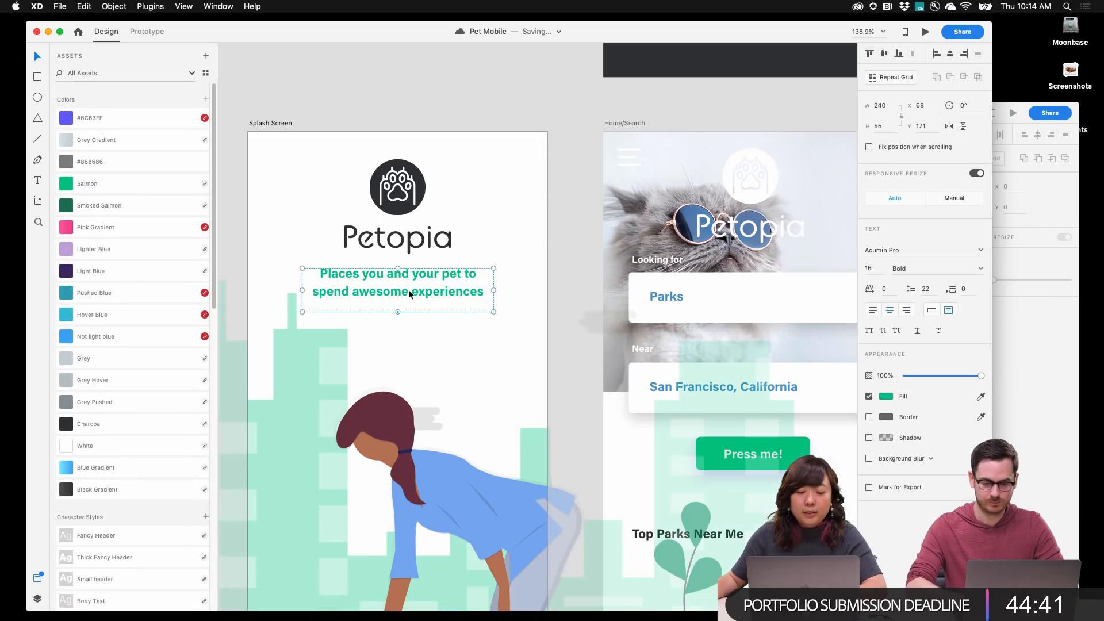
Replace the Splash Screen tagline with "Find your next impossible adventure"
double_click(409, 291)
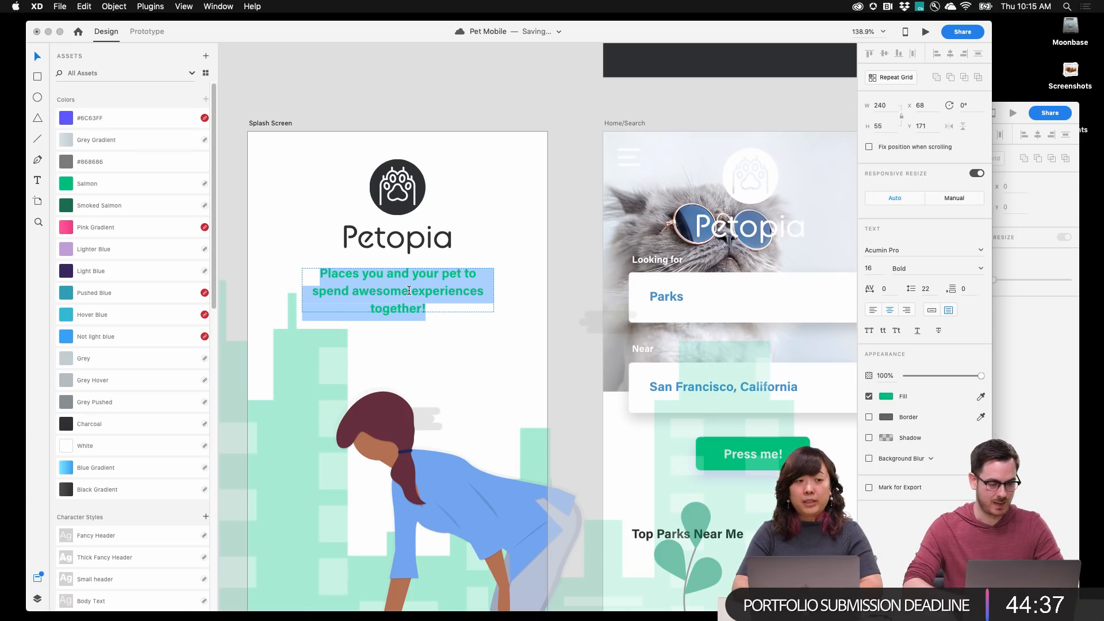
type("Find your ne")
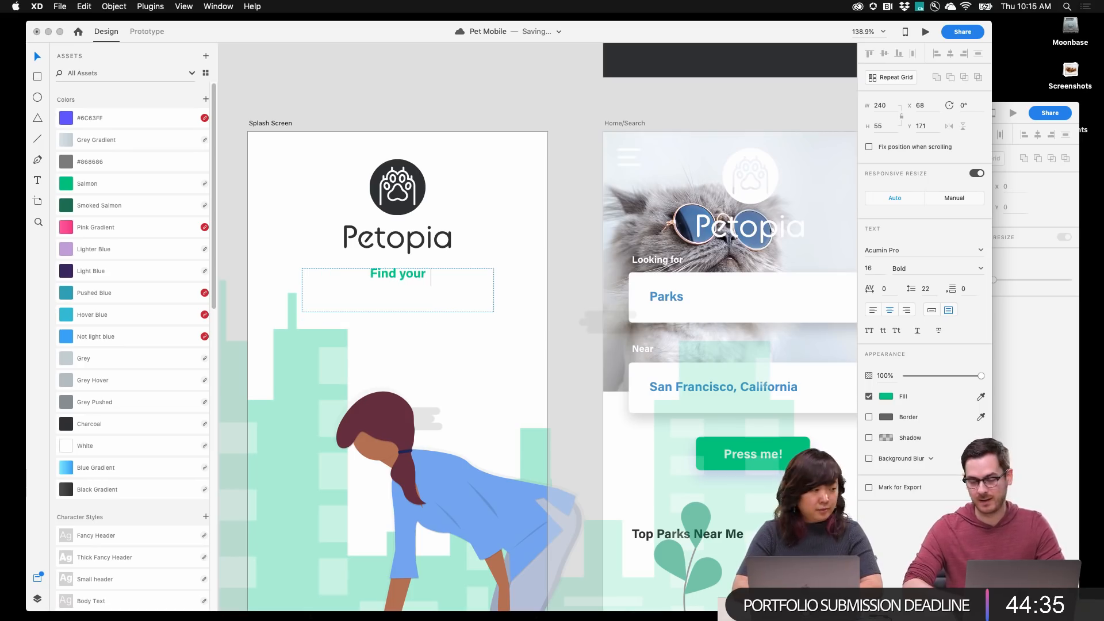
type("xt impawssi")
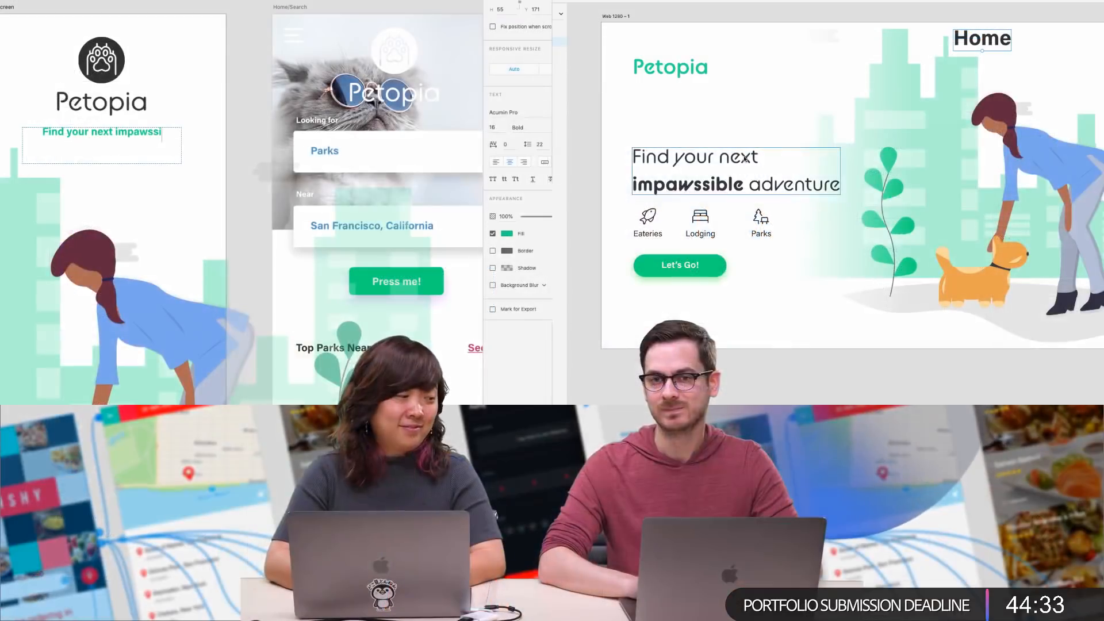
key("BackSpace")
key("BackSpace")
key("BackSpace")
key("BackSpace")
key("BackSpace")
type("ossible adventure")
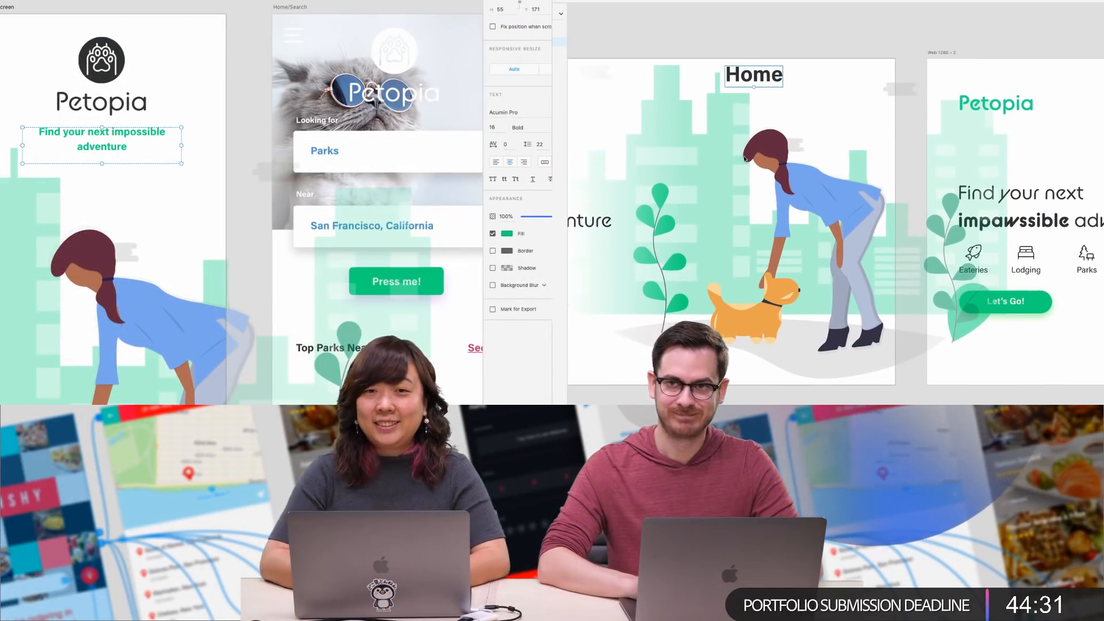
key("Escape")
Shrink the Home label in the header of the web home artboard
mouse_move(754, 87)
left_mouse_down()
mouse_move(754, 73)
mouse_move(740, 80)
left_mouse_up()
double_click(138, 138)
key("Escape")
scroll(740, 80, "left", 5)
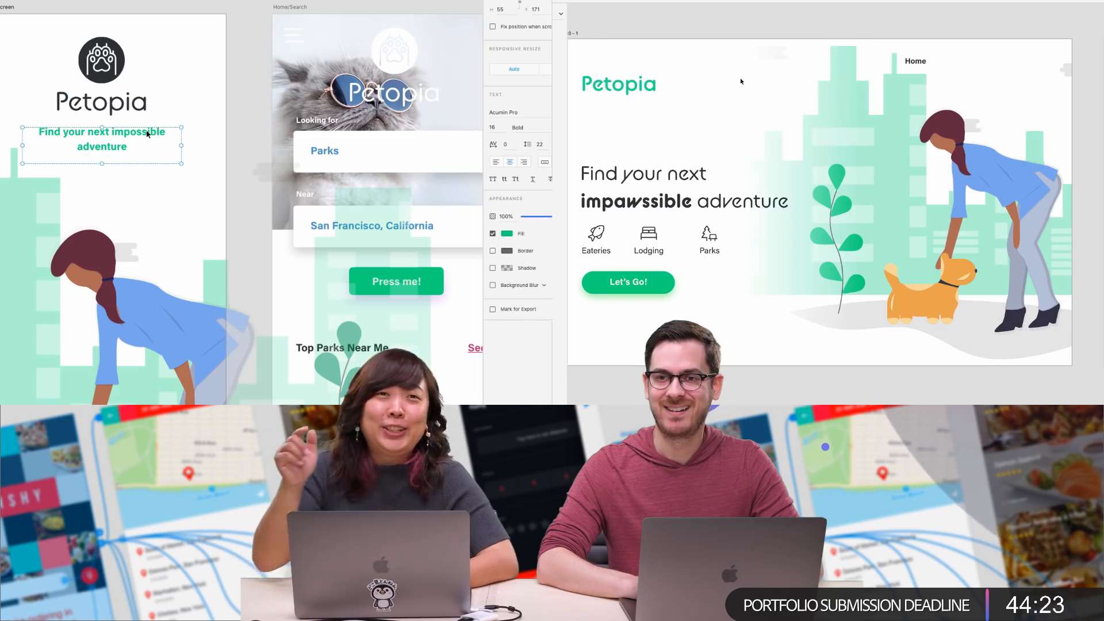
Change "impossible" to "impawssible" in the splash tagline and add a horizontal guide through the Petopia logo on the web artboard
left_click(619, 84)
double_click(147, 134)
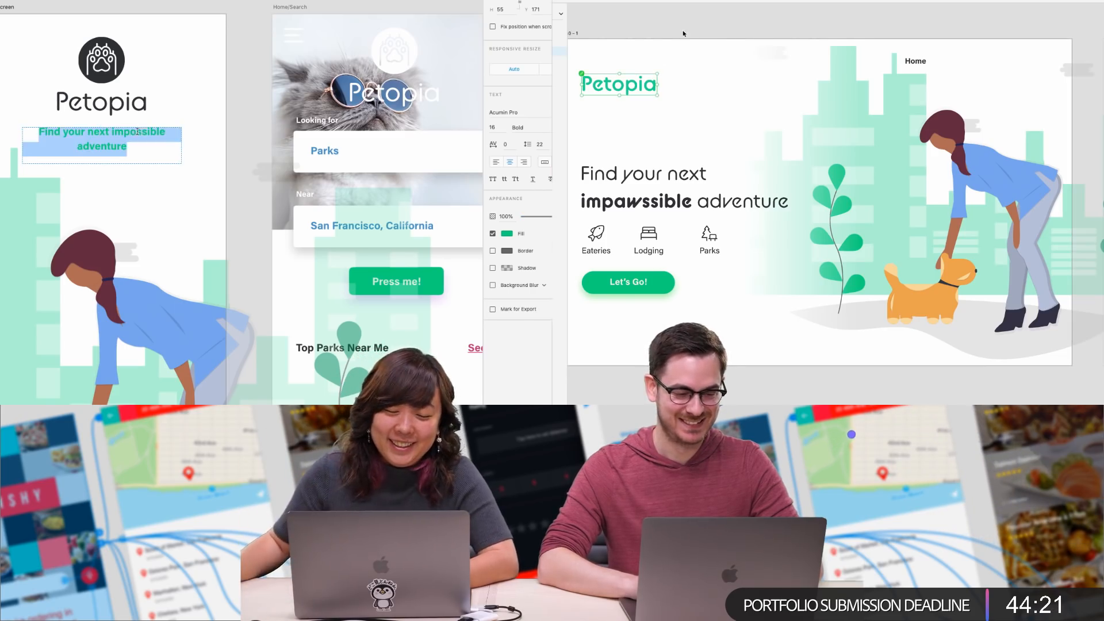
left_click(134, 133)
left_click_drag(681, 36, 681, 76)
key("BackSpace")
type("aw")
key("Escape")
scroll(256, 124, "down", 2)
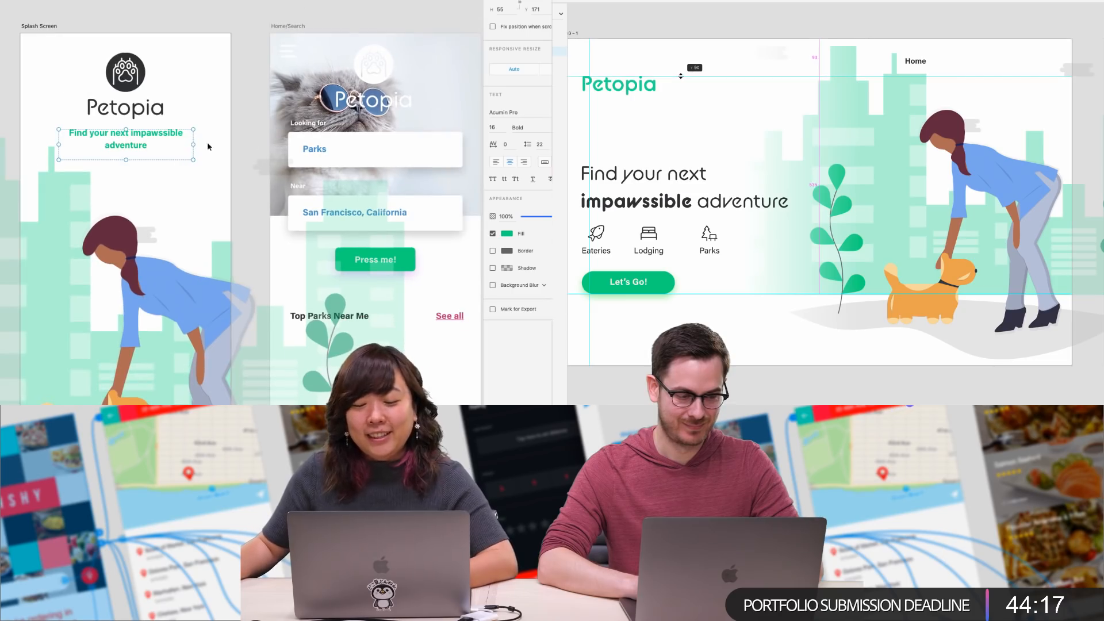
Widen the tagline's text box to fit one line and move the web header's Home label down onto the horizontal guide
left_click_drag(193, 145, 206, 144)
left_click_drag(916, 62, 941, 83)
left_click(137, 153)
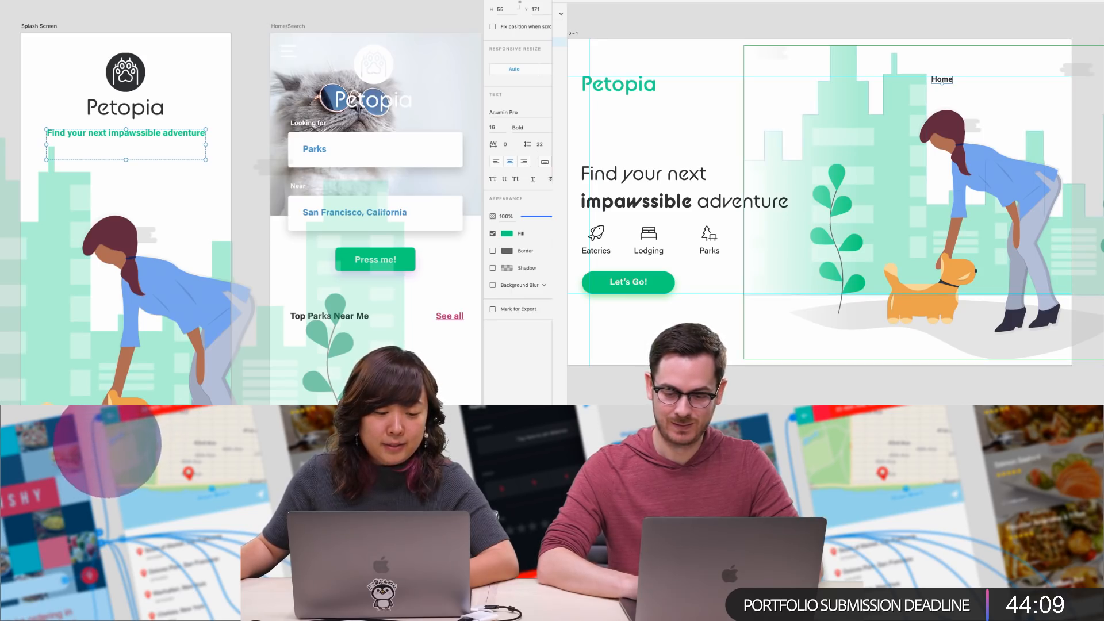
Duplicate the Home label to its right in the web header and change the copy's text to "Destinations"
left_click(995, 123)
scroll(995, 123, "right", 3)
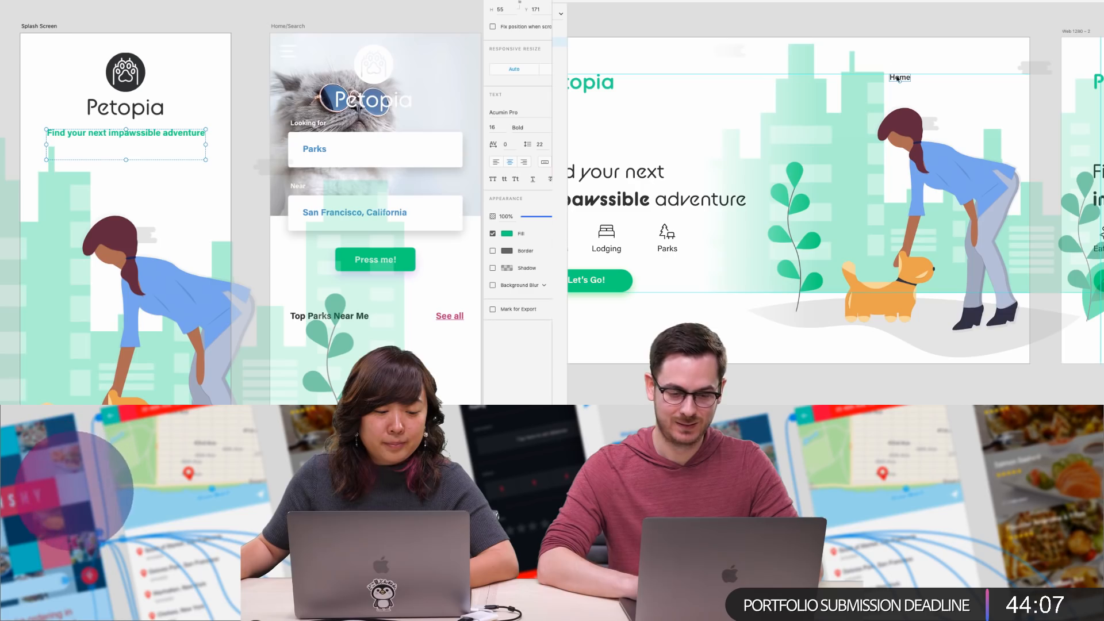
left_click_drag(900, 77, 933, 79)
scroll(259, 98, "down", 5)
double_click(936, 77)
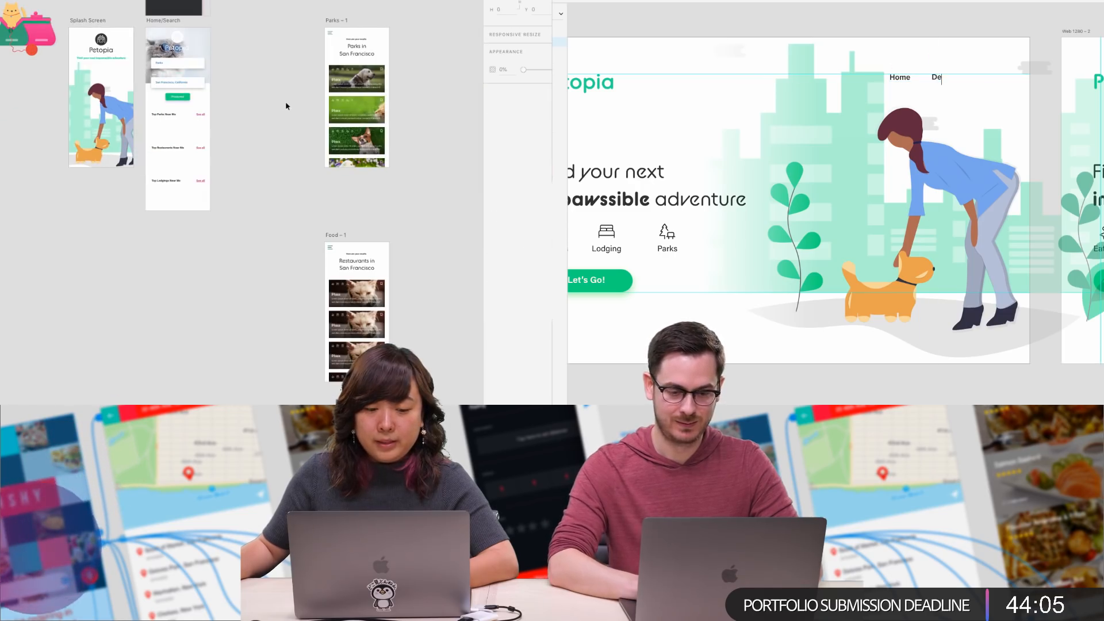
type("Destinations")
Look over the remaining Pet Mobile artboards, and switch to the Pet System document to examine its component and web artboards
scroll(220, 90, "left", 1)
left_click(43, 41)
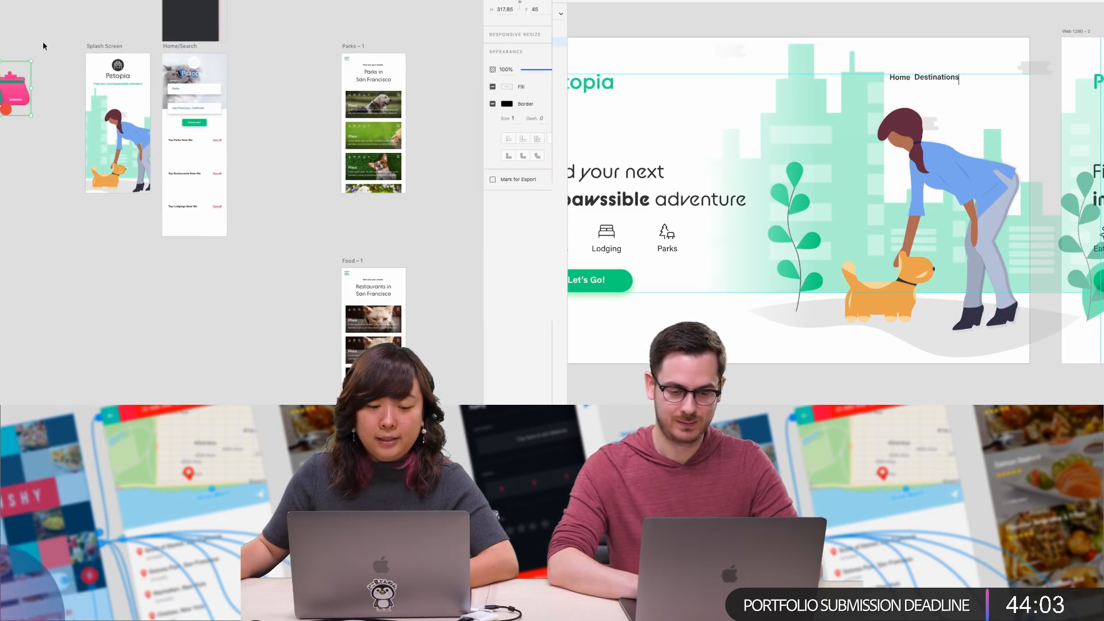
scroll(74, 38, "left", 3)
scroll(377, 190, "down", 3)
scroll(377, 140, "right", 3)
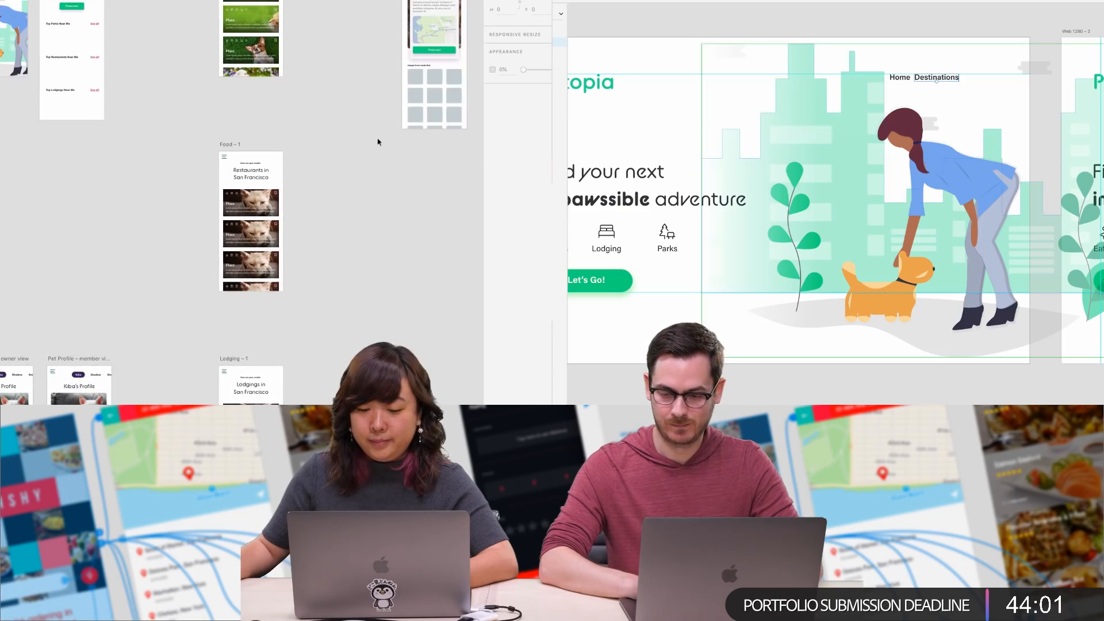
key("super+shift+y")
scroll(234, 185, "down", 3)
scroll(219, 222, "up", 1)
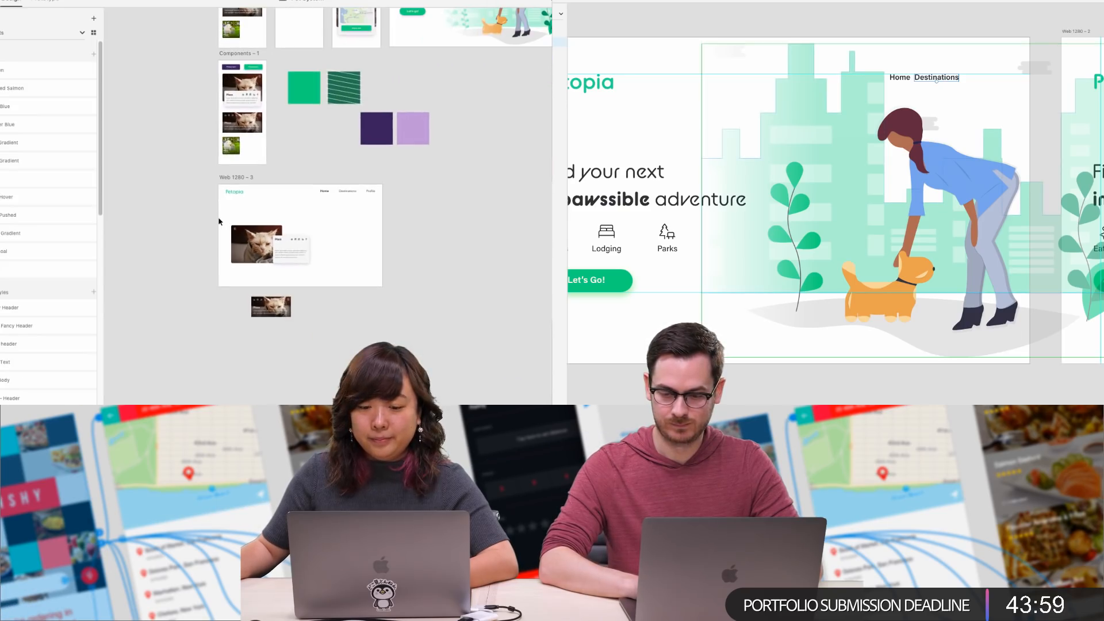
scroll(340, 246, "up", 3)
scroll(239, 204, "right", 2)
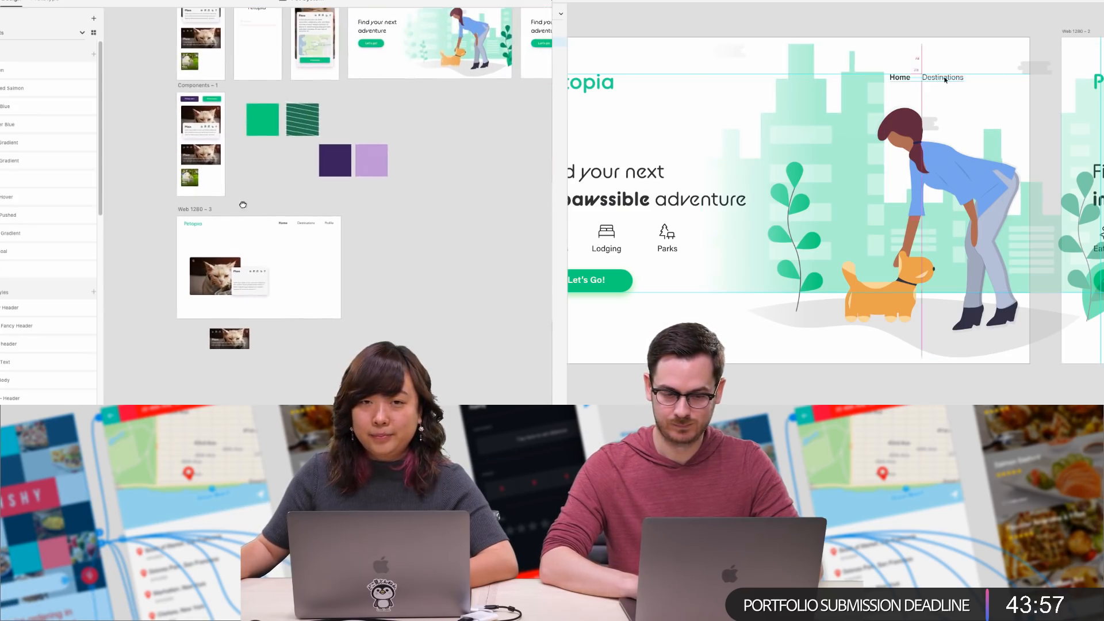
Space the Destinations label farther from Home in the web header, and inspect the place card on the Web 1280 – 3 artboard
mouse_move(935, 77)
left_mouse_down()
mouse_move(960, 80)
mouse_move(948, 79)
left_mouse_up()
scroll(245, 270, "left", 2)
scroll(271, 272, "up", 1)
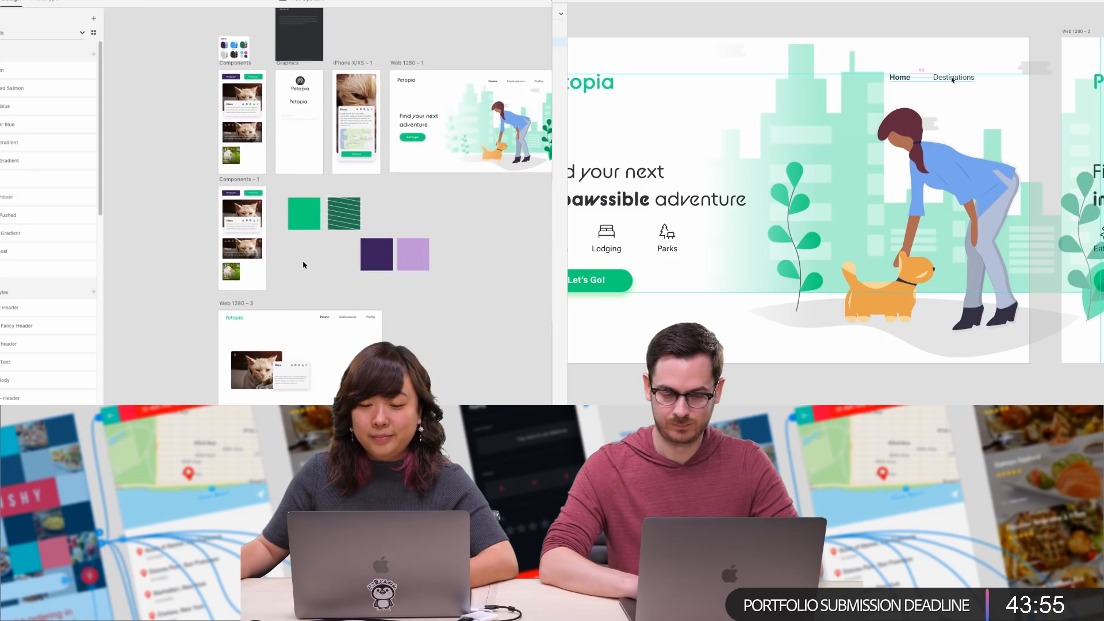
scroll(296, 287, "down", 5)
scroll(305, 212, "up", 5)
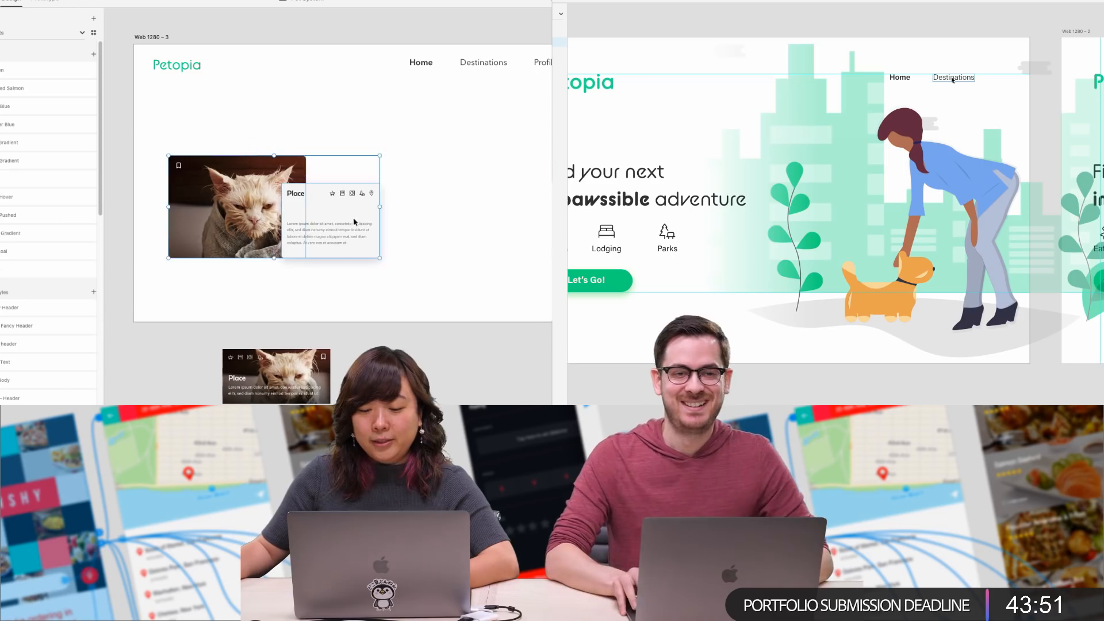
scroll(328, 188, "down", 3)
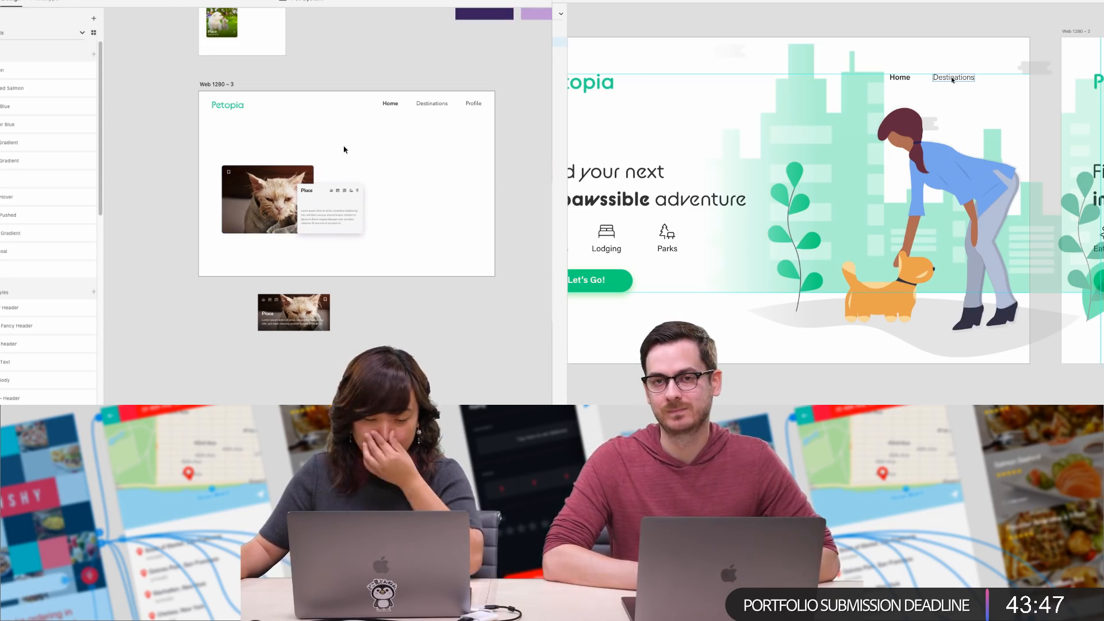
scroll(288, 230, "up", 3)
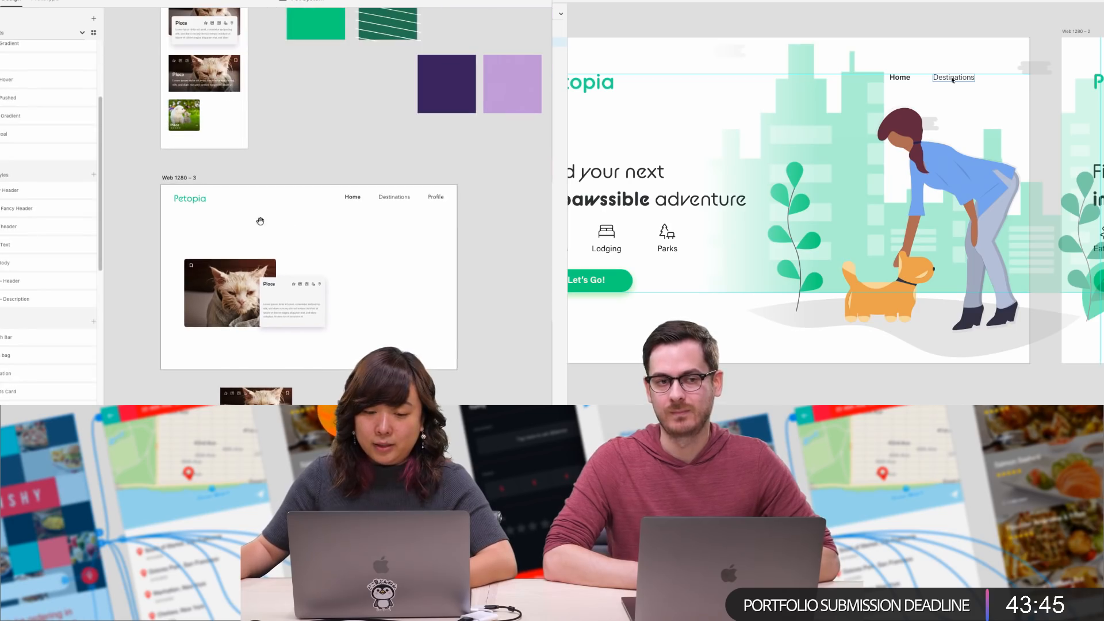
left_click_drag(260, 221, 263, 181)
Switch to the browser, open the Airbnb website in a new tab and review its home page layout
key("super+Tab")
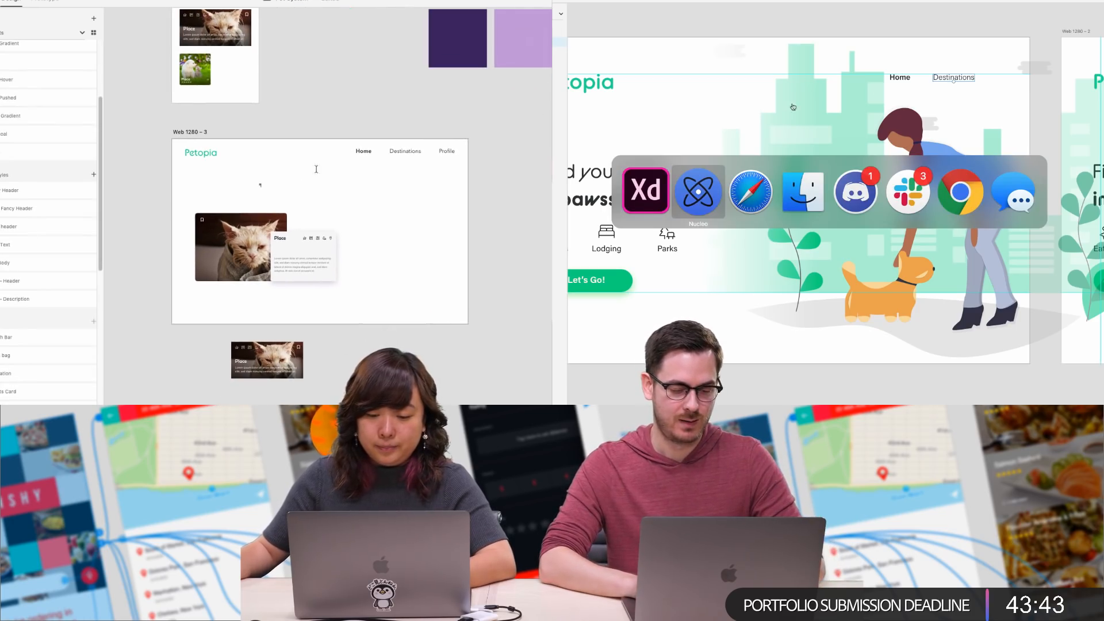
key("super+Tab")
scroll(316, 169, "up", 5)
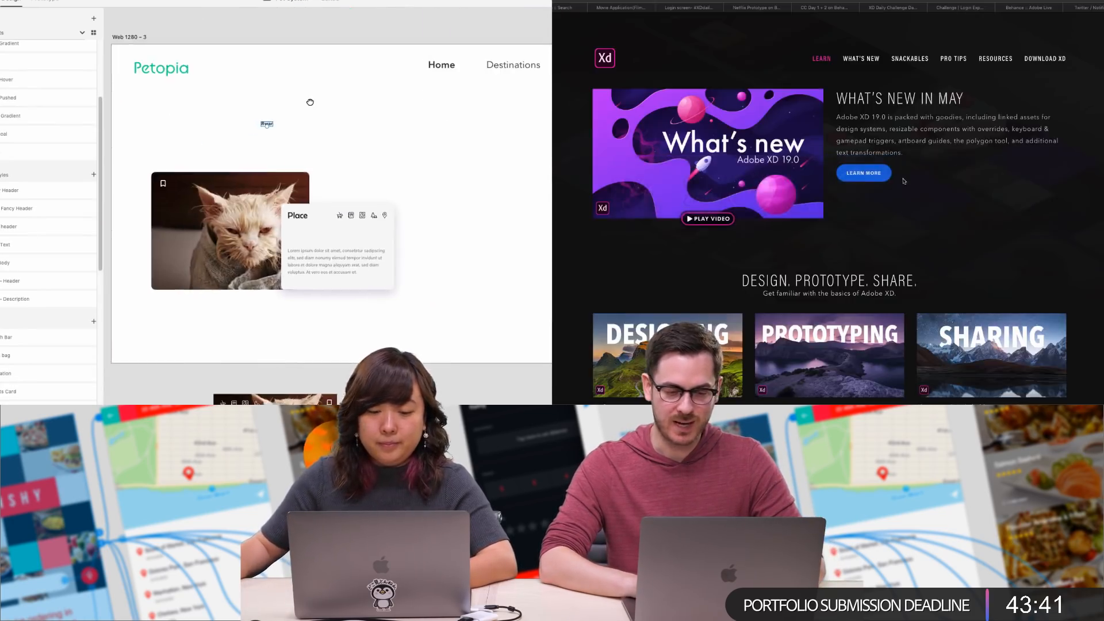
key("t")
key("super+l")
type("airbnb")
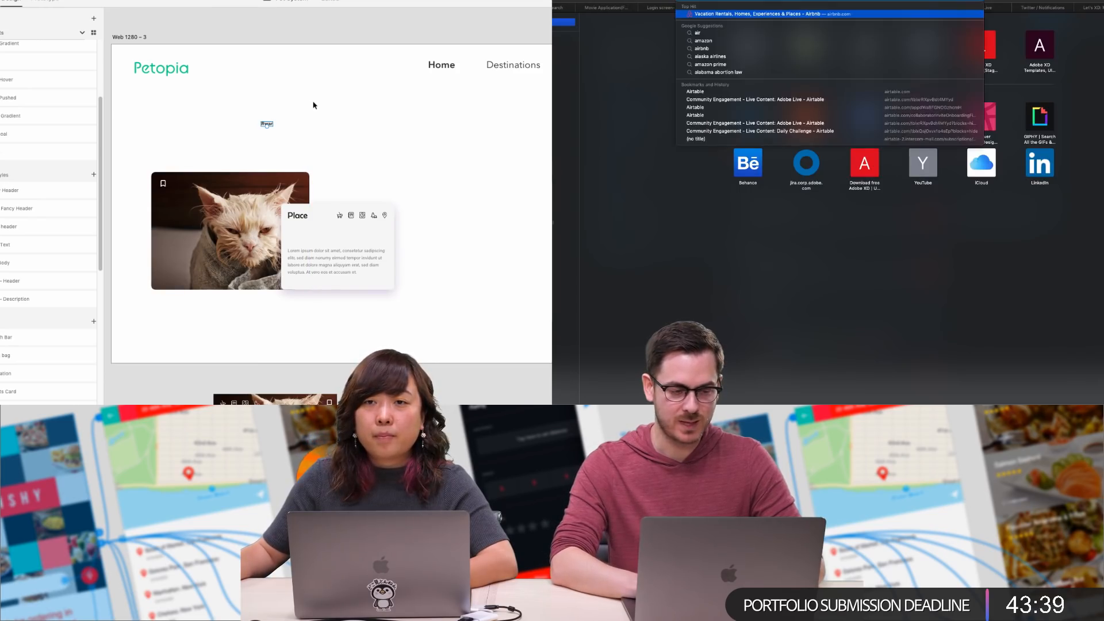
key("Return")
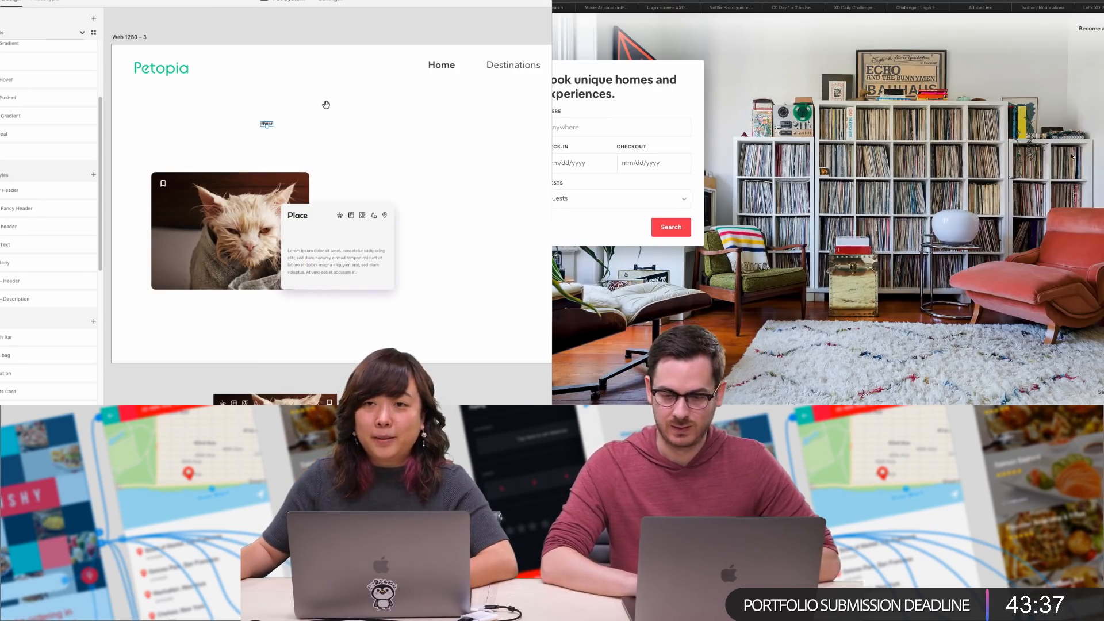
left_click_drag(328, 104, 258, 108)
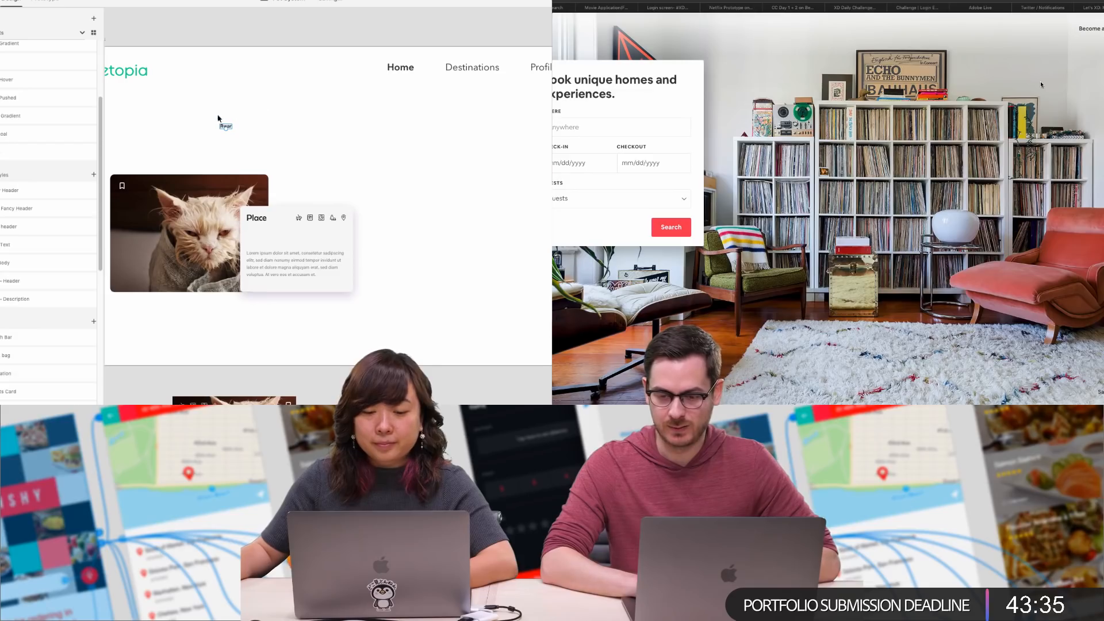
scroll(1040, 85, "down", 10)
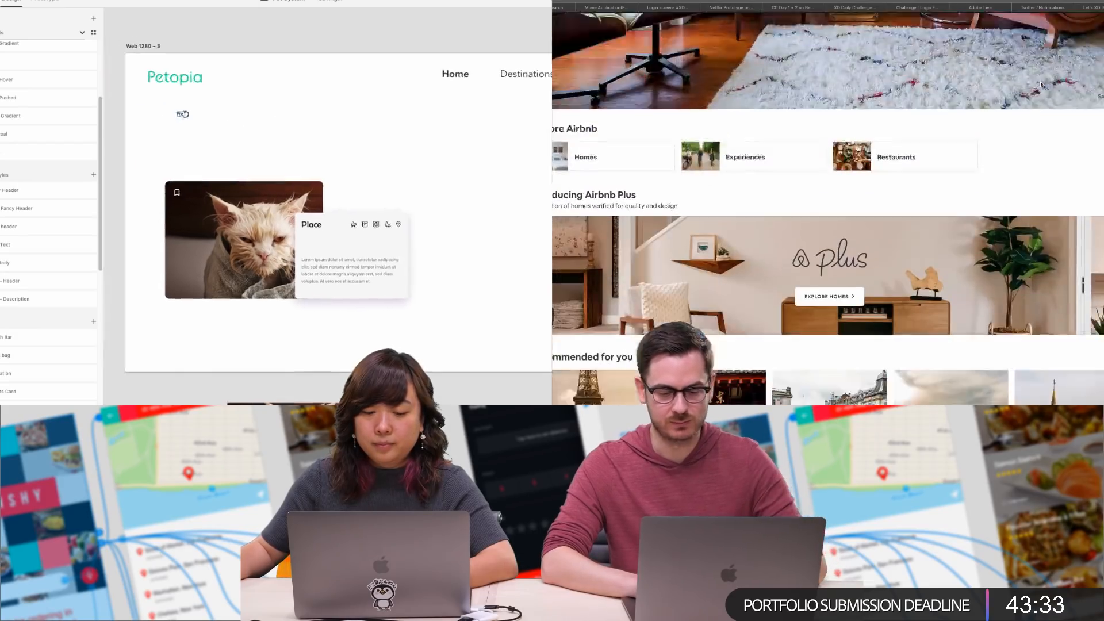
Return to XD, write the heading "Something something search result" on Web 1280 – 3 and align it with the logo's left edge
key("super+Tab")
type("Somethin")
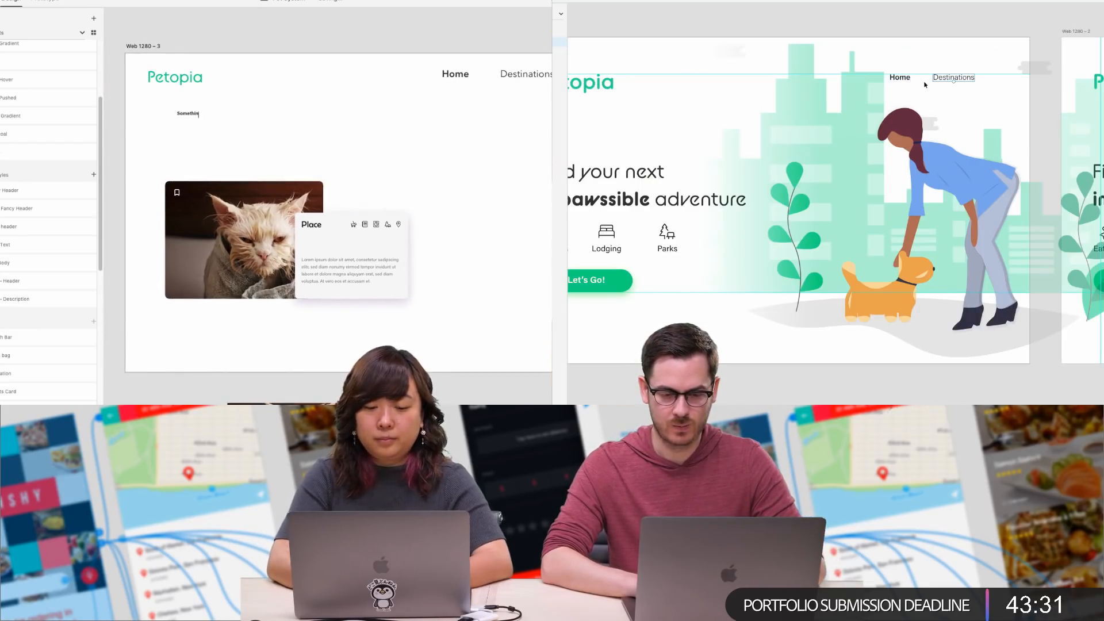
type("g something search result")
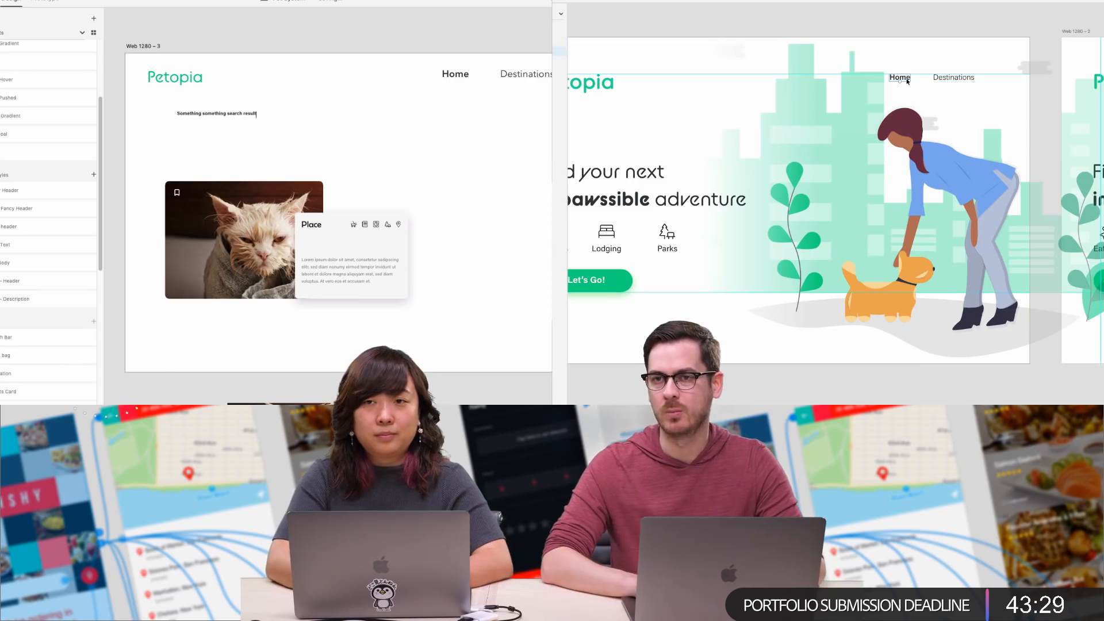
key("Escape")
left_click_drag(205, 116, 176, 111)
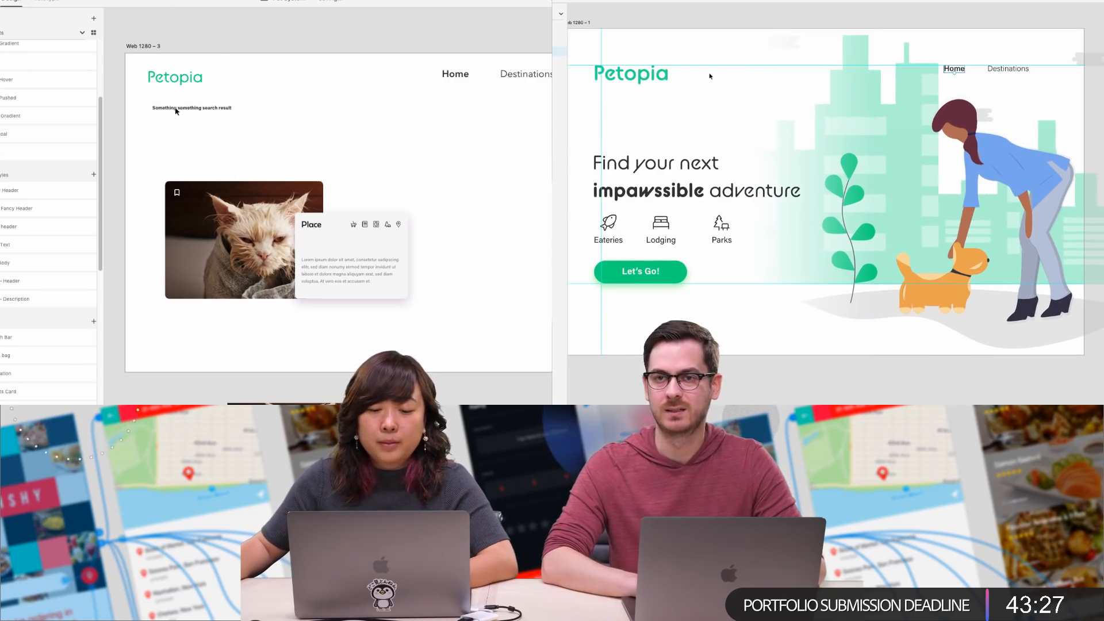
scroll(663, 78, "right", 3)
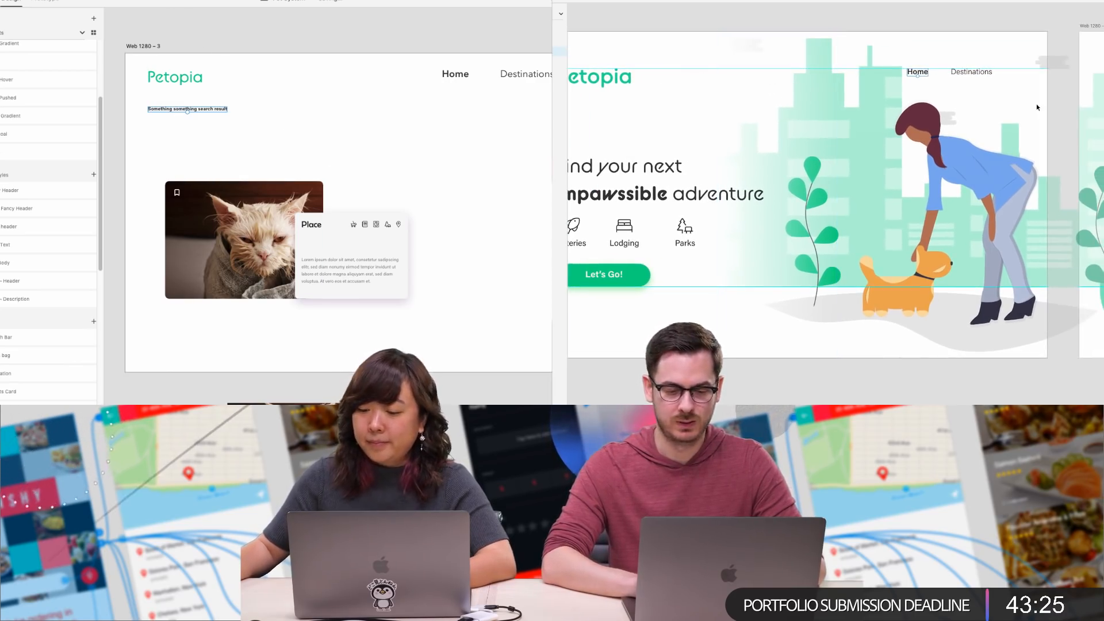
Enlarge the search result heading, and replace the web header's Home label with a second Destinations label spaced beside the first
key("BackSpace")
left_click_drag(947, 70, 926, 74)
left_click_drag(248, 118, 248, 132)
left_click_drag(927, 74, 943, 74)
left_click_drag(248, 132, 248, 141)
left_click_drag(943, 74, 959, 73)
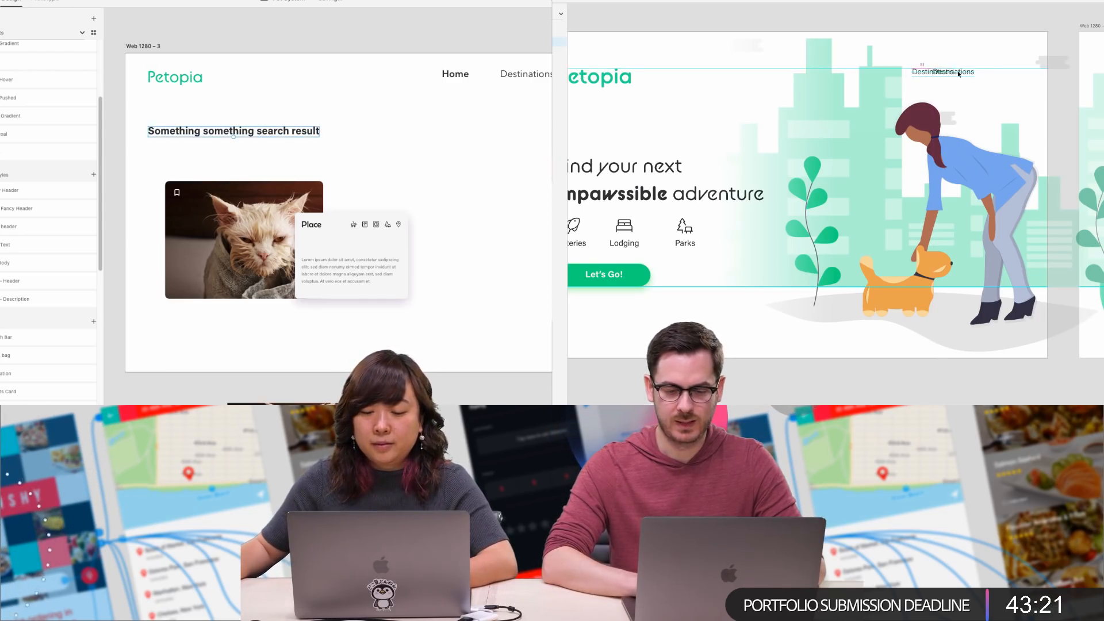
scroll(399, 183, "down", 5)
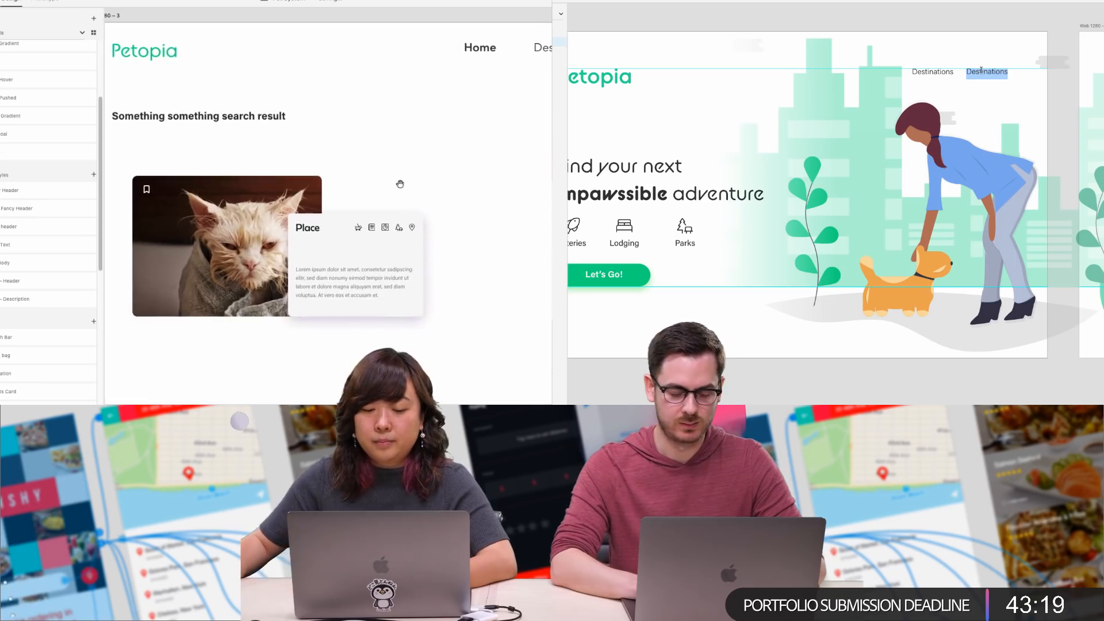
Change the second Destinations label to "Sign up", and separate the place card's photo from its text panel, aligning the photo under the heading
type("Sign")
left_click(314, 145)
type("up")
left_click_drag(365, 155, 389, 128)
left_click_drag(291, 143, 218, 114)
Switch to Nucleo and search the icons for "user"; shrink the search result's cat photo to a thumbnail
key("super+Tab")
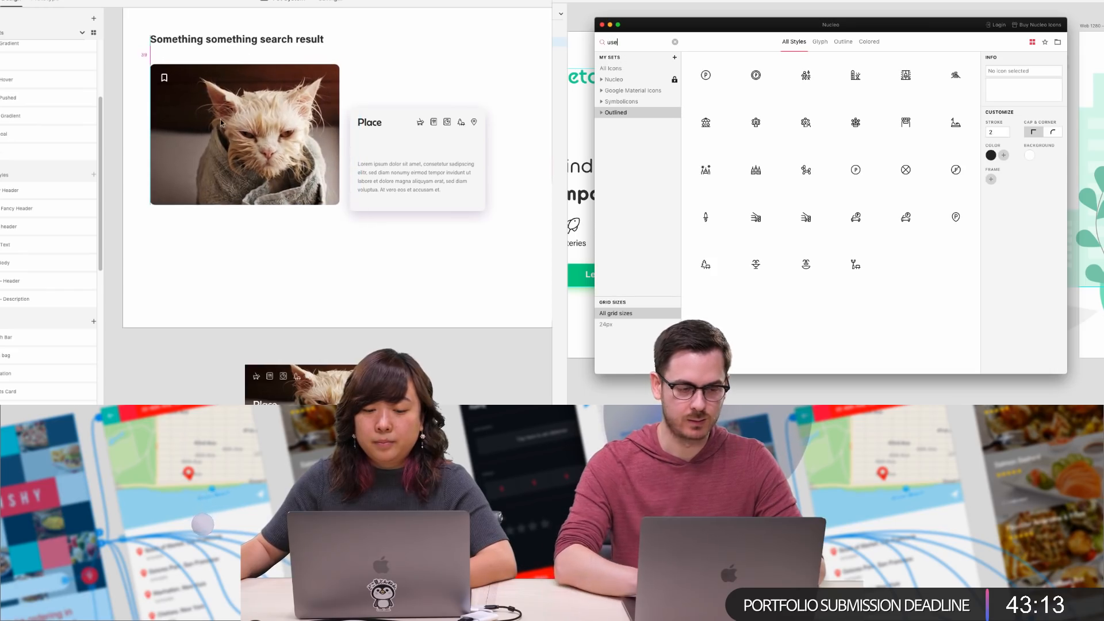
key("super+a")
type("user")
left_click_drag(338, 206, 230, 117)
scroll(828, 95, "down", 10)
scroll(828, 95, "up", 10)
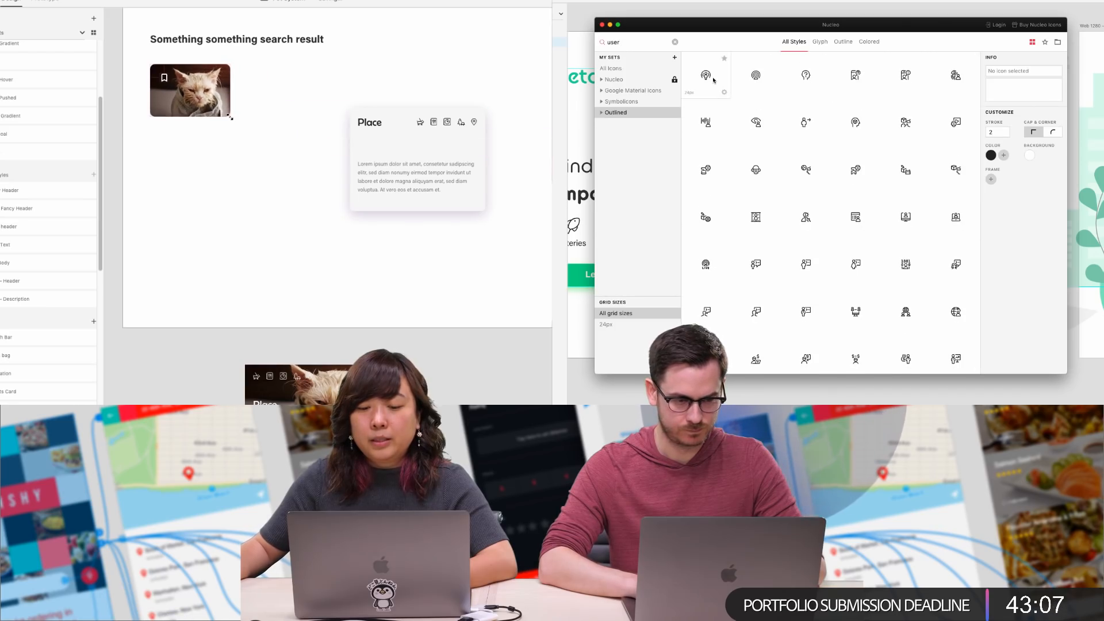
Place the user signal icon beside the header's Sign up label, and move the bookmark icon into the photo's upper-left corner
scroll(230, 117, "up", 2)
left_click_drag(757, 76, 937, 24)
left_click_drag(169, 134, 170, 129)
left_click_drag(937, 24, 974, 43)
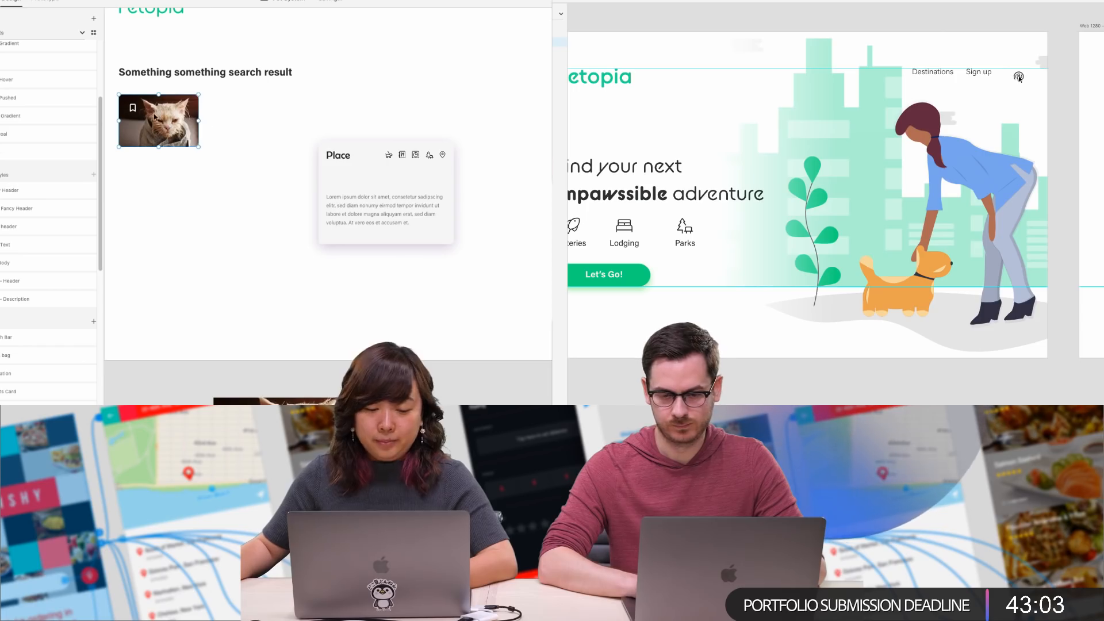
left_click_drag(1023, 76, 1029, 75)
left_click_drag(135, 109, 131, 107)
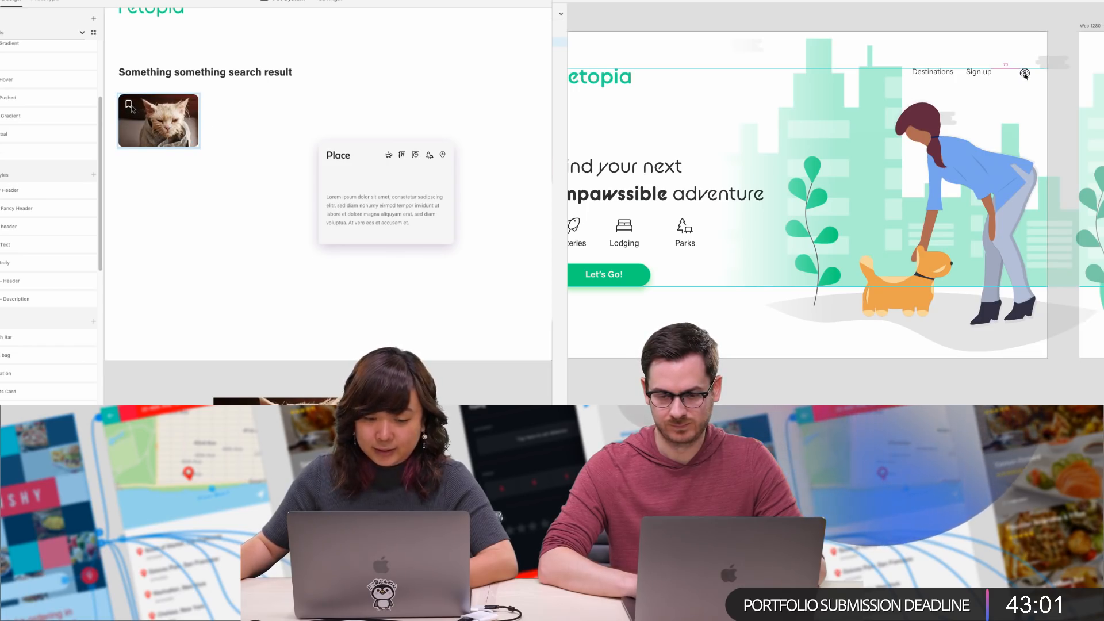
Move the Place text panel directly beside the cat thumbnail, level with its top edge
scroll(1025, 75, "left", 5)
left_click_drag(336, 167, 210, 123)
left_click(702, 83)
left_click_drag(699, 91, 697, 97)
scroll(697, 97, "right", 10)
left_click_drag(209, 122, 222, 119)
scroll(671, 124, "left", 8)
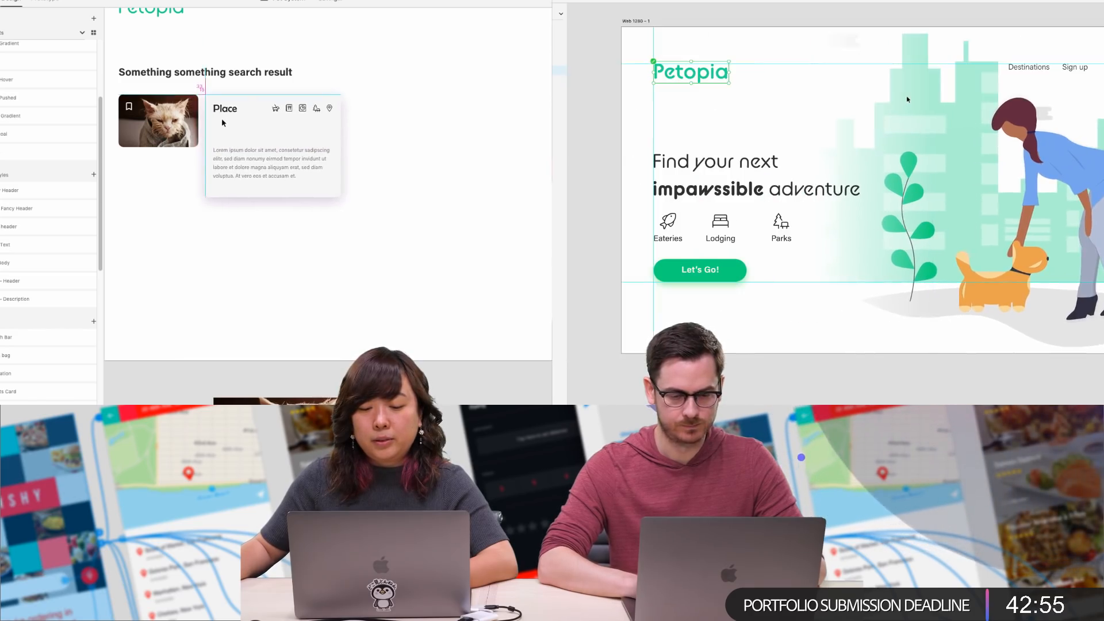
Shrink the Place text panel, and set a vertical guide at Web 1280 – 1's right margin, aligning the user icon to it
scroll(995, 111, "right", 5)
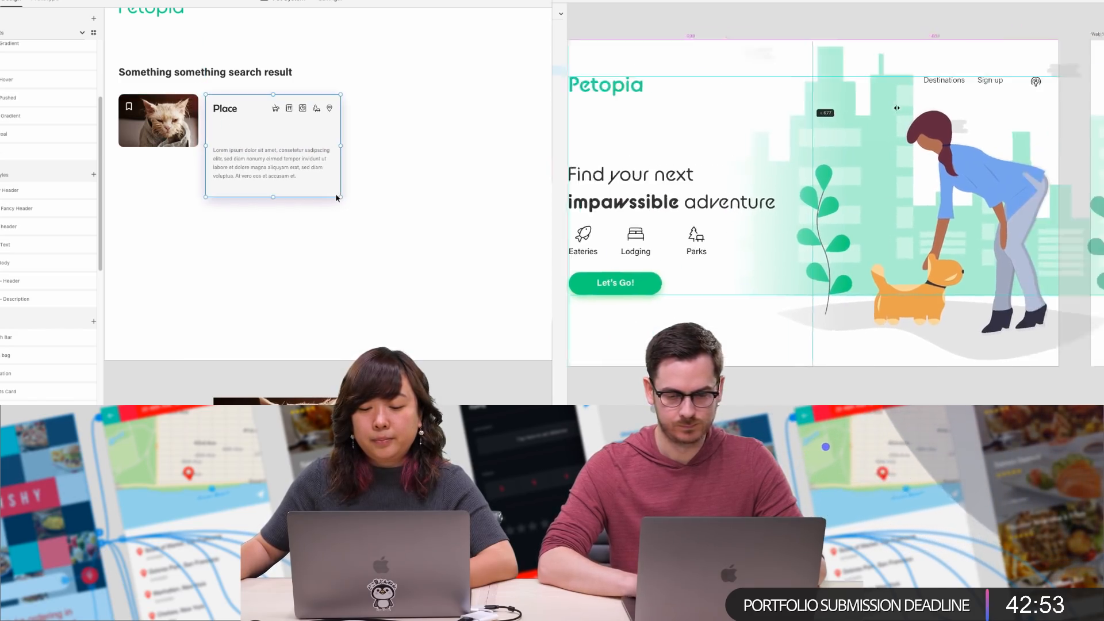
left_click_drag(339, 196, 301, 154)
left_click_drag(996, 111, 960, 111)
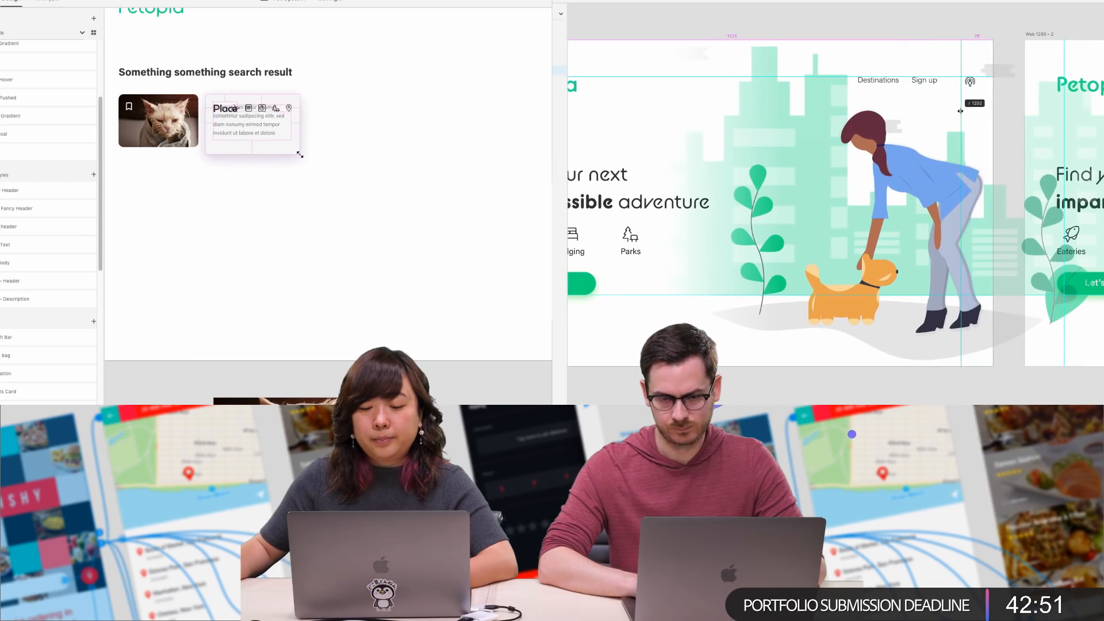
left_click_drag(301, 154, 300, 150)
left_click_drag(961, 111, 955, 83)
Place the lorem ipsum description beneath the Place heading, and nudge Sign up closer to the user icon
scroll(234, 118, "up", 5)
scroll(294, 186, "down", 5)
scroll(295, 187, "up", 3)
left_click(299, 162)
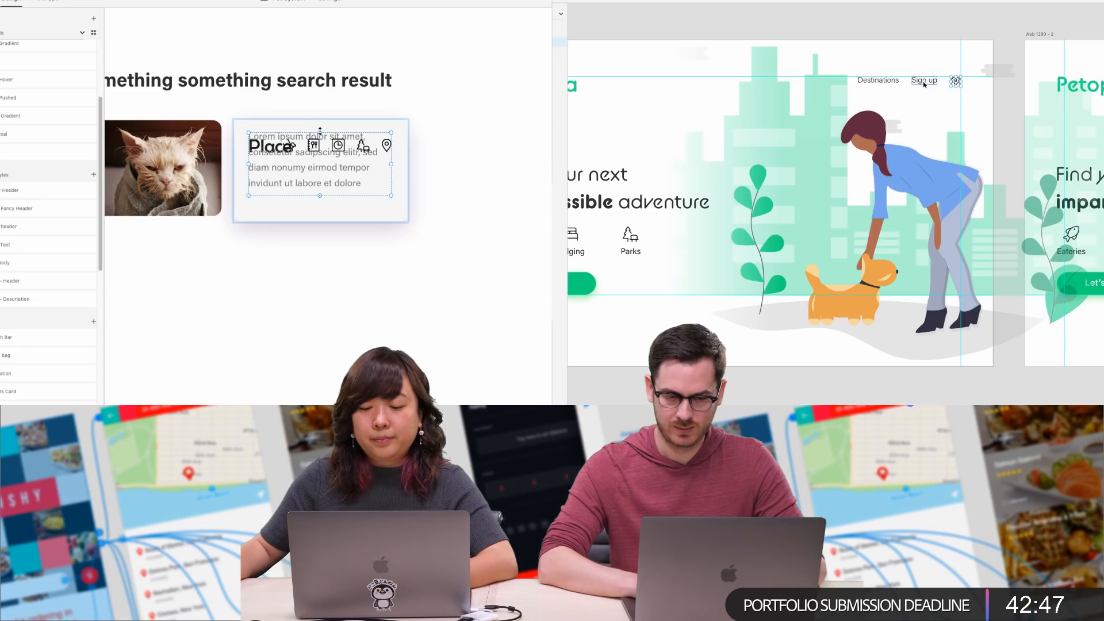
left_click_drag(320, 132, 320, 163)
left_click_drag(924, 83, 927, 84)
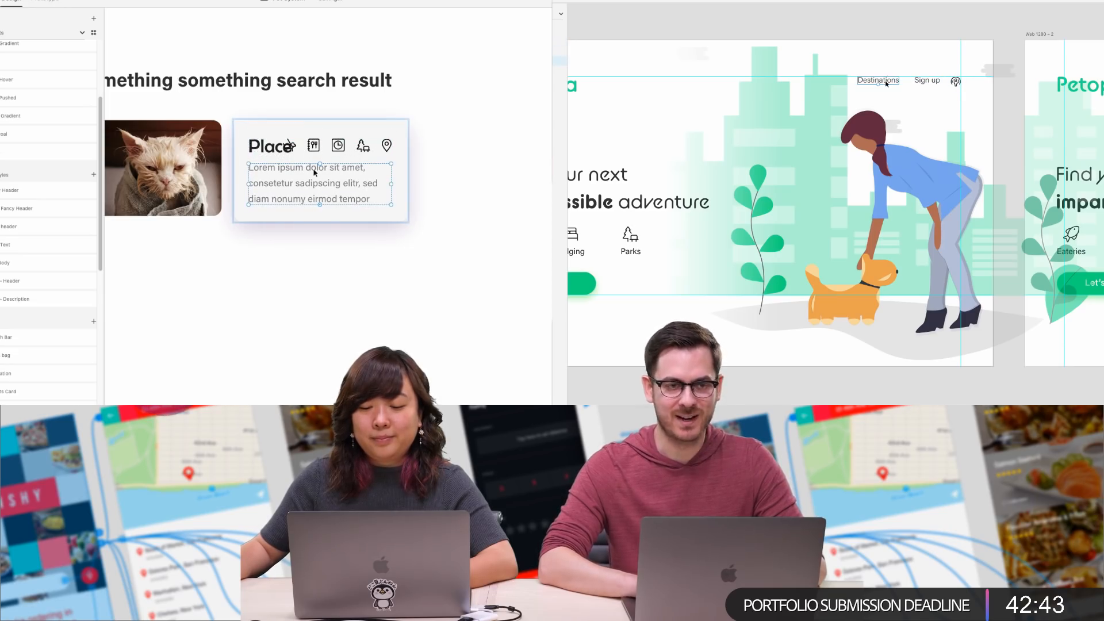
left_click_drag(315, 172, 315, 176)
left_click(347, 98)
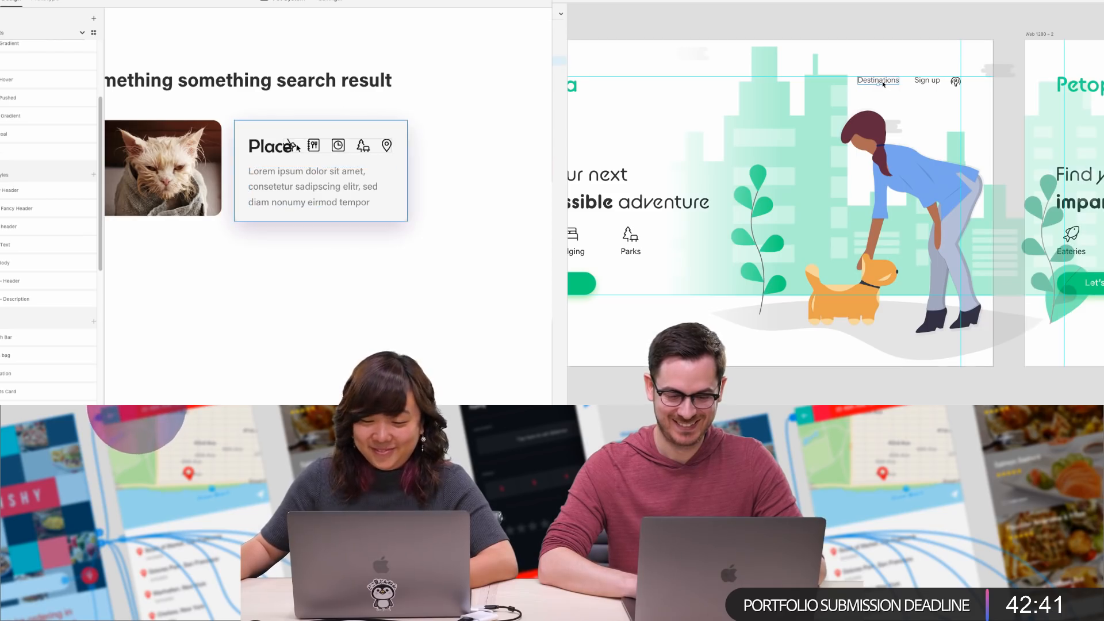
Widen the Place panel to separate its heading from the icons, and fit a two-line description beneath them
left_click(453, 123)
left_click(396, 138)
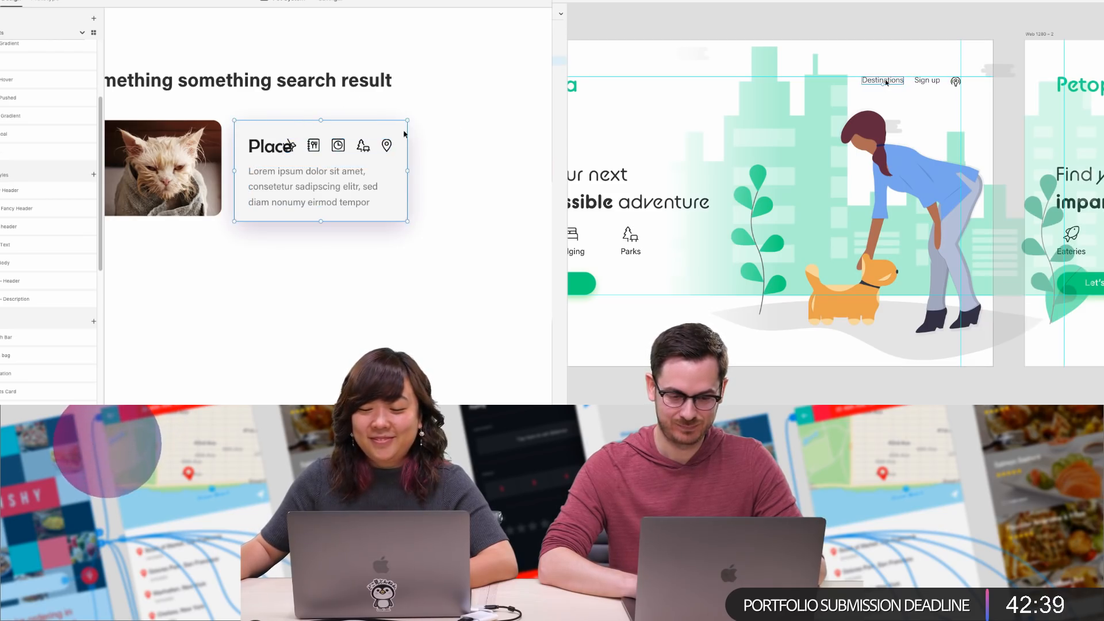
left_click_drag(407, 171, 439, 171)
scroll(433, 184, "down", 5)
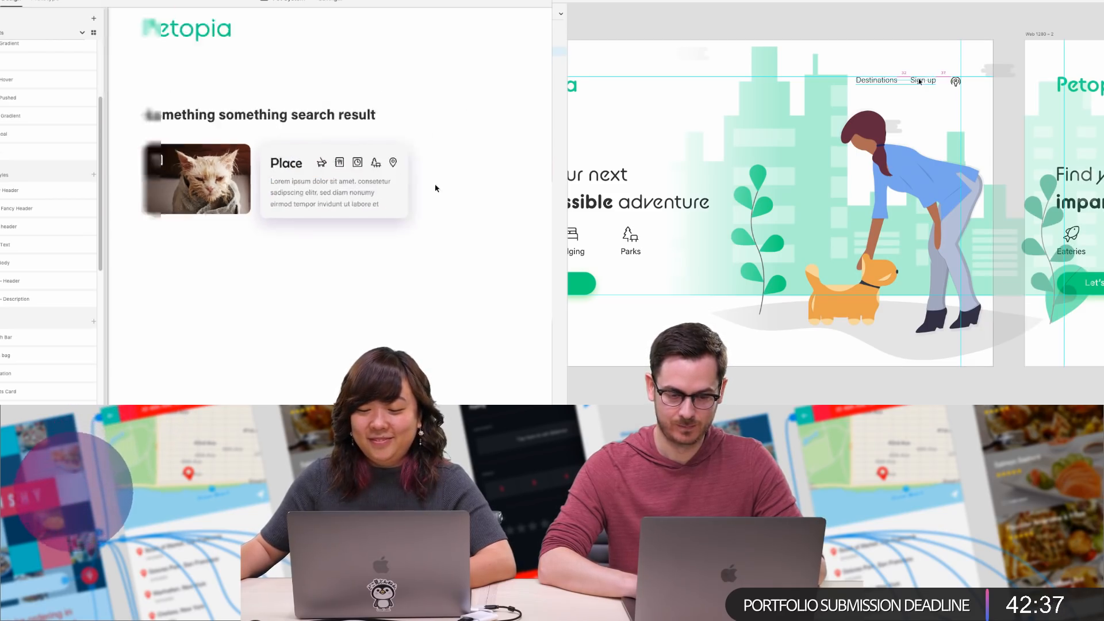
left_click_drag(419, 236, 415, 198)
double_click(316, 156)
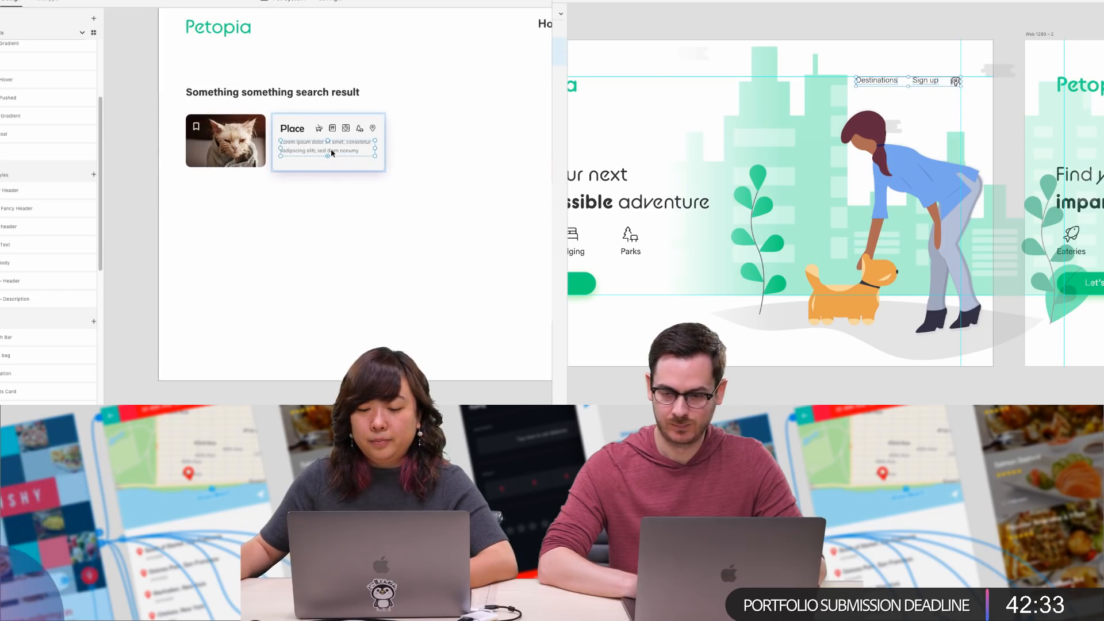
left_click_drag(332, 153, 335, 150)
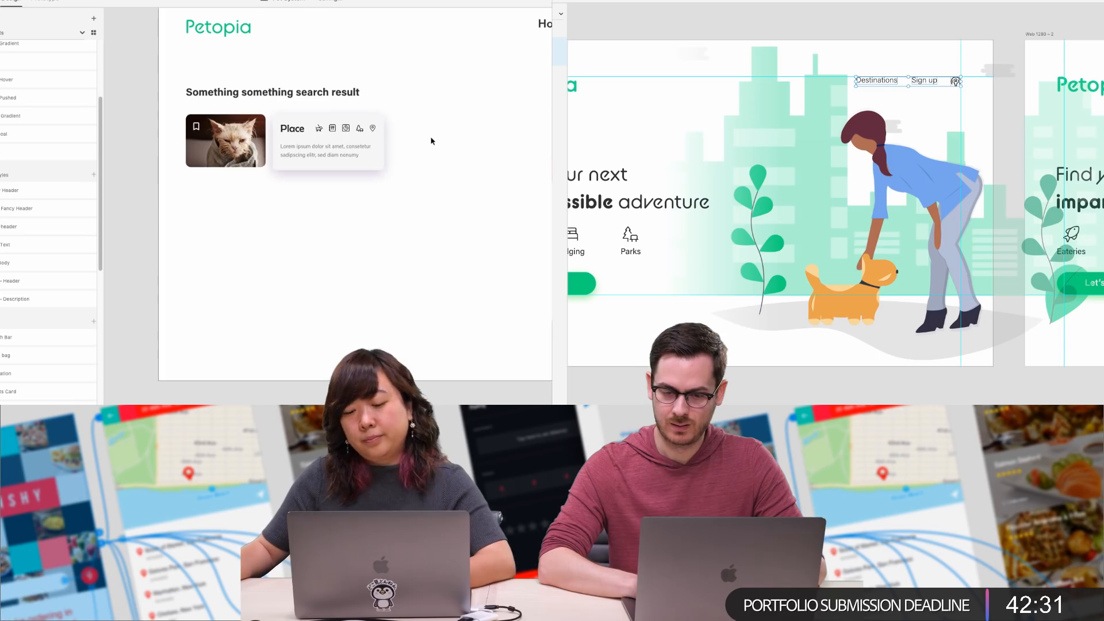
Extend the Place panel's background to the left by a photo's width, and move the panel clear of the cat photo
scroll(431, 140, "right", 2)
left_click(321, 138)
scroll(914, 27, "down", 5)
scroll(914, 28, "up", 5)
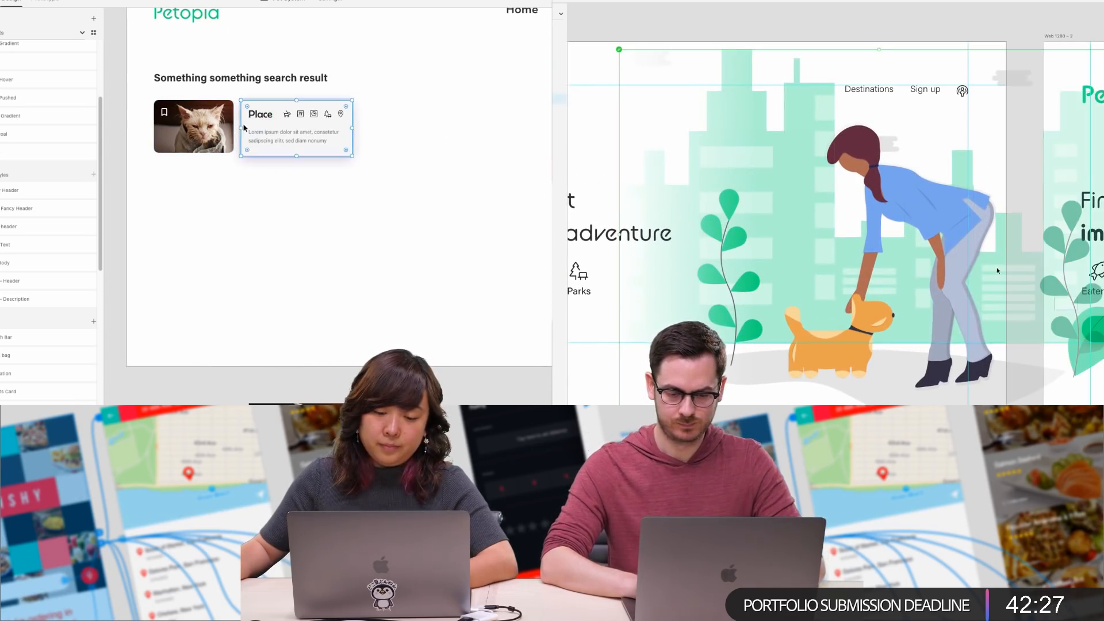
scroll(964, 243, "down", 5)
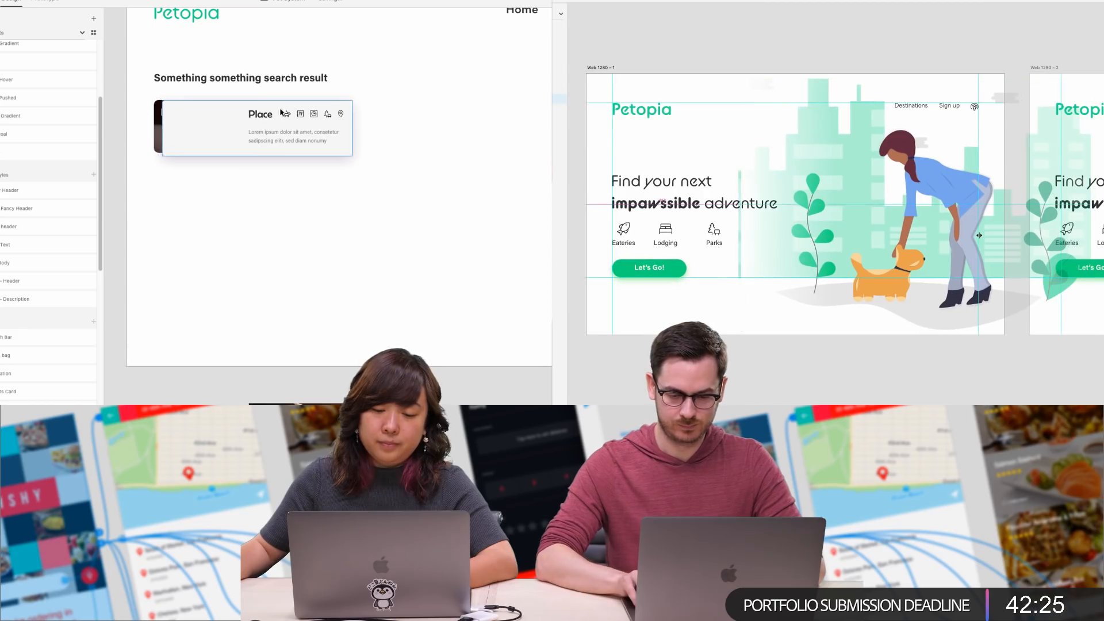
left_click_drag(281, 113, 361, 113)
left_click(157, 115)
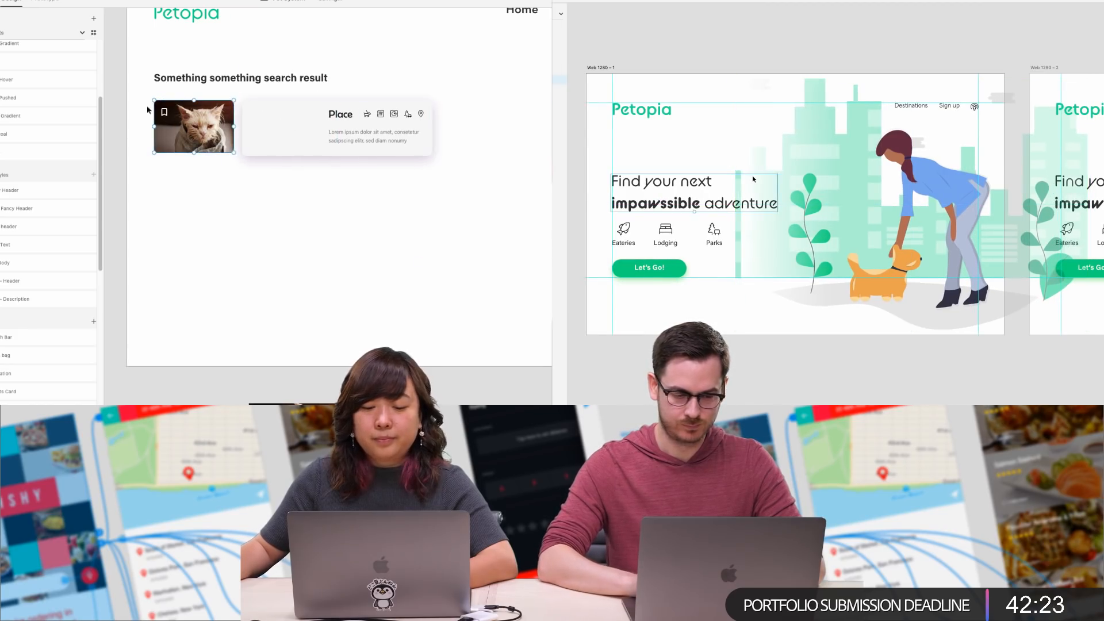
left_click_drag(156, 115, 306, 126)
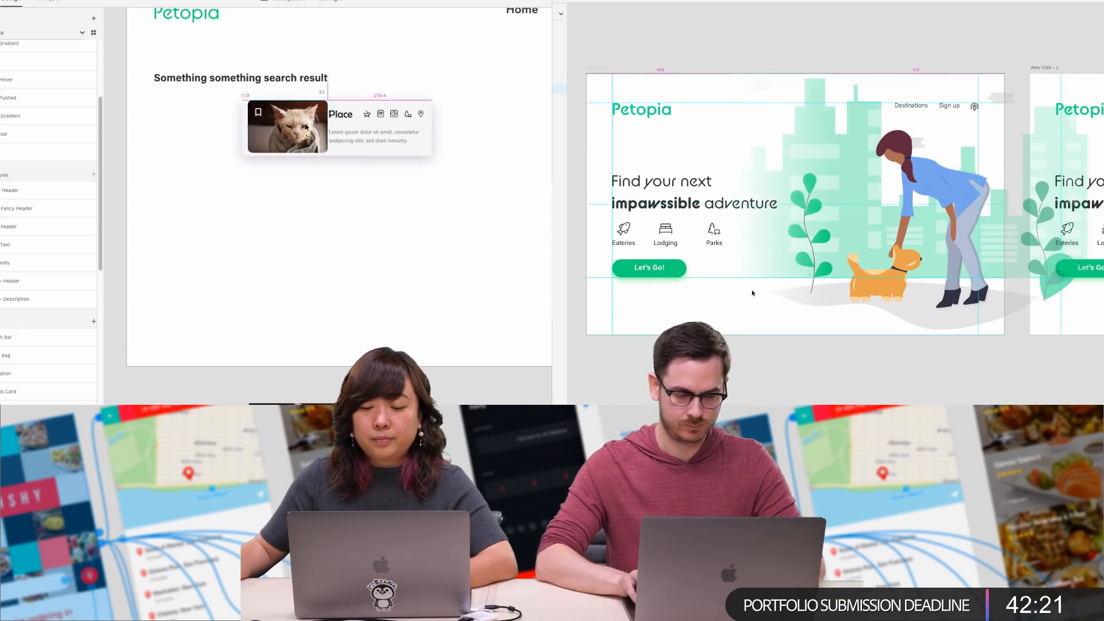
key("ctrl+z")
Cut the cat photo and paste it into the Place panel's group, and copy the header links and icon to Web 1280 – 2
scroll(753, 294, "right", 10)
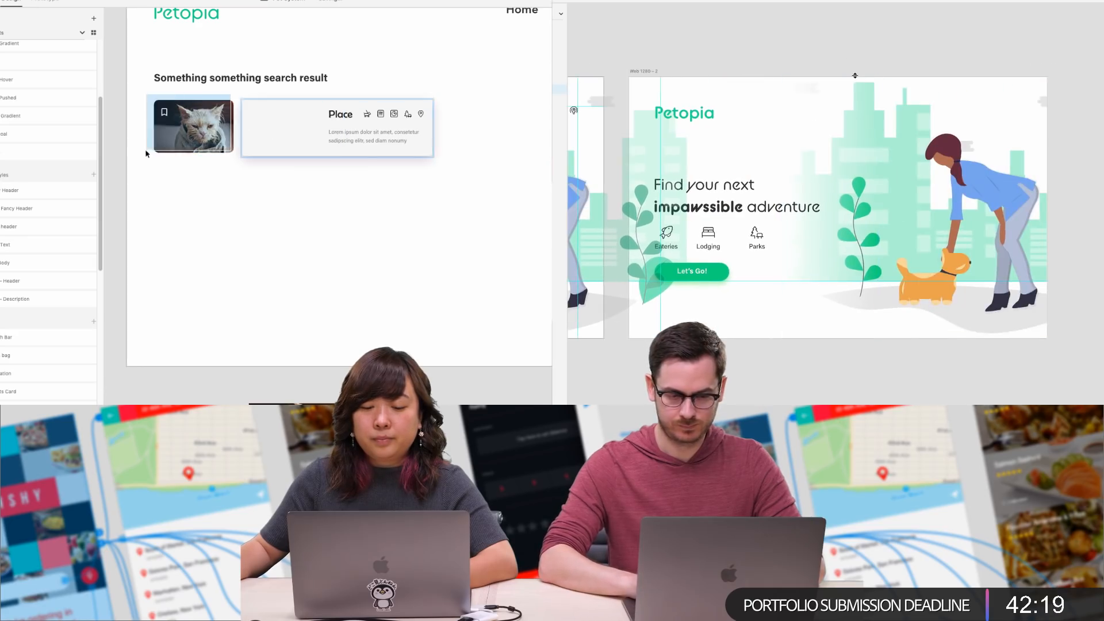
key("Delete")
left_click(257, 123)
scroll(717, 88, "left", 5)
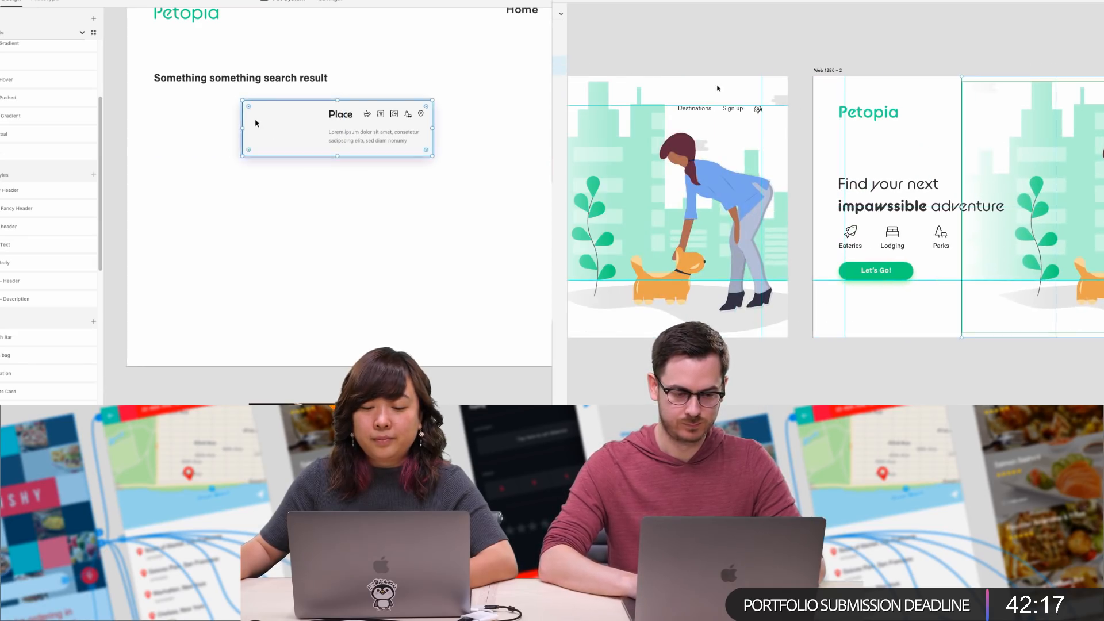
key("ctrl+v")
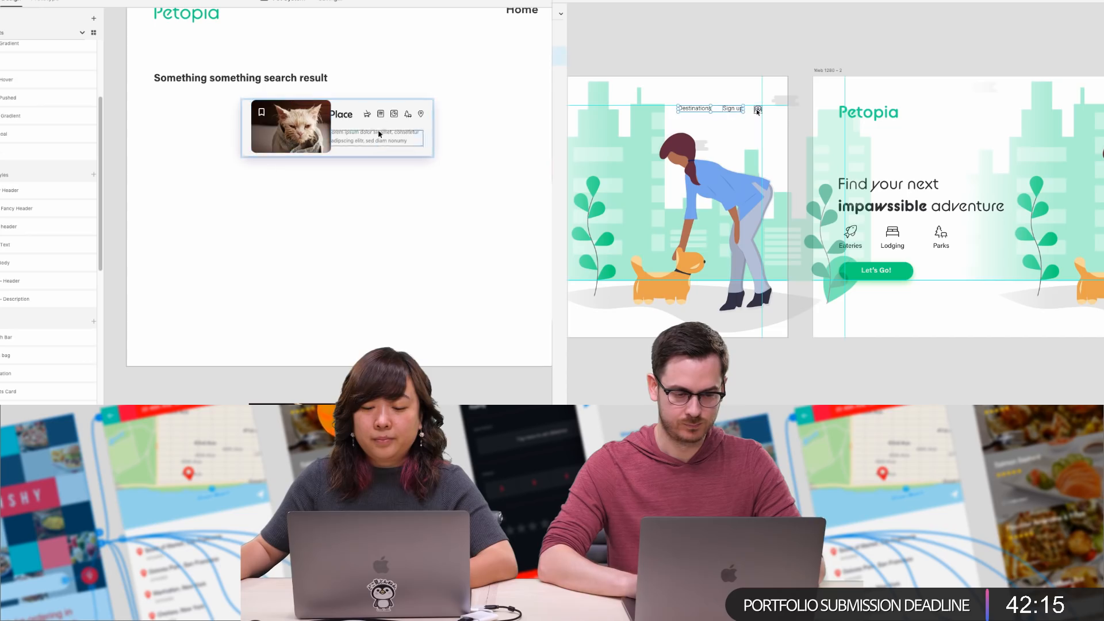
scroll(965, 105, "right", 5)
Extend the Place panel's background downward so it is taller than the cat photo
left_click(257, 121)
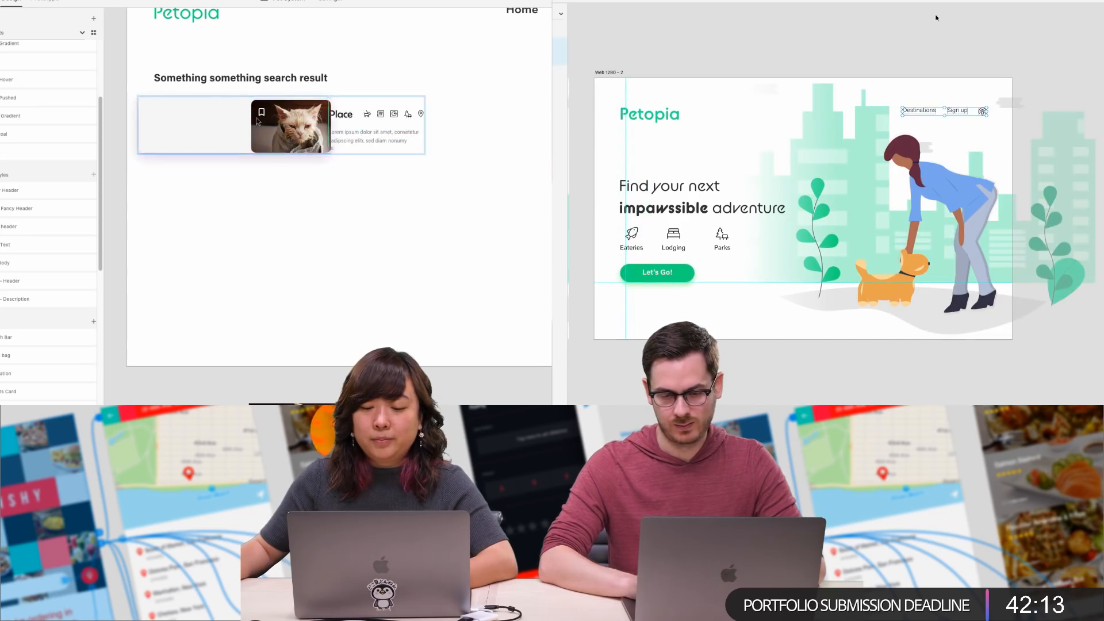
left_click(257, 122)
scroll(906, 60, "down", 5)
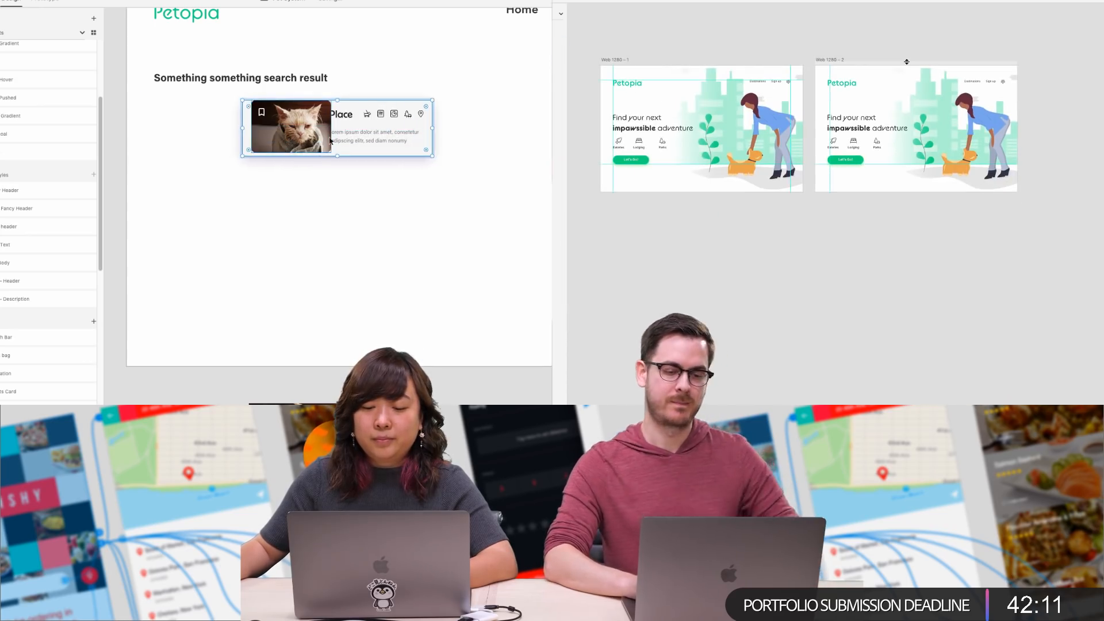
double_click(332, 138)
scroll(756, 81, "up", 5)
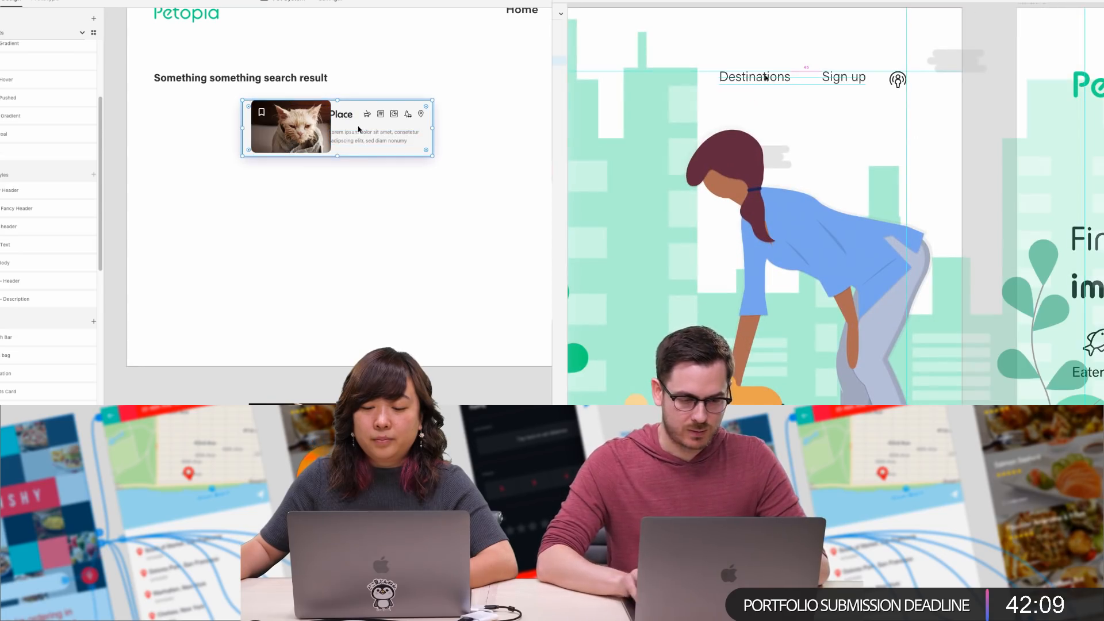
left_click_drag(338, 156, 338, 182)
Position the cat photo inside the Place panel with padding around it, and select the header's Sign up label and user icon
left_click(844, 77, "shift")
left_click(898, 79, "shift")
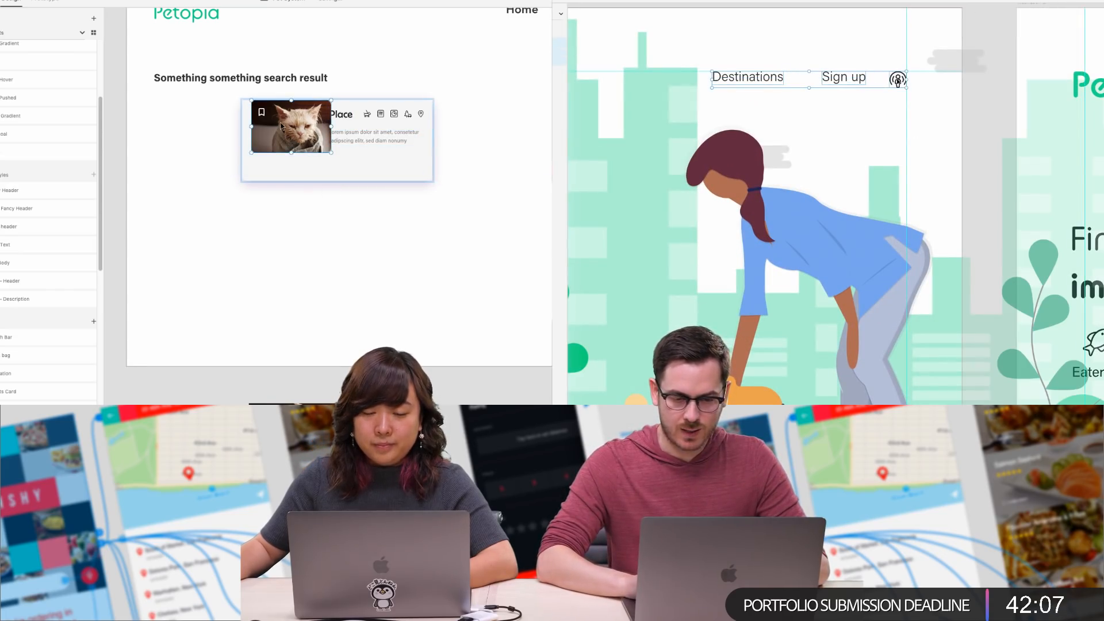
left_click_drag(290, 127, 275, 133)
scroll(965, 116, "up", 5)
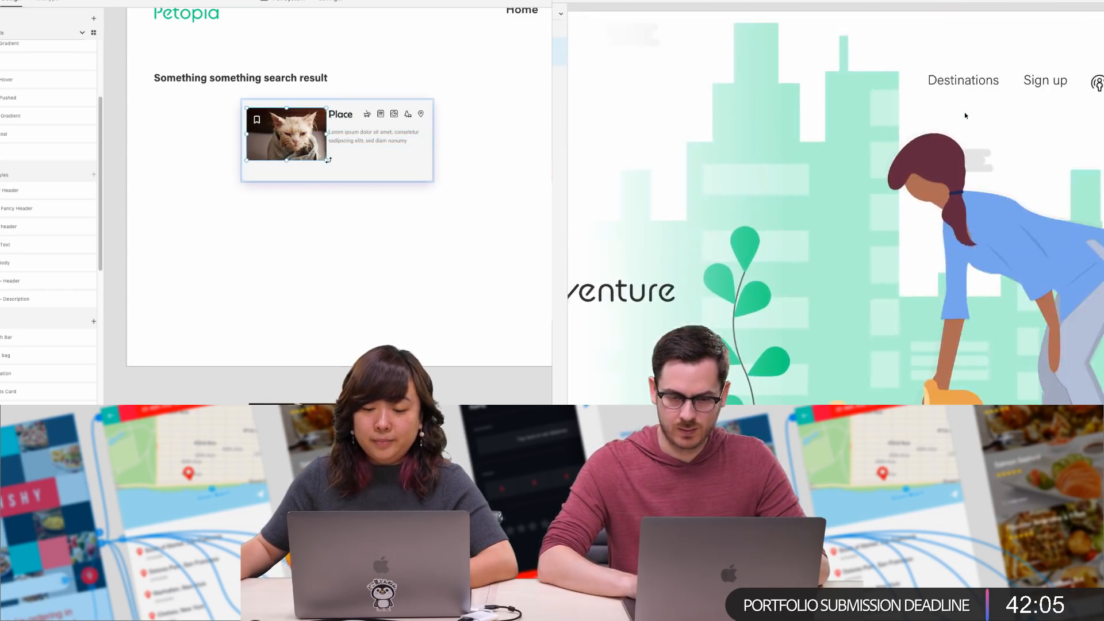
scroll(684, 160, "right", 3)
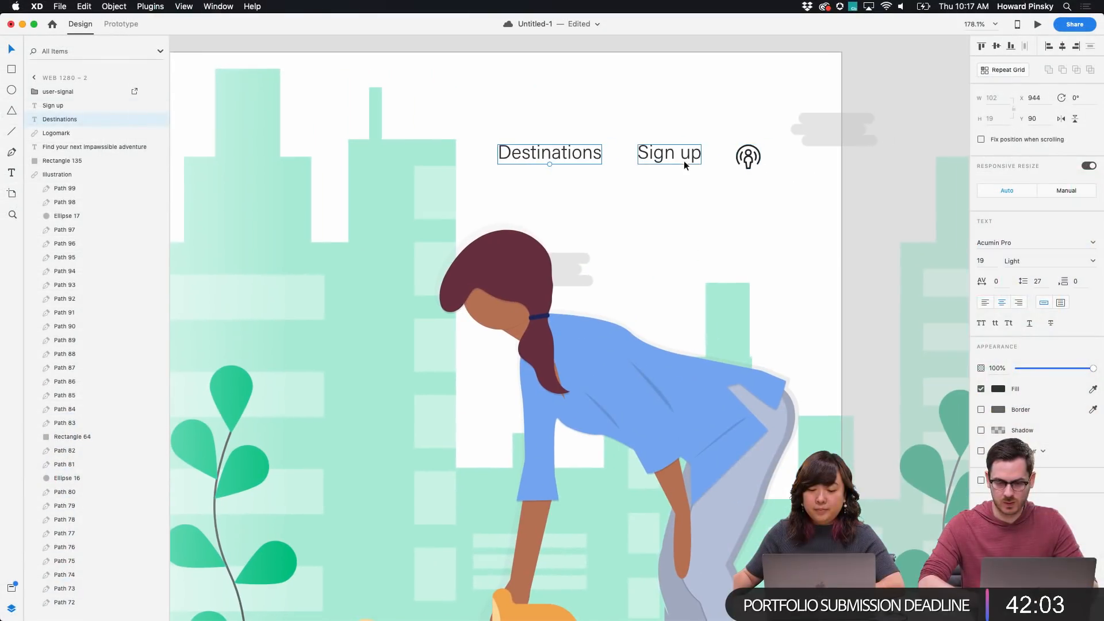
Nudge the Destinations label on Web 1280 – 2 left to X 924, and distribute it evenly with Sign up and the user icon
left_click(758, 161)
left_click(602, 111)
left_click(567, 155)
key("shift+Left")
key("shift+Left")
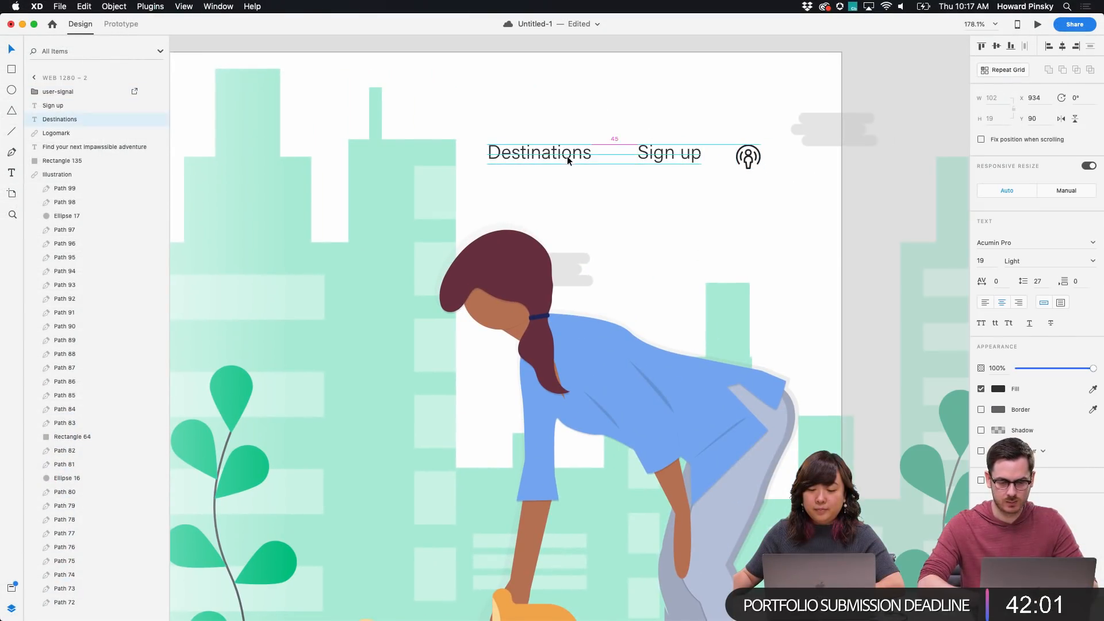
left_click(667, 156, "shift")
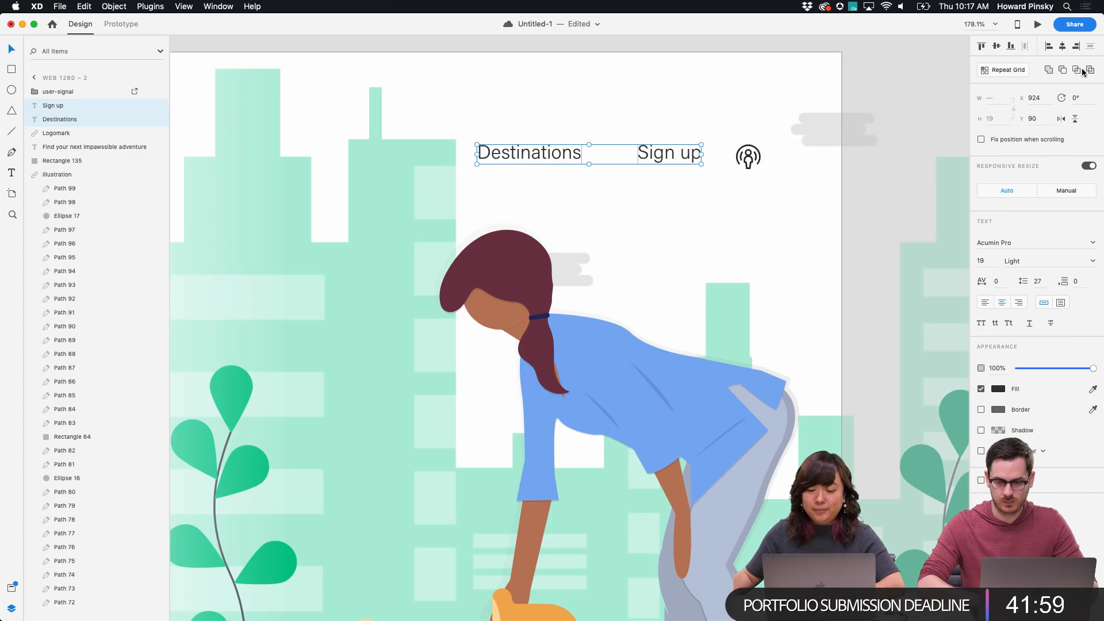
left_click(758, 160, "shift")
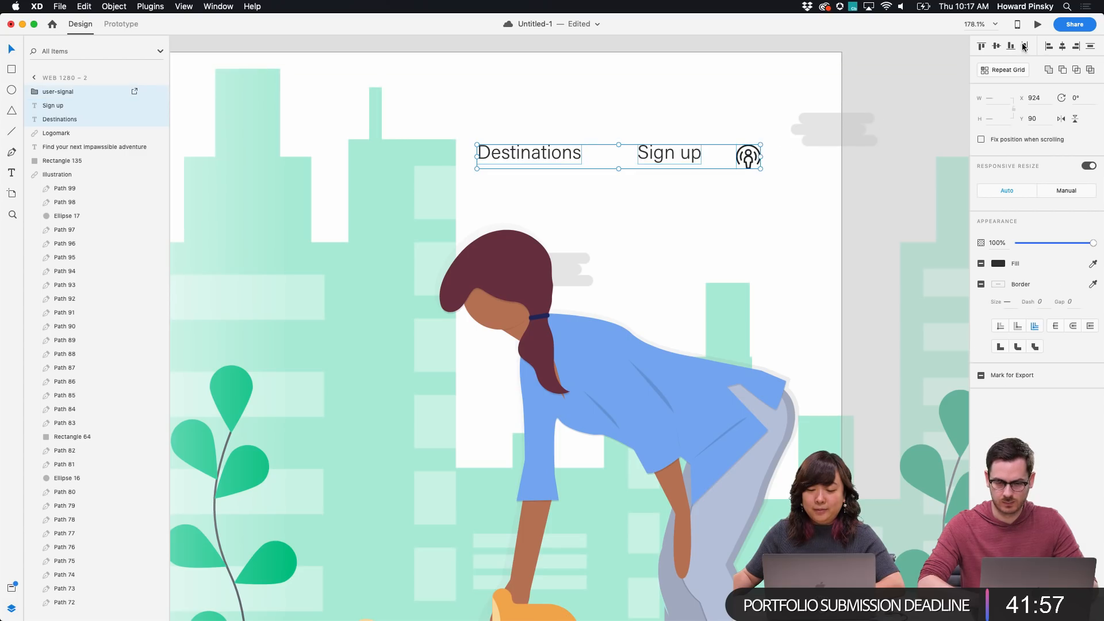
Open the Web 1280 – 1 home page in the preview window to review its header
scroll(713, 108, "down", 6)
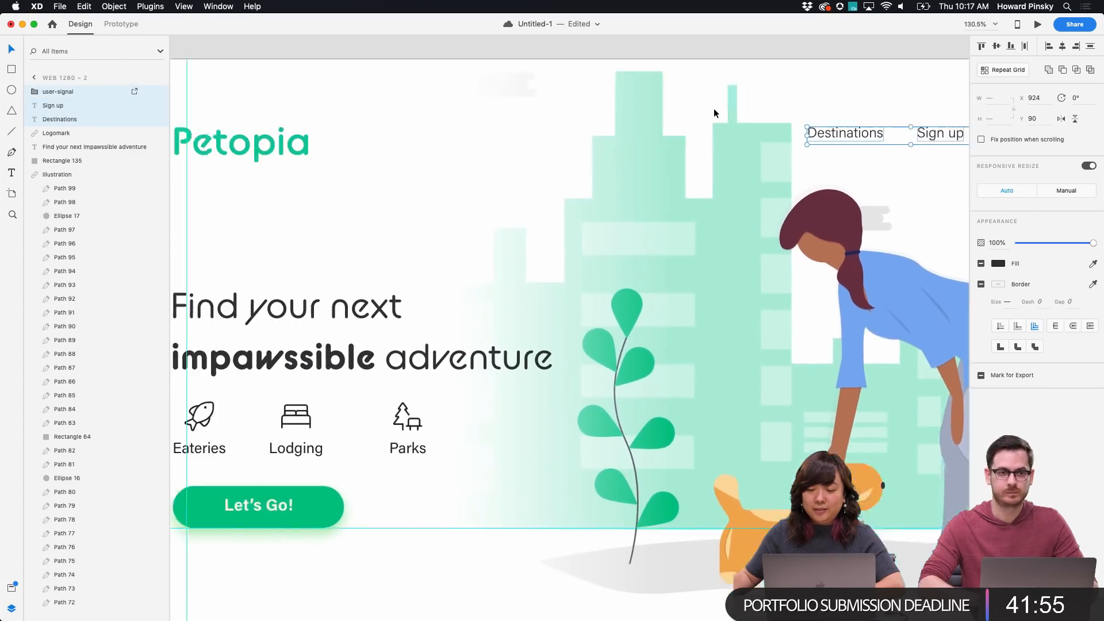
scroll(713, 109, "up", 3)
key("super+Return")
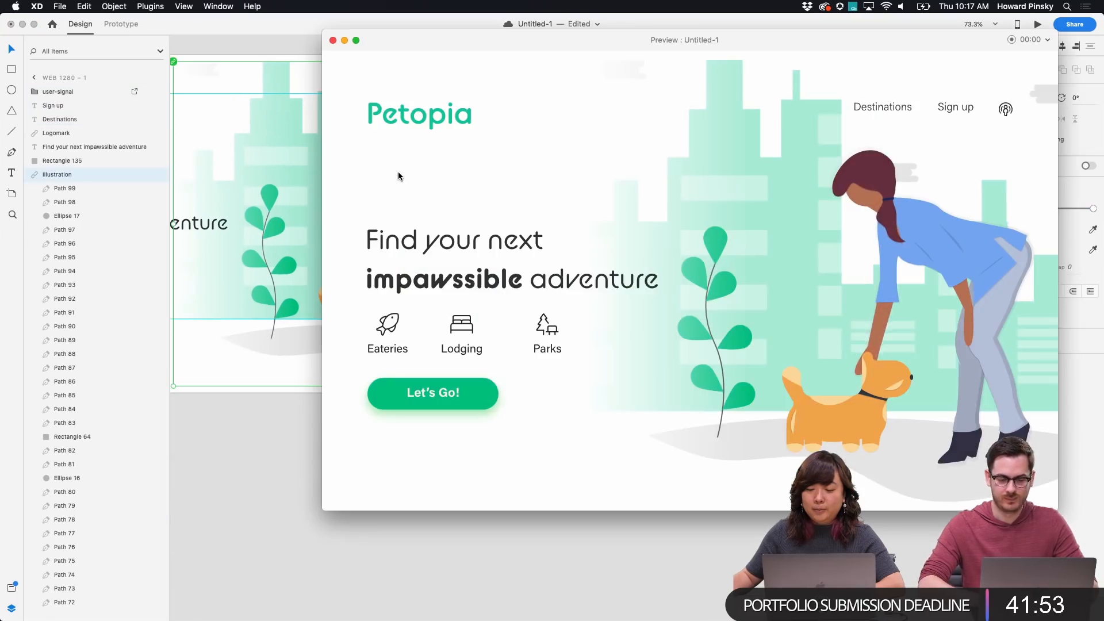
left_click(763, 370)
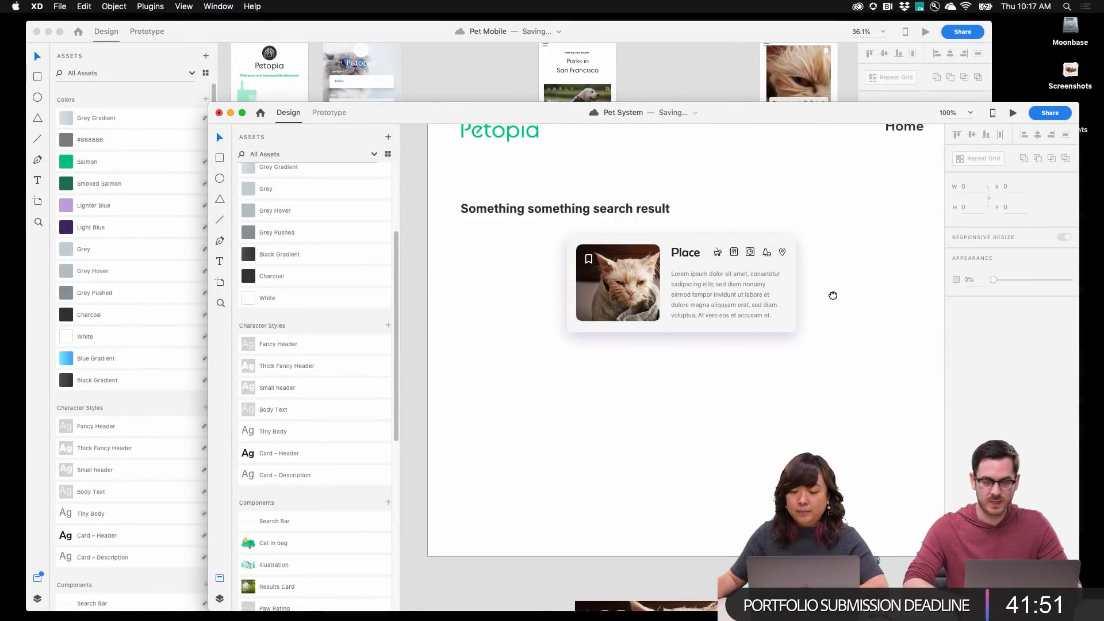
Select the cat photo inside the Place card on Web 1280 – 3 to examine its position
left_click_drag(832, 295, 719, 240)
left_click(610, 199)
left_click_drag(609, 199, 740, 208)
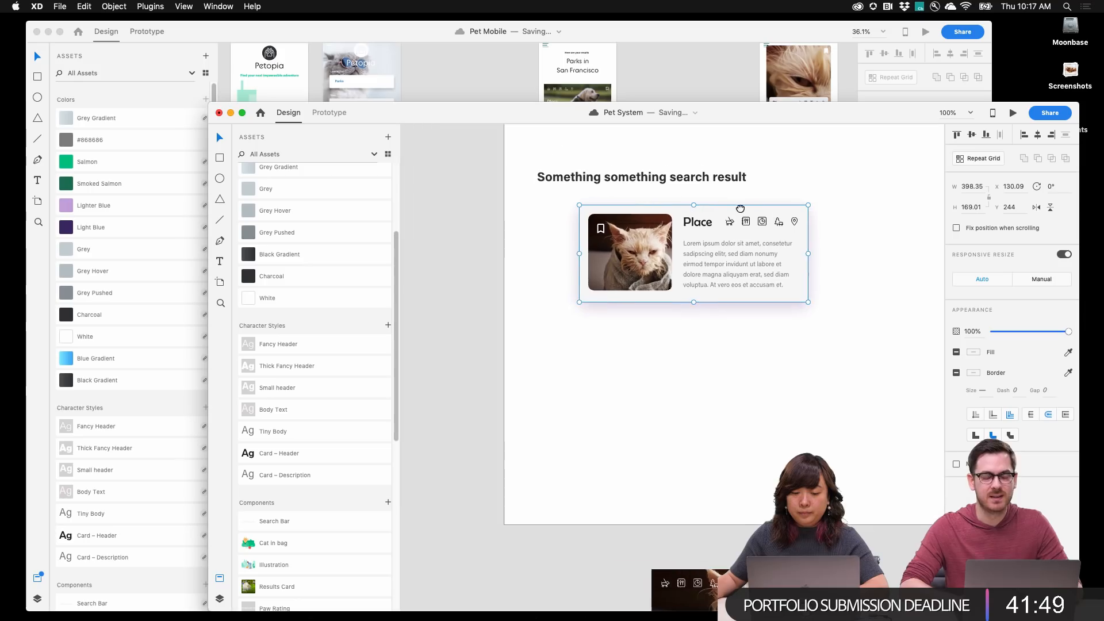
double_click(648, 246)
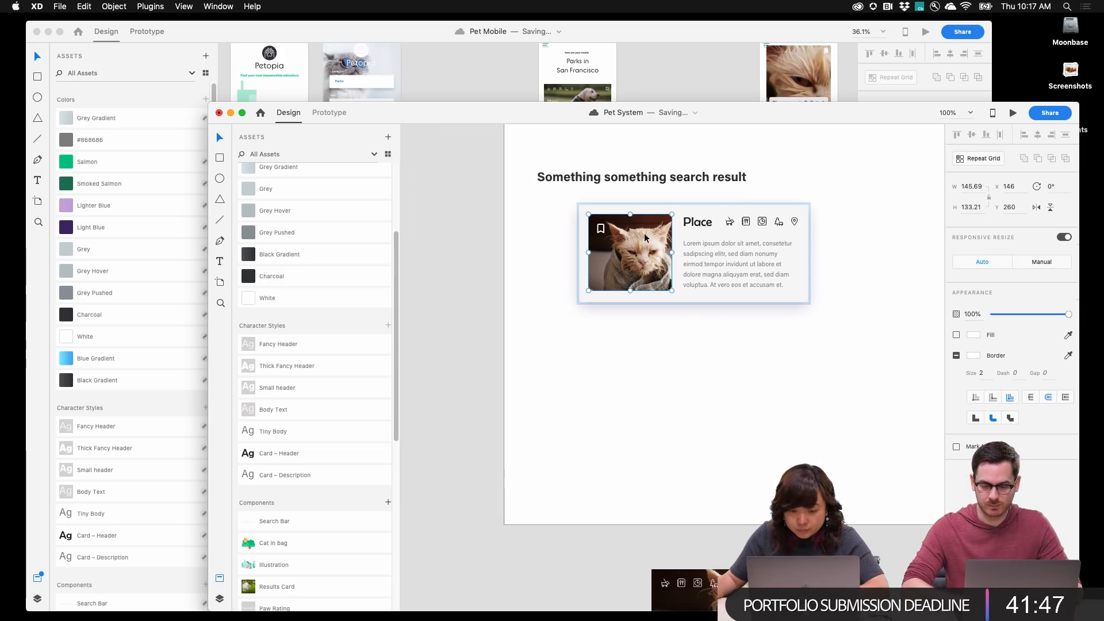
left_click_drag(648, 246, 646, 239)
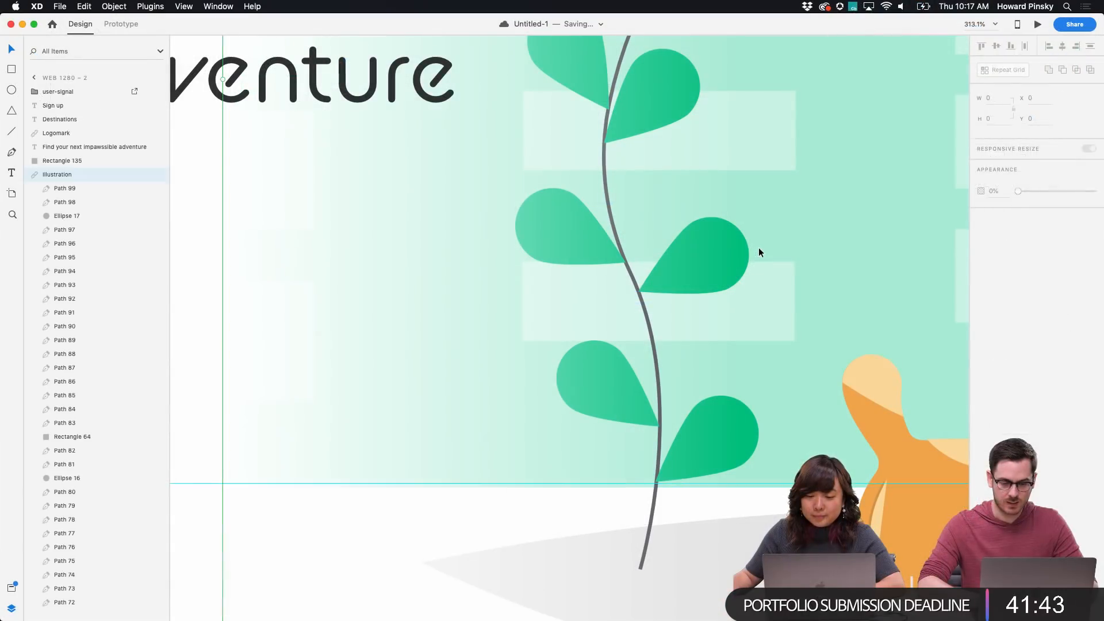
Hide the Rectangle 135 gradient overlay covering the illustration on Web 1280 – 2
left_click(757, 247)
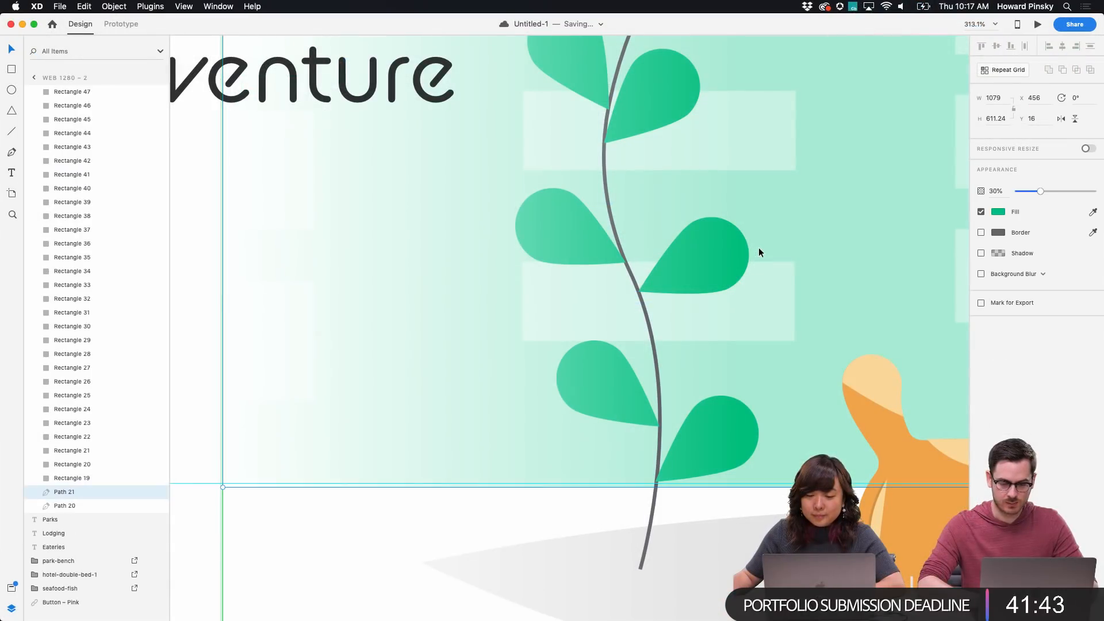
scroll(149, 119, "up", 15)
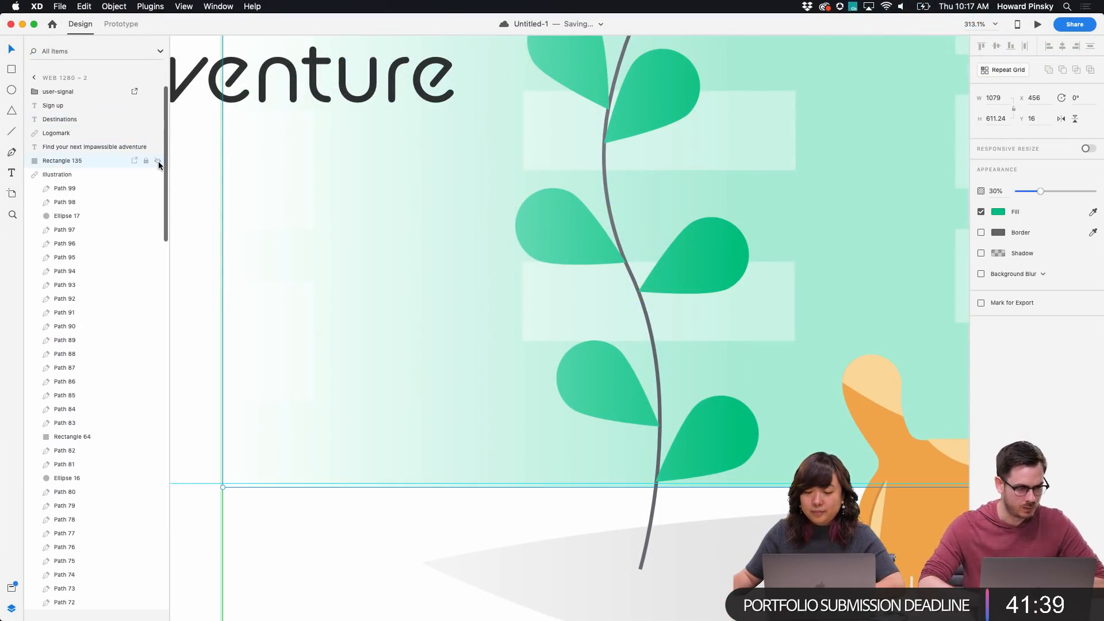
left_click(158, 163)
Open the plant's stem path for point editing and nudge its two upper anchor points to the right
left_click(722, 250)
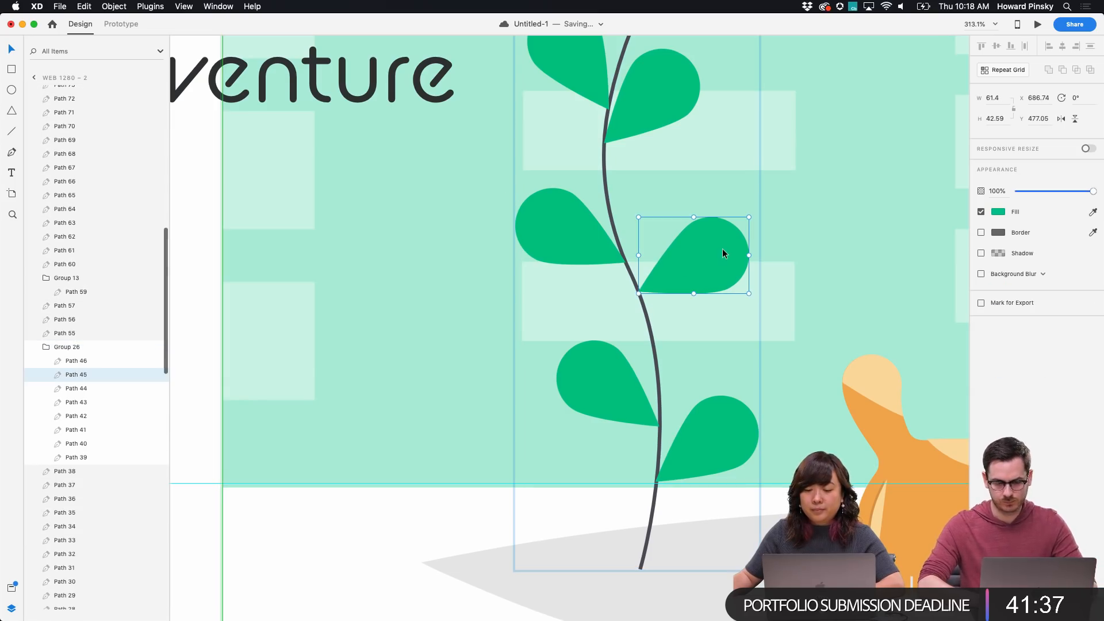
double_click(605, 186)
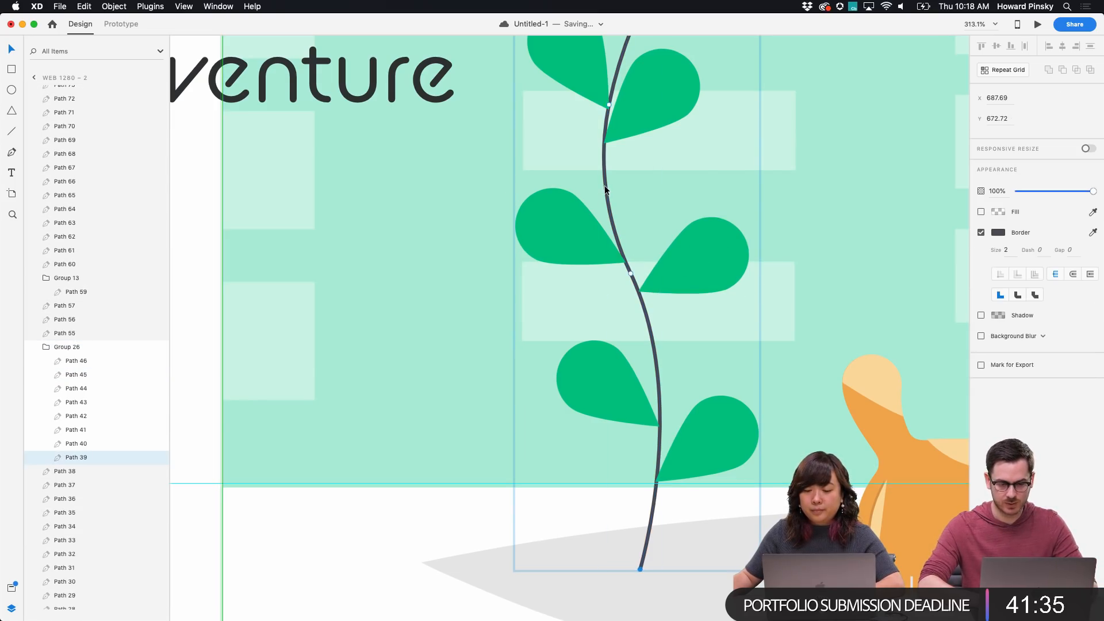
scroll(605, 185, "up", 5)
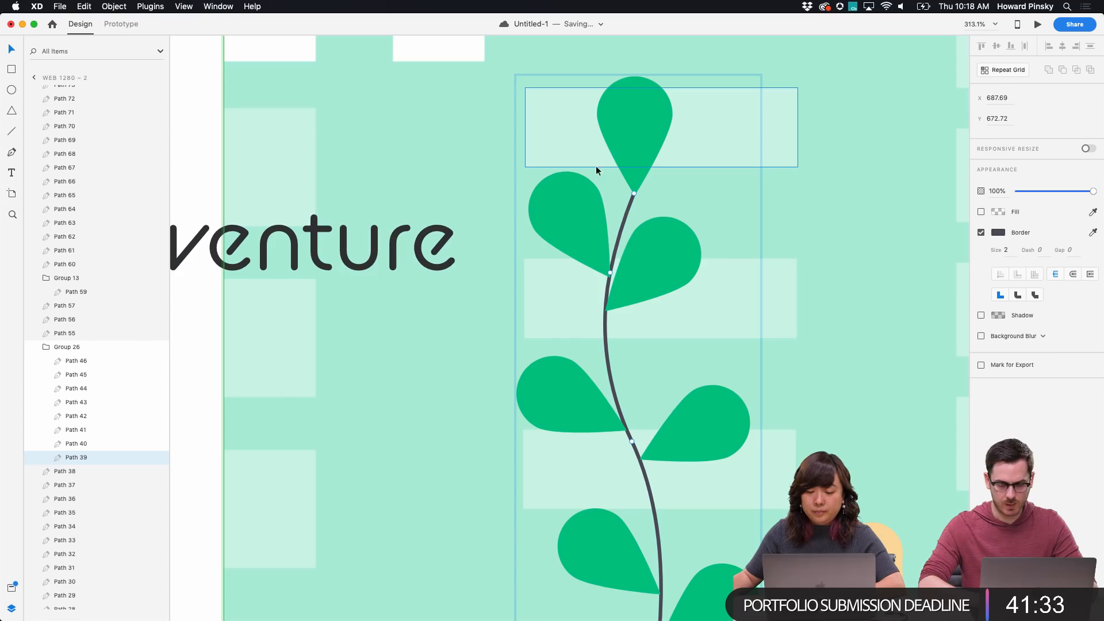
left_click_drag(596, 170, 668, 283)
key("Right")
key("Right")
key("Right")
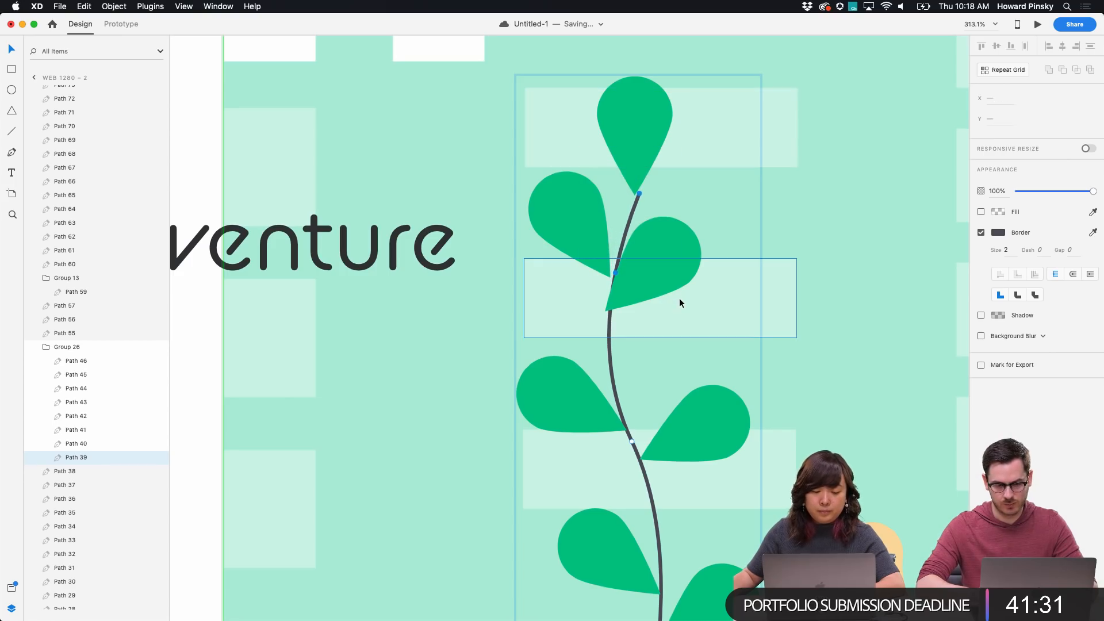
Bend the plant's stem into a stronger S-curve by shifting its tip and middle anchor points and reshaping the curve handles
left_click(636, 193)
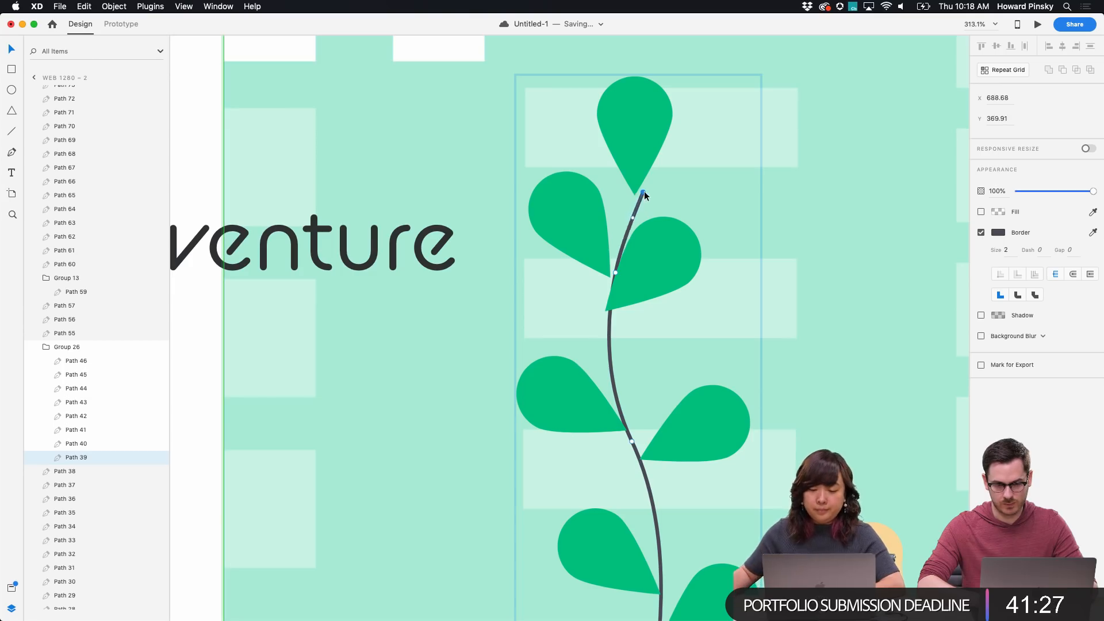
left_click_drag(634, 222, 622, 224)
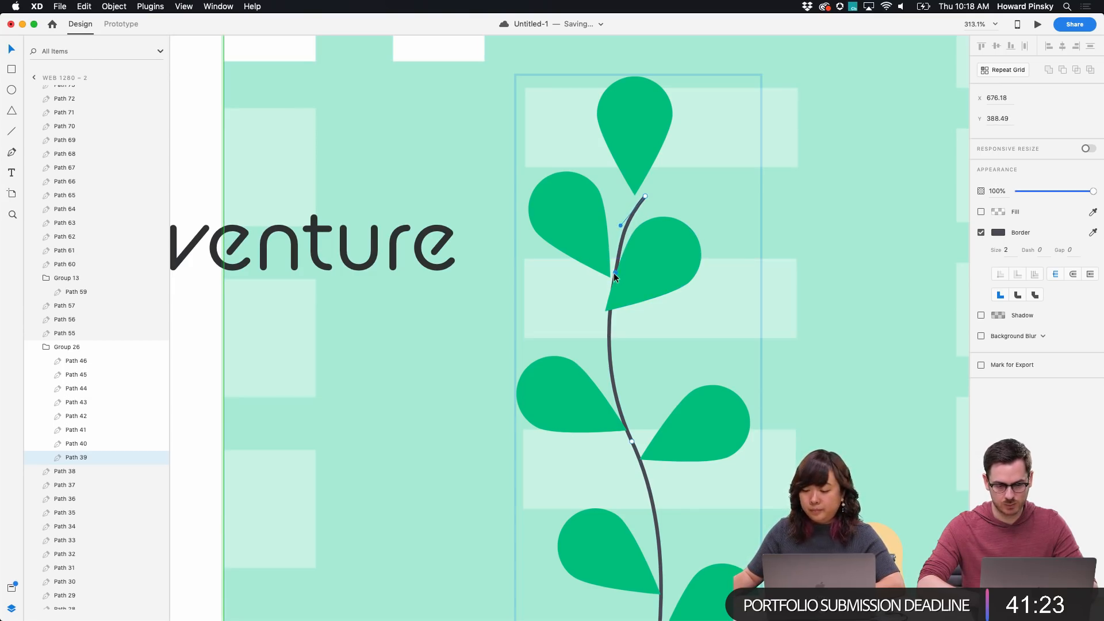
left_click_drag(602, 329, 579, 337)
scroll(581, 336, "down", 5)
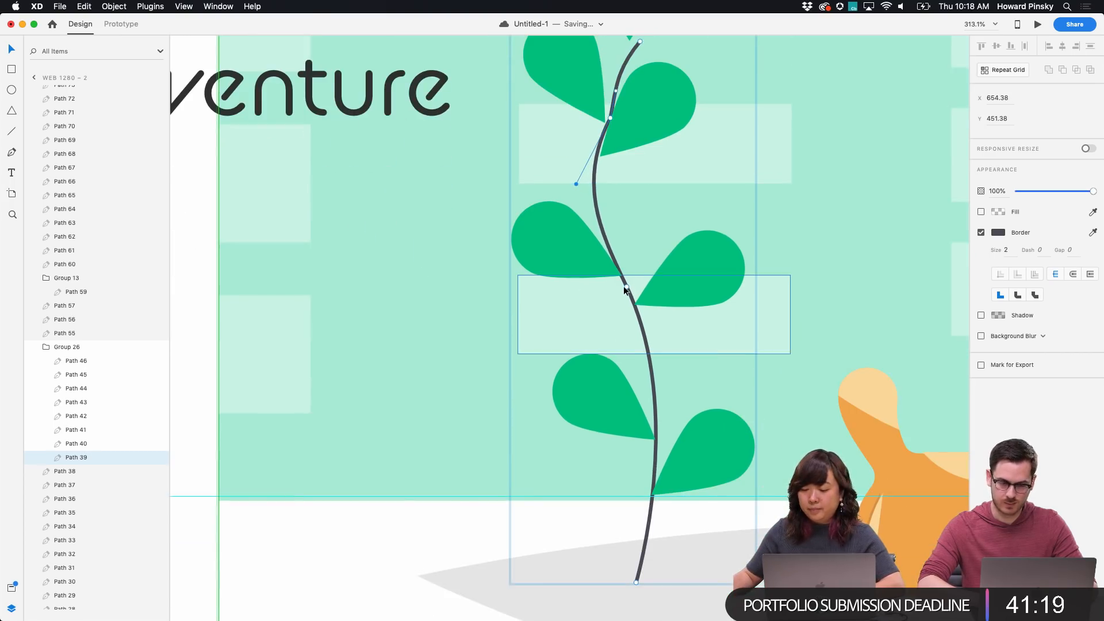
left_click_drag(626, 289, 685, 414)
Nudge the plant's two lowest leaves right onto the stem, the left leaf to X 644.19 and the right leaf to X 697.2
left_click(575, 415)
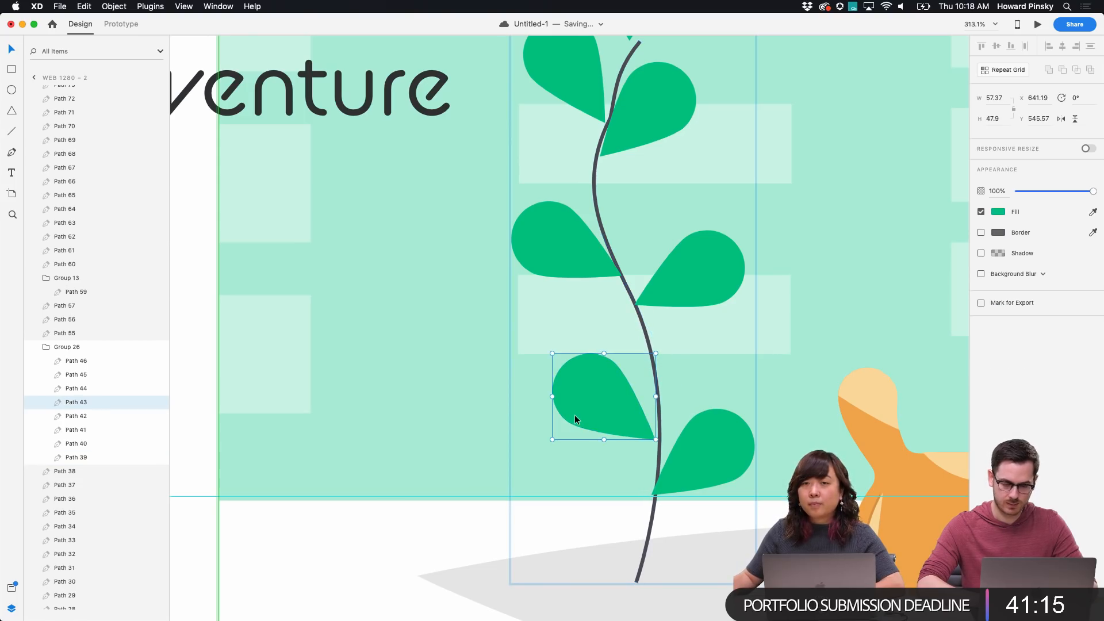
key("Right")
key("Right")
key("Right")
key("Right")
key("Left")
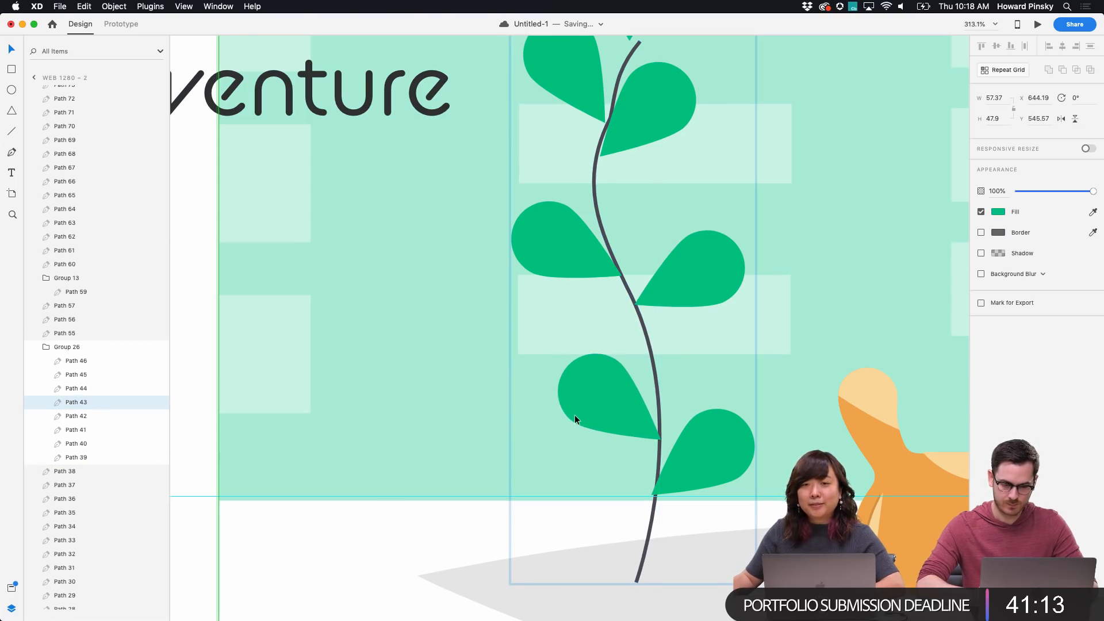
left_click(733, 442)
key("Right")
key("Right")
key("Left")
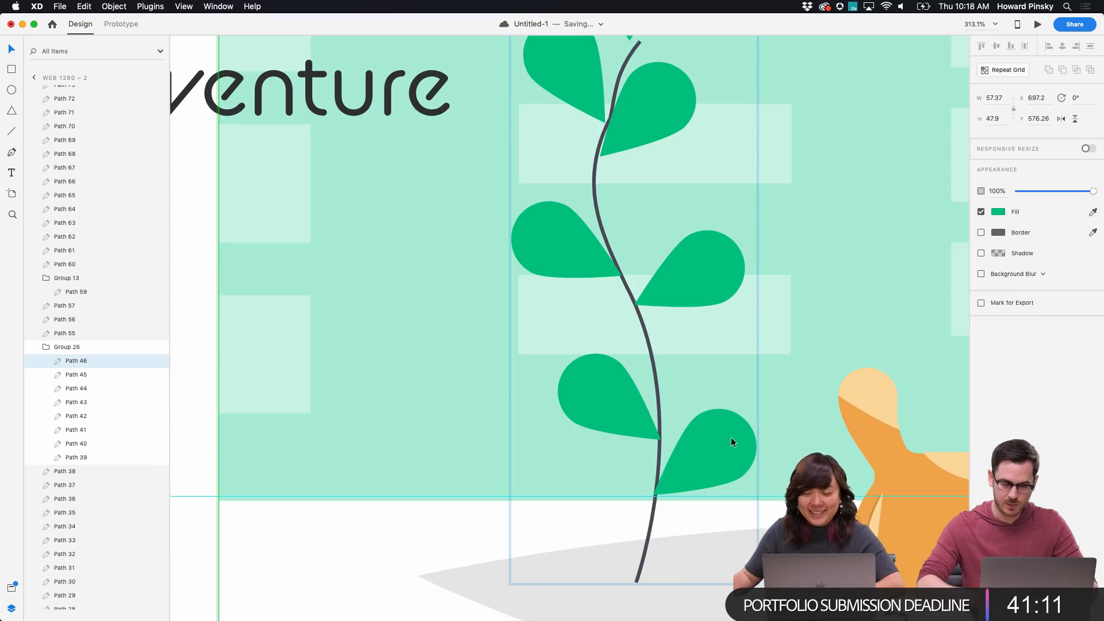
Check the plant's two middle leaves against the stem, and nudge the upper right leaf left to X 665.57
left_click(707, 270)
left_click(595, 242)
left_click(570, 254)
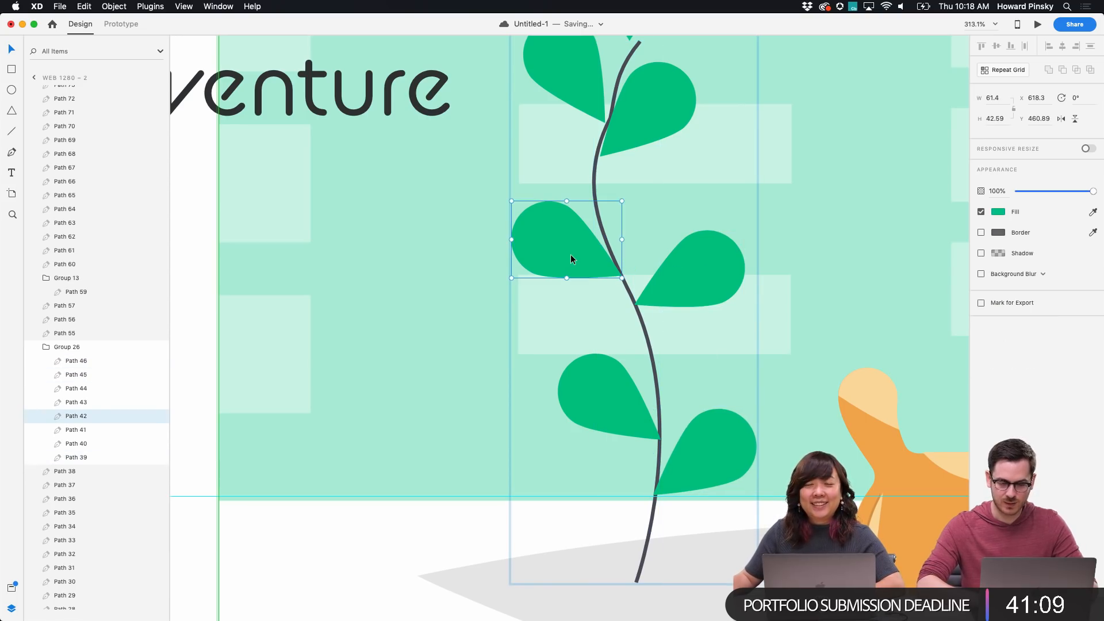
left_click(707, 260)
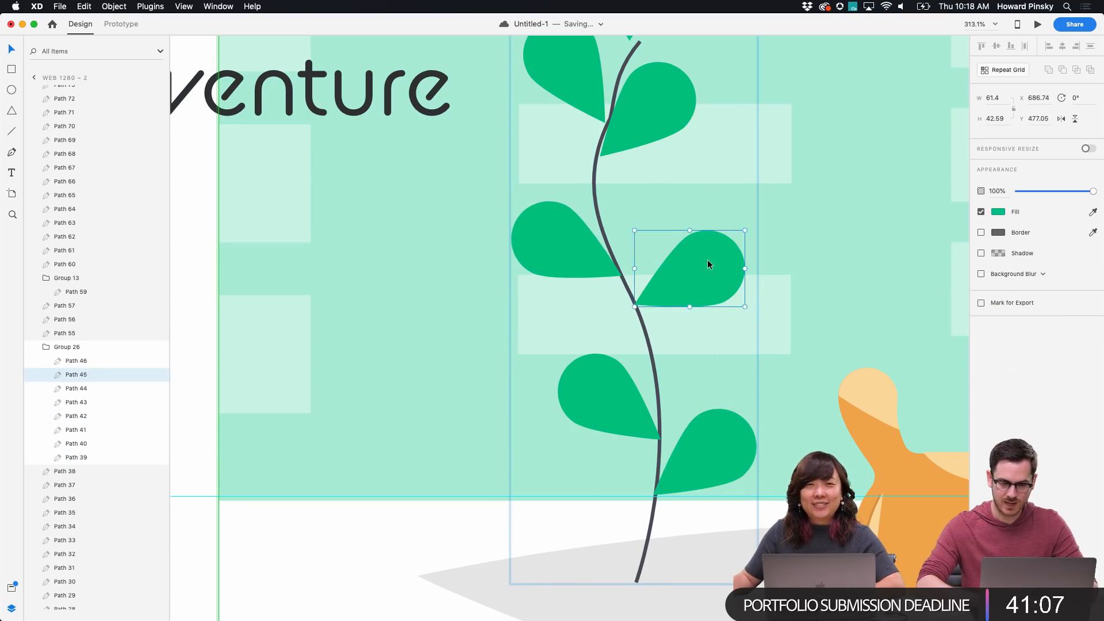
scroll(600, 205, "up", 5)
left_click(652, 268)
key("Left")
key("Left")
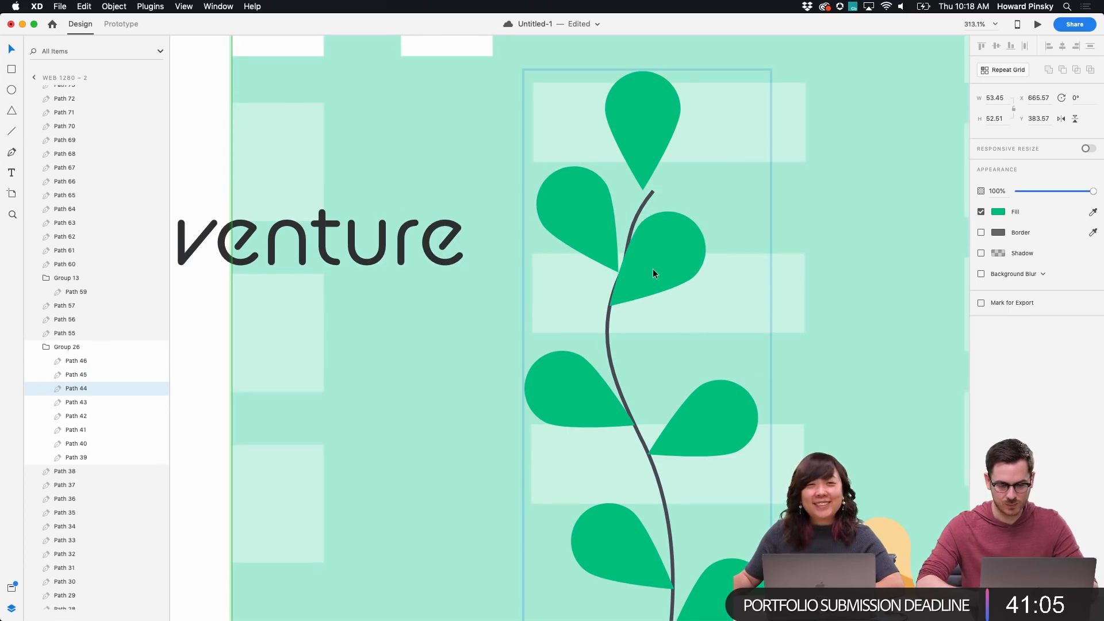
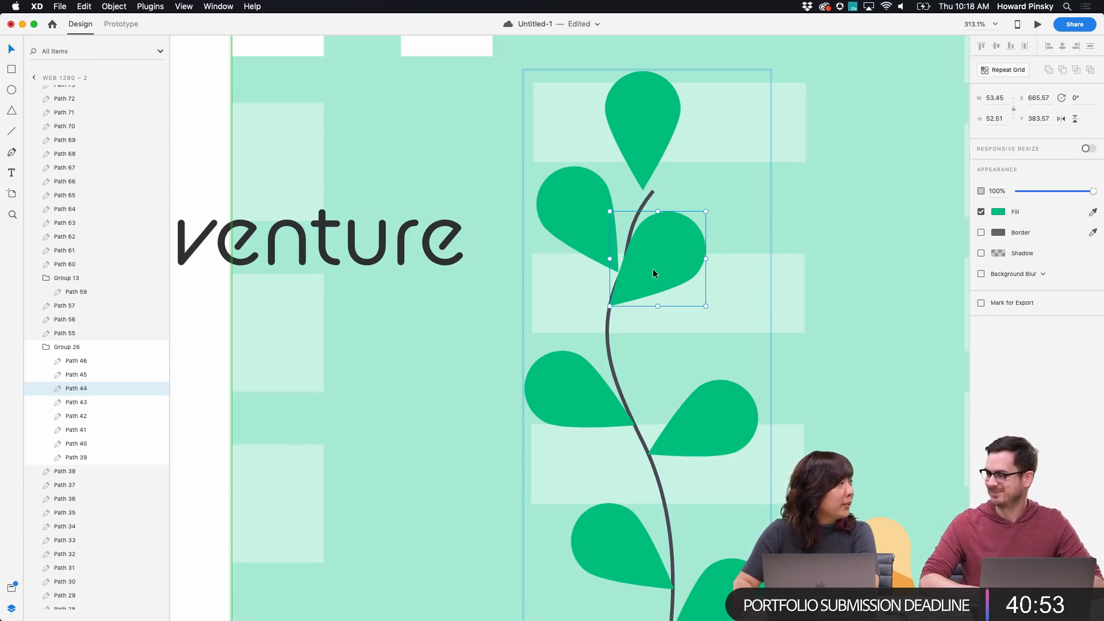
Move the plant's top leaf onto the stem tip at X 668.05, Y 308.62, and nudge the upper left leaf right to X 625.96
left_click_drag(648, 136, 657, 140)
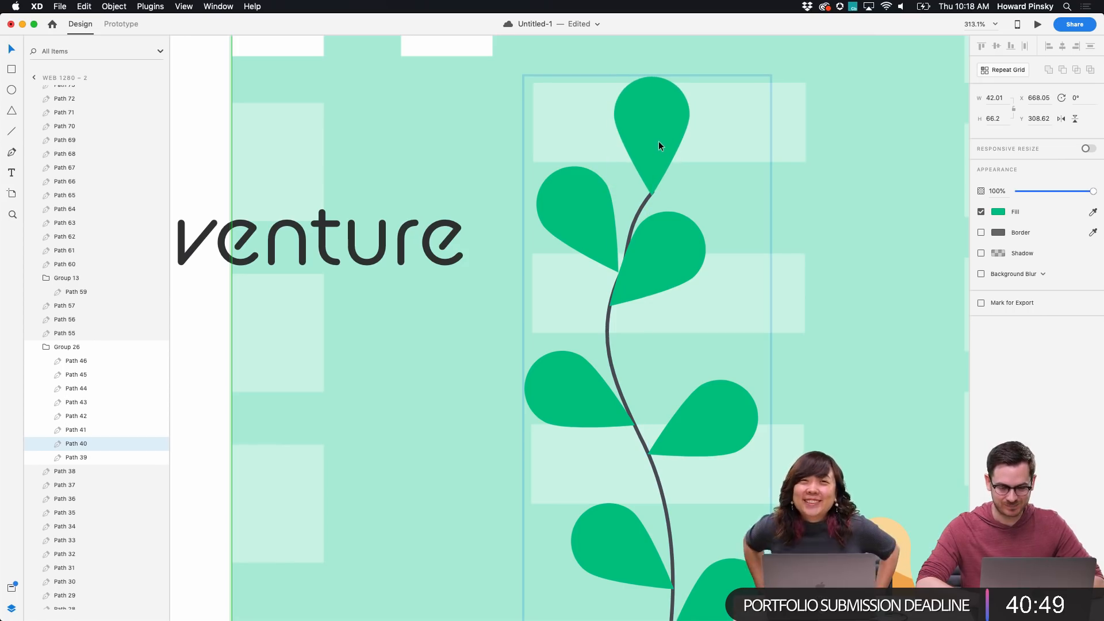
left_click(592, 202)
scroll(592, 203, "left", 2)
scroll(592, 202, "down", 2)
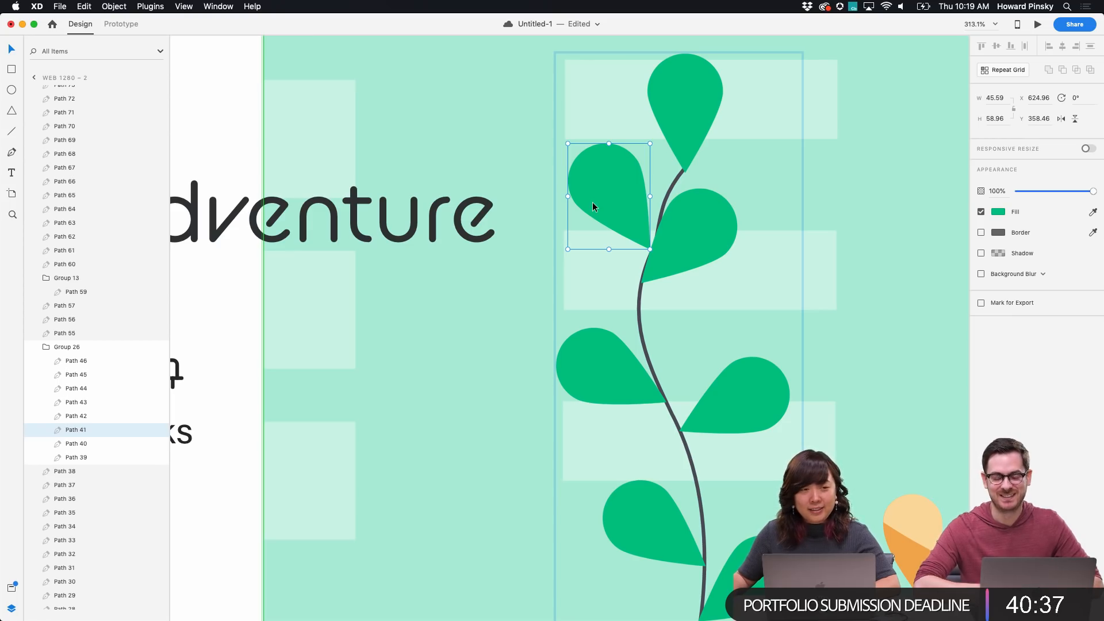
scroll(593, 201, "down", 10)
scroll(592, 202, "up", 5)
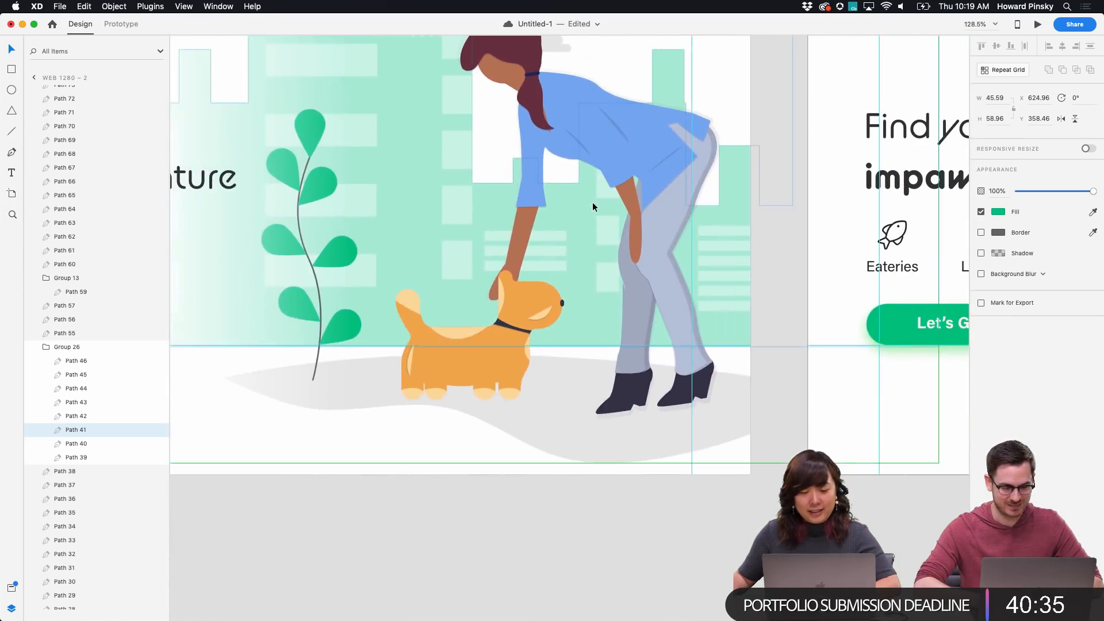
scroll(592, 202, "right", 10)
key("Right")
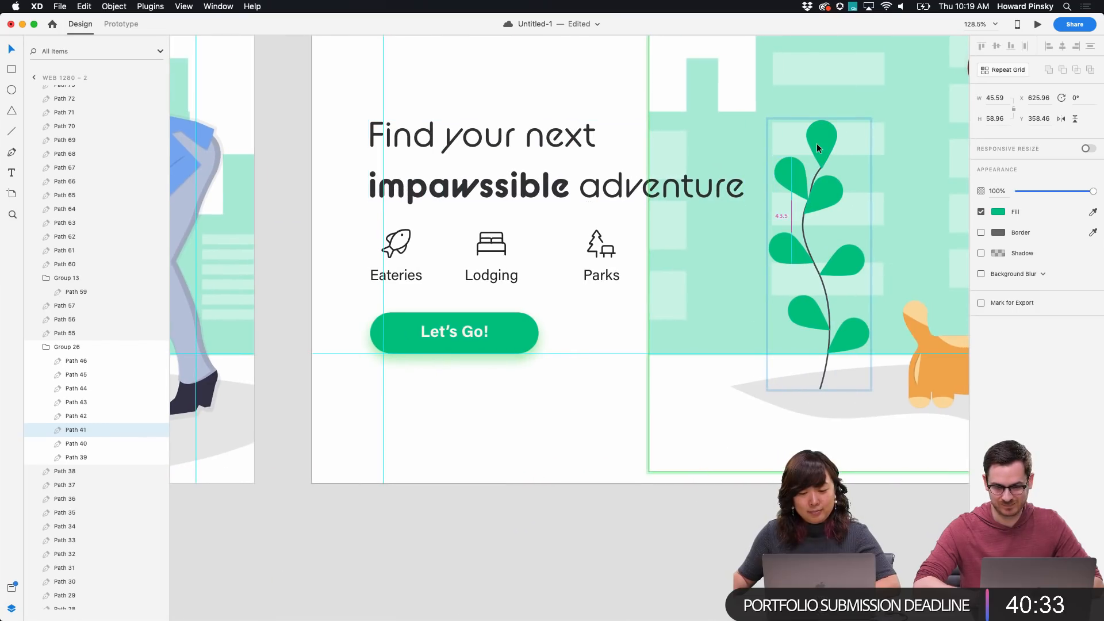
scroll(816, 144, "left", 10)
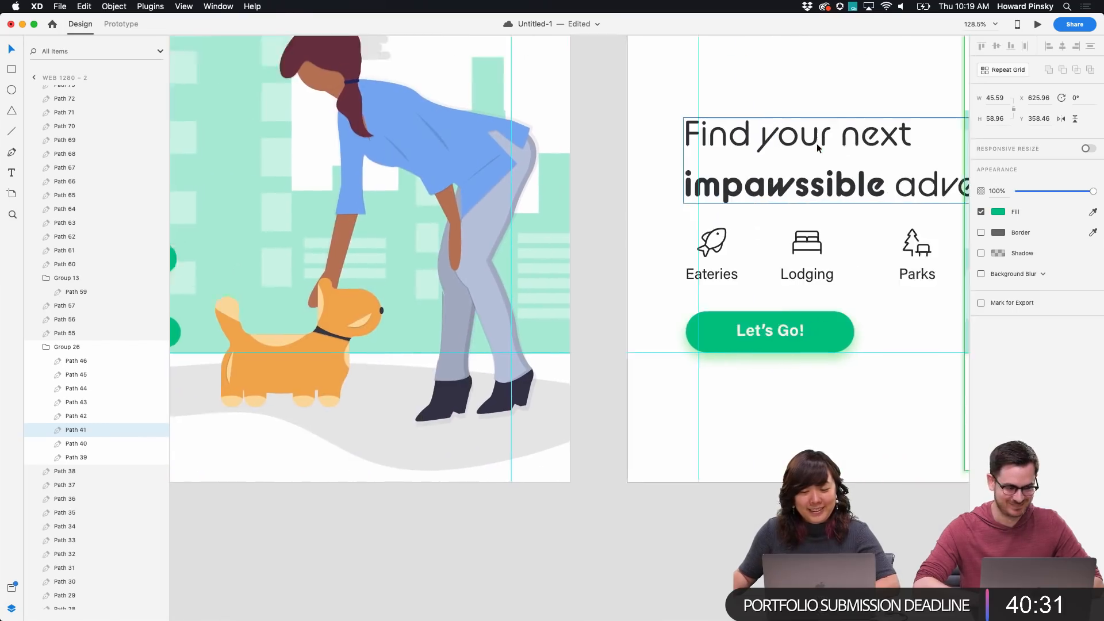
scroll(817, 147, "right", 5)
scroll(871, 194, "up", 5)
left_click(806, 195)
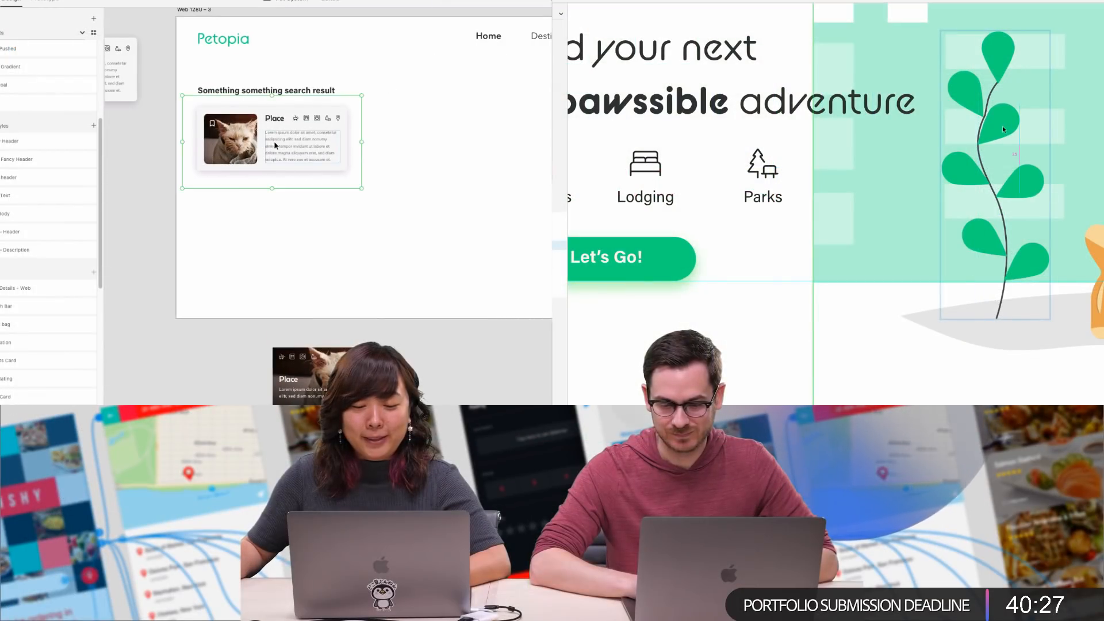
Turn the Place card on Web 1280 – 3 into a Repeat Grid and extend it downward to show three cards
left_click(273, 146)
key("shift+a")
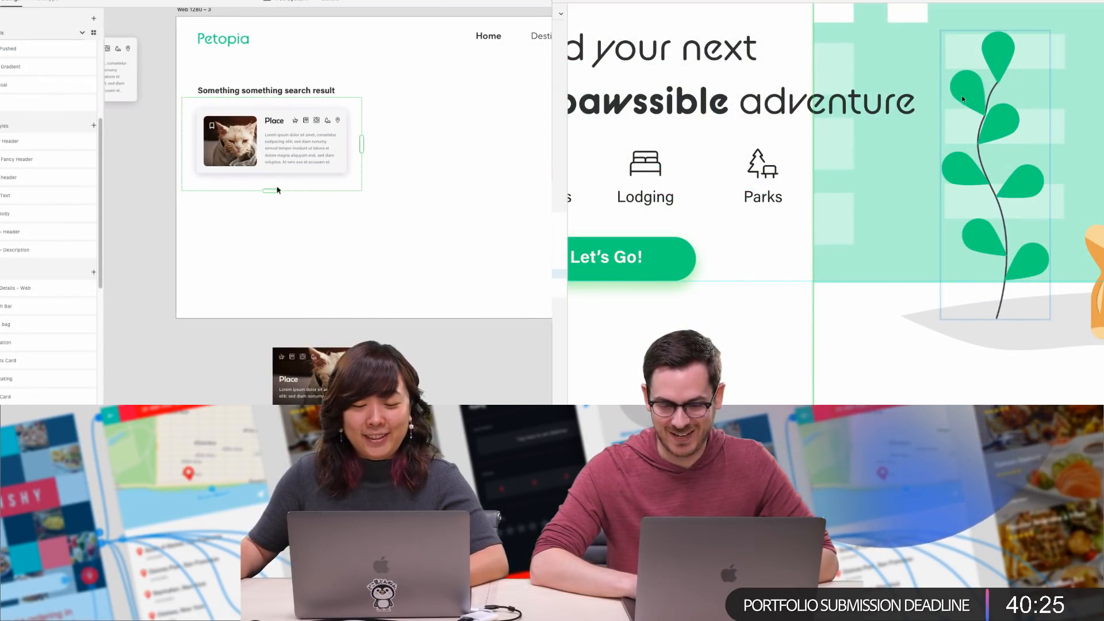
key("ctrl+d")
scroll(961, 98, "down", 5)
key("ctrl+d")
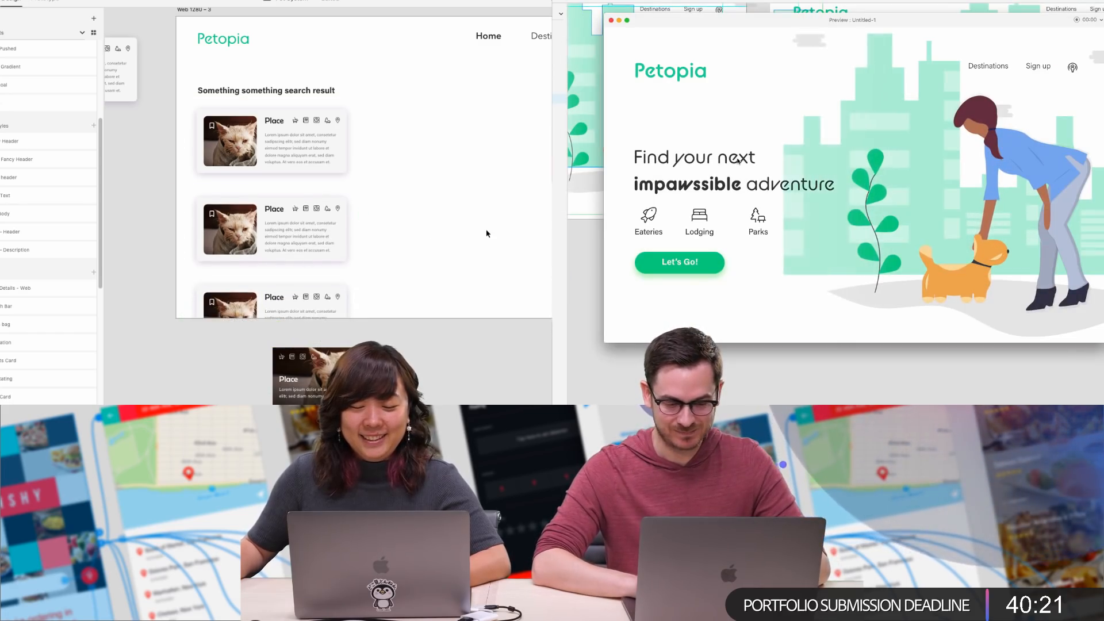
Close the home page preview and tighten the vertical gap between the repeated Place cards
scroll(488, 229, "down", 3)
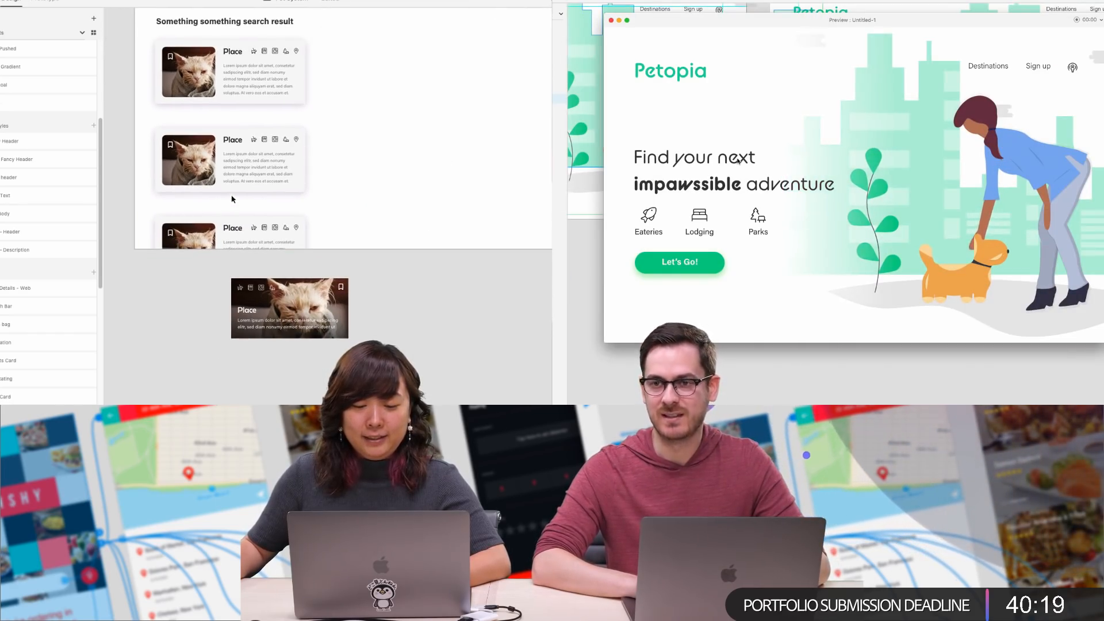
scroll(387, 146, "down", 2)
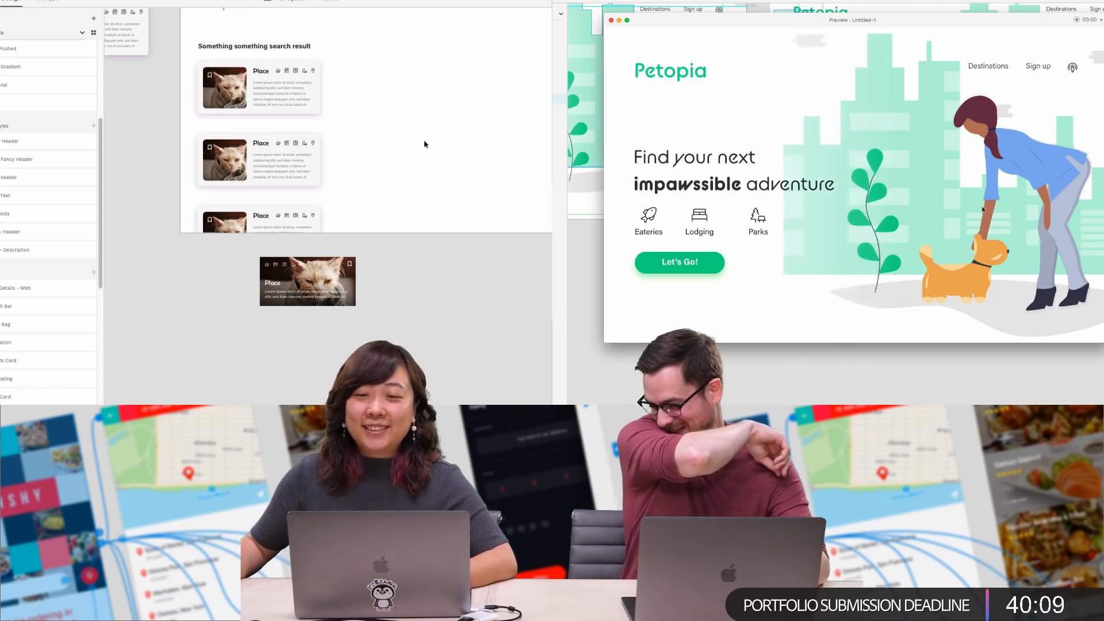
scroll(275, 154, "right", 3)
key("super+w")
scroll(1020, 126, "up", 3)
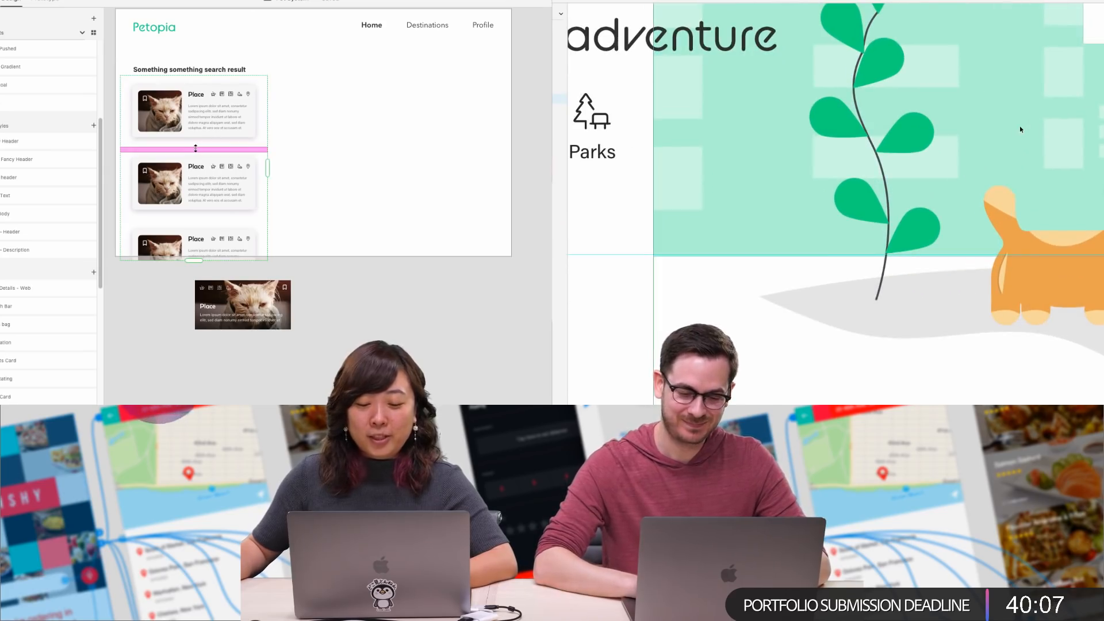
left_click_drag(197, 147, 221, 118)
Open the path of the plant's upper right leaf, and preview the home page to review the reshaped plant
left_click(878, 64)
left_click(321, 124)
double_click(879, 65)
left_click(323, 113)
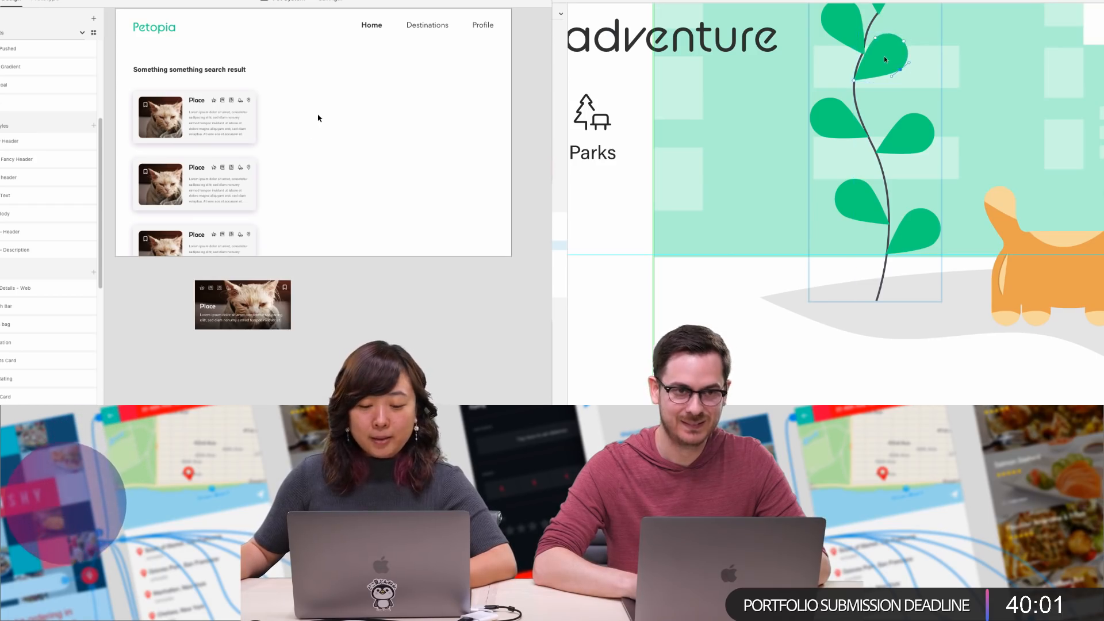
scroll(316, 115, "left", 5)
key("super+Return")
scroll(182, 109, "up", 5)
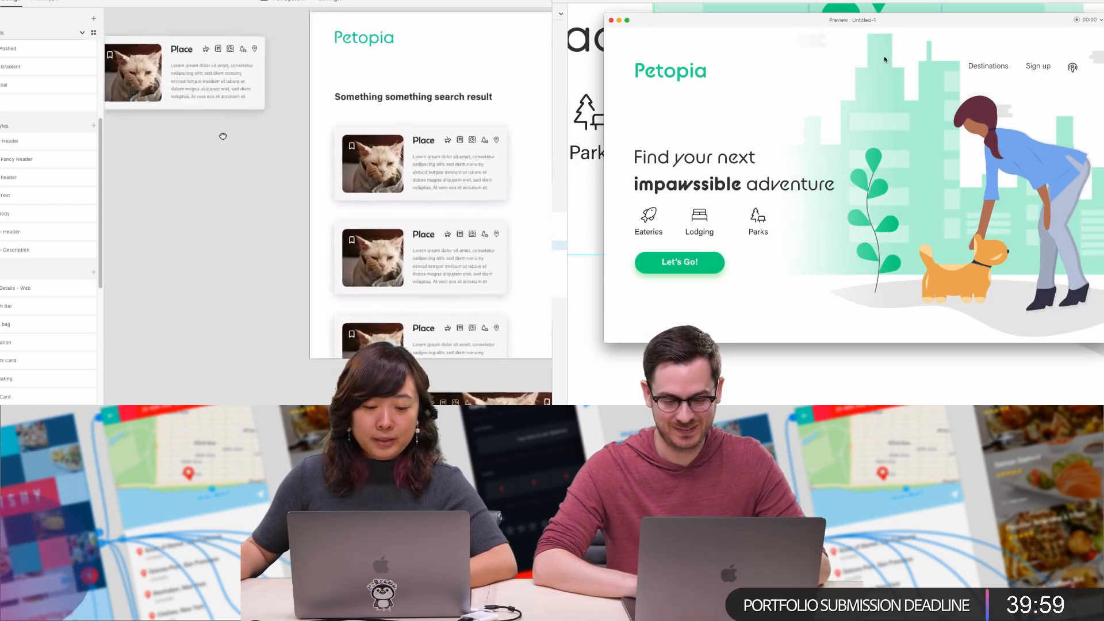
Close the home page preview and select the repeat grid of Place cards on Web 1280 – 3
scroll(335, 128, "down", 5)
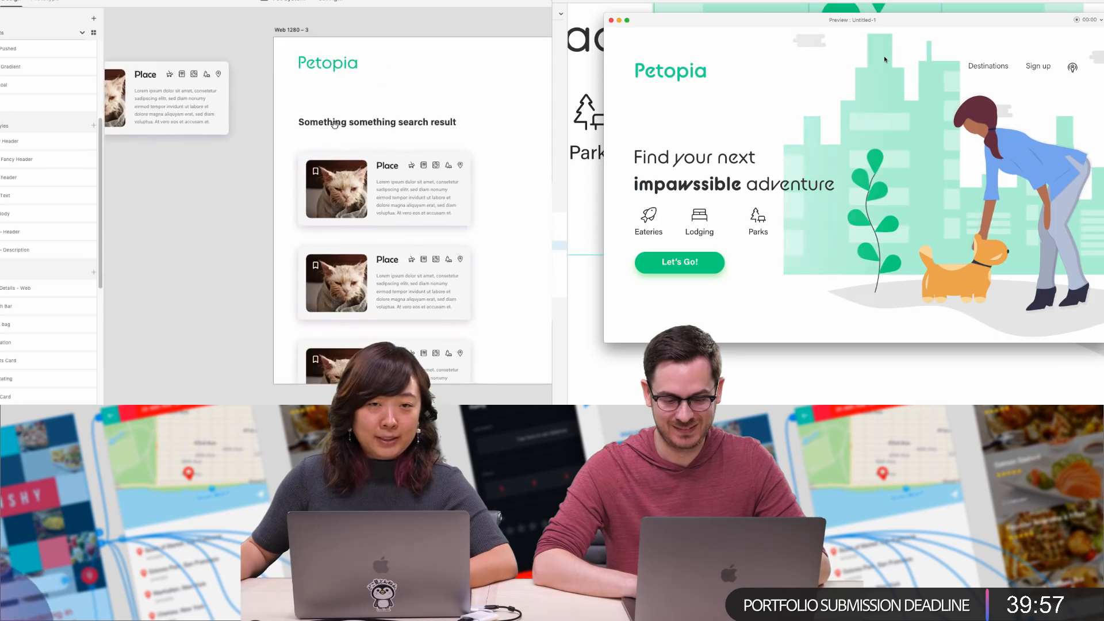
key("super+w")
key("super+0")
scroll(401, 126, "down", 5)
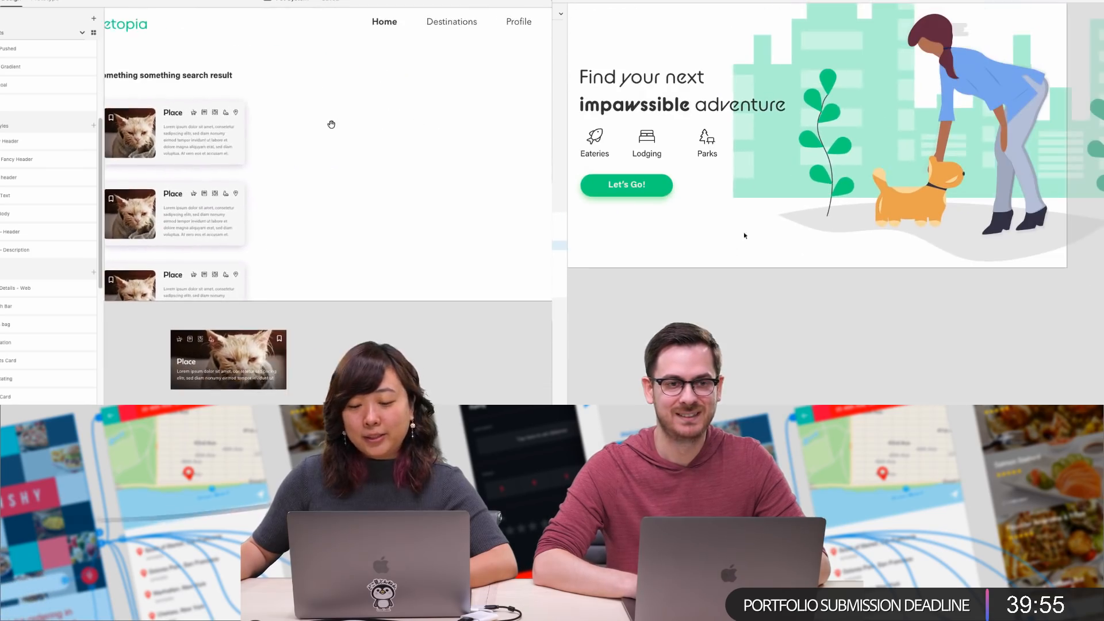
left_click(201, 119)
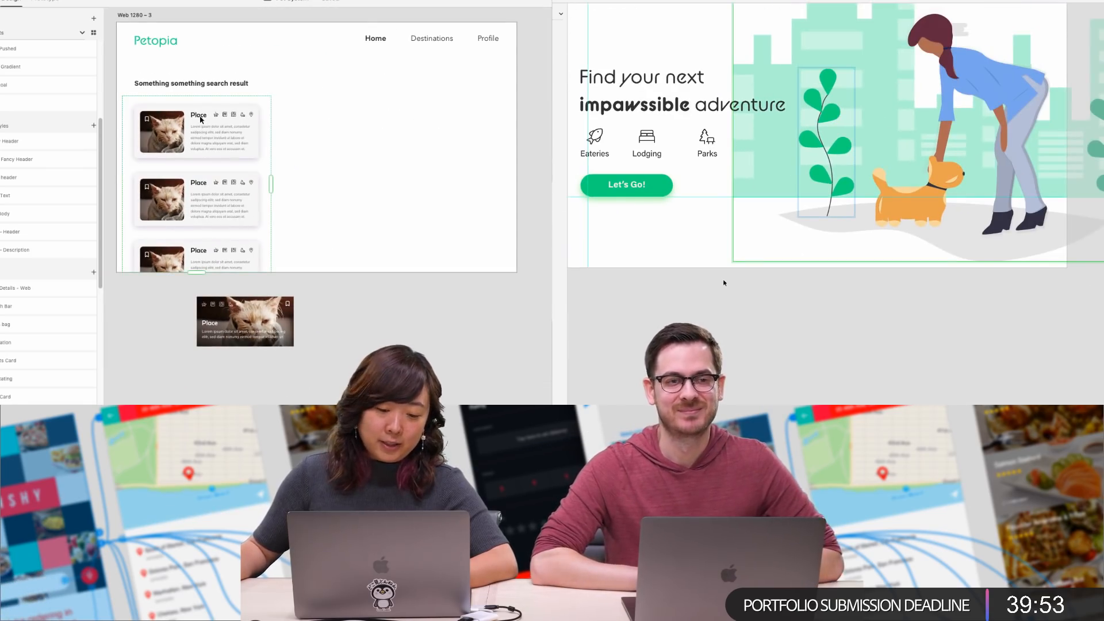
key("r")
left_click_drag(296, 70, 532, 281)
scroll(431, 201, "down", 5)
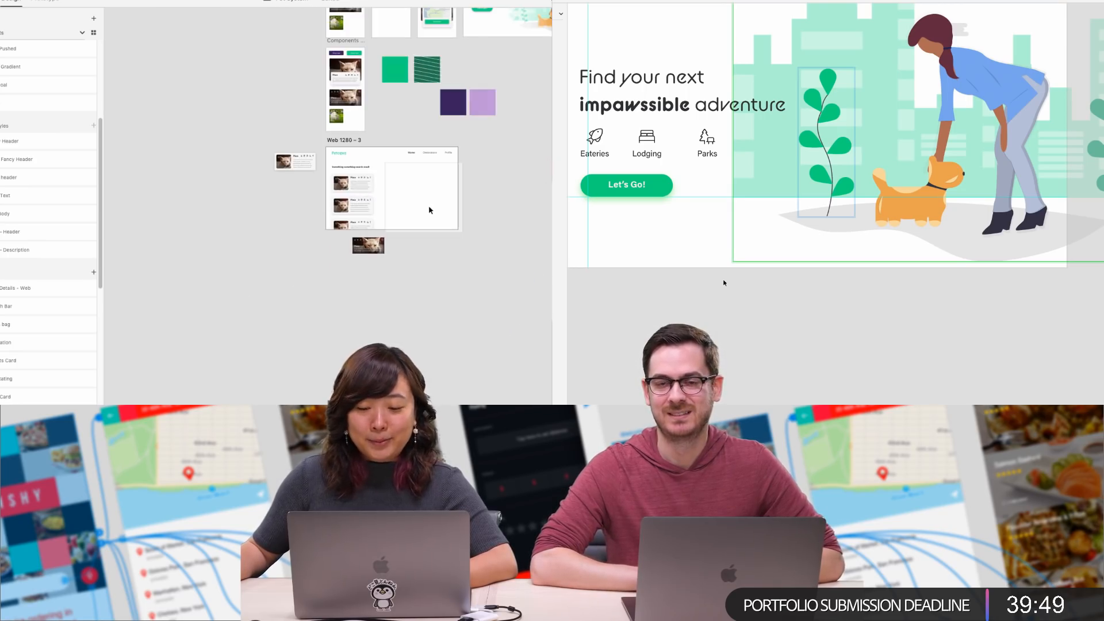
scroll(433, 193, "up", 3)
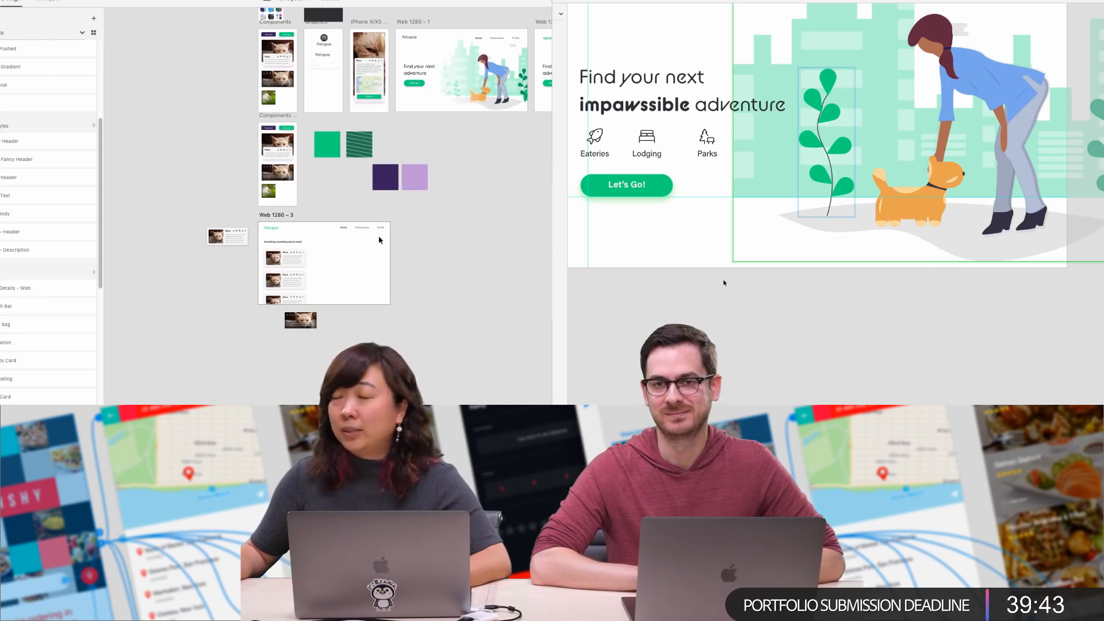
Copy the map image from the Place card on the iPhone artboard and paste it onto Web 1280 – 3
scroll(357, 271, "up", 3)
scroll(352, 247, "up", 3)
scroll(352, 270, "up", 5)
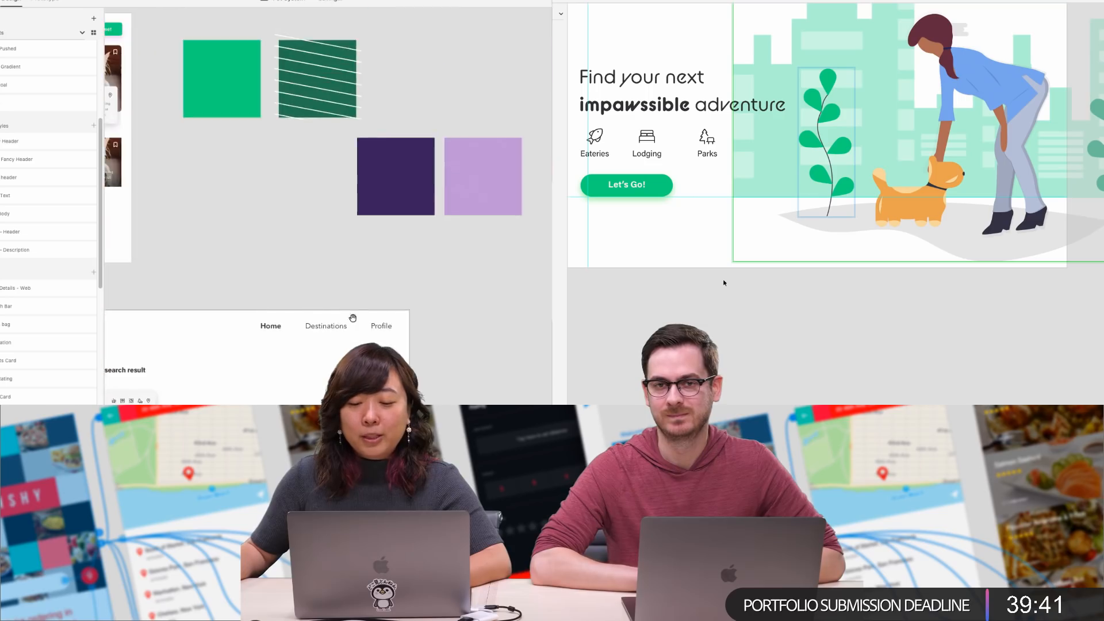
scroll(368, 79, "up", 2)
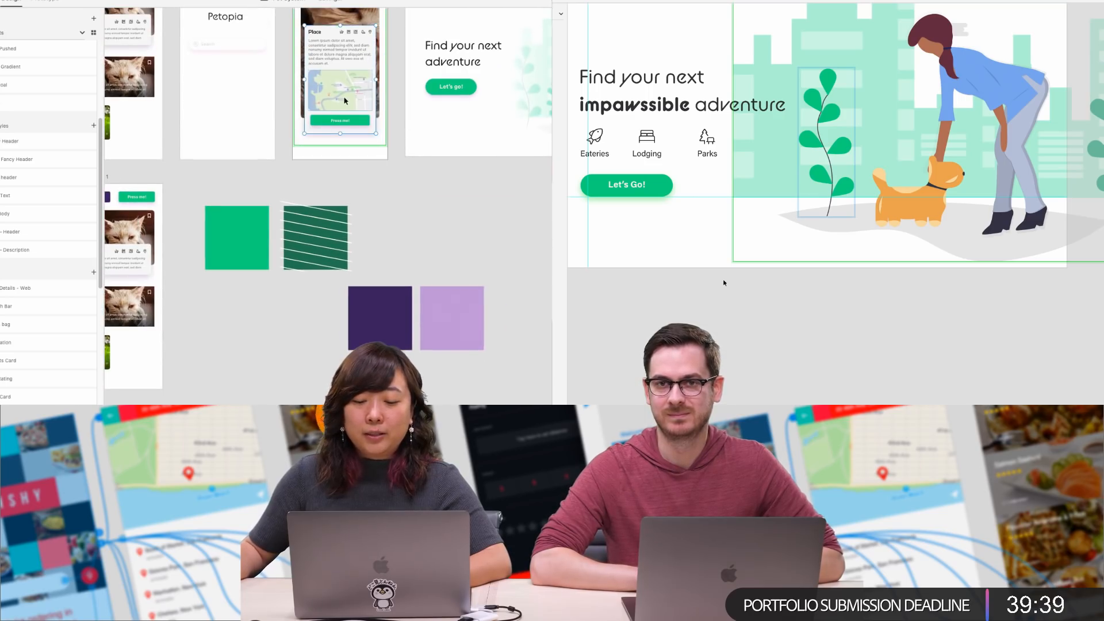
double_click(345, 101)
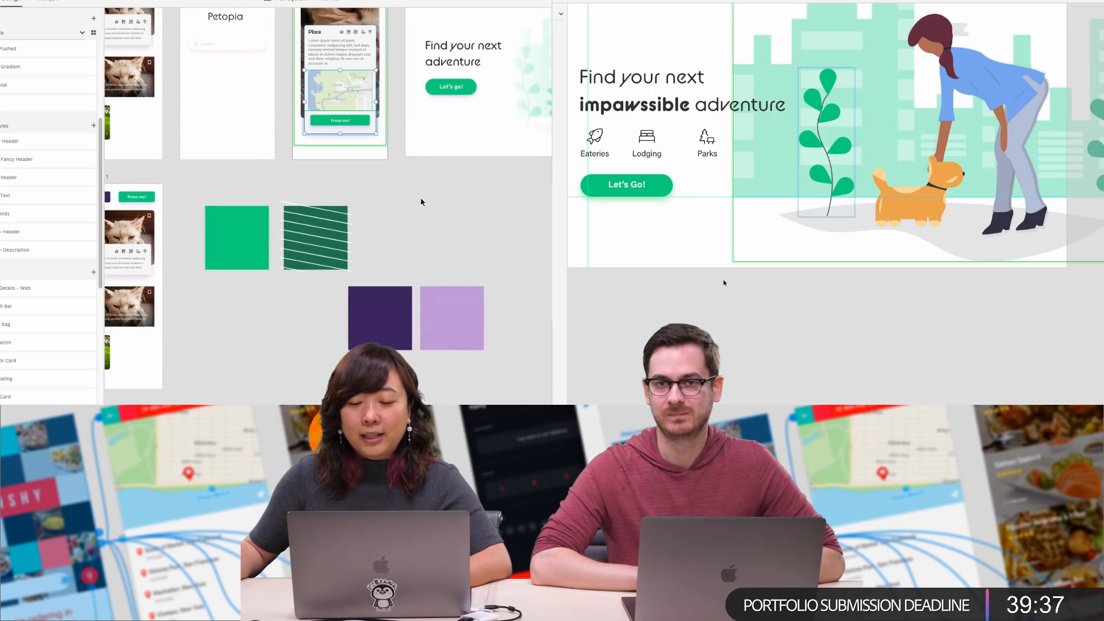
double_click(362, 99)
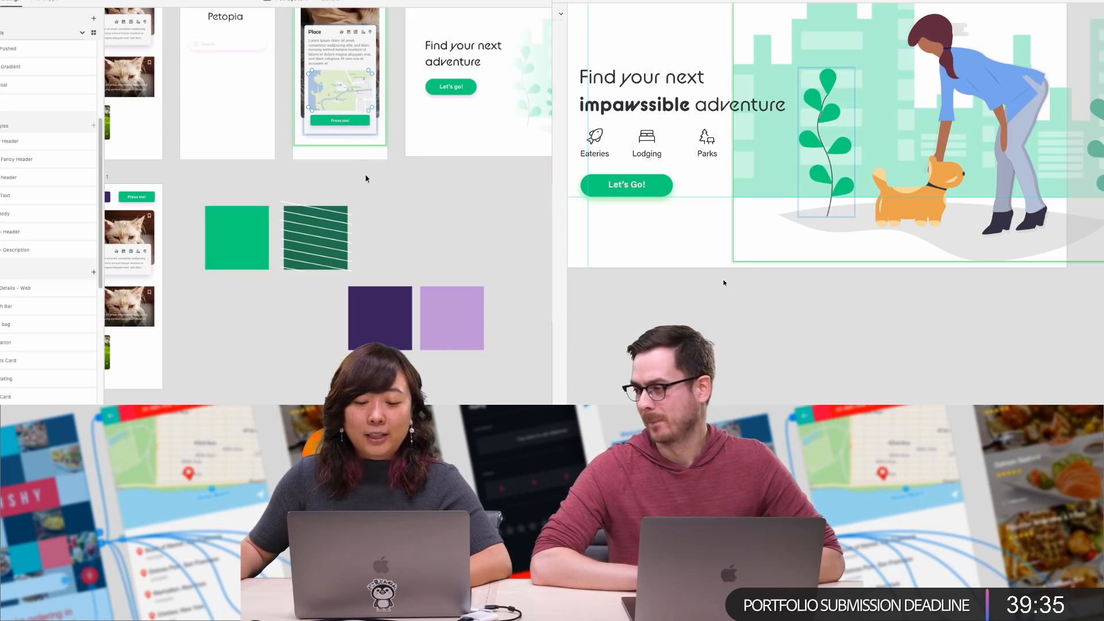
scroll(369, 257, "down", 5)
scroll(374, 189, "down", 5)
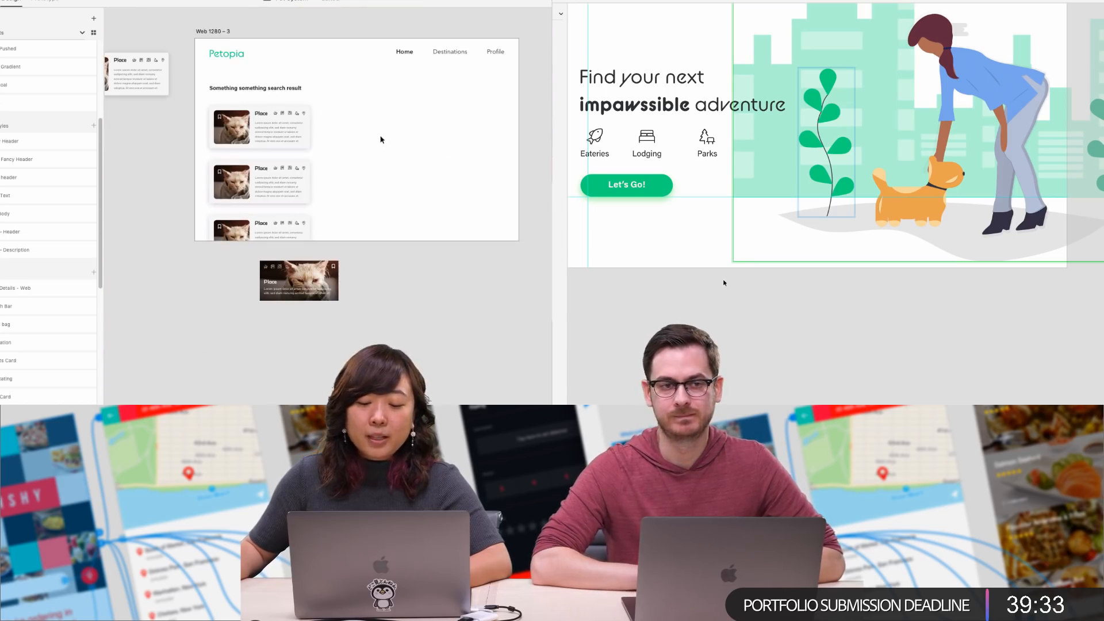
key("super+v")
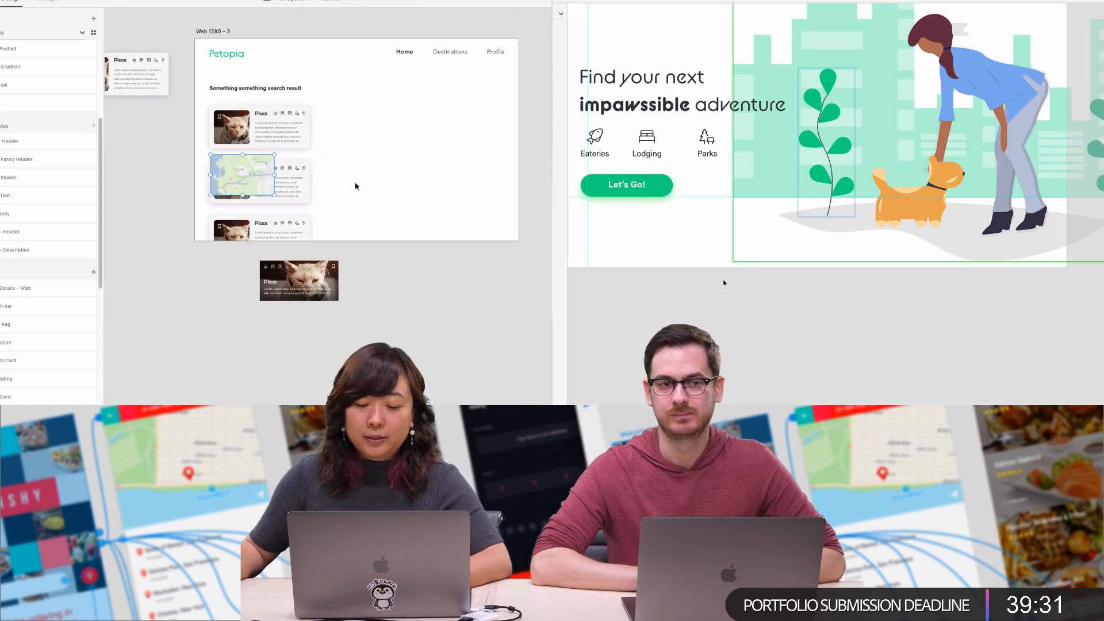
Move the pasted map into the empty area beside the Place cards and enlarge it
left_click_drag(247, 172, 562, 205)
scroll(426, 117, "up", 2)
left_click_drag(465, 215, 393, 206)
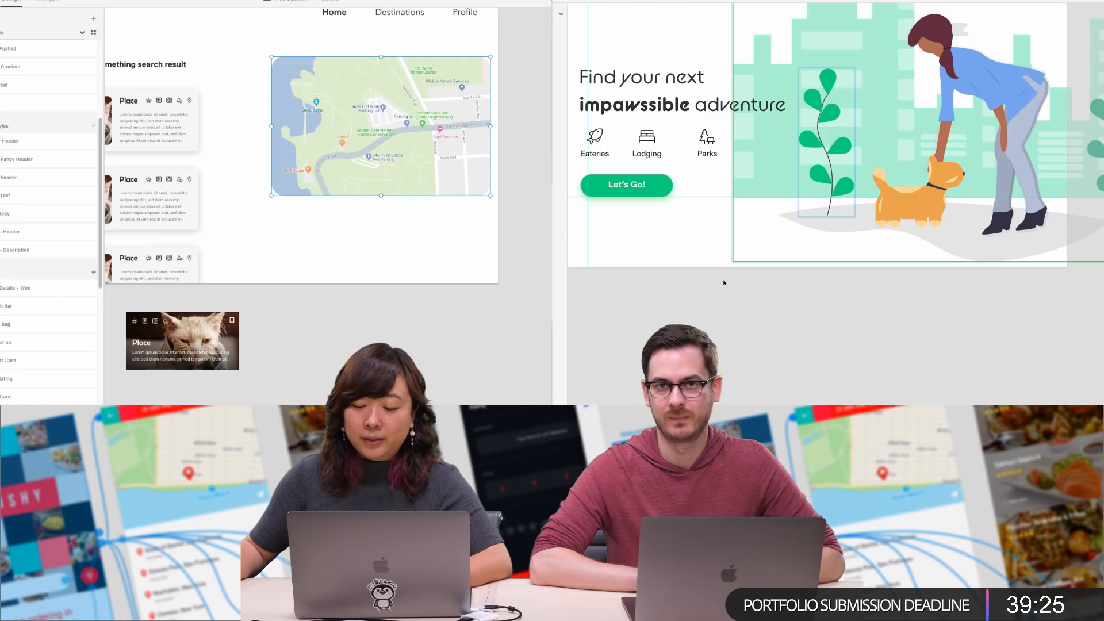
scroll(494, 133, "down", 5)
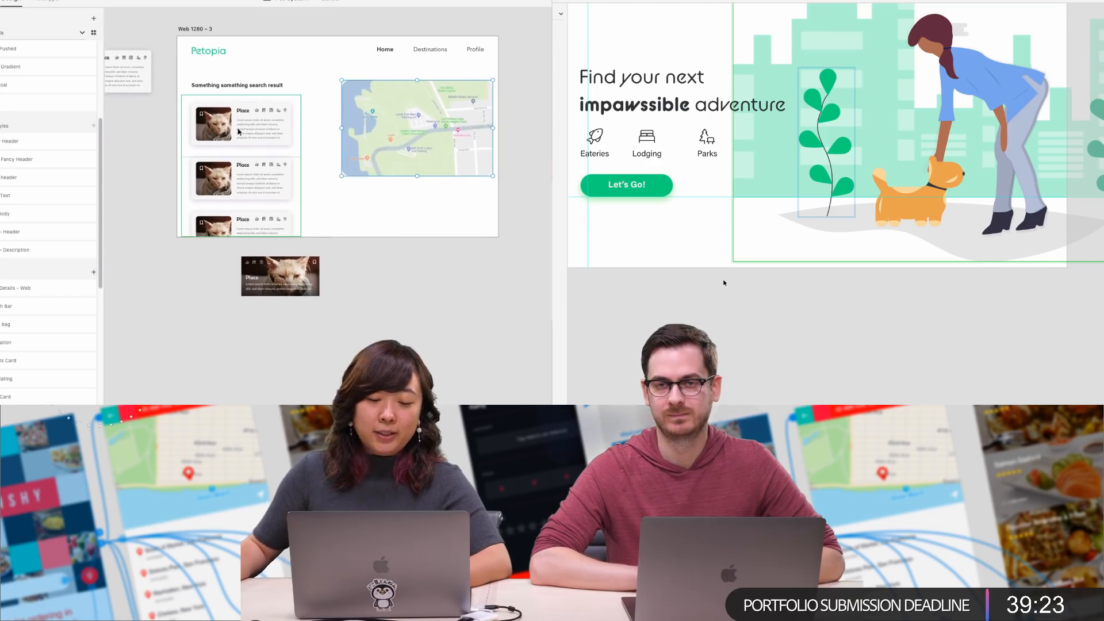
Resize and reposition the map so that its outer edge lines up with the end of the Profile link
left_click_drag(390, 135, 361, 140)
left_click_drag(464, 176, 520, 180)
left_click_drag(476, 134, 508, 134)
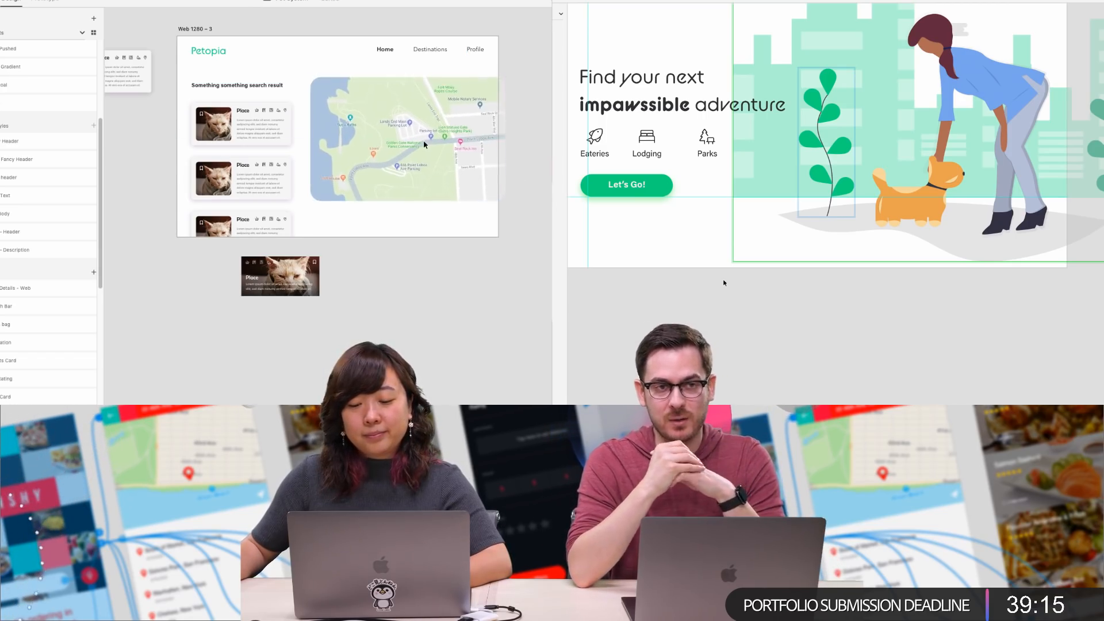
key("ctrl+z")
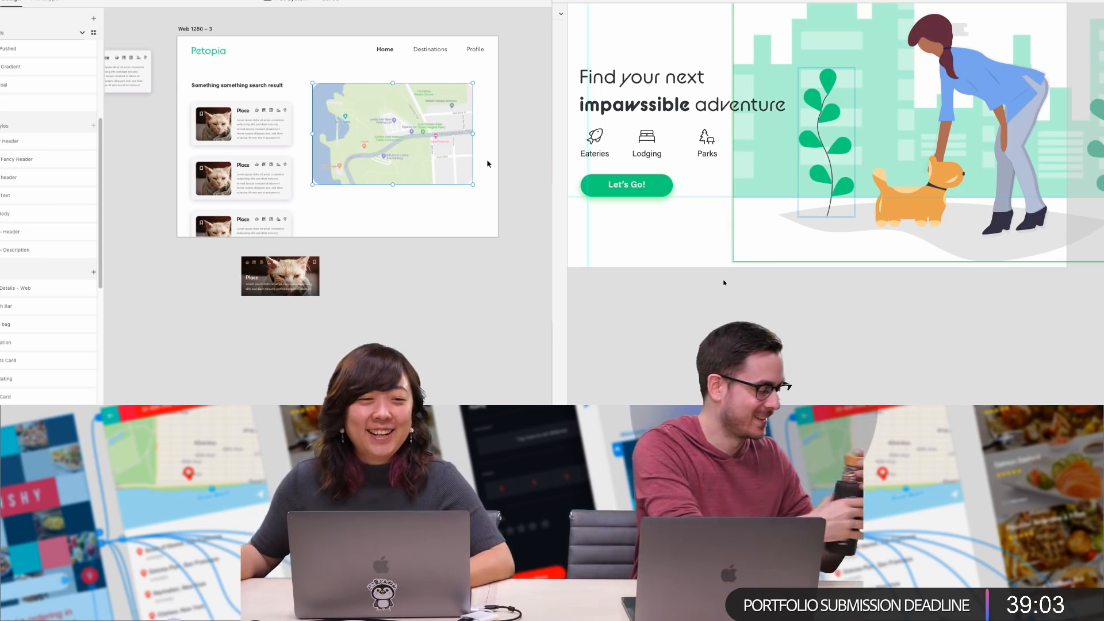
scroll(435, 197, "up", 3)
Switch to Safari and begin a web search in a new tab, and move the search result heading up closer to the Petopia logo
key("ctrl+alt+n")
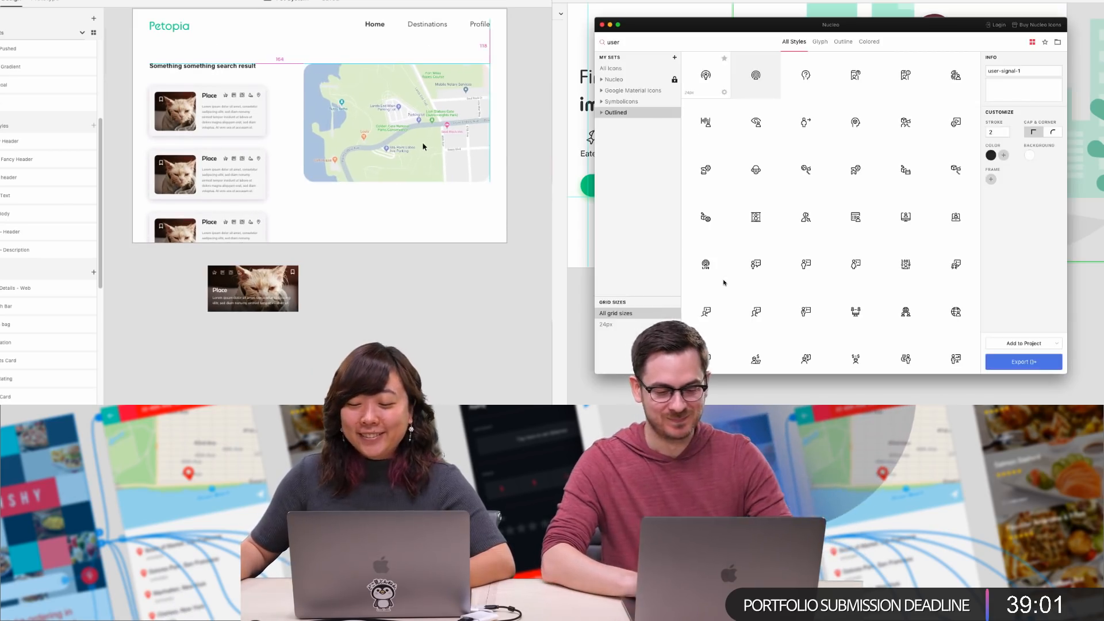
key("super+Tab")
left_click(526, 136)
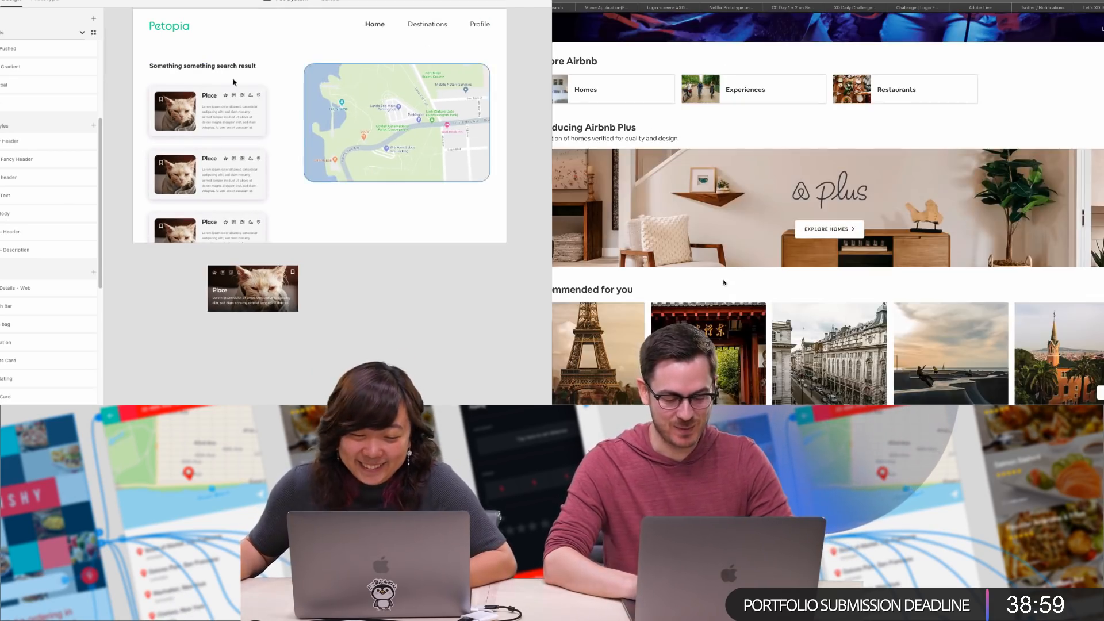
key("super+t")
left_click_drag(176, 69, 179, 51)
type("dancing doke")
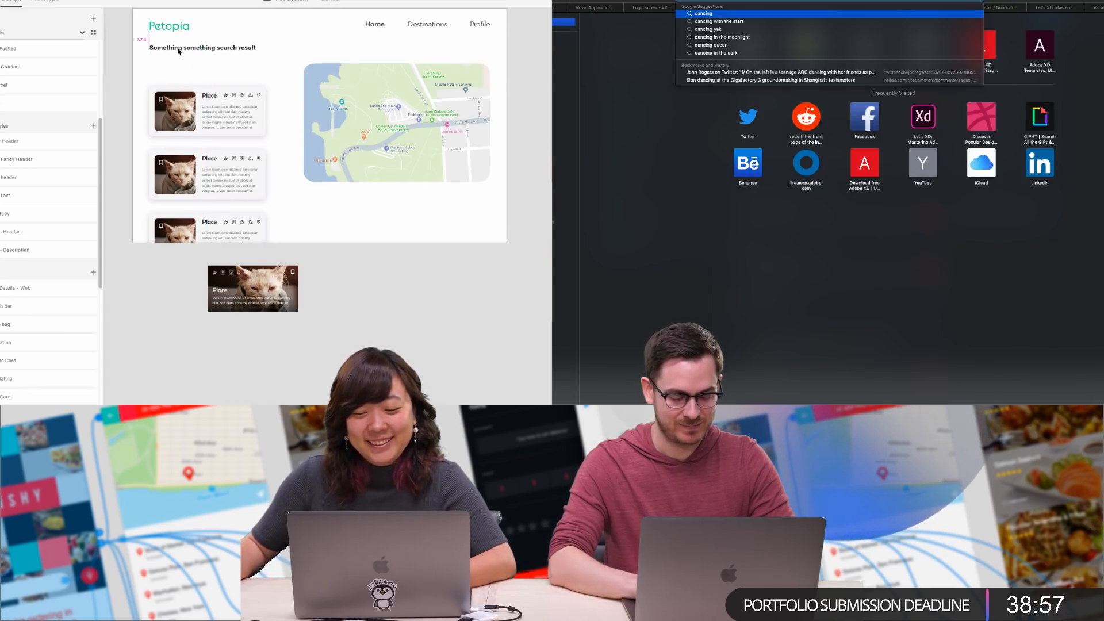
Search the web for "dancing coke can", and move the repeat grid of Place cards up beneath the heading
key("BackSpace")
key("BackSpace")
key("BackSpace")
key("BackSpace")
left_click_drag(209, 128, 209, 106)
type("coke can")
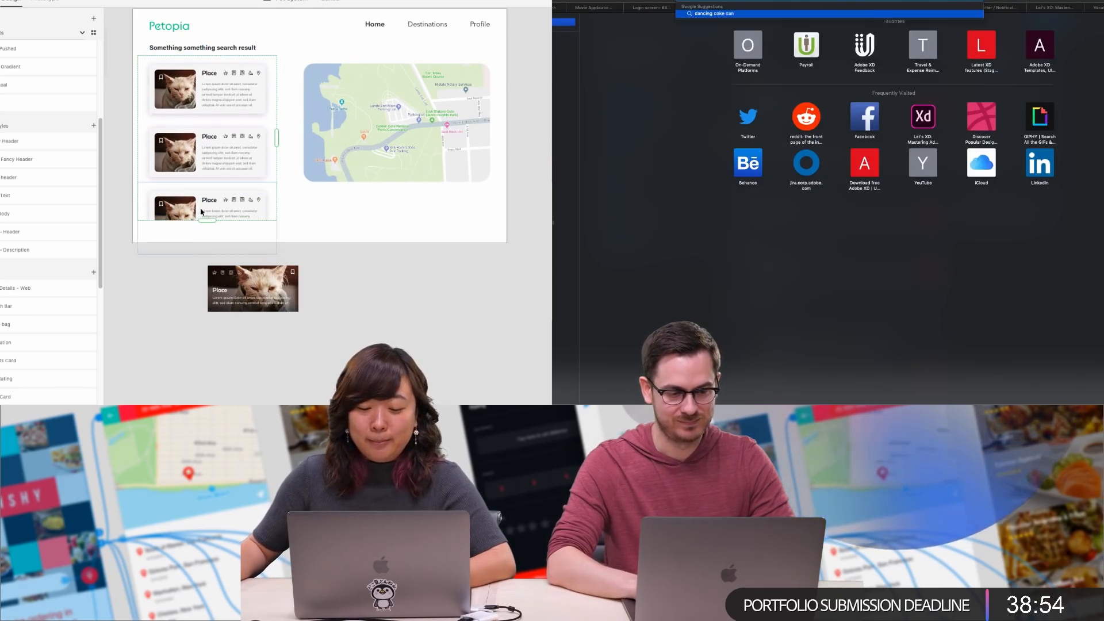
key("Return")
Extend the Place card grid to show the third card fully, widen the card gap slightly, and open the image results
left_click_drag(207, 220, 207, 244)
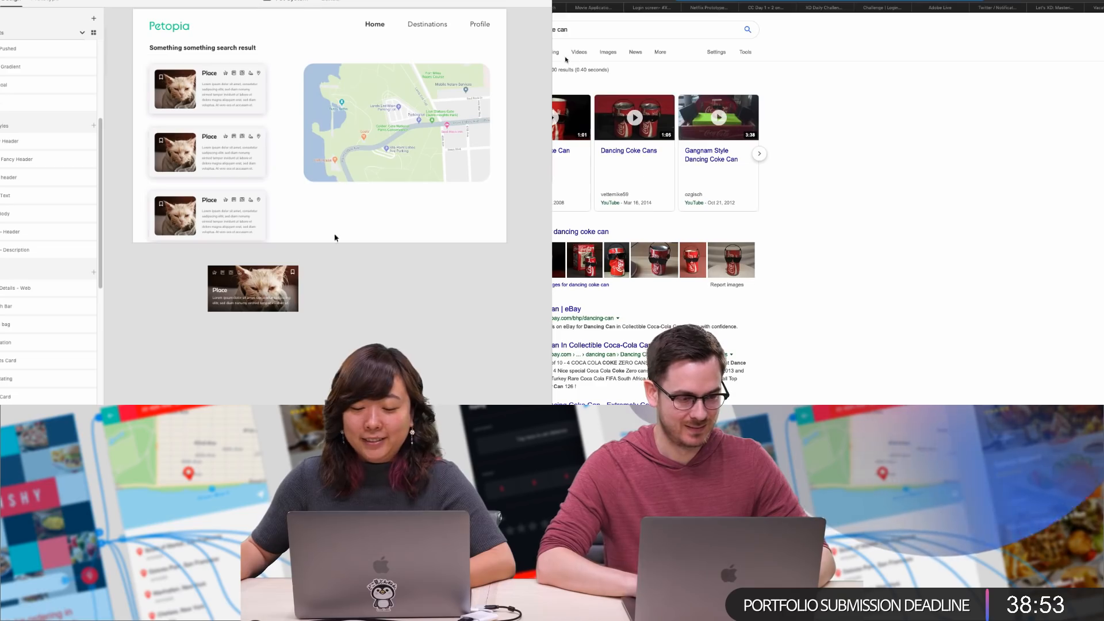
left_click_drag(204, 184, 205, 185)
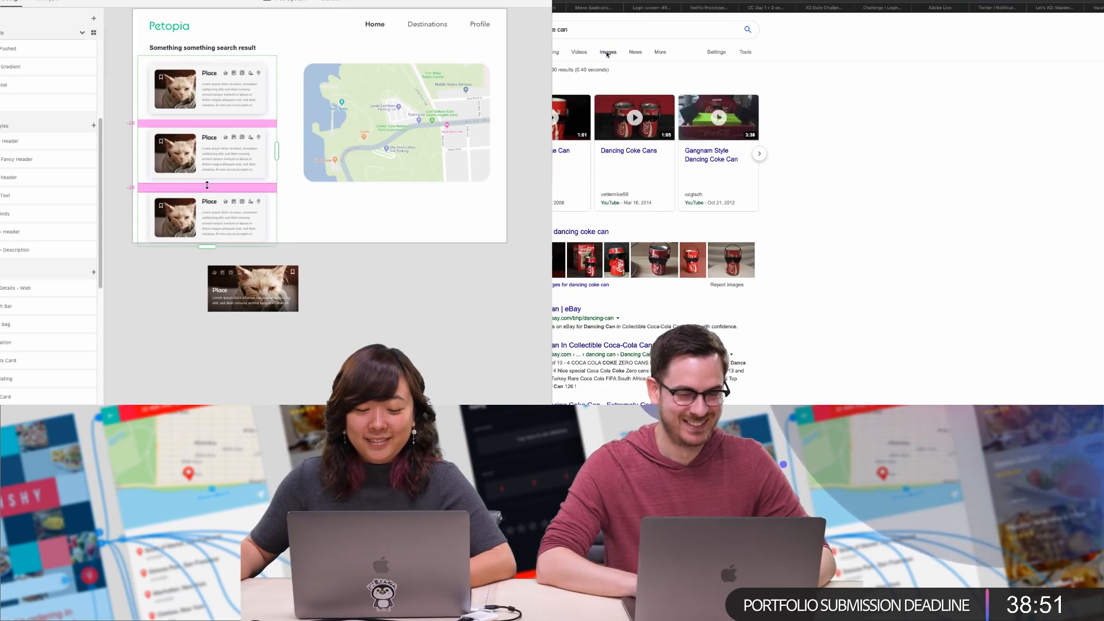
left_click(606, 52)
left_click(385, 285)
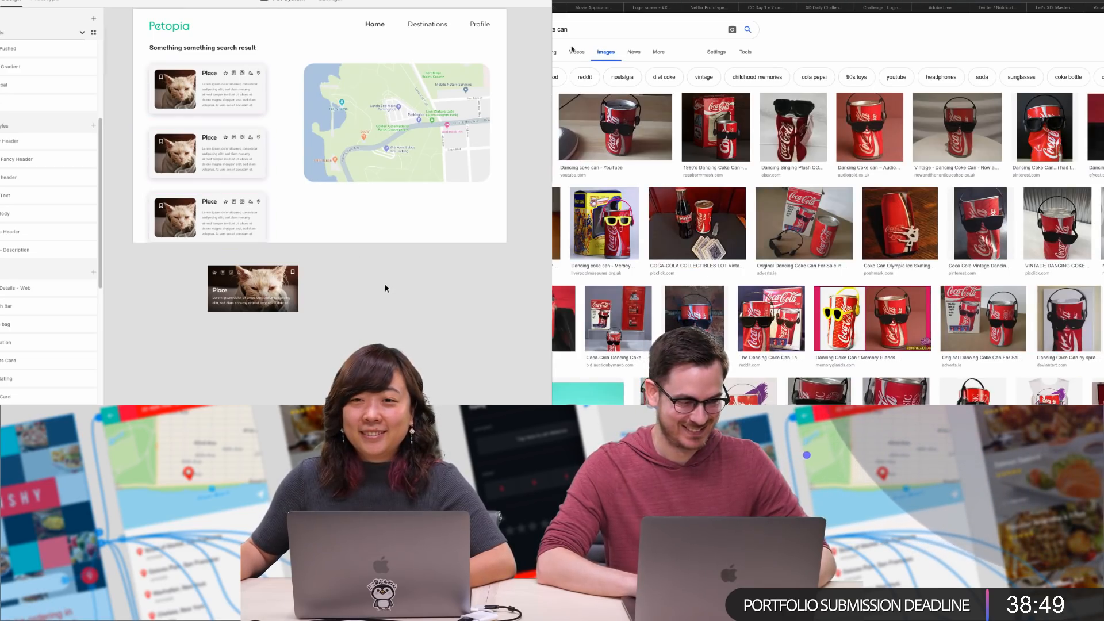
Play the Dancing Coke Can video from the video results on YouTube and close its tab
left_click(579, 52)
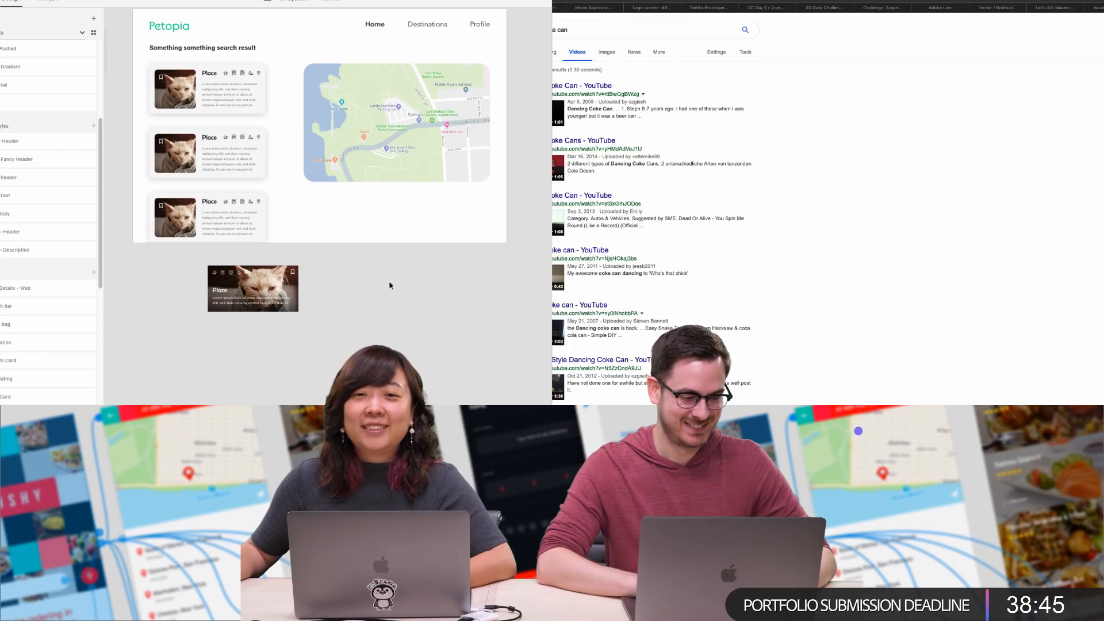
left_click(582, 85)
left_click(401, 147)
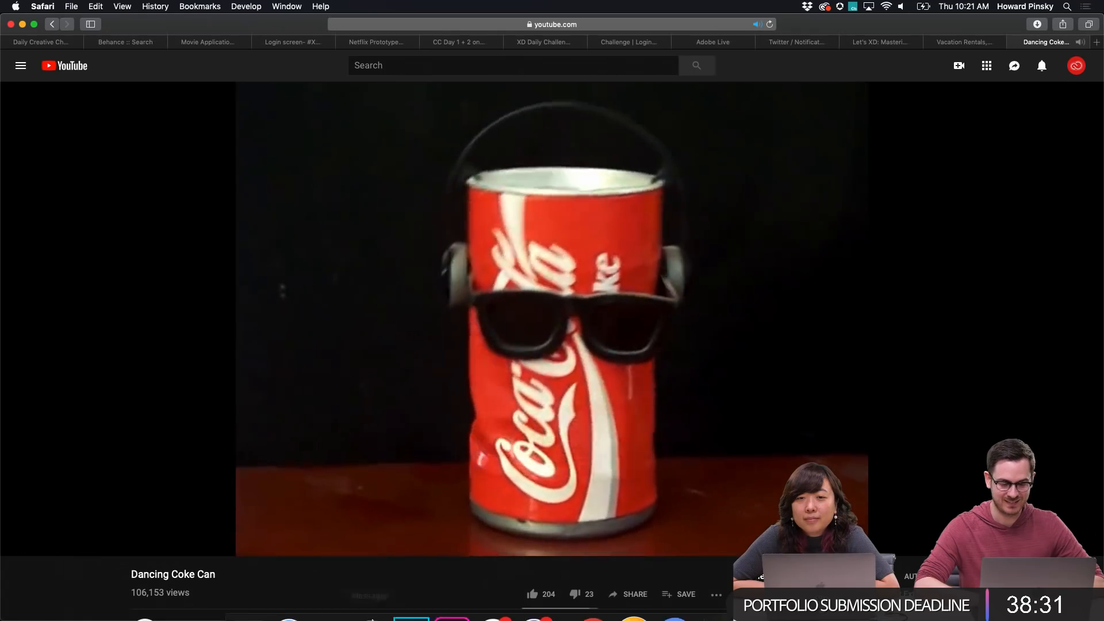
mouse_move(371, 618)
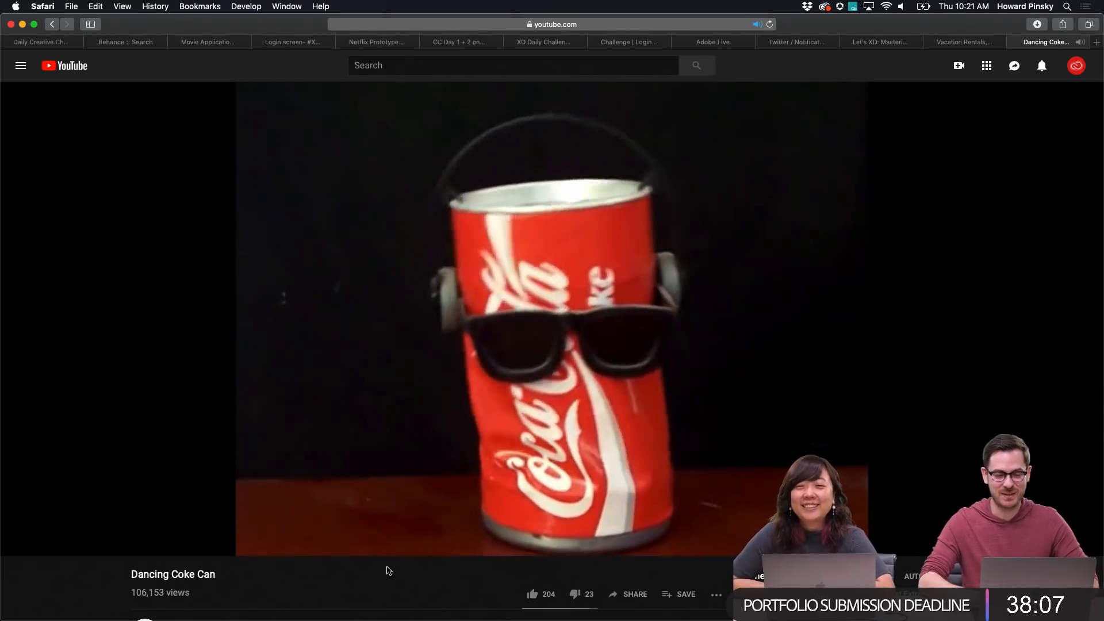
mouse_move(432, 505)
key("super+w")
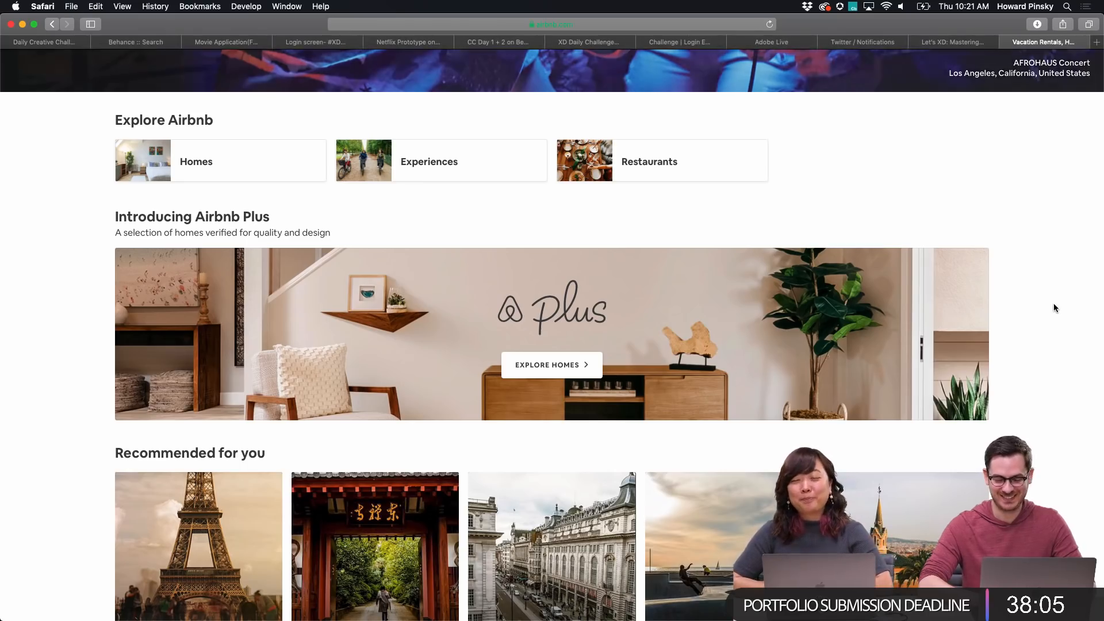
Switch back to XD, preview the Web 1280 – 1 home page, and close the preview
key("super+Tab")
scroll(557, 545, "down", 5)
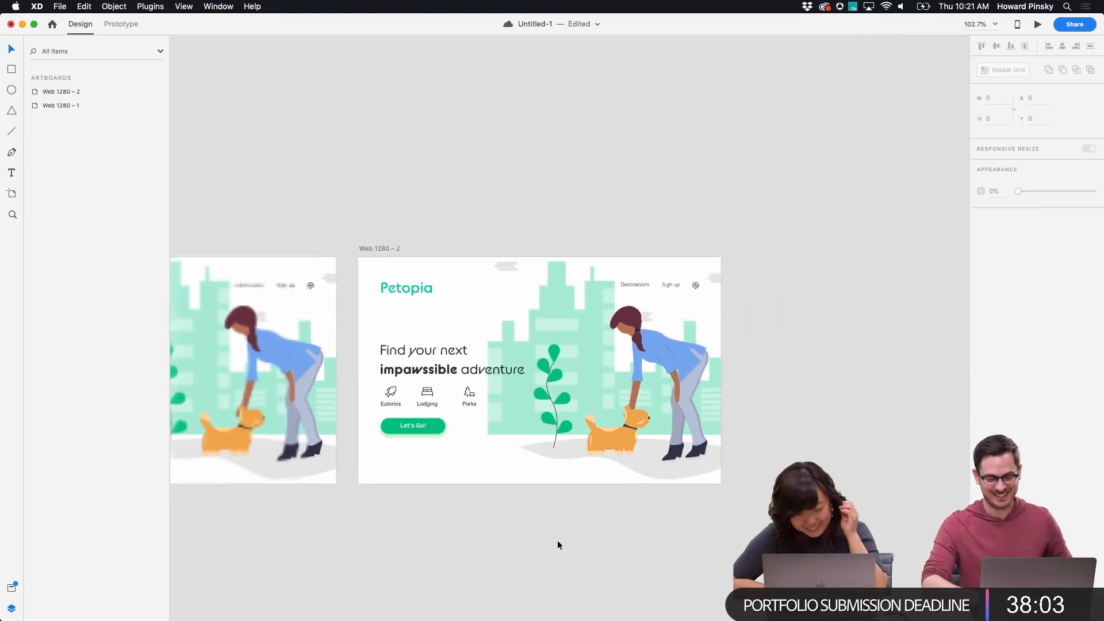
left_click(510, 368)
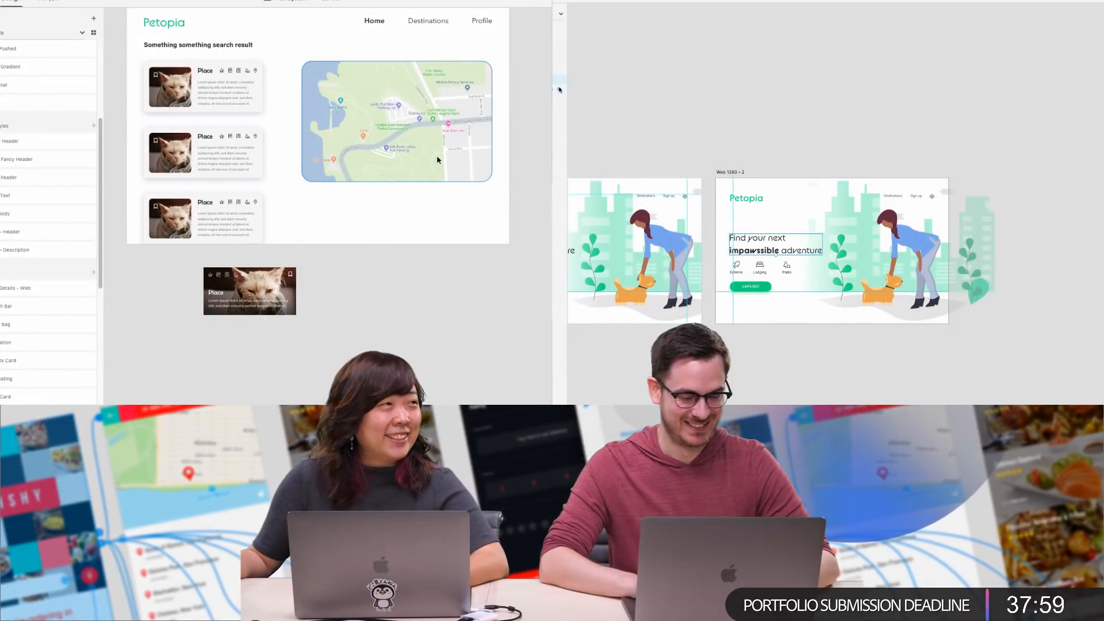
left_click(731, 106)
scroll(731, 106, "left", 3)
scroll(819, 187, "up", 3)
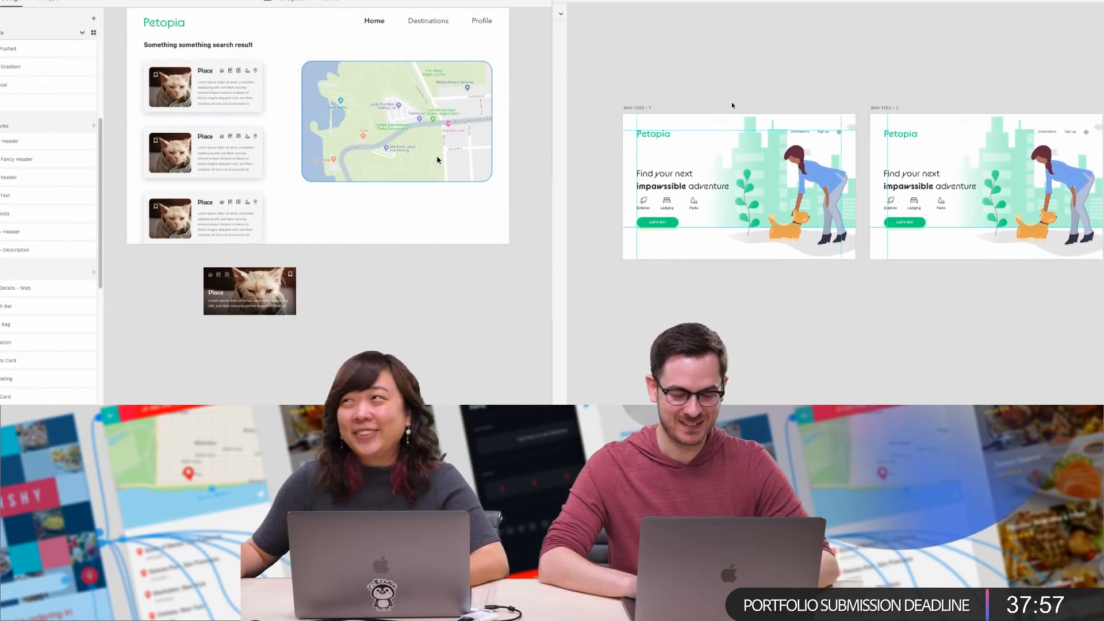
key("super+Return")
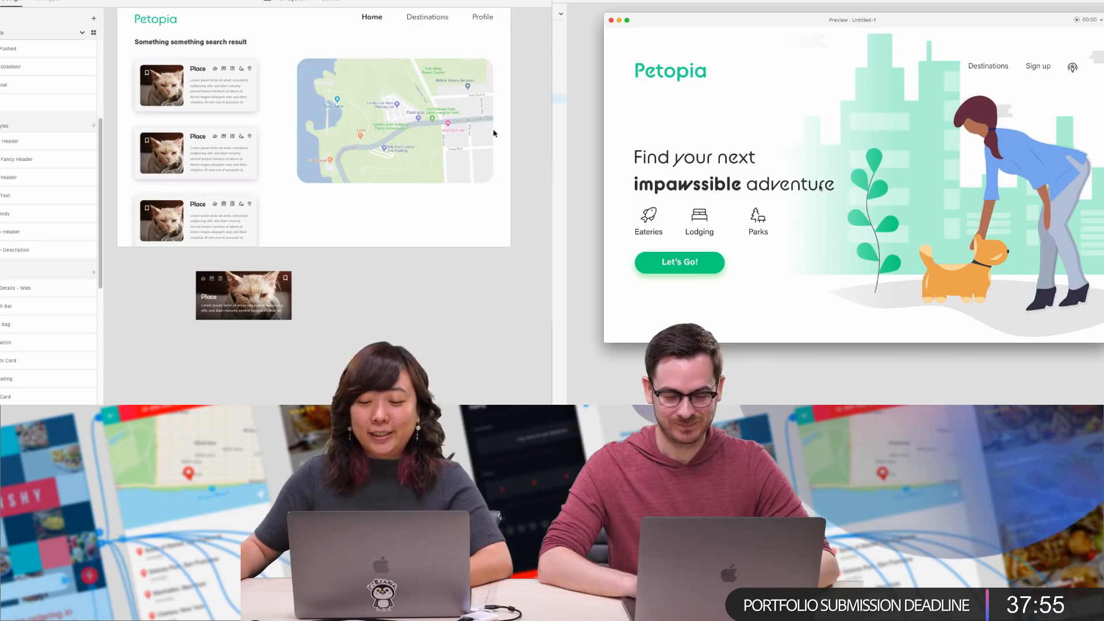
left_click(487, 118)
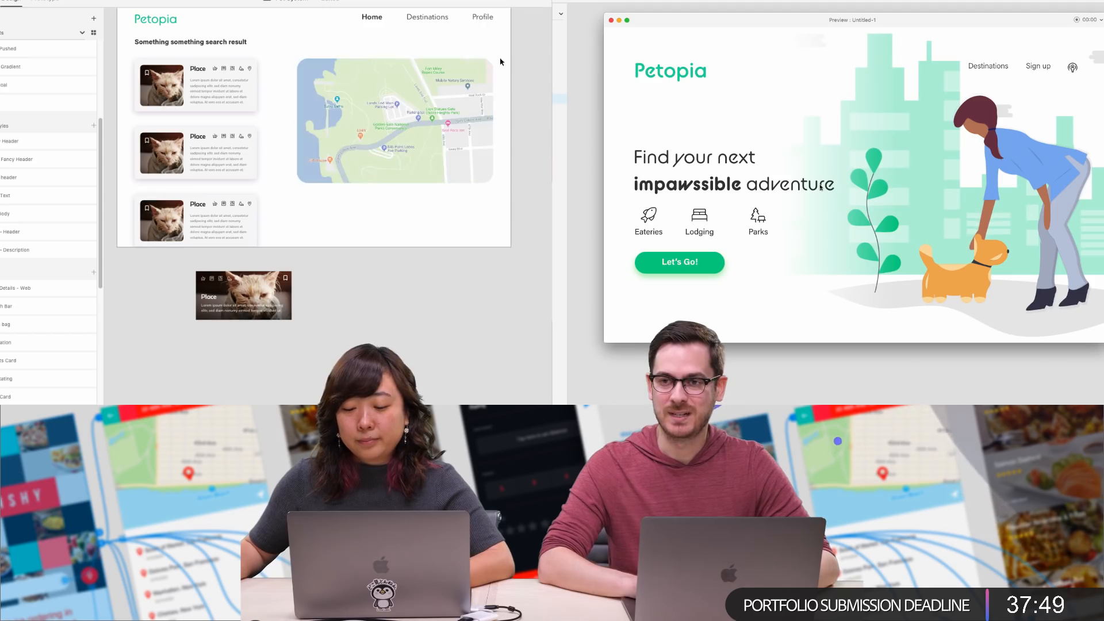
key("super+equal")
key("super+w")
key("super+minus")
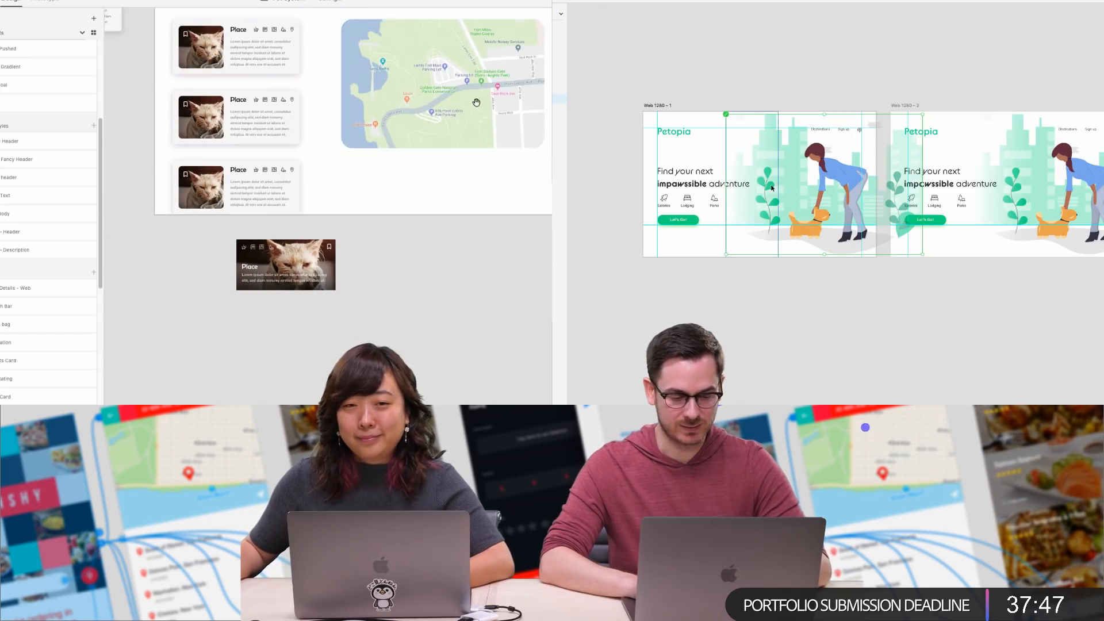
Shrink the map on Web 1280 – 3, and select the illustration on Web 1280 – 1
left_click_drag(480, 111, 438, 141)
scroll(438, 141, "down", 2)
left_click(438, 143)
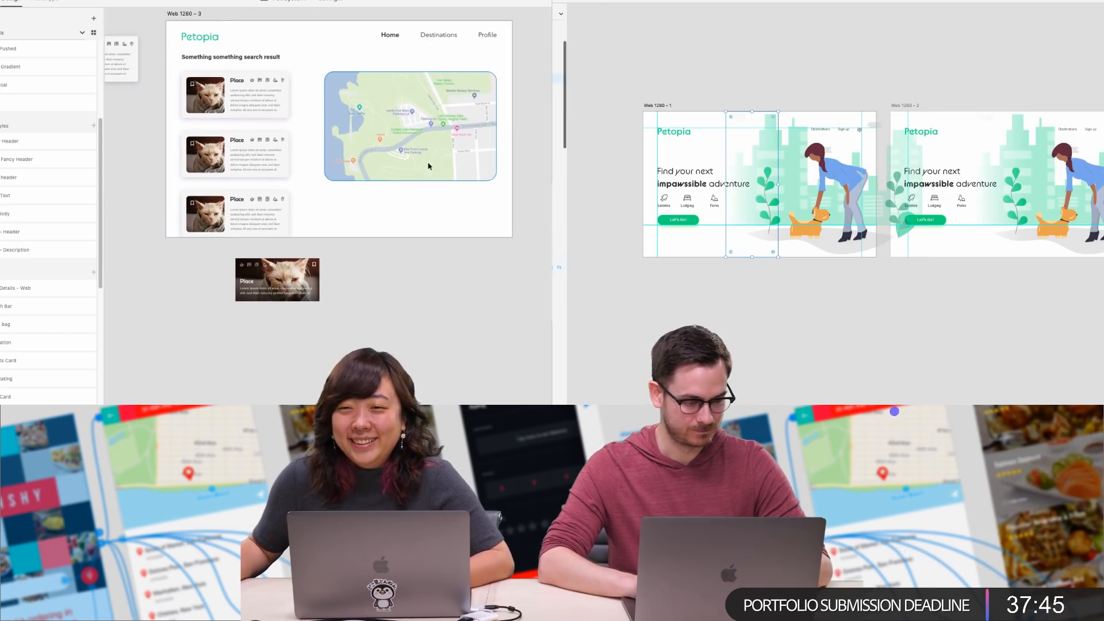
scroll(426, 151, "down", 1)
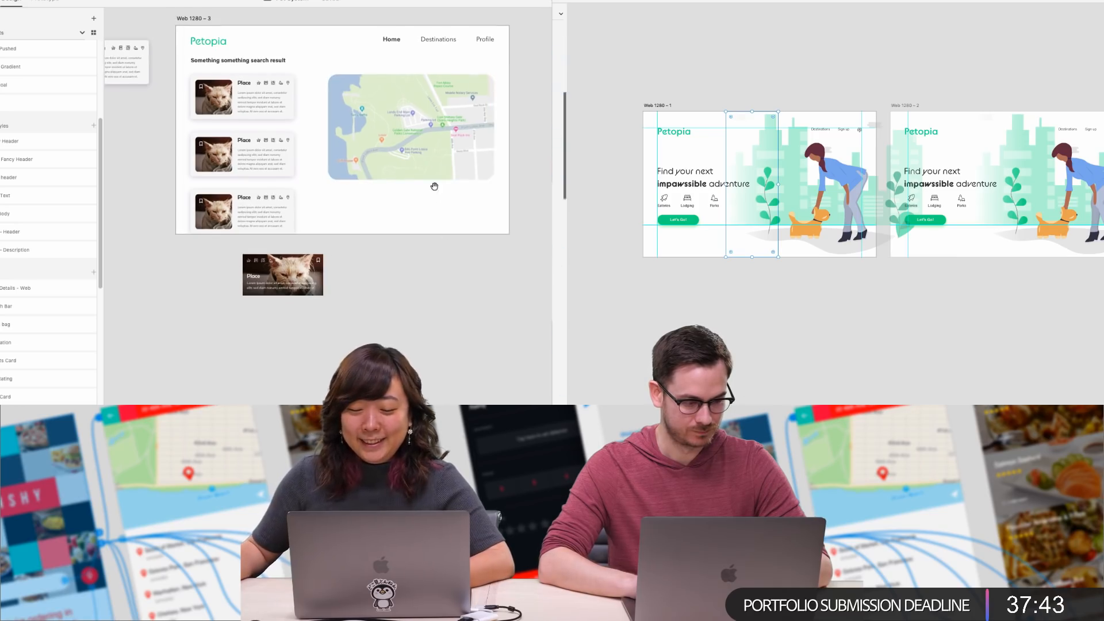
left_click_drag(434, 186, 424, 122)
left_click(836, 192)
left_click(438, 163)
left_click(768, 200)
scroll(430, 209, "down", 3)
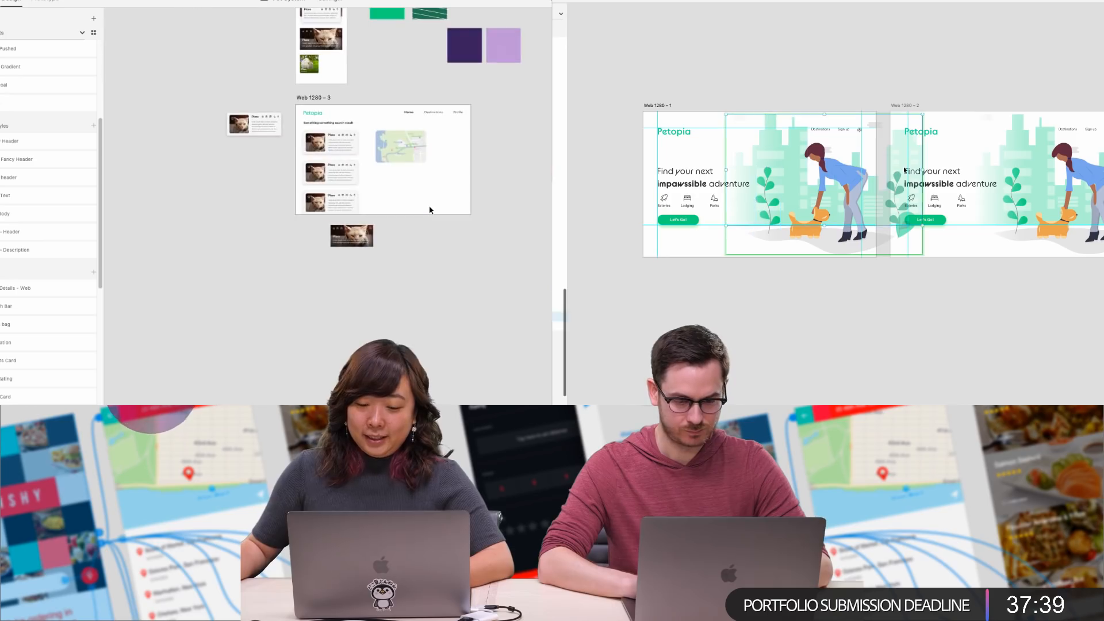
Open the illustration group on Web 1280 – 2, and move the map off Web 1280 – 3 onto the pasteboard below it
key("Escape")
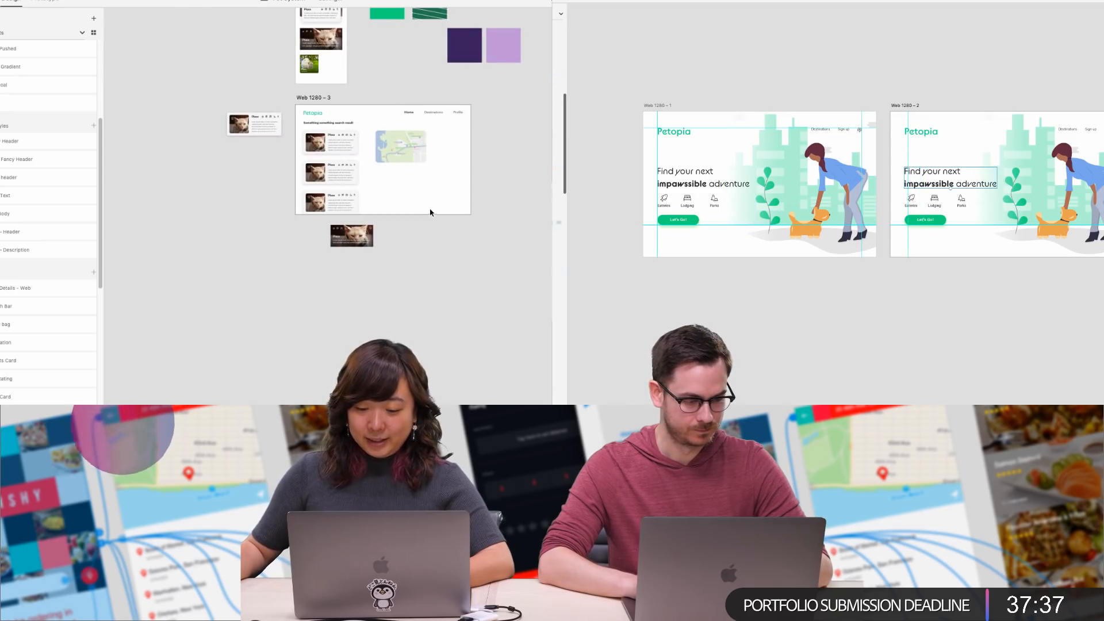
double_click(1083, 184)
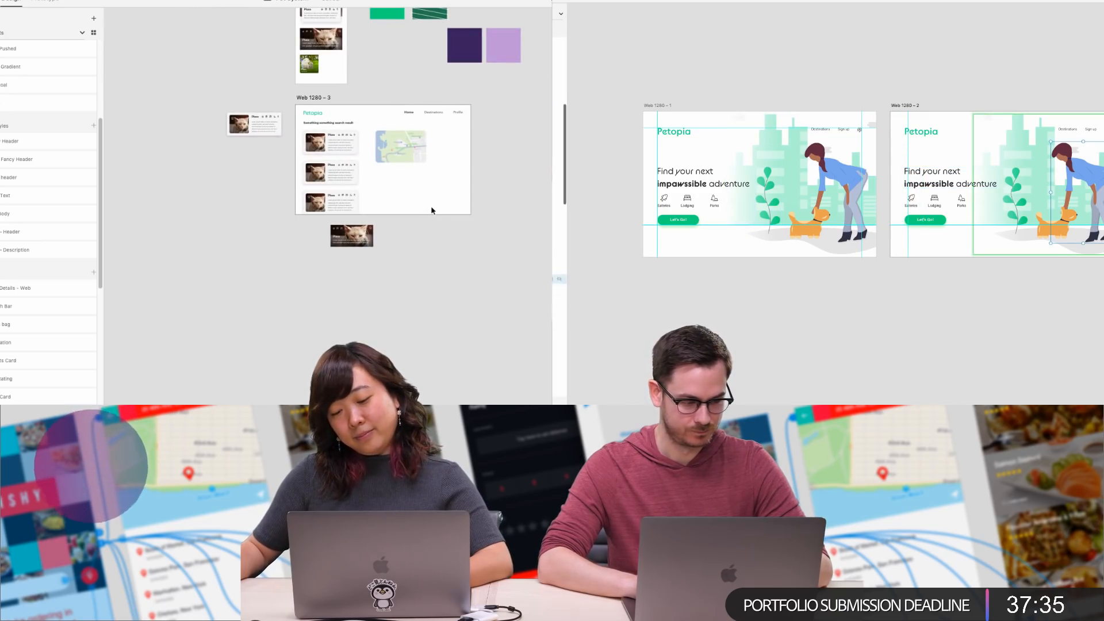
scroll(433, 210, "up", 3)
left_click_drag(404, 122, 406, 311)
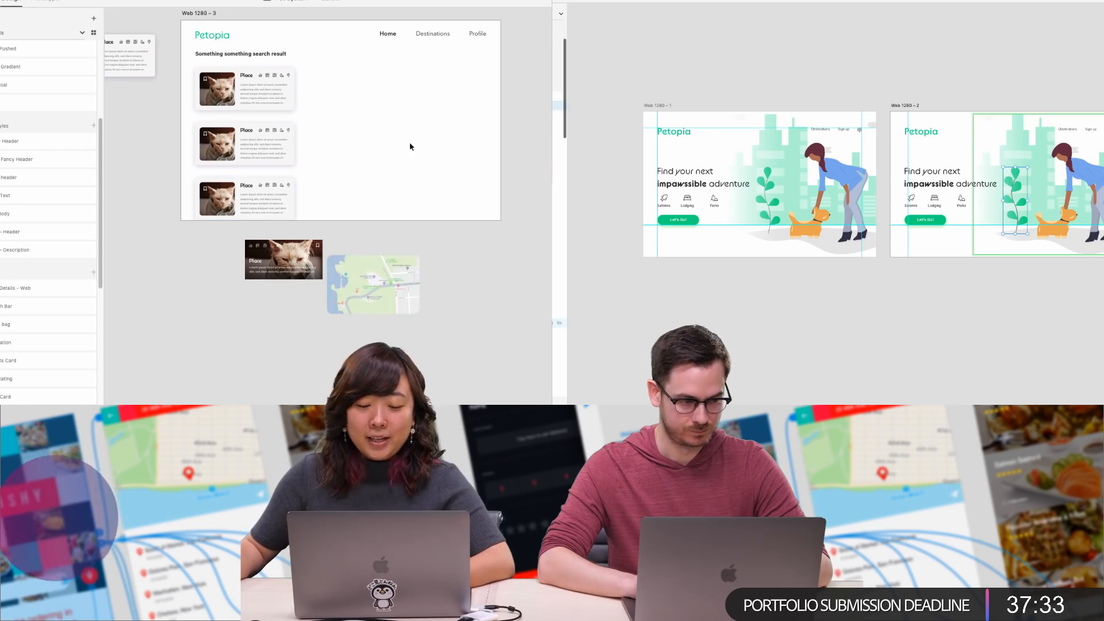
Select the master place card on the pasteboard beside the Web 1280 – 3 artboard
scroll(410, 147, "down", 2)
scroll(409, 170, "down", 3)
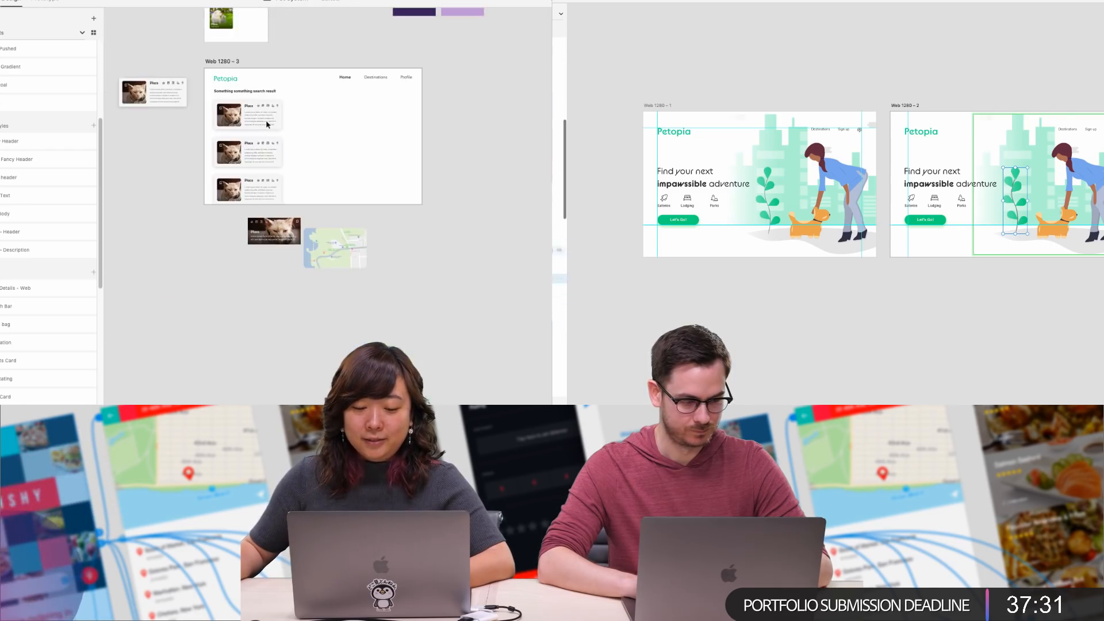
left_click(267, 124)
scroll(270, 123, "up", 3)
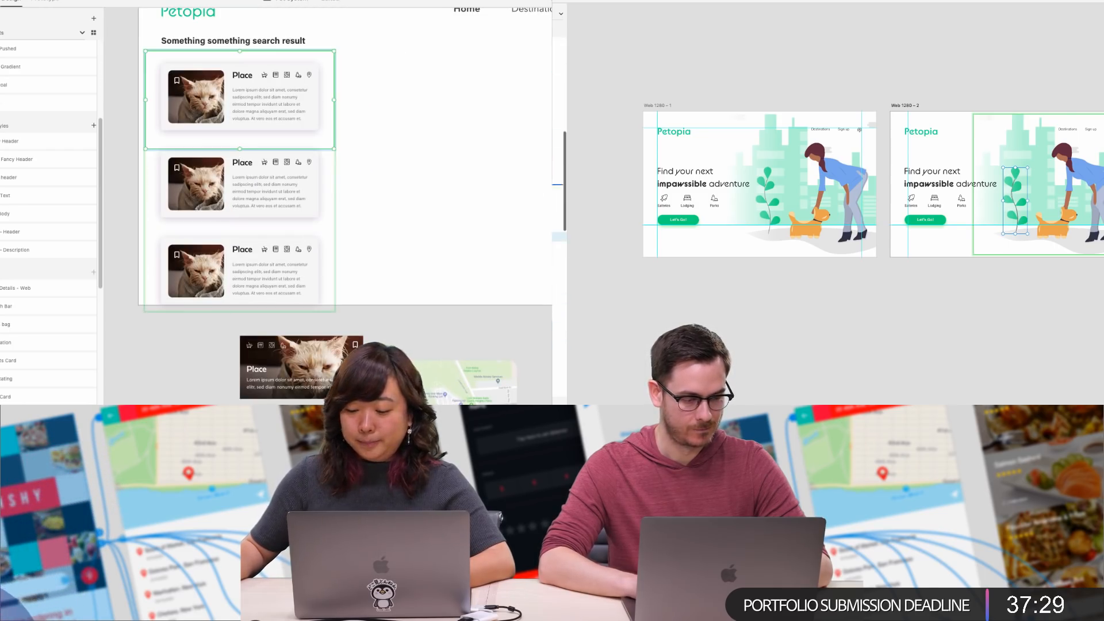
scroll(227, 107, "left", 5)
left_click(230, 101)
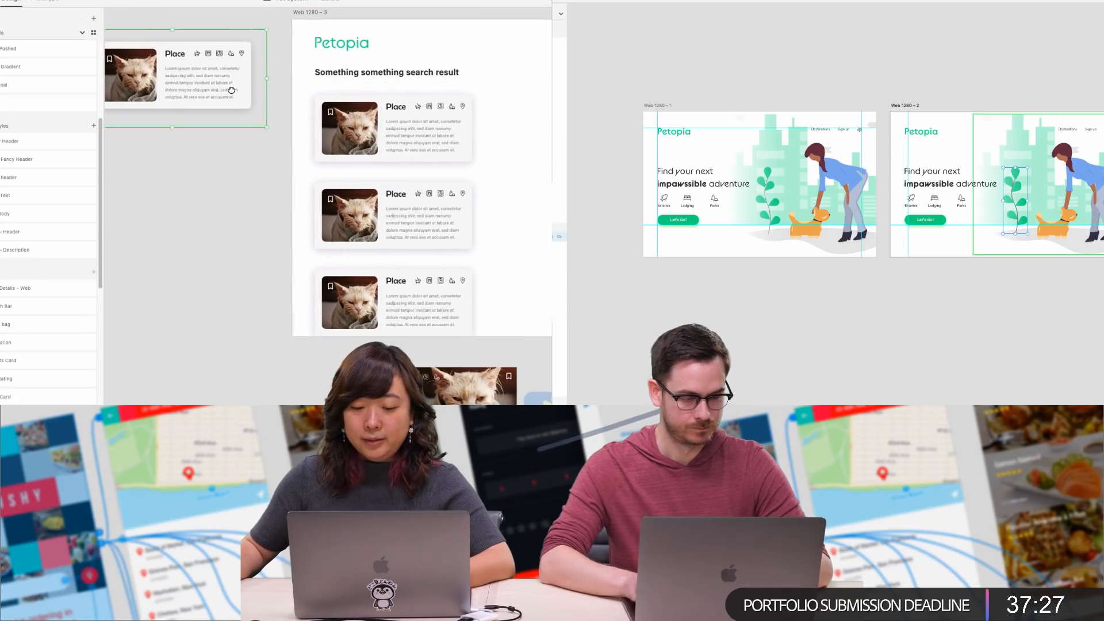
Preview the Petopia web home page with its illustration and close the preview
scroll(345, 121, "left", 4)
key("super+Return")
scroll(466, 148, "right", 5)
scroll(467, 148, "down", 1)
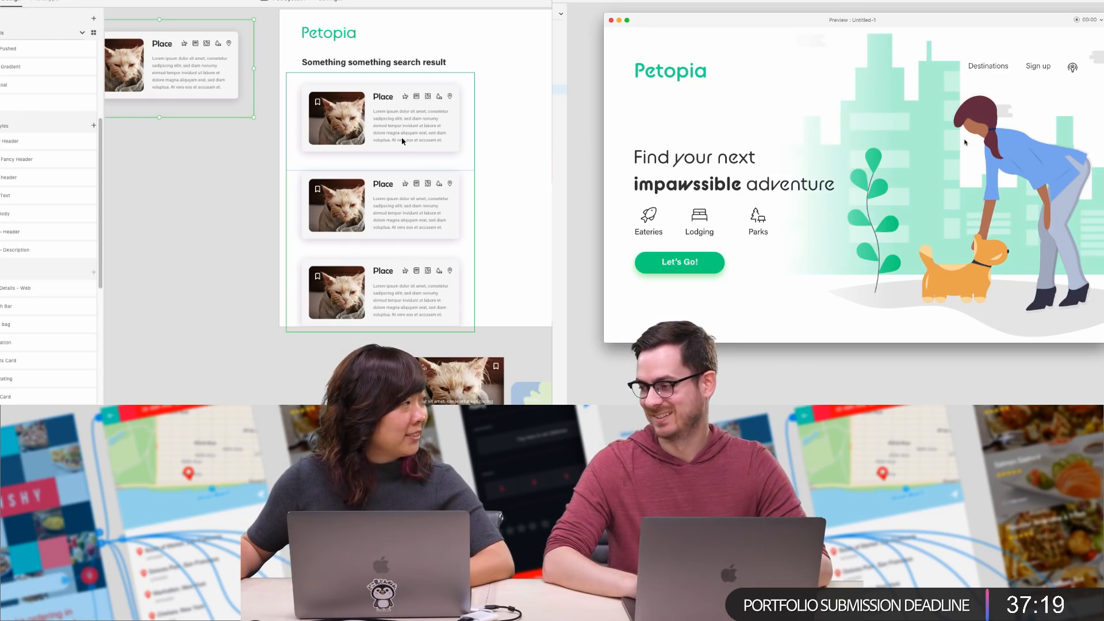
key("super+w")
key("Escape")
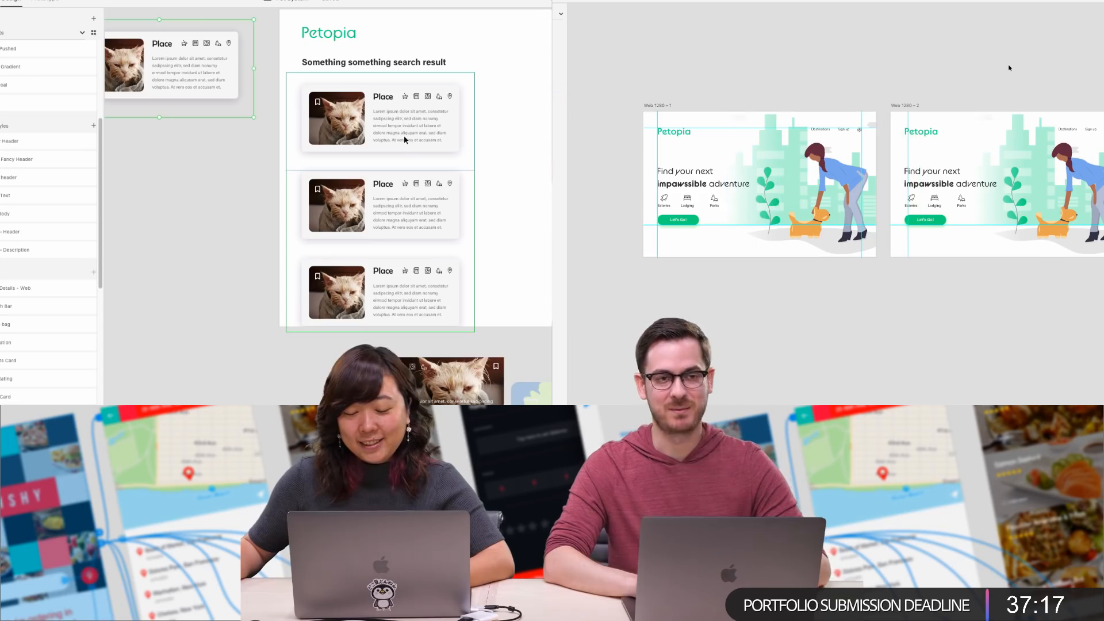
Inspect the master place card and the repeat grid of cards, and select the Web 1280 – 3 artboard
left_click(482, 131)
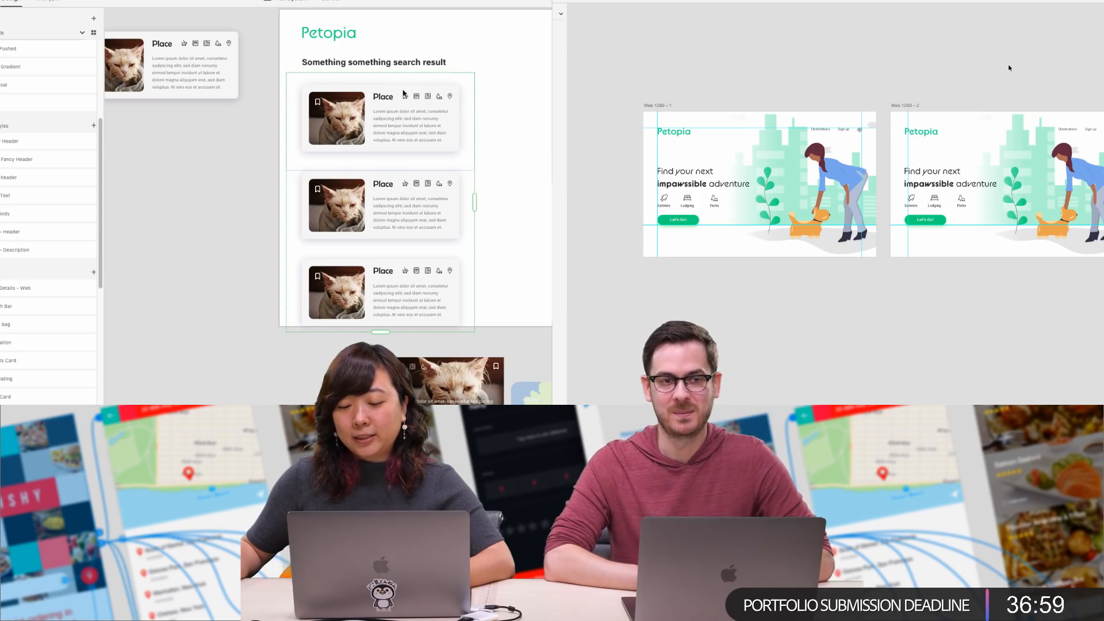
left_click_drag(277, 92, 321, 97)
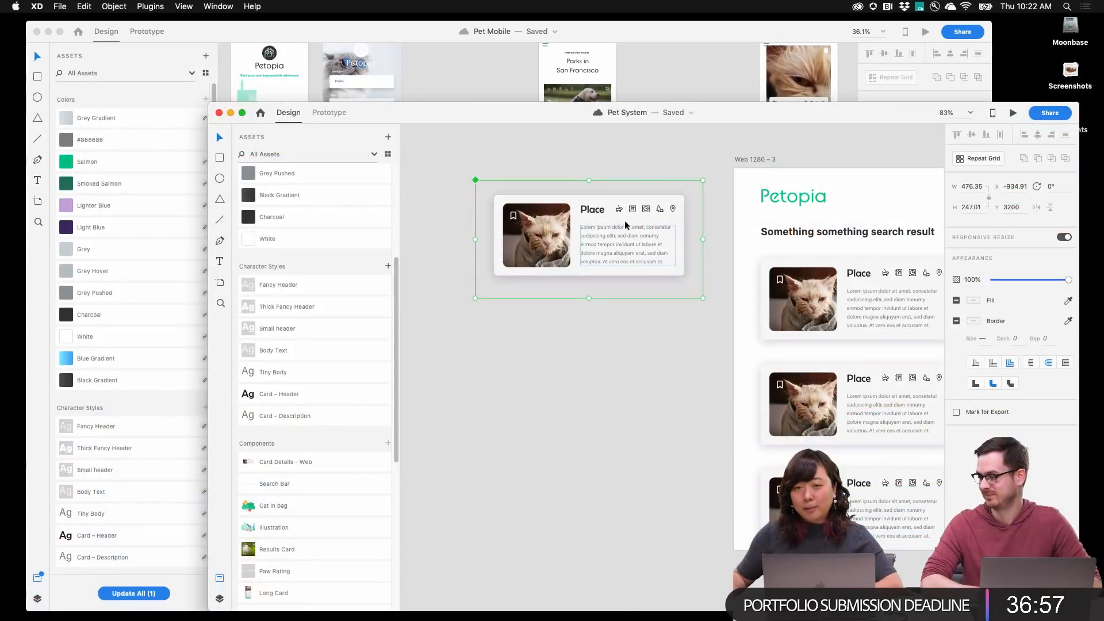
left_click_drag(622, 256, 500, 210)
left_click(757, 260)
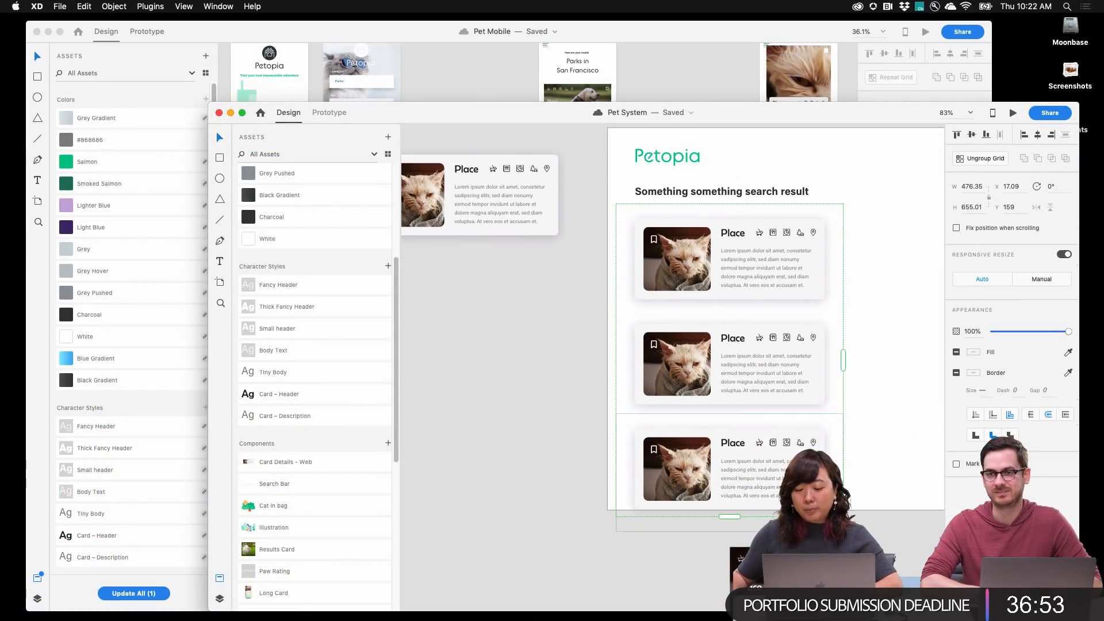
scroll(695, 360, "down", 5)
left_click(736, 352)
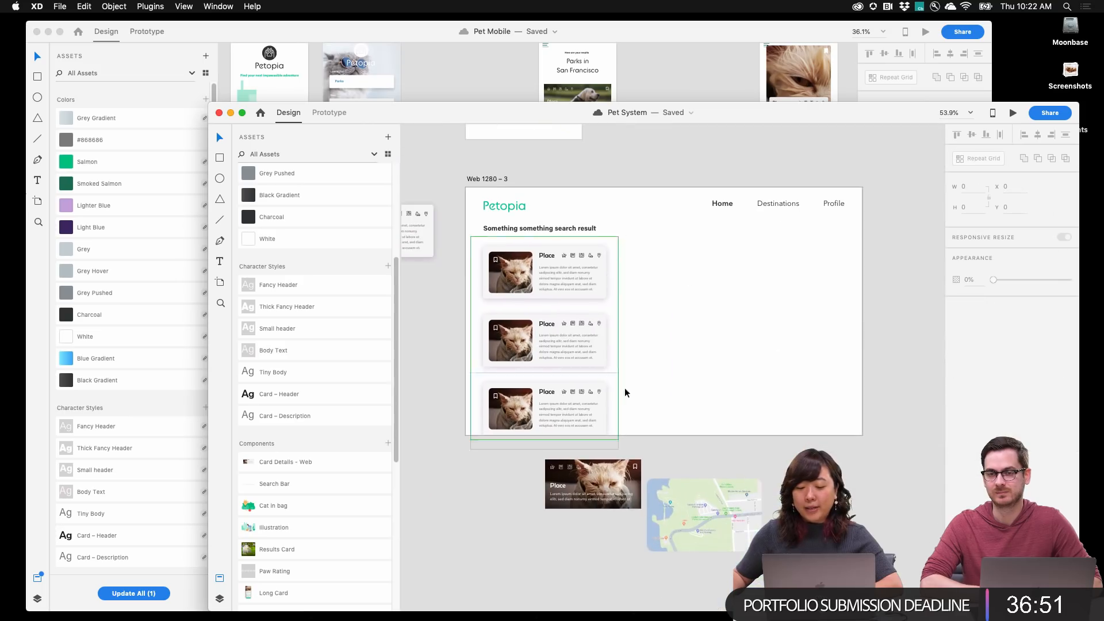
left_click(525, 184)
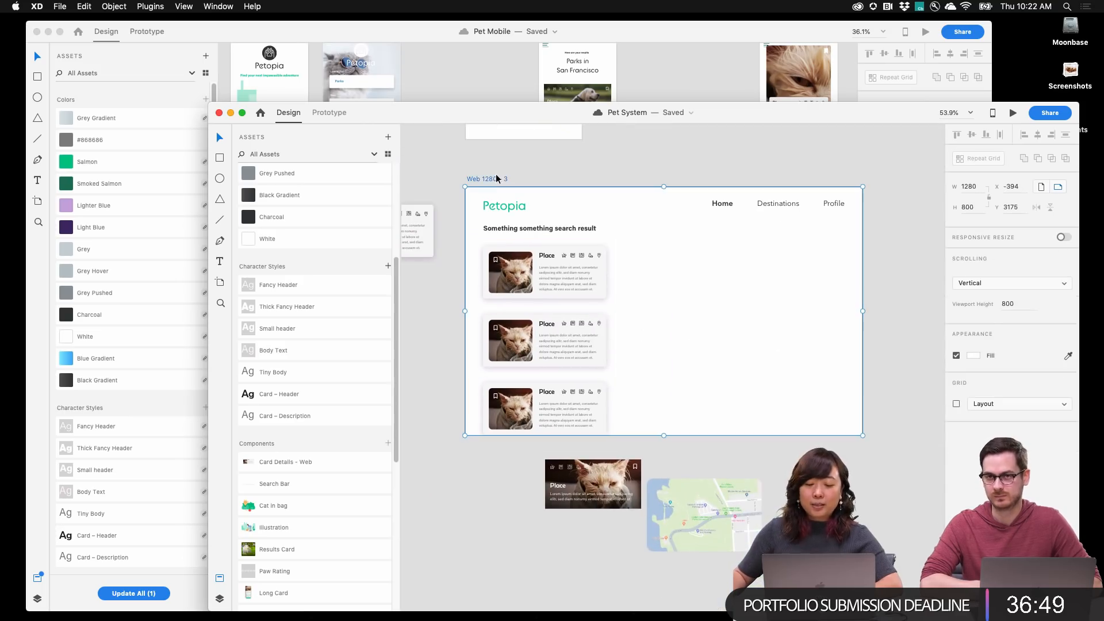
key("super+Return")
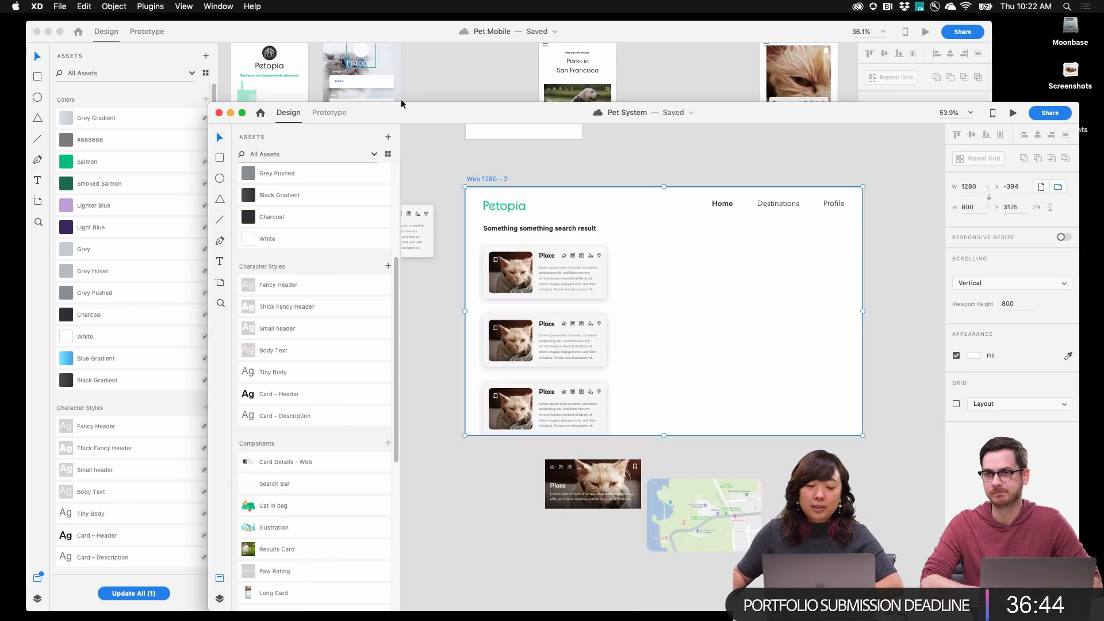
Delete the master place card from the pasteboard beside Web 1280 – 3
left_click(332, 40)
scroll(631, 259, "up", 5)
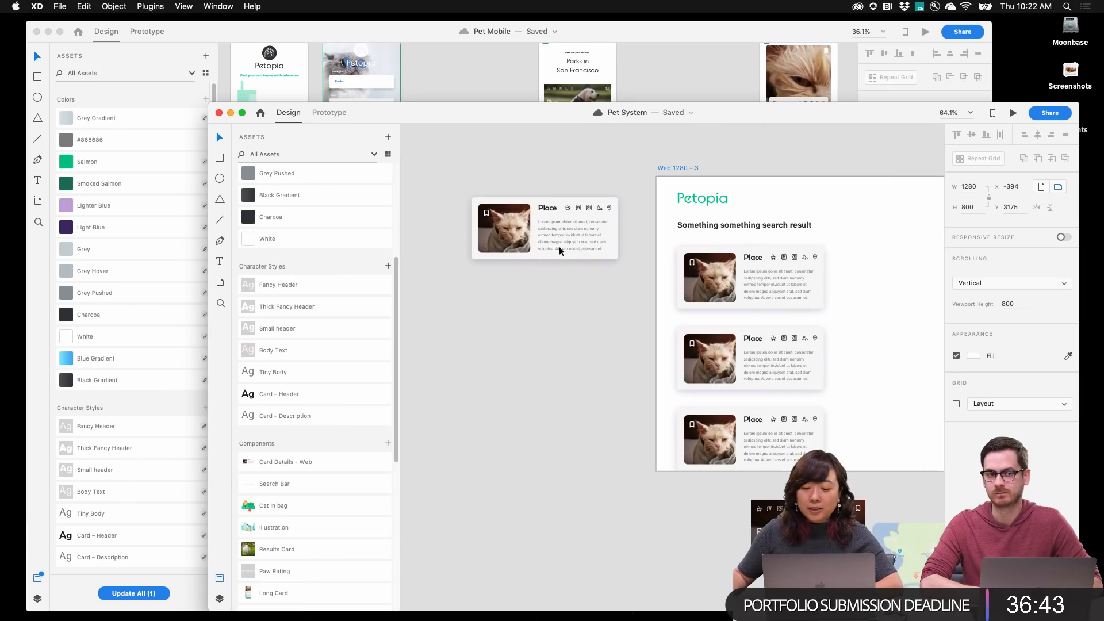
double_click(613, 217)
left_click(492, 173)
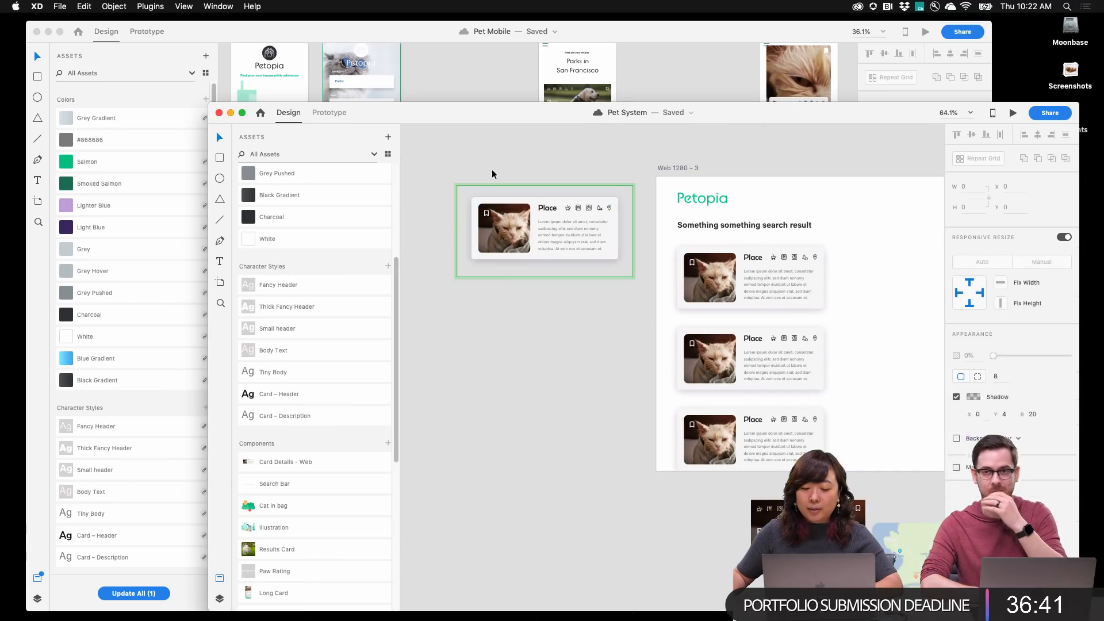
left_click(616, 210)
left_click_drag(665, 219, 616, 190)
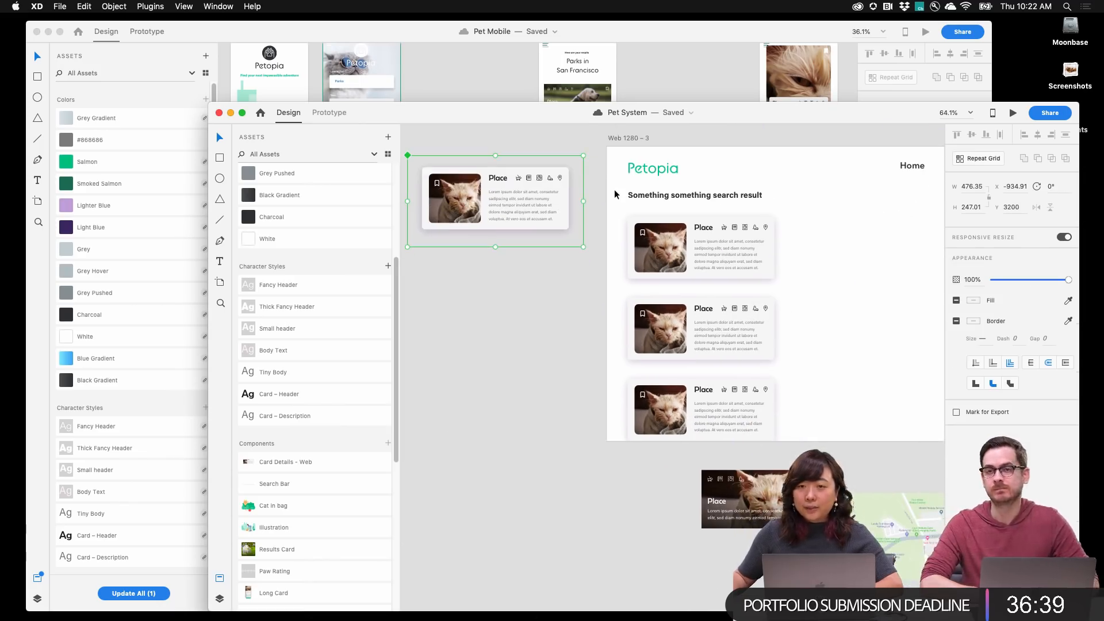
key("Delete")
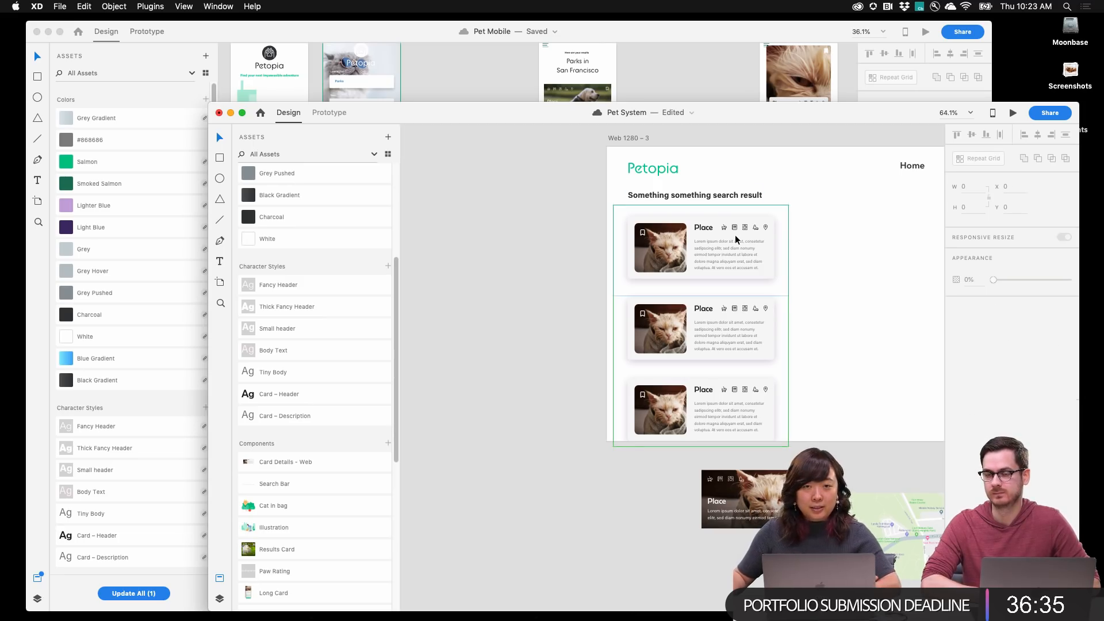
Restore the master component from the first card in the repeat grid, and move it to the pasteboard left of Web 1280 – 3
left_click(763, 238)
double_click(764, 238)
right_click(764, 238)
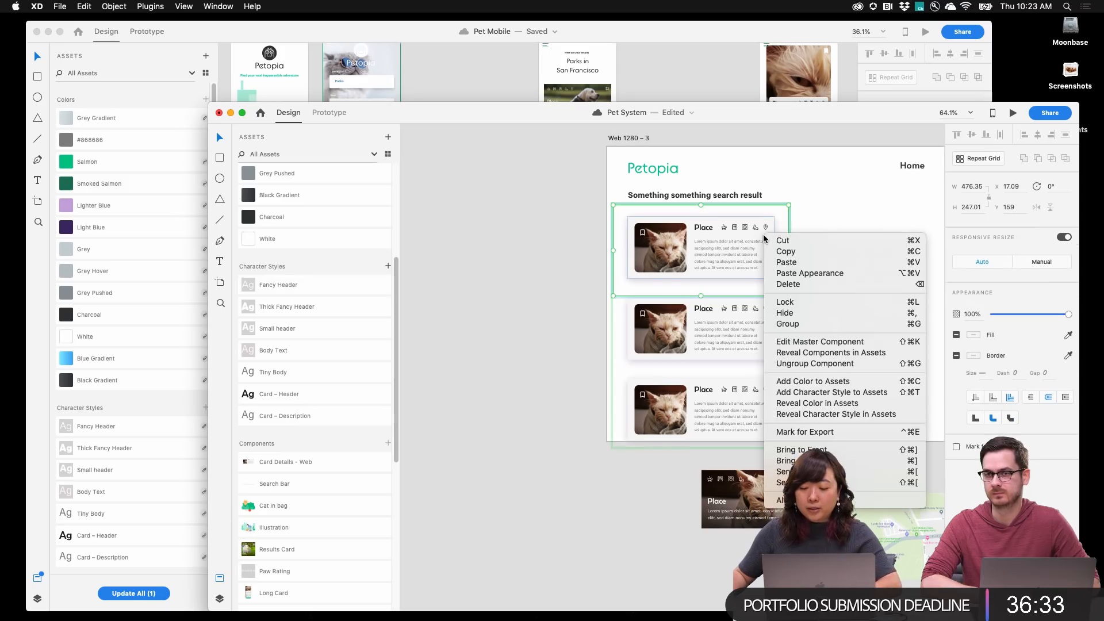
left_click(860, 341)
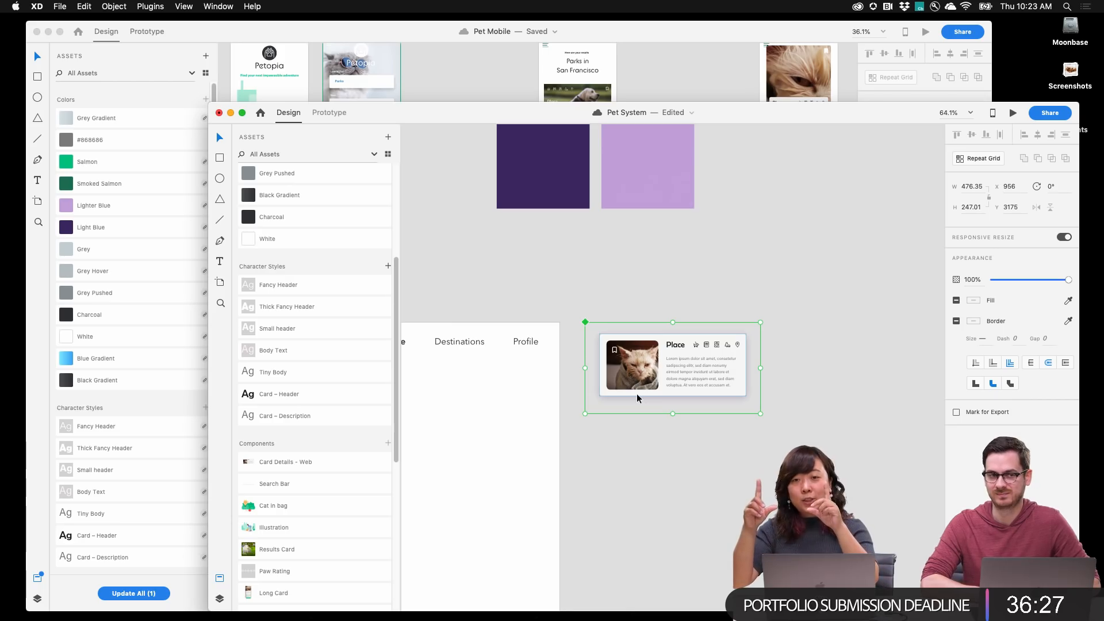
scroll(637, 398, "left", 5)
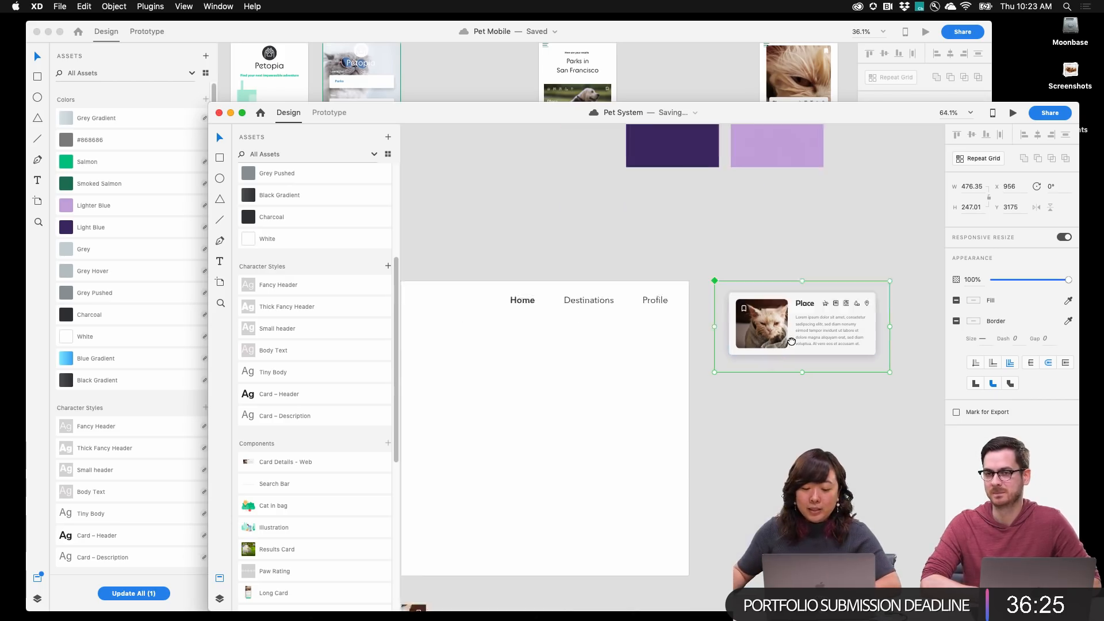
left_click_drag(828, 357, 486, 346)
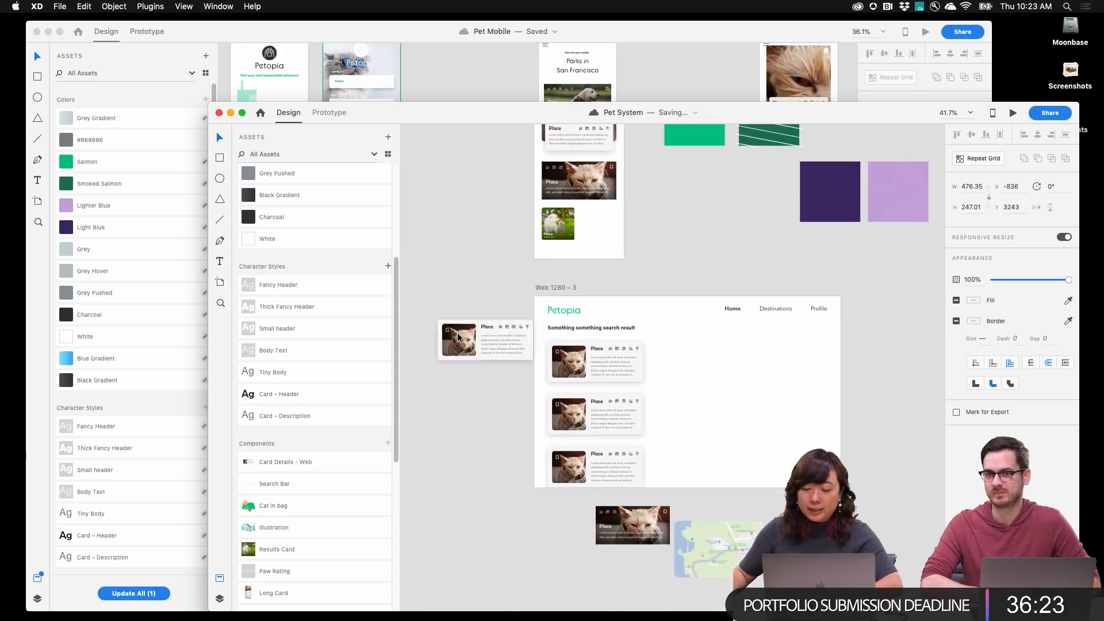
Turn off the shadow on the background rectangle inside the master place card, and deselect it
scroll(487, 347, "up", 5)
double_click(585, 306)
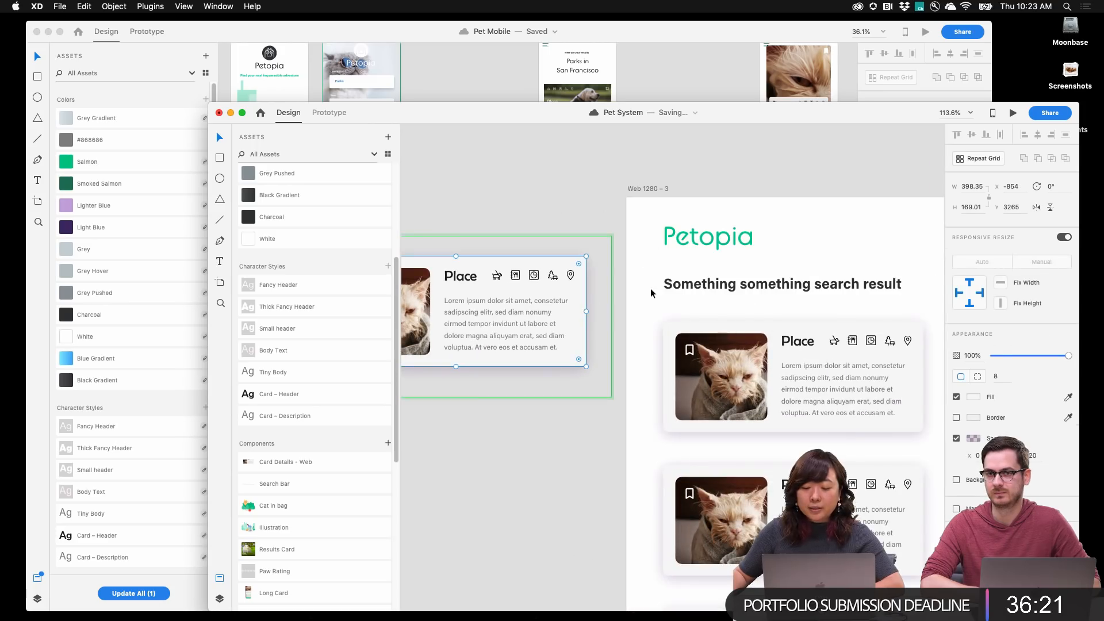
left_click(956, 439)
scroll(689, 356, "down", 5)
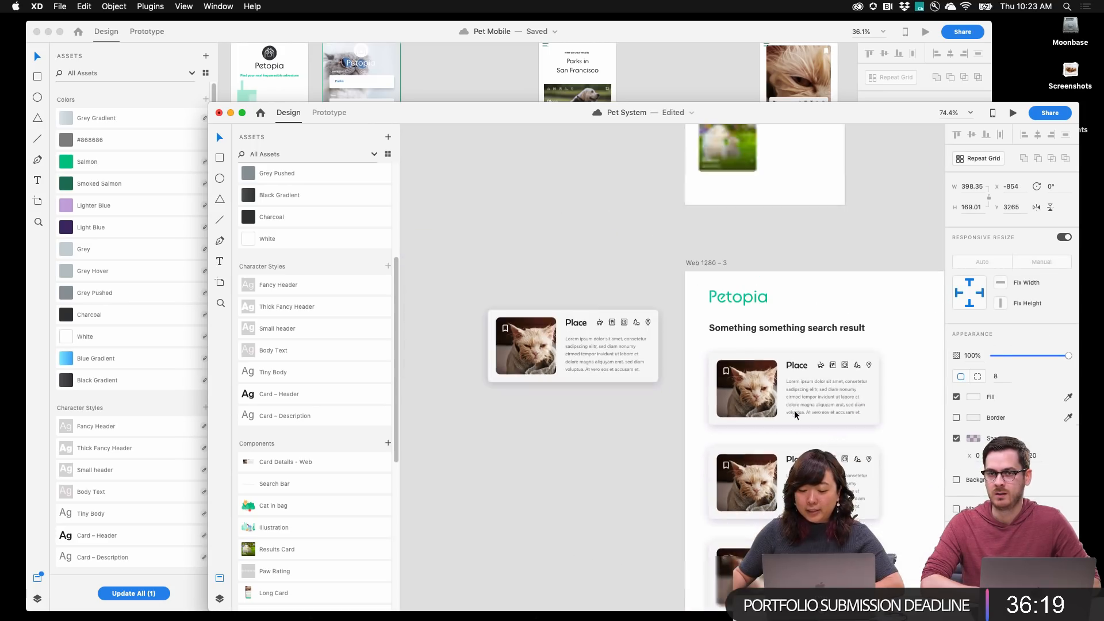
scroll(670, 340, "up", 2)
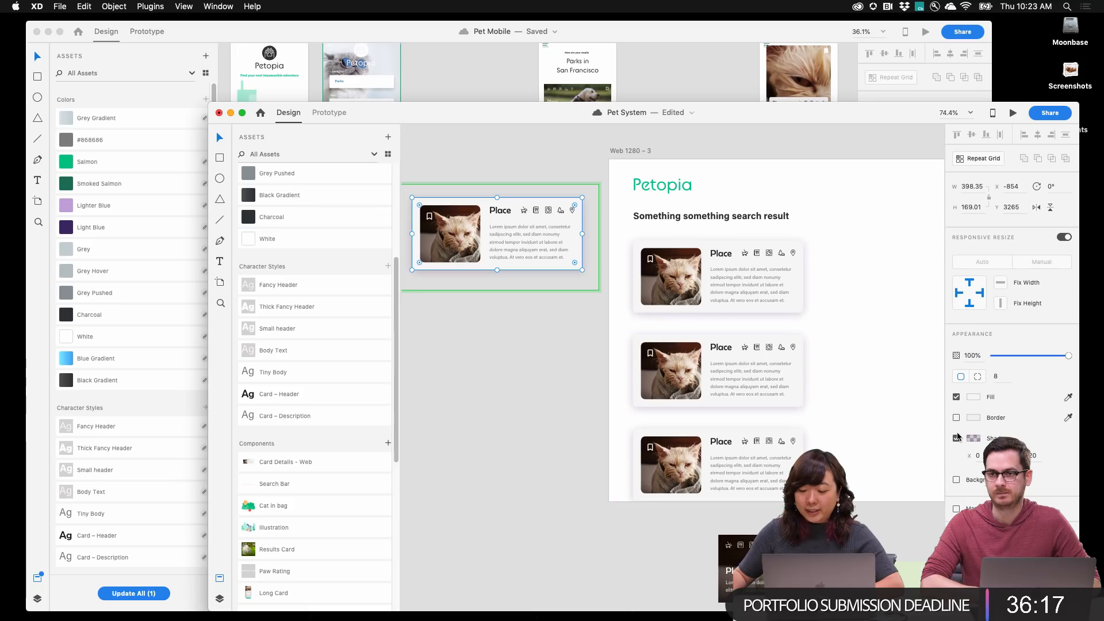
left_click(956, 438)
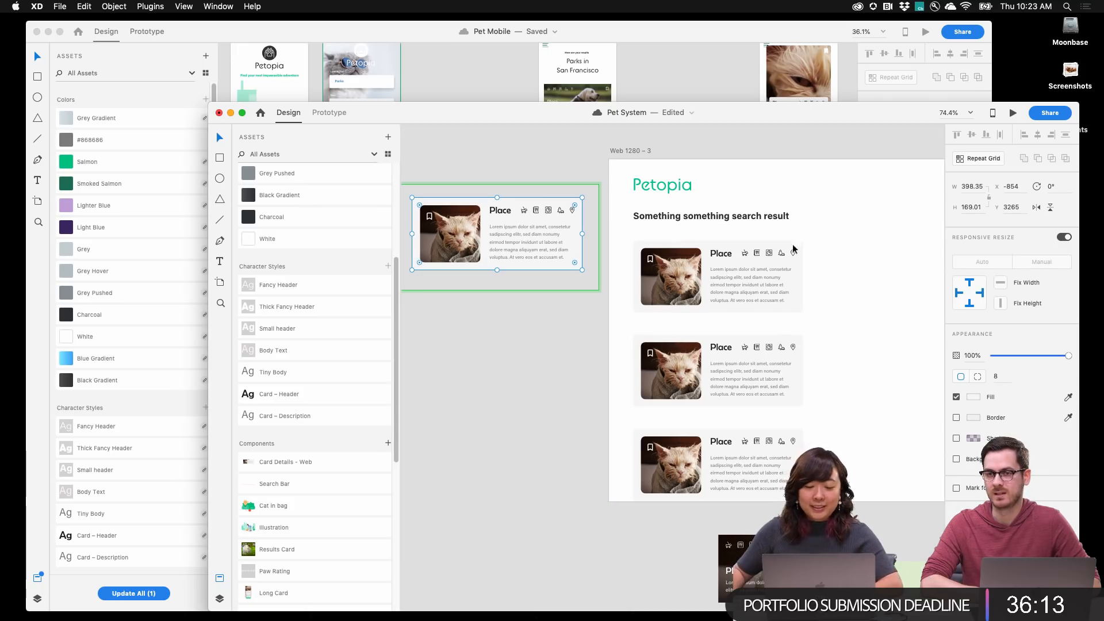
left_click(532, 347)
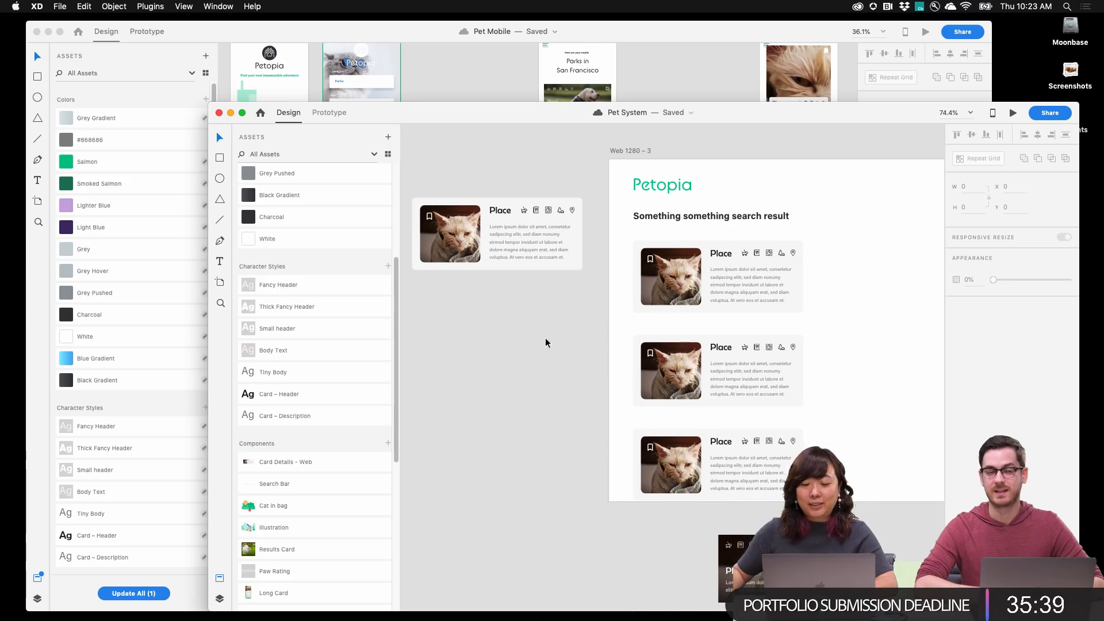
Select the cat photo inside the master place card beside Web 1280 – 3
scroll(594, 325, "up", 2)
double_click(545, 185)
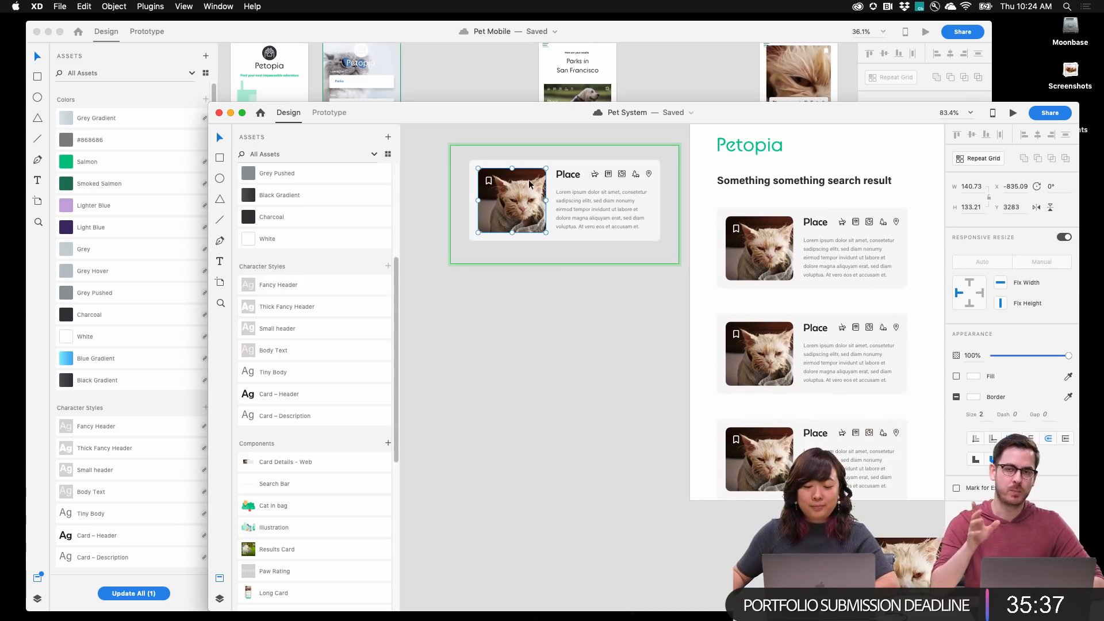
left_click_drag(546, 232, 535, 219)
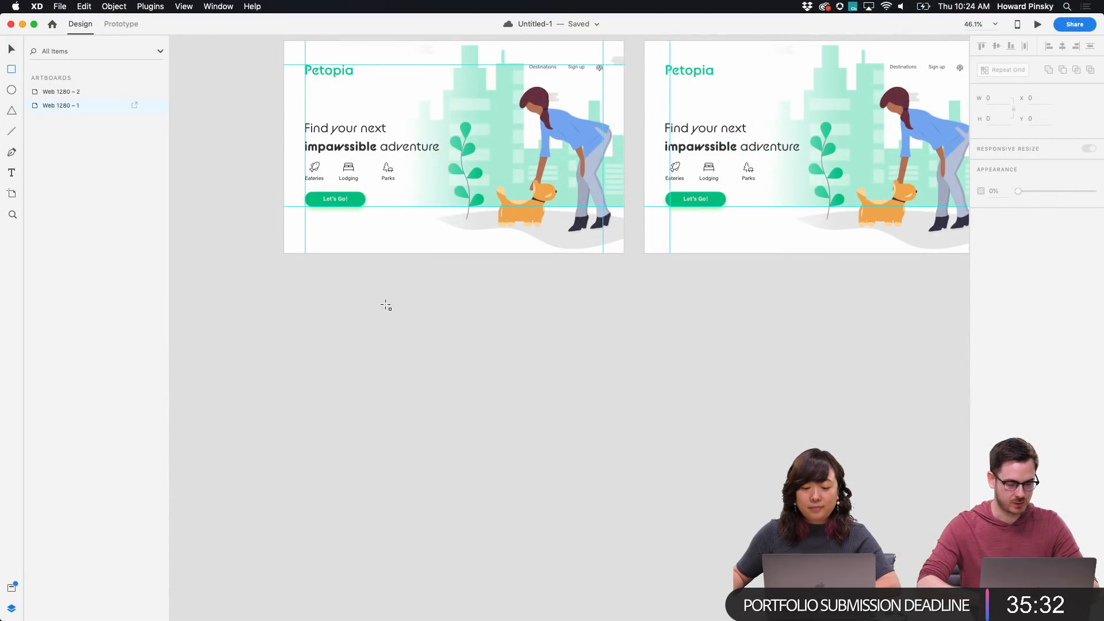
Draw a pill-shaped rectangle about 773 by 221 with corner radius 111 on the pasteboard below Web 1280 – 1 in Untitled-1
key("v")
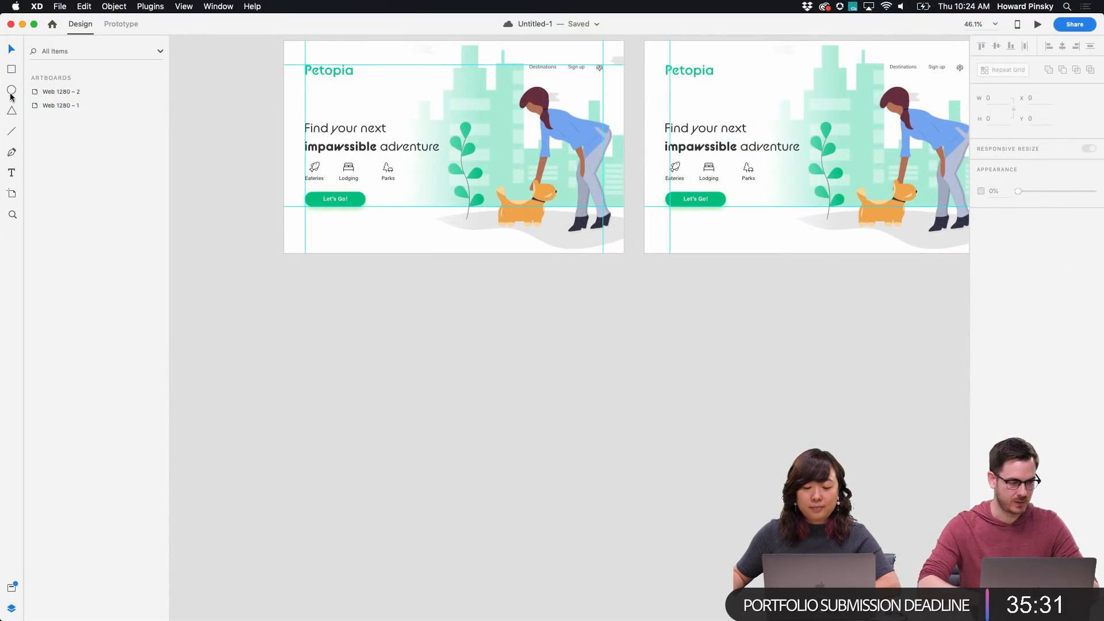
left_click(11, 70)
left_click_drag(386, 320, 493, 337)
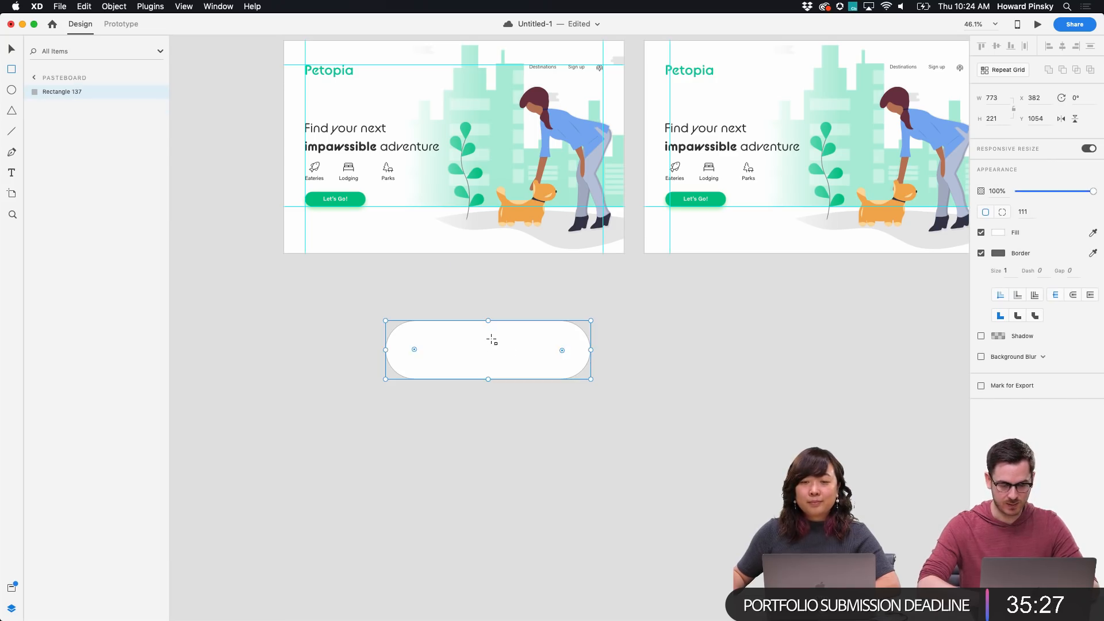
Fill the pill-shaped rectangle with bright red and remove its border
scroll(478, 350, "up", 5)
left_click(998, 233)
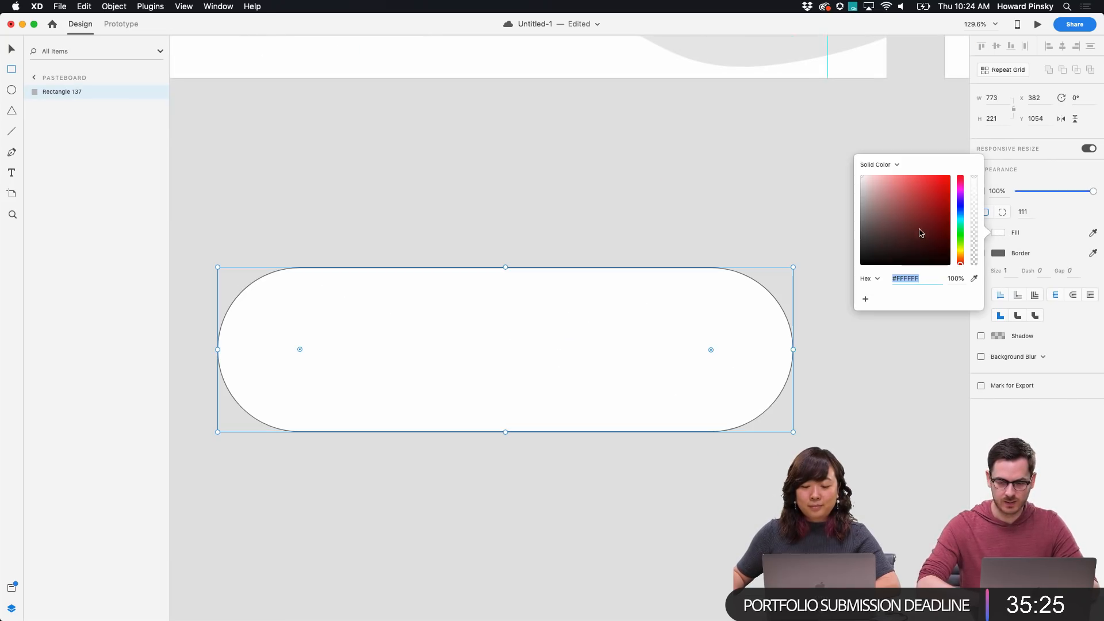
left_click(945, 176)
left_click(1035, 376)
left_click(981, 253)
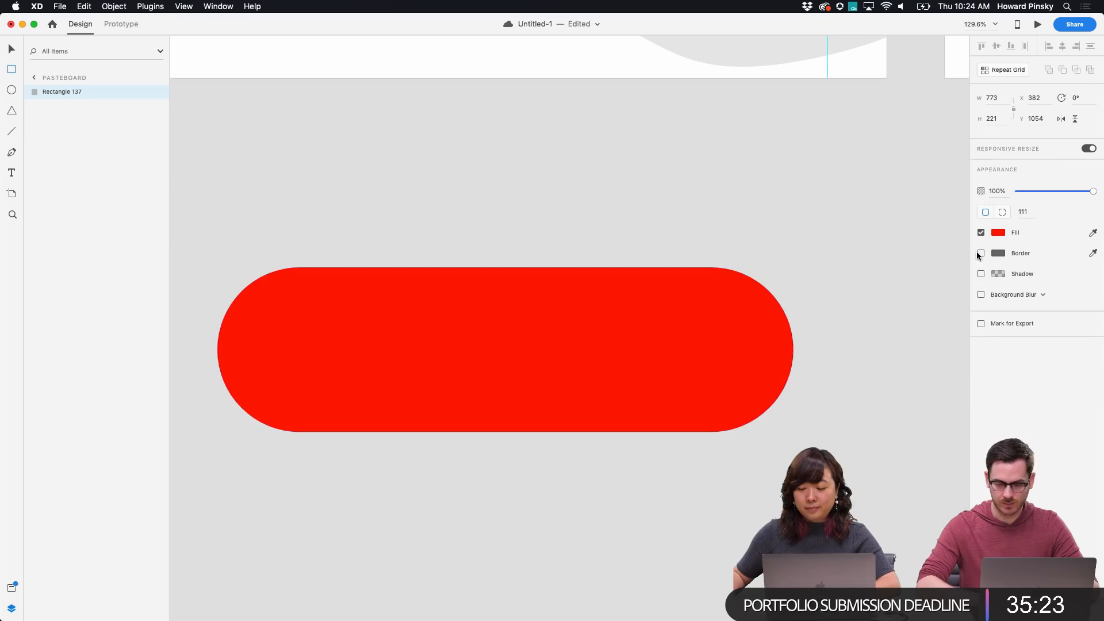
Convert the red pill-shaped rectangle into a component
scroll(729, 323, "left", 3)
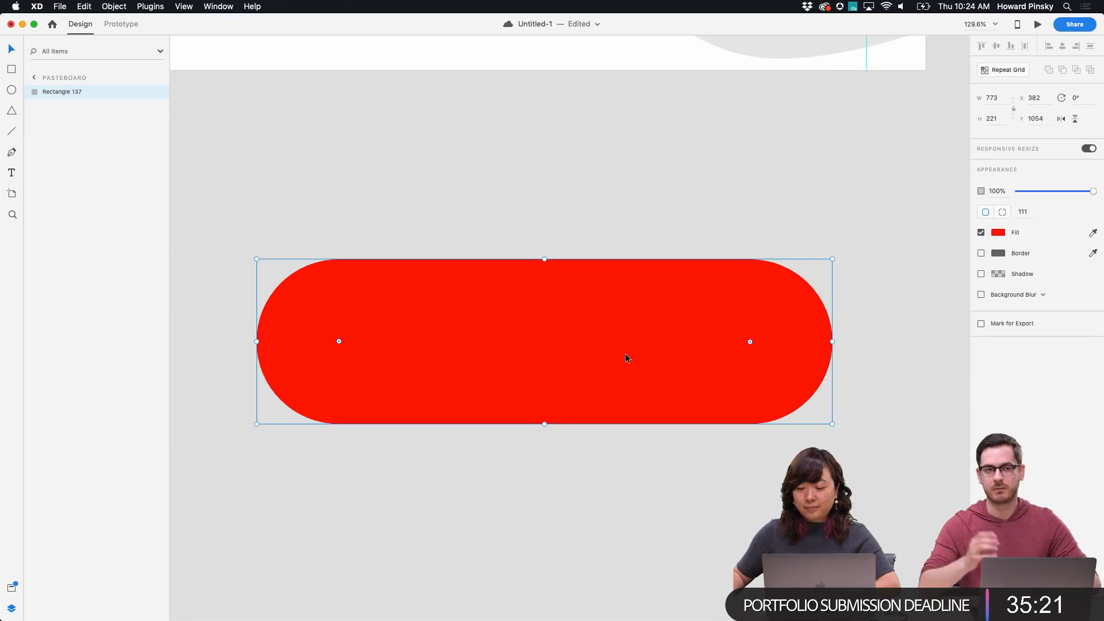
scroll(626, 354, "down", 2)
scroll(625, 354, "left", 2)
key("super+k")
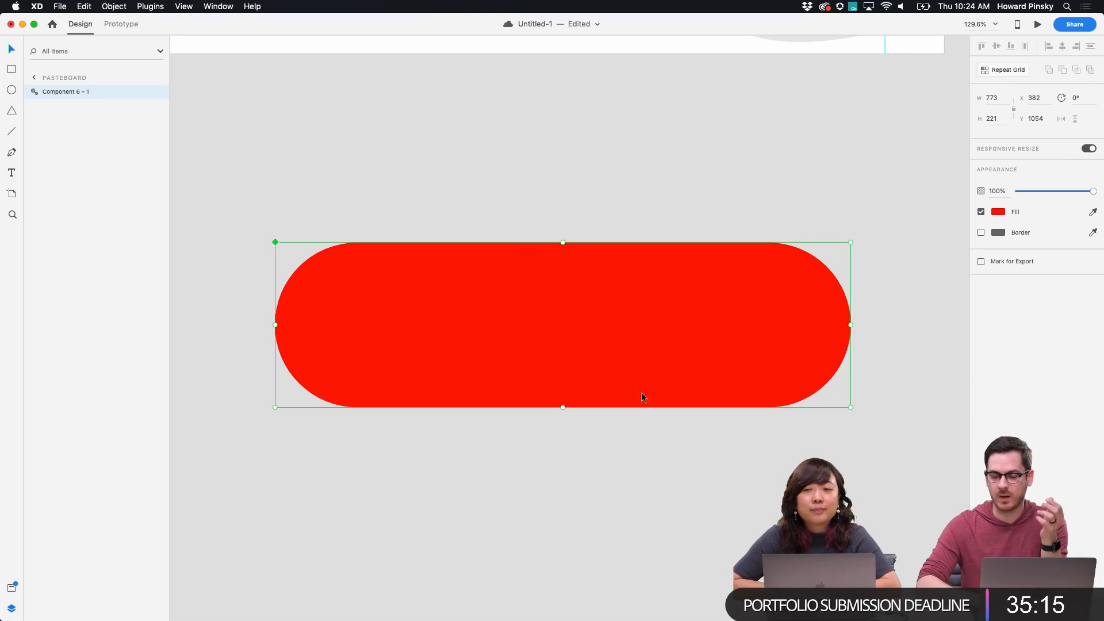
Add a shadow to the rectangle inside the red pill component and set its vertical offset to 23
double_click(679, 334)
left_click(981, 349)
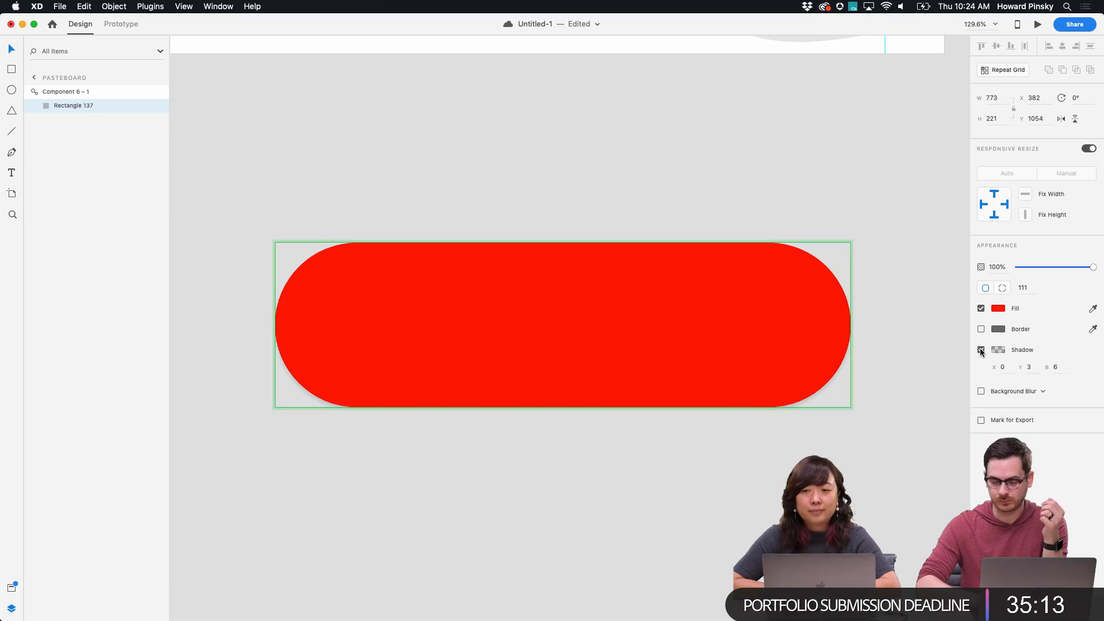
left_click(1029, 367)
type("13")
key("Return")
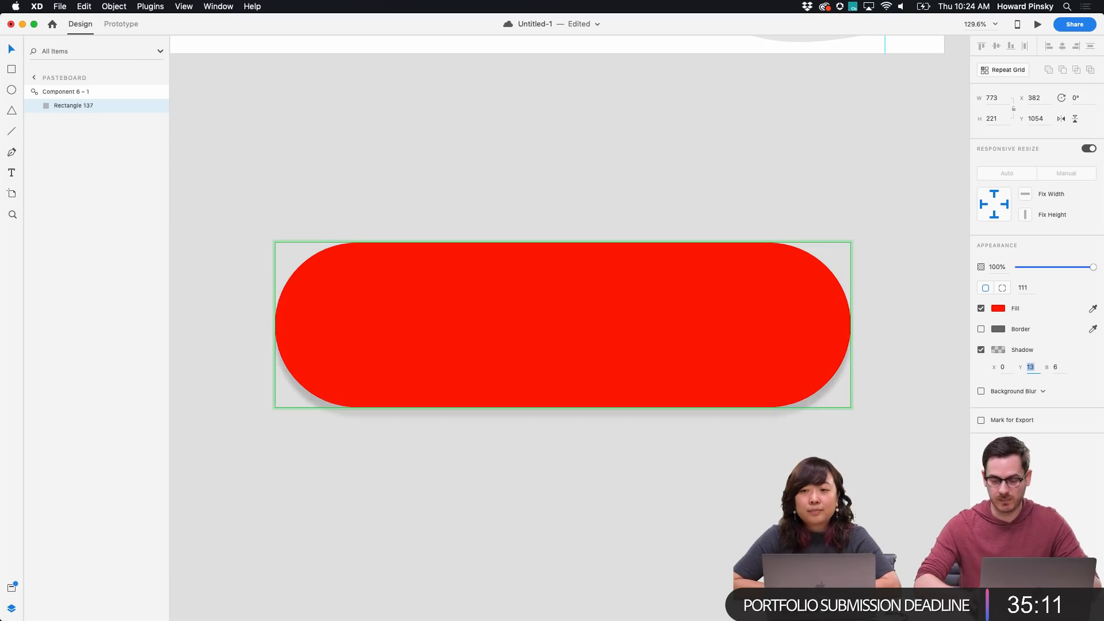
type("23")
key("Return")
Set the pill's shadow colour to near-black #020000 at about 97% opacity and leave component editing
left_click(998, 350)
left_click_drag(917, 322, 852, 281)
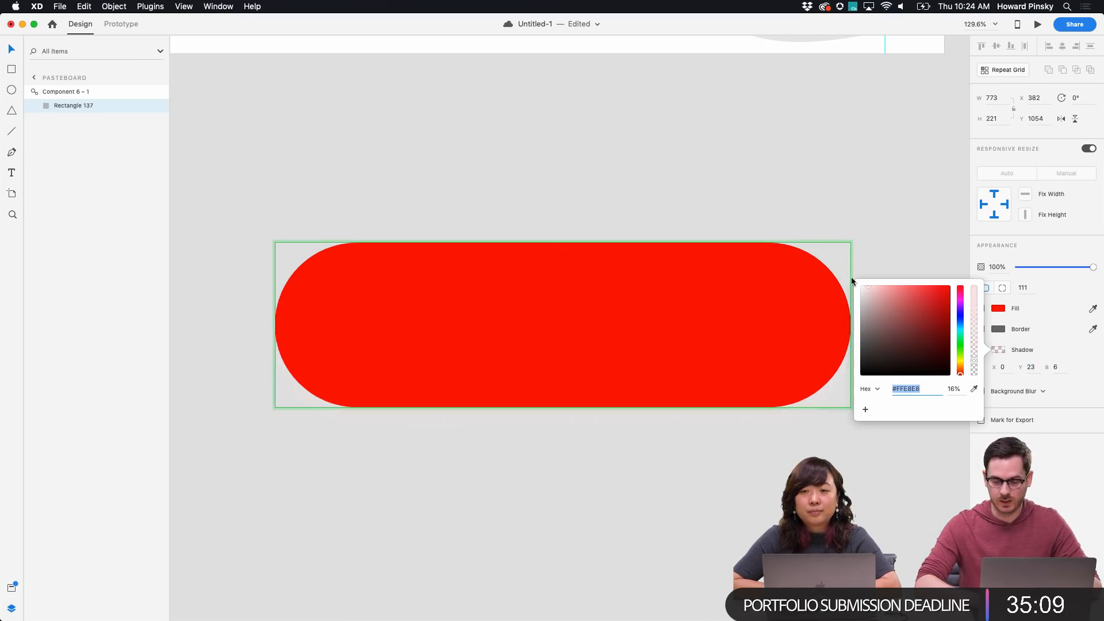
left_click_drag(915, 320, 975, 285)
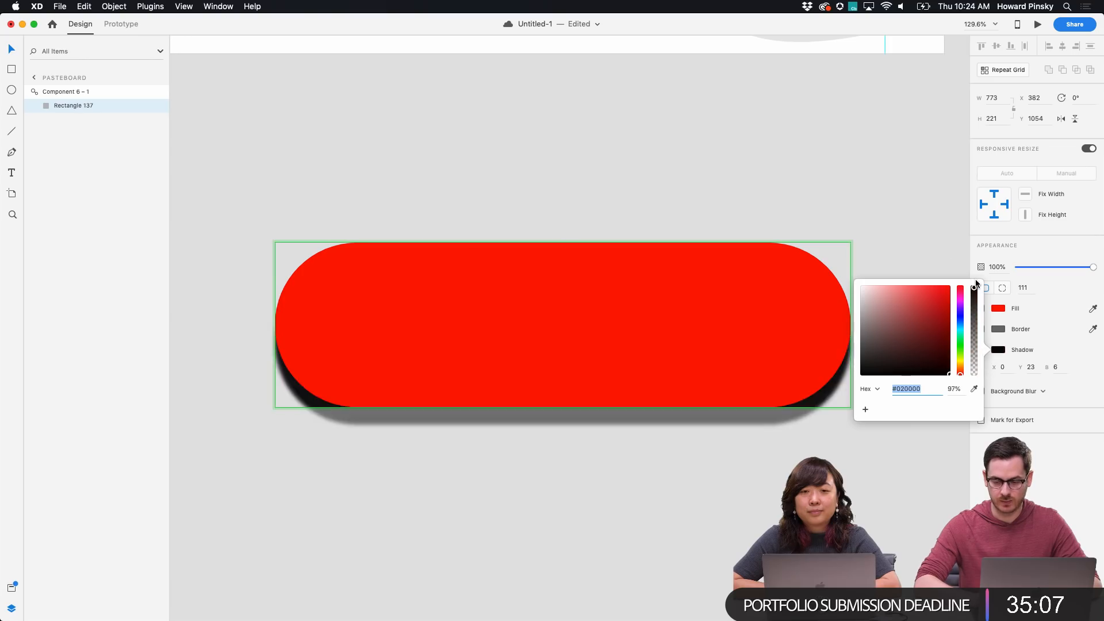
left_click(940, 224)
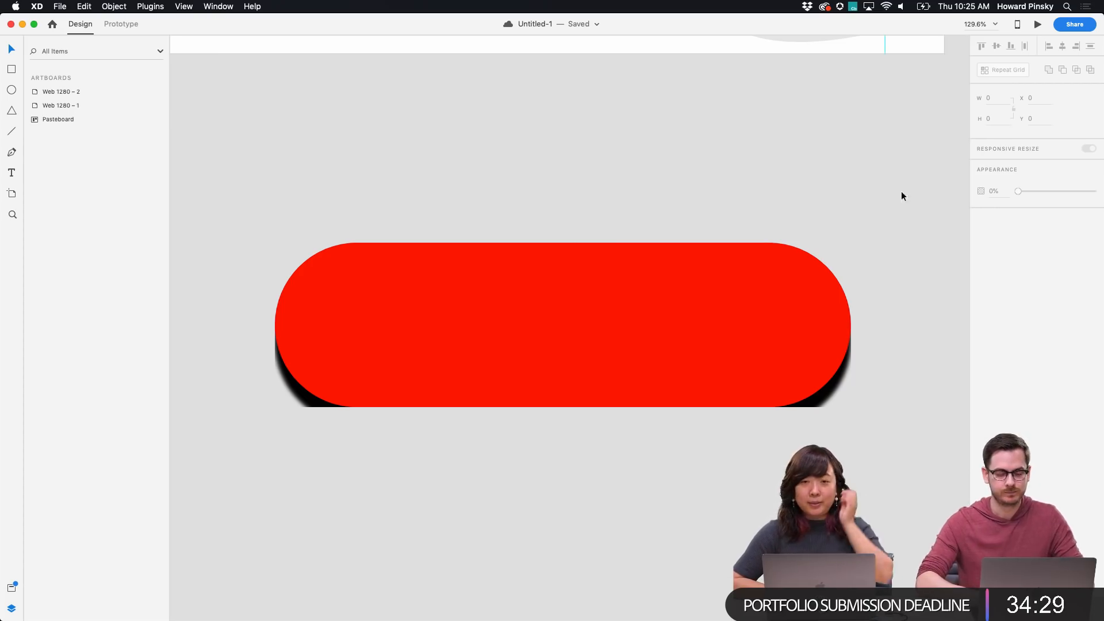
Undo the shadow changes and the component conversion so the red pill is a plain rectangle
double_click(766, 332)
key("super+c")
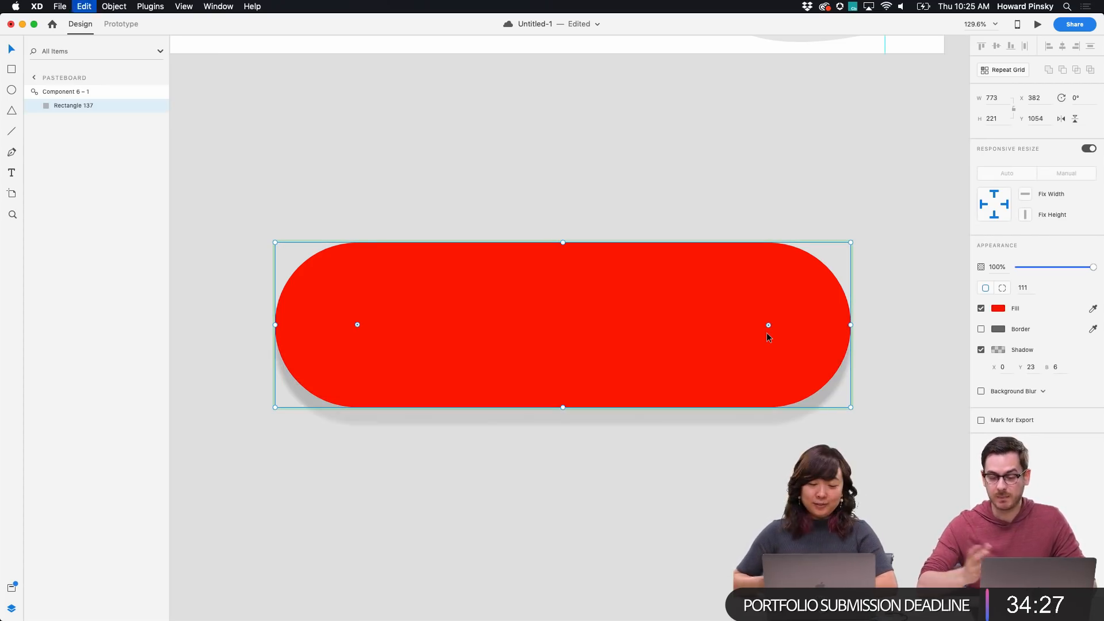
key("super+z")
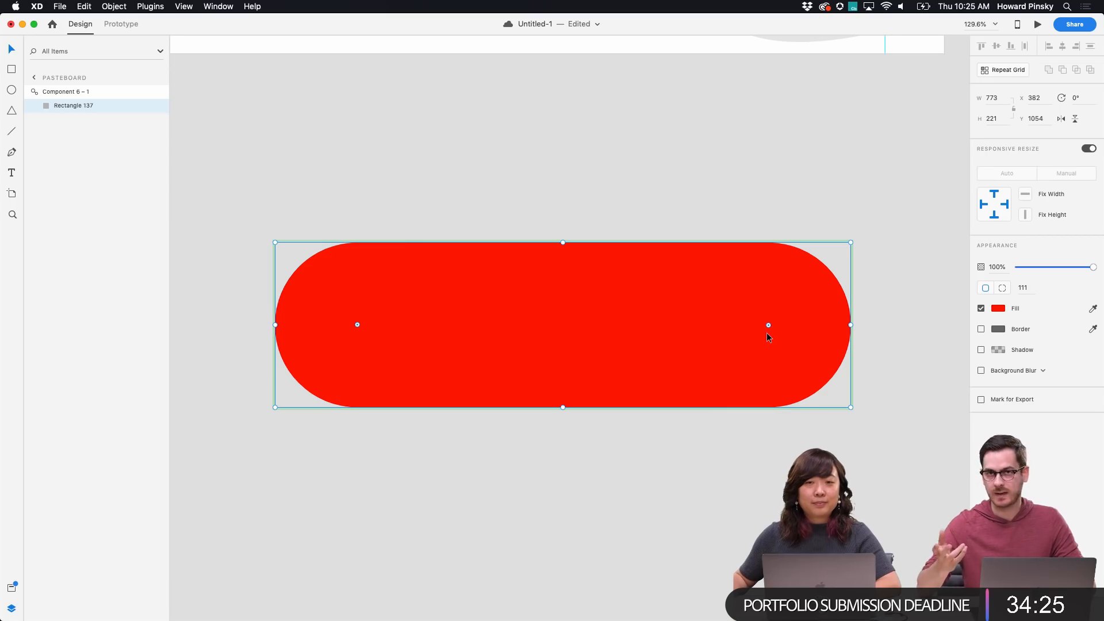
key("super+z")
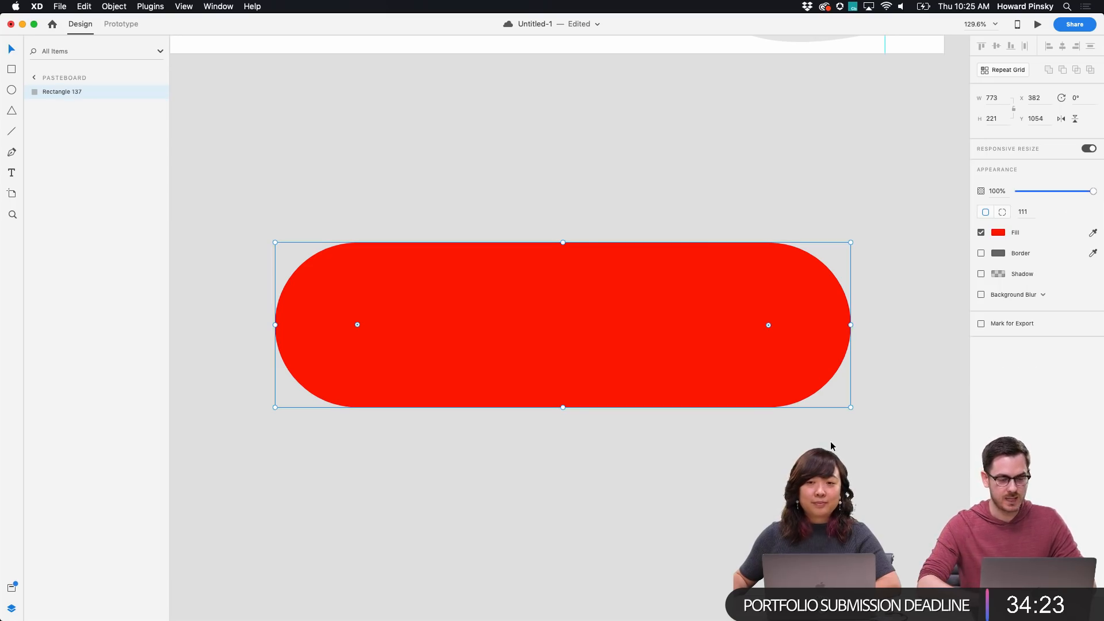
Add a darker, more opaque shadow to the plain red pill with vertical offset 9 and blur 26
left_click(981, 274)
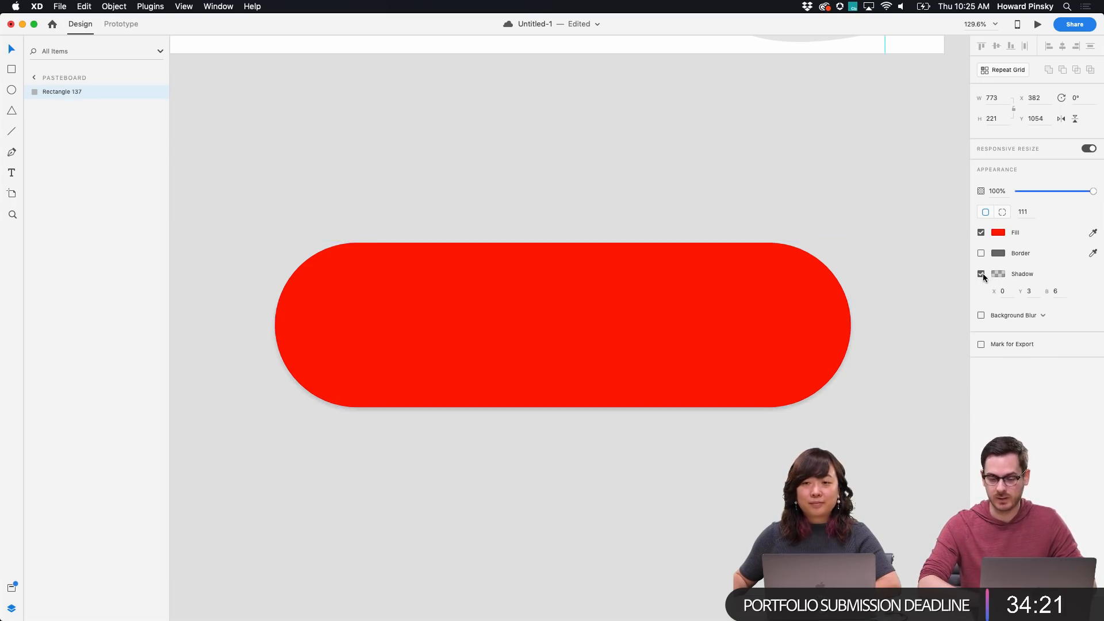
left_click(1037, 291)
type("9")
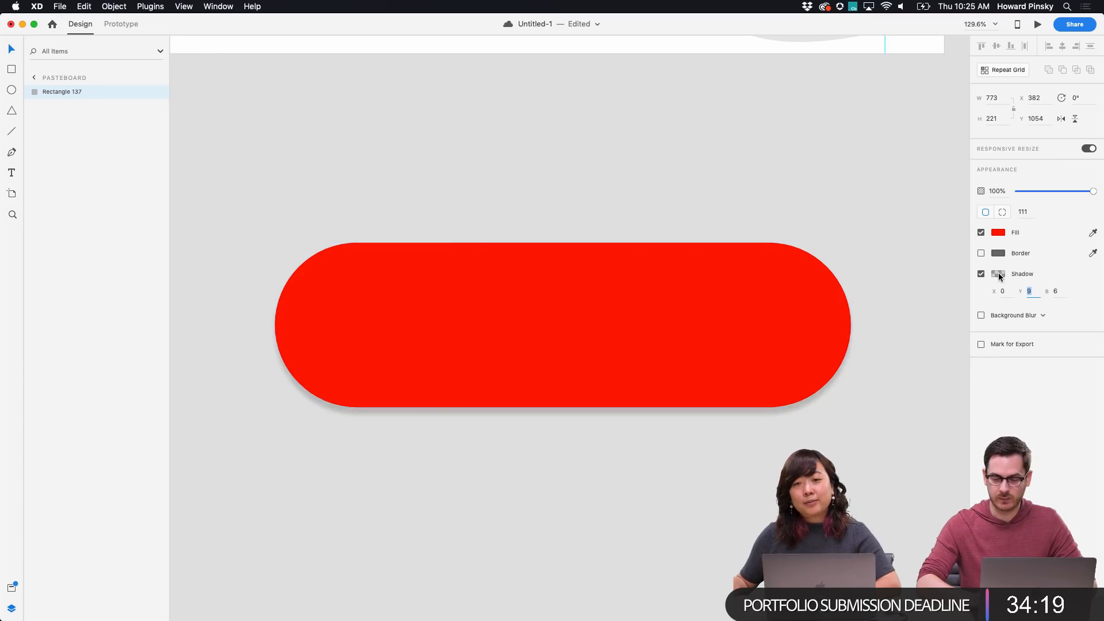
left_click(997, 274)
left_click(1062, 293)
type("16")
key("Return")
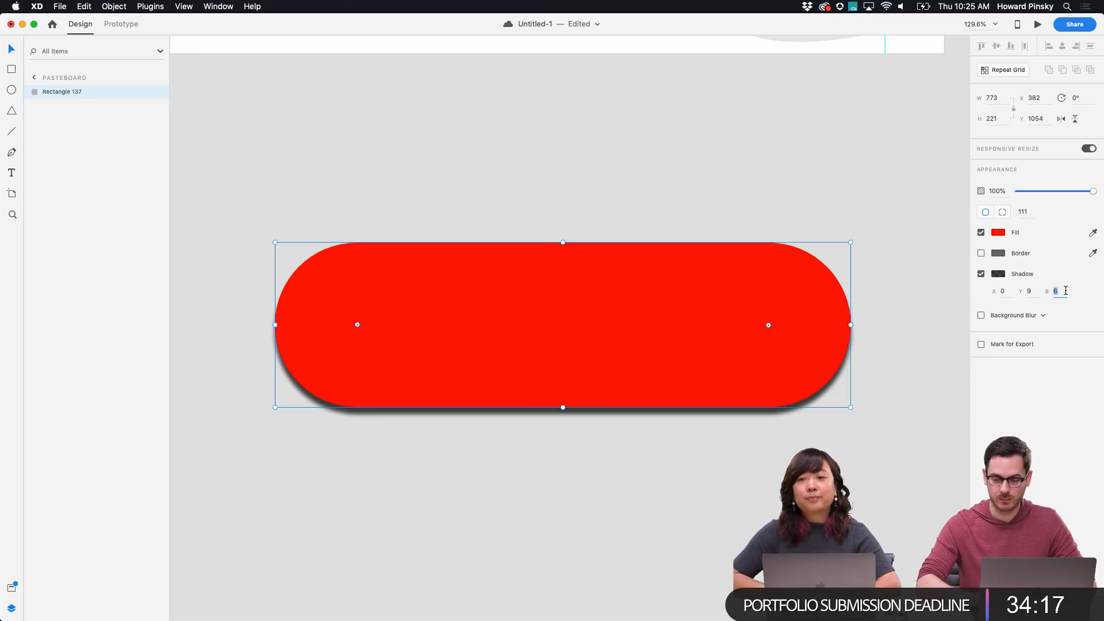
type("26")
key("Return")
left_click(887, 482)
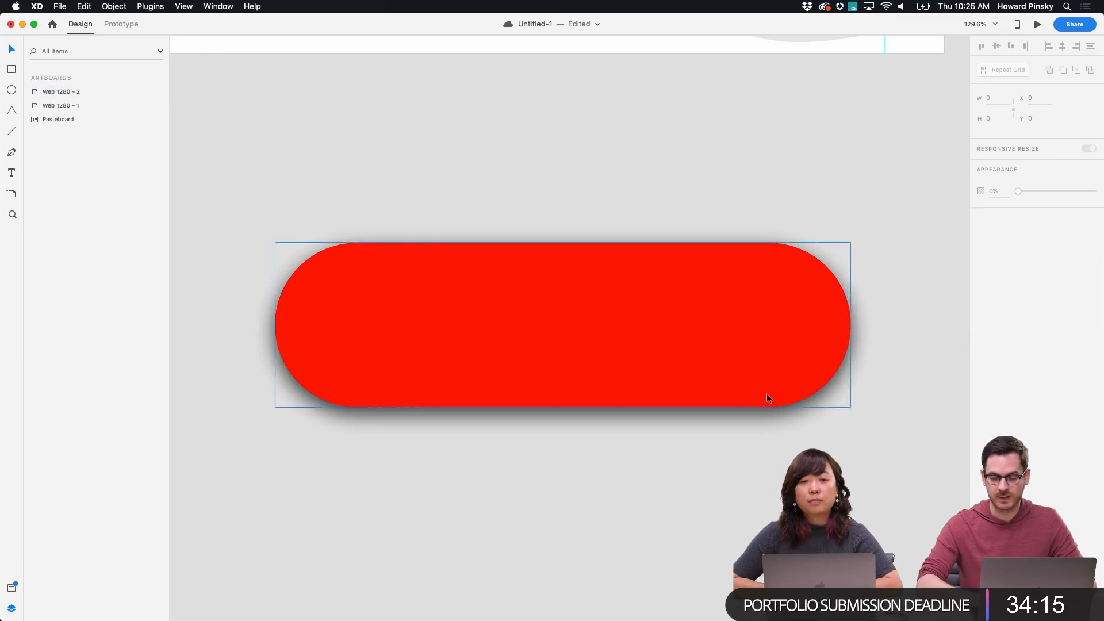
Convert the red pill with its shadow into a component
left_click(777, 307)
key("super+k")
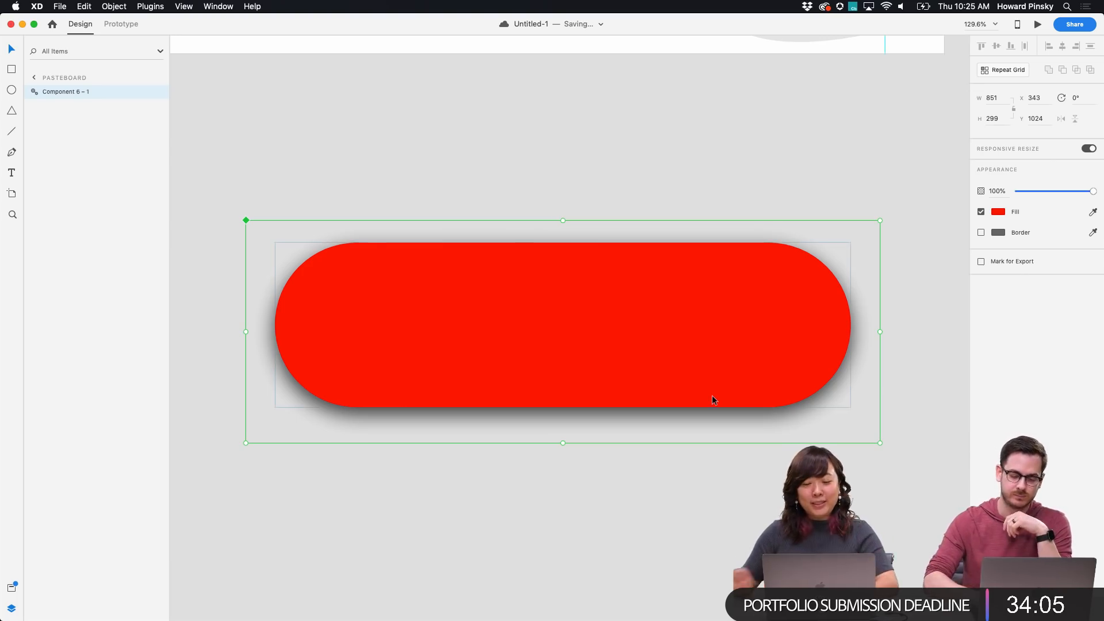
Delete the red pill component from the pasteboard and return to the Petopia artboards
key("Delete")
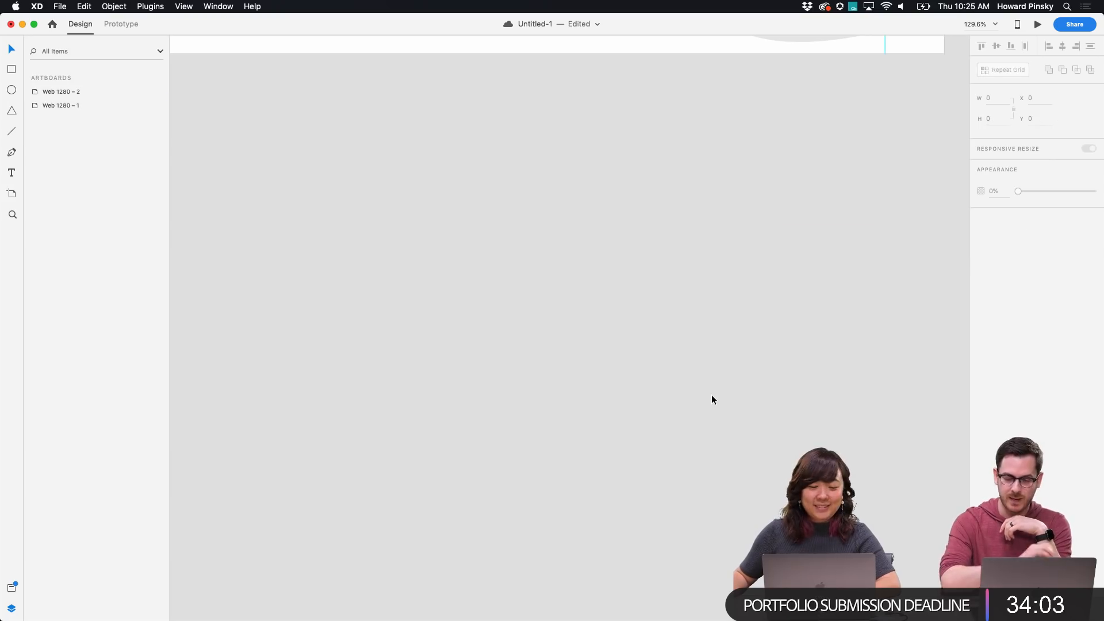
key("super+0")
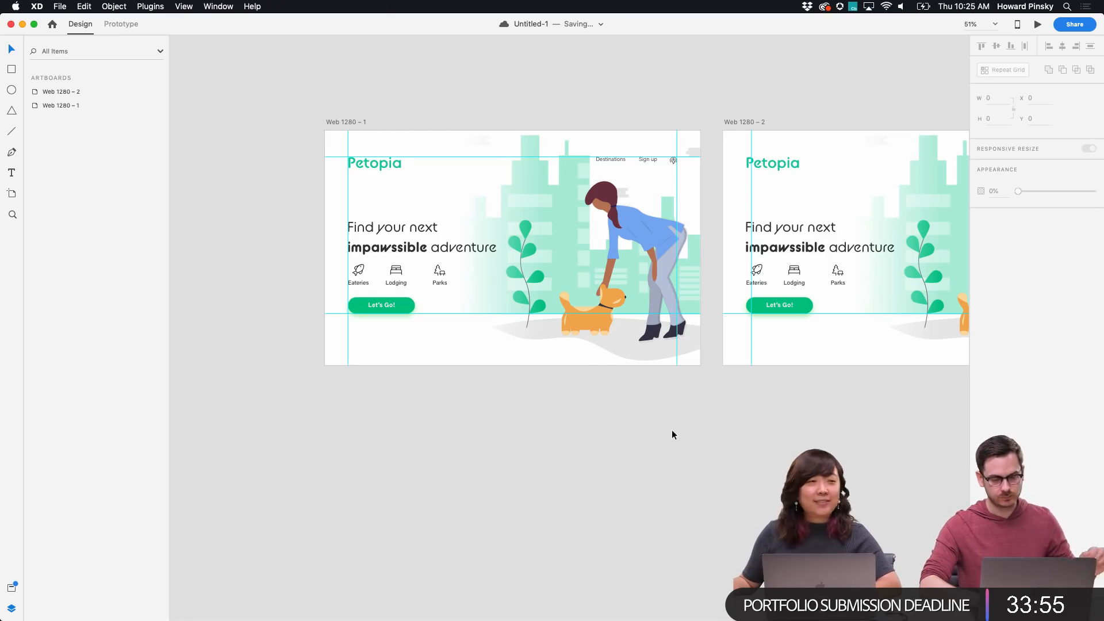
scroll(672, 434, "right", 3)
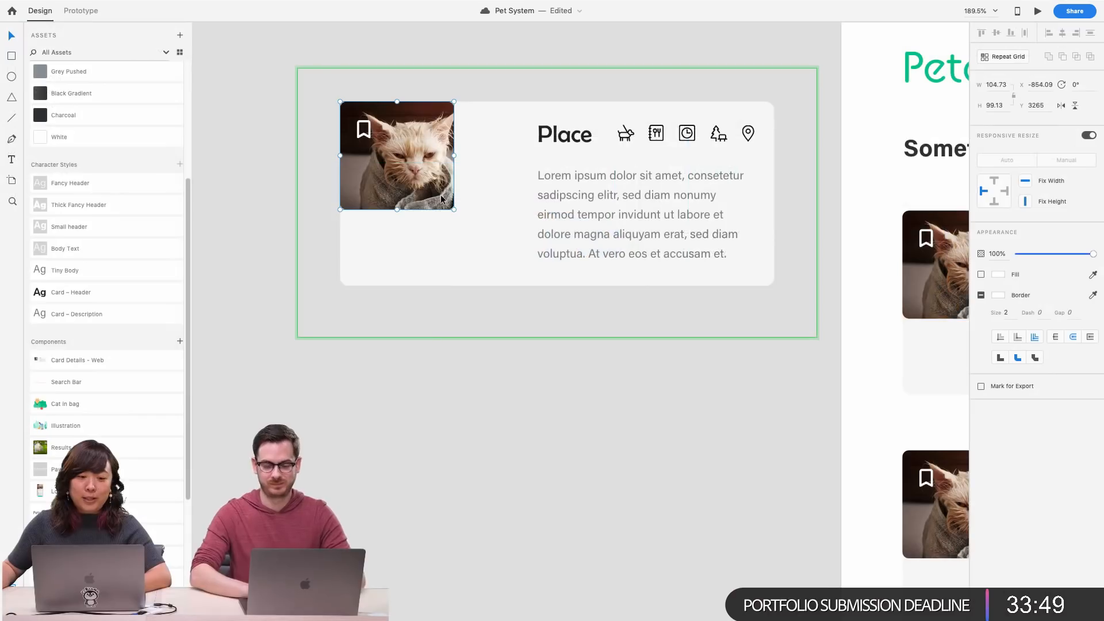
In Pet System, enlarge the master card's cat photo to about 150 by 169 and square the two corners beside the text
left_click_drag(454, 210, 504, 285)
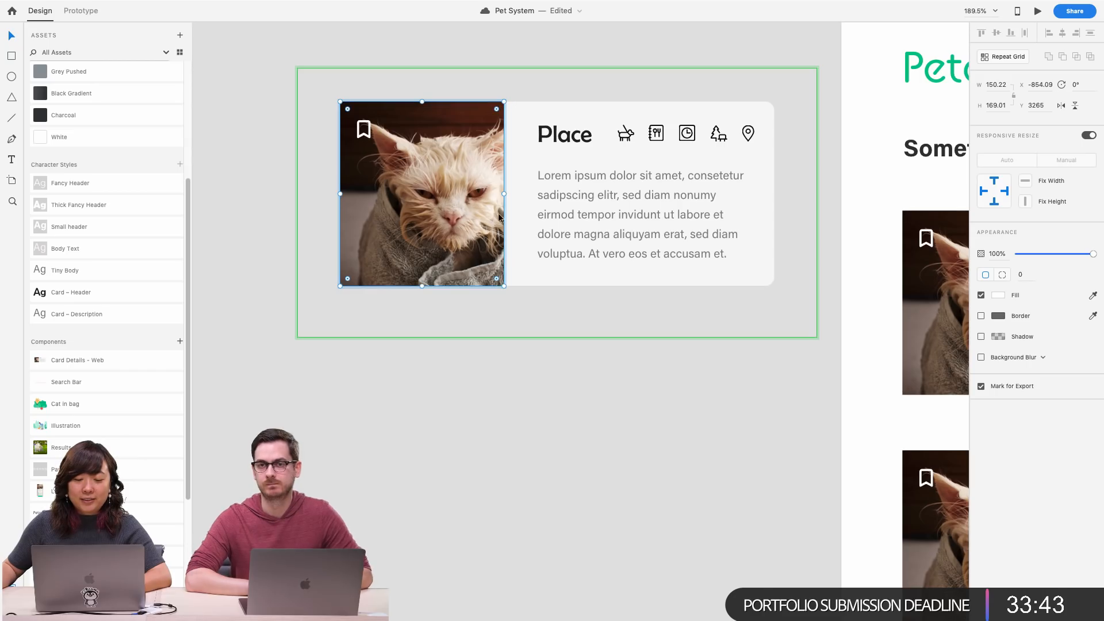
left_click_drag(496, 108, 505, 102)
left_click_drag(496, 278, 513, 303)
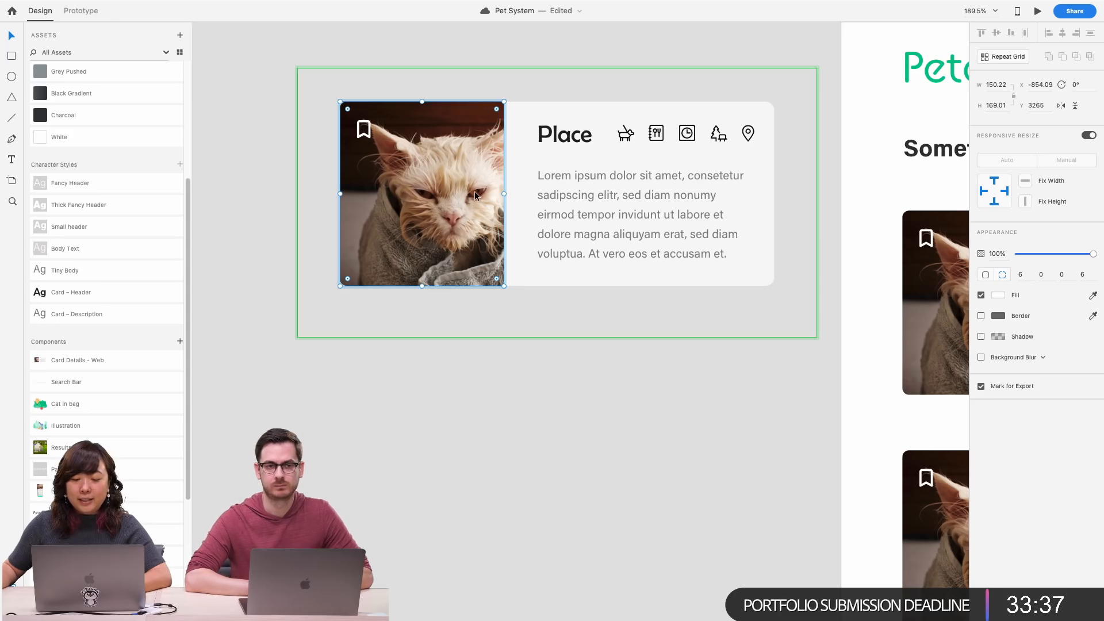
Undo the photo's squared corners, try dragging its upper corner radius beside the text inward, and undo that too
key("super+z")
scroll(359, 147, "up", 2)
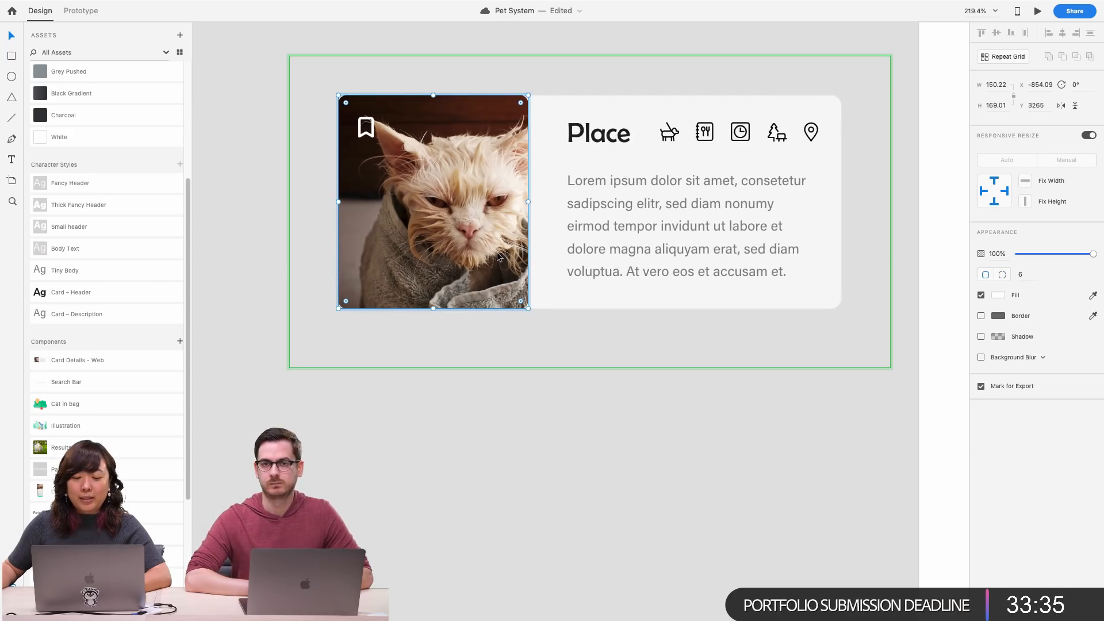
scroll(412, 164, "up", 5)
scroll(534, 182, "up", 2)
scroll(535, 182, "left", 1)
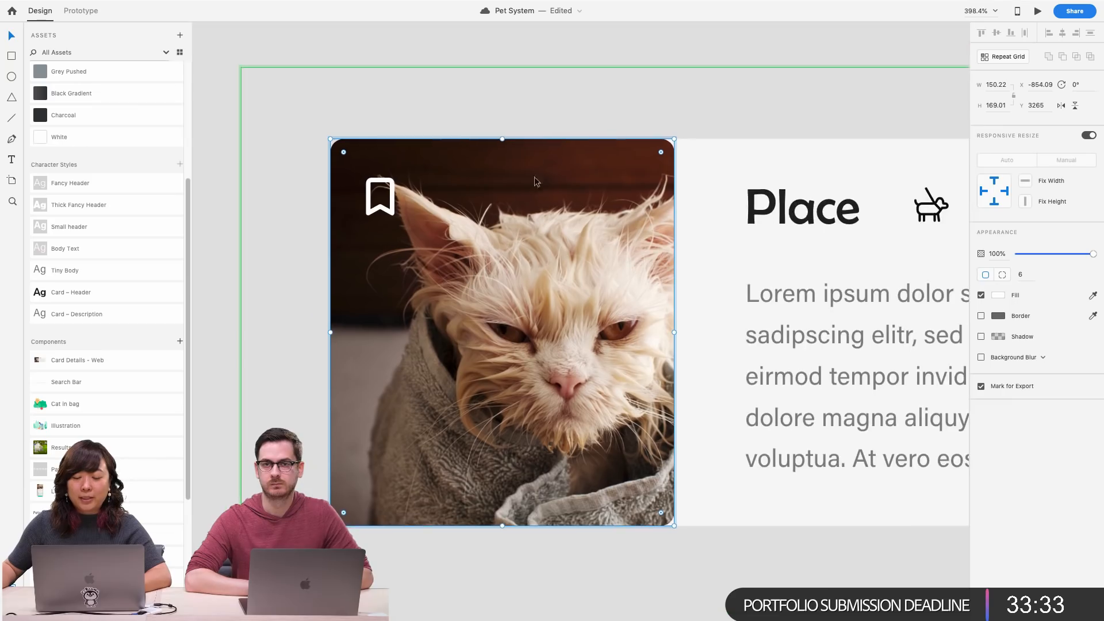
scroll(463, 188, "up", 2)
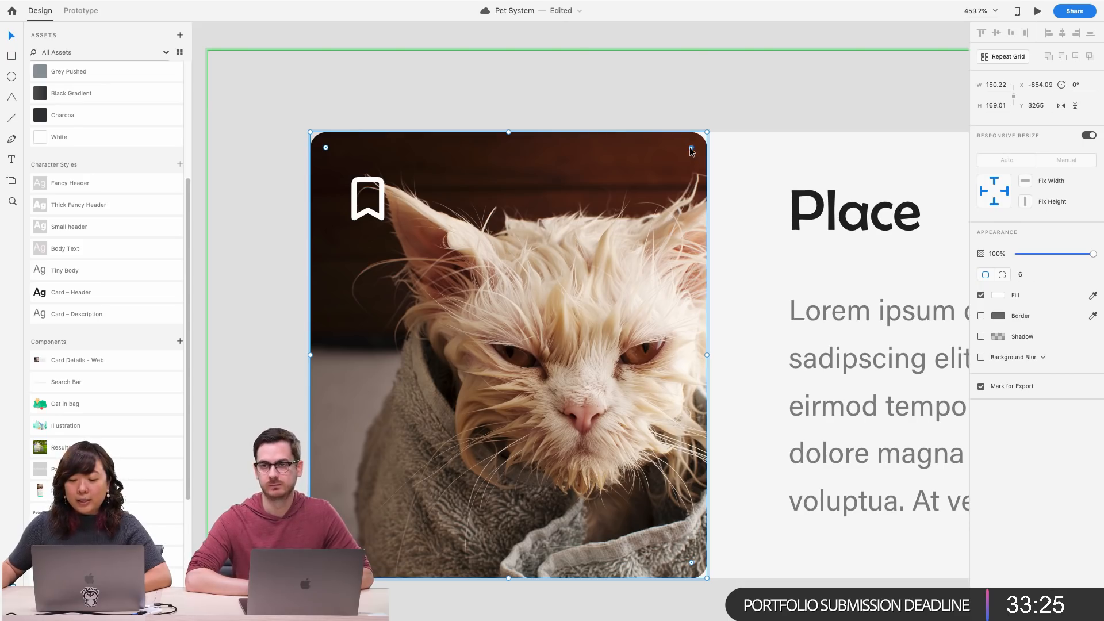
left_click_drag(692, 151, 653, 200)
key("super+z")
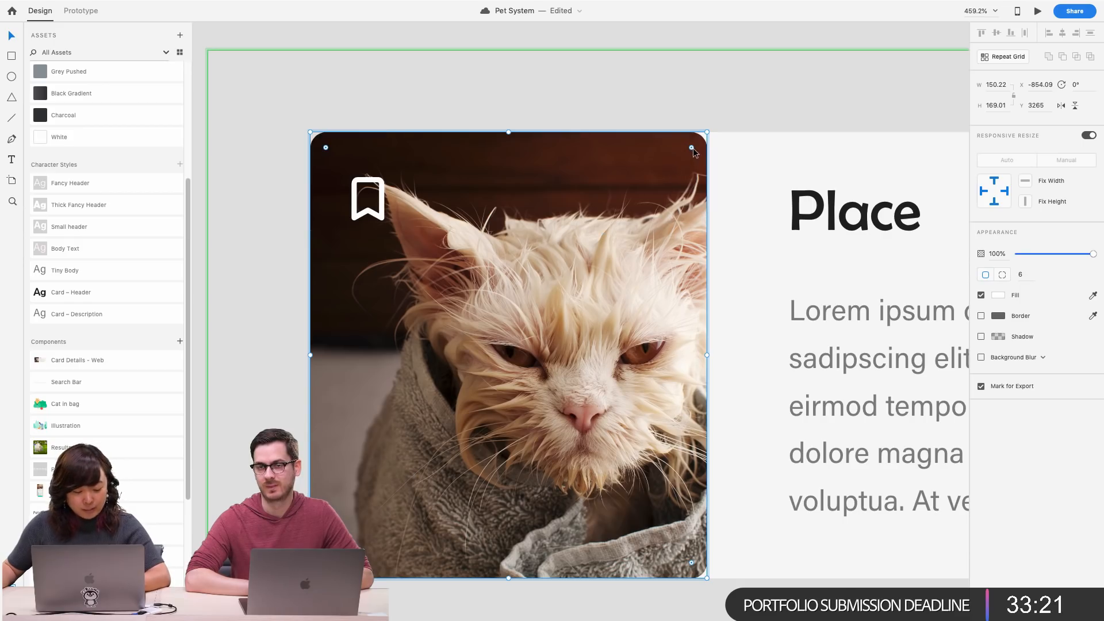
Set the photo's two corners beside the text to radius 0, keeping radius 6 on the outer corners
left_click_drag(692, 150, 703, 137)
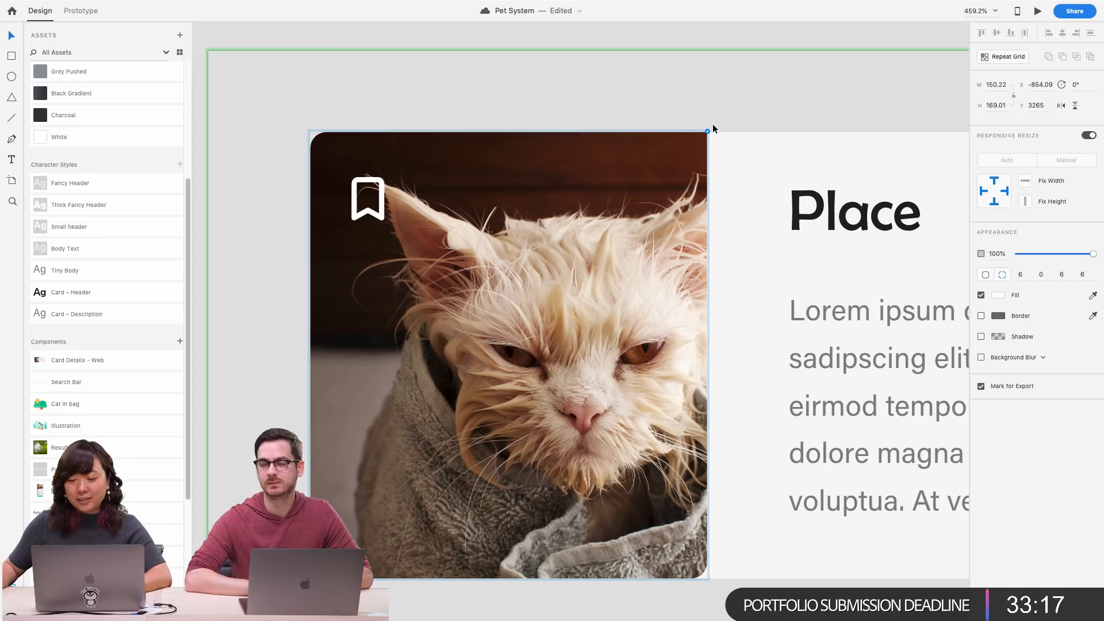
left_click_drag(696, 155, 351, 520)
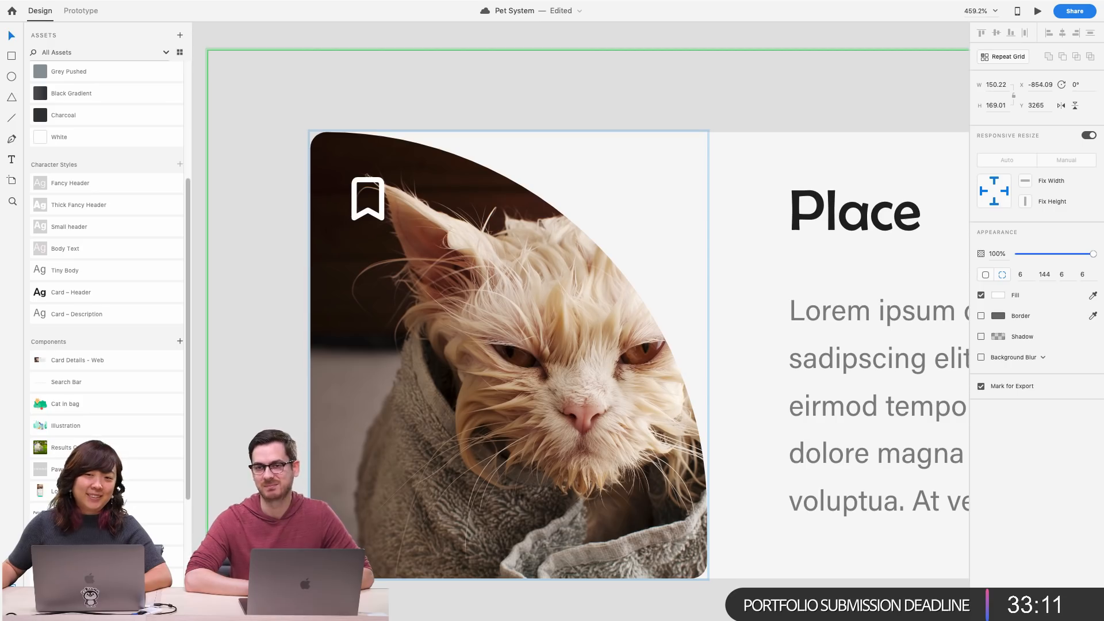
left_click_drag(351, 521, 677, 162)
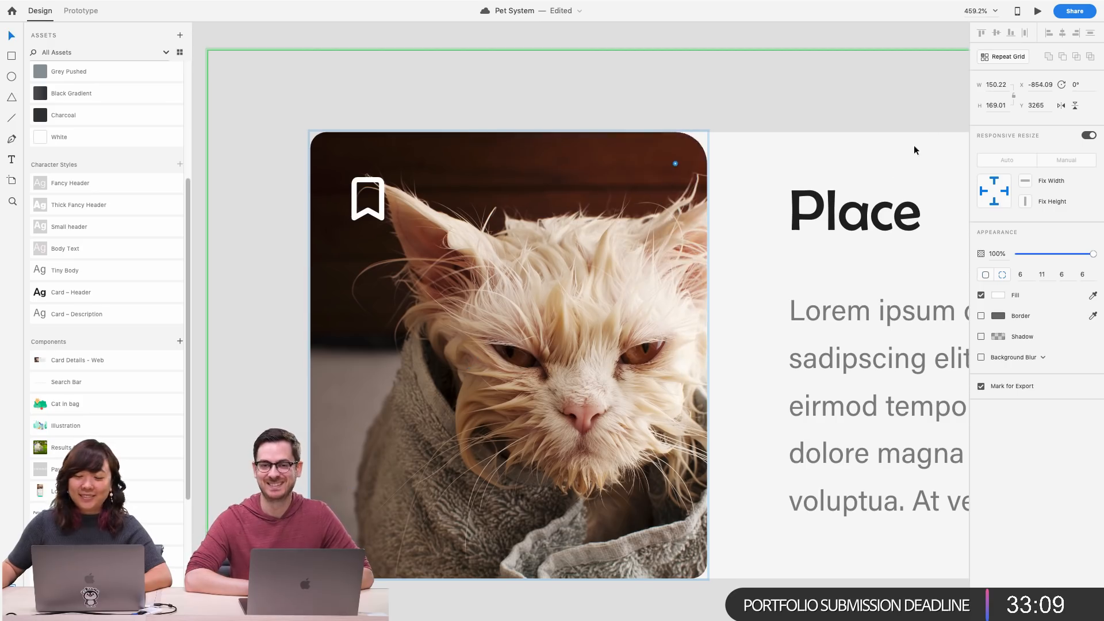
left_click_drag(914, 150, 908, 158)
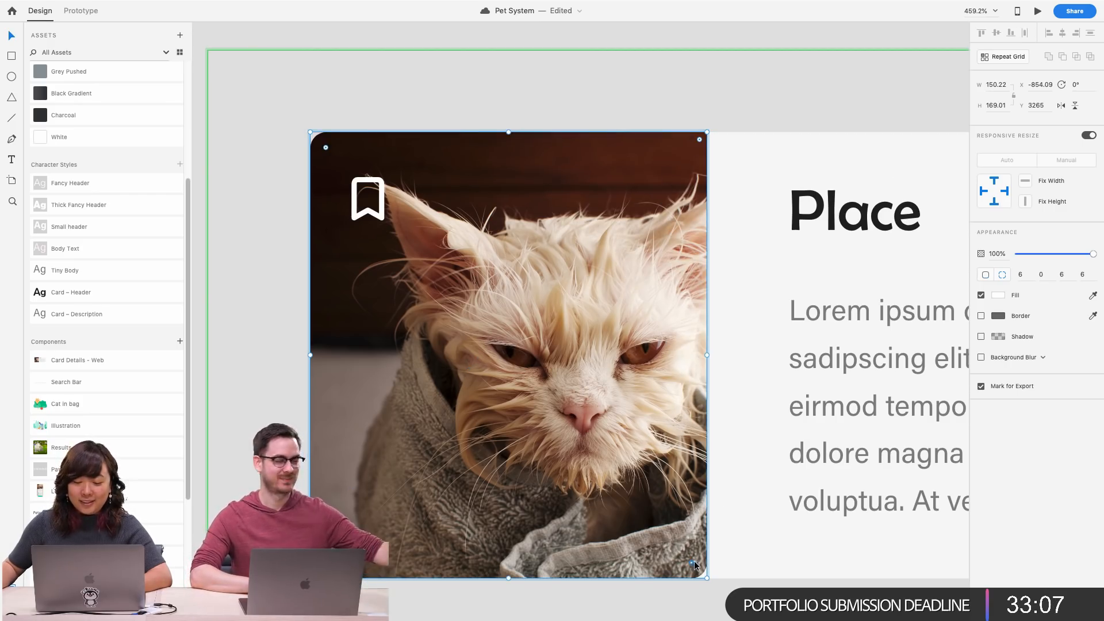
left_click(794, 109)
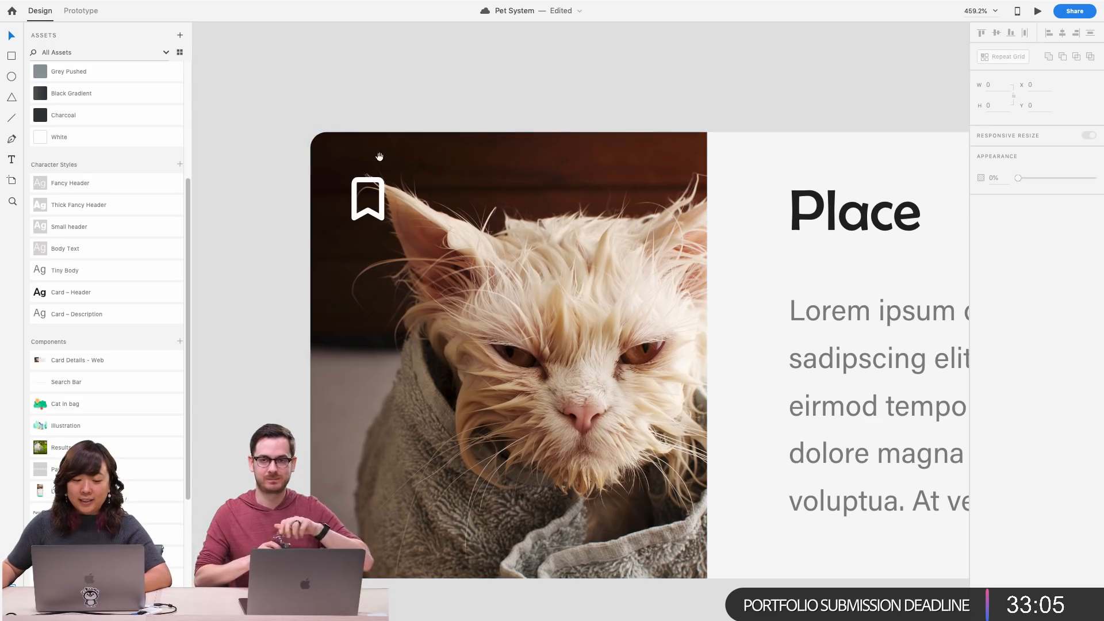
scroll(747, 259, "right", 5)
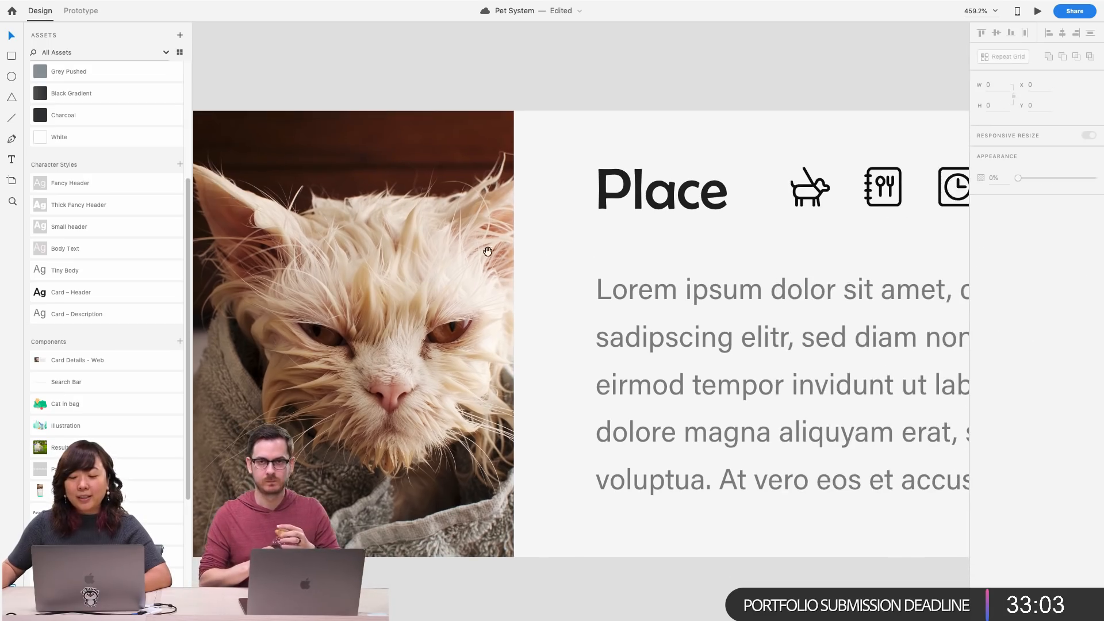
key("super+1")
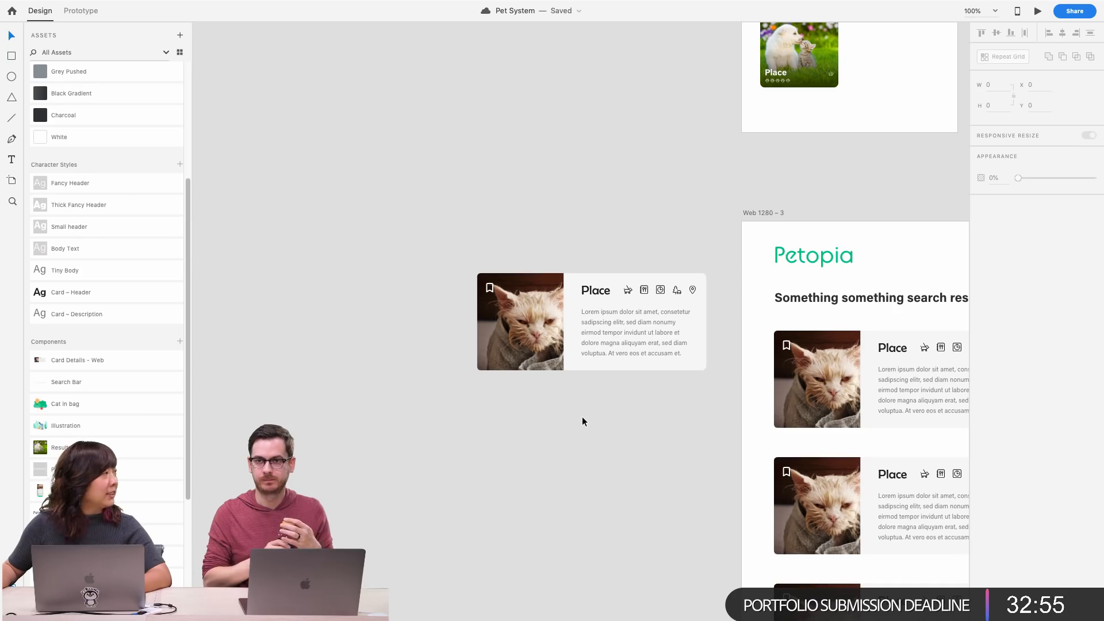
scroll(573, 375, "up", 5)
scroll(410, 208, "up", 5)
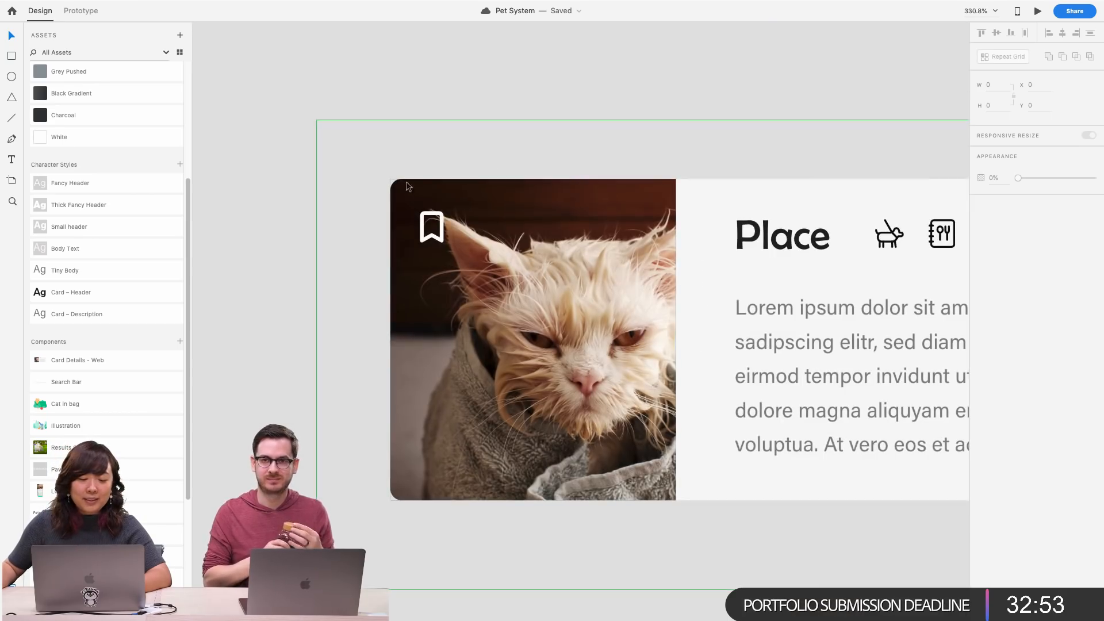
left_click(405, 189)
scroll(685, 128, "down", 10)
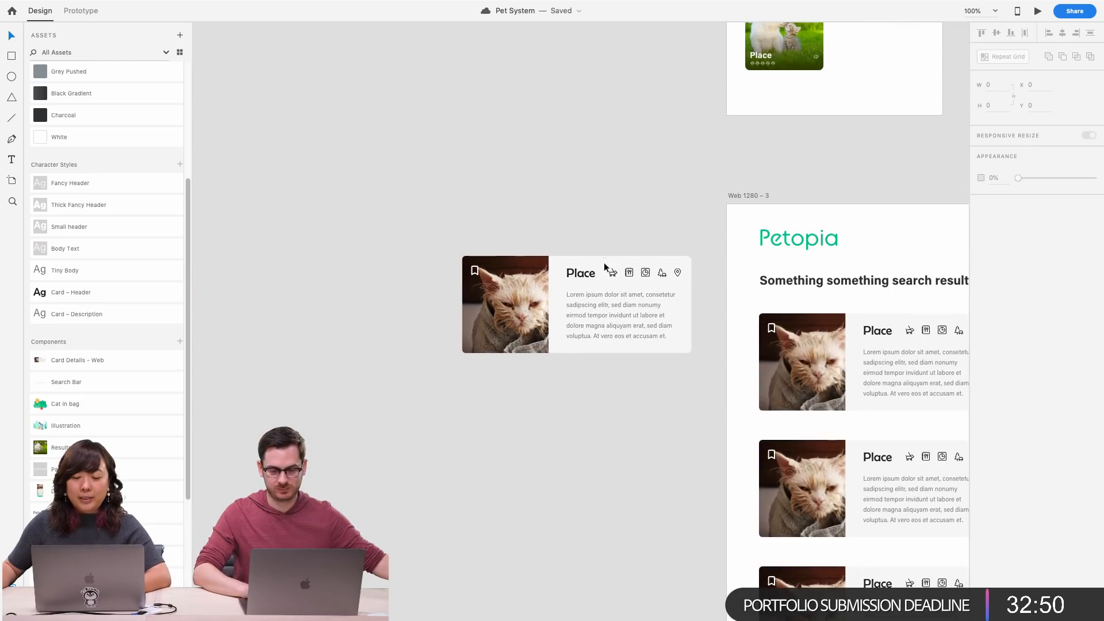
Move the master card's Place title and description together about 7 px closer to the photo
double_click(585, 278)
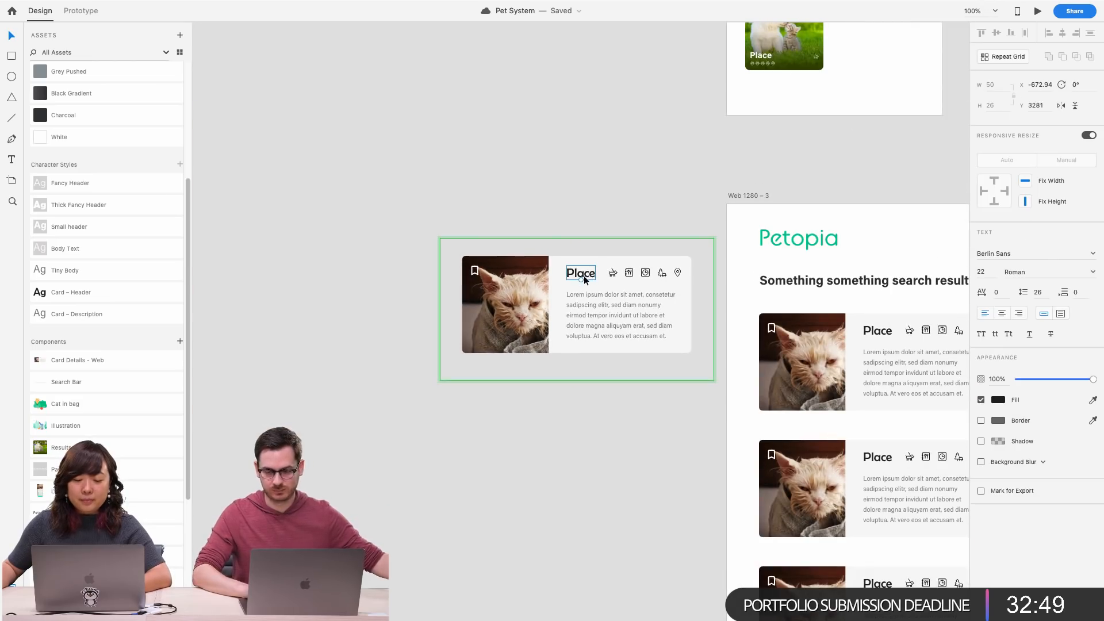
left_click(588, 309, "shift")
left_click_drag(588, 309, 587, 300)
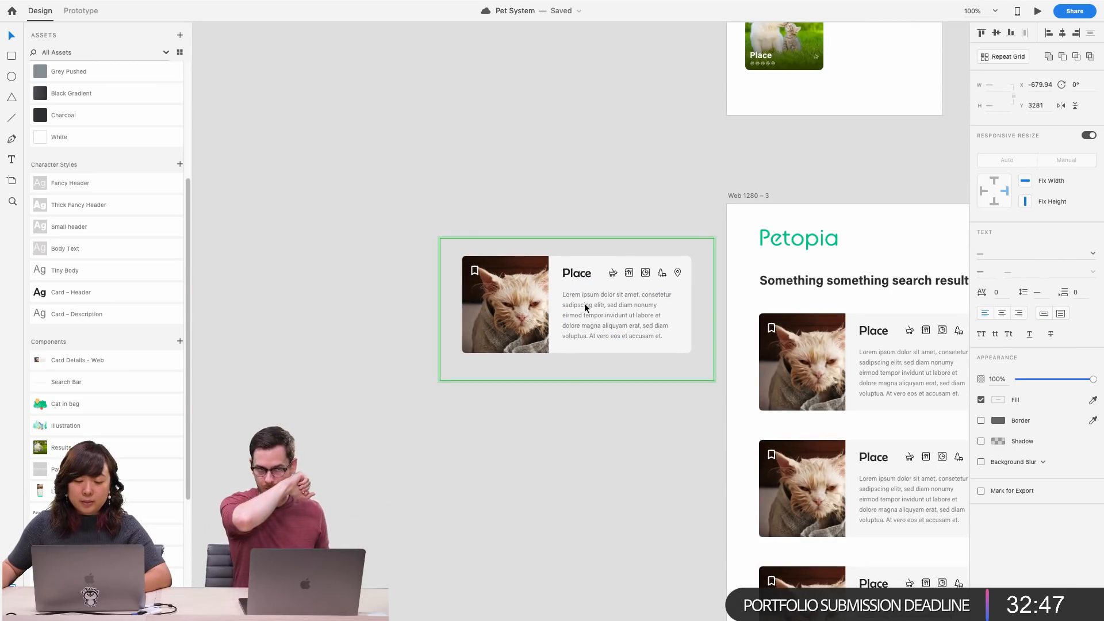
Select the master card's Place title together with the icon row and shift them down about 3 px
left_click(578, 273)
scroll(580, 274, "up", 5)
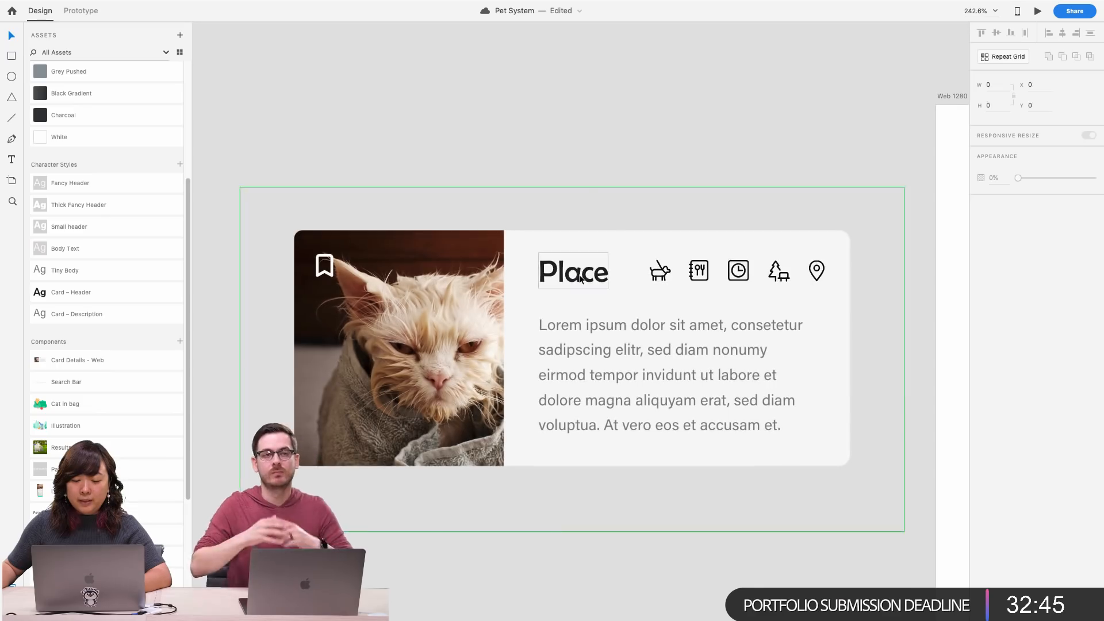
left_click(663, 277, "shift")
key("super+g")
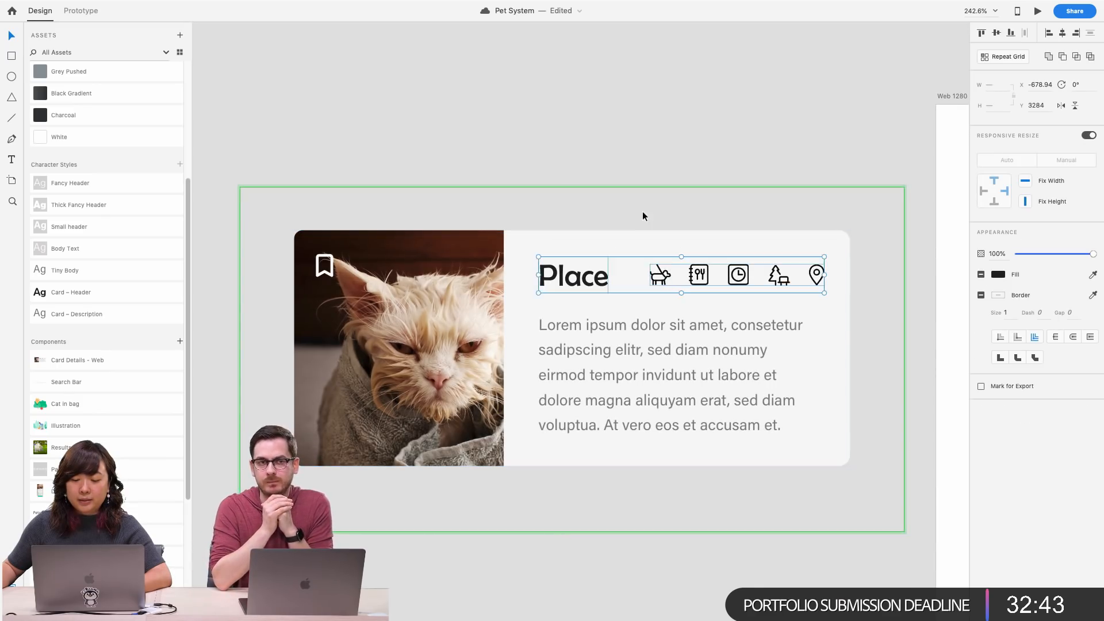
Widen the master card's description text box and move it slightly closer to the Place title
key("Escape")
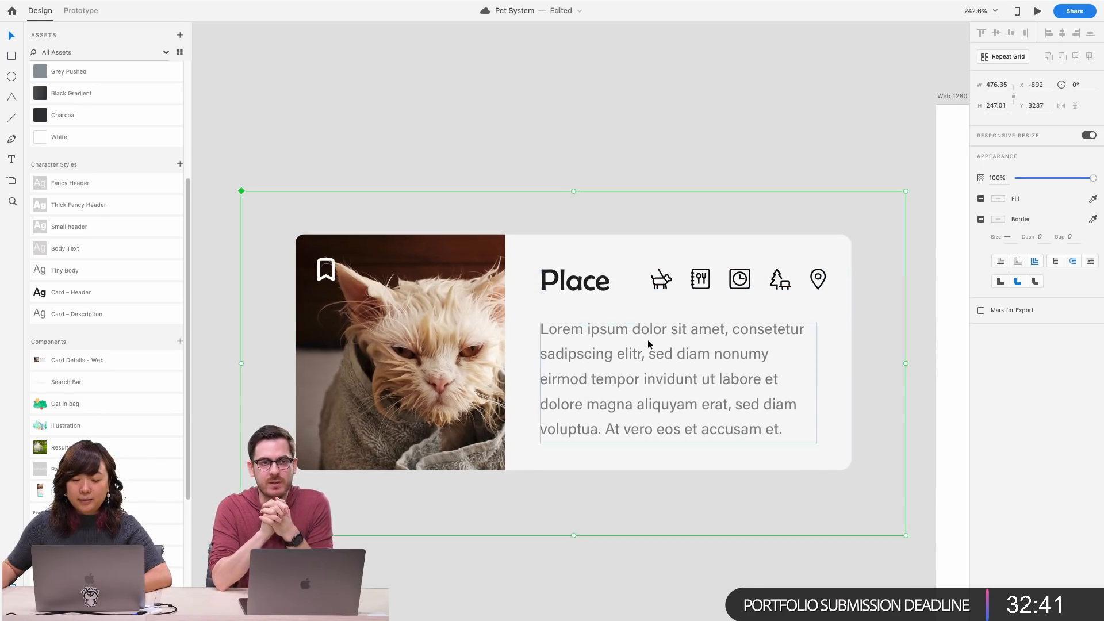
double_click(630, 353)
left_click_drag(630, 353, 635, 347)
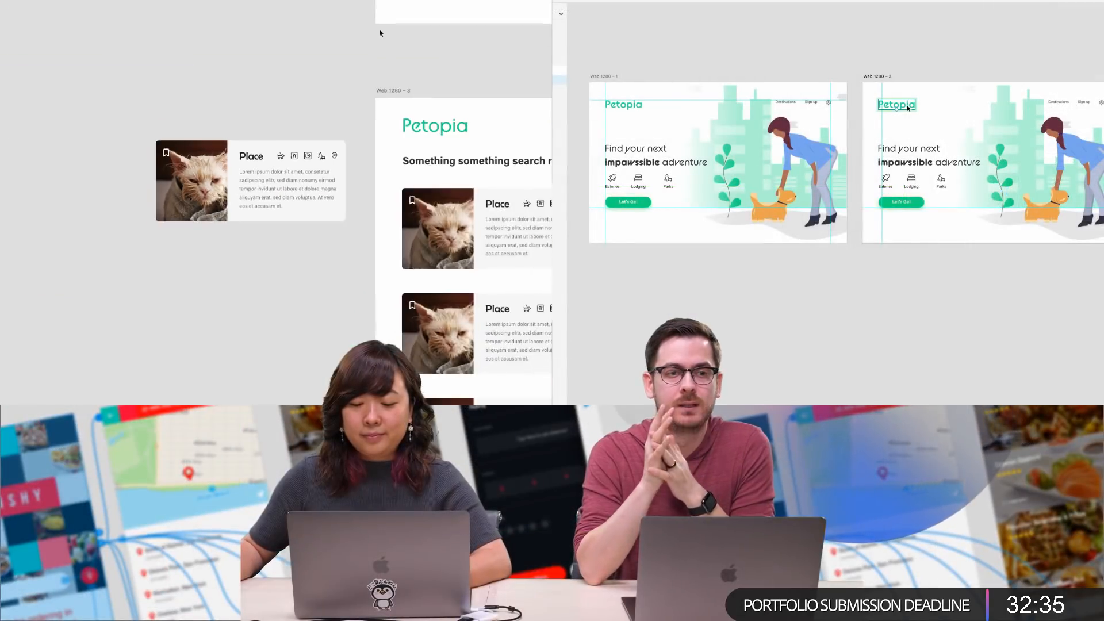
scroll(402, 98, "down", 3)
scroll(424, 86, "down", 2)
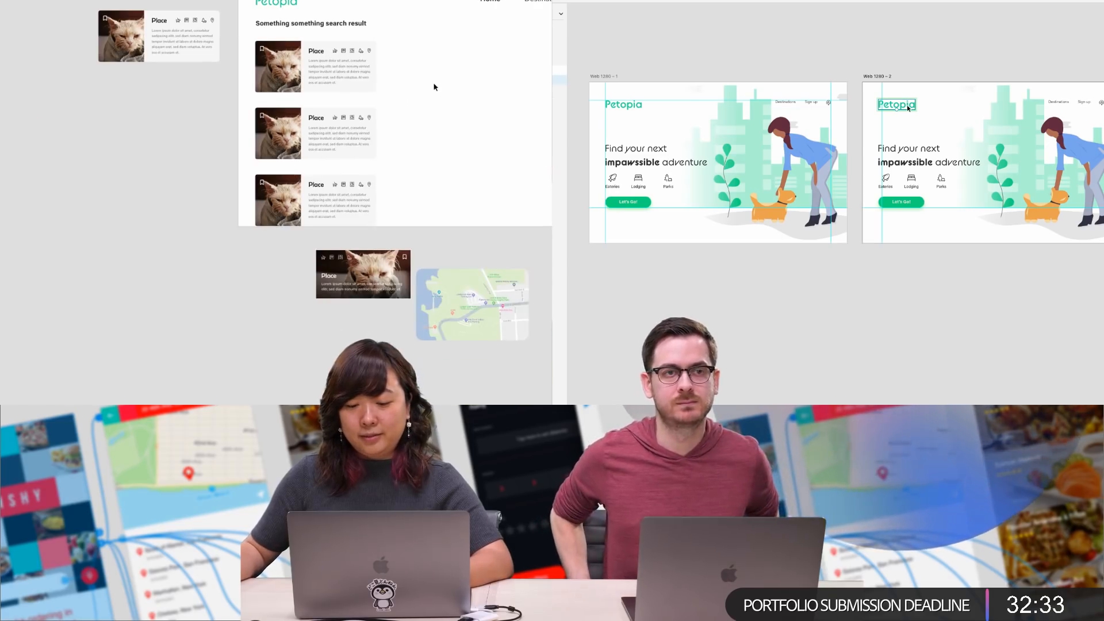
left_click_drag(436, 86, 358, 102)
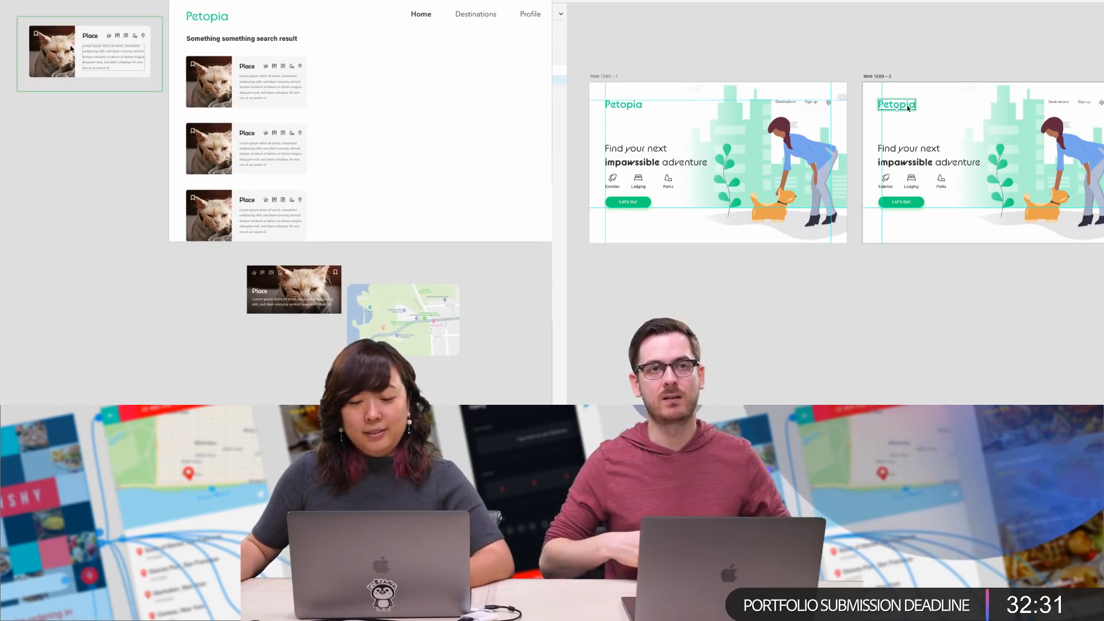
Nudge the master card's description text up about 1 px beneath the title
scroll(69, 40, "up", 5)
left_click(175, 71)
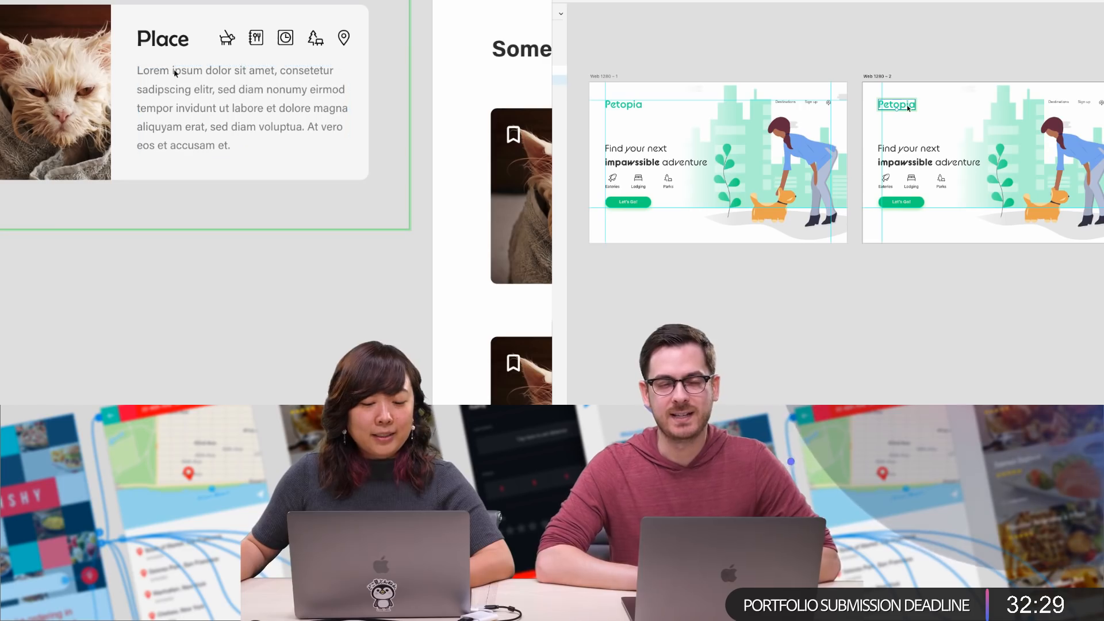
left_click(197, 243)
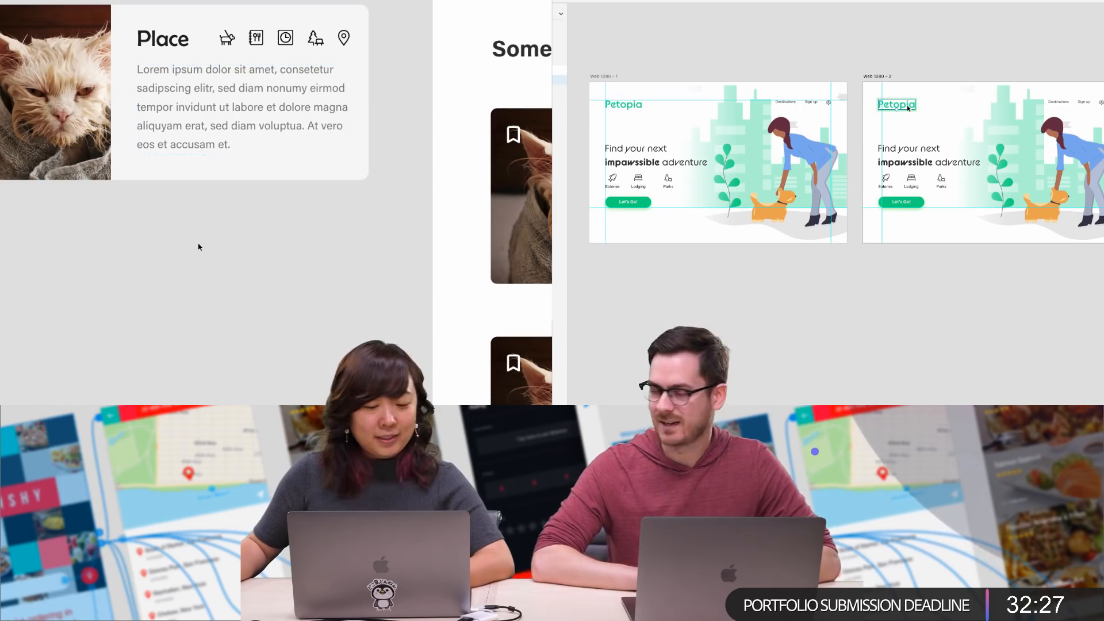
scroll(216, 223, "down", 3)
scroll(215, 138, "up", 3)
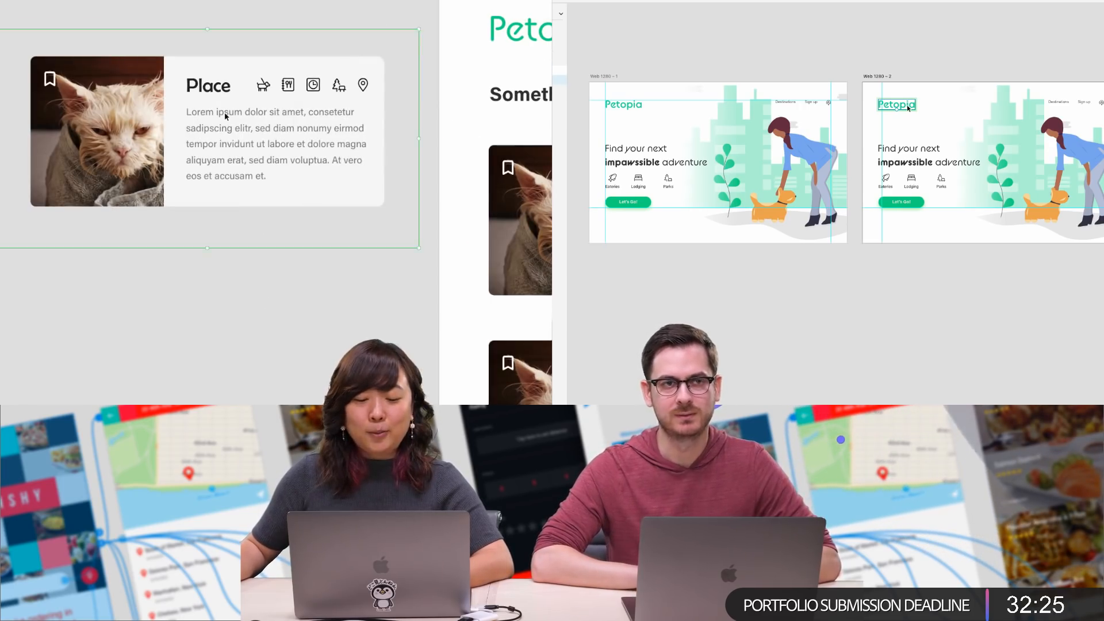
double_click(234, 115)
scroll(254, 170, "down", 3)
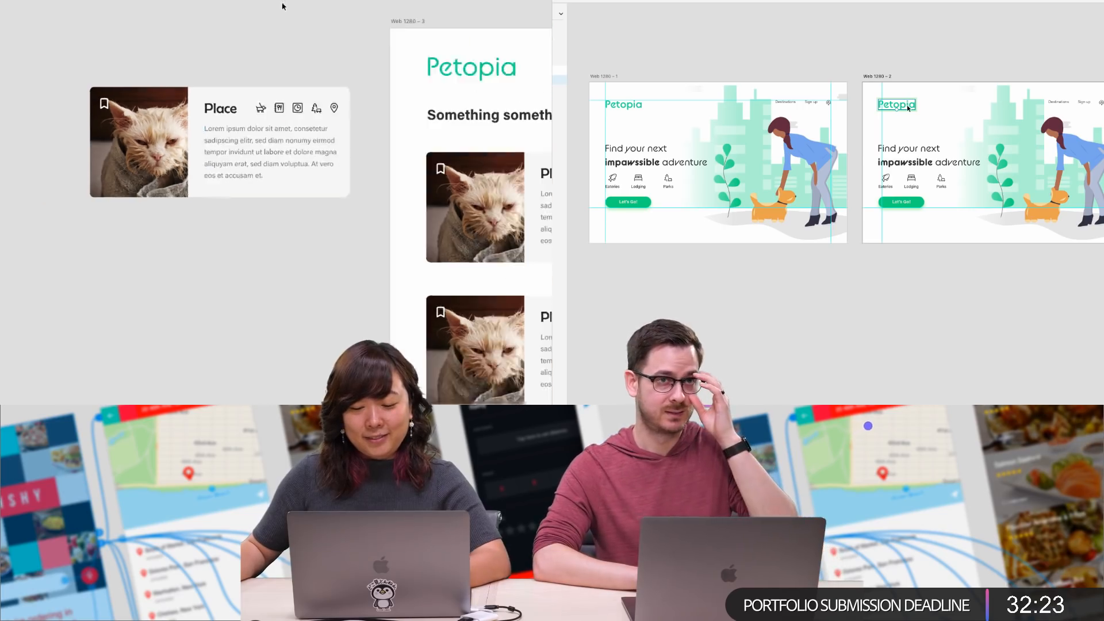
Tighten the vertical gap between the place cards in the search results repeat grid, leaving a small even space between them
scroll(481, 212, "right", 5)
scroll(481, 213, "down", 3)
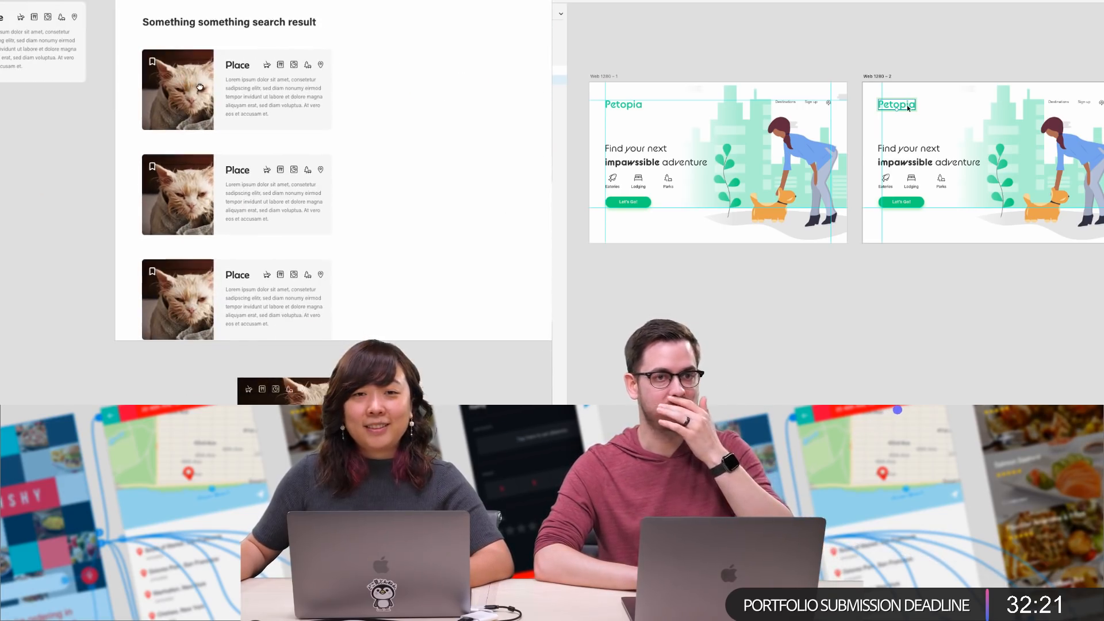
left_click(196, 76)
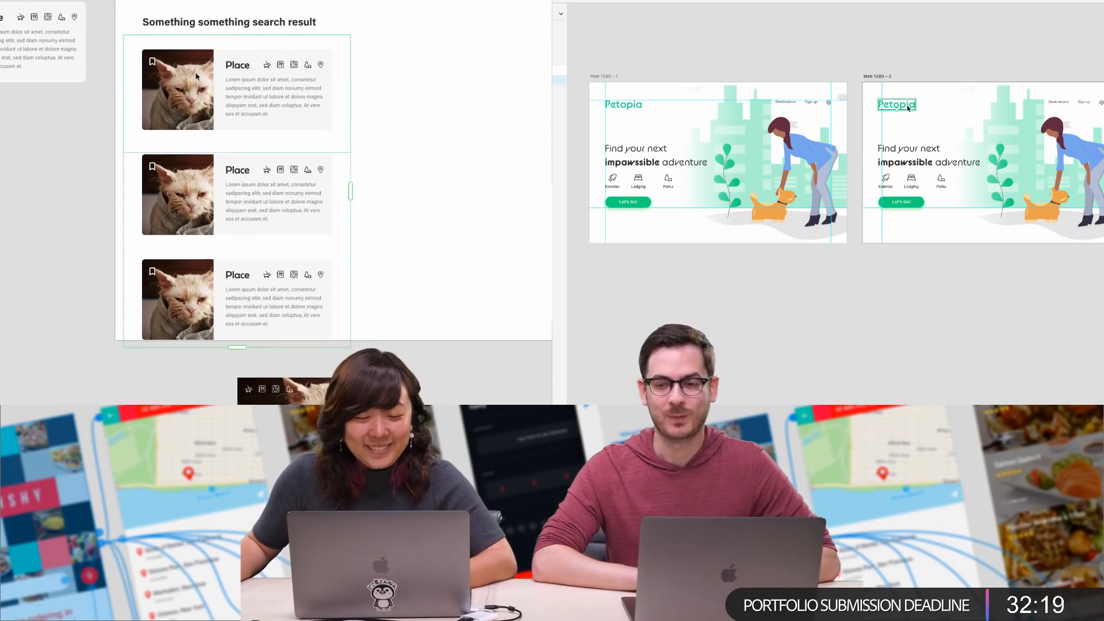
left_click_drag(235, 142, 238, 136)
left_click(82, 307)
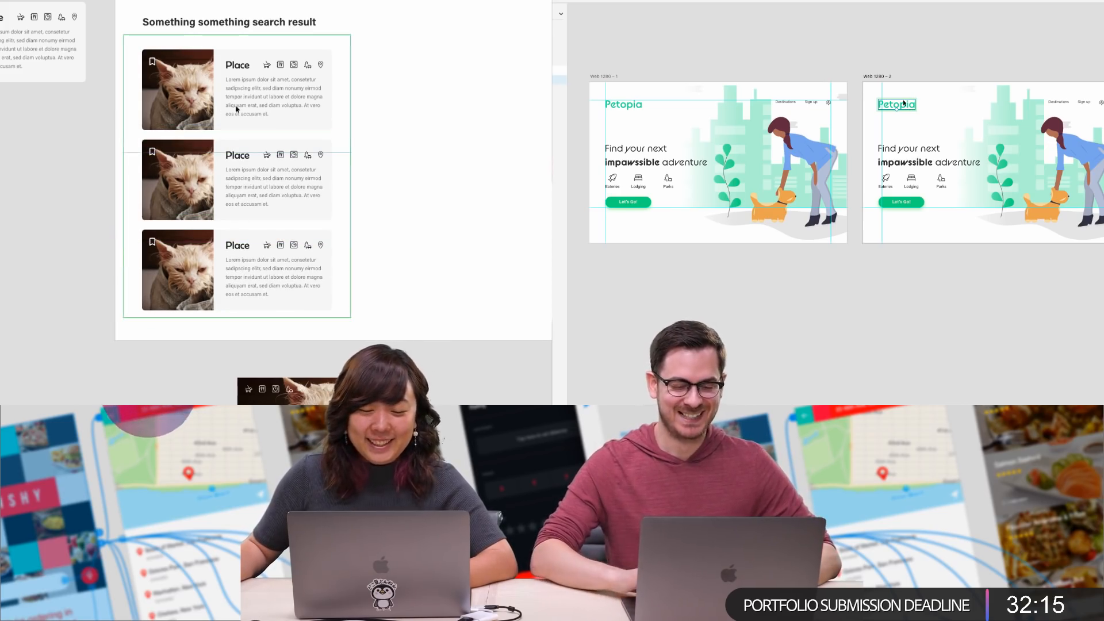
left_click(869, 33)
left_click(196, 142)
scroll(869, 33, "up", 2)
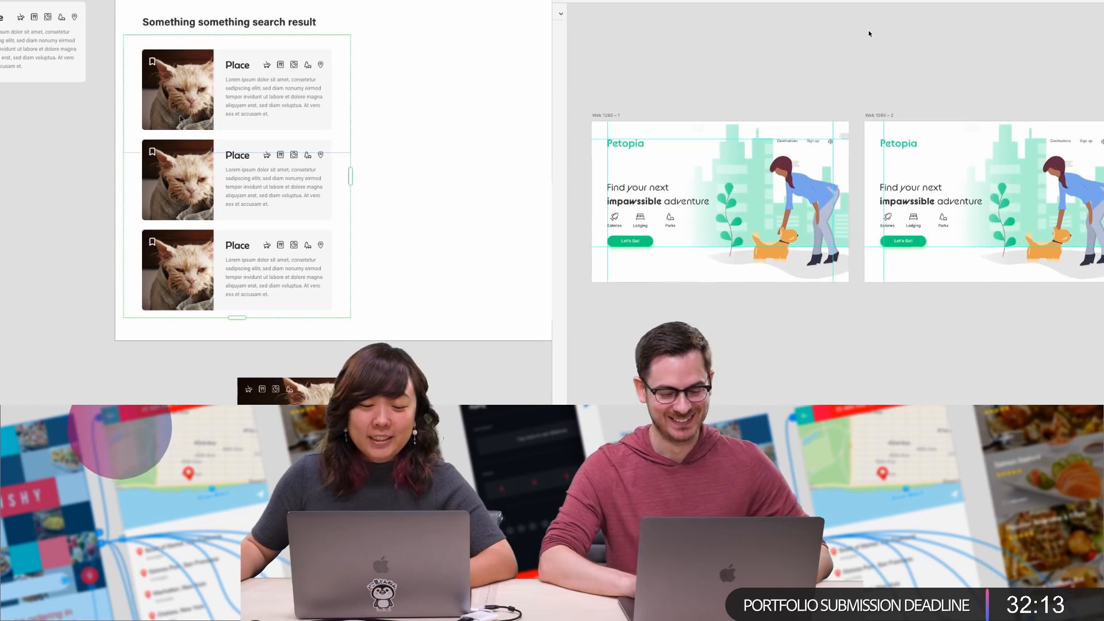
left_click_drag(129, 140, 134, 147)
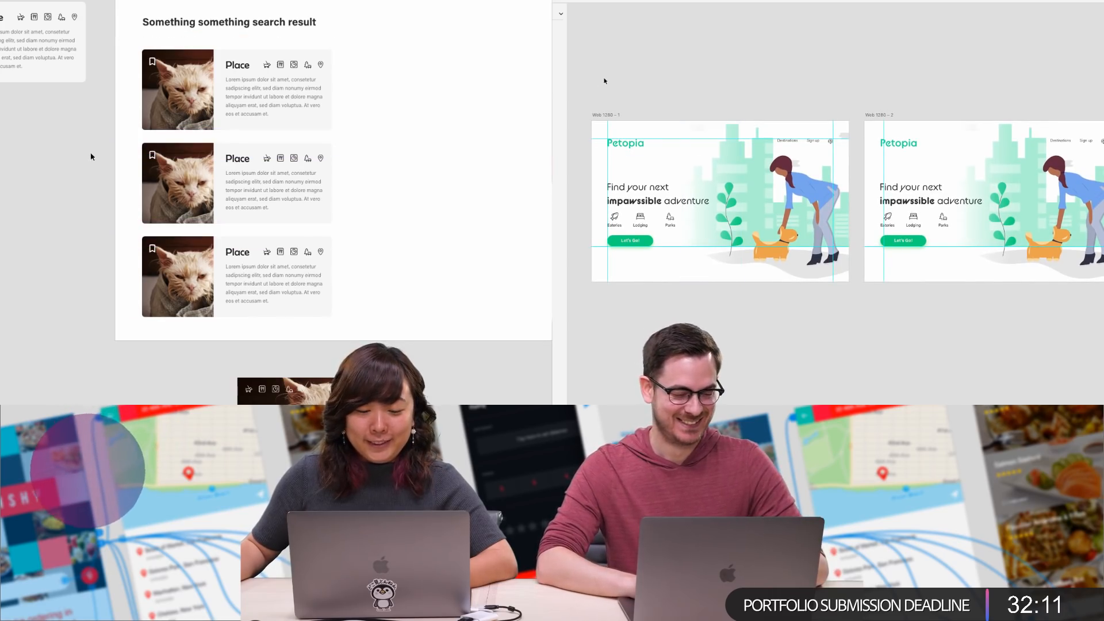
Paste a large map beside the search result cards and extend the repeat grid downward to include a fourth card
key("ctrl+v")
scroll(574, 153, "down", 3)
left_click(286, 93)
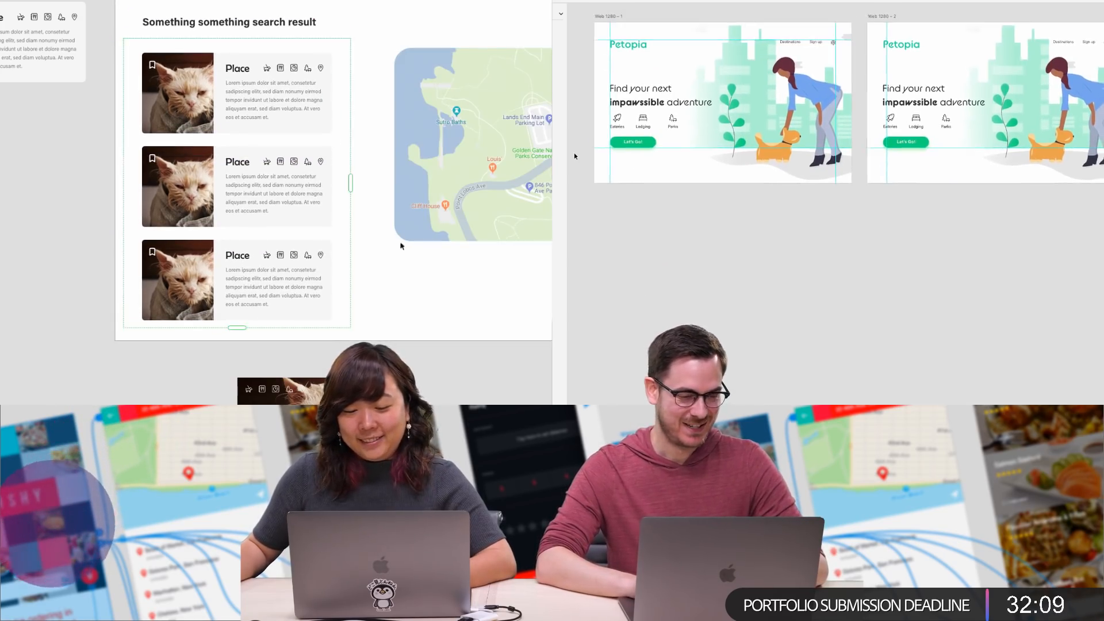
scroll(286, 94, "down", 2)
left_click_drag(183, 268, 183, 299)
scroll(371, 285, "down", 2)
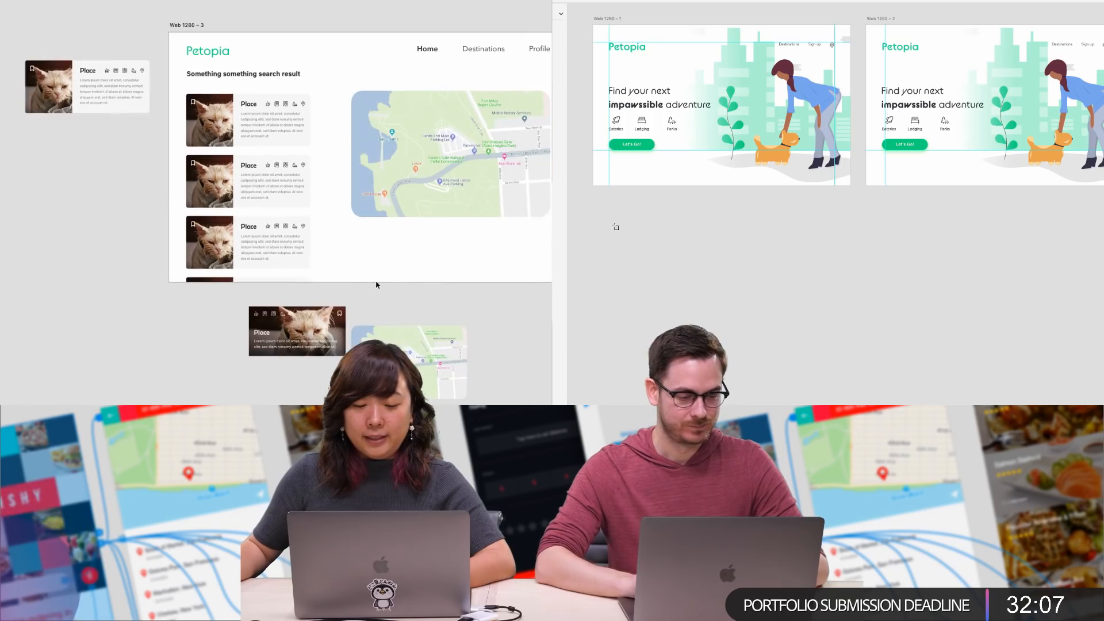
Add a blank Web 1280 artboard below the first Petopia artboard and rename that first artboard Splash
left_click(618, 206)
scroll(251, 71, "up", 3)
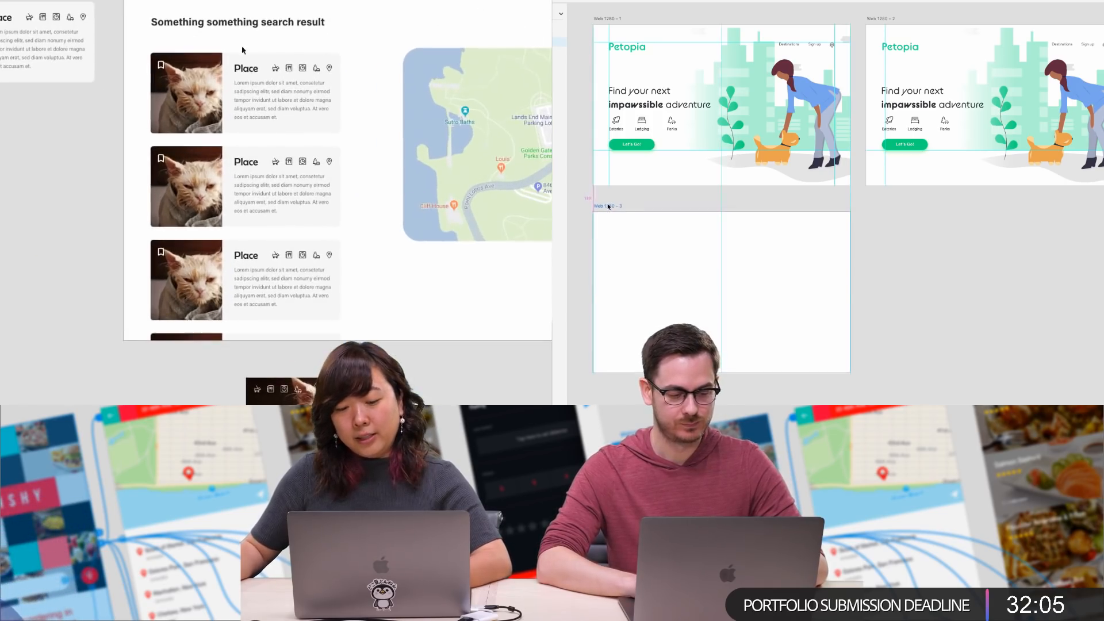
double_click(612, 19)
scroll(251, 72, "down", 2)
type("Splash")
scroll(251, 71, "down", 3)
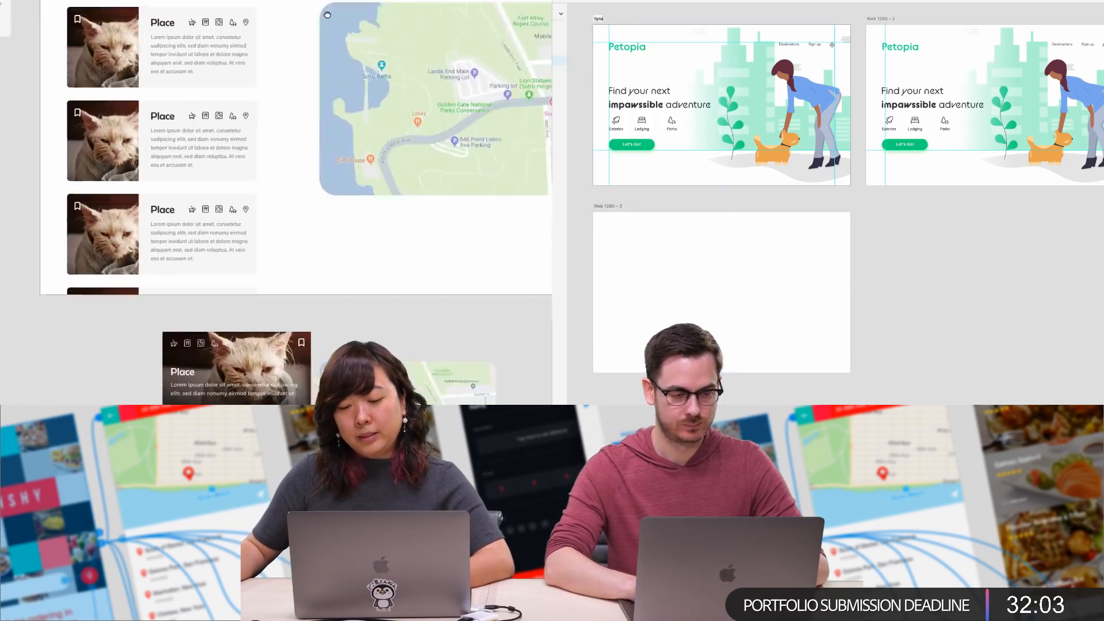
key("Return")
scroll(251, 72, "right", 2)
scroll(176, 12, "up", 5)
Rename the second Petopia artboard Splash and draw a large rectangle over the lower part of the search results page
double_click(880, 19)
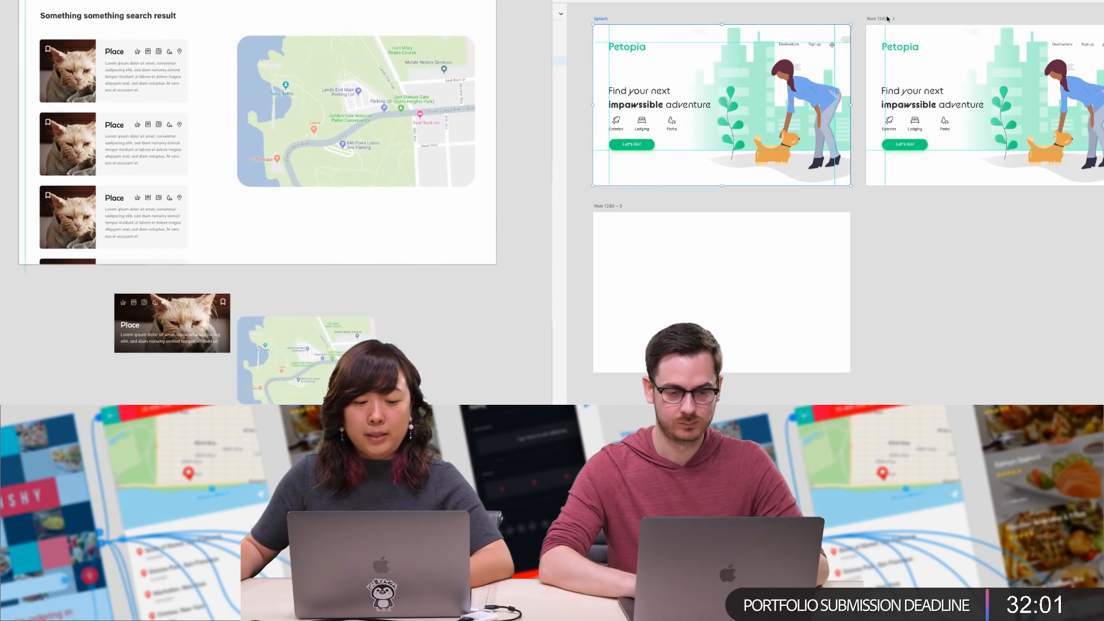
type("Splash")
mouse_move(14, 64)
left_mouse_down()
mouse_move(477, 355)
mouse_move(498, 272)
left_mouse_up()
key("Return")
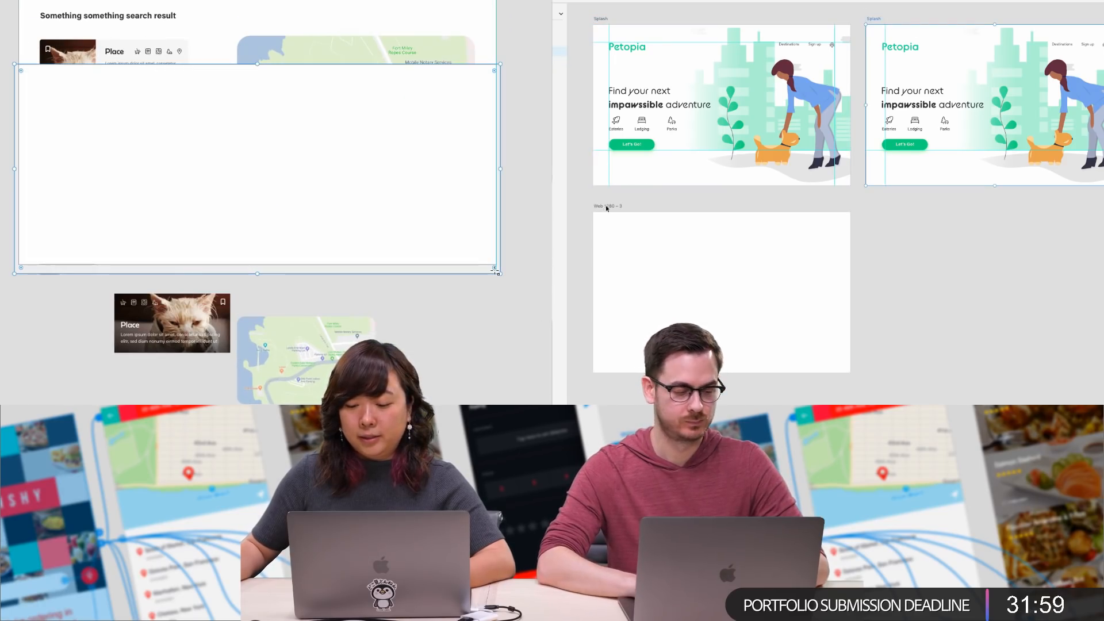
Rename the blank artboard Home and send the search results page's rectangle behind the cards and map
double_click(604, 205)
key("super+shift+bracketleft")
type("Home")
key("Return")
key("Escape")
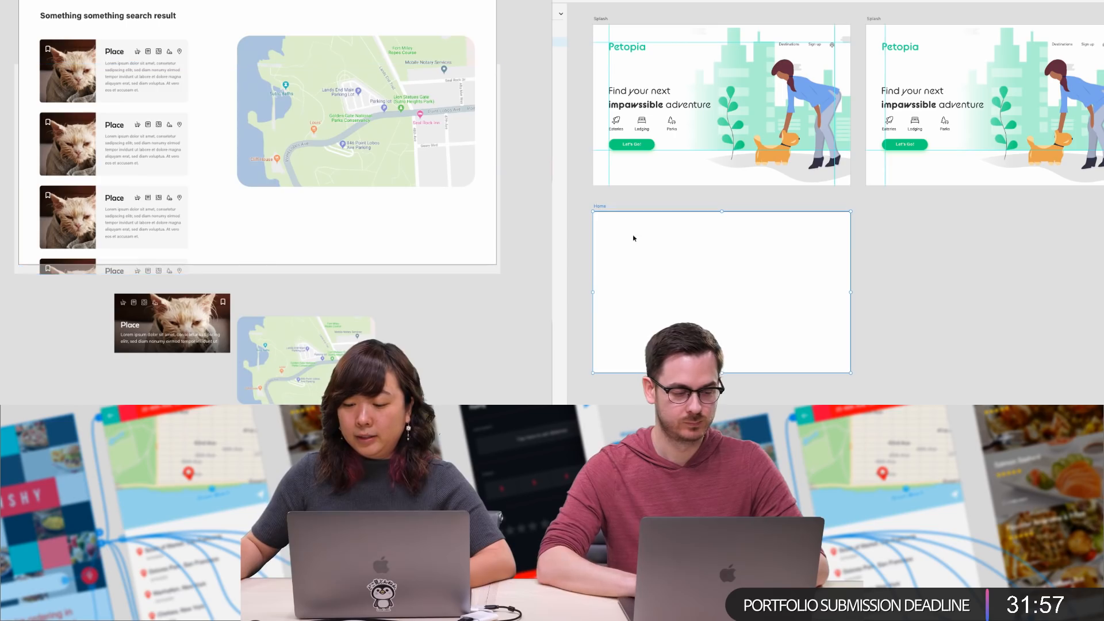
Copy the Petopia logo from the first Splash artboard into the same spot on the Home artboard
scroll(357, 86, "up", 2)
scroll(357, 85, "left", 2)
left_click(357, 85)
left_click(625, 46)
key("super+c")
left_click(643, 264)
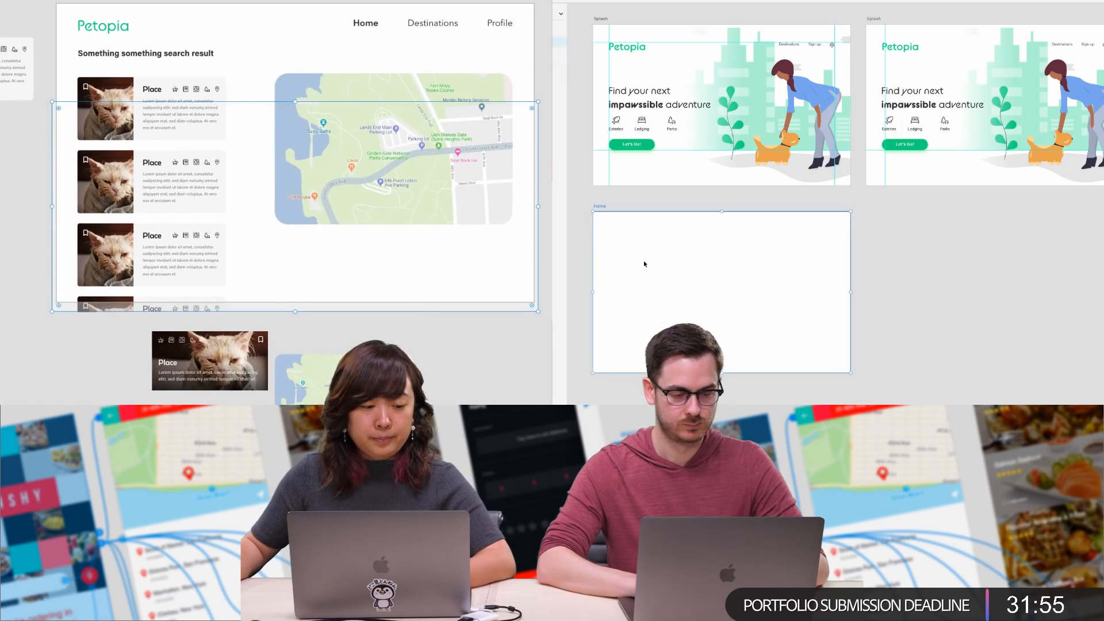
key("super+v")
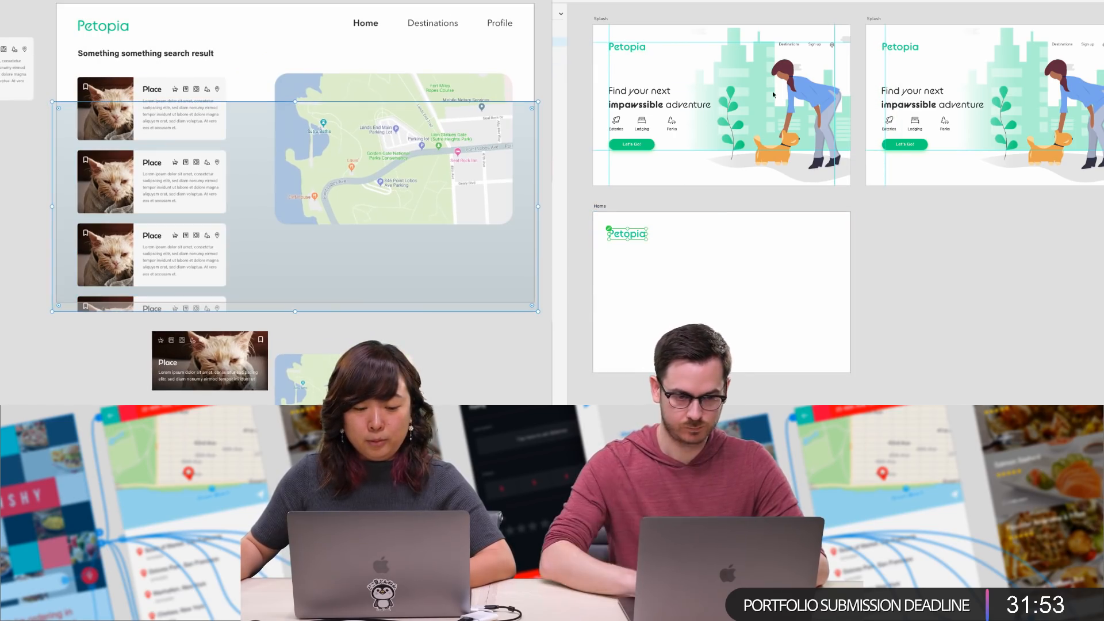
Copy the Destinations and Sign up links with their icon from the Splash artboard into the Home artboard's header
left_click(790, 42)
double_click(790, 42)
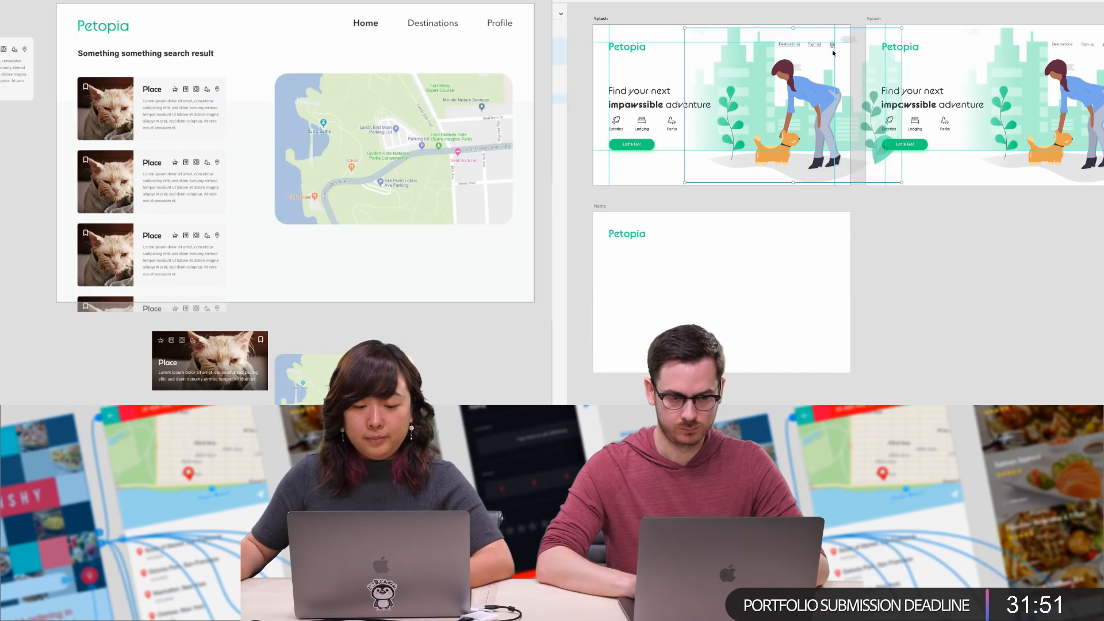
key("super+c")
left_click(778, 247)
key("super+v")
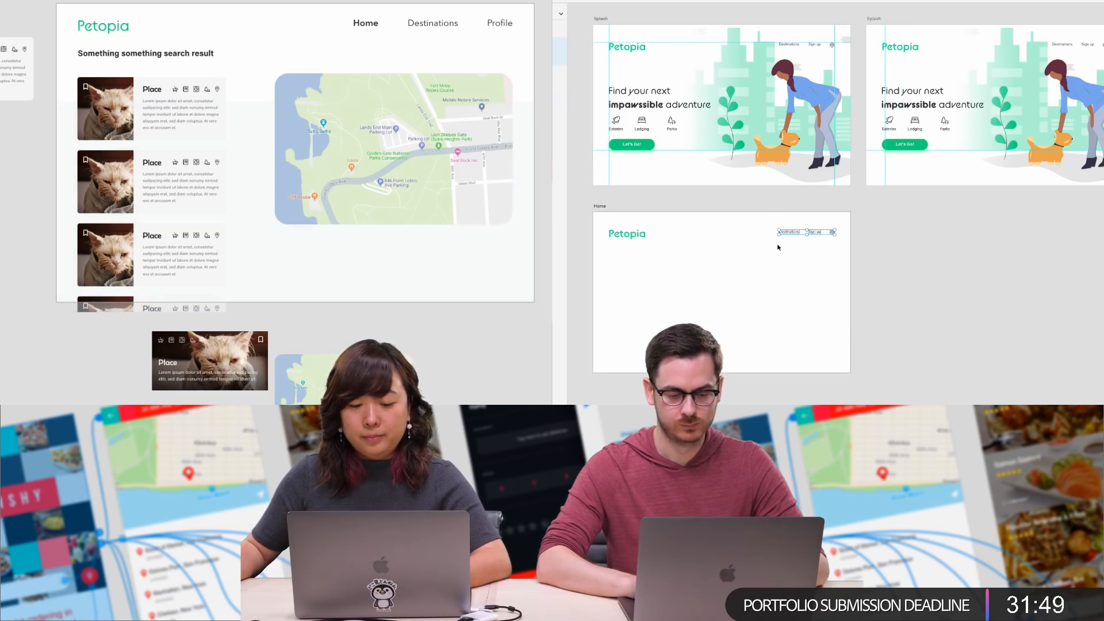
key("super+g")
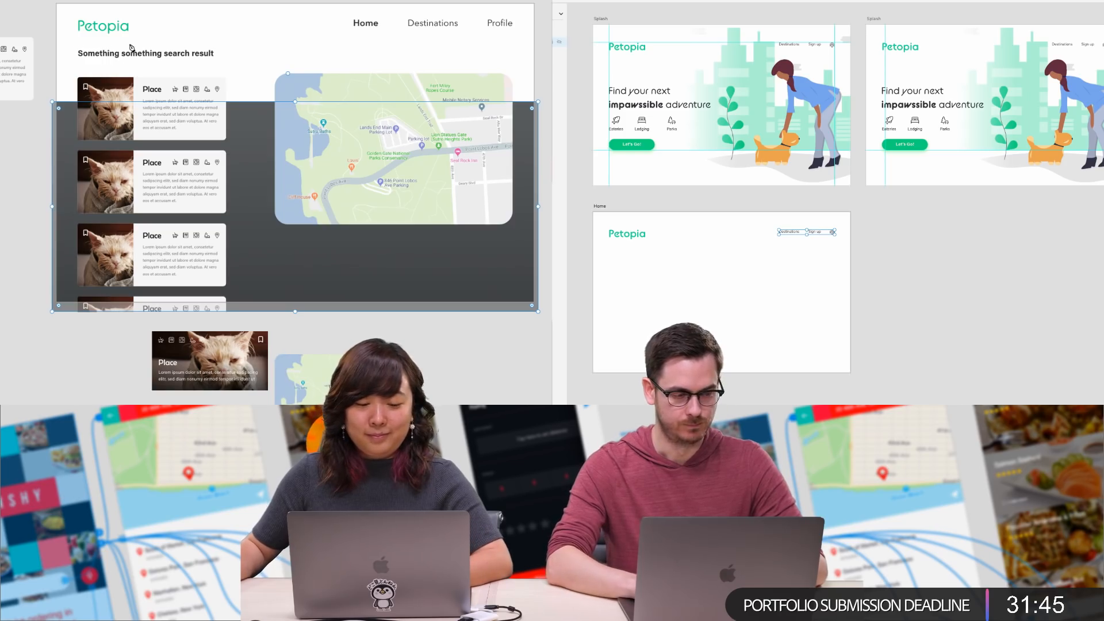
Delete the gradient rectangle and the large map from the search results page
key("Delete")
scroll(259, 177, "up", 3)
left_click(362, 109)
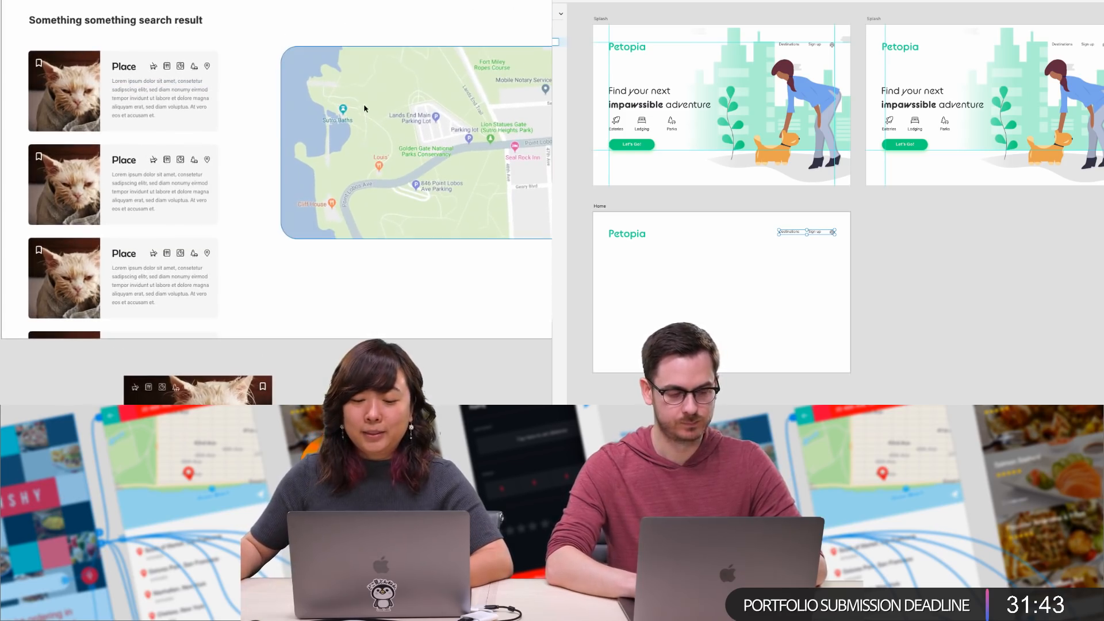
key("Delete")
scroll(325, 103, "down", 3)
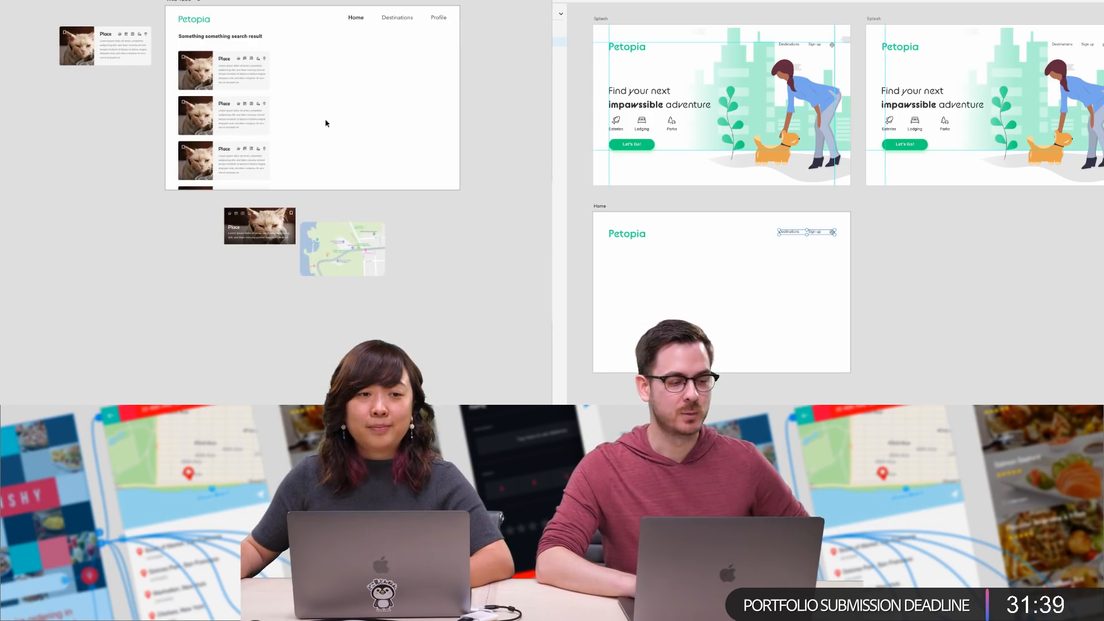
Reduce the vertical gap between the search results repeat grid's cards slightly more
scroll(322, 114, "up", 1)
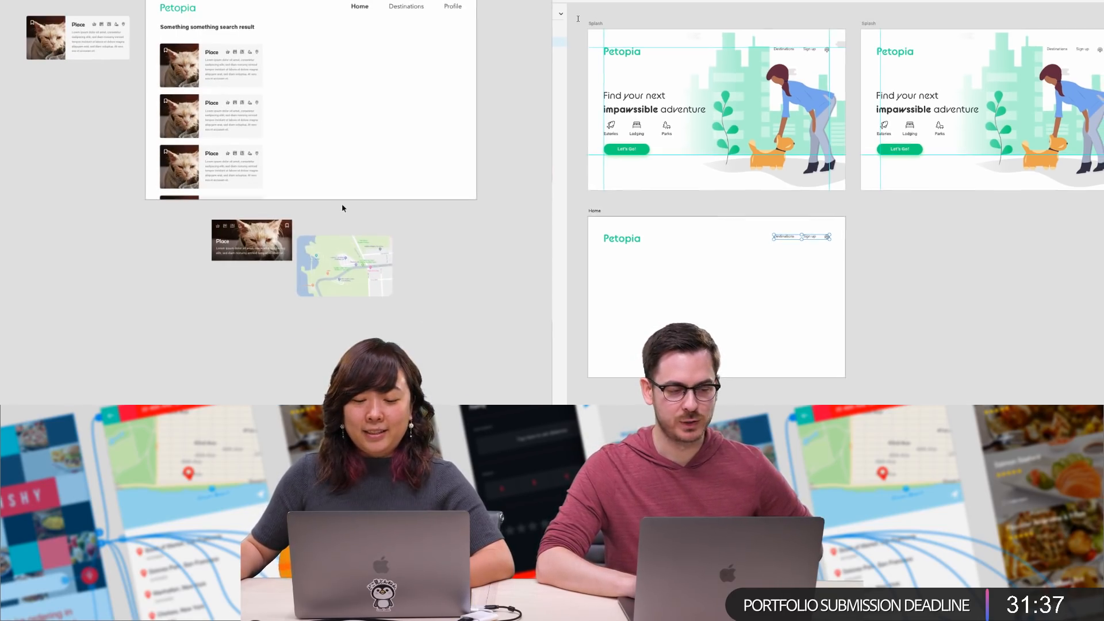
left_click(209, 149)
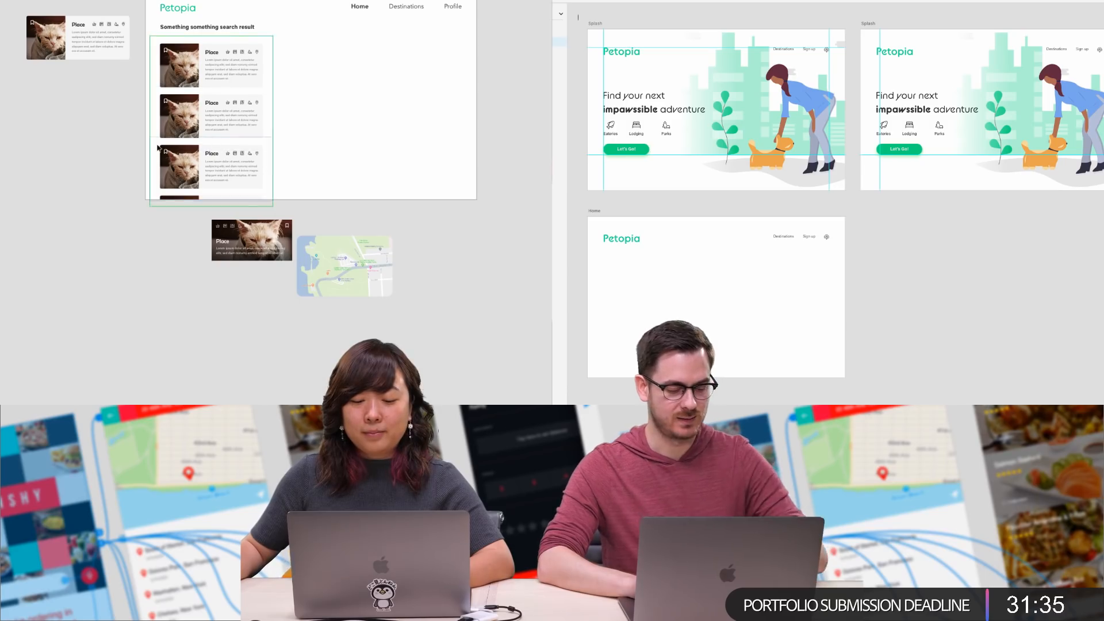
left_click_drag(161, 143, 161, 141)
left_click(875, 236)
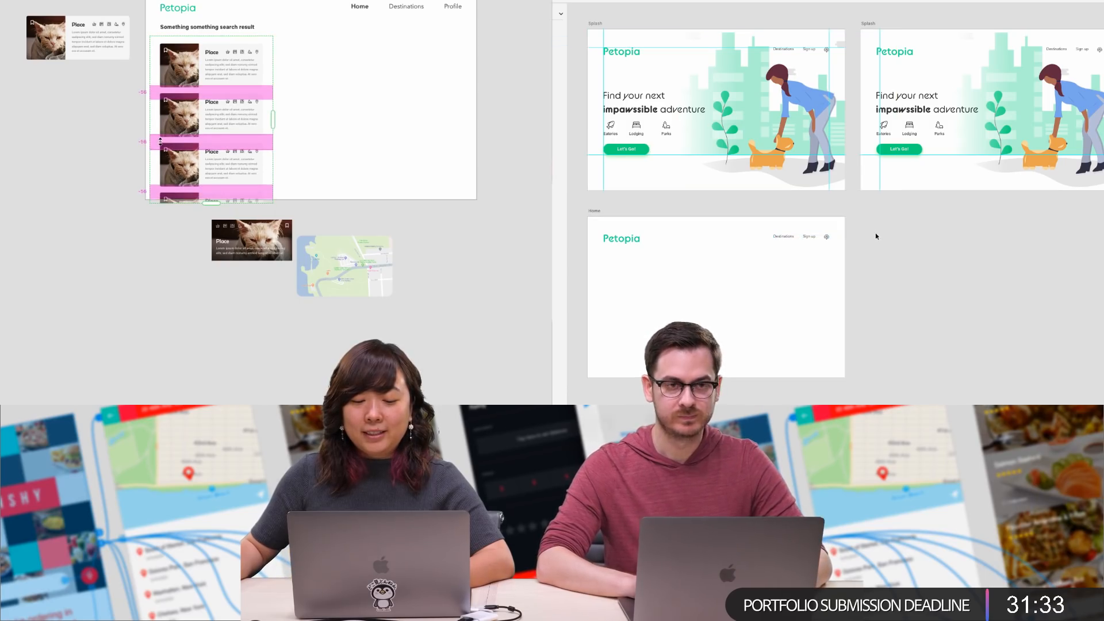
scroll(307, 115, "up", 2)
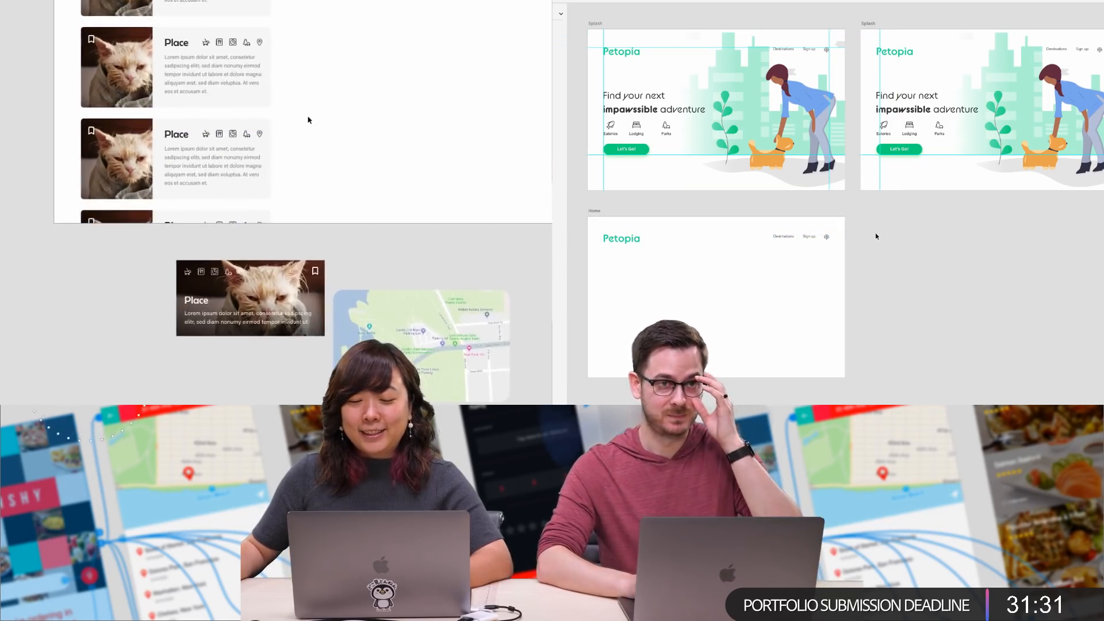
scroll(322, 115, "up", 3)
left_click_drag(335, 111, 249, 110)
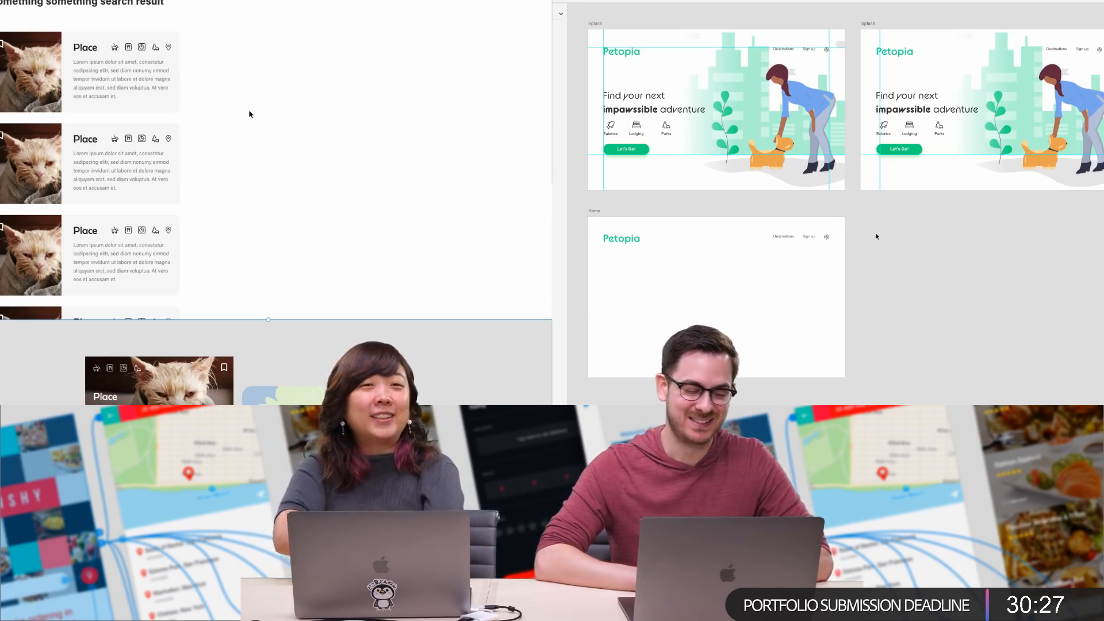
scroll(276, 87, "down", 3)
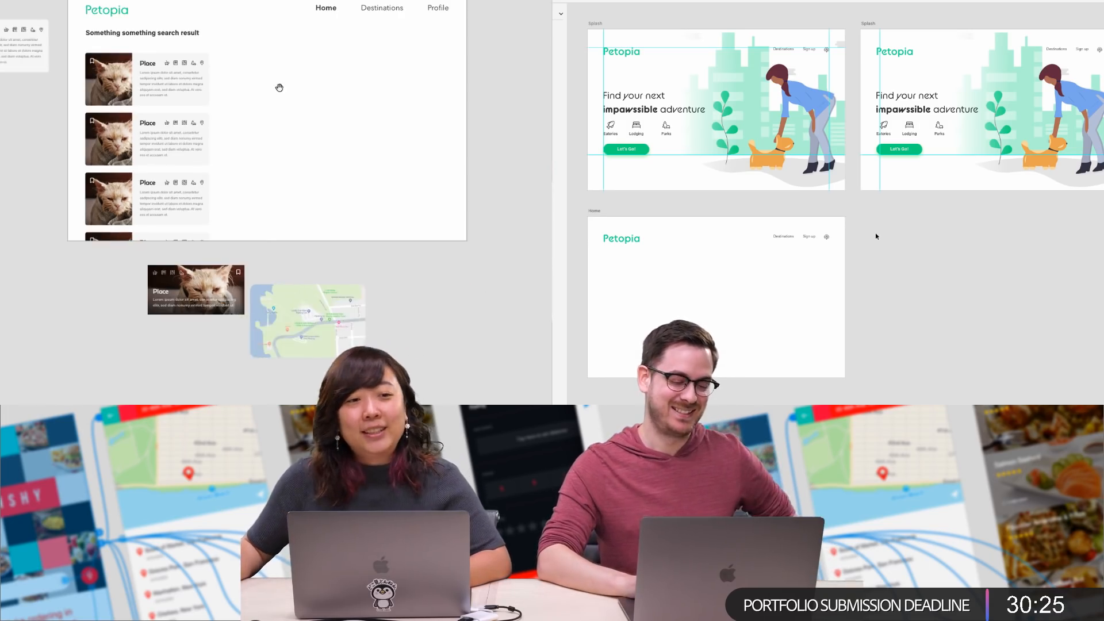
scroll(214, 205, "up", 3)
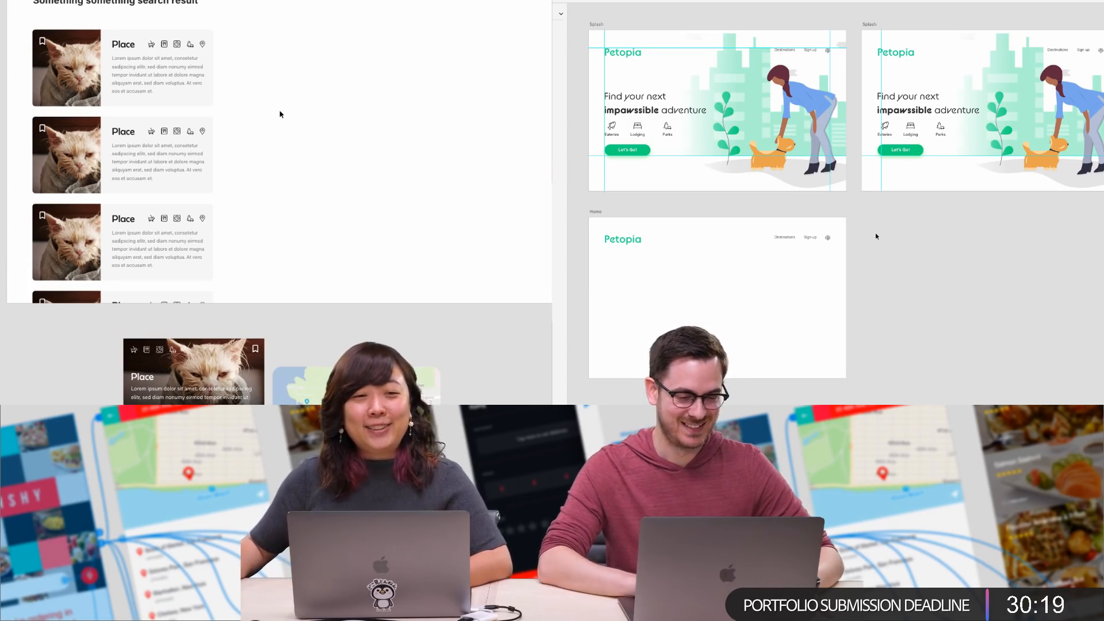
scroll(338, 90, "right", 2)
scroll(585, 290, "up", 5)
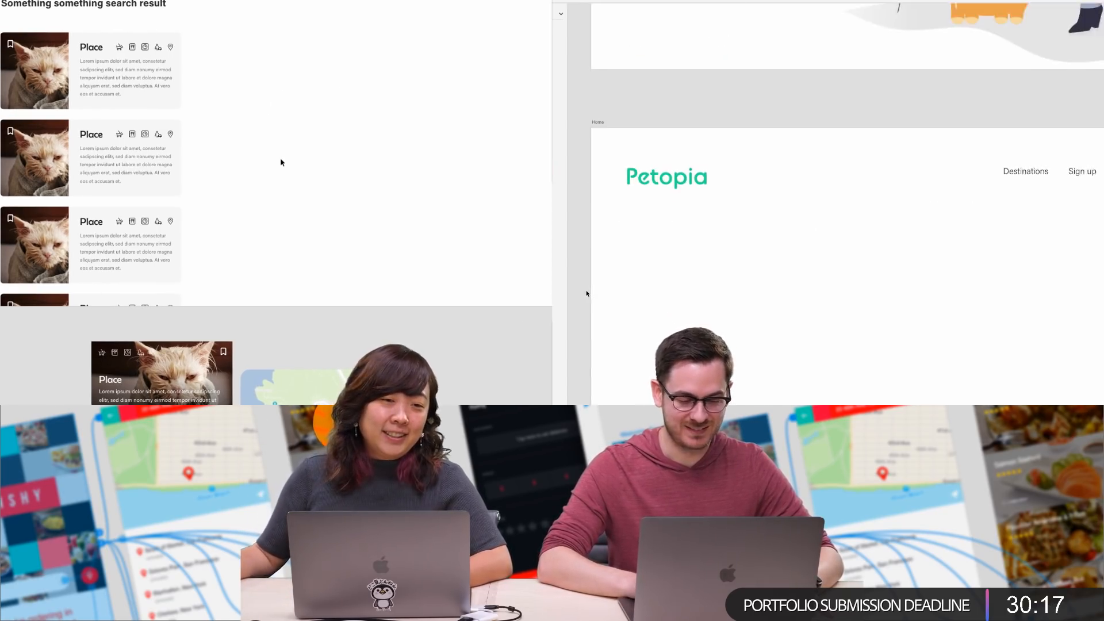
Draw a rectangle about 345 by 255 beside the search results cards and fill it with the Light Blue colour asset
scroll(587, 294, "down", 5)
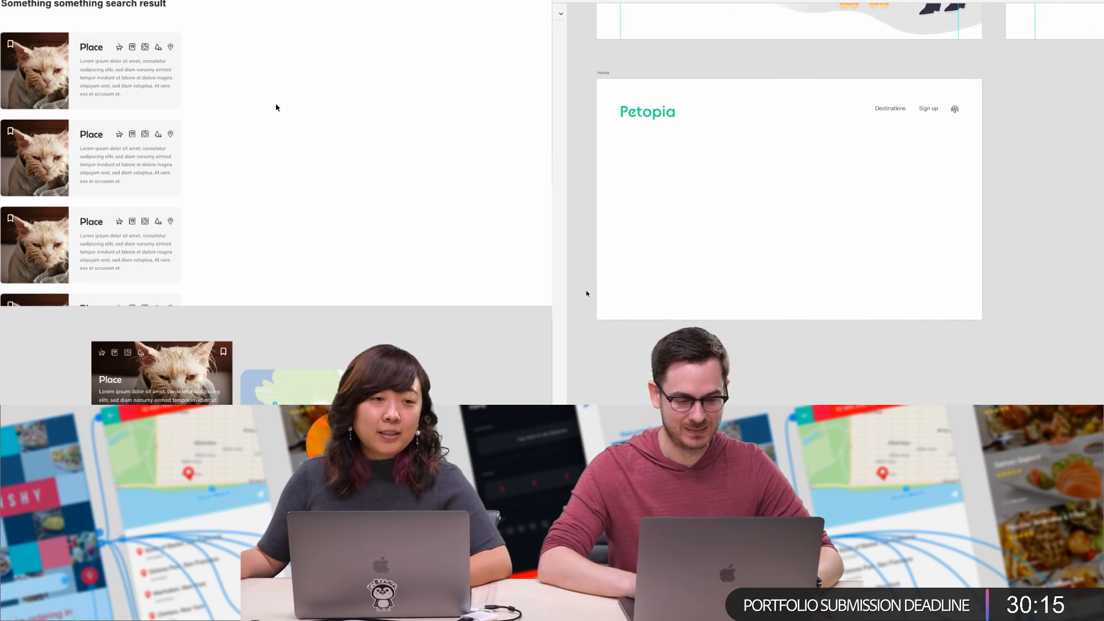
scroll(322, 94, "left", 3)
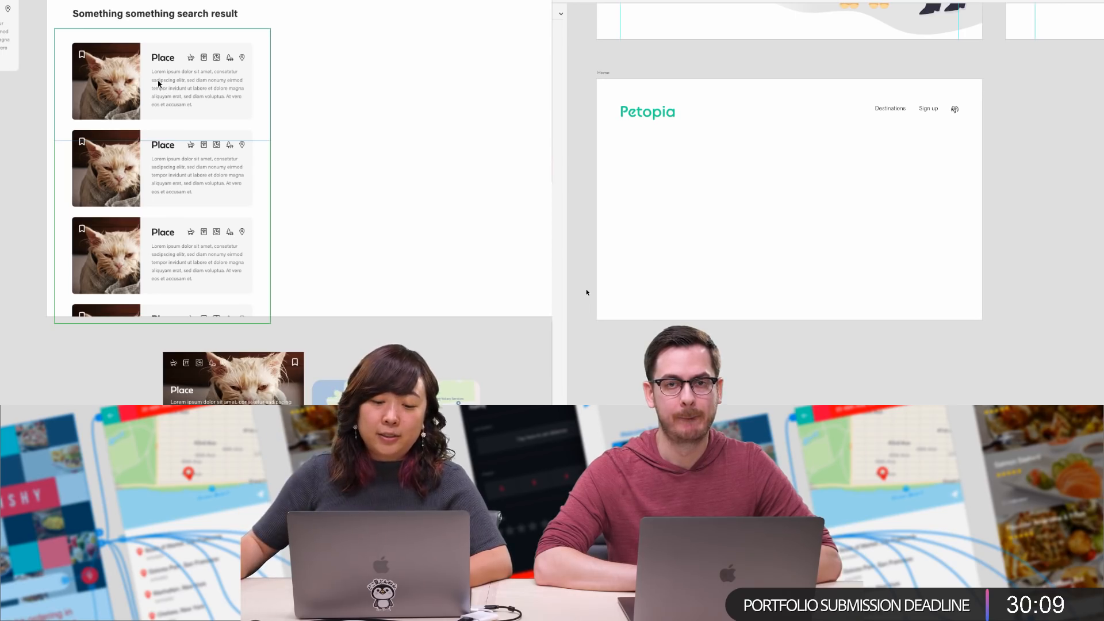
scroll(315, 135, "right", 5)
left_click_drag(319, 167, 320, 168)
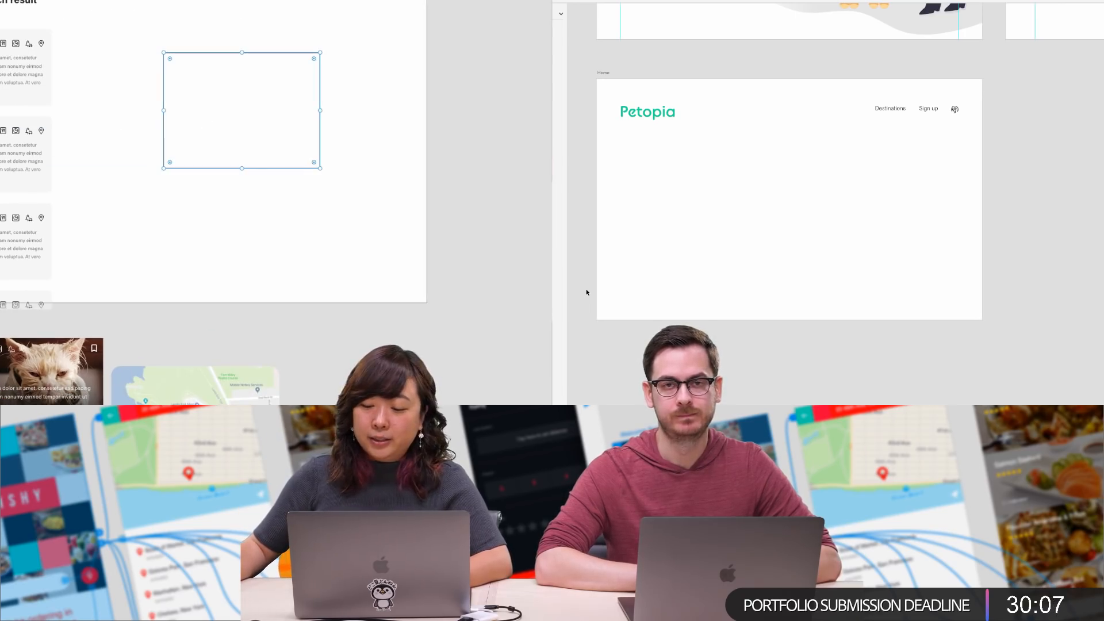
left_click(97, 143)
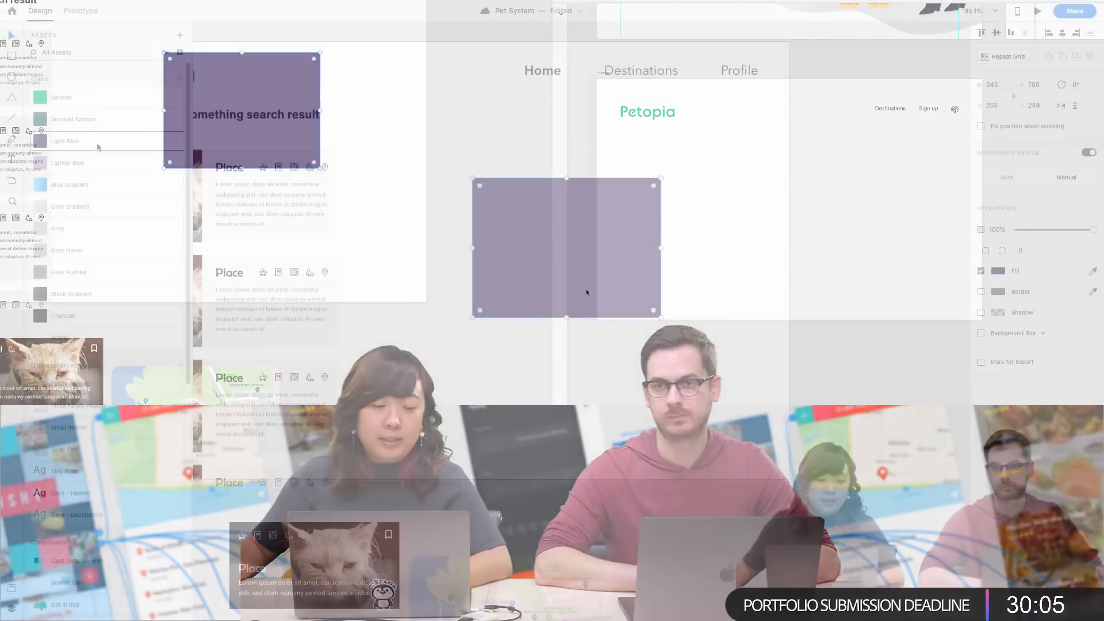
scroll(529, 261, "up", 4)
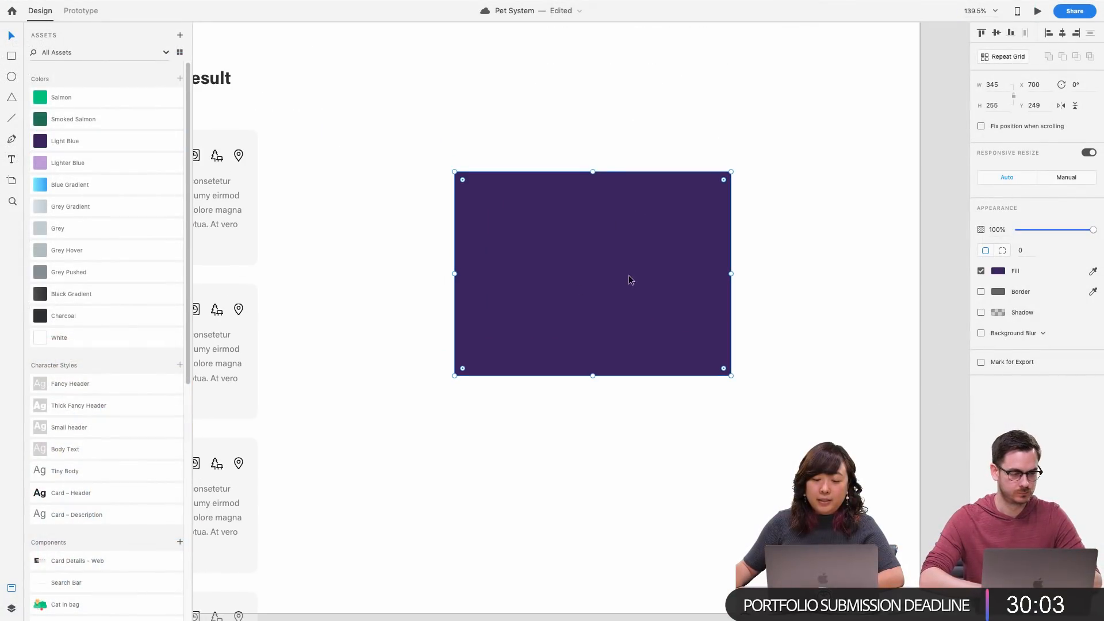
Duplicate the dark purple rectangle twice in a diagonal cascade, filling the copies with Lighter Blue and Smoked Salmon
left_click_drag(553, 243, 688, 311)
left_click(87, 164)
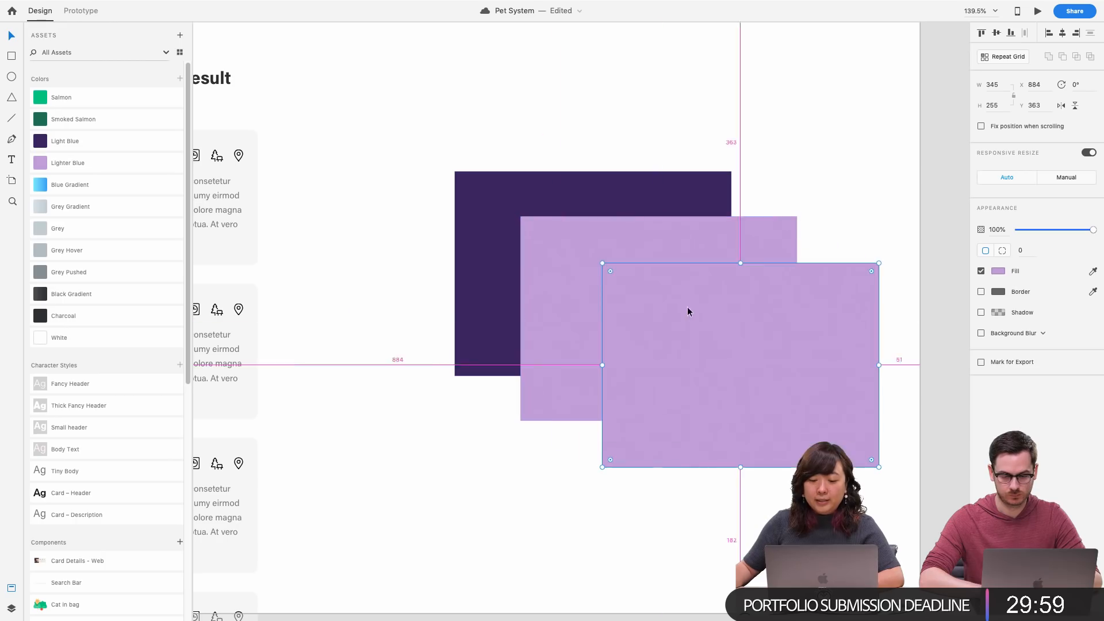
left_click(123, 184)
left_click(127, 120)
left_click(781, 125)
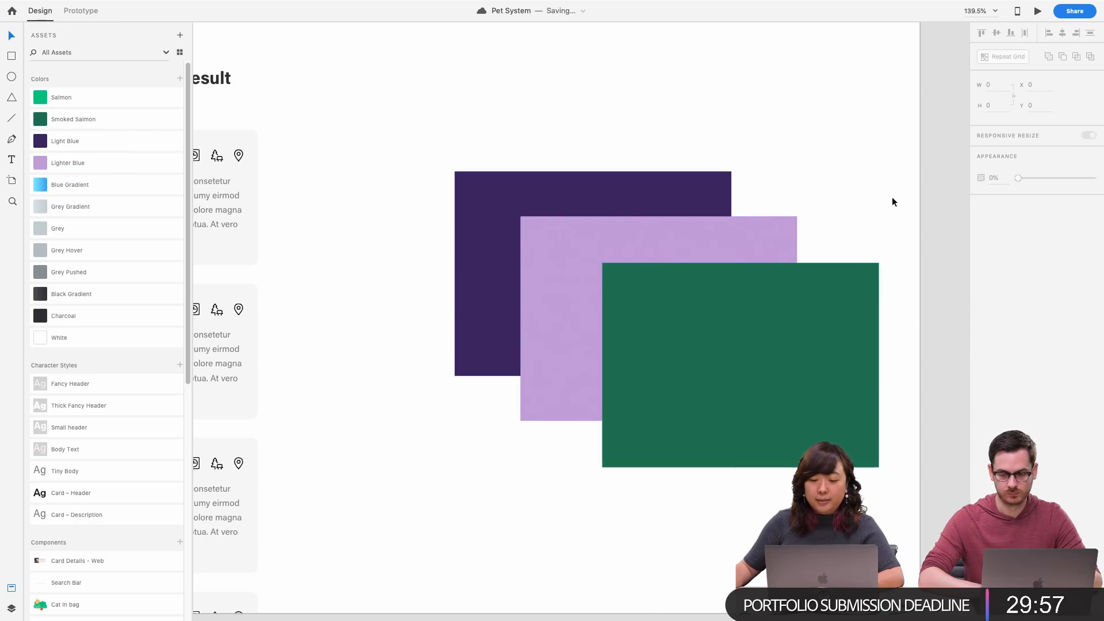
Duplicate the dark green rectangle and offset the copy diagonally below and to its right
key("super+a")
left_click(693, 231)
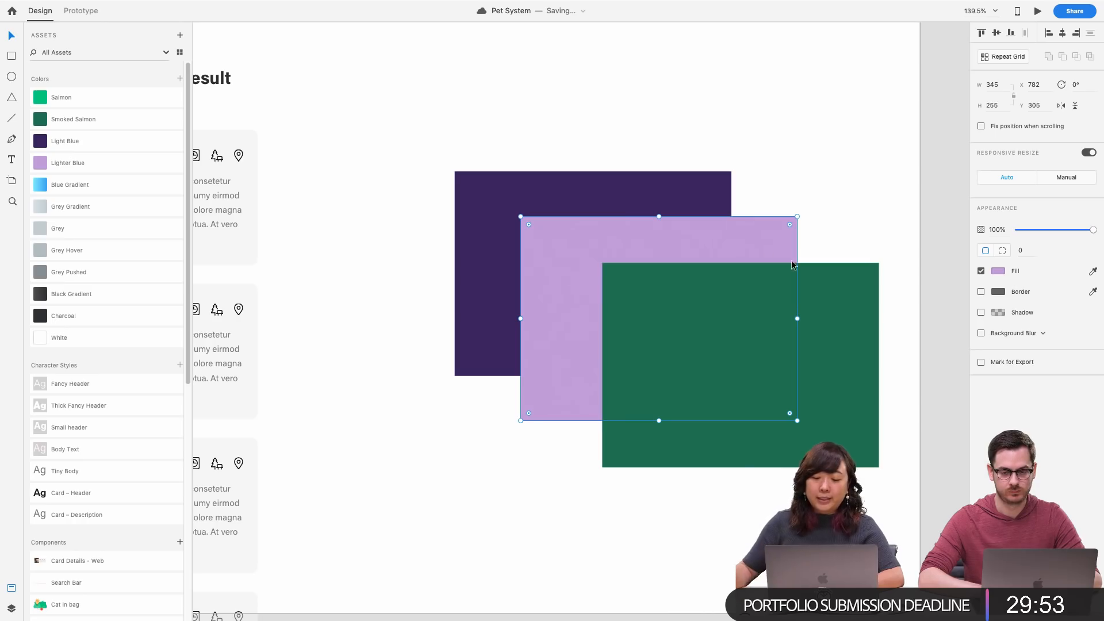
left_click(668, 282)
scroll(667, 284, "down", 3)
scroll(668, 284, "right", 4)
key("super+d")
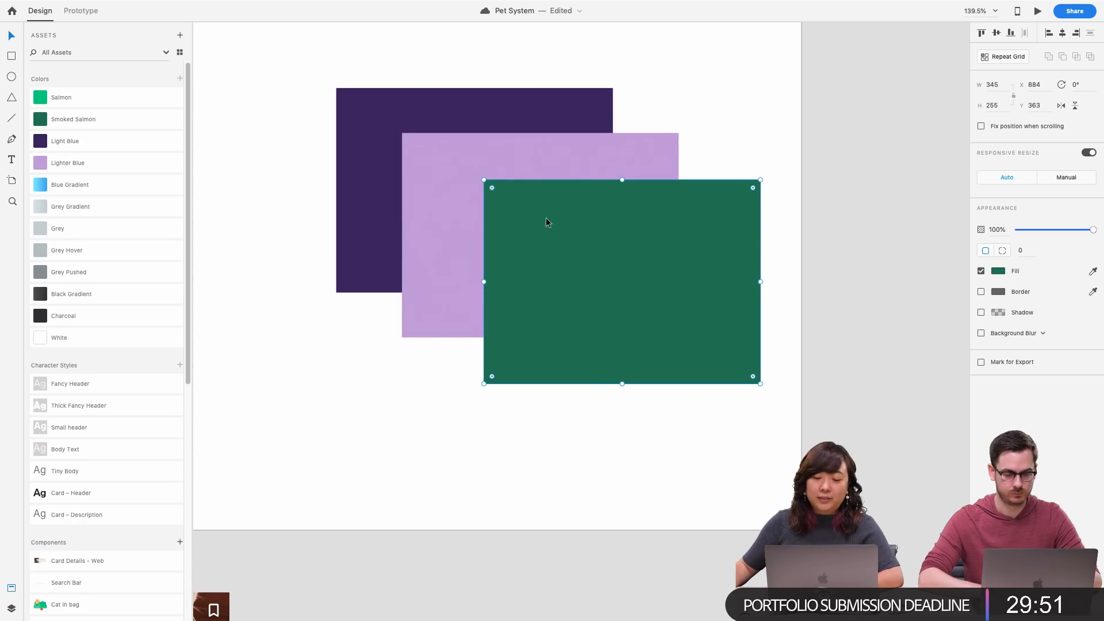
left_click_drag(547, 222, 596, 281)
Move all four overlapping rectangles together up and left to about X 584, Y 189
key("super+a")
left_click_drag(635, 333, 542, 284)
scroll(567, 286, "up", 3)
scroll(567, 286, "left", 1)
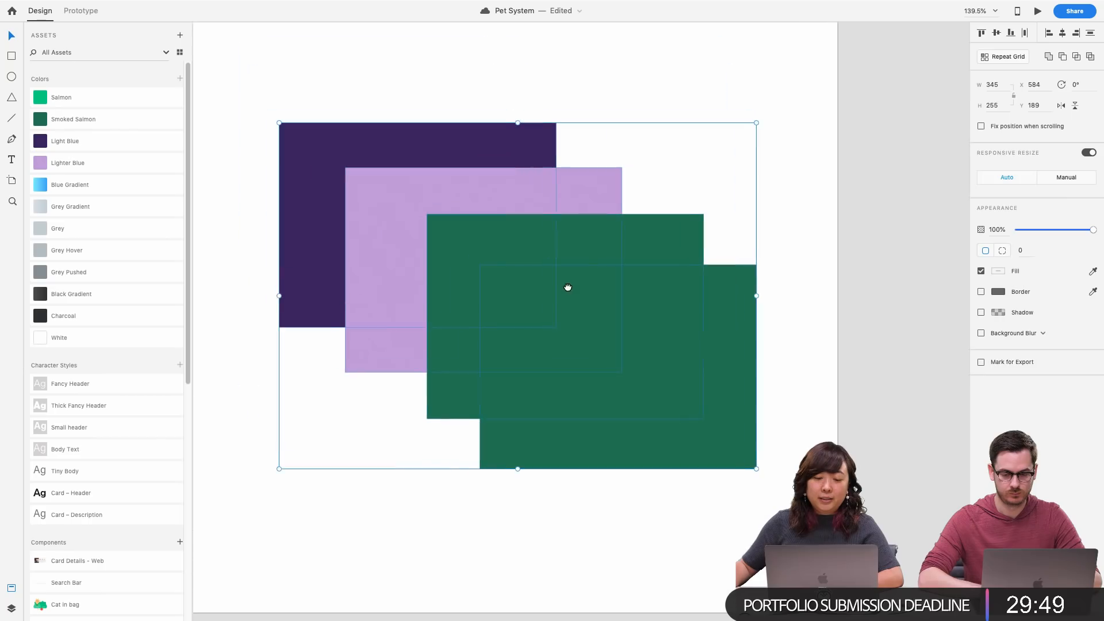
Fill the rear dark green rectangle with the Salmon colour asset, keeping Smoked Salmon on the front one
key("Escape")
left_click(702, 315)
left_click(110, 119)
left_click(656, 142)
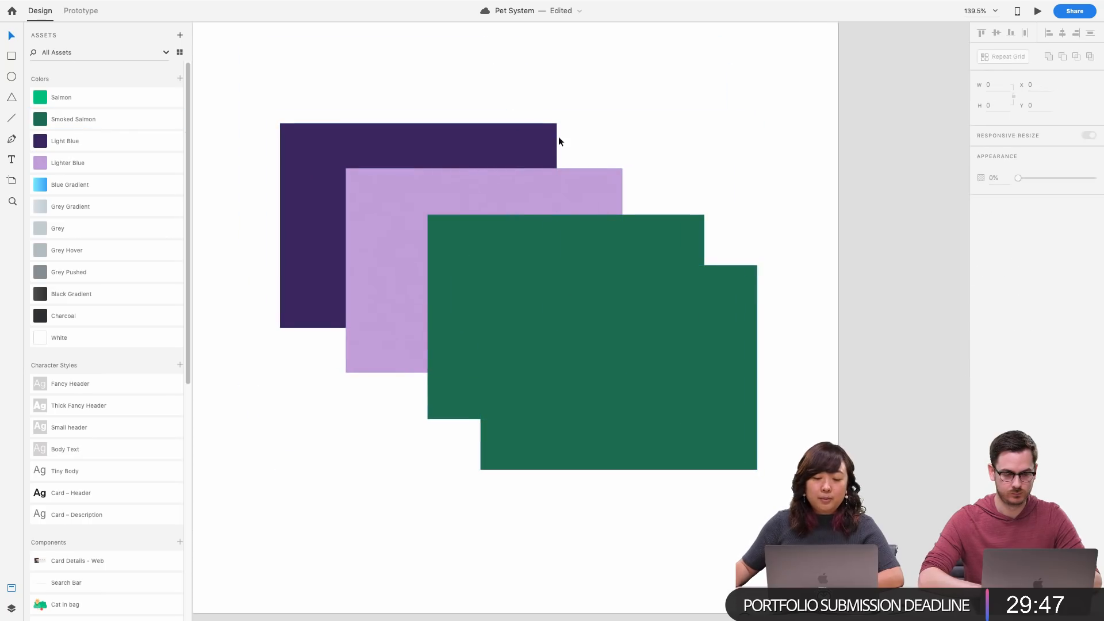
left_click(464, 240)
left_click(67, 93)
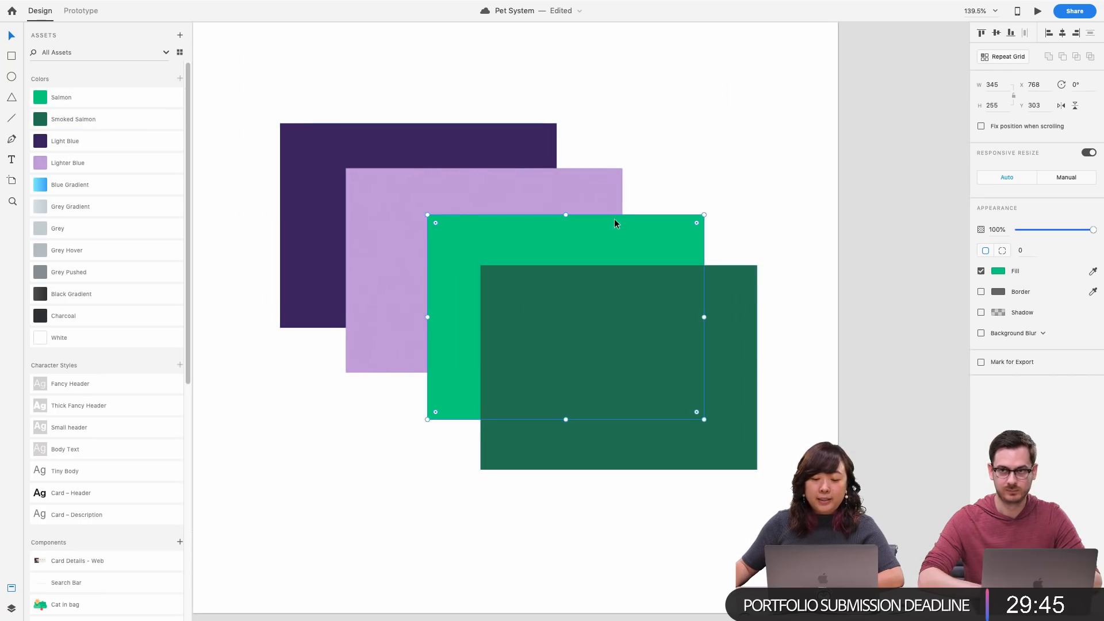
Move the bright green rectangle up over the light purple one and undo the move
left_click_drag(616, 221, 597, 176)
scroll(598, 175, "left", 2)
scroll(598, 175, "up", 1)
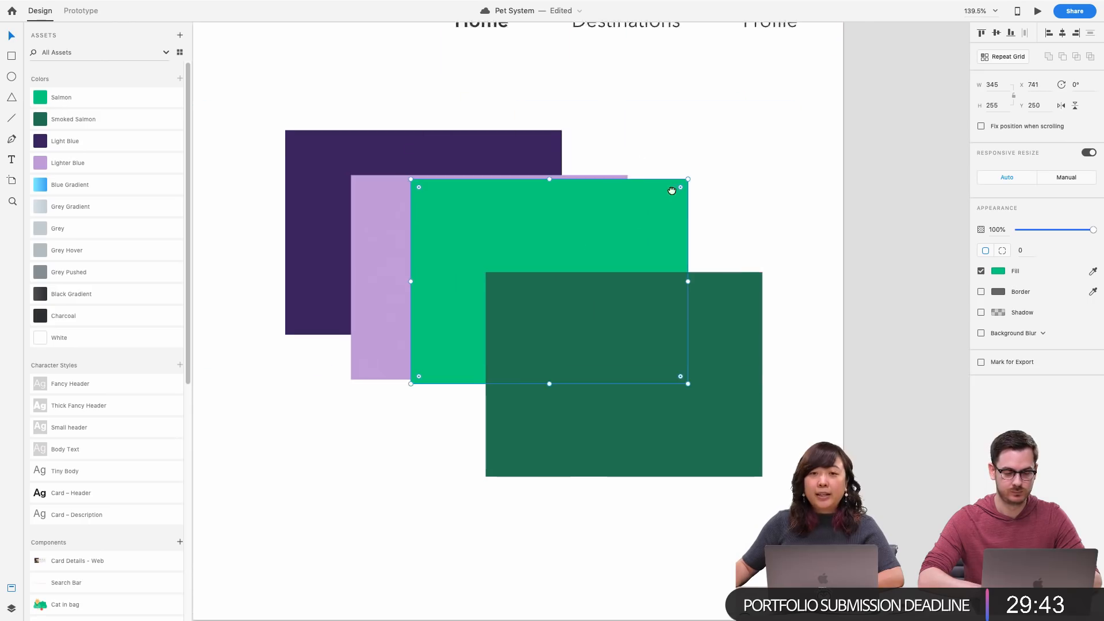
key("super+z")
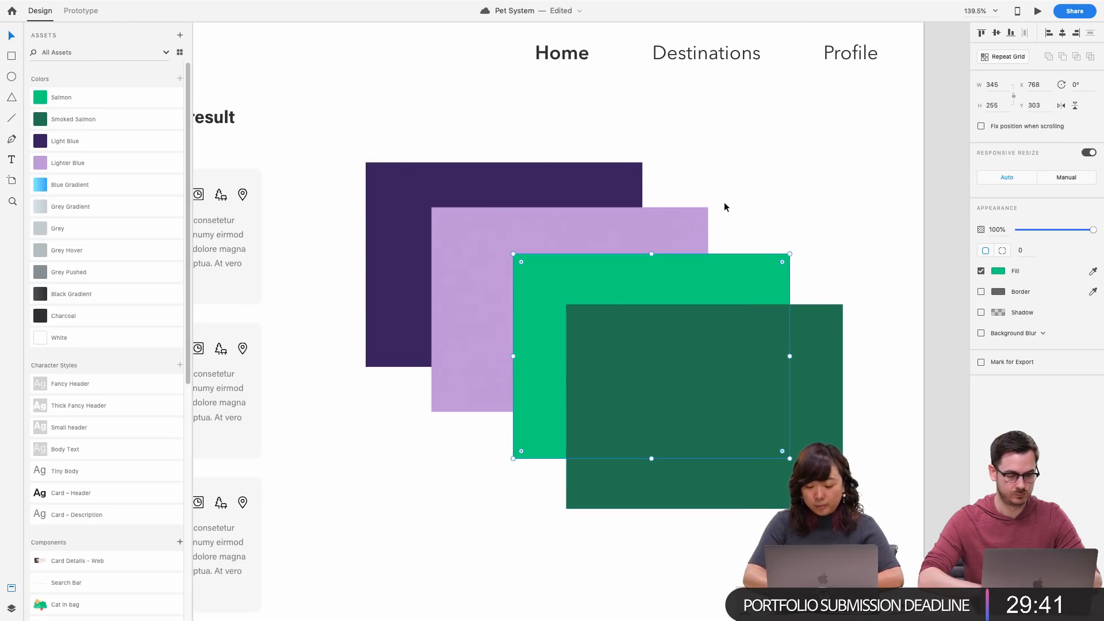
Send the bright green rectangle one layer back, bring it forward again, and leave it behind the light purple rectangle
key("super+bracketleft")
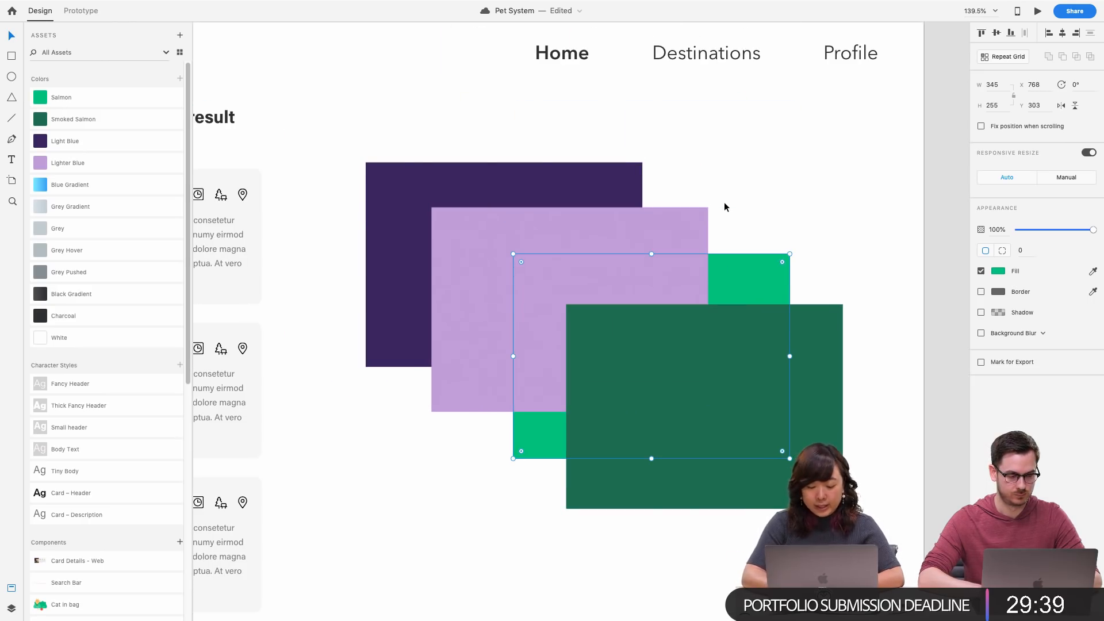
key("super+bracketright")
key("super+bracketleft")
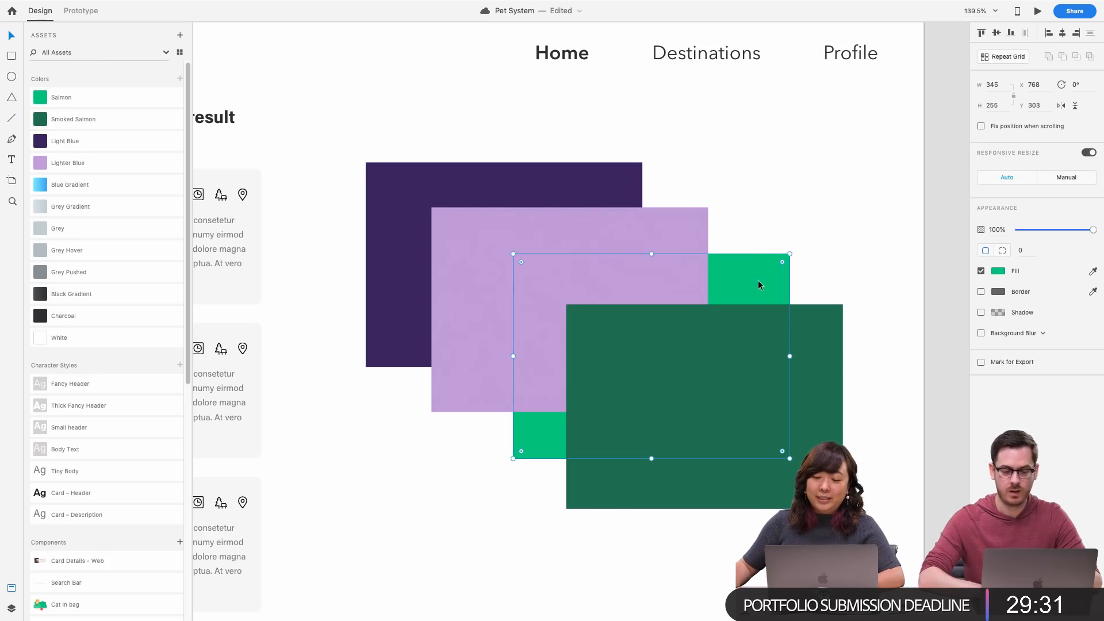
Undo a trial move of the bright green rectangle and delete it from the stack
left_click_drag(759, 285, 801, 219)
key("super+z")
key("Delete")
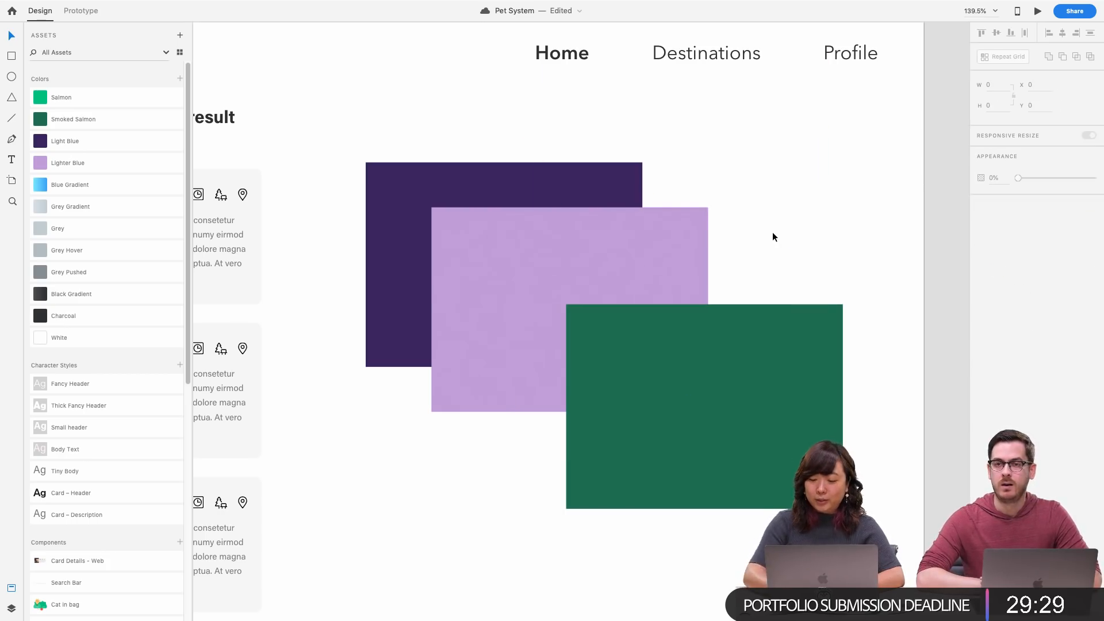
Duplicate the light purple rectangle diagonally below itself and bring the dark green rectangle to the front
left_click(576, 256)
key("super+shift+bracketright")
left_click_drag(605, 255, 702, 299)
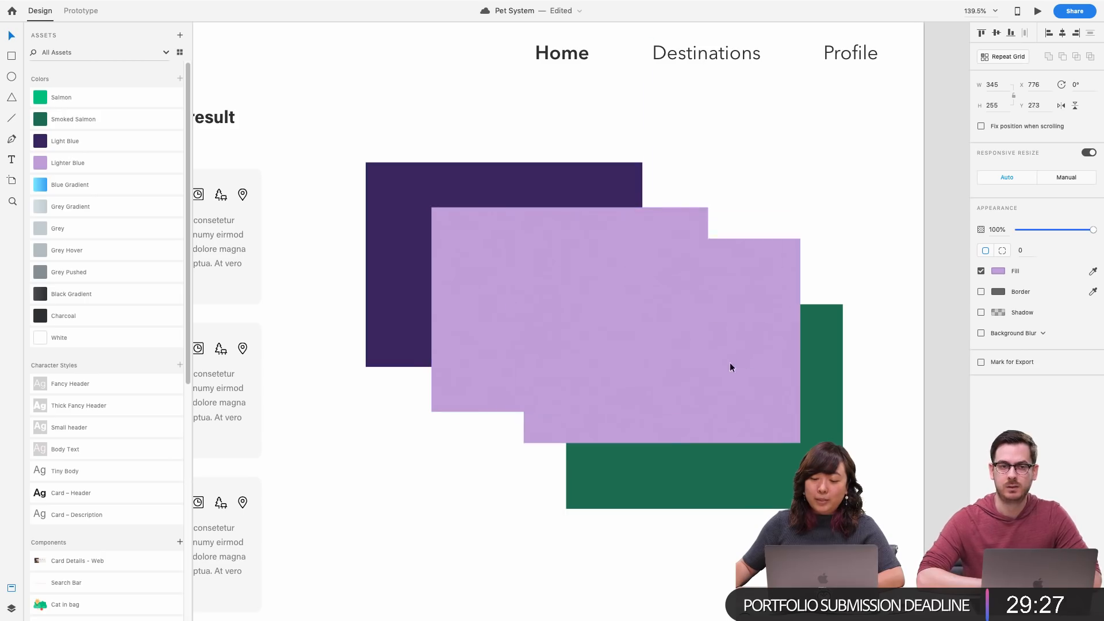
left_click(813, 371)
key("super+shift+bracketright")
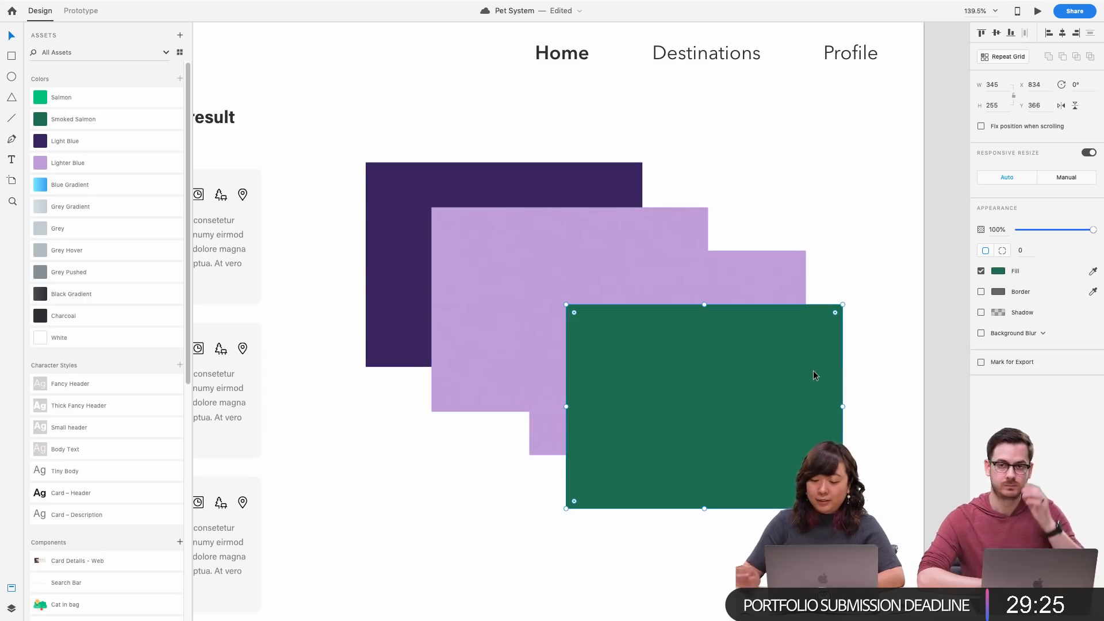
Fill the new light purple copy in the middle of the stack with the Salmon colour asset
left_click(622, 259)
left_click(61, 97)
left_click(733, 195)
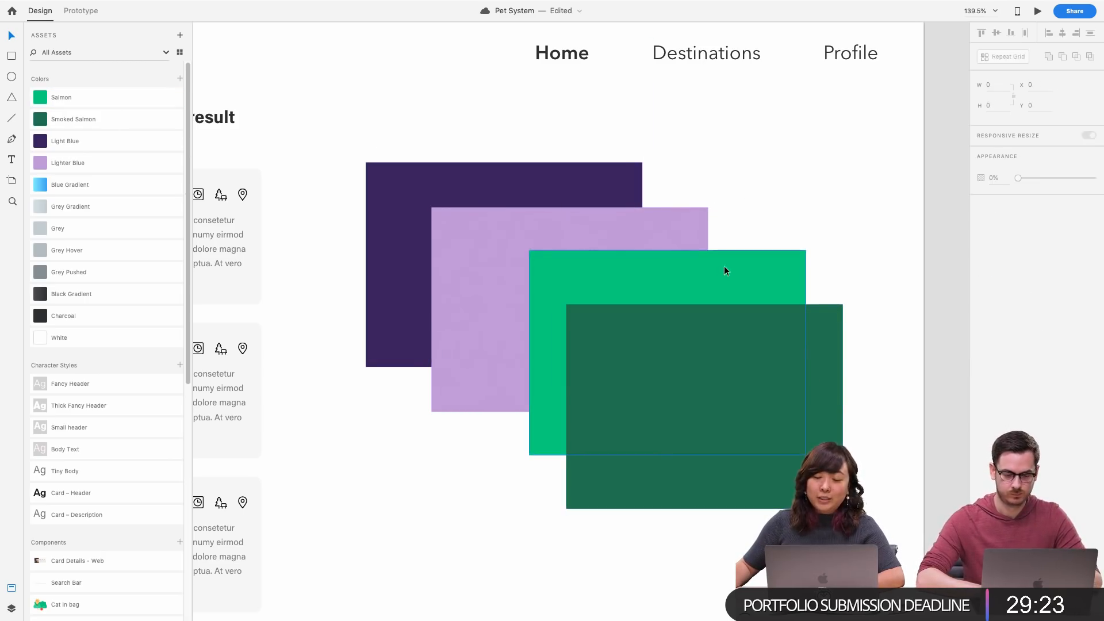
Step the bright green rectangle repeatedly behind and in front of the light purple one, and delete it
left_click(752, 277)
key("super+bracketleft")
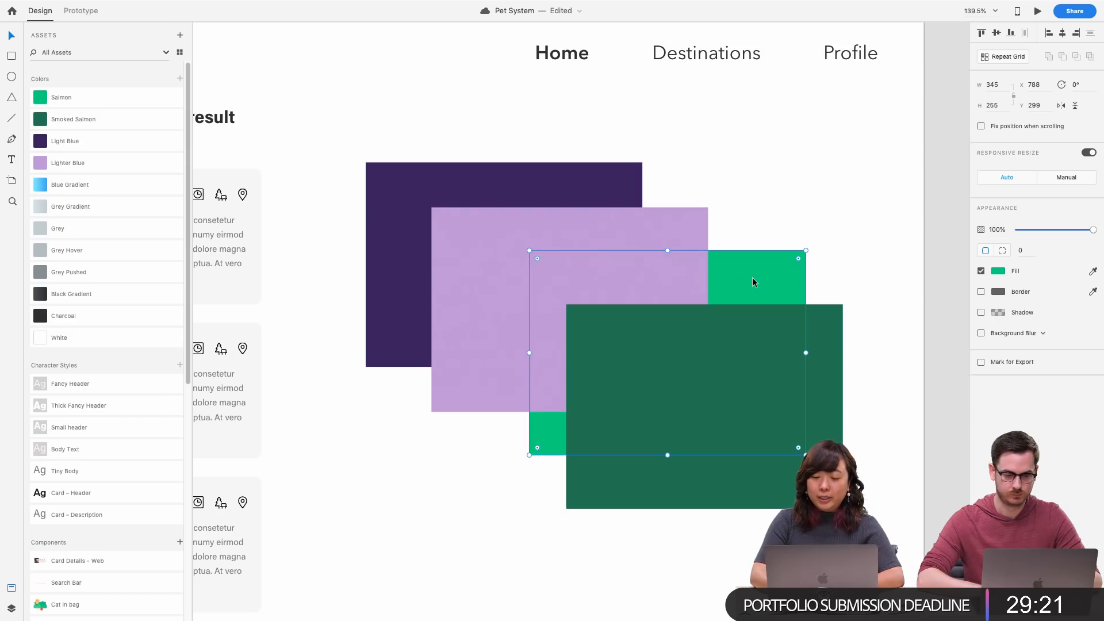
key("super+bracketright")
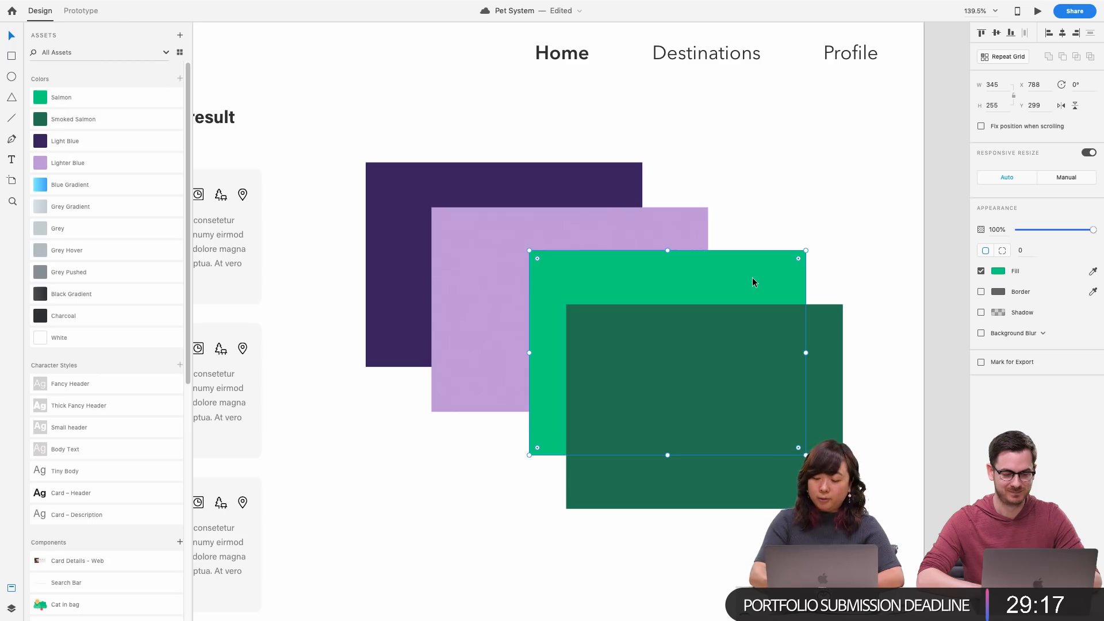
key("super+bracketleft")
key("super+bracketright")
key("super+bracketleft")
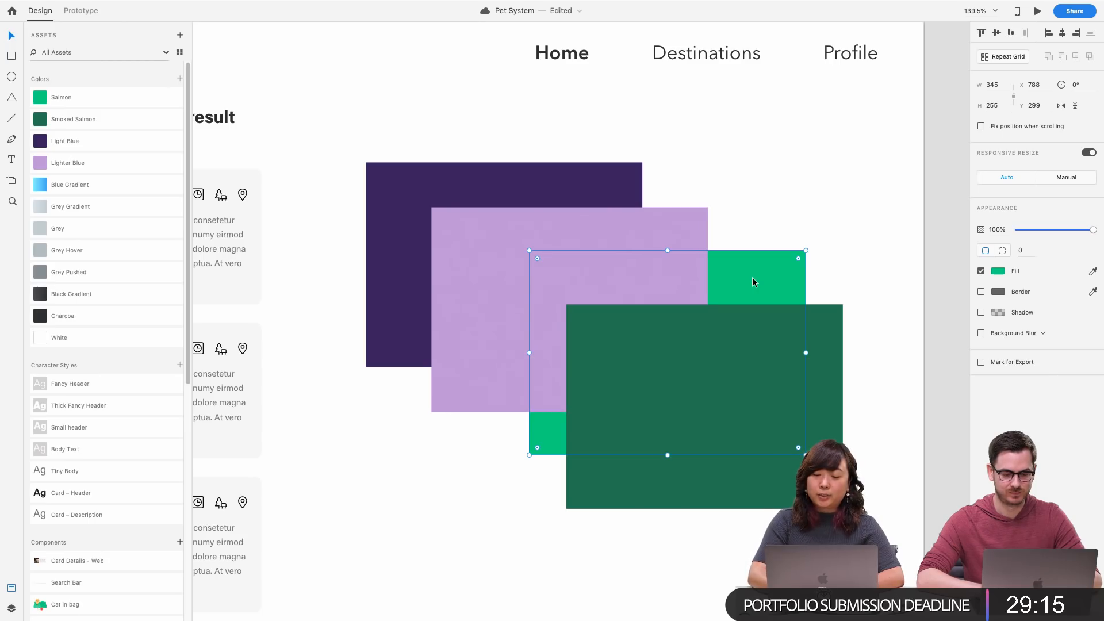
left_click(791, 225)
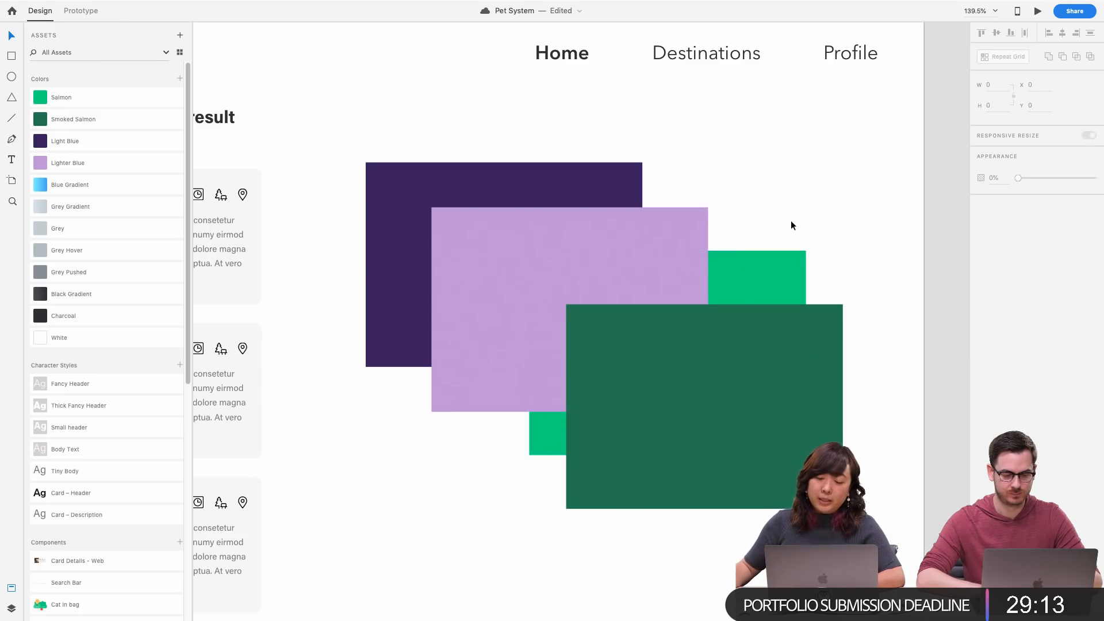
left_click(754, 277)
key("Delete")
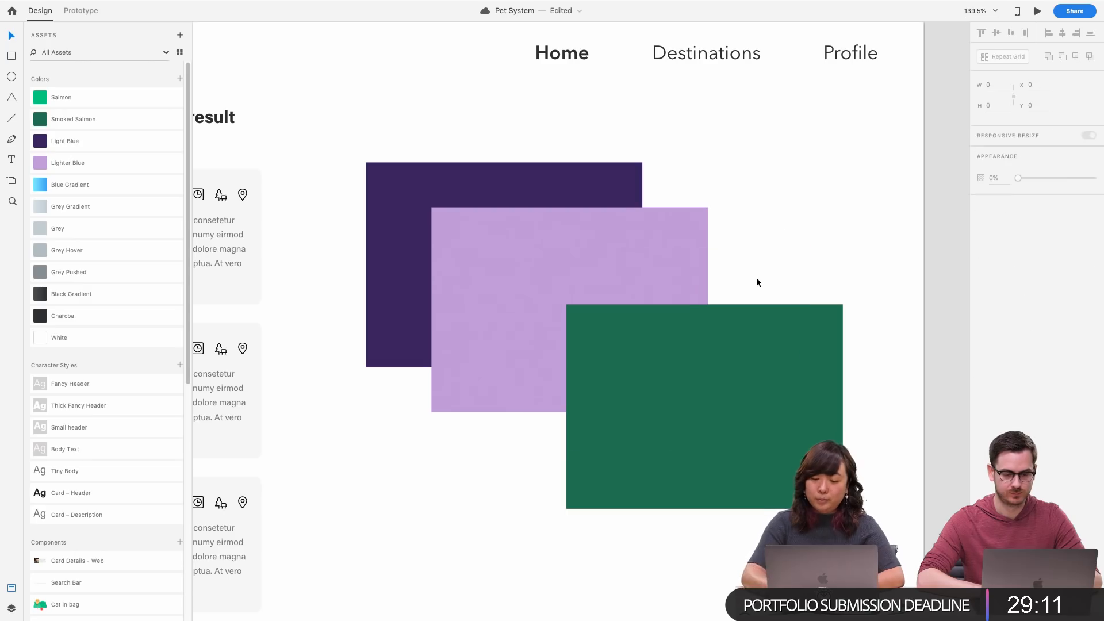
Duplicate the light purple rectangle to about X 775, Y 309 and fill the copy with Salmon
key("super+z")
left_click_drag(575, 254, 663, 305)
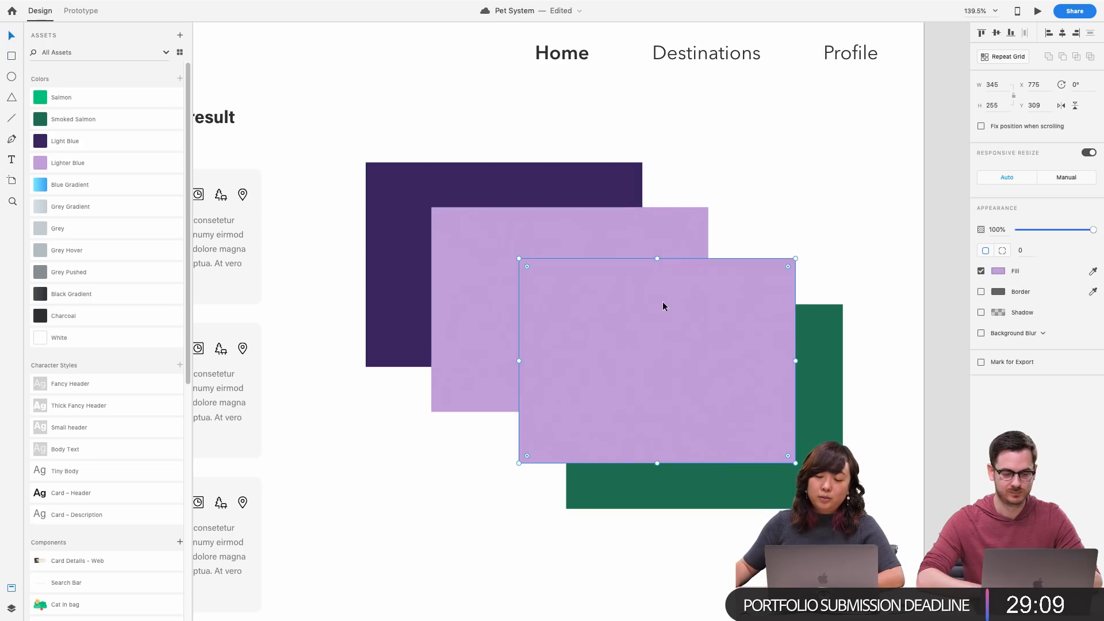
left_click(123, 102)
Bring the dark green rectangle to the front, send it one layer back, and bring it forward again
left_click(811, 358)
key("super+shift+bracketright")
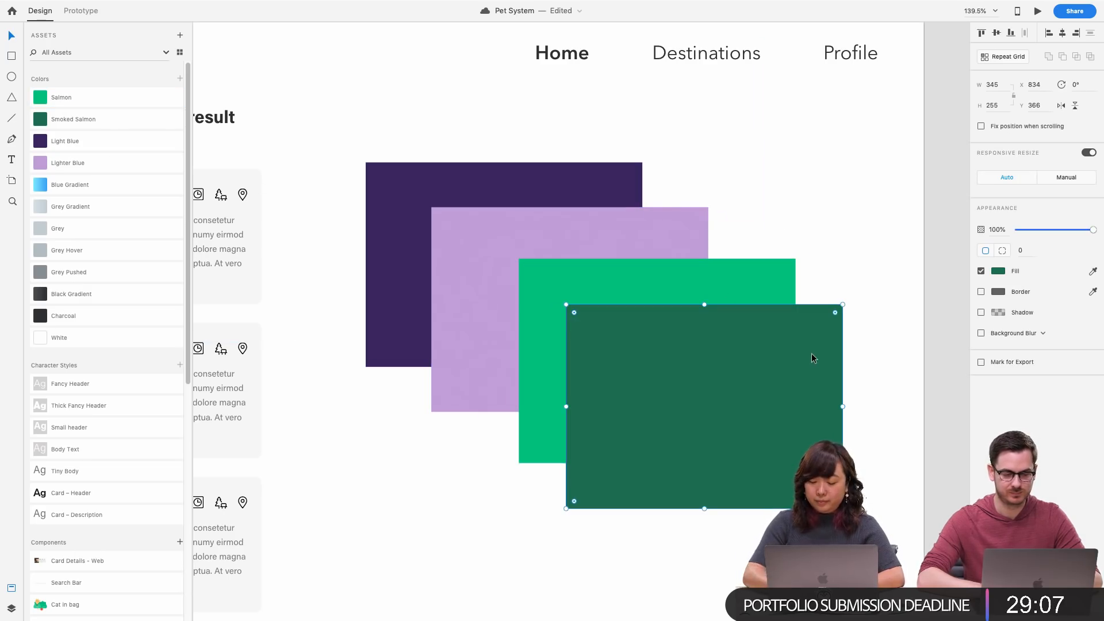
key("super+bracketleft")
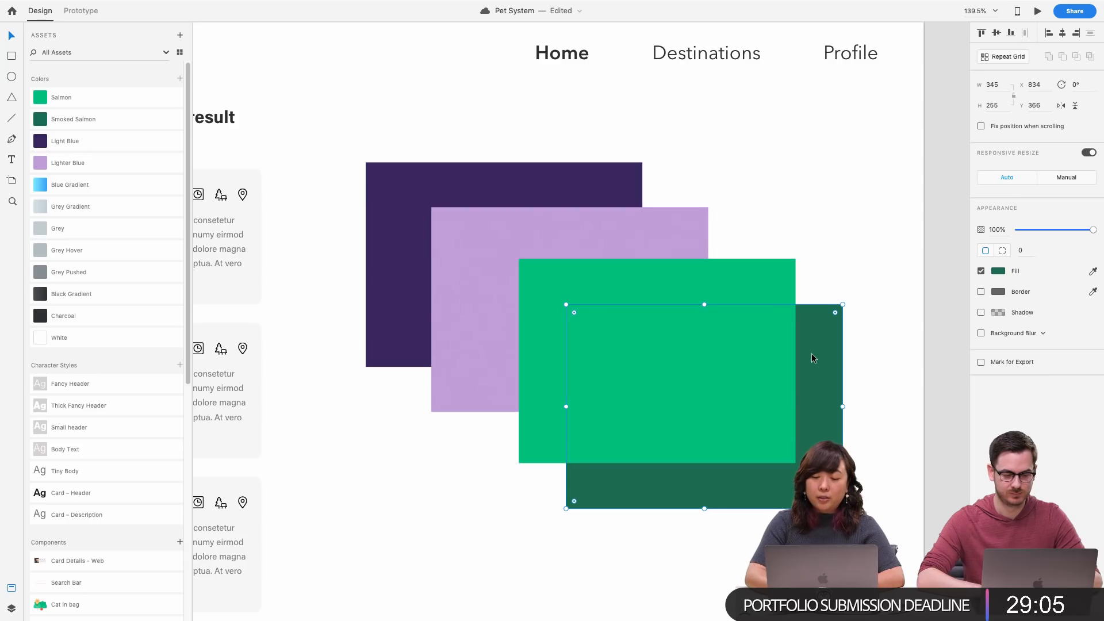
key("super+bracketright")
Move the dark green rectangle to about X 610, Y 350 and alternate it between the very back and the very front
left_click_drag(811, 358, 597, 332)
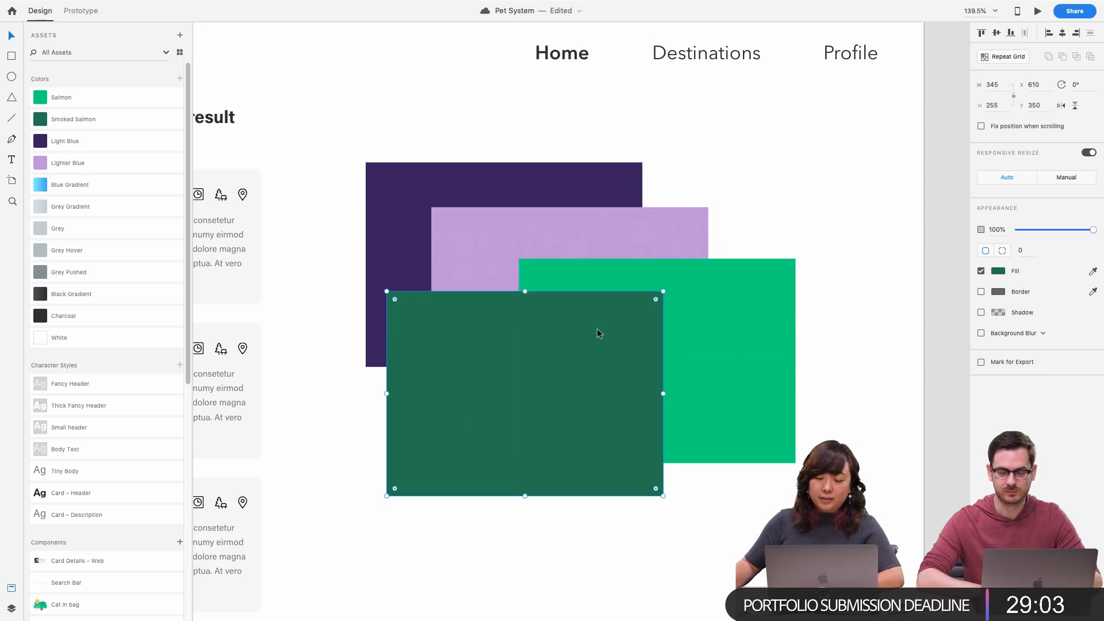
key("super+shift+bracketleft")
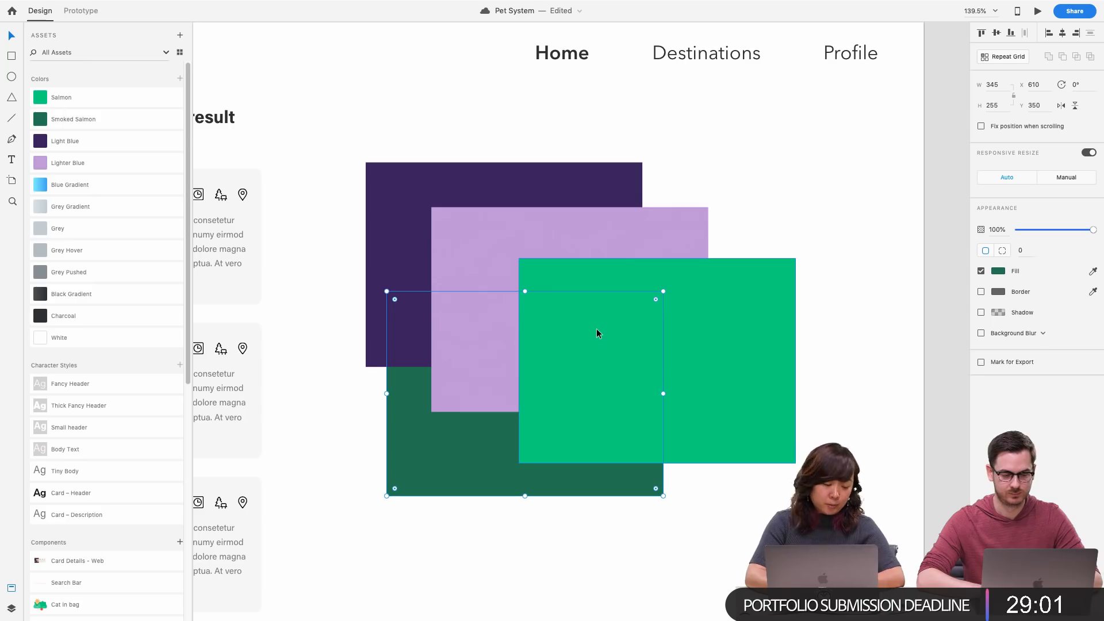
key("super+shift+bracketright")
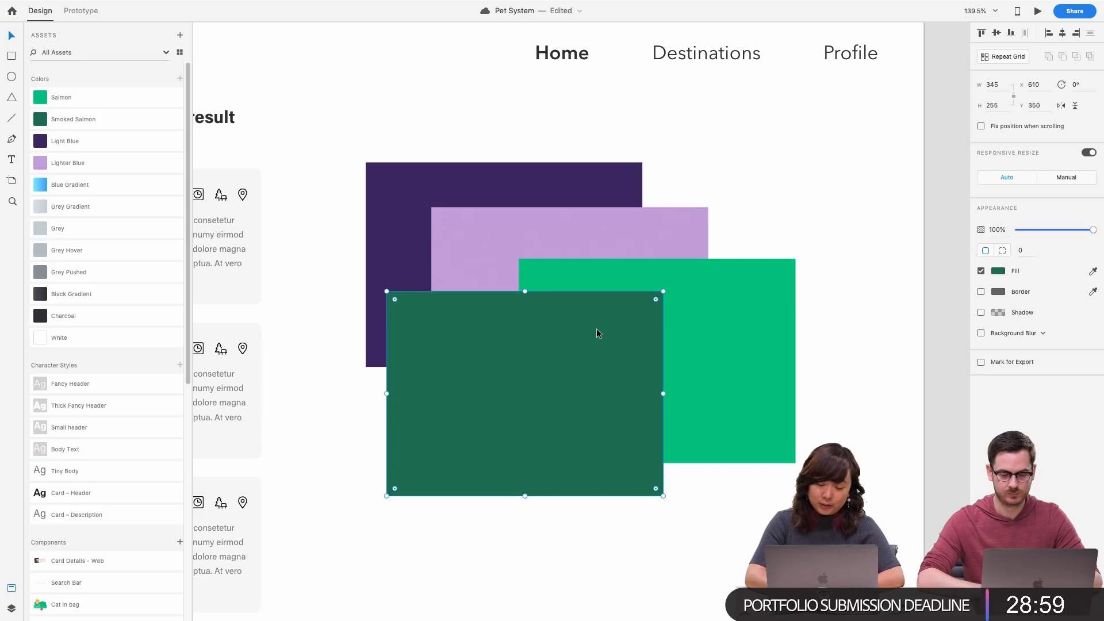
key("super+shift+bracketleft")
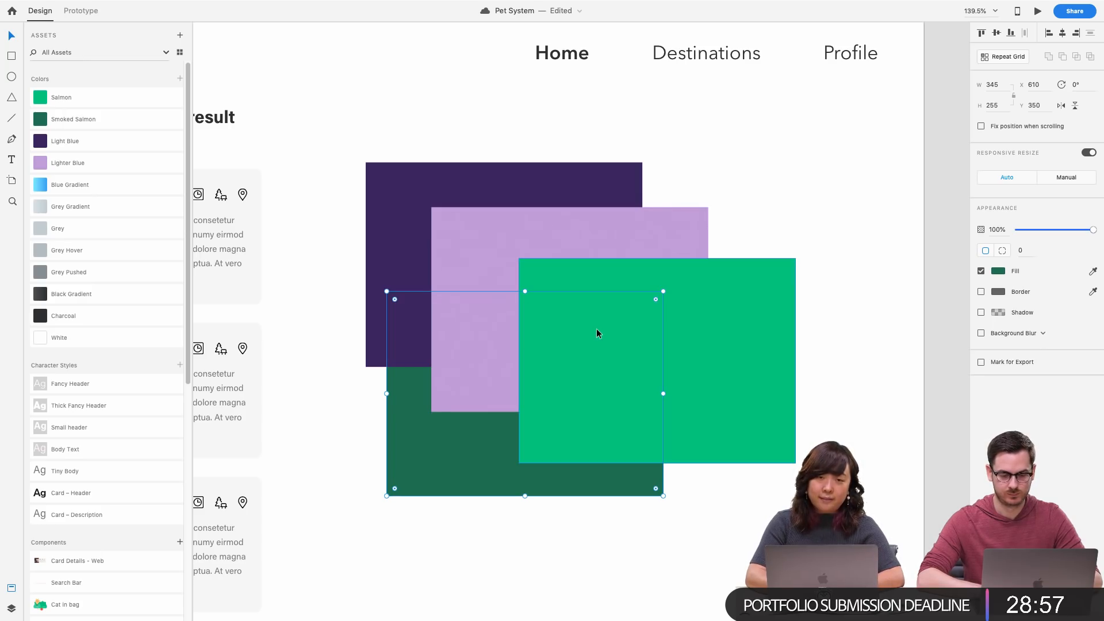
key("super+shift+bracketright")
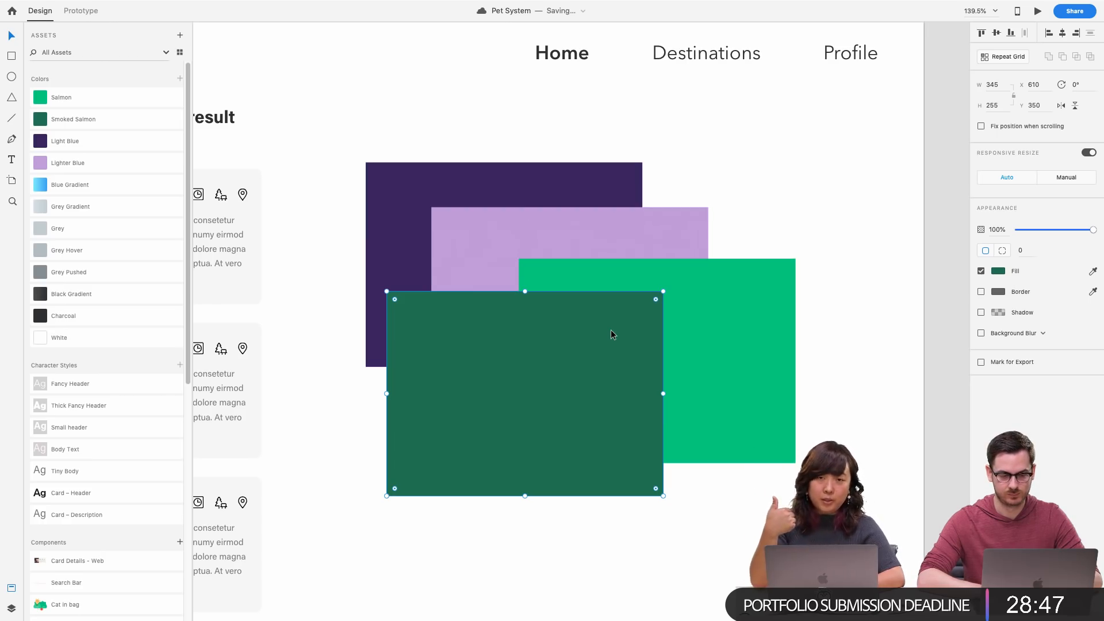
Undo and redo the bring-to-front change repeatedly, ending with the dark green rectangle at the back of the stack
key("ctrl+z")
key("ctrl+shift+z")
key("ctrl+z")
key("ctrl+shift+z")
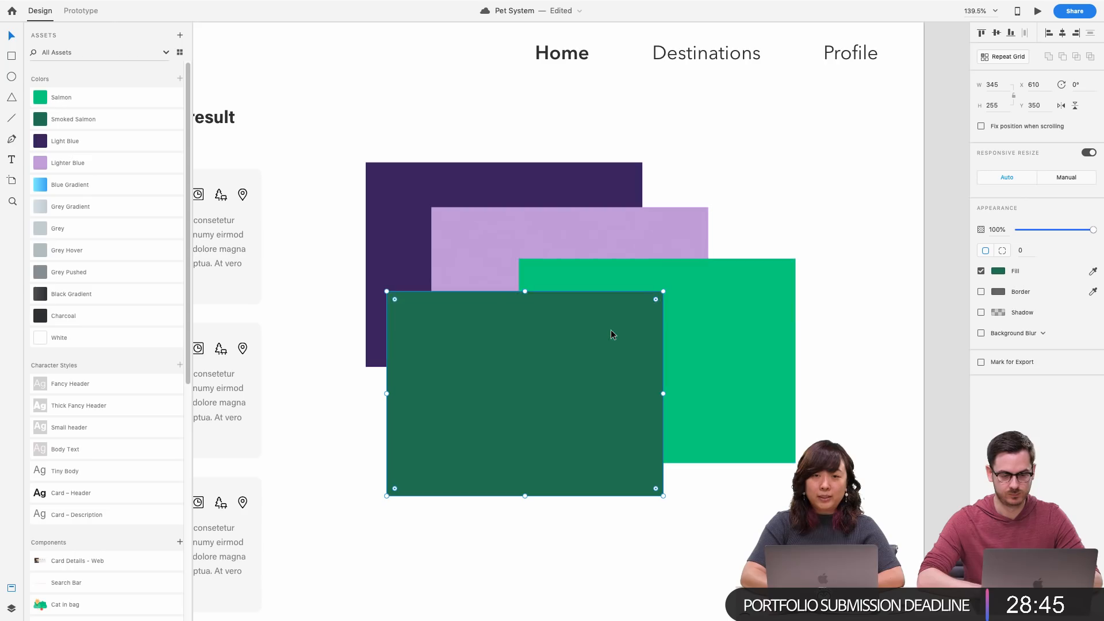
key("ctrl+z")
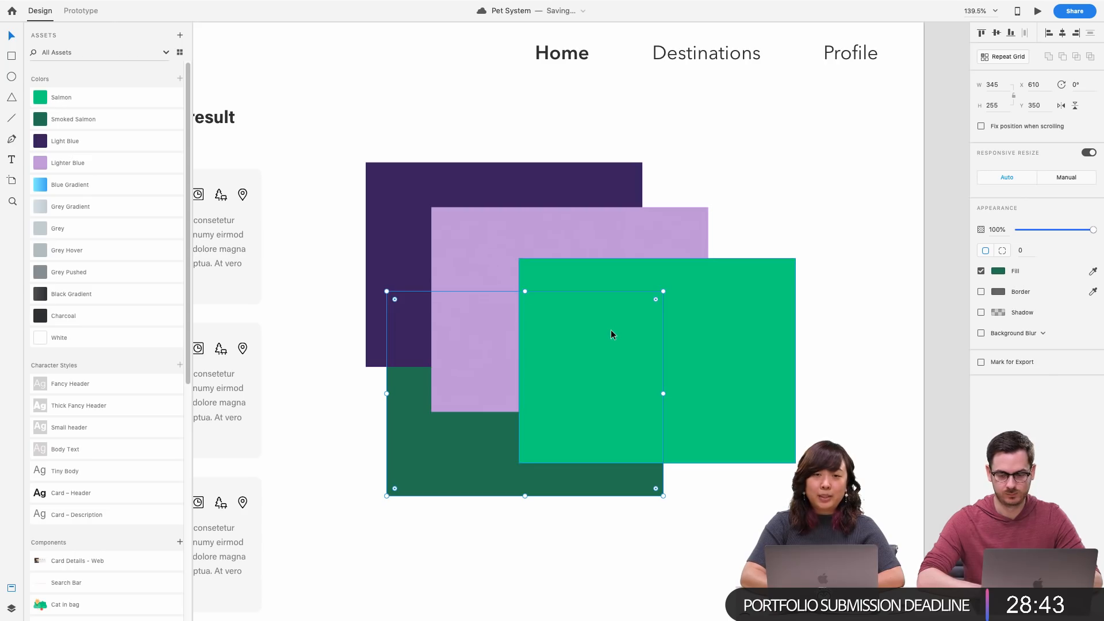
Delete the four overlapping coloured rectangles used for the layer stacking demonstration
key("ctrl+shift+z")
key("ctrl+z")
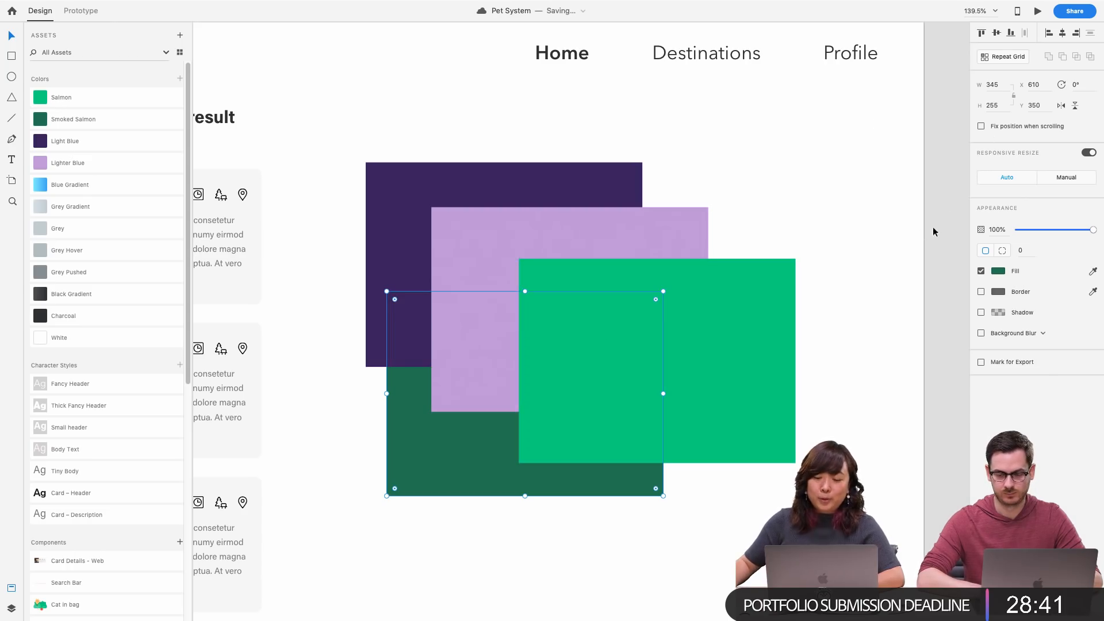
left_click_drag(795, 116, 427, 465)
key("Delete")
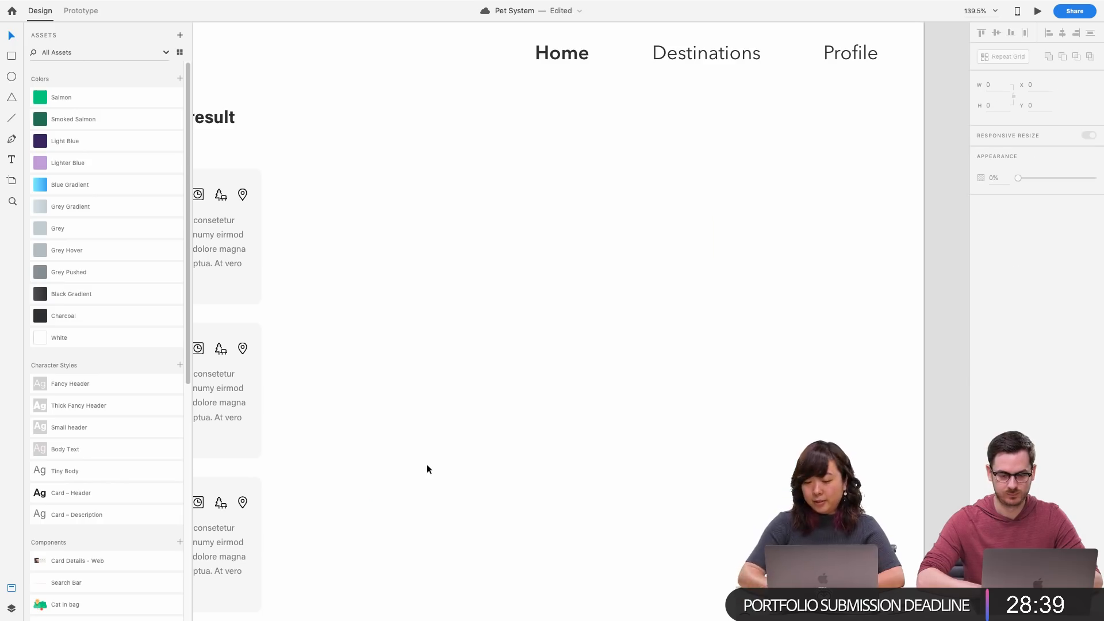
scroll(492, 437, "down", 6)
left_click_drag(493, 426, 670, 276)
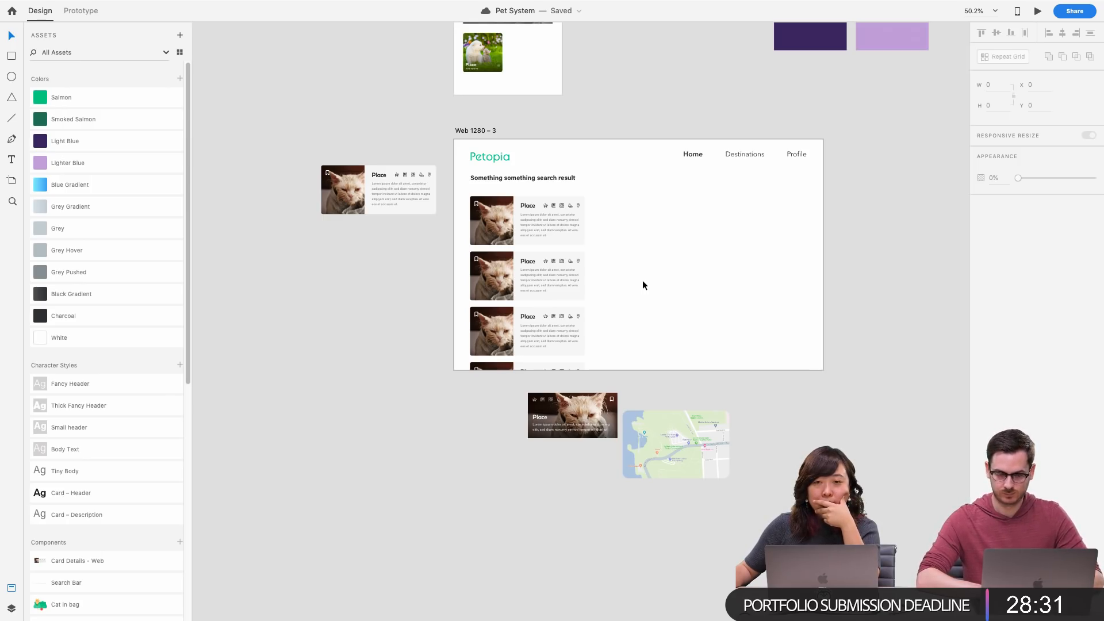
scroll(563, 266, "up", 5)
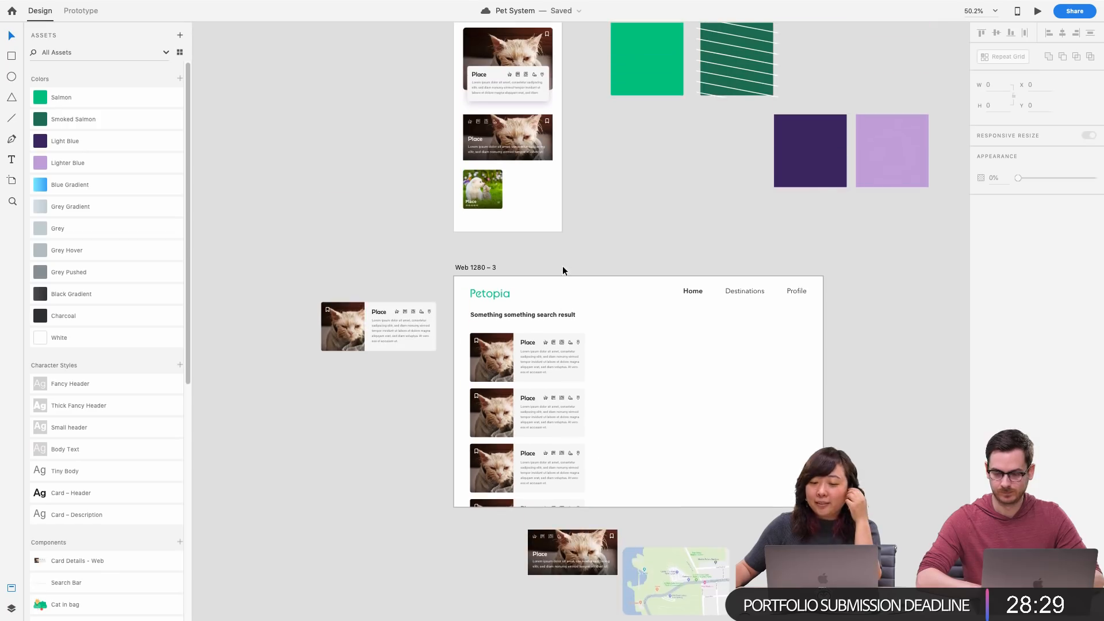
left_click(543, 389)
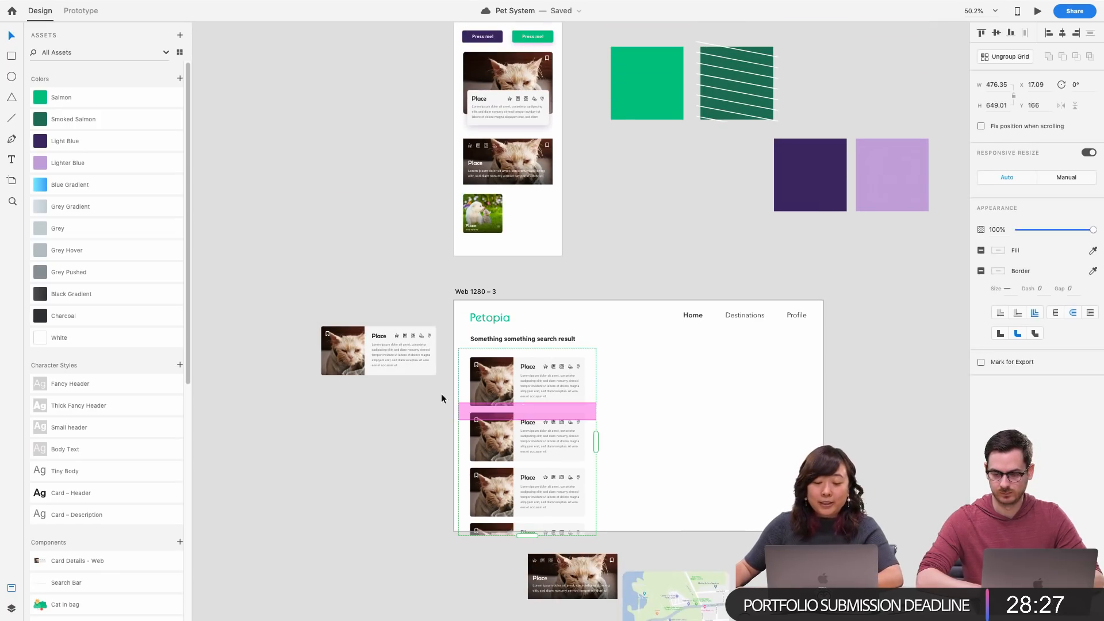
left_click(396, 360)
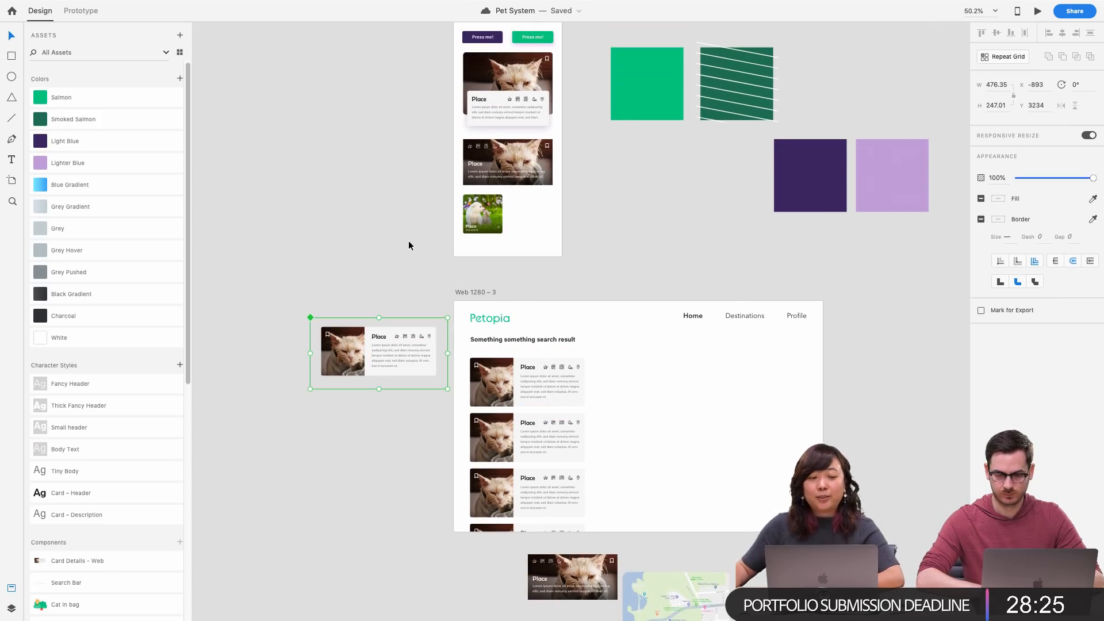
scroll(418, 237, "down", 2)
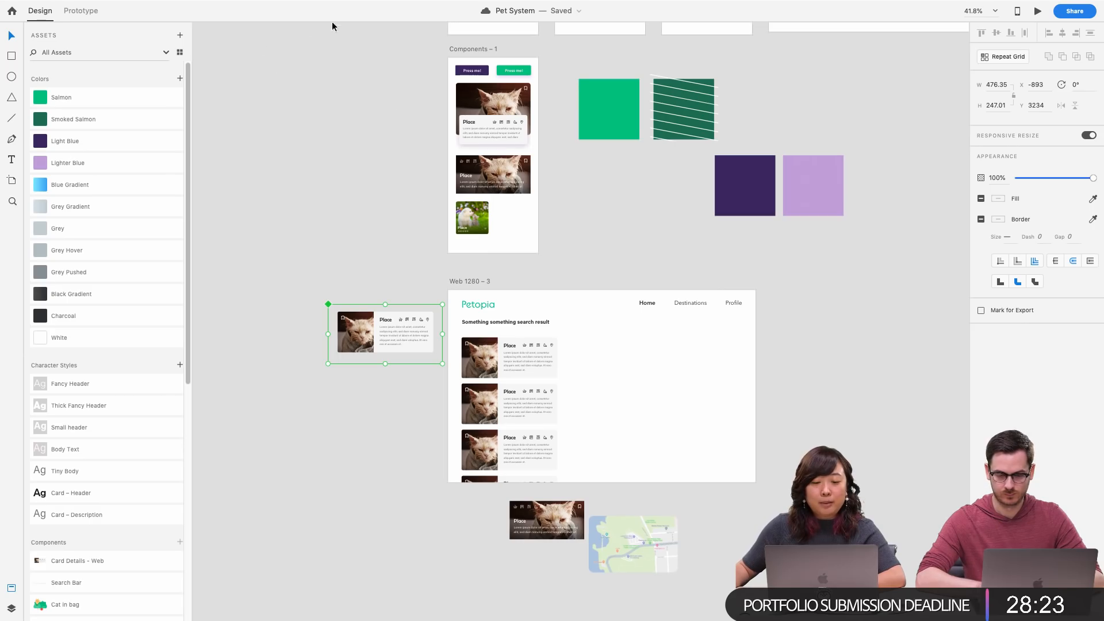
Take the Pet System document out of full screen and switch to the Pet Mobile document in full screen
mouse_move(132, 3)
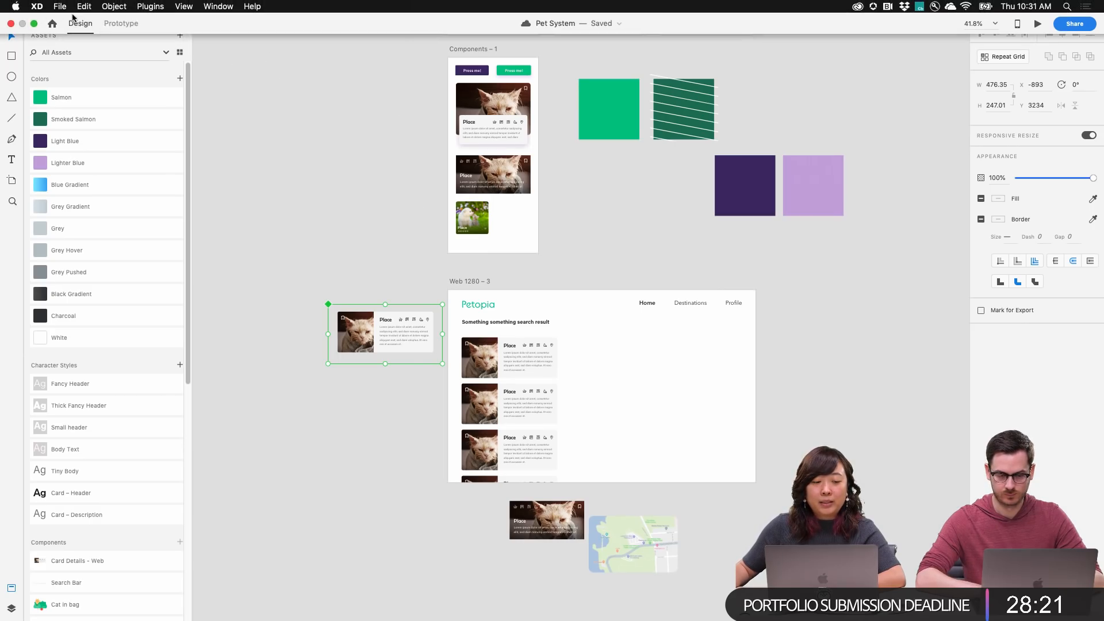
left_click(35, 24)
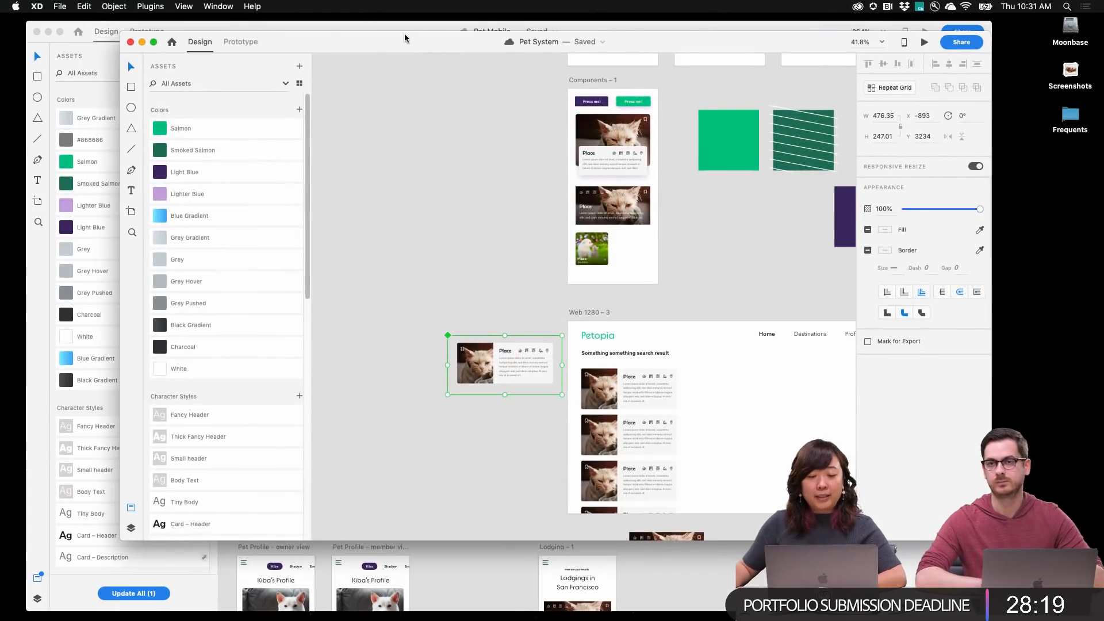
left_click(413, 27)
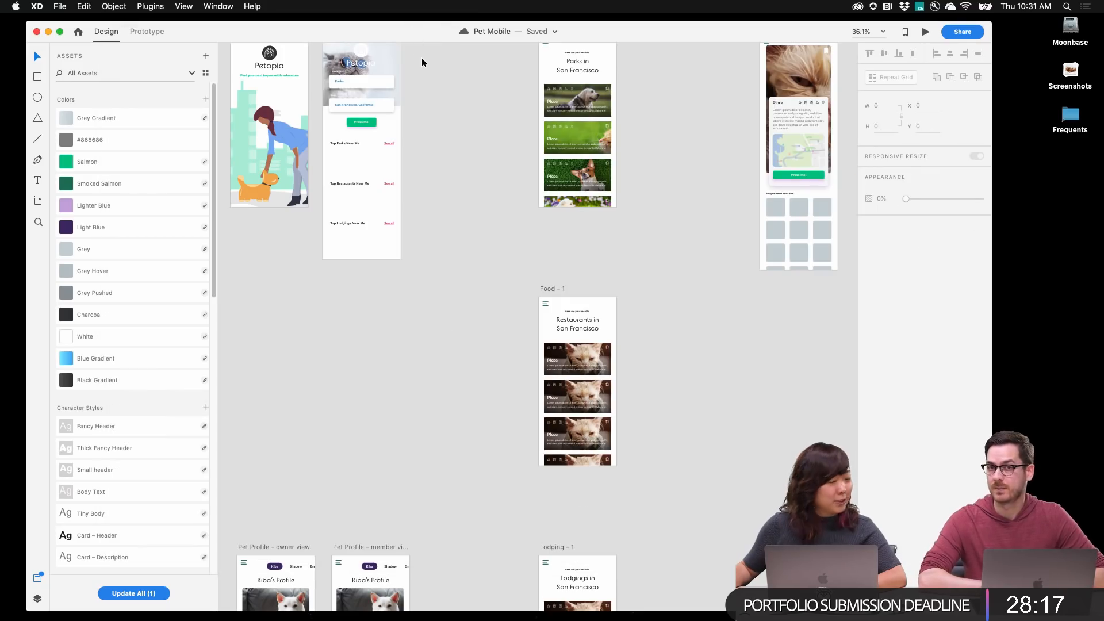
scroll(457, 155, "up", 1)
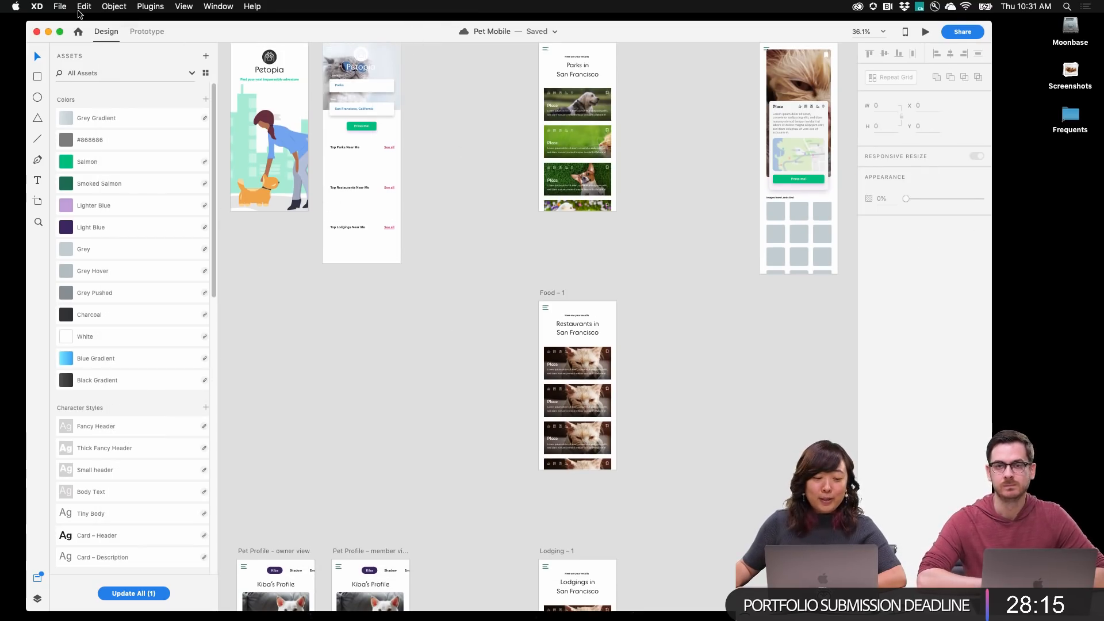
left_click(60, 31)
Review the linked components in Pet Mobile and update all changed linked assets
scroll(417, 280, "down", 4)
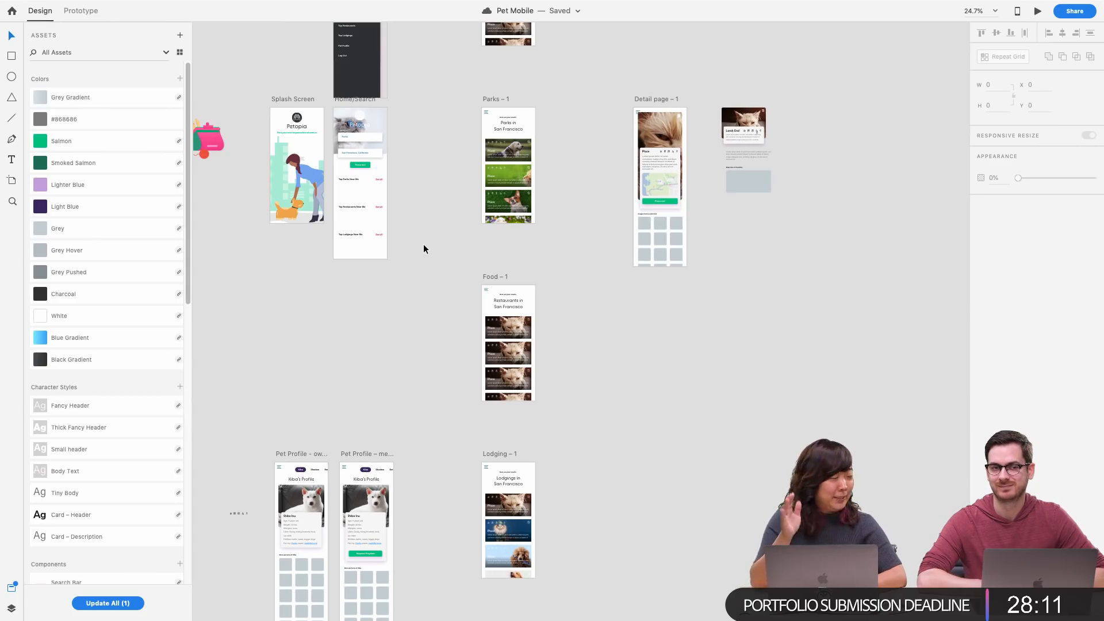
scroll(109, 481, "down", 15)
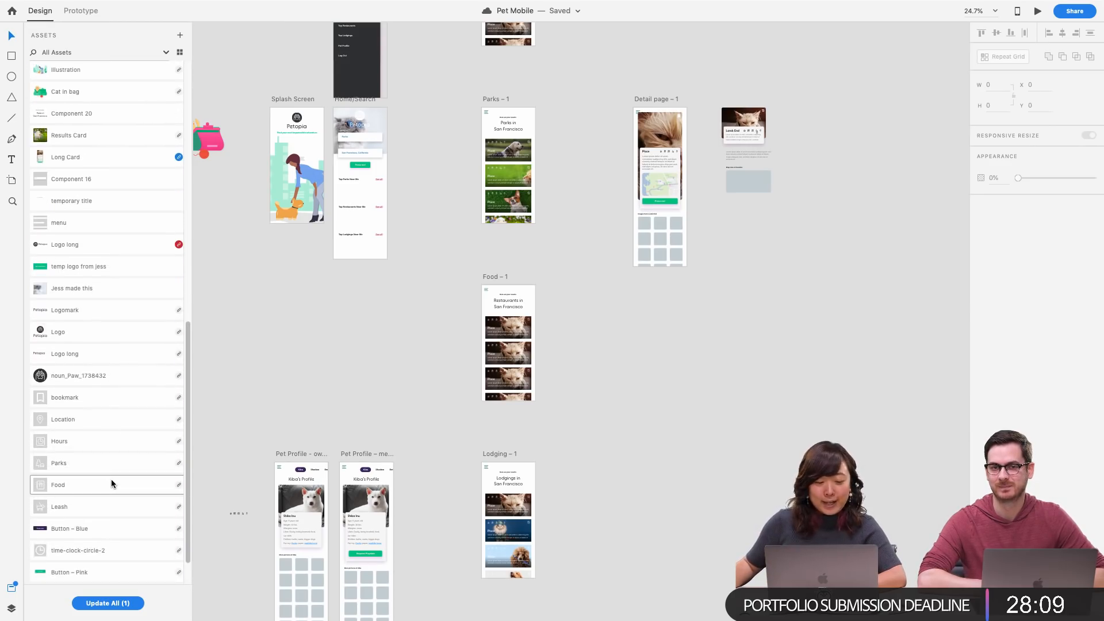
scroll(111, 480, "up", 8)
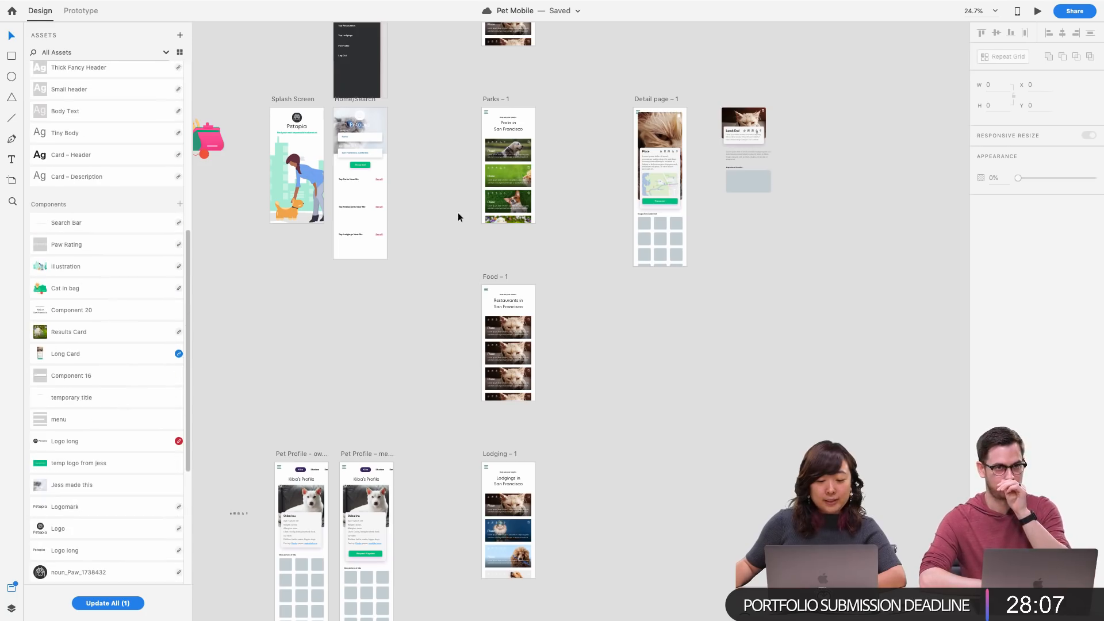
left_click(107, 603)
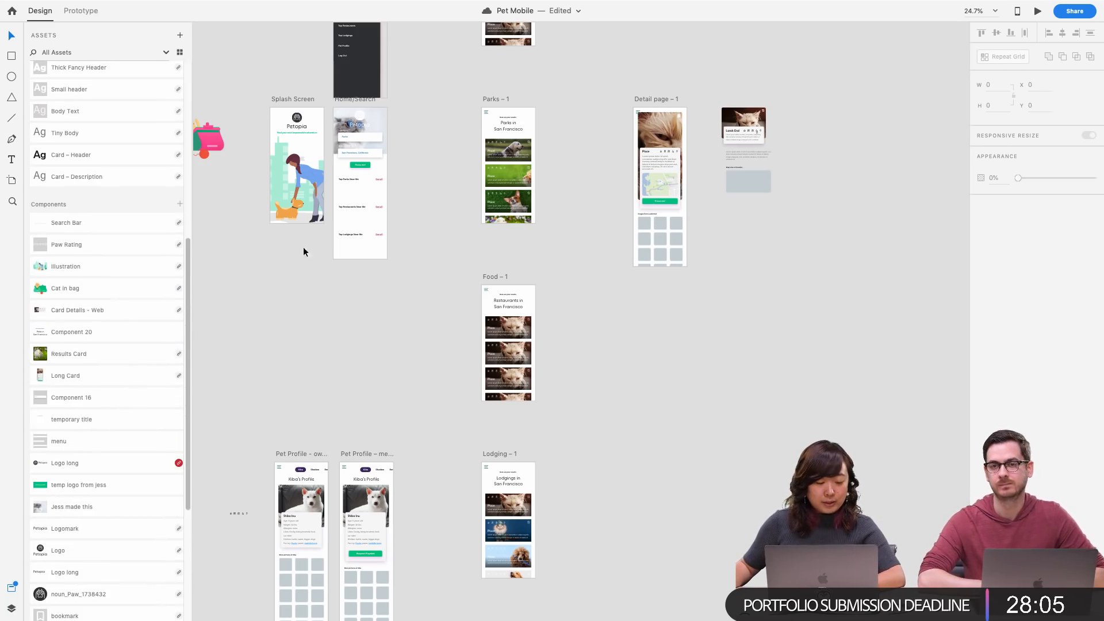
Look over the mobile artboards and examine the Splash Screen and Home/Search designs up close
scroll(123, 419, "down", 5)
left_click_drag(368, 288, 704, 368)
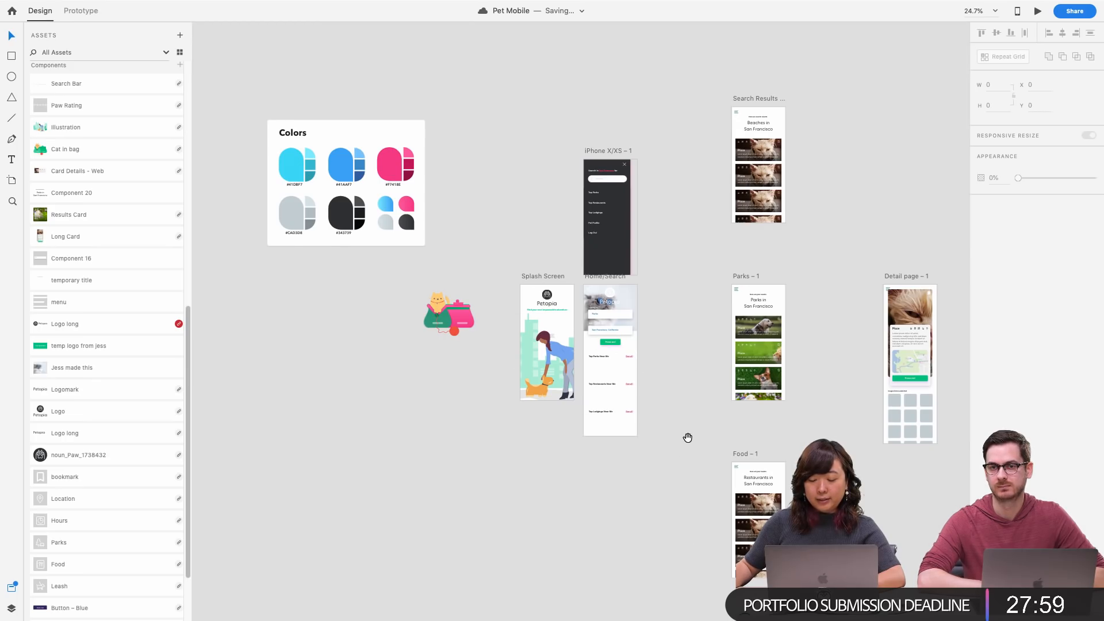
scroll(687, 439, "down", 3)
scroll(688, 439, "right", 3)
scroll(572, 294, "up", 5)
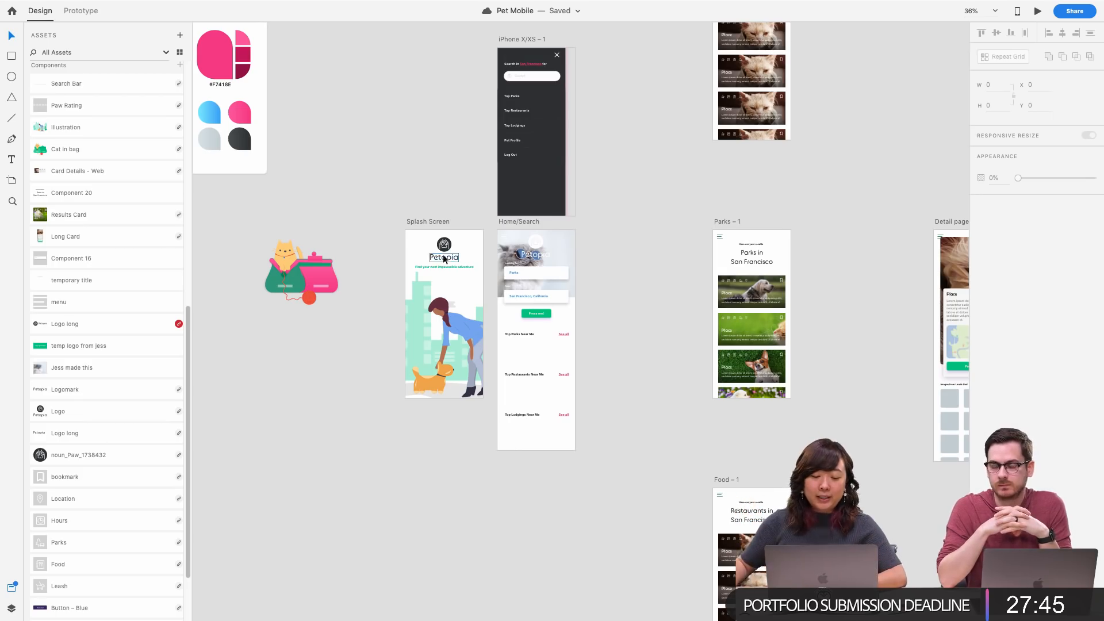
scroll(414, 276, "up", 5)
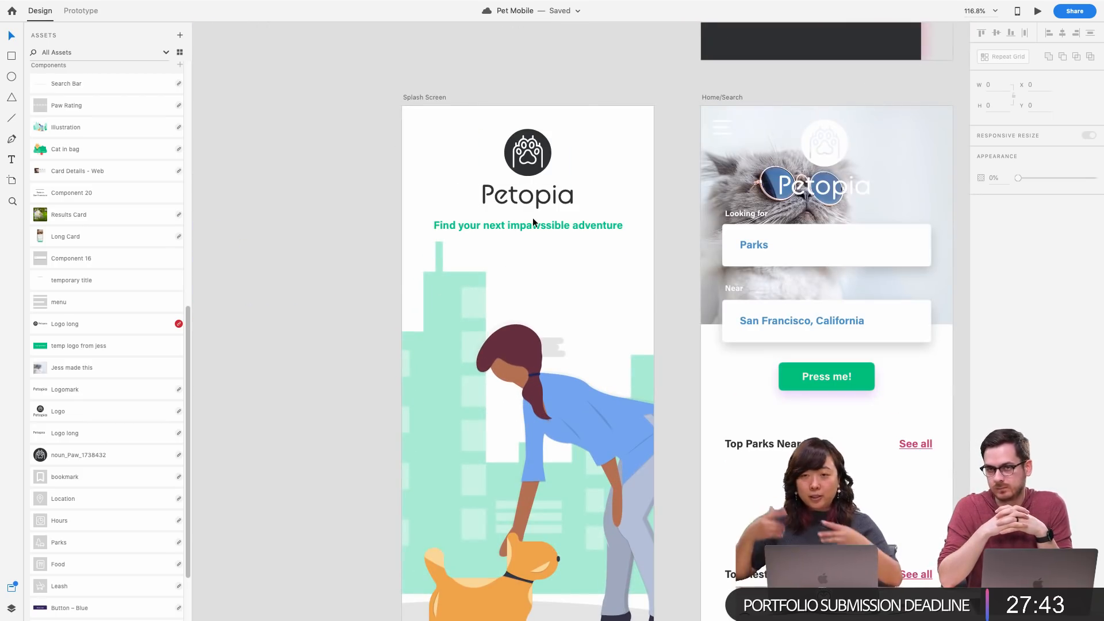
scroll(533, 219, "right", 5)
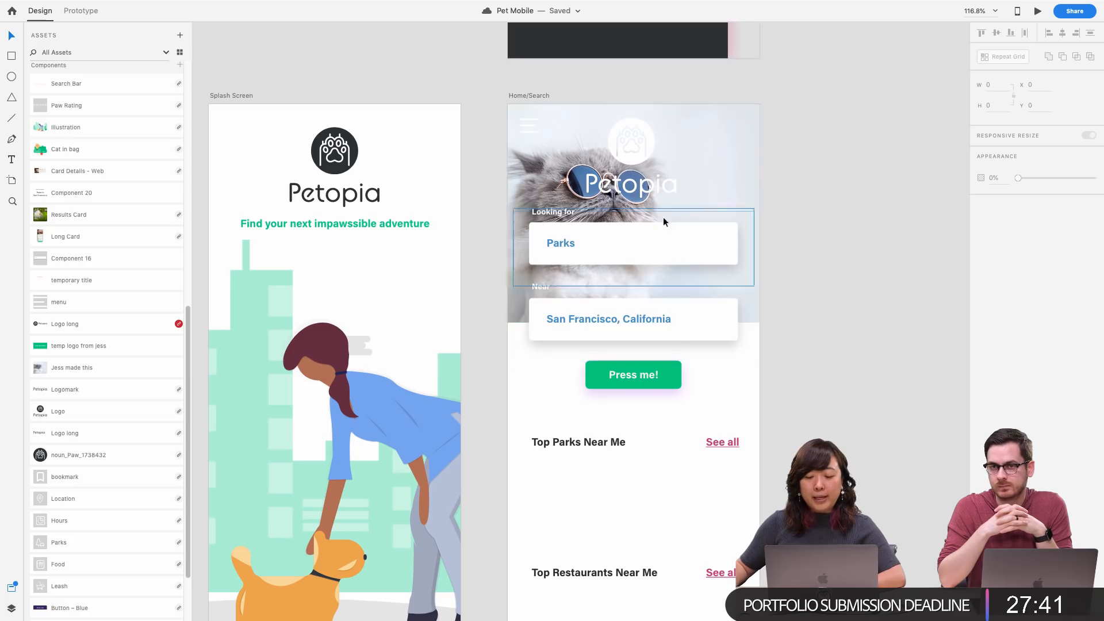
Draw a borderless placeholder of about 107 by 108 under Top Parks Near Me and fill it with Grey
scroll(673, 287, "down", 5)
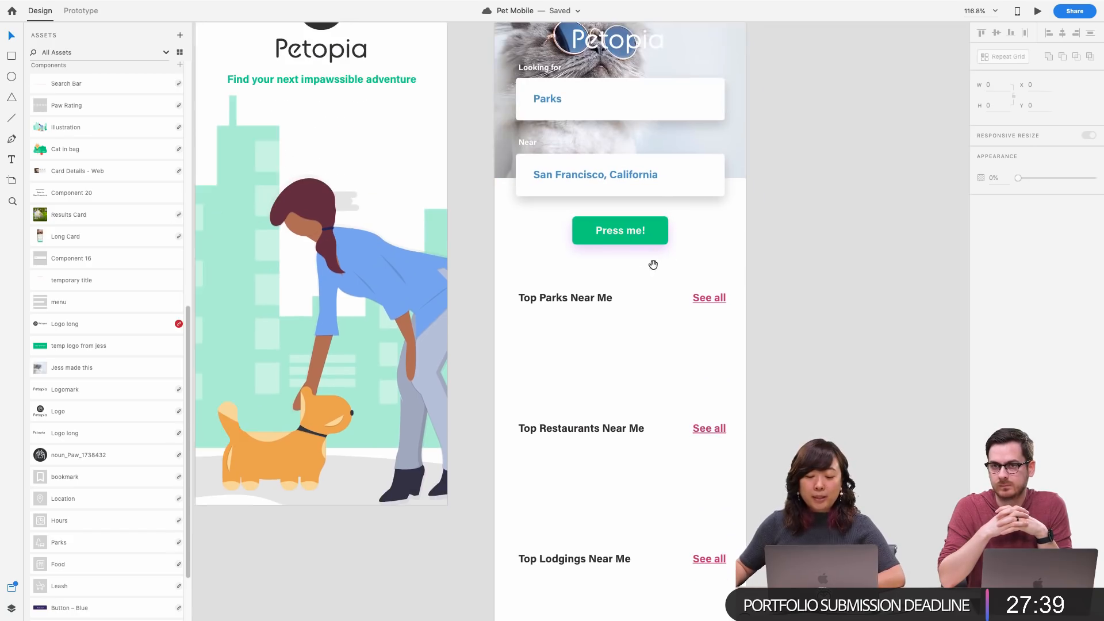
key("r")
left_click_drag(518, 313, 590, 390)
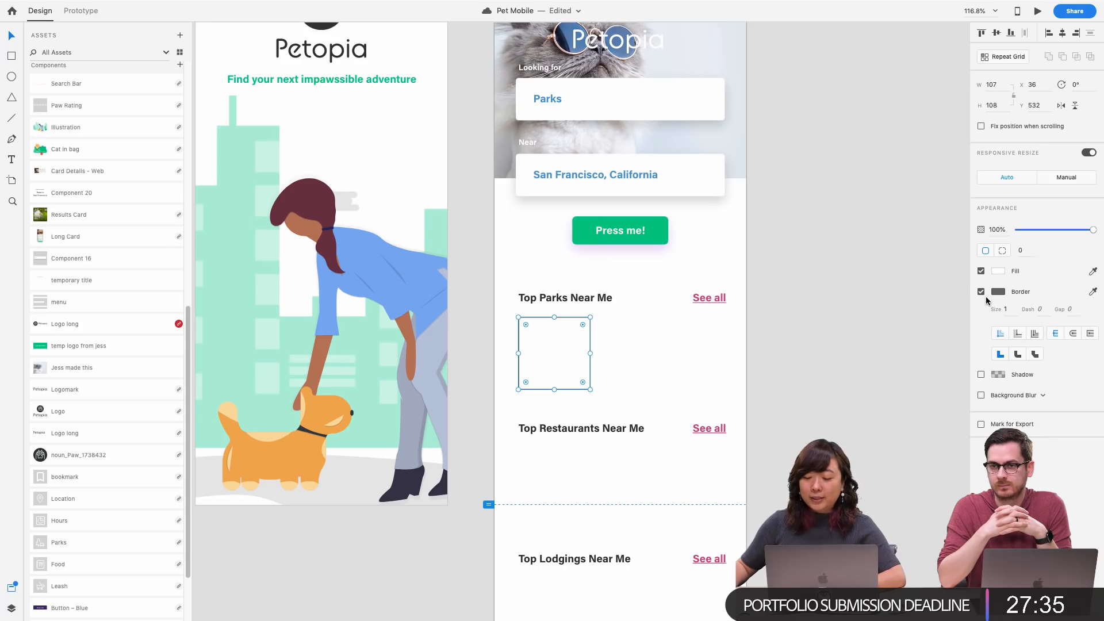
left_click(981, 292)
scroll(120, 149, "up", 5)
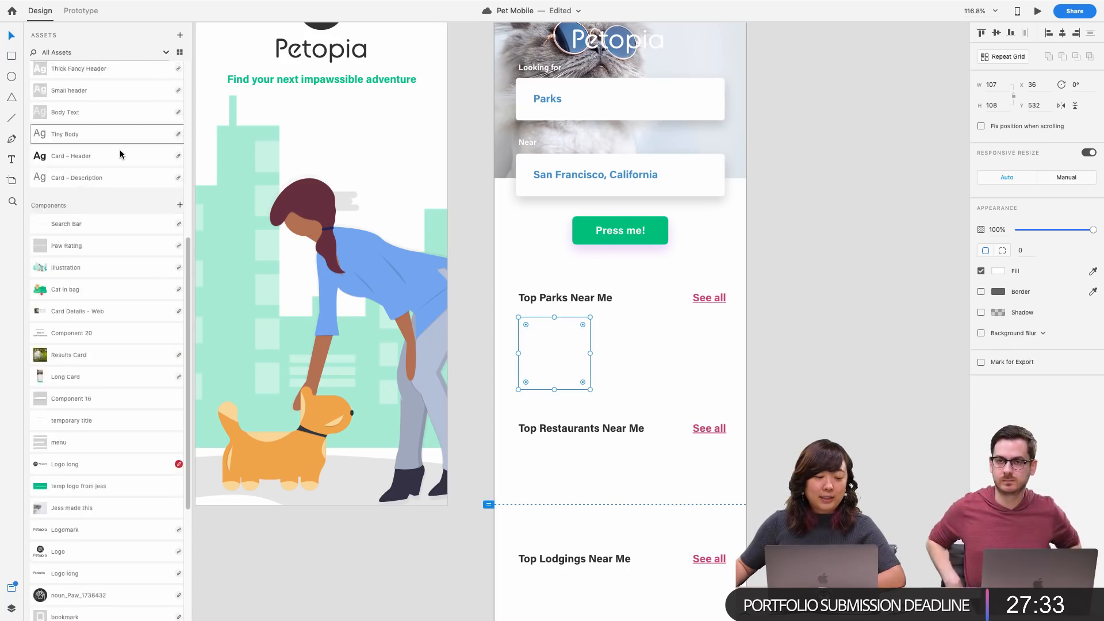
scroll(123, 157, "up", 6)
left_click(108, 97)
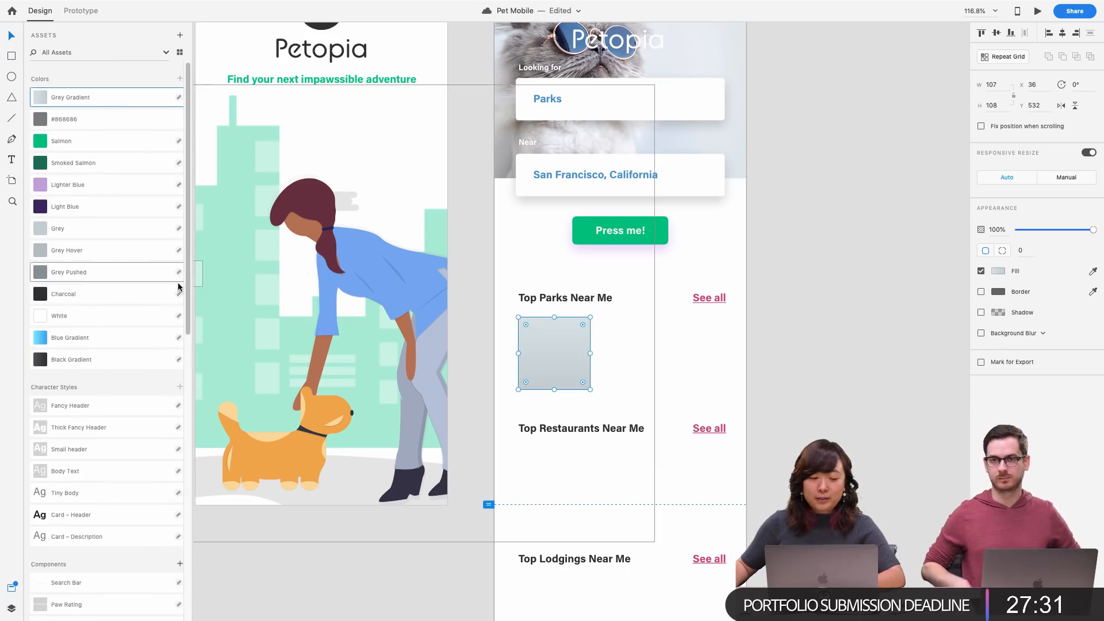
left_click(147, 229)
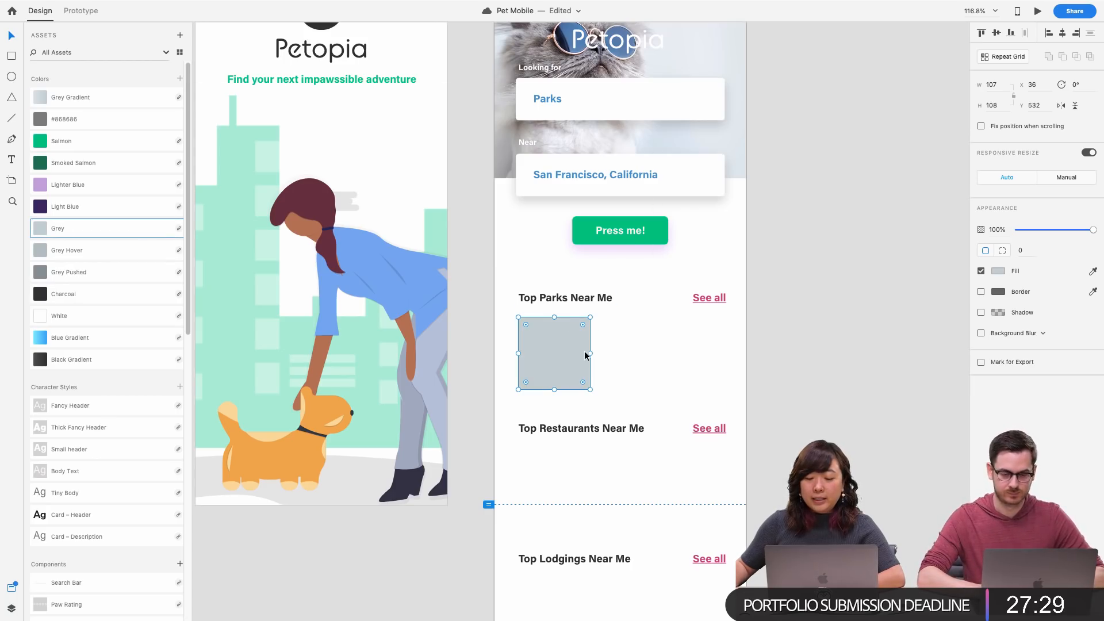
Turn the grey placeholder into a horizontal repeat grid of three, about 362 wide, running past the artboard's edge
key("super+r")
left_click_drag(589, 354, 760, 355)
left_click(825, 340)
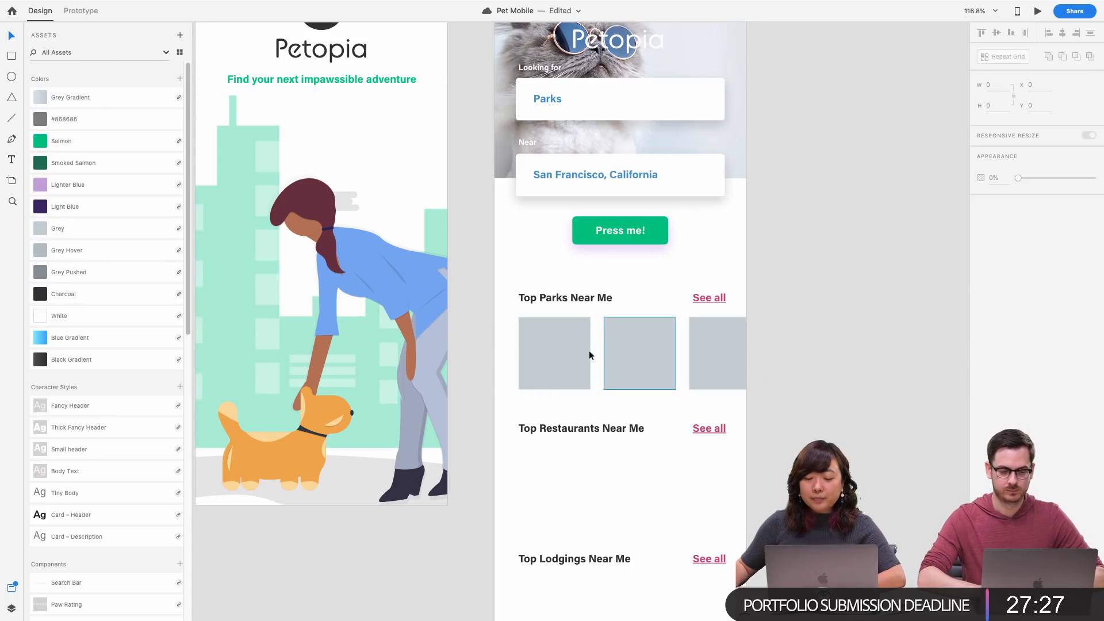
Copy the placeholder grid beneath Top Restaurants Near Me at Y 726 and beneath Top Lodgings Near Me at Y 920
left_click(589, 355)
left_click_drag(585, 347, 588, 463)
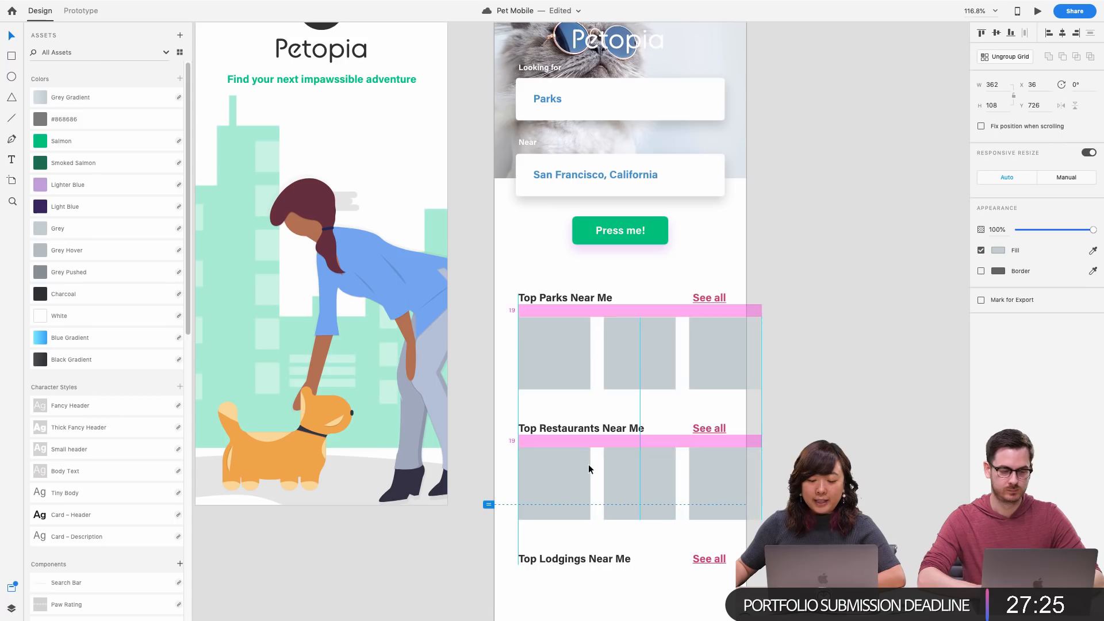
scroll(588, 464, "down", 5)
left_click_drag(590, 319, 585, 440)
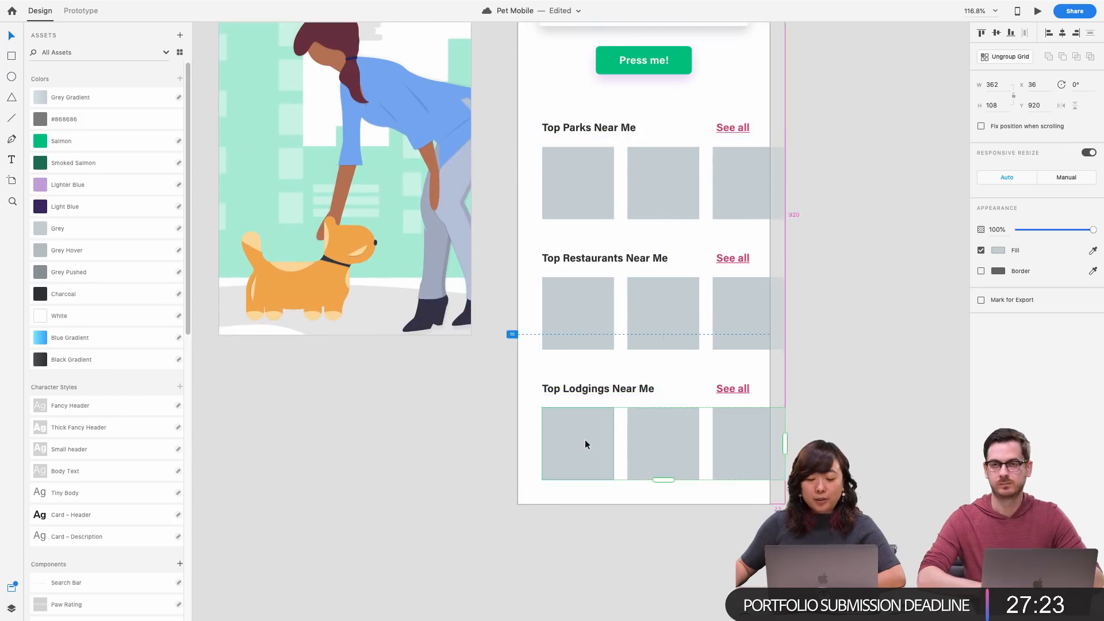
Examine the finished Home/Search artboard and compare the headings and cards on the Search Results, Parks and Food artboards
scroll(806, 175, "down", 5)
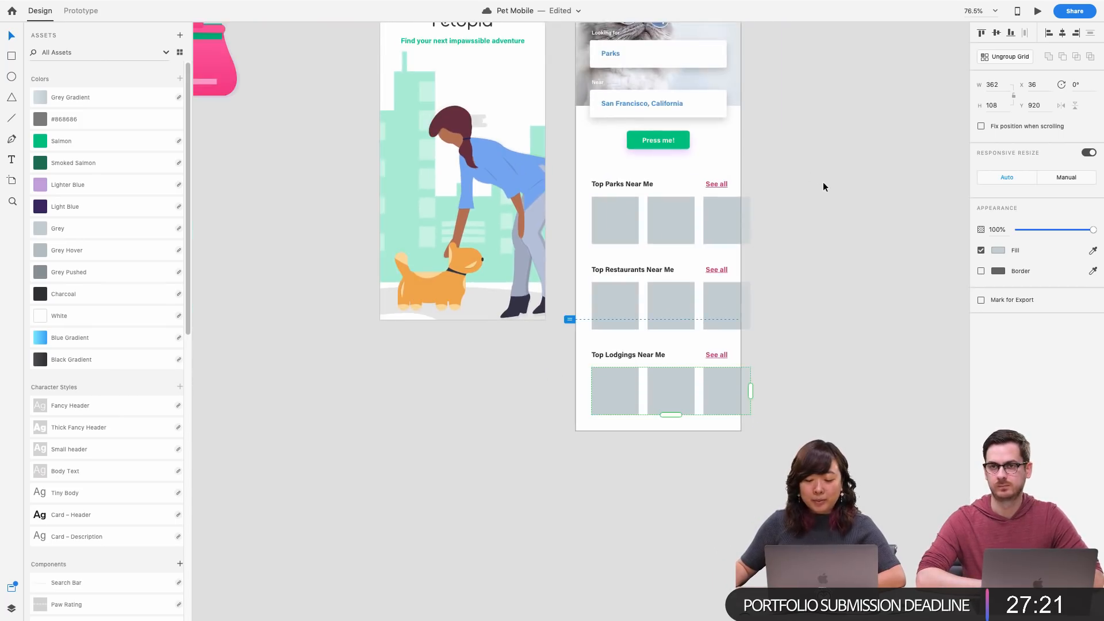
scroll(834, 168, "up", 5)
scroll(833, 168, "right", 3)
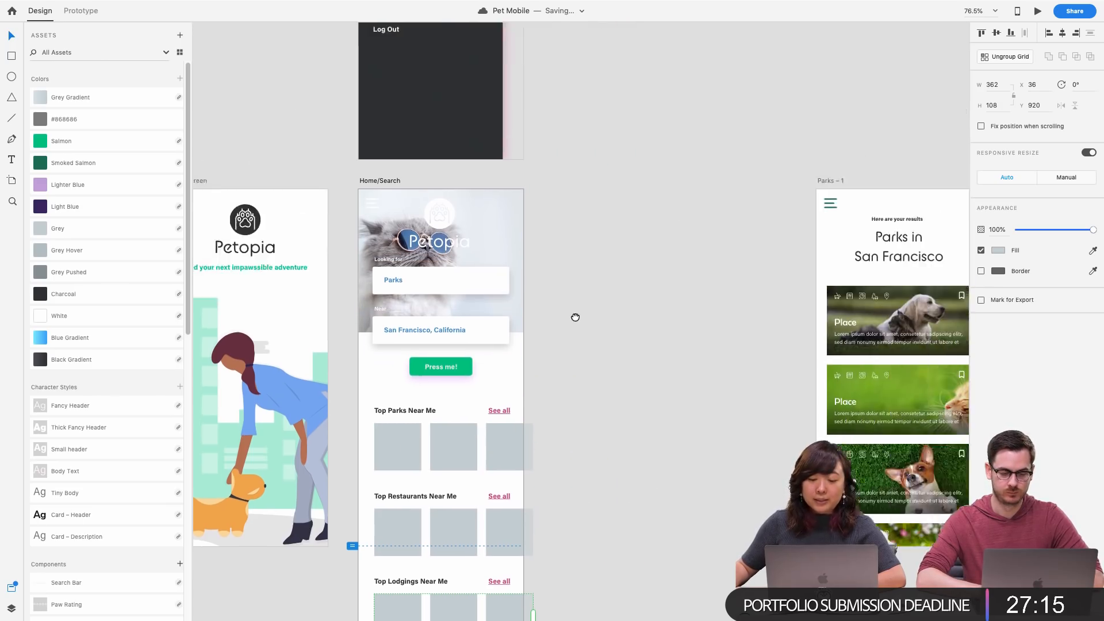
scroll(573, 315, "up", 3)
scroll(573, 315, "right", 5)
scroll(654, 143, "up", 5)
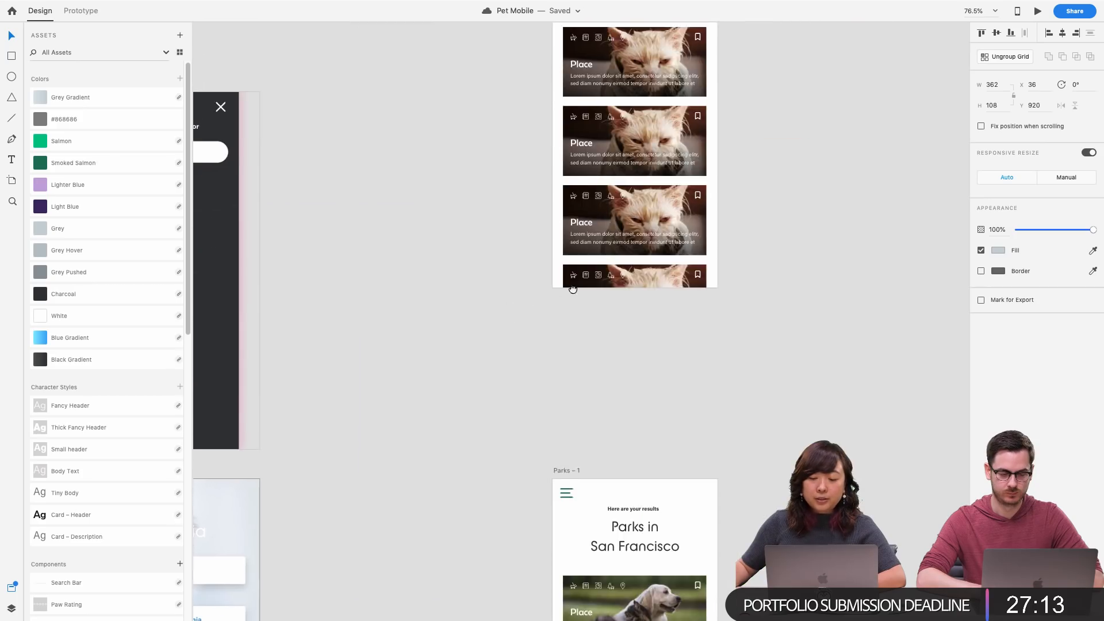
scroll(518, 160, "up", 5)
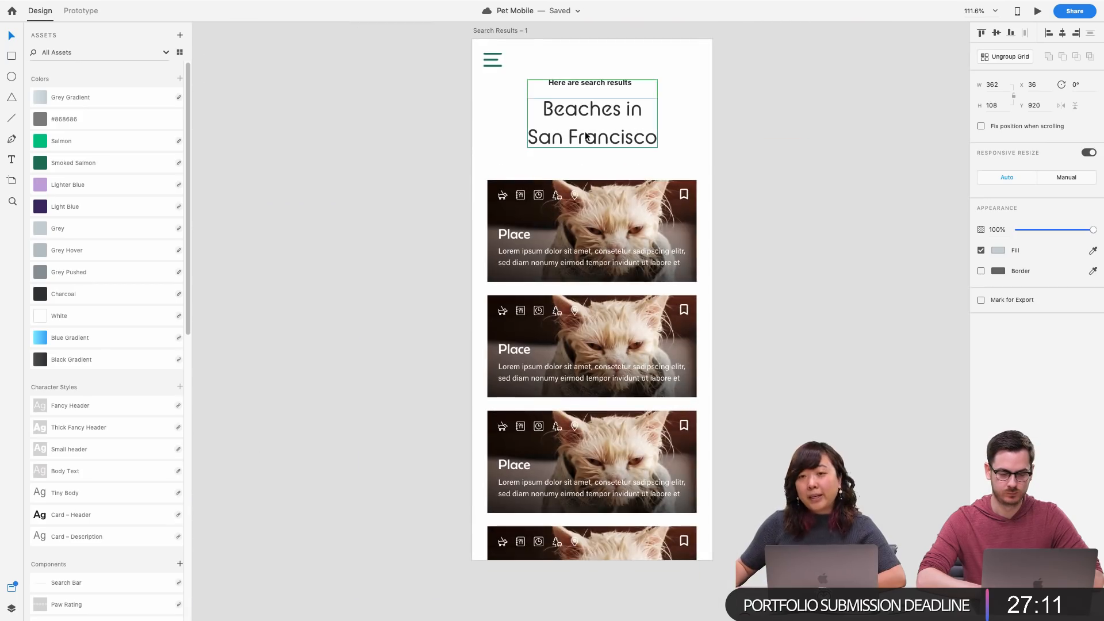
scroll(514, 213, "up", 5)
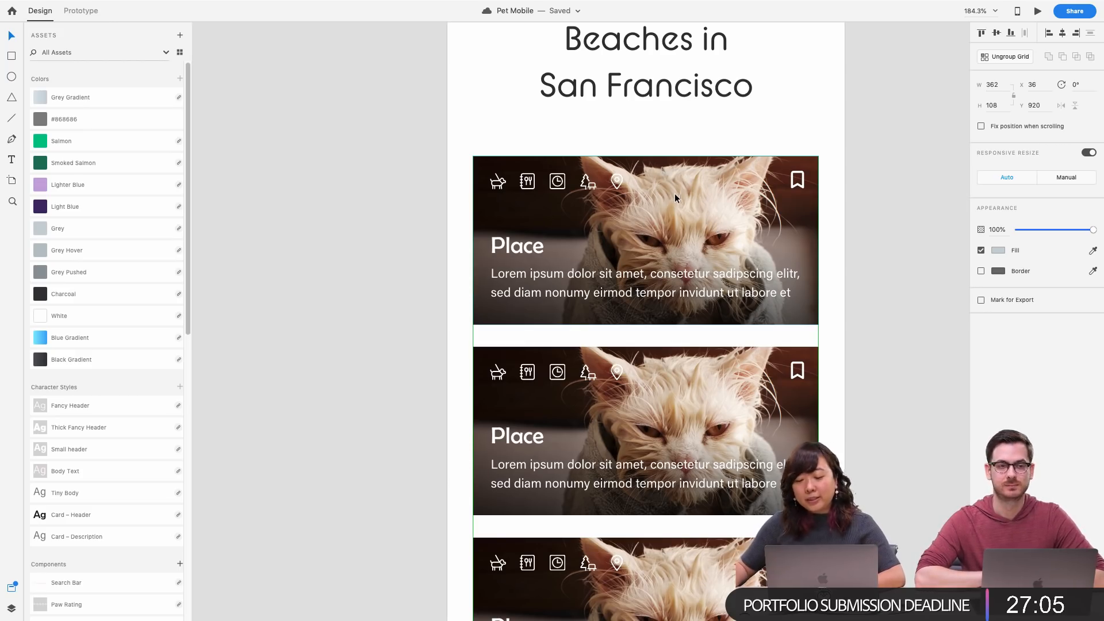
scroll(675, 194, "down", 3)
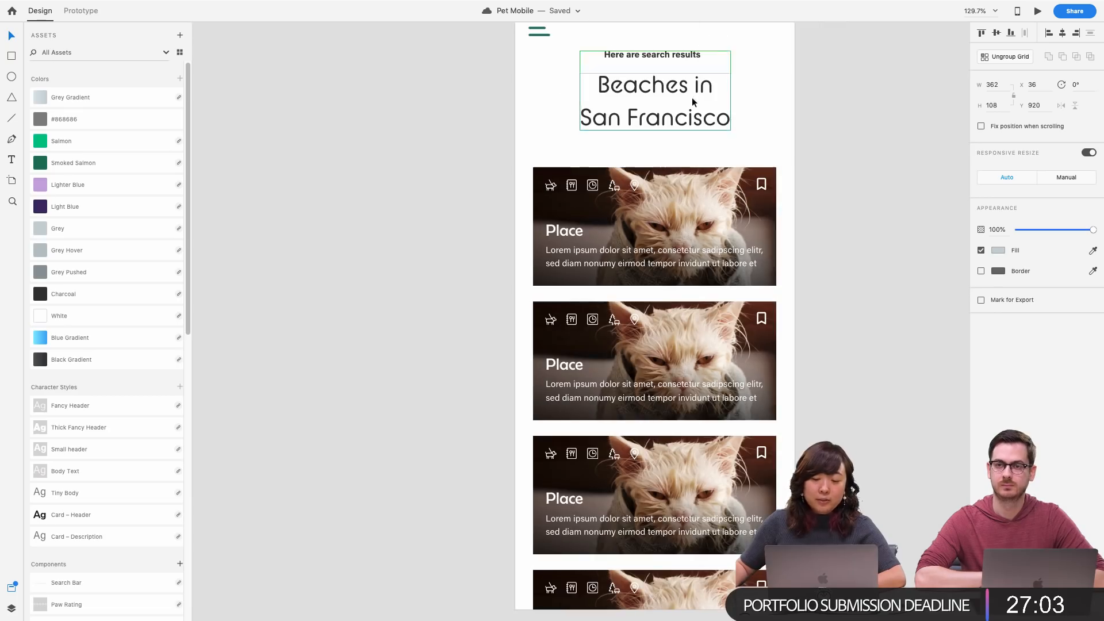
scroll(686, 260, "down", 15)
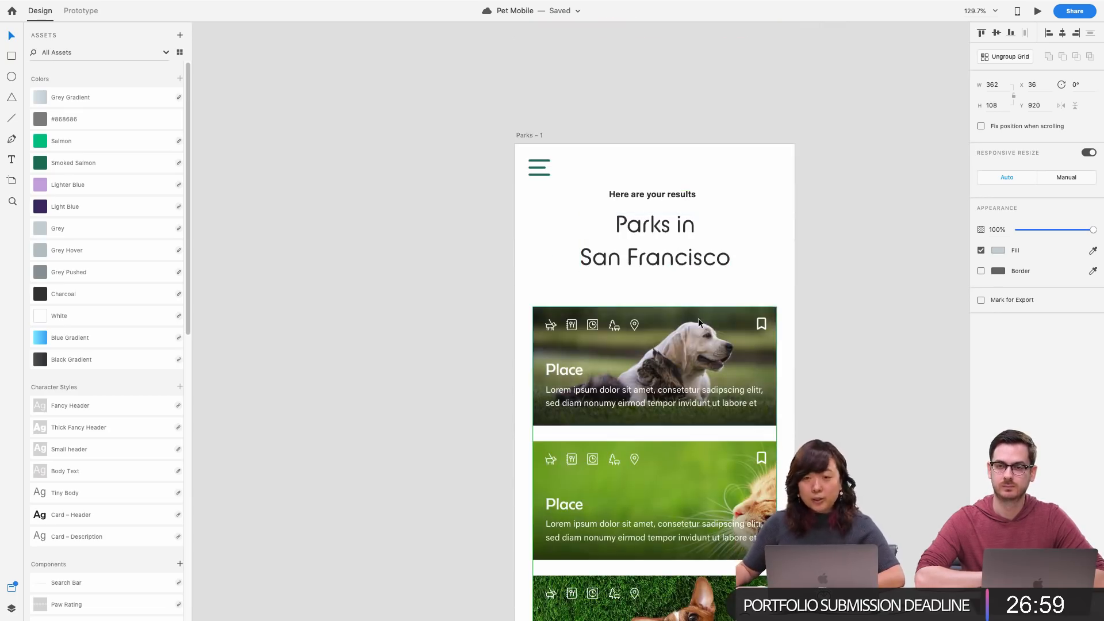
scroll(702, 318, "down", 15)
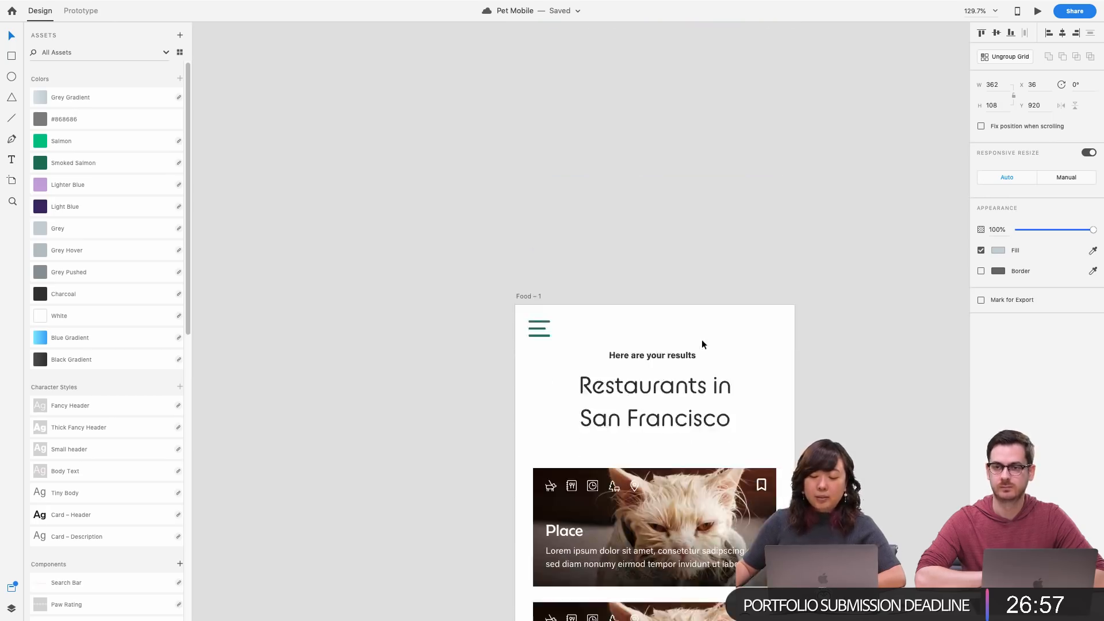
Examine the place cards and photos on the Food, Lodging and Parks results artboards
scroll(701, 340, "down", 5)
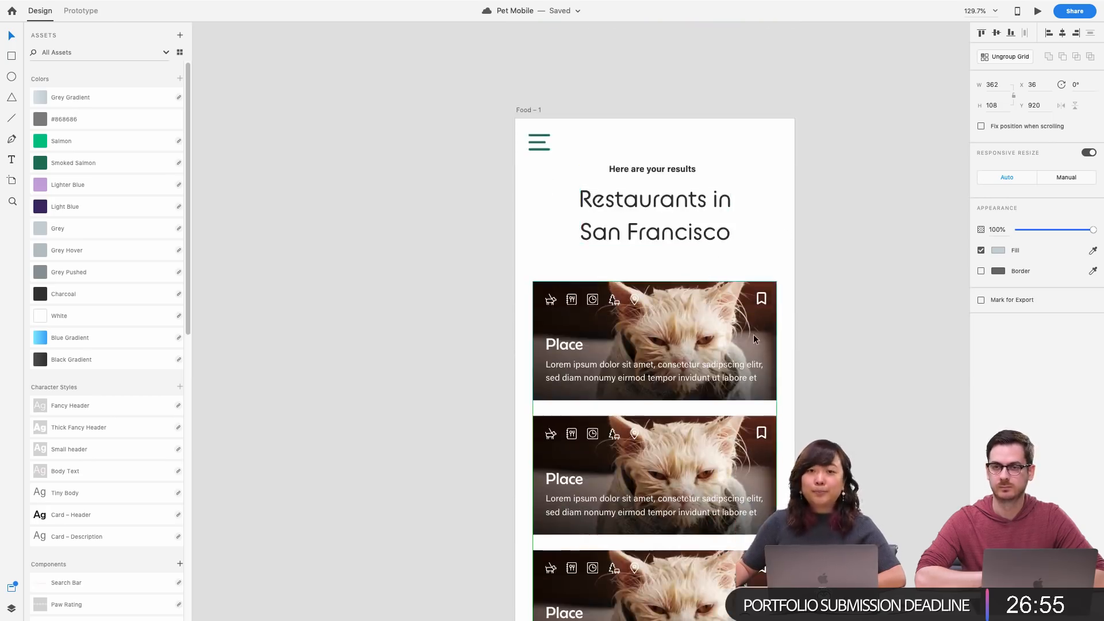
scroll(753, 333, "down", 15)
scroll(754, 329, "down", 5)
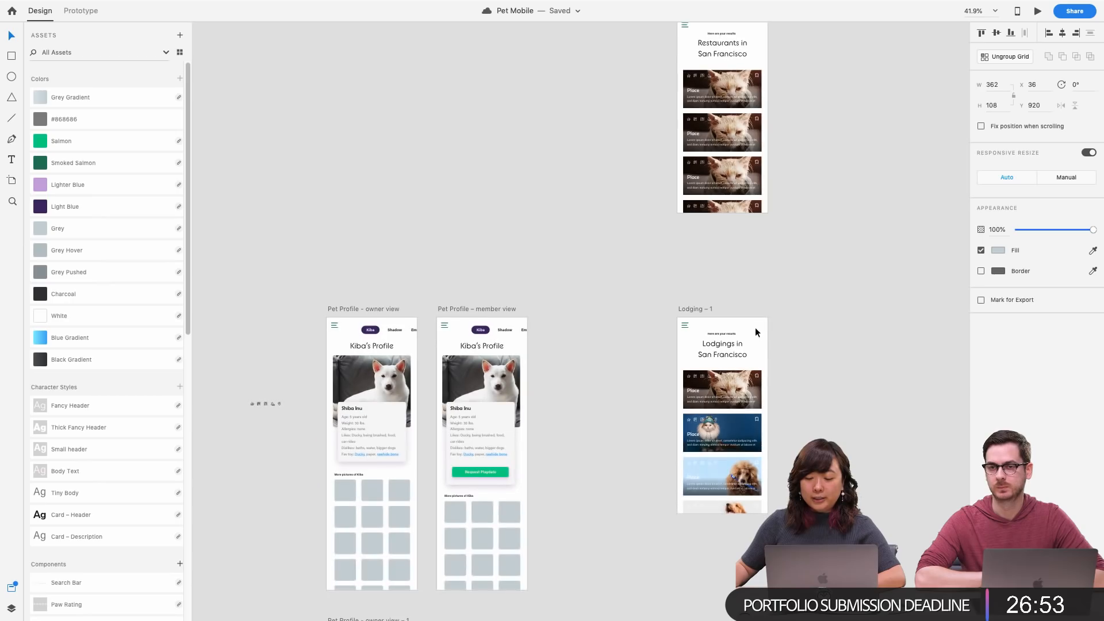
scroll(790, 276, "up", 6)
scroll(641, 411, "right", 4)
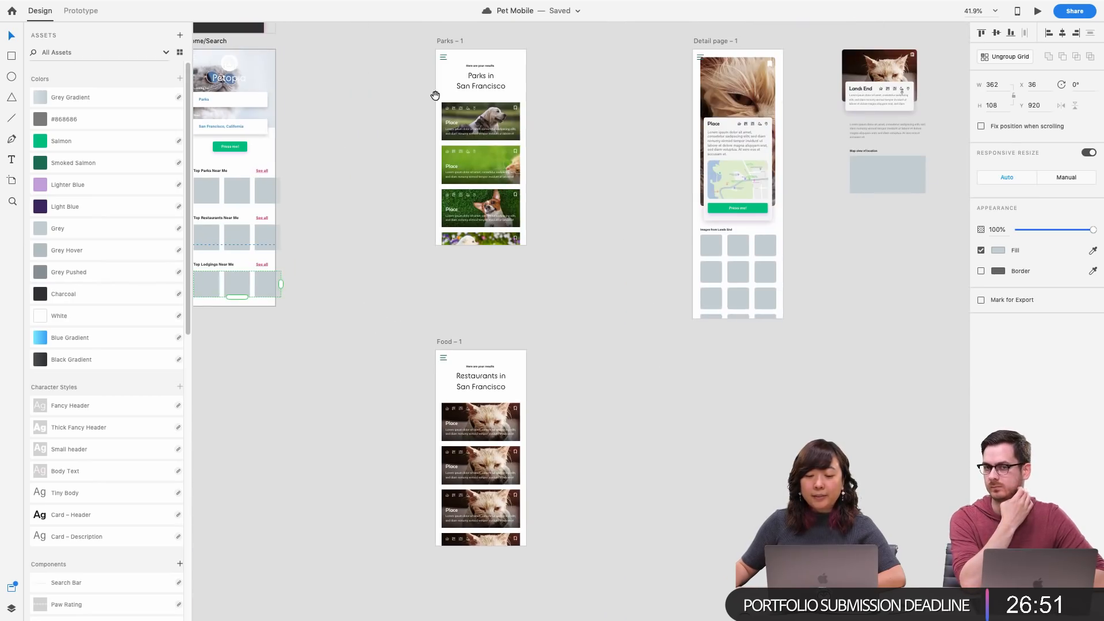
scroll(479, 116, "up", 10)
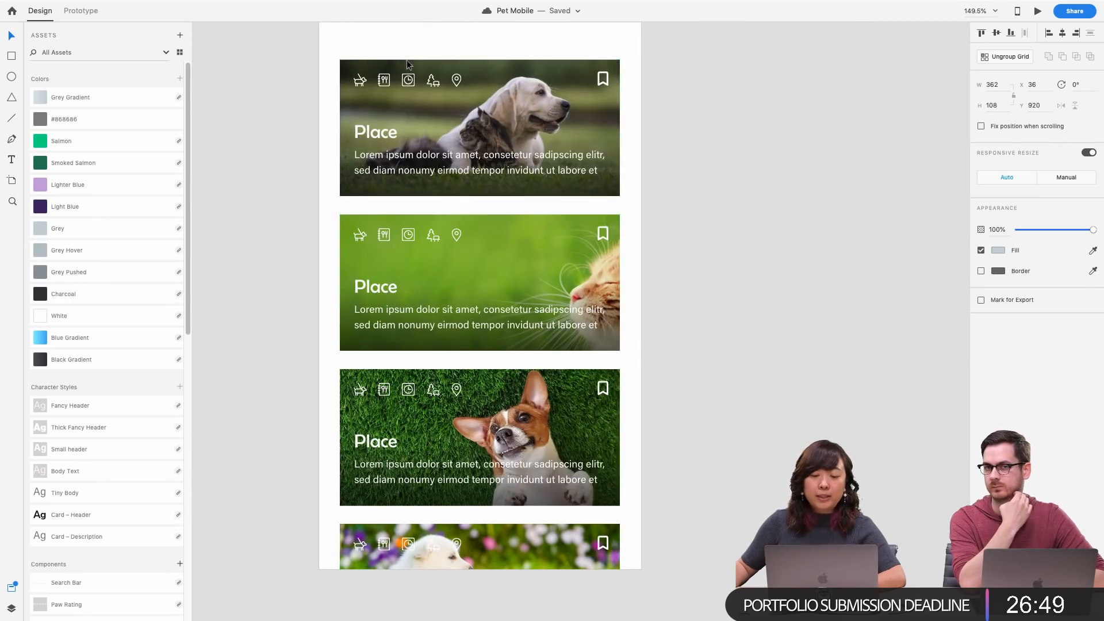
scroll(487, 112, "down", 5)
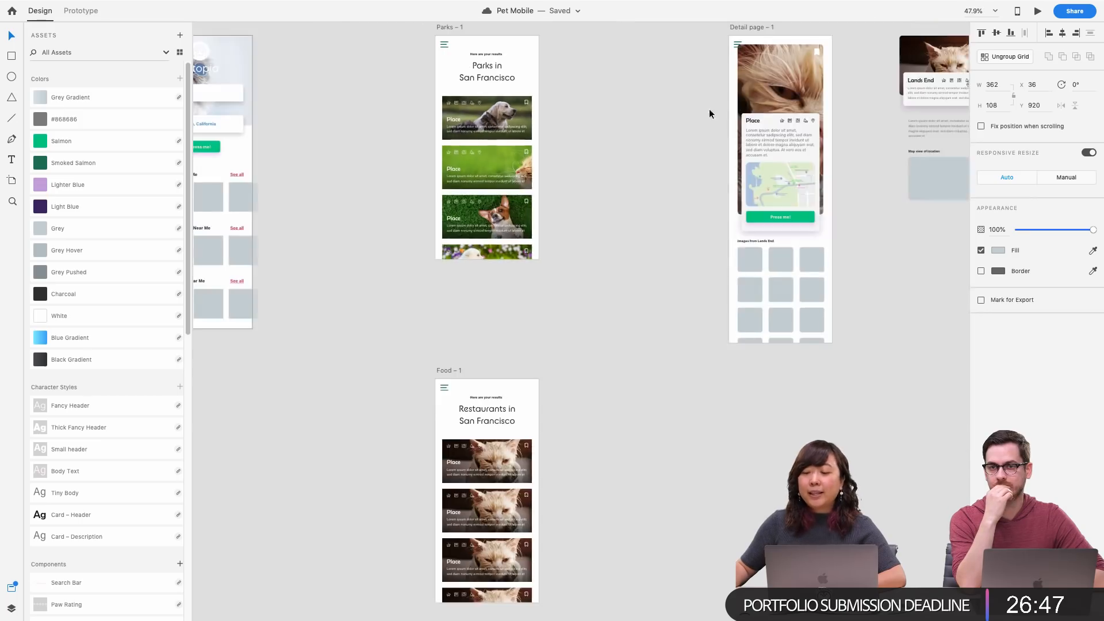
Examine the Detail page artboard, including its cover photo, map card and the Images from Lands End placeholder grid
scroll(617, 195, "up", 10)
left_click_drag(730, 176, 710, 194)
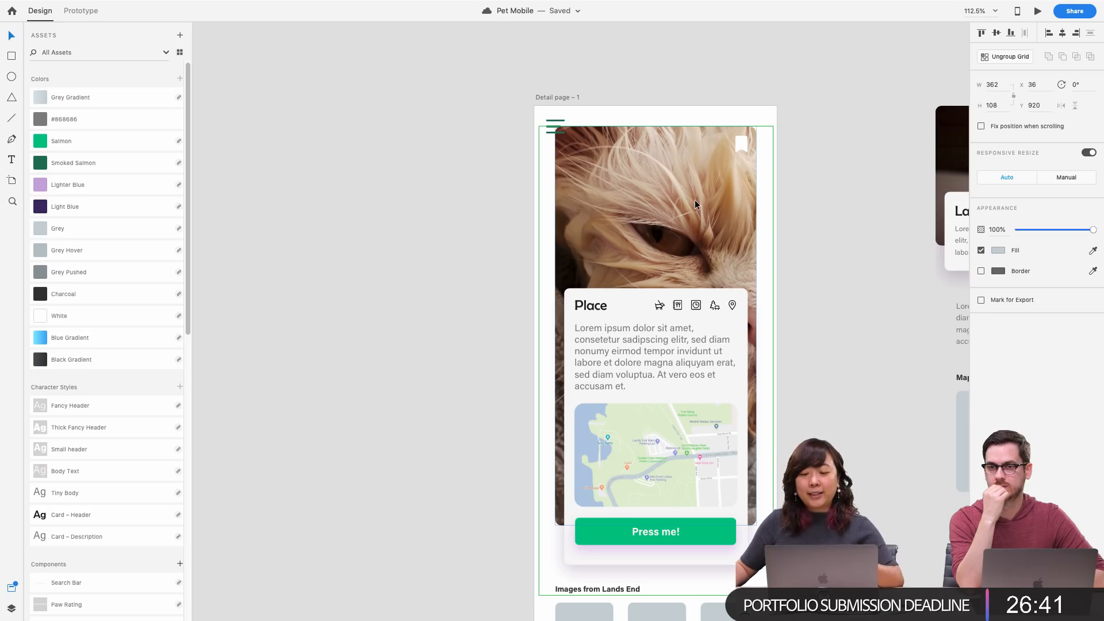
scroll(826, 309, "down", 2)
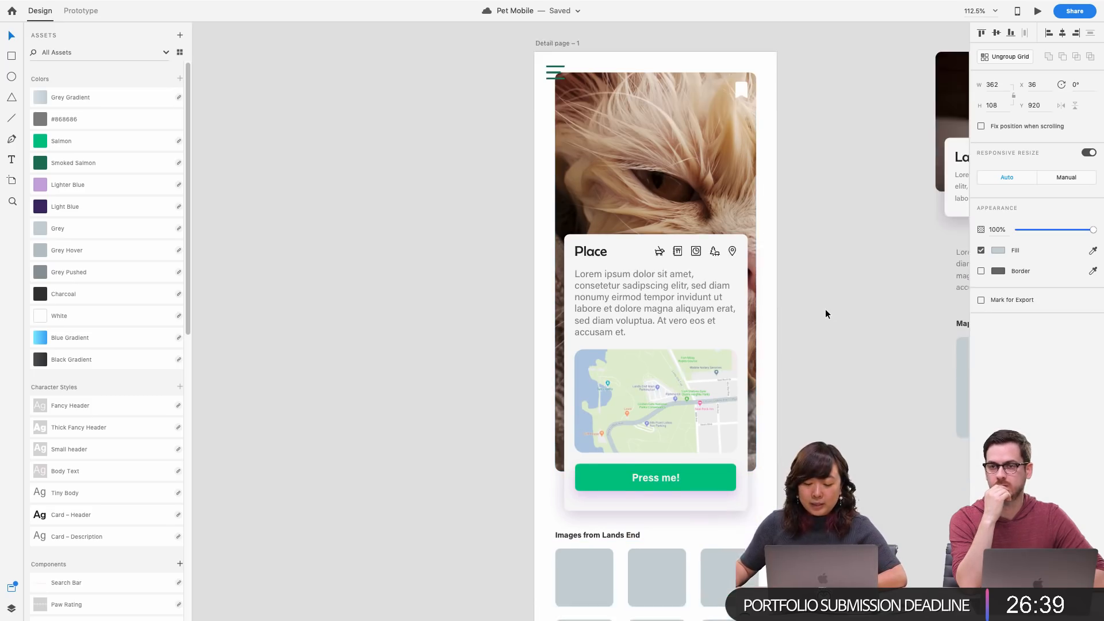
scroll(826, 310, "down", 6)
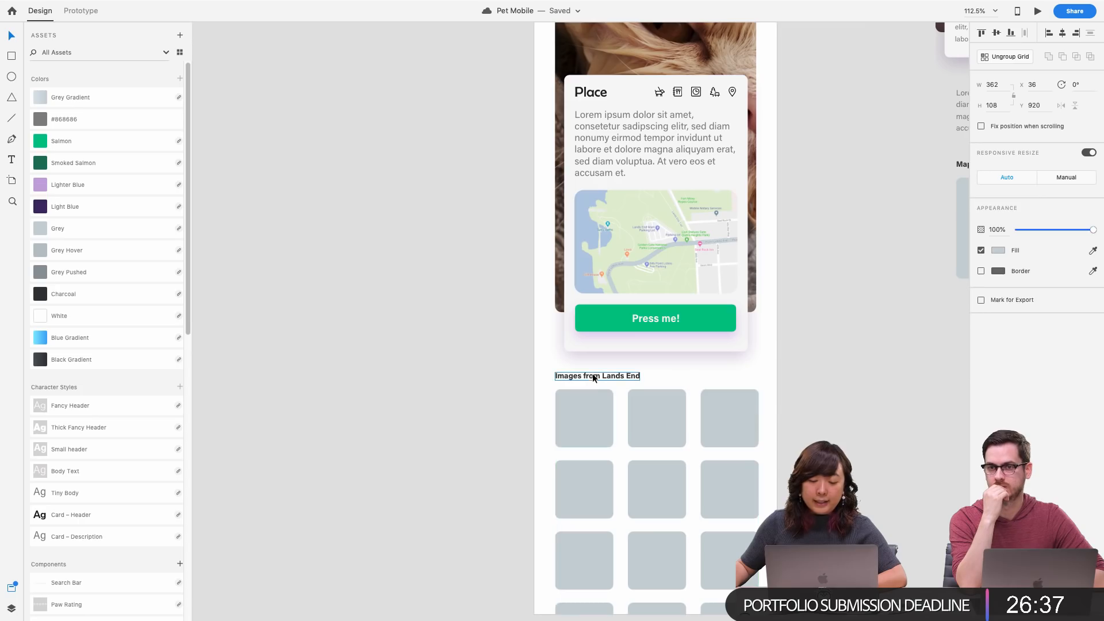
left_click(588, 400)
scroll(671, 343, "down", 5)
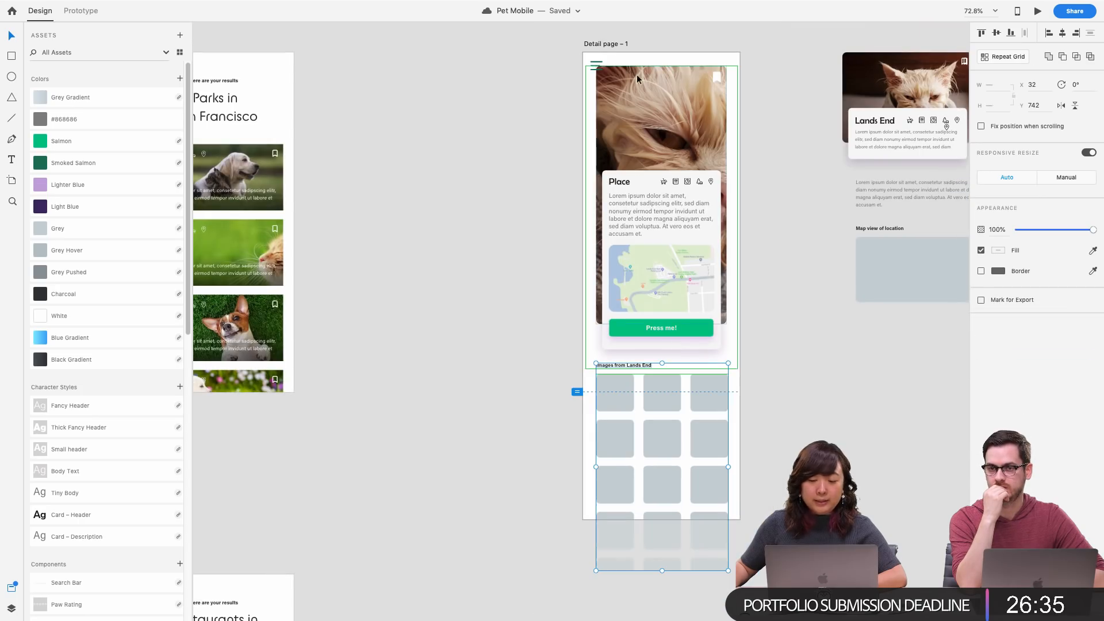
scroll(804, 315, "down", 5)
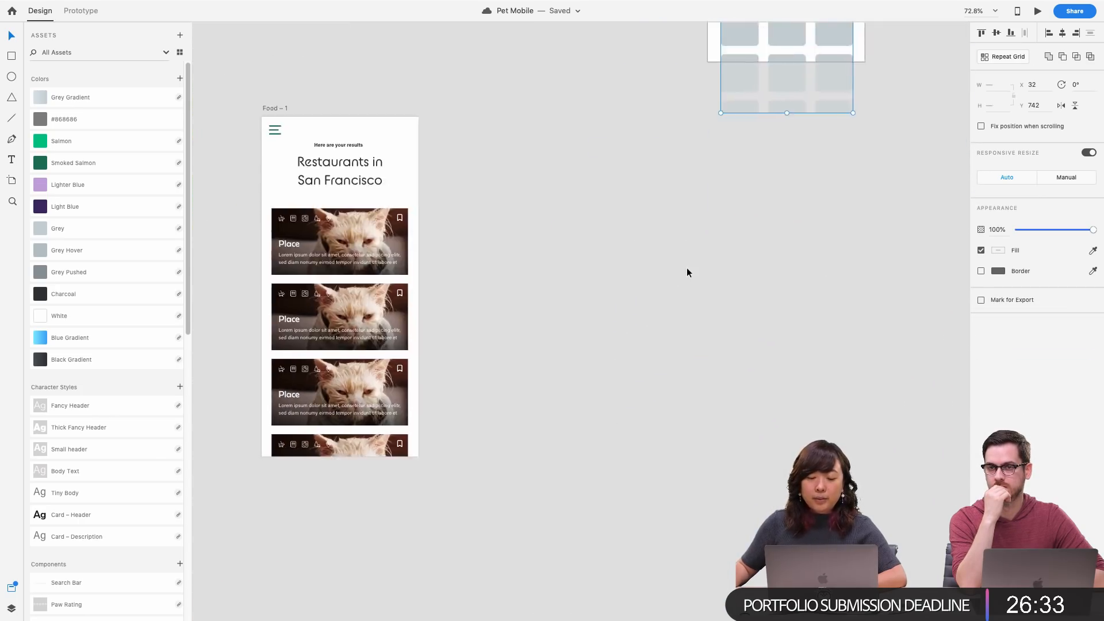
scroll(686, 270, "down", 5)
left_click(744, 293)
left_click_drag(560, 327, 765, 177)
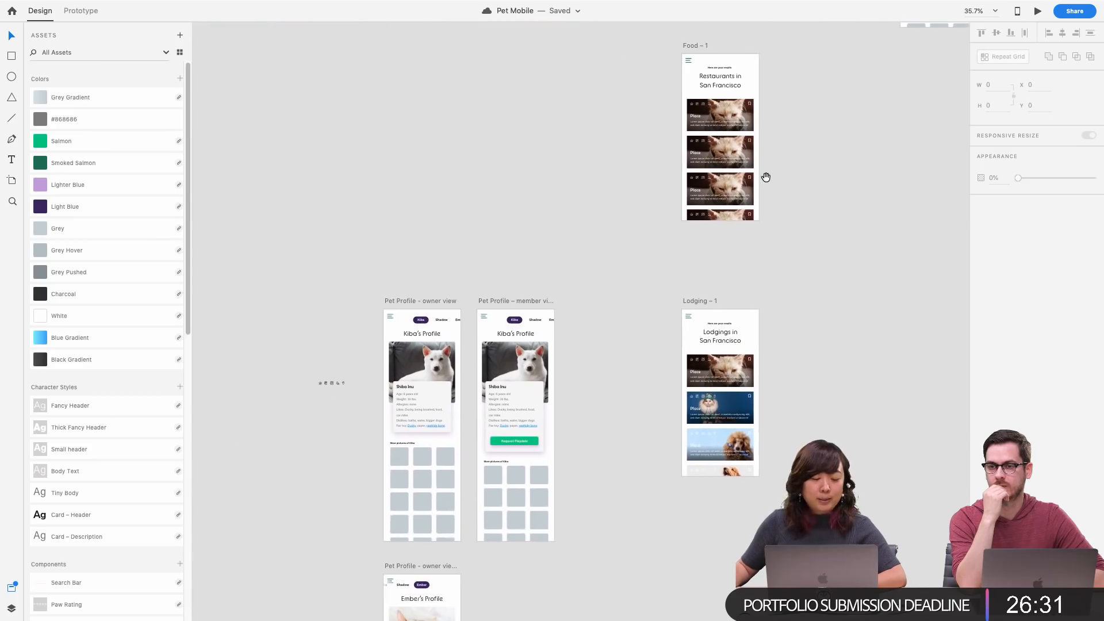
scroll(513, 184, "down", 5)
scroll(513, 184, "up", 3)
scroll(512, 184, "up", 5)
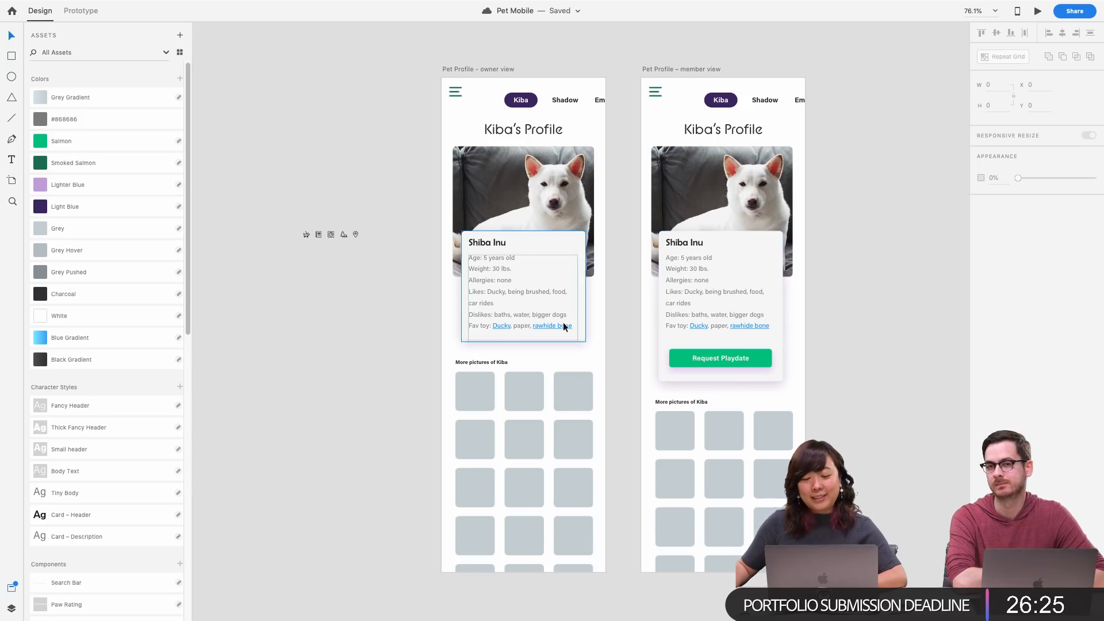
scroll(566, 320, "down", 8)
scroll(571, 316, "down", 5)
scroll(638, 387, "up", 8)
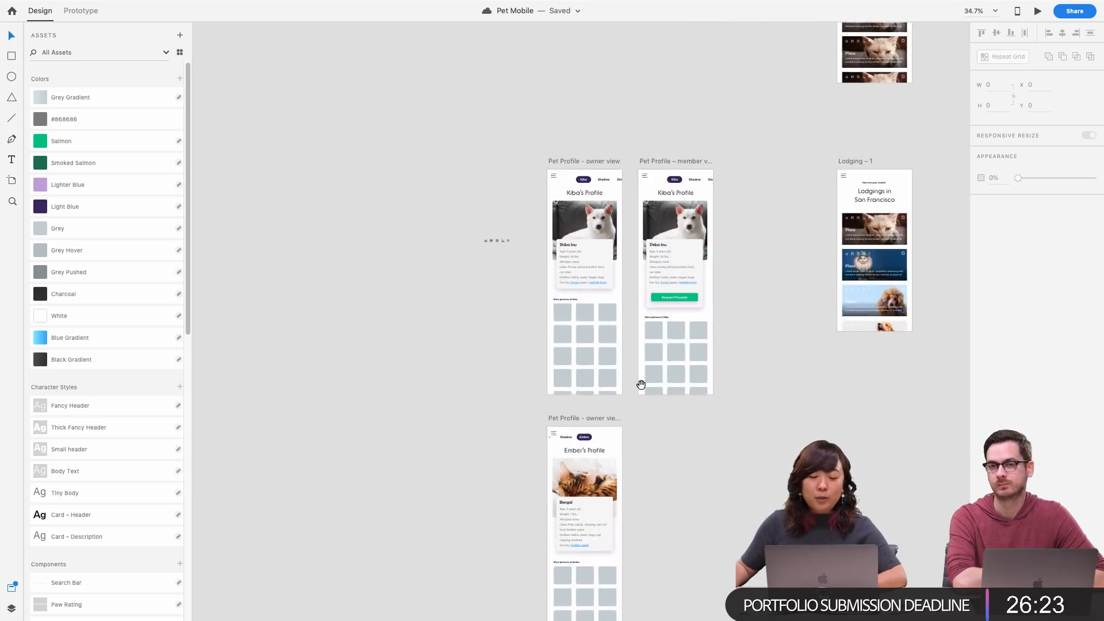
scroll(620, 169, "down", 6)
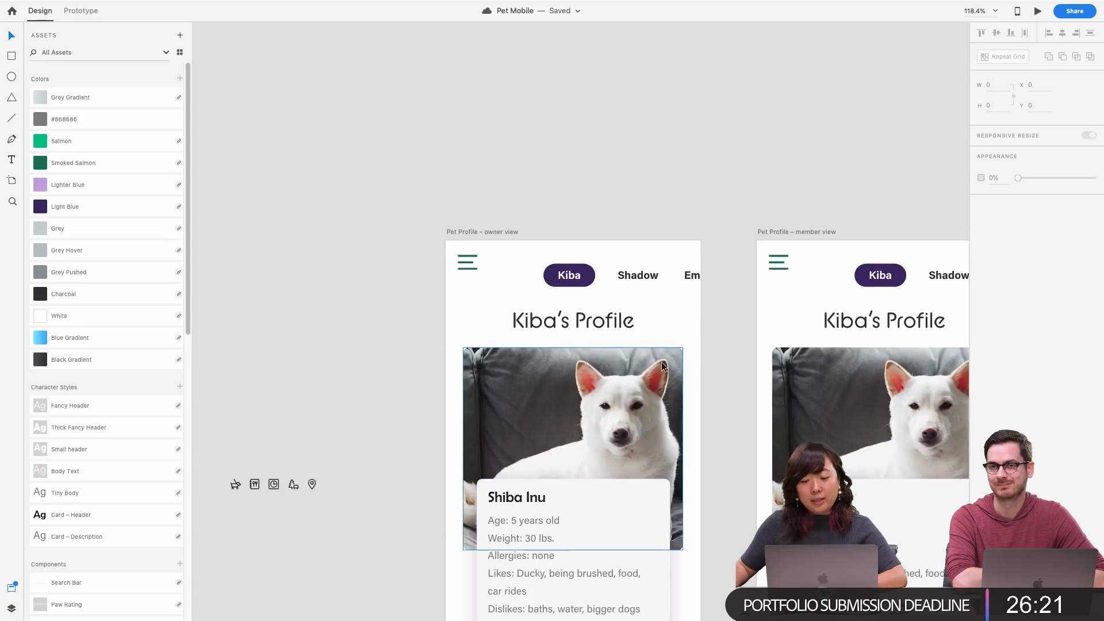
scroll(603, 268, "down", 2)
scroll(599, 253, "up", 6)
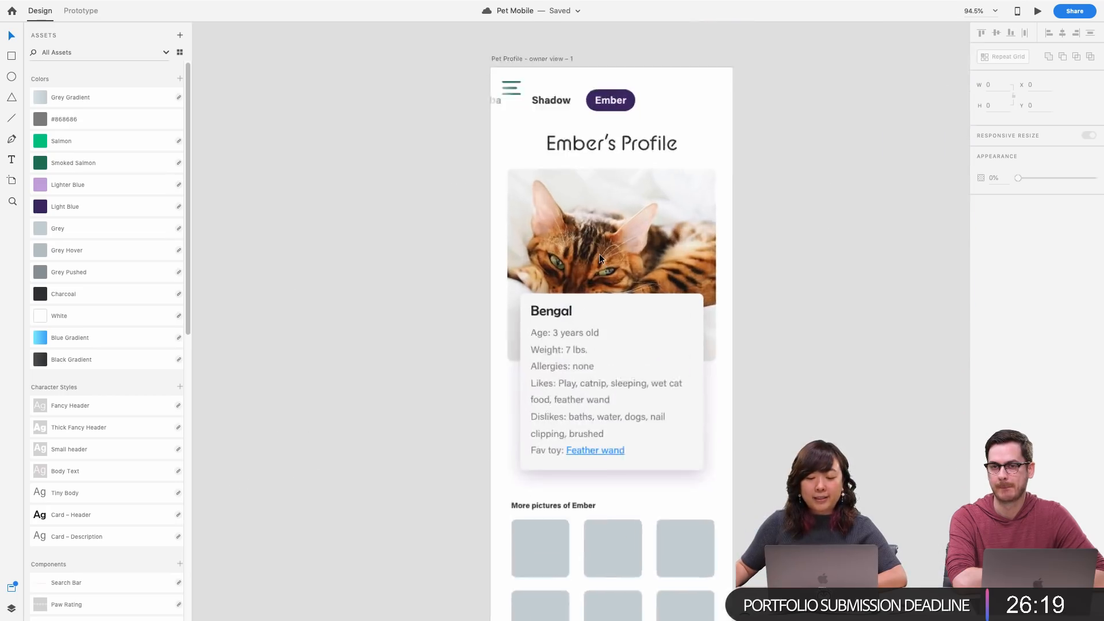
scroll(792, 349, "down", 8)
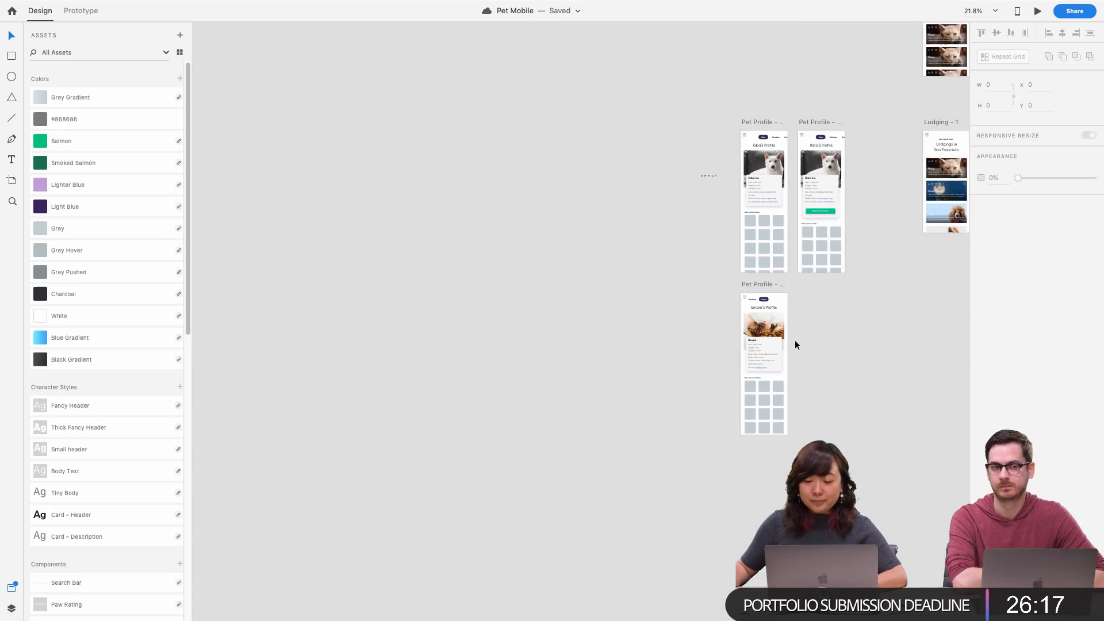
left_click_drag(856, 280, 615, 492)
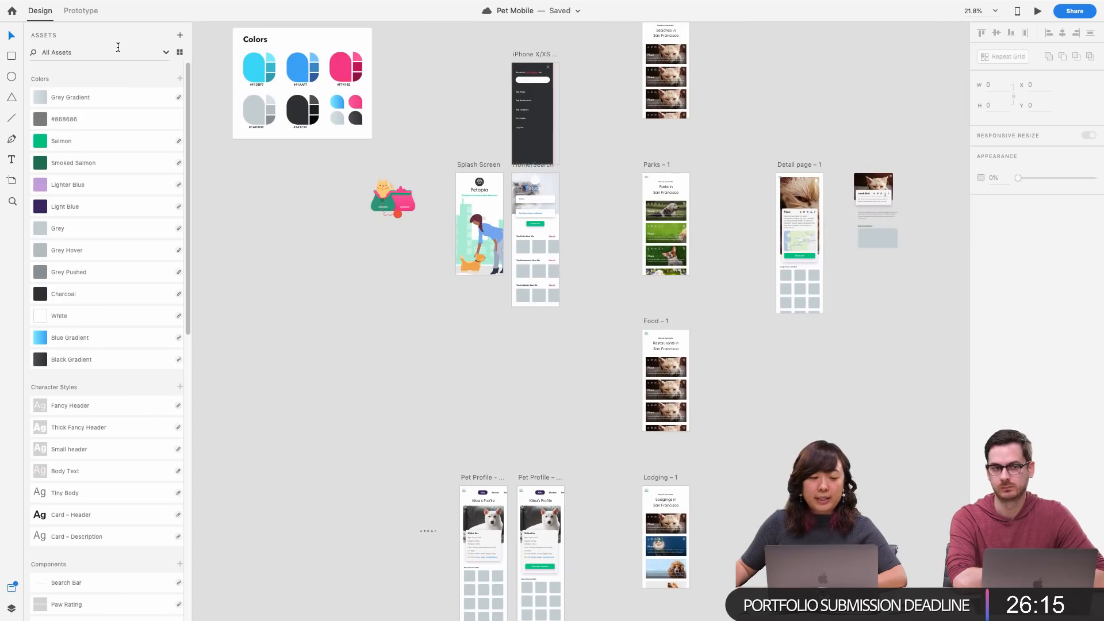
Check the Splash Screen artboard in Prototype mode and return to Design mode
left_click(91, 12)
scroll(489, 254, "up", 3)
scroll(490, 254, "left", 1)
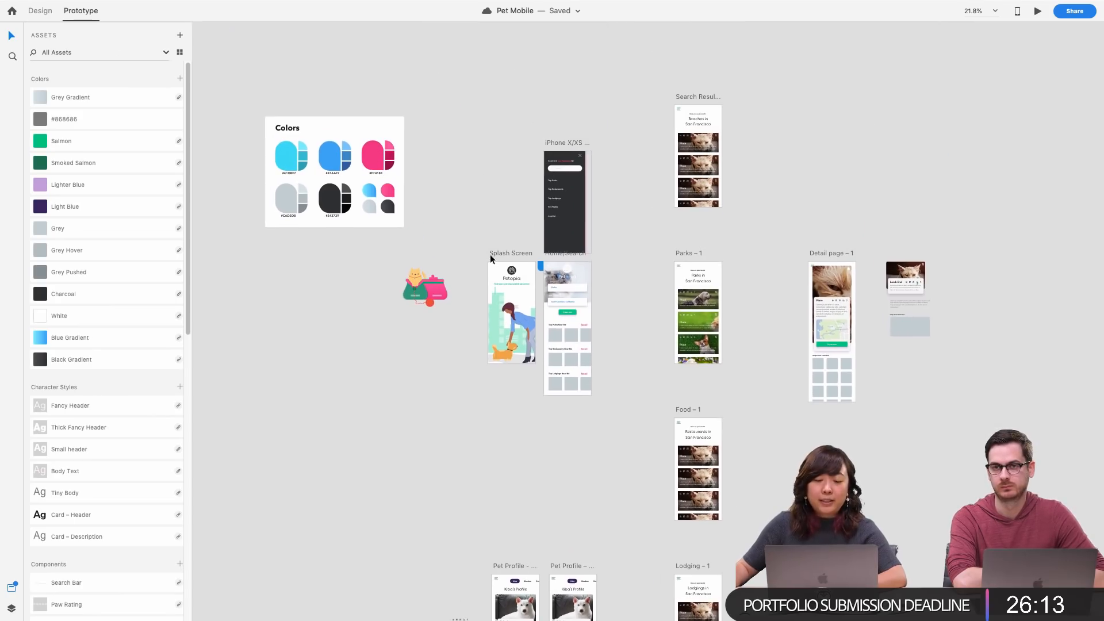
scroll(506, 259, "up", 5)
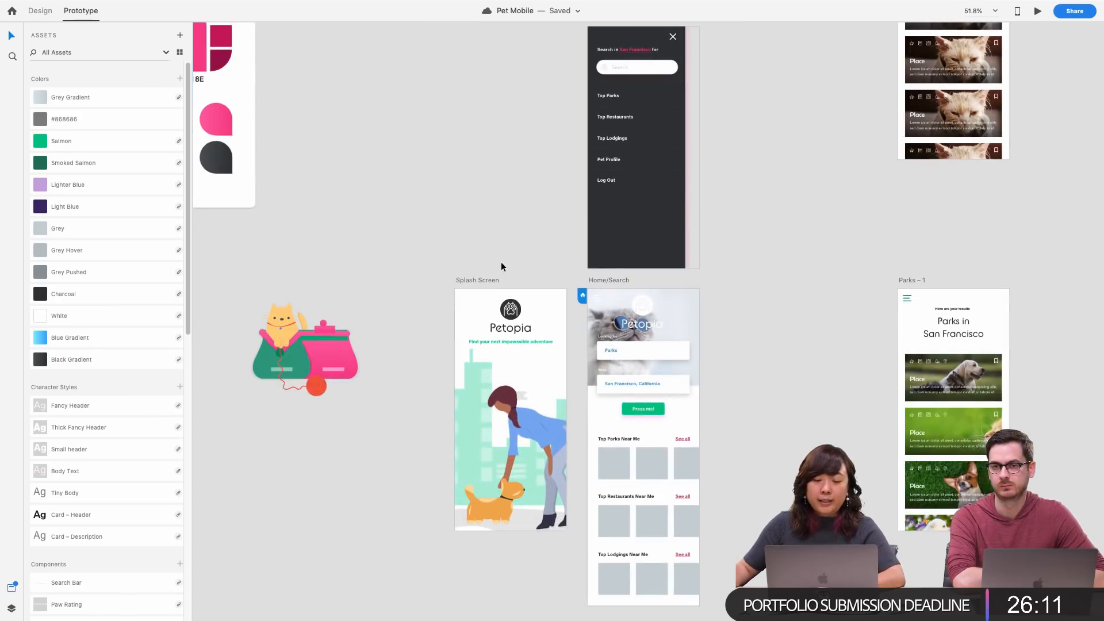
left_click(479, 280)
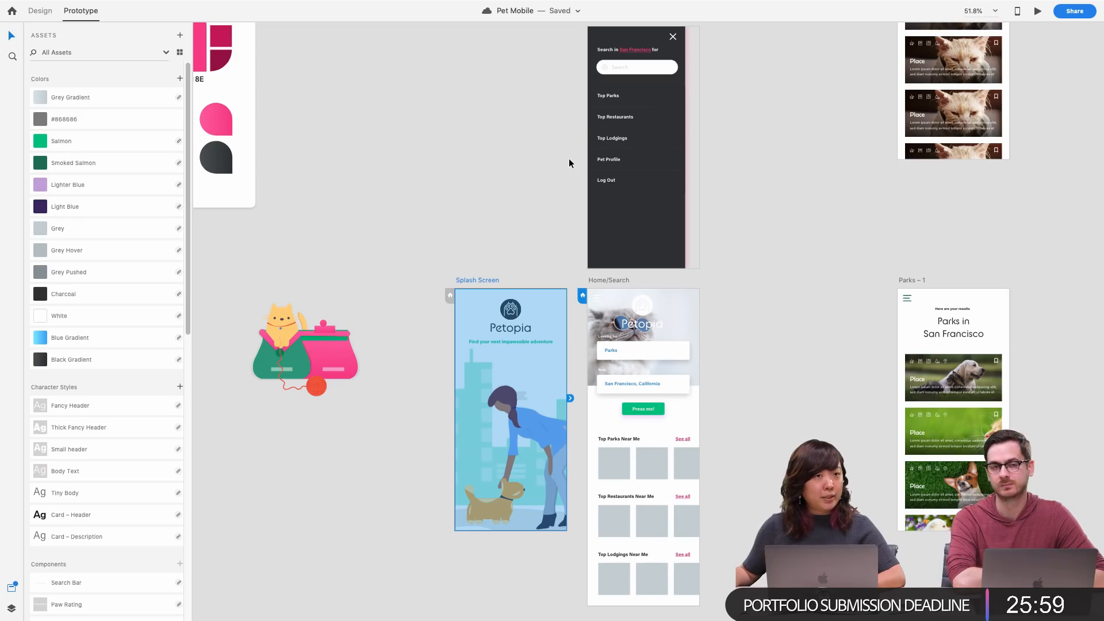
key("ctrl+Tab")
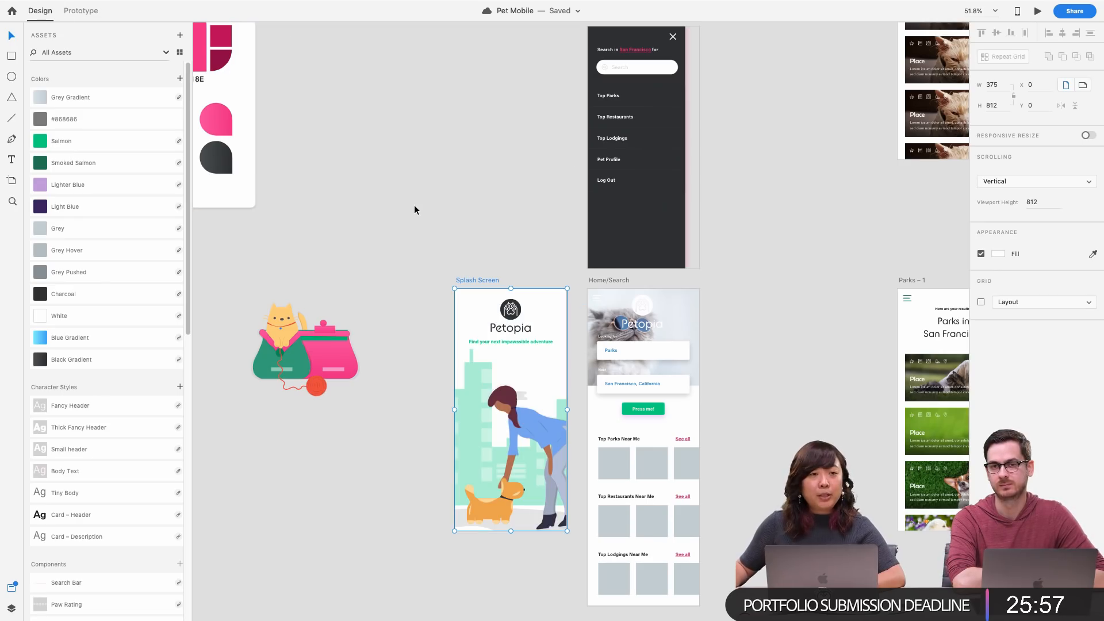
Draw a borderless white rectangle of about 190 by 169 on the empty canvas below the cat purse illustration
scroll(417, 207, "down", 1)
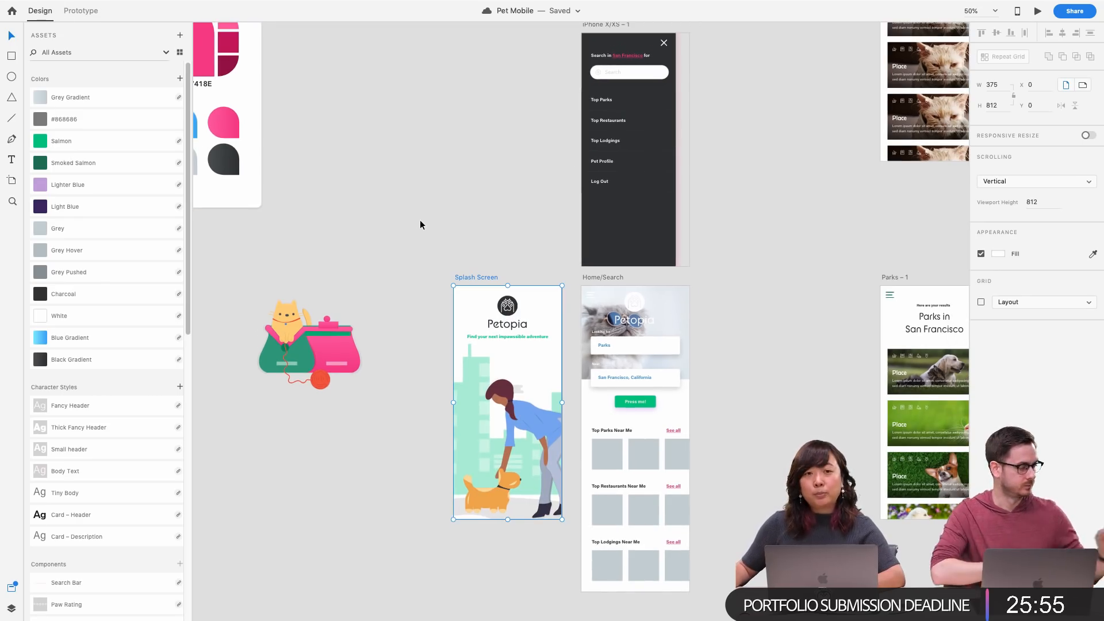
left_click(419, 219)
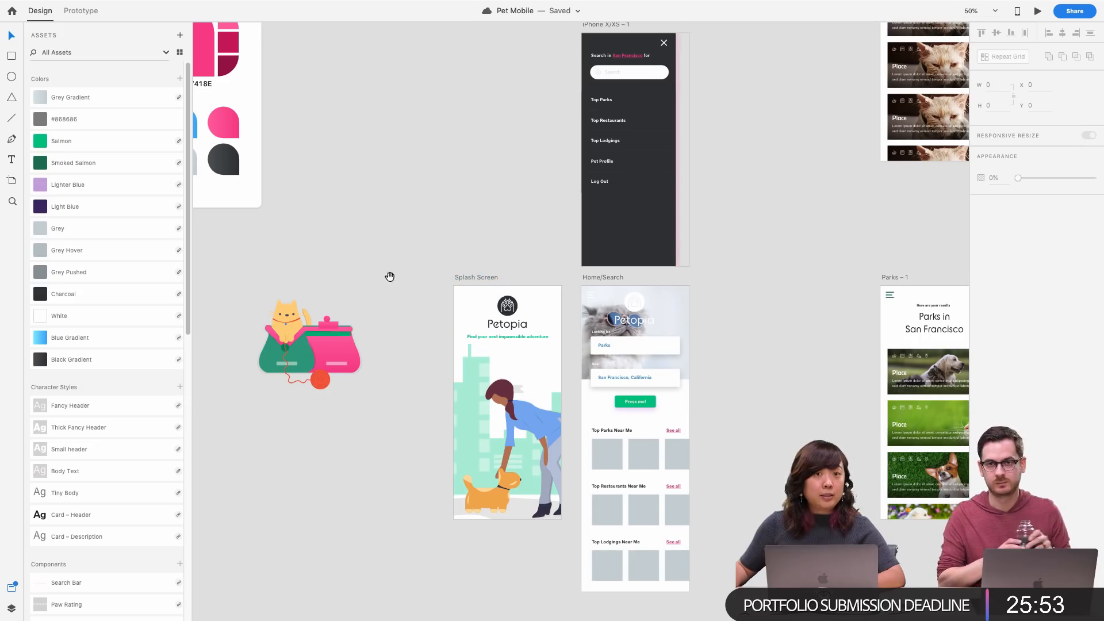
scroll(389, 277, "left", 5)
scroll(535, 274, "up", 5)
left_click_drag(463, 211, 566, 300)
left_click(981, 240)
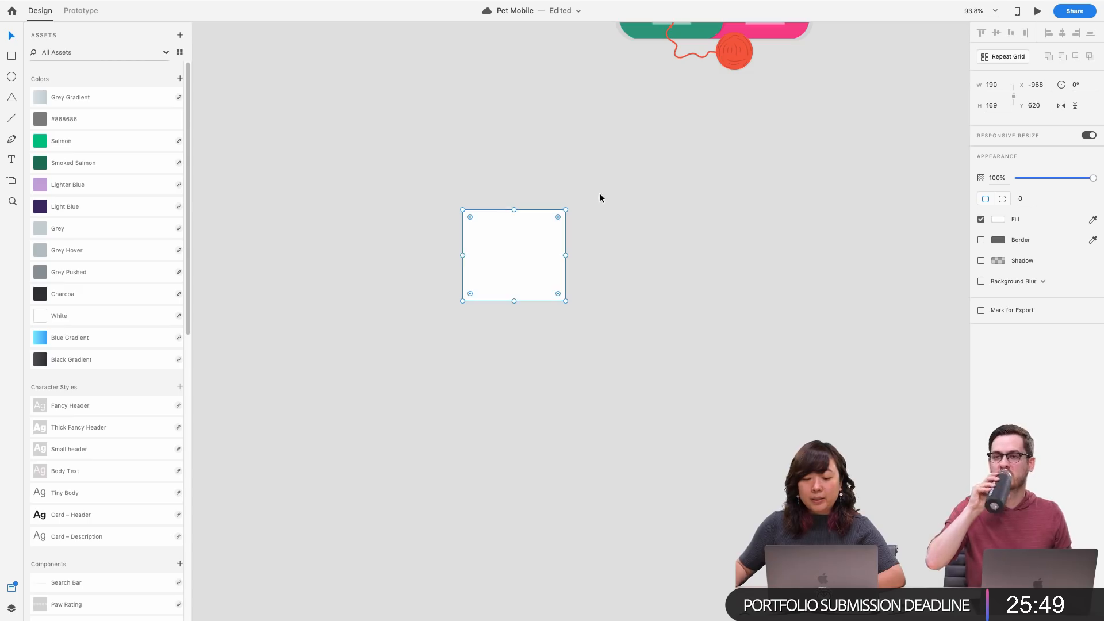
Delete the white rectangle from the empty canvas below the yarn ball
key("Delete")
scroll(648, 145, "down", 2)
scroll(681, 191, "up", 5)
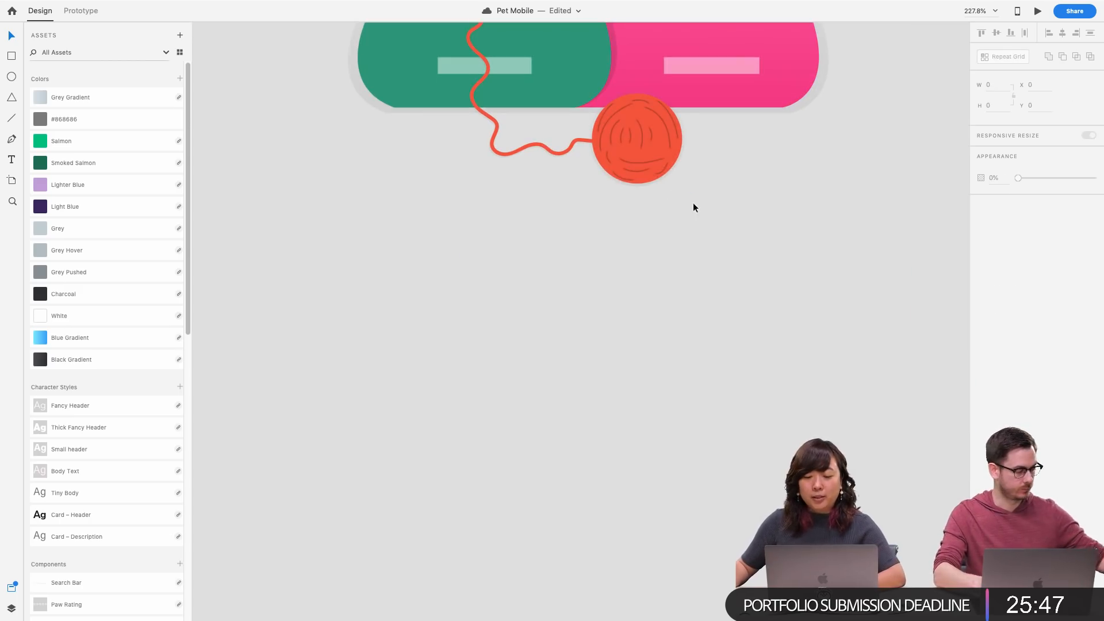
Duplicate the yarn ball's red circle together with four of its curved lines onto the empty canvas below it
left_click_drag(693, 203, 603, 117)
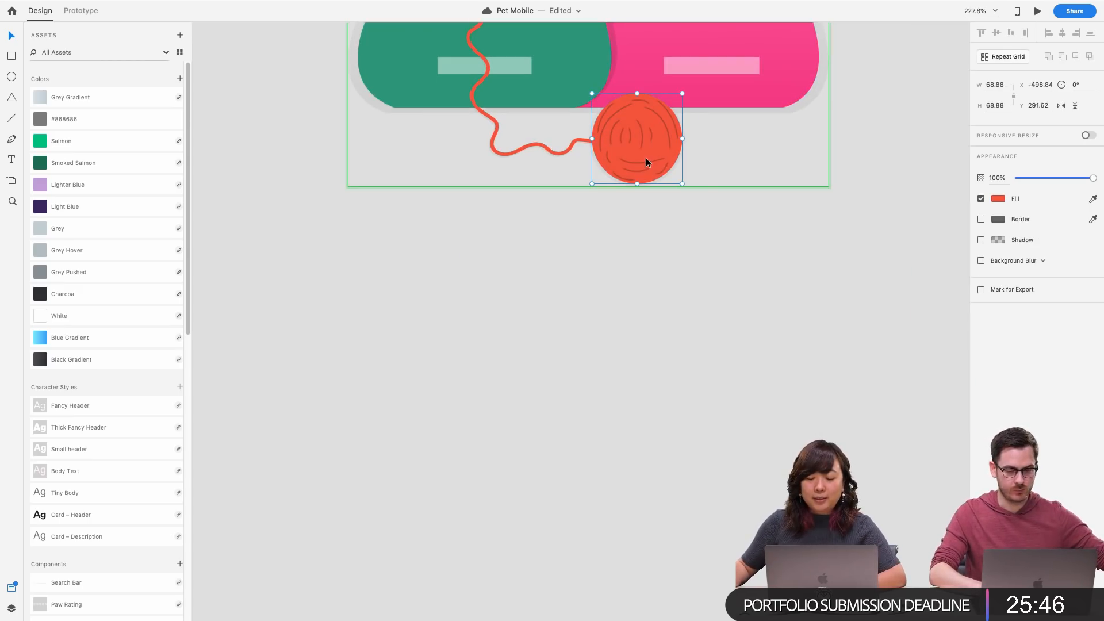
double_click(629, 114)
left_click(639, 115)
scroll(620, 112, "up", 3)
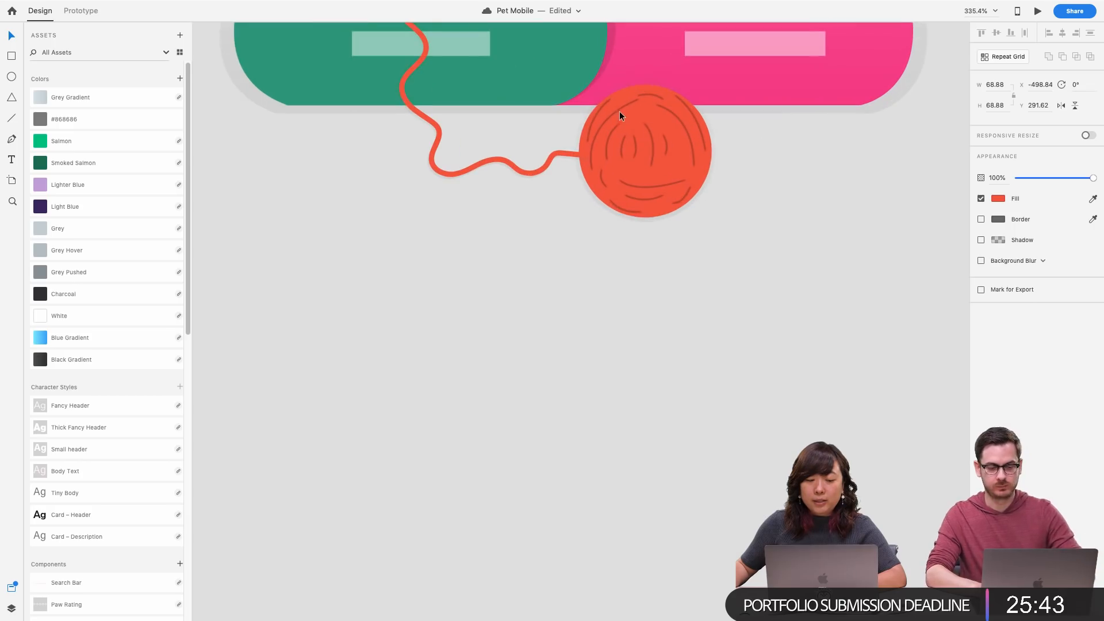
left_click(621, 110, "shift")
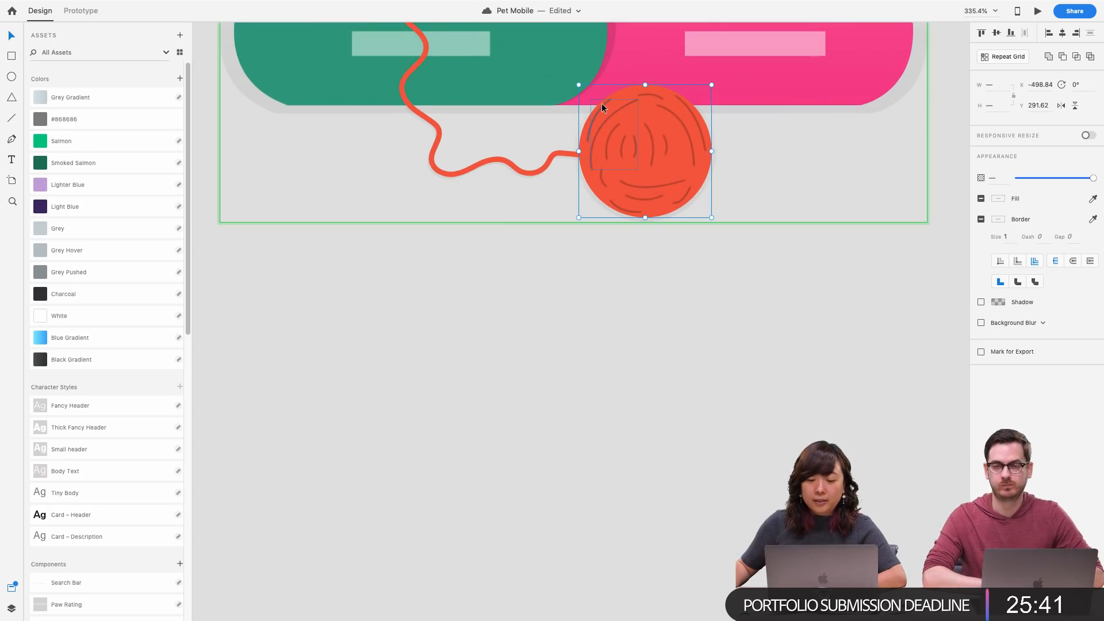
left_click(660, 182)
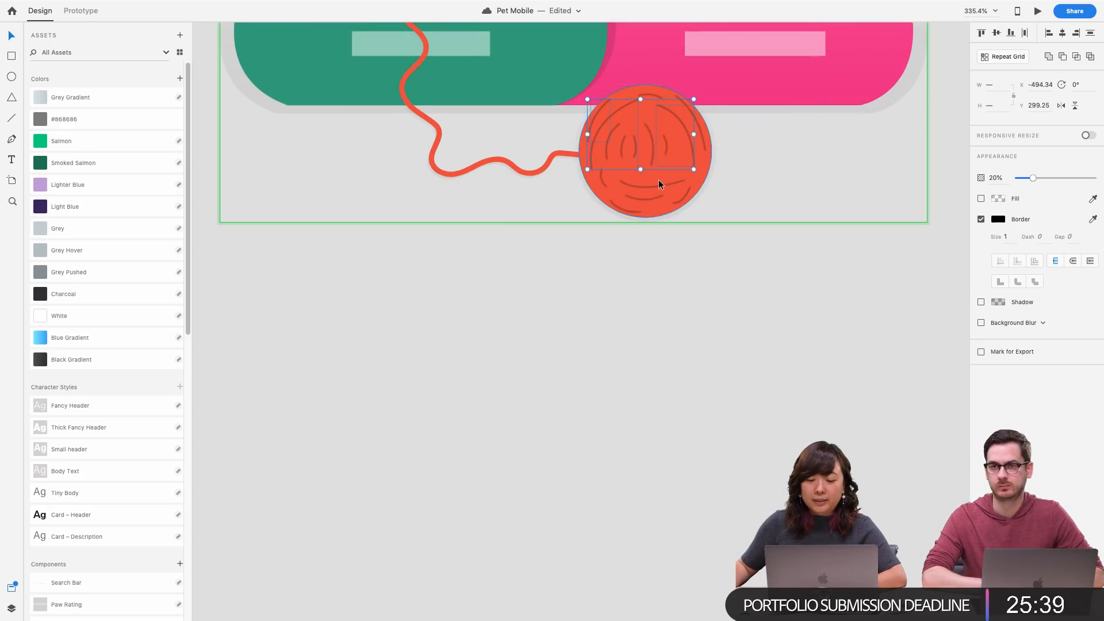
left_click(663, 172, "shift")
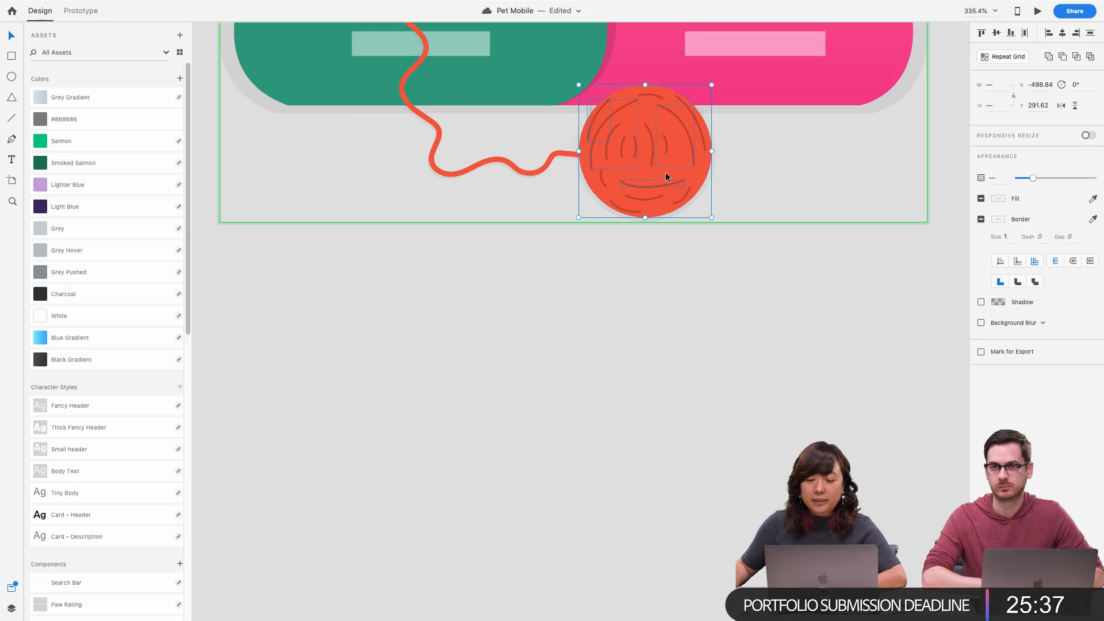
scroll(633, 267, "down", 6)
scroll(635, 269, "down", 5)
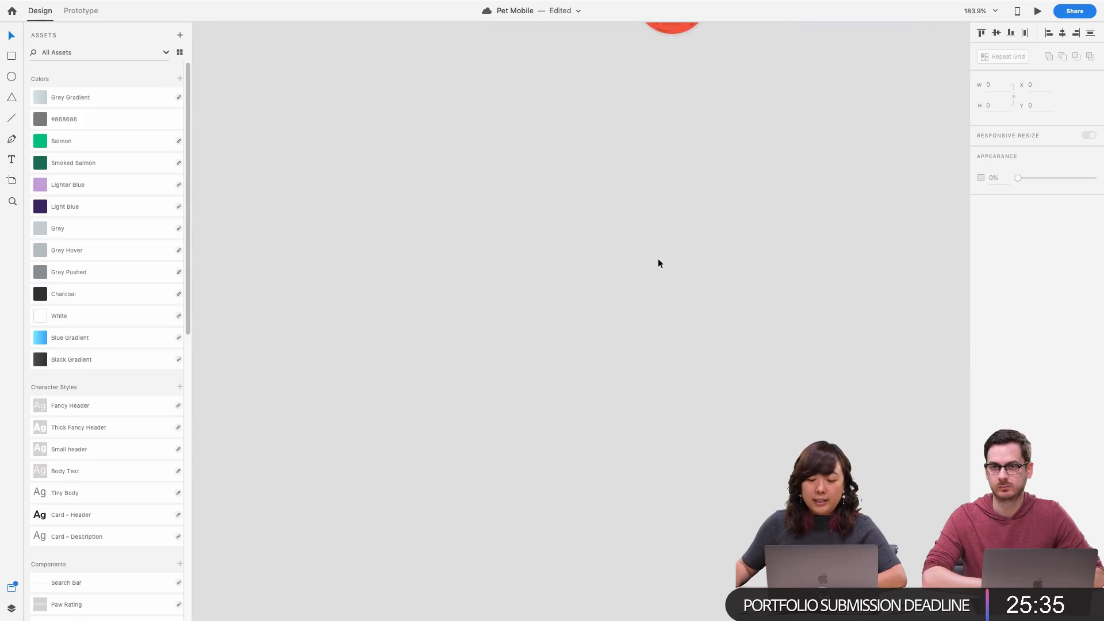
scroll(655, 256, "up", 2)
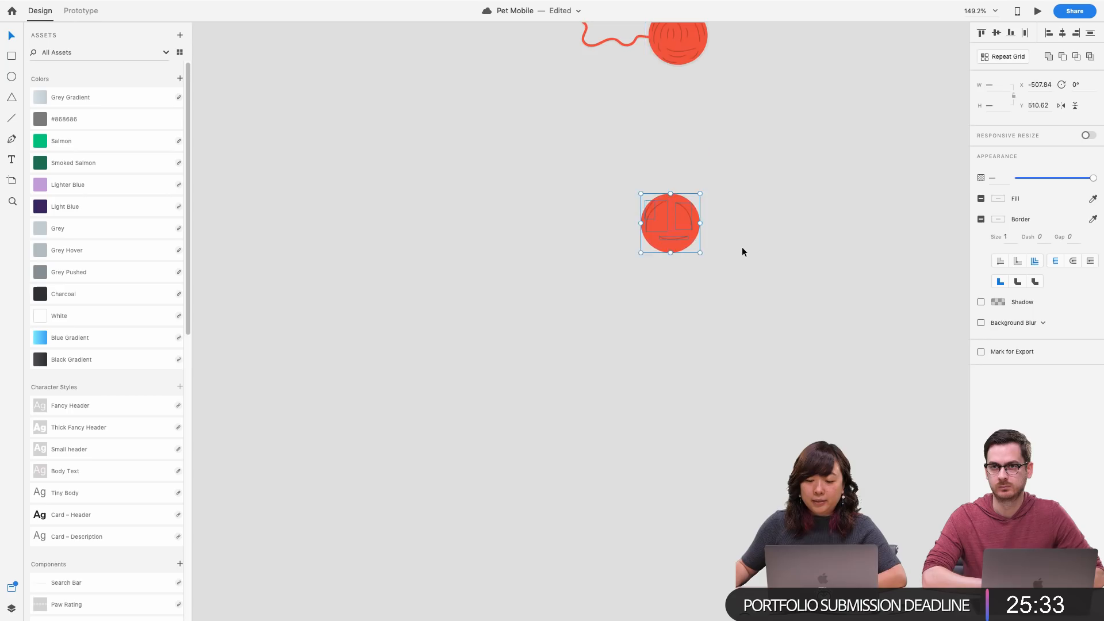
scroll(691, 227, "up", 5)
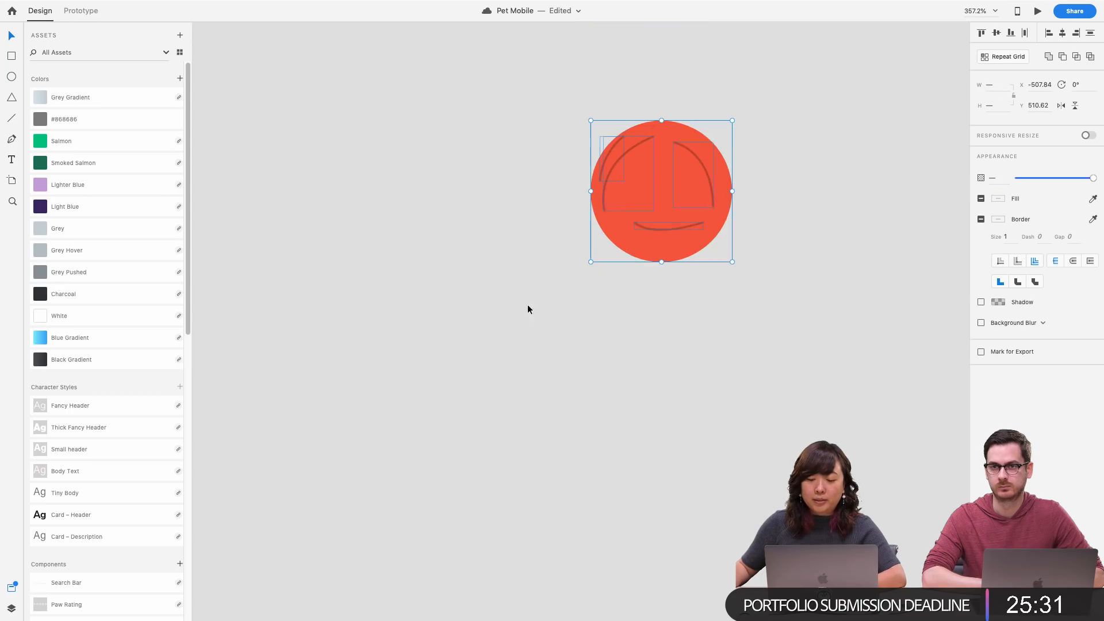
left_click_drag(689, 137, 702, 265)
key("super+z")
left_click(609, 291)
key("super+z")
left_click(788, 79)
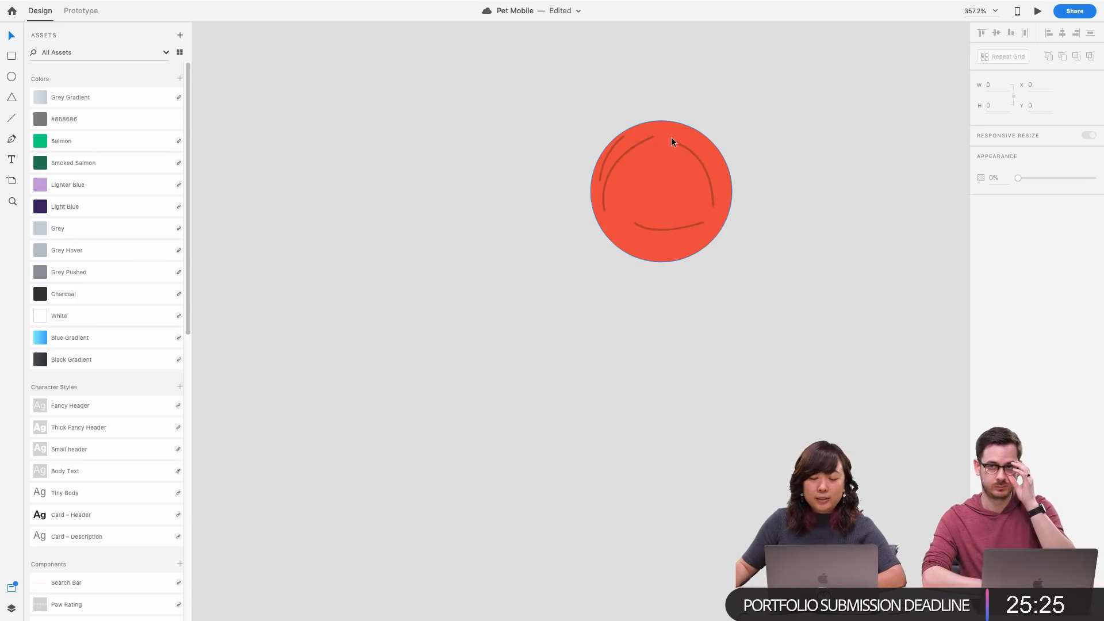
Place a copy of the plain red circle below the copied yarn ball and convert it into a component
left_click_drag(670, 141, 668, 465)
left_click(771, 372)
scroll(772, 368, "down", 5)
left_click(682, 197)
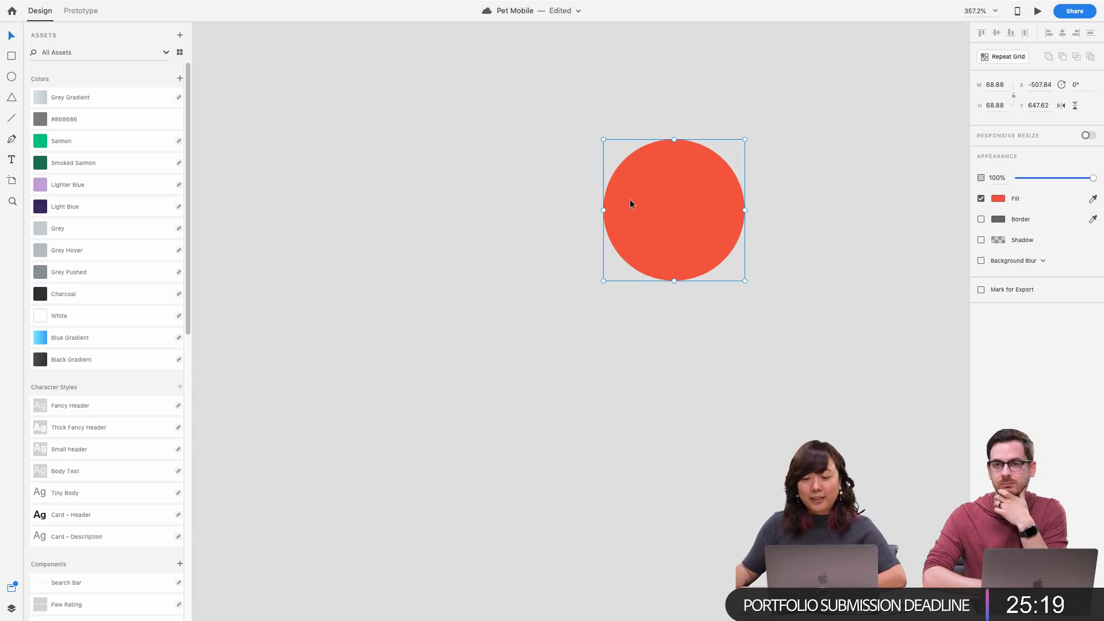
left_click_drag(630, 203, 571, 199)
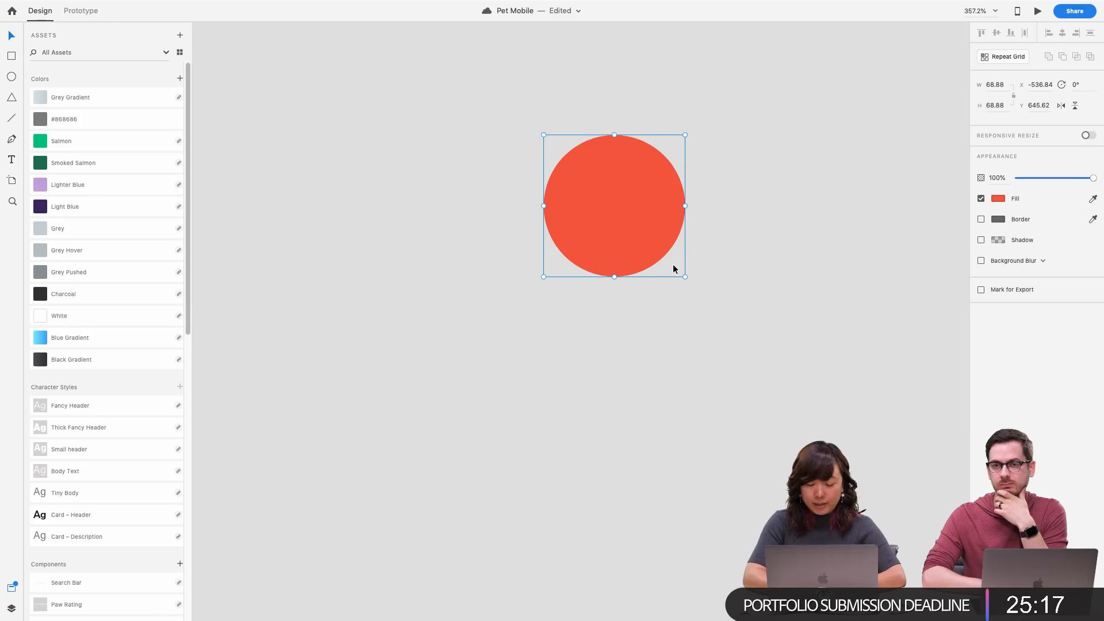
key("super+k")
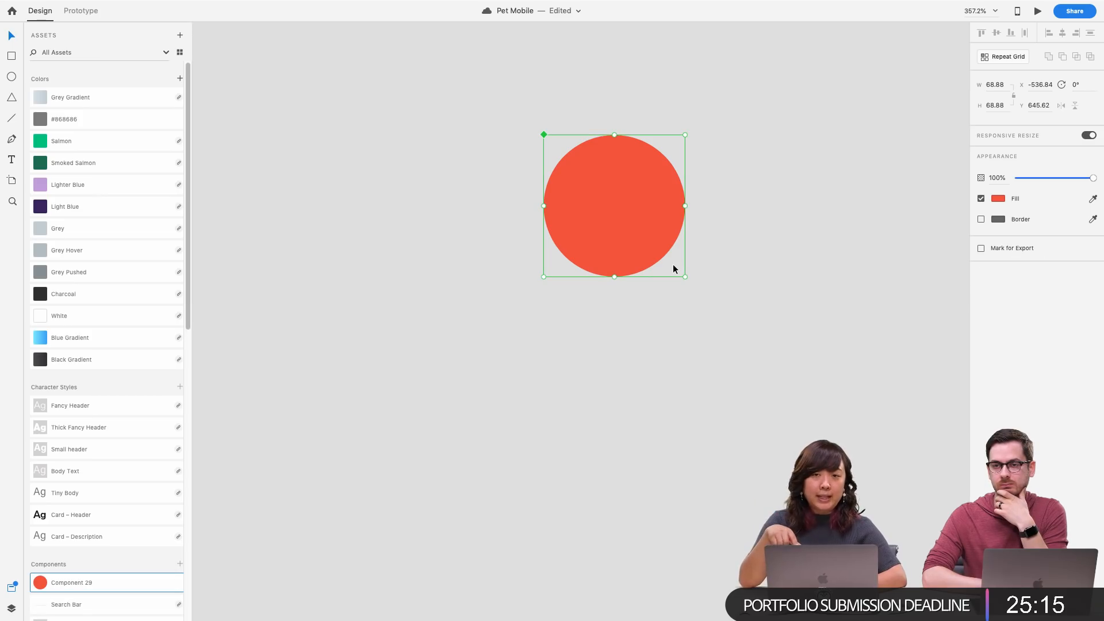
Place three copies of the red circle component on the canvas between it and the dog illustration
scroll(667, 264, "down", 5)
scroll(632, 241, "right", 3)
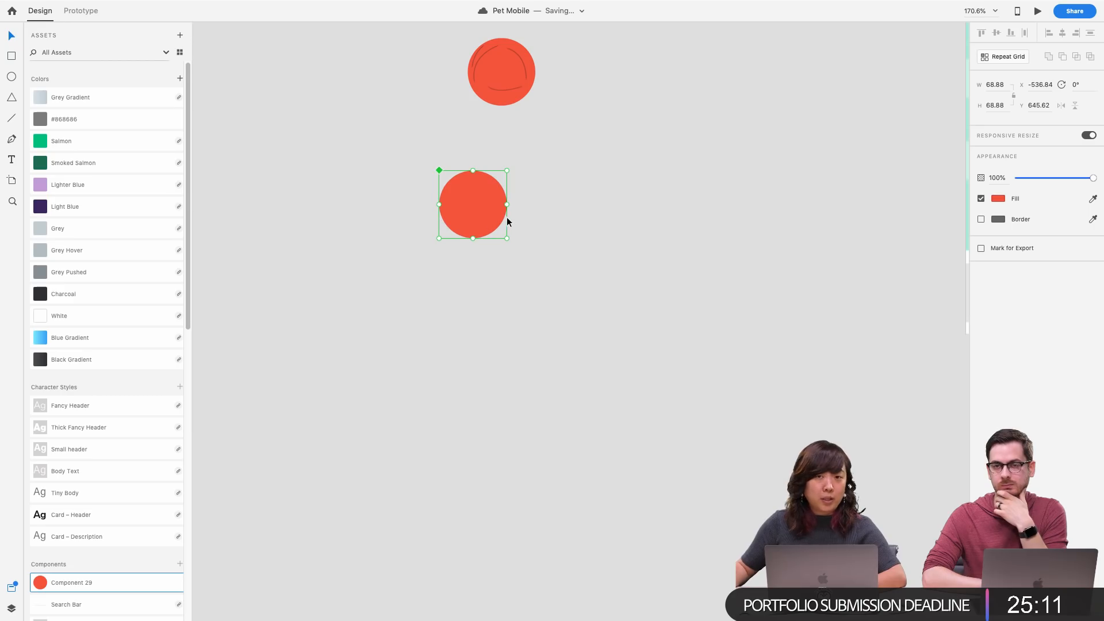
left_click_drag(498, 217, 892, 219, "alt")
scroll(891, 220, "down", 5)
scroll(878, 261, "right", 3)
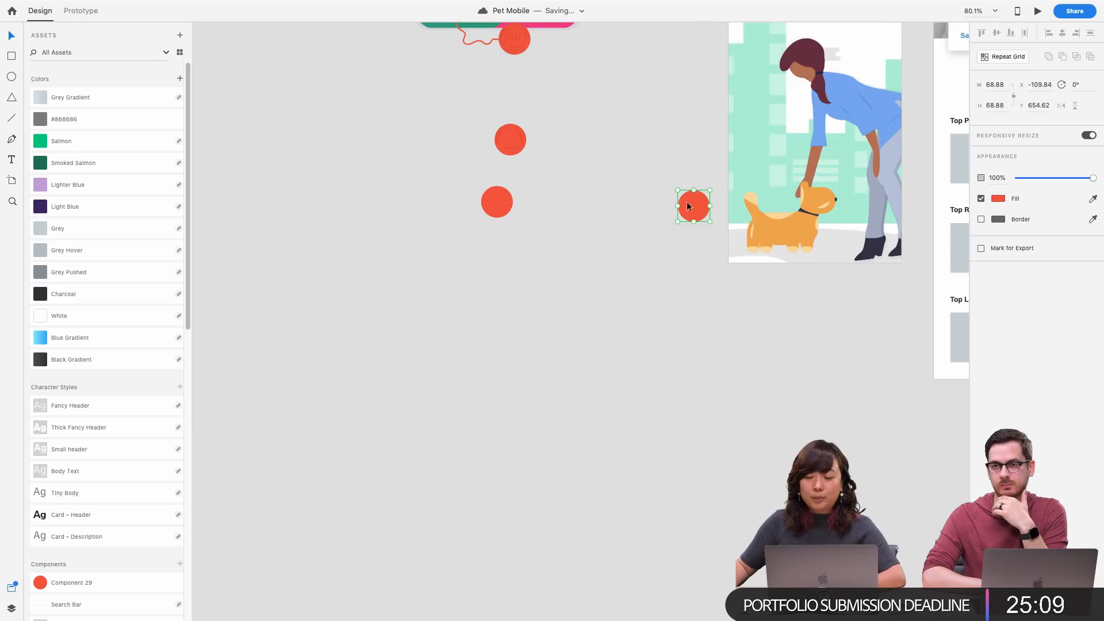
left_click_drag(693, 203, 646, 127, "alt")
scroll(640, 165, "up", 3)
scroll(437, 213, "up", 3)
Move the two upper copies of the circle component closer together so they sit side by side
left_click(435, 216)
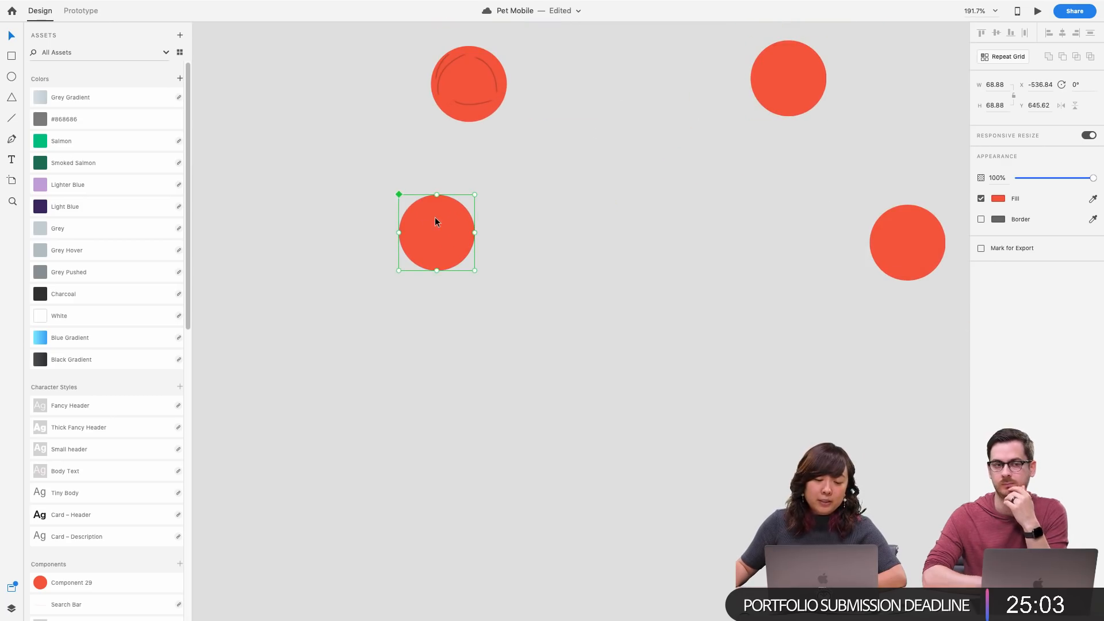
scroll(400, 201, "up", 4)
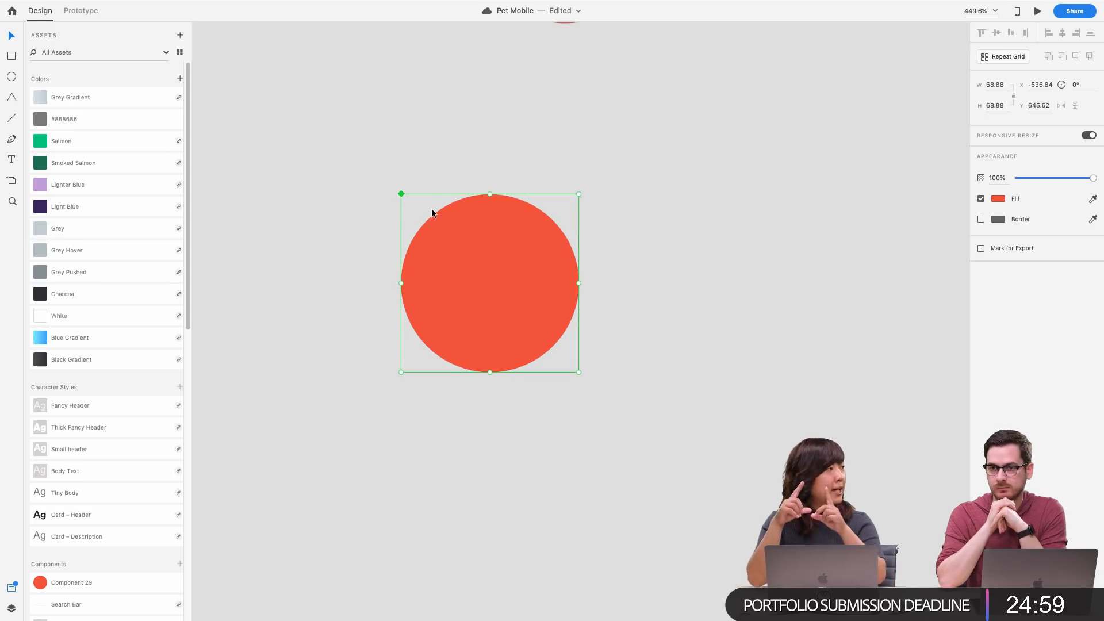
scroll(527, 216, "down", 4)
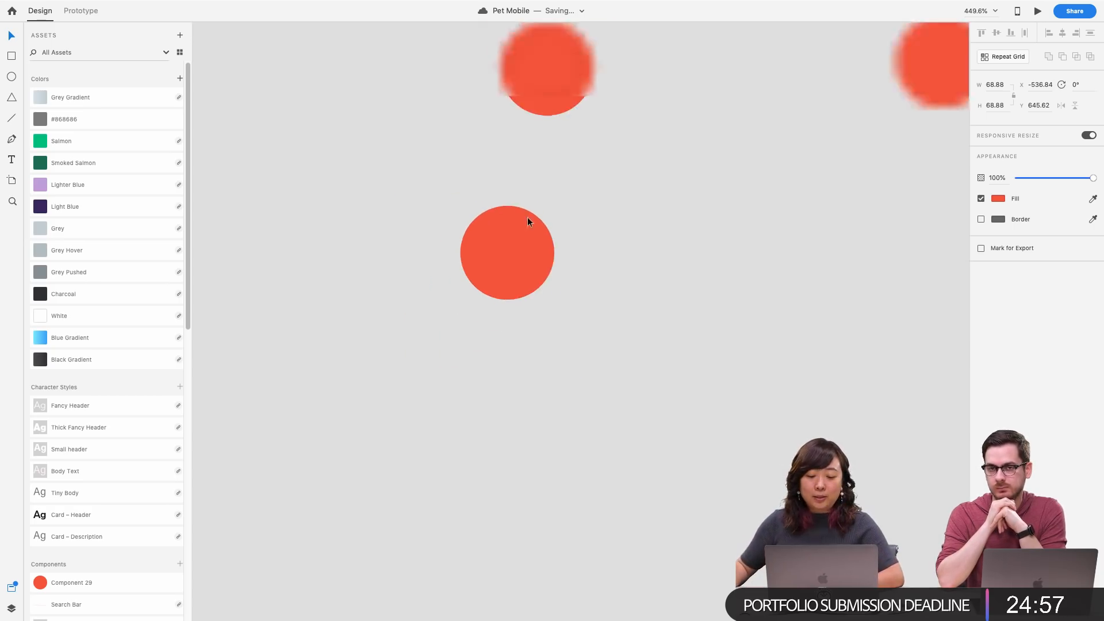
left_click_drag(633, 178, 633, 208)
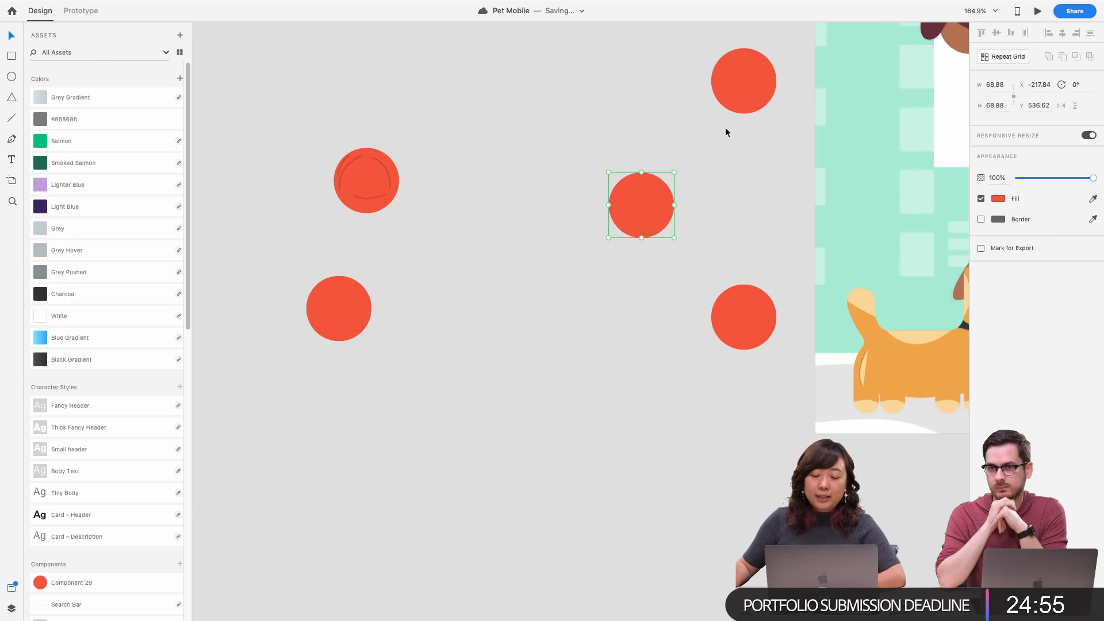
left_click_drag(733, 107, 711, 220)
Move the lower circle copy beneath the other two copies and fill it with the Salmon color asset
left_click_drag(743, 300, 699, 262)
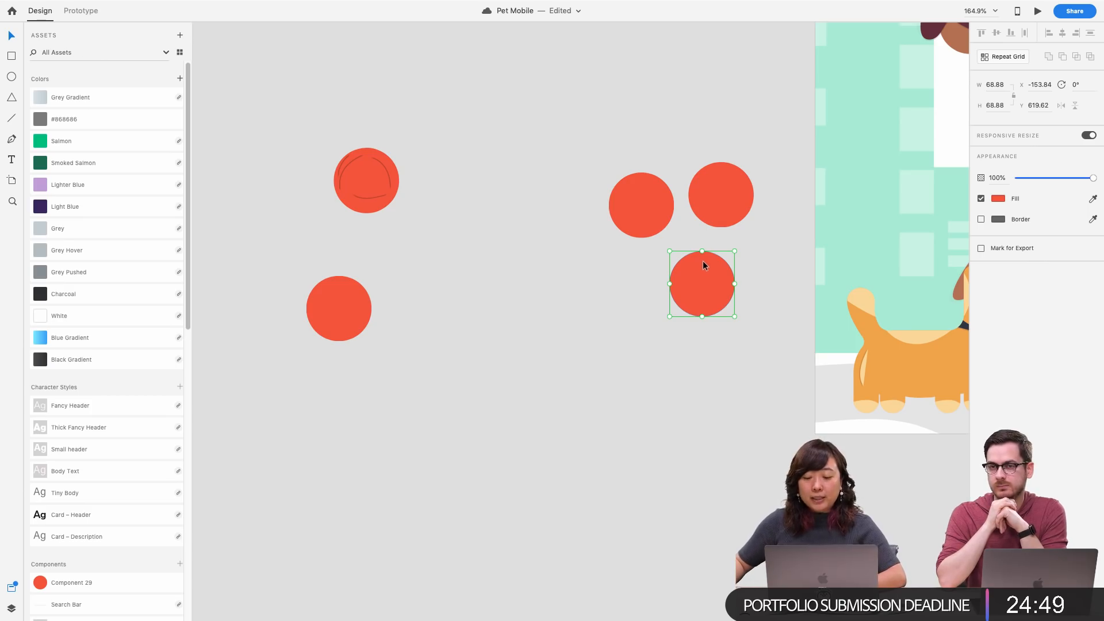
left_click_drag(702, 261, 713, 294)
left_click(79, 147)
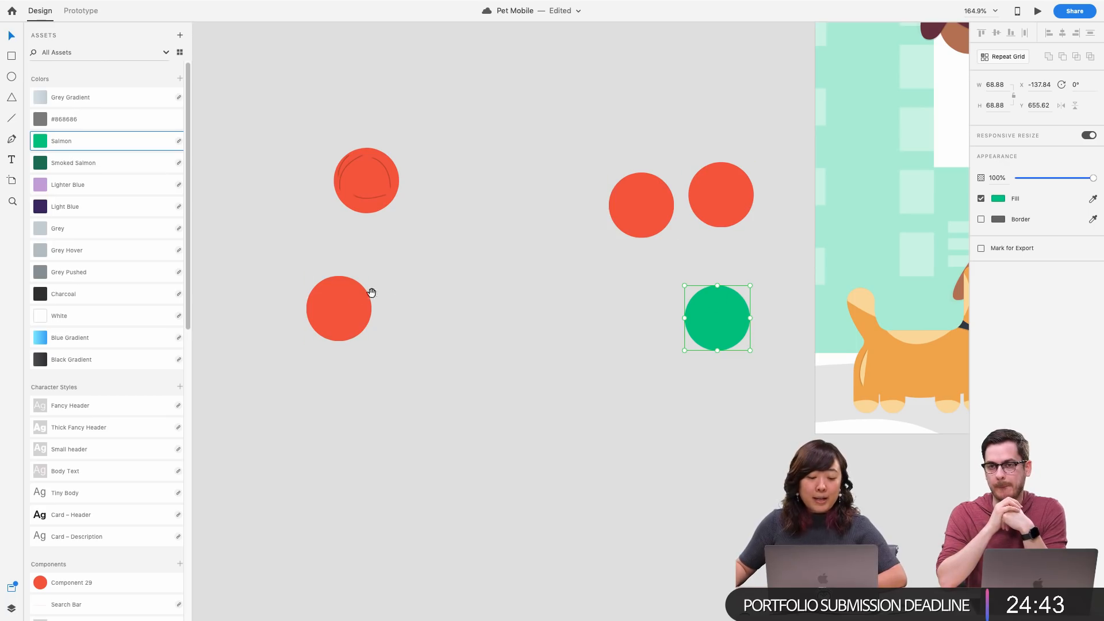
Try squashing the master circle component to a height of about 39, check its copies, and undo the resize
left_click_drag(371, 292, 442, 280)
left_click(413, 296)
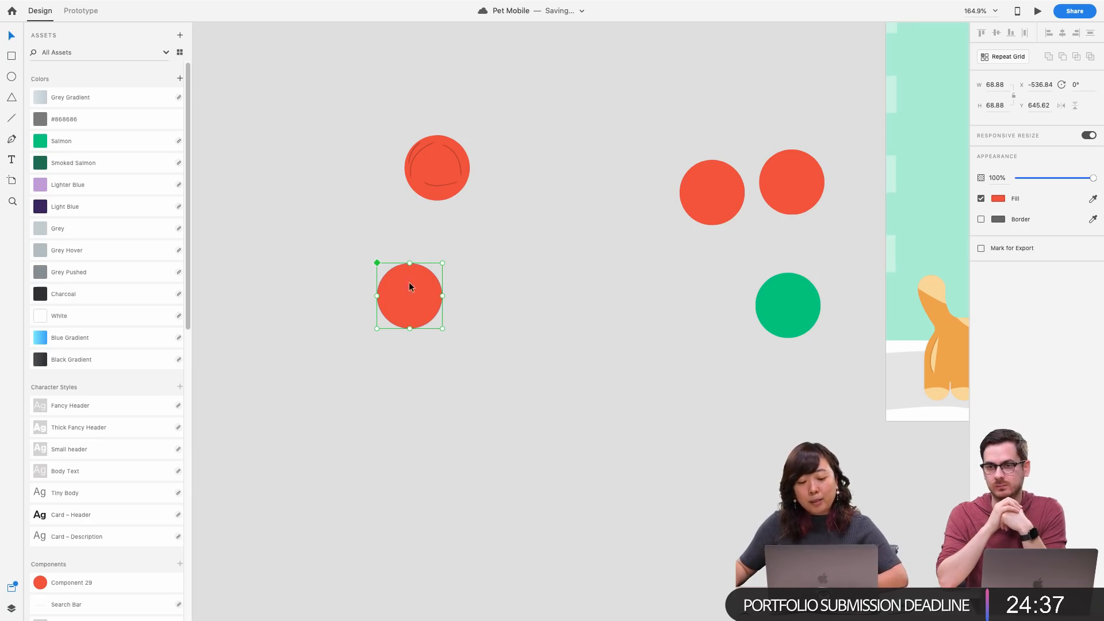
key("super+shift+g")
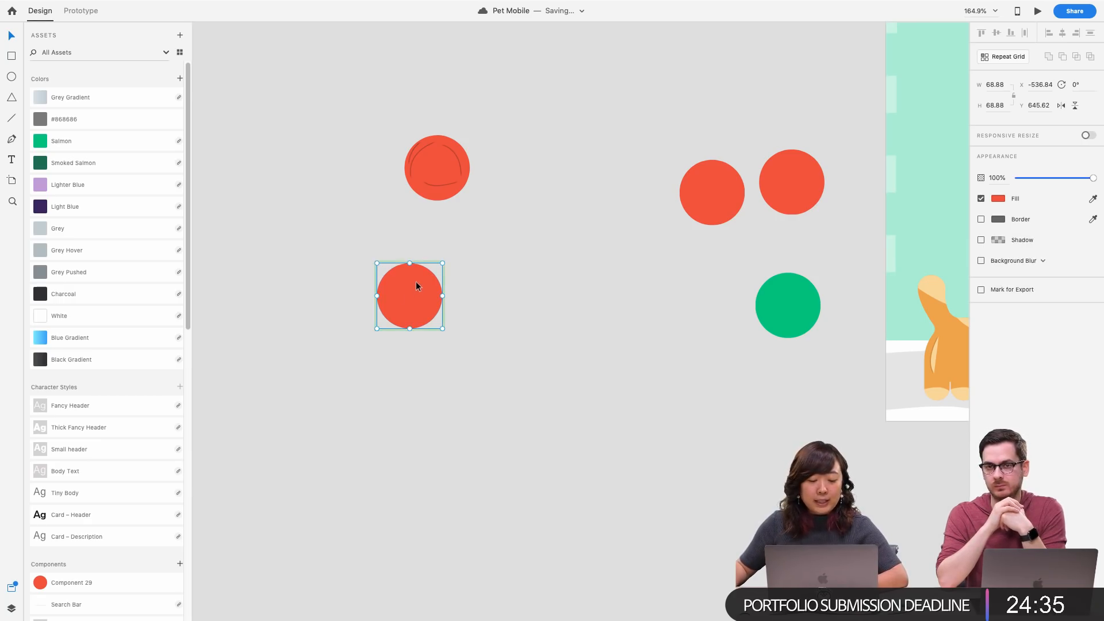
left_click(463, 263)
left_click(407, 288)
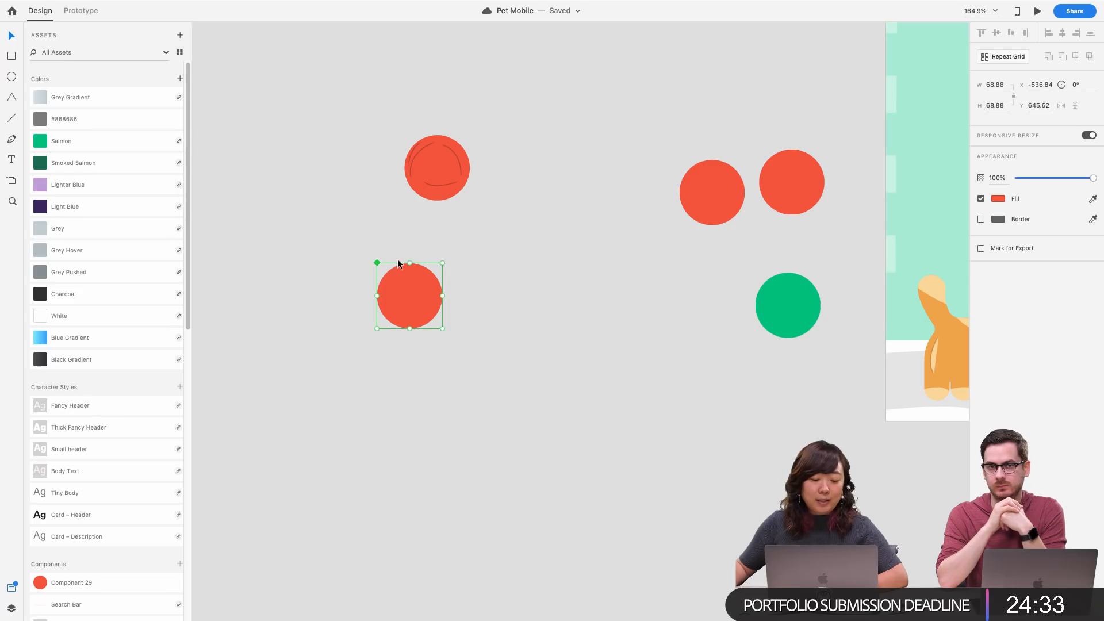
left_click_drag(408, 264, 410, 277)
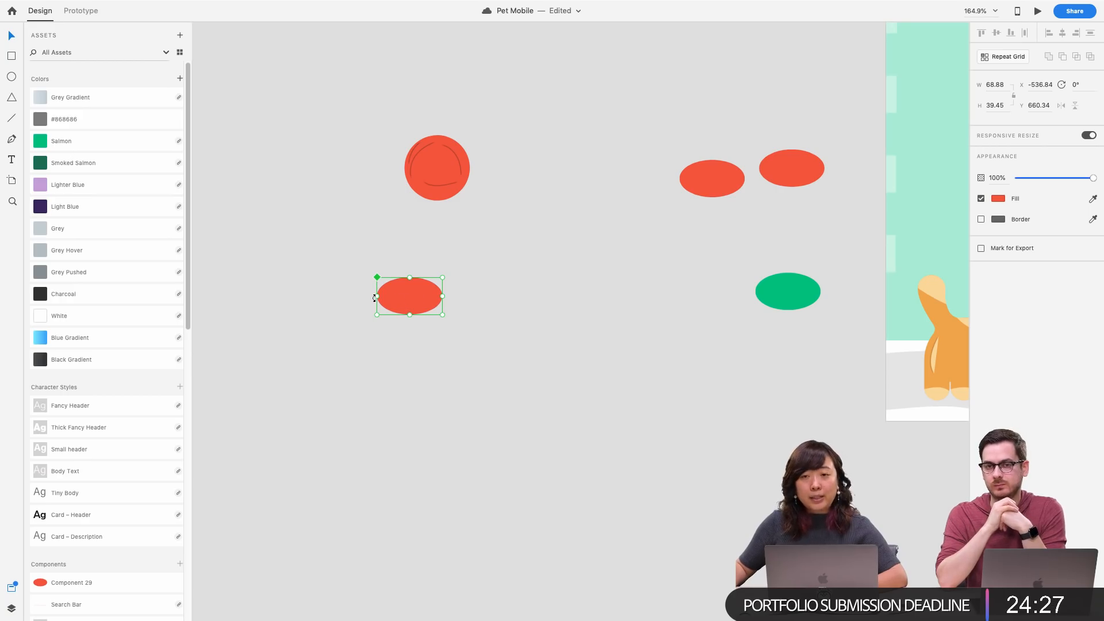
left_click(714, 133)
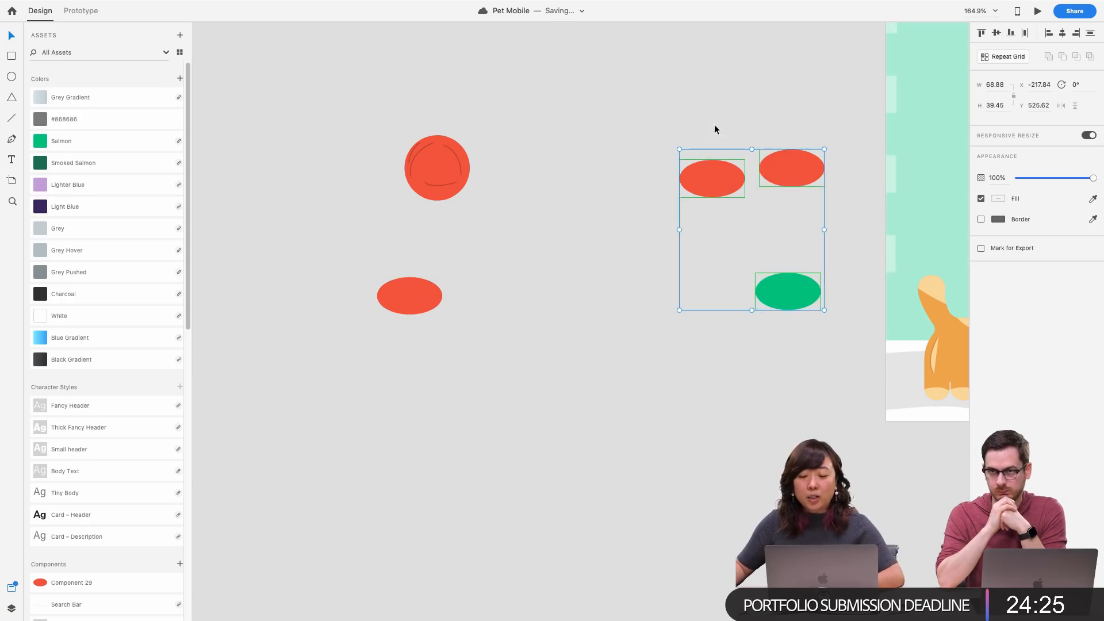
left_click(423, 296)
key("super+z")
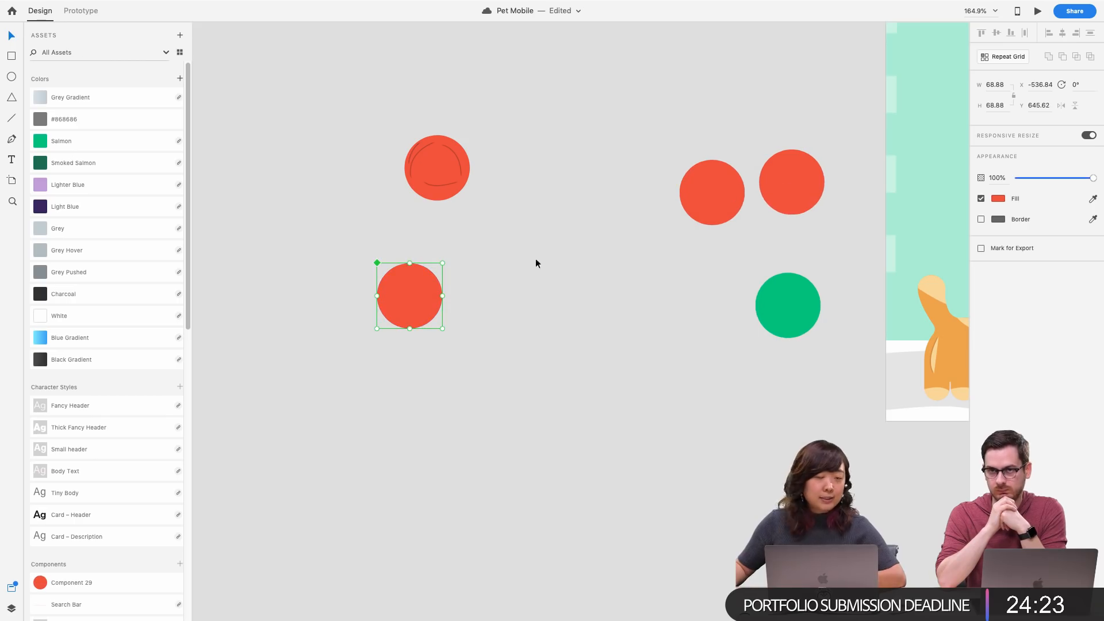
Fill the master circle component with the Lighter Blue color asset and reset the green copy to its master component
left_click(104, 184)
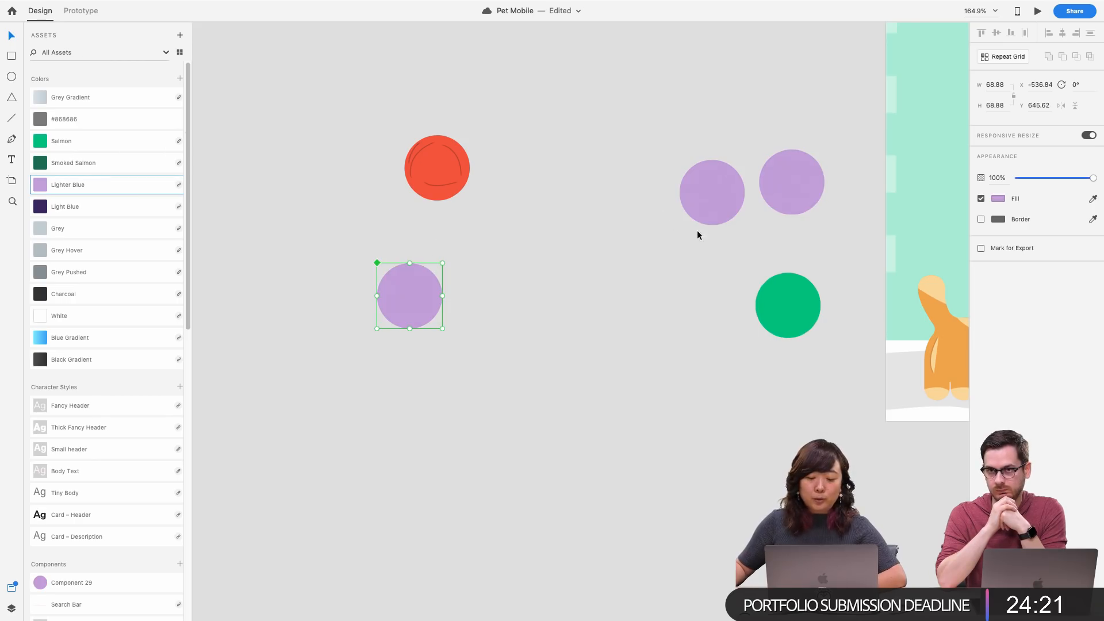
left_click(690, 253)
left_click(813, 305)
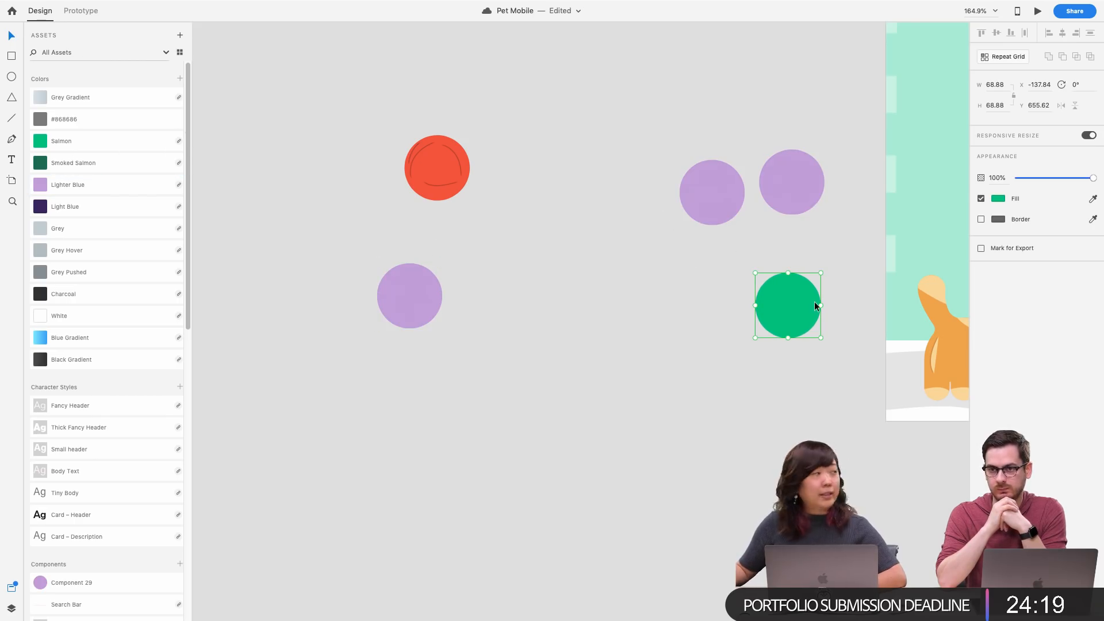
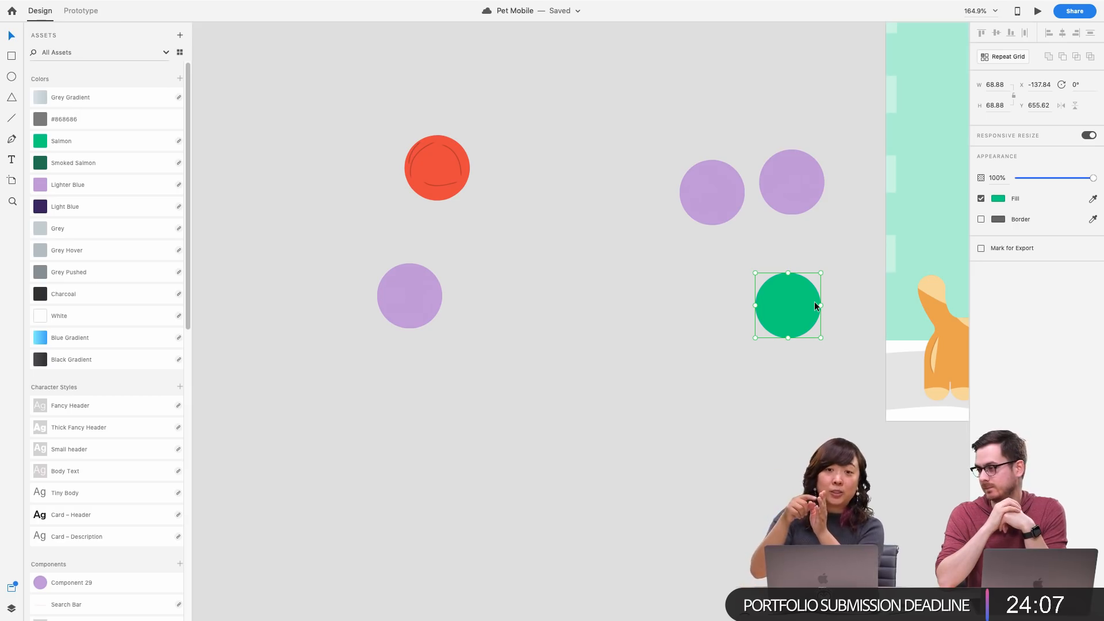
right_click(797, 303)
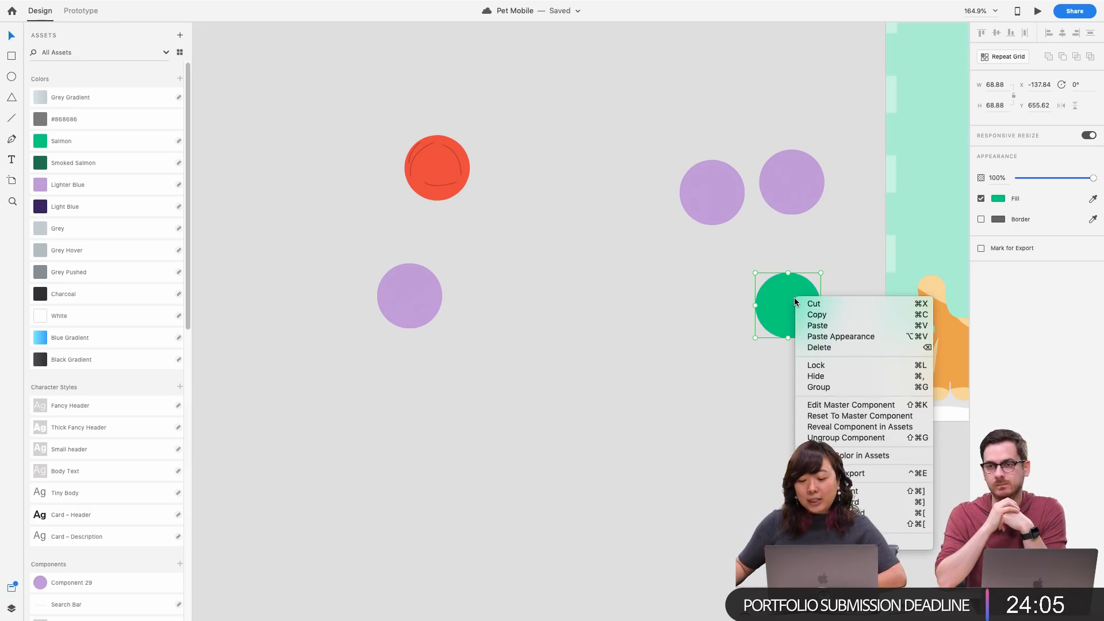
left_click(860, 418)
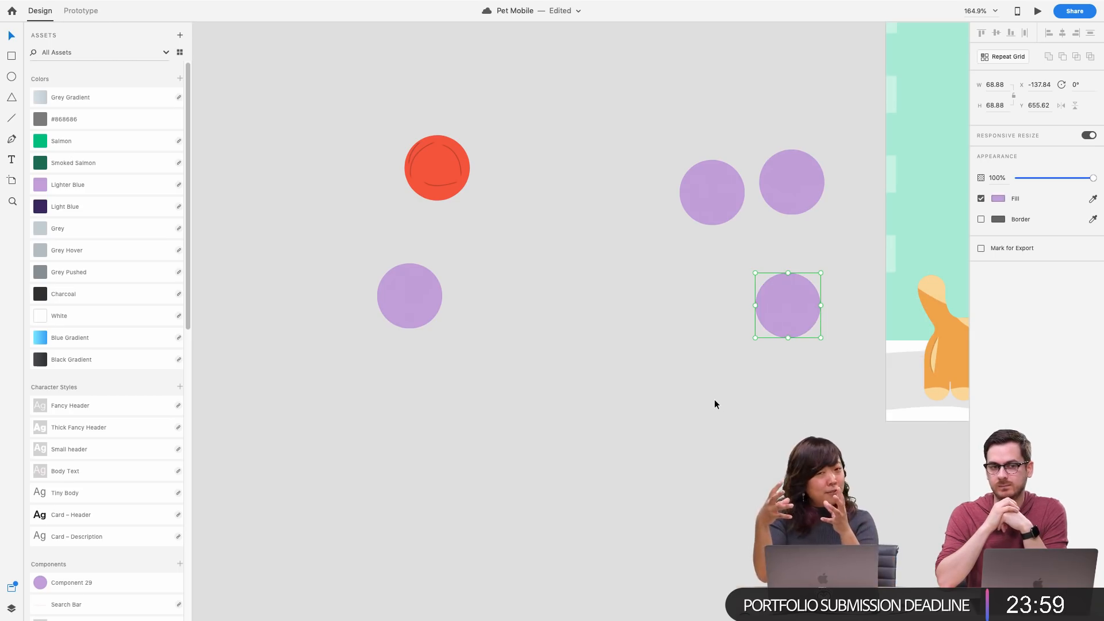
Convert the red yarn ball circle and its curved lines into one component and move it up and to the left
left_click(715, 401)
left_click_drag(480, 111, 374, 200)
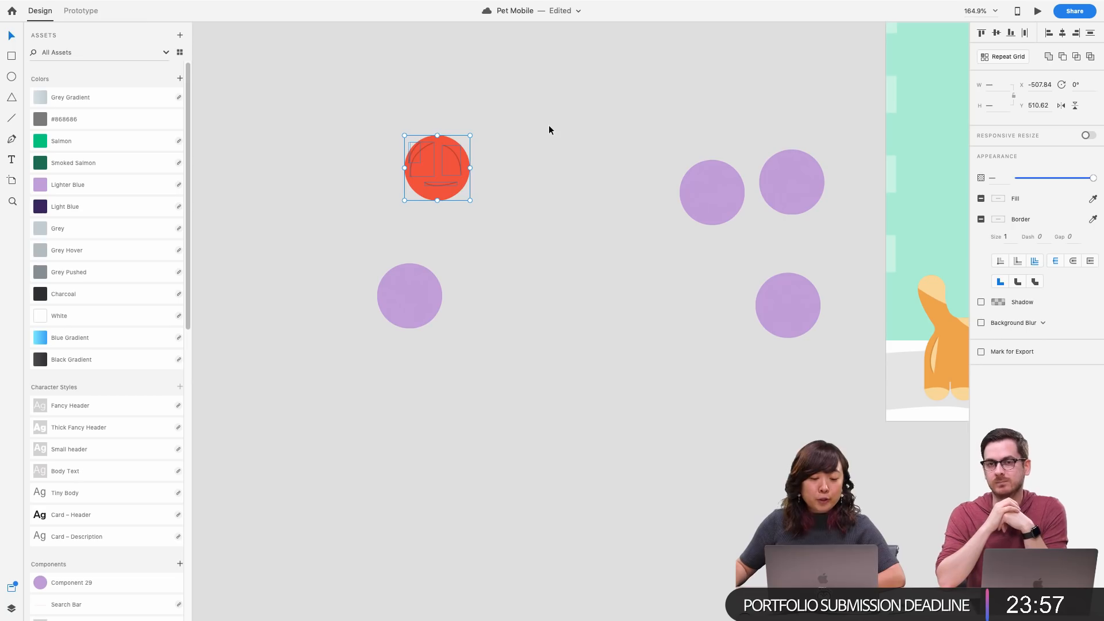
left_click(532, 135)
left_click_drag(504, 125, 347, 213)
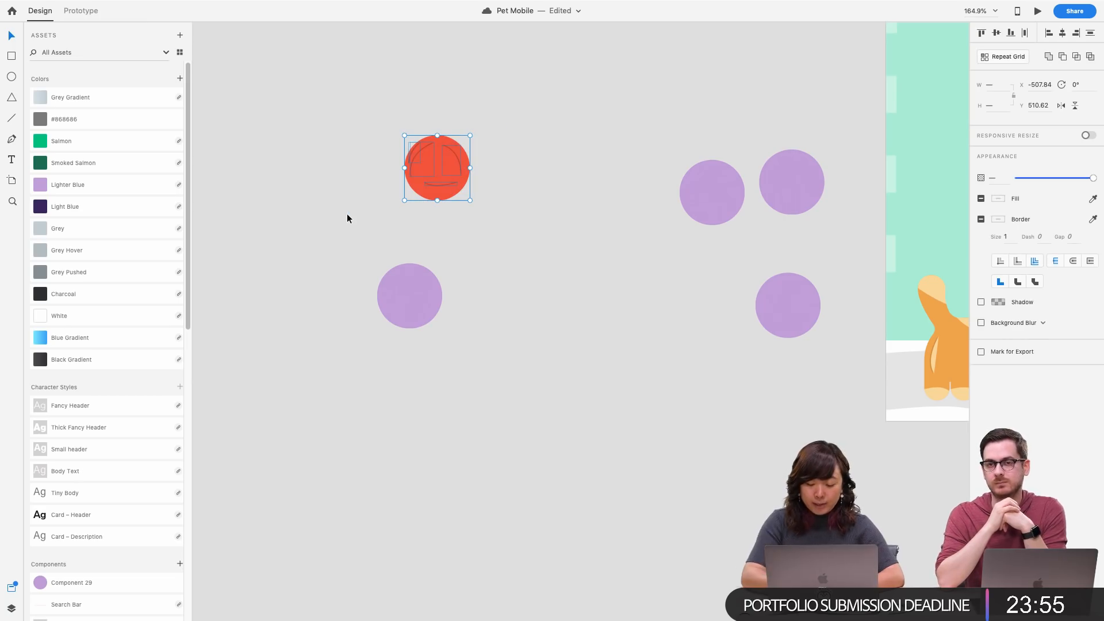
key("super+k")
left_click_drag(423, 186, 379, 85)
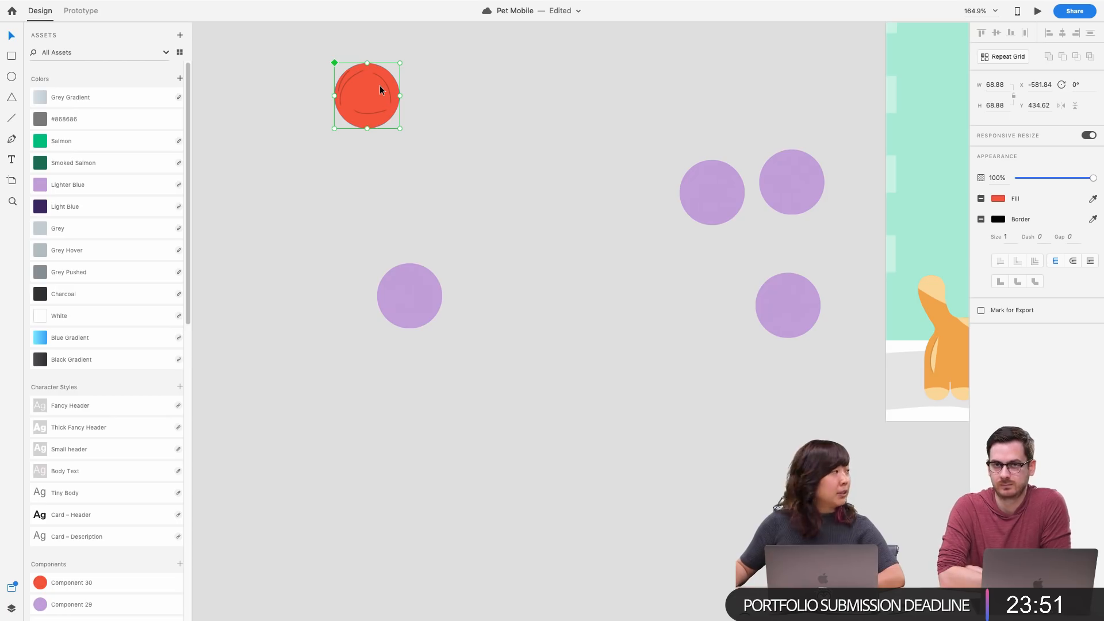
Undo the red yarn ball's move and component conversion, and convert the ball into a component again at its original spot
key("super+z")
key("super+z")
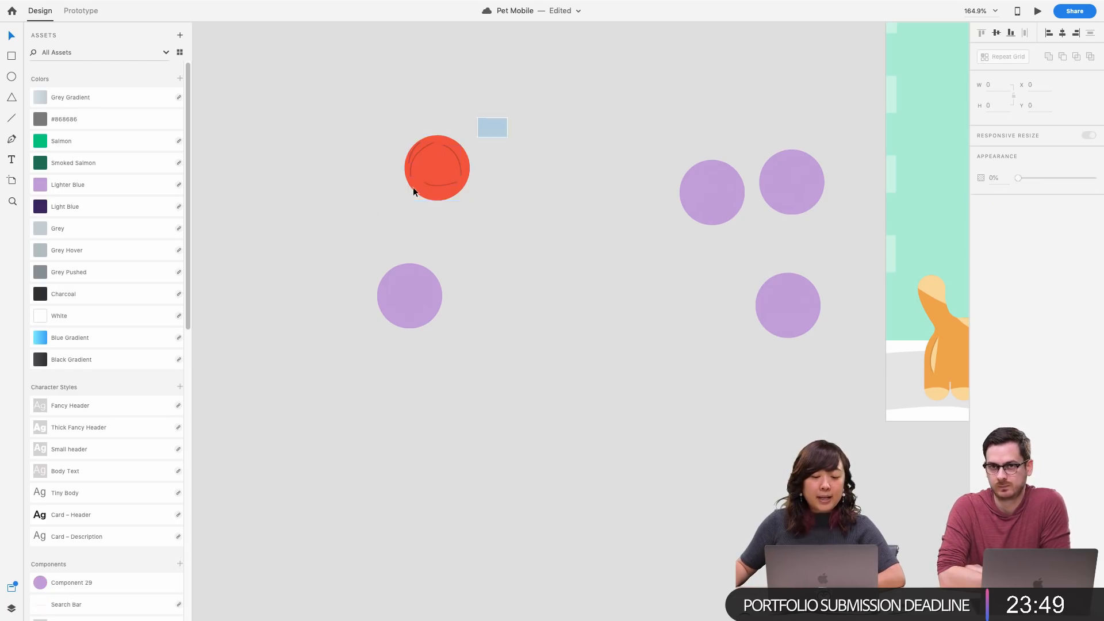
left_click(413, 189)
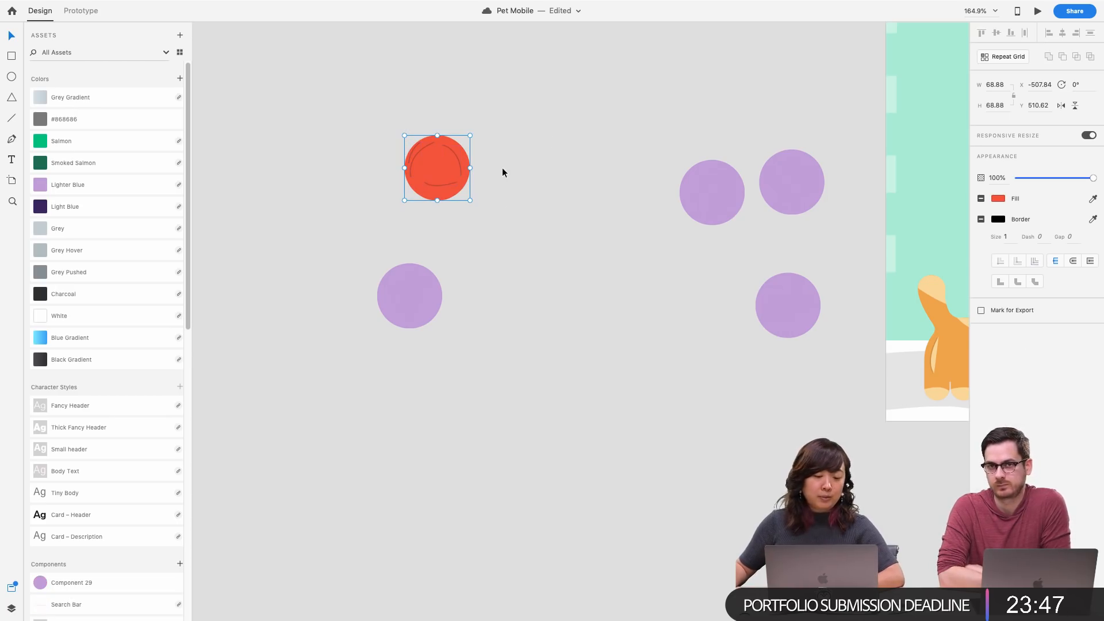
key("super+k")
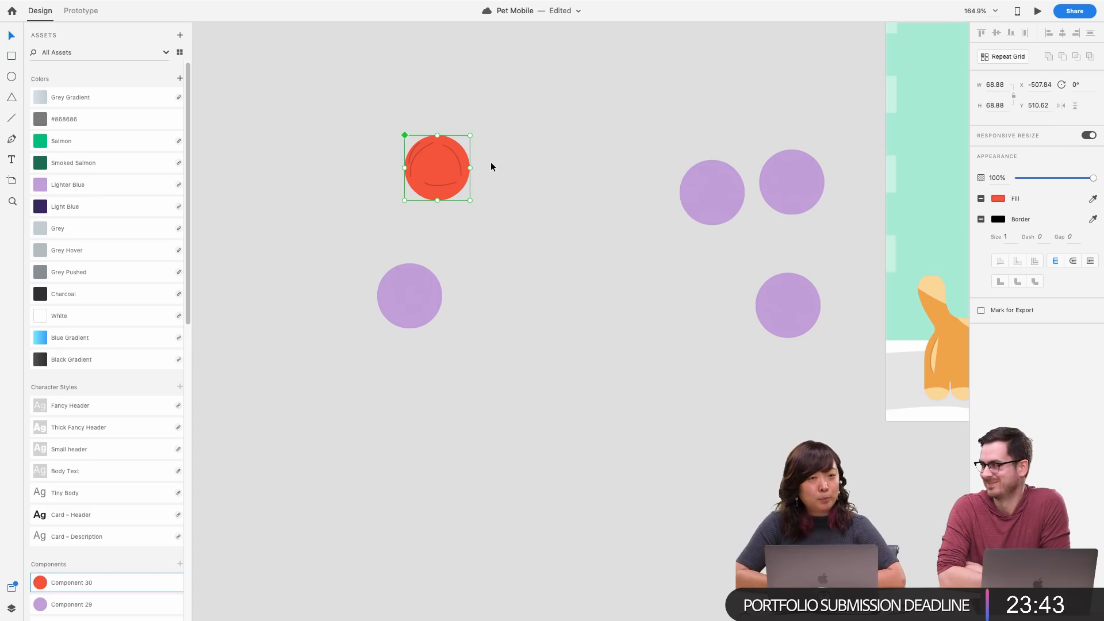
Save the document and delete the red yarn ball together with all the purple circle components
key("super+s")
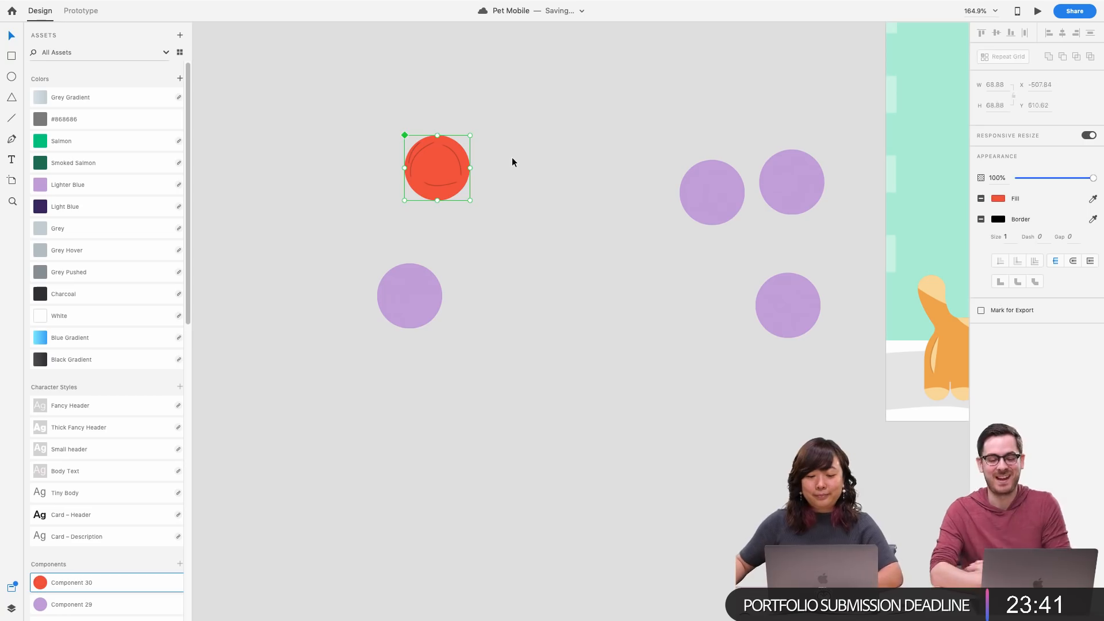
left_click_drag(348, 85, 848, 471)
key("Delete")
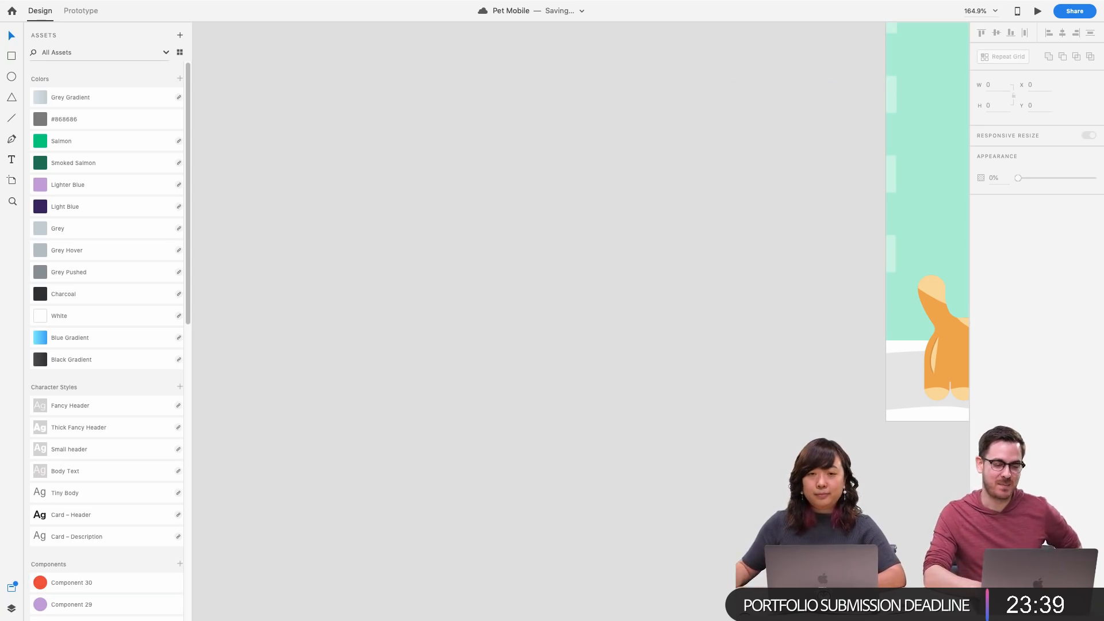
In the Music Components document, try moving the playback controls inside the Desktop – Home (Dark) Music Player component
scroll(815, 407, "down", 6)
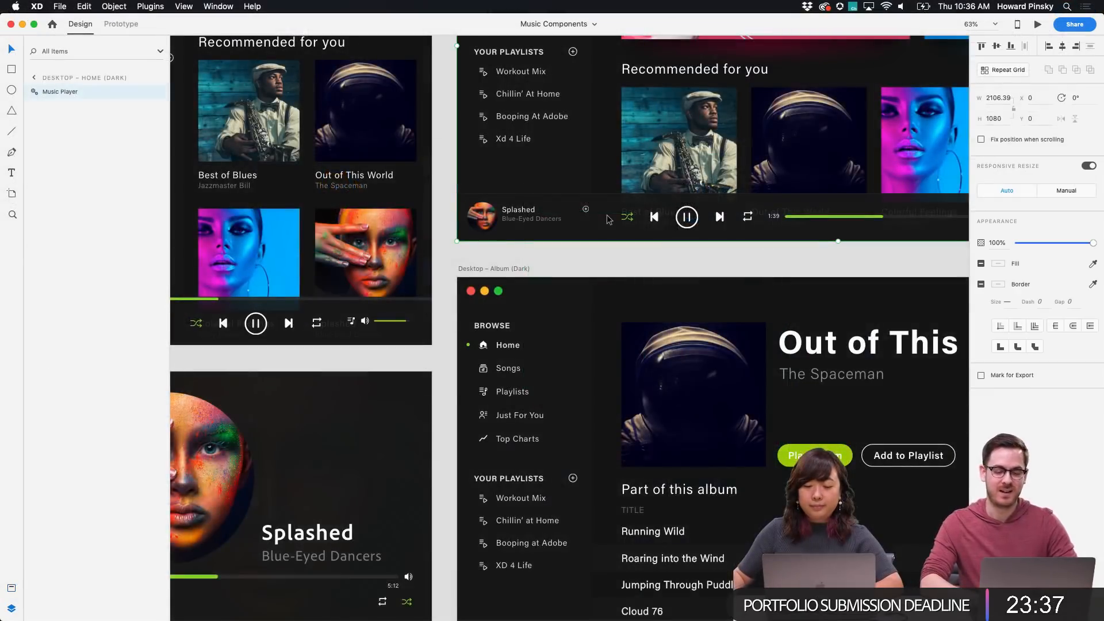
scroll(608, 219, "right", 3)
scroll(608, 219, "up", 1)
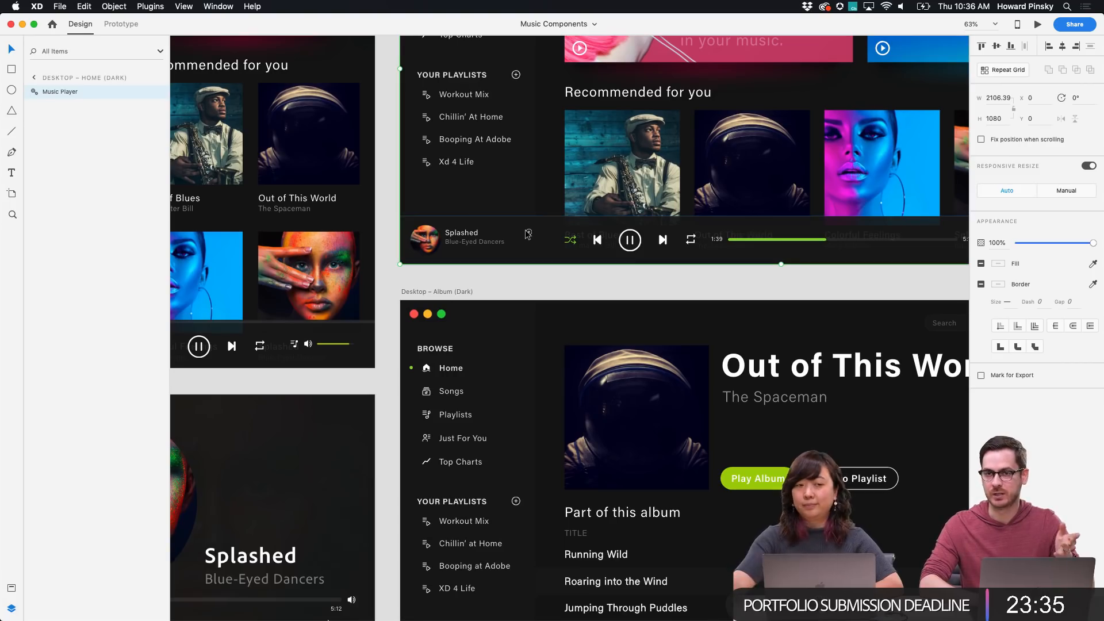
scroll(535, 239, "up", 5)
scroll(534, 238, "right", 3)
scroll(548, 245, "down", 4)
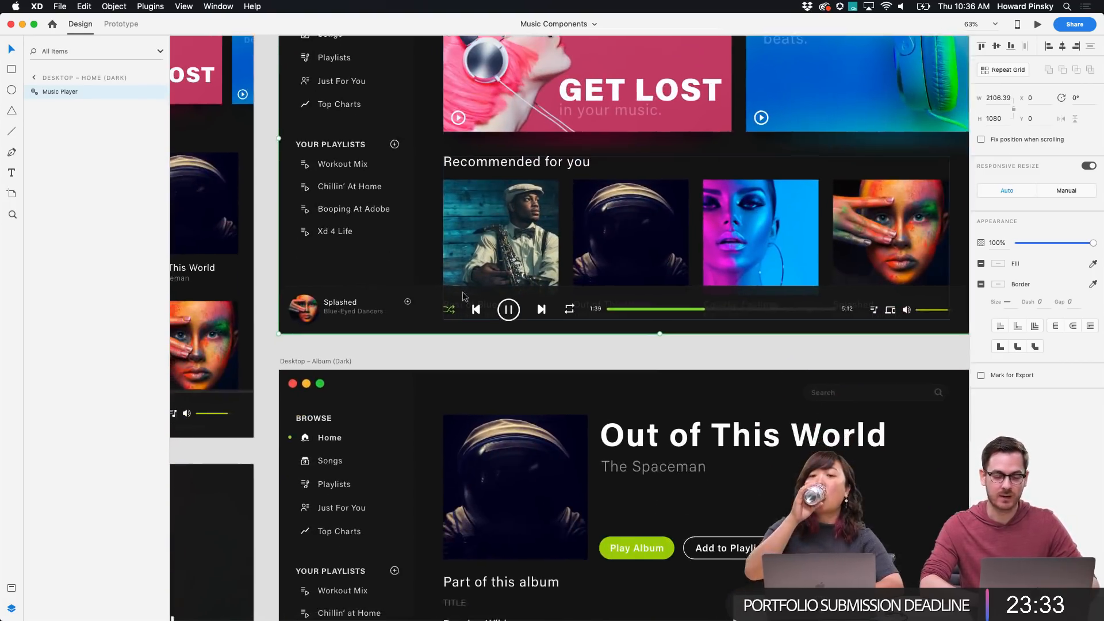
scroll(518, 259, "left", 1)
double_click(460, 286)
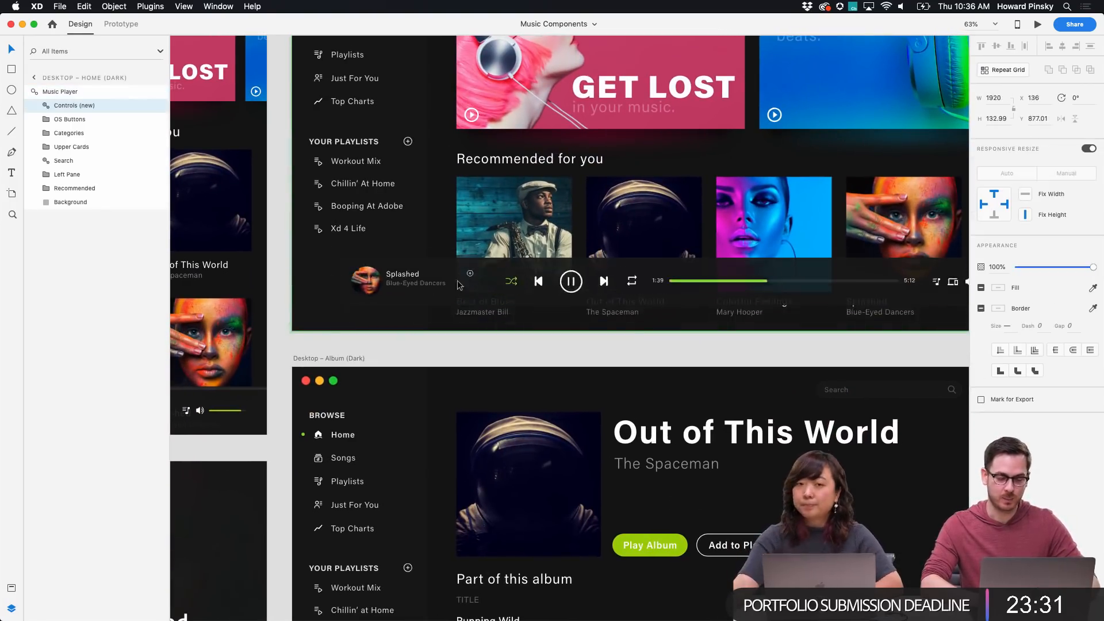
left_click_drag(460, 285, 419, 305)
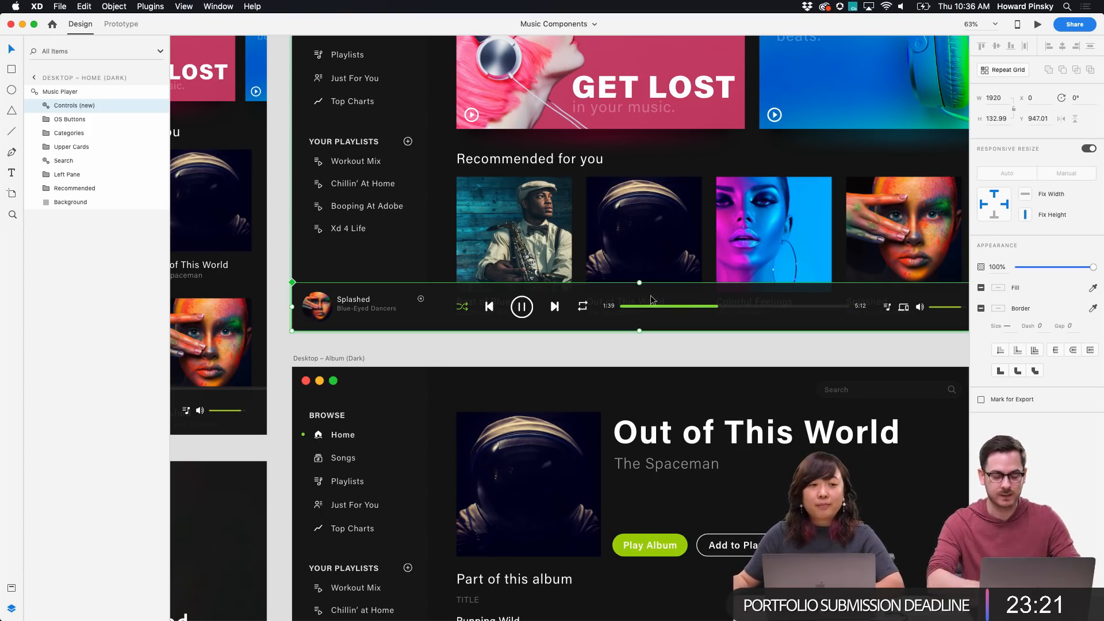
Examine the Controls component among the document's component assets
key("super+shift+y")
scroll(144, 488, "down", 5)
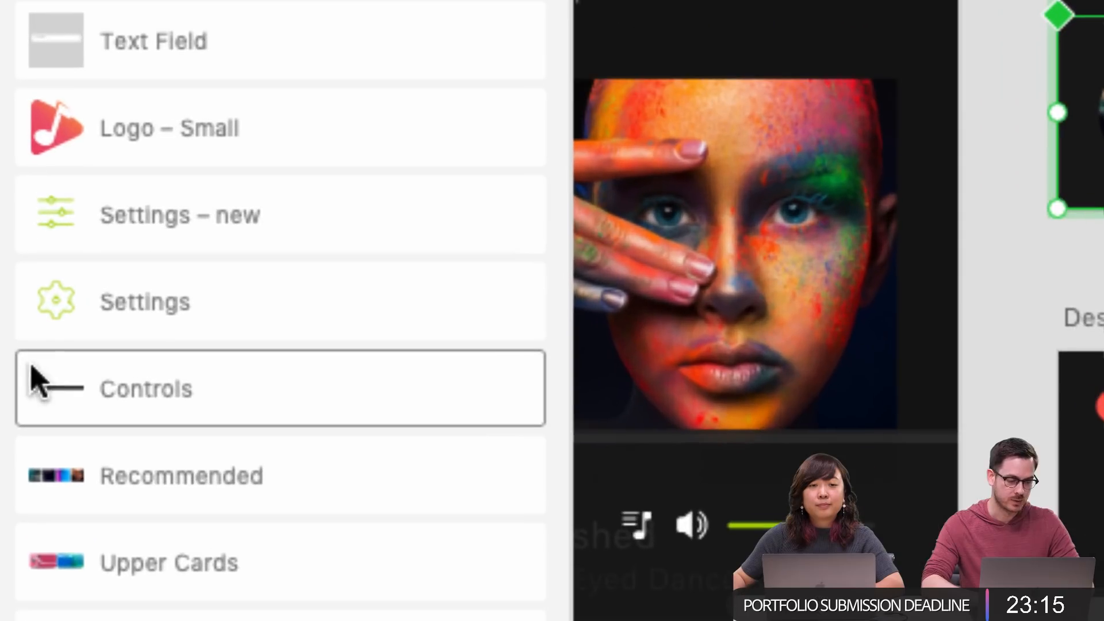
mouse_move(31, 384)
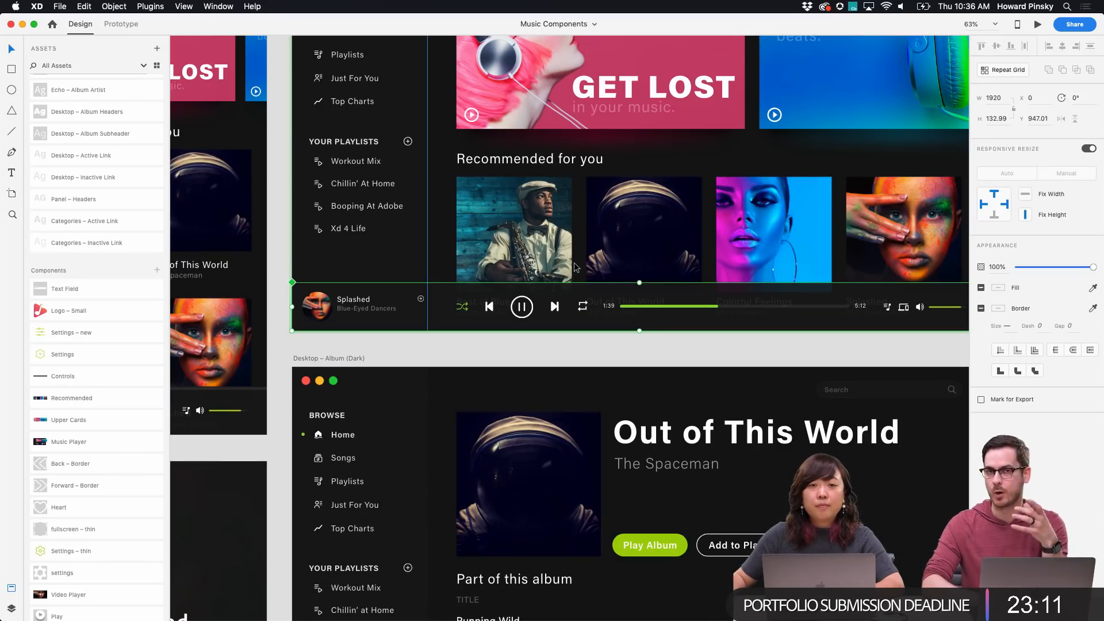
Try moving the playback controls on the iPad – Home (Dark) artboard and the expanded player on the Mobile – Expanded artboard
scroll(575, 268, "right", 10)
scroll(575, 267, "down", 5)
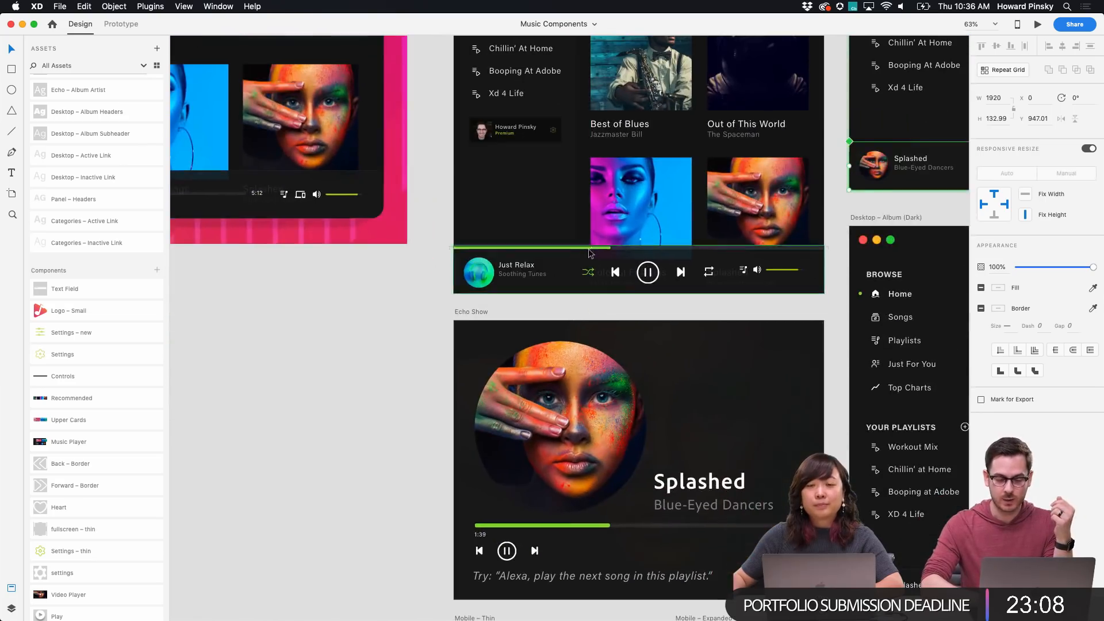
left_click(619, 246)
left_click_drag(618, 246, 589, 223)
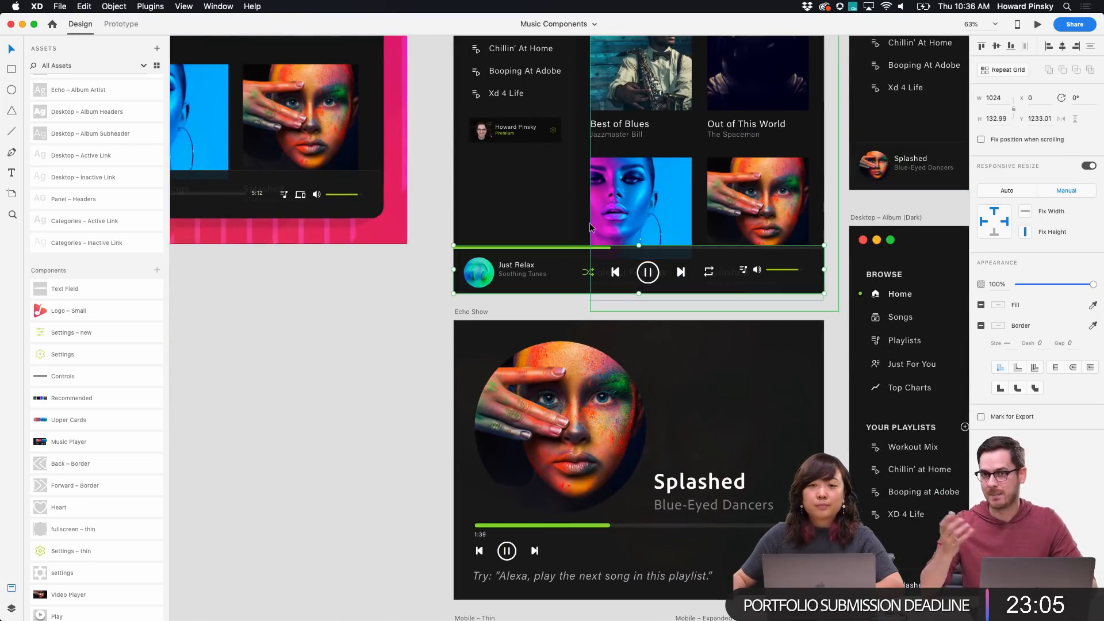
scroll(589, 222, "down", 8)
scroll(589, 223, "right", 2)
mouse_move(684, 226)
left_mouse_down()
mouse_move(638, 302)
mouse_move(685, 226)
left_mouse_up()
scroll(685, 226, "down", 4)
left_click(694, 375)
left_click_drag(695, 375, 694, 388)
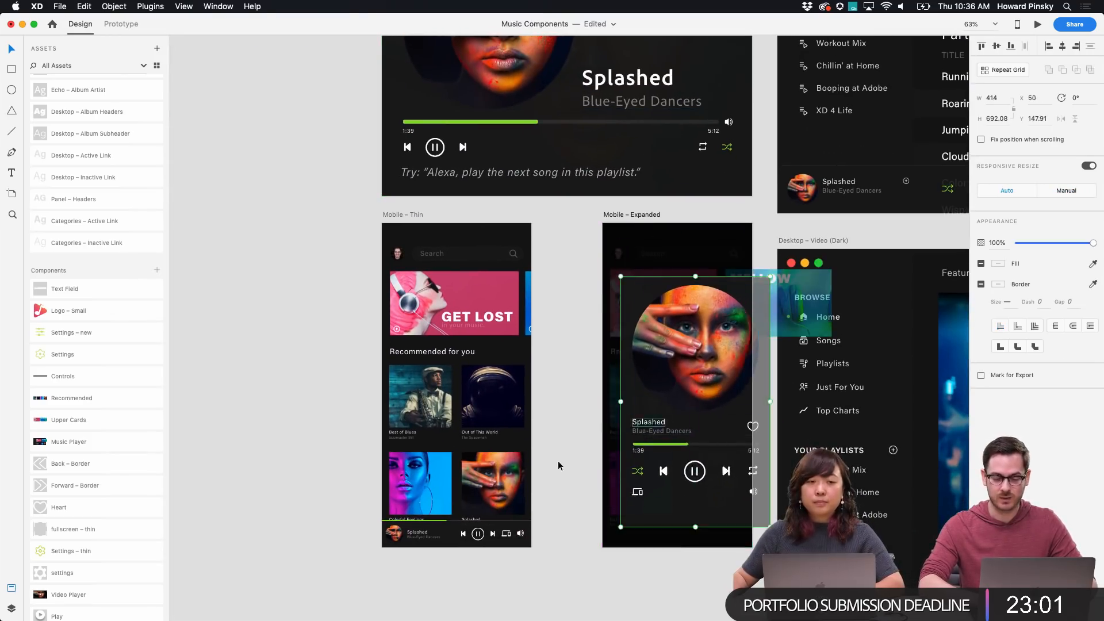
Examine the playback controls component on the Mobile – Thin artboard and across the white and dark desktop artboards
left_click(492, 535)
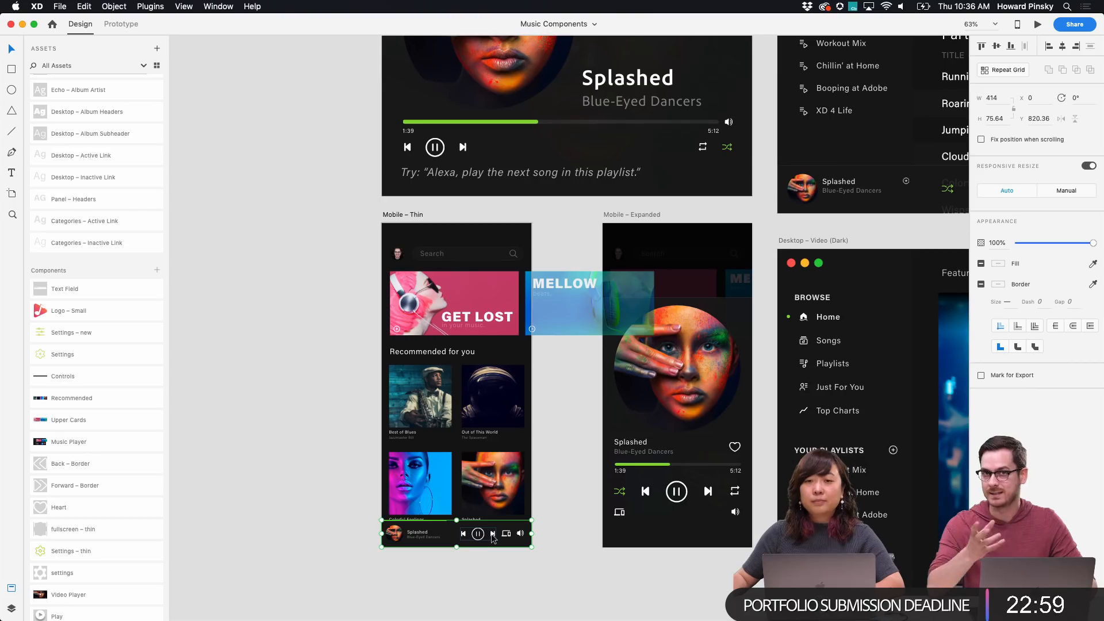
scroll(492, 538, "right", 5)
scroll(493, 538, "down", 5)
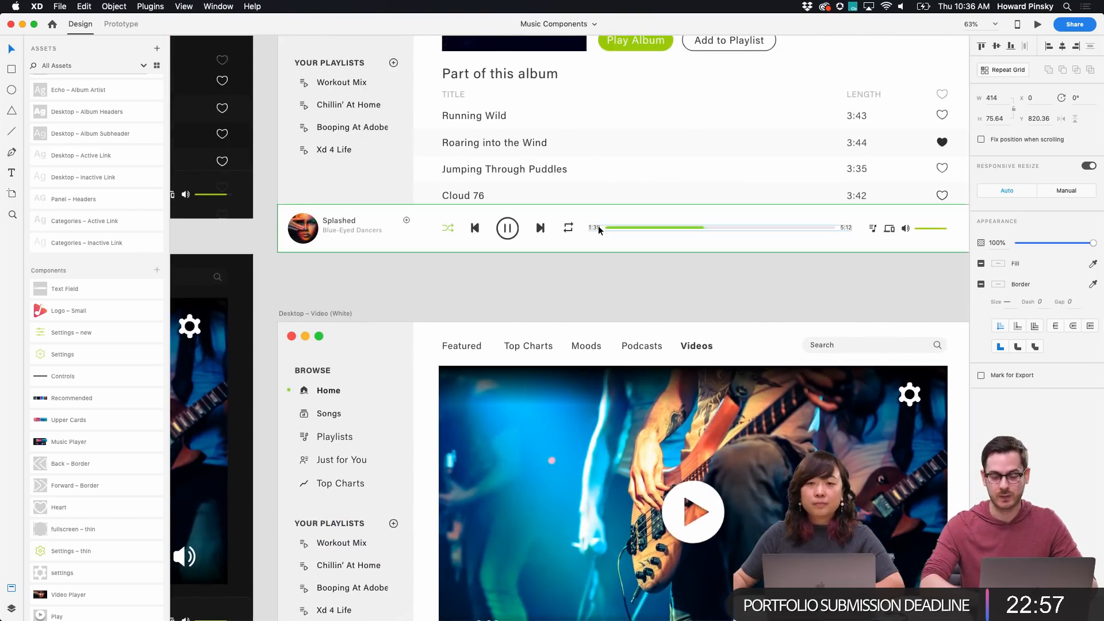
scroll(598, 225, "down", 5)
scroll(598, 225, "left", 3)
scroll(598, 226, "up", 3)
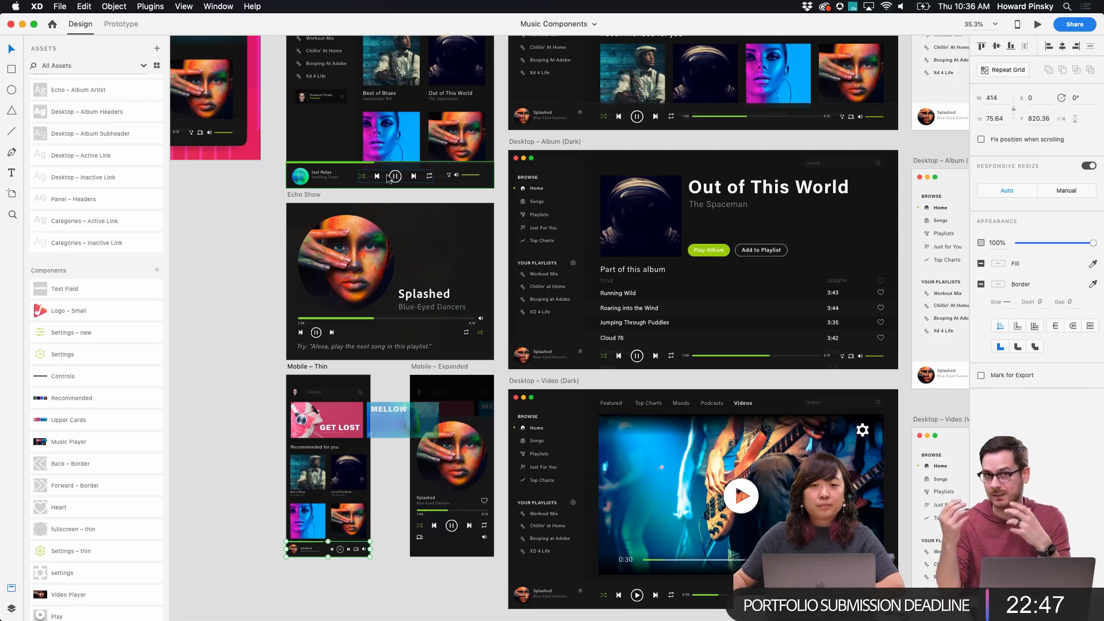
Set the corner radius of the album art in the Desktop – Home (Dark) playback controls to 0 and check its copies
double_click(524, 119)
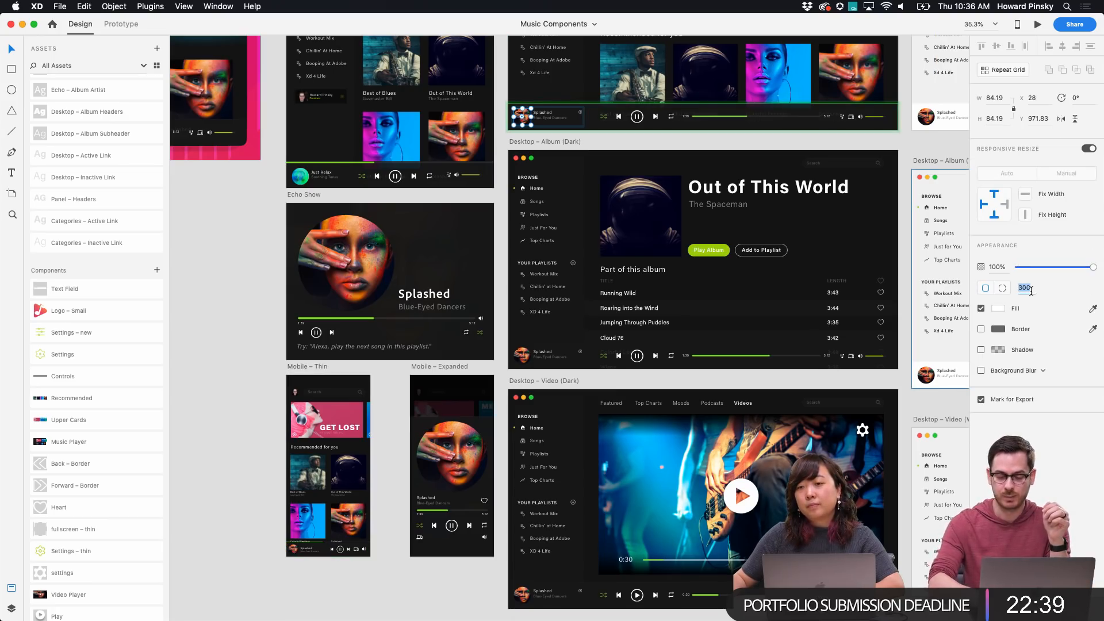
key("Return")
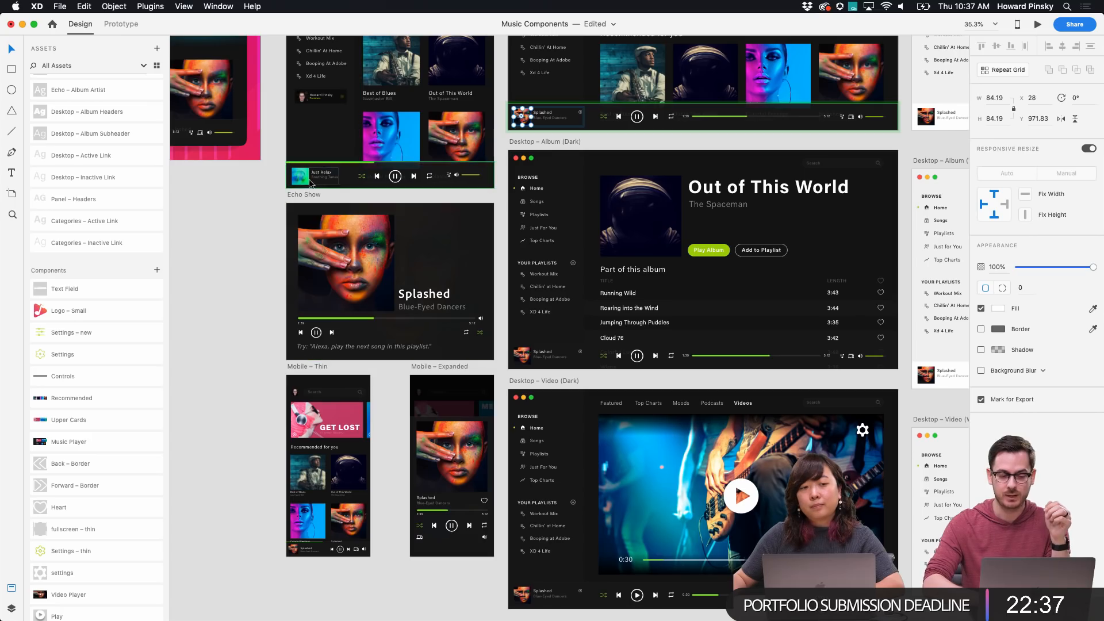
scroll(256, 154, "up", 8)
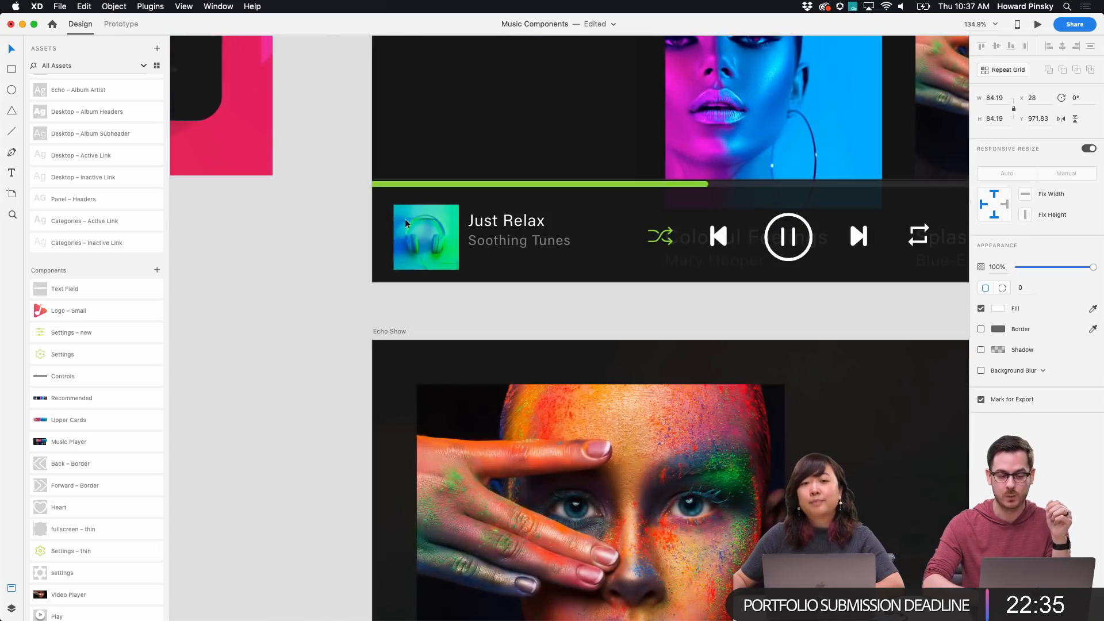
scroll(409, 256, "down", 8)
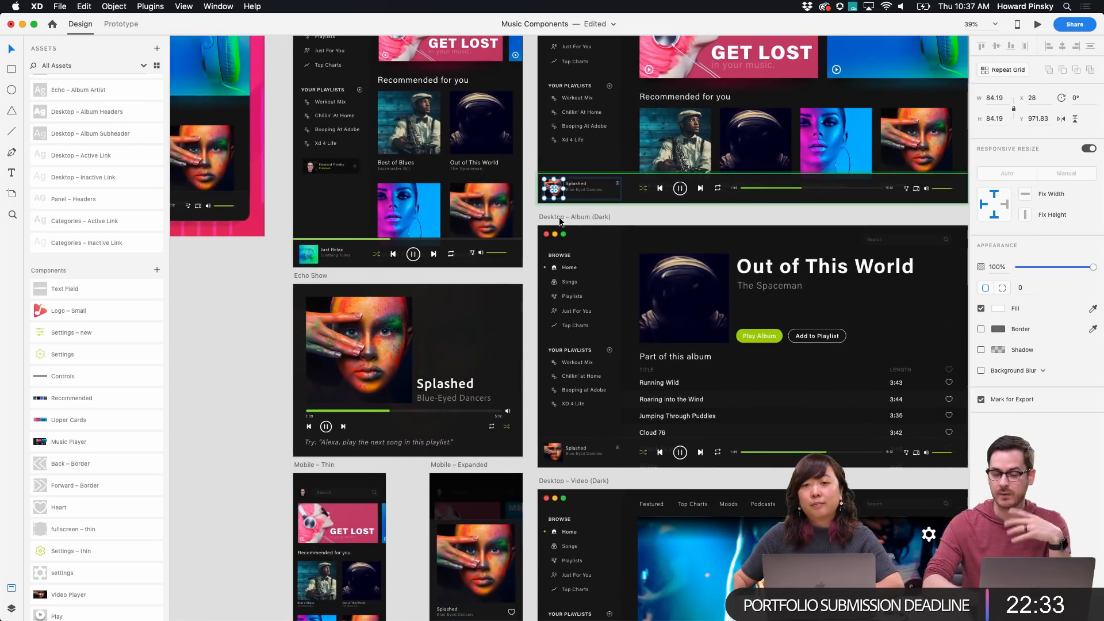
scroll(559, 221, "down", 5)
Show the layers of the Music Player component on Desktop – Home (Dark), and select the Preview – Dark artboard for comparison
left_click(636, 113)
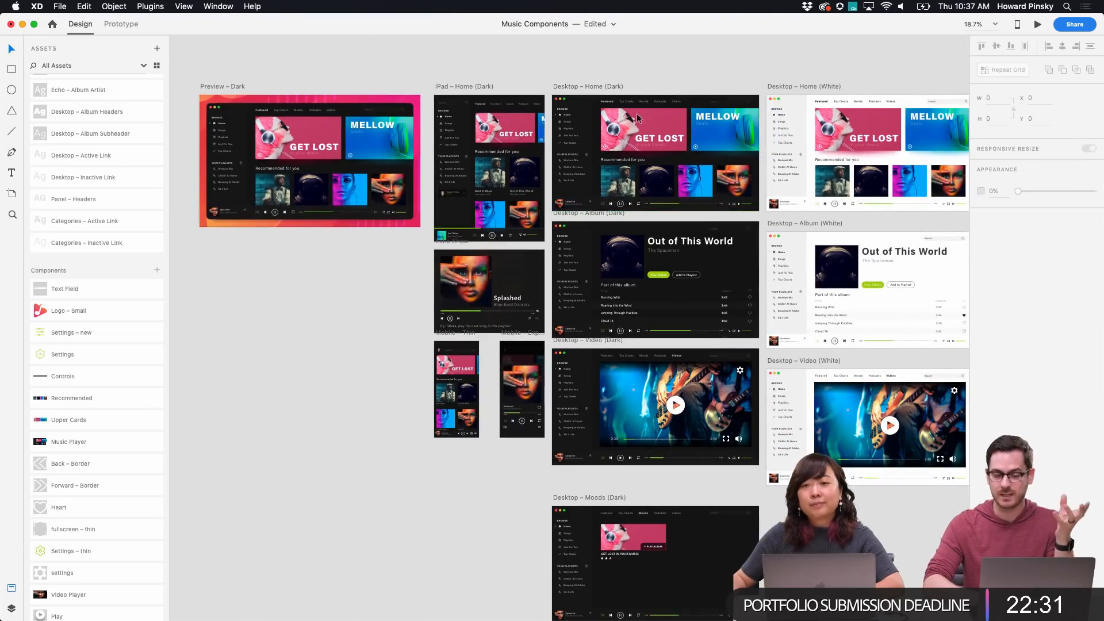
scroll(637, 123, "up", 5)
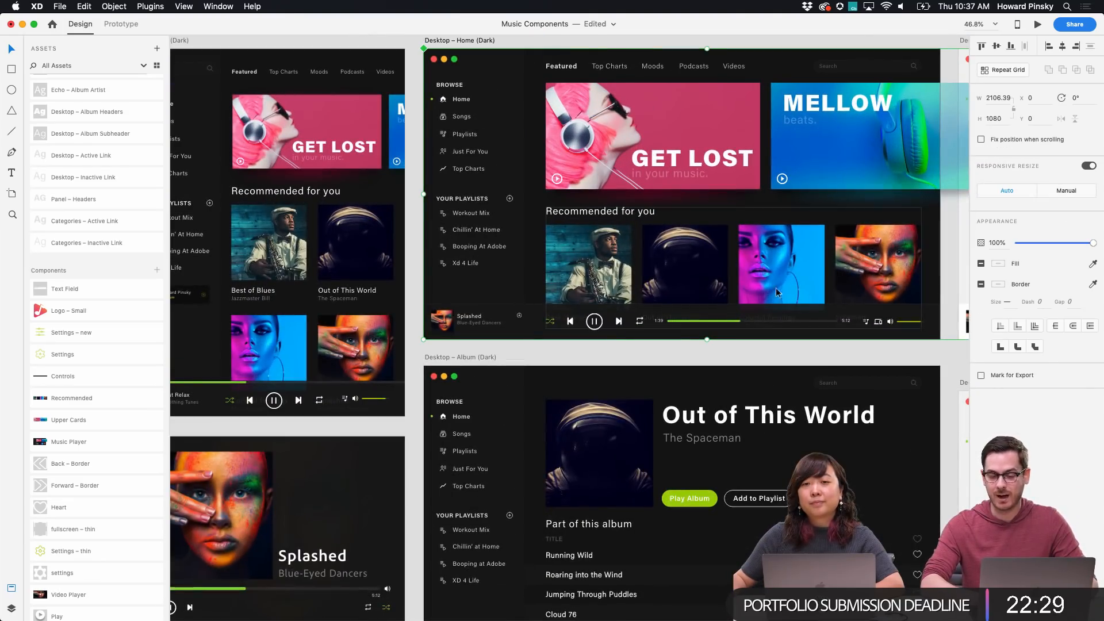
key("super+y")
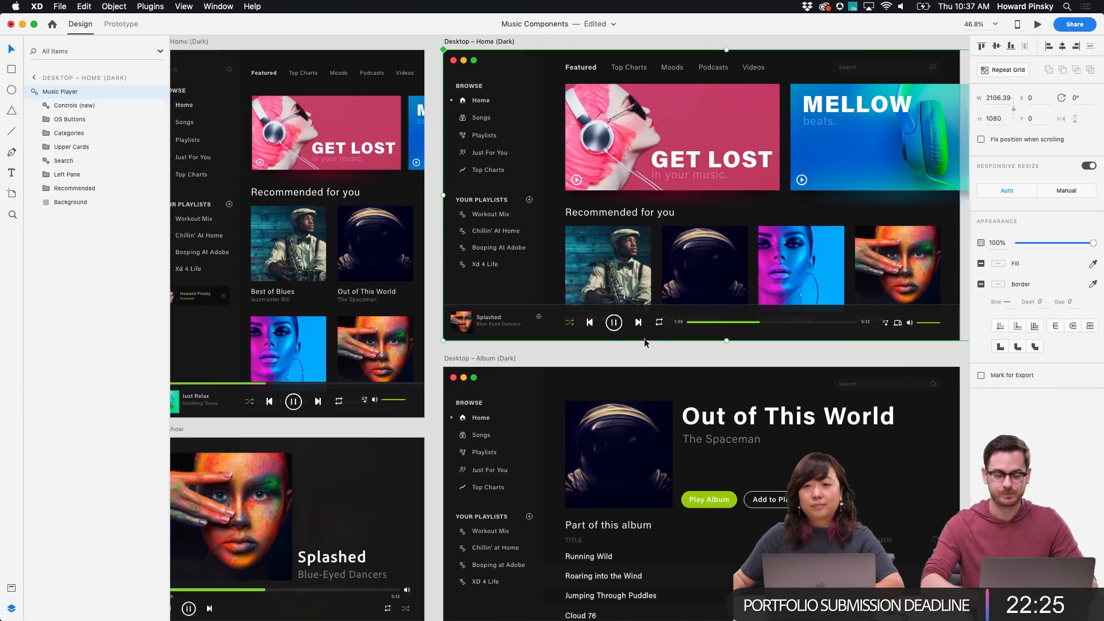
scroll(644, 338, "left", 10)
scroll(574, 205, "down", 5)
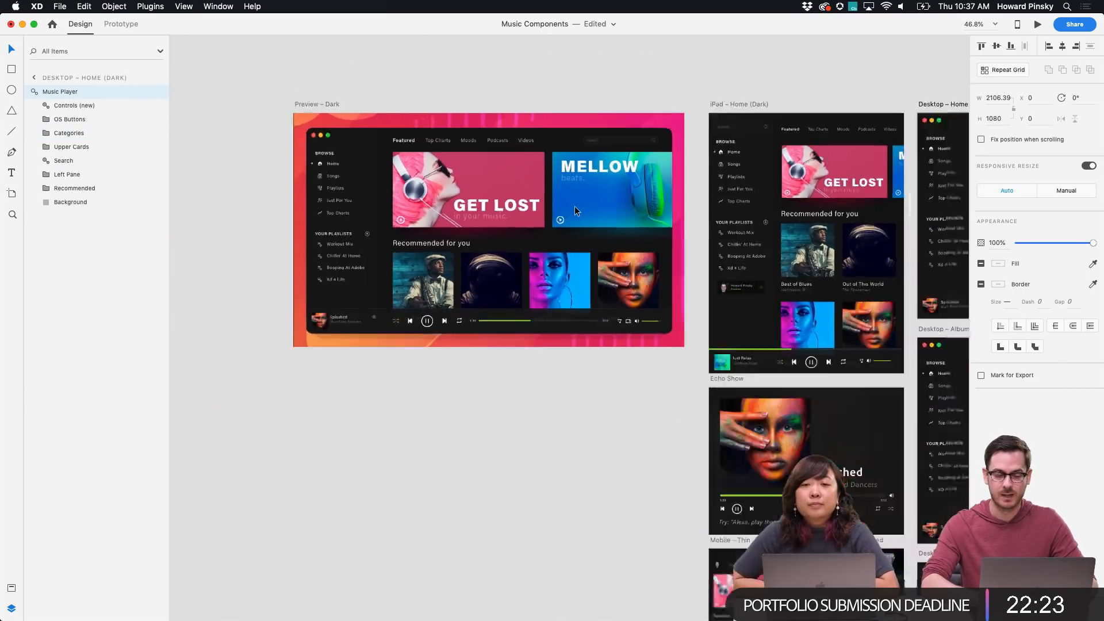
left_click(296, 78)
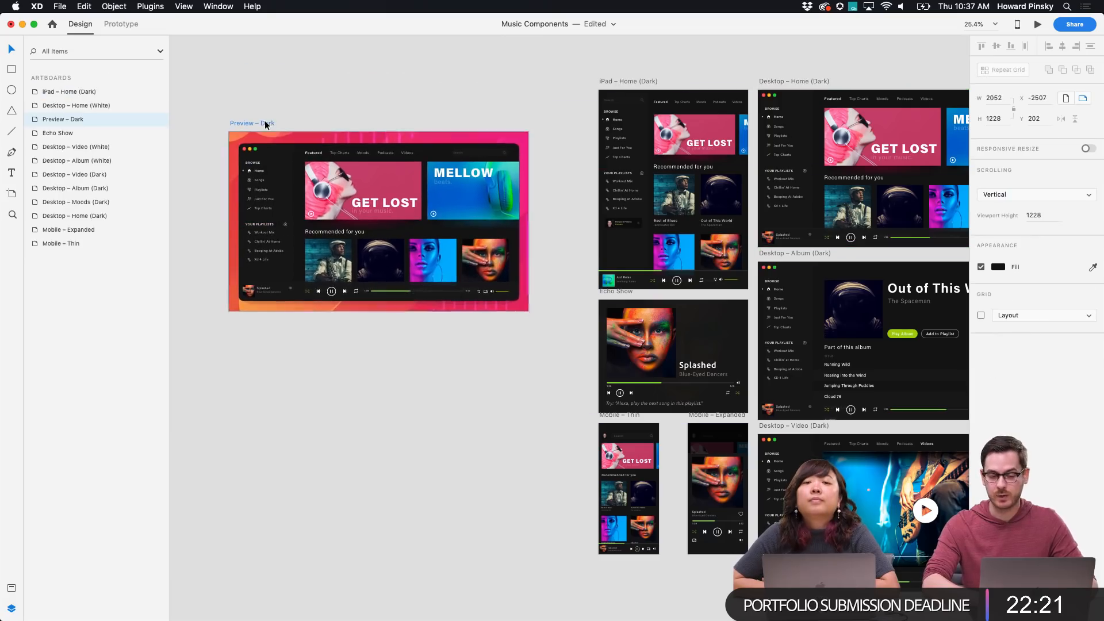
Inspect the Upper Cards and Recommended groups inside the Music Player component on the Desktop – Home (Dark) artboard
double_click(910, 137)
left_click_drag(829, 173, 877, 164)
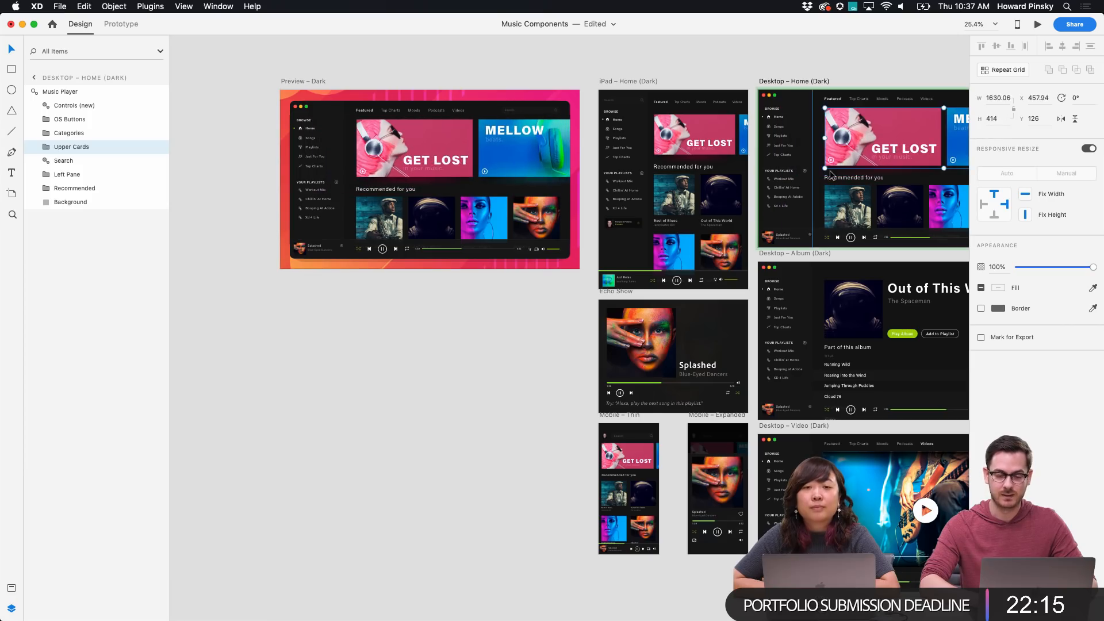
left_click_drag(831, 210, 853, 210)
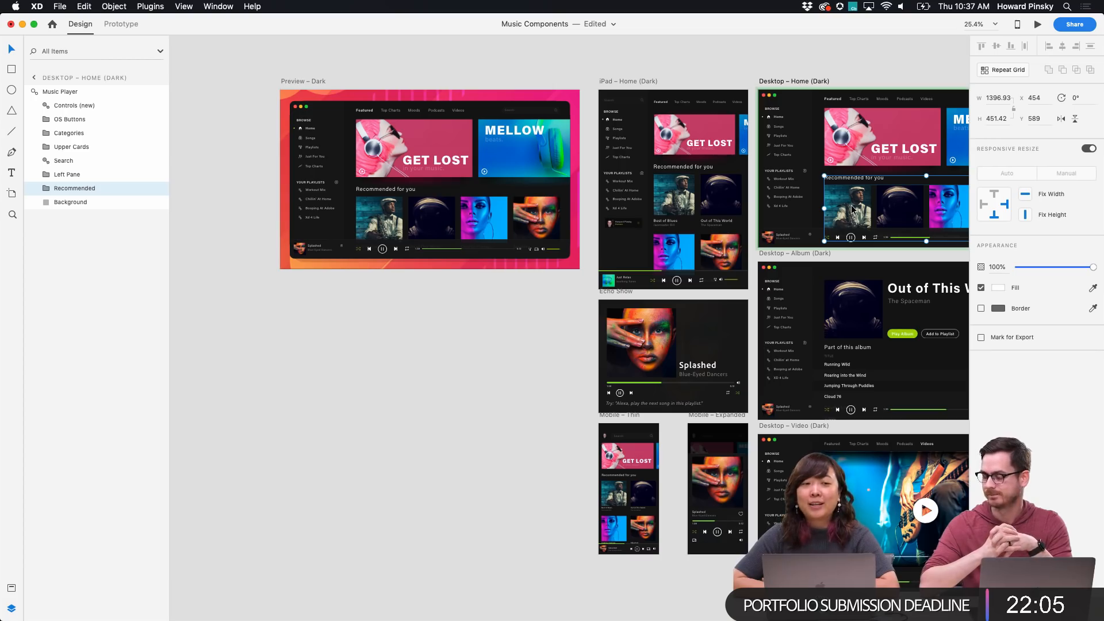
scroll(568, 269, "right", 2)
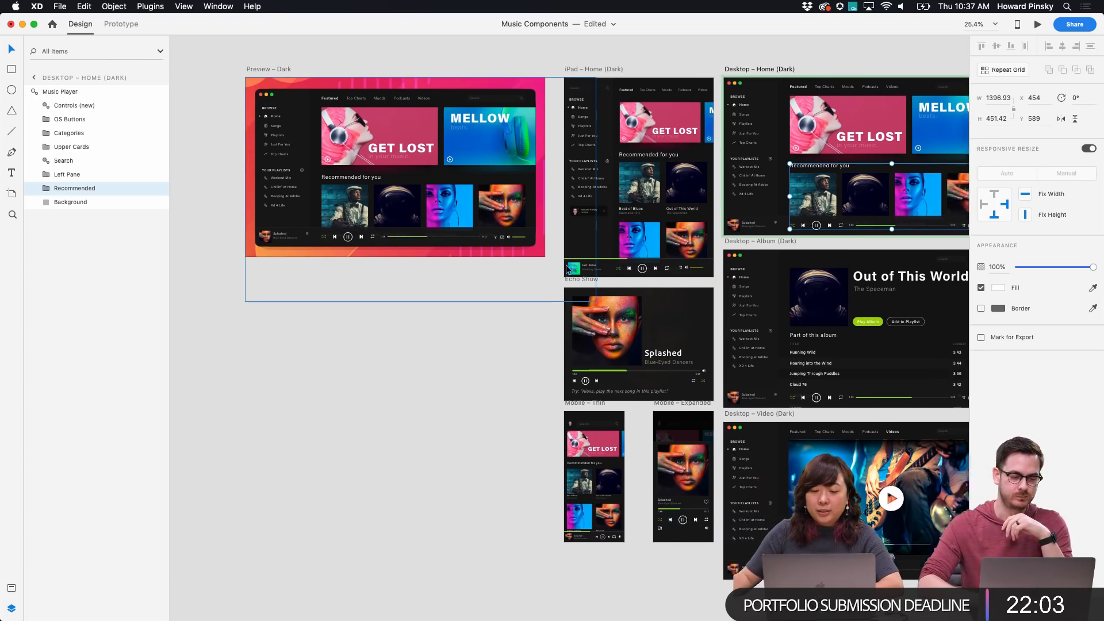
scroll(567, 269, "right", 3)
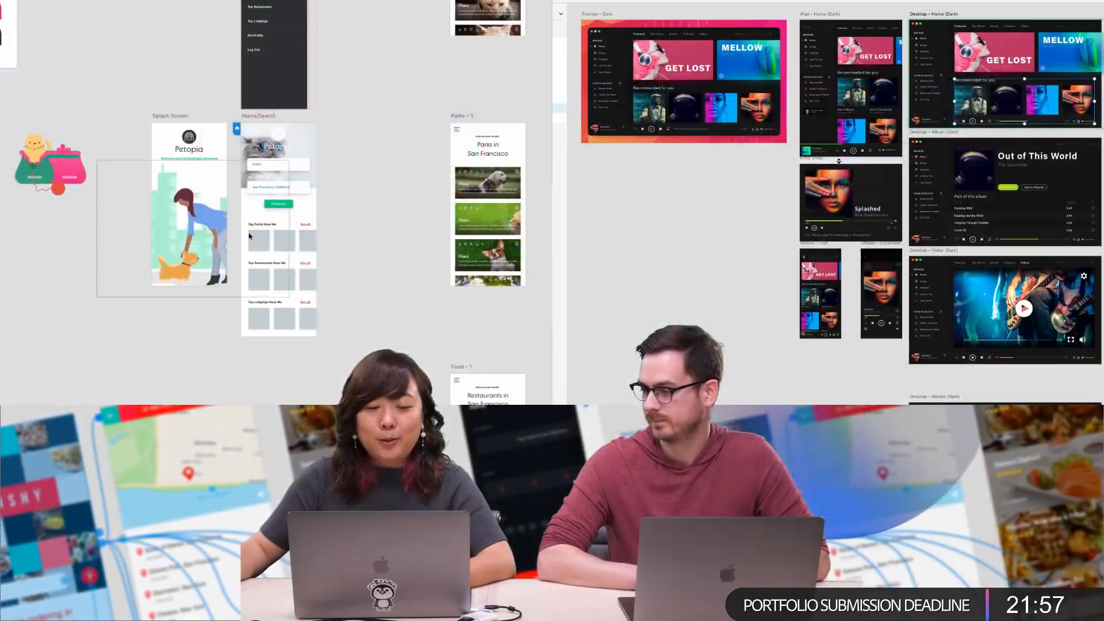
In the Pet Mobile prototype, link the Splash Screen artboard to Home/Search and set the interaction's trigger to Time
scroll(236, 160, "up", 3)
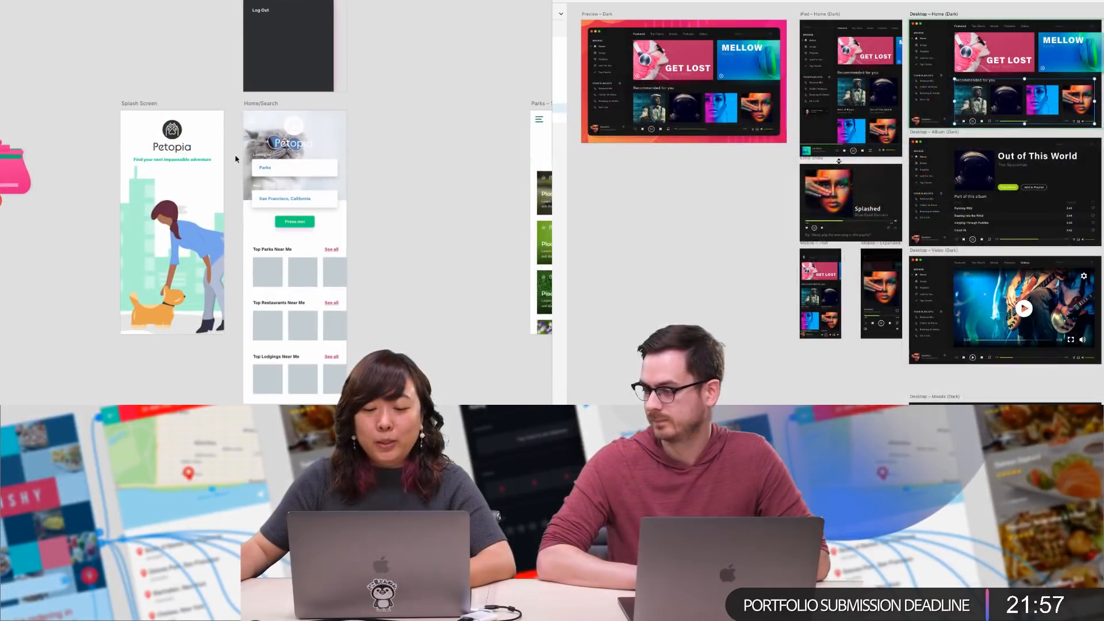
left_click(221, 212)
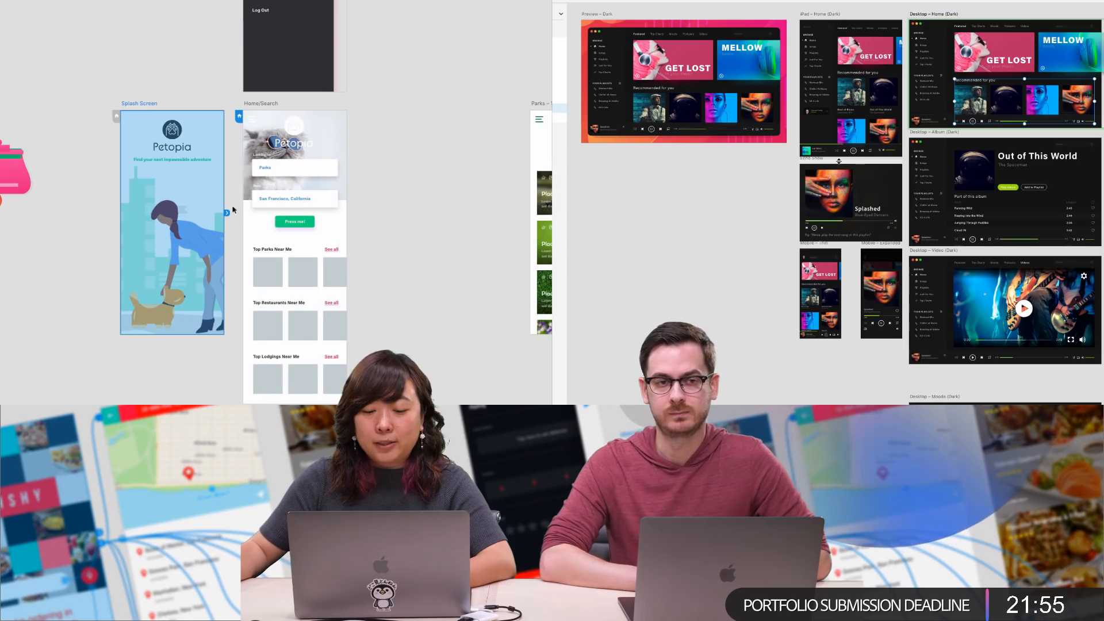
left_click_drag(228, 215, 319, 214)
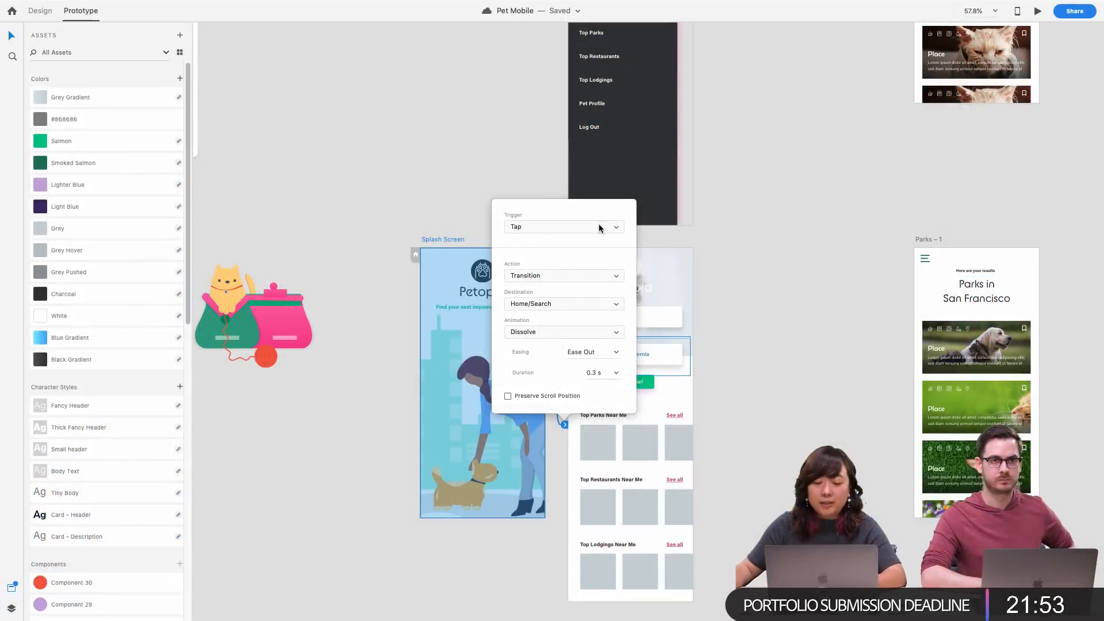
left_click(599, 226)
left_click(541, 245)
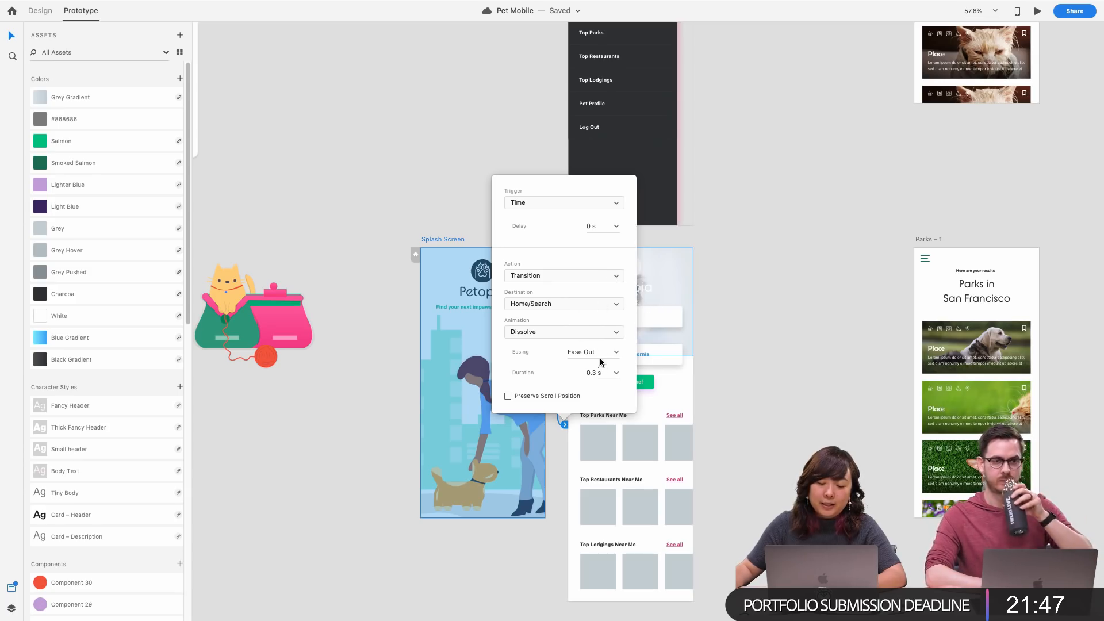
Preview the Pet Mobile prototype, return to its XD workspace, and place the preview window clear of the artboards
left_click(723, 304)
key("super+Return")
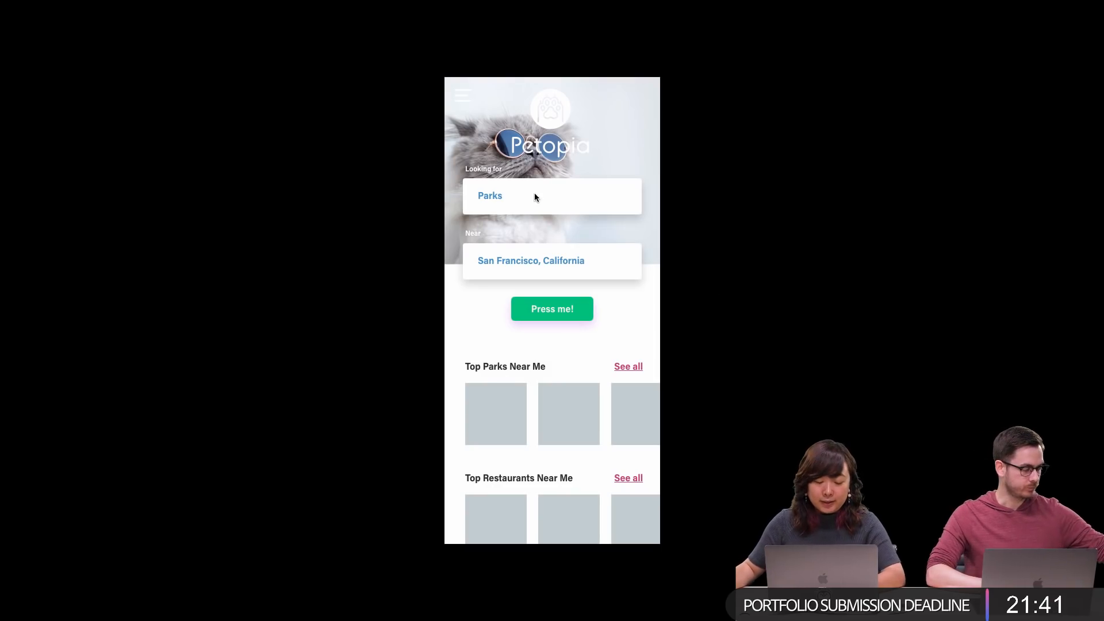
key("Escape")
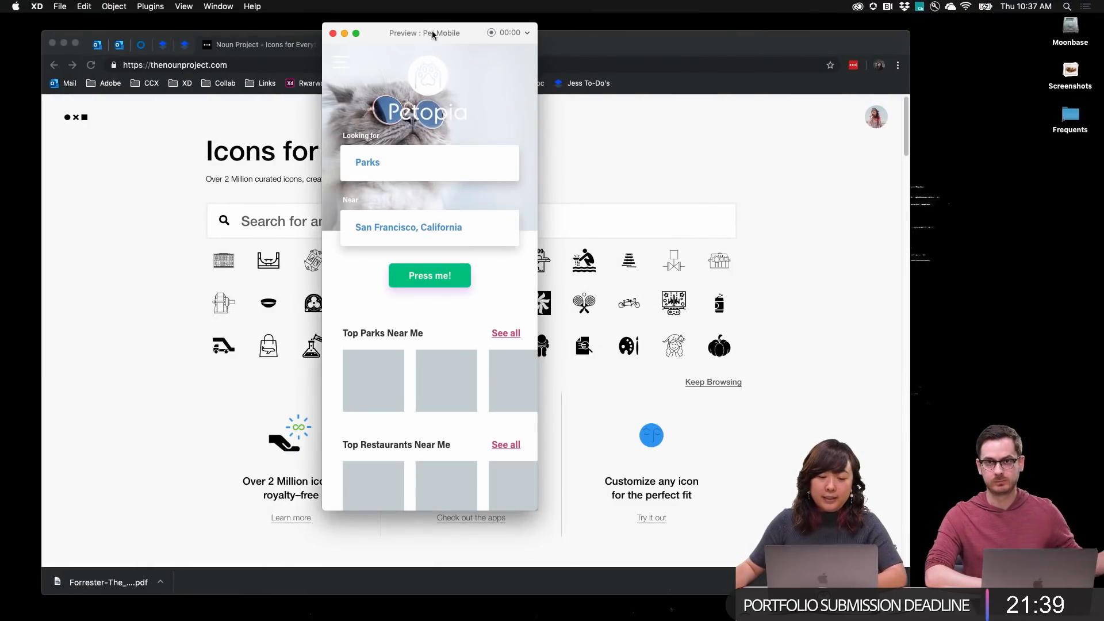
key("ctrl+Up")
left_click(665, 340)
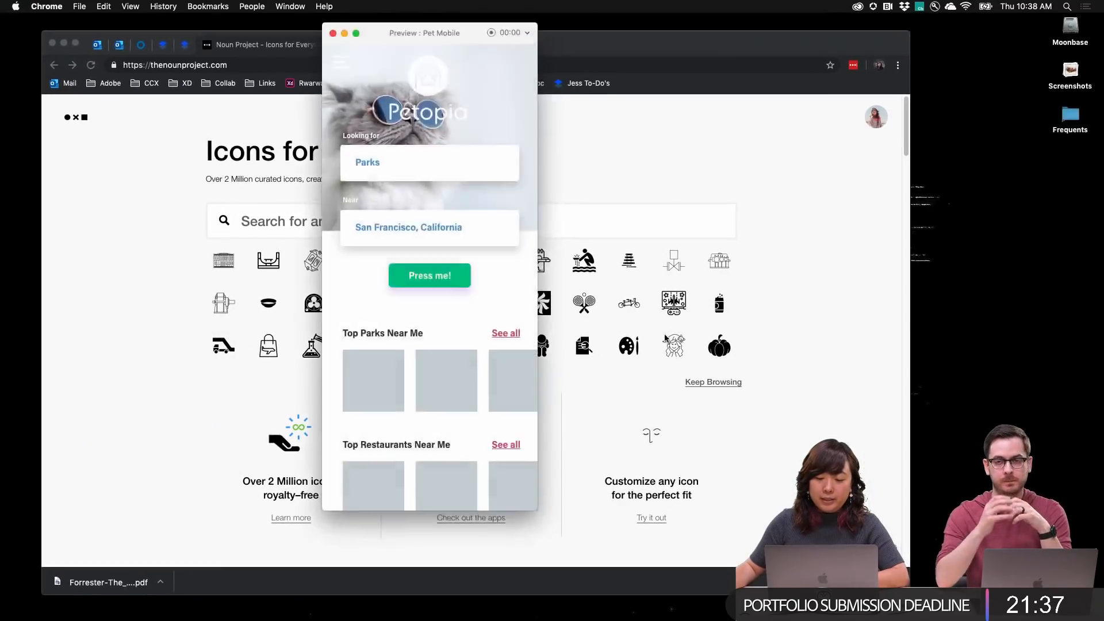
key("super+Tab")
key("ctrl+Up")
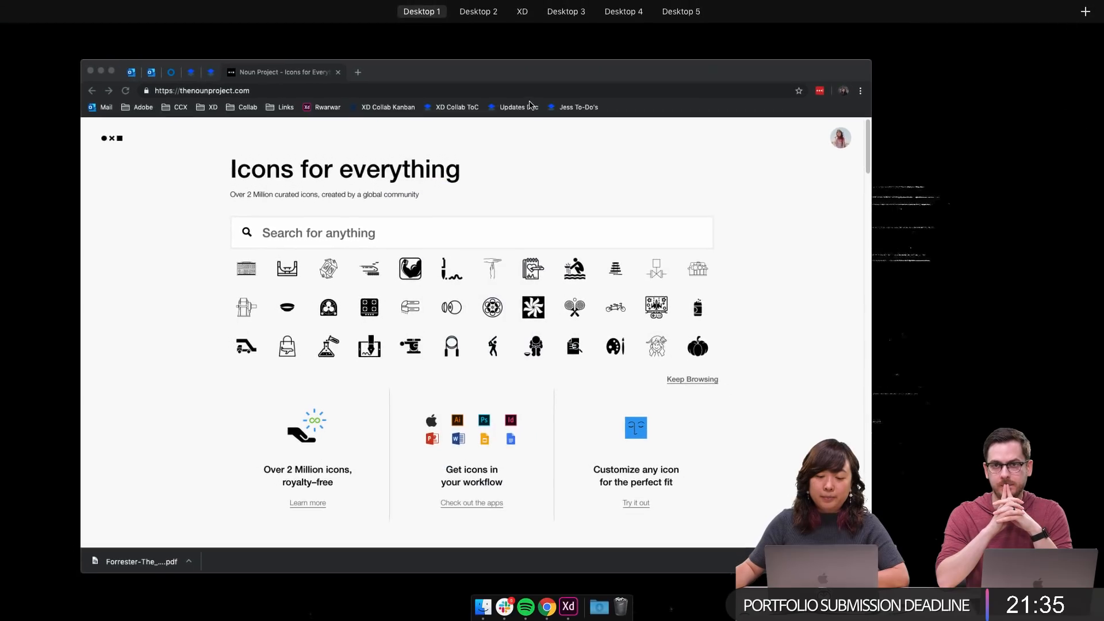
left_click(522, 11)
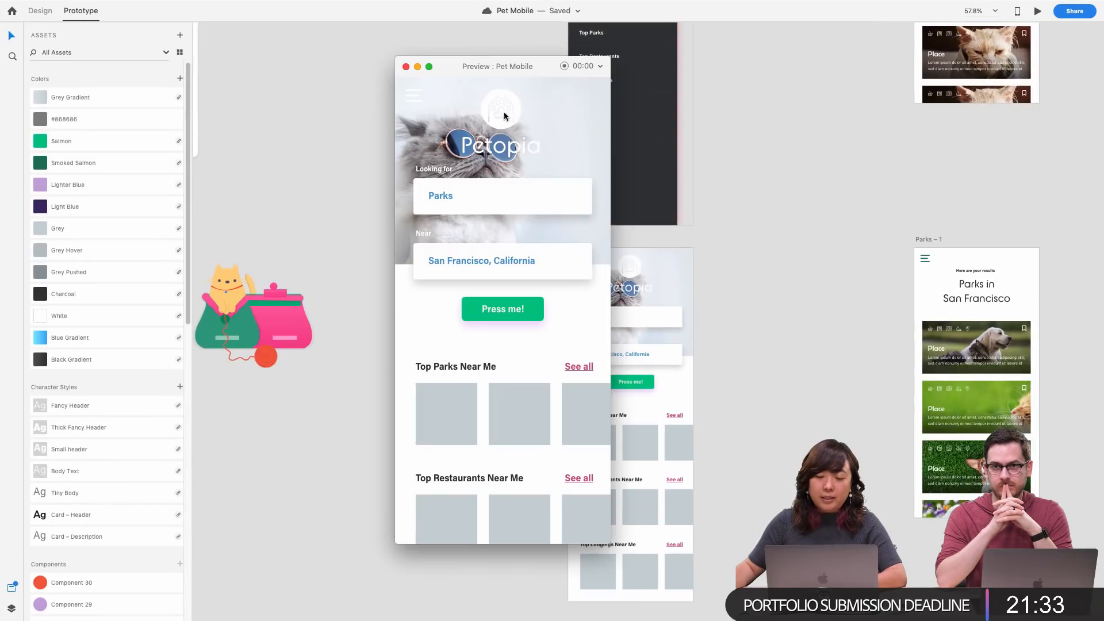
left_click_drag(499, 66, 142, 60)
scroll(469, 247, "up", 1)
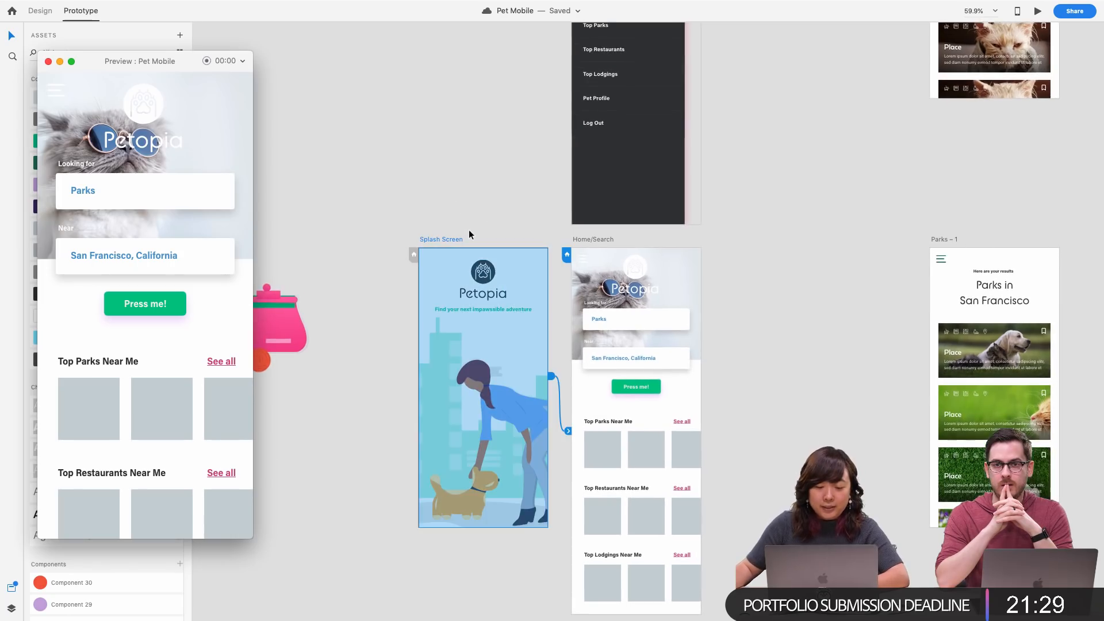
left_click_drag(510, 262, 483, 193)
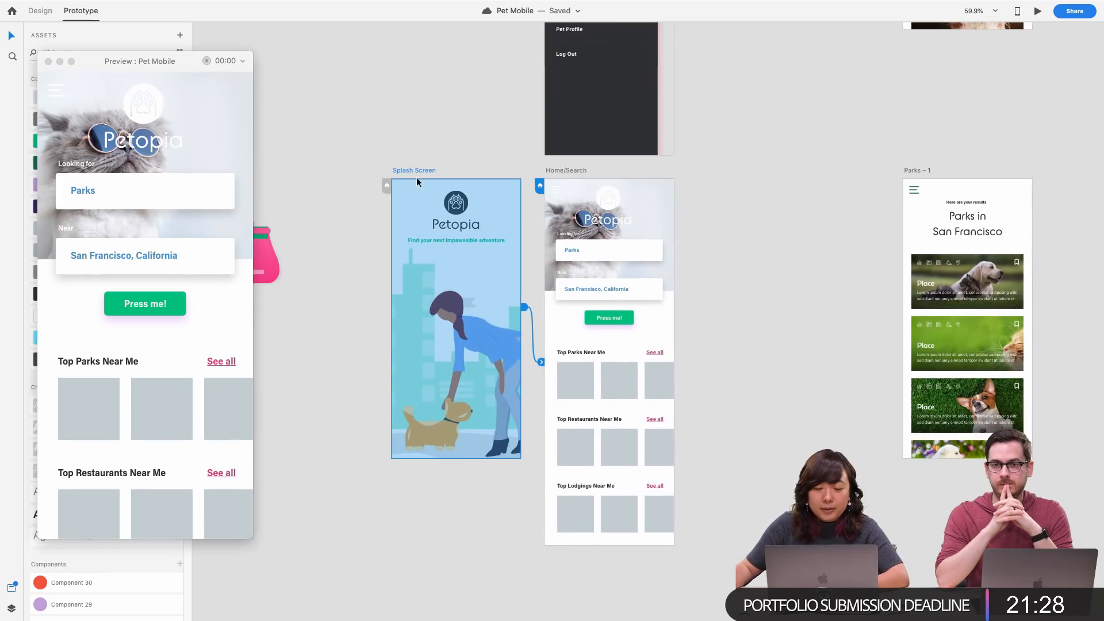
Change the action of the timed Splash Screen interaction to Auto-Animate, keeping Home/Search as the destination
left_click(524, 306)
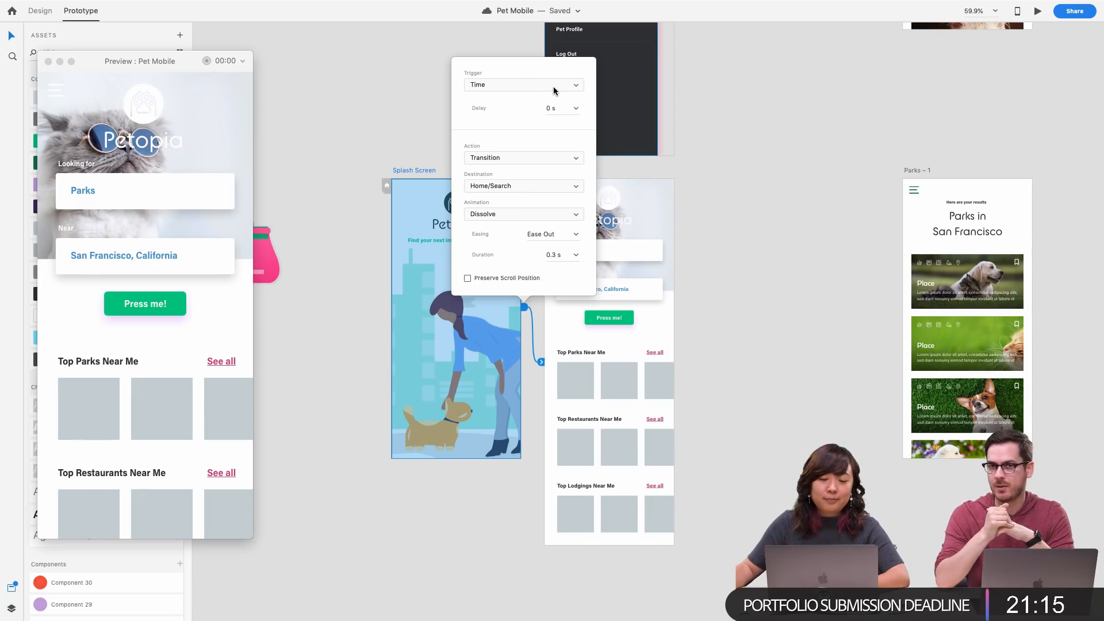
left_click(553, 157)
left_click(561, 168)
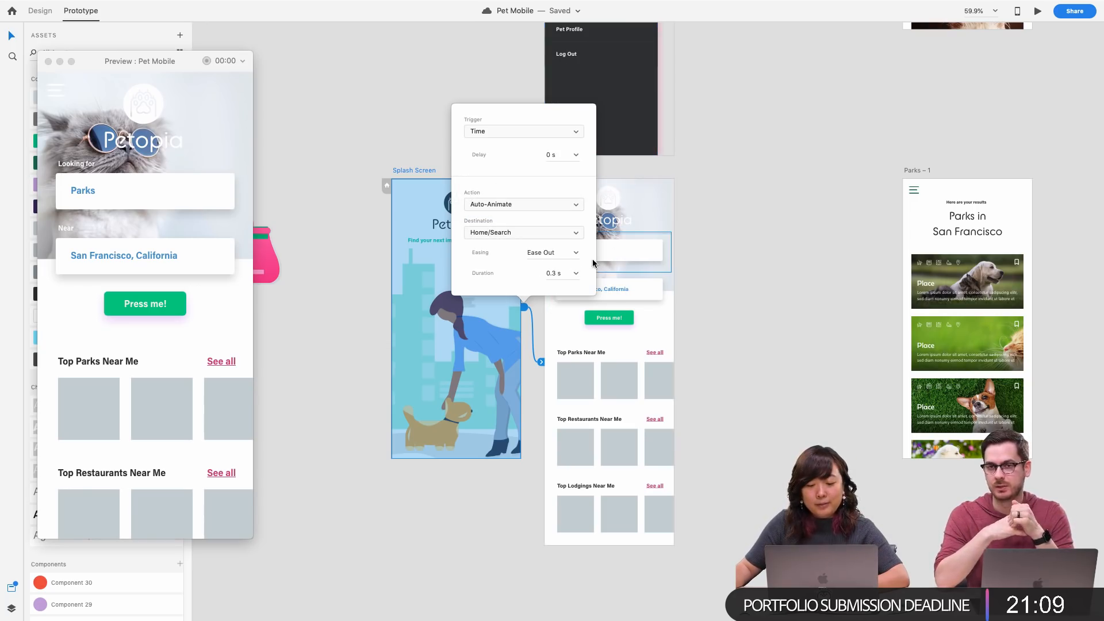
left_click(541, 132)
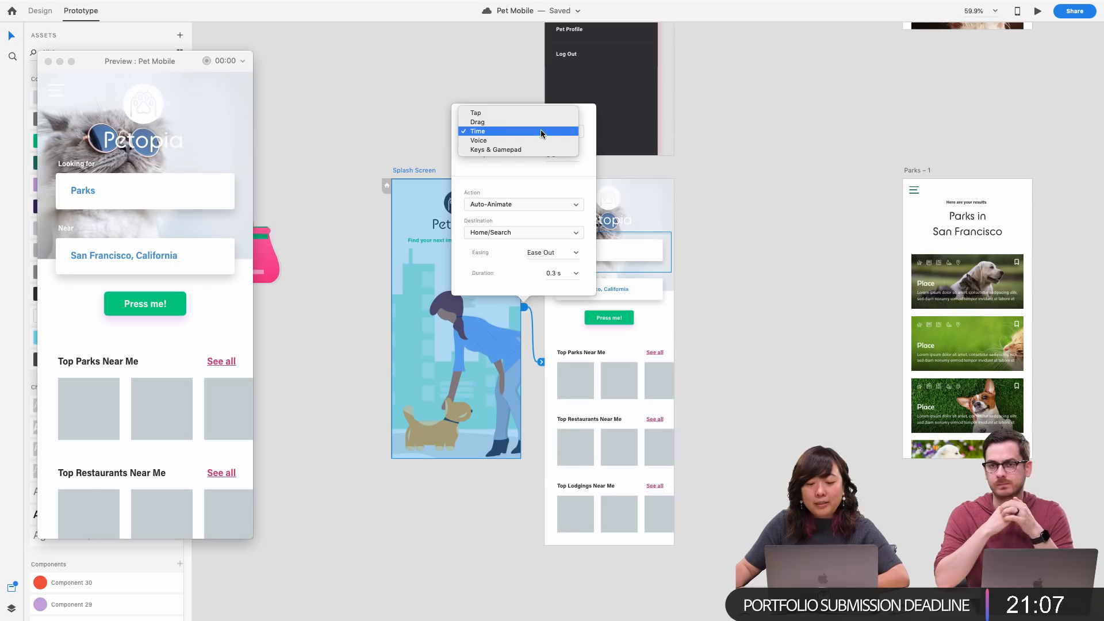
left_click(572, 168)
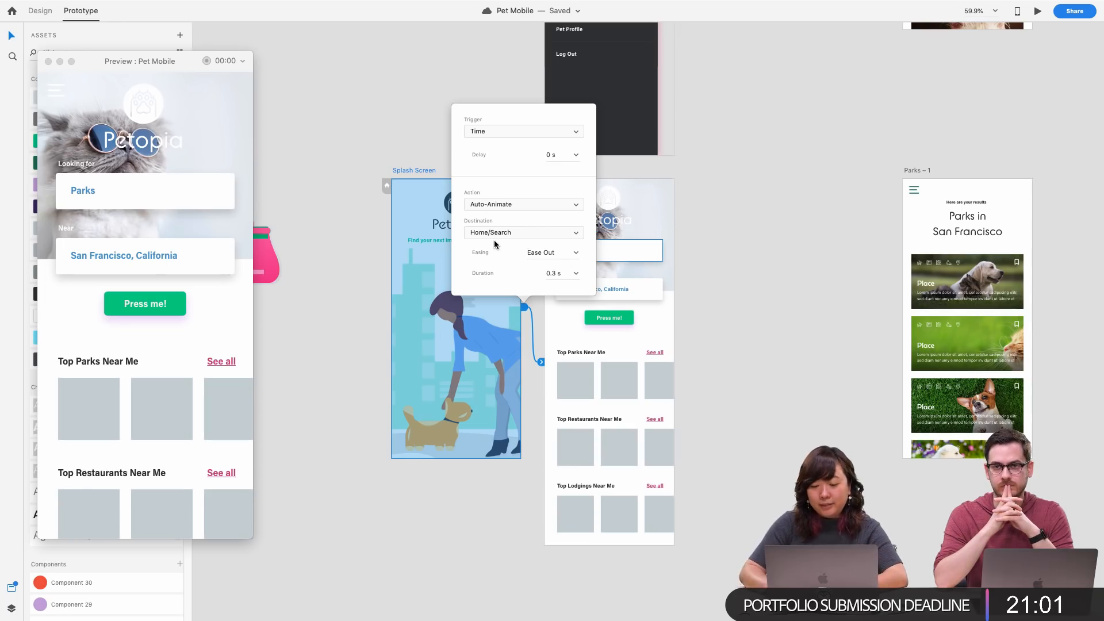
key("Escape")
Choose a preset delay for the timed interaction on the Splash Screen artboard
left_click(231, 125)
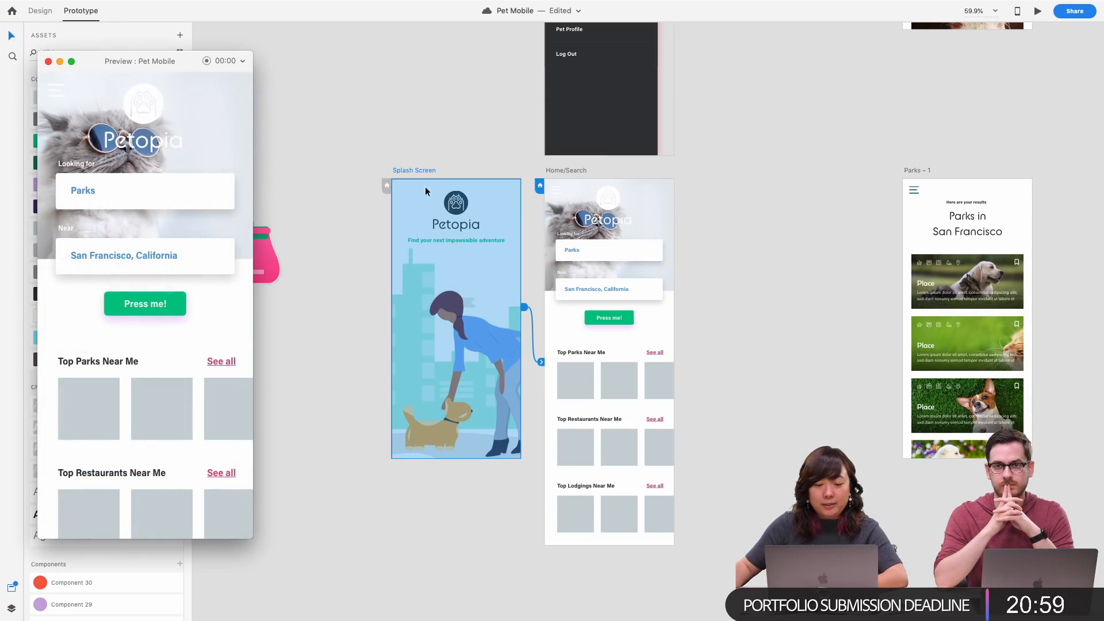
left_click(527, 311)
left_click(528, 311)
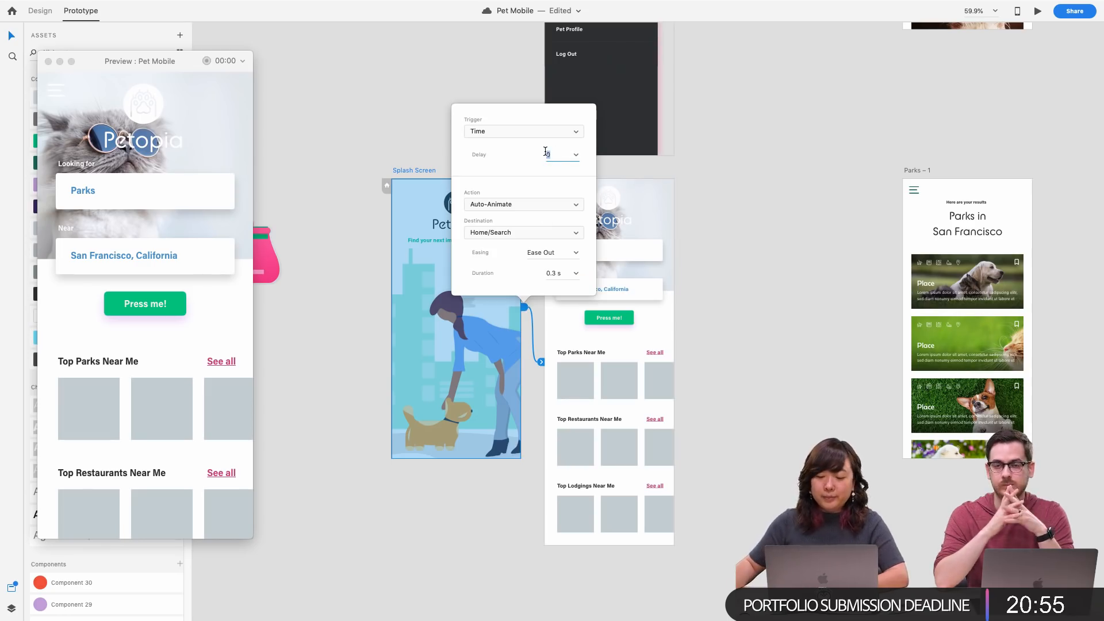
left_click(574, 157)
left_click(573, 189)
key("Escape")
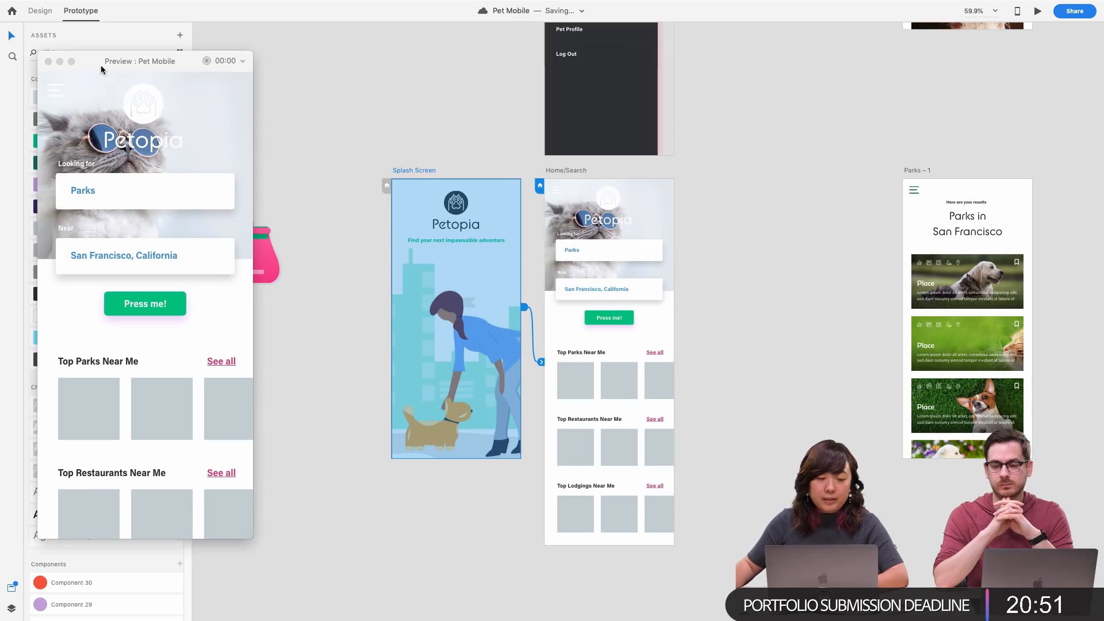
Inspect the Home/Search artboard's links, test its hamburger menu in the preview, and close the preview window
left_click(556, 168)
left_click_drag(679, 171, 622, 266)
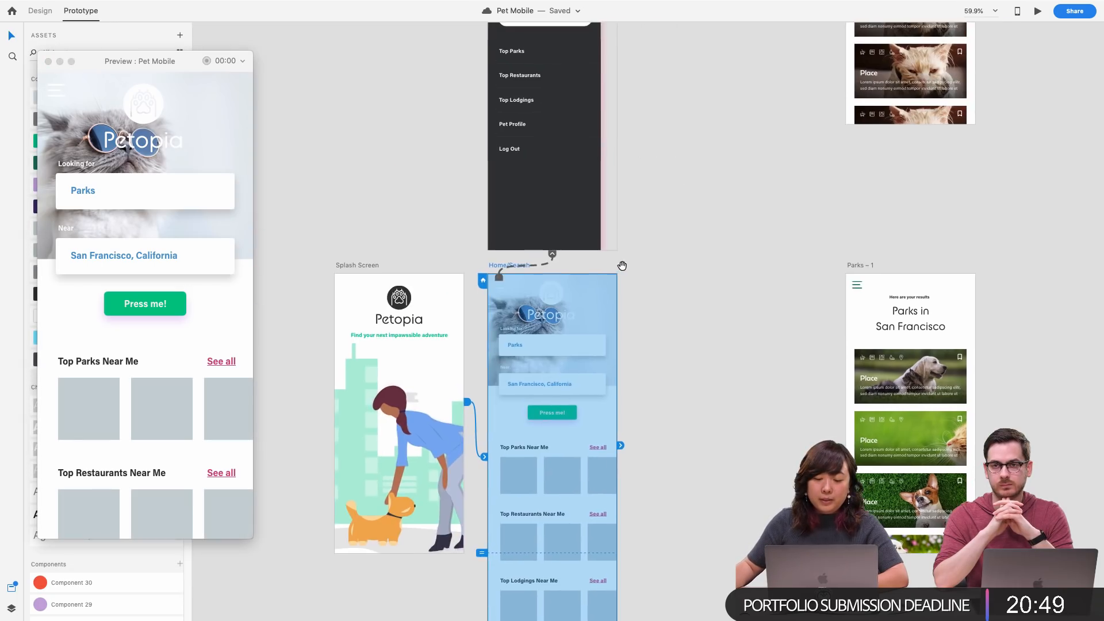
scroll(575, 279, "down", 3)
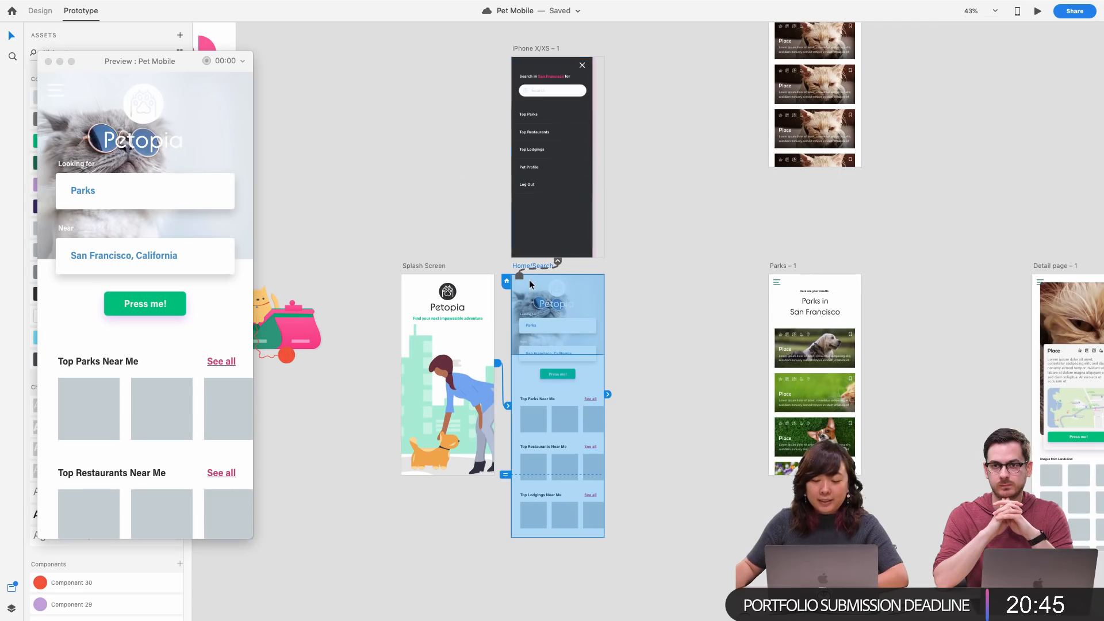
left_click(59, 89)
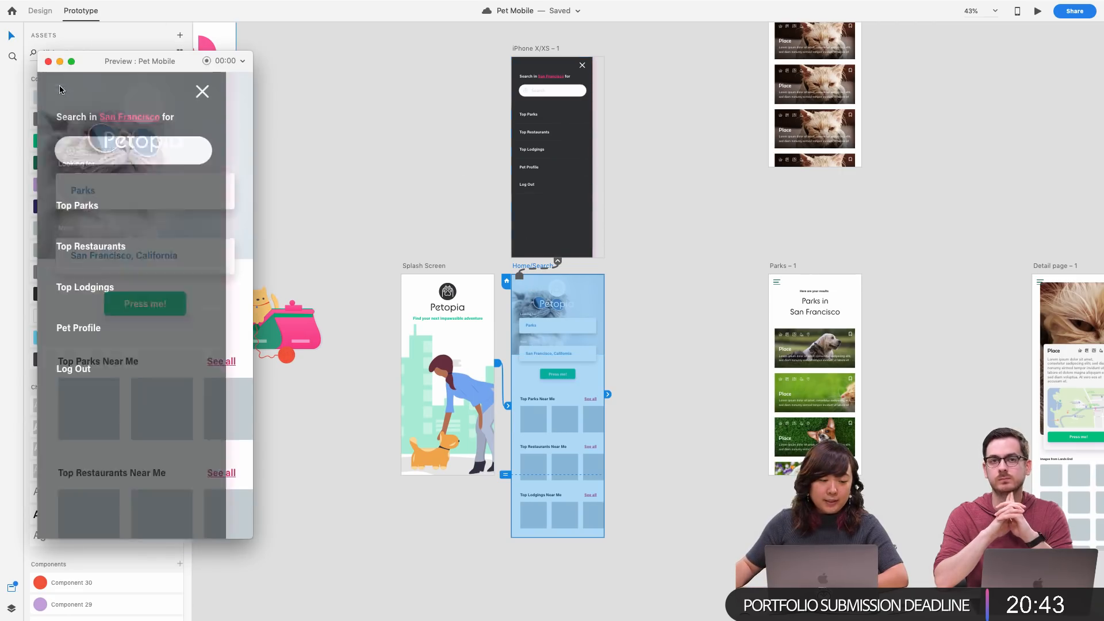
left_click(49, 61)
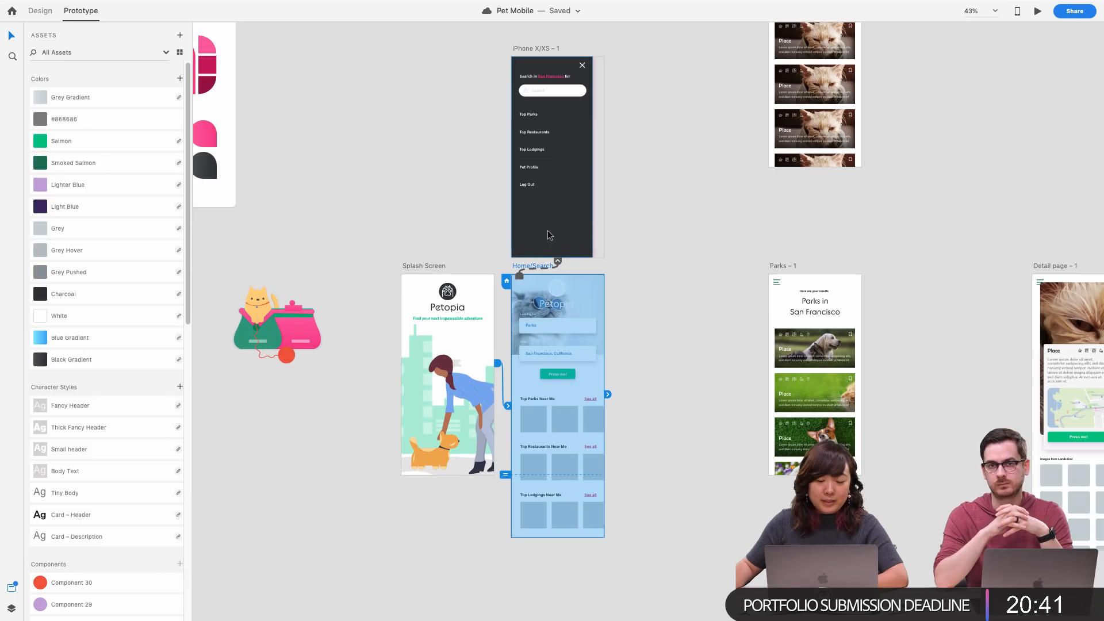
Remove the link between the Home/Search hamburger icon and the iPhone X/XS – 1 menu artboard, then select the icon
left_click(734, 277)
scroll(541, 288, "up", 3)
scroll(541, 288, "up", 5)
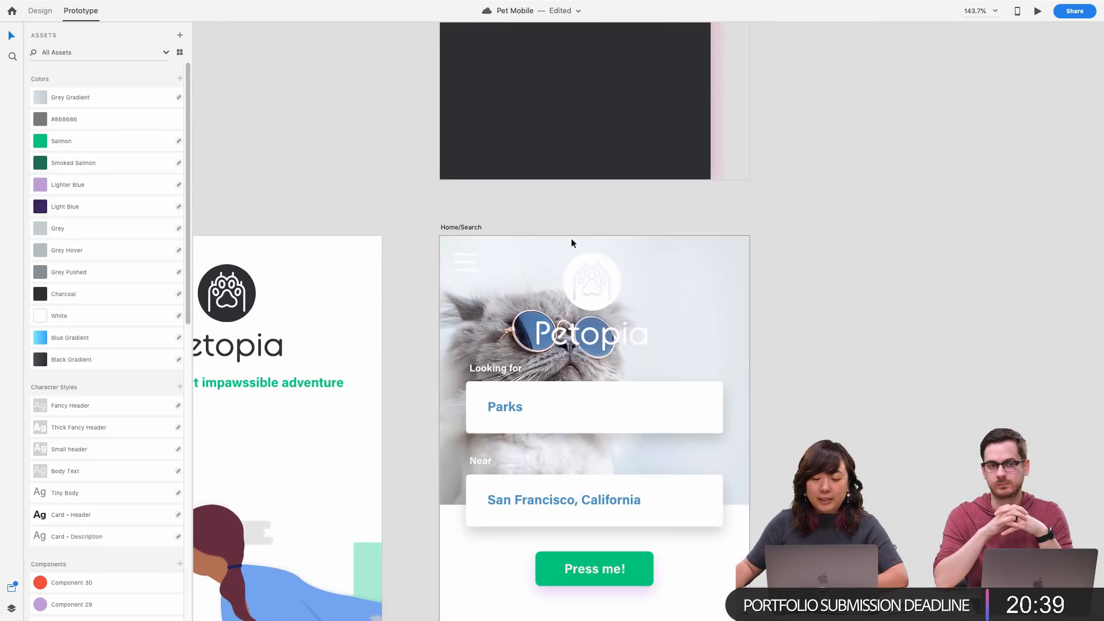
left_click(472, 261)
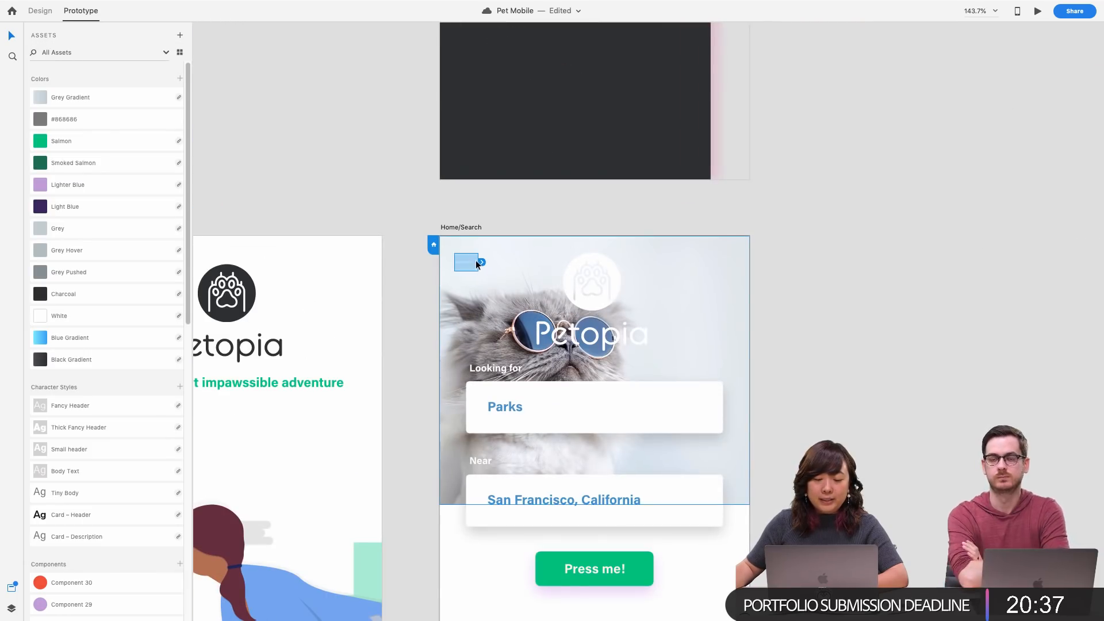
scroll(467, 260, "down", 5)
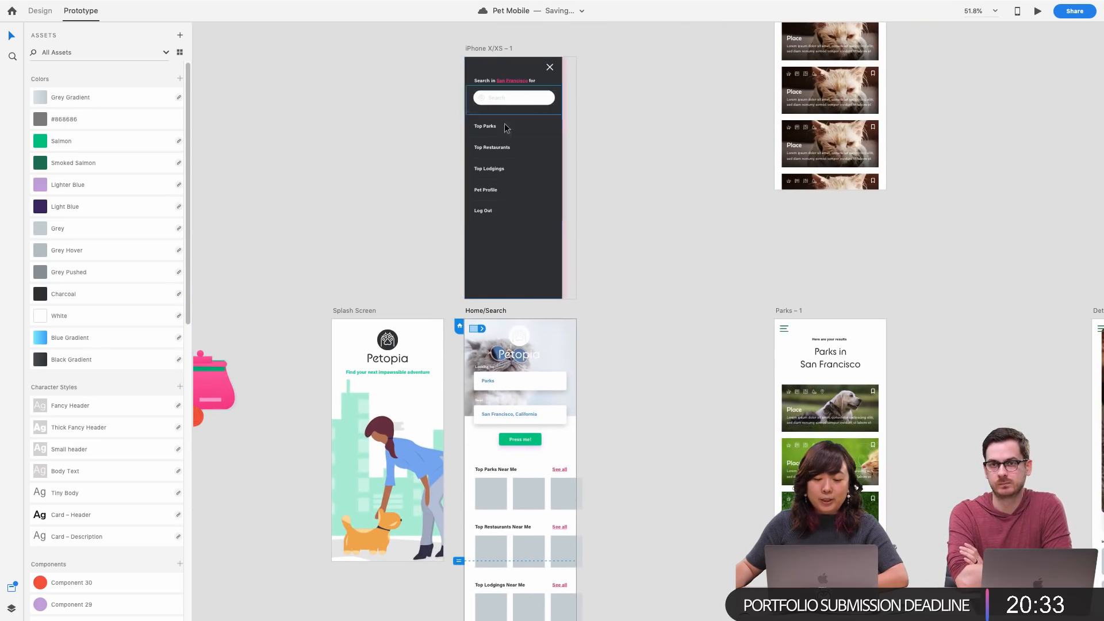
Recolor the "San Francisco" text on the iPhone X/XS – 1 menu artboard with the Salmon color asset
scroll(520, 81, "up", 2)
scroll(521, 81, "up", 2)
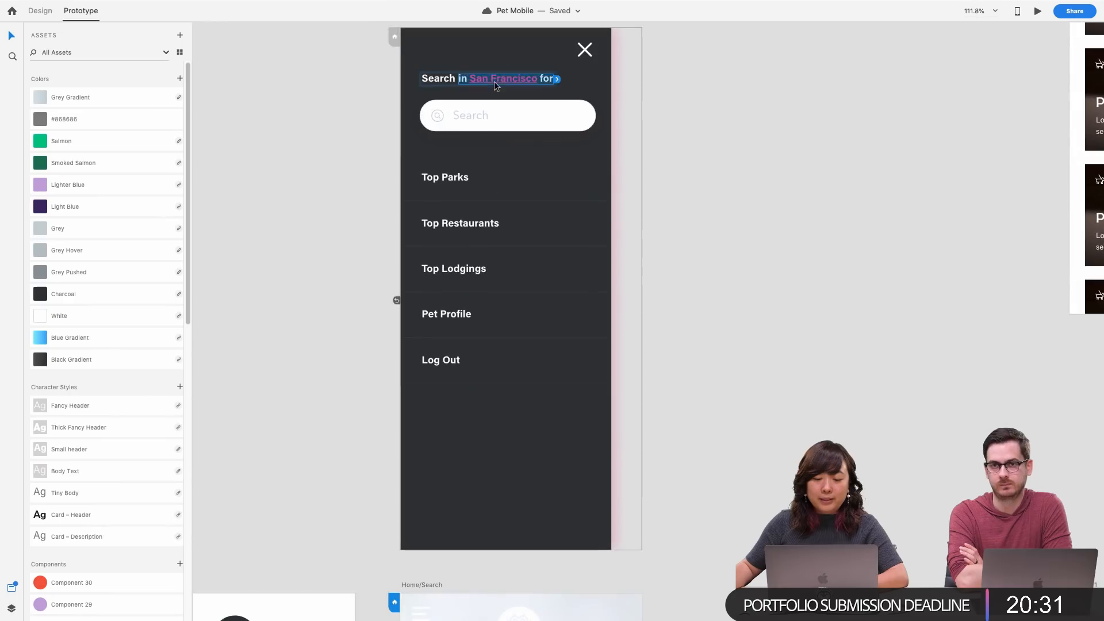
double_click(503, 79)
left_click_drag(469, 79, 535, 81)
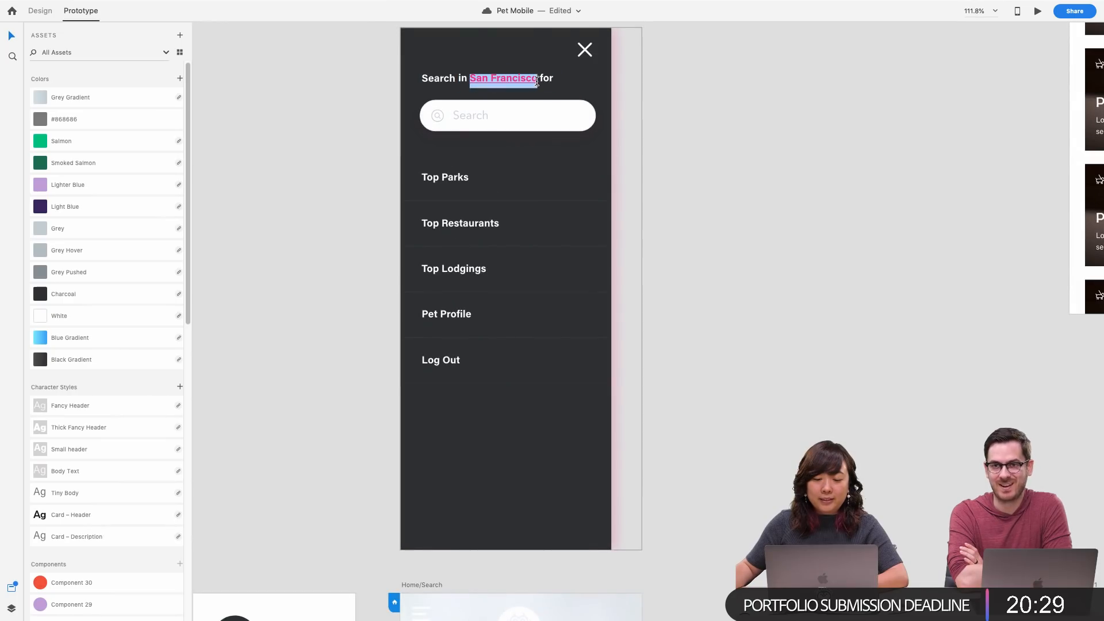
left_click(100, 148)
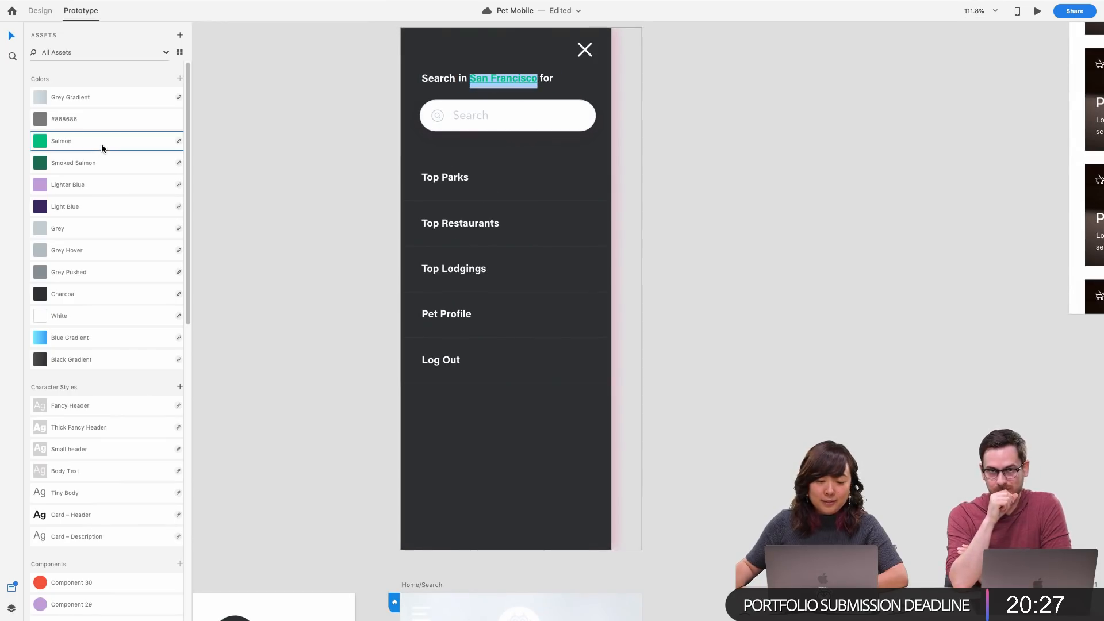
left_click(656, 212)
scroll(657, 214, "down", 2)
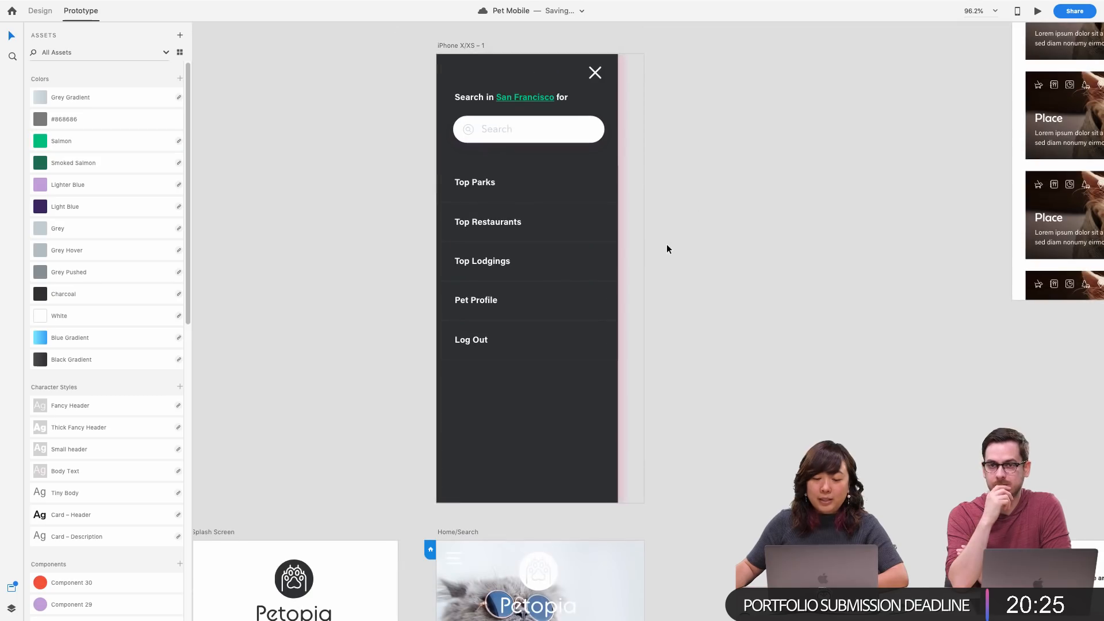
scroll(673, 244, "down", 2)
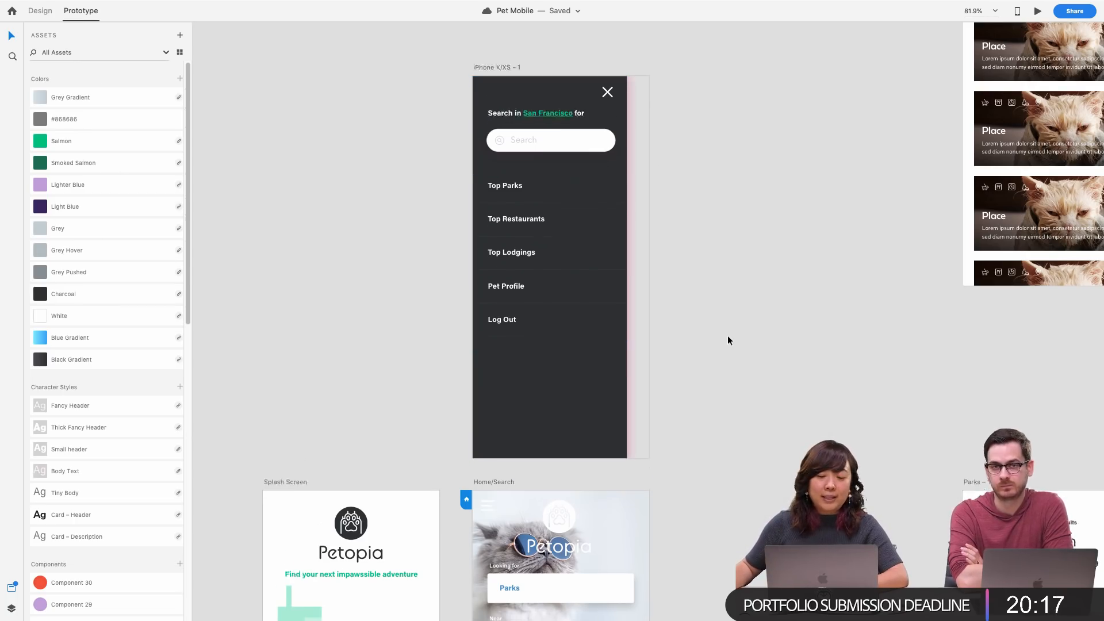
Link the Home/Search hamburger icon to the iPhone X/XS – 1 artboard with a Tap trigger, and review the available actions
scroll(728, 337, "down", 2)
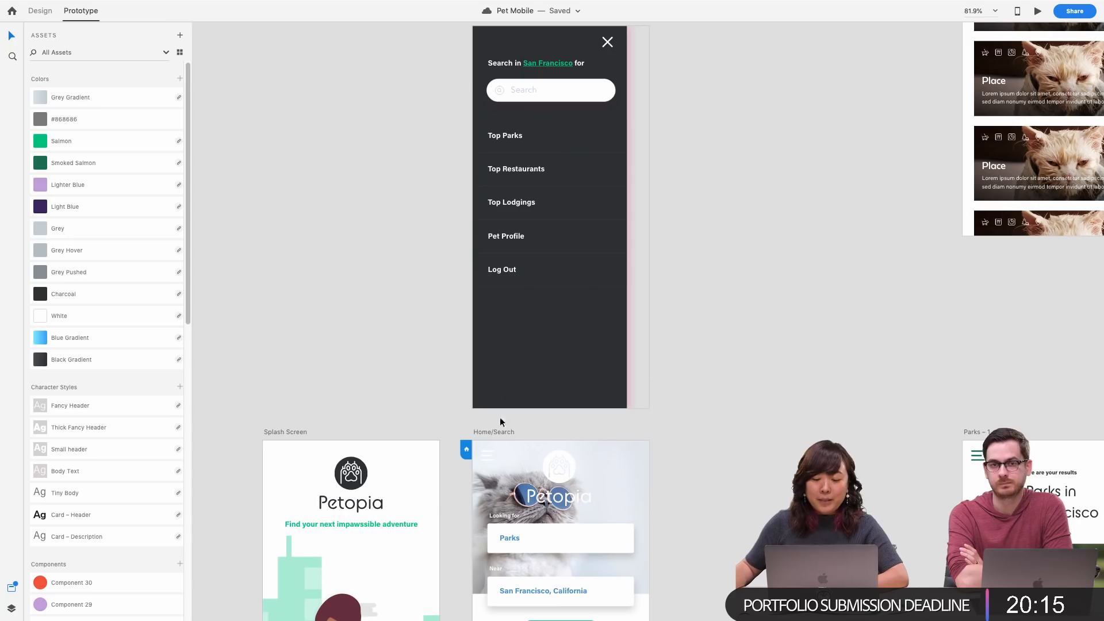
left_click(488, 451)
left_click_drag(497, 455, 582, 213)
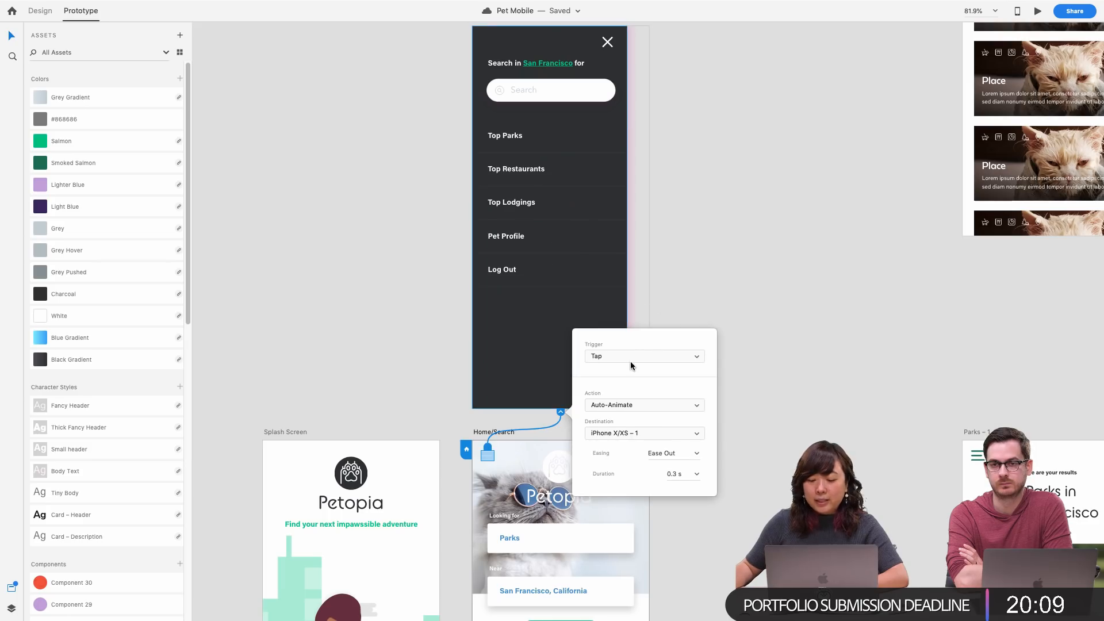
left_click(635, 357)
left_click(680, 343)
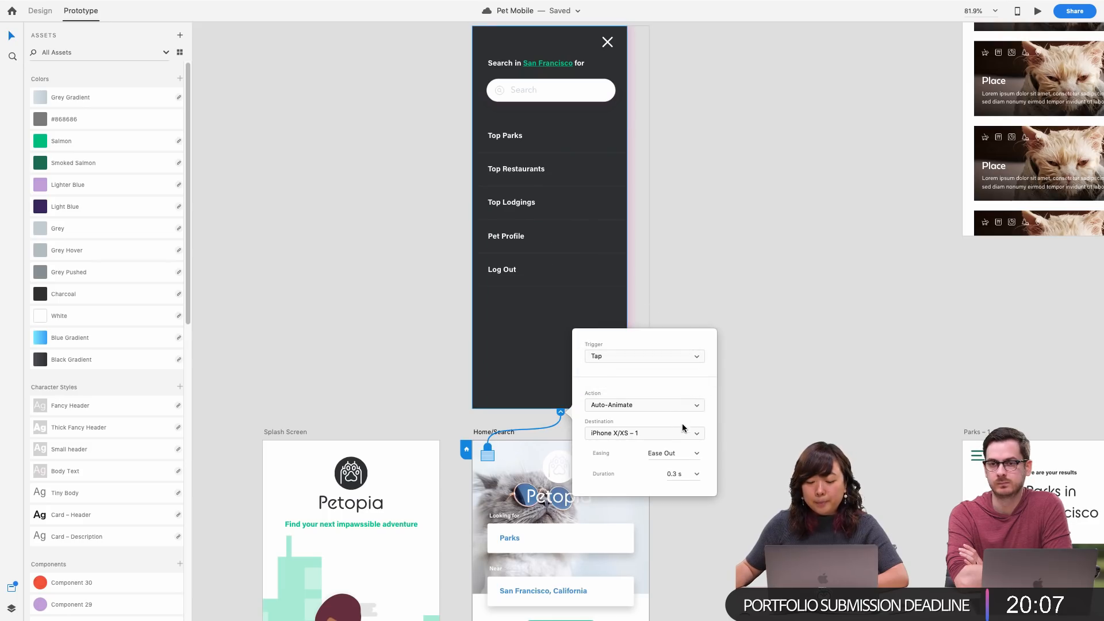
left_click(687, 405)
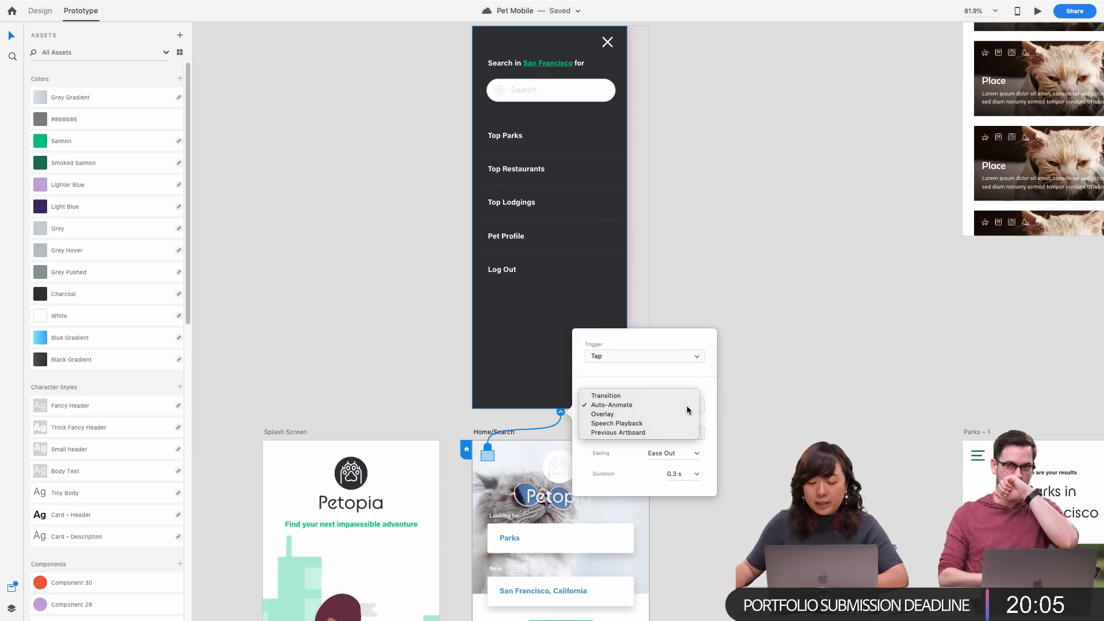
left_click(687, 405)
Set the hamburger icon's interaction to Overlay, with iPhone X/XS – 1 as its destination
scroll(508, 329, "down", 2)
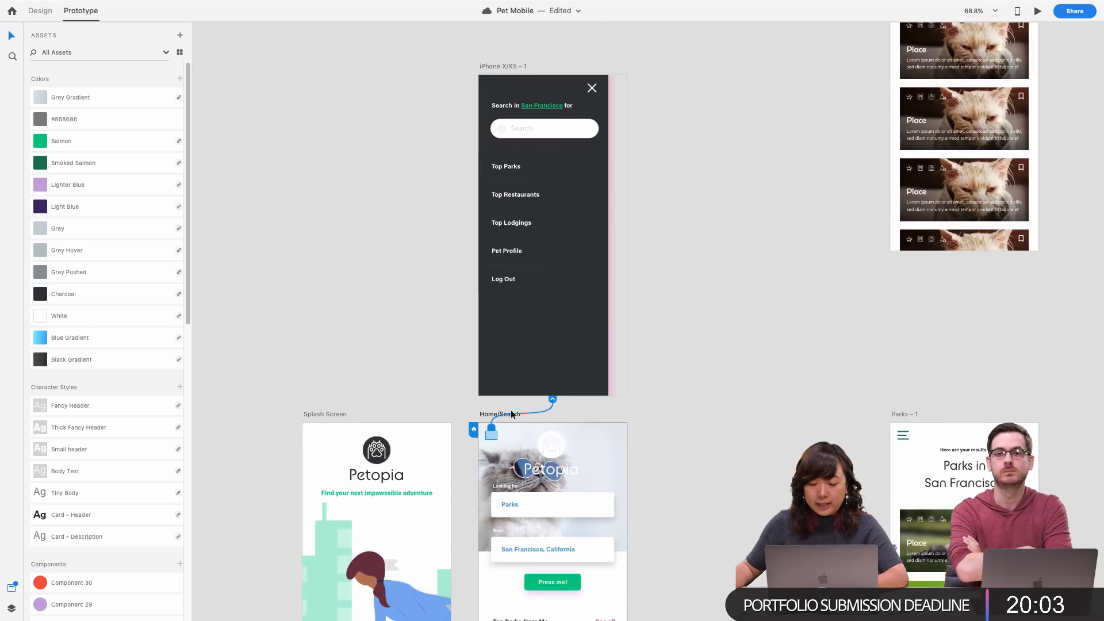
left_click(541, 400)
left_click(671, 426)
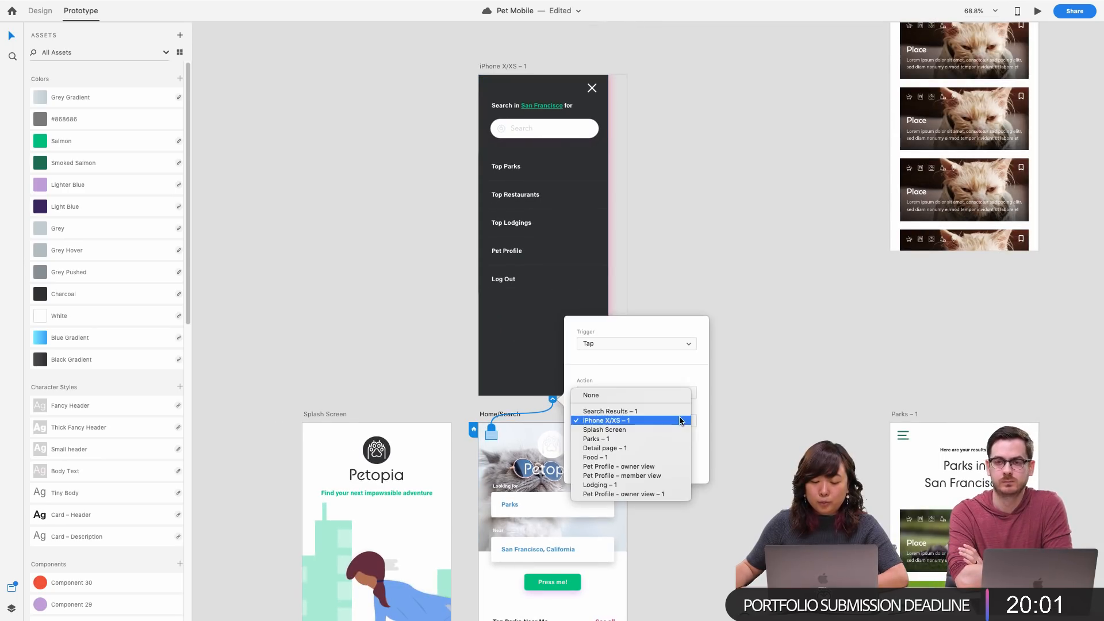
left_click(679, 416)
left_click(671, 392)
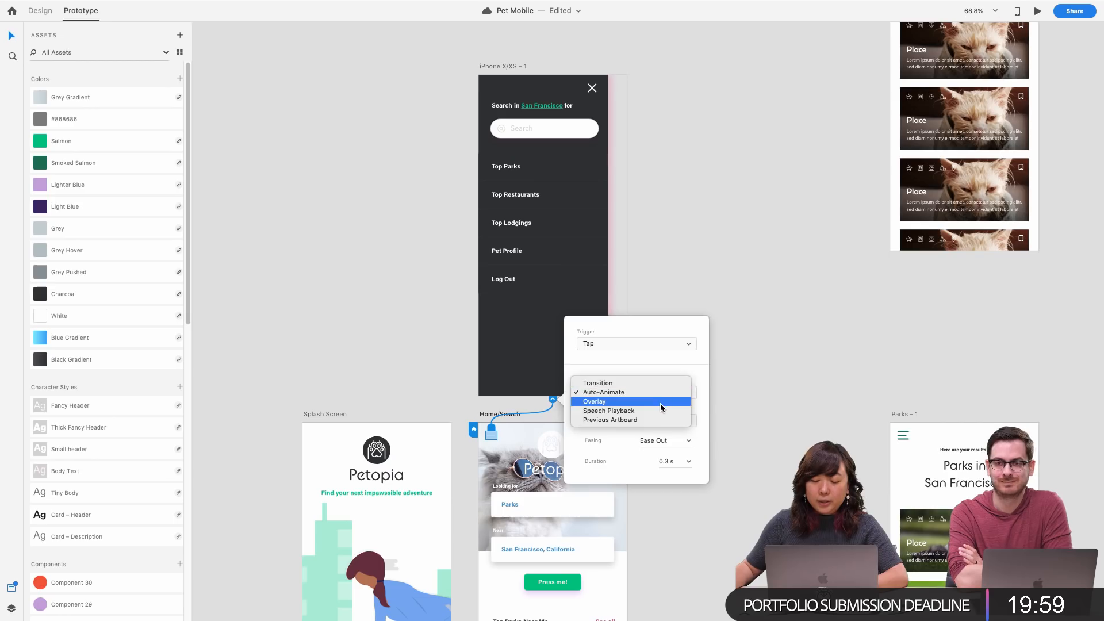
left_click(660, 402)
scroll(761, 359, "down", 1)
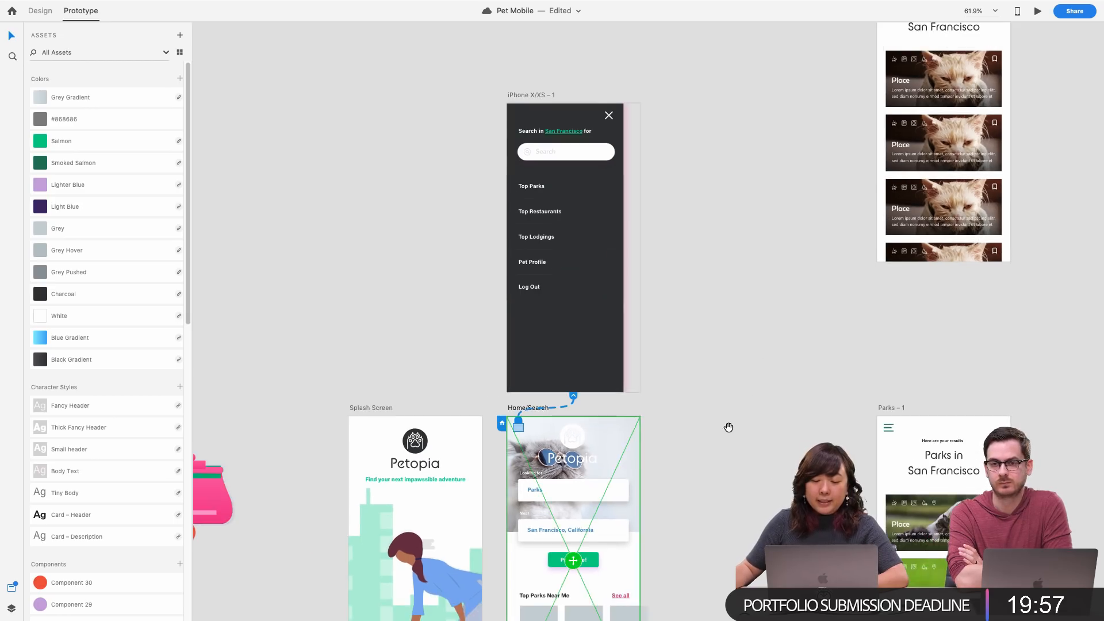
scroll(729, 426, "down", 5)
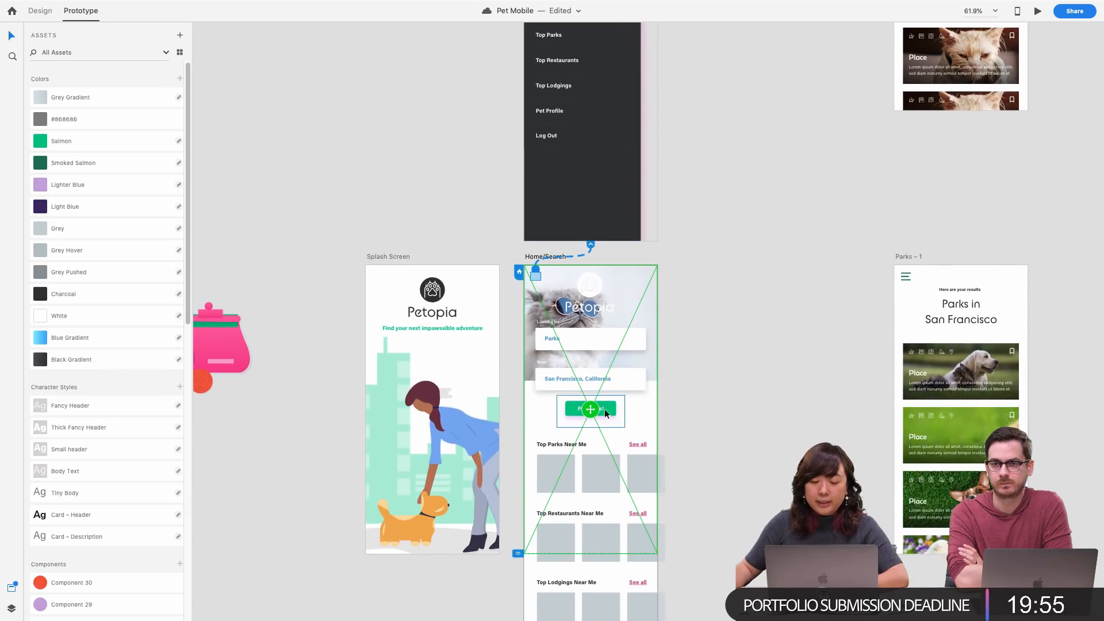
Preview the menu overlay's placement on the Home/Search artboard with its green positioning handle
scroll(606, 399, "up", 3)
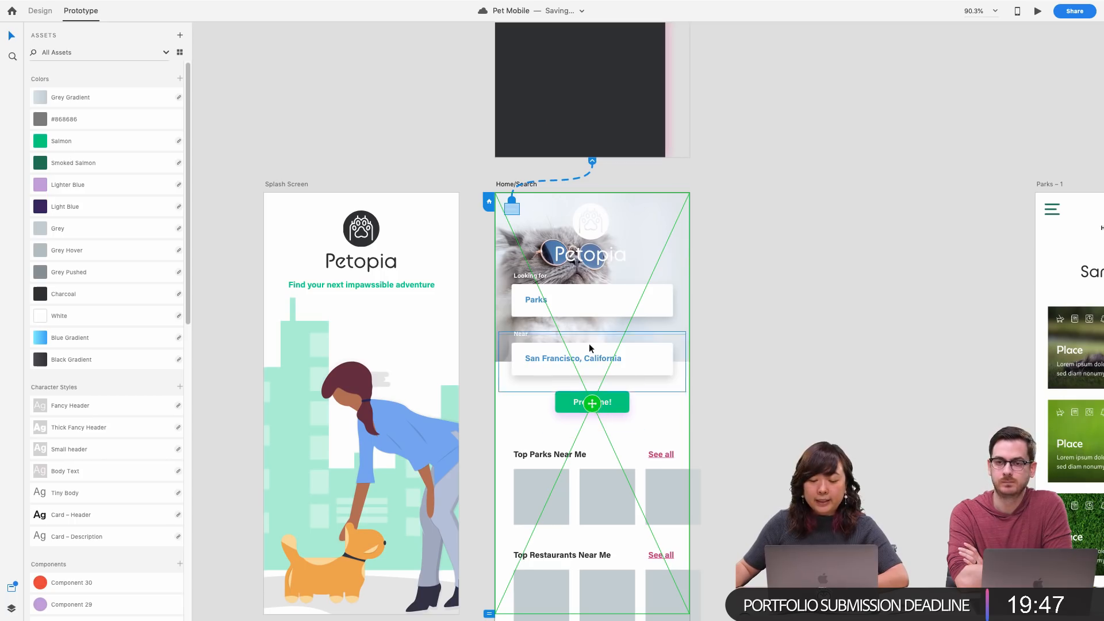
scroll(589, 343, "up", 5)
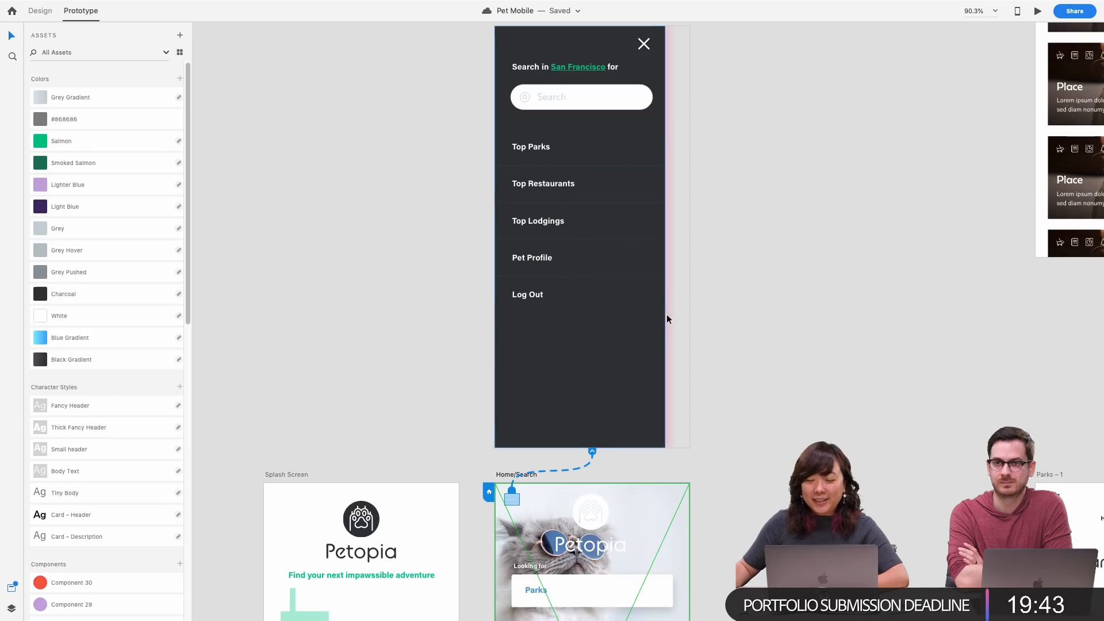
scroll(664, 316, "down", 5)
scroll(660, 320, "down", 1)
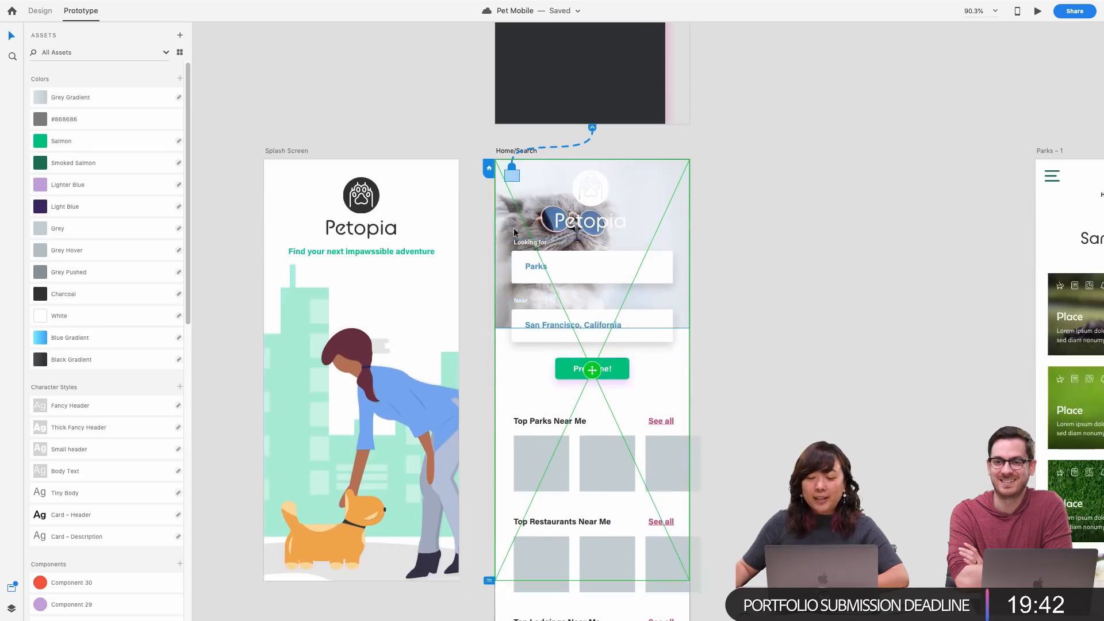
left_click(594, 375)
left_click_drag(594, 372, 599, 396)
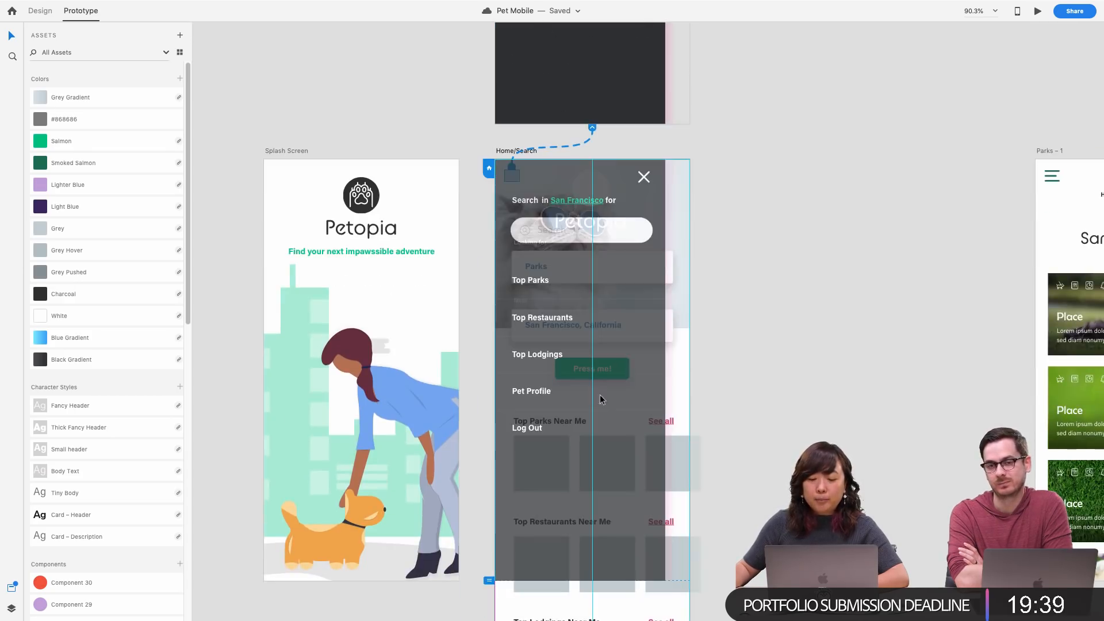
left_click_drag(598, 342, 589, 273)
scroll(616, 299, "down", 2)
left_click(629, 255)
left_click(591, 31)
scroll(587, 212, "up", 10)
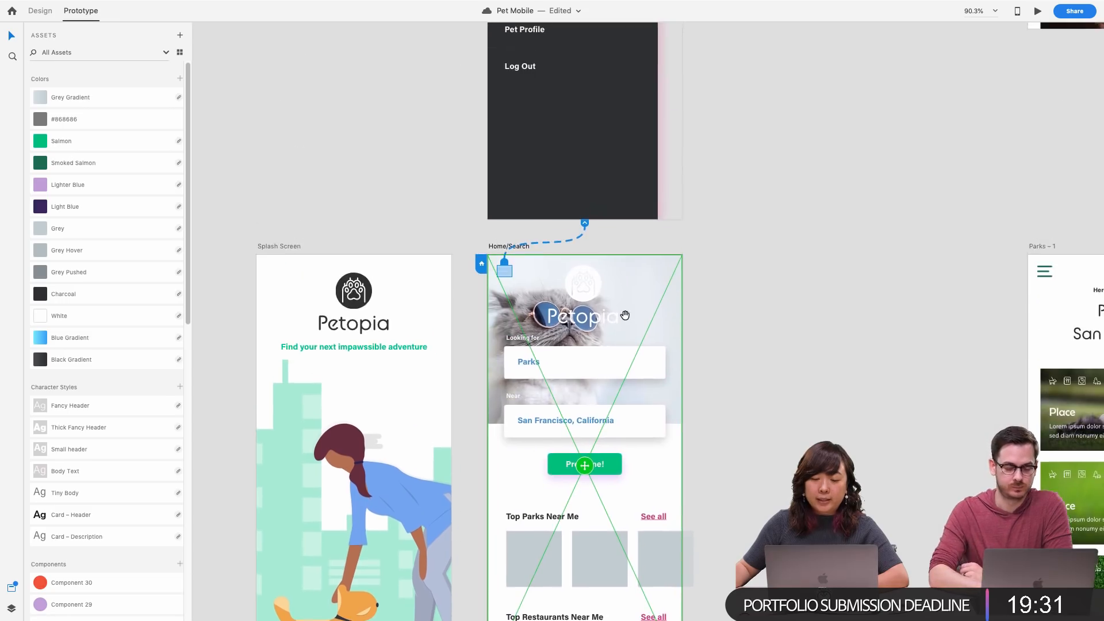
scroll(578, 361, "down", 5)
left_click(600, 471)
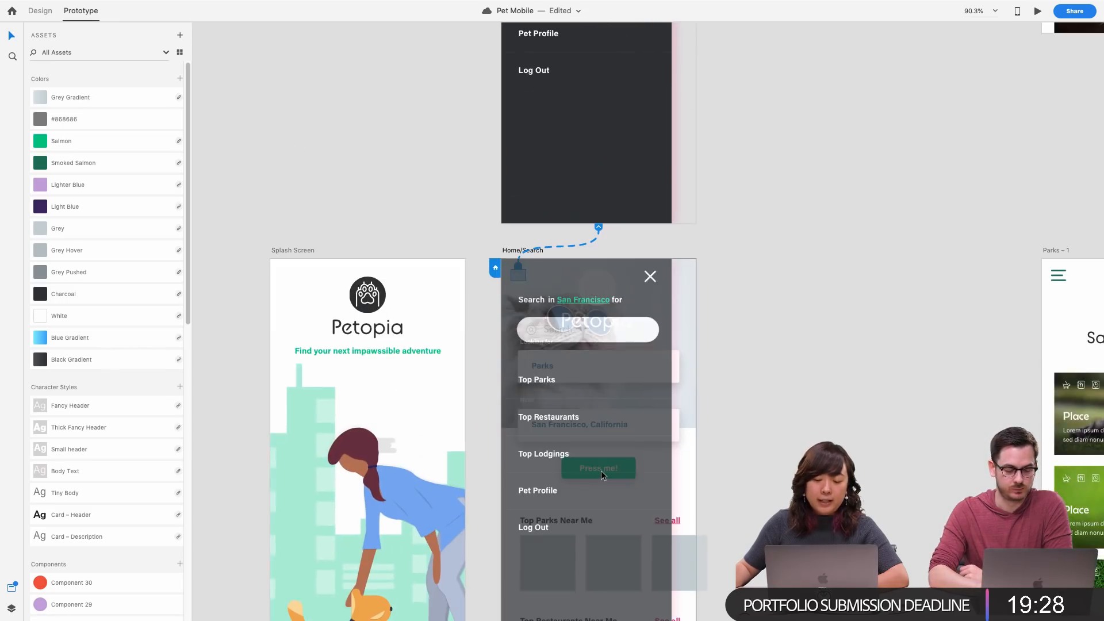
Set the animation of the hamburger icon's overlay interaction to Slide Right
left_click(598, 229)
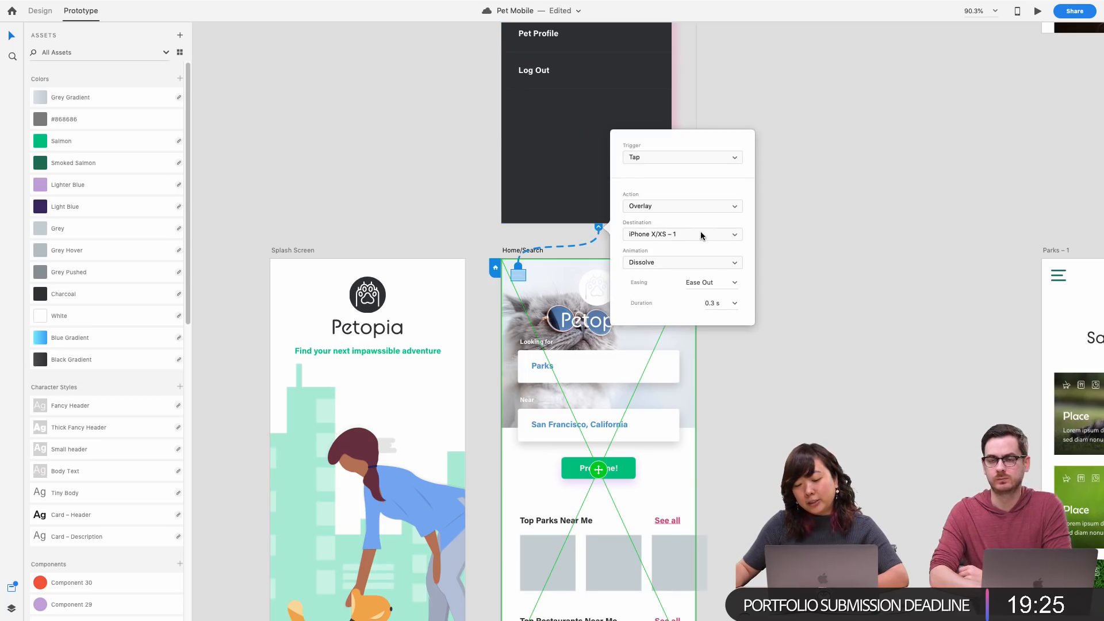
left_click(708, 262)
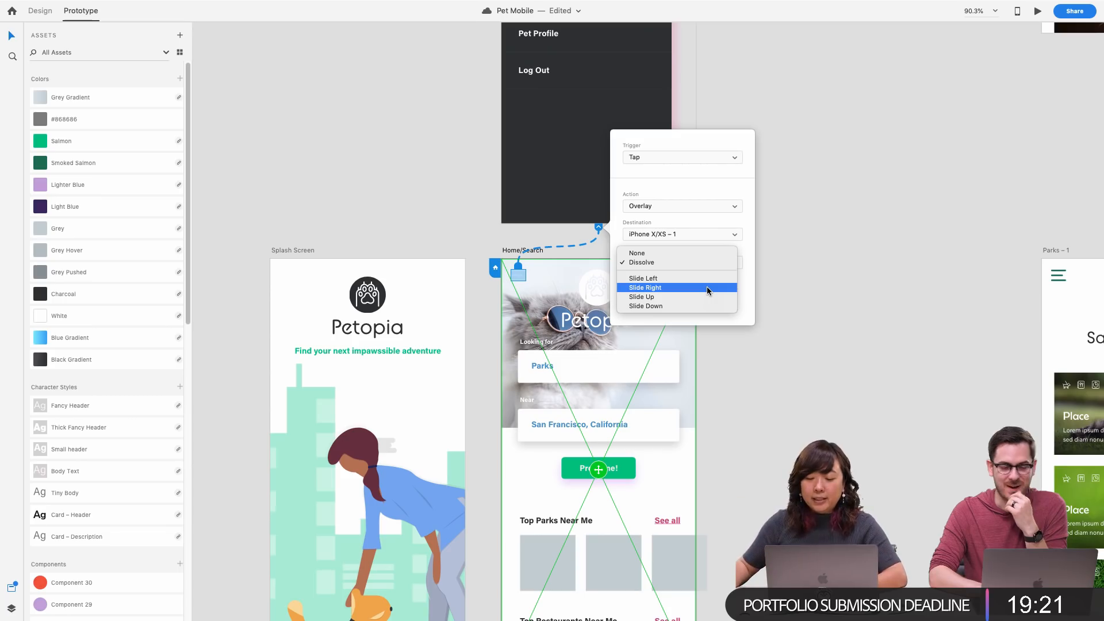
left_click(708, 288)
Preview the prototype, opening and closing the hamburger menu overlay on Home/Search several times, and exit the preview
key("super+Return")
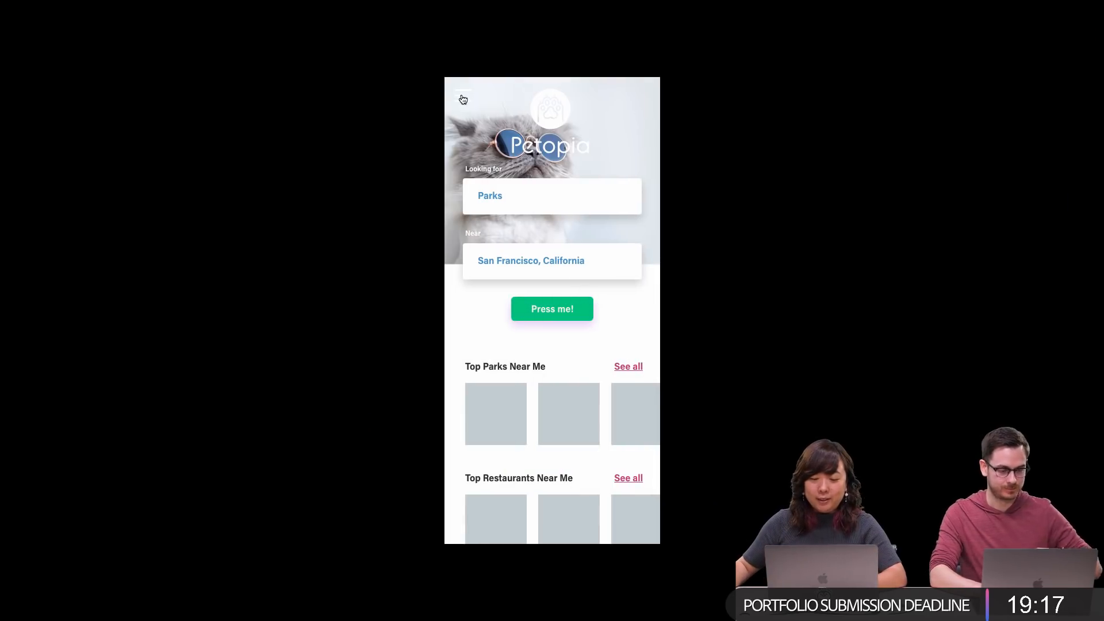
left_click(463, 98)
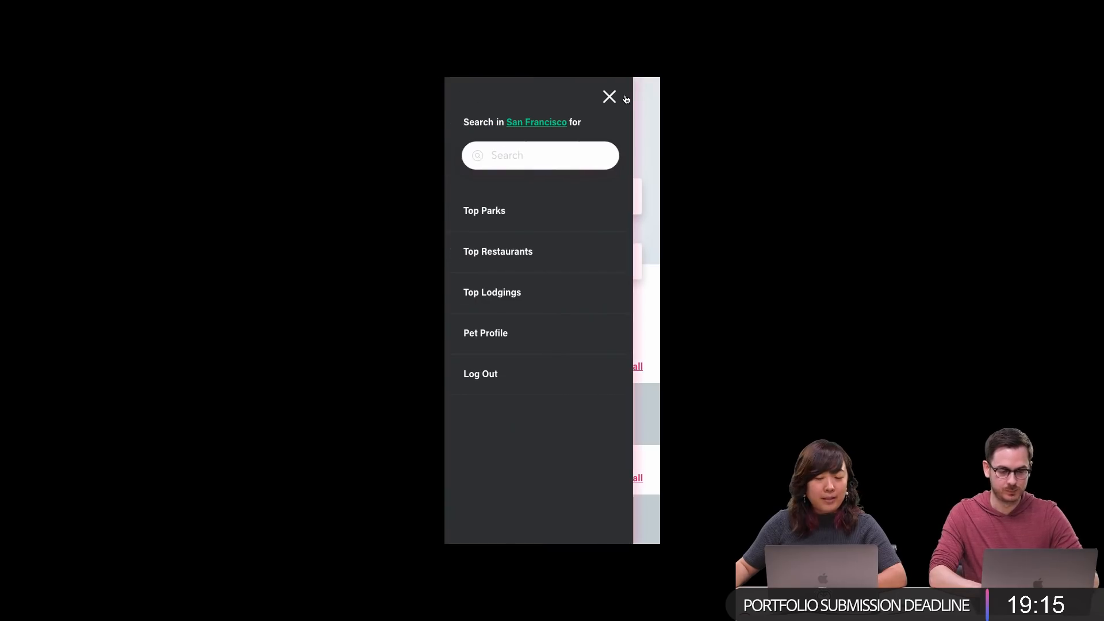
left_click(610, 95)
left_click(461, 89)
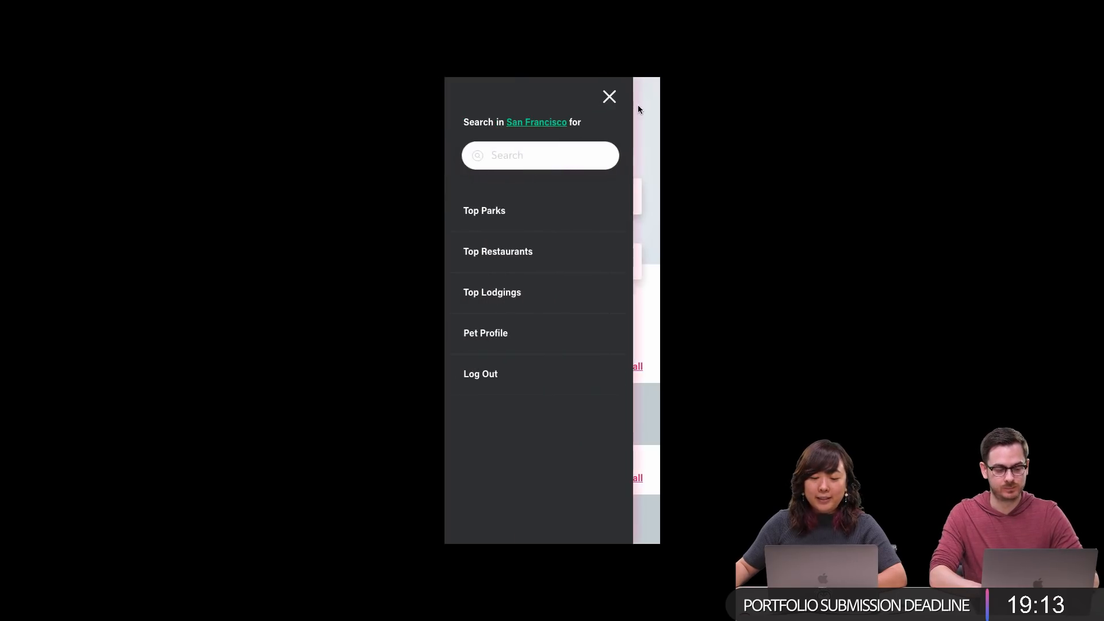
left_click(639, 109)
left_click(463, 95)
left_click(644, 115)
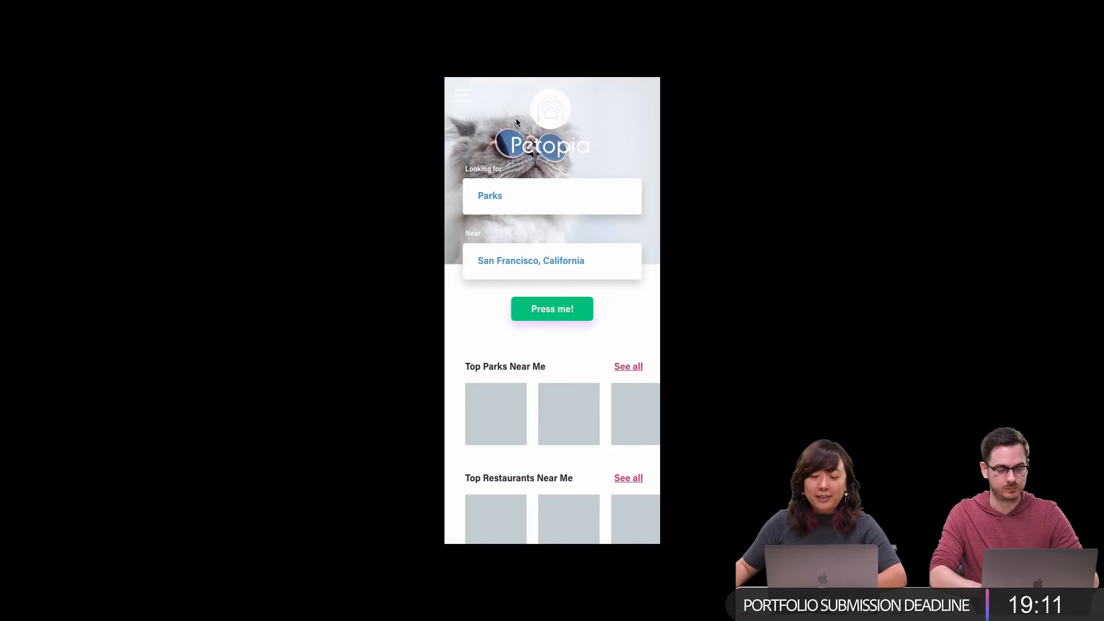
key("Escape")
Switch to the Pet System document and close its open preview window
key("ctrl+Right")
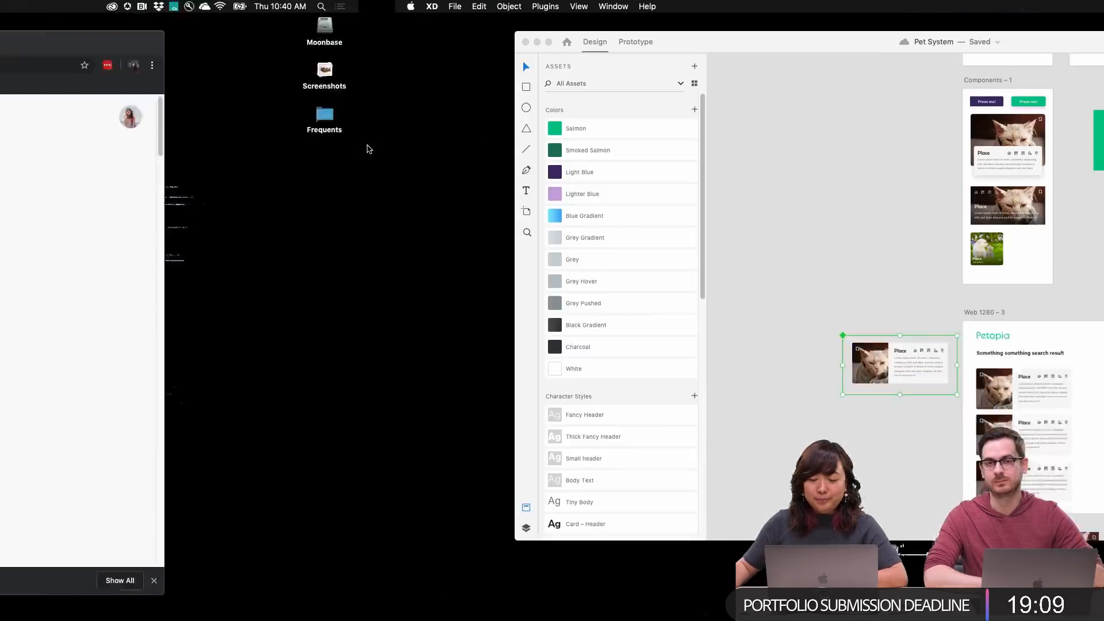
left_click_drag(171, 66, 271, 171)
left_click(508, 119)
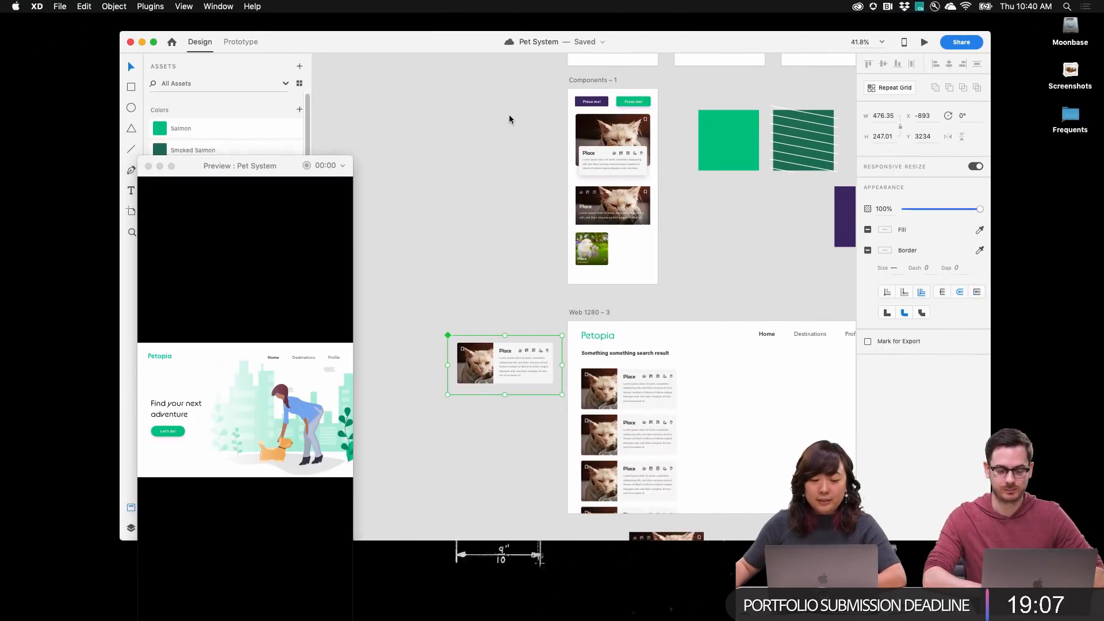
scroll(509, 119, "down", 2)
key("super+w")
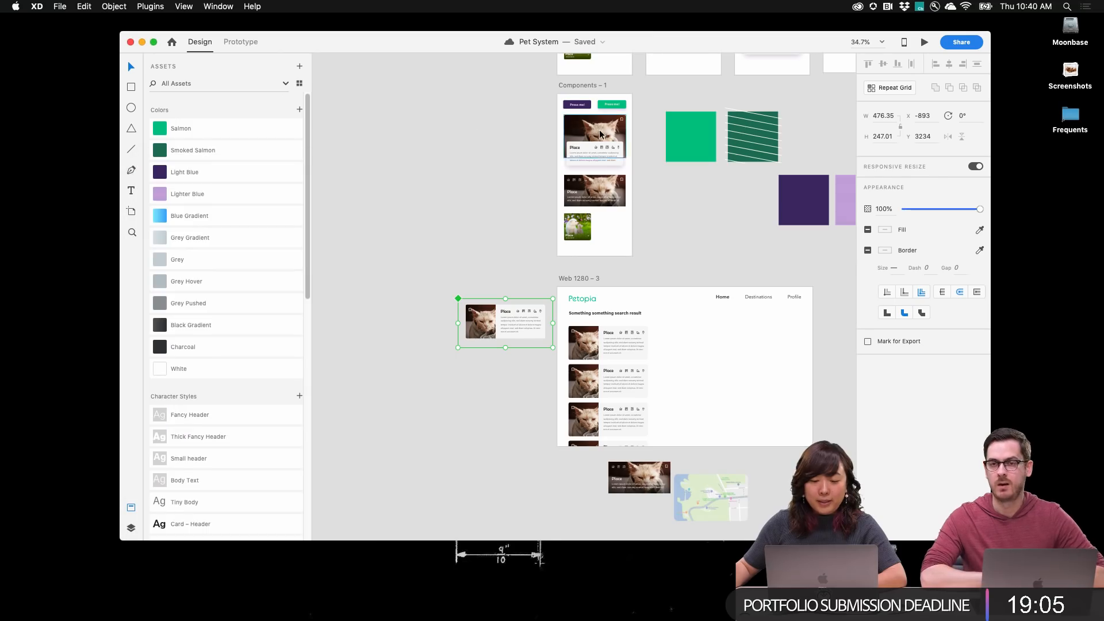
Look over Pet System's Components artboards in Prototype mode, return to Pet Mobile, and take its window out of full screen
scroll(599, 134, "up", 2)
left_click(248, 42)
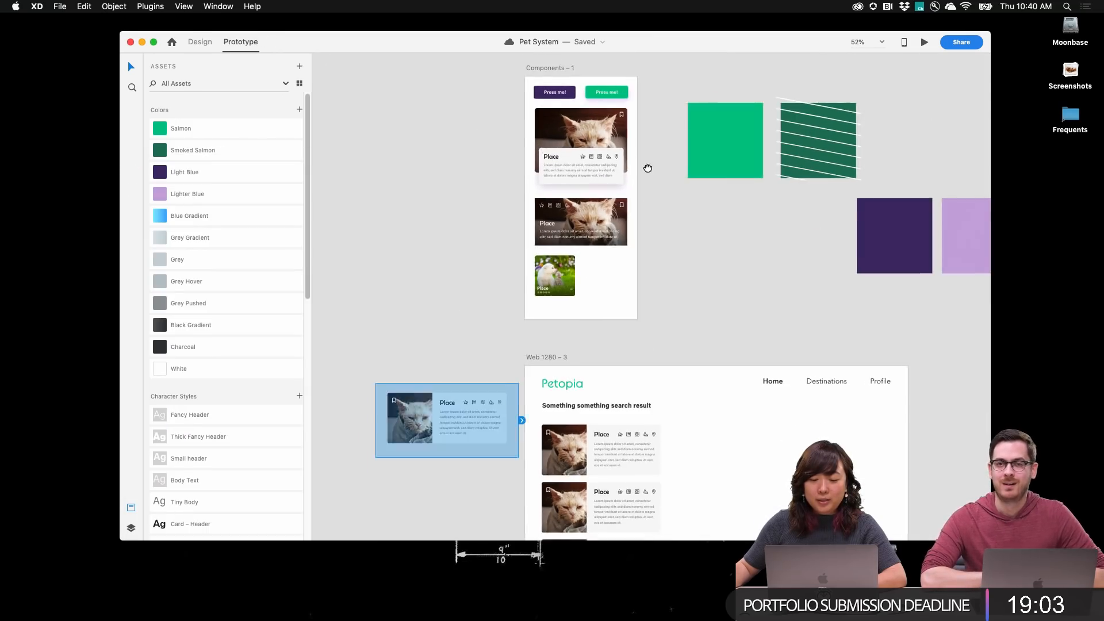
left_click_drag(647, 168, 632, 471)
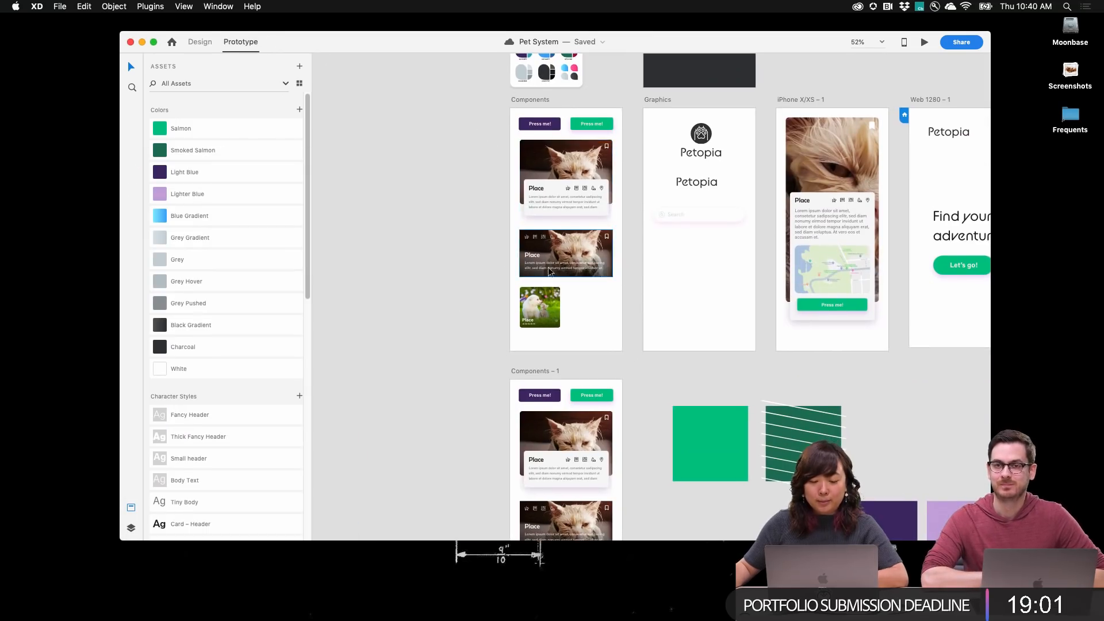
key("ctrl+Up")
left_click(576, 42)
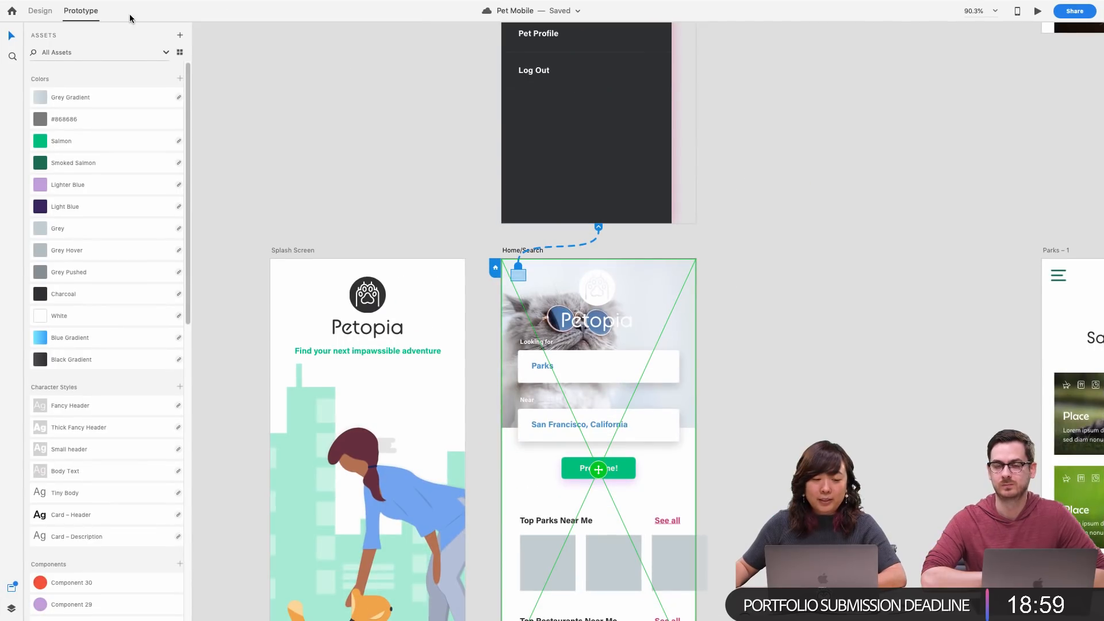
mouse_move(148, 4)
left_click(34, 25)
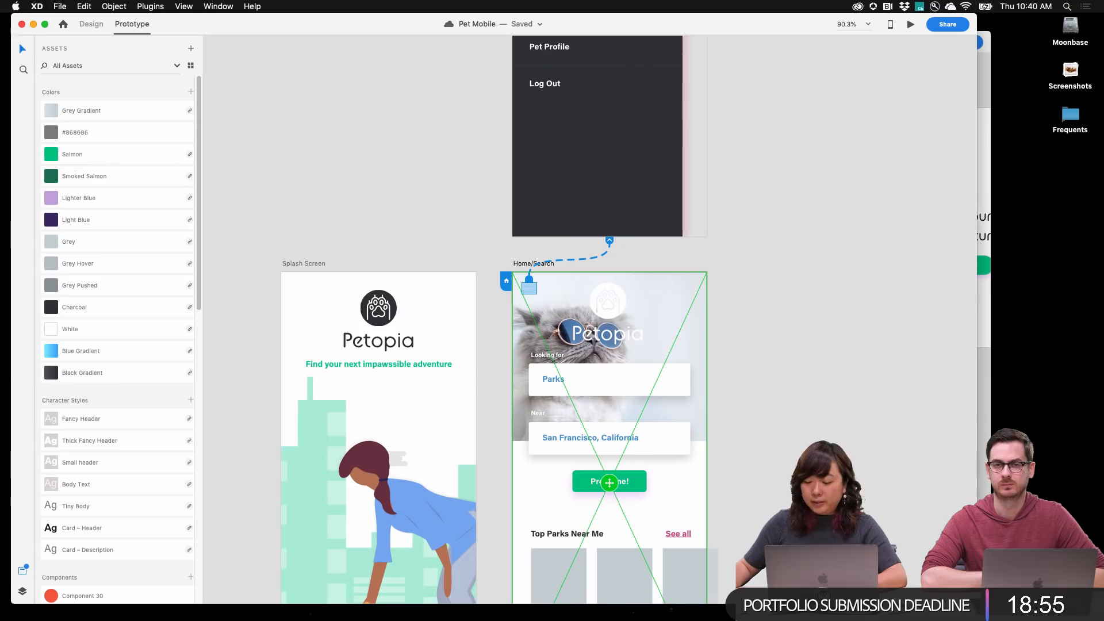
Recolor the shadow of the dark menu background on the iPhone X/XS – 1 artboard to #272727 in Design mode
scroll(572, 351, "up", 5)
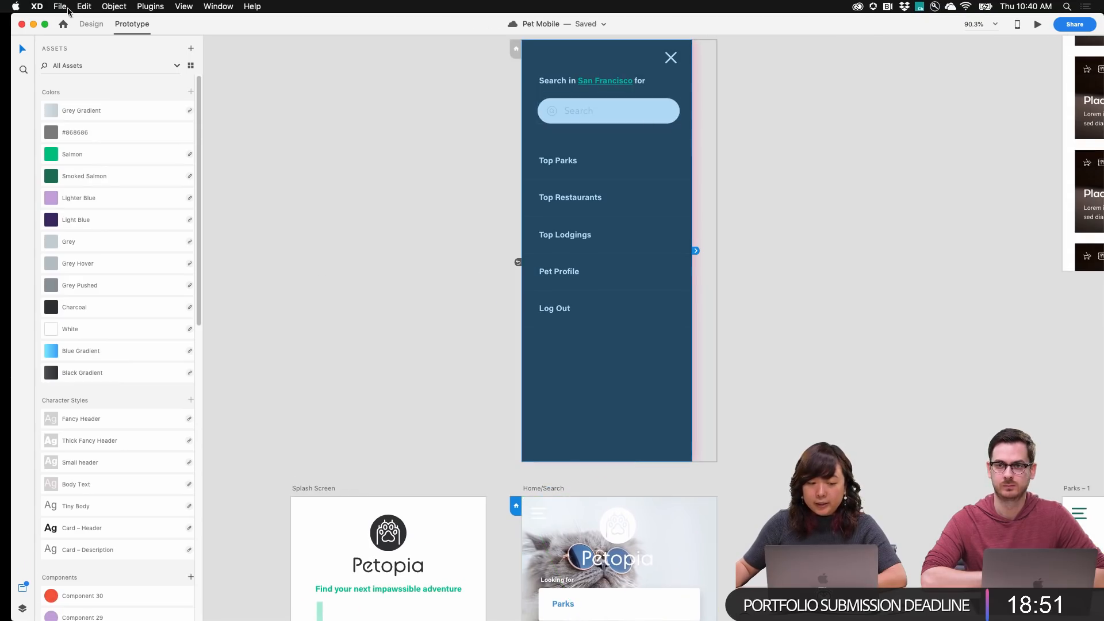
left_click(91, 24)
left_click(680, 391)
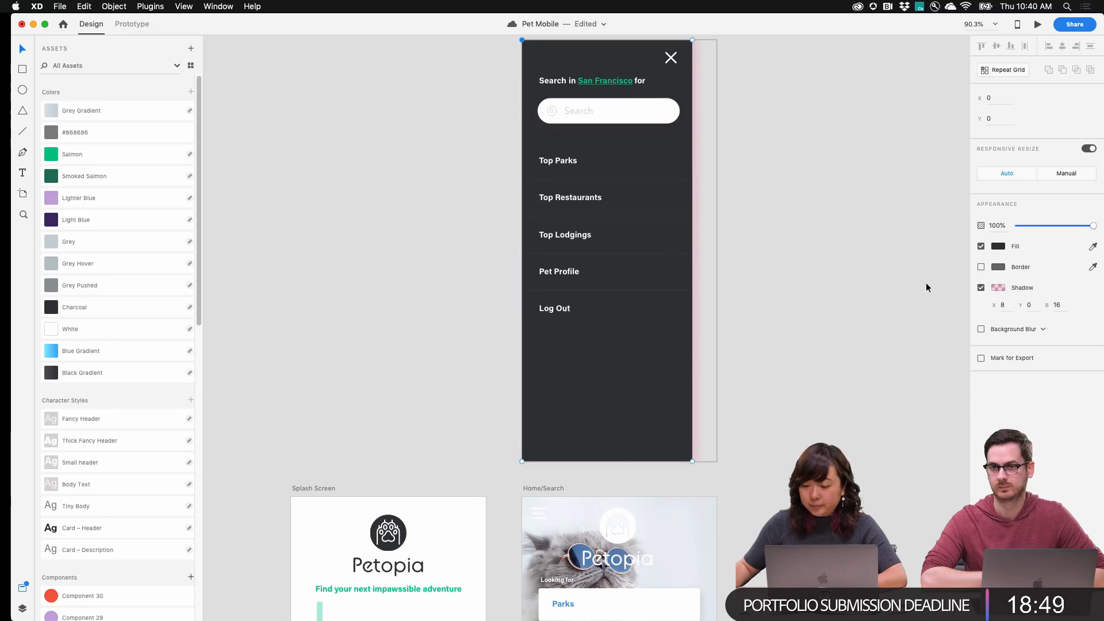
left_click(999, 288)
left_click_drag(932, 312, 857, 300)
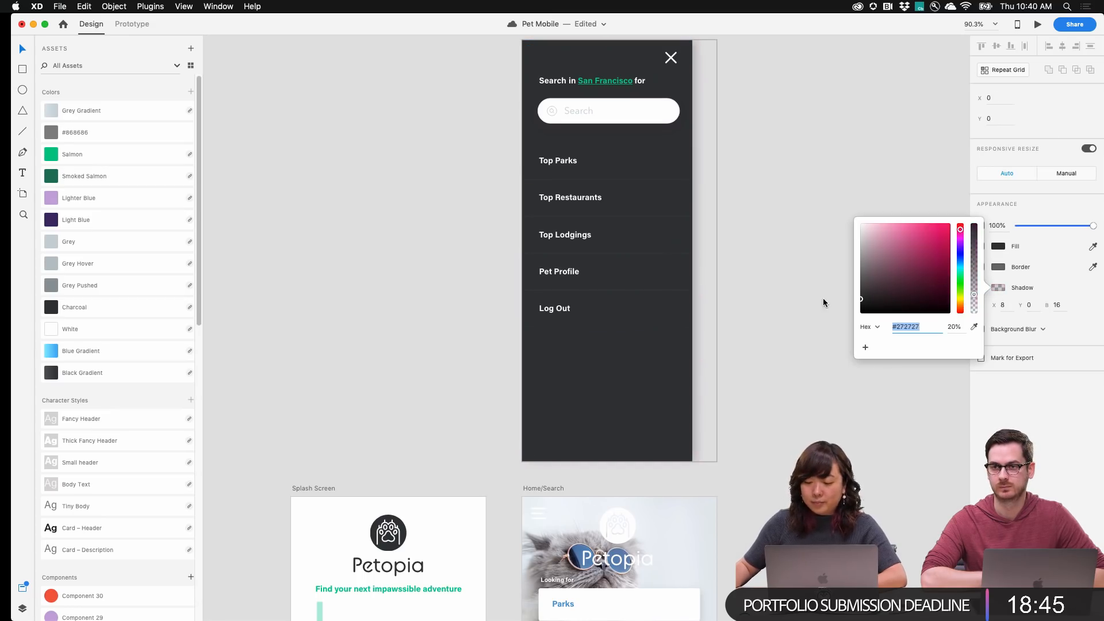
left_click(782, 131)
scroll(657, 178, "right", 4)
Preview the prototype in a separate window, open and close the menu overlay to check its shadow, and close the preview
left_click(132, 24)
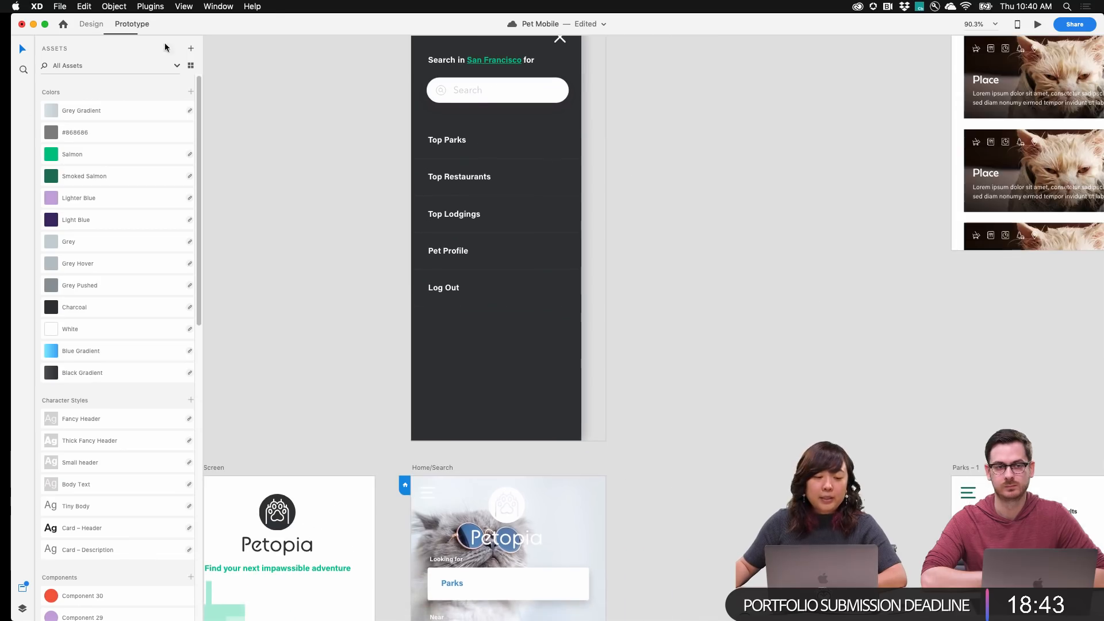
key("super+Return")
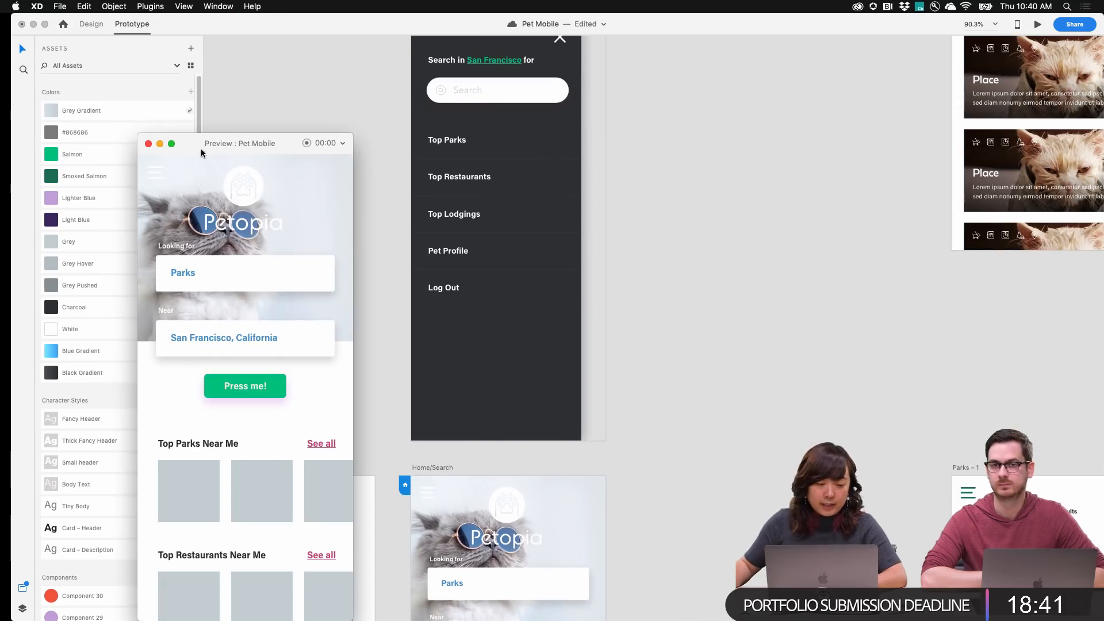
left_click_drag(213, 141, 421, 58)
left_click(363, 88)
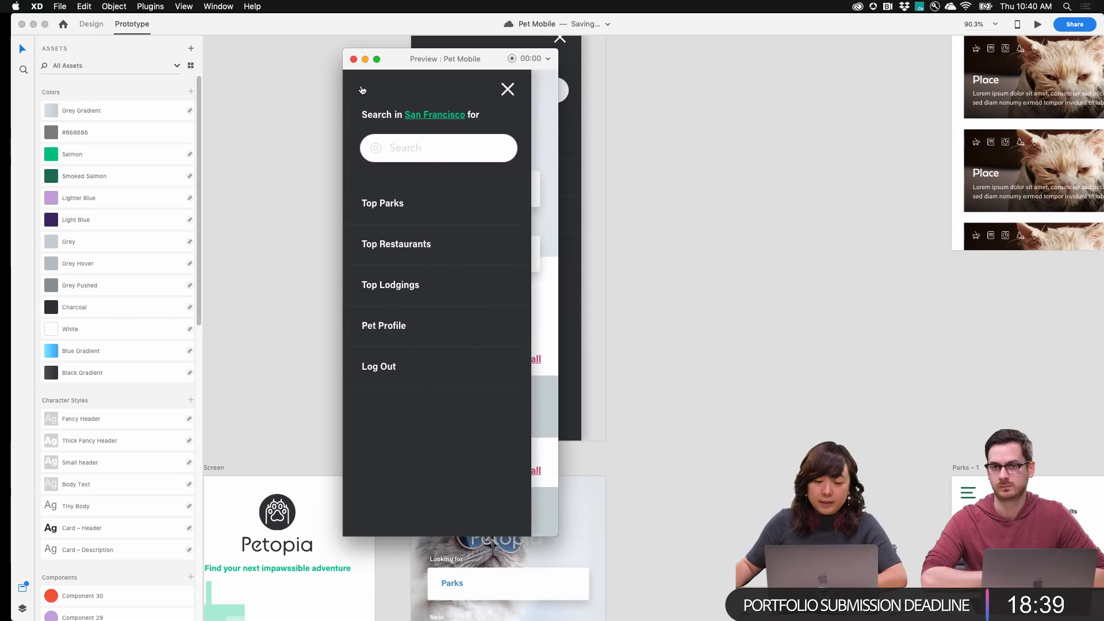
left_click(447, 91)
left_click(360, 87)
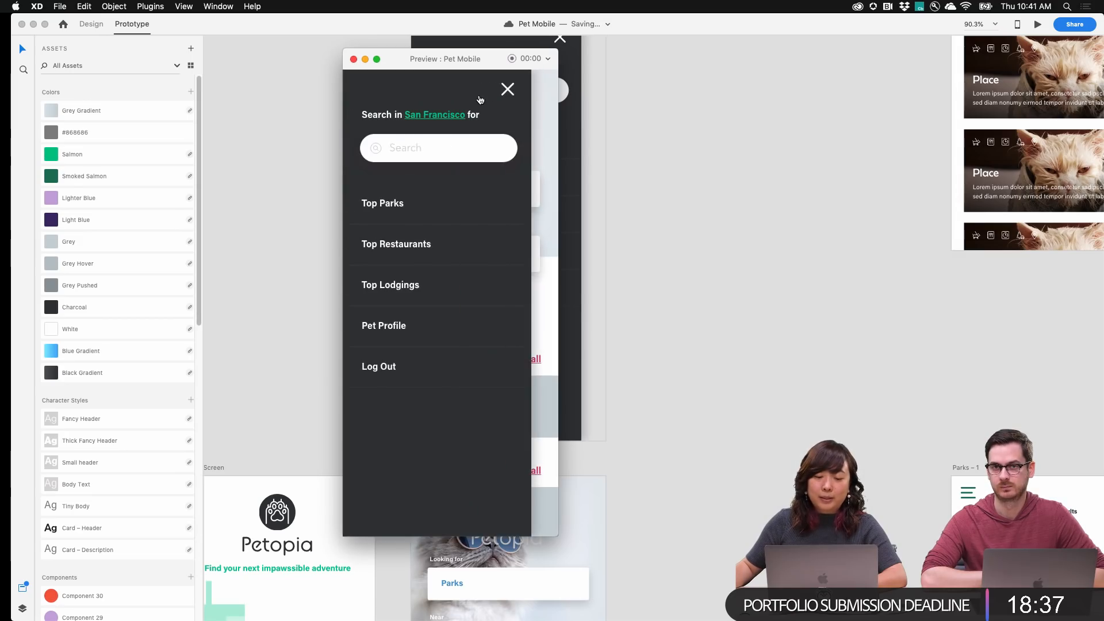
left_click(509, 91)
left_click(353, 60)
Link the Parks search field on Home/Search to the Parks – 1 artboard with a Tap trigger
scroll(516, 246, "down", 5)
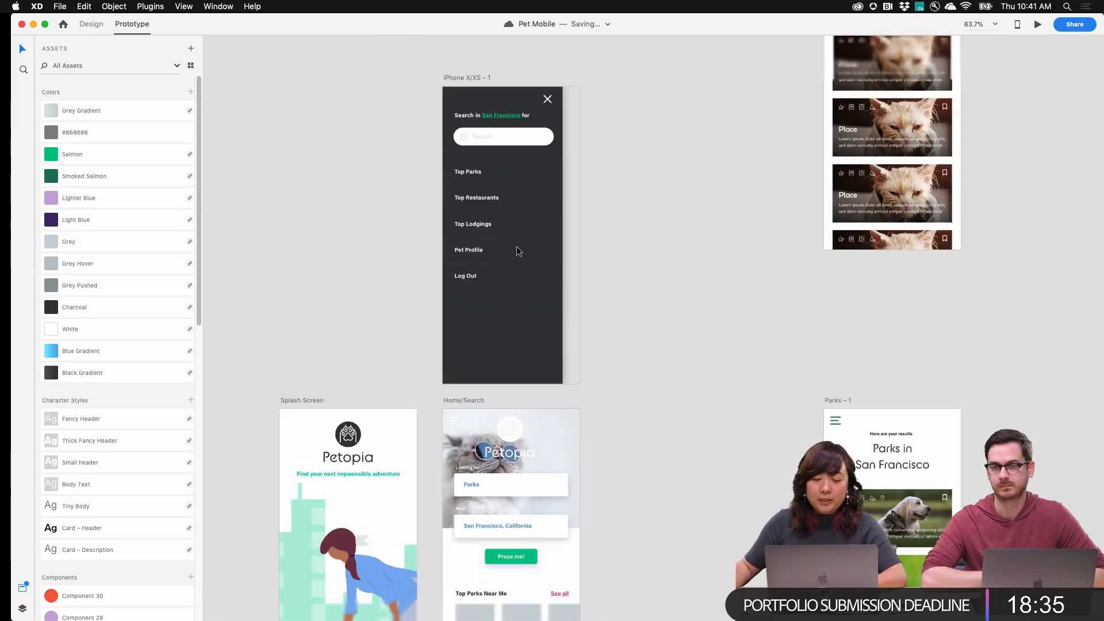
scroll(567, 150, "up", 3)
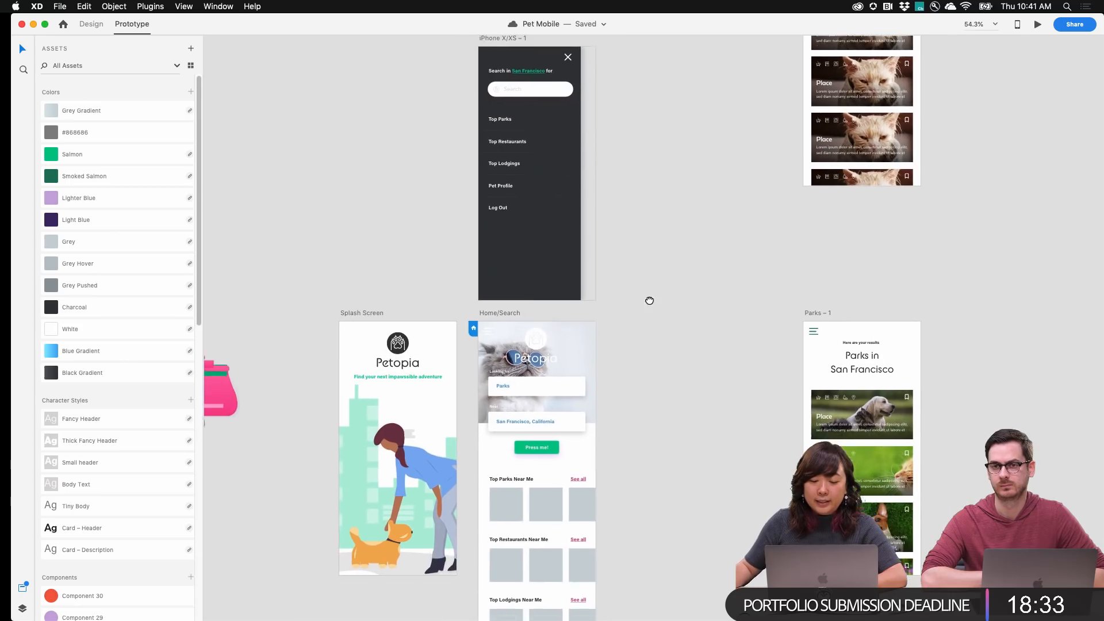
scroll(491, 222, "down", 3)
scroll(604, 284, "down", 3)
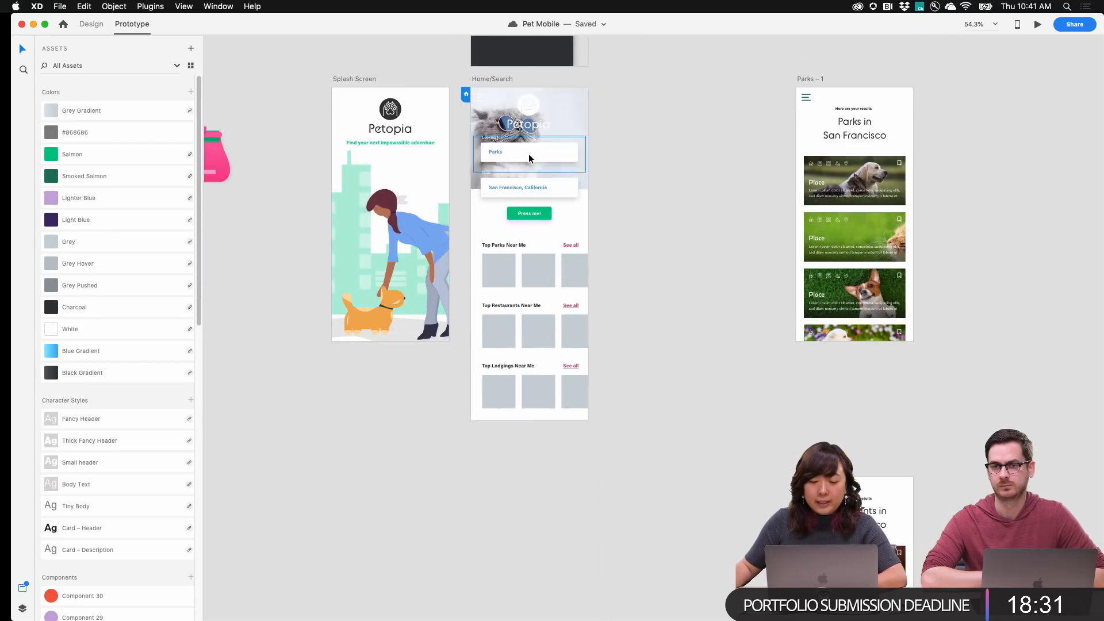
left_click(529, 153)
scroll(544, 189, "up", 3)
scroll(544, 188, "right", 1)
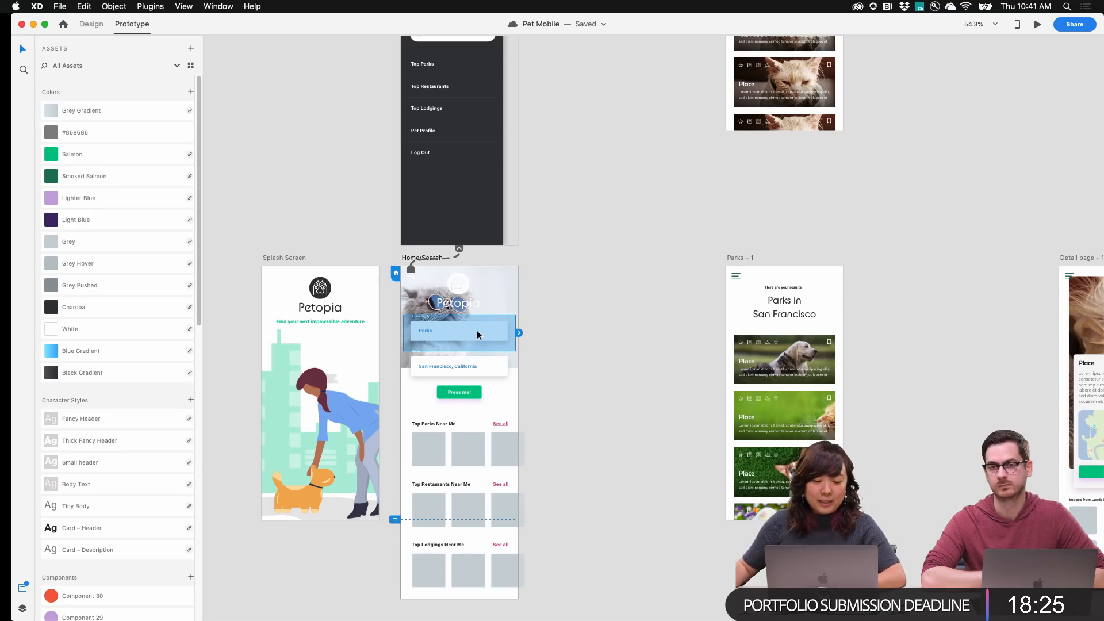
scroll(444, 337, "right", 3)
scroll(444, 337, "up", 1)
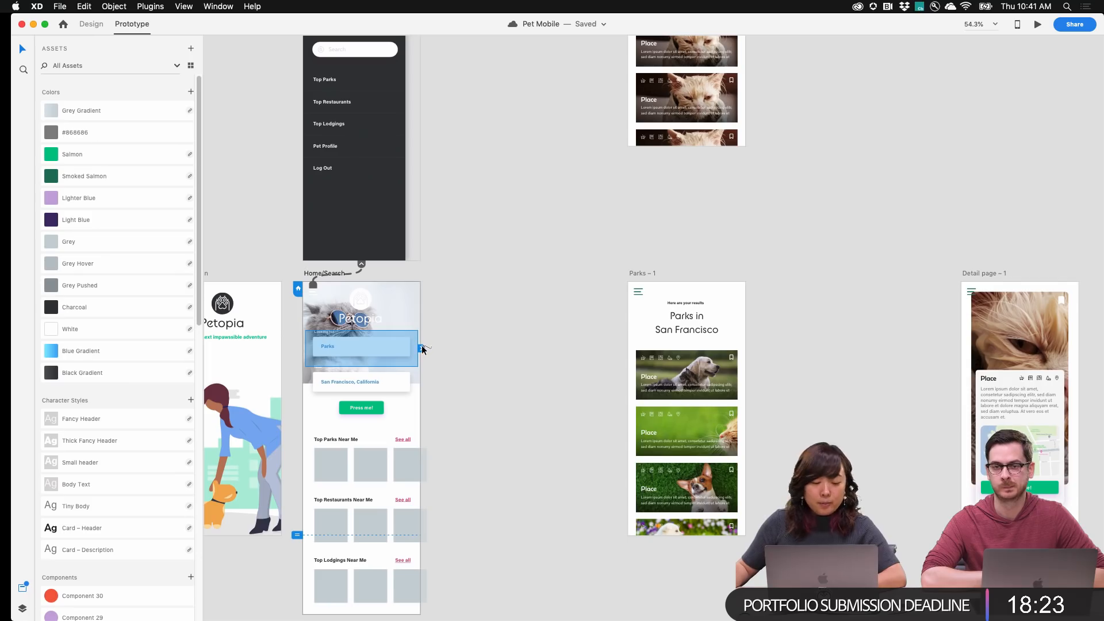
left_click_drag(553, 309, 642, 317)
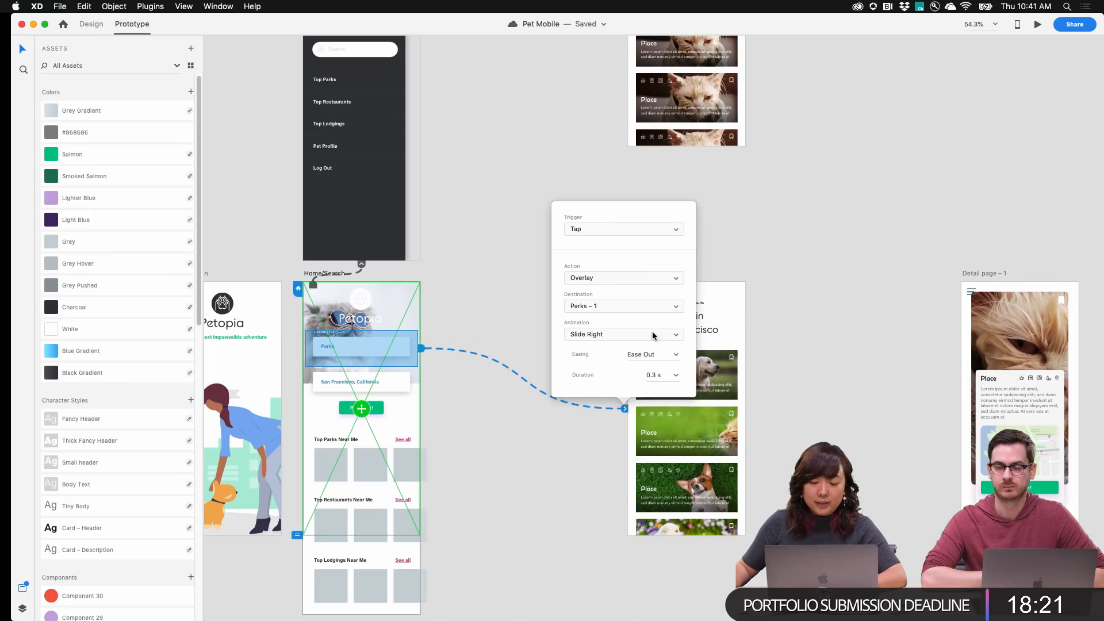
Set the action of the Parks field's interaction to Auto-Animate, with Parks – 1 as its destination
left_click(632, 279)
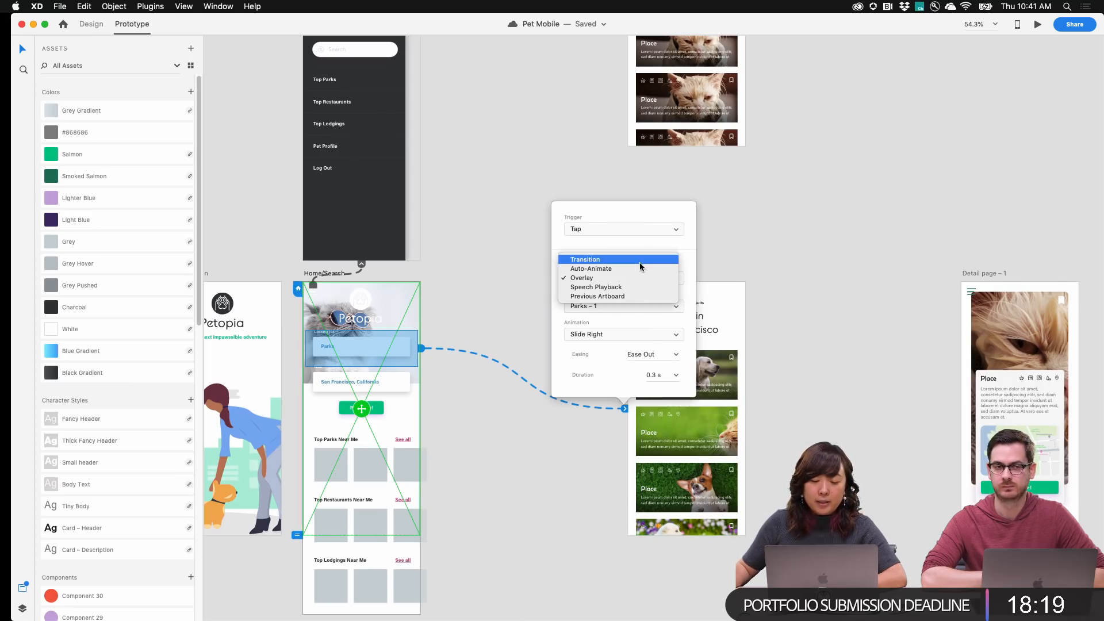
left_click(639, 269)
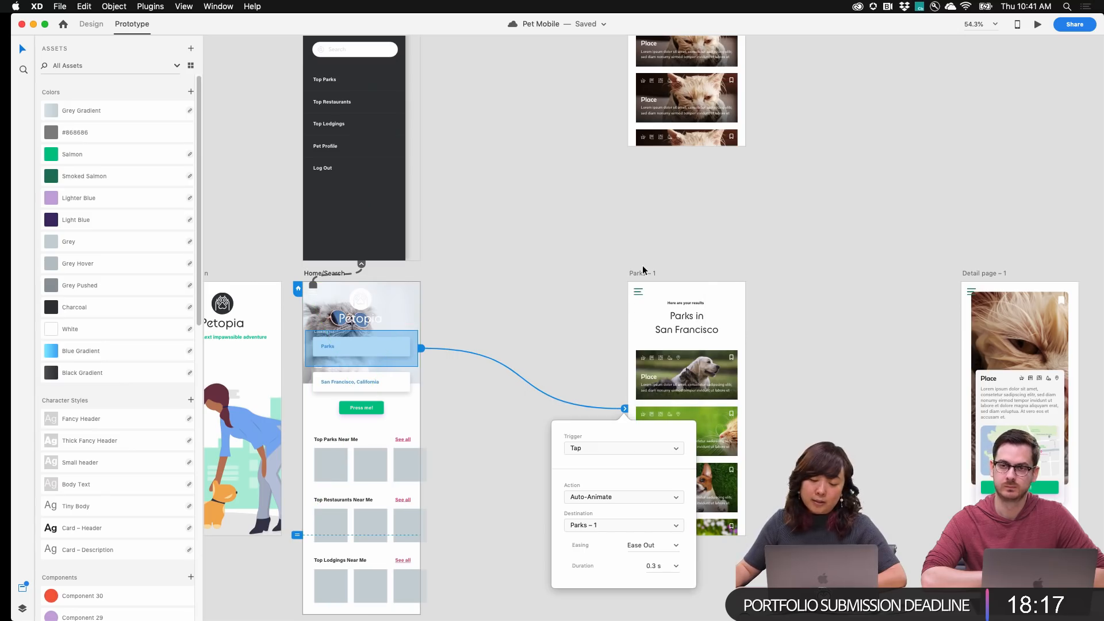
left_click_drag(596, 316, 581, 241)
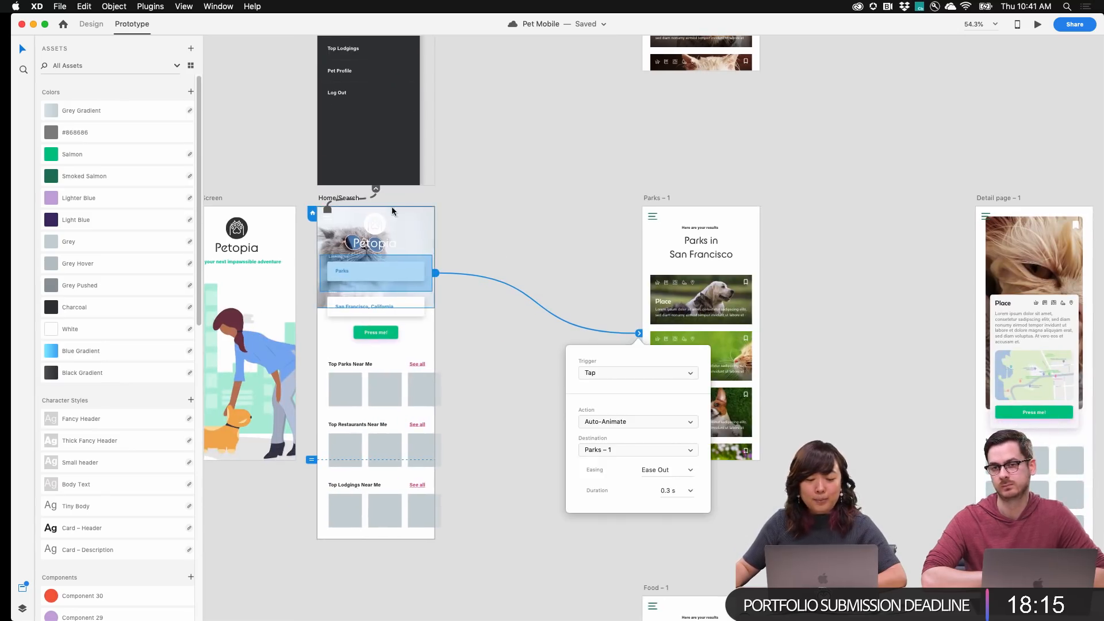
Preview the prototype, follow the Parks search field to its results screen, and close the preview
left_click(373, 224)
key("super+Return")
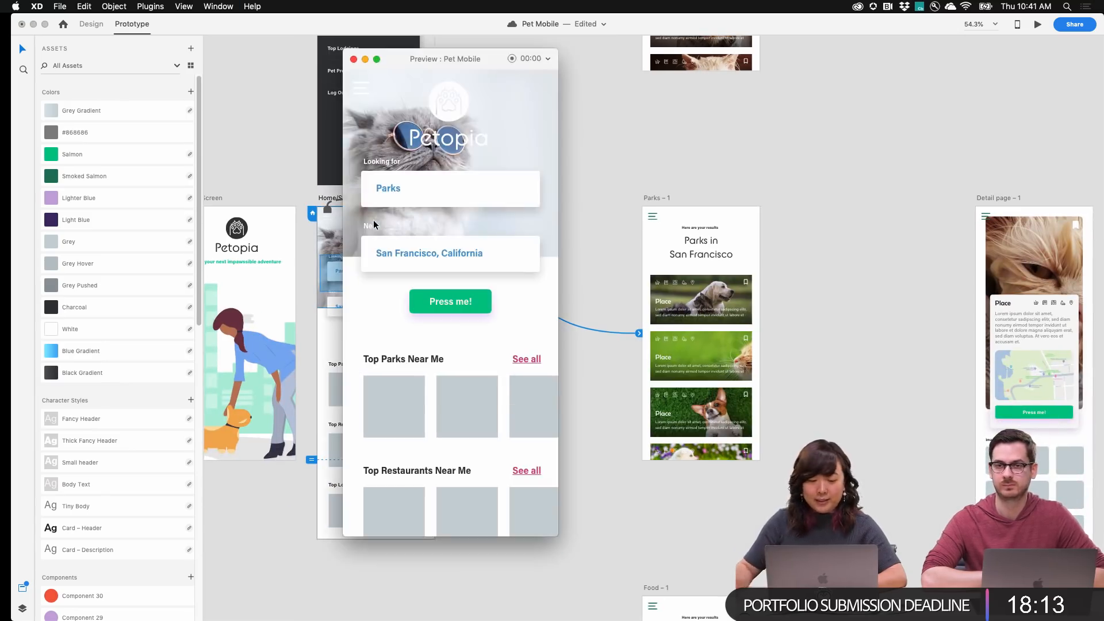
left_click(429, 185)
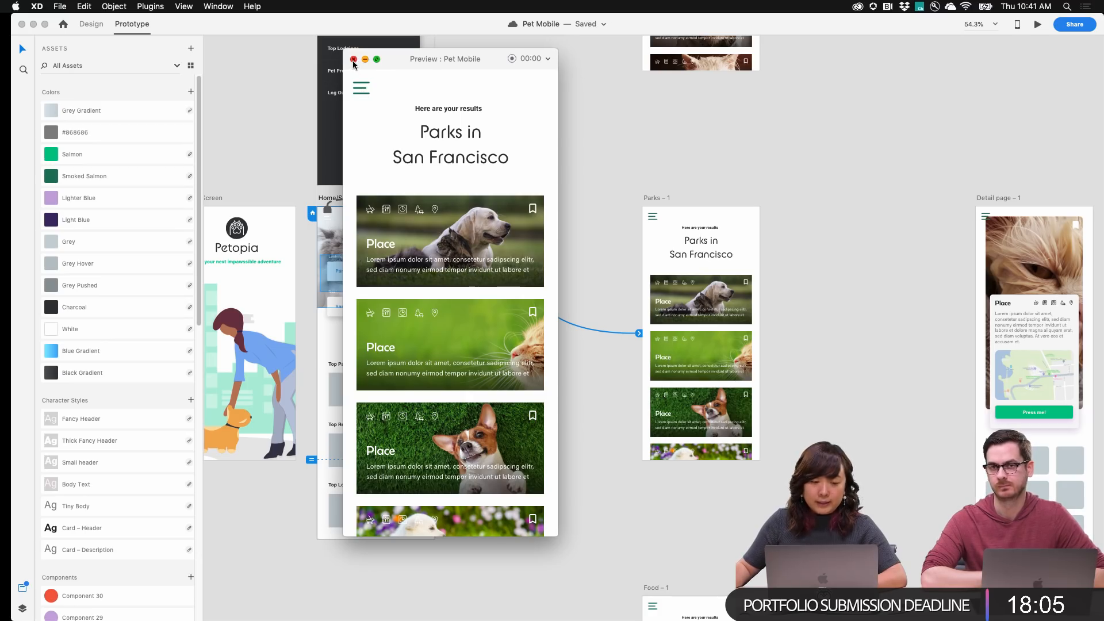
left_click(248, 49)
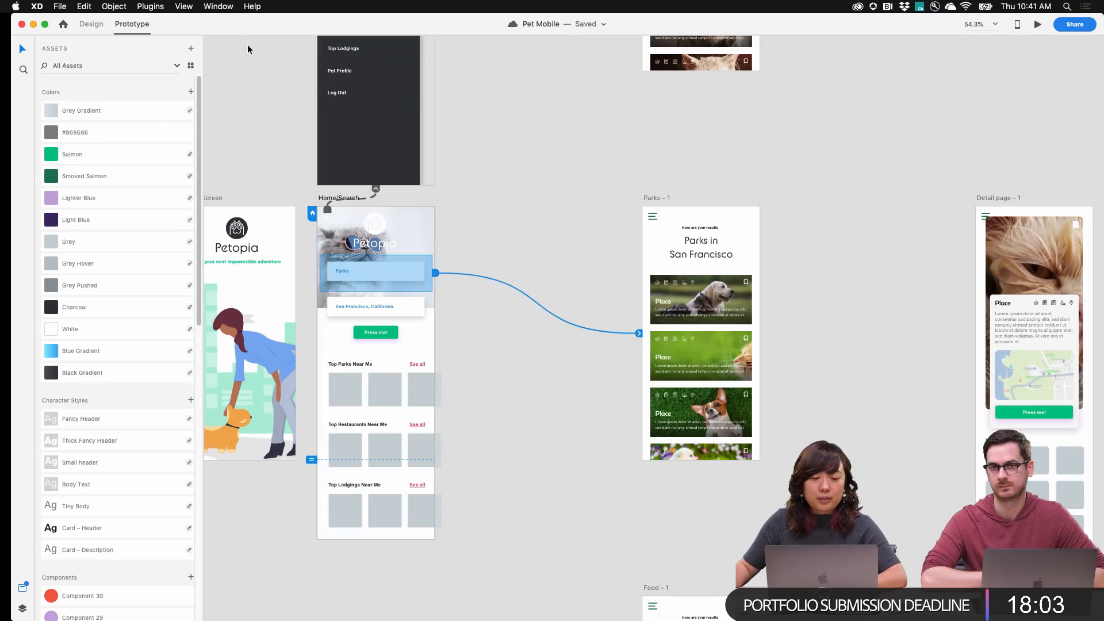
Switch to Design mode and lengthen the Parks – 1 artboard to a height of about 1177
left_click(92, 28)
left_click(661, 197)
scroll(718, 298, "down", 5)
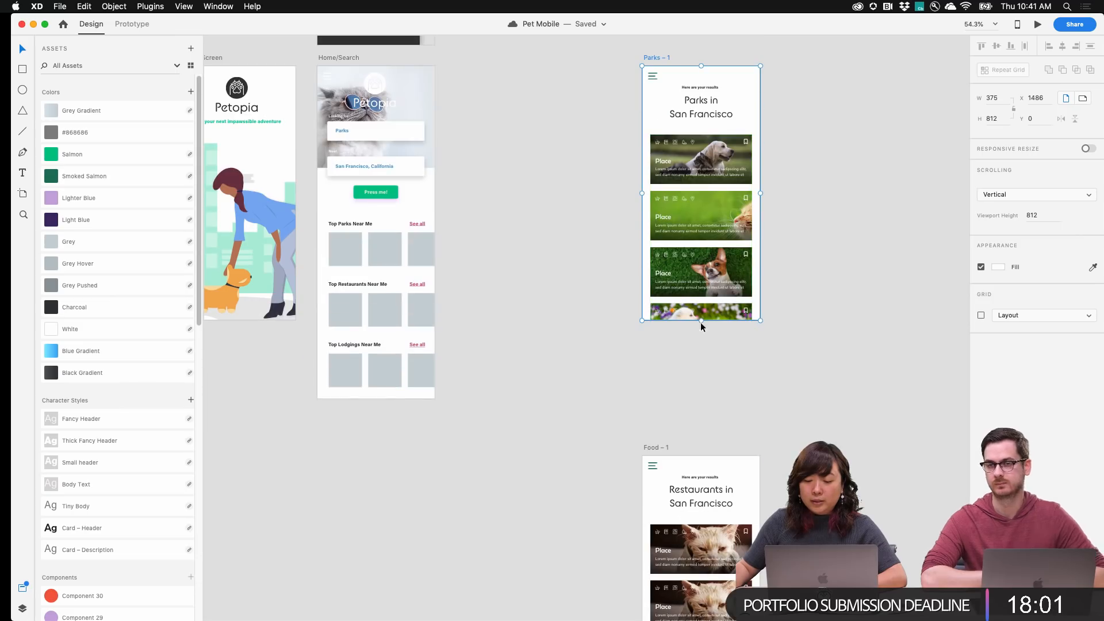
left_click_drag(701, 320, 728, 434)
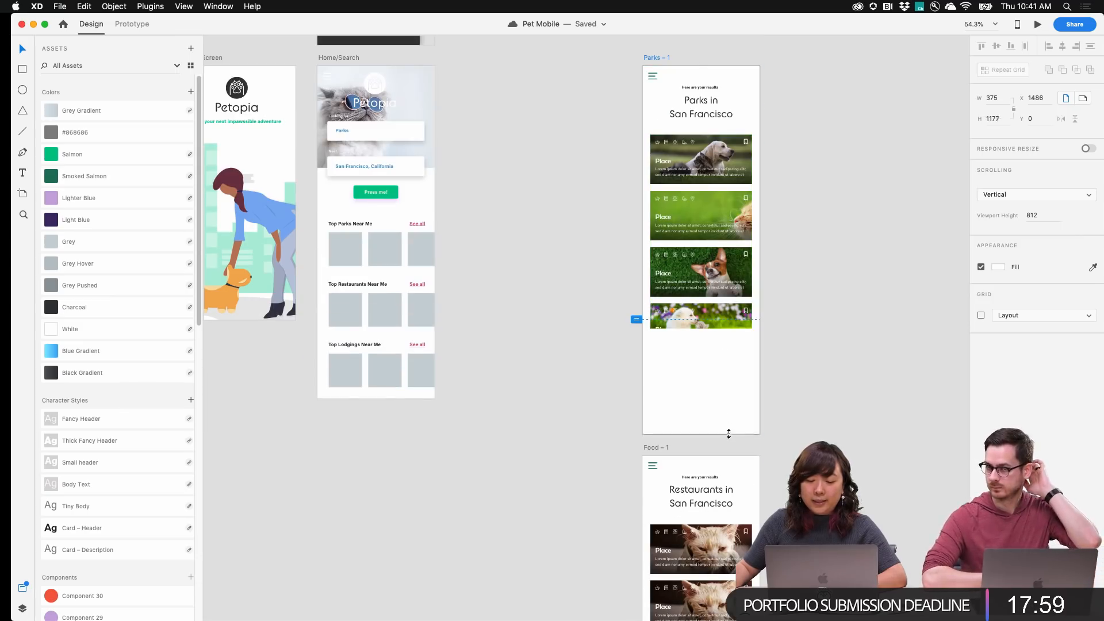
Extend the Repeat Grid of place cards on Parks – 1 down past the artboard's lower edge, to about 987 high
left_click(704, 318)
left_click_drag(700, 329, 703, 443)
scroll(581, 135, "up", 2)
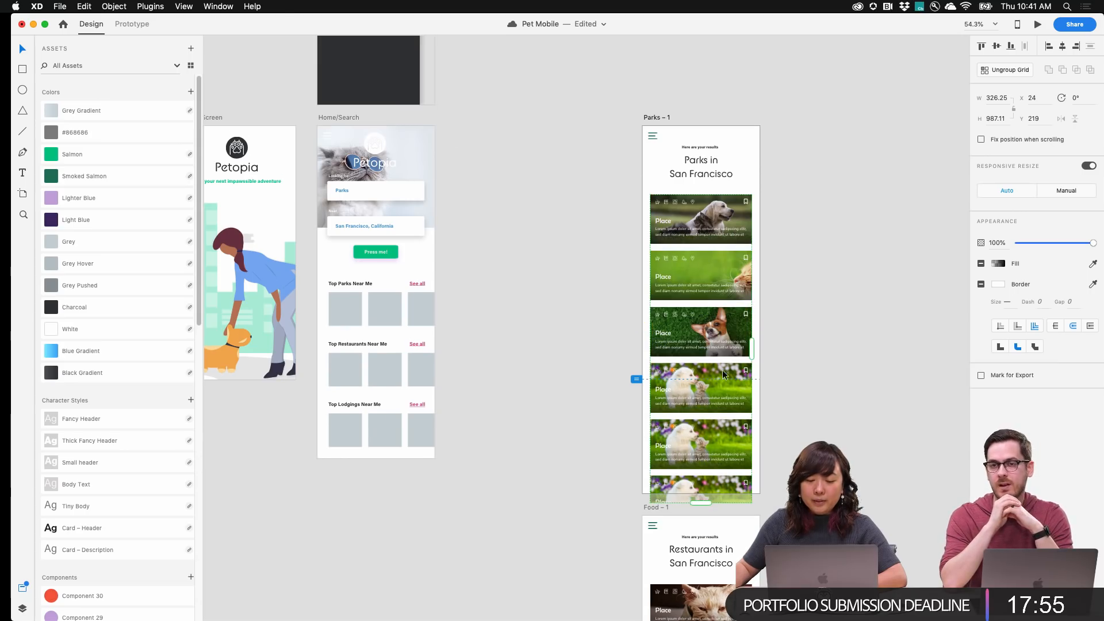
Preview from Home/Search, follow the Parks field, scroll through the extended results list, and close the preview
left_click(340, 118)
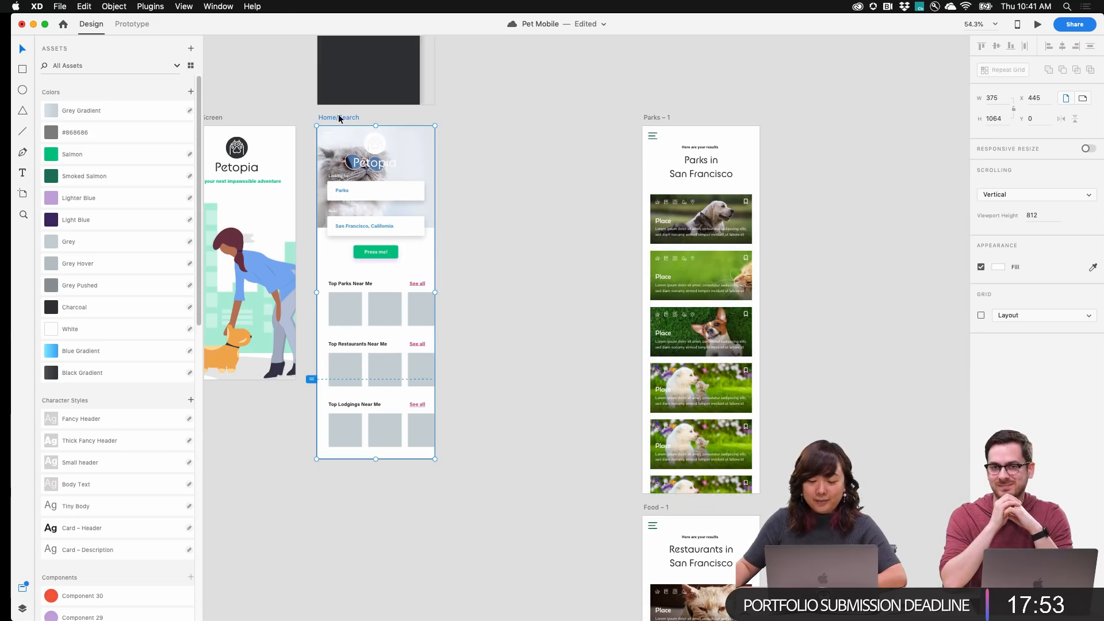
key("super+Return")
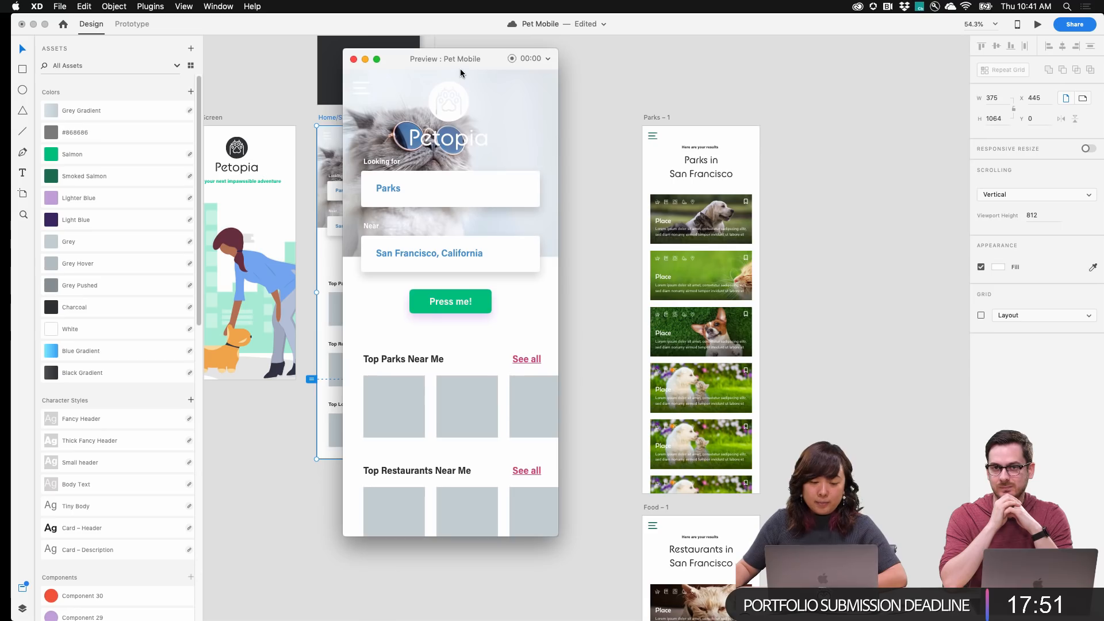
left_click_drag(461, 73, 447, 68)
left_click(447, 188)
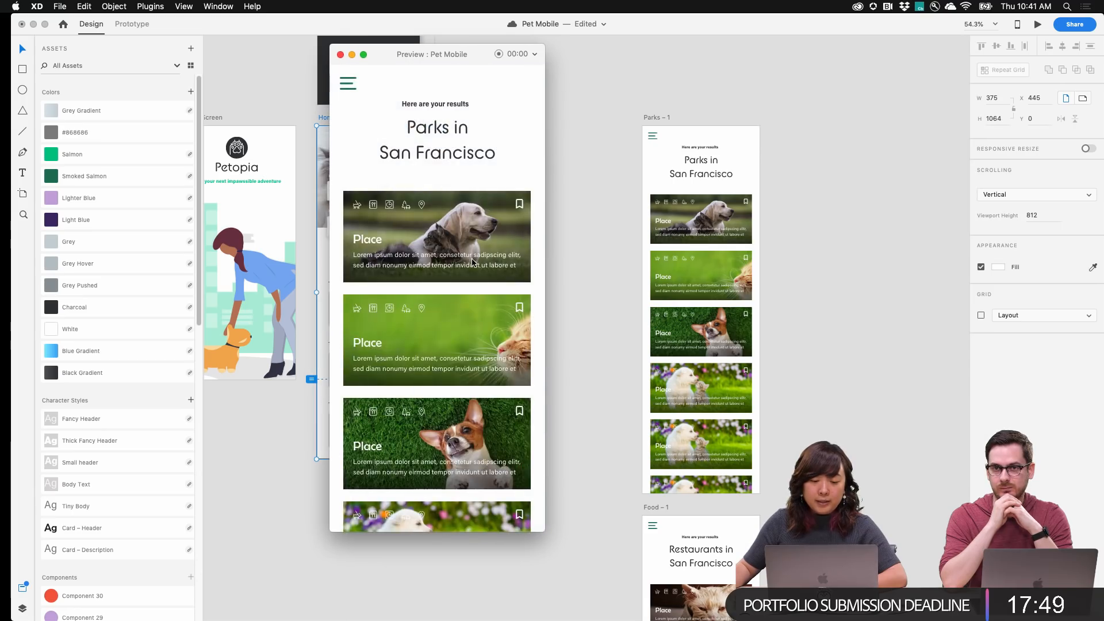
scroll(472, 261, "down", 5)
scroll(476, 280, "up", 5)
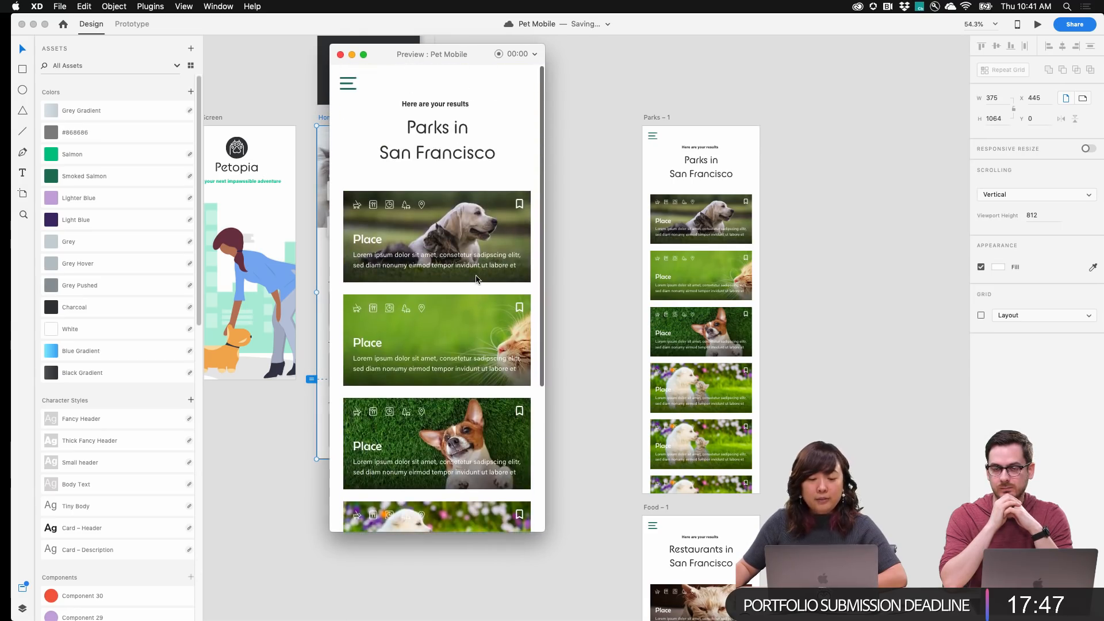
scroll(475, 275, "down", 4)
scroll(475, 275, "up", 4)
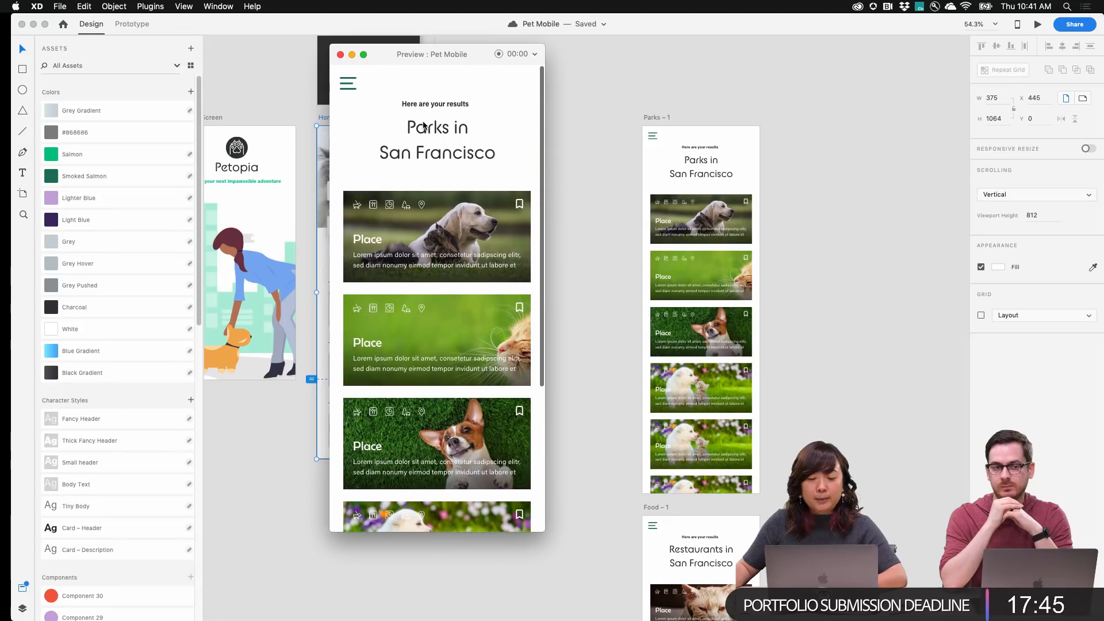
left_click(340, 55)
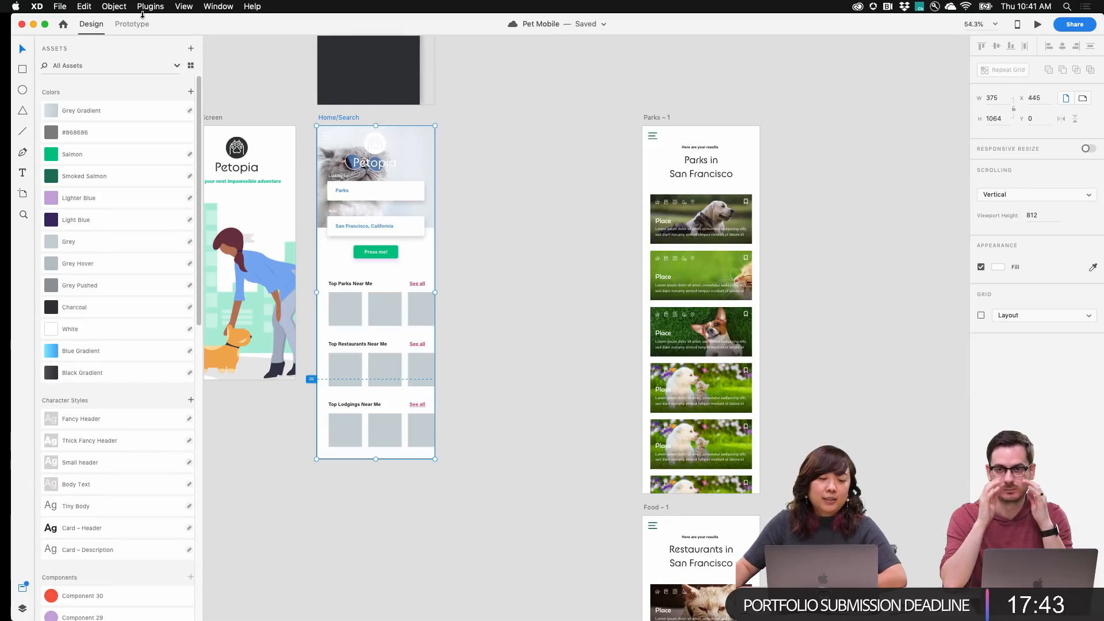
Switch to Prototype mode and copy the Home/Search hamburger icon that carries the menu overlay interaction
left_click(132, 24)
scroll(626, 196, "up", 3)
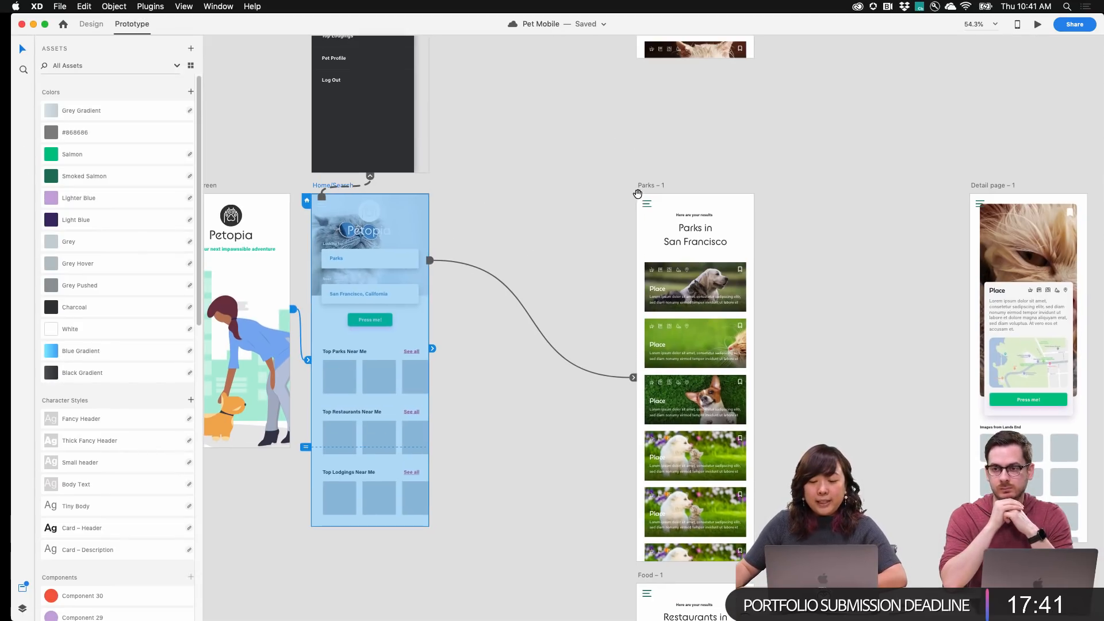
scroll(635, 194, "up", 4)
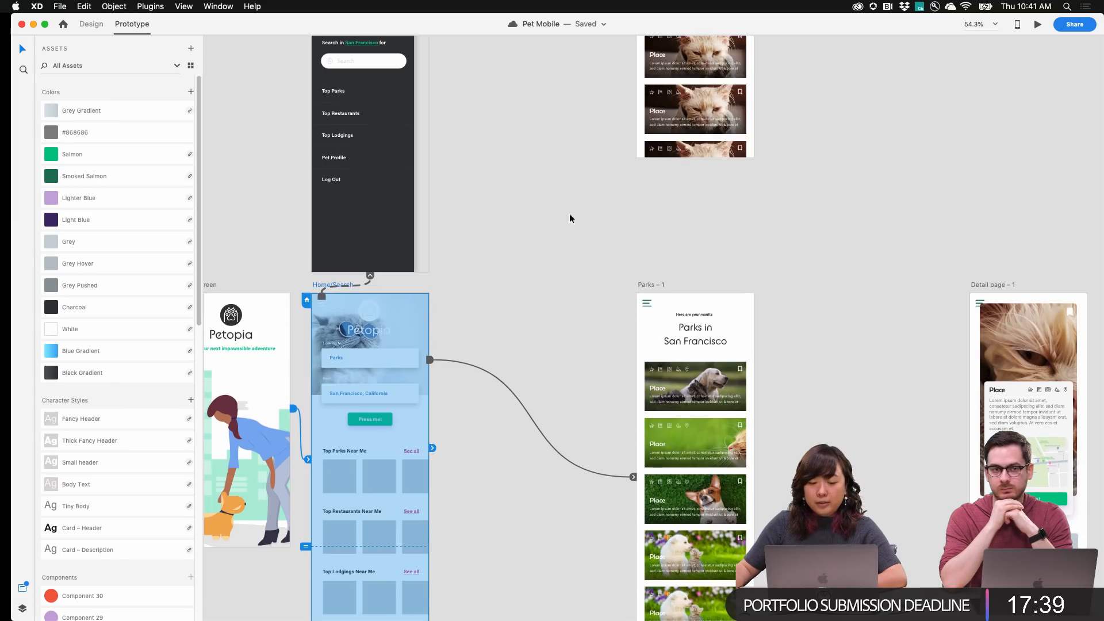
left_click_drag(323, 303, 325, 308)
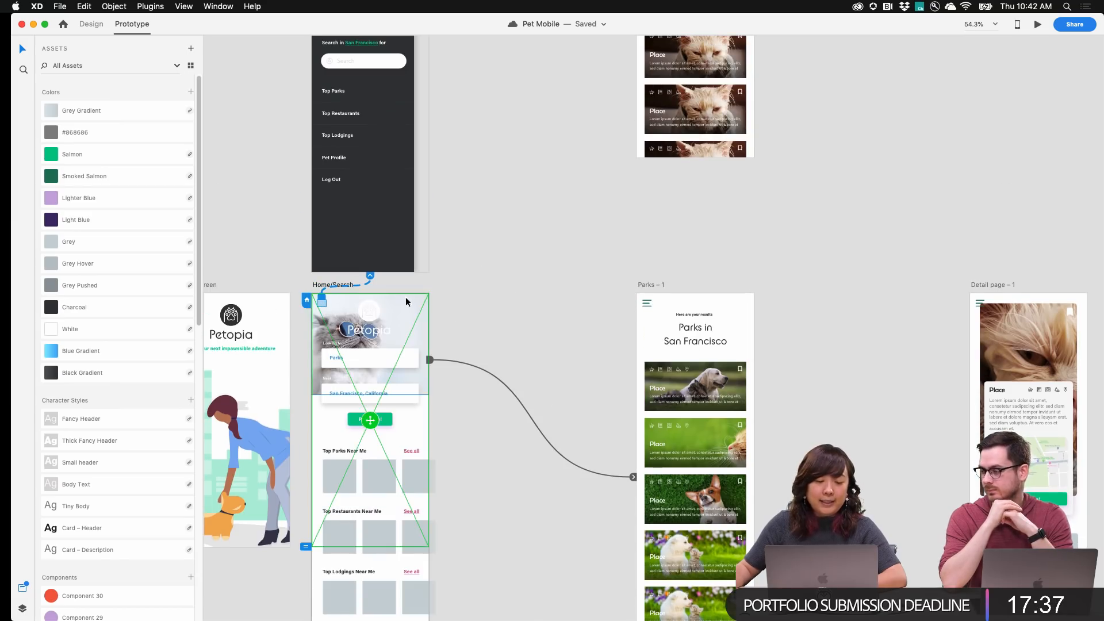
scroll(311, 316, "up", 10)
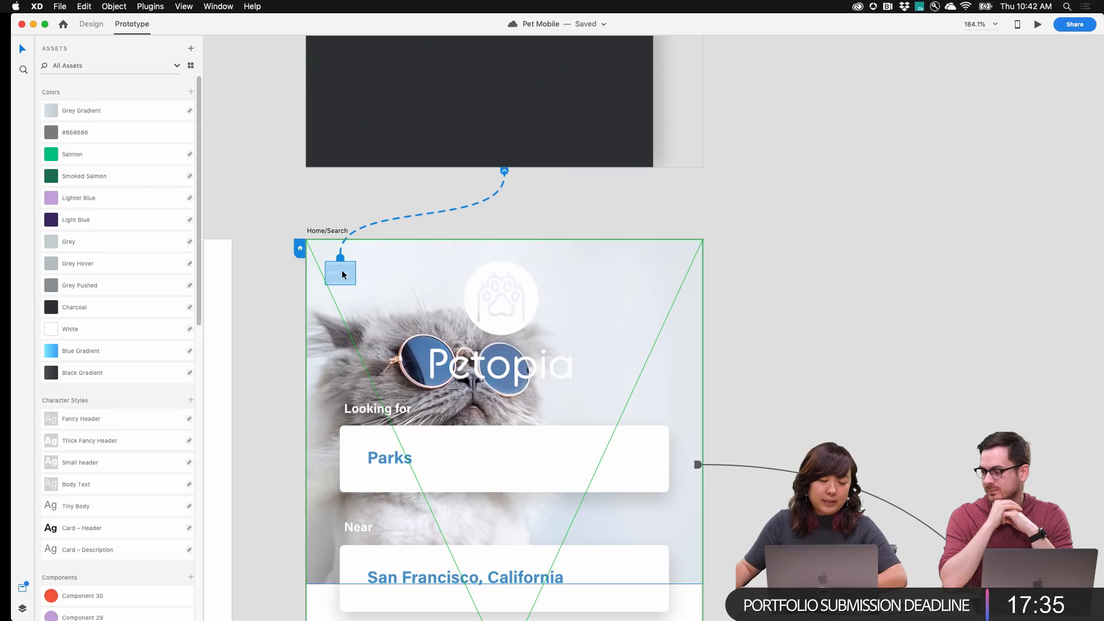
right_click(341, 272)
key("Escape")
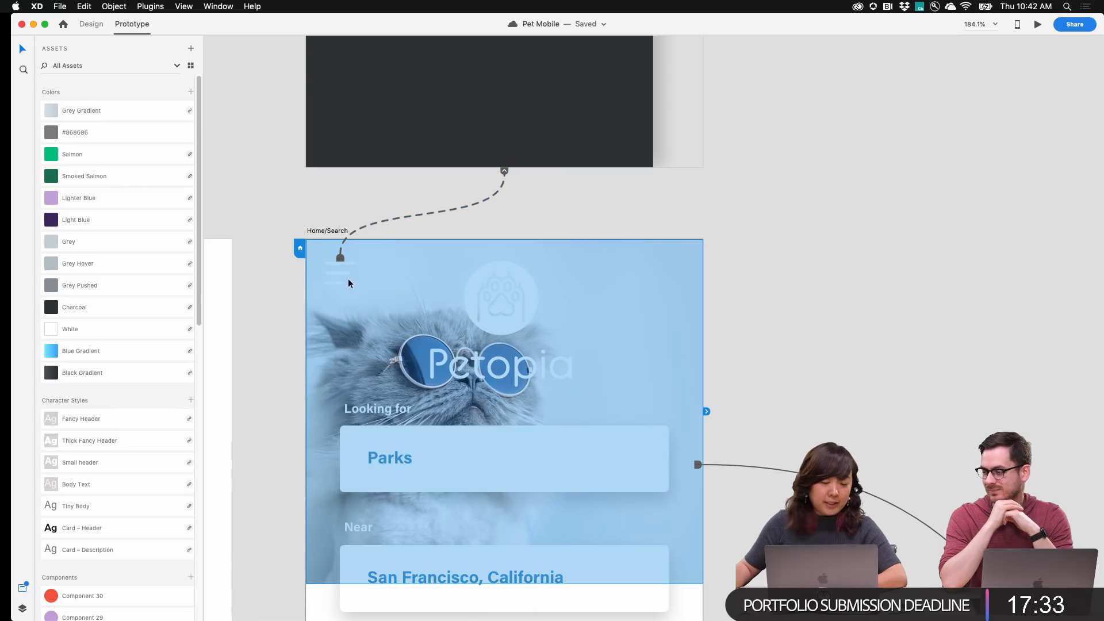
left_click(347, 268)
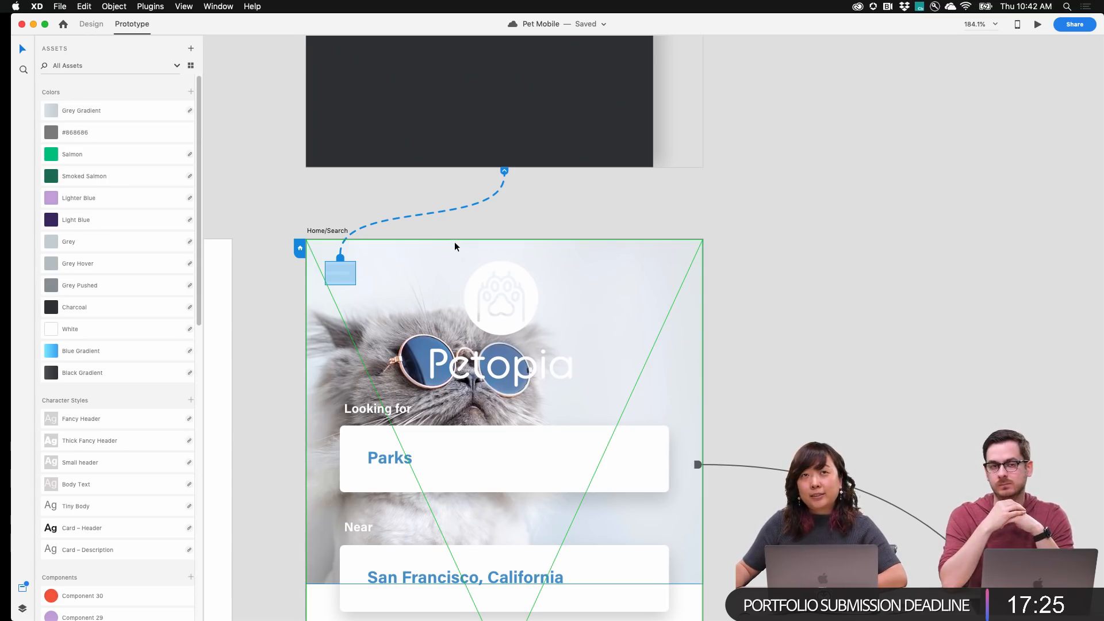
scroll(454, 246, "down", 5)
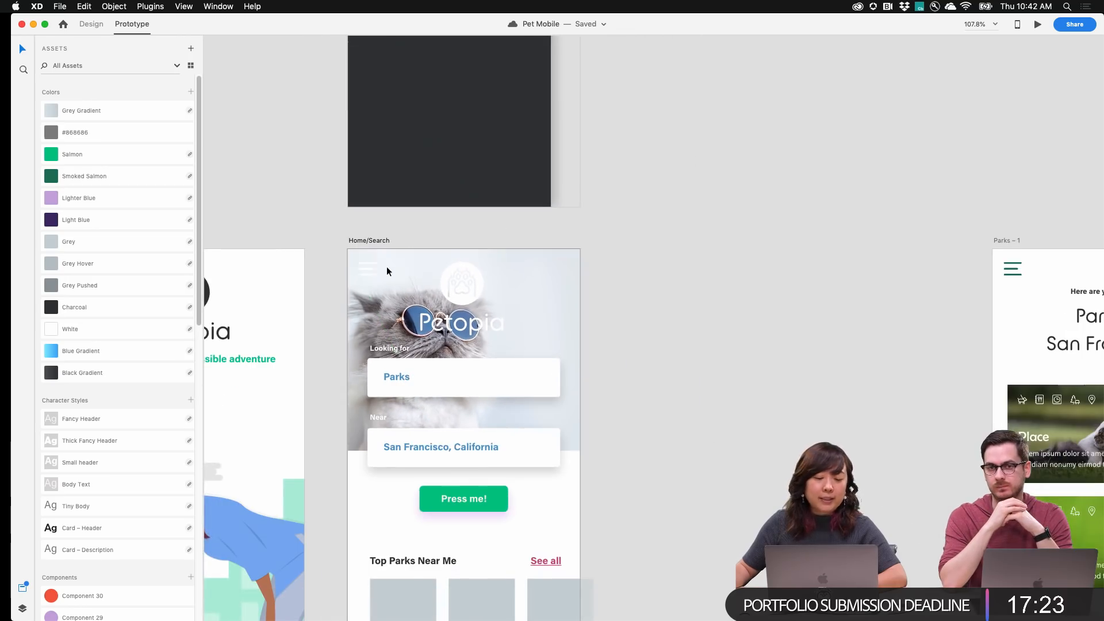
scroll(701, 182, "right", 10)
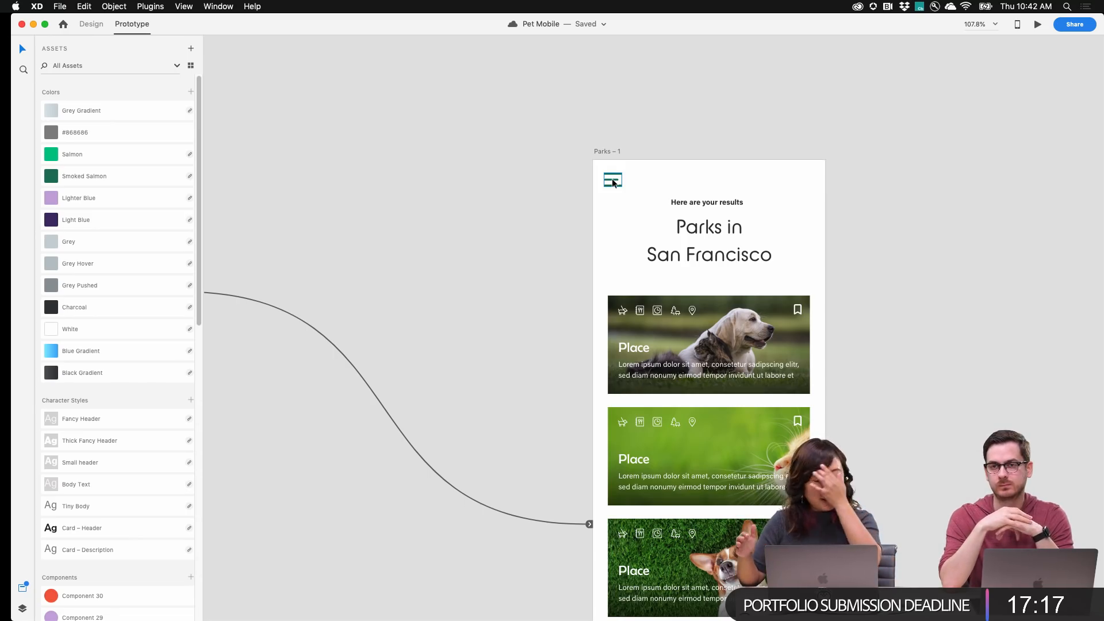
scroll(572, 181, "down", 5)
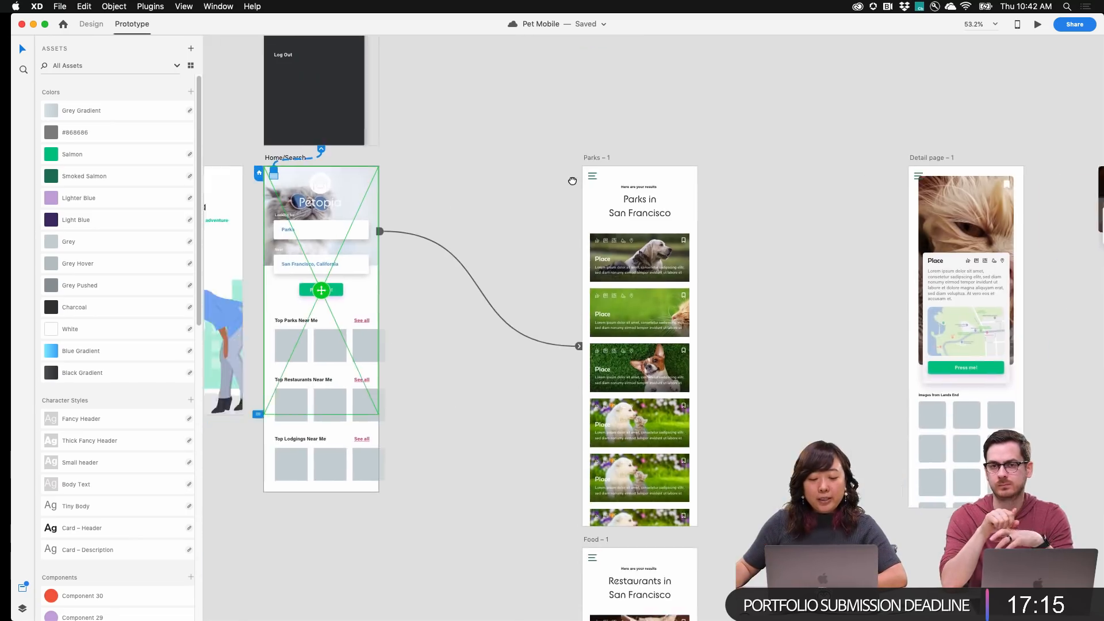
scroll(323, 172, "up", 5)
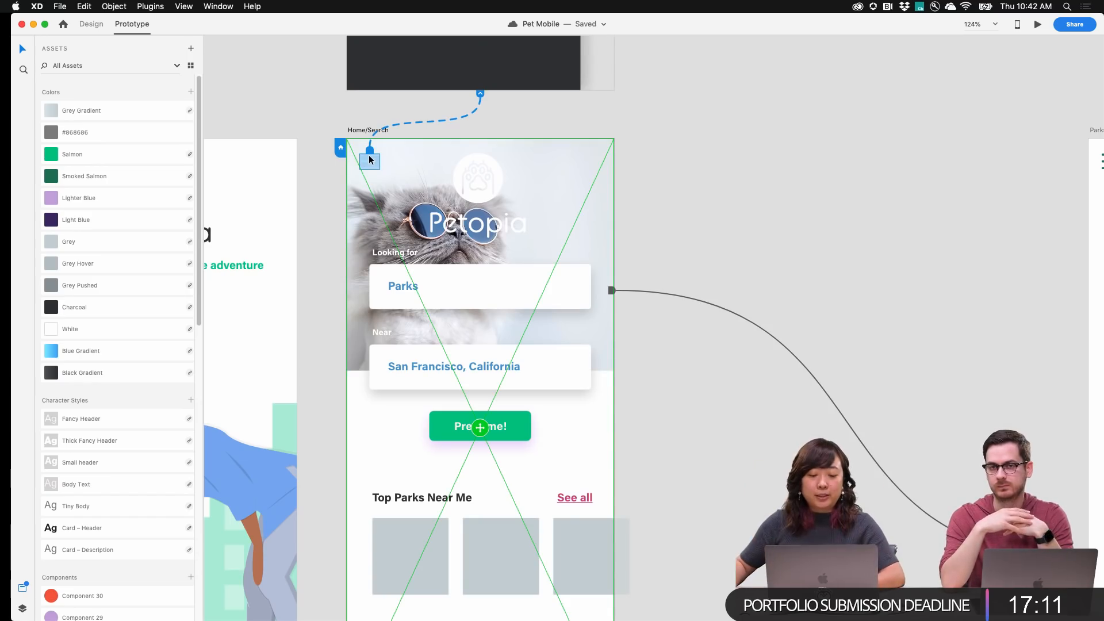
right_click(370, 156)
left_click(405, 172)
Paste the copied interaction onto the hamburger icon of the Parks – 1 artboard
scroll(406, 173, "down", 5)
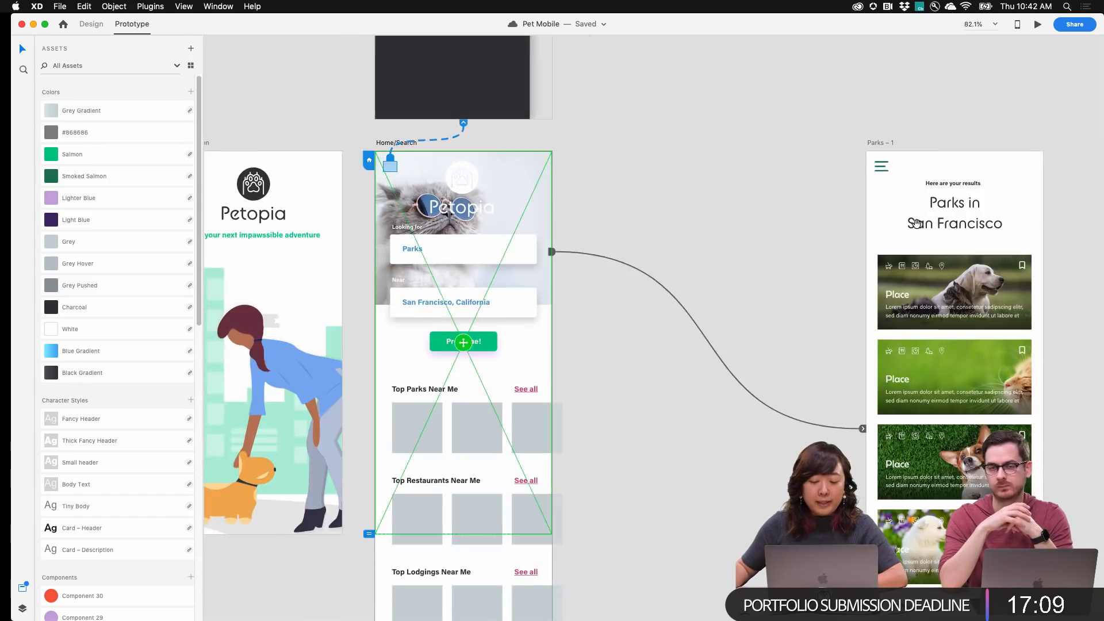
scroll(529, 122, "up", 5)
left_click(531, 114)
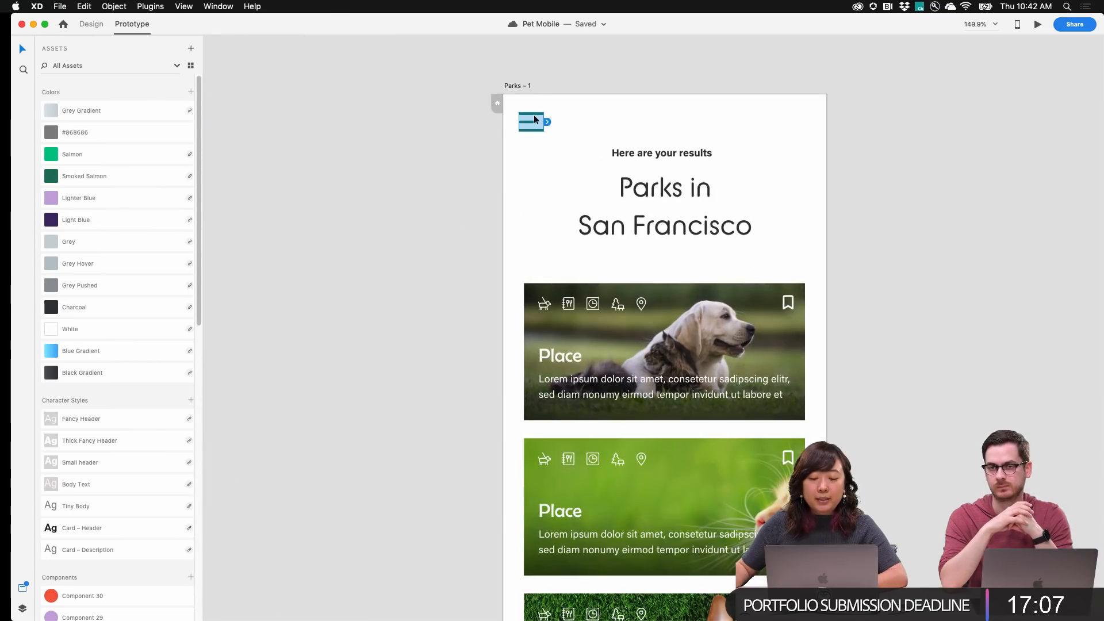
right_click(534, 115)
left_click(539, 117)
left_click(540, 112)
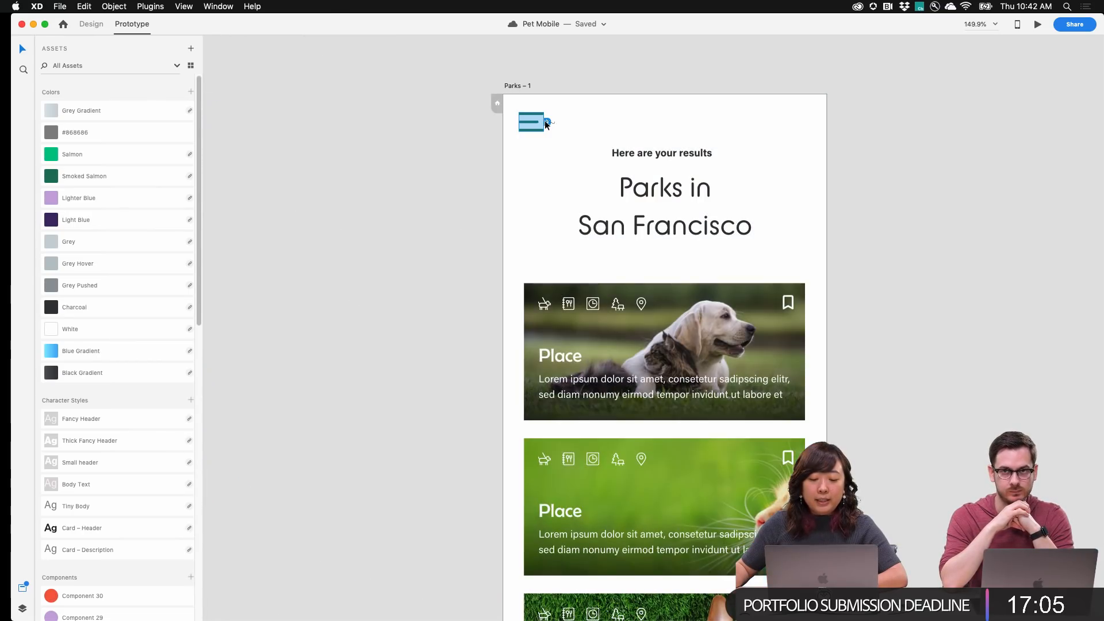
right_click(544, 120)
left_click(534, 119)
right_click(532, 113)
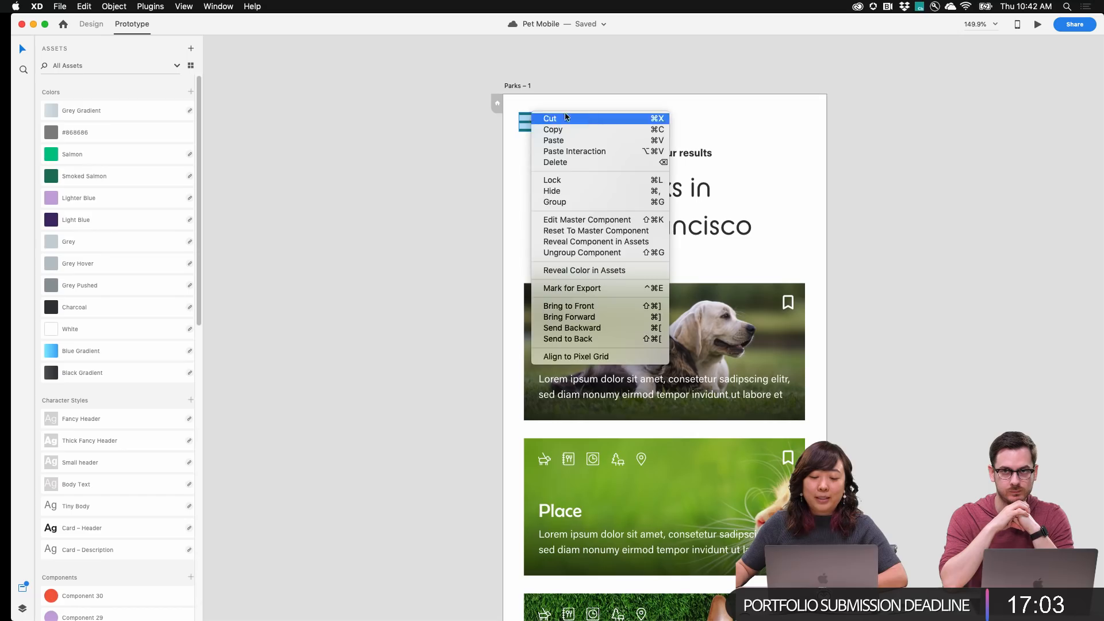
left_click(616, 151)
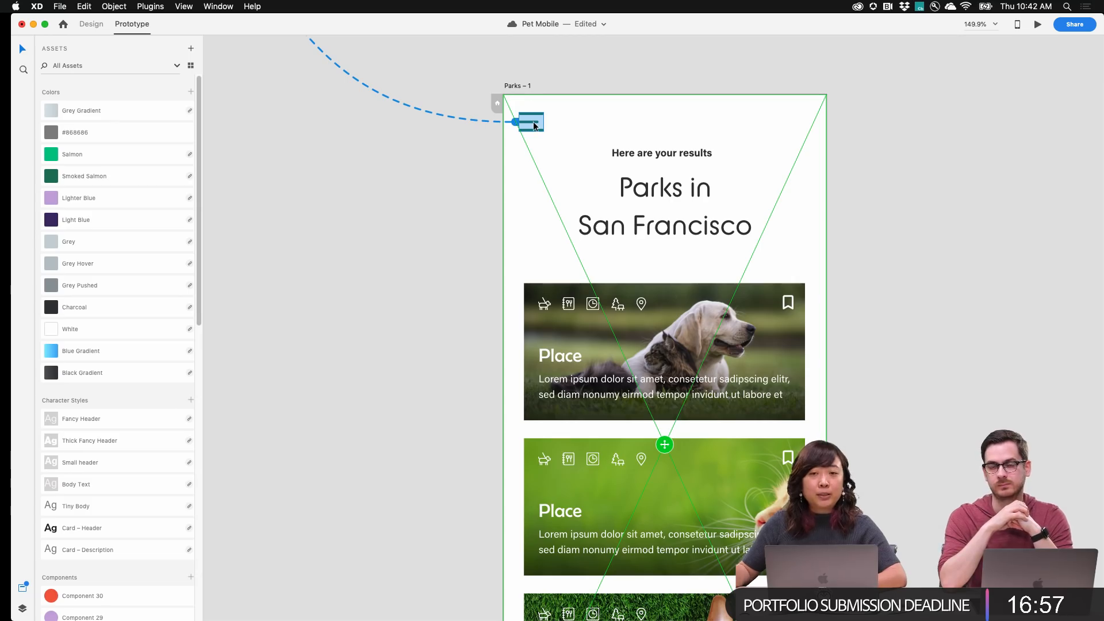
Check the trigger, action, destination and animation of the interaction pasted on the Parks – 1 hamburger icon
scroll(532, 124, "down", 5)
scroll(416, 177, "left", 5)
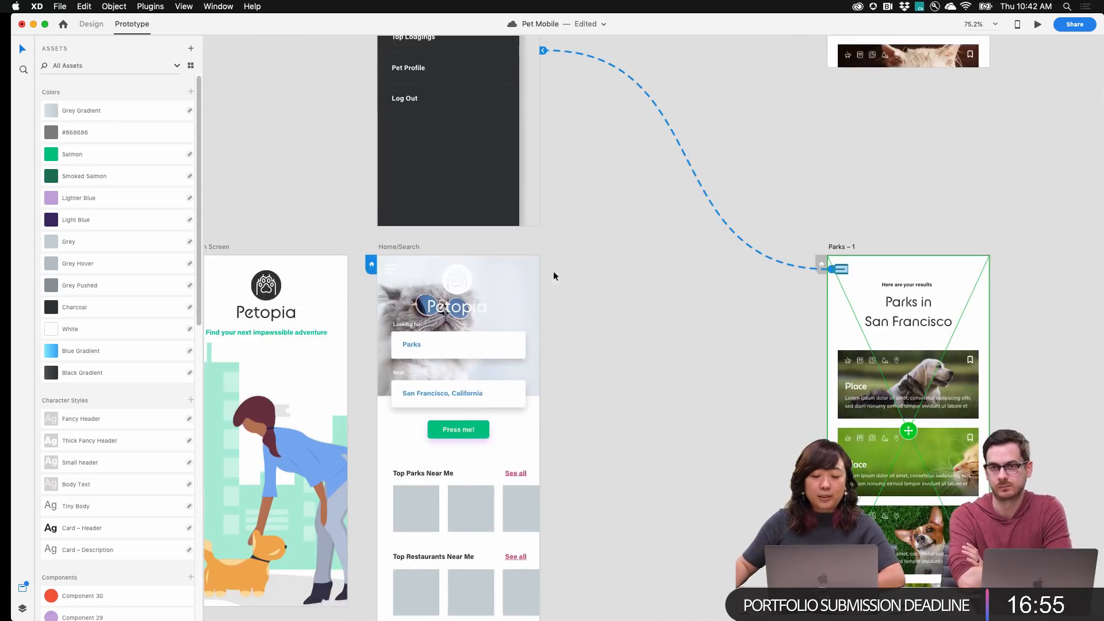
scroll(547, 279, "down", 3)
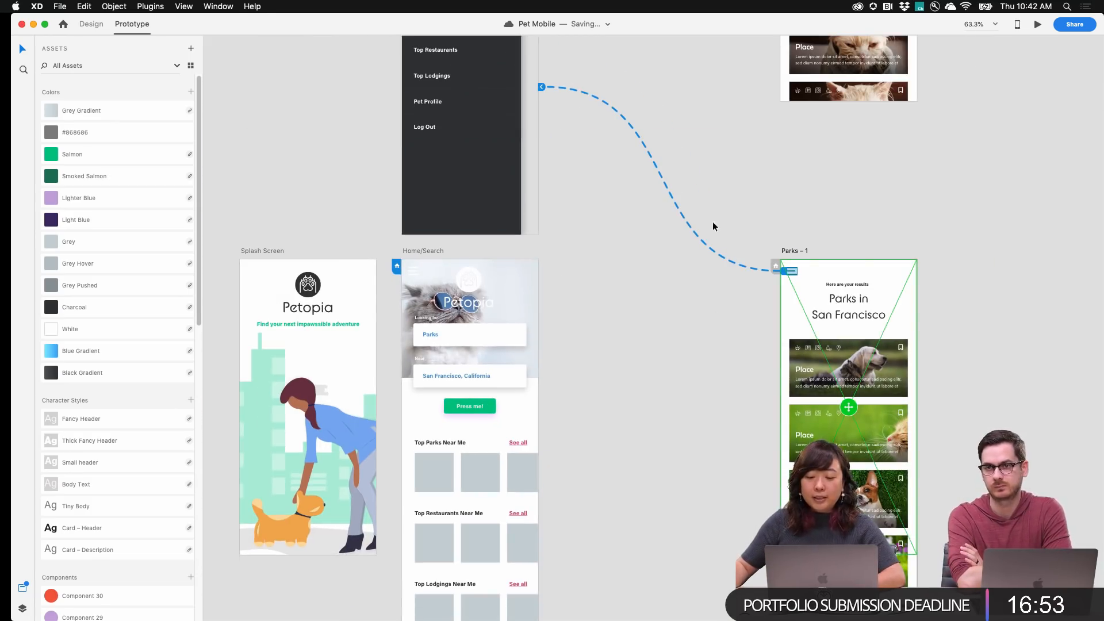
scroll(597, 239, "right", 5)
scroll(597, 239, "down", 2)
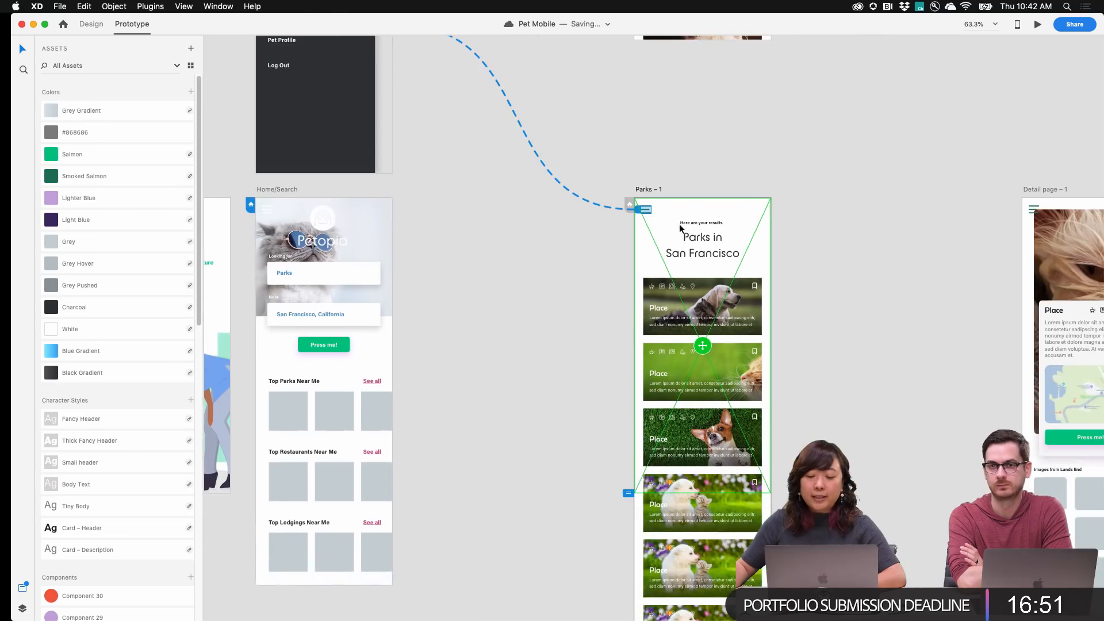
scroll(644, 212, "up", 2)
scroll(644, 213, "left", 1)
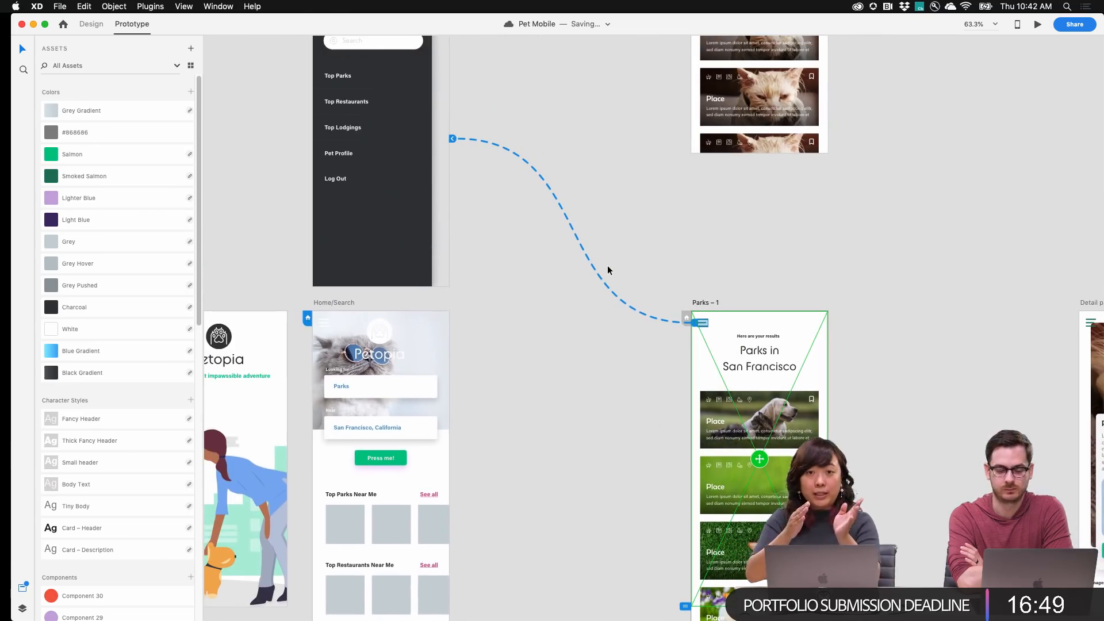
left_click(695, 323)
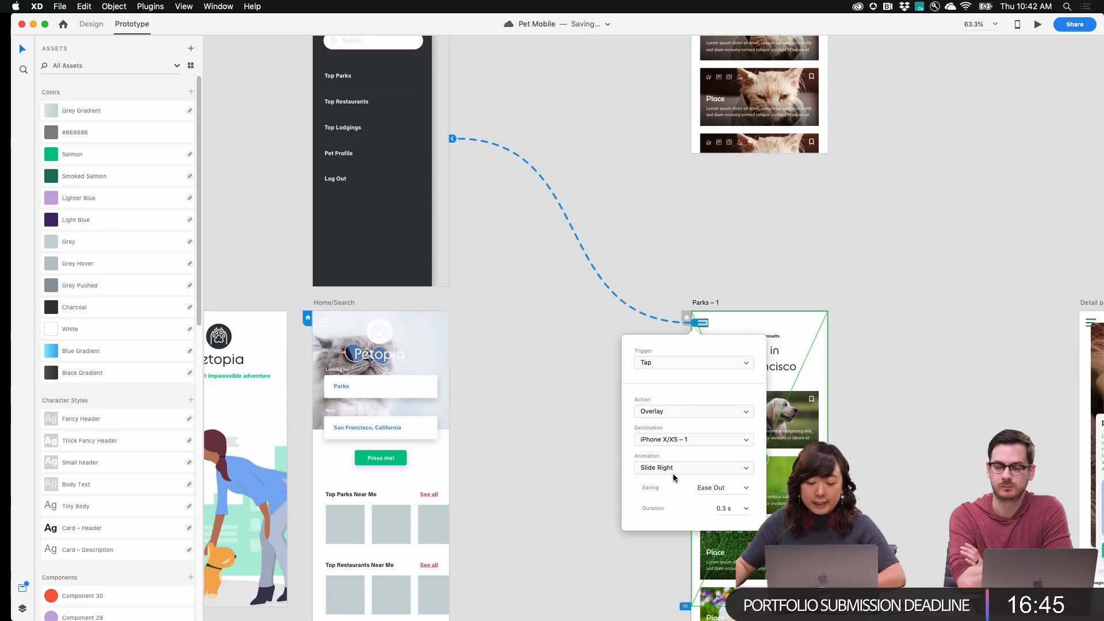
left_click(730, 276)
Close the interaction settings and copy the hamburger icon of the Home/Search artboard together with its overlay interaction
scroll(661, 230, "down", 3)
scroll(662, 230, "left", 3)
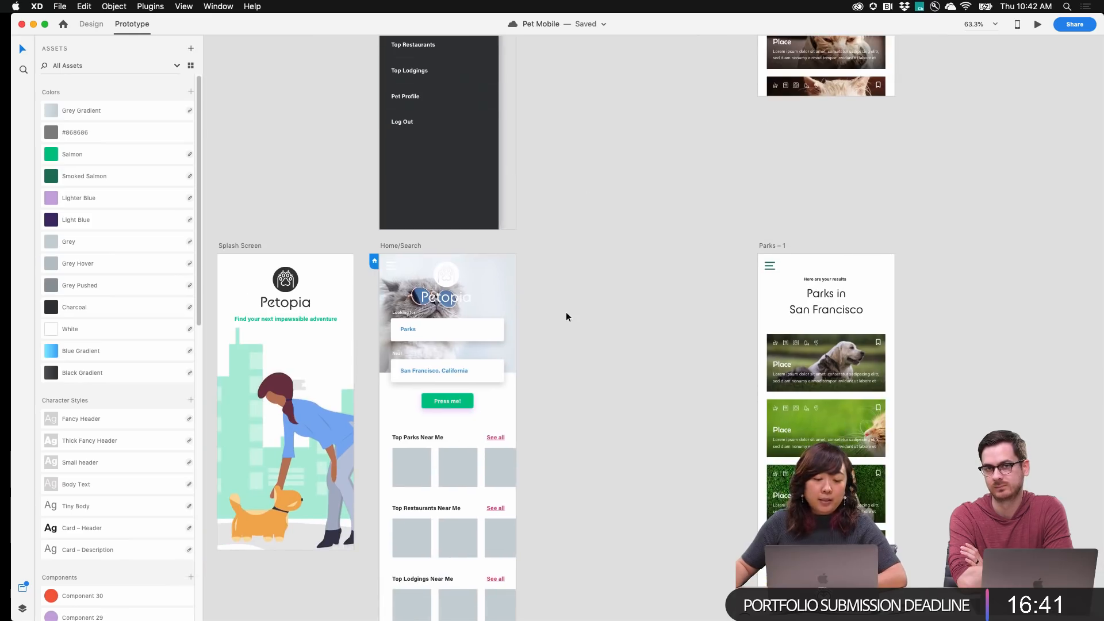
scroll(460, 259, "down", 3)
scroll(459, 258, "right", 1)
left_click(362, 197)
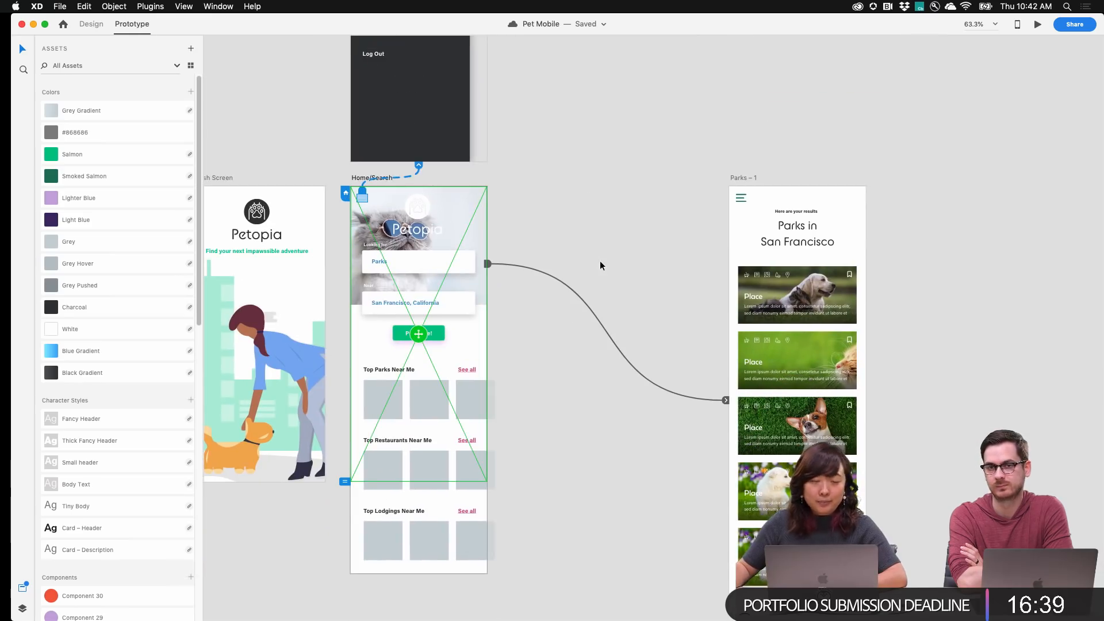
Delete the existing hamburger icons from the Food – 1, Lodging – 1 and Pet Profile – member view artboards
scroll(613, 261, "down", 10)
scroll(612, 261, "right", 2)
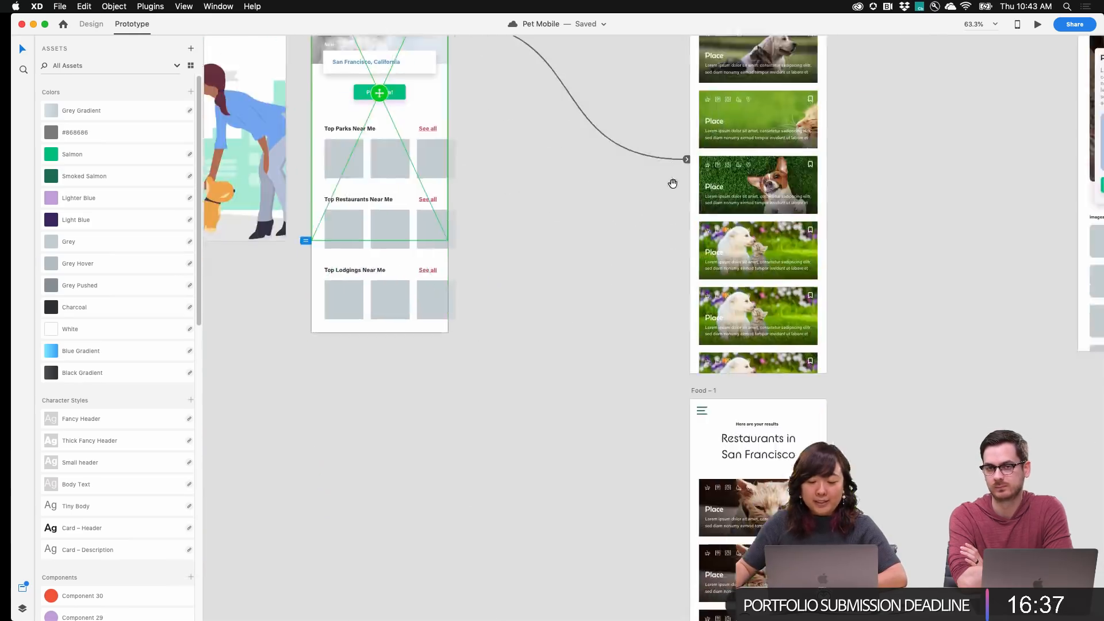
left_click(638, 162)
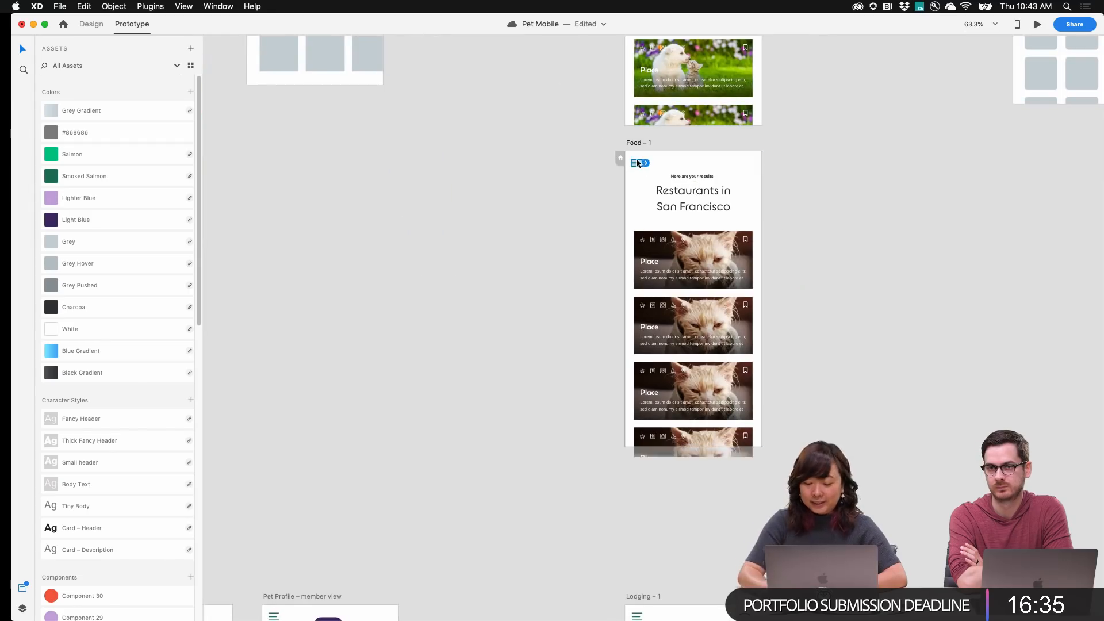
left_click(636, 185)
scroll(648, 355, "down", 3)
left_click(638, 454)
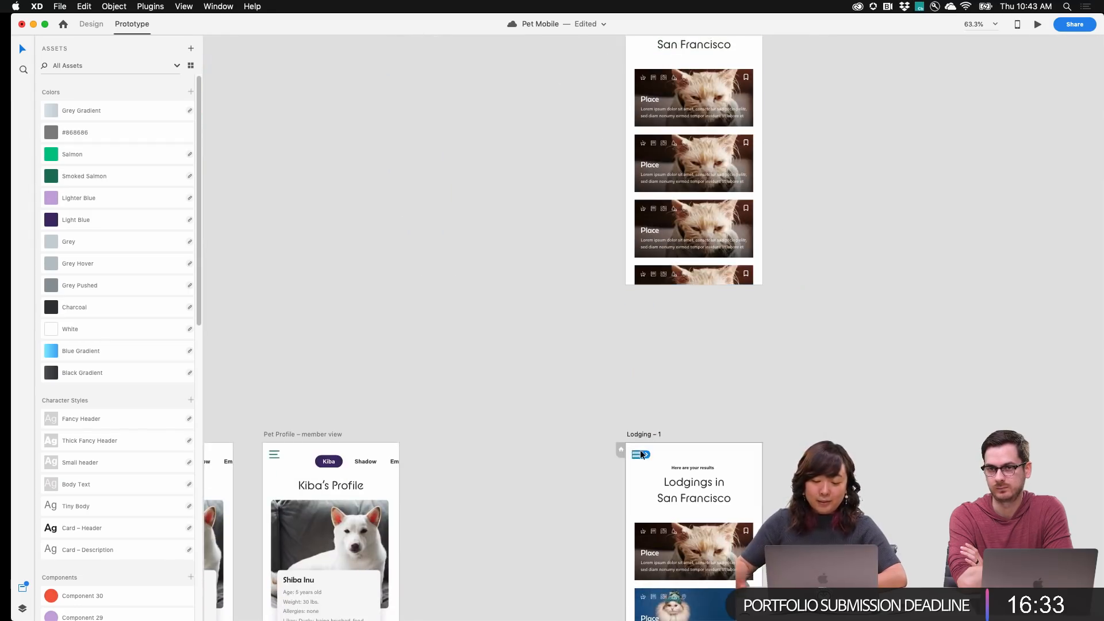
left_click(643, 454)
scroll(640, 456, "down", 3)
left_click(373, 459)
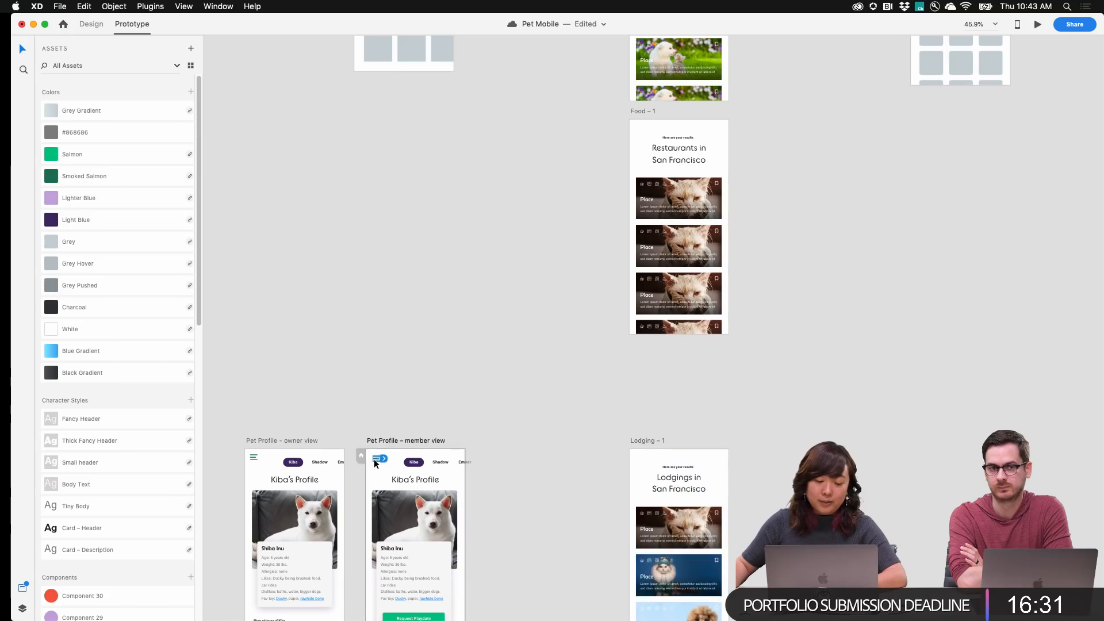
Paste the copied hamburger icon with its overlay interaction onto the Lodging – 1 and Food – 1 artboards and save the document
left_click(430, 442)
left_click(635, 450)
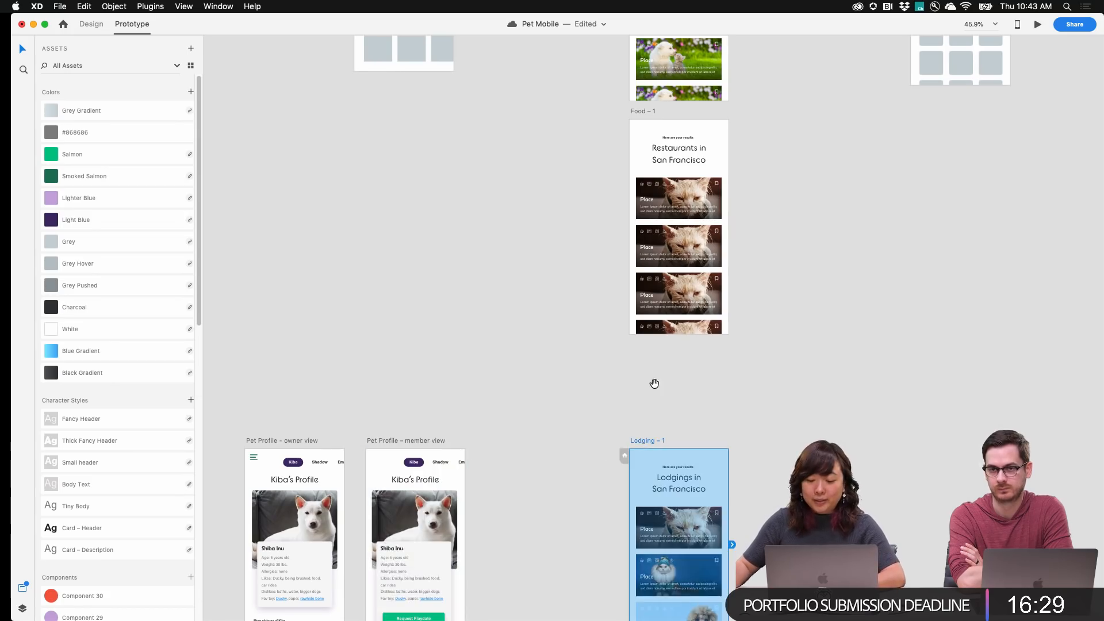
scroll(658, 299, "up", 2)
left_click(650, 164, "shift")
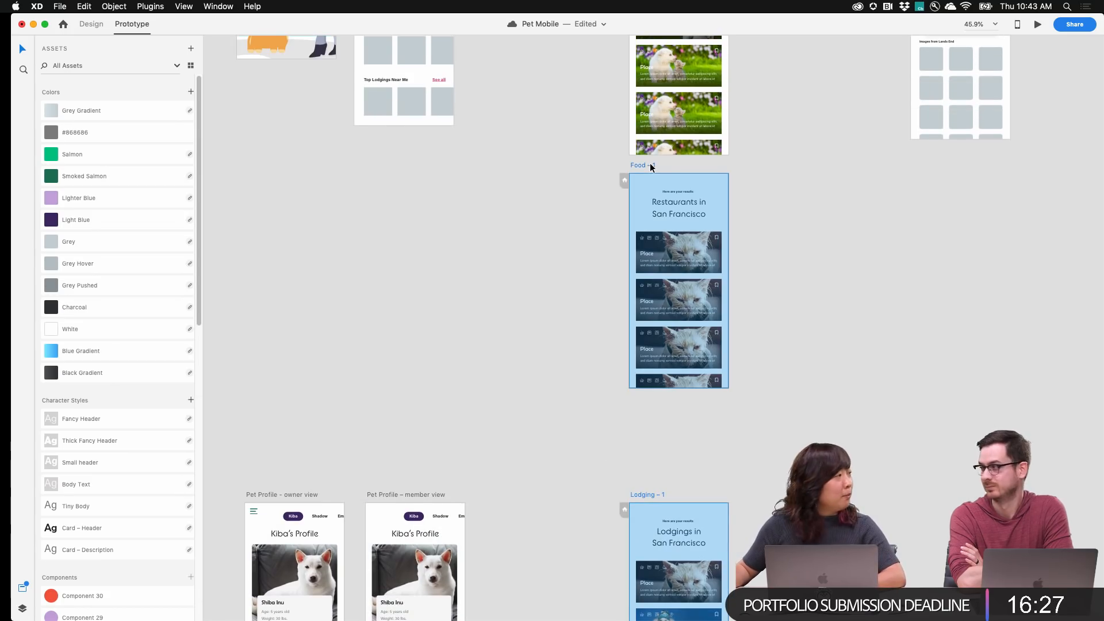
scroll(698, 348, "down", 1)
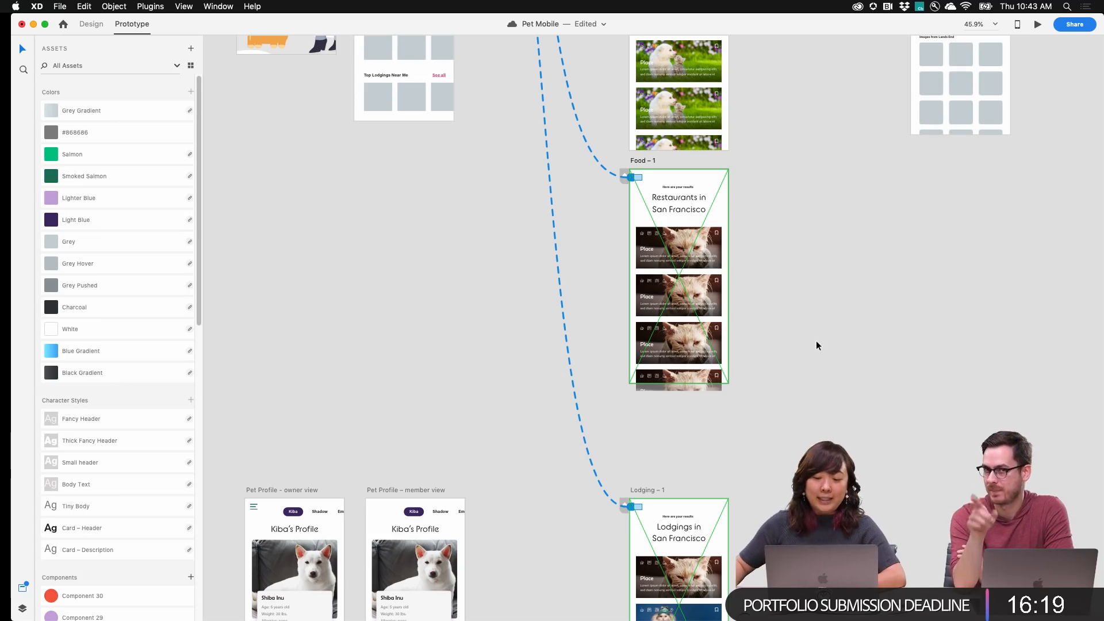
key("super+s")
scroll(806, 342, "down", 5)
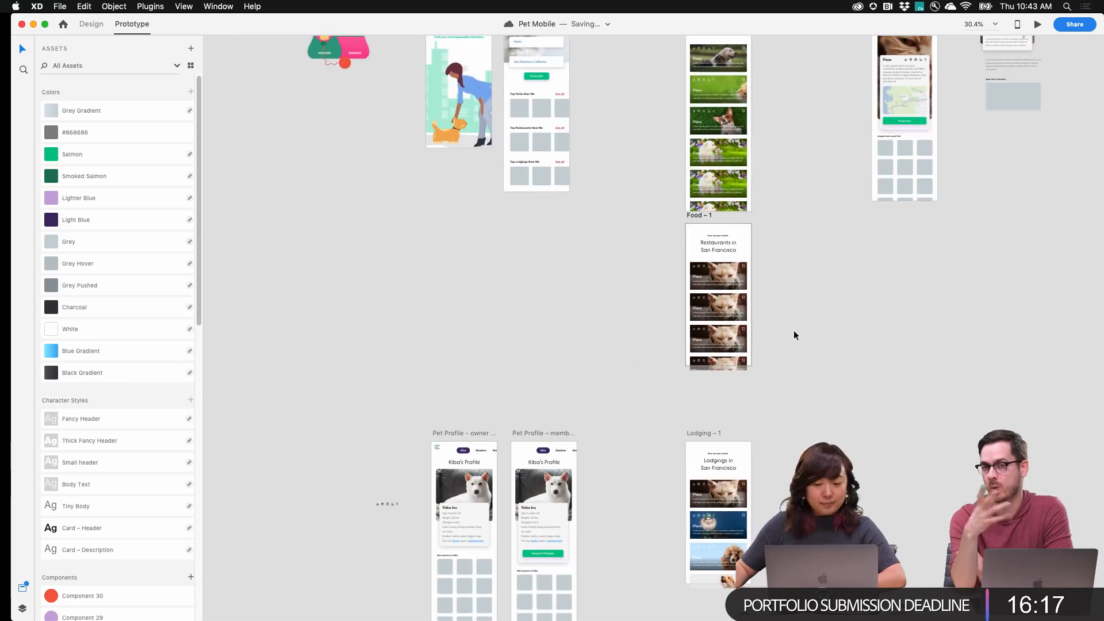
Undo the last paste and paste the hamburger icon onto Food – 1, Lodging – 1 and Pet Profile – member view together
left_click_drag(788, 256, 657, 351)
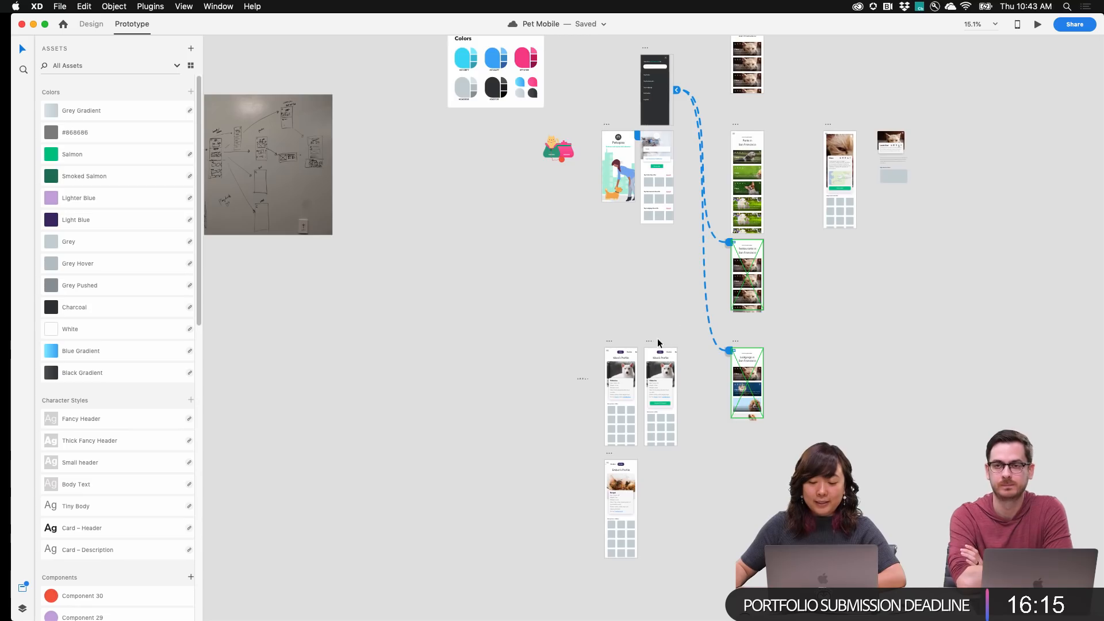
scroll(658, 338, "up", 4)
left_click_drag(838, 292, 750, 332)
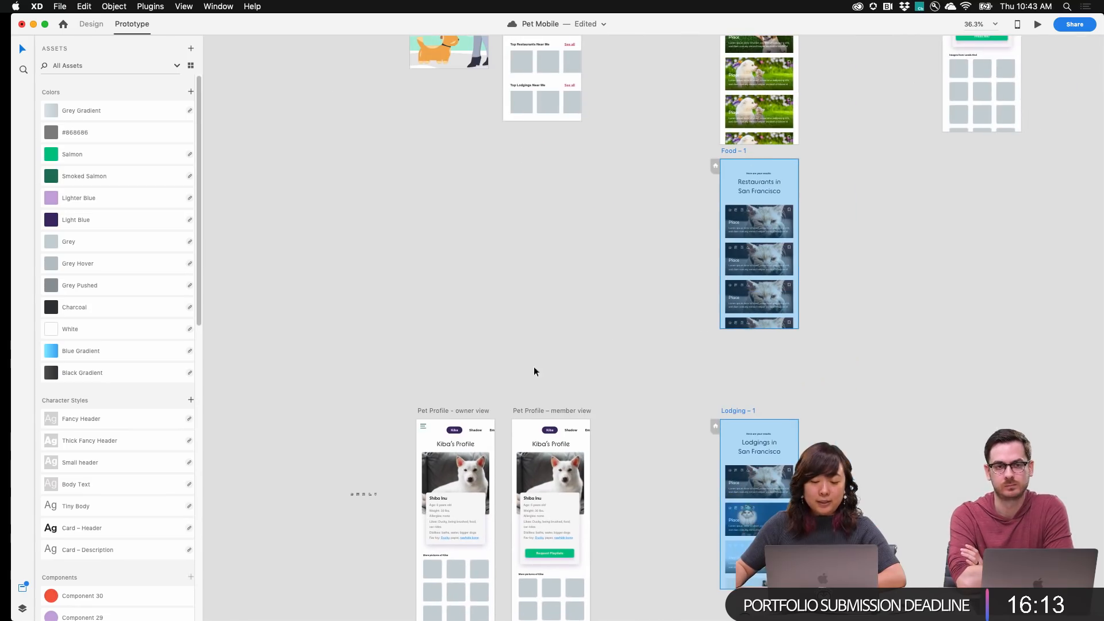
left_click(524, 406, "shift")
scroll(692, 326, "down", 2)
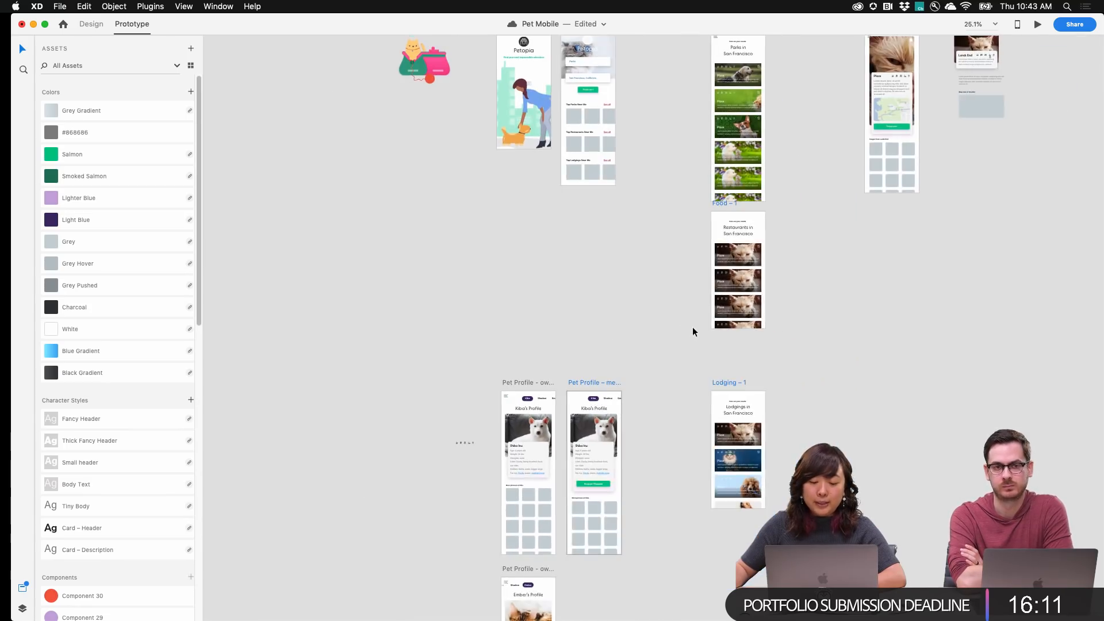
left_click_drag(774, 293, 681, 354)
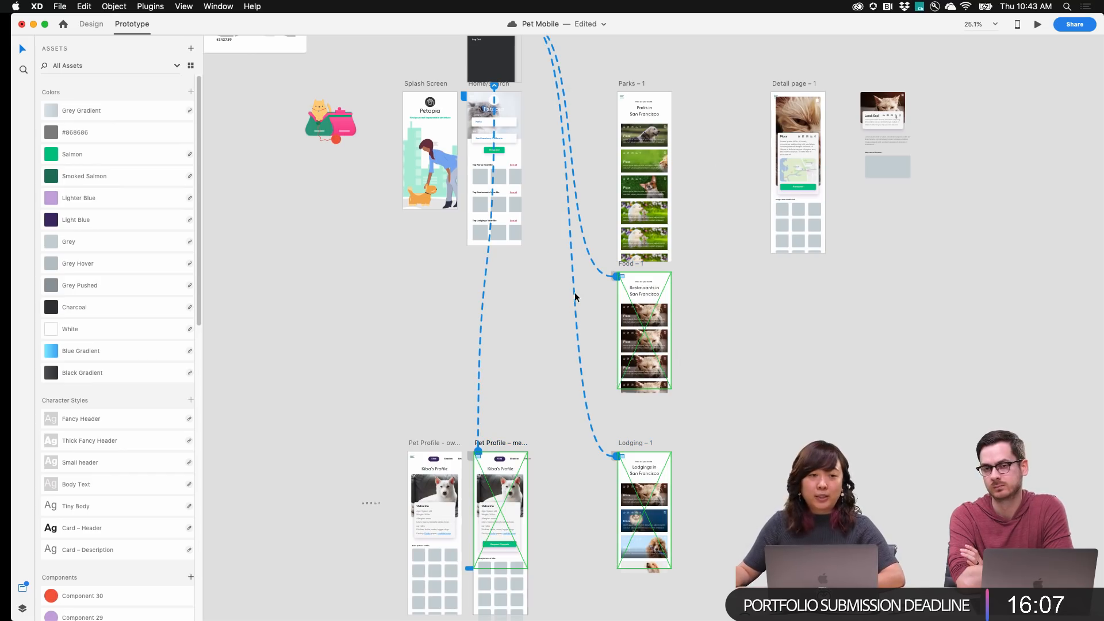
Link the Top Parks Near Me image row and its See all text on Home/Search to the Parks – 1 artboard
scroll(574, 292, "up", 3)
left_click(492, 182)
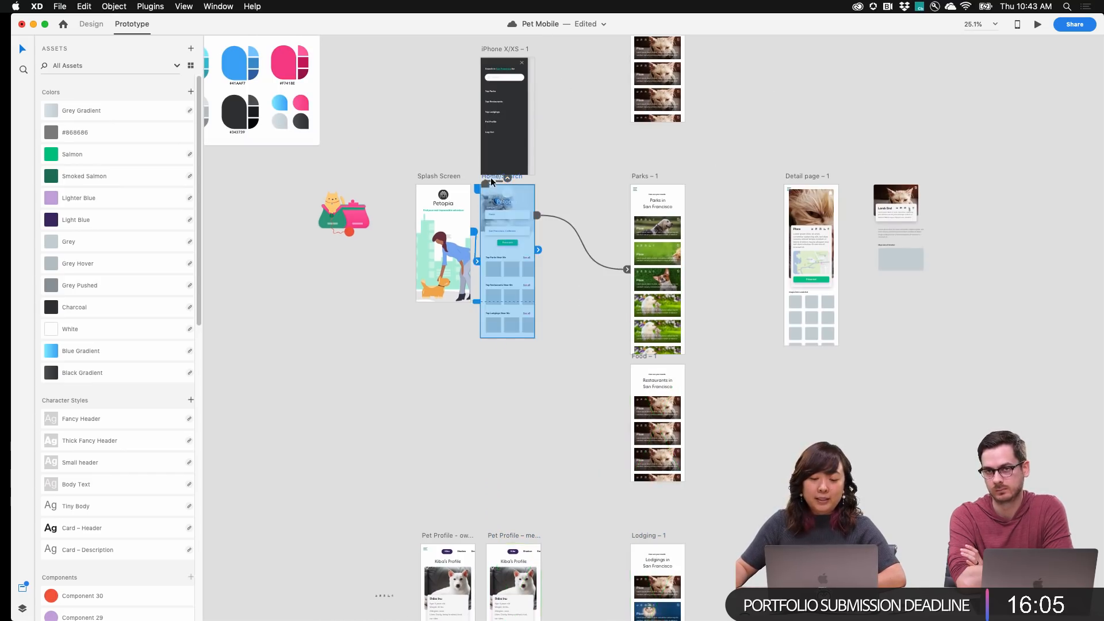
scroll(591, 308, "up", 2)
scroll(572, 276, "down", 2)
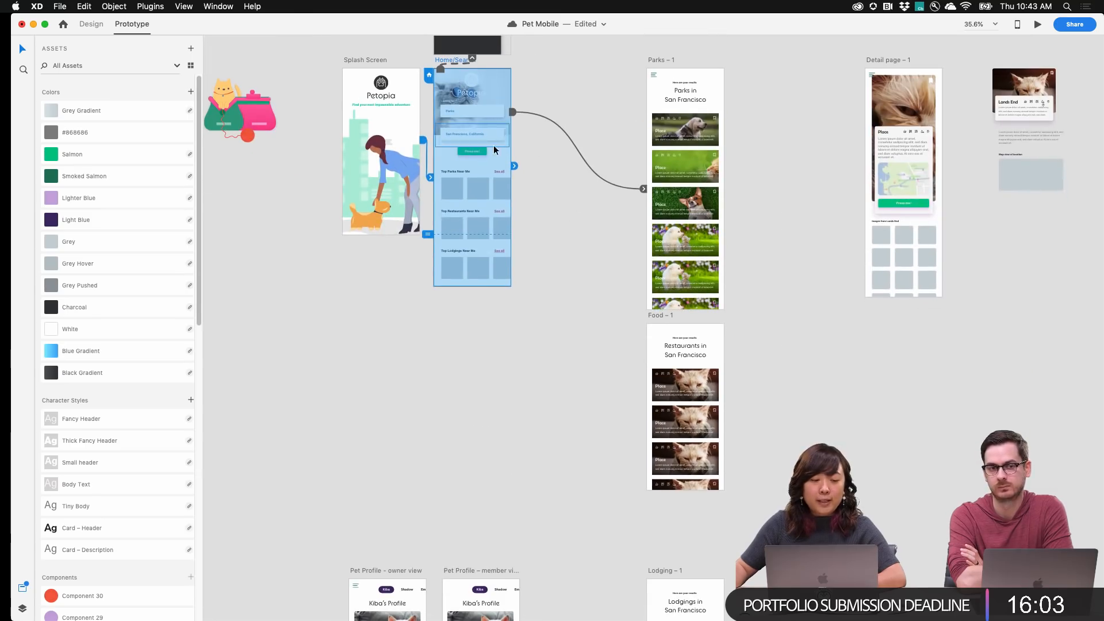
left_click(467, 188)
scroll(560, 173, "down", 3)
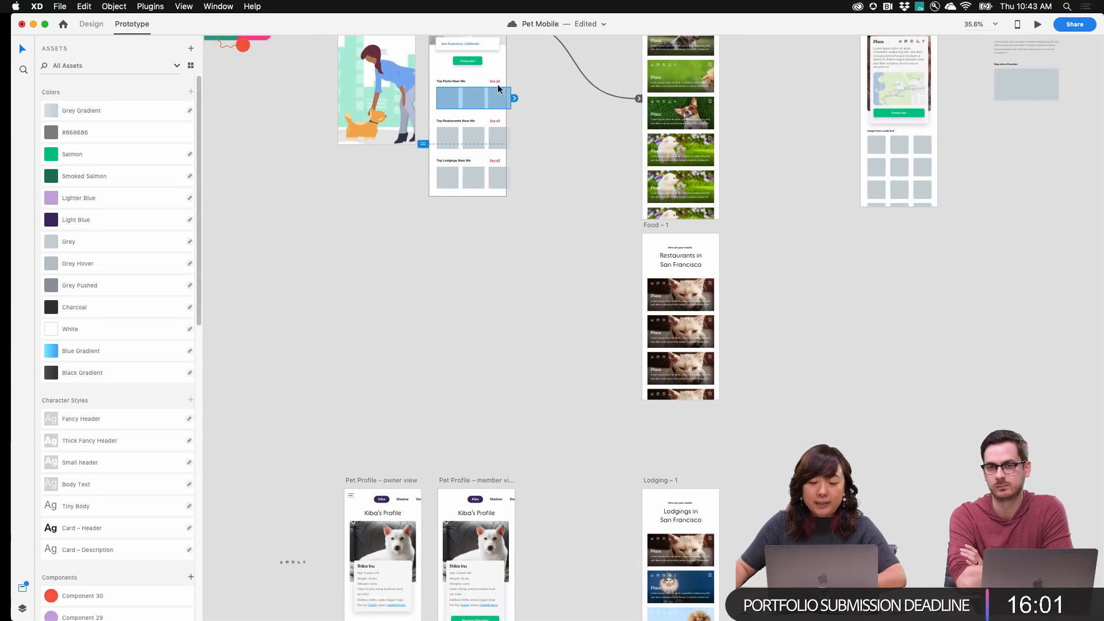
left_click_drag(516, 98, 653, 115)
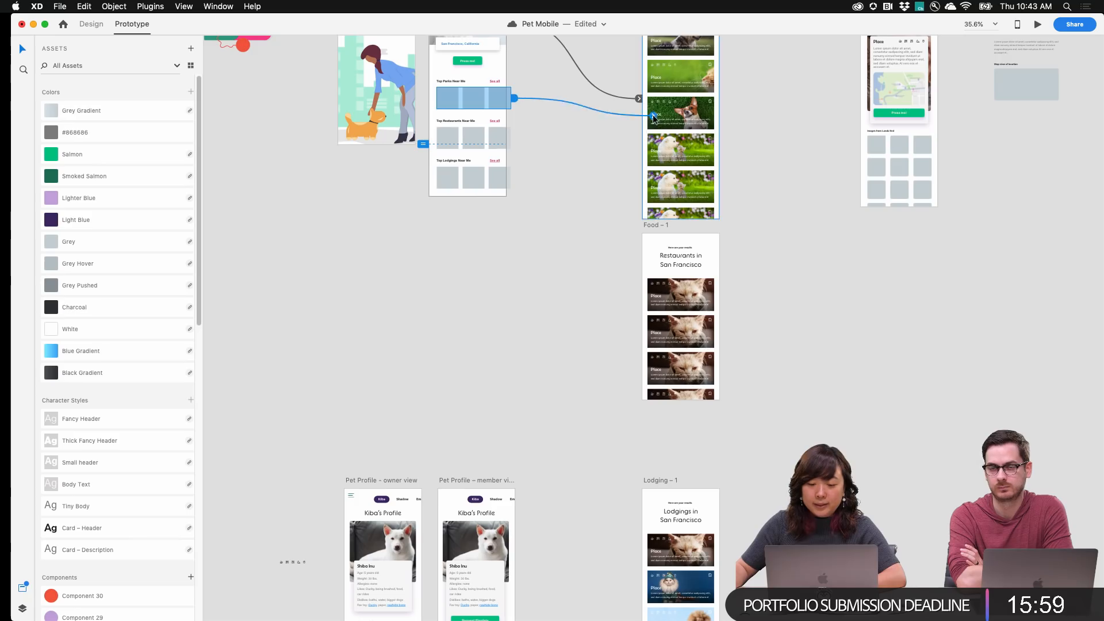
left_click(495, 82)
left_click_drag(504, 83, 678, 173)
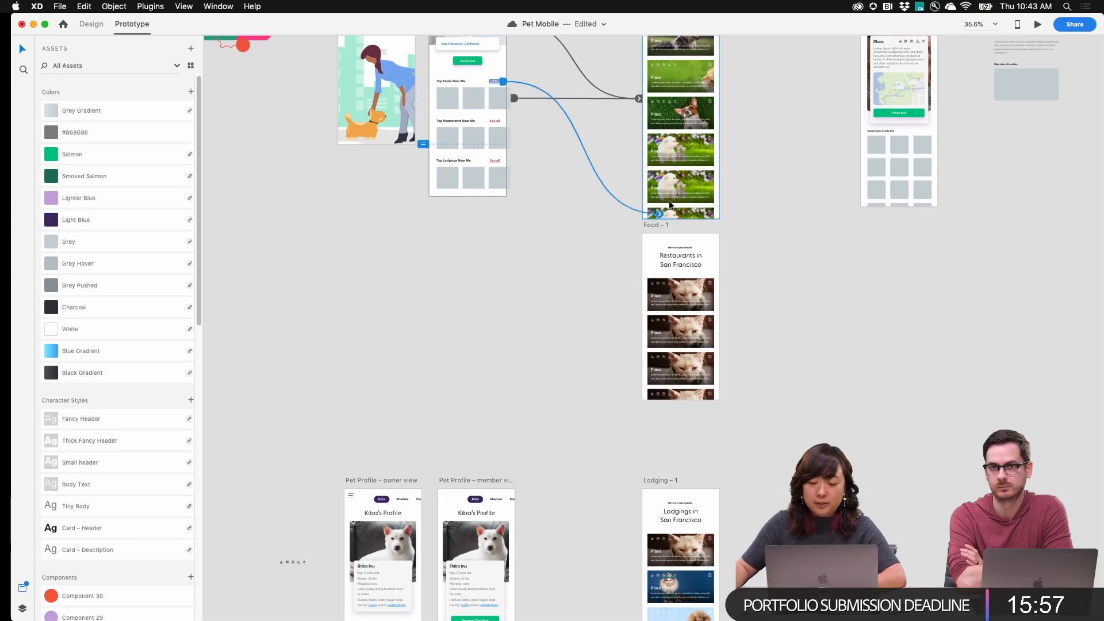
Link the See all text and image row of Top Restaurants Near Me to the Food – 1 artboard
left_click(495, 120)
scroll(518, 167, "down", 1)
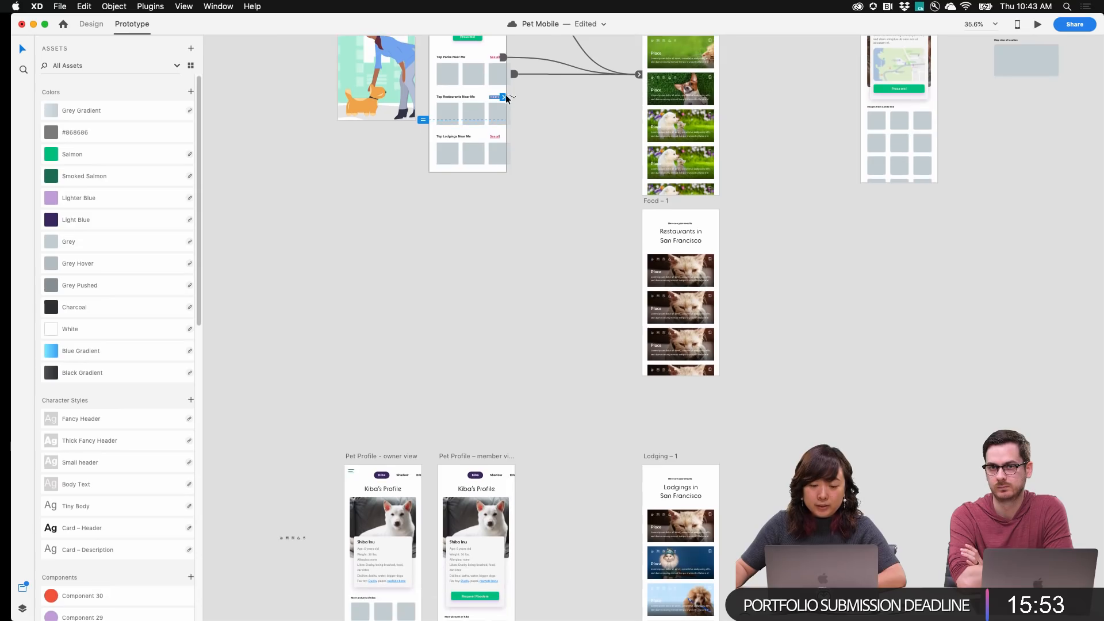
left_click_drag(505, 99, 673, 270)
left_click(511, 119)
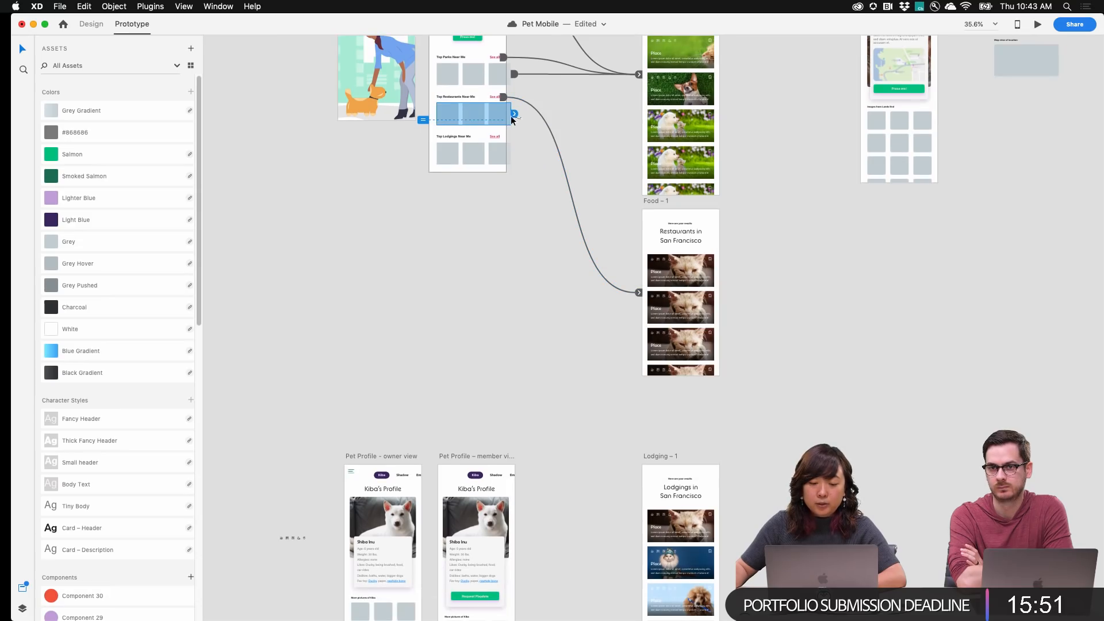
left_click_drag(511, 119, 661, 248)
Link the See all text and image row of Top Lodgings Near Me to the Lodging – 1 artboard
scroll(535, 216, "down", 5)
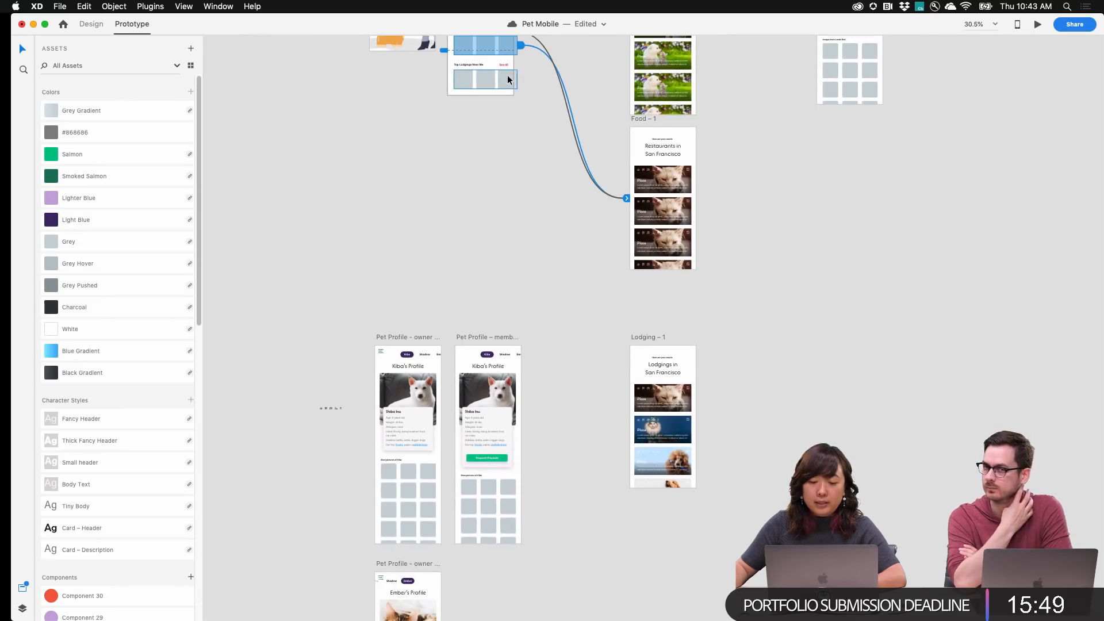
left_click(503, 65)
left_click_drag(511, 64, 644, 357)
left_click(510, 91)
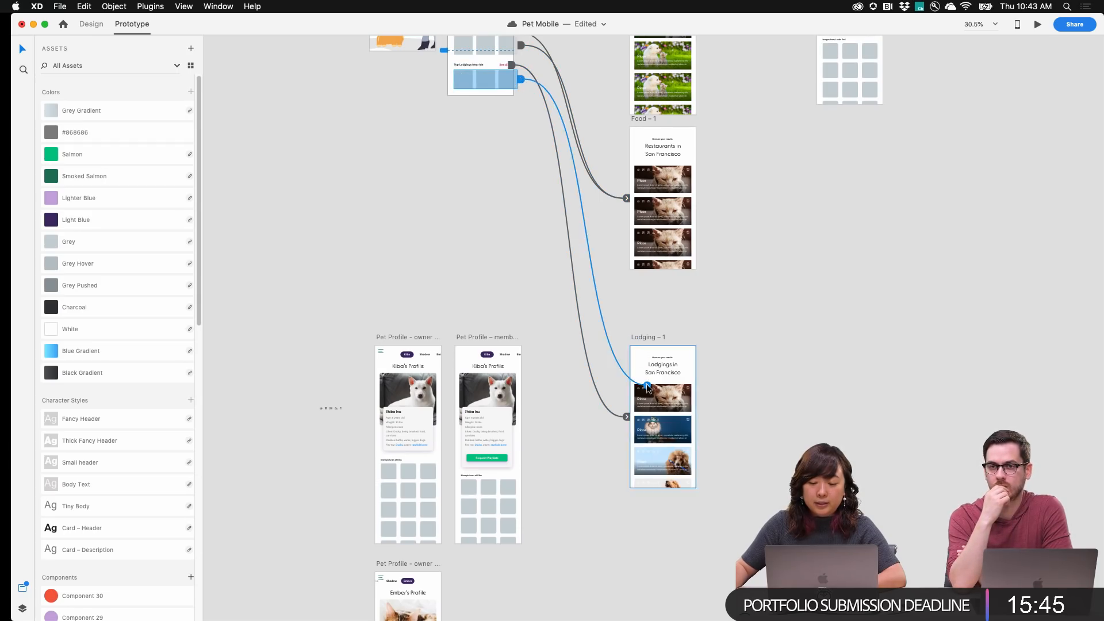
Preview the prototype starting from the Home/Search artboard and expand the preview to full screen
scroll(467, 213, "up", 5)
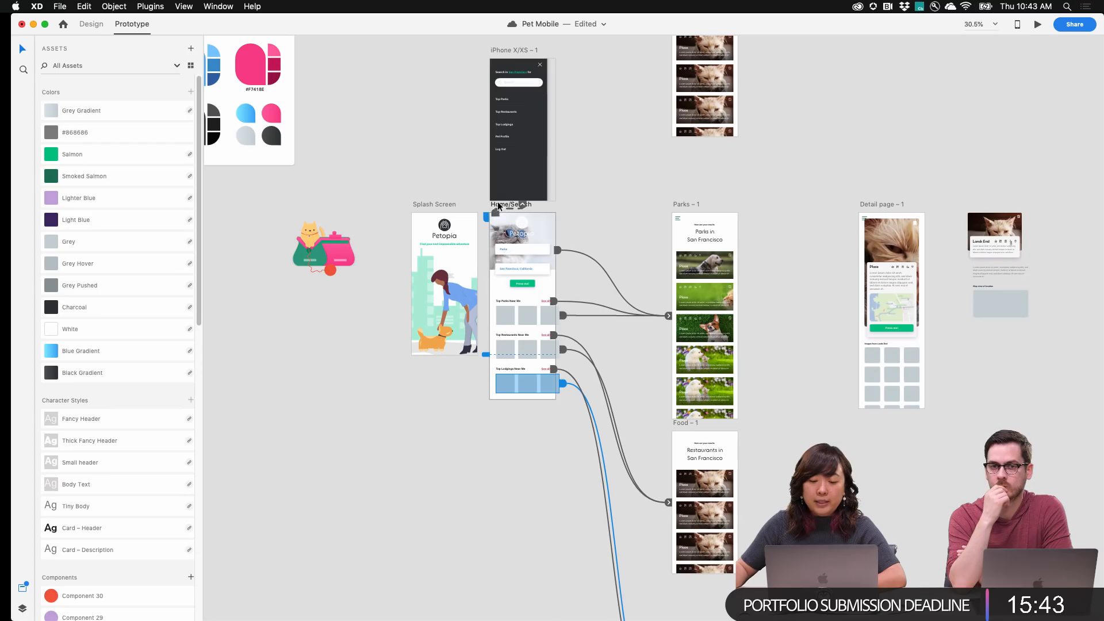
left_click(497, 205)
key("super+Return")
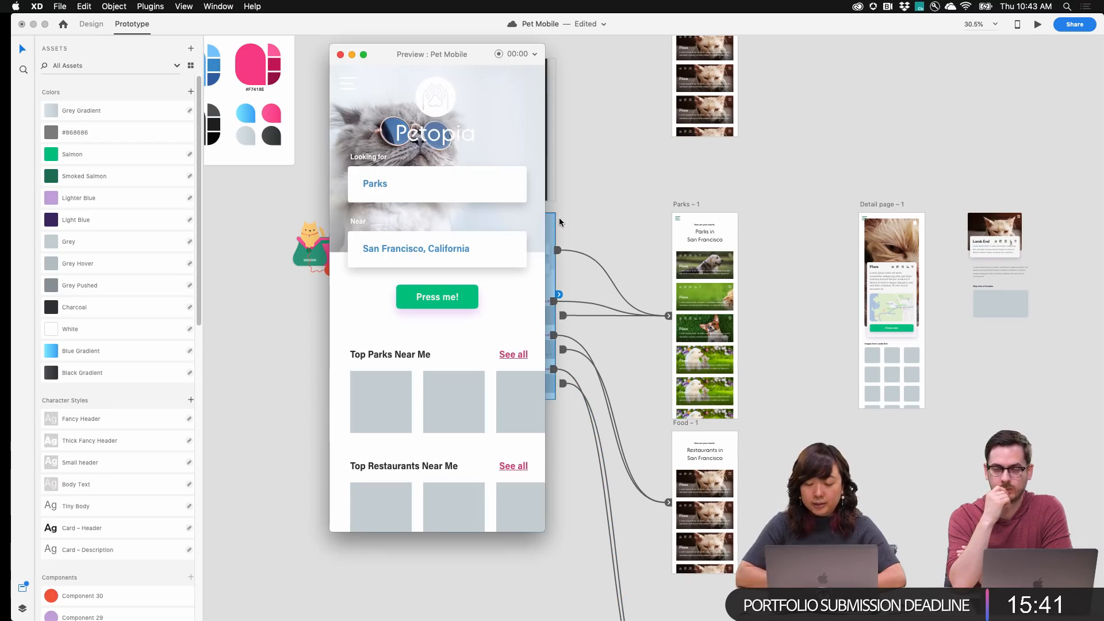
left_click_drag(403, 38, 361, 35)
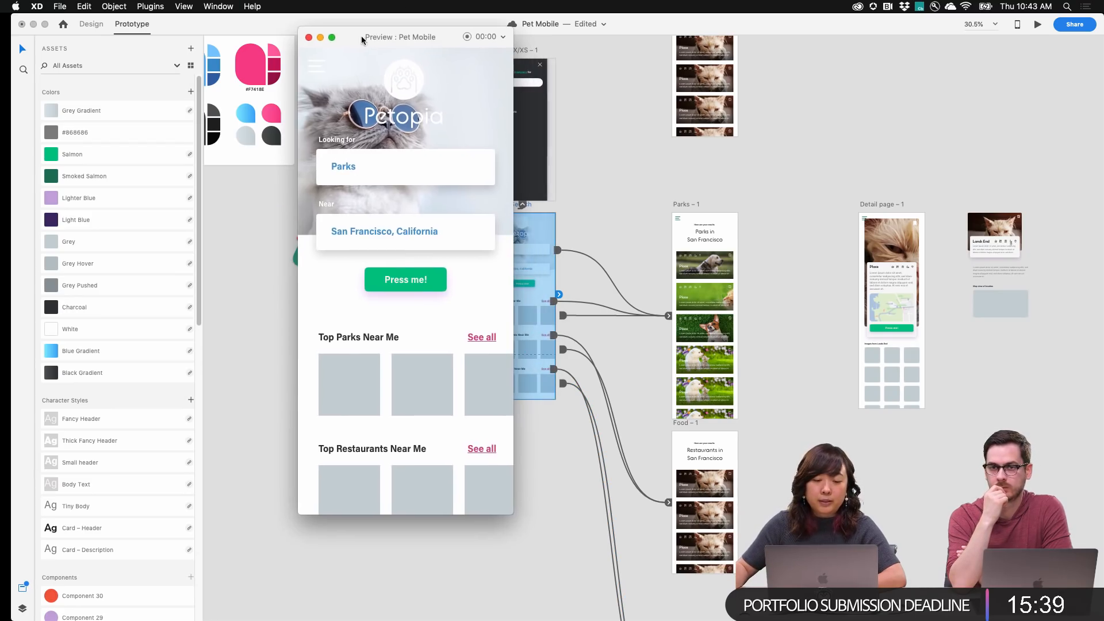
left_click(331, 38)
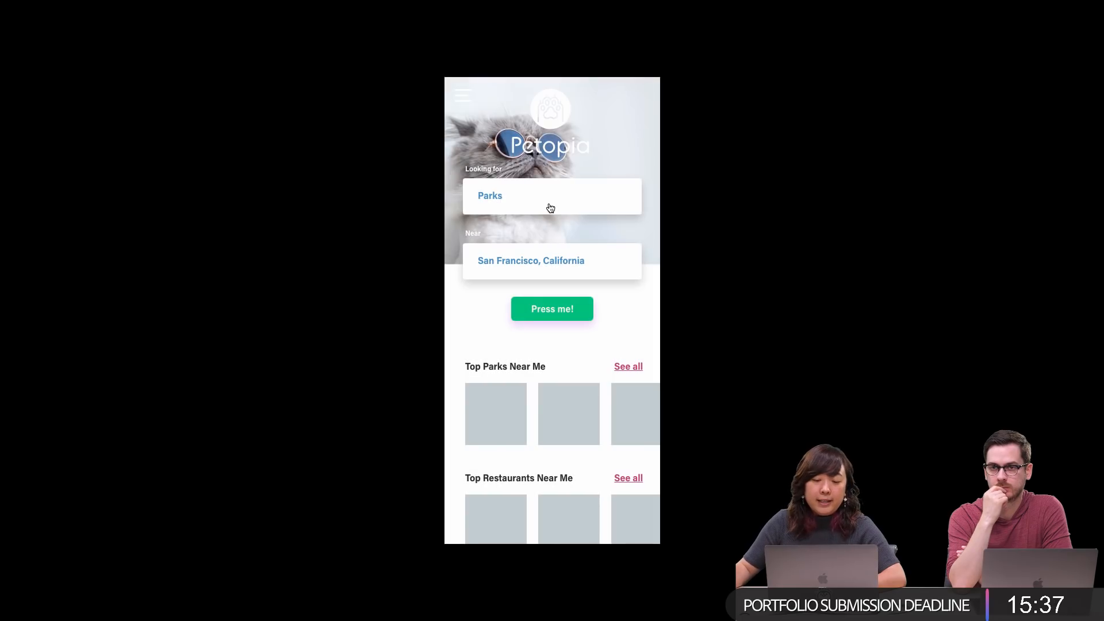
Follow the Parks field in the preview, scroll through the Parks results and return to the home screen
left_click(554, 200)
scroll(552, 207, "down", 5)
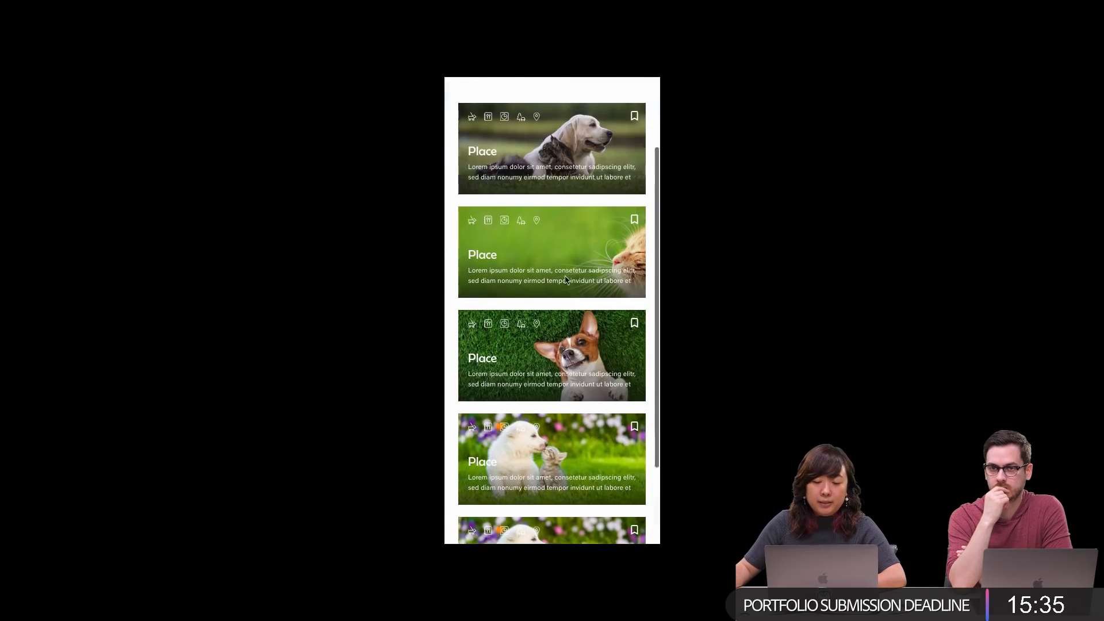
scroll(568, 288, "up", 5)
left_click(568, 284)
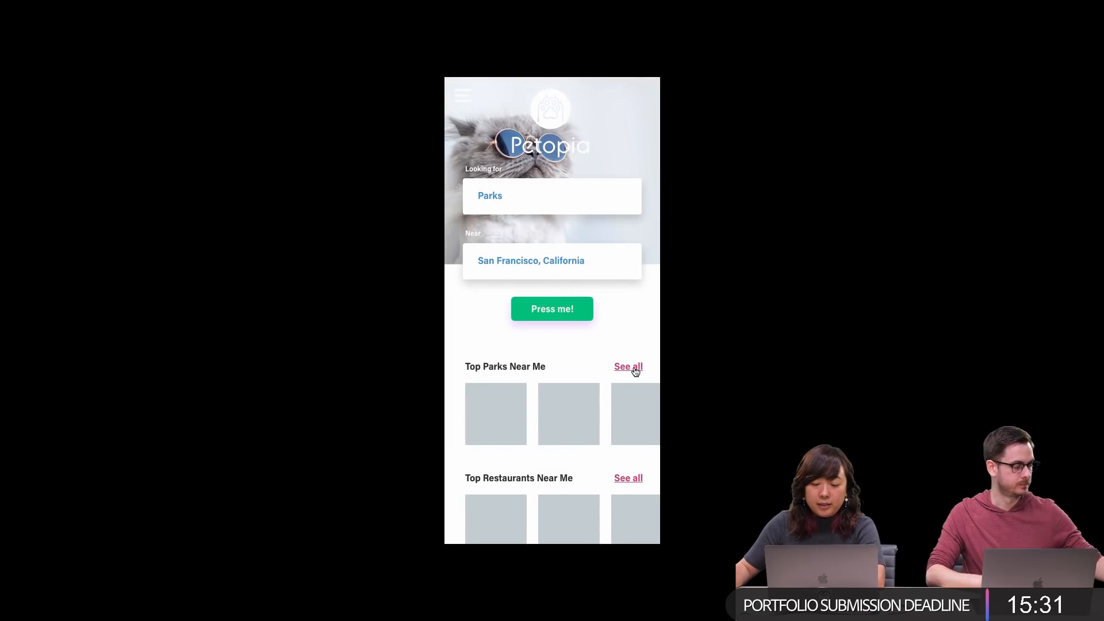
Test the Top Restaurants Near Me image row in the preview, view the place detail page and return home
scroll(545, 407, "down", 3)
left_click(503, 380)
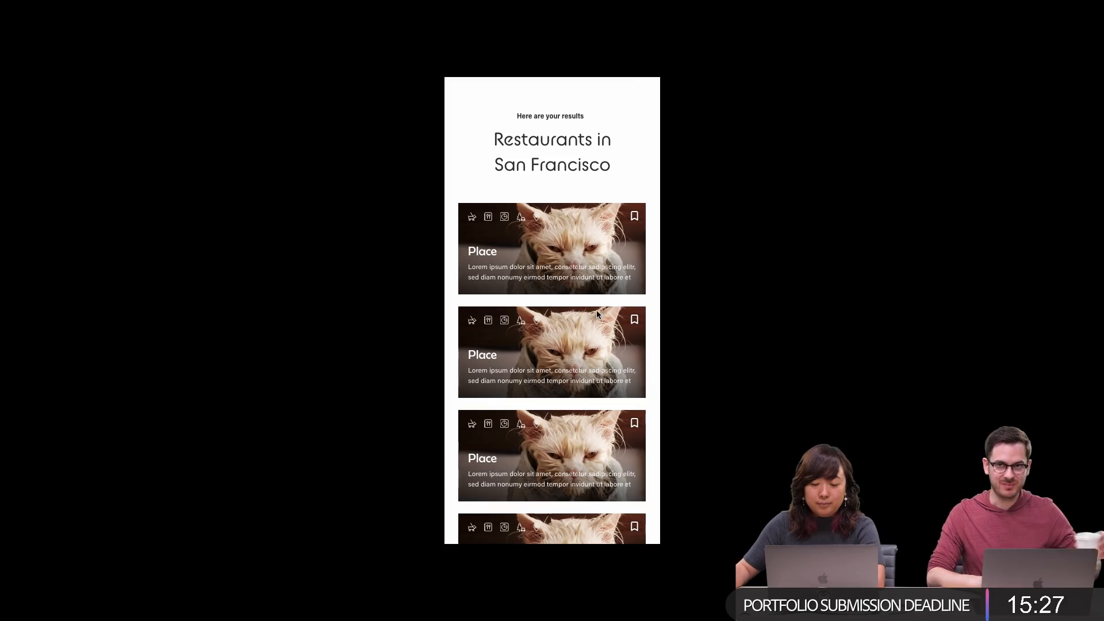
left_click(554, 354)
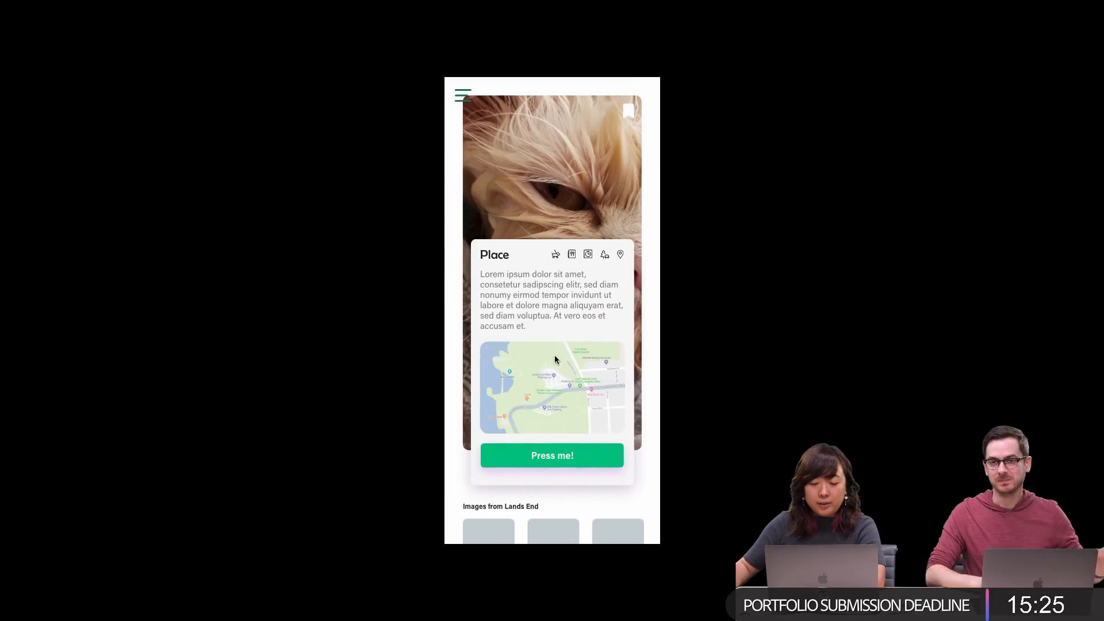
left_click(552, 354)
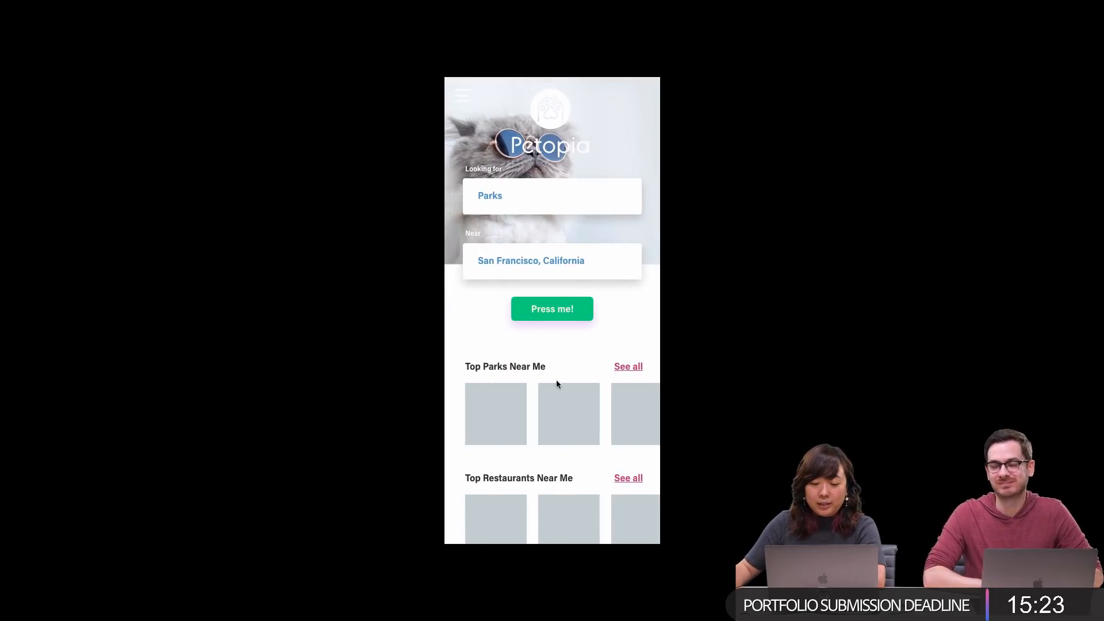
Test the See all link of Top Lodgings Near Me, leave full screen and close the preview
scroll(578, 433, "down", 5)
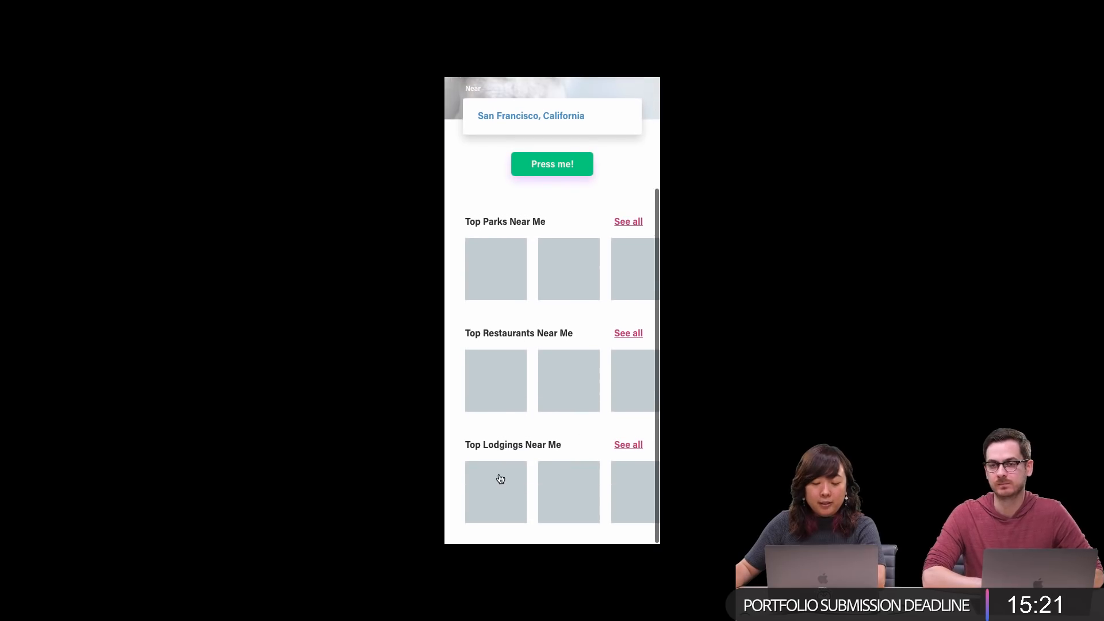
left_click(636, 446)
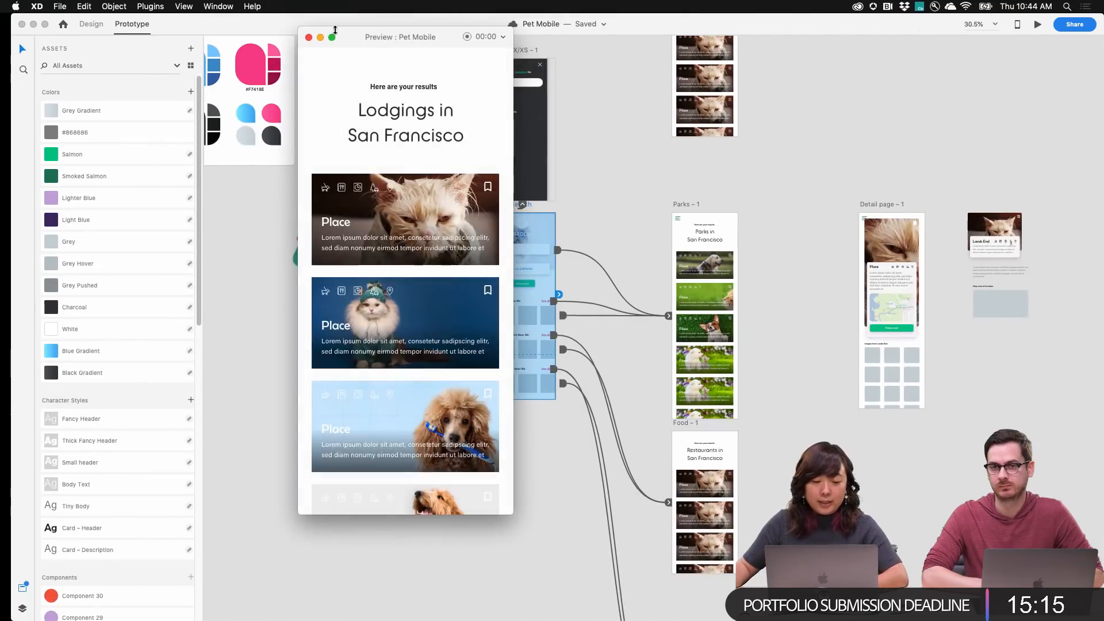
left_click(309, 38)
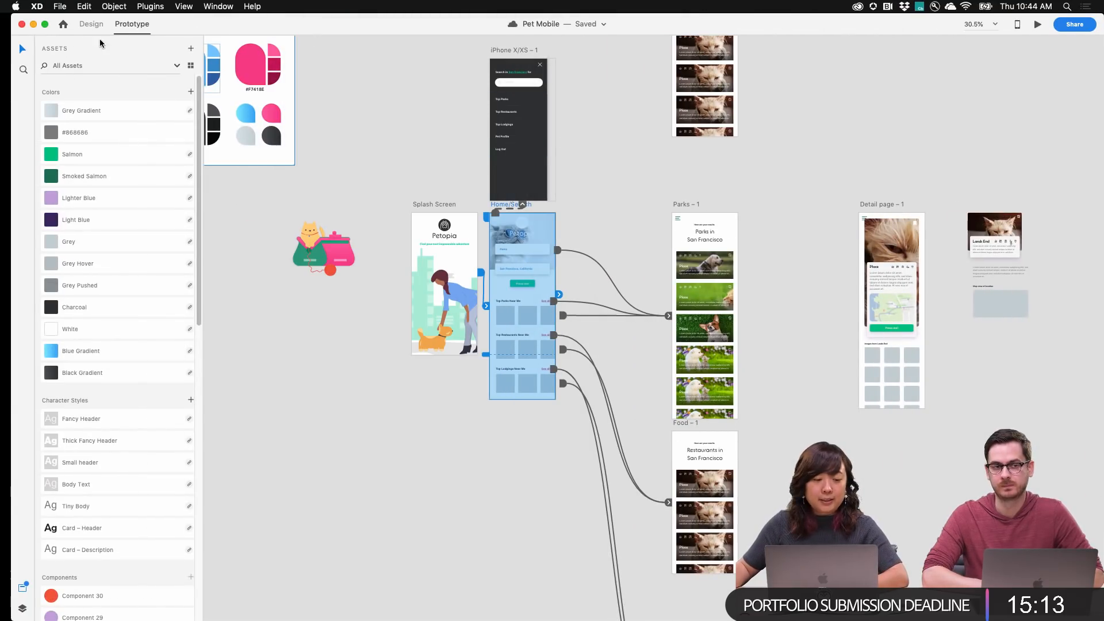
Switch to Design mode, preview the Food – 1 results artboard on its own and close the preview
left_click(91, 23)
scroll(762, 173, "down", 5)
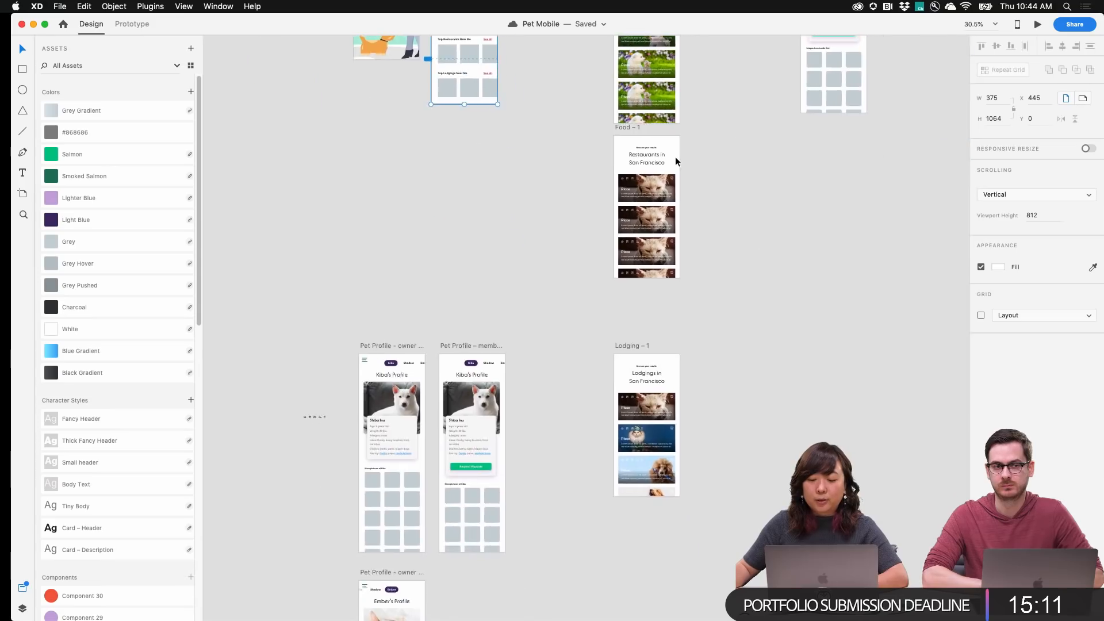
scroll(718, 202, "up", 3)
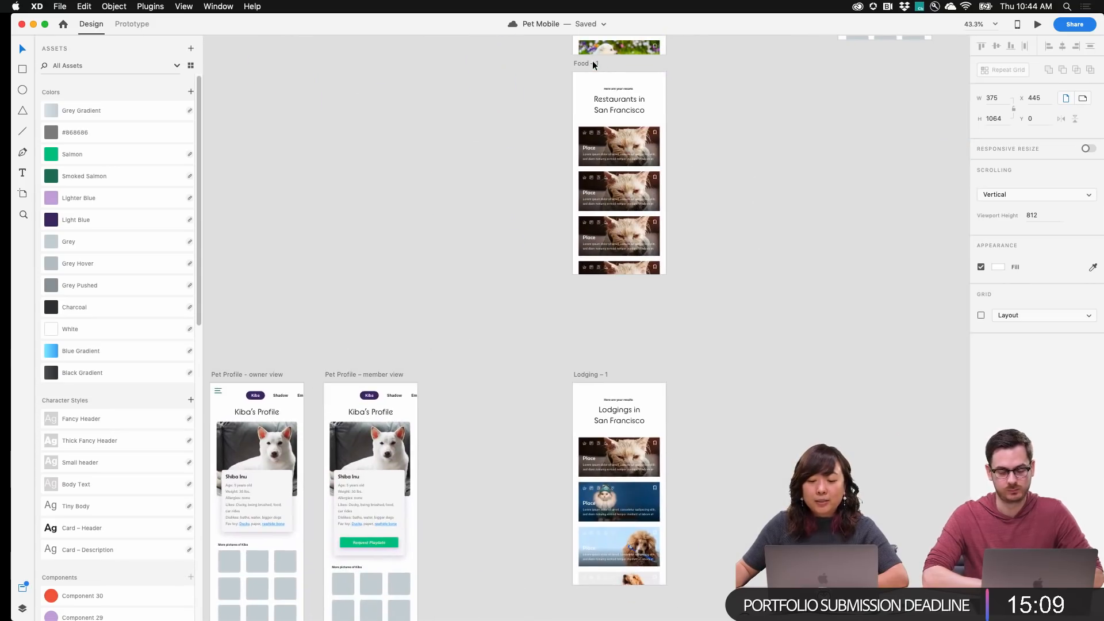
left_click(592, 63)
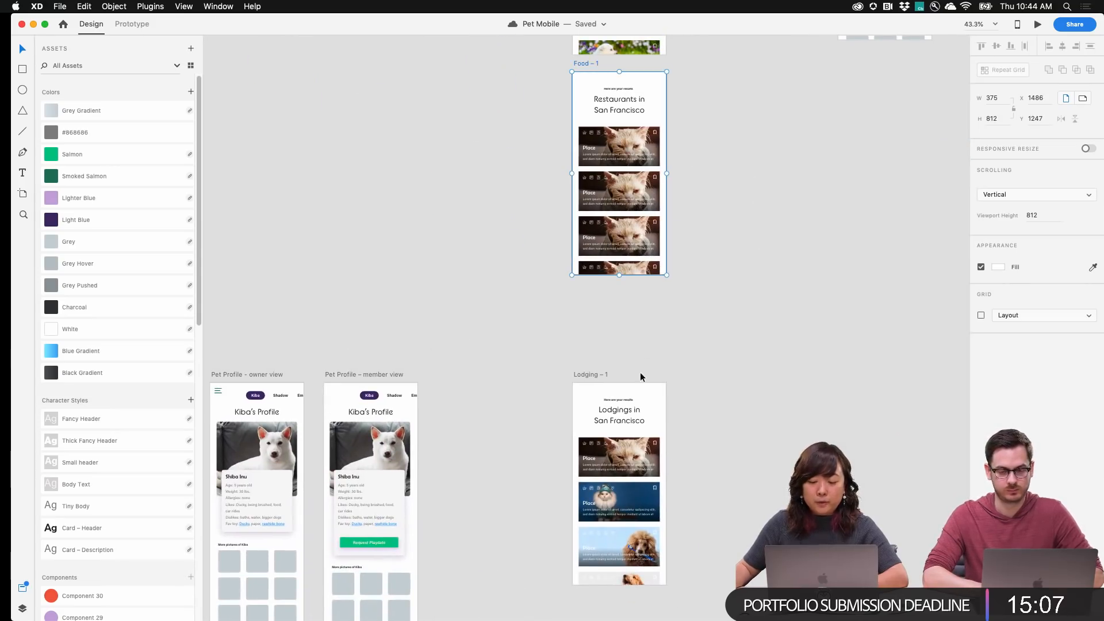
left_click(586, 374, "shift")
scroll(672, 241, "up", 4)
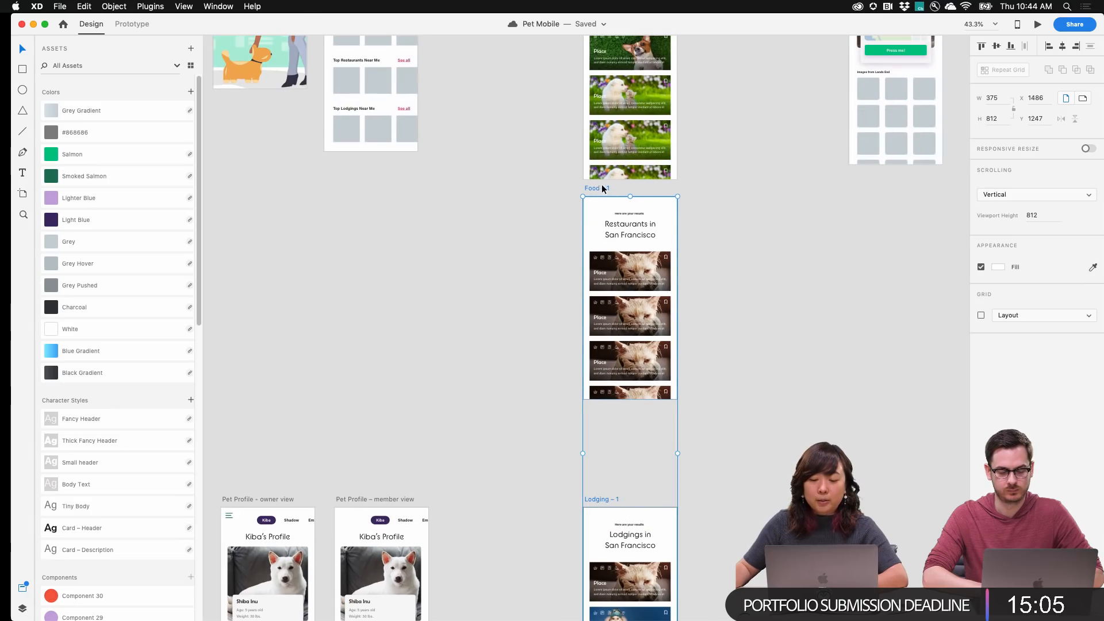
left_click(684, 200)
left_click(595, 188)
key("super+Return")
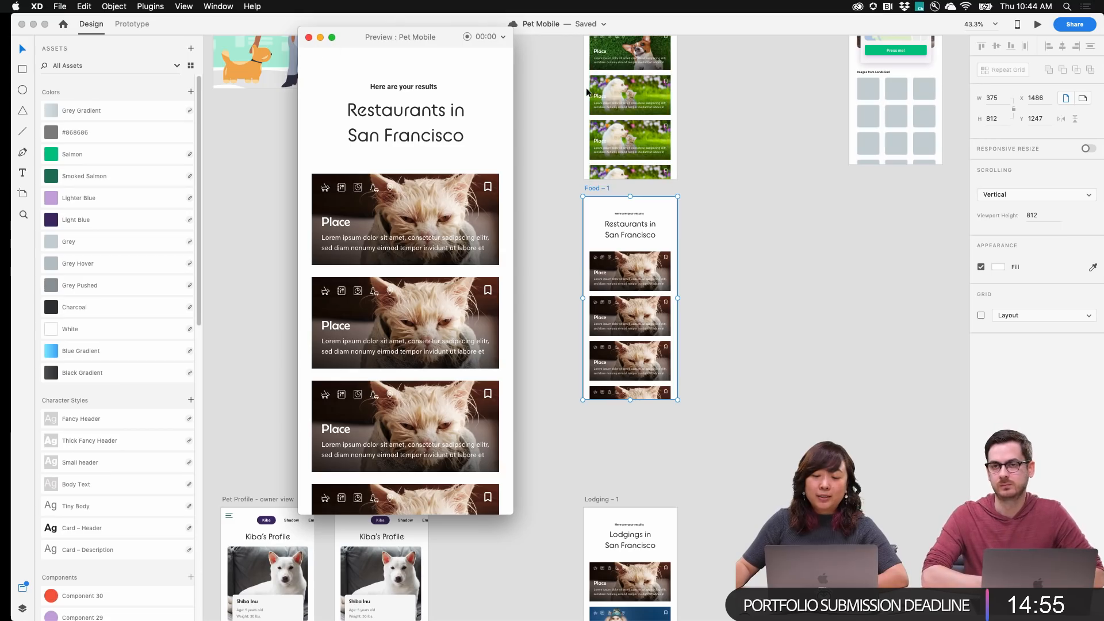
left_click_drag(315, 39, 311, 39)
left_click(306, 38)
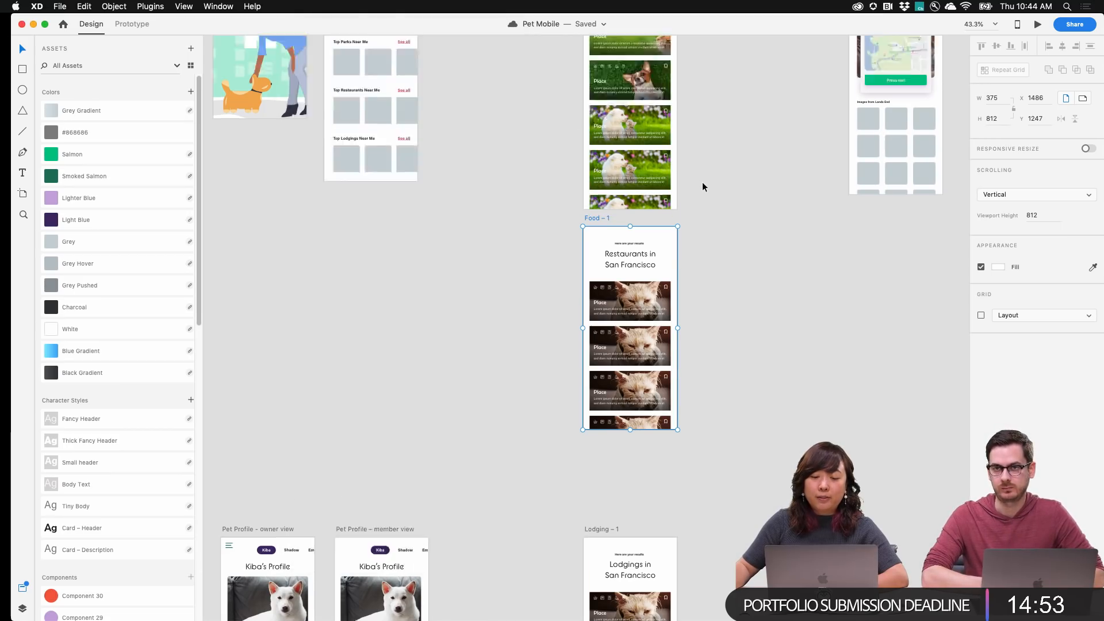
Set the height of both the Food – 1 and Lodging – 1 artboards to 1200
scroll(702, 184, "up", 5)
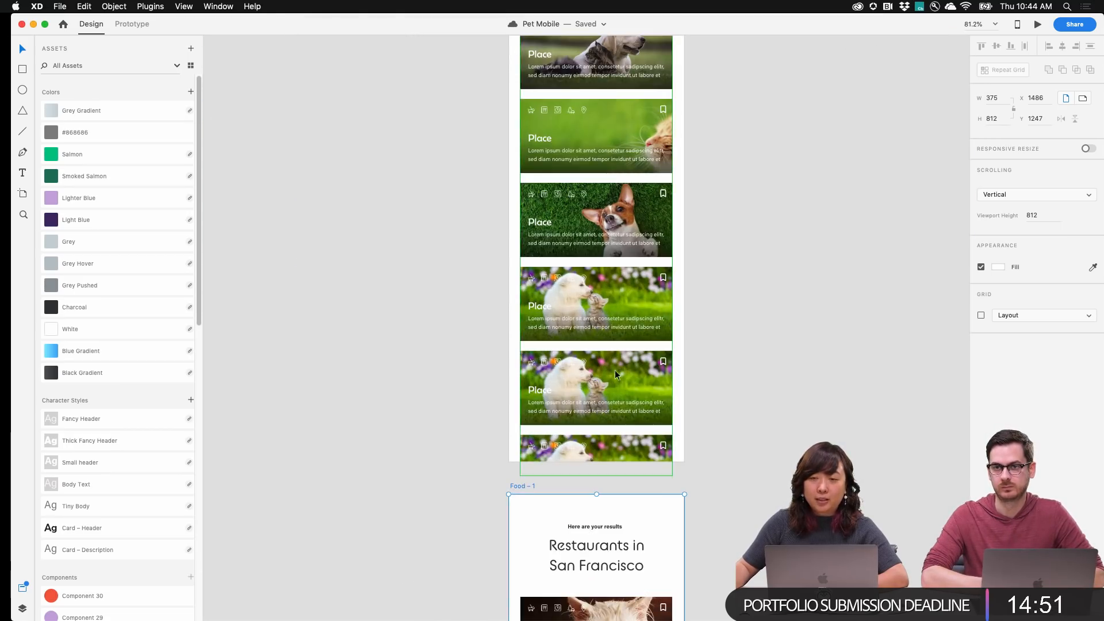
scroll(698, 371, "down", 5)
scroll(699, 369, "down", 5)
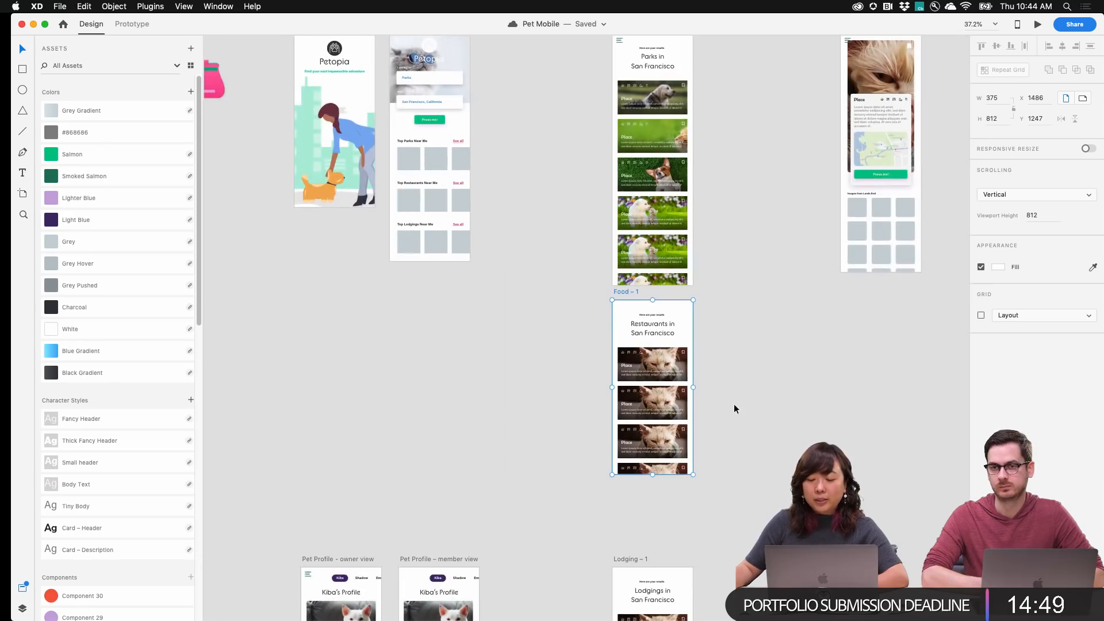
scroll(735, 403, "down", 3)
scroll(747, 322, "down", 5)
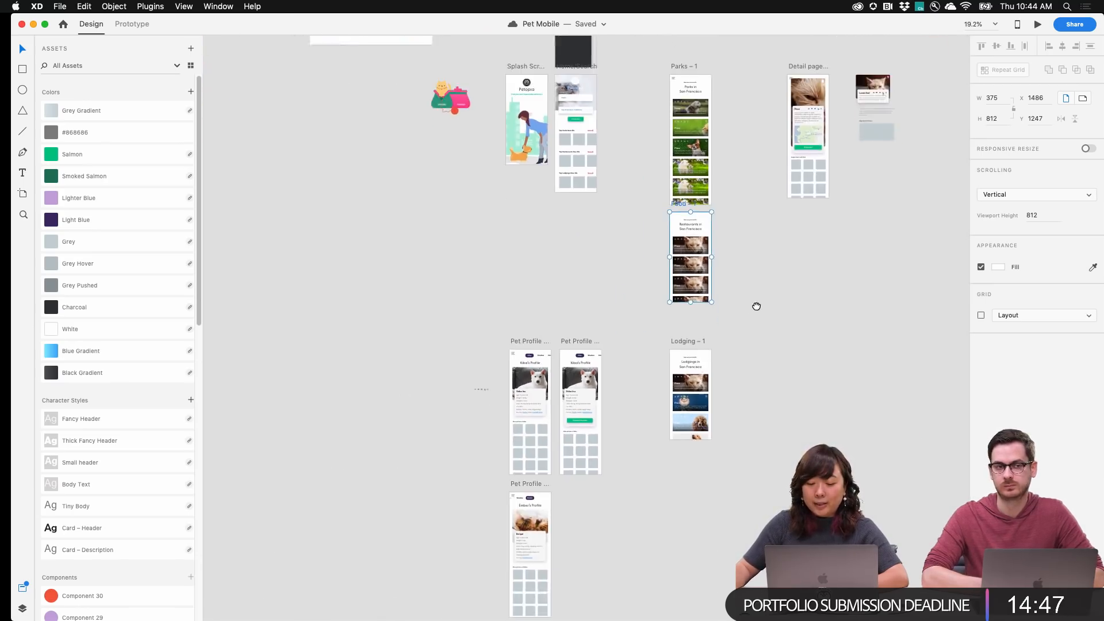
scroll(741, 301, "up", 5)
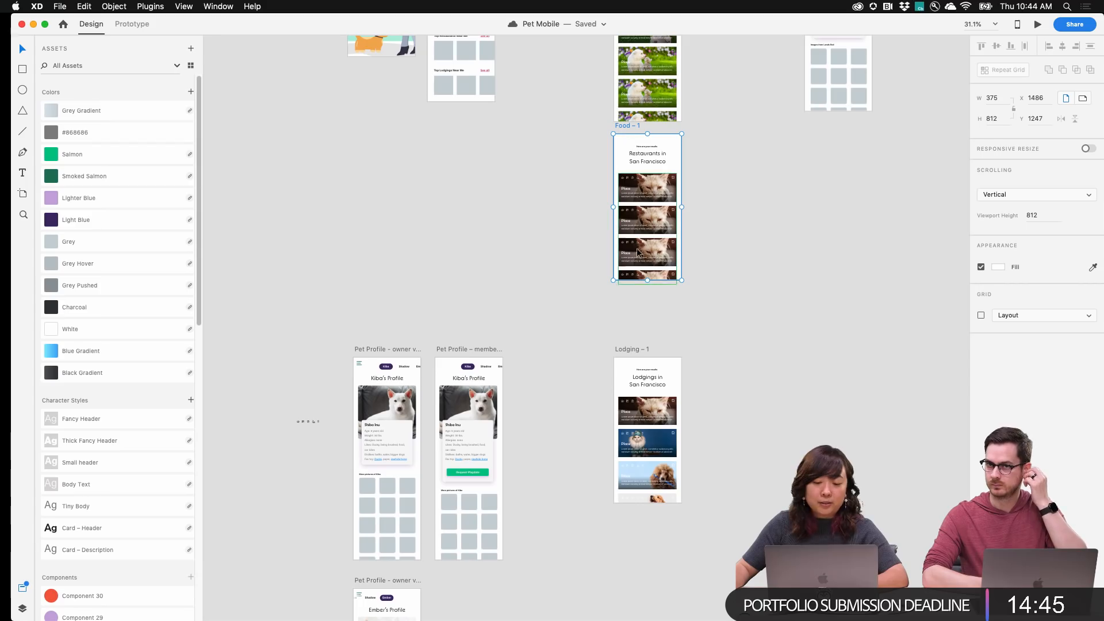
left_click(635, 348, "shift")
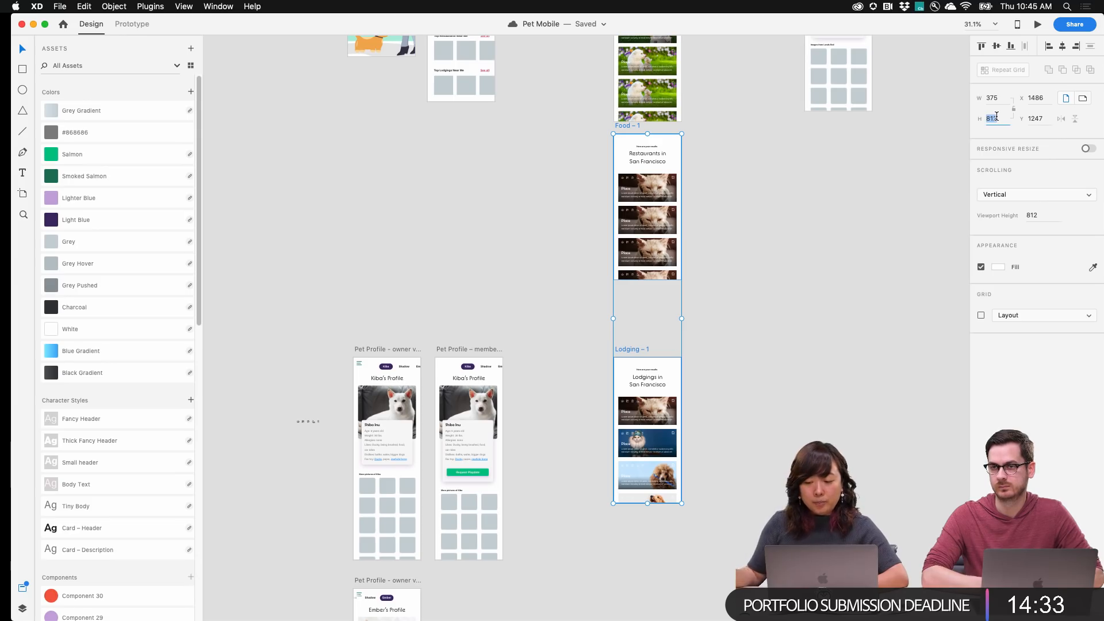
type("00")
key("Return")
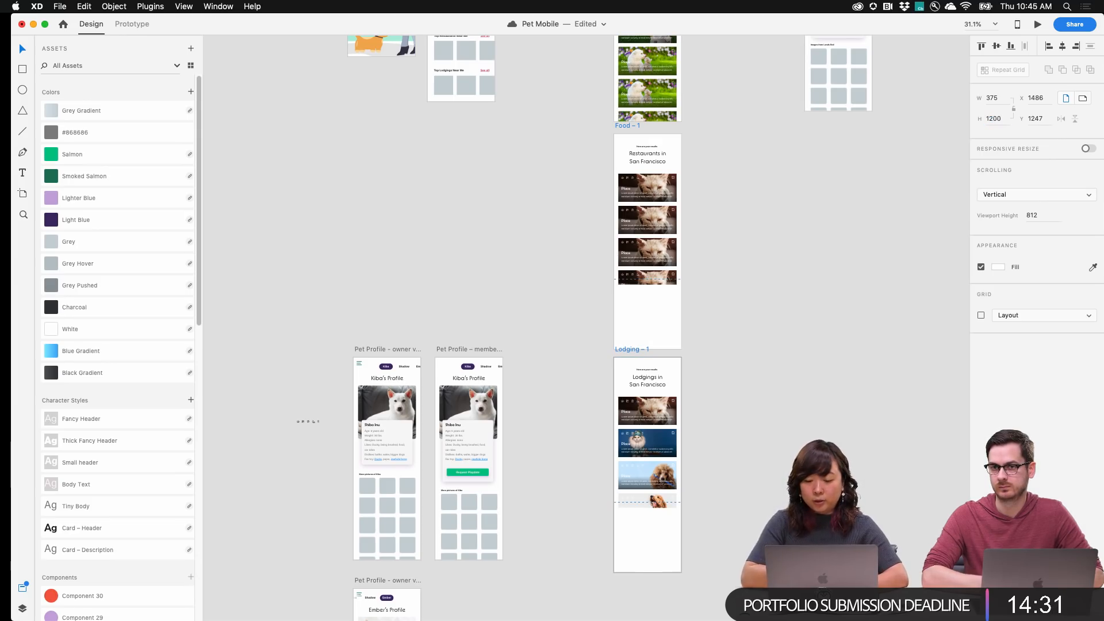
Extend the repeat grid of place cards on Lodging – 1 down to the artboard's bottom edge
scroll(630, 290, "up", 5)
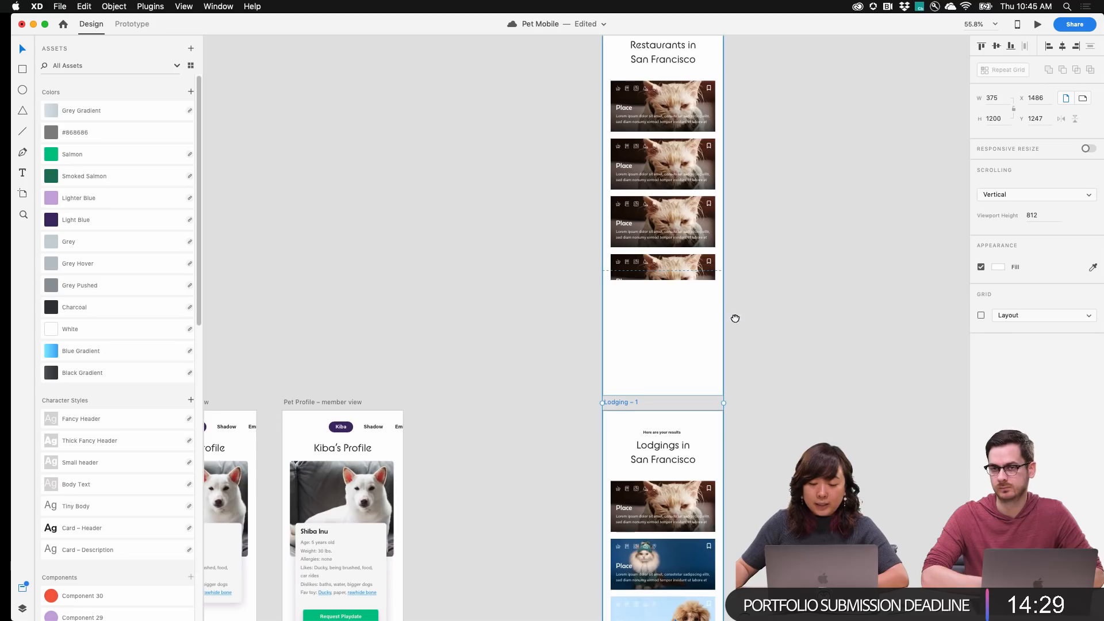
scroll(735, 318, "down", 3)
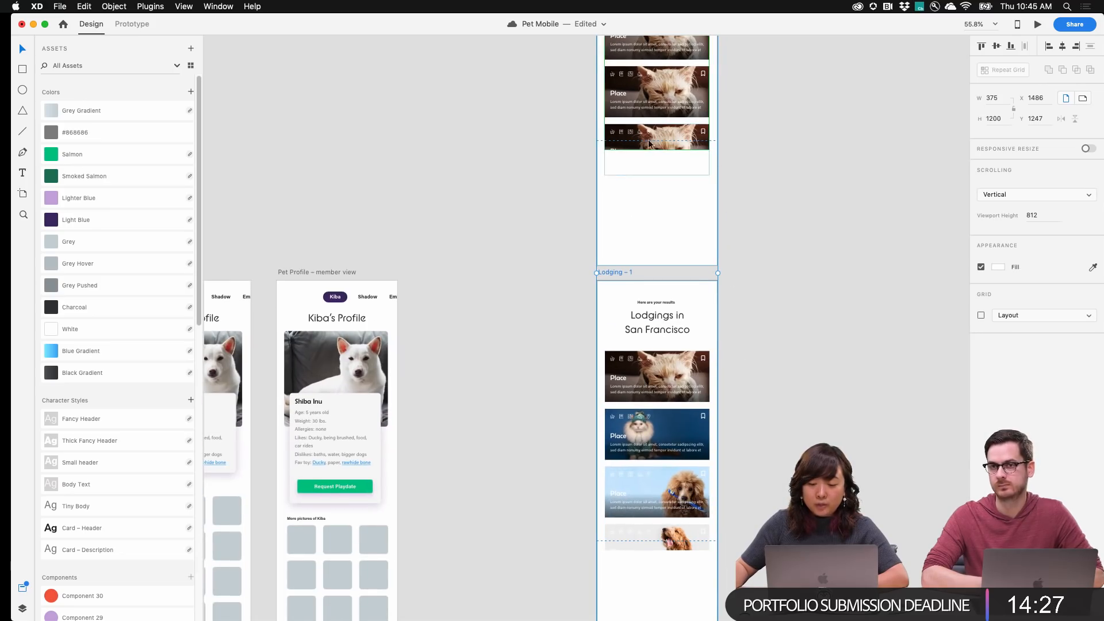
scroll(641, 431, "down", 3)
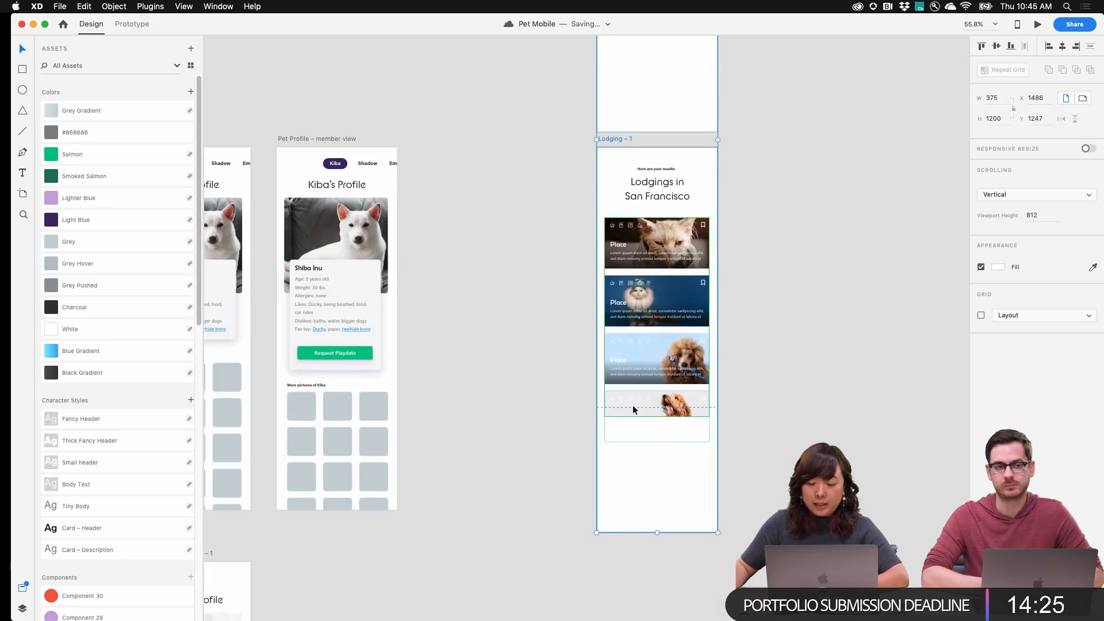
left_click(633, 406)
left_click_drag(659, 416, 659, 533)
Extend the repeat grid of place cards on Food – 1 to a height of about 1002, filling the artboard
left_click_drag(766, 261, 749, 503)
left_click(650, 226)
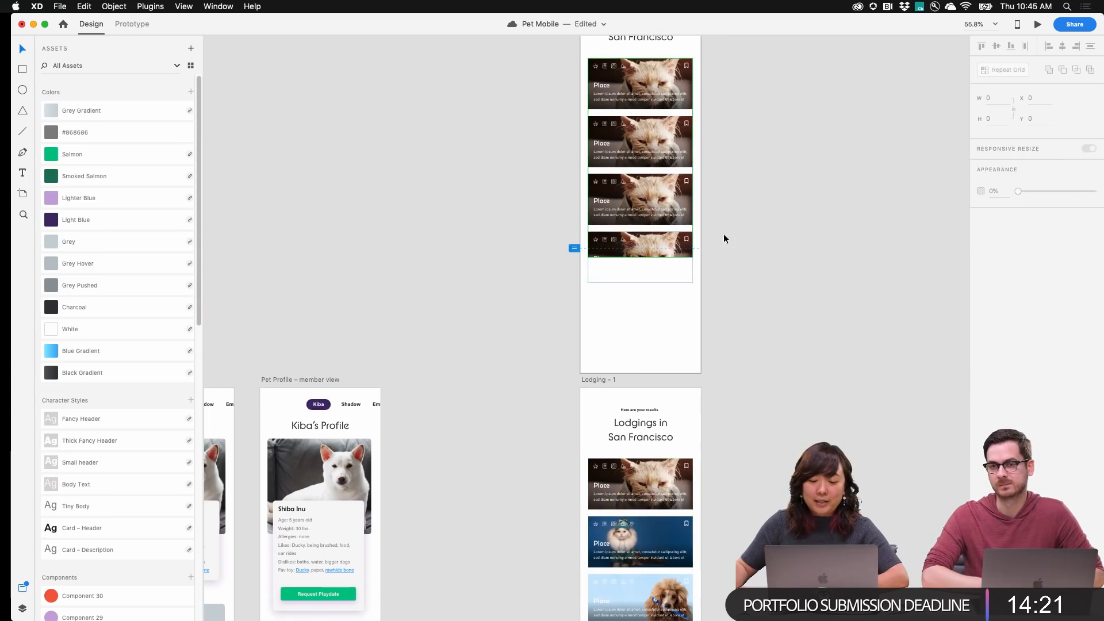
left_click(639, 252)
left_click_drag(641, 259, 640, 383)
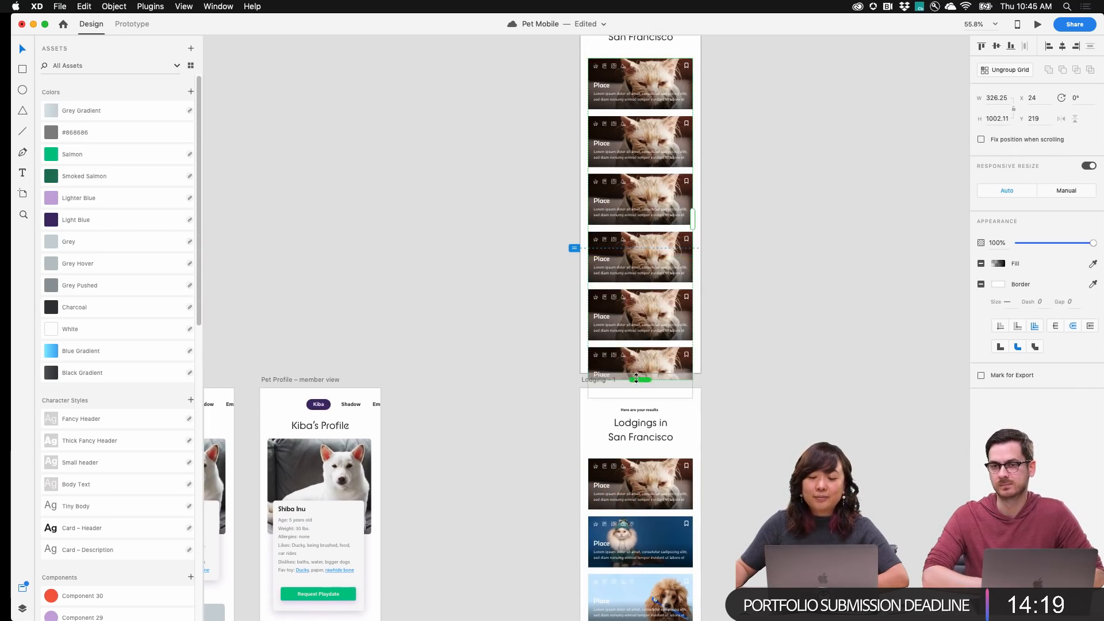
Preview the prototype starting from the Splash Screen artboard and scroll through the home screen
scroll(640, 382, "down", 5)
left_click(533, 213)
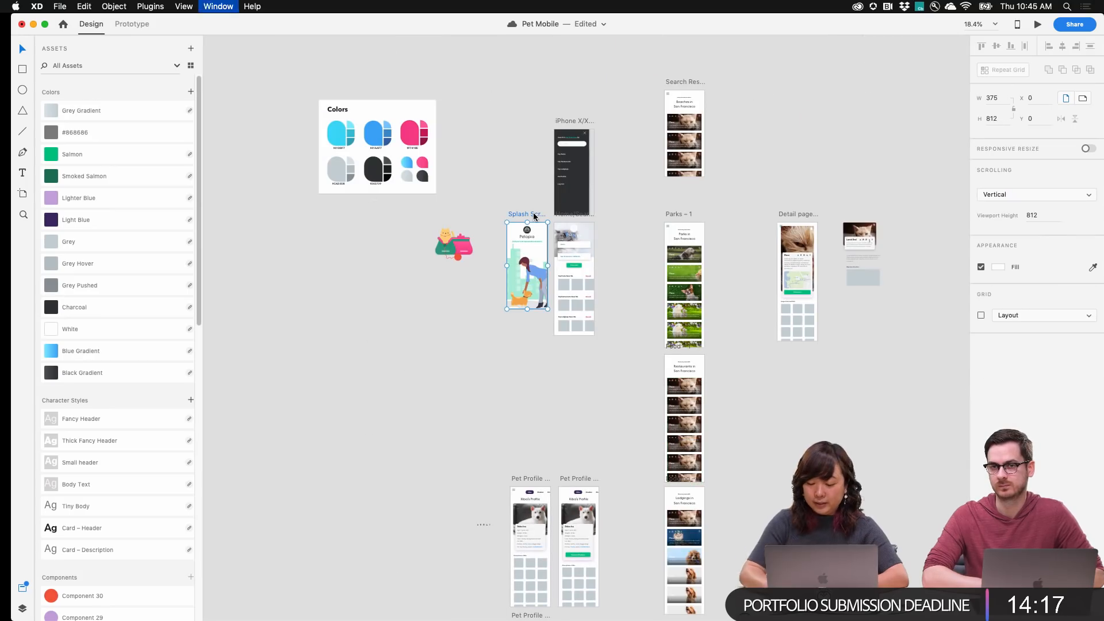
key("super+Return")
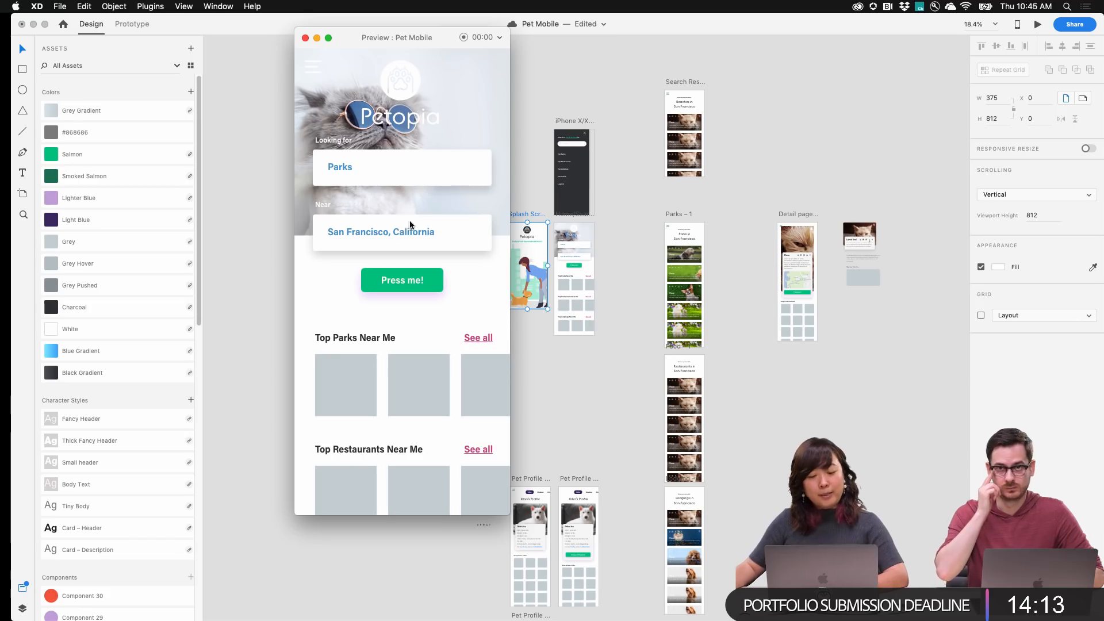
scroll(412, 315, "down", 5)
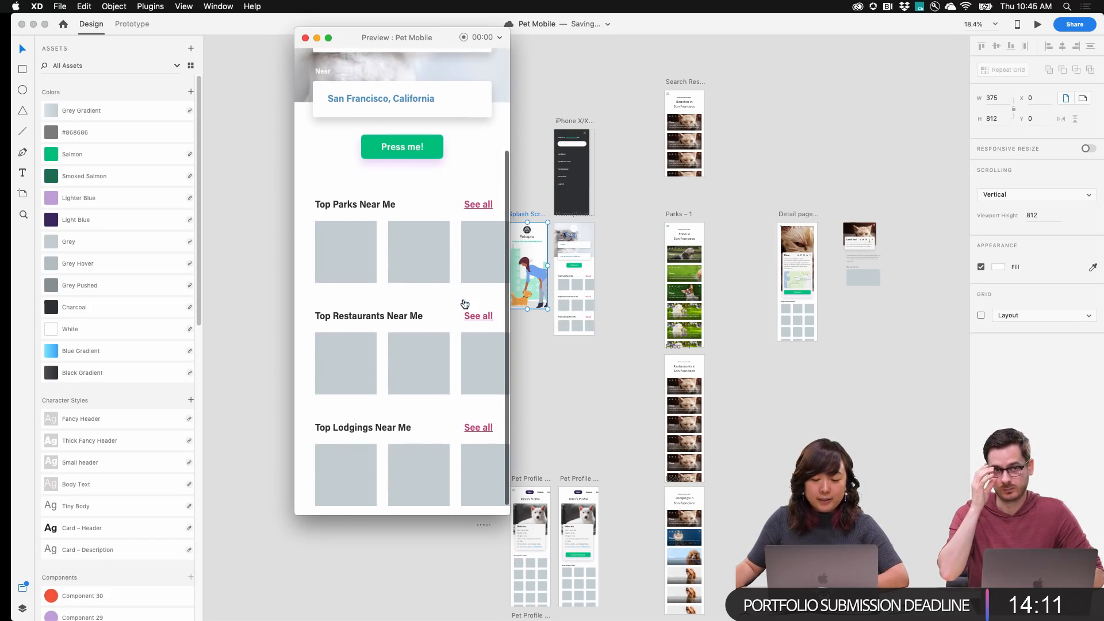
Follow the Top Restaurants Near Me image row, scroll through the restaurant results, view a place's detail page and return home
left_click(351, 368)
scroll(448, 267, "down", 3)
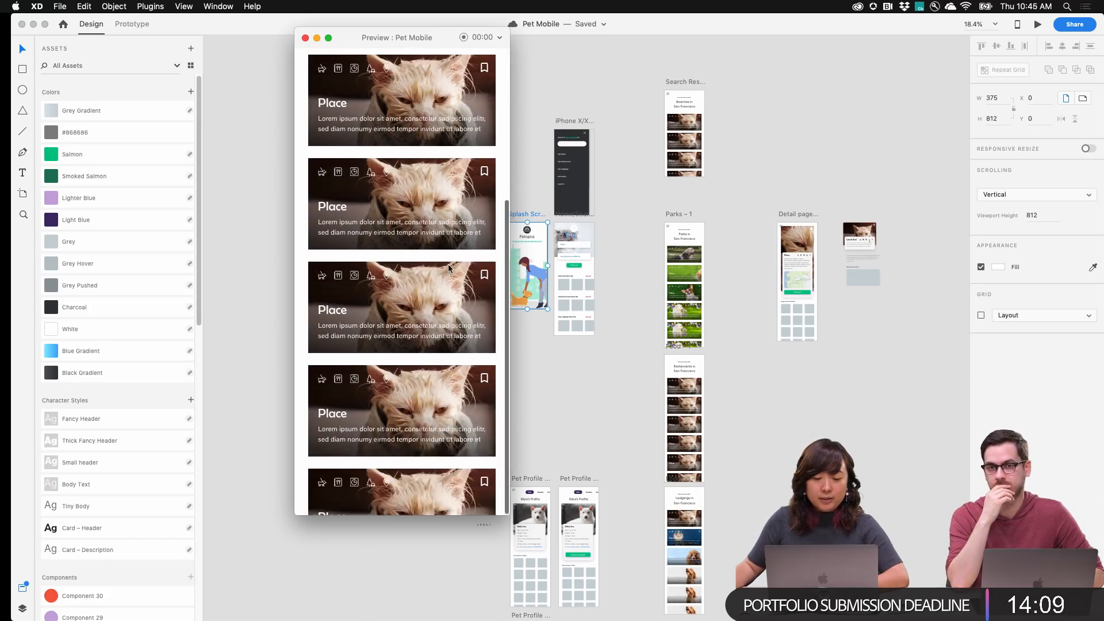
scroll(447, 266, "up", 5)
scroll(444, 270, "down", 4)
scroll(444, 268, "up", 4)
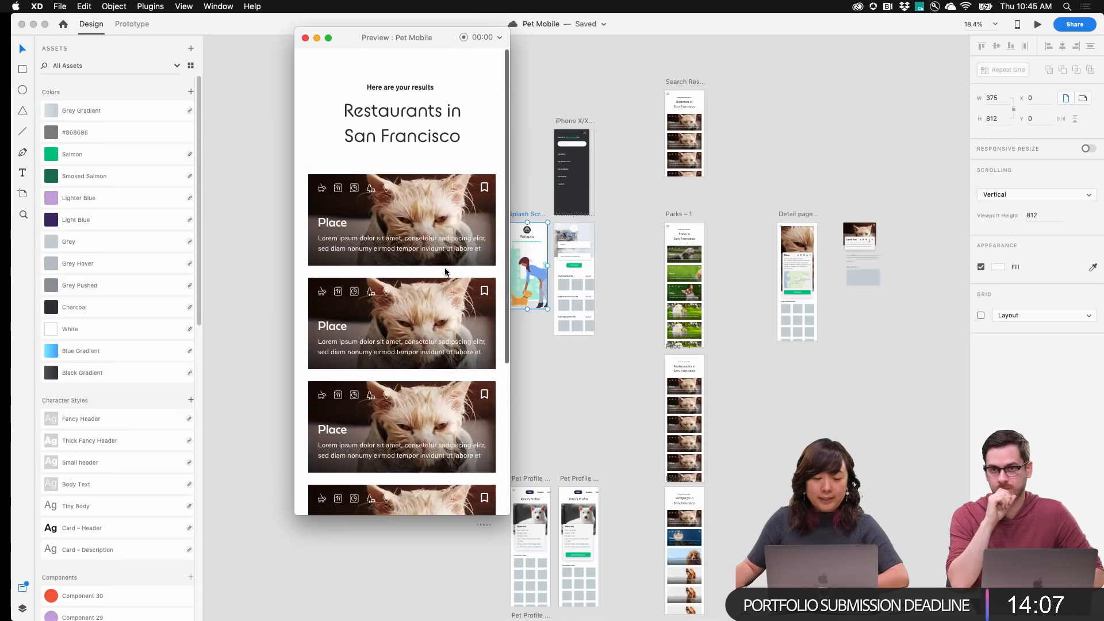
scroll(446, 271, "down", 3)
scroll(443, 269, "up", 4)
left_click(424, 263)
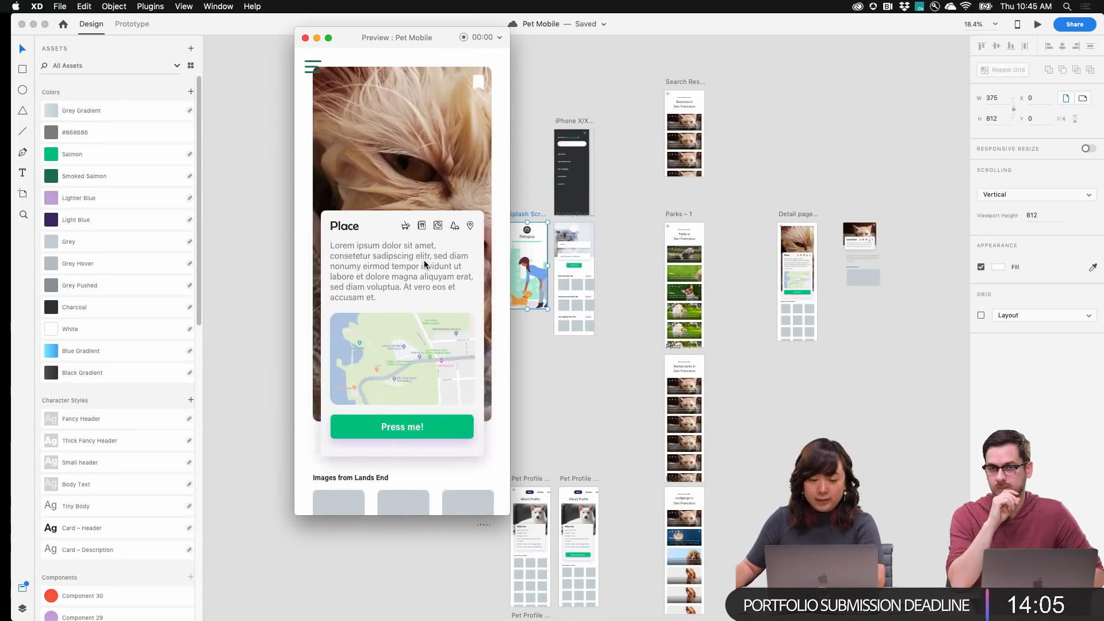
left_click(424, 260)
left_click(423, 284)
Follow the See all link of Top Lodgings Near Me, scroll through the lodging results and close the preview
scroll(424, 281, "down", 5)
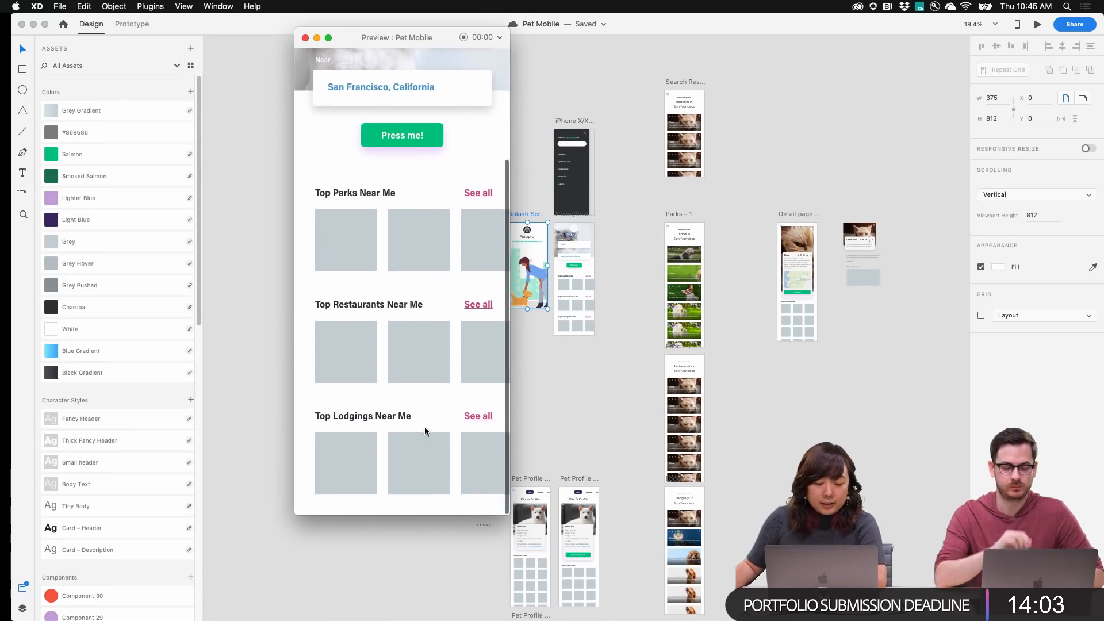
left_click(476, 419)
scroll(418, 174, "up", 3)
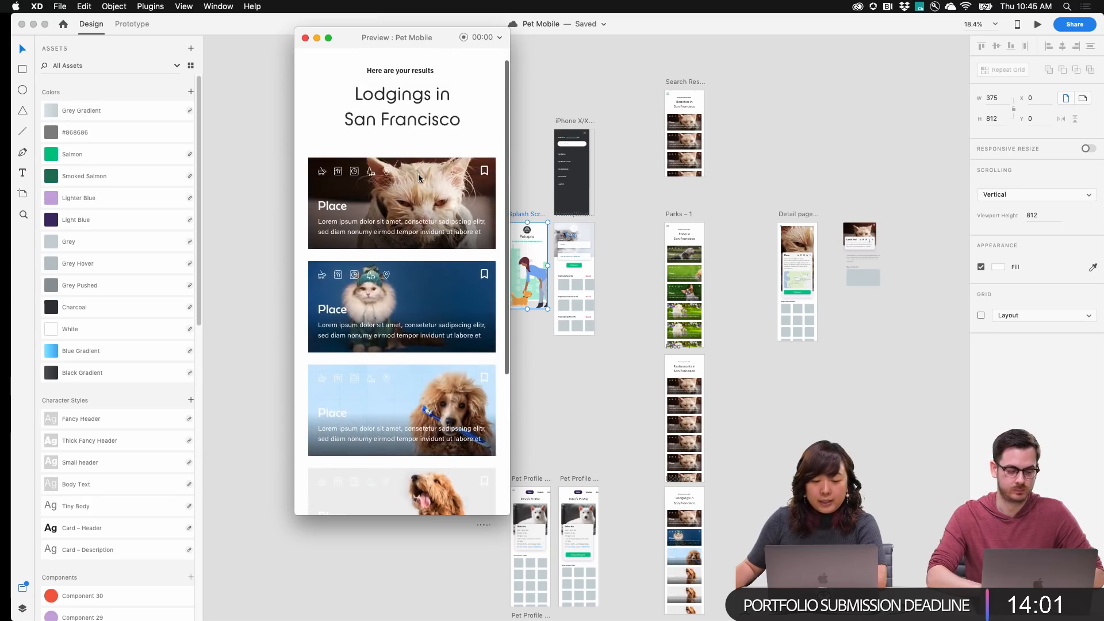
scroll(419, 174, "down", 3)
scroll(419, 178, "up", 3)
scroll(418, 178, "down", 5)
scroll(418, 178, "up", 5)
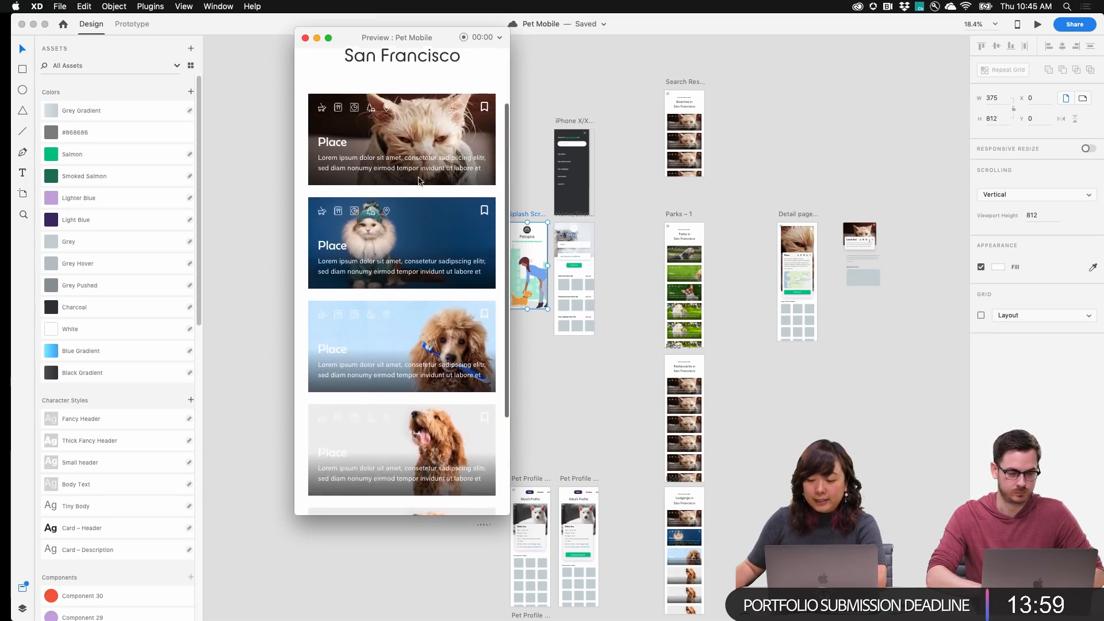
left_click(306, 38)
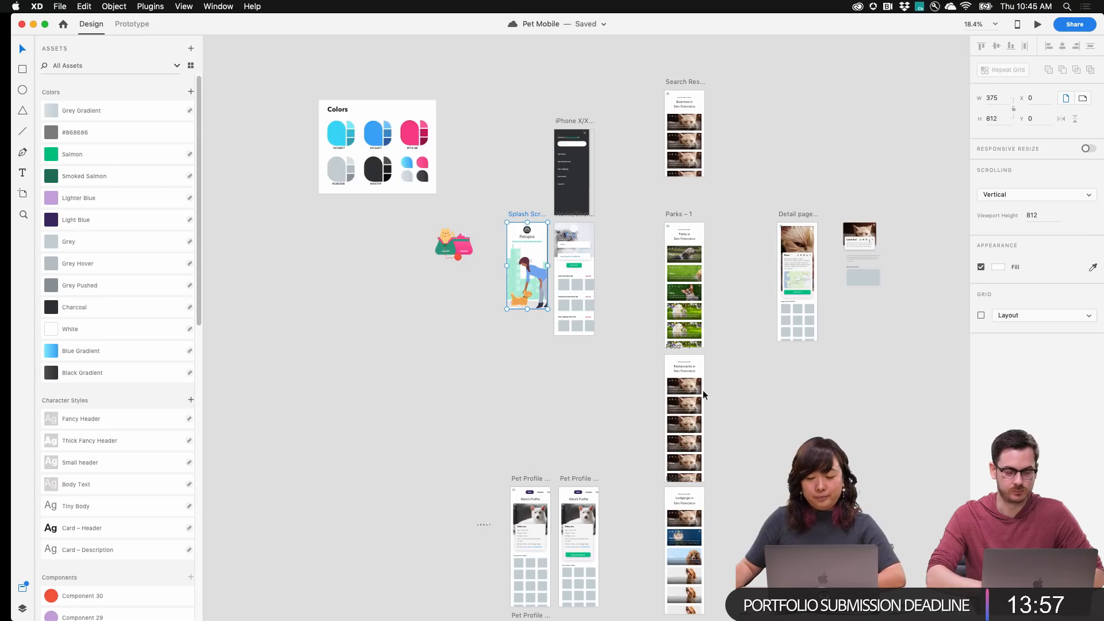
Switch to Prototype mode and cut the green hamburger menu icon from the Pet Profile – owner view artboard
scroll(490, 258, "down", 5)
scroll(490, 259, "right", 4)
left_click(140, 25)
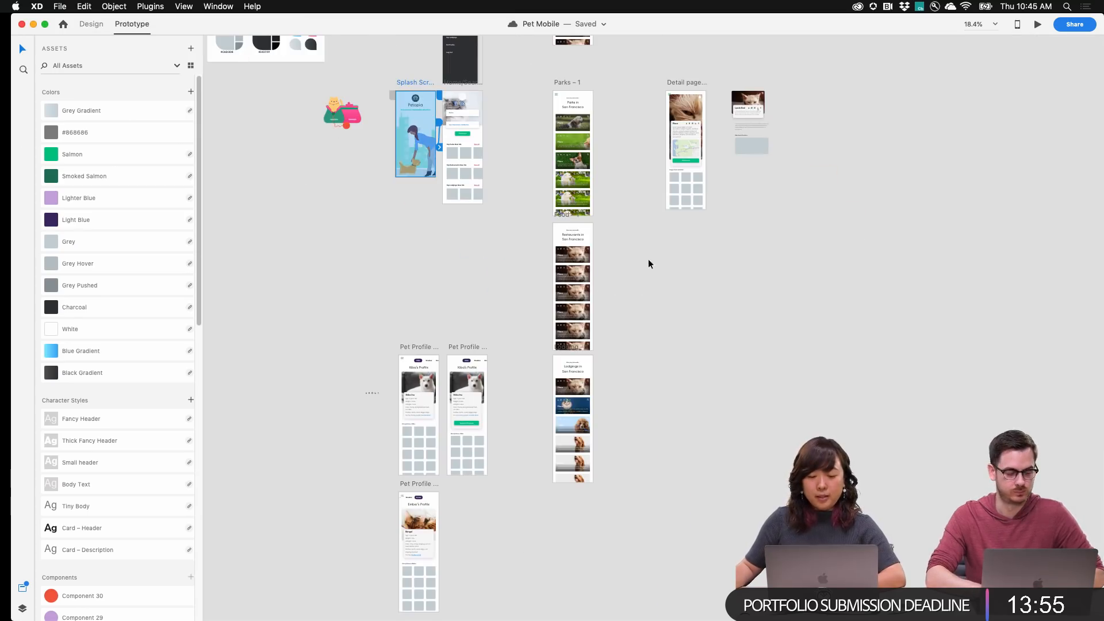
scroll(540, 419, "up", 5)
scroll(539, 419, "left", 2)
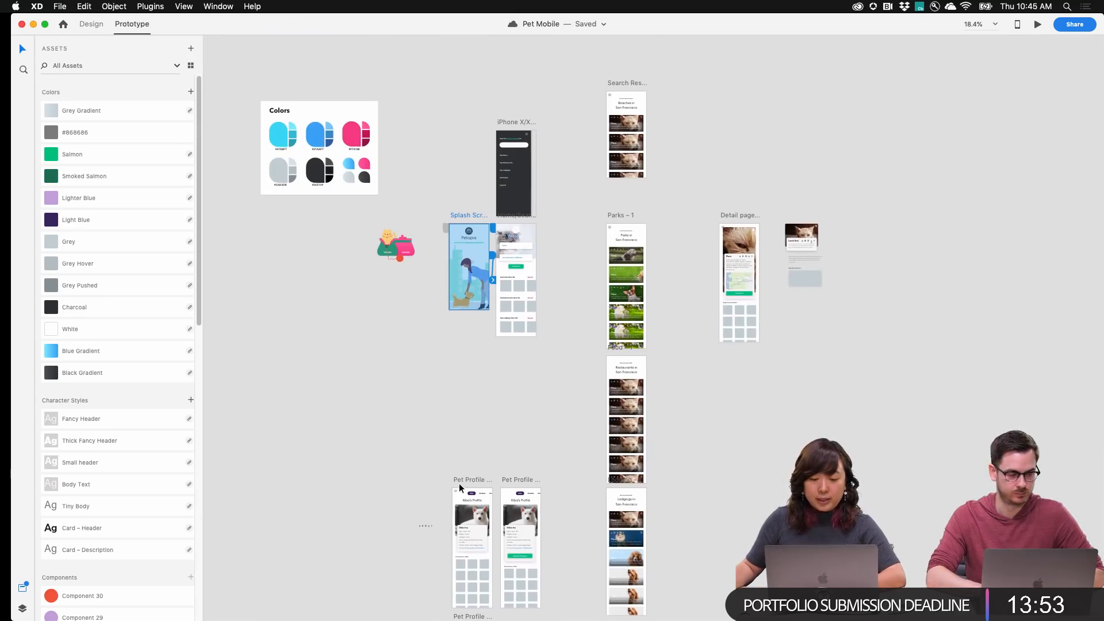
scroll(468, 476, "up", 10)
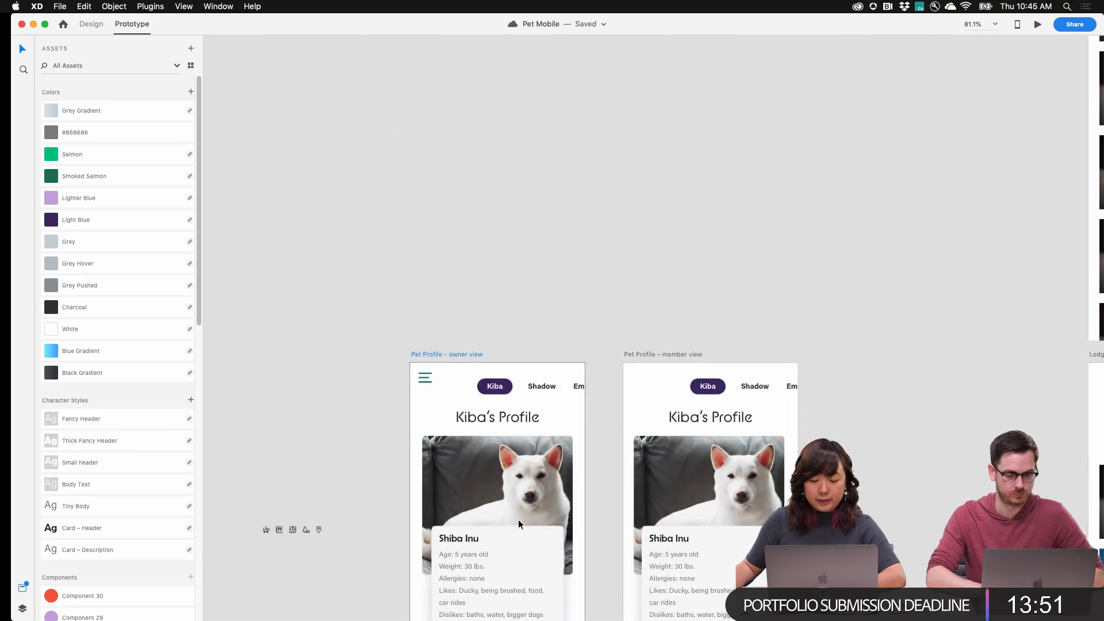
left_click_drag(517, 439, 594, 359)
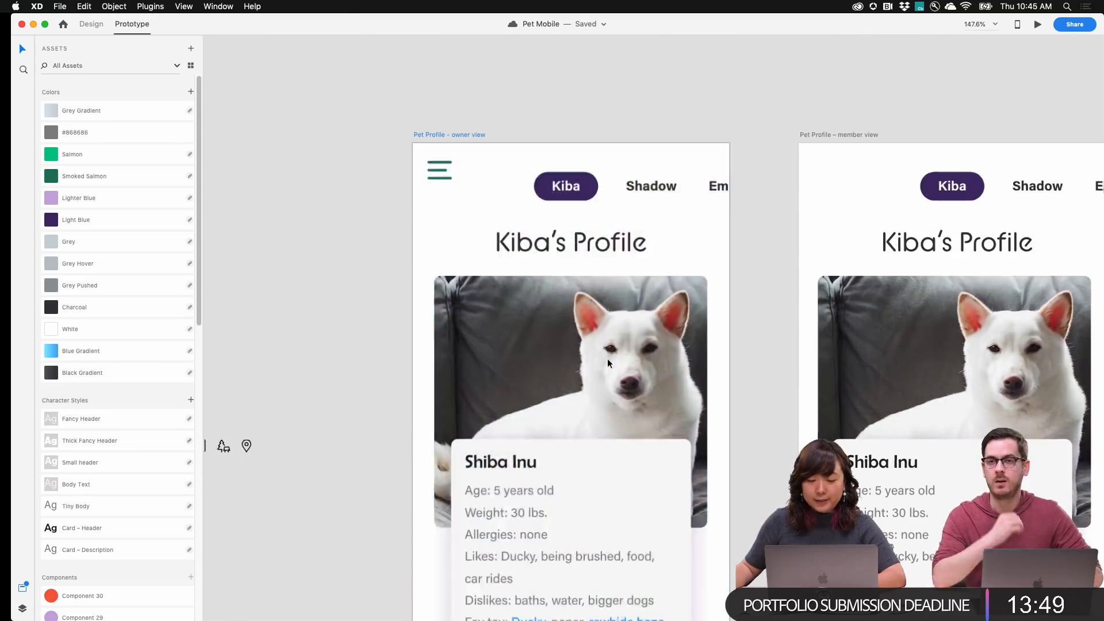
scroll(608, 360, "down", 4)
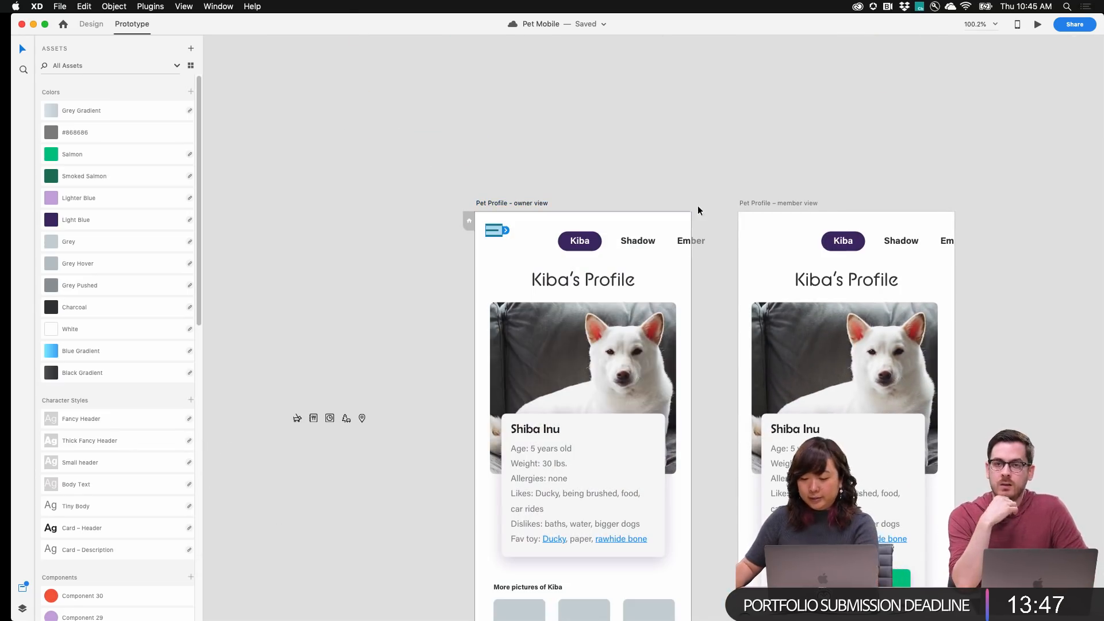
key("Escape")
Paste the hamburger menu icon onto the Food – 1, Lodging – 1, Pet Profile – owner view and Pet Profile – member view artboards
scroll(754, 236, "right", 5)
scroll(929, 184, "down", 10)
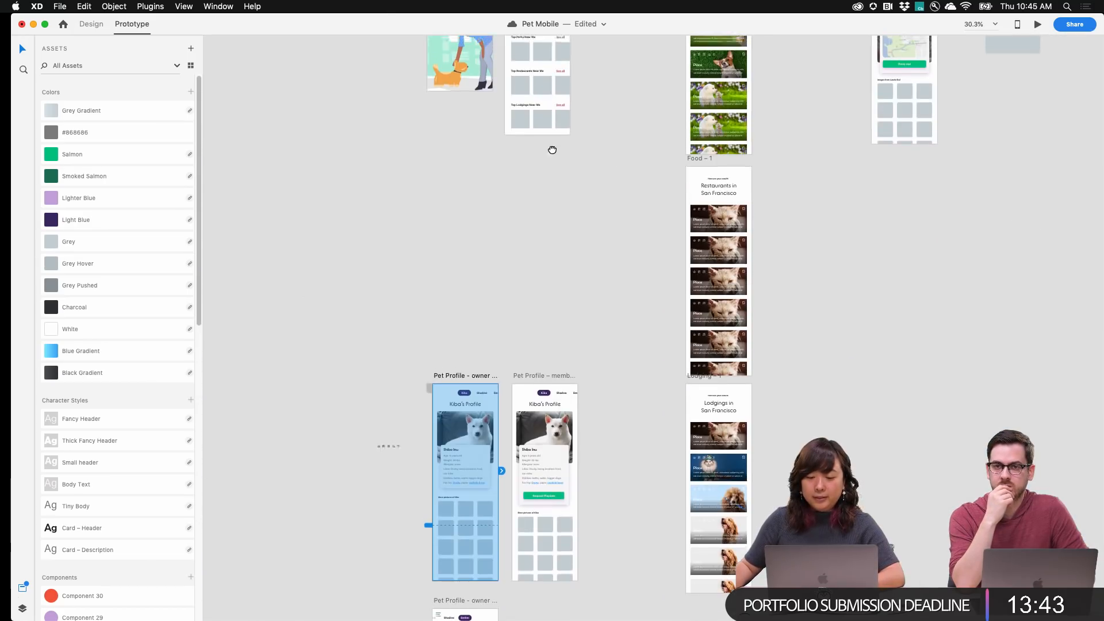
scroll(628, 262, "up", 5)
scroll(706, 353, "down", 5)
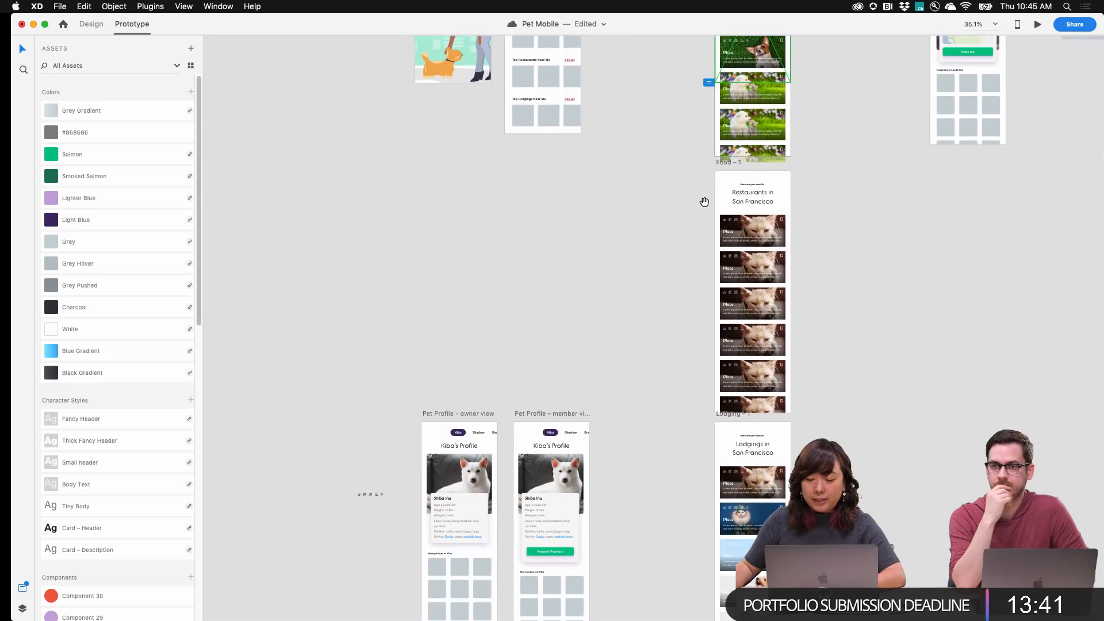
left_click(730, 160)
left_click(723, 412, "shift")
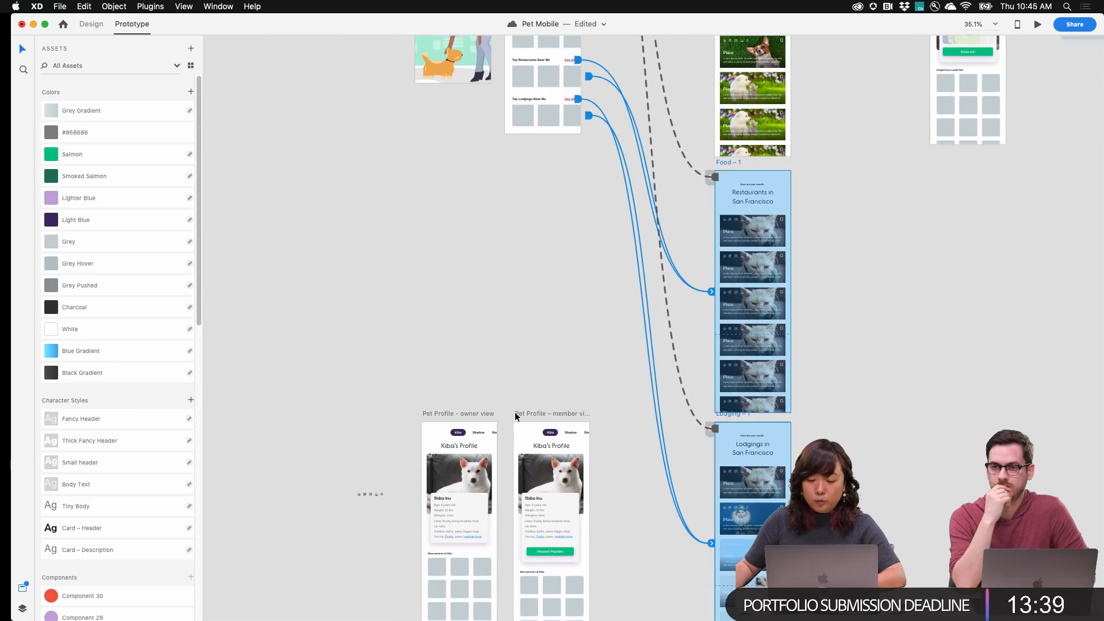
left_click(551, 413, "shift")
left_click(447, 412, "shift")
key("super+v")
left_click(360, 319)
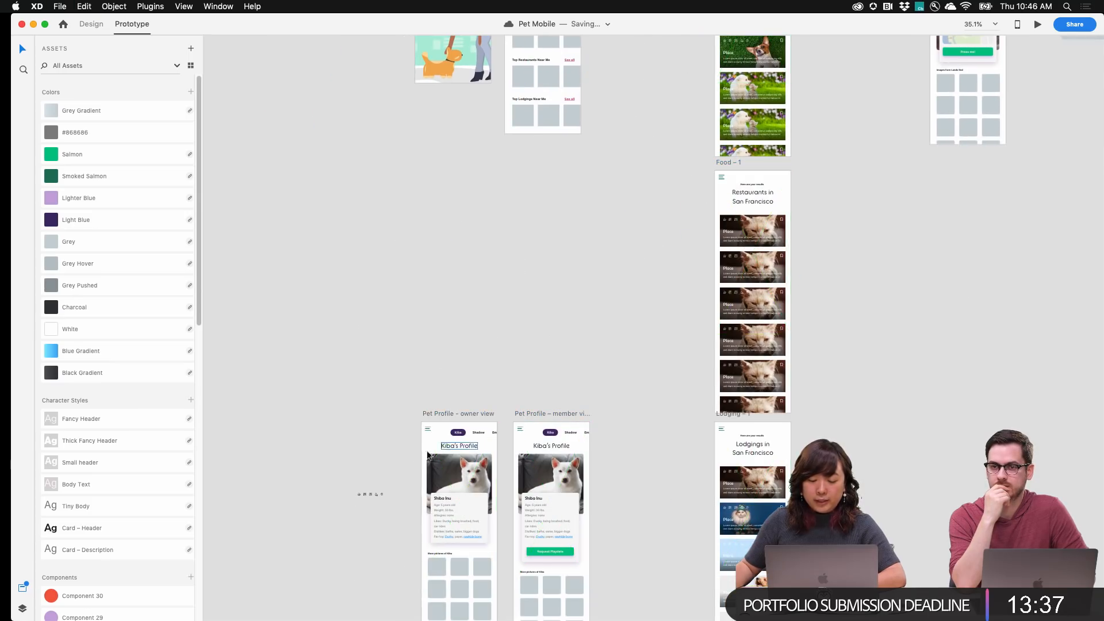
Link the dark menu artboard's group of items to Pet Profile – owner view on Tap, with Auto-Animate, Ease Out and 0.3 s
scroll(361, 318, "up", 5)
scroll(474, 403, "down", 3)
scroll(562, 253, "up", 5)
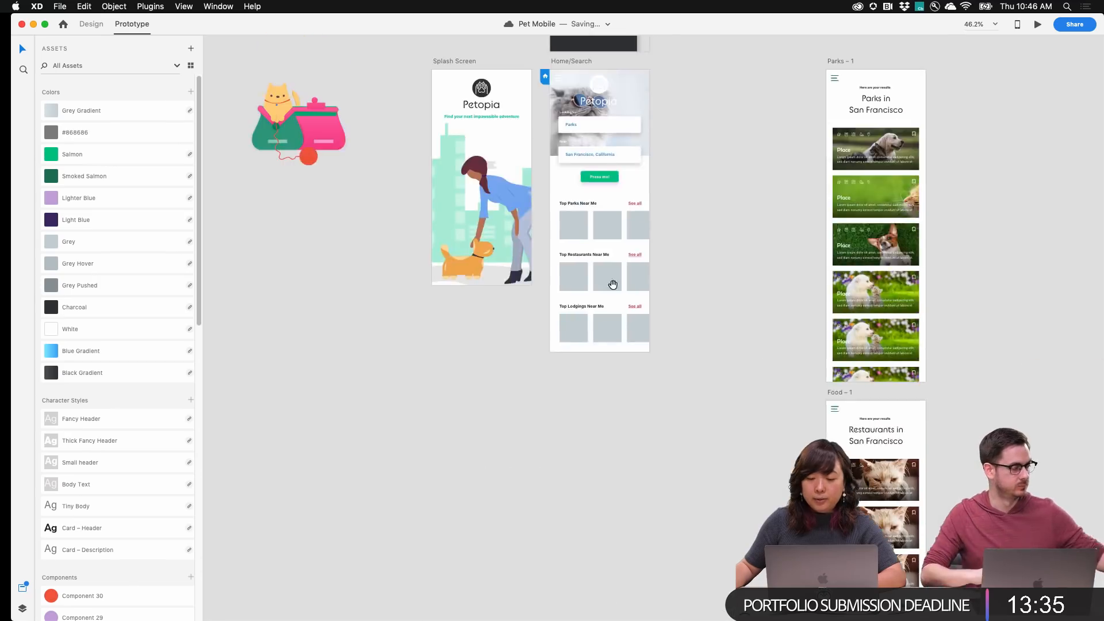
scroll(564, 168, "down", 3)
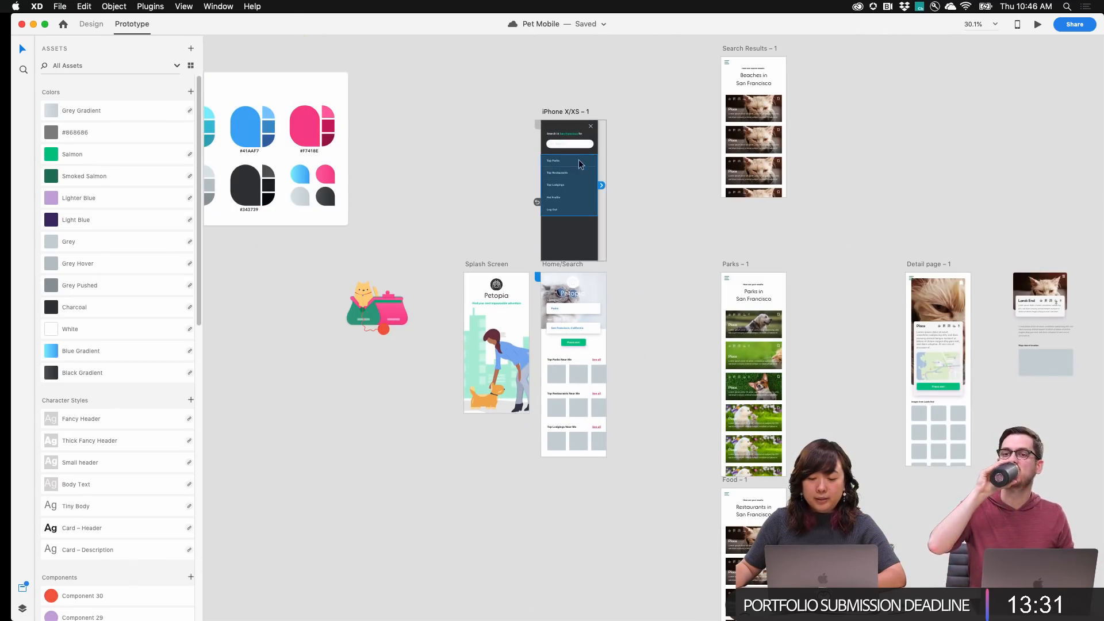
scroll(575, 161, "down", 3)
scroll(619, 142, "down", 3)
left_click_drag(625, 114, 551, 525)
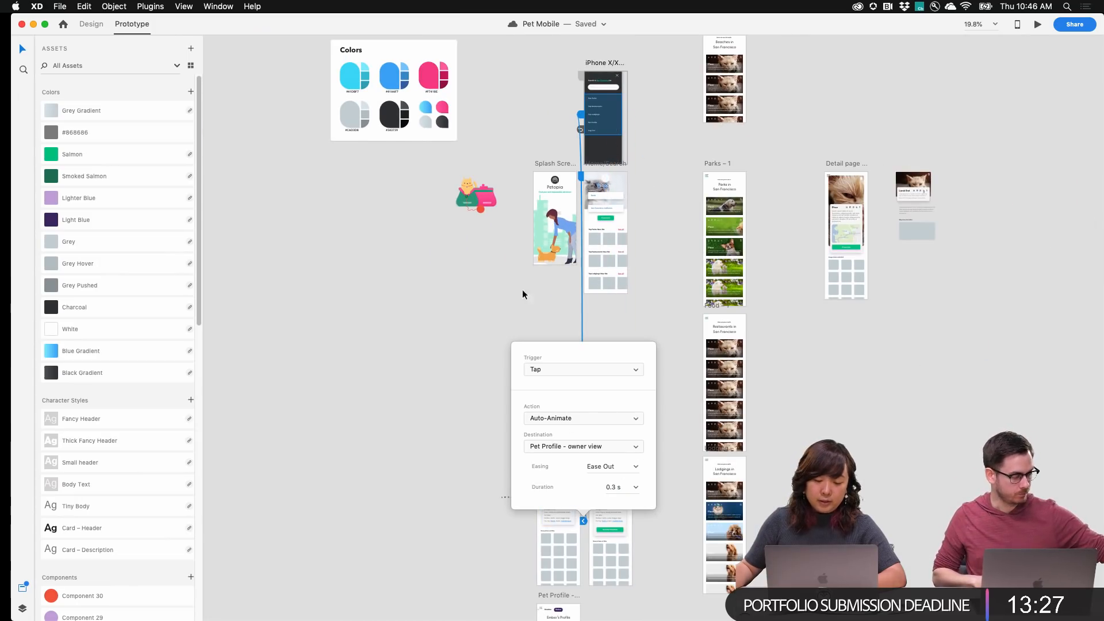
Preview from the Splash Screen, open the hamburger menu, follow its link to the pet profile and close the preview
left_click(561, 163)
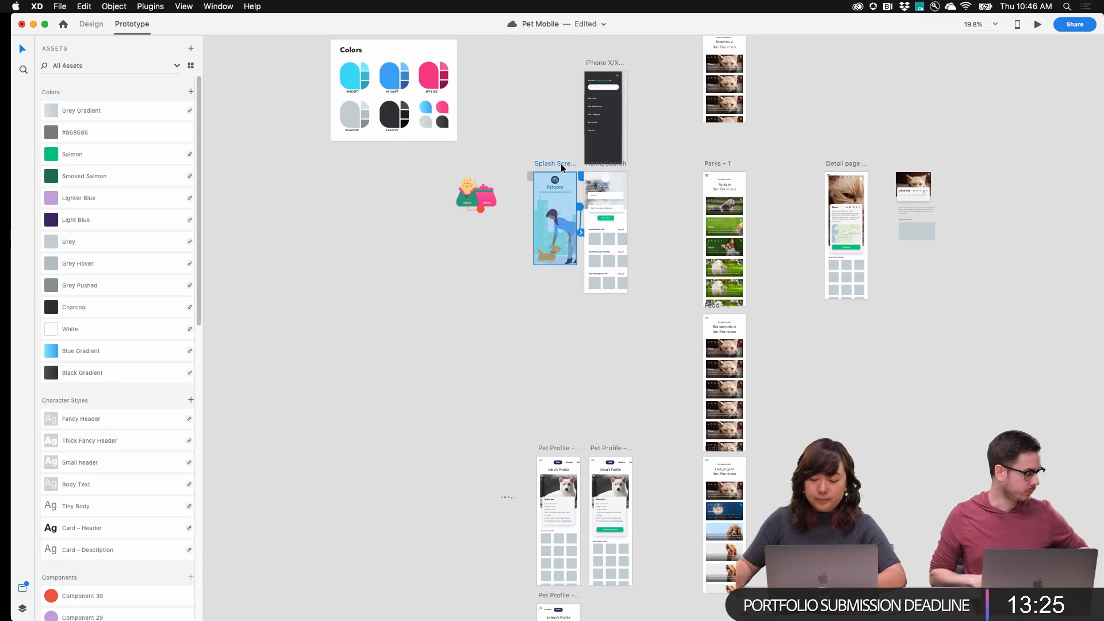
key("super+Return")
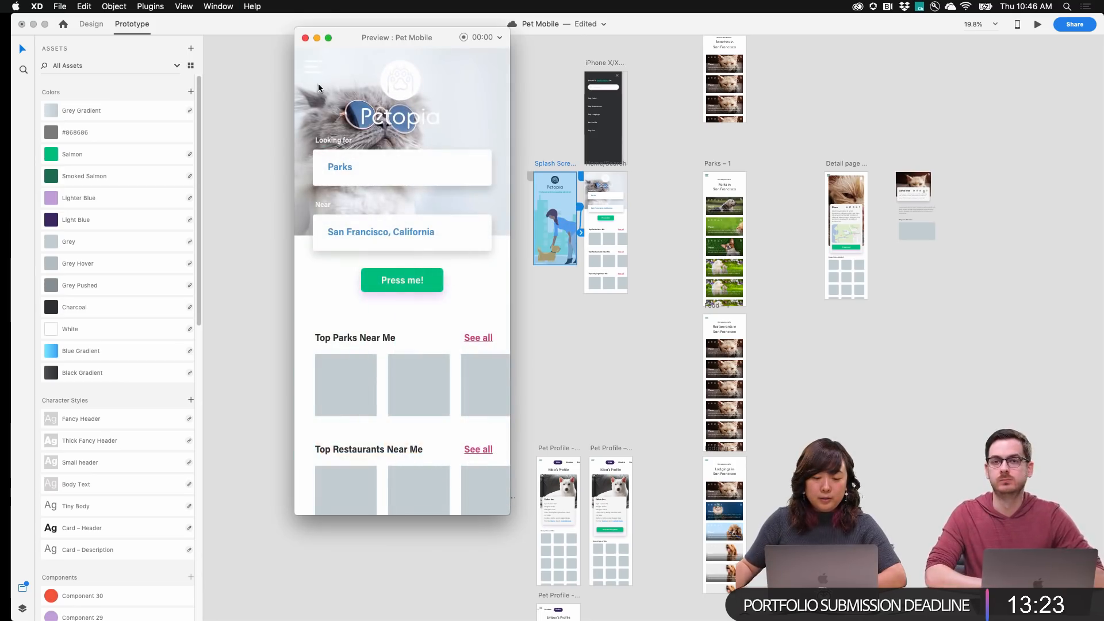
left_click(320, 70)
left_click(386, 216)
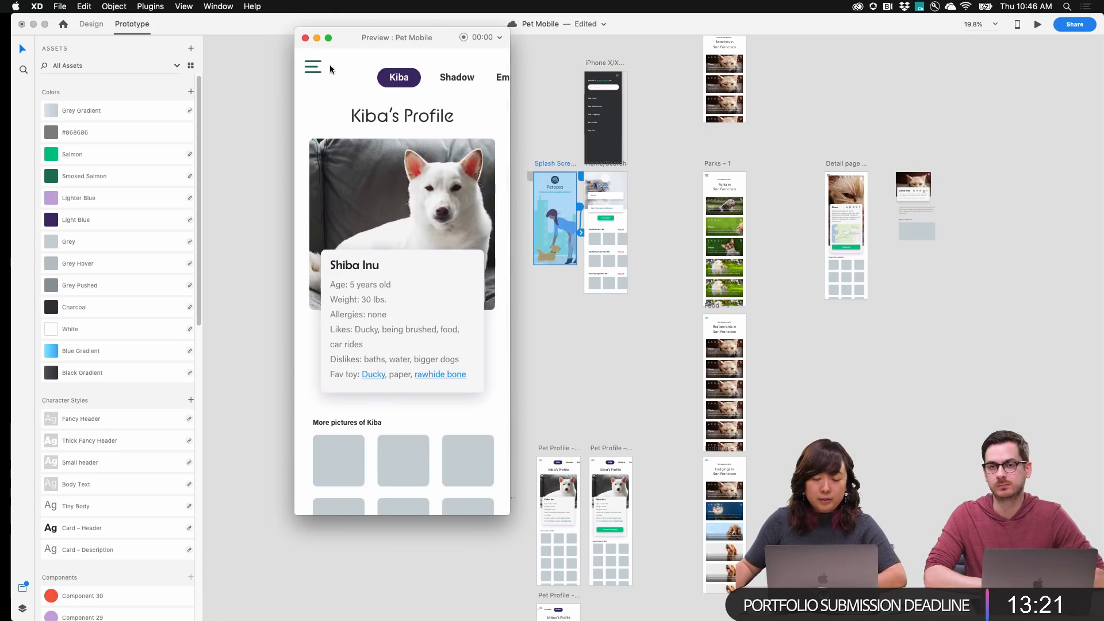
left_click(304, 38)
scroll(654, 246, "right", 3)
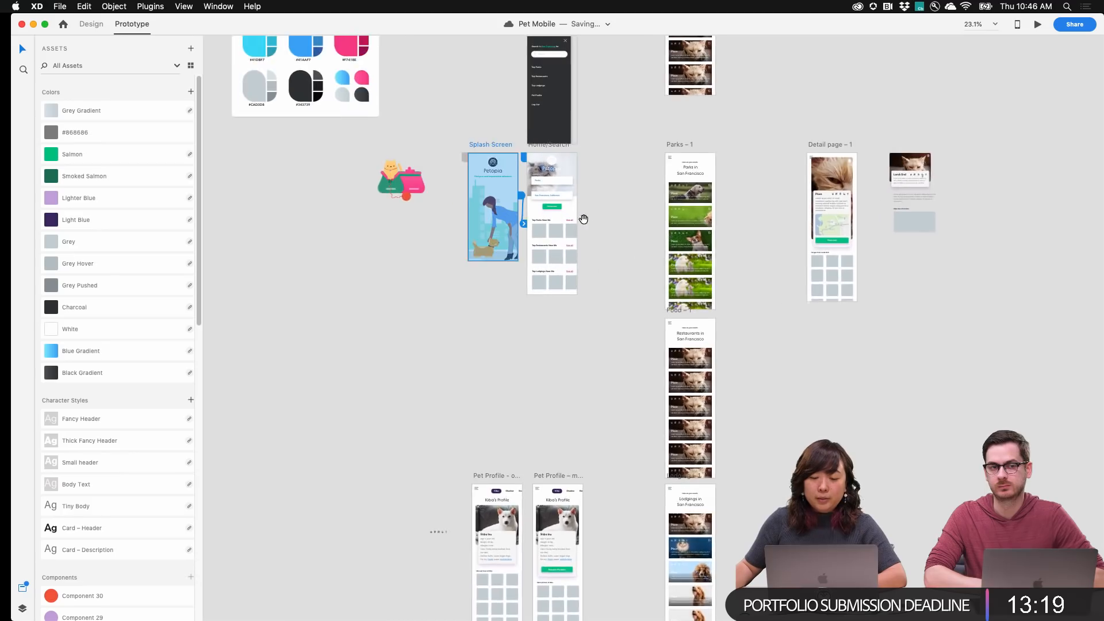
Select the Home/Search artboard and switch to Design mode
scroll(610, 331, "up", 2)
scroll(546, 286, "up", 2)
scroll(546, 286, "up", 3)
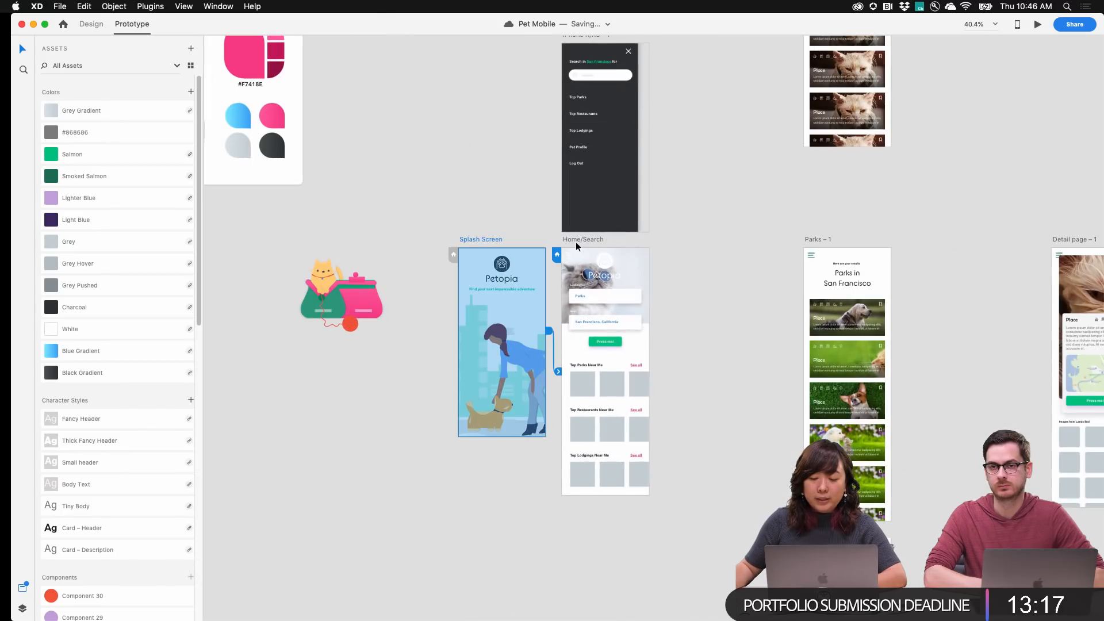
left_click(578, 238)
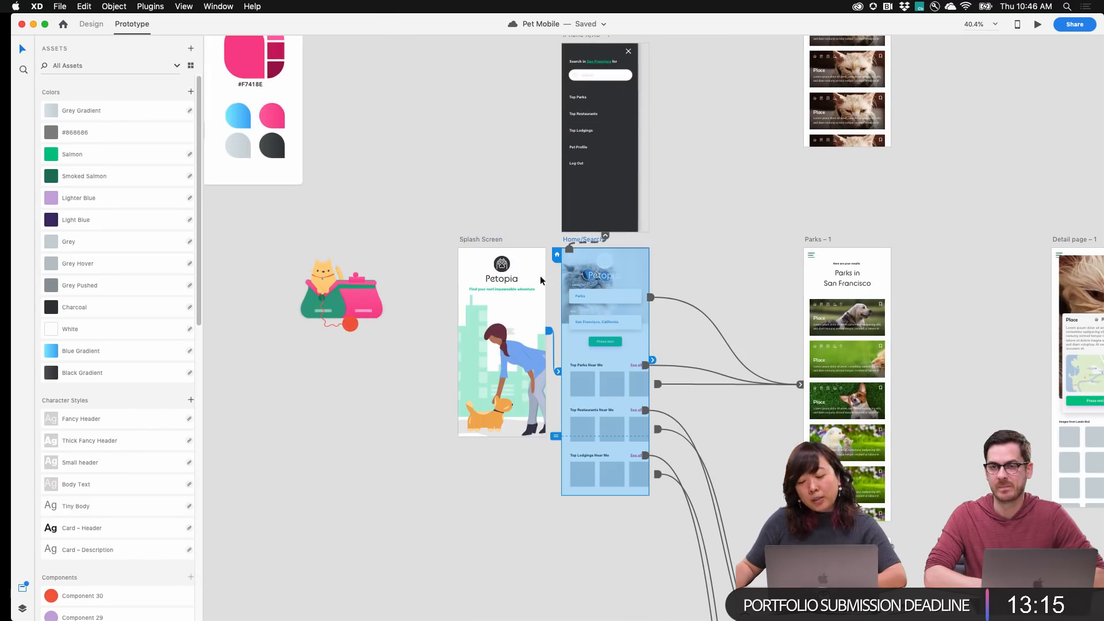
left_click(82, 26)
scroll(637, 257, "up", 5)
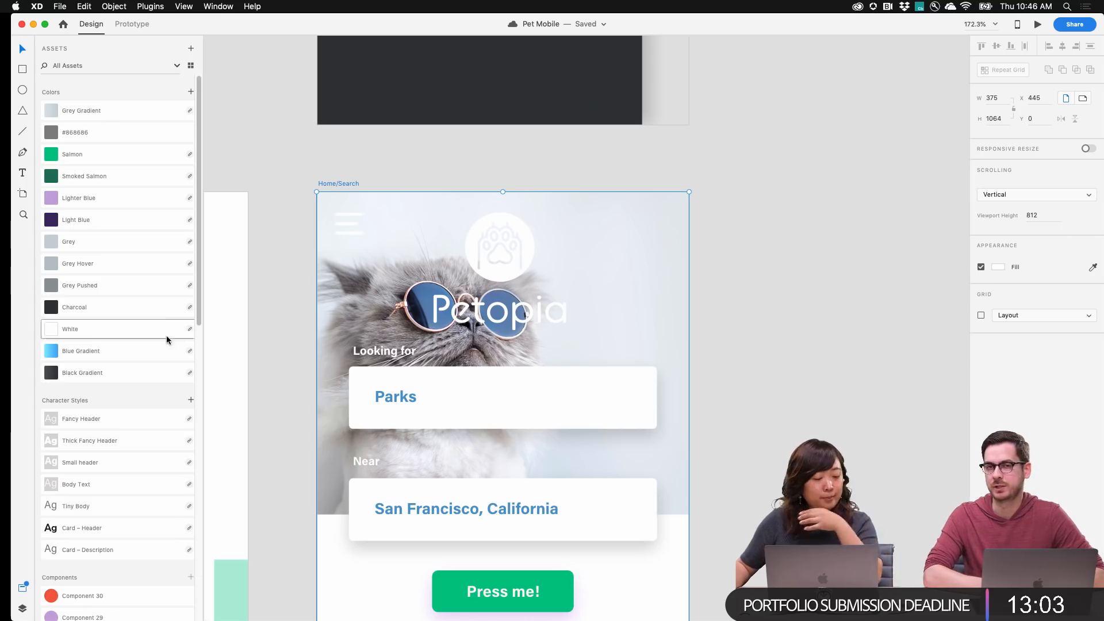
Try the Light Blue colour asset on the Home/Search hamburger icon's border
scroll(168, 354, "down", 10)
scroll(170, 356, "down", 1)
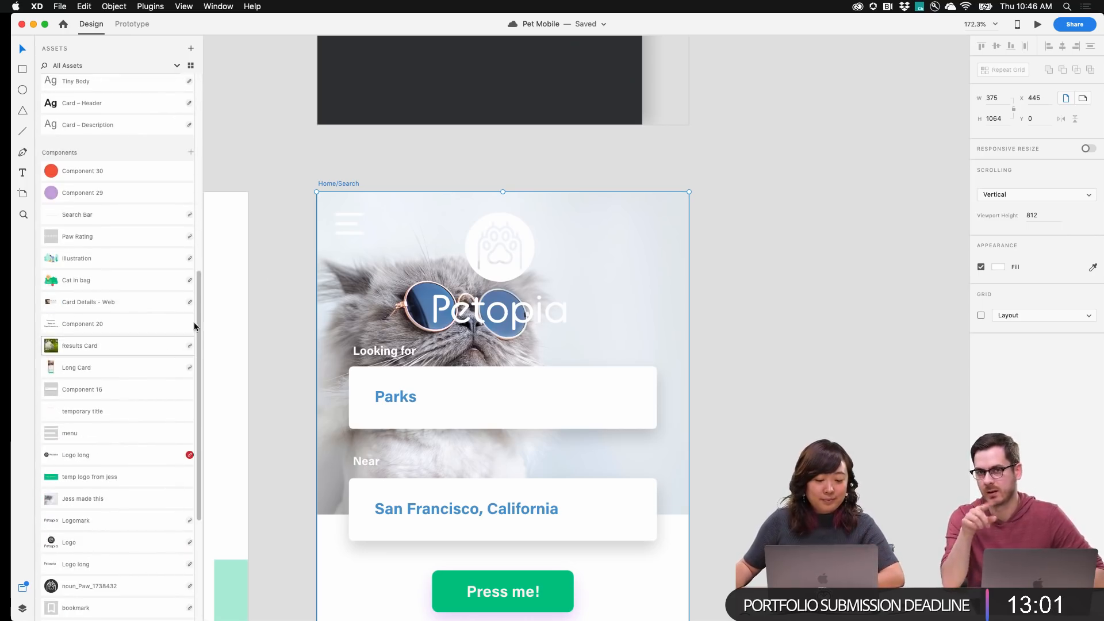
left_click(355, 218)
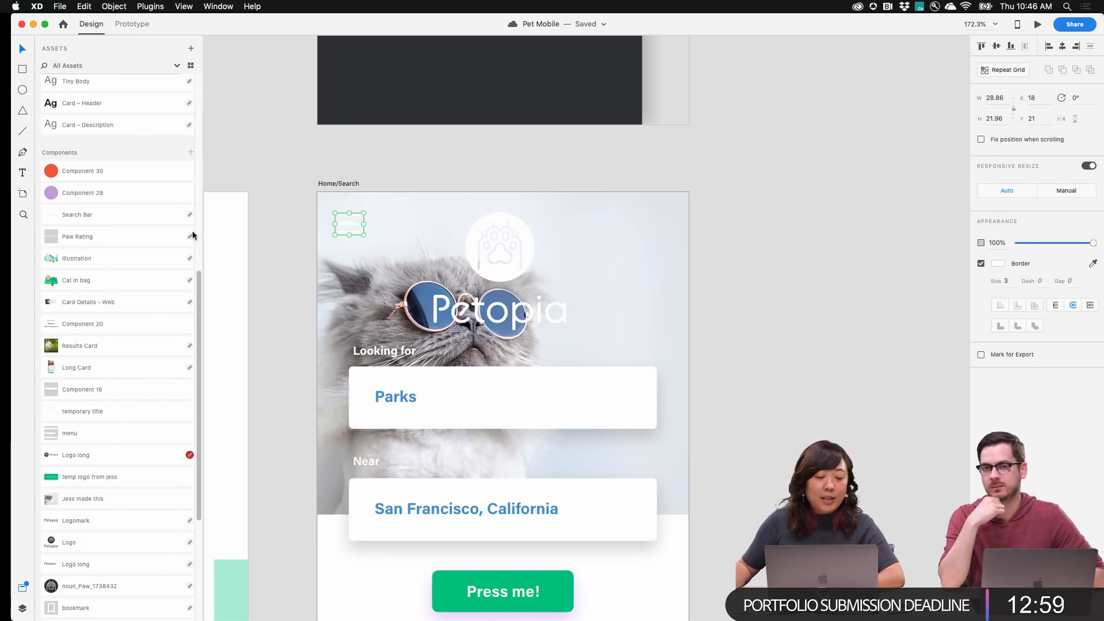
scroll(138, 164, "up", 10)
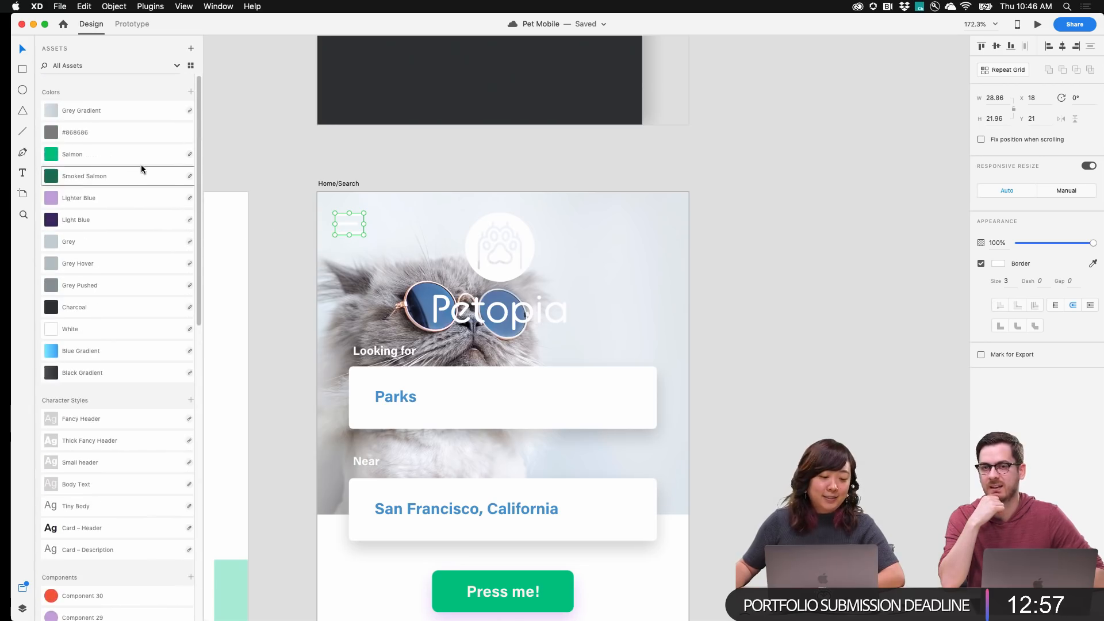
left_click(109, 221)
scroll(684, 230, "down", 5)
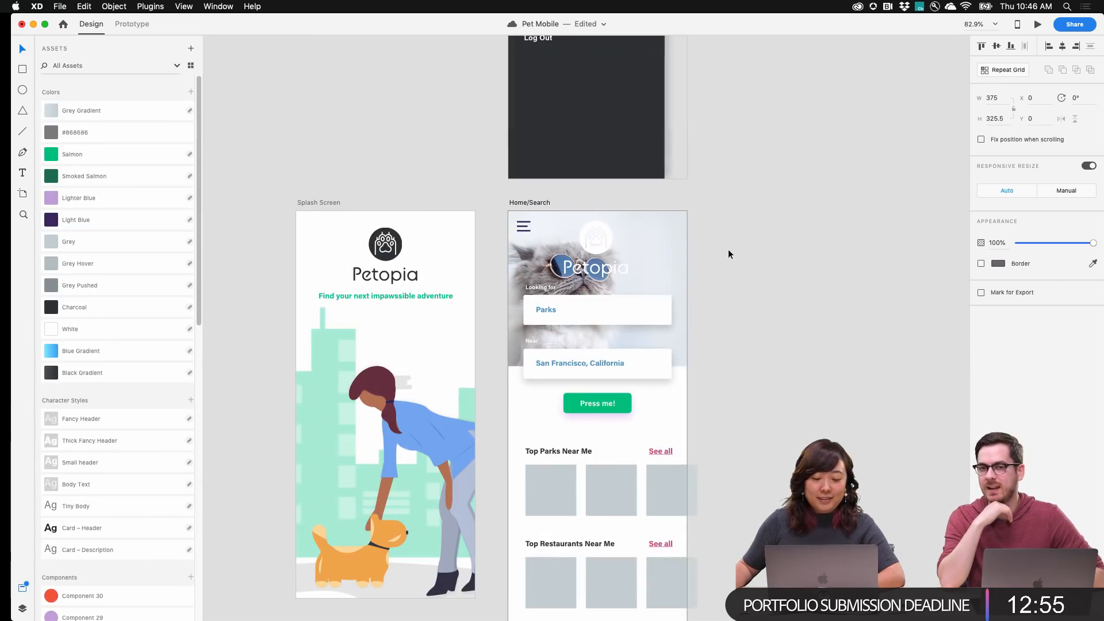
left_click(815, 310)
left_click(594, 264)
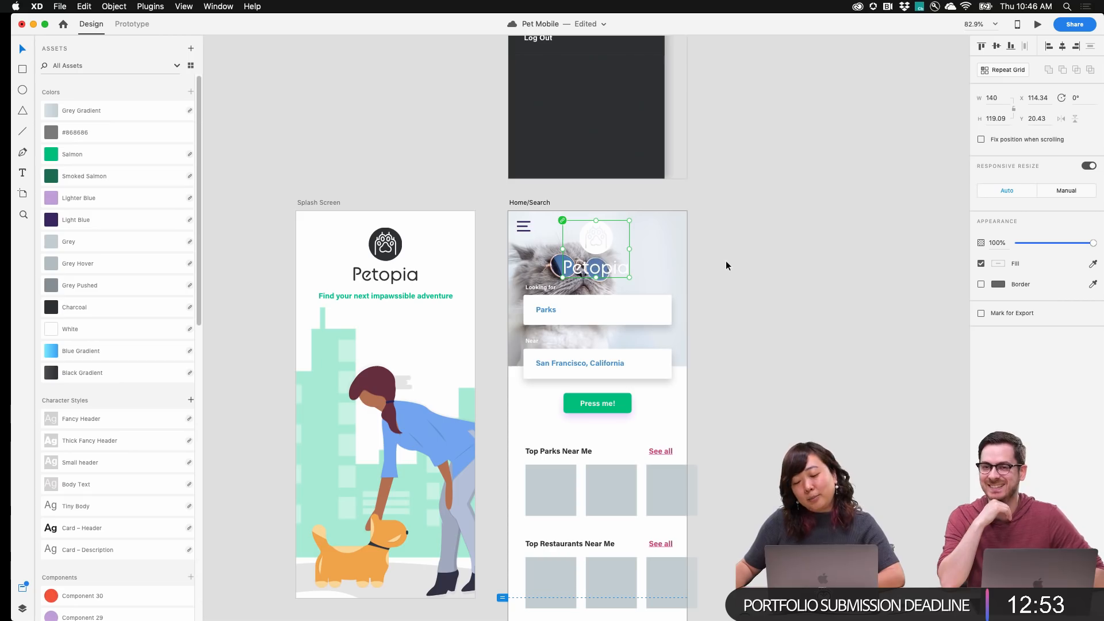
scroll(726, 258, "down", 5)
scroll(652, 239, "right", 5)
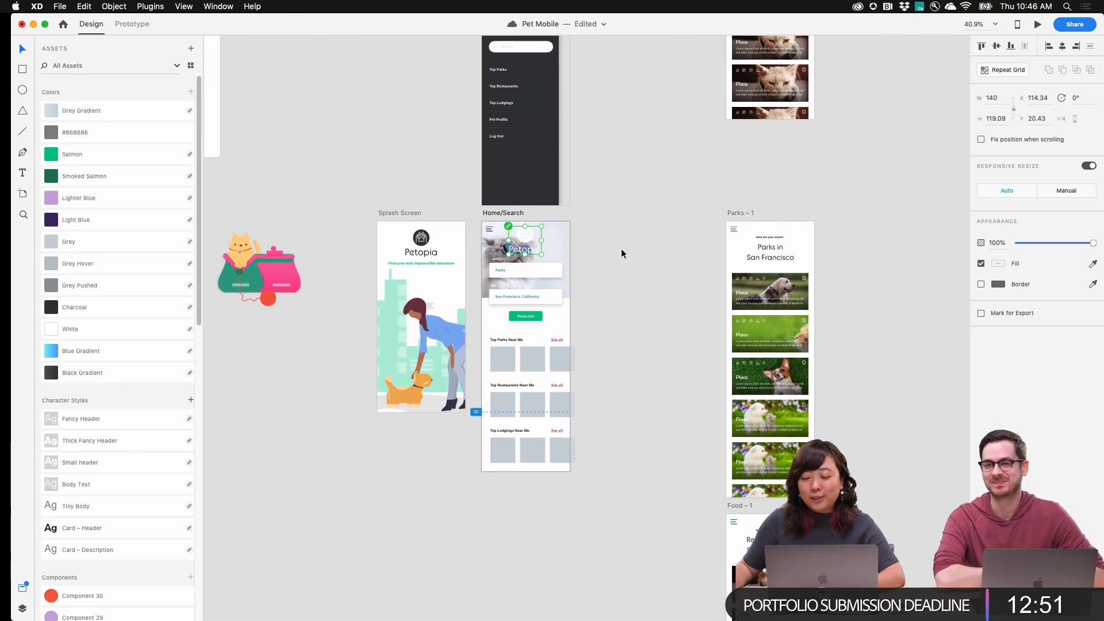
Recolour the Home/Search hamburger icon's border with the Smoked Salmon colour asset
scroll(432, 217, "up", 8)
left_click(643, 243)
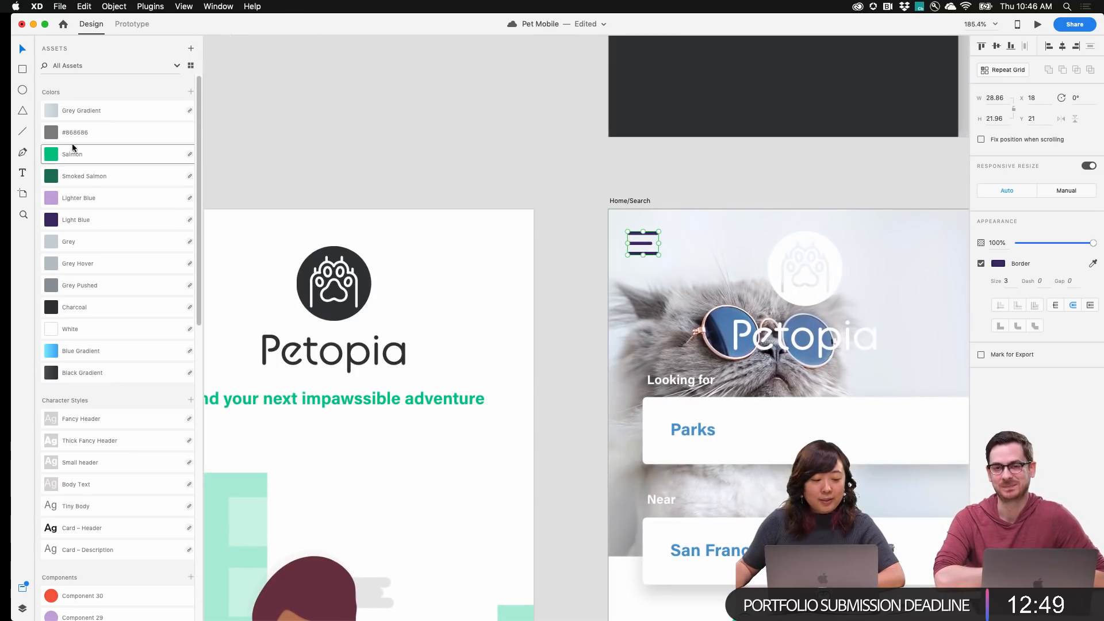
left_click(728, 183)
scroll(833, 287, "down", 5)
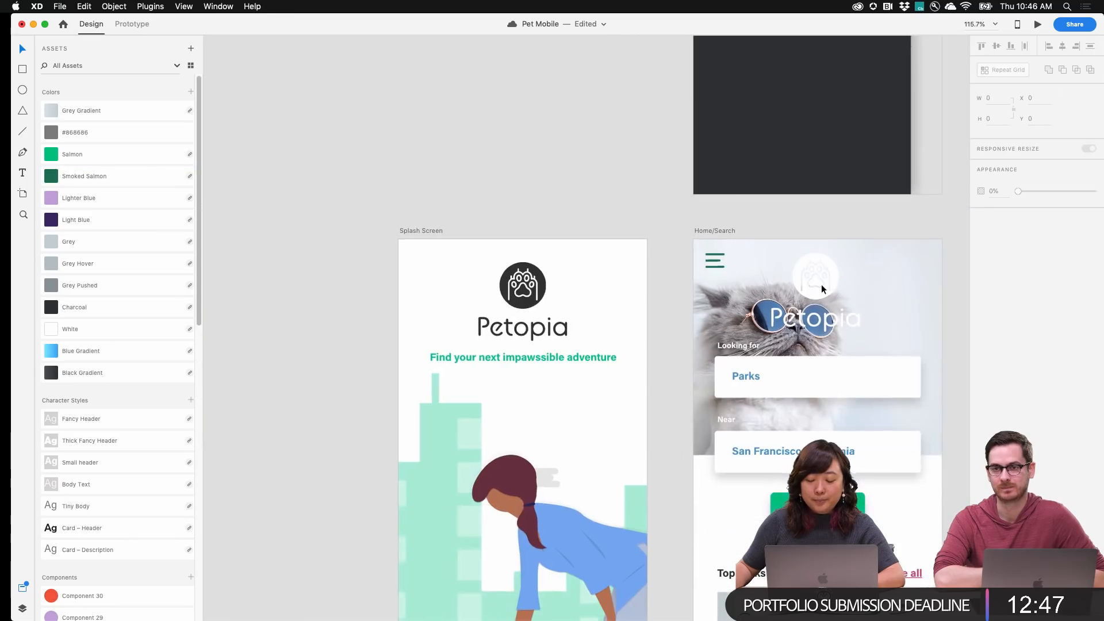
Look through the component assets for a profile icon, switch to Chrome and search the Noun Project for "avatar"
scroll(869, 286, "down", 3)
left_click_drag(869, 286, 524, 238)
scroll(157, 345, "down", 10)
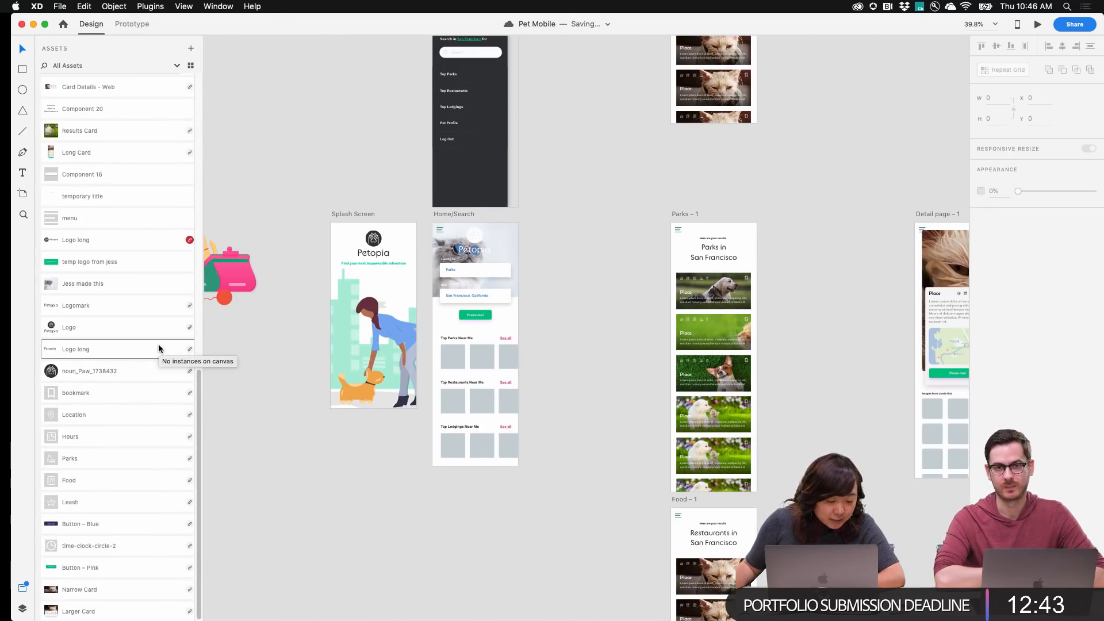
key("super+Tab")
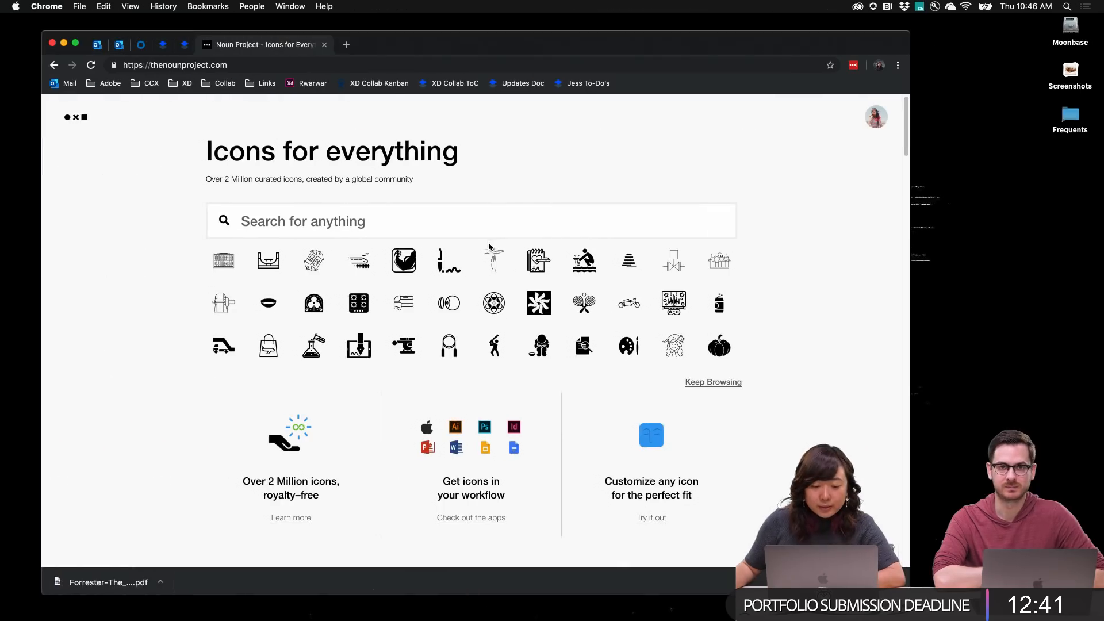
type("avatar")
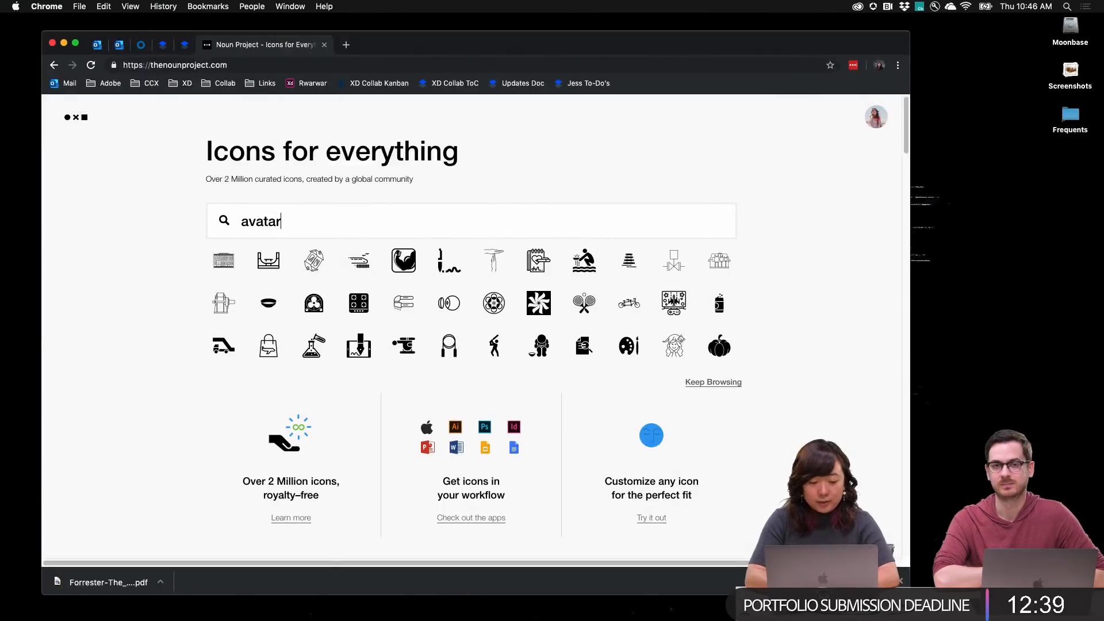
key("Return")
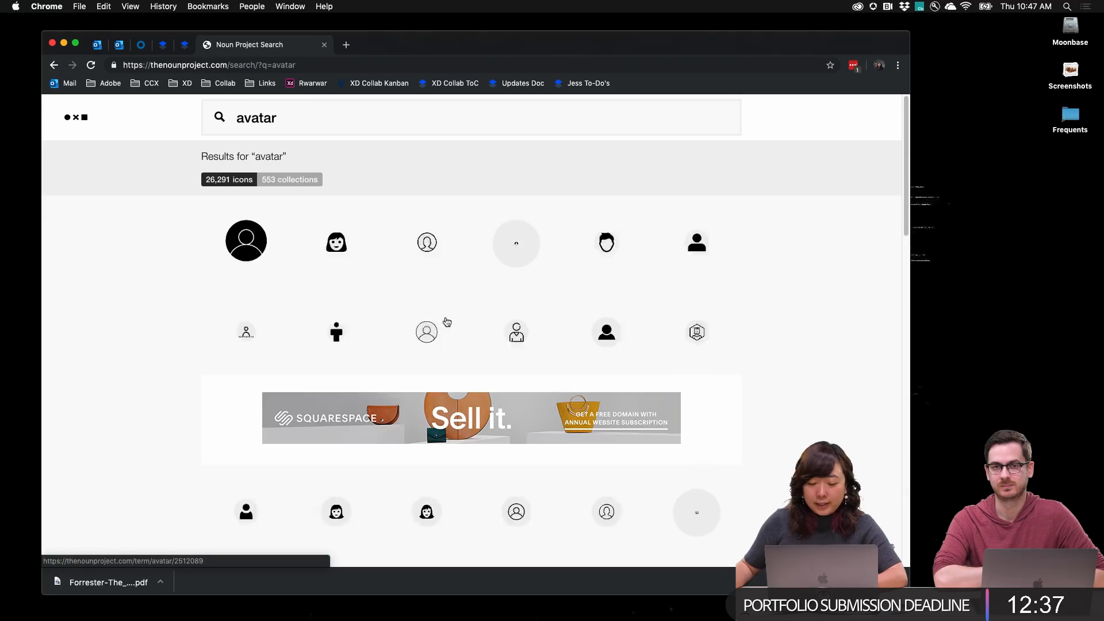
scroll(447, 322, "down", 3)
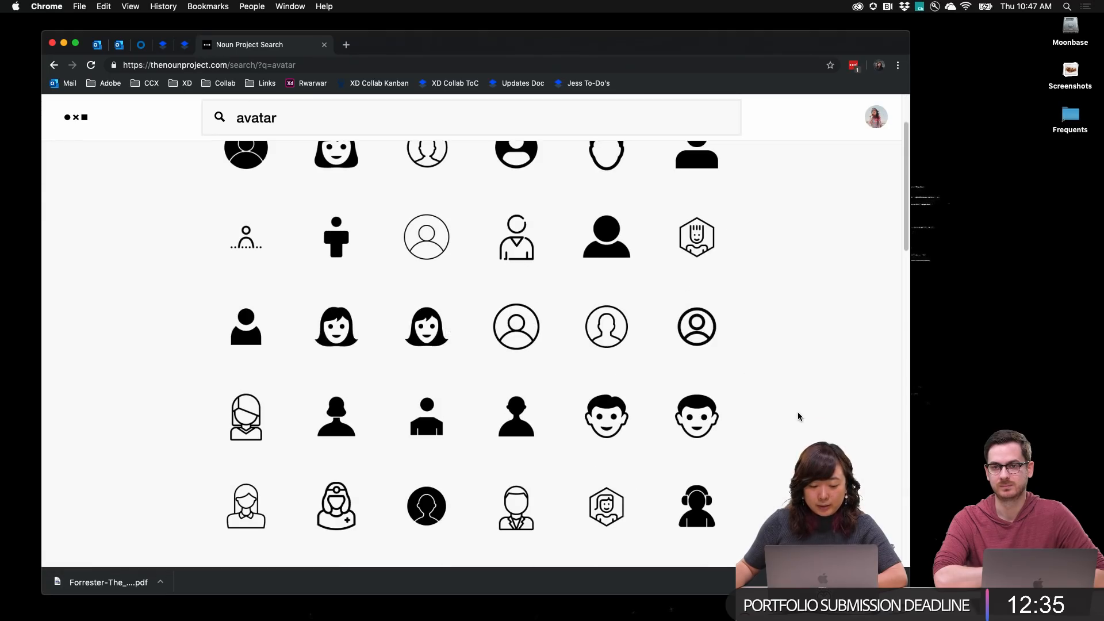
Download the circular outlined avatar icon as SVG through Basic Download, with the intended use None of the above
left_click(706, 328)
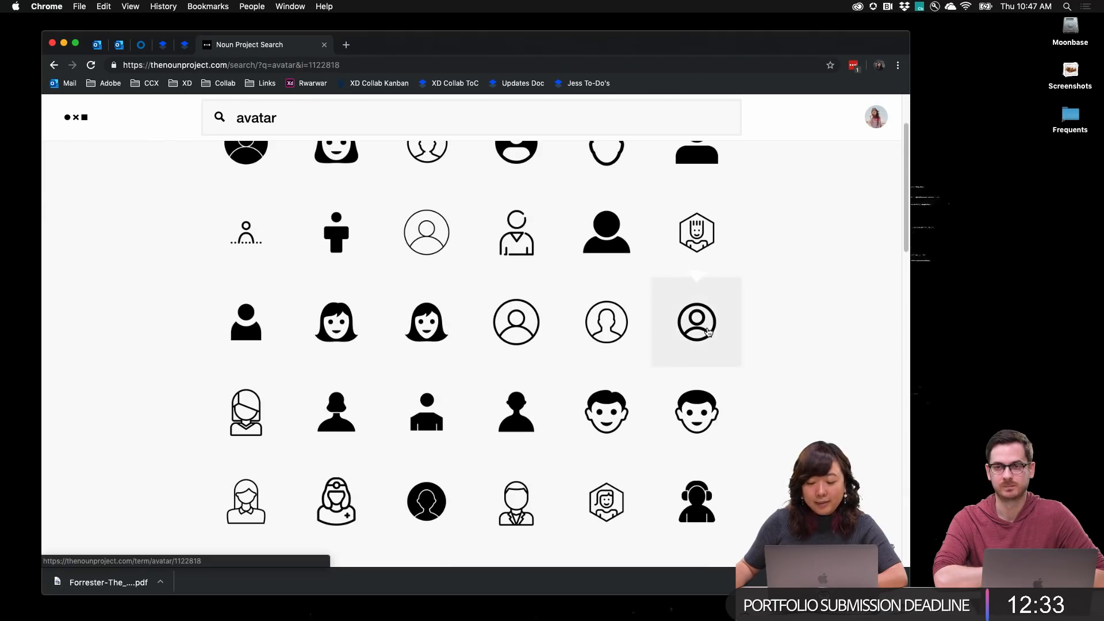
left_click(351, 258)
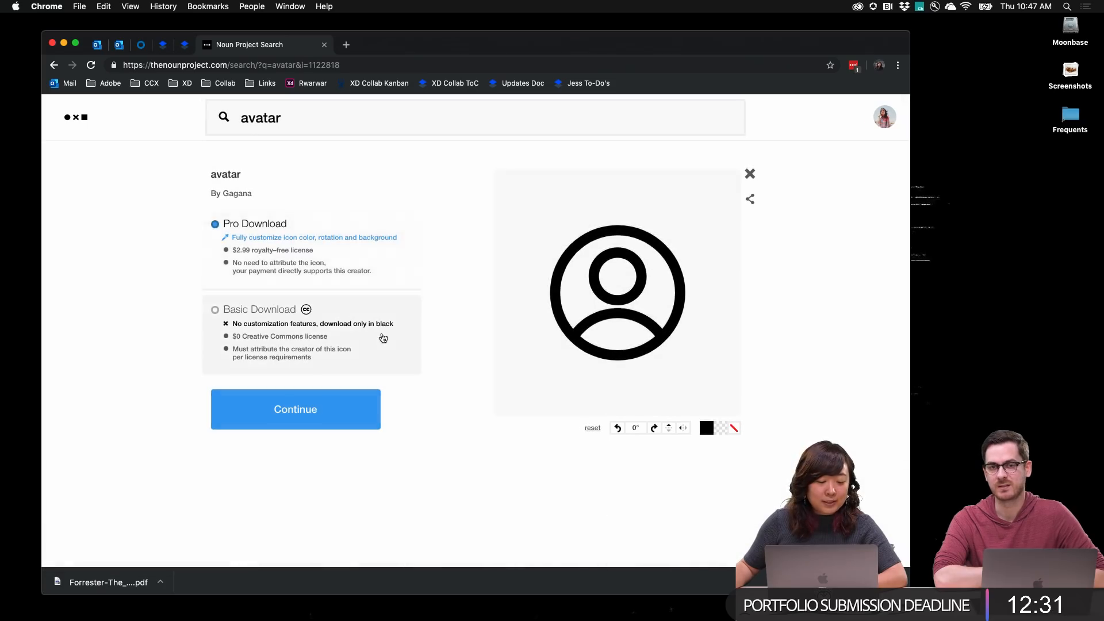
left_click(234, 323)
left_click(303, 415)
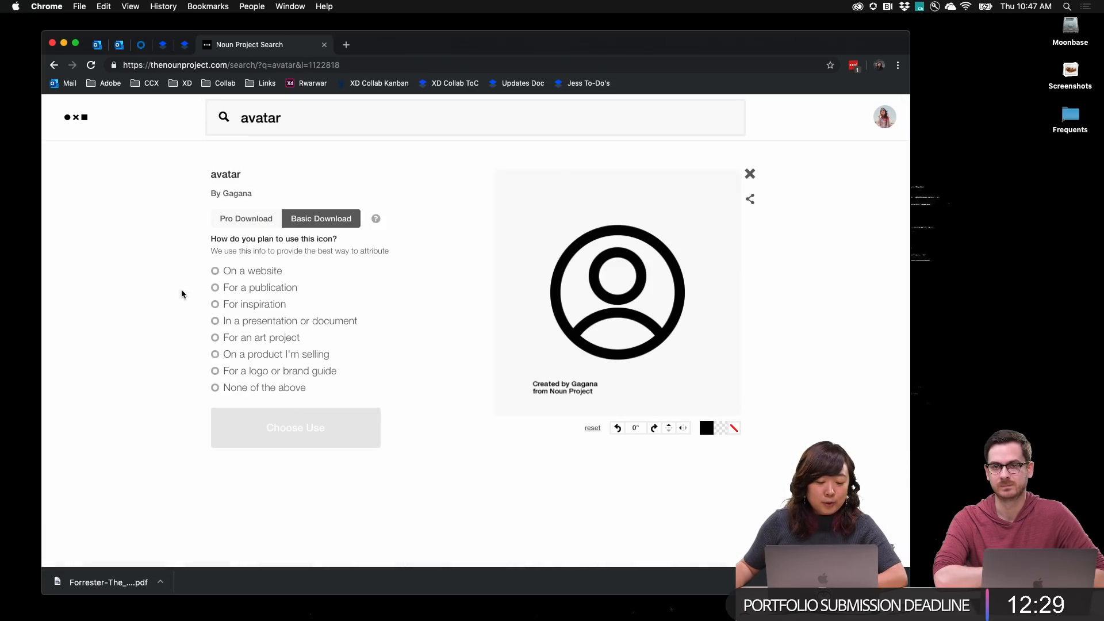
left_click(251, 388)
left_click(258, 428)
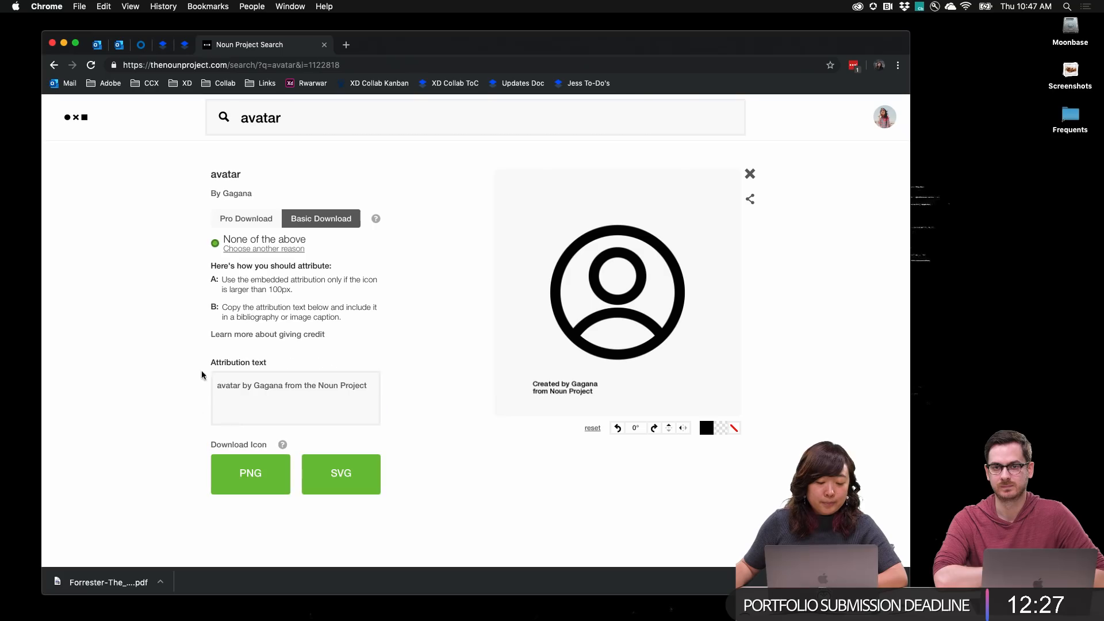
left_click(354, 488)
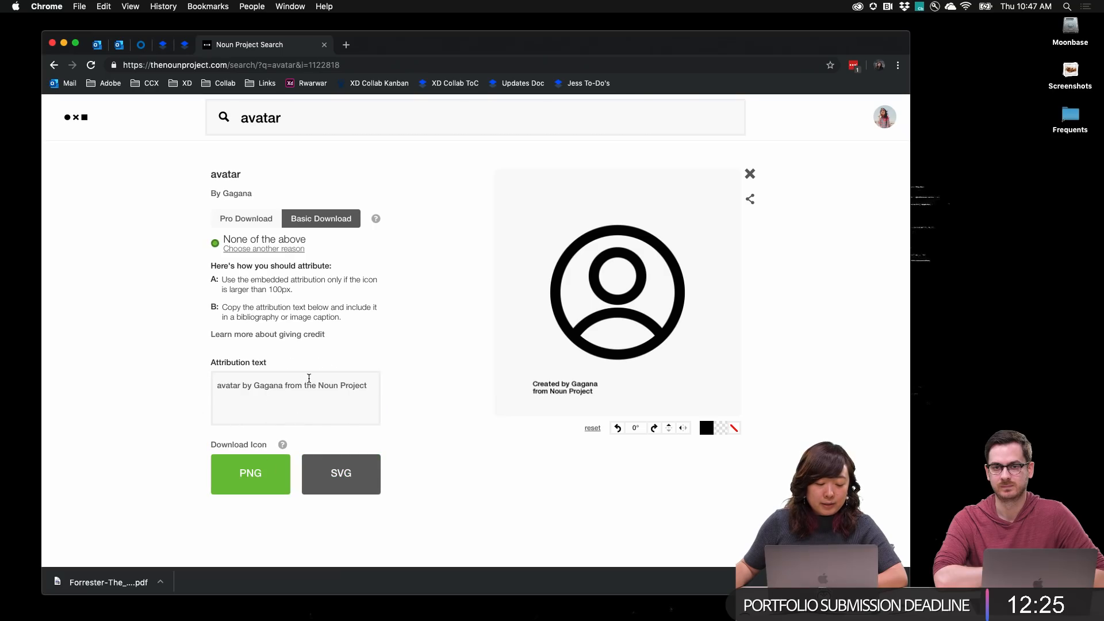
Switch back to Adobe XD and place the downloaded avatar SVG from Downloads on the canvas beside the Home/Search artboard
key("super+Tab")
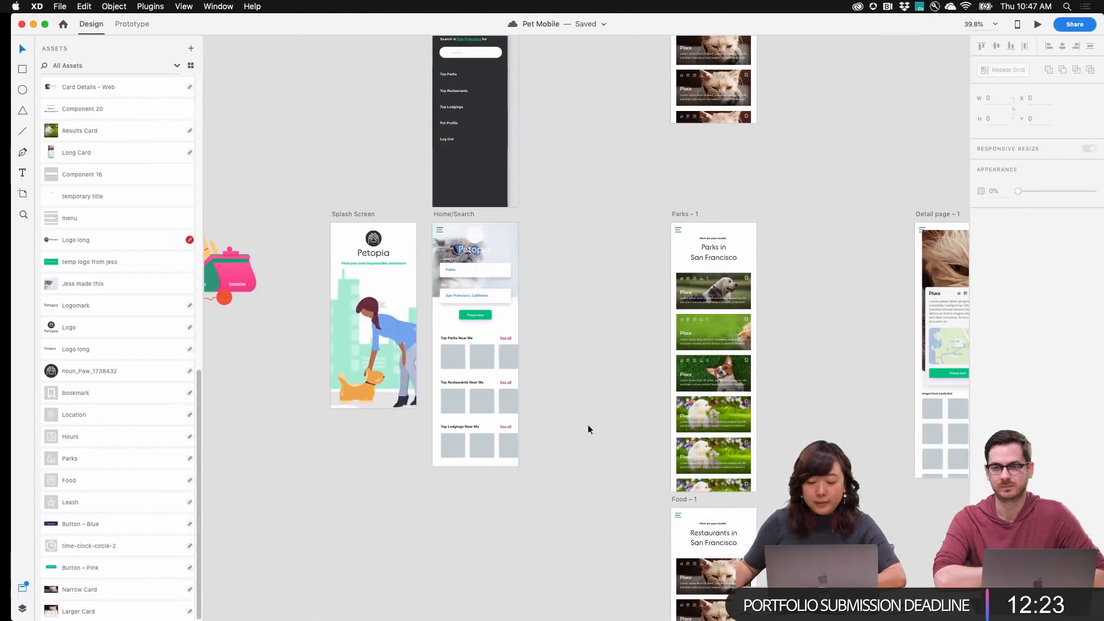
left_click(595, 608)
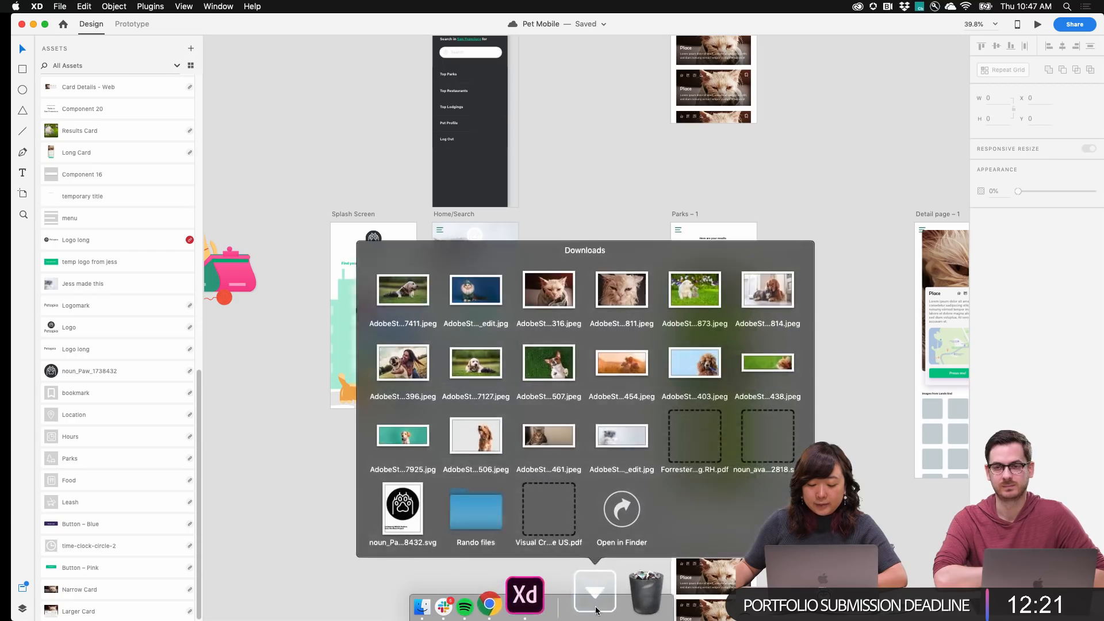
left_click_drag(768, 435, 591, 284)
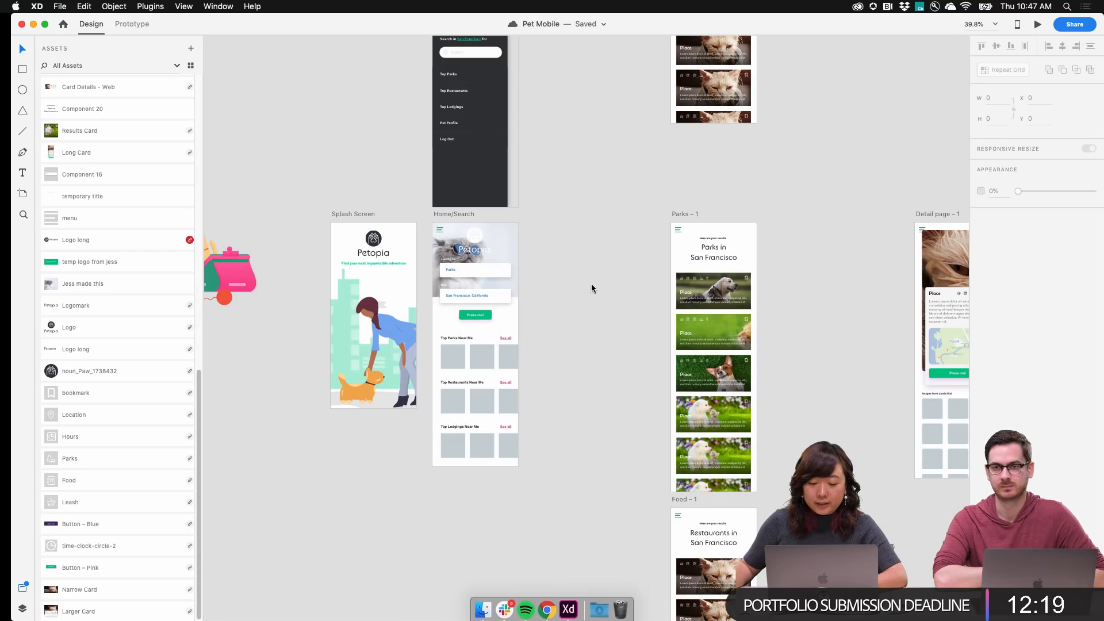
Delete the attribution text beneath the imported avatar icon
scroll(601, 298, "up", 5)
double_click(665, 298)
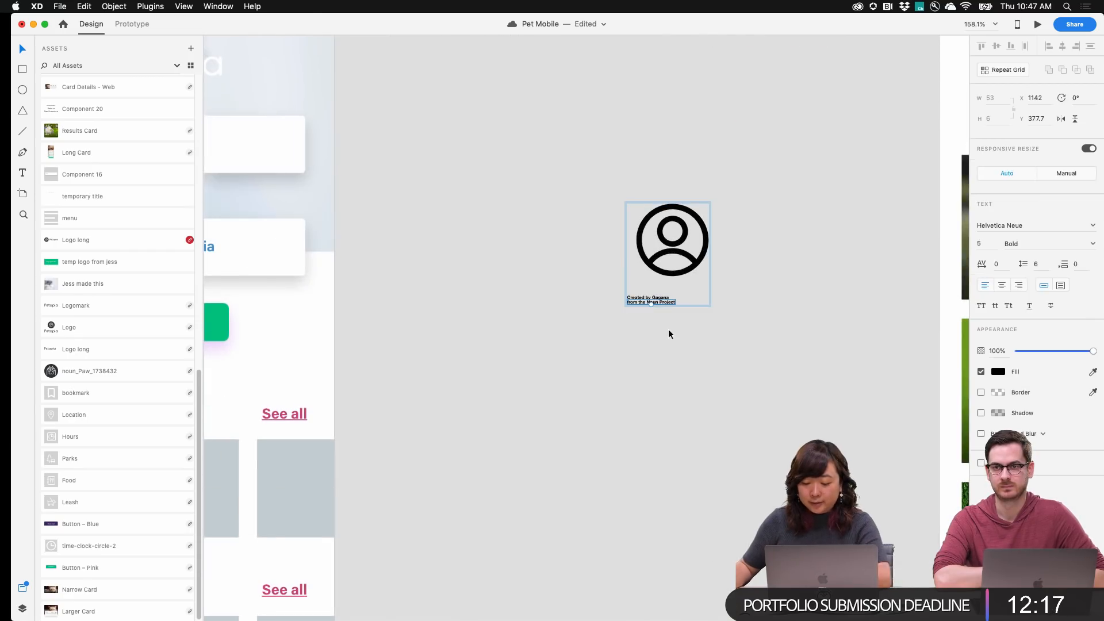
key("Delete")
scroll(660, 280, "down", 3)
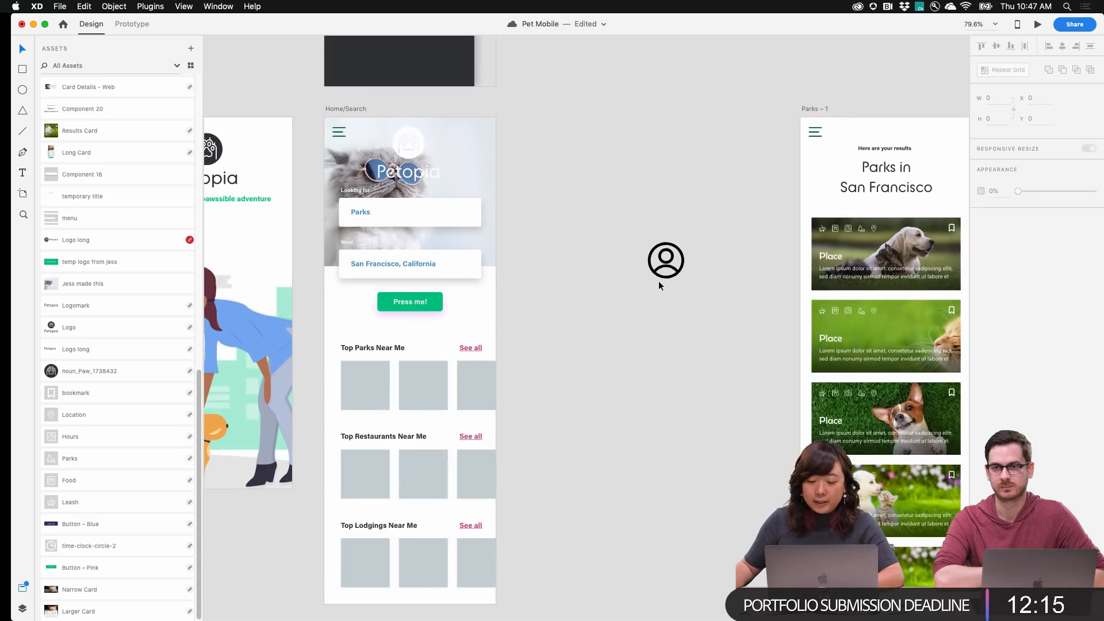
Try the White colour asset and then Light Blue as the avatar icon's fill
left_click(670, 273)
scroll(86, 173, "up", 5)
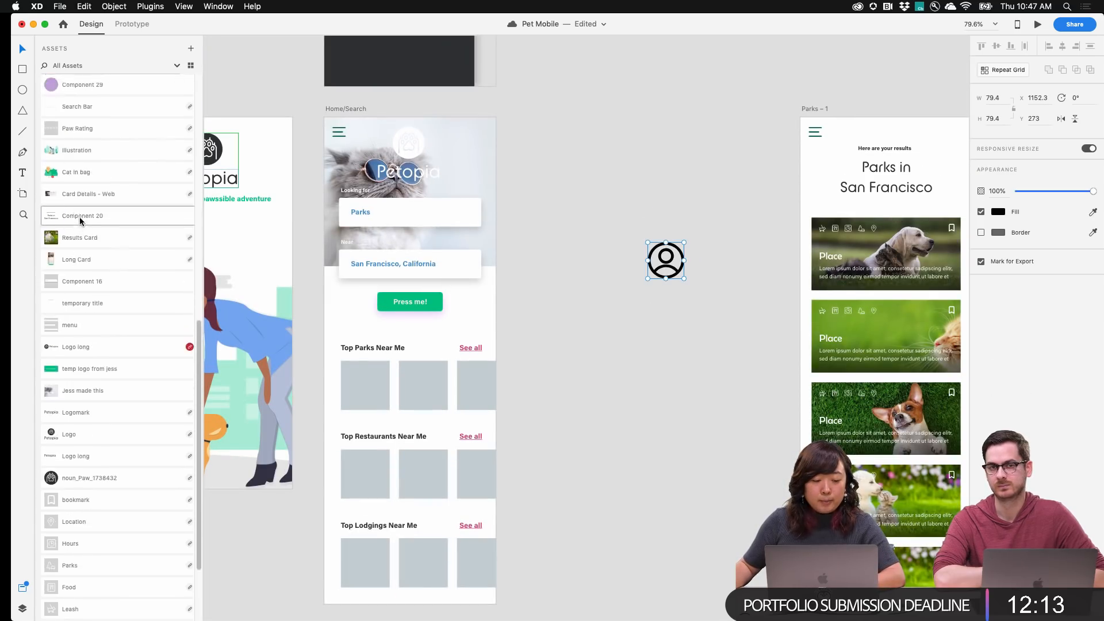
scroll(81, 221, "up", 10)
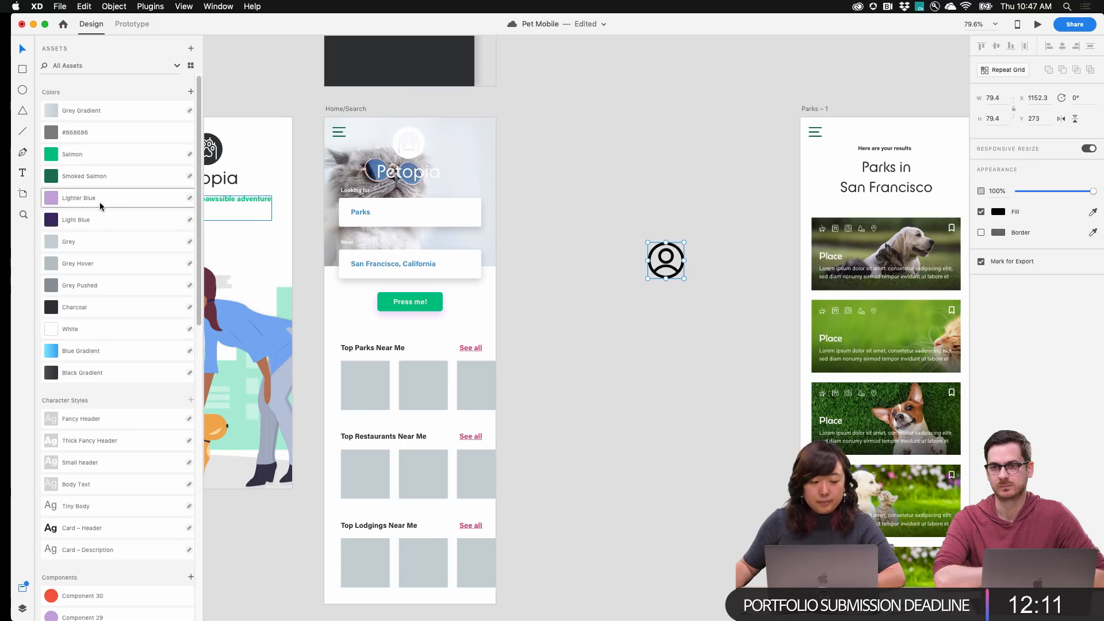
left_click(92, 328)
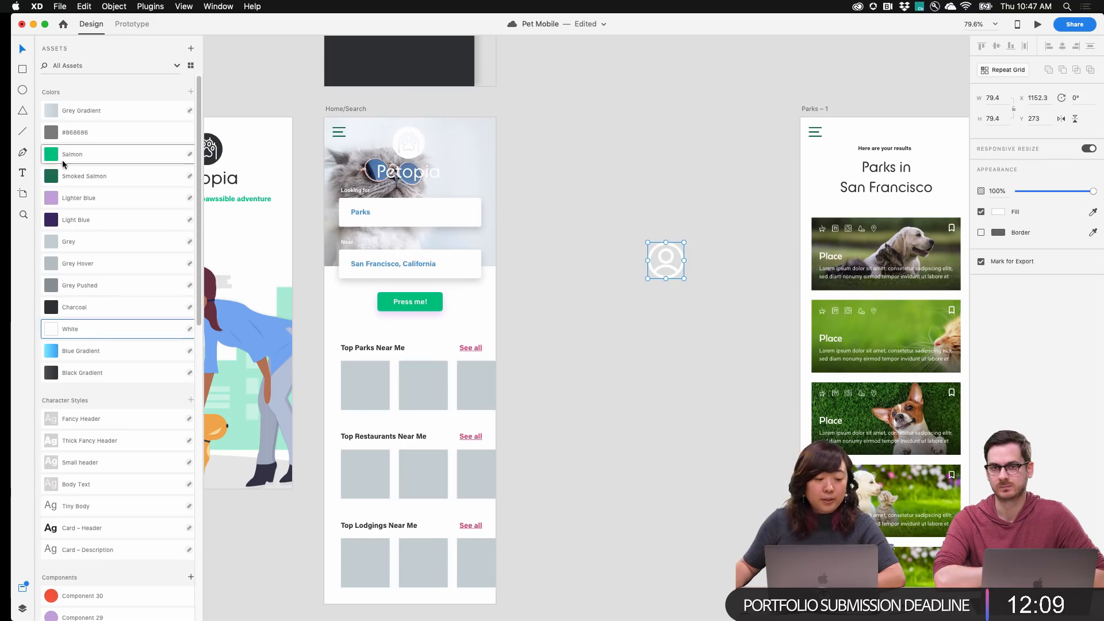
left_click(107, 220)
left_click(666, 256)
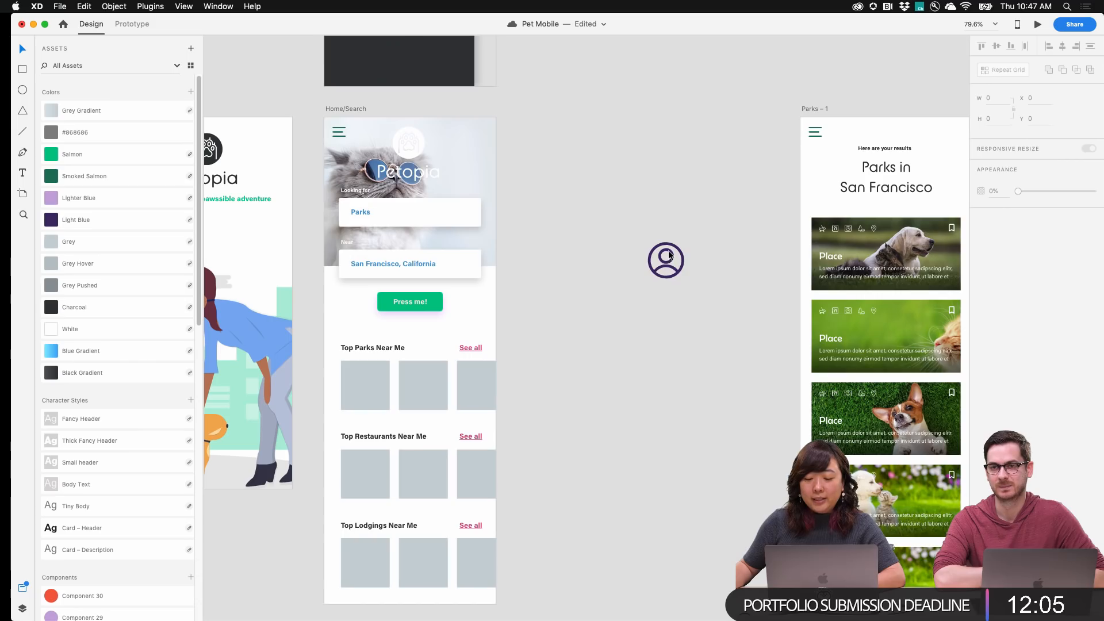
Place the avatar icon at about 36.6 square in the upper-right corner of Home/Search, filled with the Smoked Salmon colour asset
left_click_drag(676, 249, 475, 132)
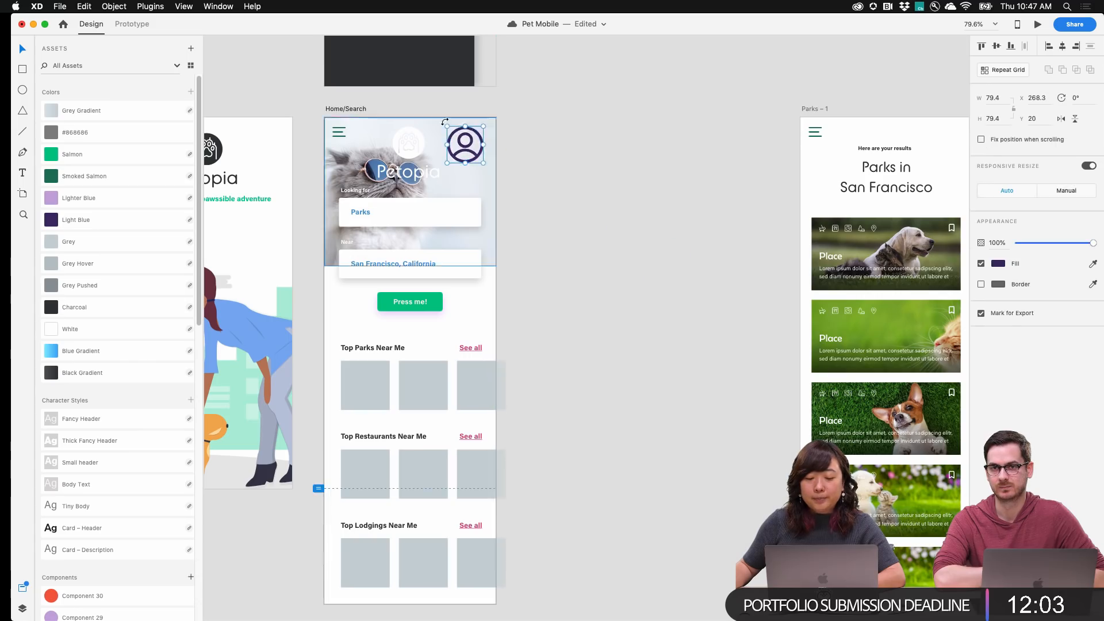
key("super+3")
left_click(81, 174)
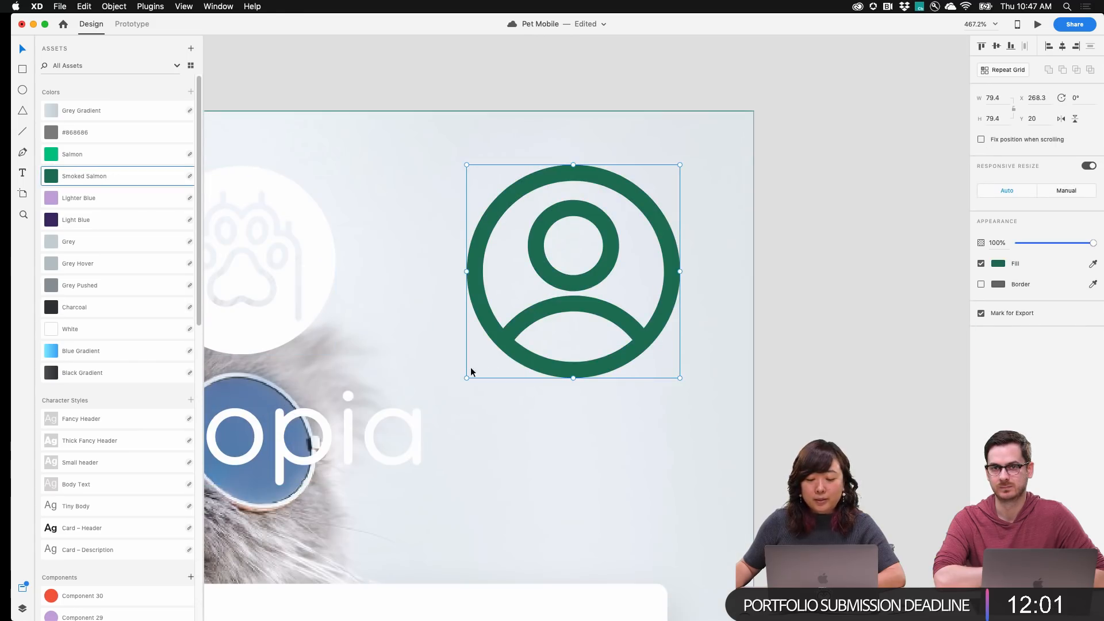
left_click_drag(467, 378, 580, 281)
scroll(558, 267, "down", 5)
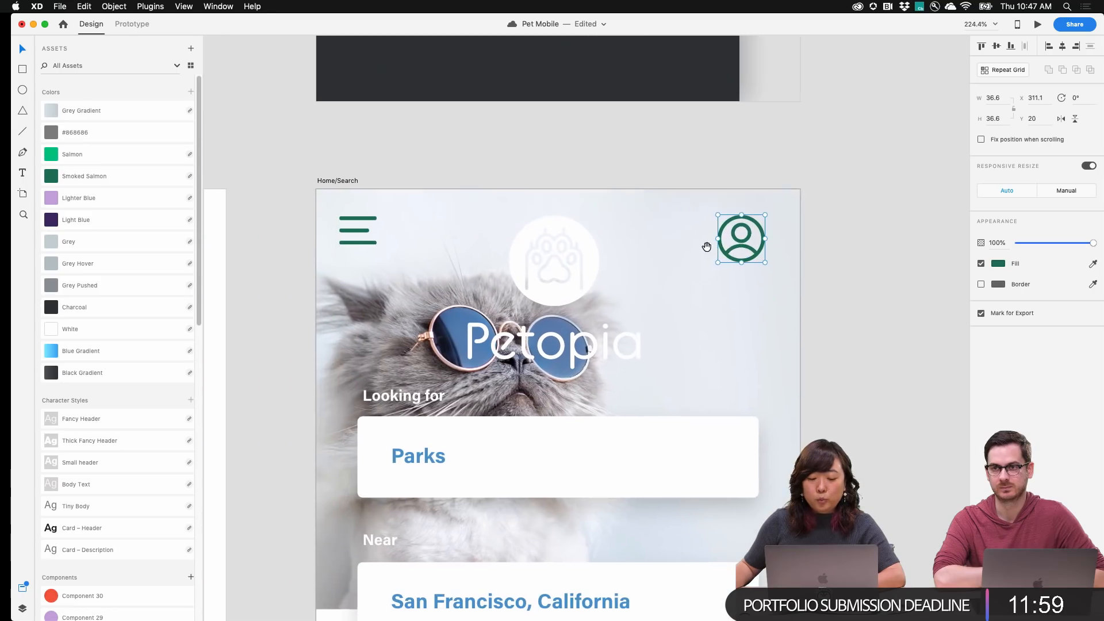
Lock the cat photo background on the Home/Search artboard
left_click(749, 229)
key("super+z")
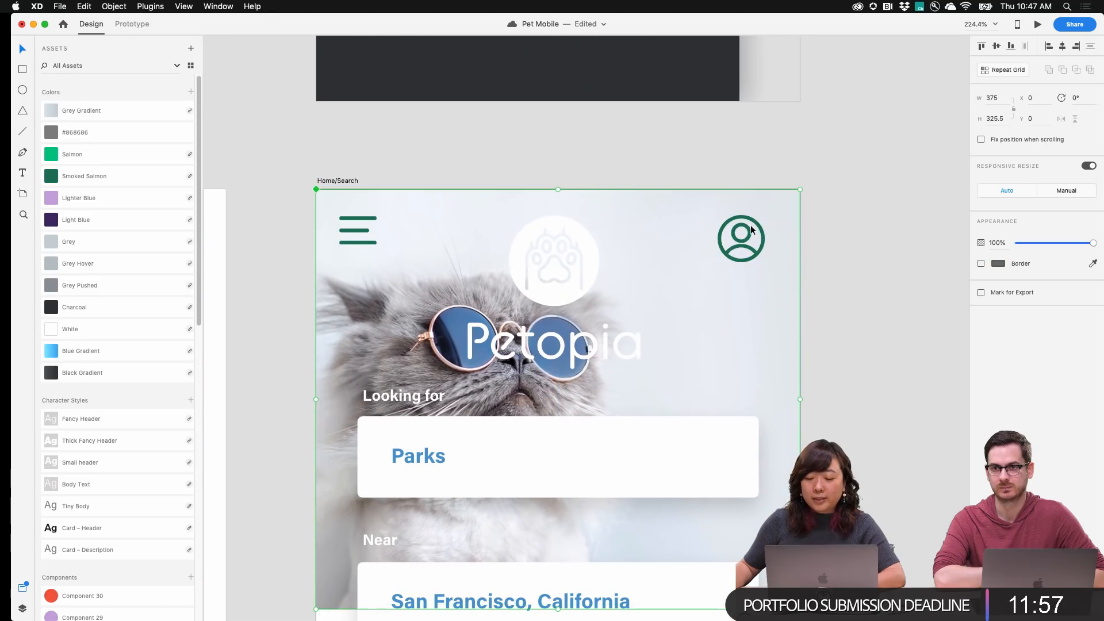
key("super+l")
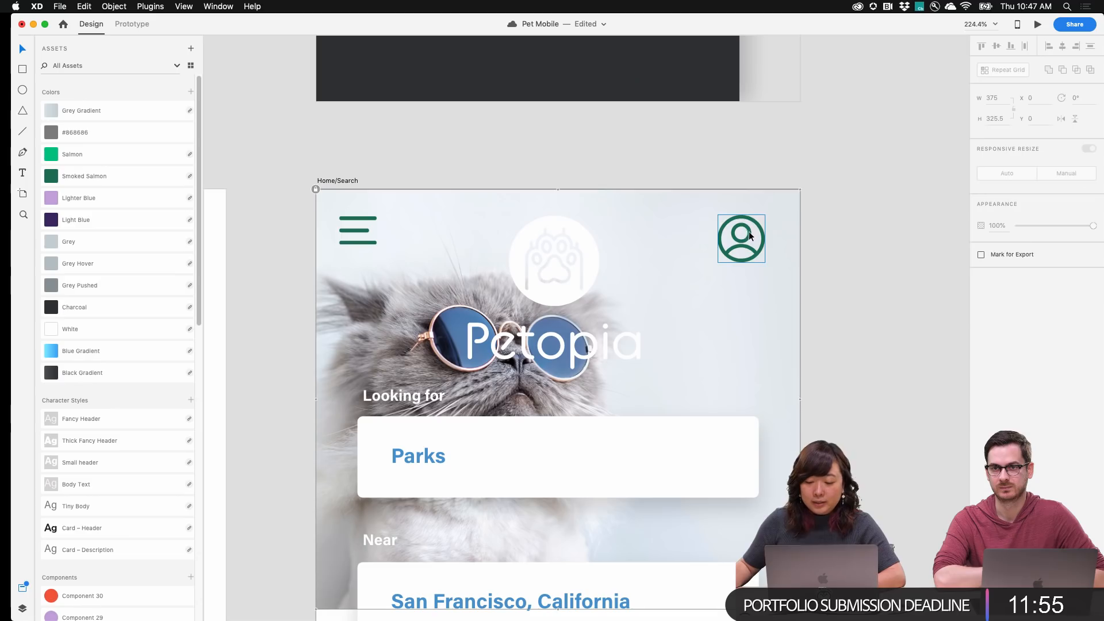
Scale the Home/Search avatar icon down to about 32.33 square, nudge it to X 322.37, Y 17, and save the document
left_click_drag(749, 236, 729, 253)
key("Left")
key("Left")
key("Down")
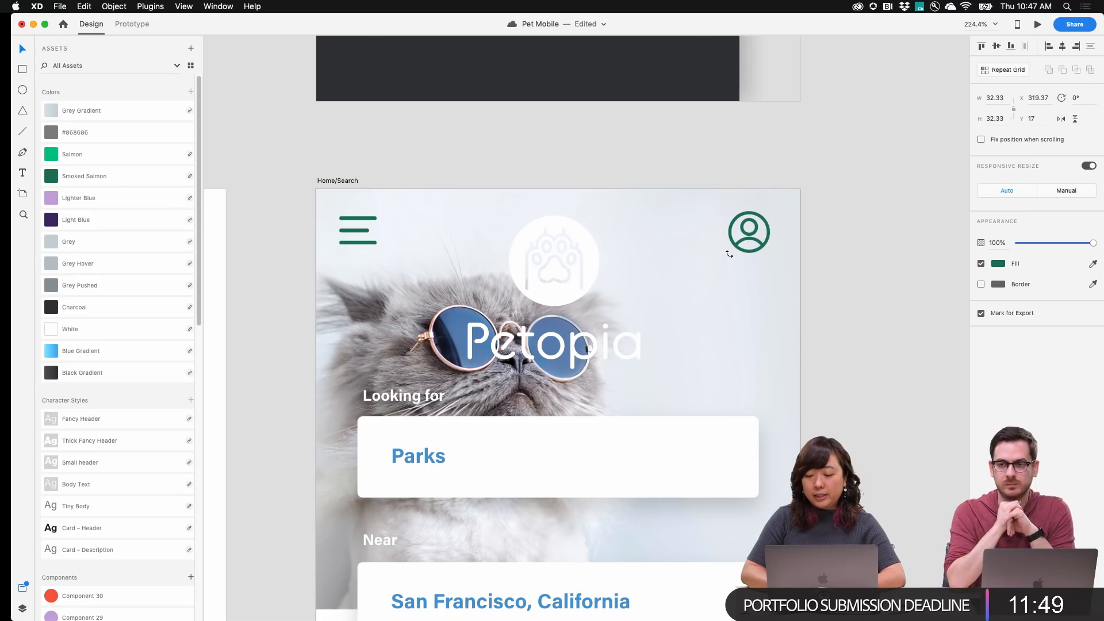
key("super+1")
left_click(850, 324)
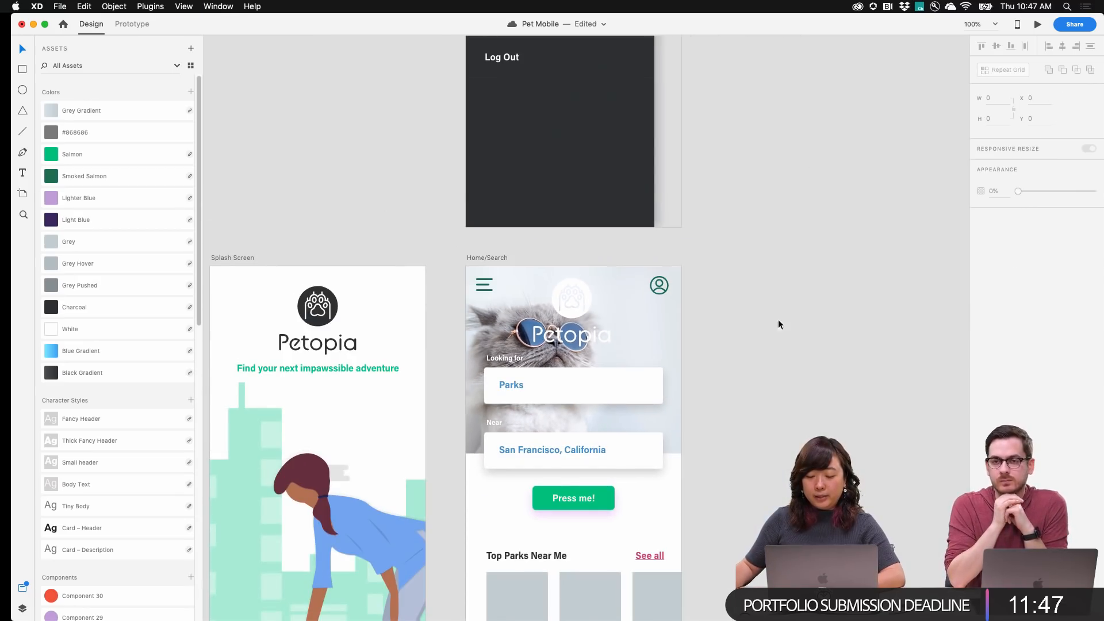
left_click(660, 288)
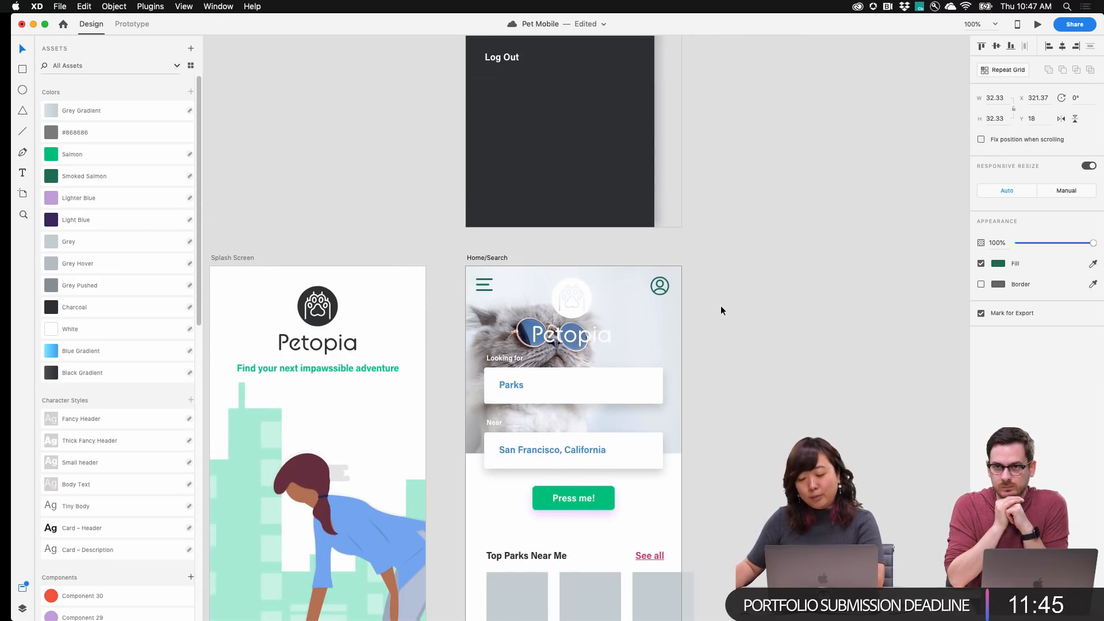
key("Right")
key("Up")
key("super+s")
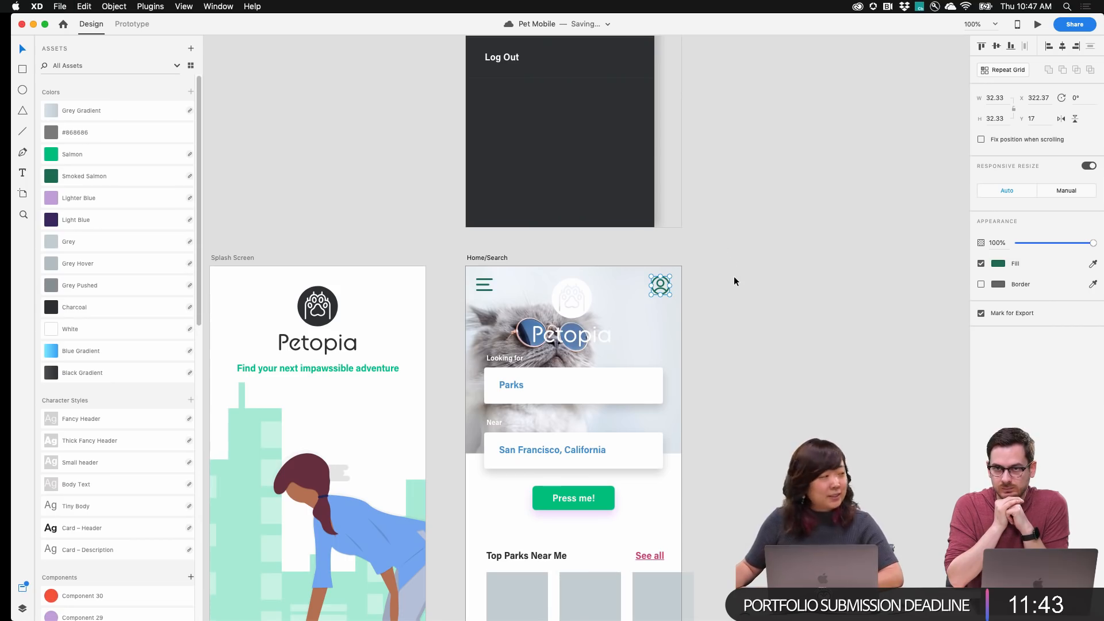
Paste a copy of the avatar icon onto all the results artboards, including Parks, Food and Lodging
scroll(744, 266, "down", 5)
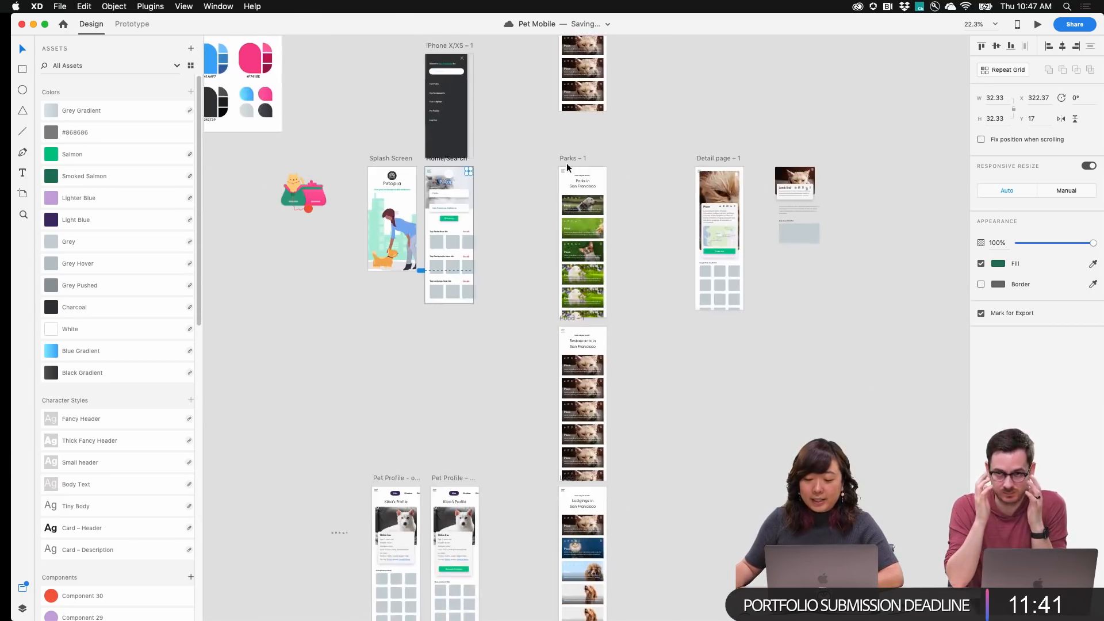
scroll(569, 166, "up", 3)
left_click(571, 167)
scroll(572, 165, "down", 6)
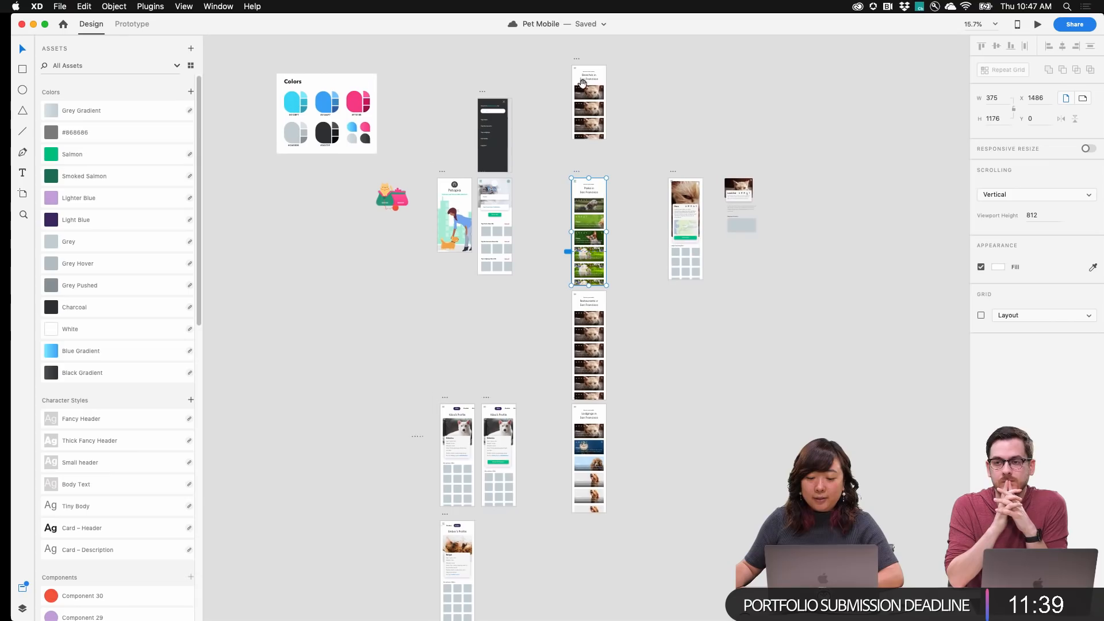
left_click(578, 68, "shift")
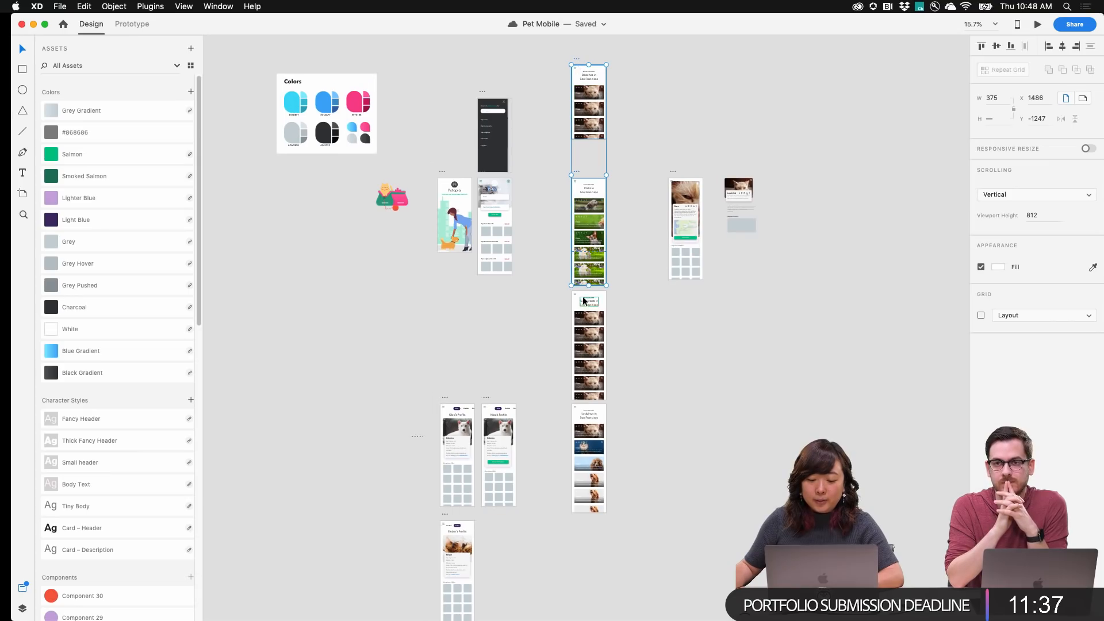
scroll(584, 301, "up", 2)
left_click(582, 263, "shift")
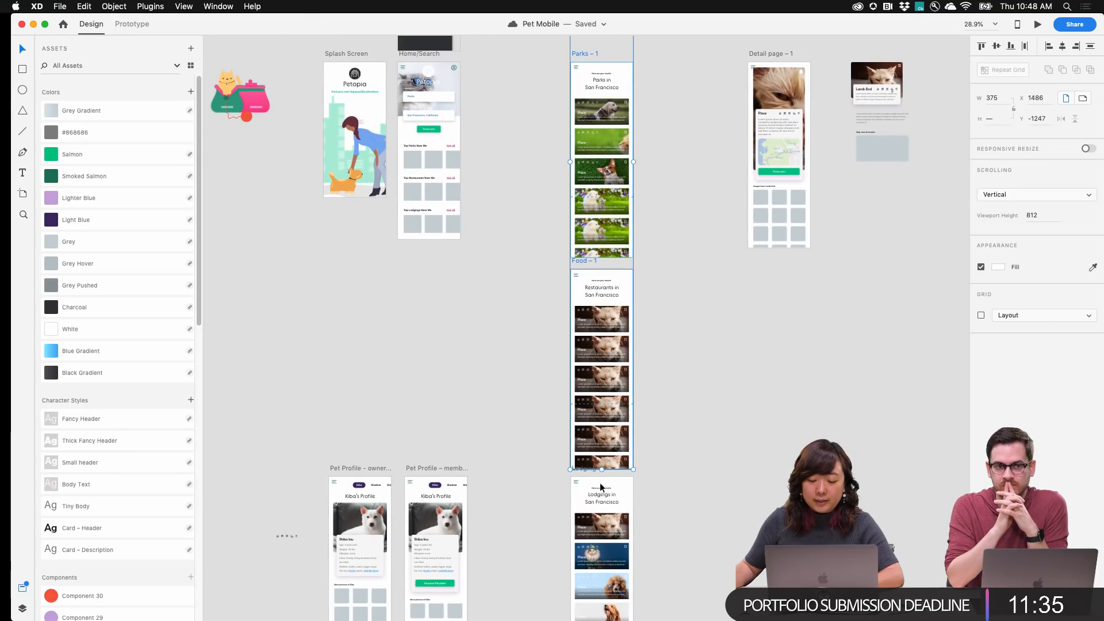
key("super+v")
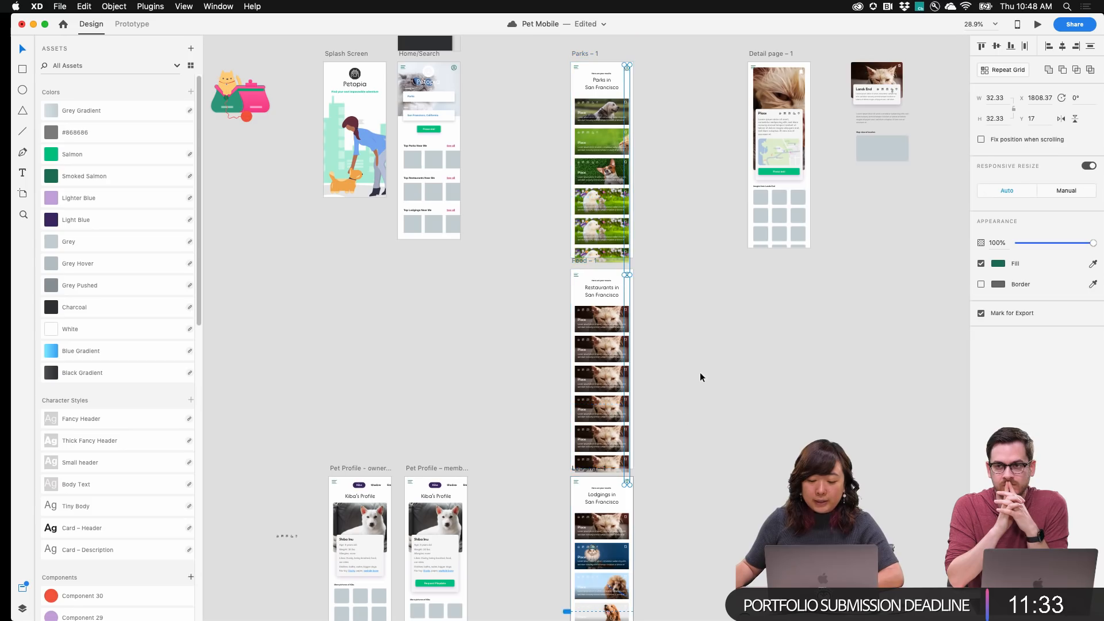
Delete the pasted avatar icons from the results artboards
scroll(650, 75, "up", 2)
scroll(650, 75, "up", 2)
scroll(625, 81, "left", 5)
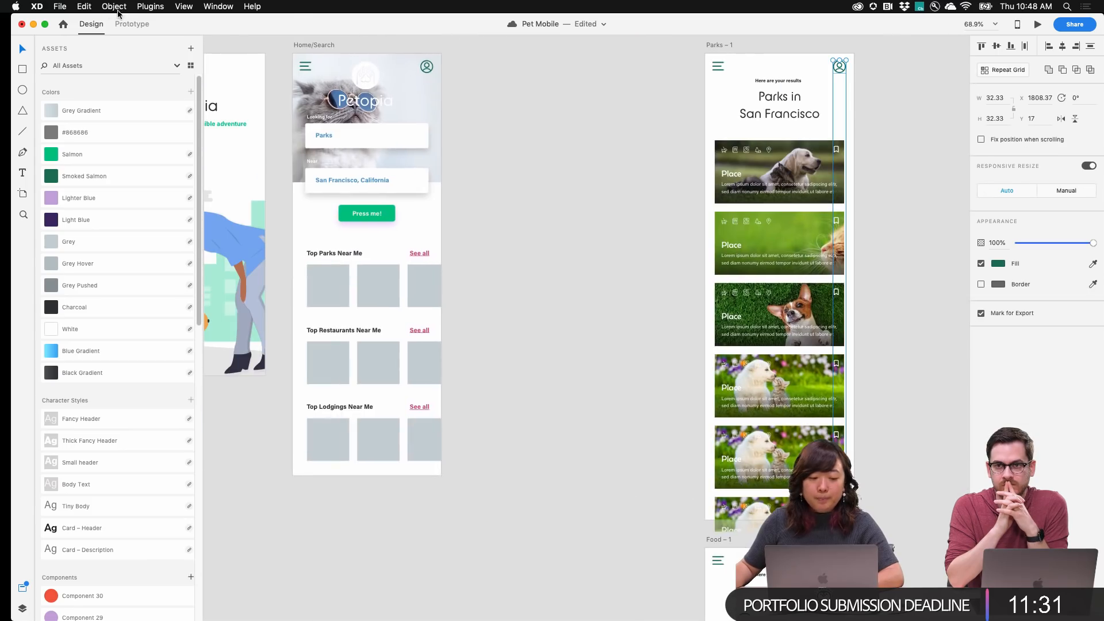
key("Delete")
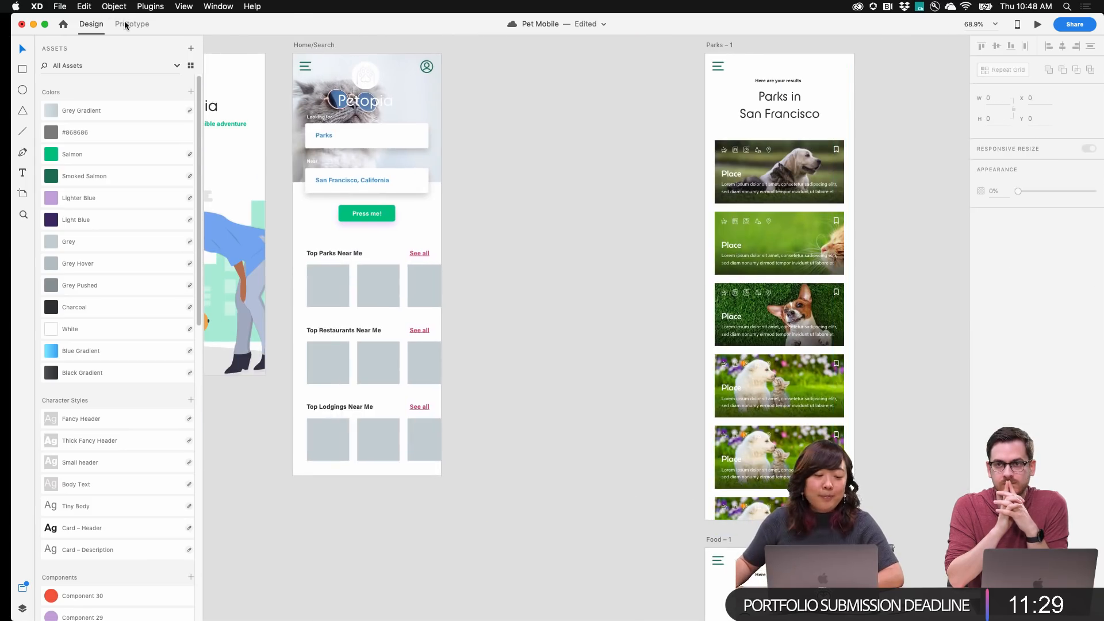
In Prototype mode, link the Home/Search avatar icon to the Pet Profile - owner view artboard with a Tap trigger
left_click(126, 24)
scroll(450, 190, "down", 3)
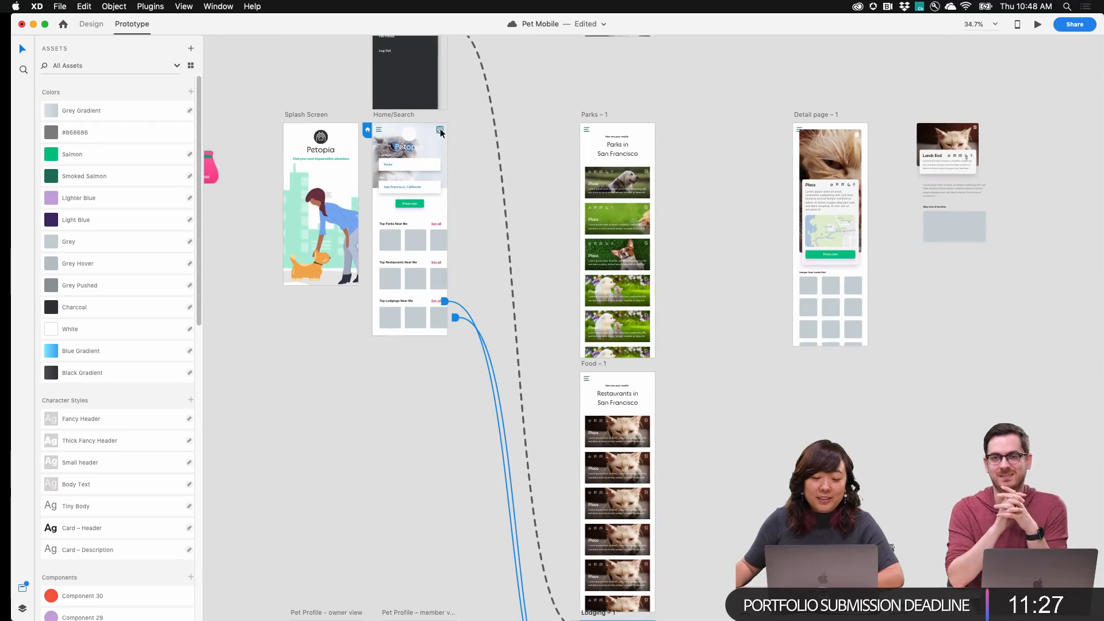
left_click(440, 131)
scroll(439, 130, "down", 3)
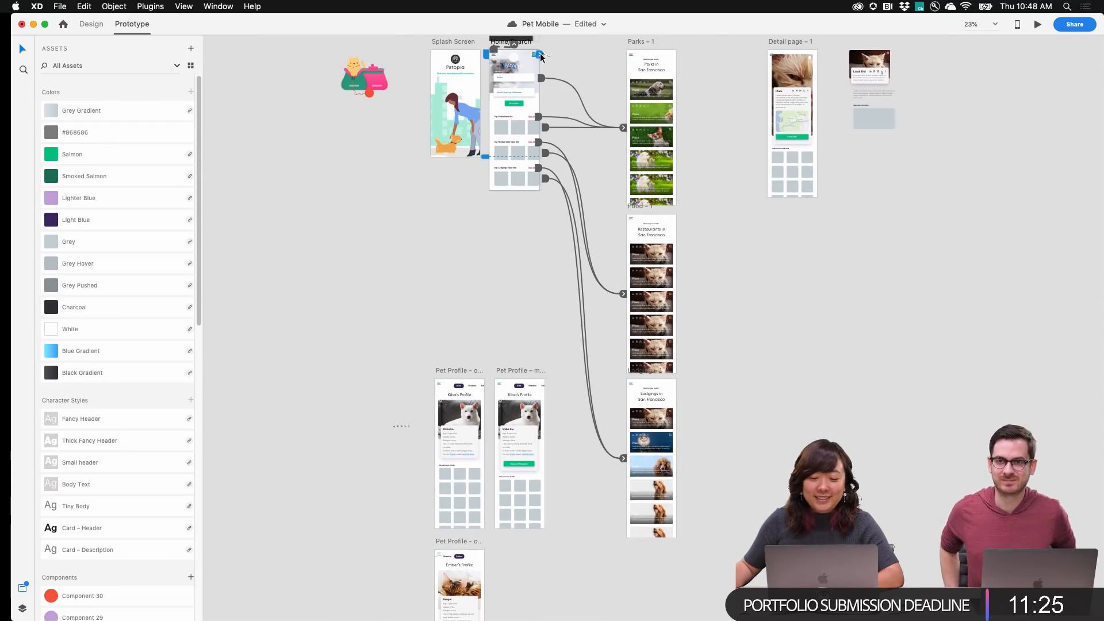
left_click_drag(541, 55, 471, 385)
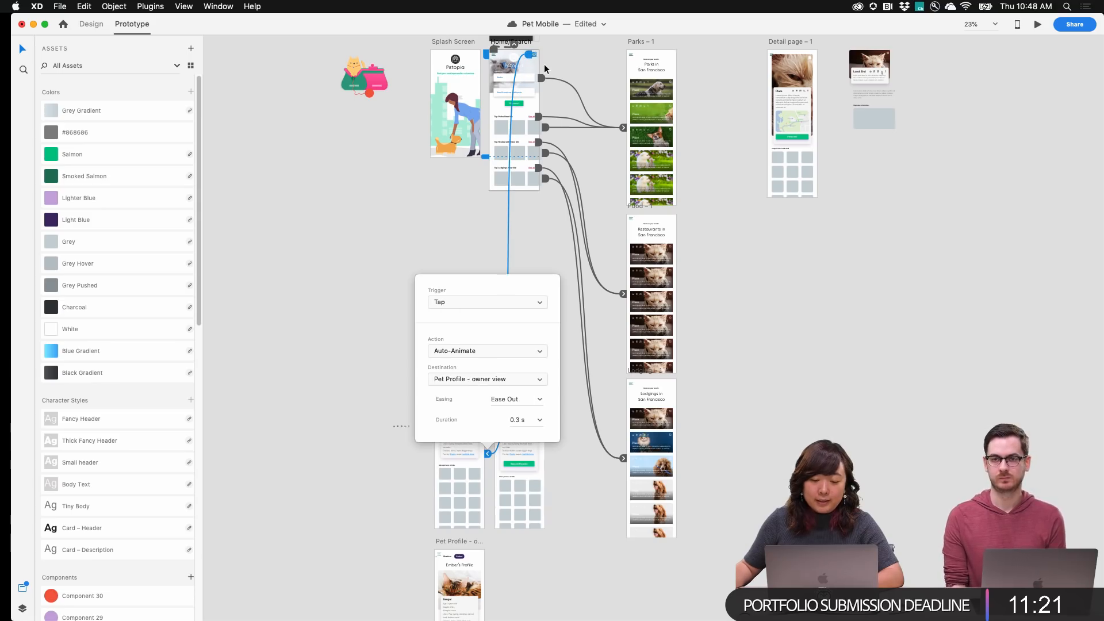
Preview the prototype and test the avatar icon's link to the pet profile
key("super+Return")
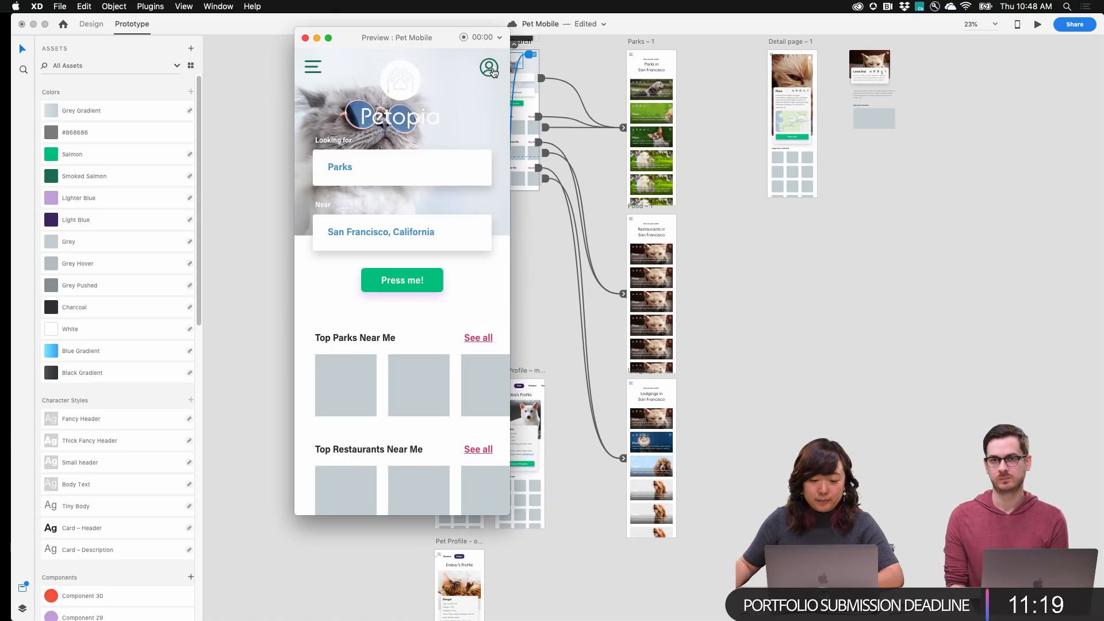
left_click(493, 71)
left_click(305, 37)
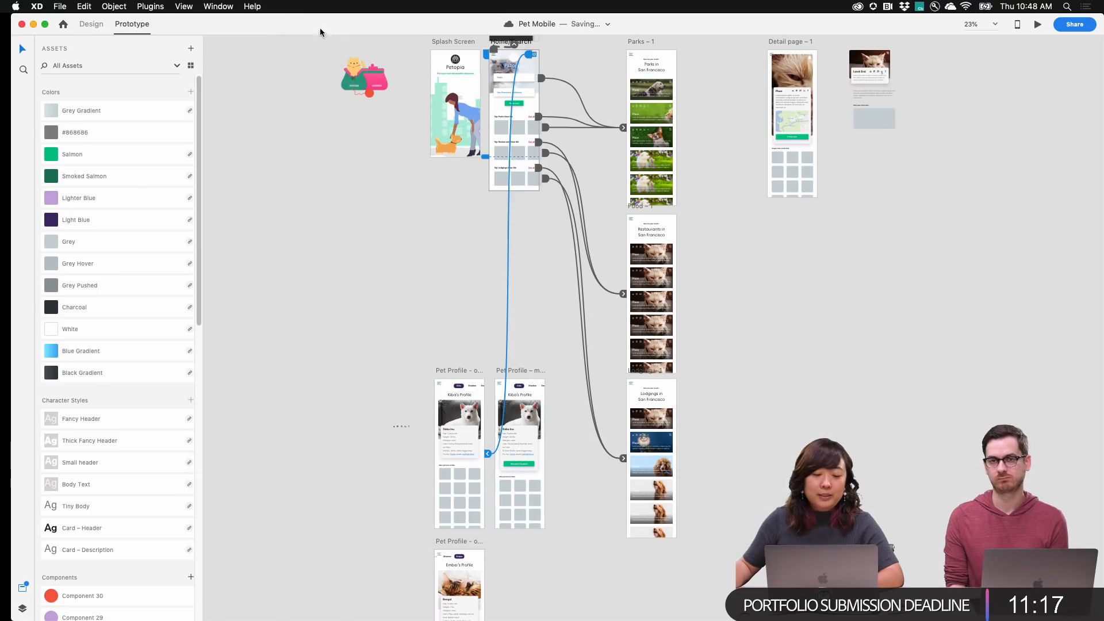
Change the avatar link's action to Transition with the Push Up animation
left_click(486, 454)
left_click(506, 357)
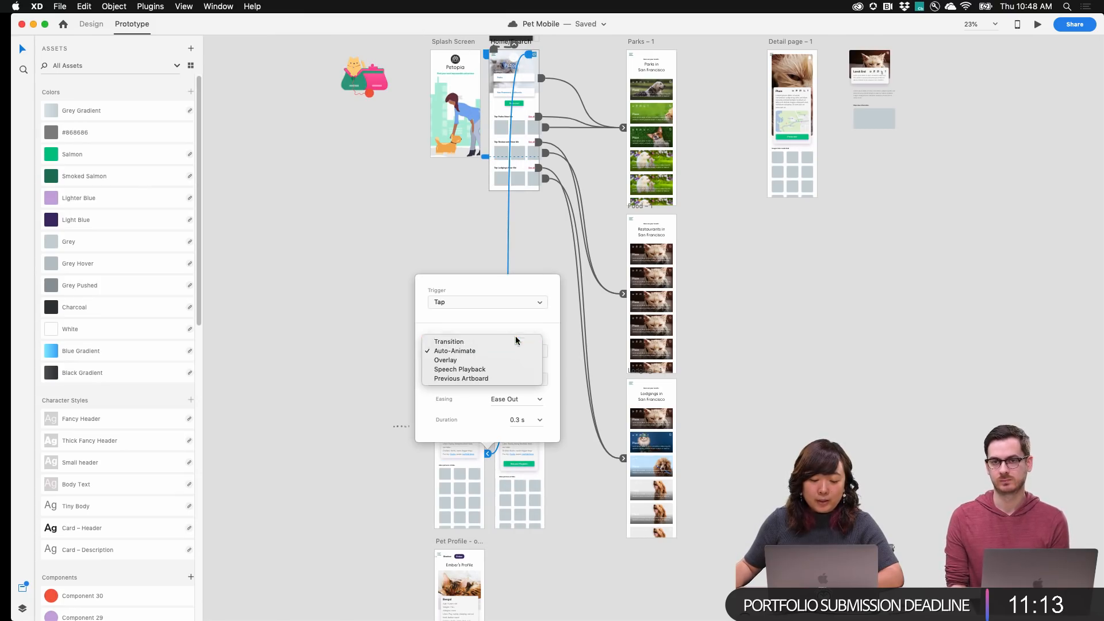
left_click(515, 342)
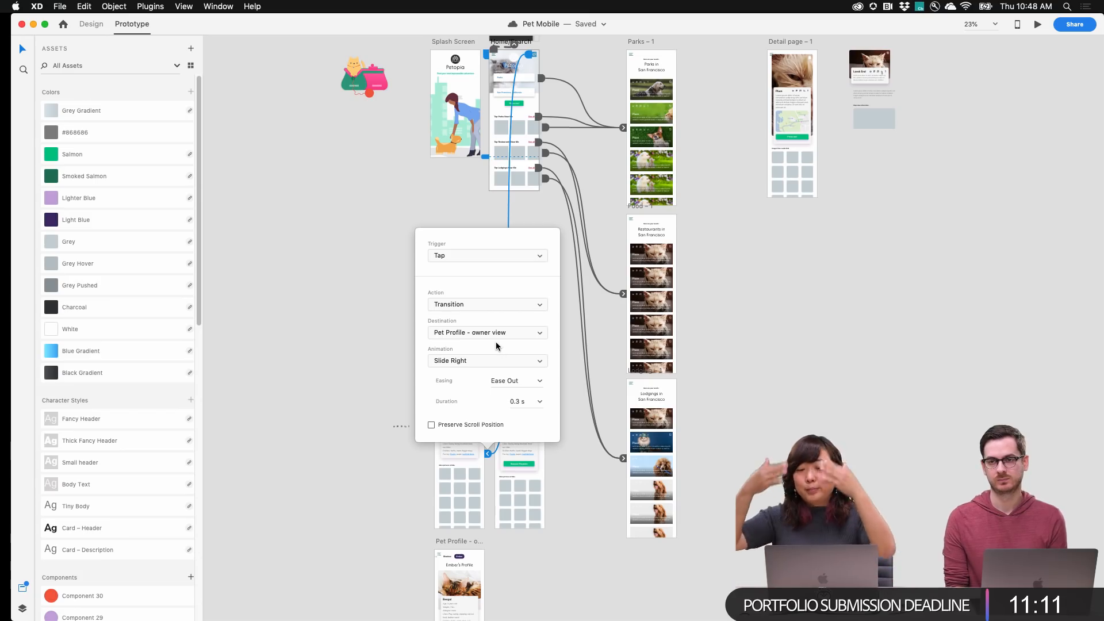
left_click(487, 361)
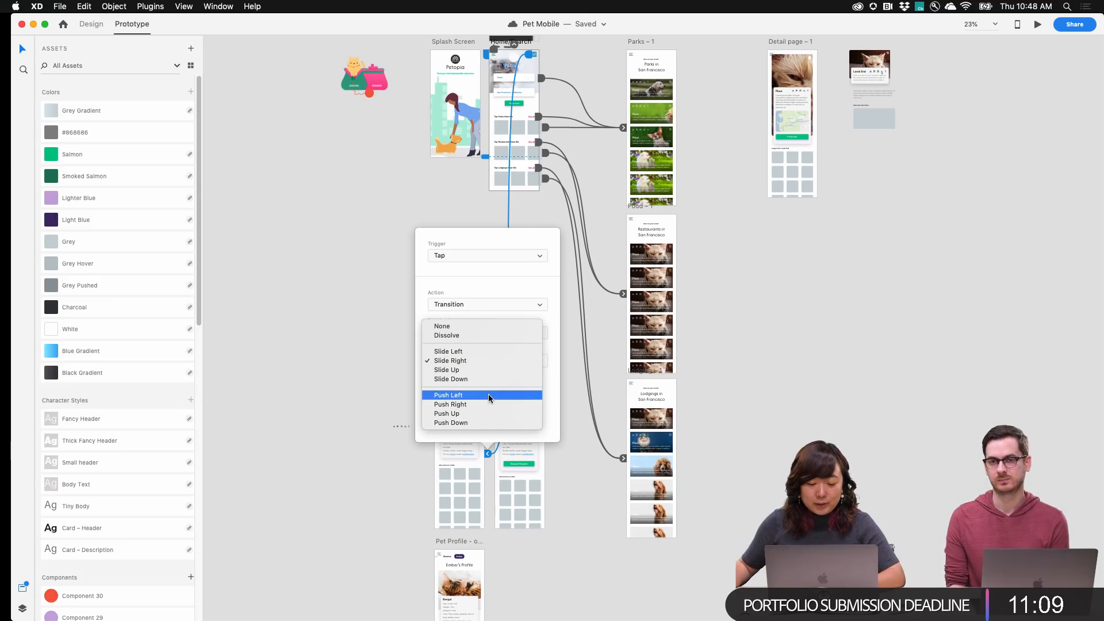
left_click(489, 413)
Test the avatar icon's Push Up transition in the prototype preview
key("super+Return")
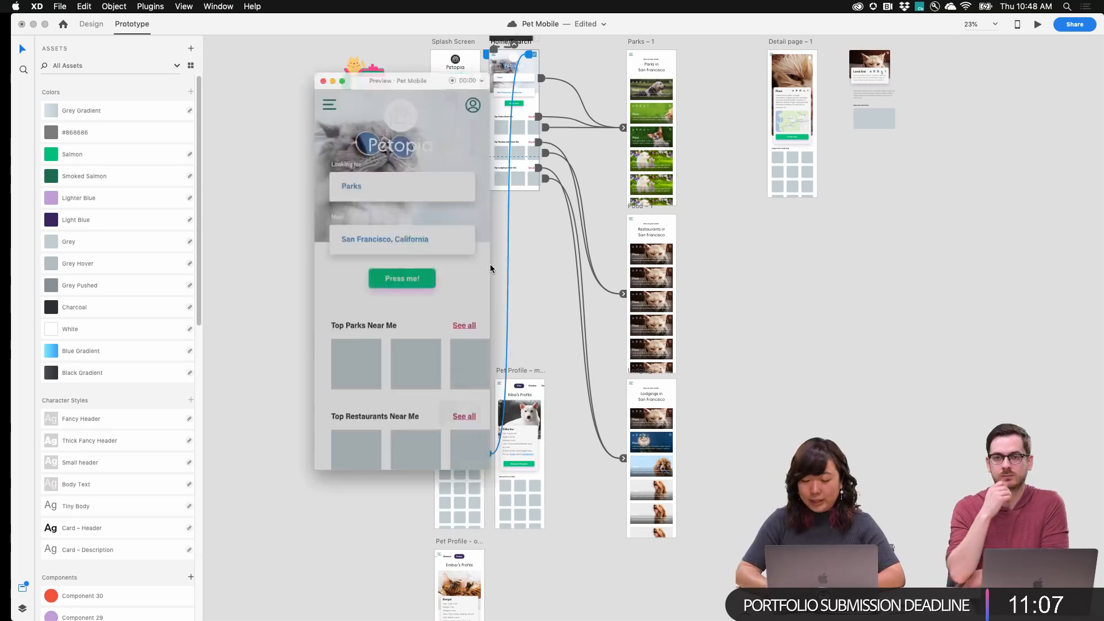
left_click(488, 68)
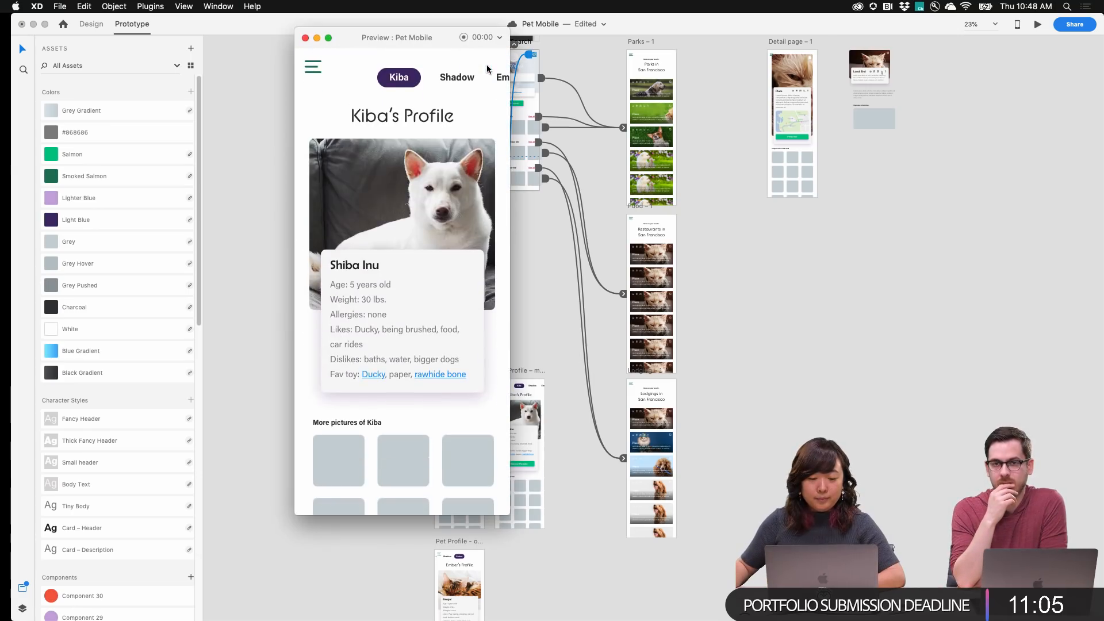
left_click(307, 38)
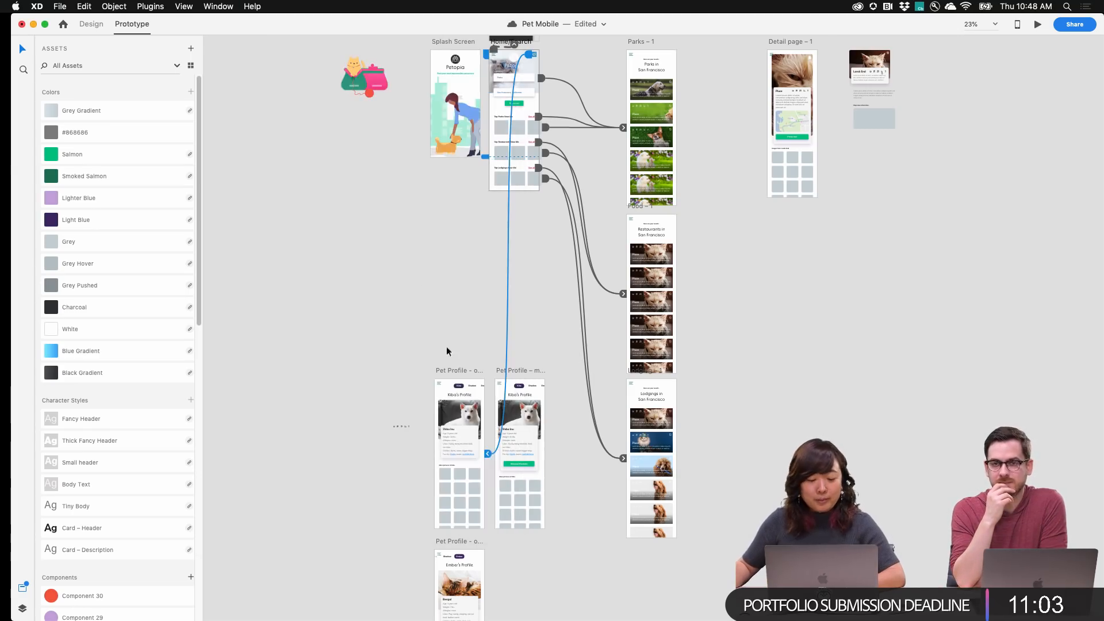
Set the avatar link's Push Up transition duration to 0.6 s and test it in the prototype preview
left_click(487, 451)
left_click(538, 402)
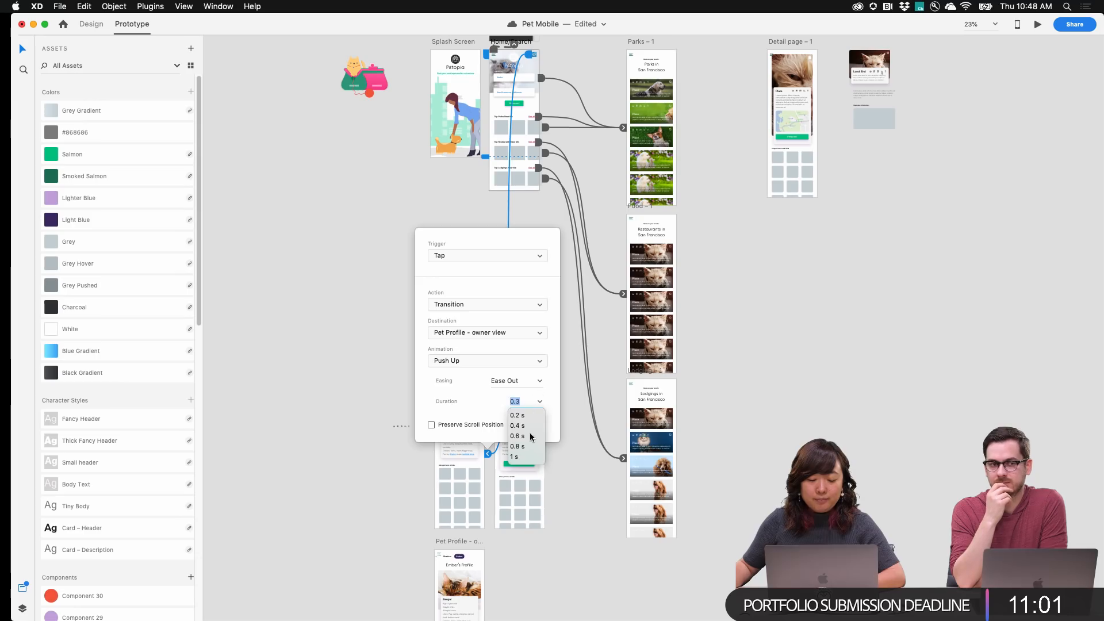
key("super+Return")
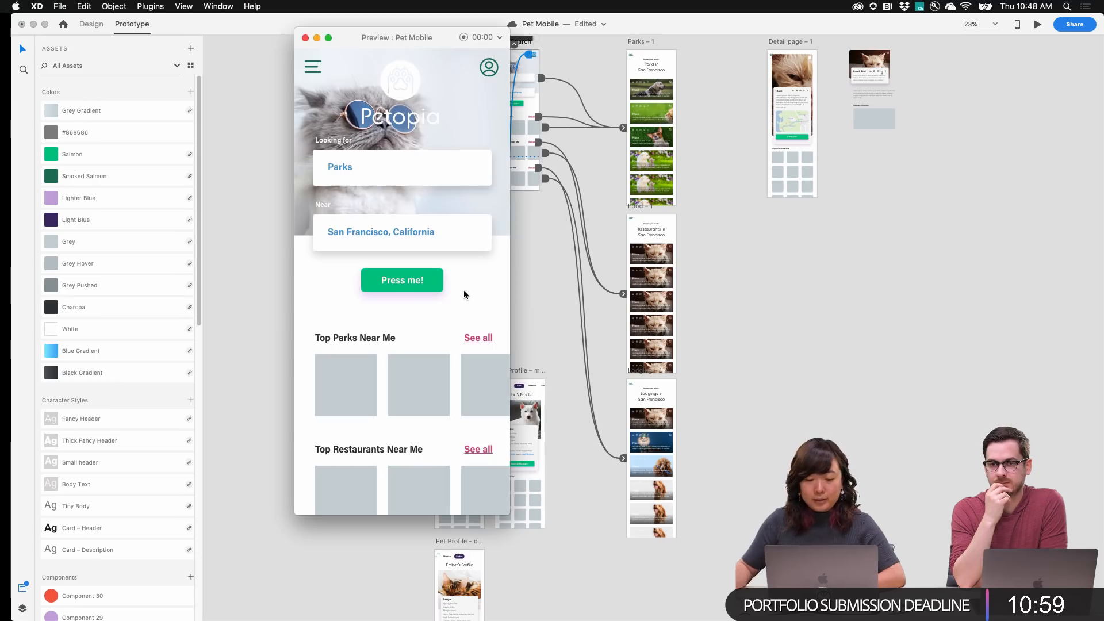
left_click(490, 69)
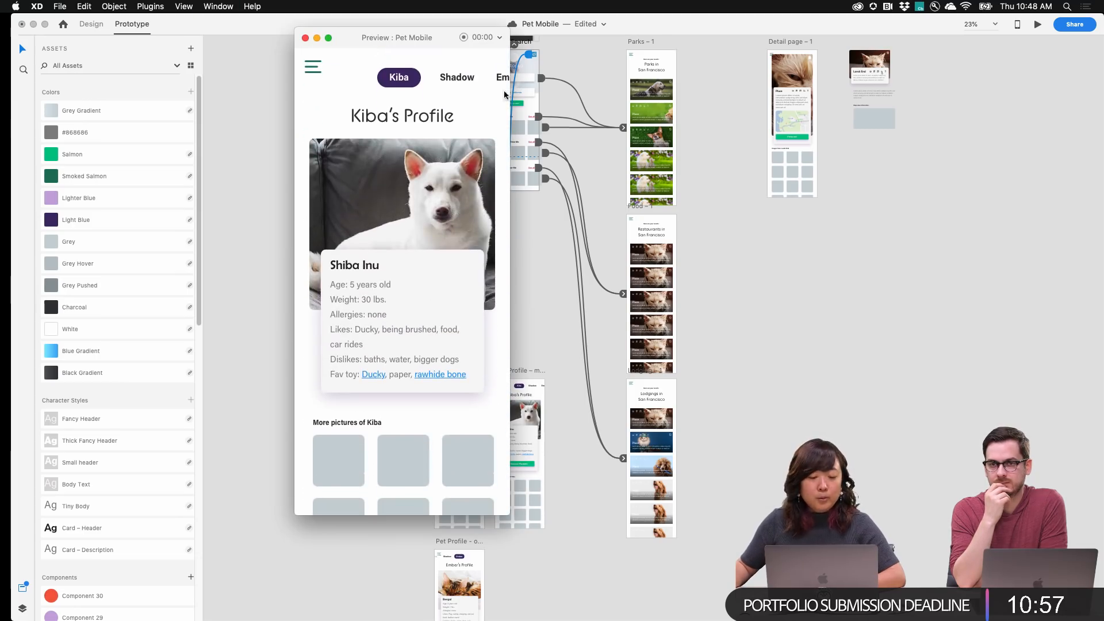
left_click(305, 38)
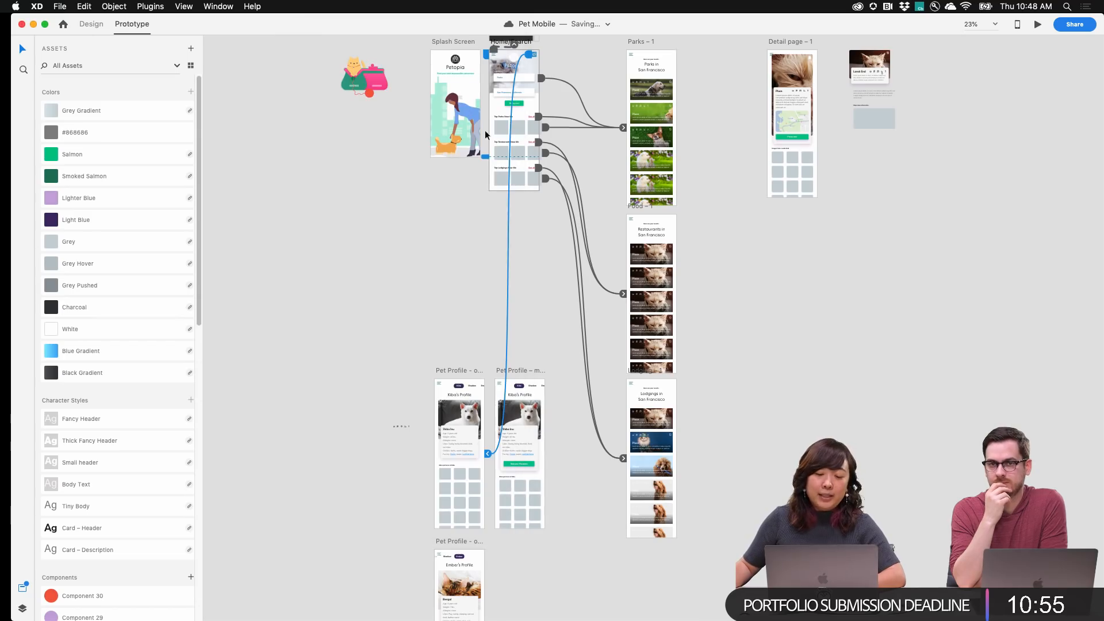
Copy the linked avatar icon from Home/Search onto the Parks – 1, Food – 1, Lodging – 1 and Detail page – 1 artboards
scroll(551, 199, "down", 3)
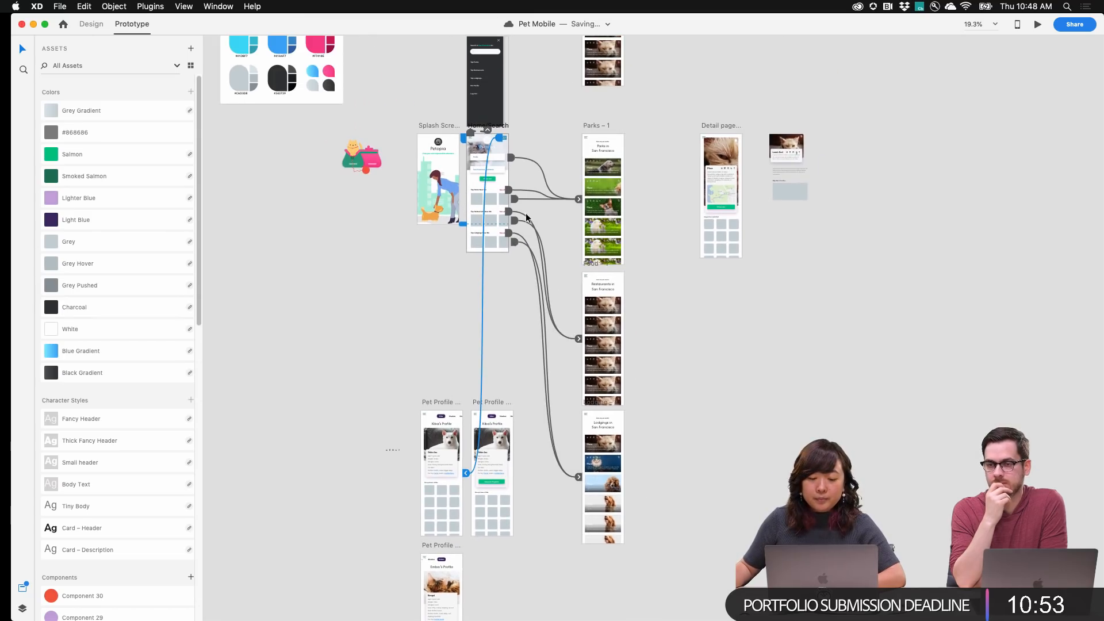
scroll(508, 138, "up", 3)
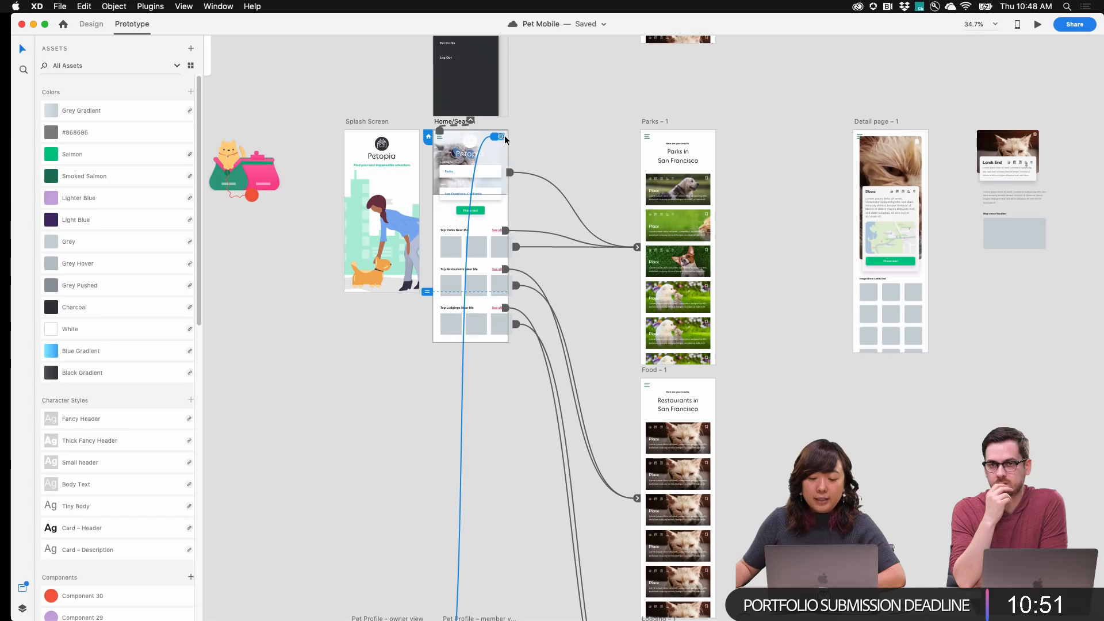
left_click(661, 121)
scroll(692, 287, "left", 2)
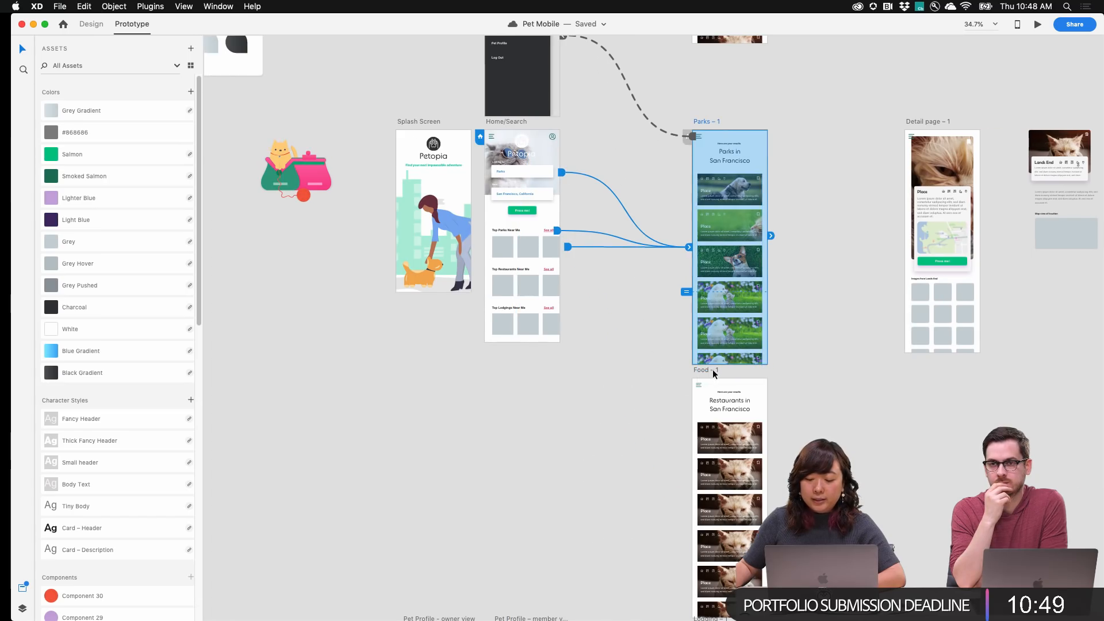
left_click(713, 370, "shift")
scroll(720, 391, "up", 3)
scroll(719, 368, "down", 5)
scroll(715, 340, "up", 3)
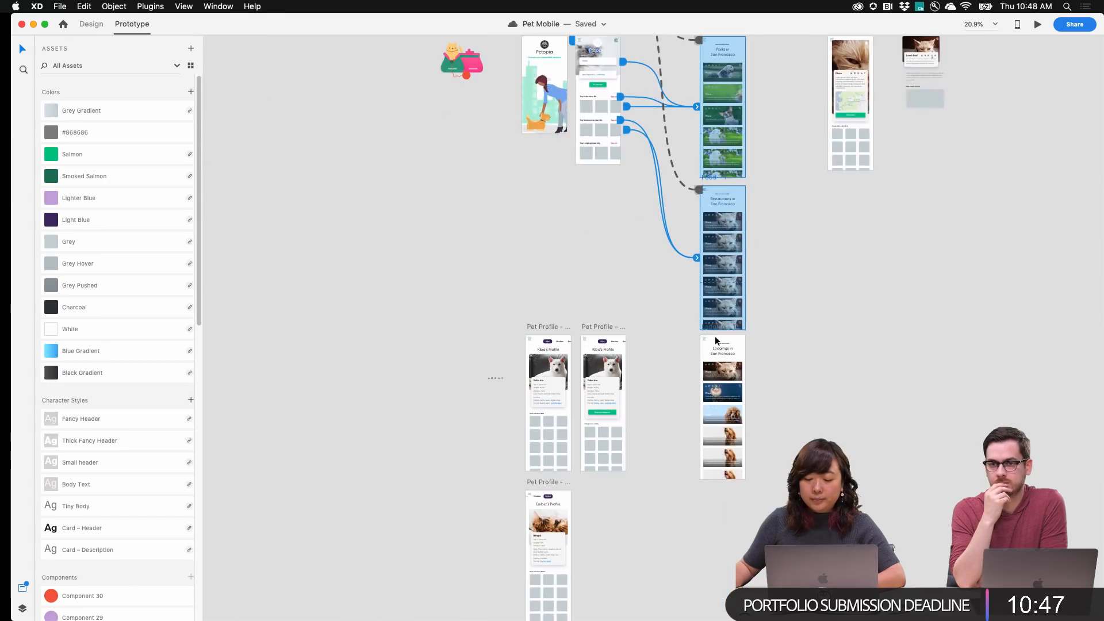
scroll(706, 335, "down", 2)
scroll(703, 336, "up", 4)
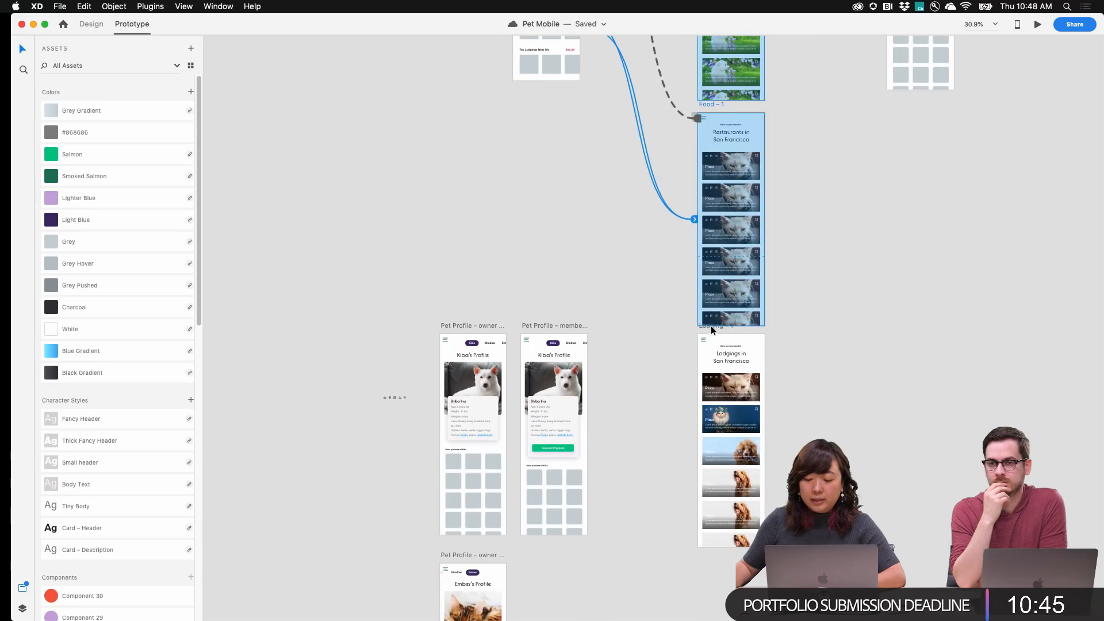
left_click(710, 326, "shift")
left_click(564, 326, "shift")
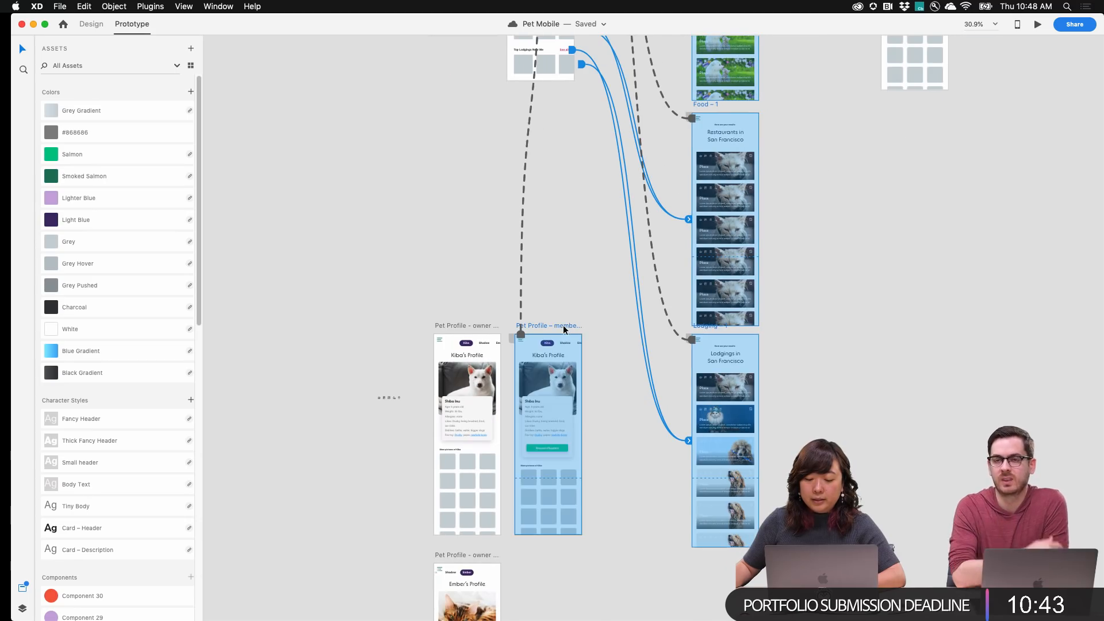
left_click(564, 326, "shift")
scroll(709, 296, "right", 1)
scroll(709, 298, "up", 5)
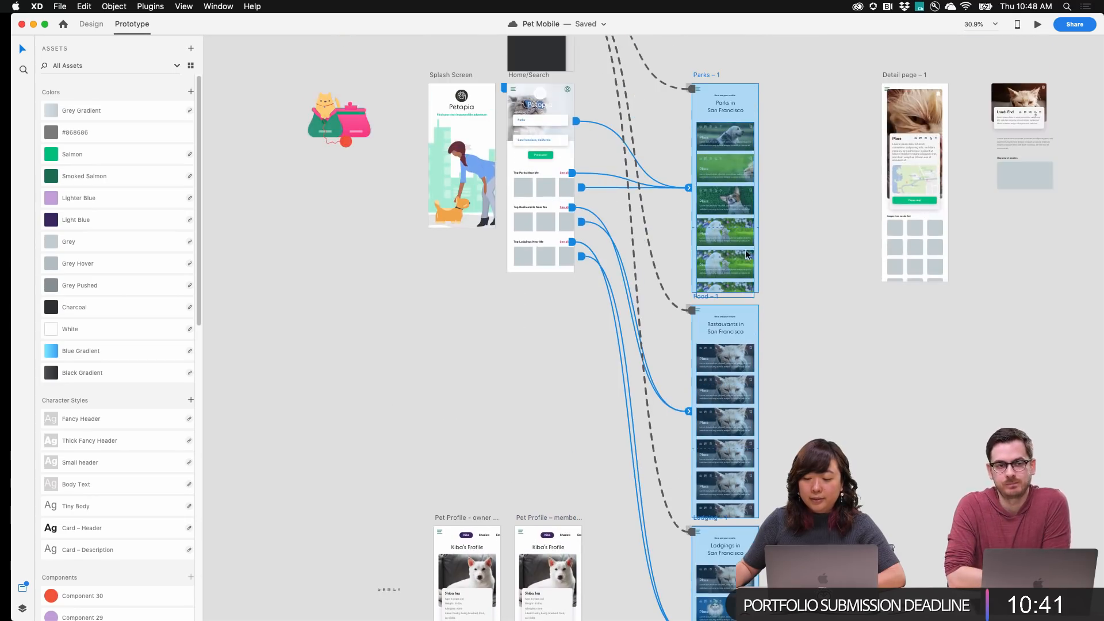
left_click(905, 75, "shift")
left_click(846, 144)
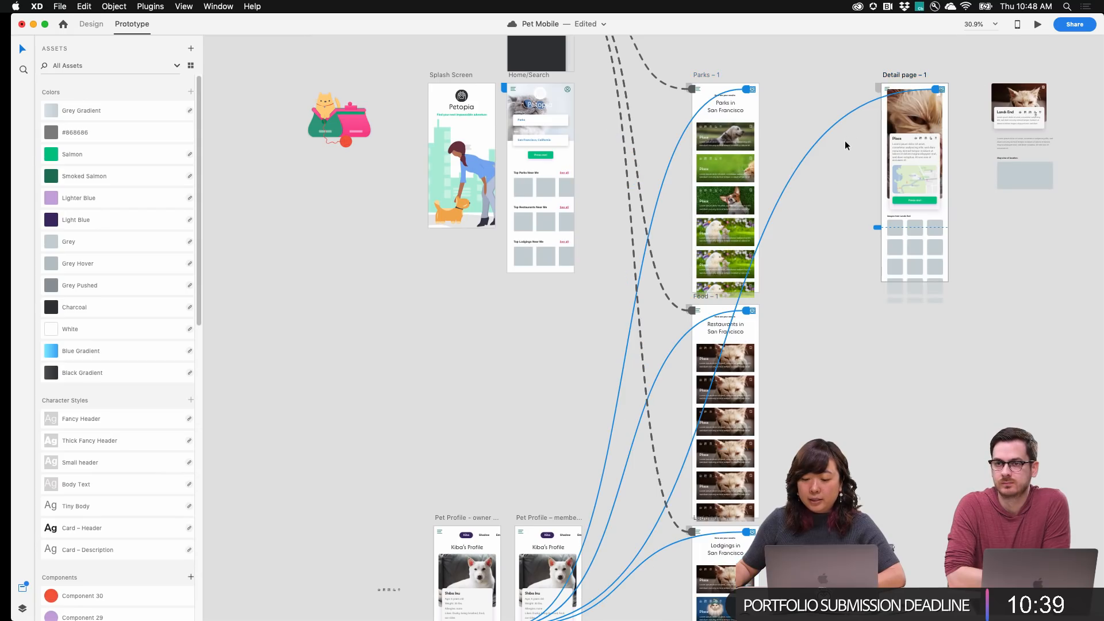
Add the linked avatar icon to the Search Results artboard as well
scroll(708, 379, "down", 3)
scroll(714, 149, "up", 2)
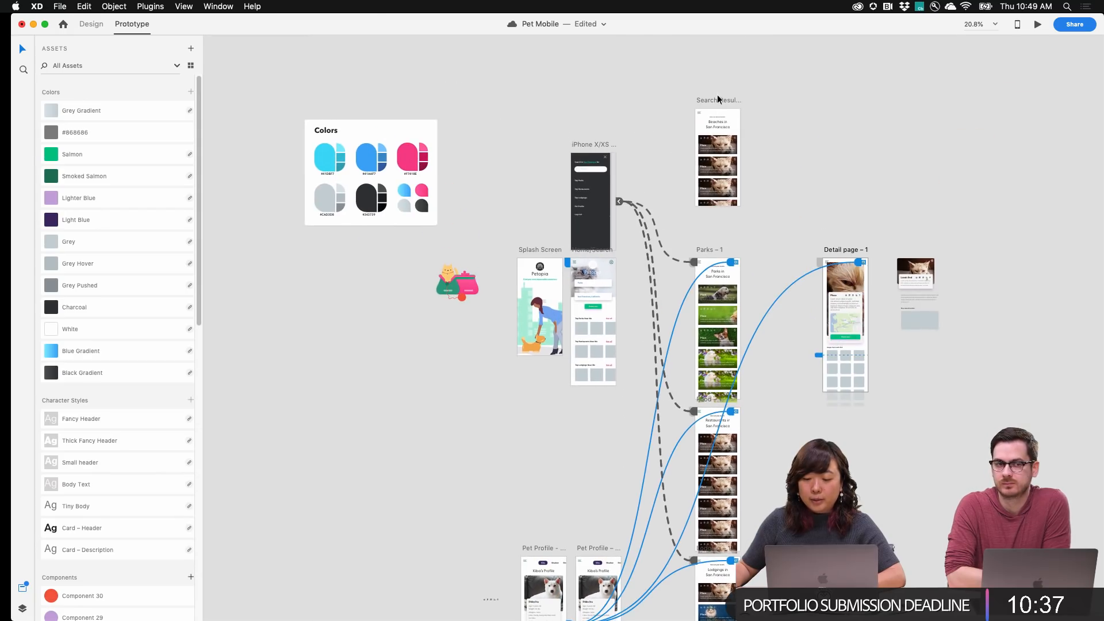
left_click(712, 98)
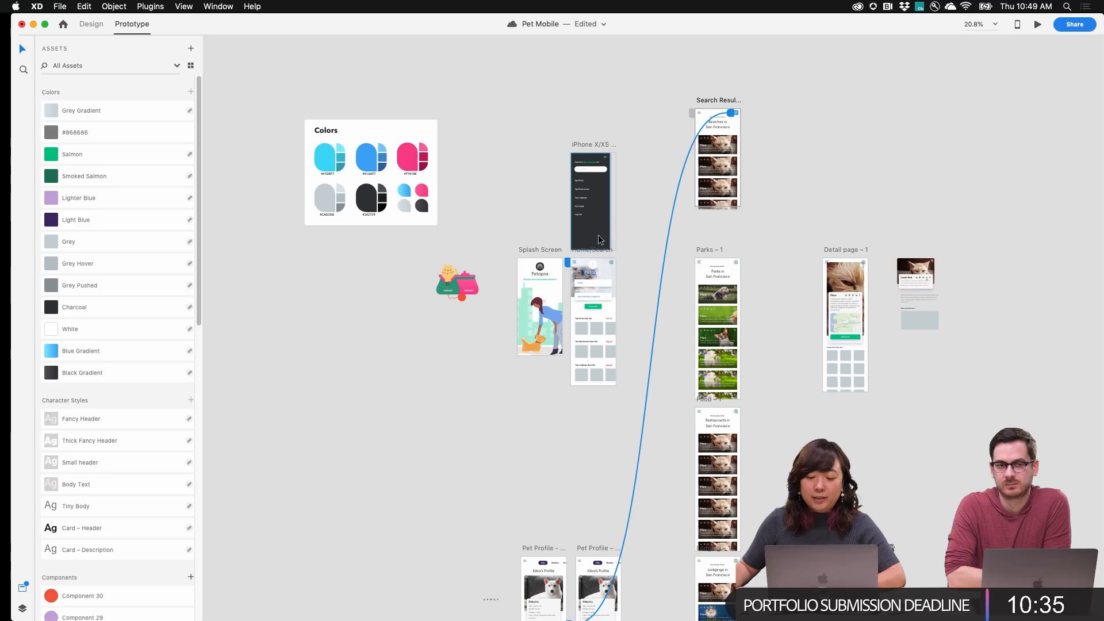
Copy the linked hamburger icon from the Parks – 1 artboard onto the Search Results artboard
scroll(698, 141, "up", 2)
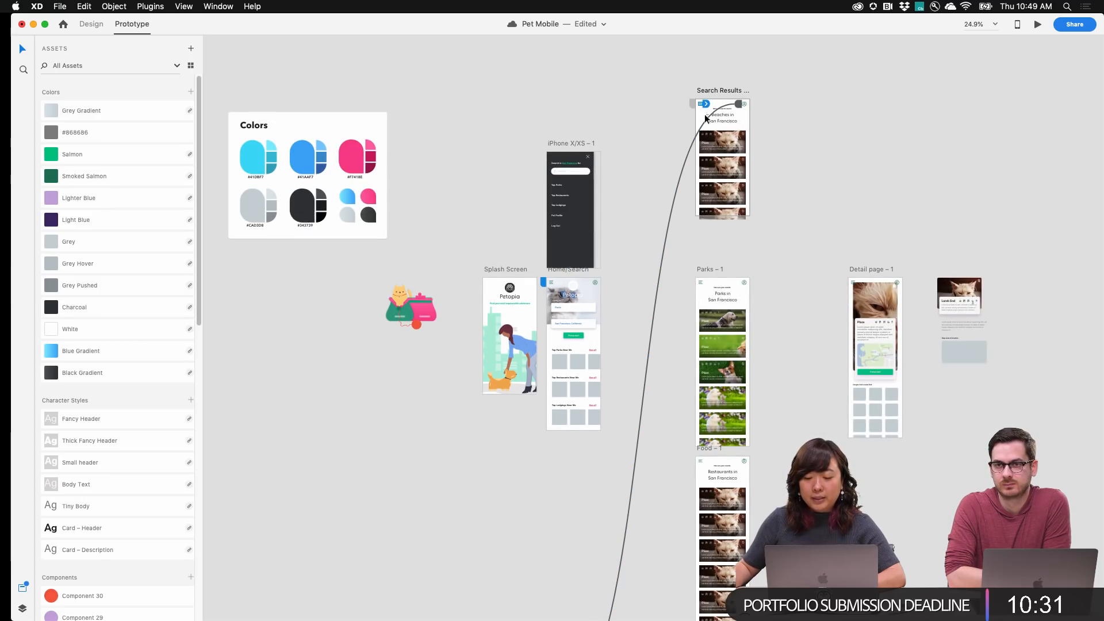
key("Escape")
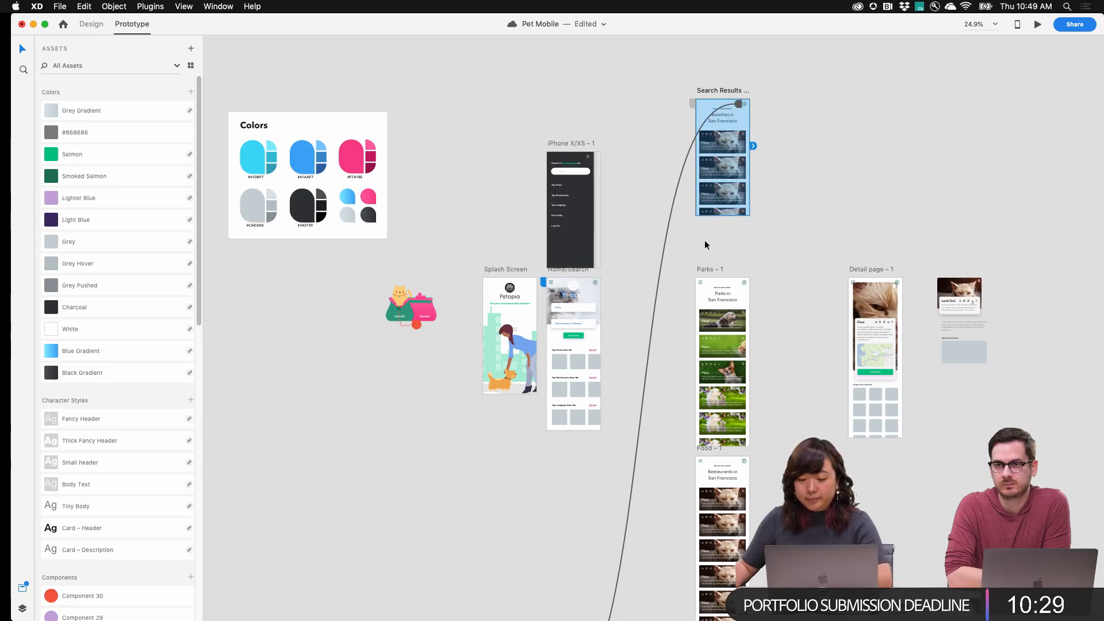
left_click(702, 283)
left_click(716, 90)
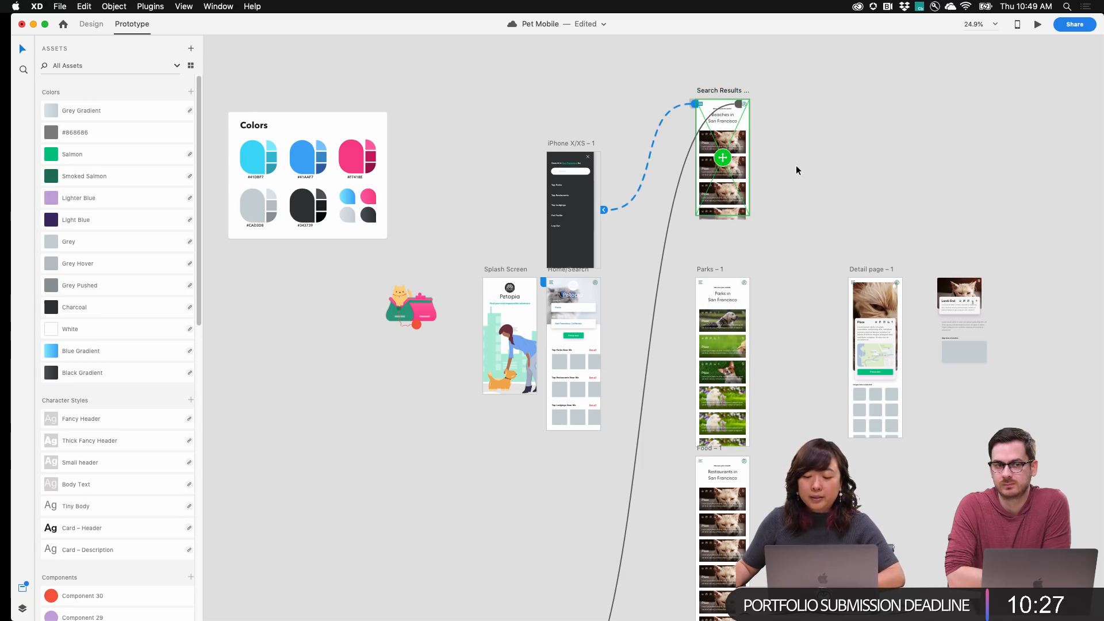
Preview the prototype full screen from Home/Search and test opening and closing the hamburger menu
scroll(796, 164, "down", 2)
left_click(593, 218)
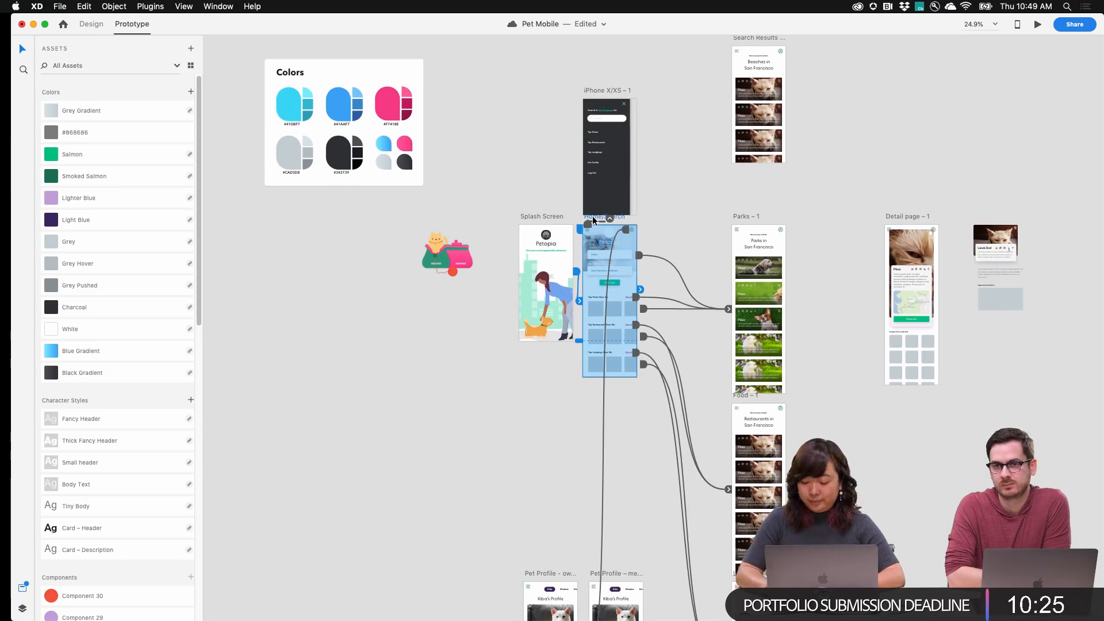
key("super+Return")
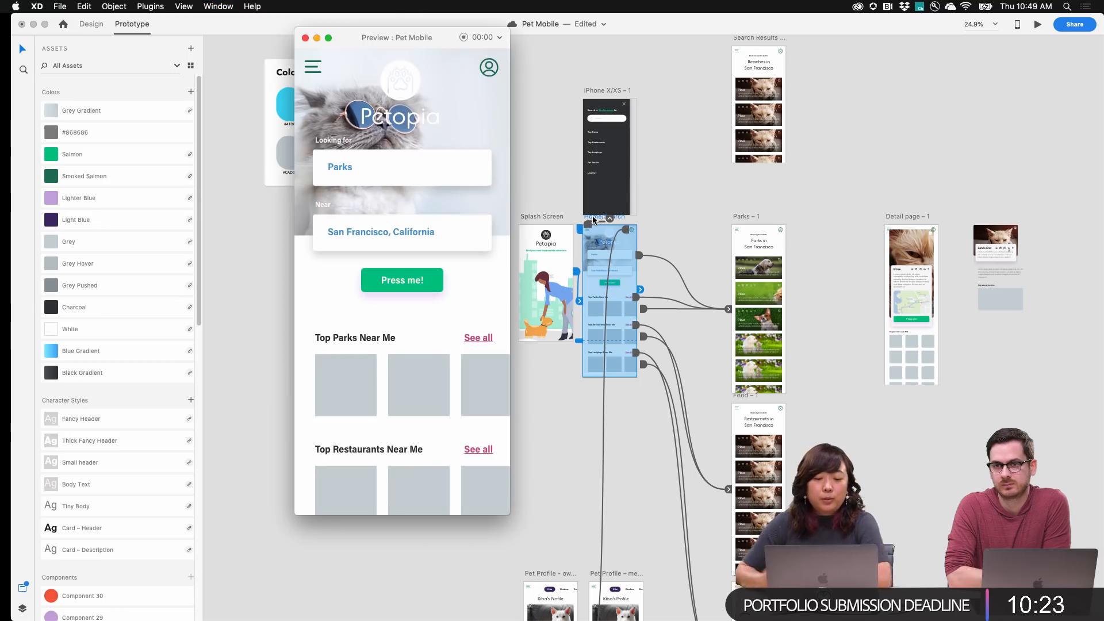
left_click(329, 38)
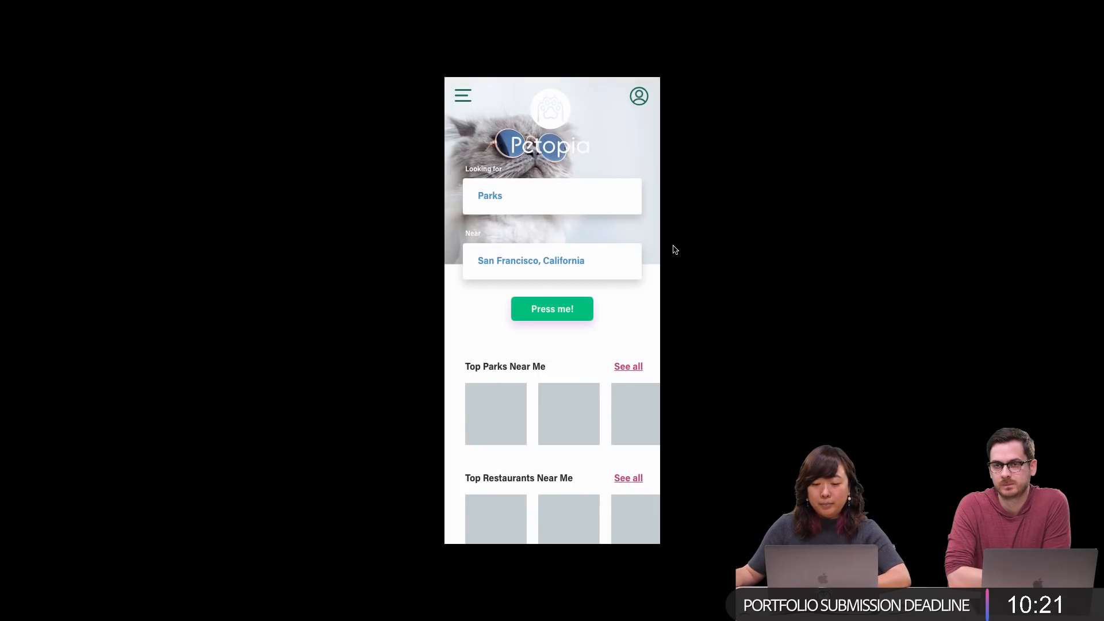
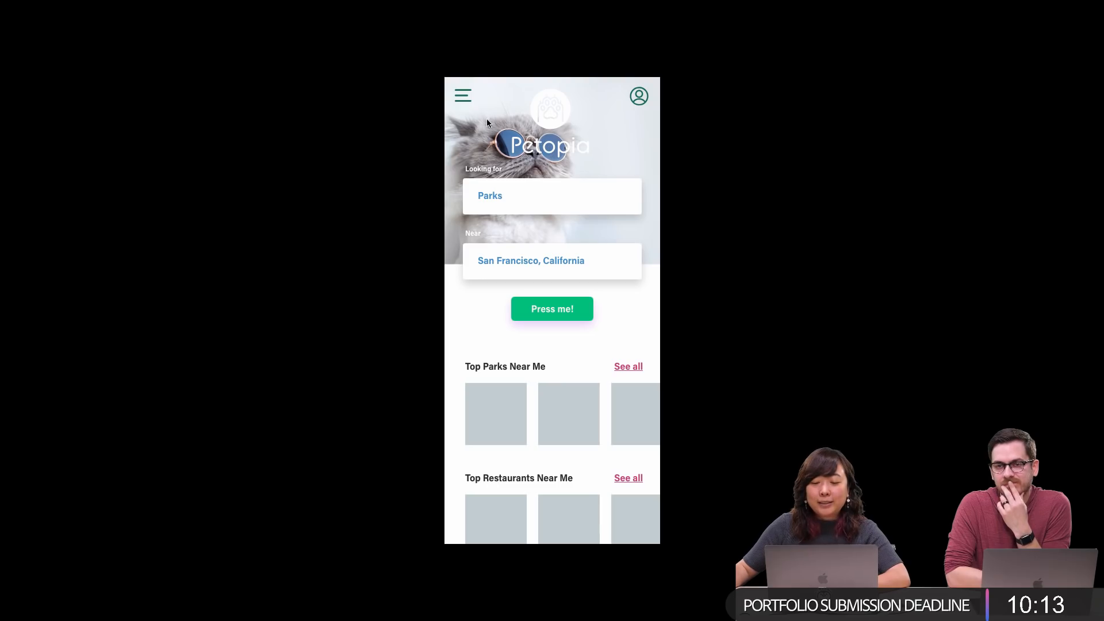
left_click(463, 99)
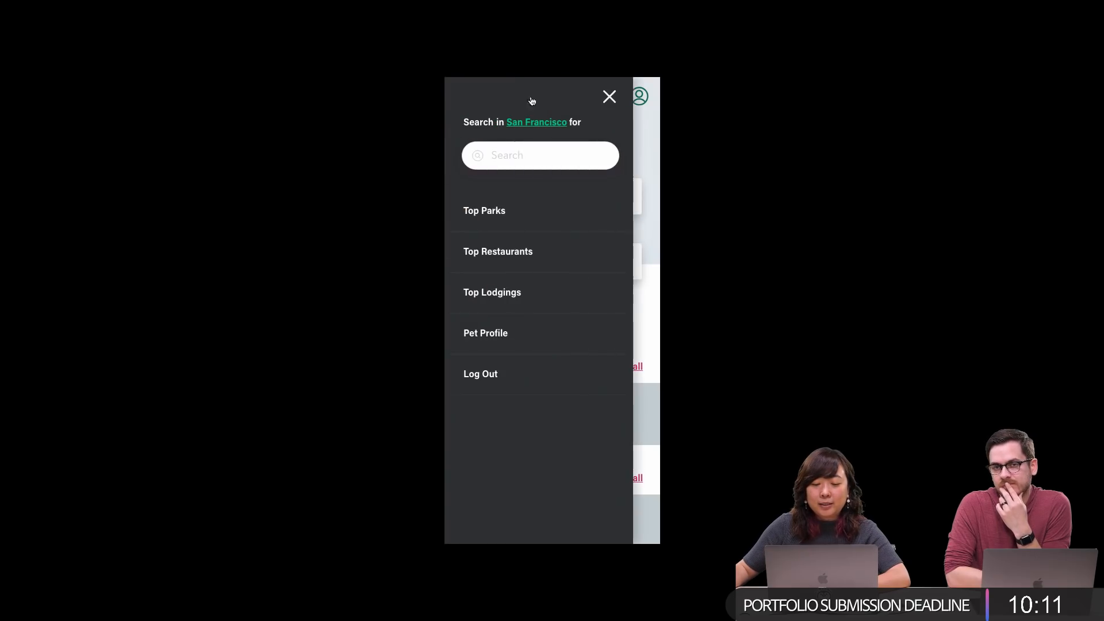
left_click(609, 97)
left_click(463, 95)
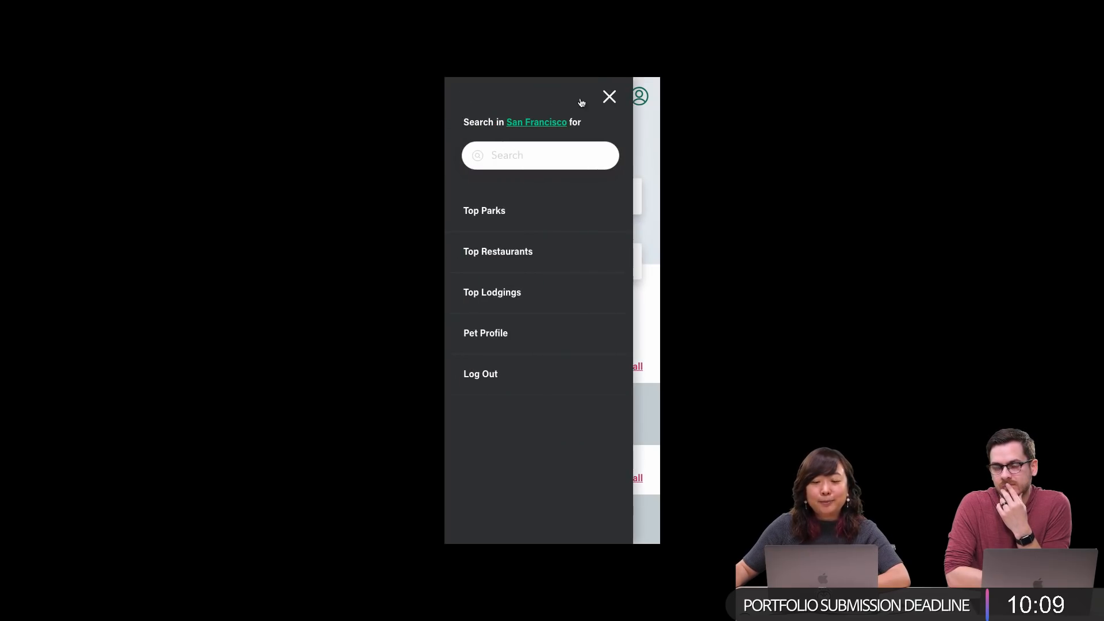
left_click(609, 98)
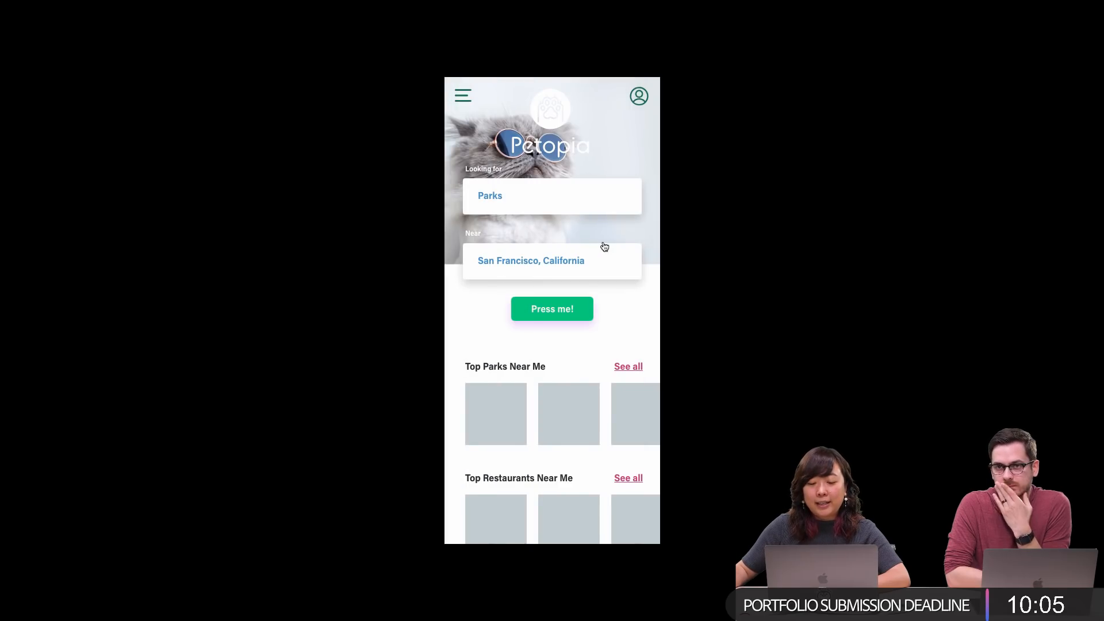
Check how the Home/Search screen scrolls in the full-screen preview
scroll(601, 276, "down", 5)
scroll(599, 302, "up", 5)
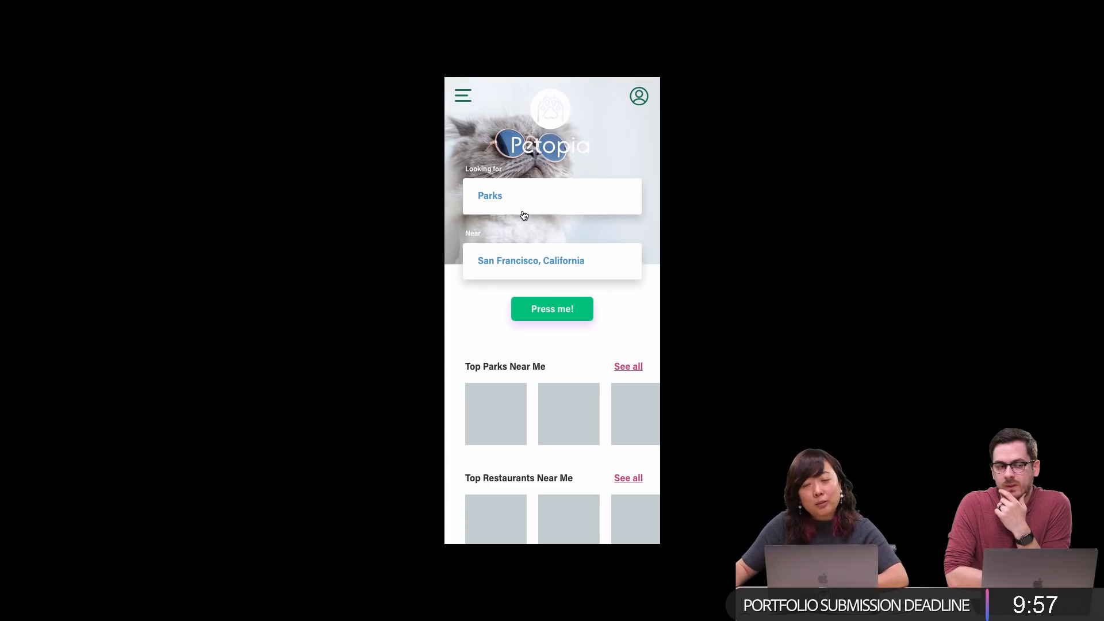
scroll(513, 220, "down", 3)
scroll(536, 228, "up", 3)
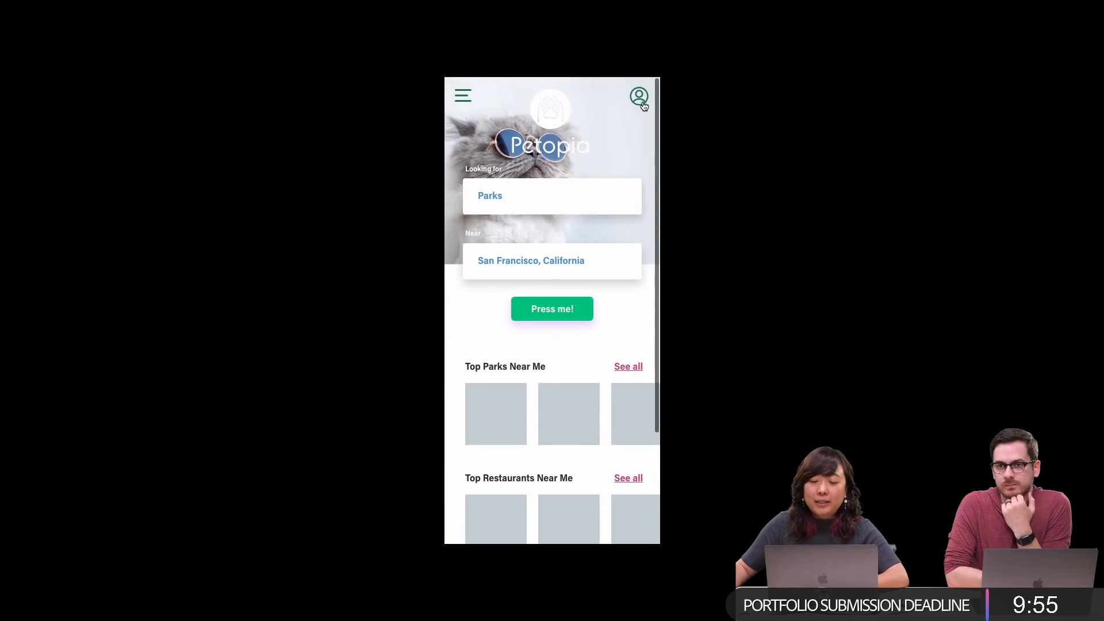
Open the pet profile through the avatar icon, check its scrolling content, and close the preview
left_click(638, 97)
scroll(560, 164, "down", 5)
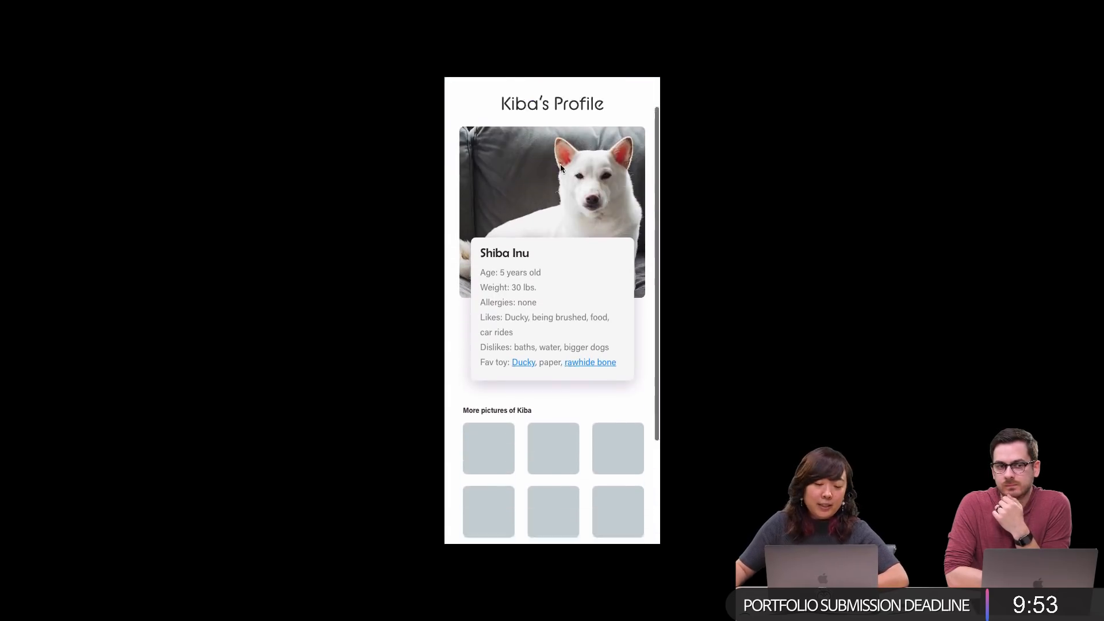
scroll(581, 247, "down", 1)
scroll(581, 247, "up", 5)
scroll(582, 247, "down", 4)
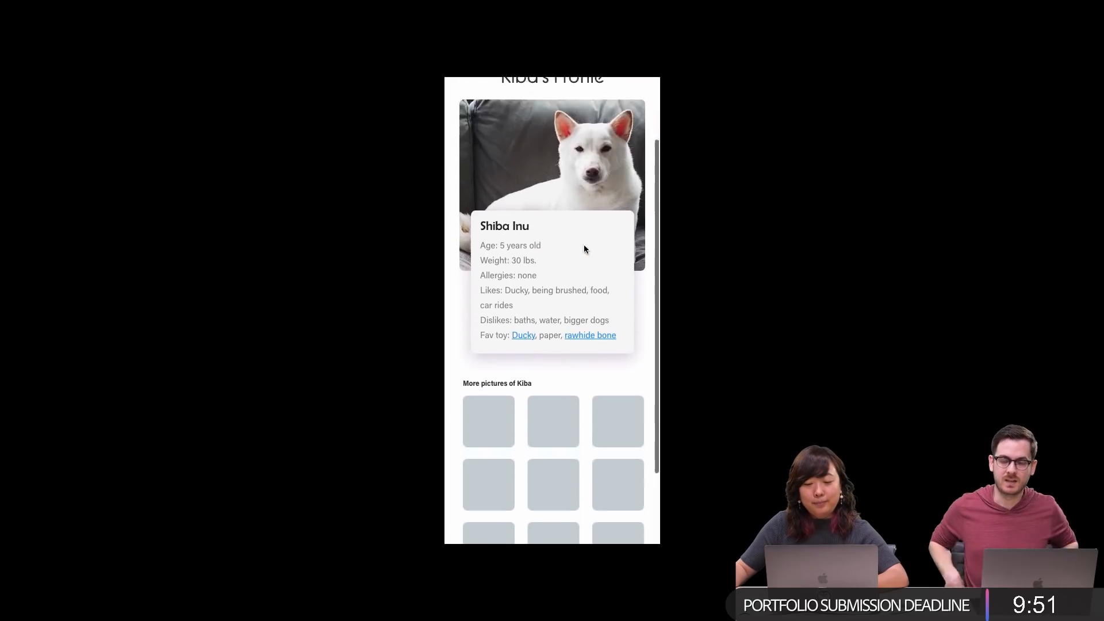
scroll(584, 248, "up", 5)
scroll(585, 233, "down", 4)
scroll(585, 232, "up", 5)
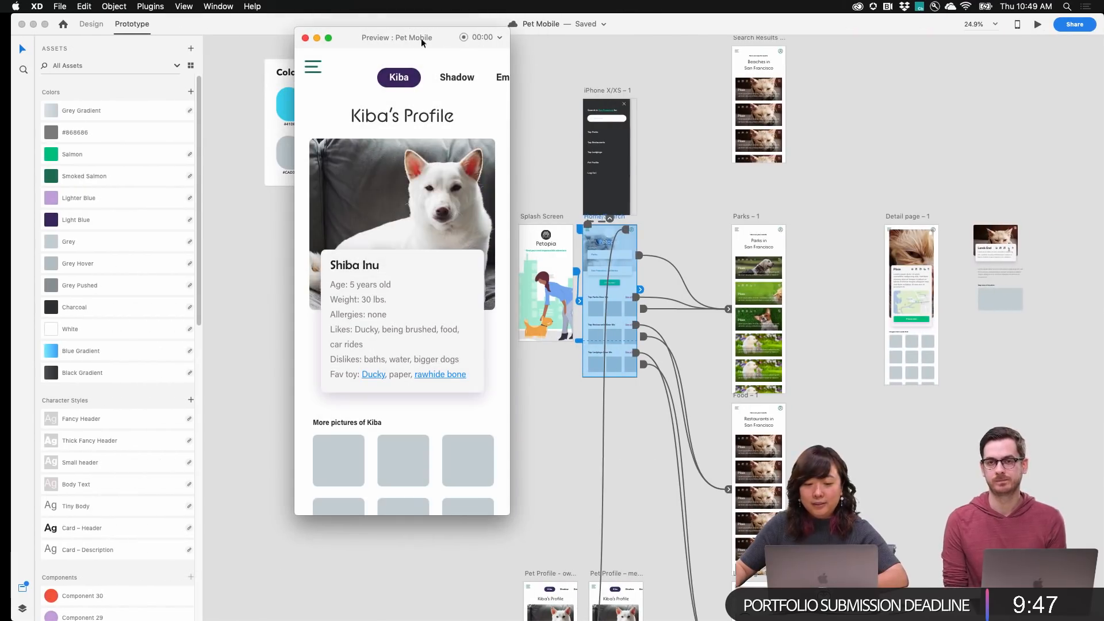
left_click_drag(421, 38, 401, 74)
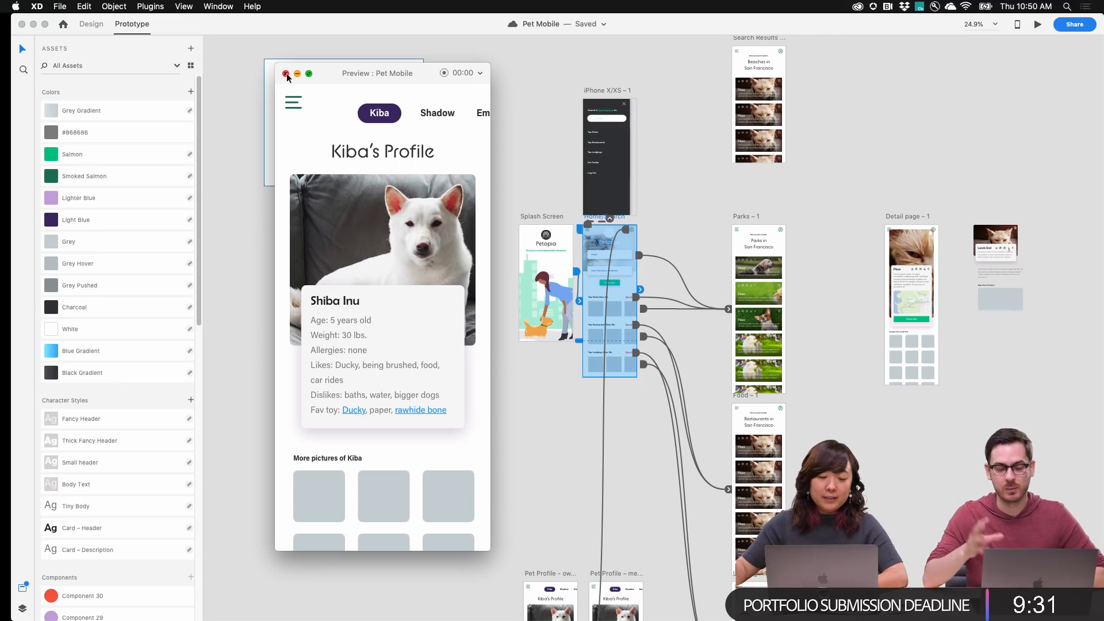
left_click(286, 74)
Link the Kiba tab on Pet Profile - owner view to Pet Profile – member view with a Tap-triggered Push Up transition
scroll(598, 403, "down", 10)
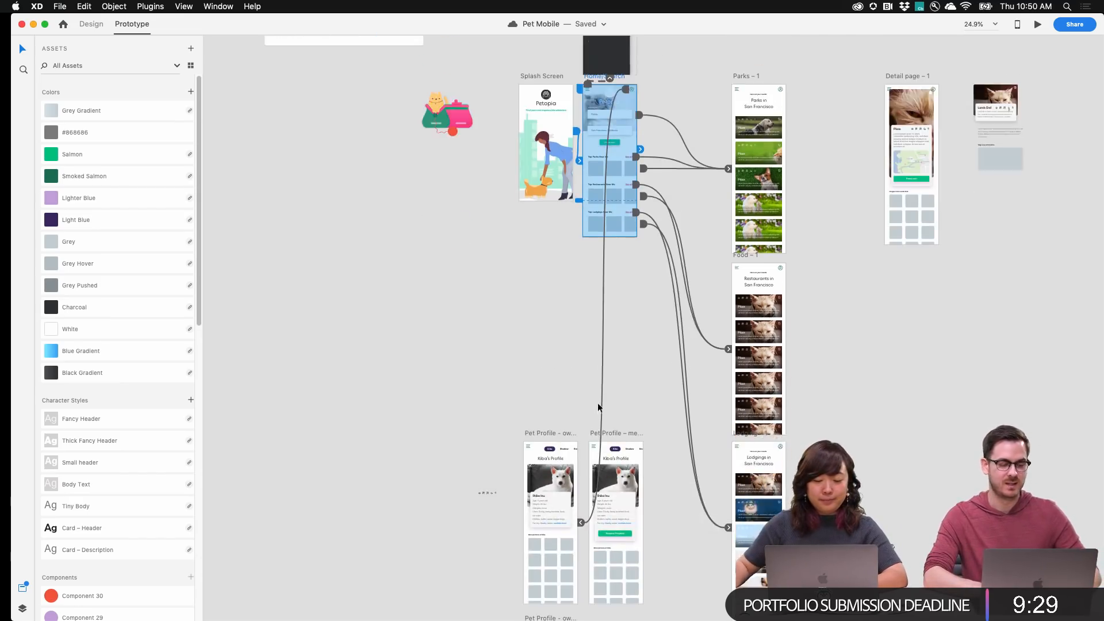
scroll(584, 384, "up", 3)
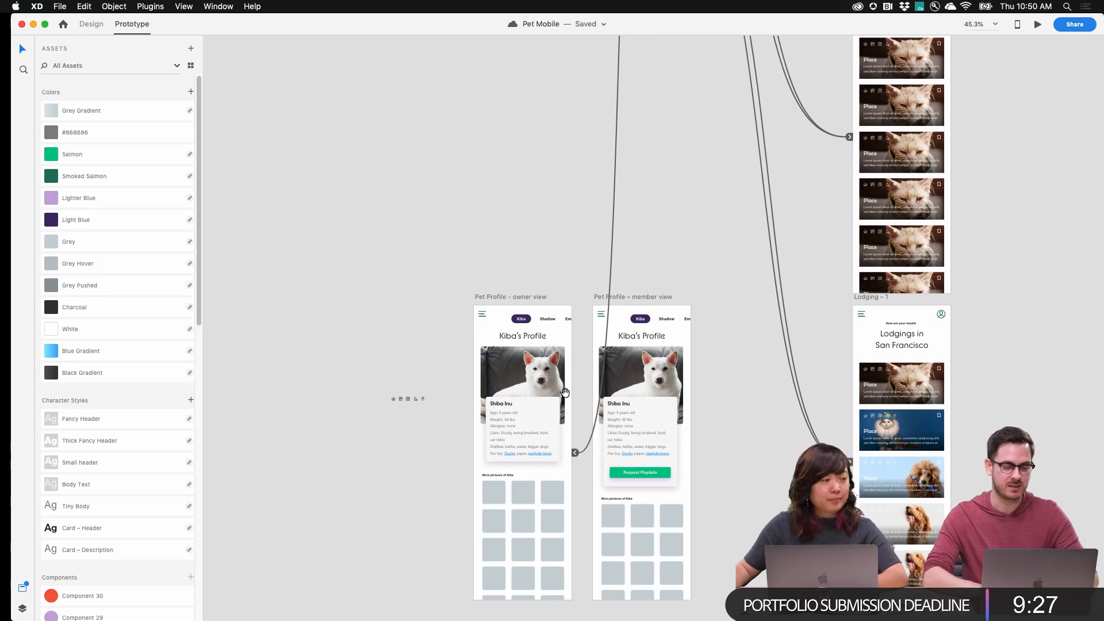
scroll(585, 382, "up", 5)
left_click(524, 157)
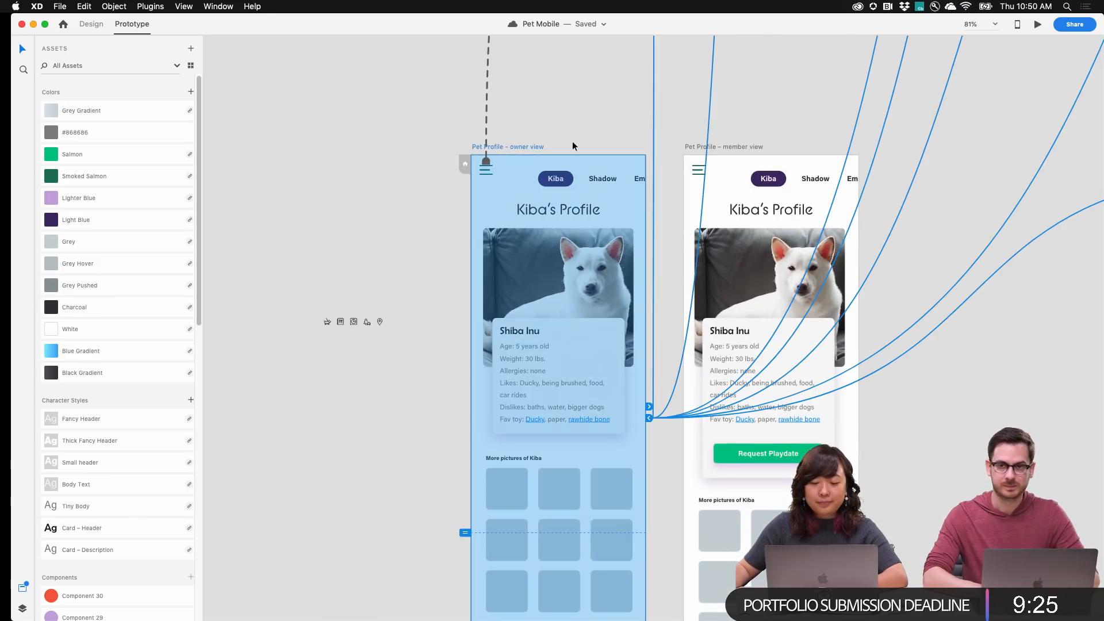
left_click(577, 182)
left_click(553, 180)
scroll(592, 178, "up", 3)
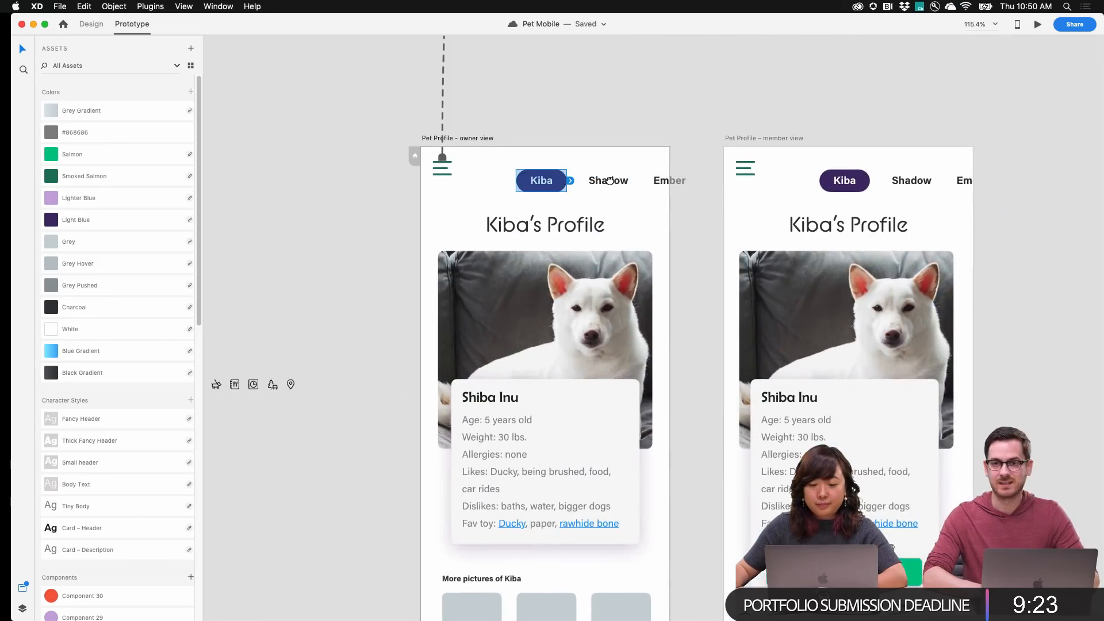
left_click_drag(610, 180, 746, 214)
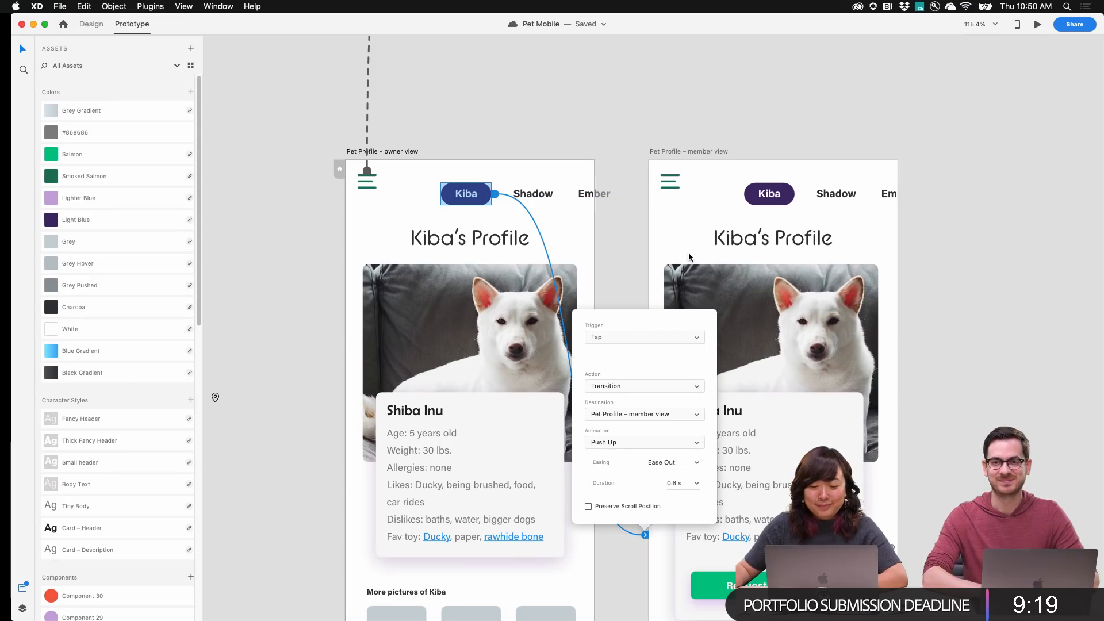
Preview the Splash artboard of the Untitled-1 web design, and close the preview
left_click(660, 387)
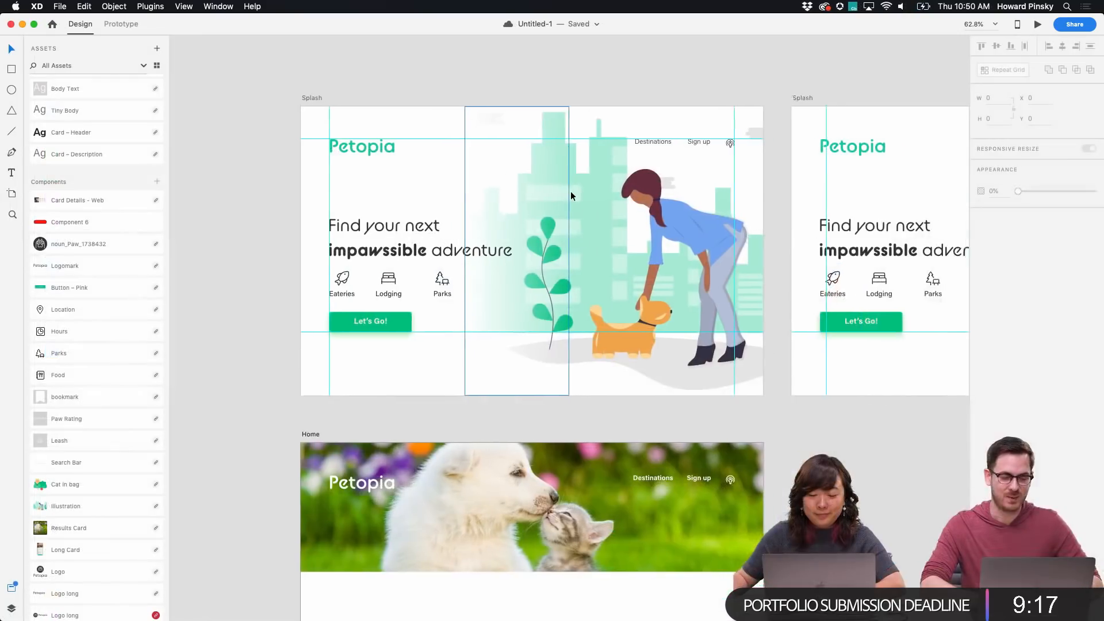
scroll(570, 191, "right", 3)
scroll(570, 191, "right", 1)
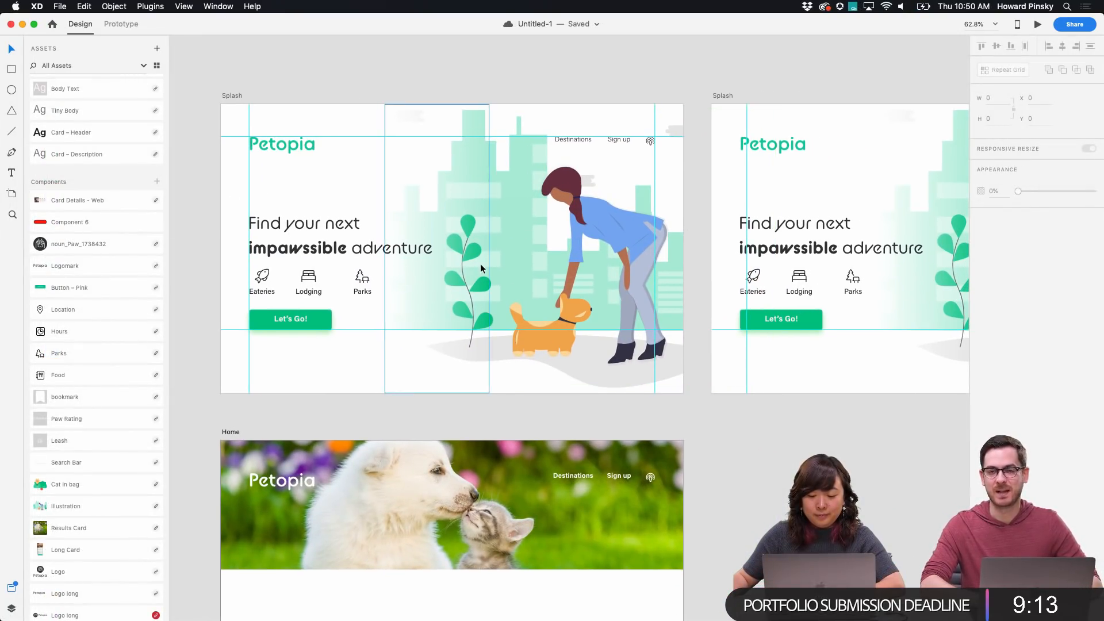
left_click(232, 96)
key("super+Return")
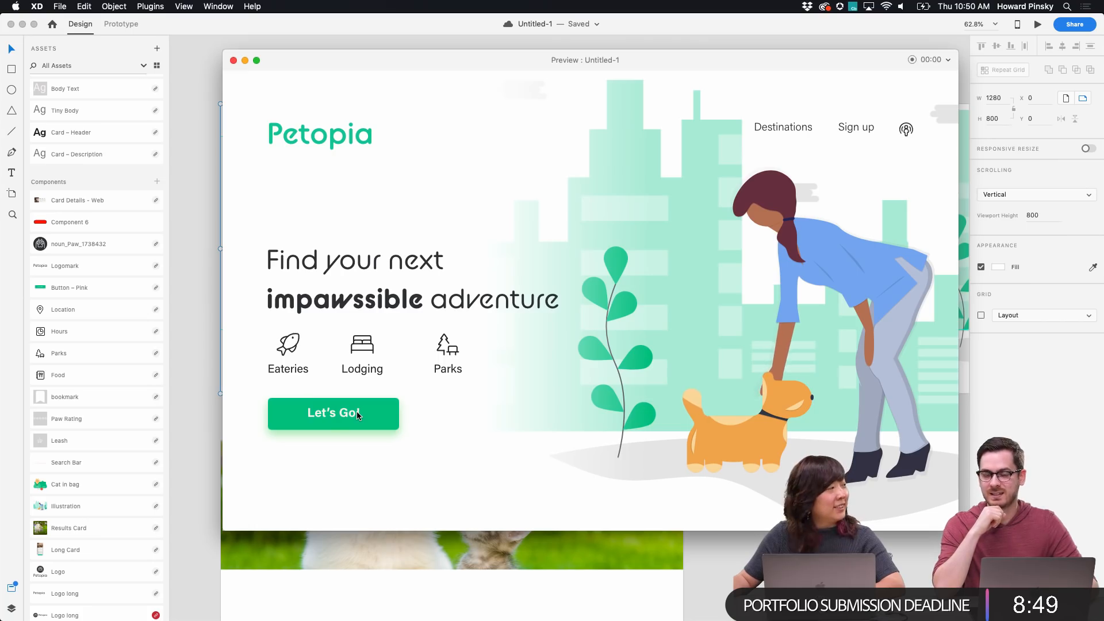
key("super+w")
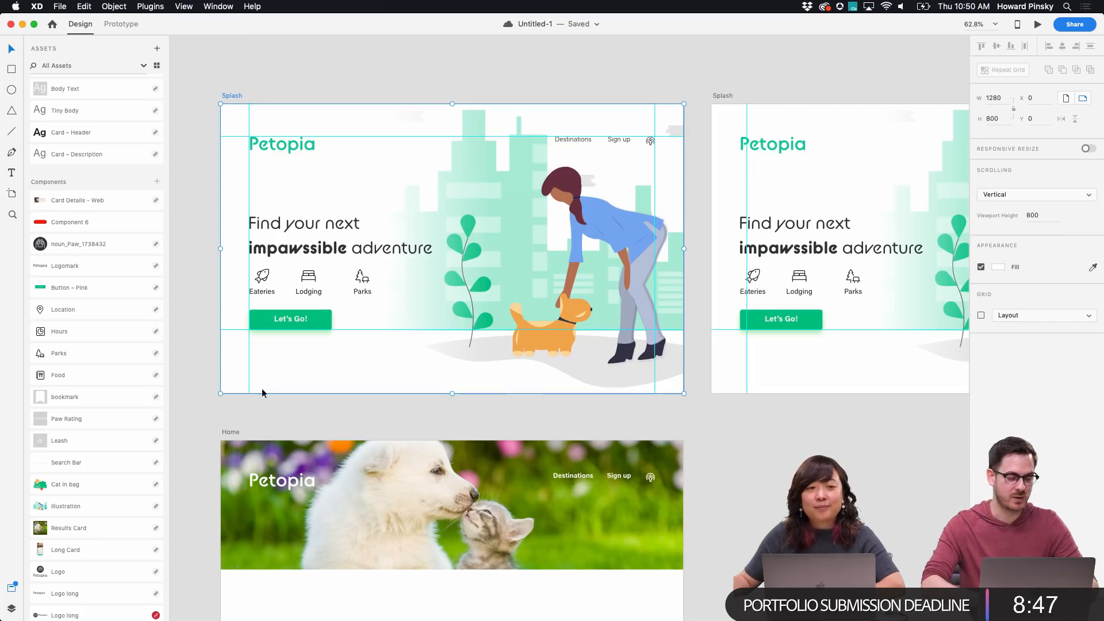
Compare the layout and headers of the Splash and Home artboards
scroll(205, 343, "down", 1)
scroll(205, 344, "down", 5)
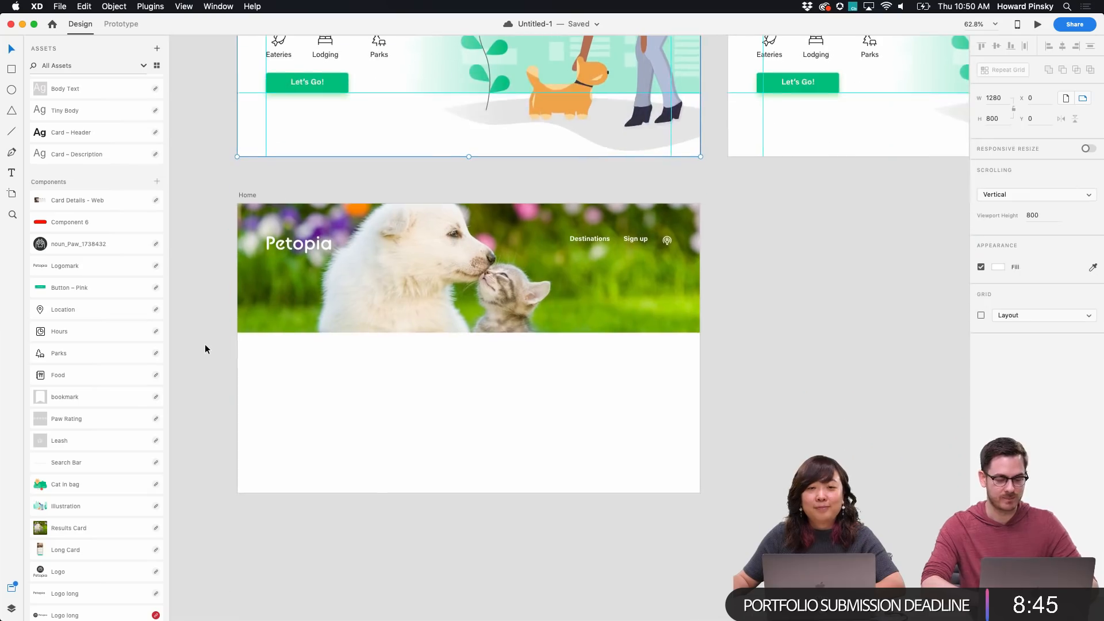
scroll(293, 287, "up", 3)
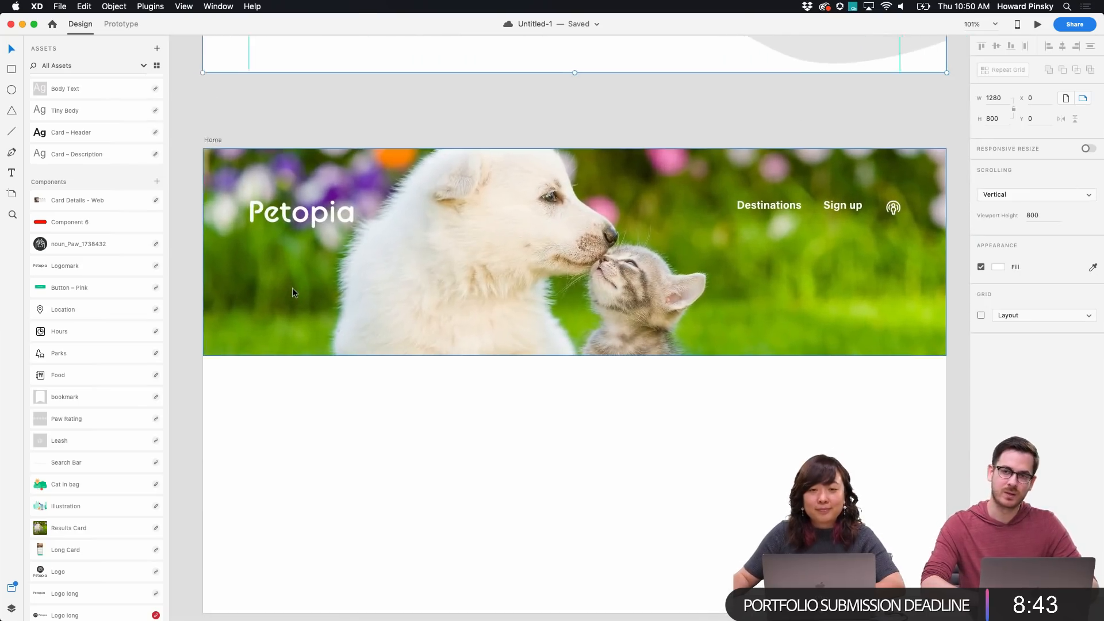
scroll(292, 287, "down", 1)
scroll(292, 287, "up", 4)
scroll(293, 287, "up", 4)
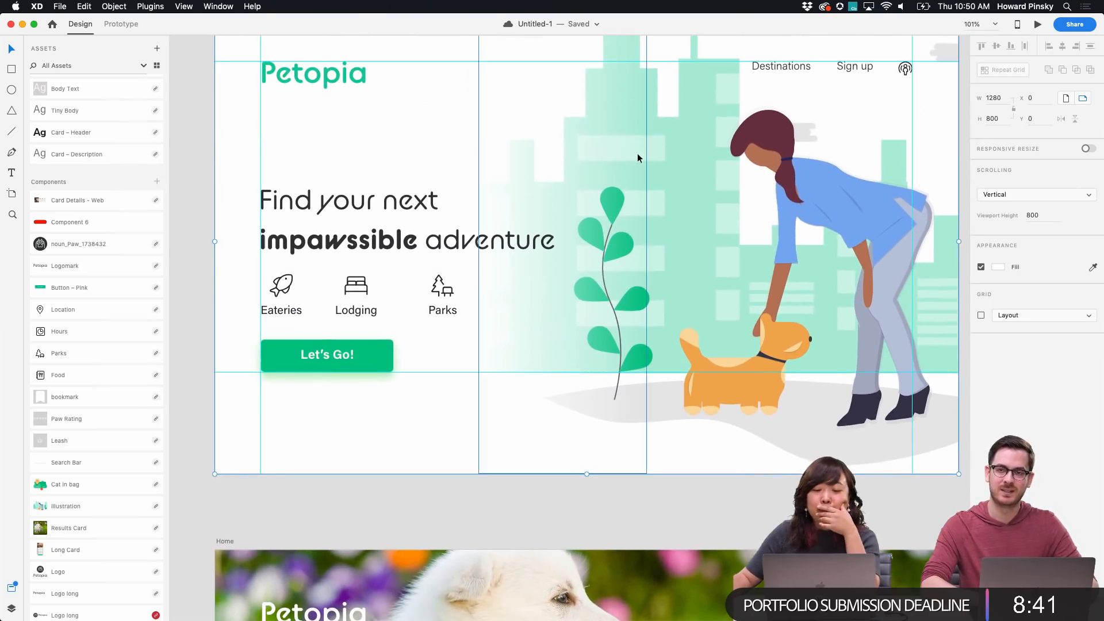
scroll(753, 136, "up", 1)
scroll(753, 136, "down", 10)
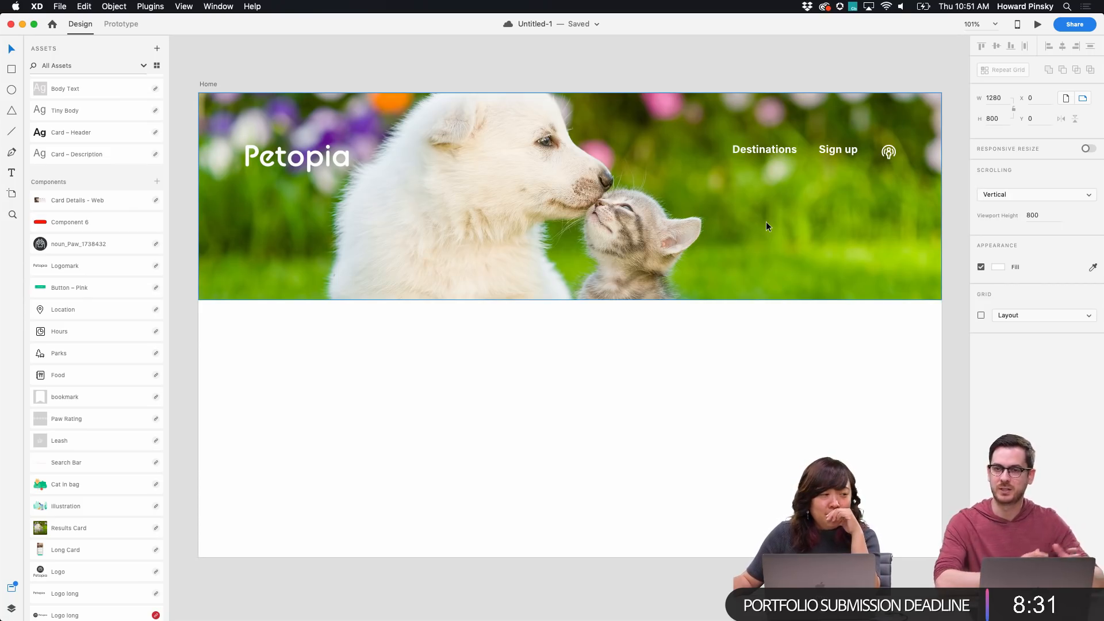
scroll(766, 223, "down", 5)
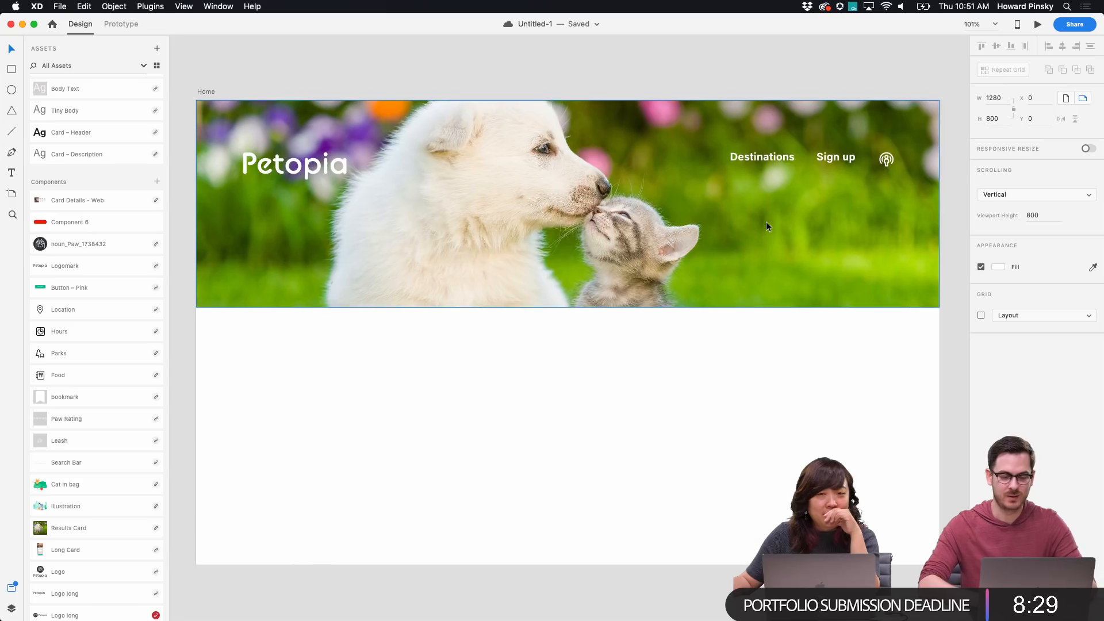
Search the unDraw plugin's illustrations for "pet"
left_click(754, 355)
scroll(754, 354, "right", 2)
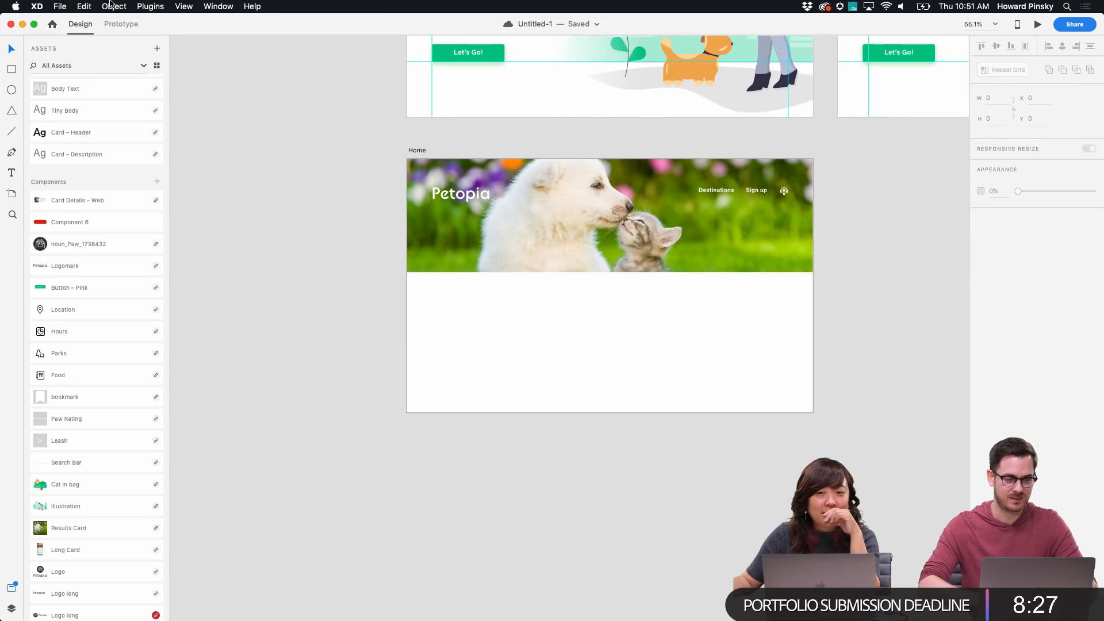
scroll(647, 210, "up", 5)
left_click(150, 6)
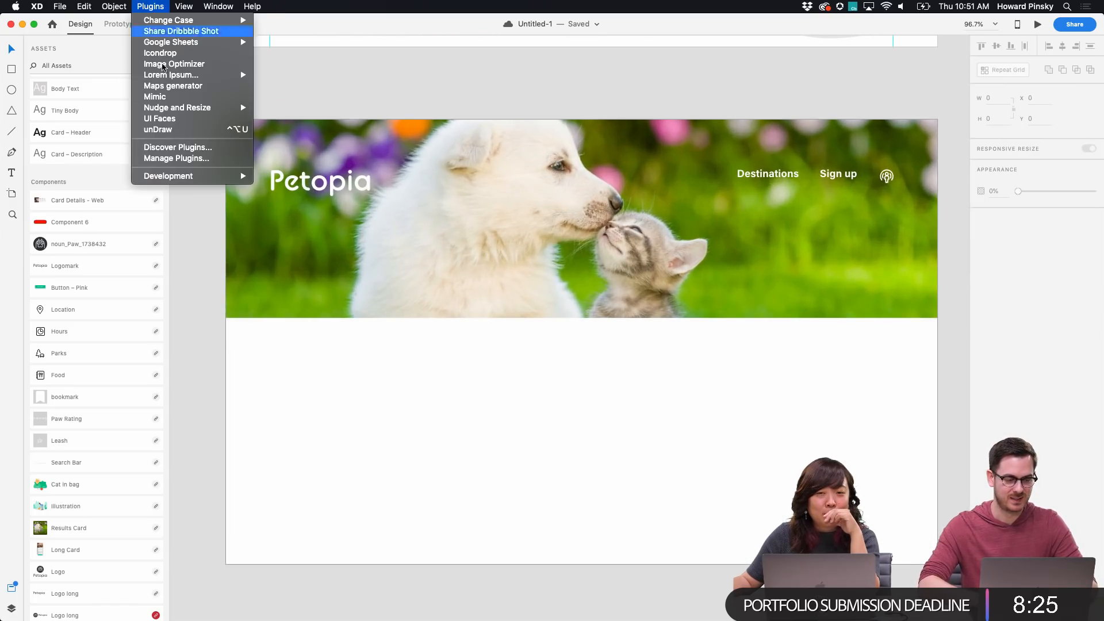
left_click(187, 136)
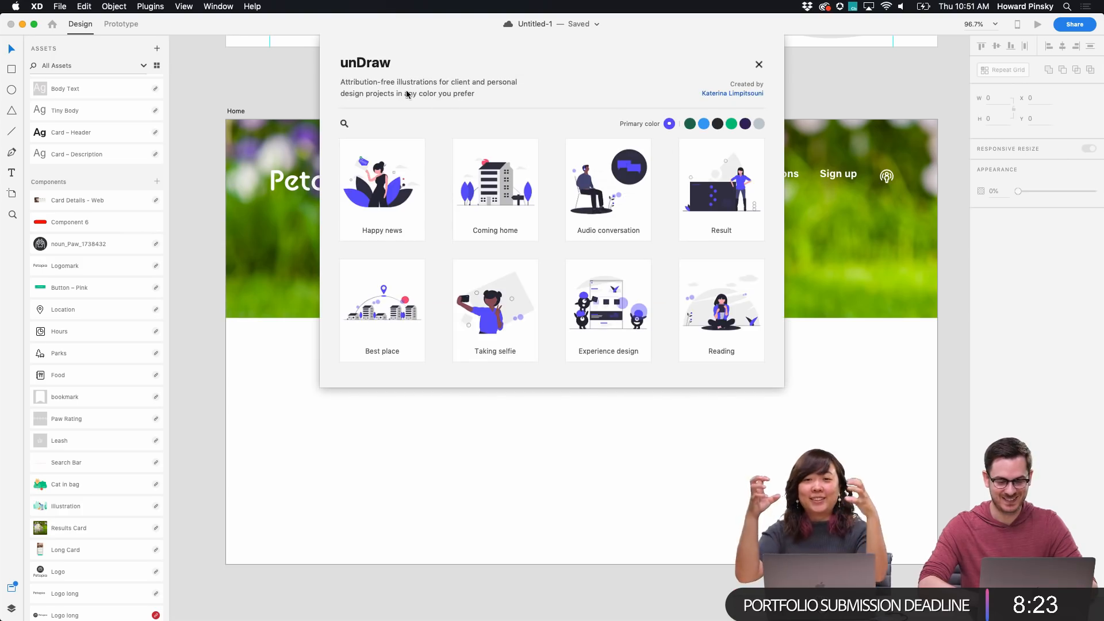
left_click(344, 123)
type("pet")
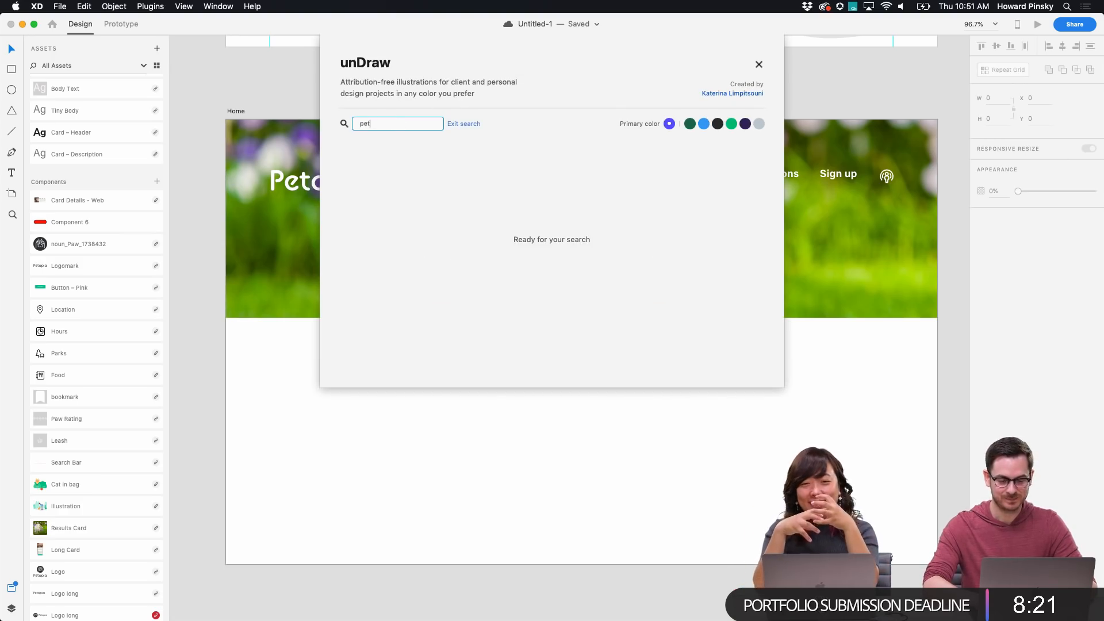
key("Return")
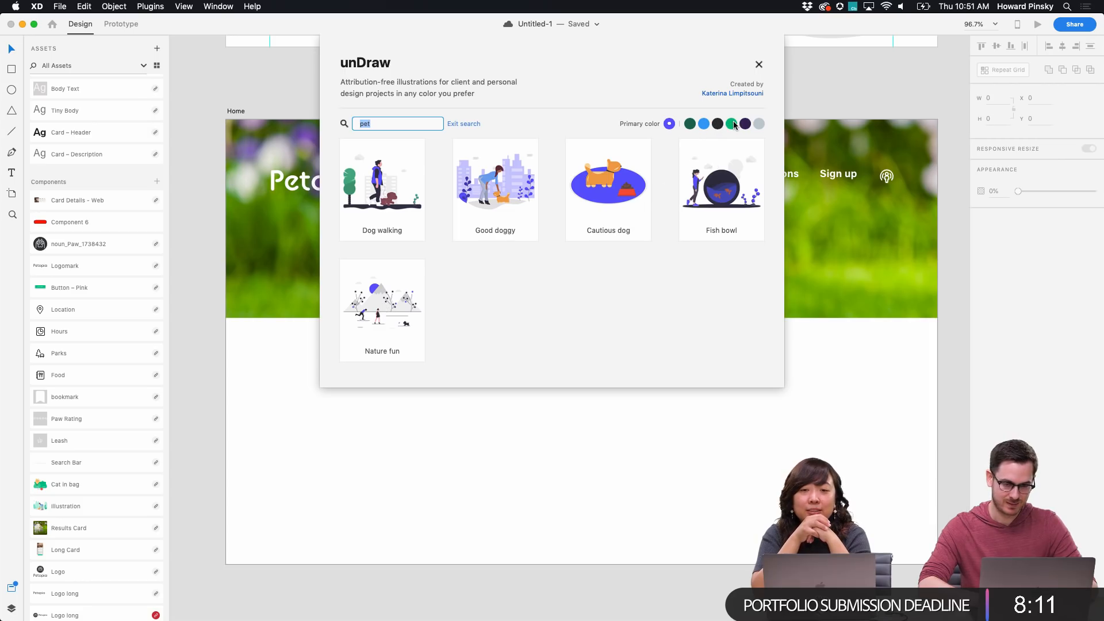
Insert the Nature fun illustration on the Home artboard with green as its primary color
left_click(383, 312)
left_click(552, 282)
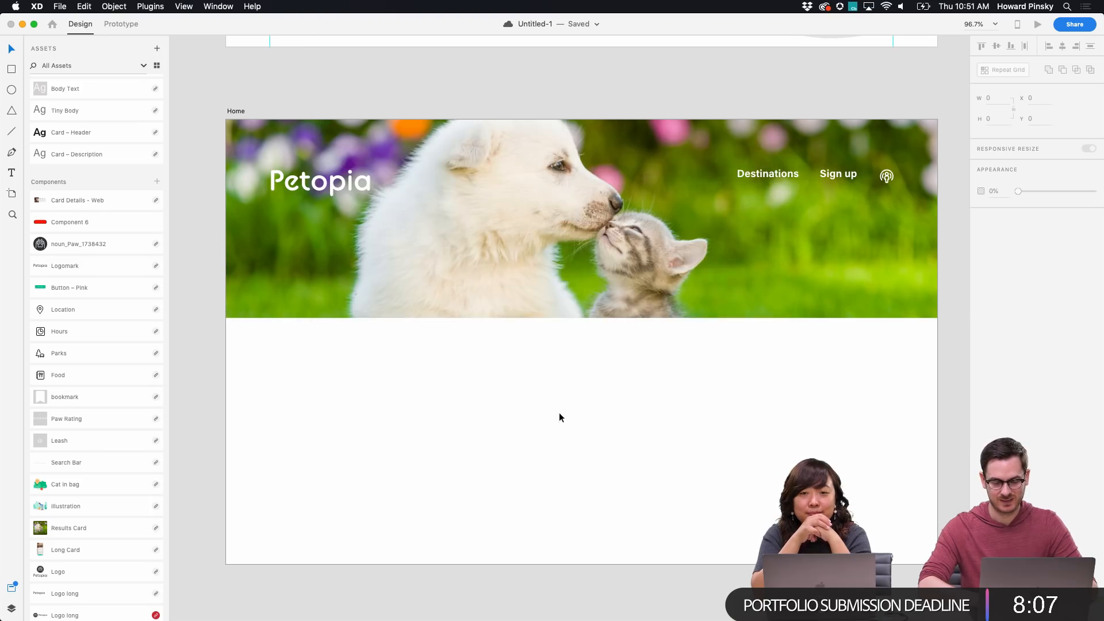
key("super+v")
Delete the puppy and kitten header photo from Home and move the illustration up over the header area
left_click(900, 224)
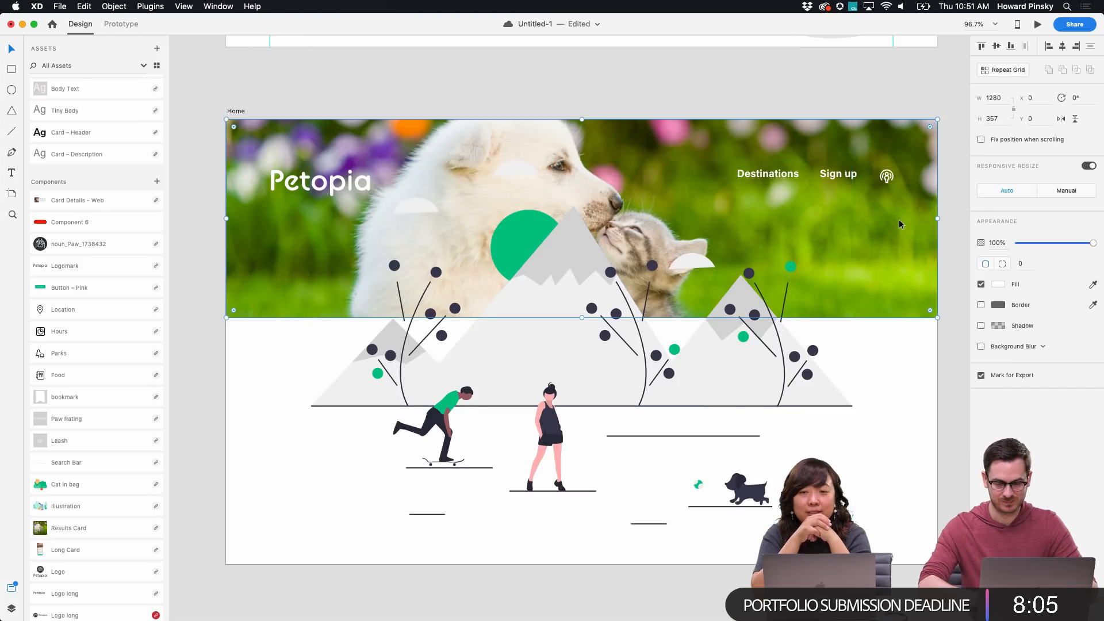
key("Delete")
left_click_drag(585, 395, 595, 248)
Copy the Petopia logo, Destinations and Sign up links, and round icon from the Splash header
left_click(273, 172)
scroll(273, 181, "up", 10)
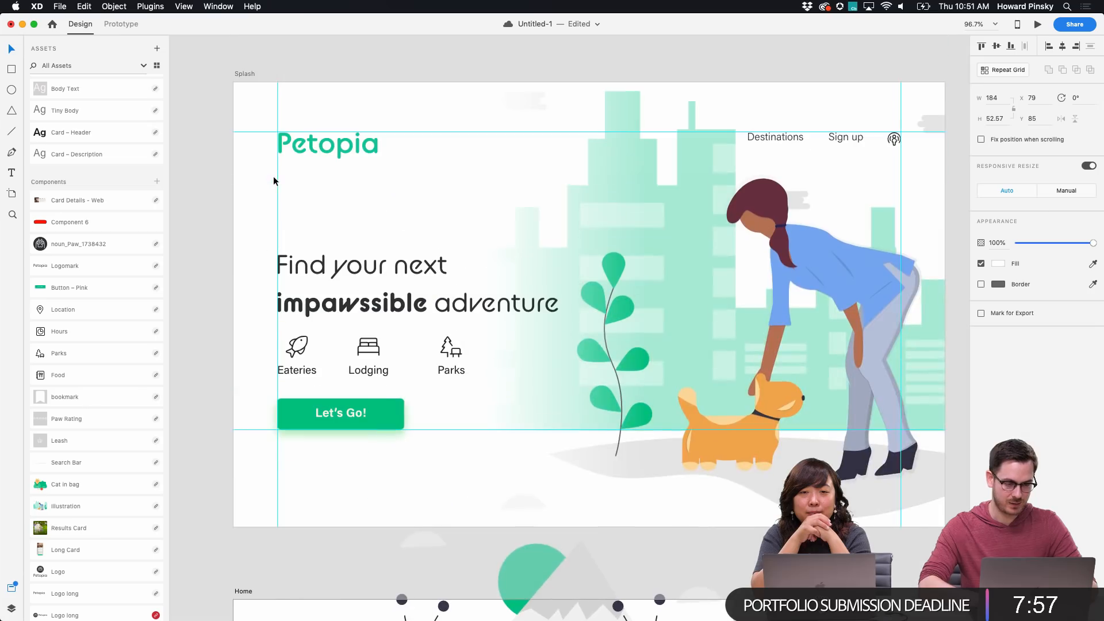
left_click(303, 149)
left_click(797, 138, "shift")
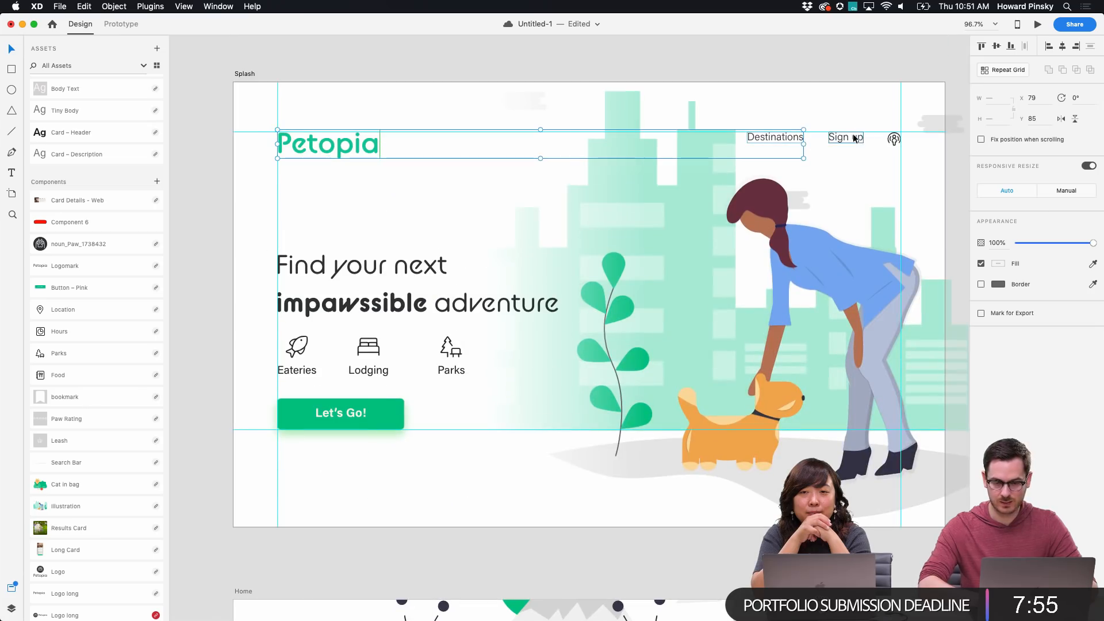
left_click(845, 138, "shift")
left_click(893, 139, "shift")
Delete the white logo and navigation from the Home artboard and paste the copied Splash header in their place
scroll(893, 139, "down", 10)
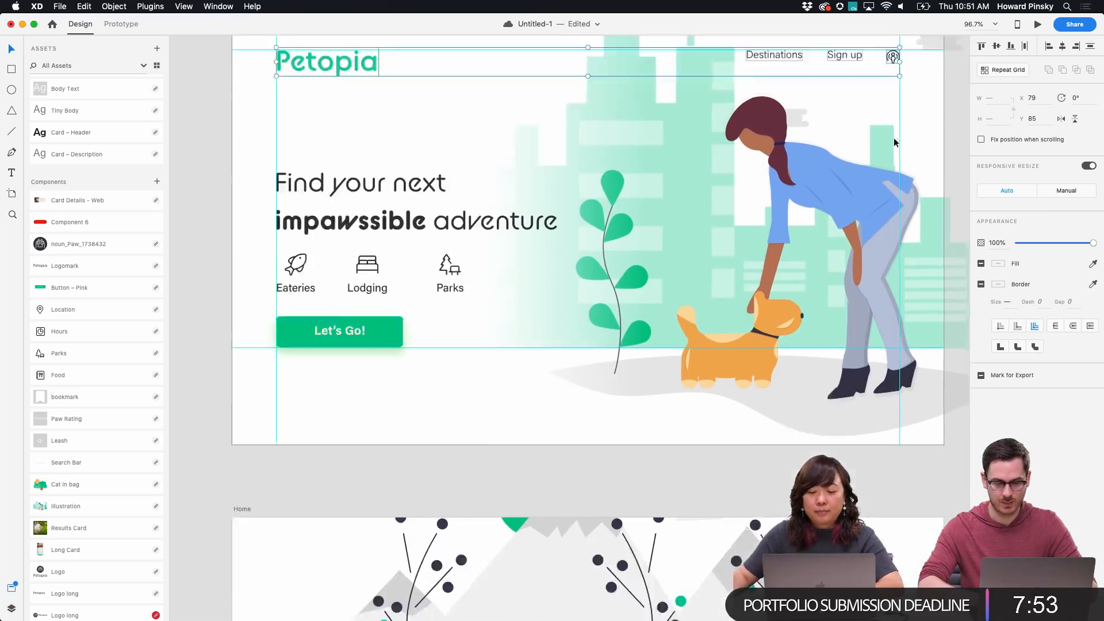
left_click(283, 232)
key("Delete")
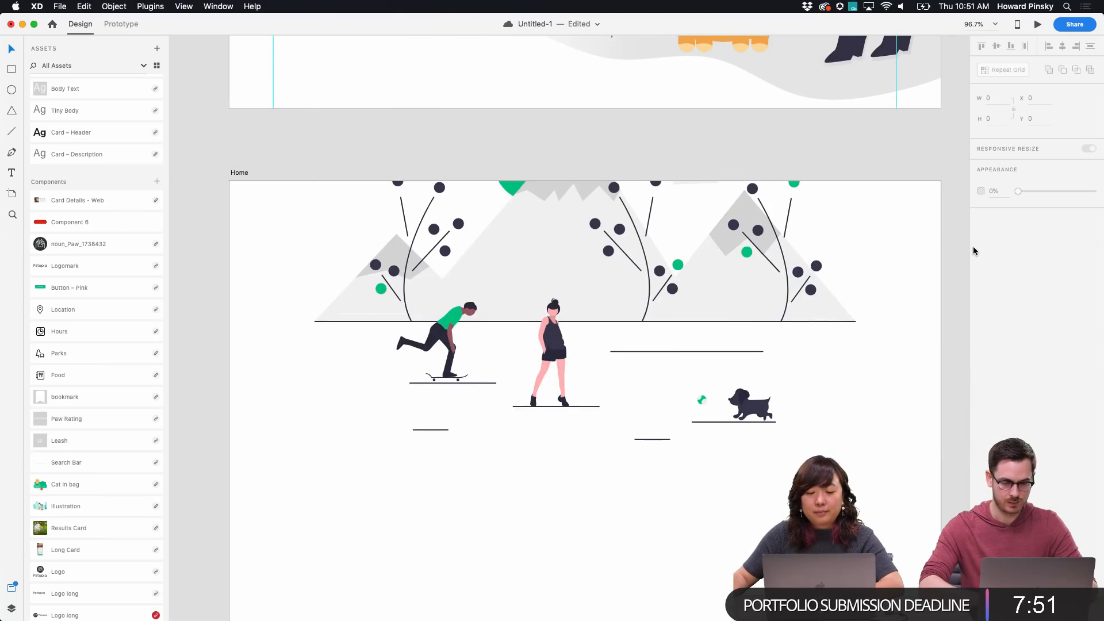
left_click(884, 240)
key("Delete")
key("ctrl+z")
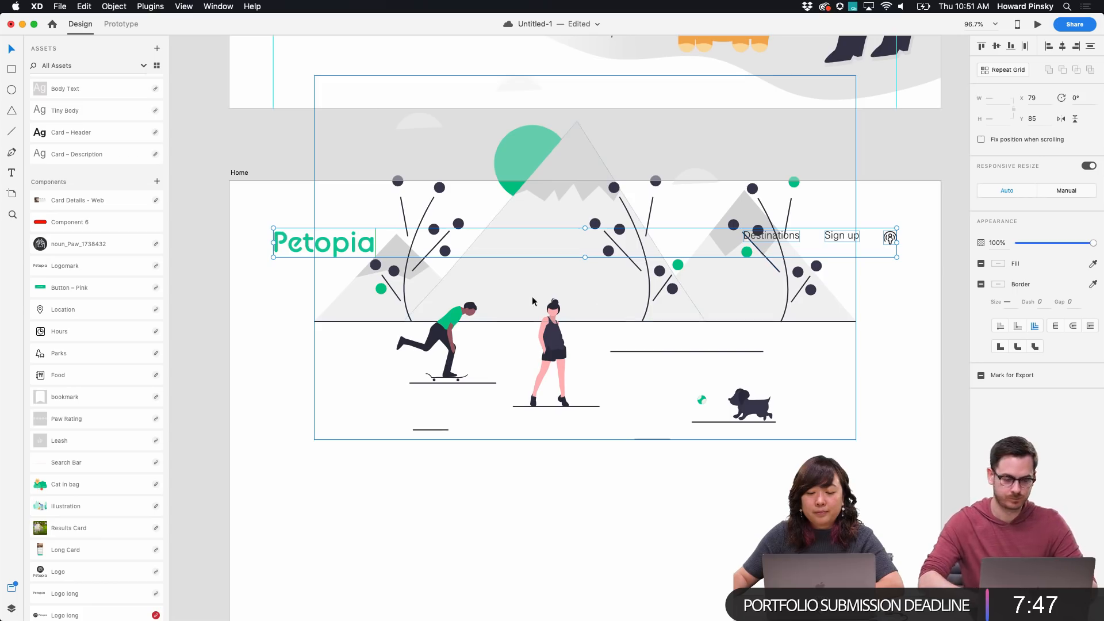
Reposition the illustration so its mountains extend above the Home artboard and its figures sit level with the header
left_click(864, 397)
left_click_drag(699, 278, 701, 349)
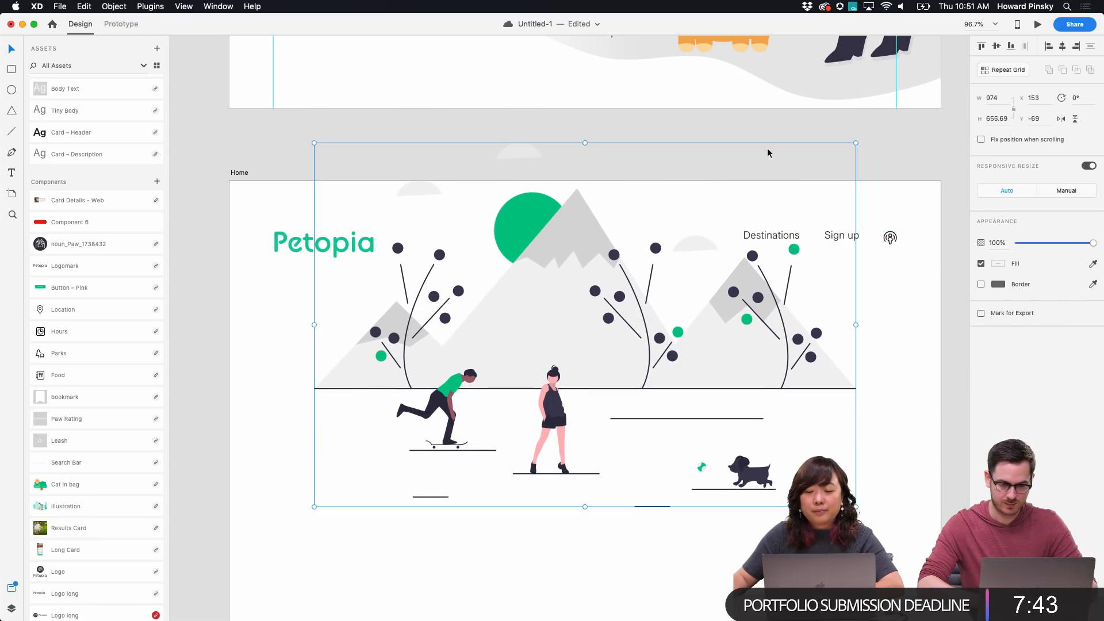
left_click(922, 173)
scroll(922, 172, "down", 5)
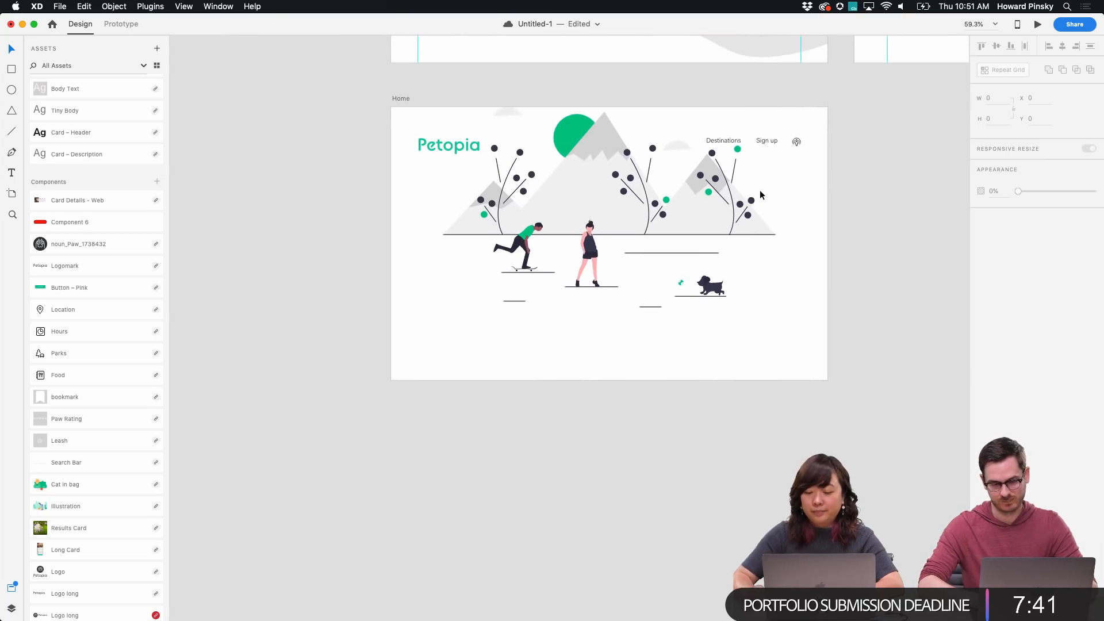
scroll(760, 190, "up", 5)
left_click_drag(549, 252, 556, 96)
left_click(834, 131)
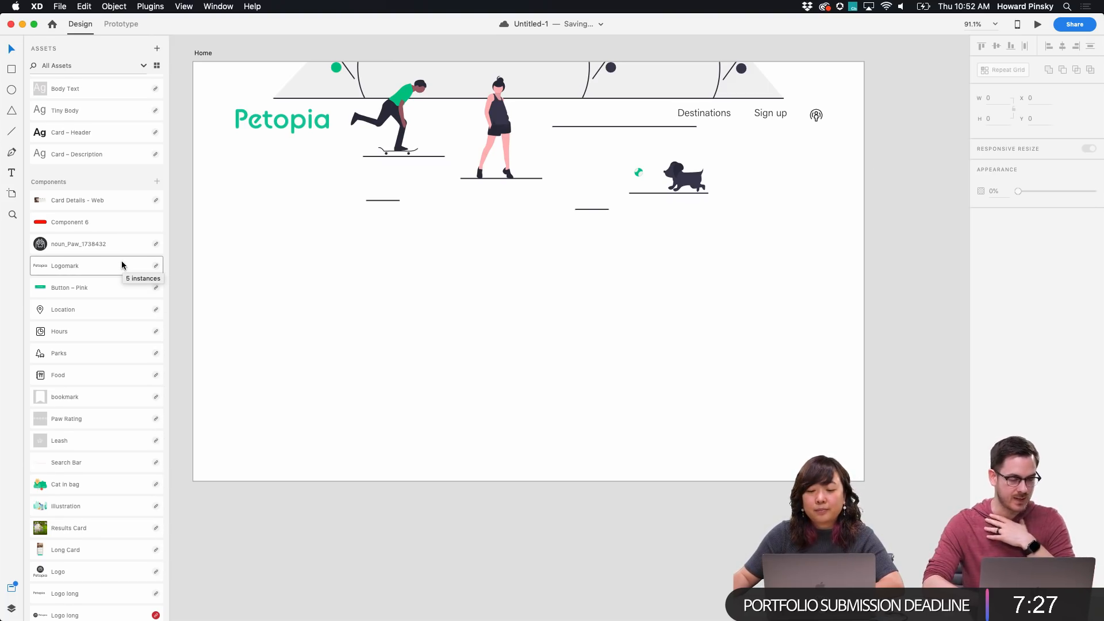
Place the Card Details - Web component in the lower left of the Home artboard, at about X 120, Y 418
scroll(83, 216, "up", 1)
left_click_drag(61, 227, 380, 354)
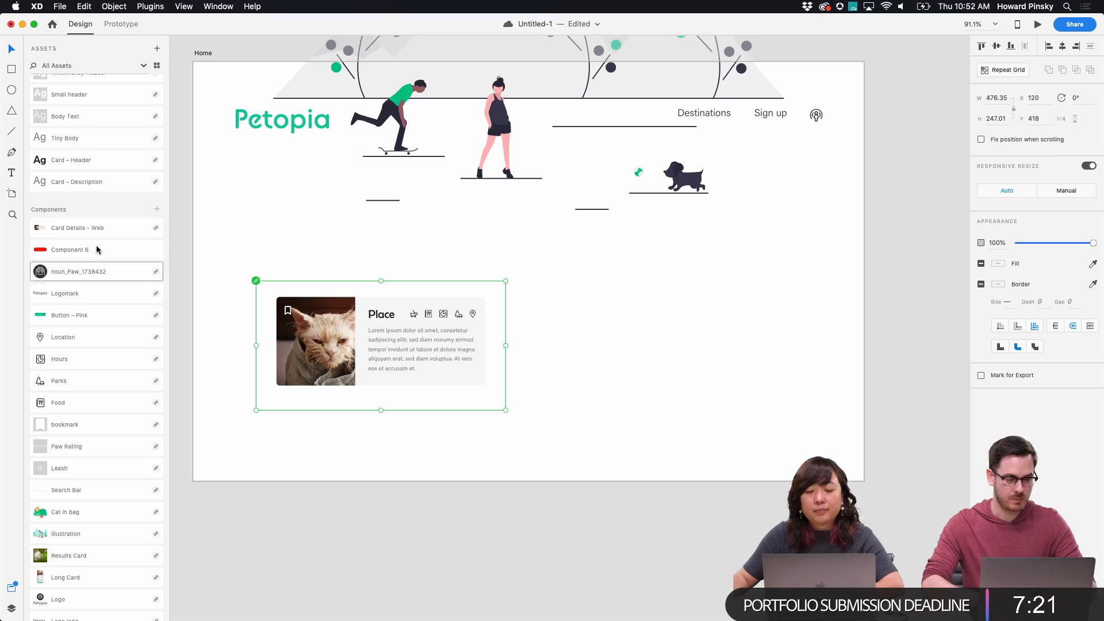
left_click(263, 121)
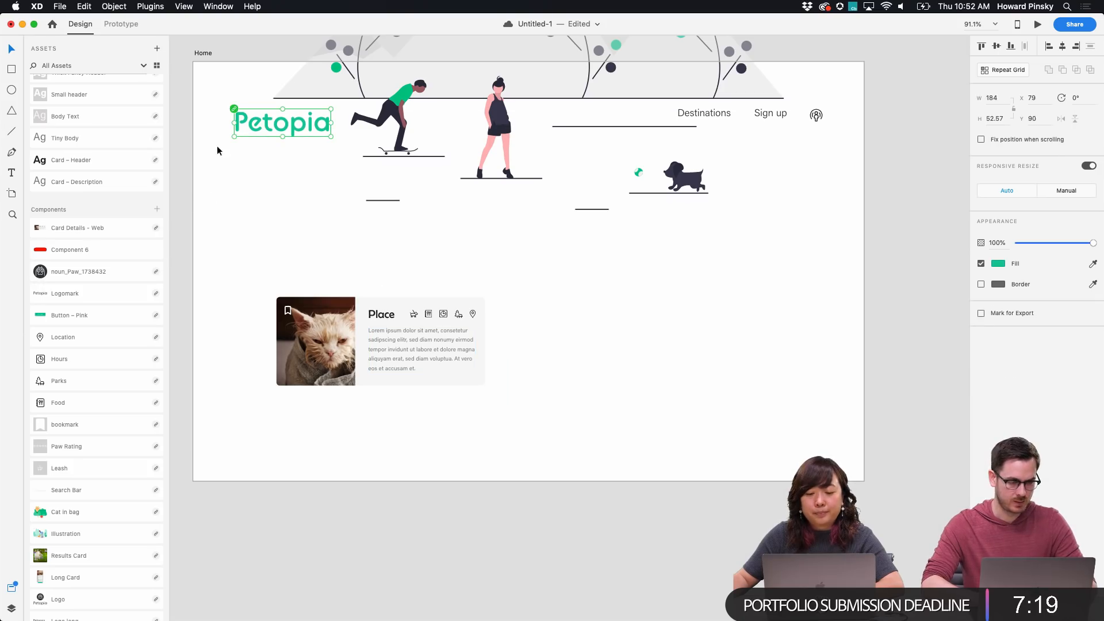
left_click_drag(193, 165, 234, 161)
Copy the guides from the Splash artboard
scroll(235, 160, "down", 5)
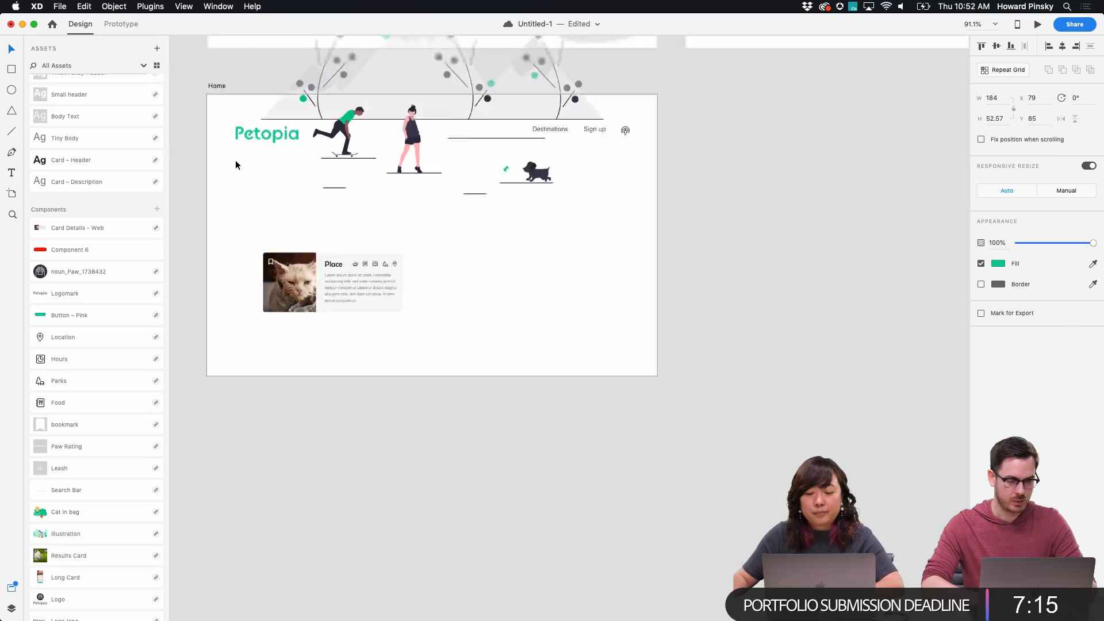
scroll(251, 177, "up", 5)
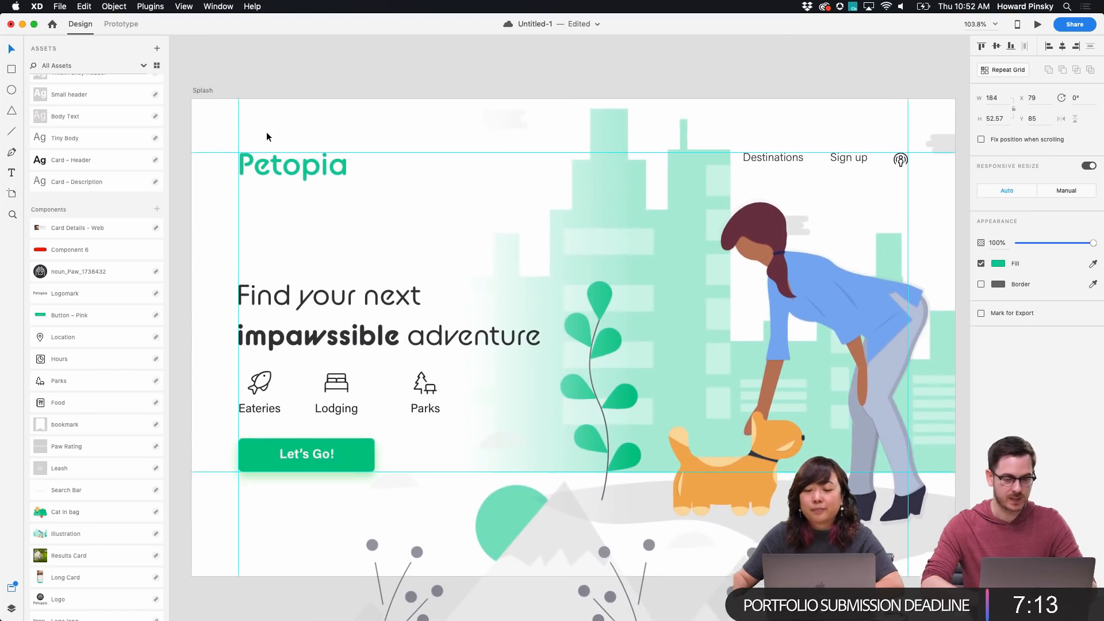
scroll(267, 133, "left", 2)
left_click(208, 86)
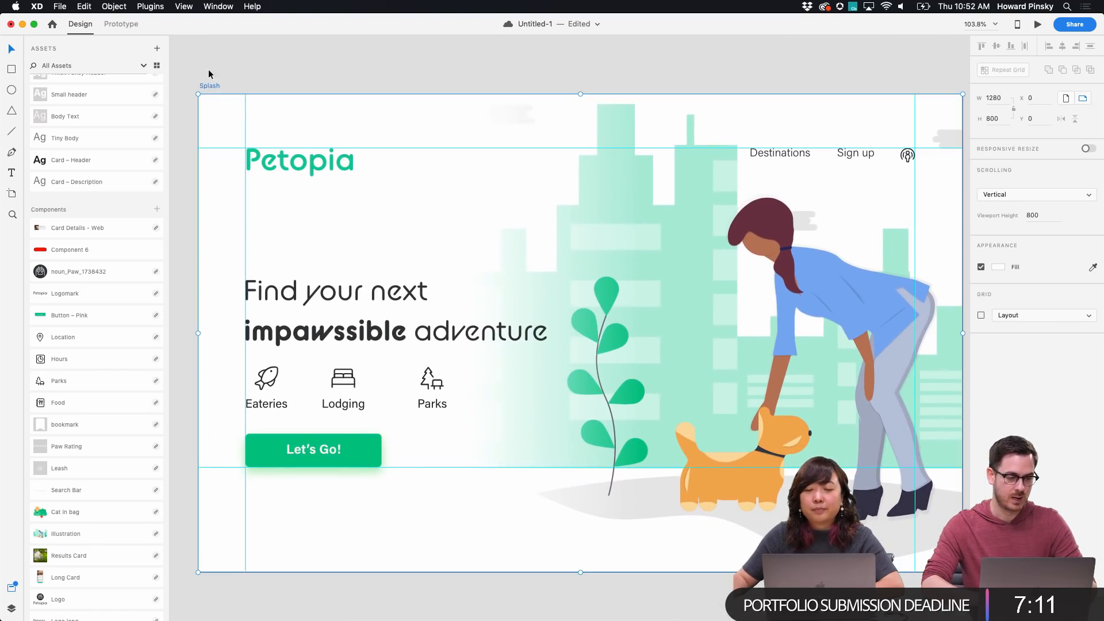
left_click(181, 6)
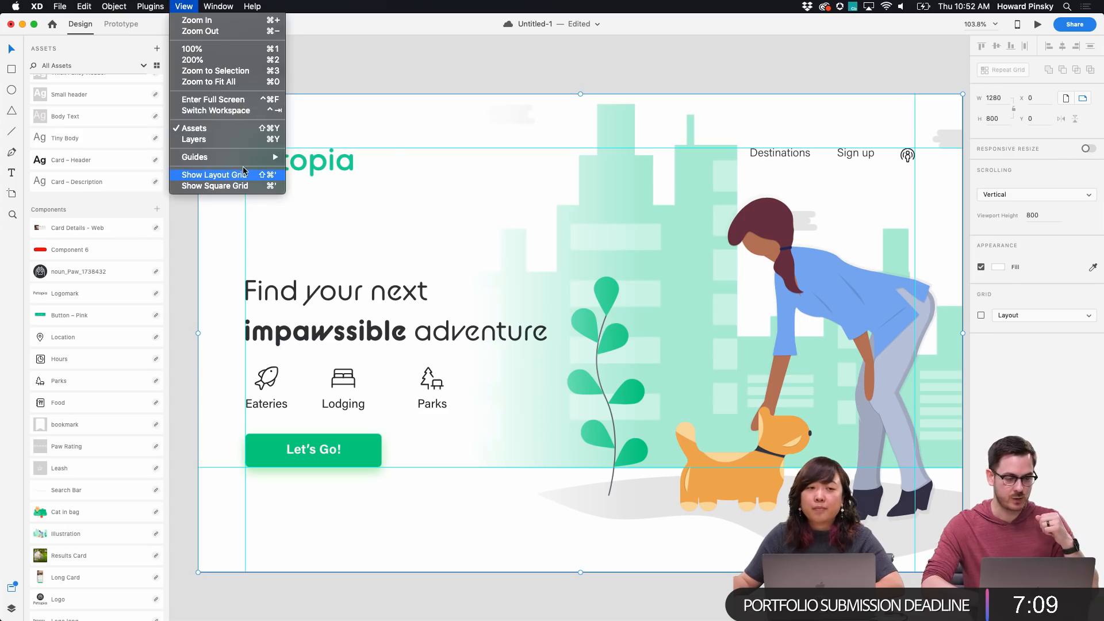
mouse_move(247, 161)
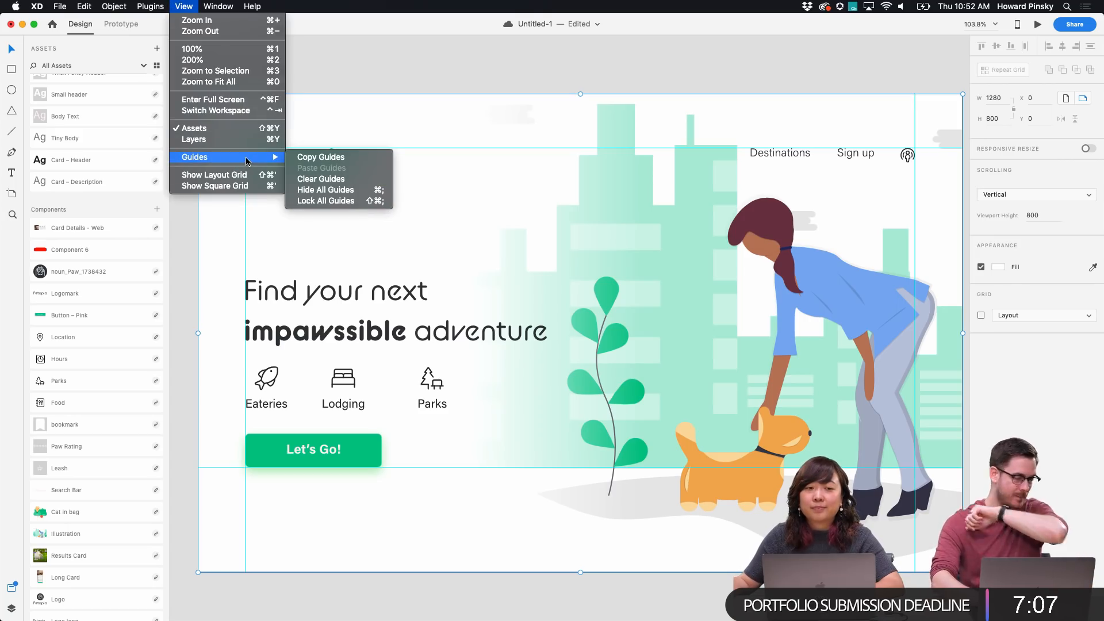
left_click(334, 158)
Paste the copied guides onto the Home artboard and deselect it
scroll(484, 297, "down", 10)
scroll(484, 298, "down", 3)
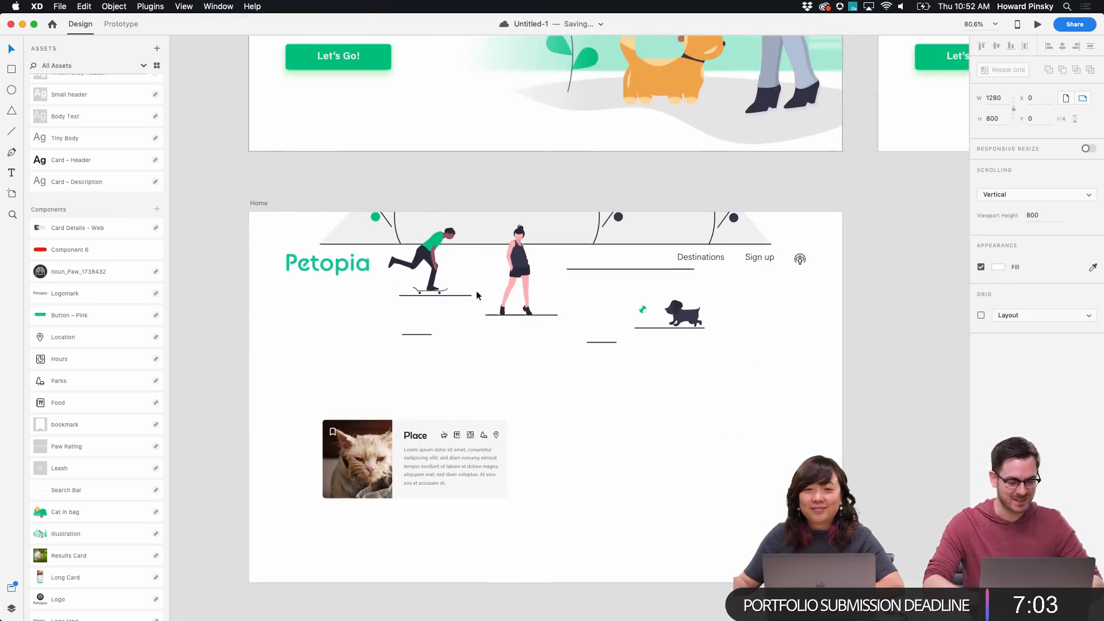
left_click(259, 204)
left_click(184, 6)
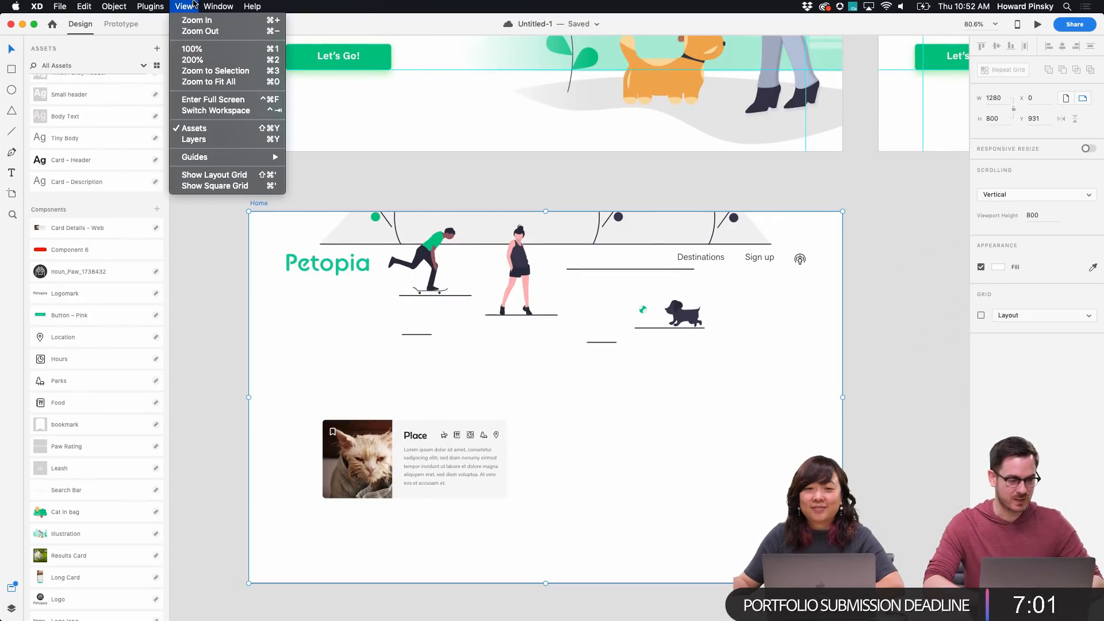
mouse_move(230, 159)
left_click(326, 168)
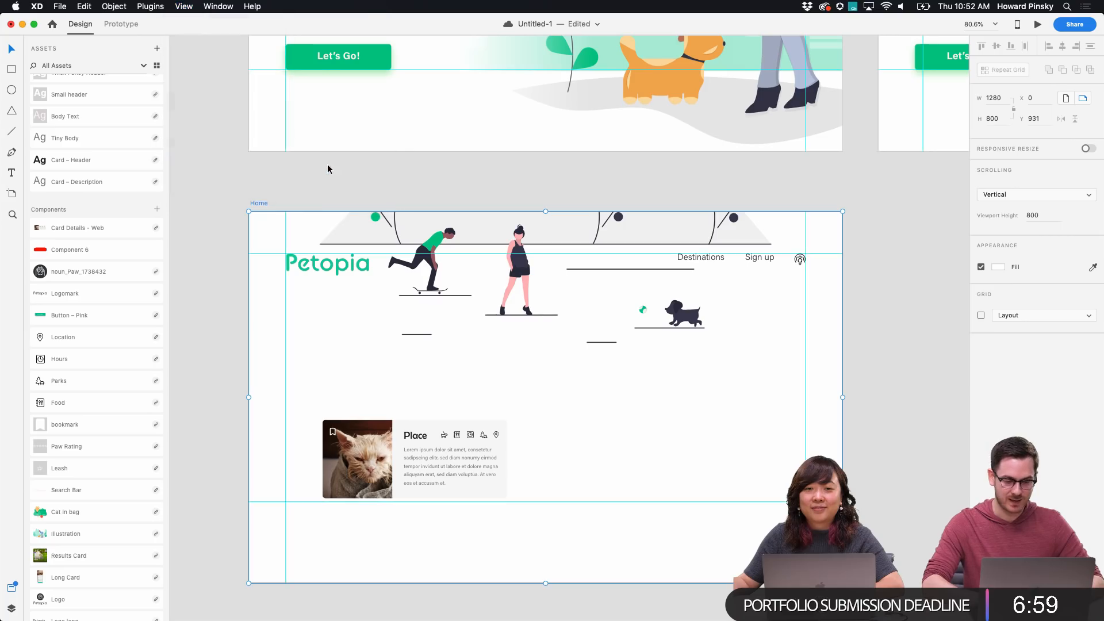
scroll(223, 288, "down", 2)
left_click(326, 404)
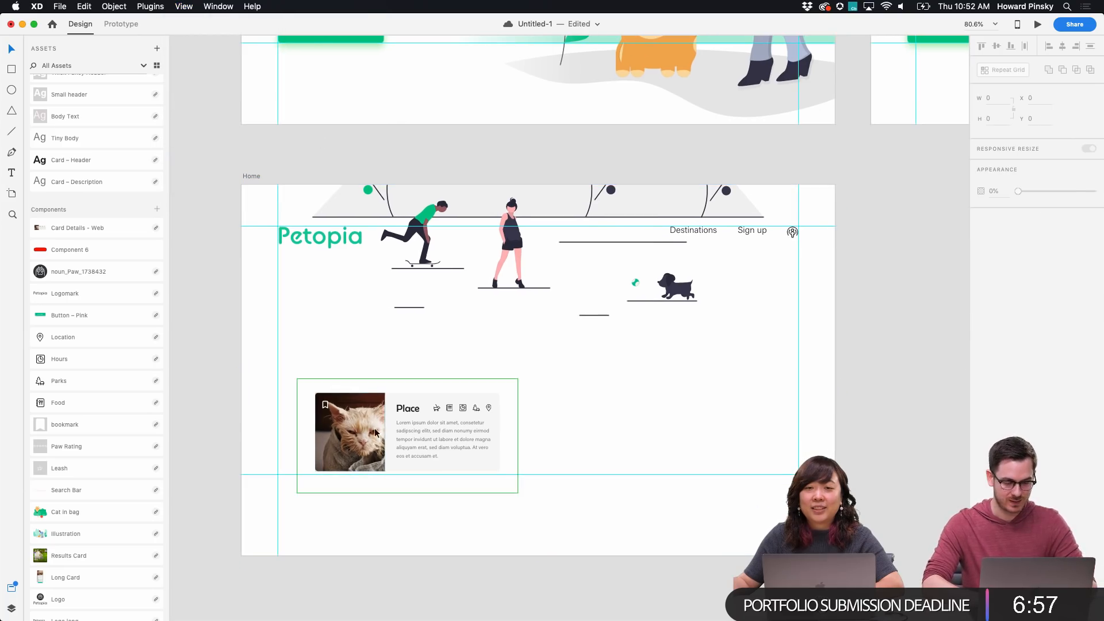
Move the place card further down the Home artboard and add the text "Top Eateries" above it near the left guide
scroll(326, 373, "down", 2)
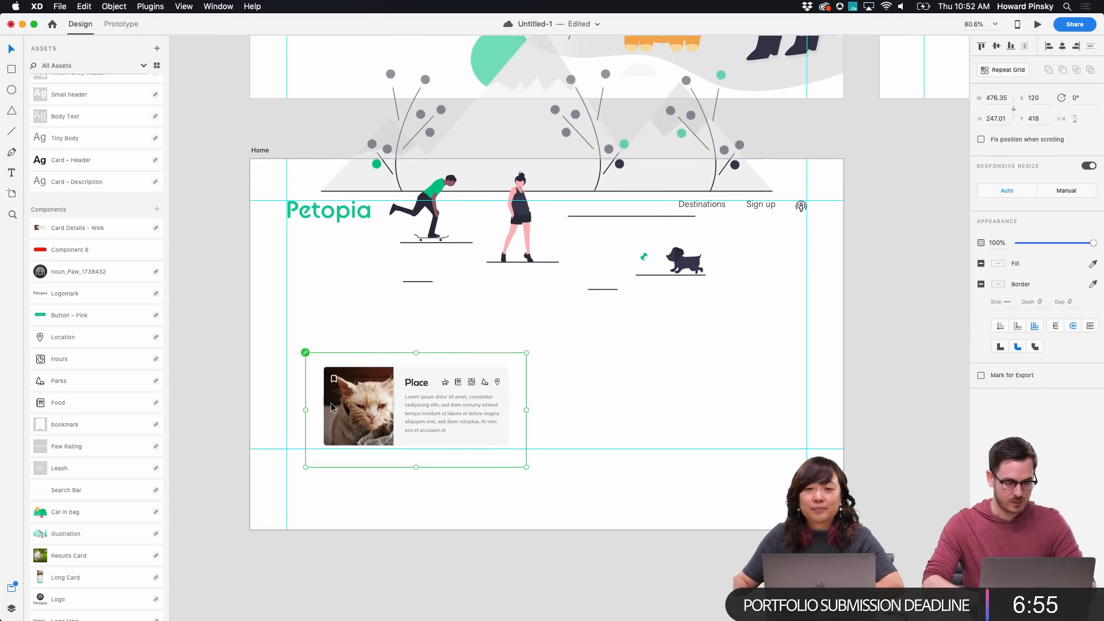
left_click_drag(351, 402, 350, 443)
key("t")
left_click(295, 348)
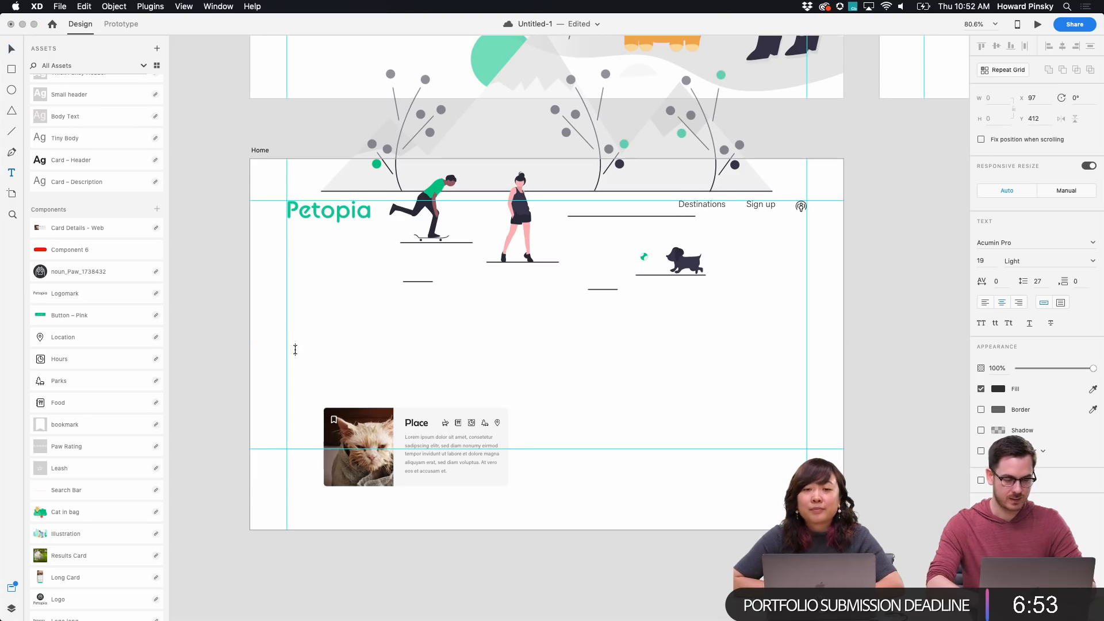
type("Top Eateries")
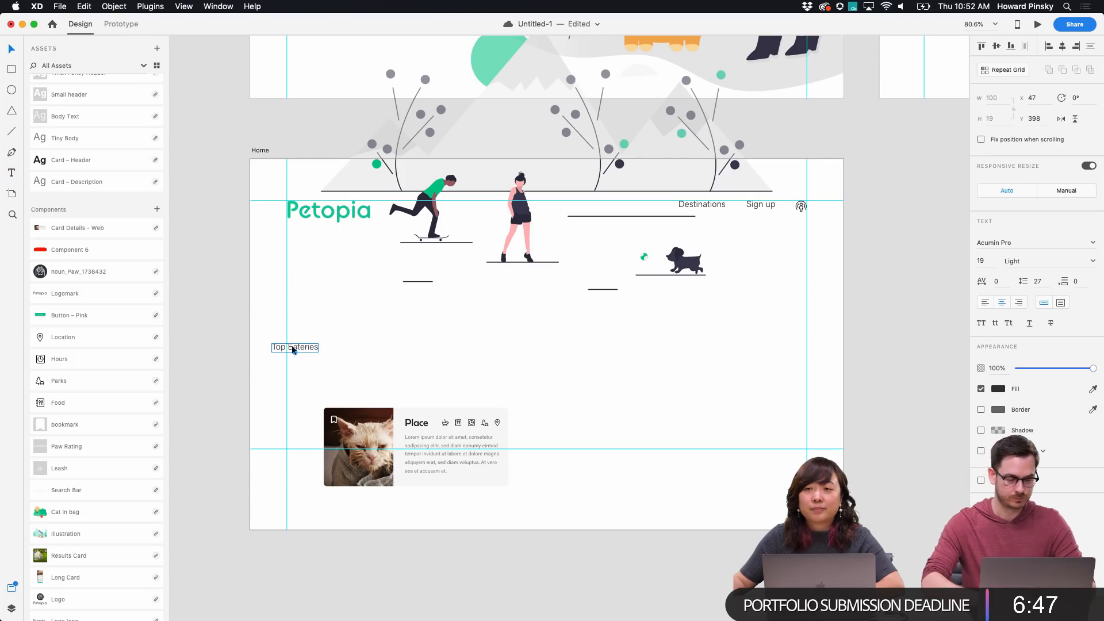
Style "Top Eateries" with the Card – Header character style, enlarge it to size 36, and align it to the left guide at about Y 330
left_click_drag(312, 347, 328, 347)
scroll(86, 247, "up", 5)
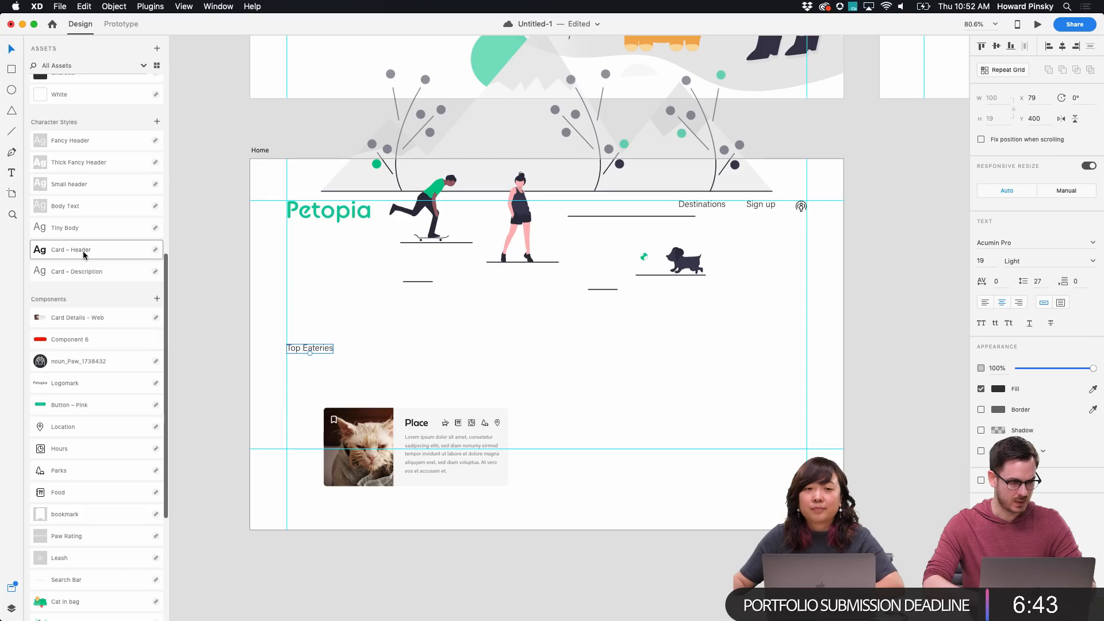
left_click(107, 251)
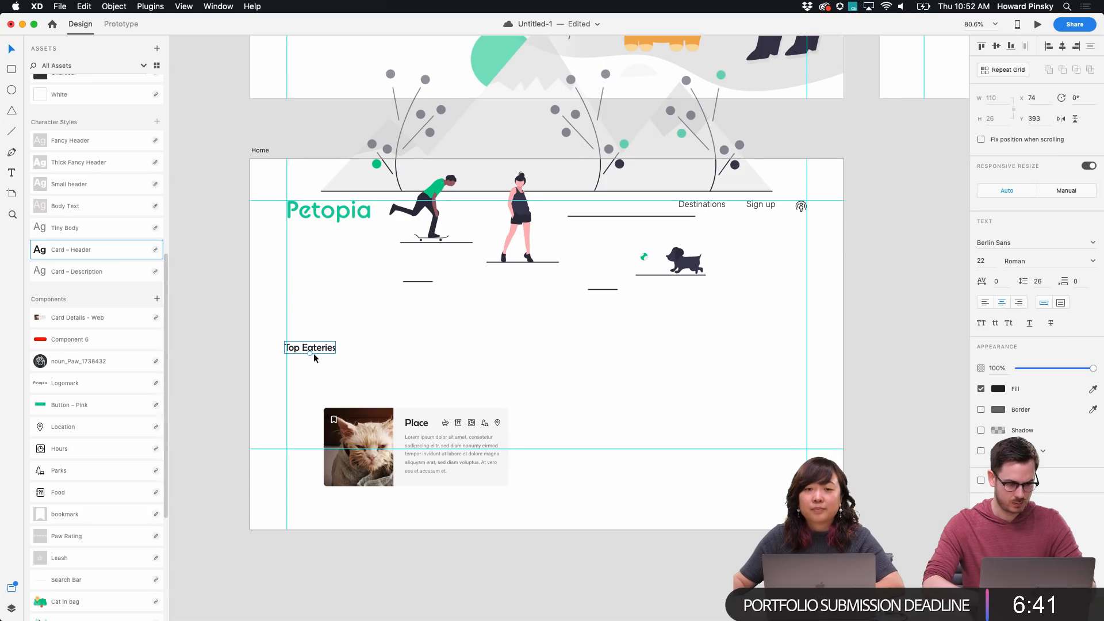
left_click_drag(309, 353, 321, 319)
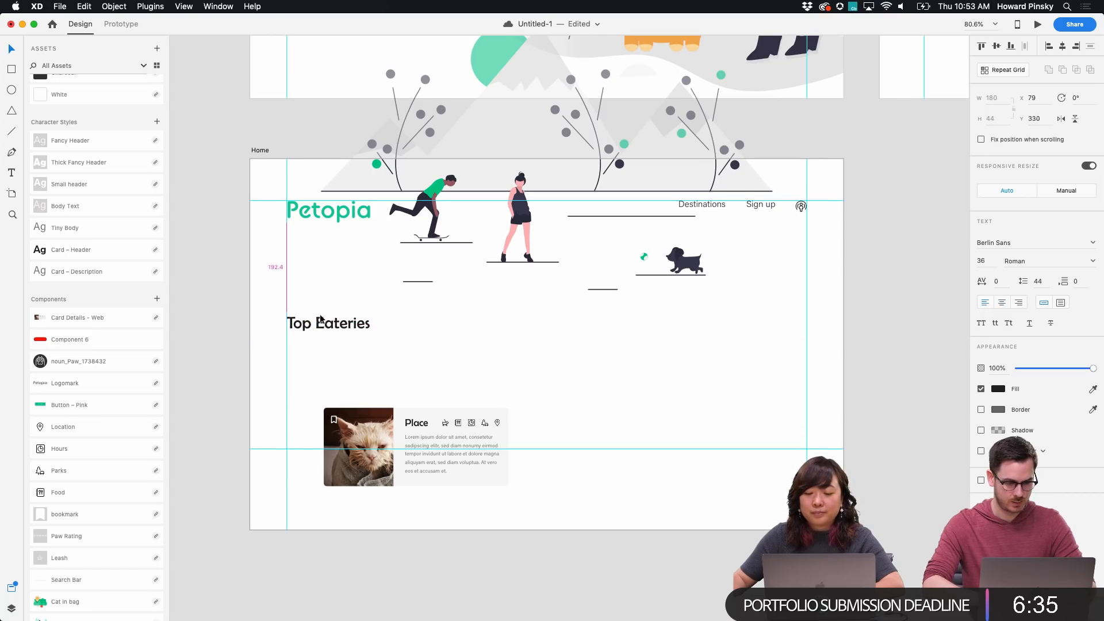
Position the place card beneath the "Top Eateries" heading with its photo on the left guide, at X 41 and about Y 378
left_click_drag(357, 426, 321, 362)
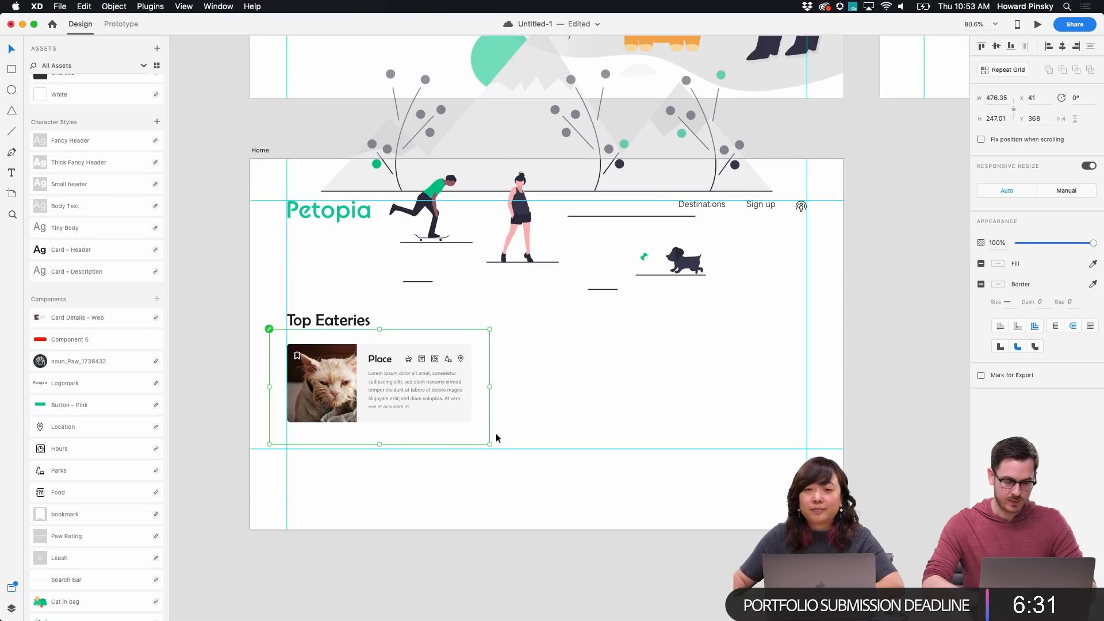
left_click(521, 468)
left_click(489, 440)
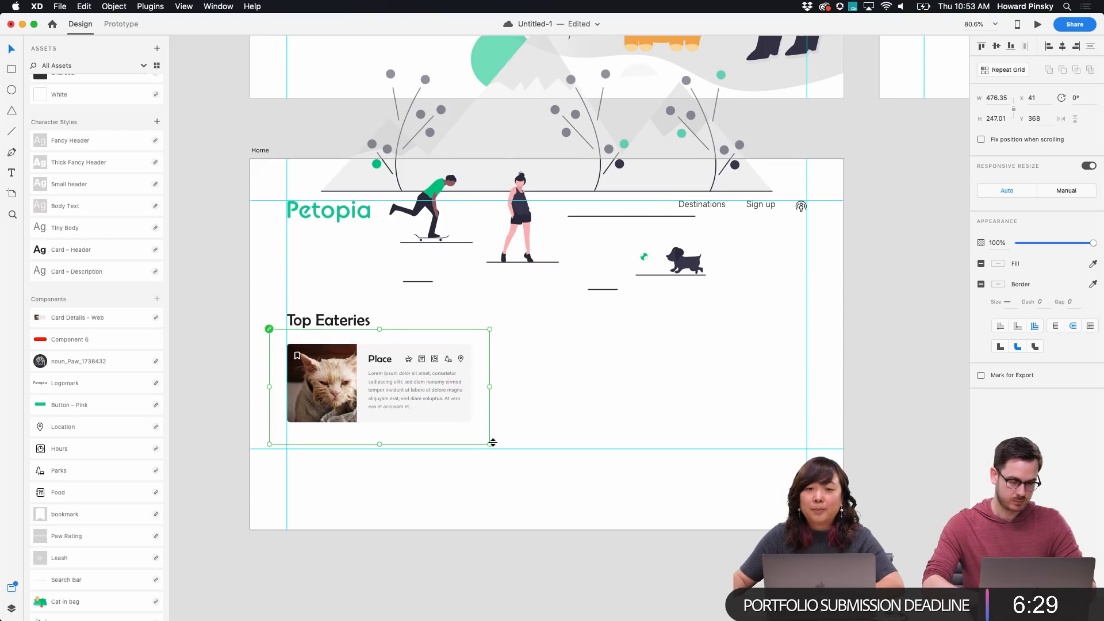
scroll(446, 397, "down", 1)
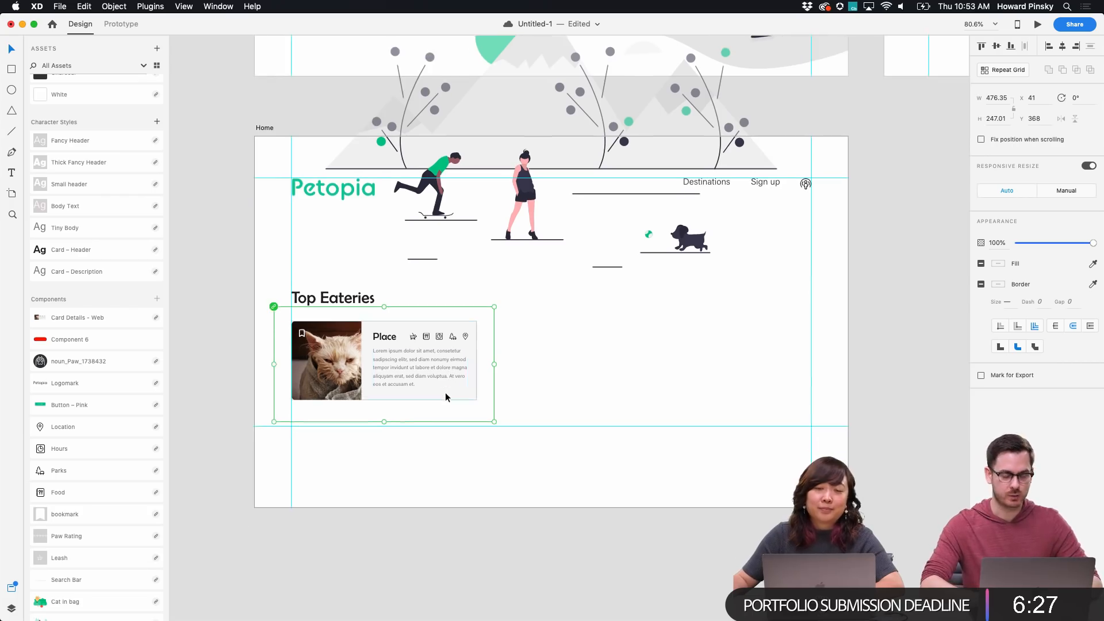
scroll(445, 396, "up", 3)
left_click_drag(324, 313, 323, 320)
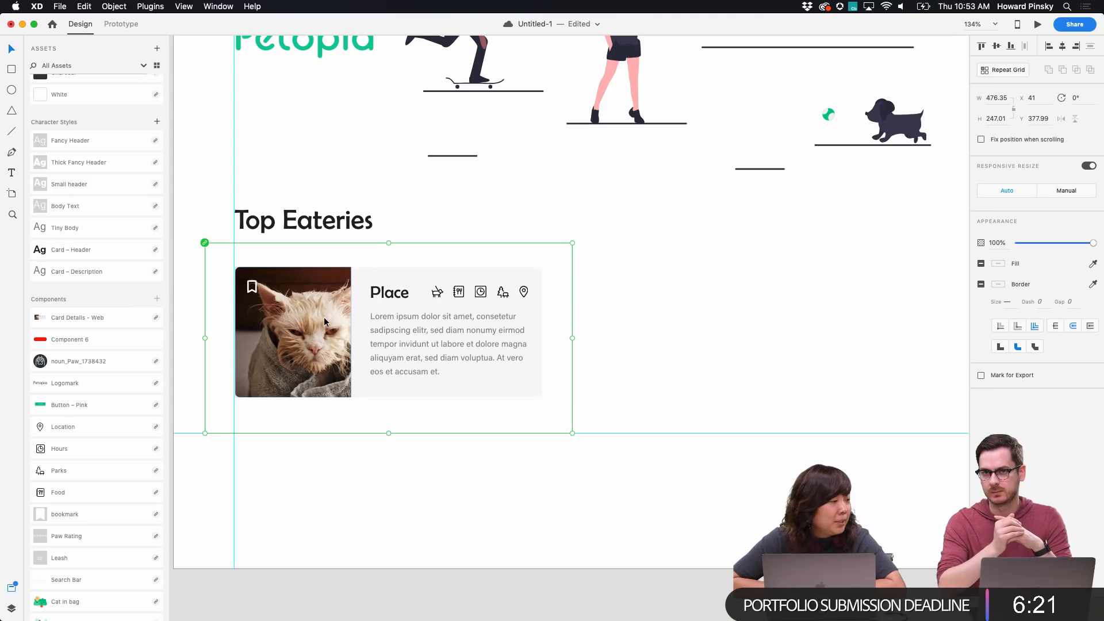
Turn the place card into a horizontal repeat grid of three cards about 1323 wide, with tighter spacing, running past the artboard's right edge
key("super+0")
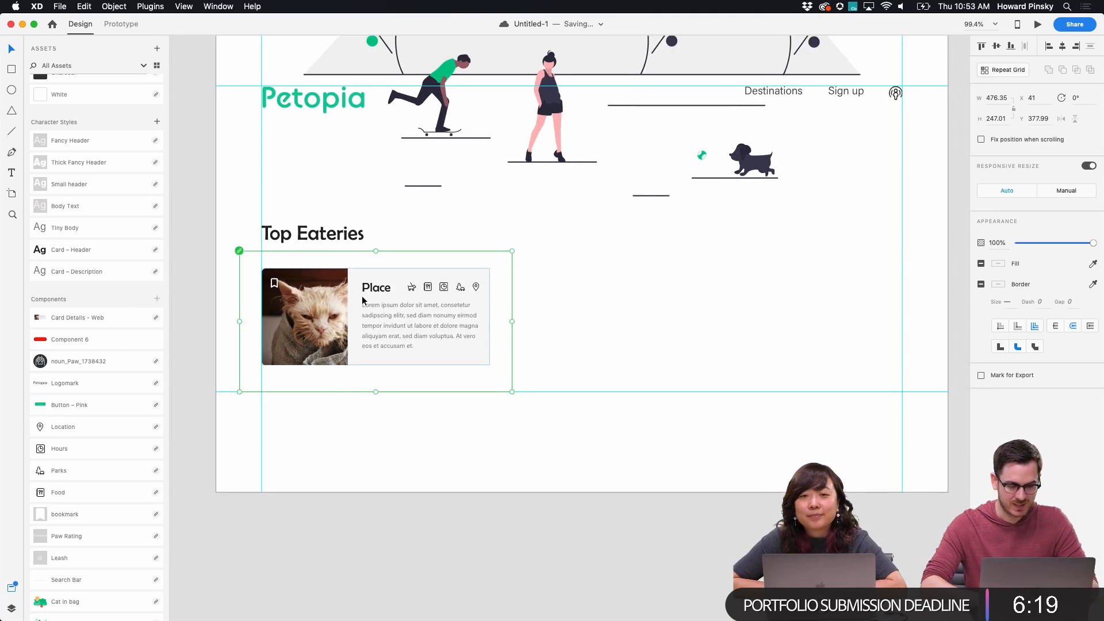
key("super+r")
left_click_drag(515, 313, 949, 306)
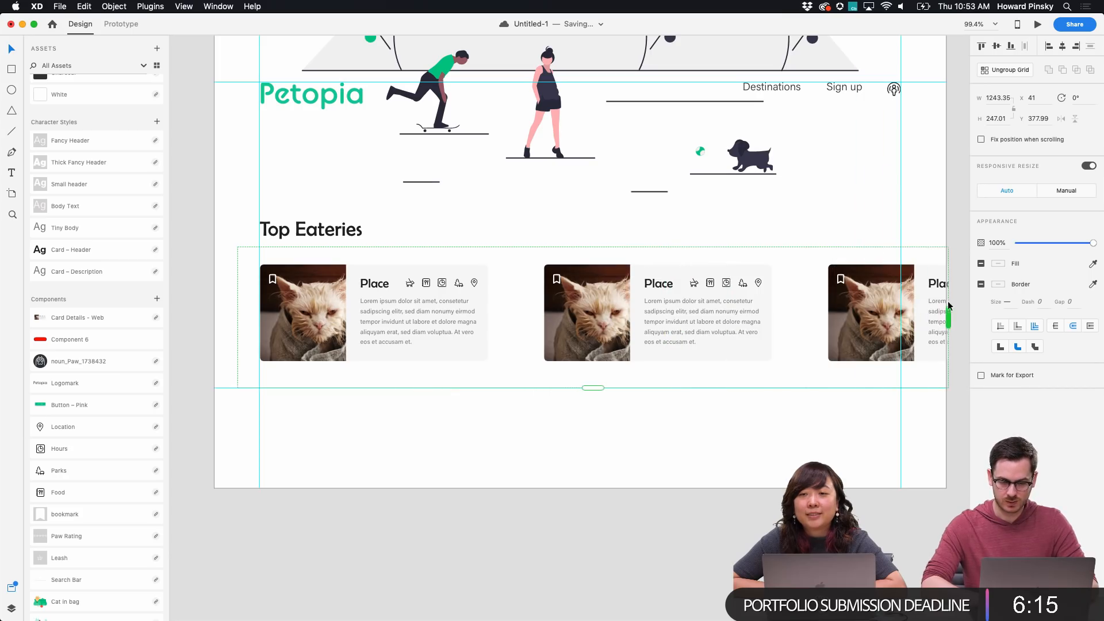
left_click_drag(794, 305, 843, 323)
scroll(733, 308, "down", 3)
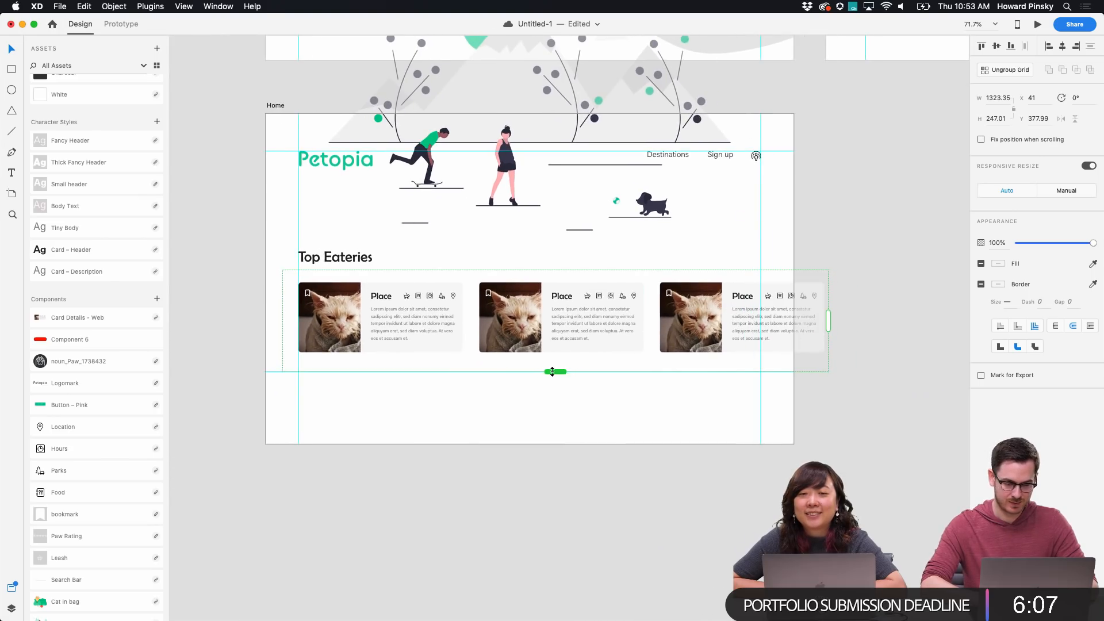
Duplicate the "Top Eateries" heading and its card grid directly below the first row, with the copied heading at Y 625
left_click(532, 415)
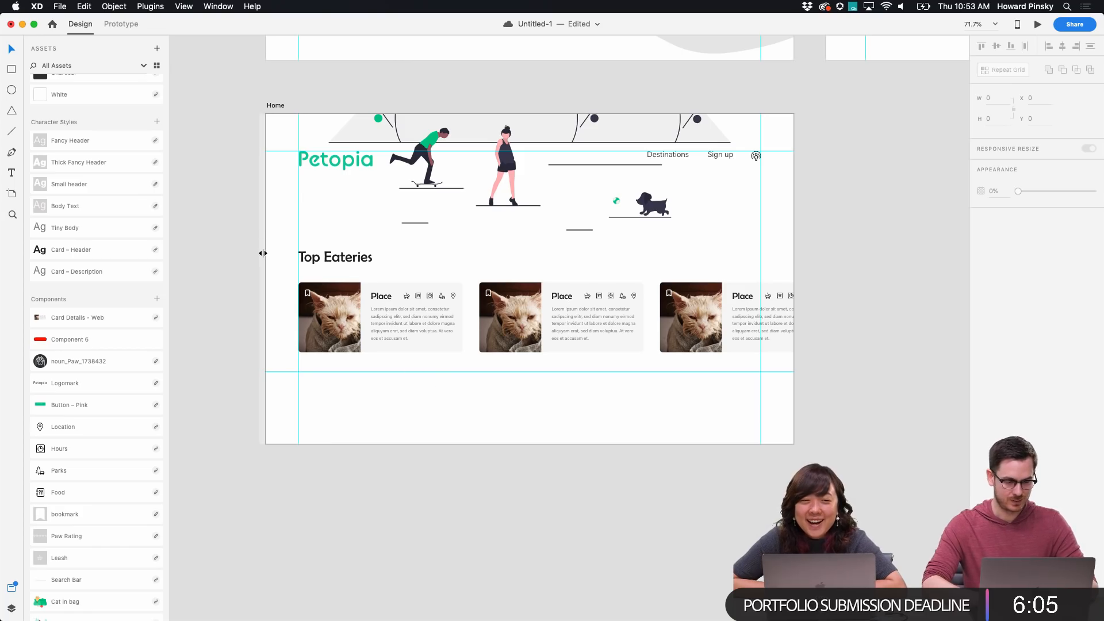
left_click(406, 304)
left_click_drag(429, 315, 425, 436)
Change the duplicated heading's text to "Top Lodgings" and deselect it
double_click(346, 382)
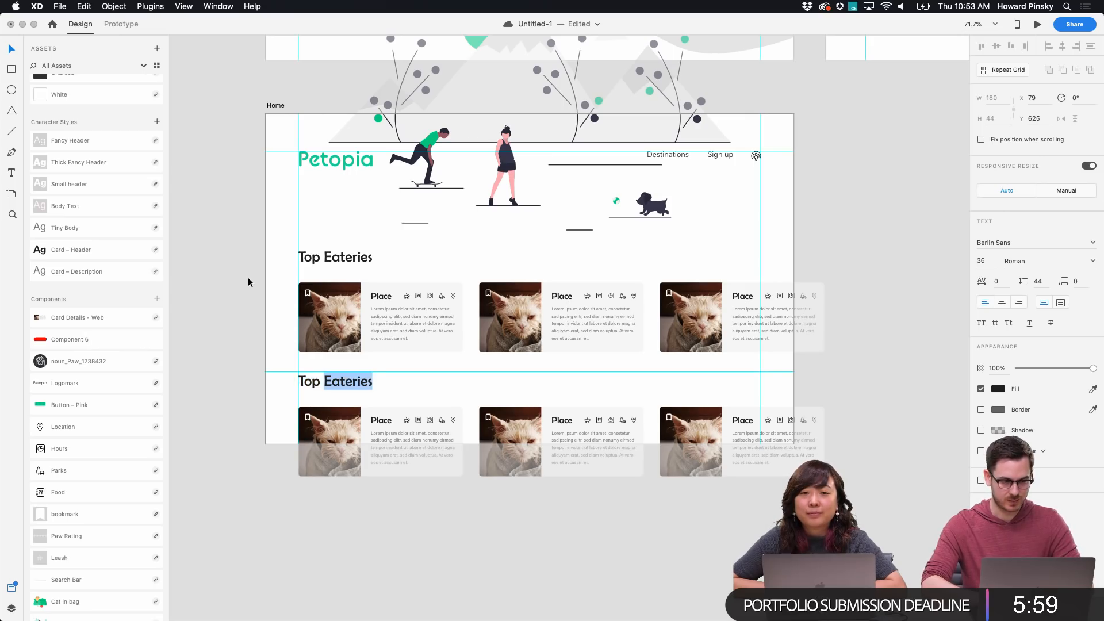
key("Escape")
scroll(247, 277, "up", 2)
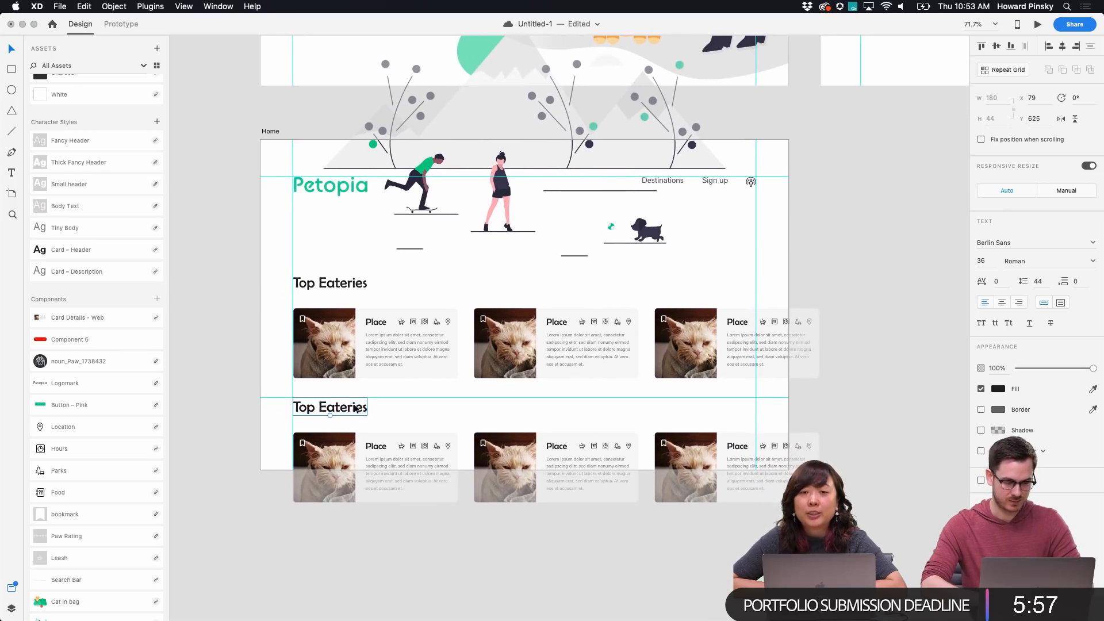
key("Return")
type("Lodgin")
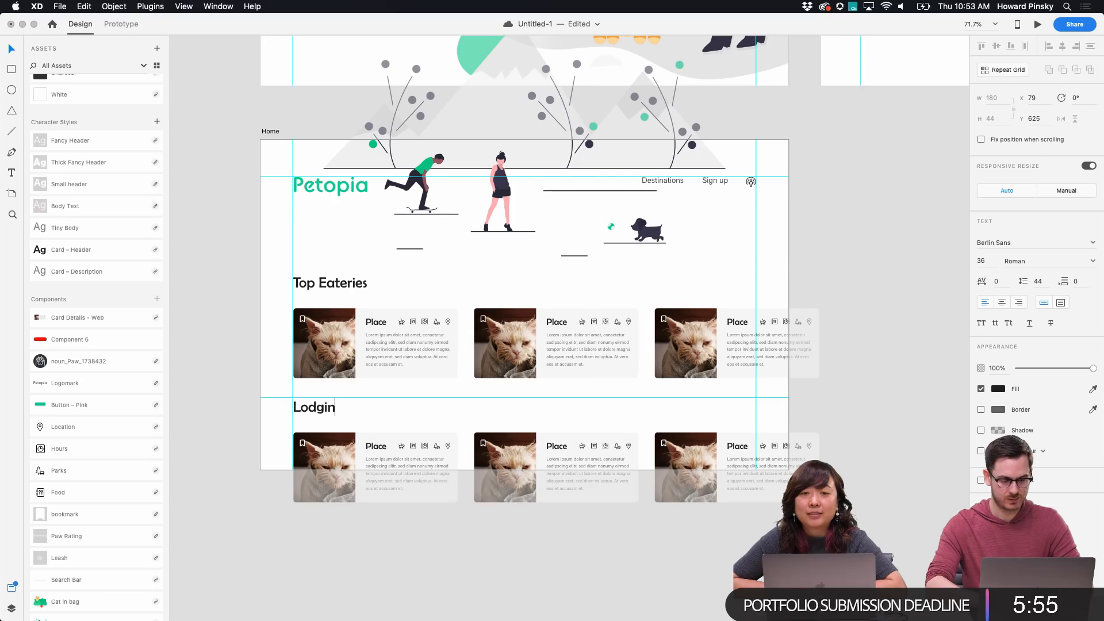
key("super+a")
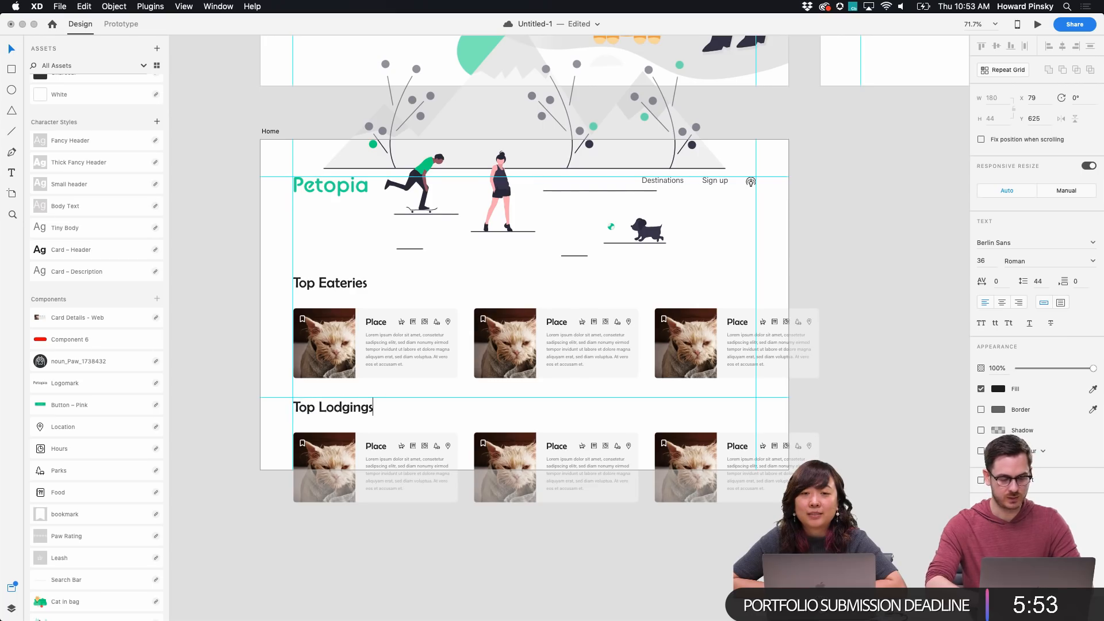
key("Escape")
scroll(495, 368, "up", 3)
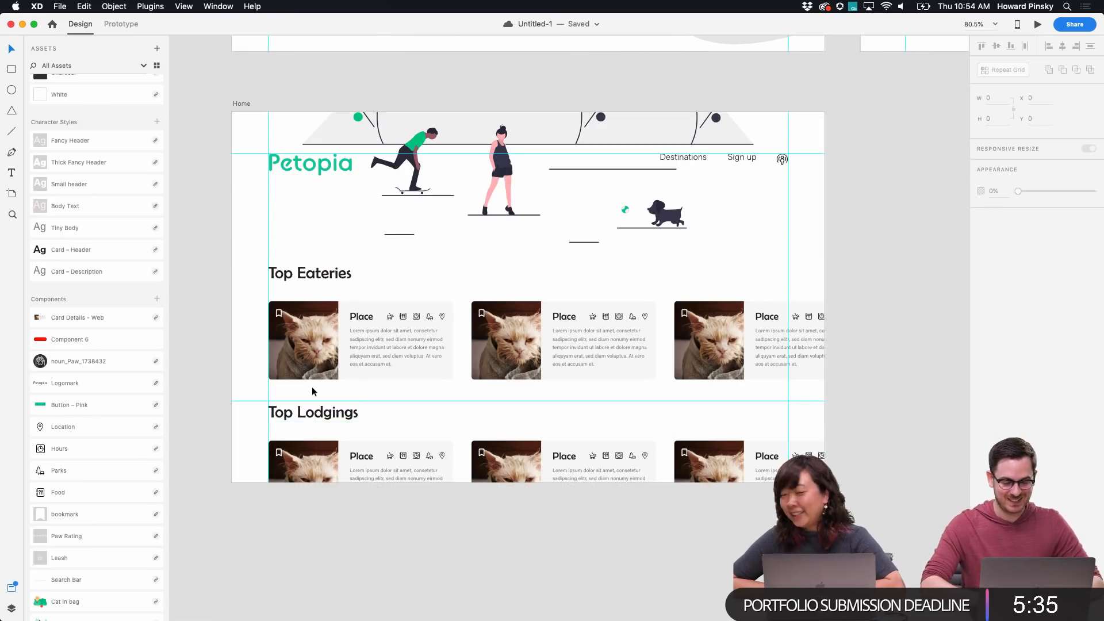
Delete the Parks icon from the second card in the Top Eateries row
left_click(334, 365)
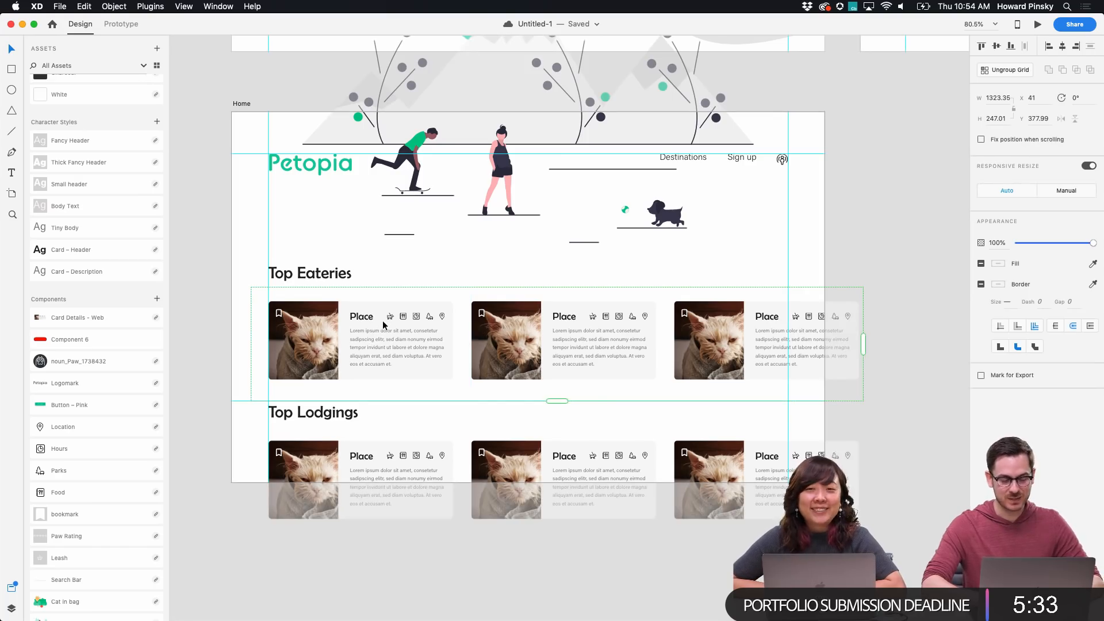
double_click(313, 332)
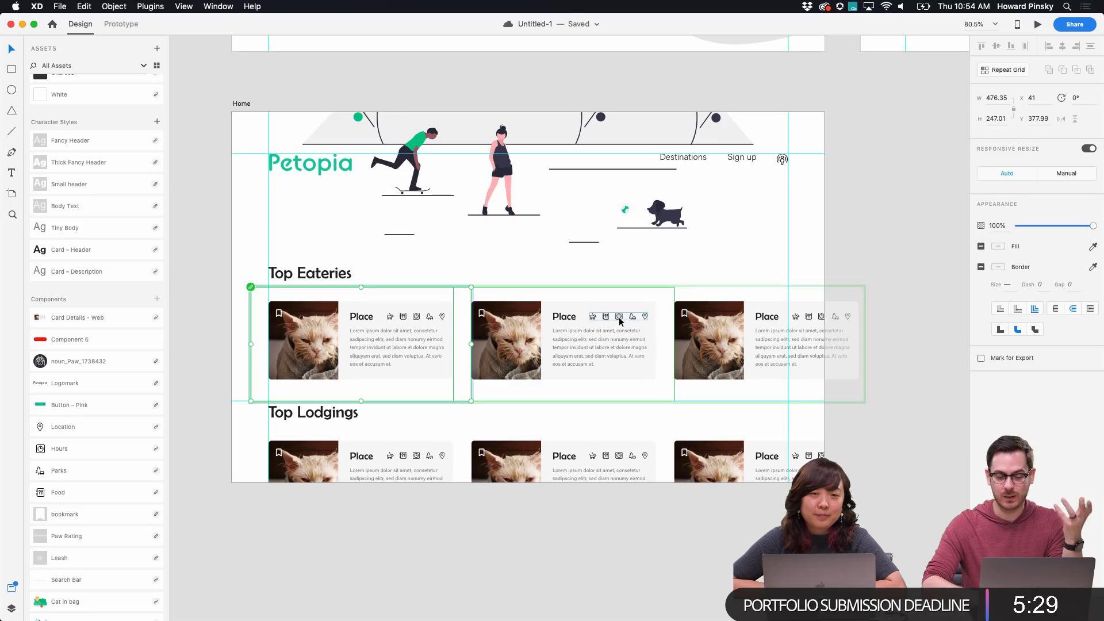
scroll(618, 317, "up", 8)
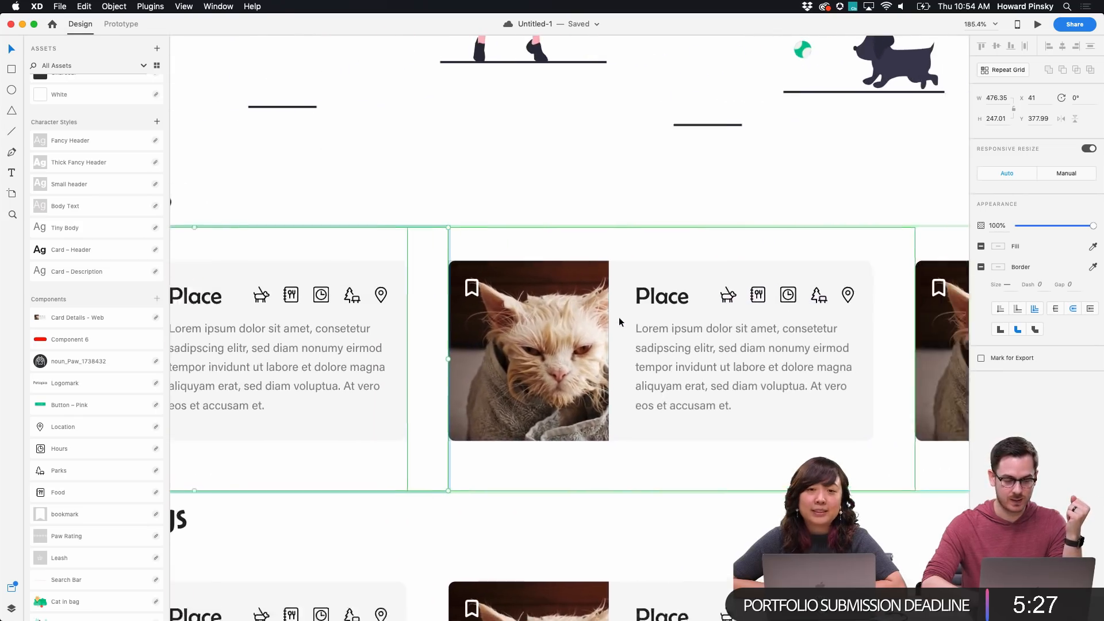
scroll(619, 316, "right", 3)
scroll(644, 293, "up", 6)
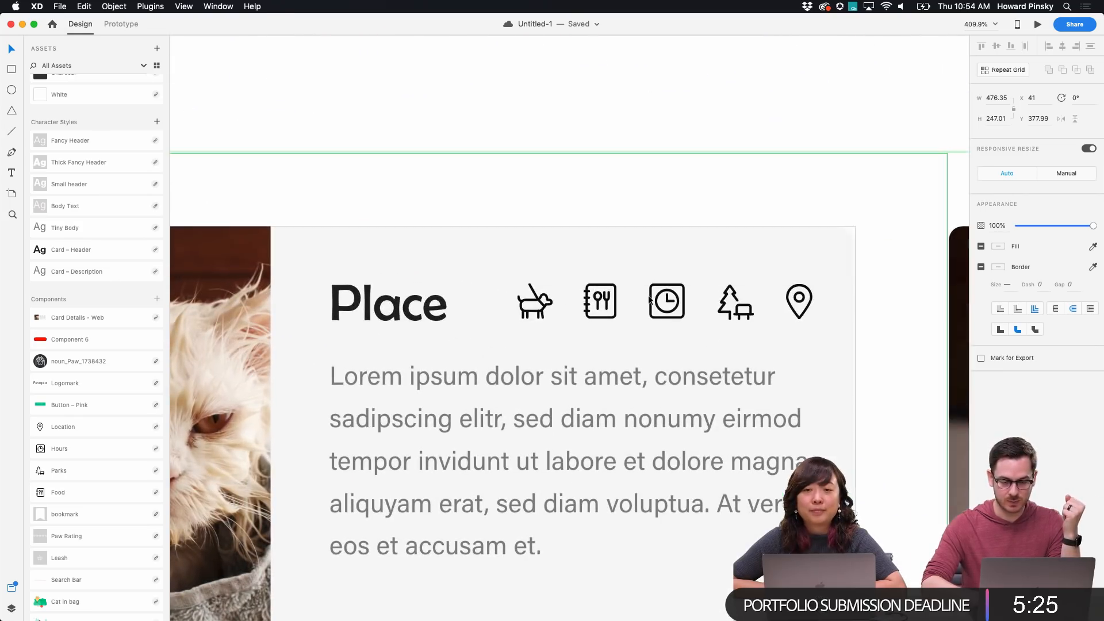
left_click(745, 308)
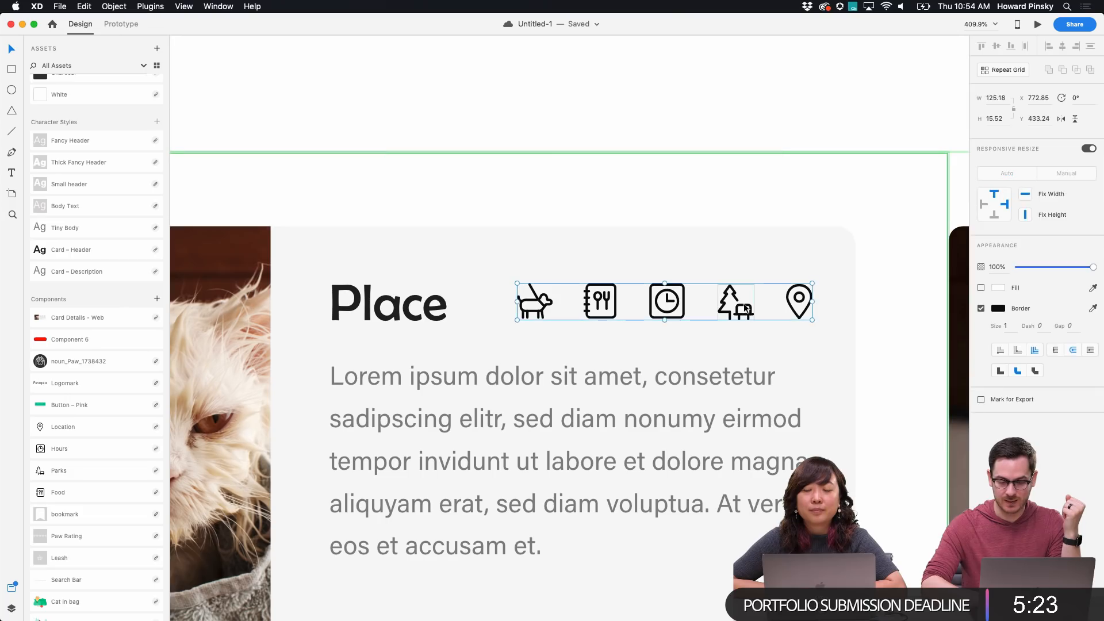
double_click(746, 309)
key("Delete")
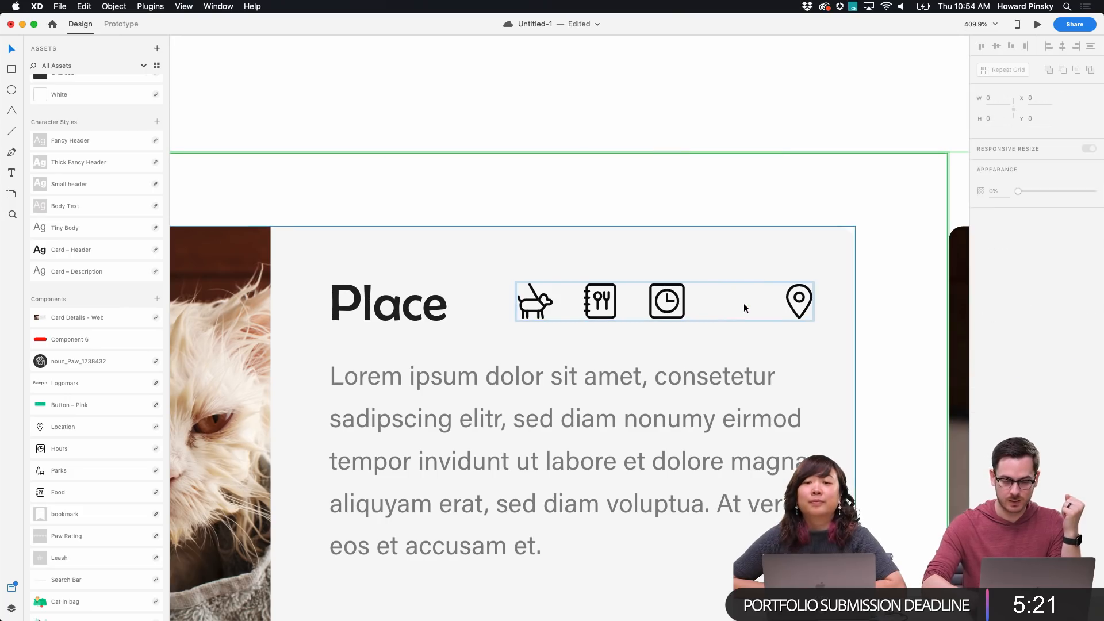
Shift the leash, food and hours icons of that card toward the location pin to close the gap
left_click(668, 301)
left_click(604, 300, "shift")
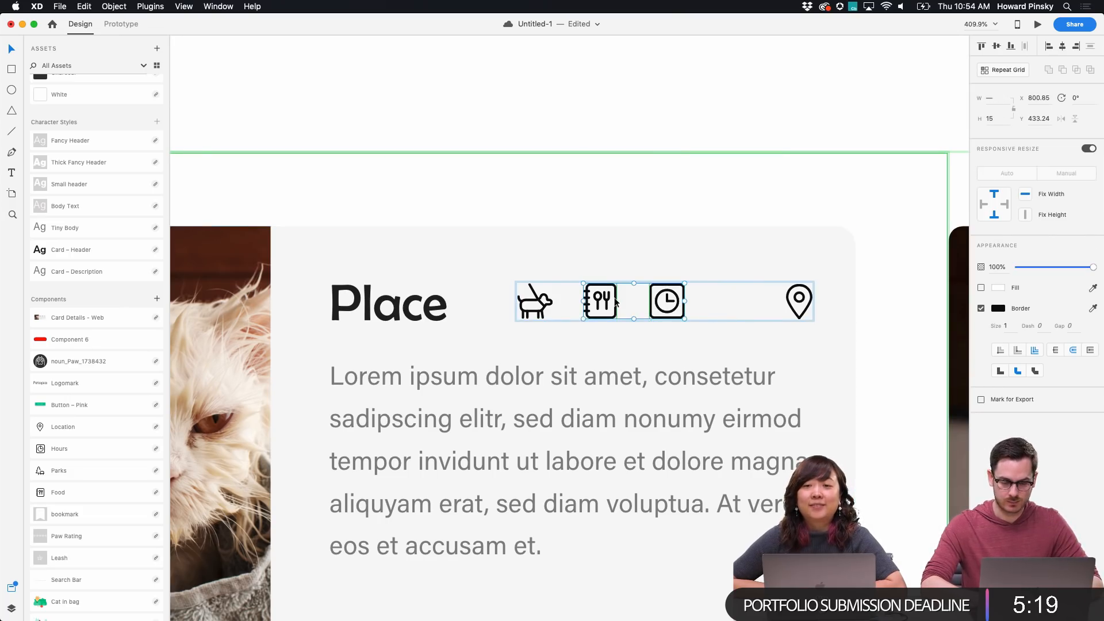
left_click(554, 298, "shift")
left_click_drag(554, 298, 621, 298)
scroll(621, 298, "down", 5)
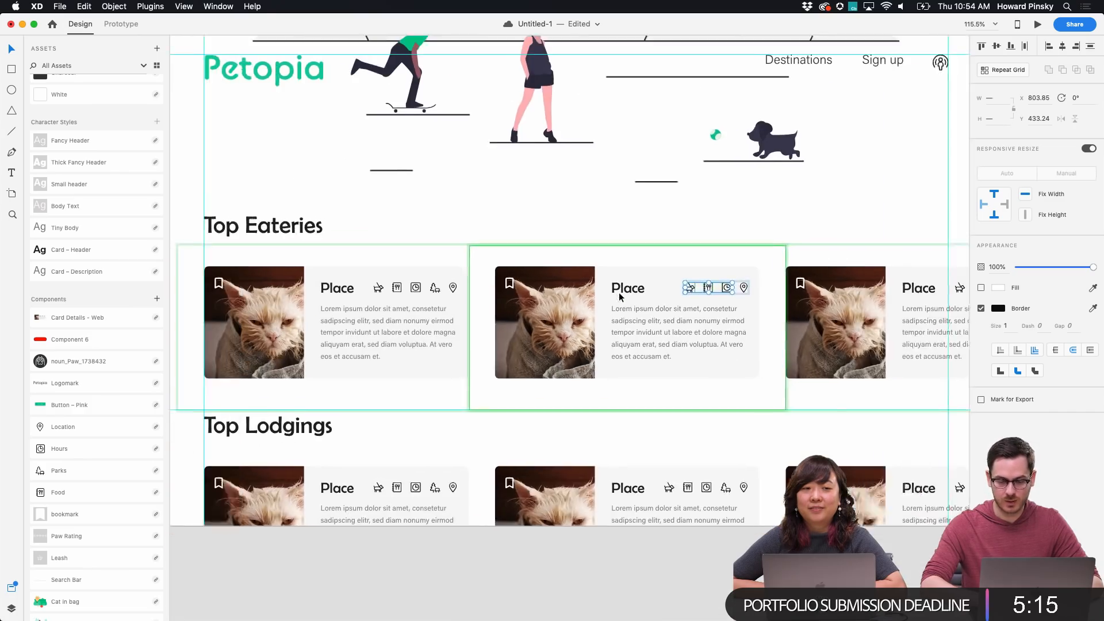
scroll(529, 295, "up", 4)
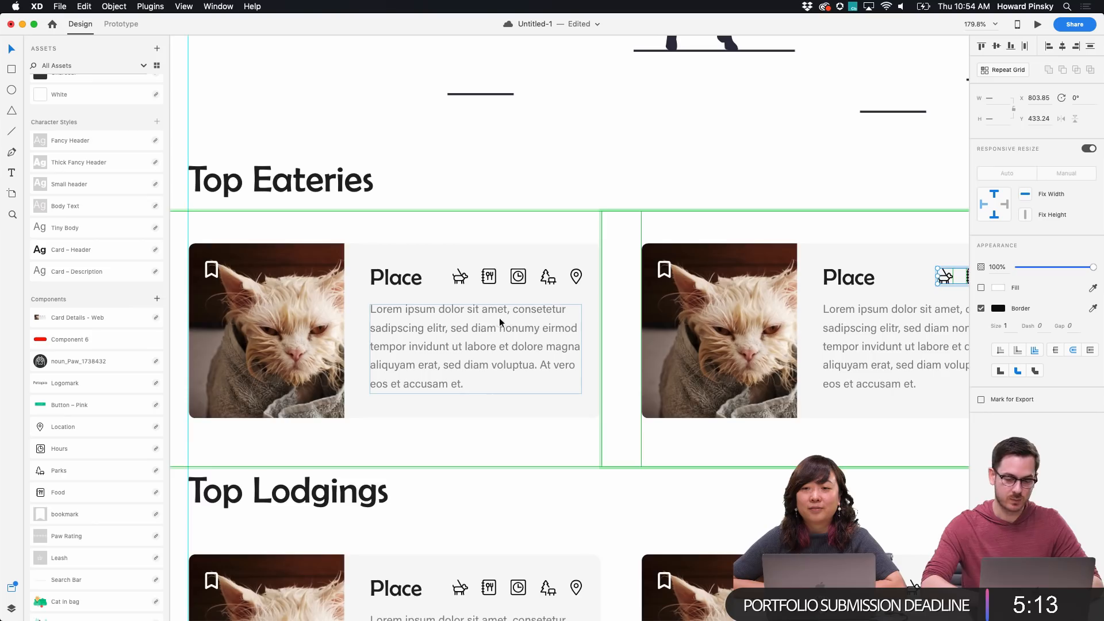
scroll(548, 323, "right", 8)
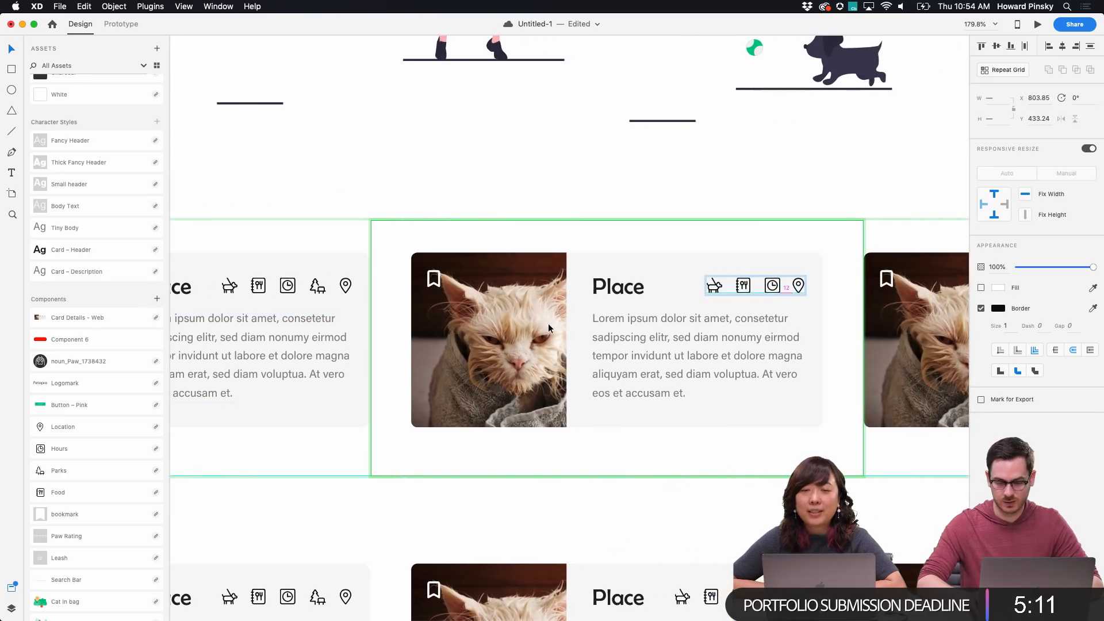
key("Left")
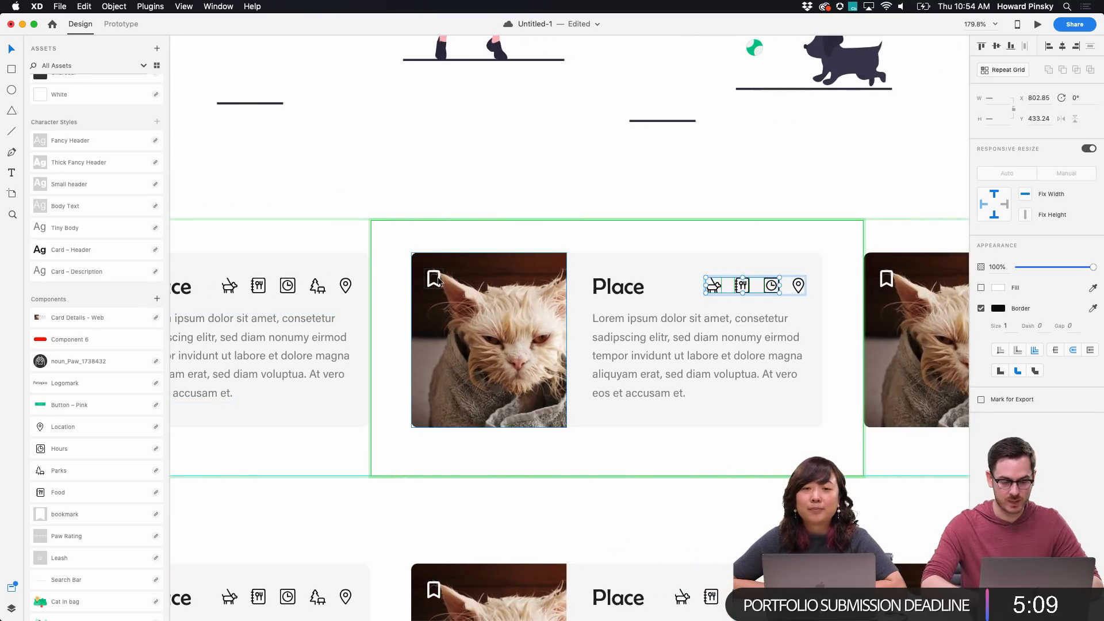
Turn on the fill for the bookmark icon on the second Top Eateries card's photo
double_click(438, 280)
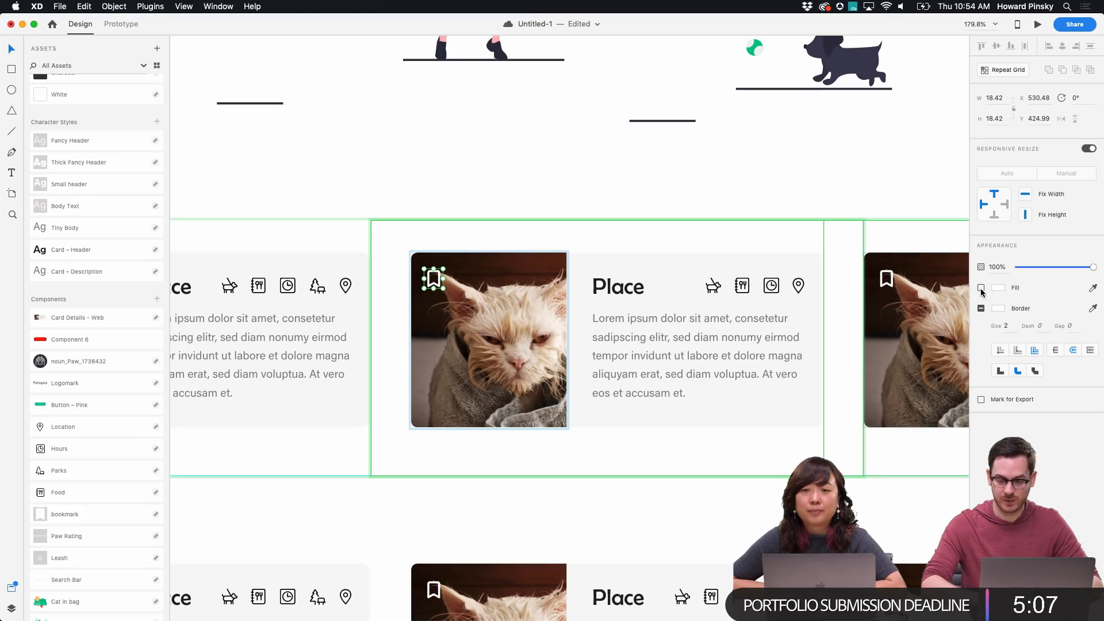
left_click(1000, 288)
left_click_drag(973, 273, 973, 231)
key("Escape")
key("super+z")
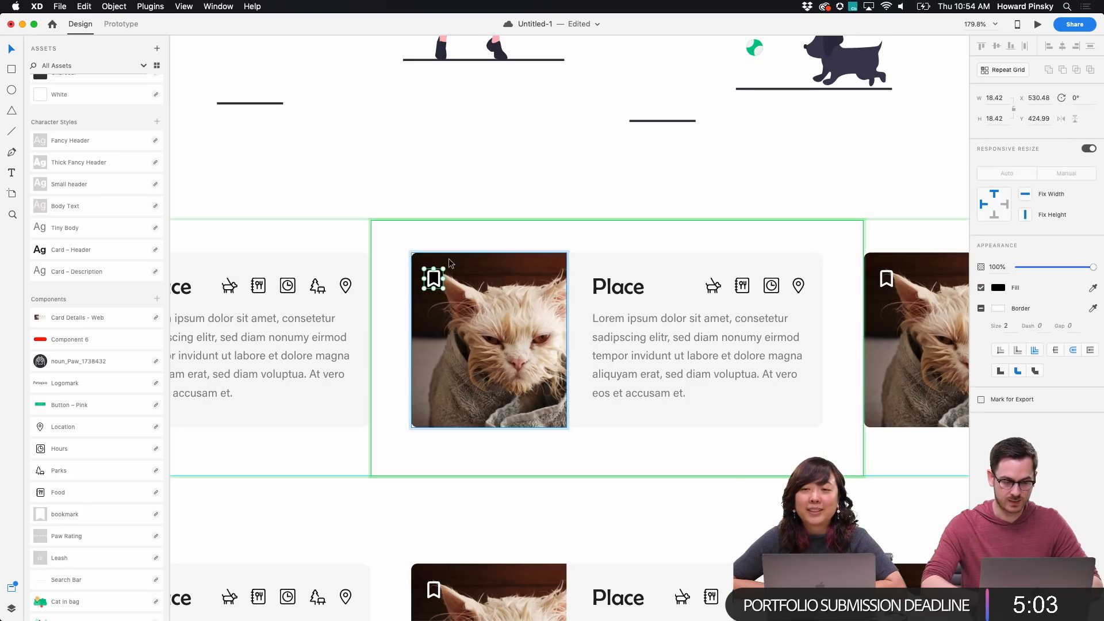
Select Group 7 inside the bookmark component and set its fill to white, #FFFFFF
scroll(449, 257, "up", 5)
key("super+y")
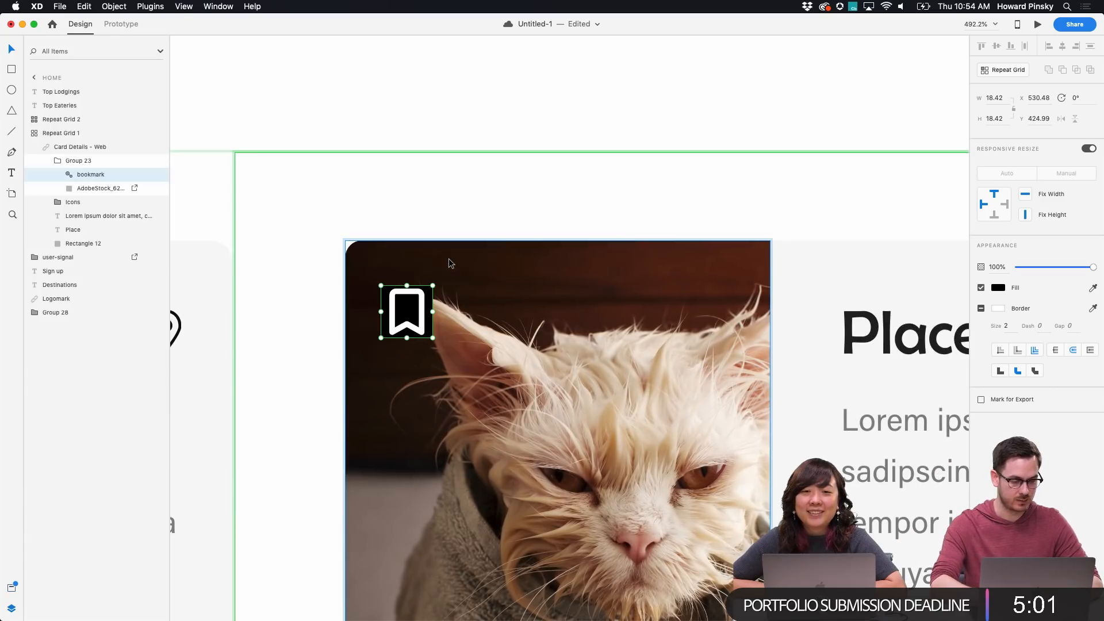
left_click(64, 175)
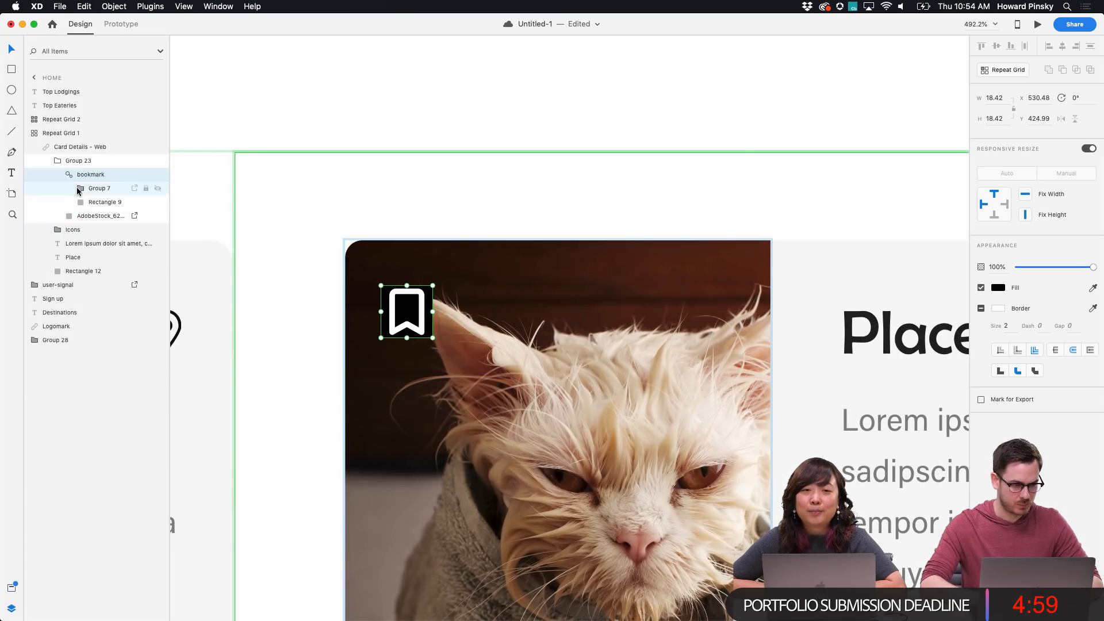
left_click(101, 202)
left_click(95, 190)
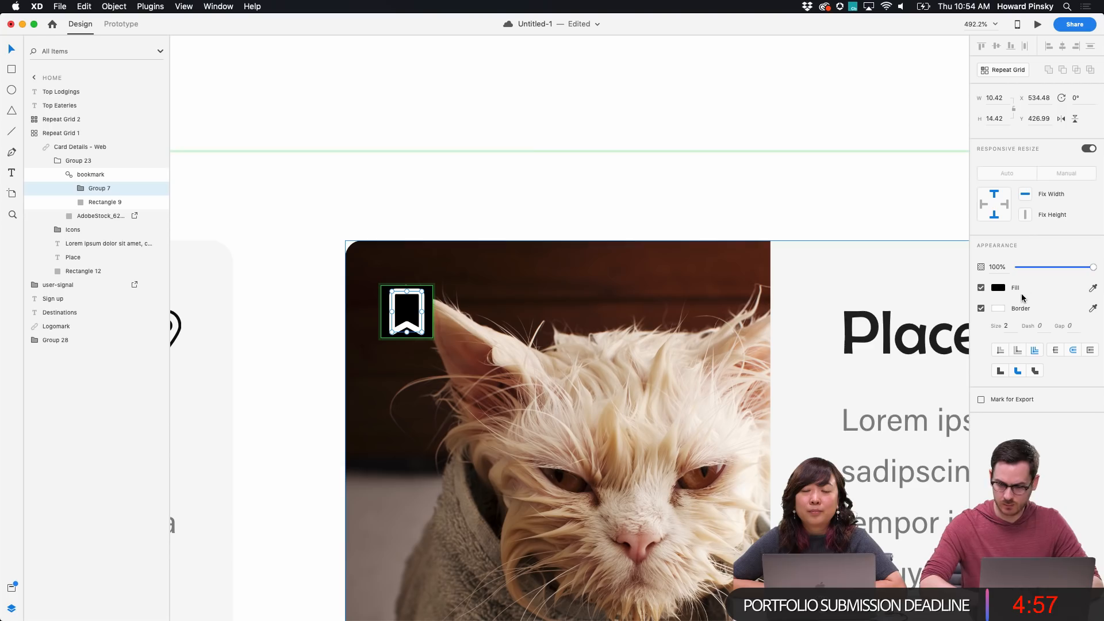
left_click(998, 288)
type("ffffff")
key("Return")
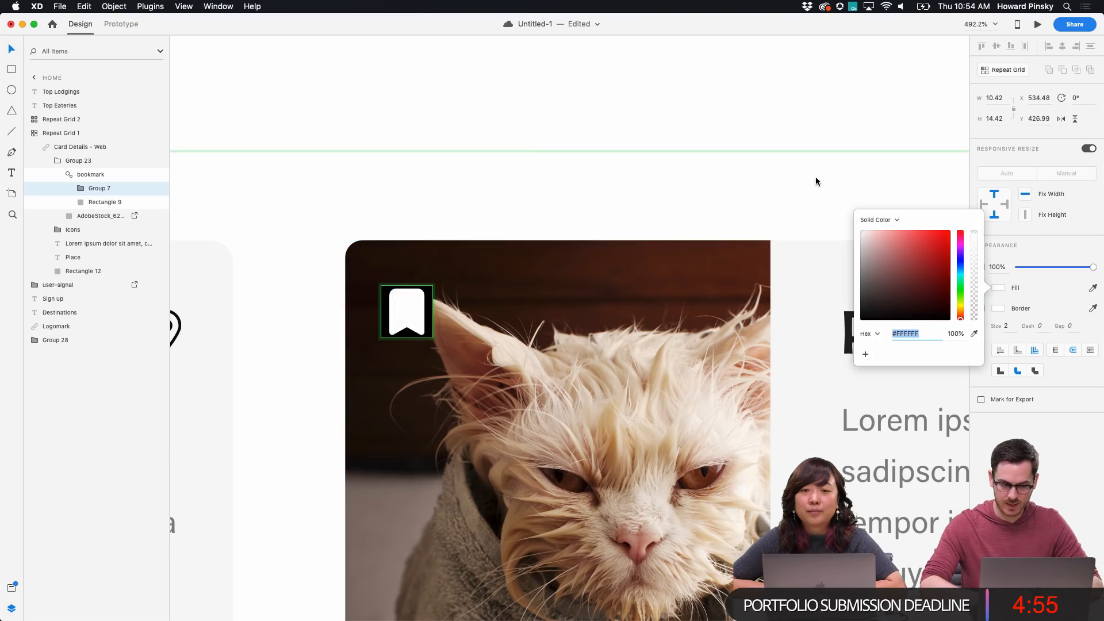
Duplicate the Home artboard
scroll(720, 368, "down", 10)
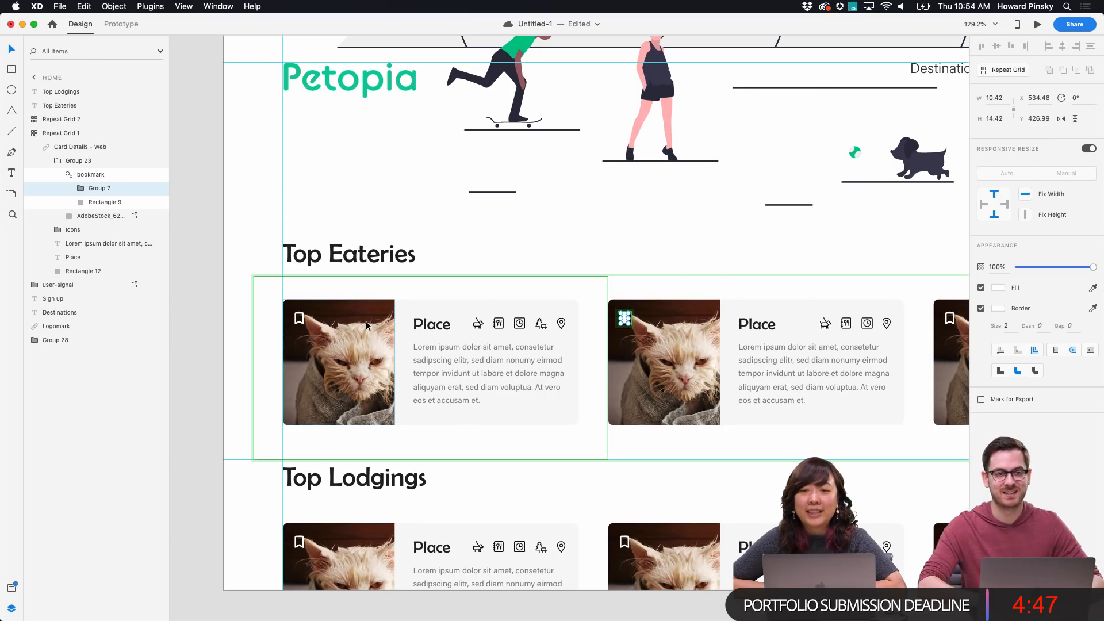
left_click(220, 295)
scroll(198, 303, "down", 5)
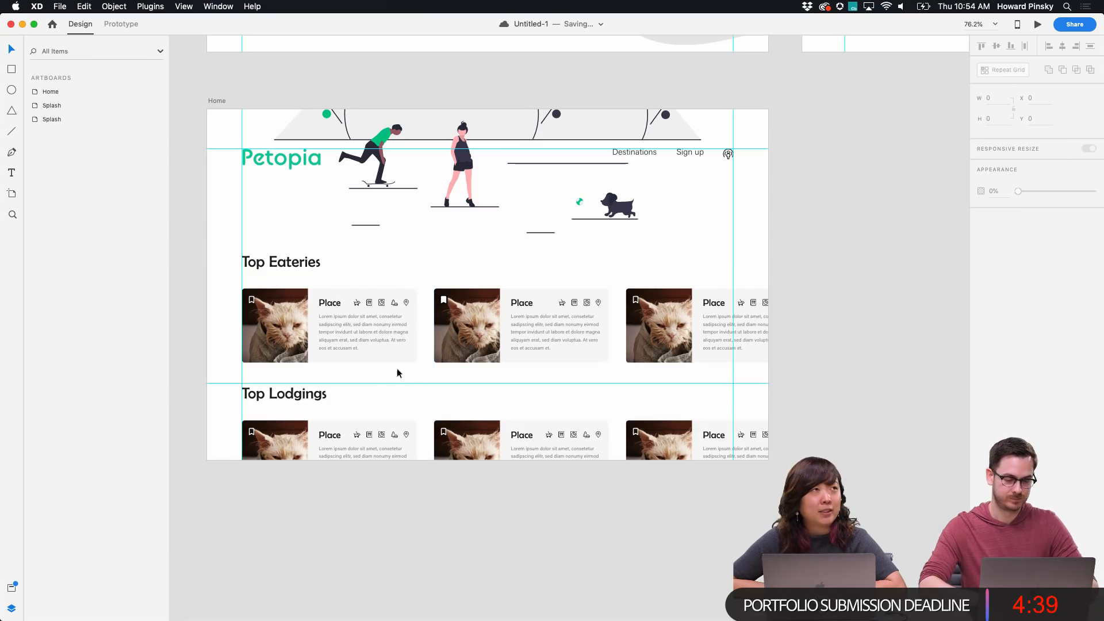
left_click(217, 101)
key("super+d")
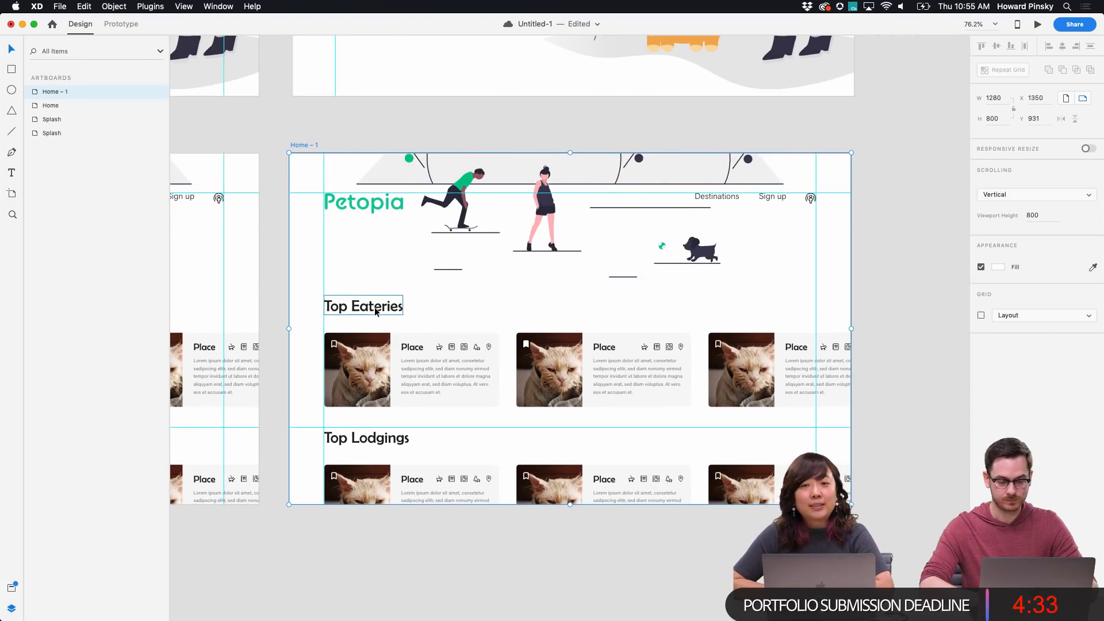
Delete both card grids and the Top Lodgings heading from the duplicated artboard
left_click(379, 361)
key("Delete")
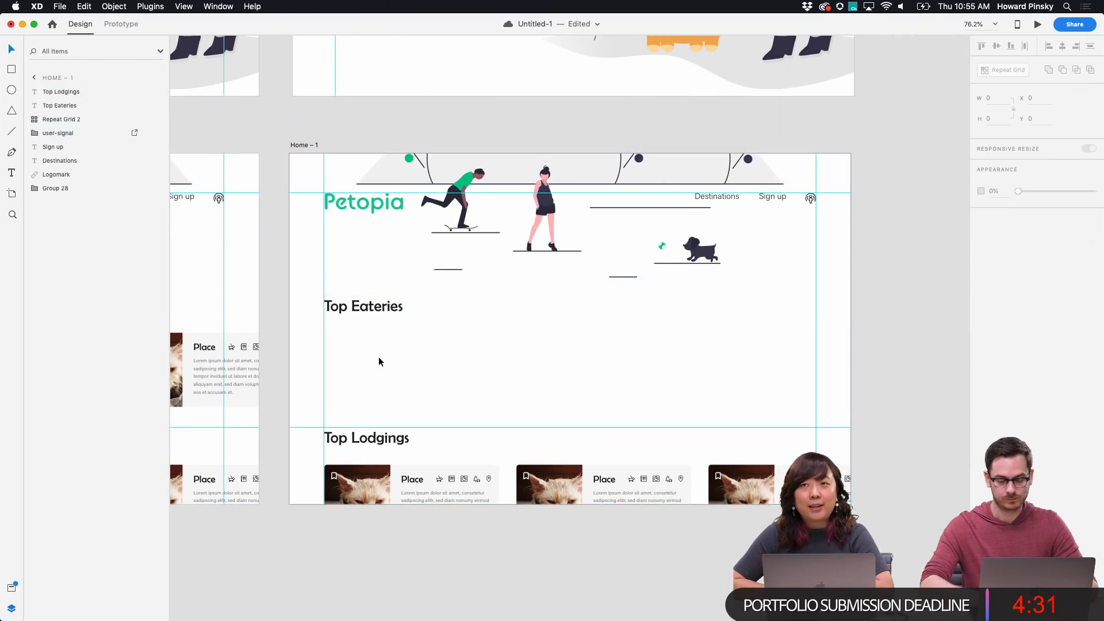
left_click(390, 440)
left_click(379, 481, "shift")
key("Delete")
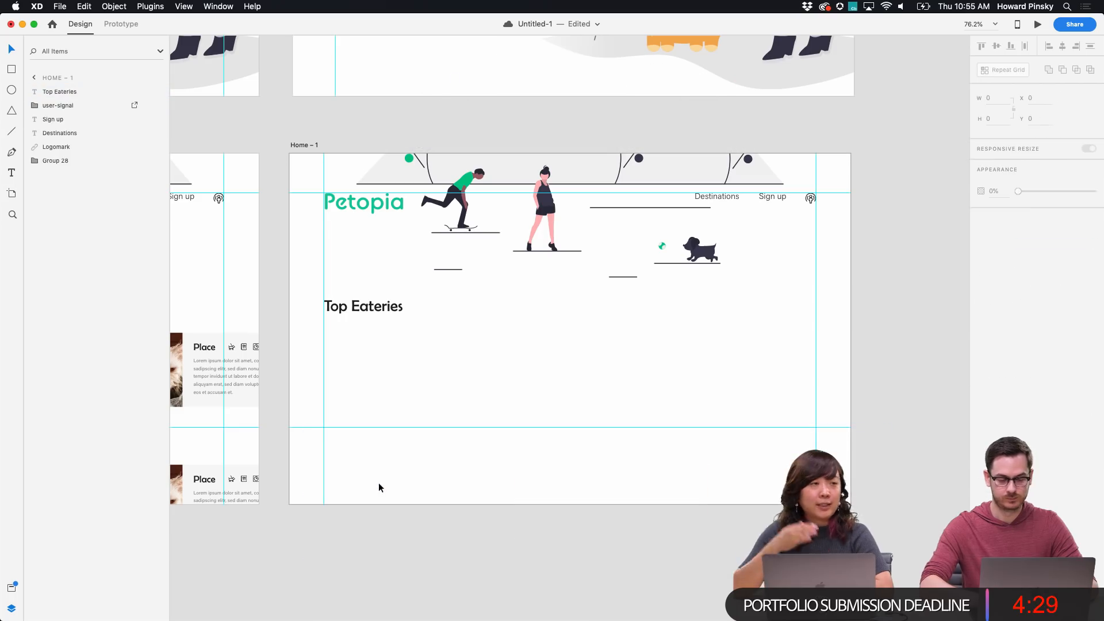
Change the Top Eateries heading on the duplicated artboard to "Name of place"
left_click(363, 311)
double_click(363, 309)
type("Name of place")
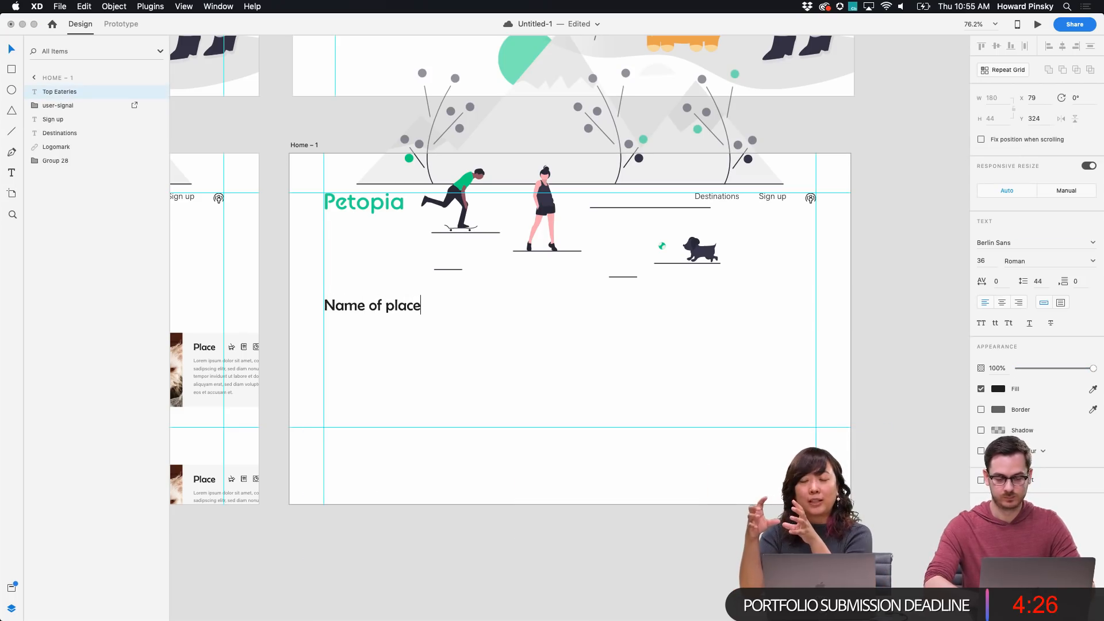
key("Escape")
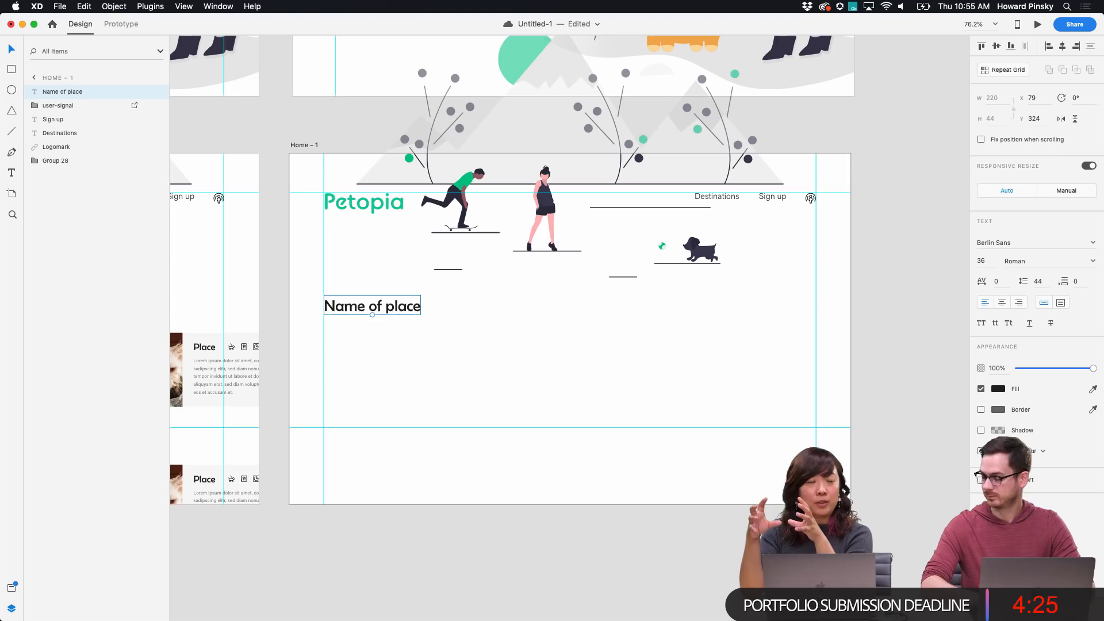
Place the Long Card component below the "Name of place" heading and stretch it across the width between the margin guides
scroll(340, 380, "left", 2)
left_click(215, 360)
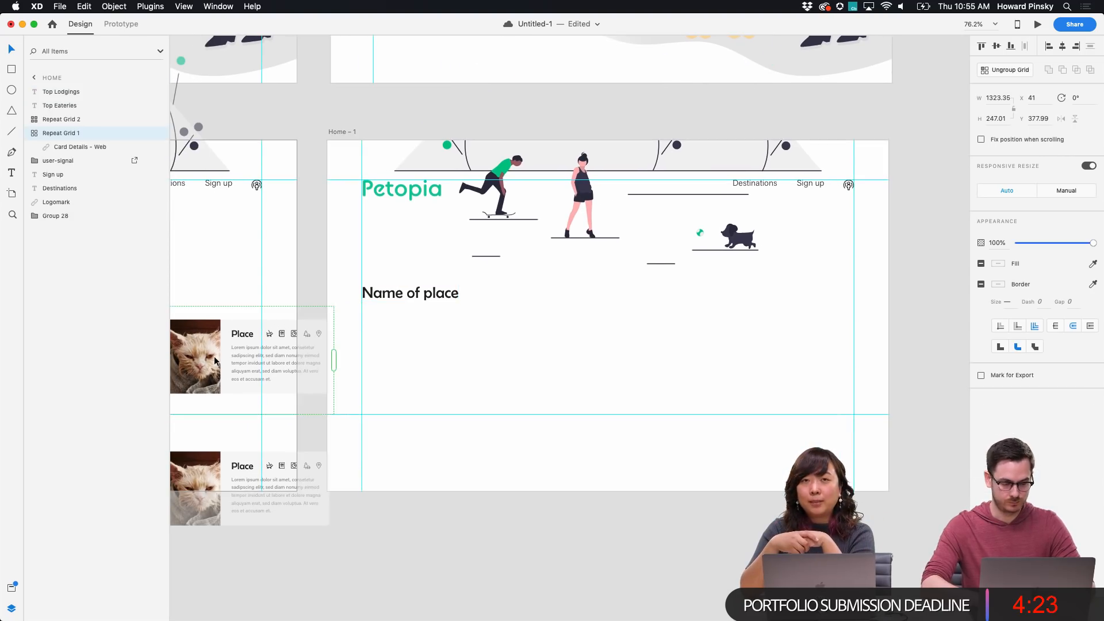
left_click(11, 587)
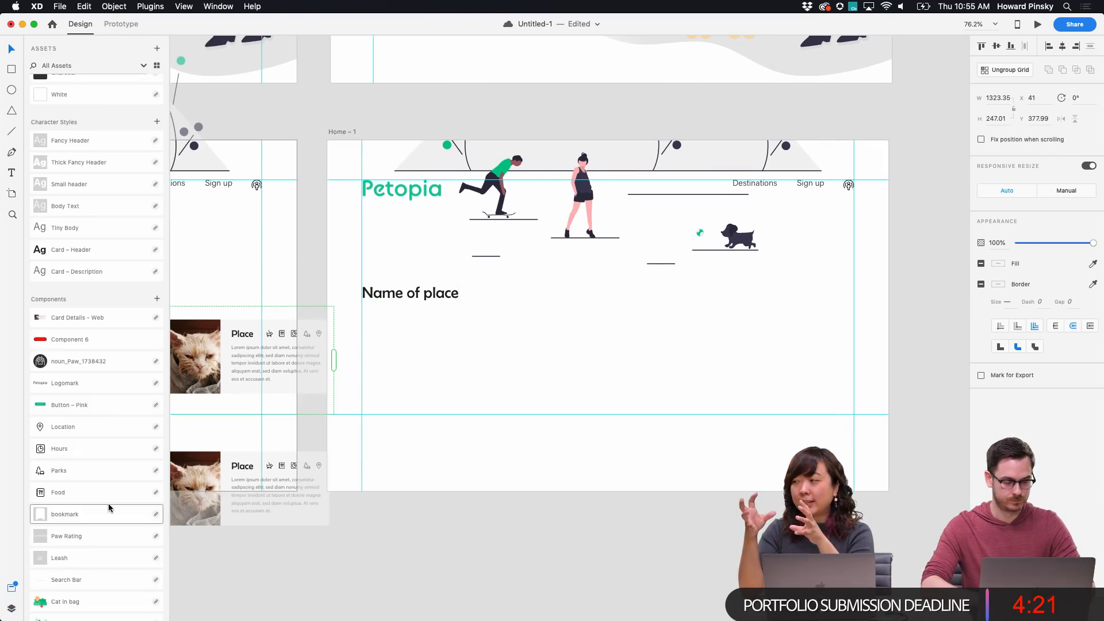
scroll(109, 507, "down", 5)
scroll(109, 507, "up", 5)
scroll(108, 508, "down", 5)
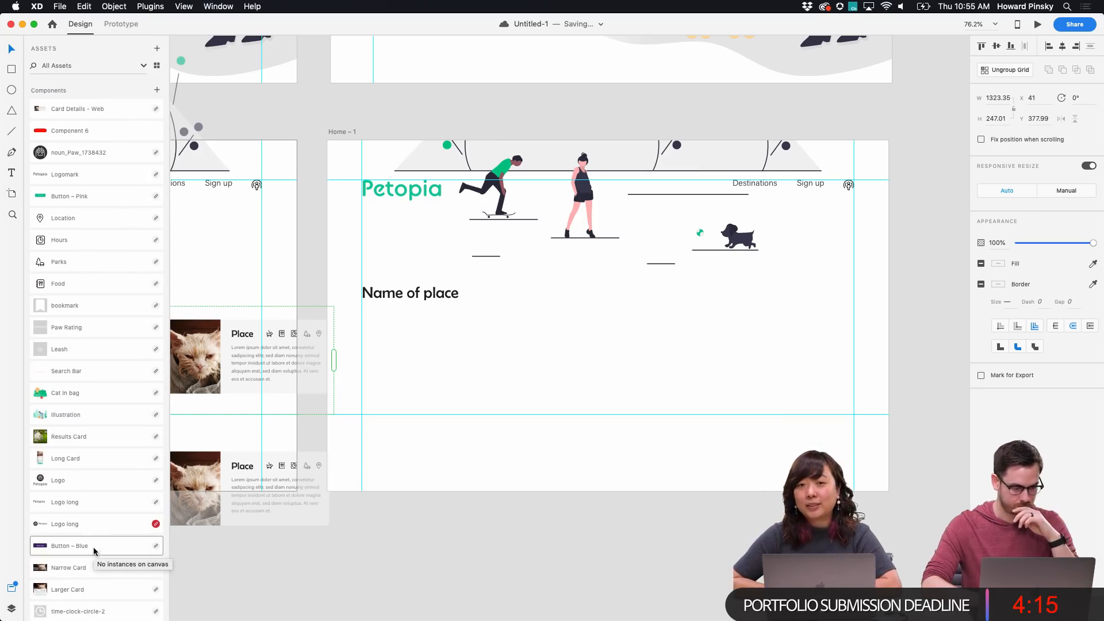
left_click_drag(89, 464, 445, 454)
left_click_drag(509, 470, 852, 439)
left_click_drag(538, 336, 534, 338)
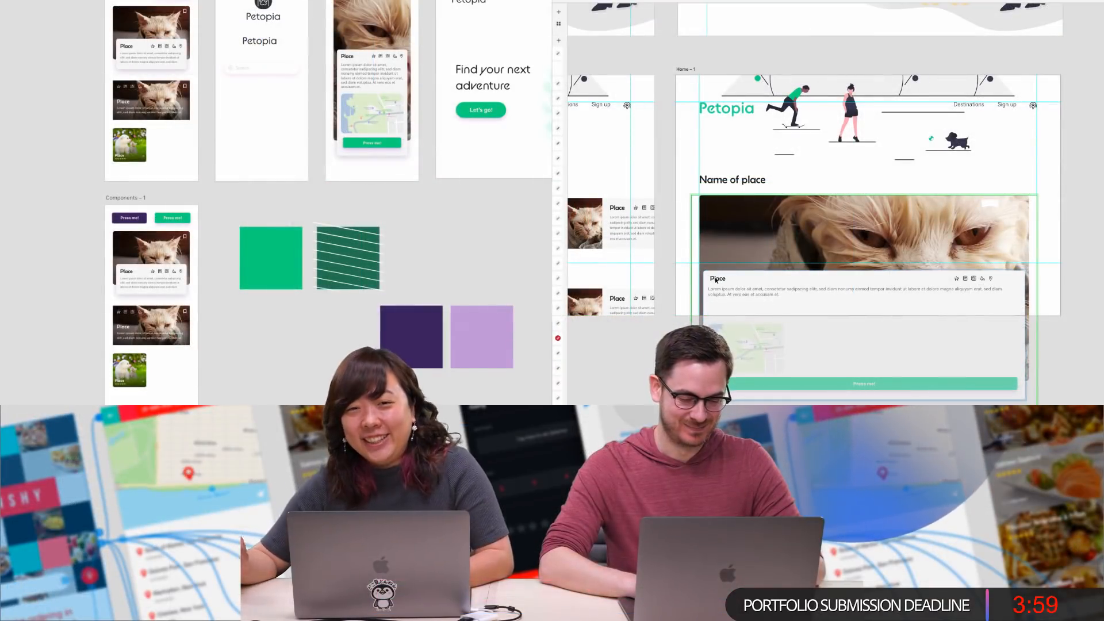
Extend the height of the Home – 1 artboard so that it contains the whole enlarged card
scroll(335, 171, "up", 1)
scroll(714, 280, "down", 1)
scroll(335, 170, "right", 5)
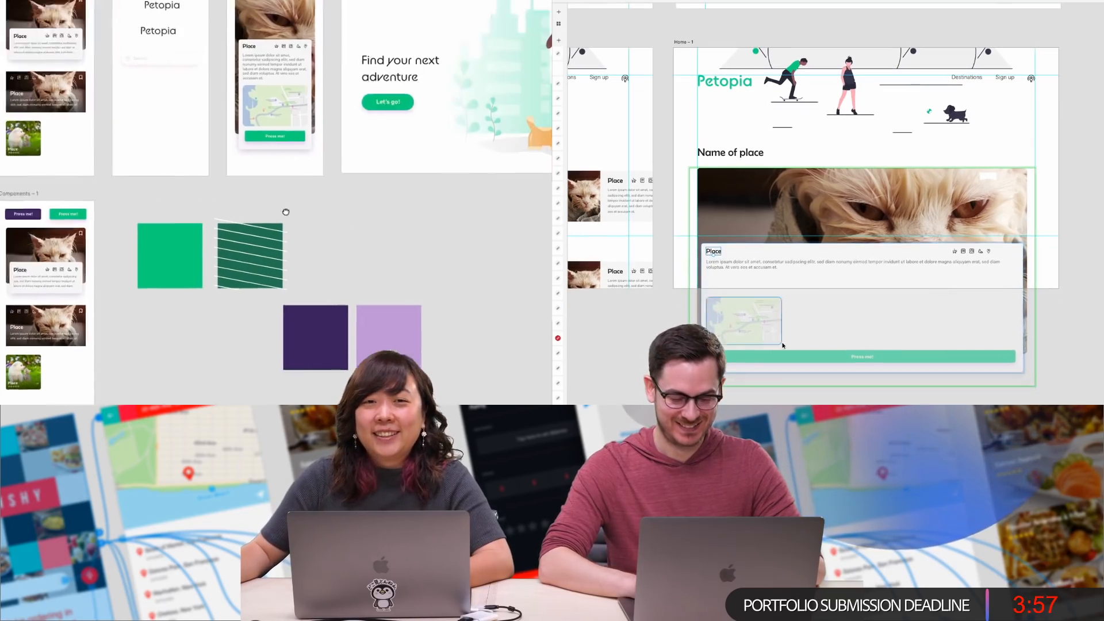
scroll(335, 256, "down", 3)
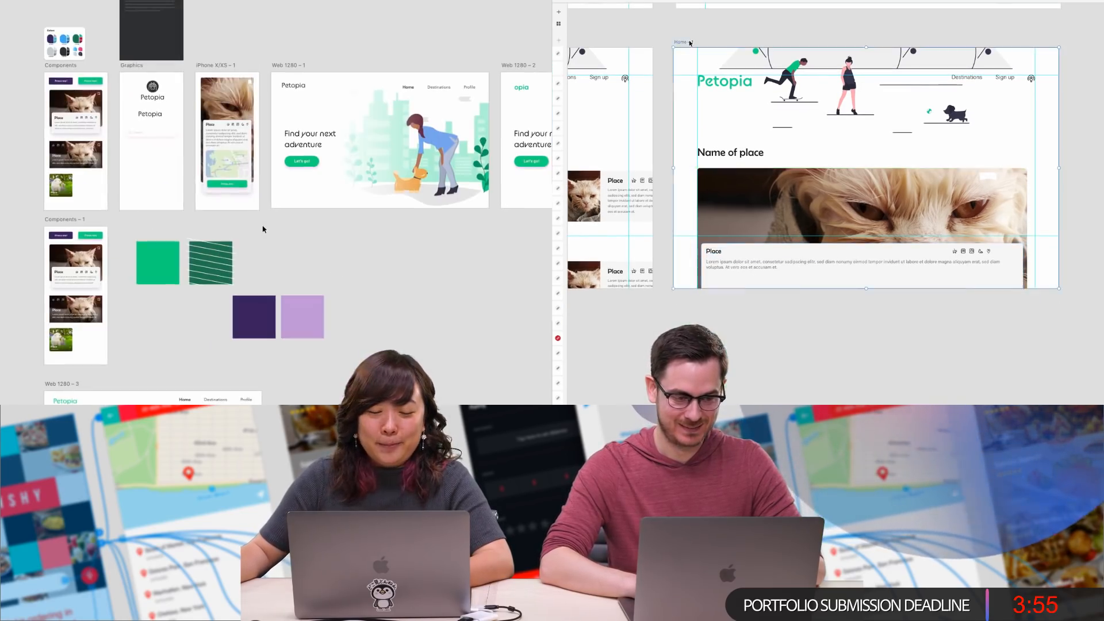
scroll(755, 306, "down", 3)
scroll(382, 158, "down", 3)
left_click_drag(867, 182, 868, 294)
scroll(382, 158, "down", 5)
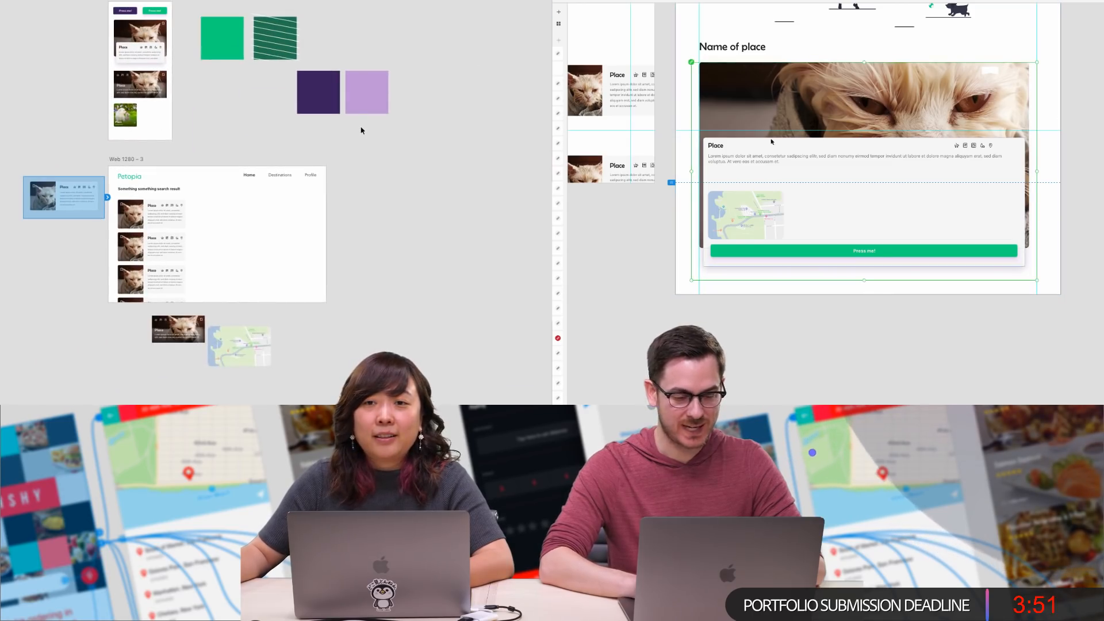
Undo the recent card and artboard edits and redo them
key("super+z")
key("super+shift+z")
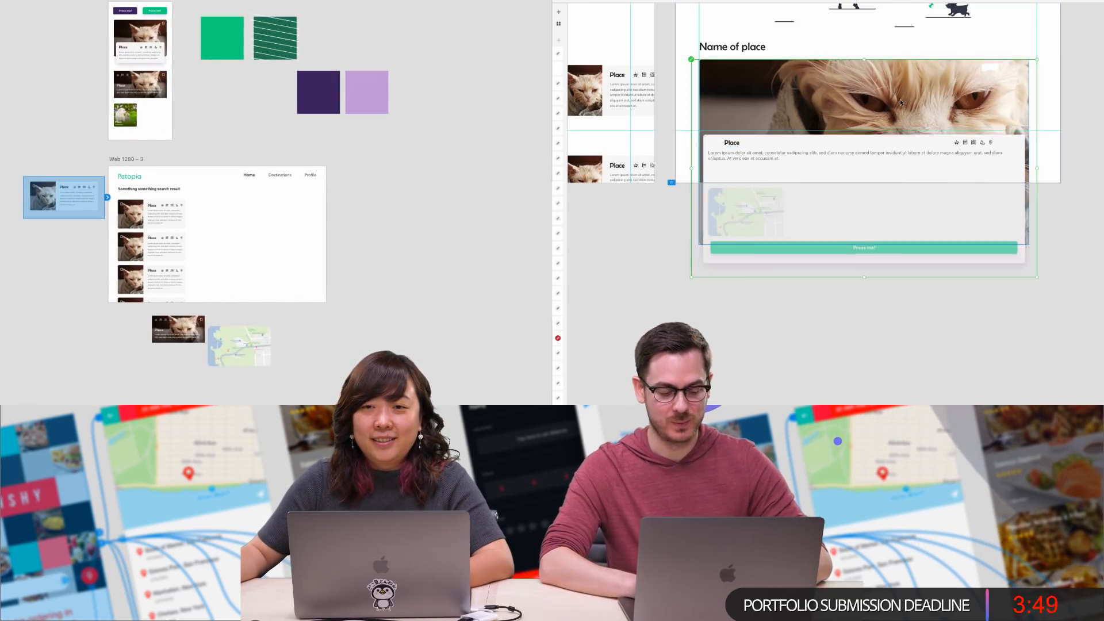
key("super+z")
key("super+z")
key("super+z")
key("super+z")
key("super+z")
key("super+z")
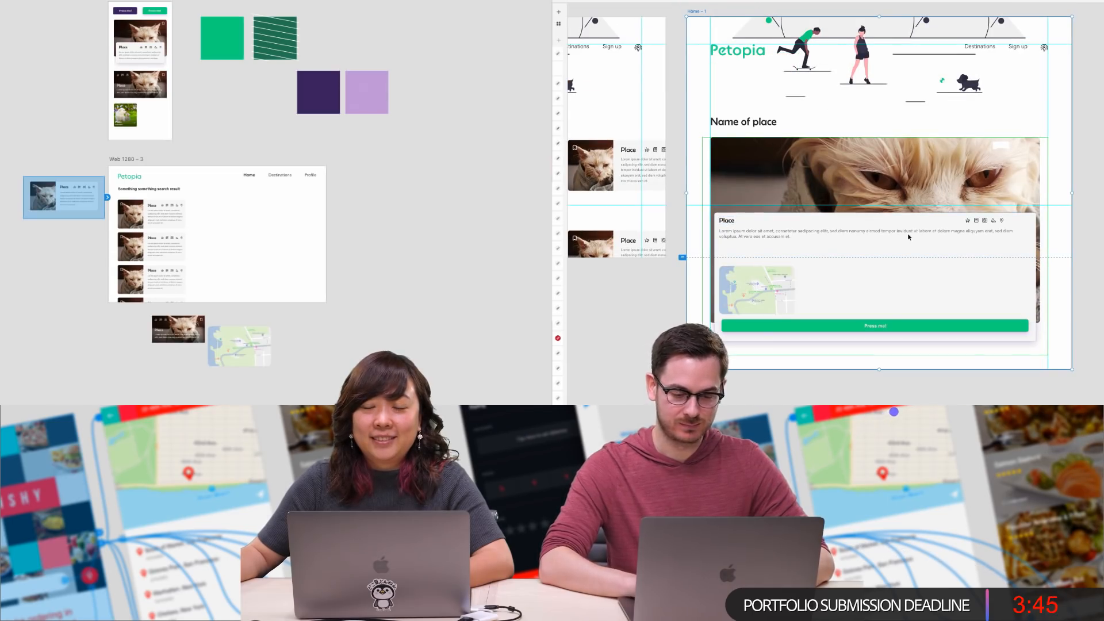
Increase the font size of the description text in the large card below the "Name of place" heading
left_click_drag(241, 64, 241, 66)
scroll(241, 65, "up", 3)
scroll(282, 233, "up", 5)
left_click(753, 232)
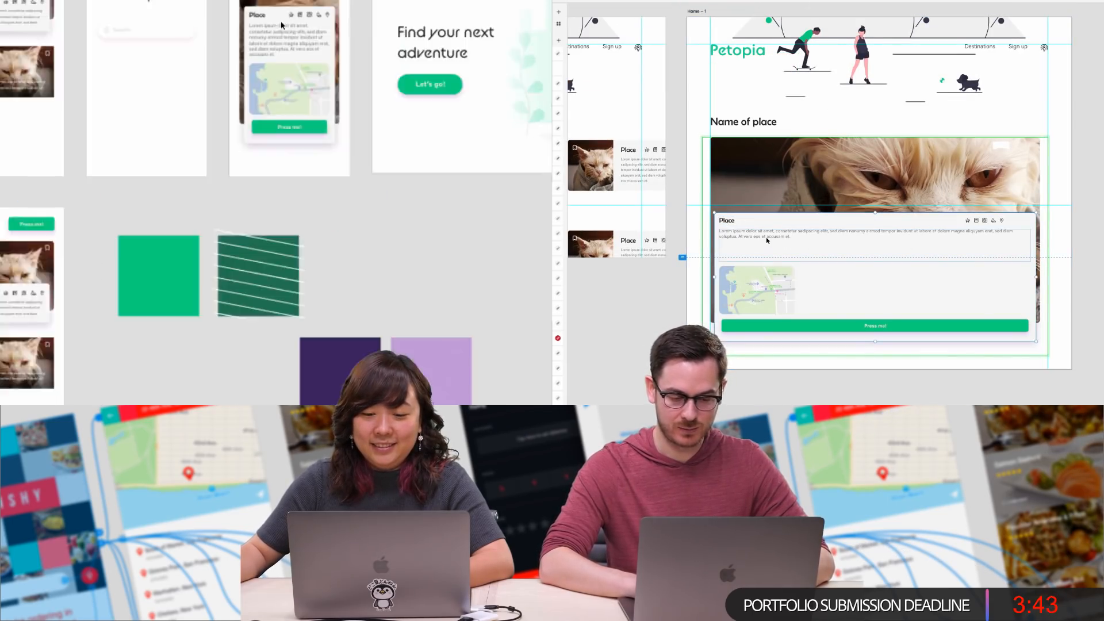
scroll(282, 233, "down", 3)
left_click(281, 230)
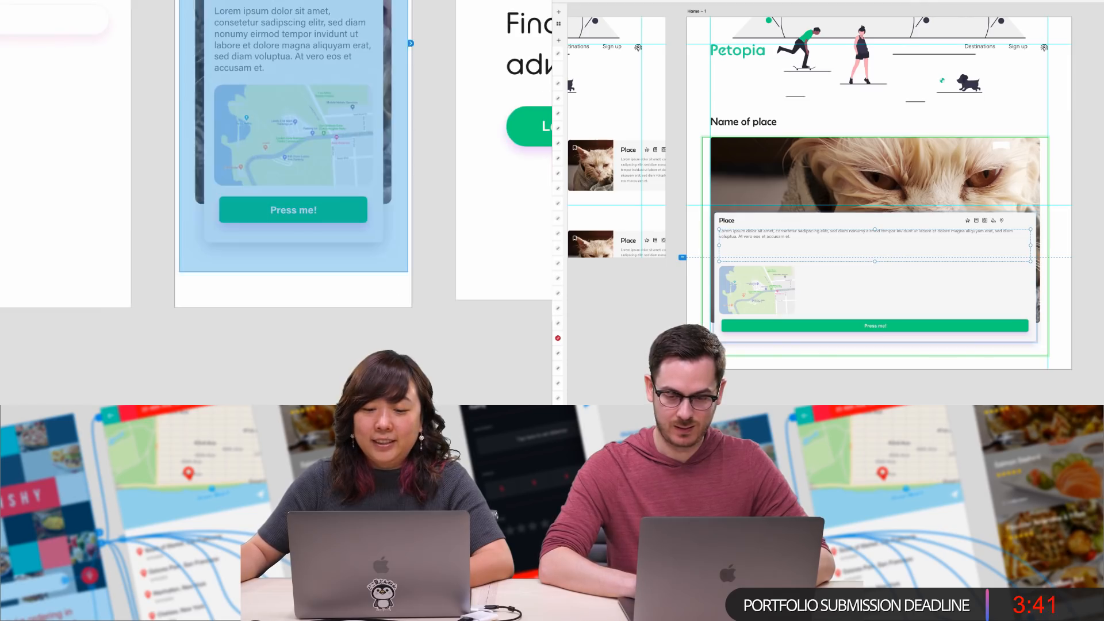
key("Up")
key("Up")
key("Up")
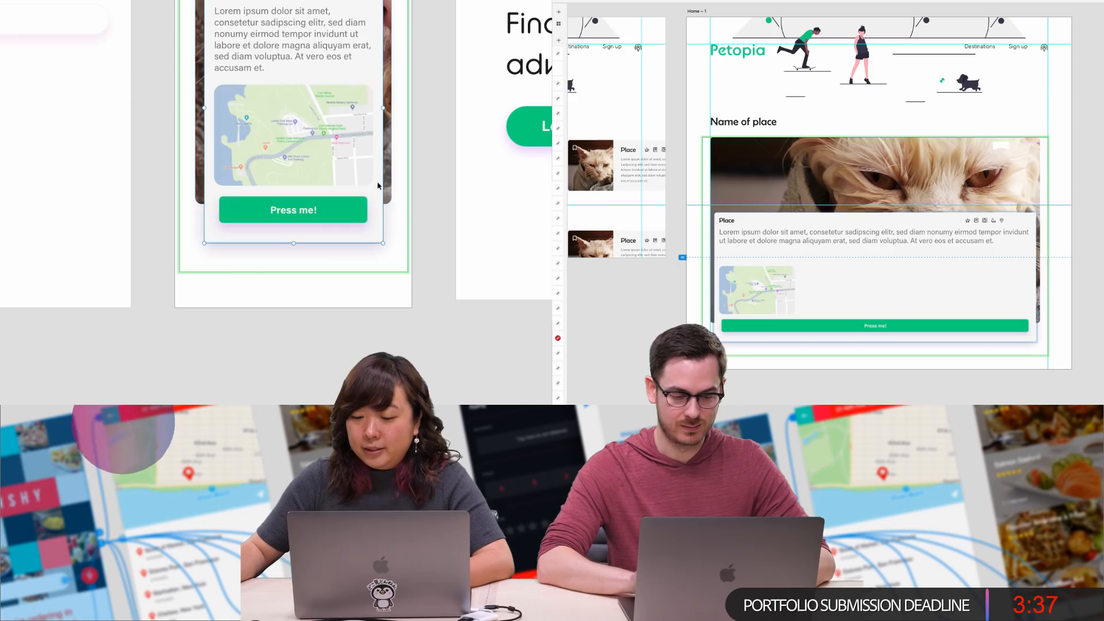
key("Up")
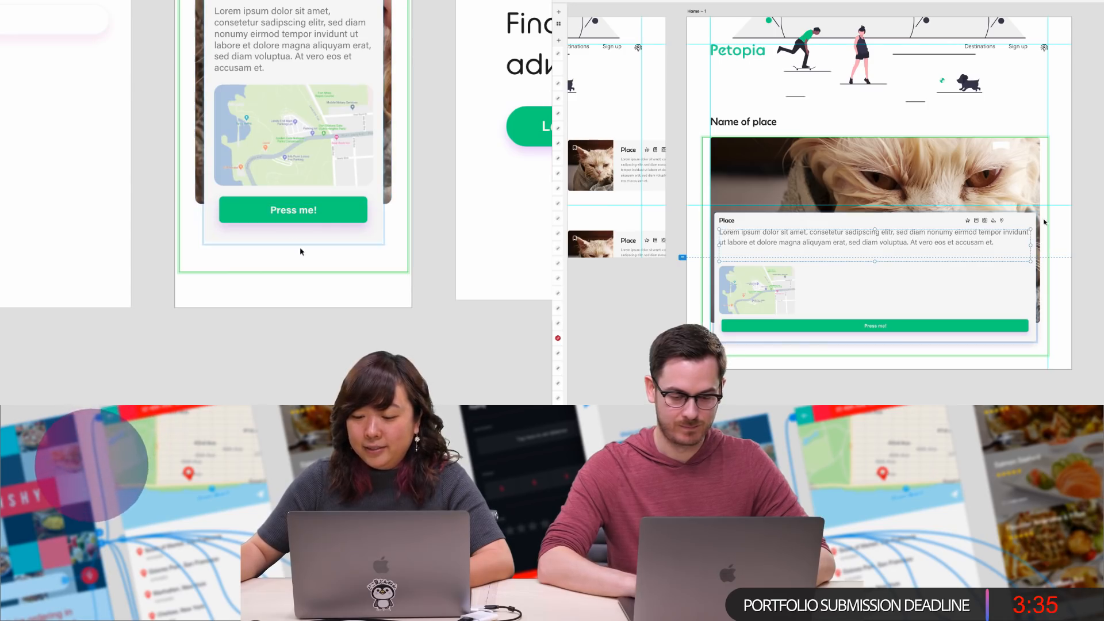
Extend the description text box on the large place card downward to overlap the top of the map
left_click(345, 211)
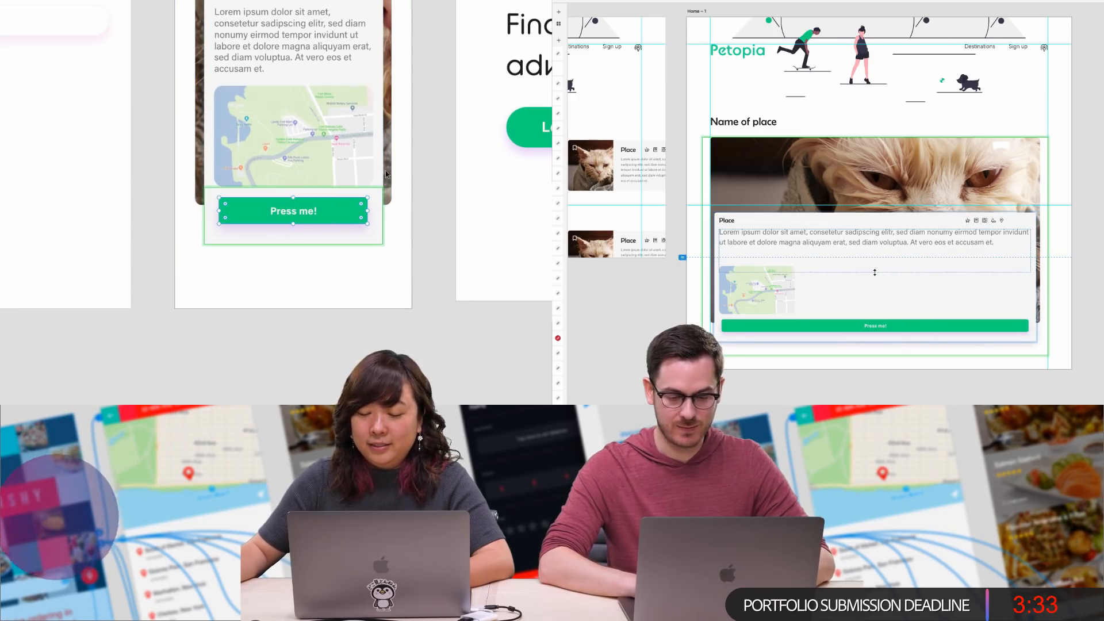
left_click_drag(875, 272, 875, 274)
key("Escape")
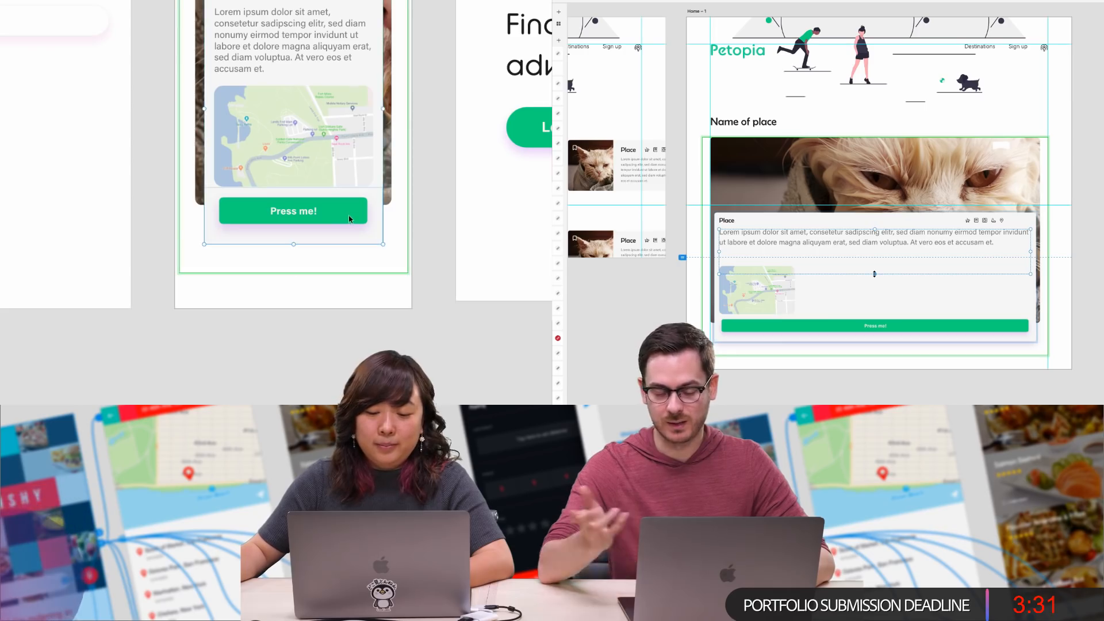
Reset the Press me! button on the phone card to its master component and stretch it across the card
right_click(346, 190)
left_click(1002, 146)
left_click(868, 244)
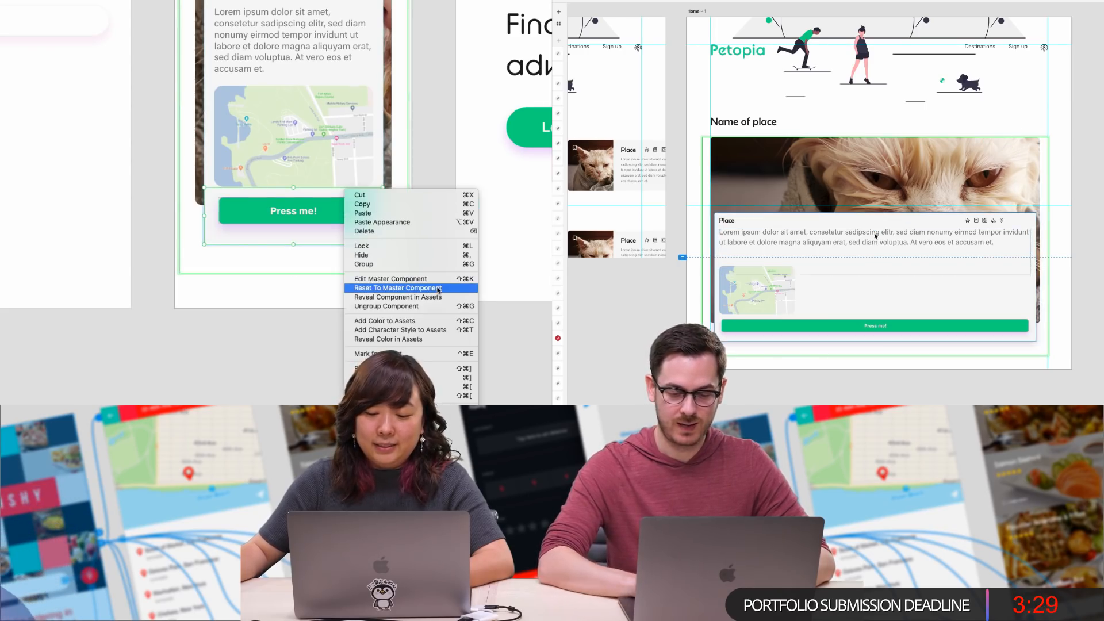
left_click(383, 288)
left_click(868, 243)
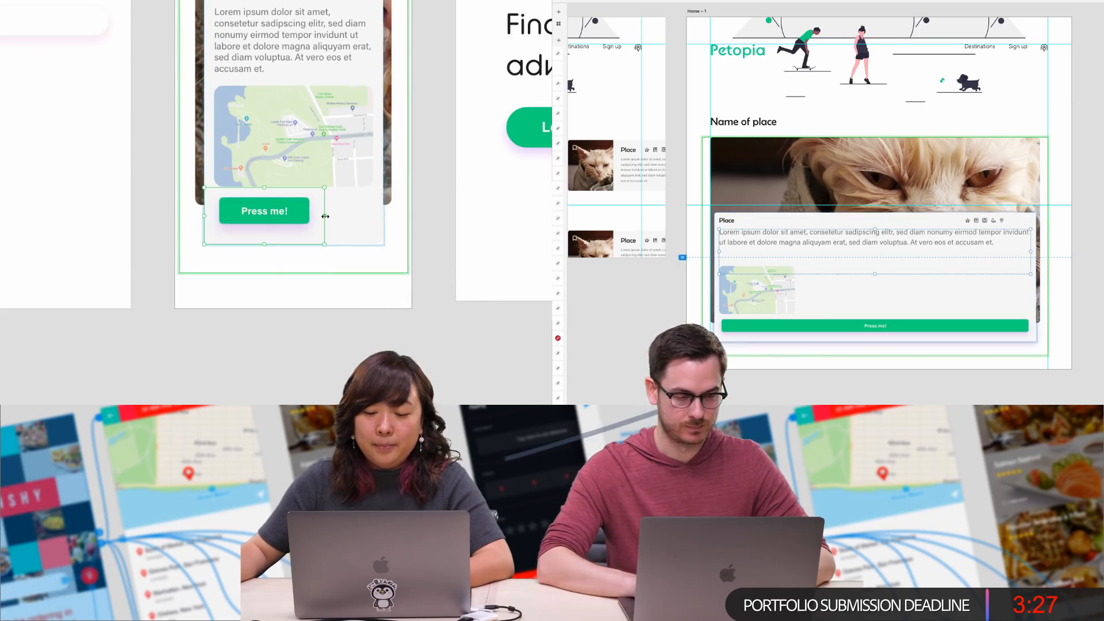
left_click_drag(325, 216, 383, 216)
Fill the enlarged description box on the place details card with Lorem Ipsum placeholder text using the last settings
mouse_move(584, 30)
scroll(315, 228, "down", 5)
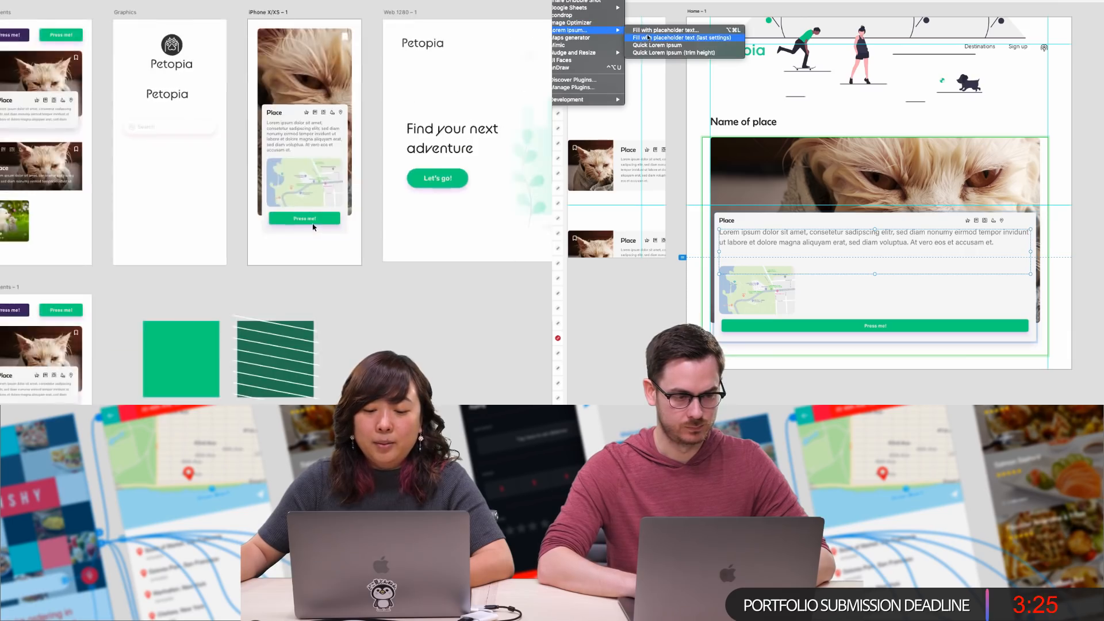
left_click(667, 33)
scroll(292, 90, "up", 8)
Shorten the full-width Press me! button on the large place details card by pulling in its outer edge
left_click(293, 90)
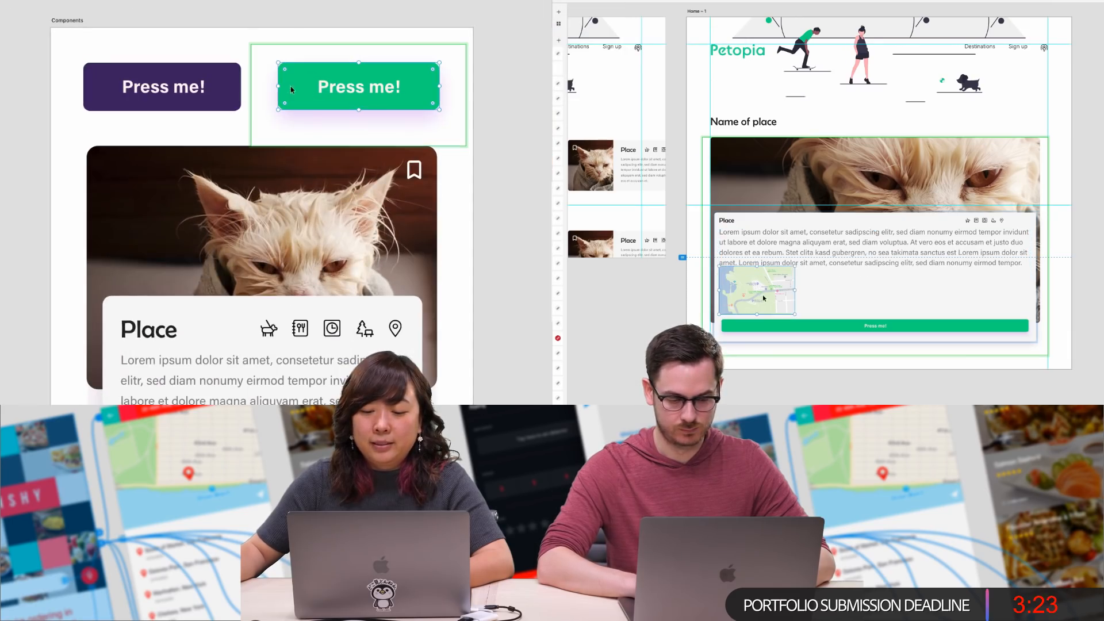
right_click(303, 92)
scroll(874, 230, "down", 2)
left_click(365, 30)
left_click(900, 256)
scroll(364, 33, "down", 5)
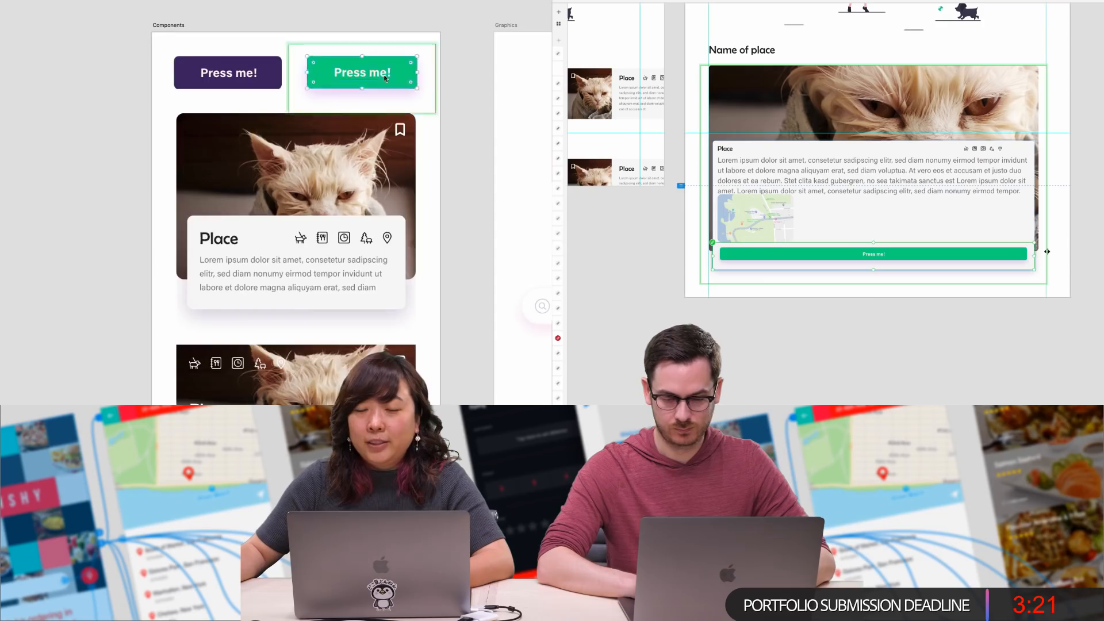
left_click_drag(1027, 254, 888, 260)
scroll(166, 82, "up", 5)
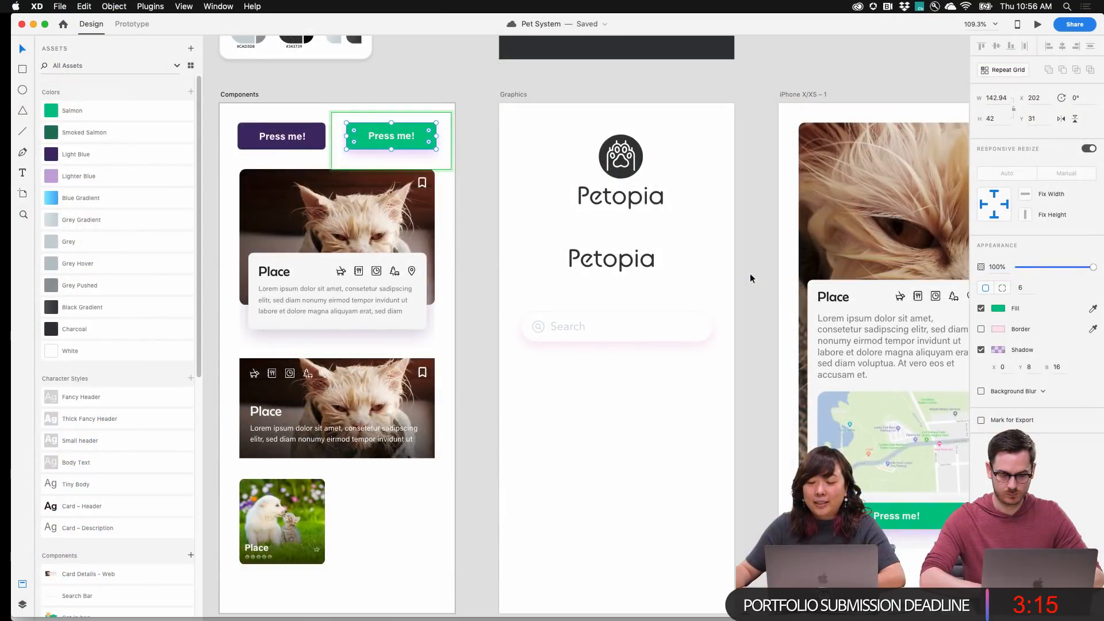
Examine the place card and its Press me! button on the iPhone X/XS – 1 artboard
scroll(751, 278, "right", 10)
scroll(750, 279, "down", 3)
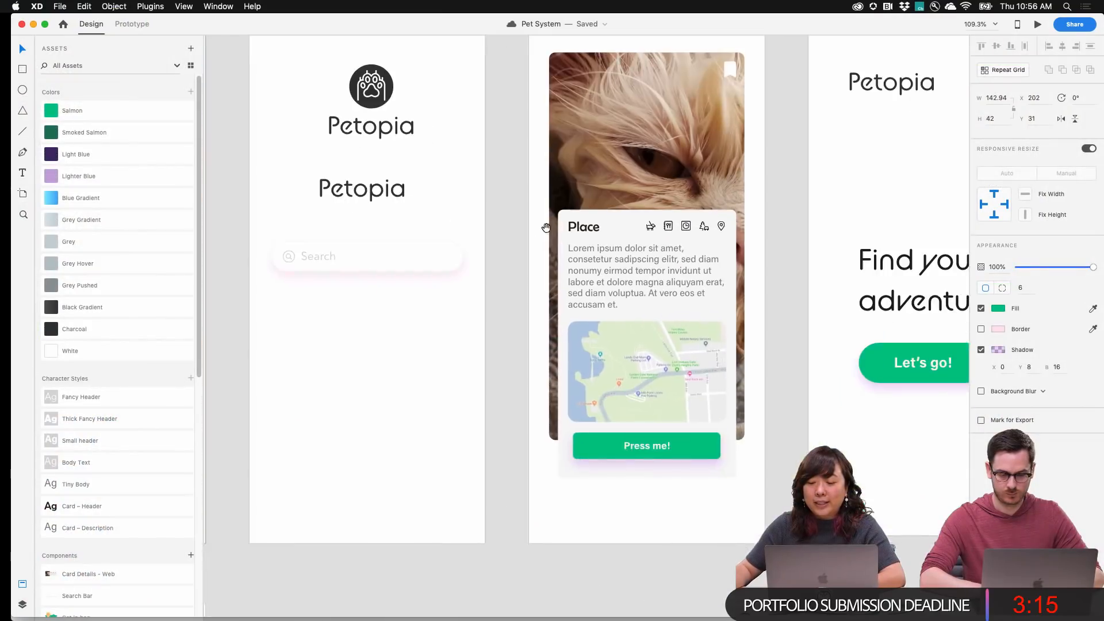
scroll(397, 397, "up", 5)
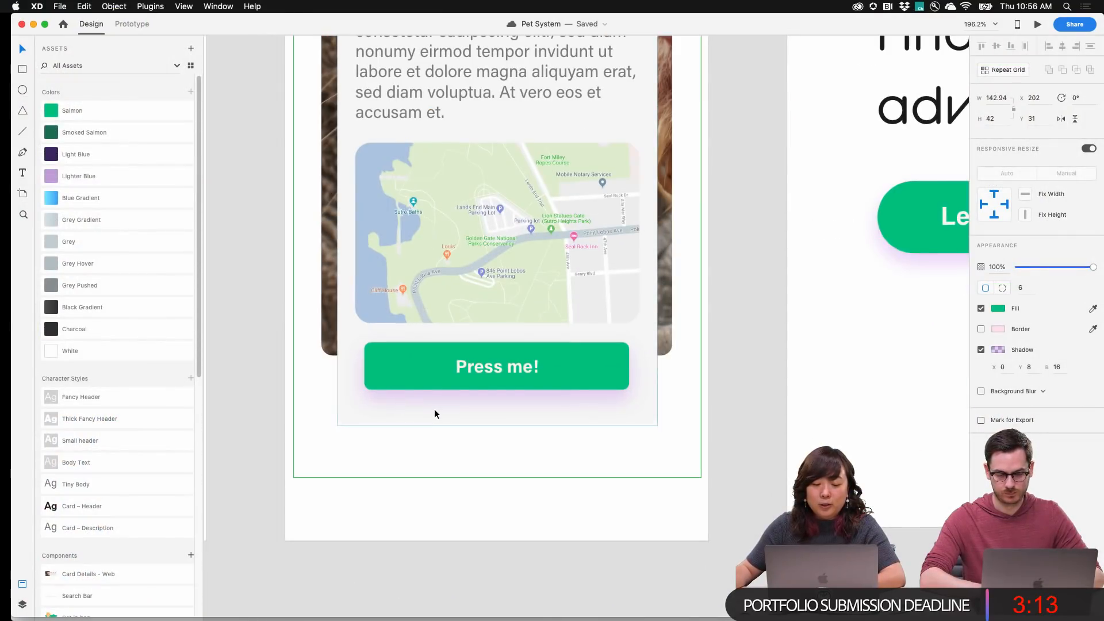
key("Escape")
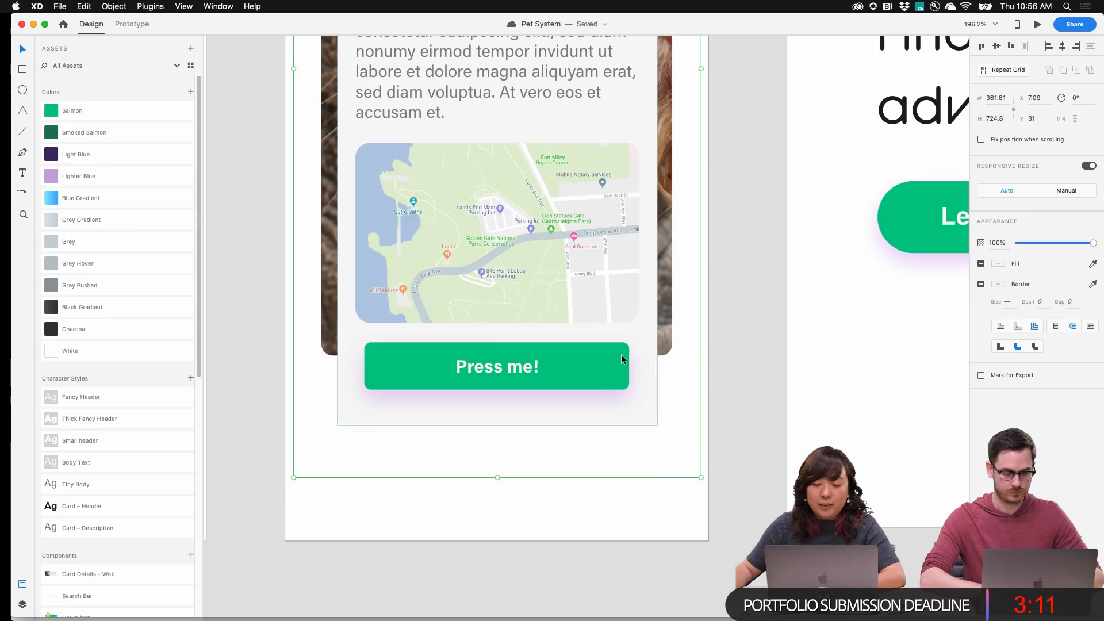
scroll(621, 354, "down", 5)
scroll(706, 152, "up", 3)
scroll(706, 152, "down", 2)
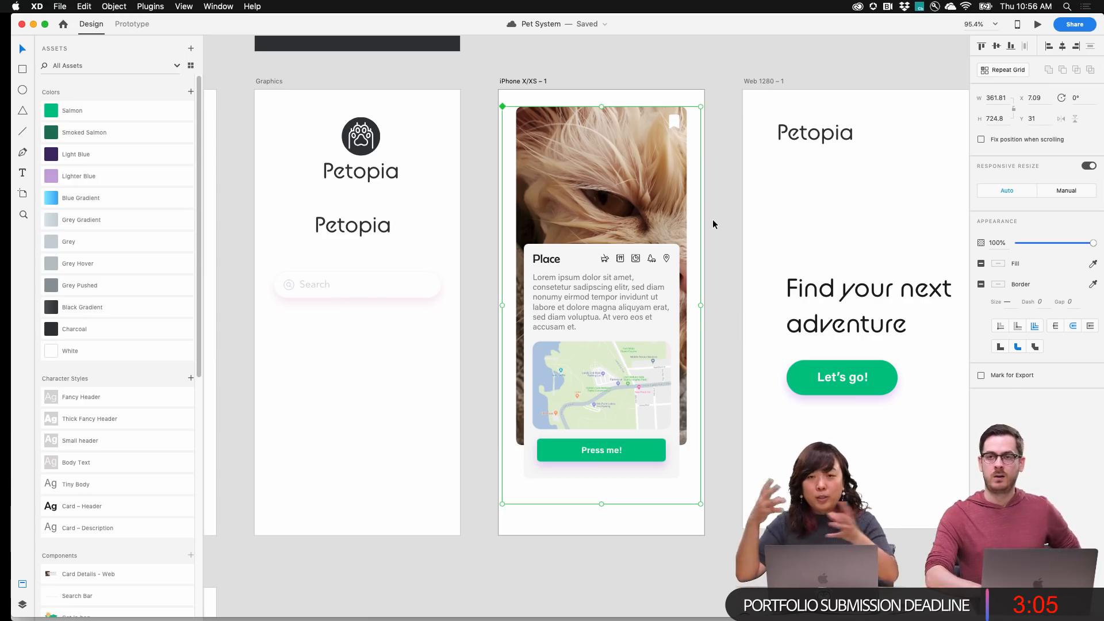
Reset the Press me! button nested in the iPhone X/XS – 1 card to its master component
double_click(630, 440)
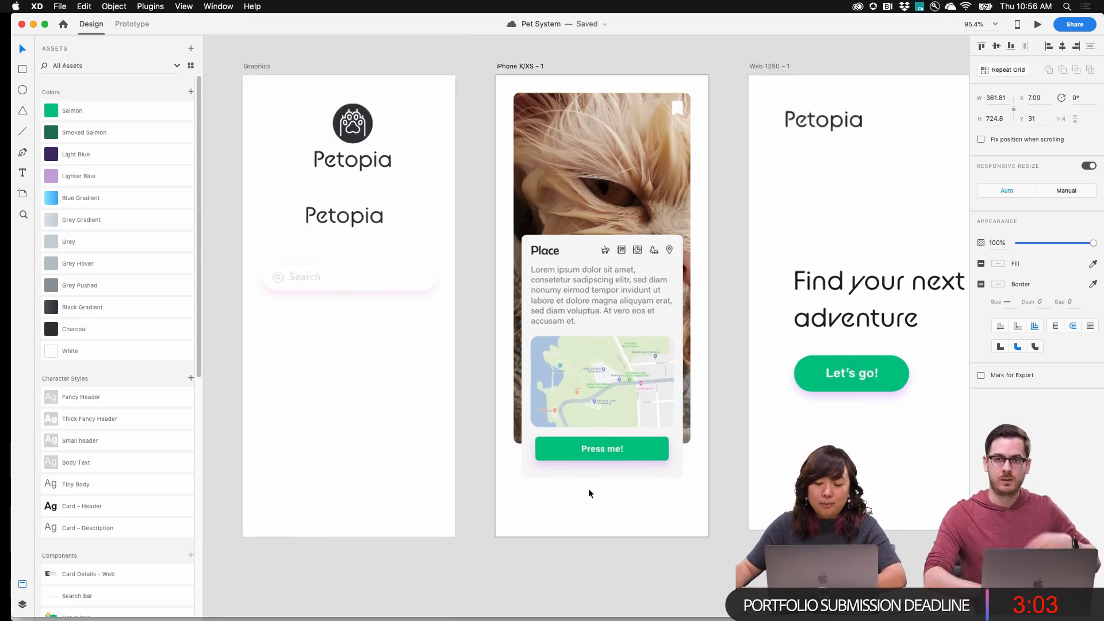
scroll(589, 488, "up", 3)
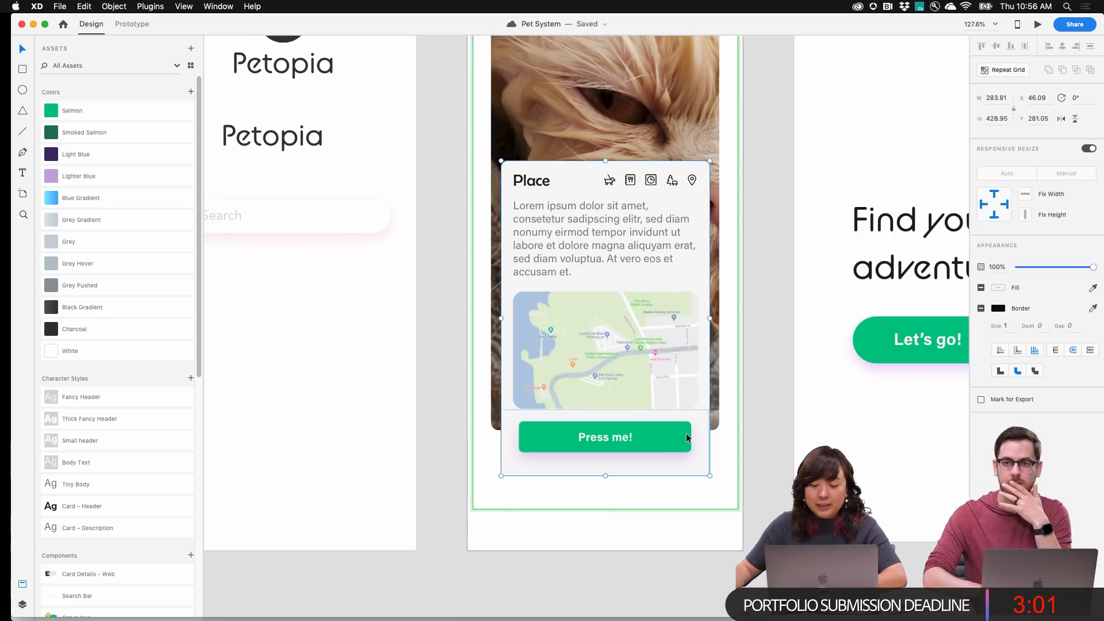
left_click(676, 433)
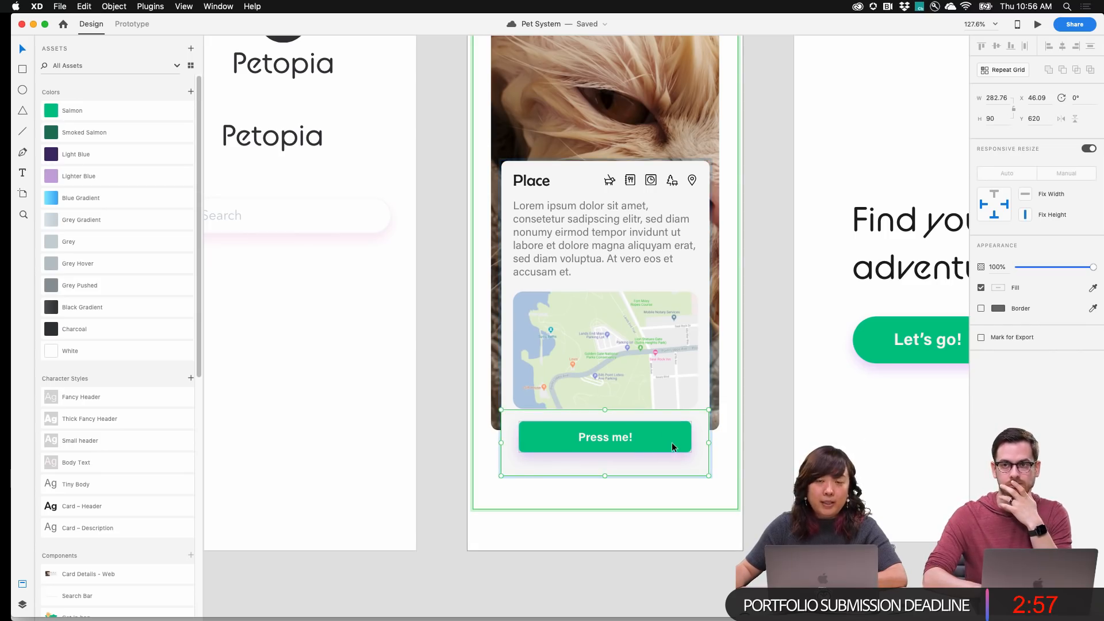
scroll(668, 446, "up", 5)
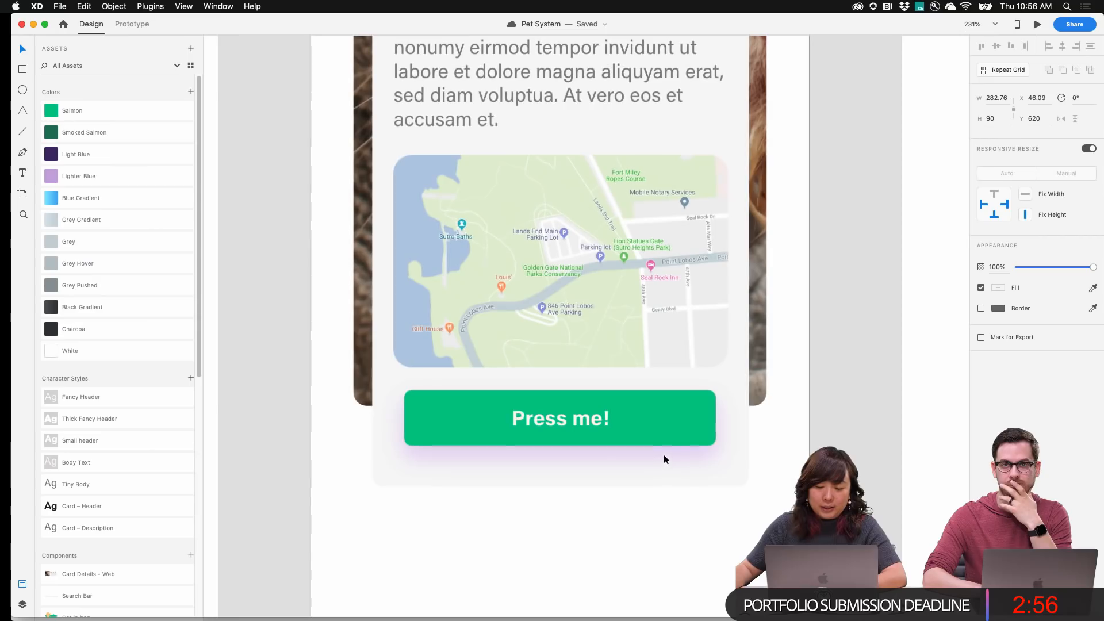
right_click(691, 422)
left_click(670, 414)
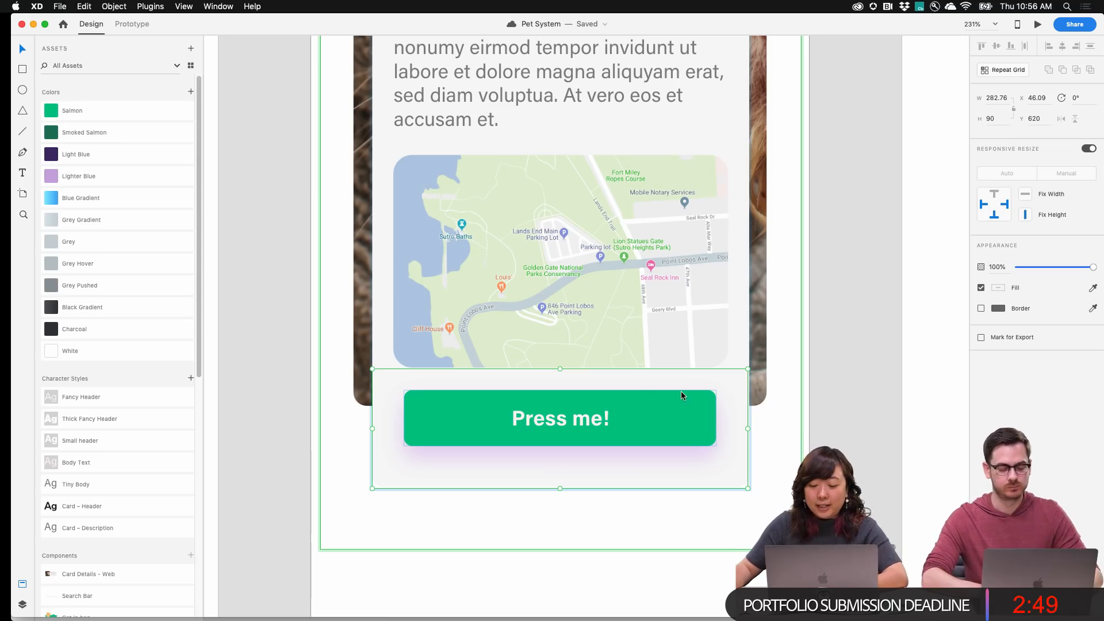
right_click(681, 395)
left_click(654, 408)
right_click(677, 393)
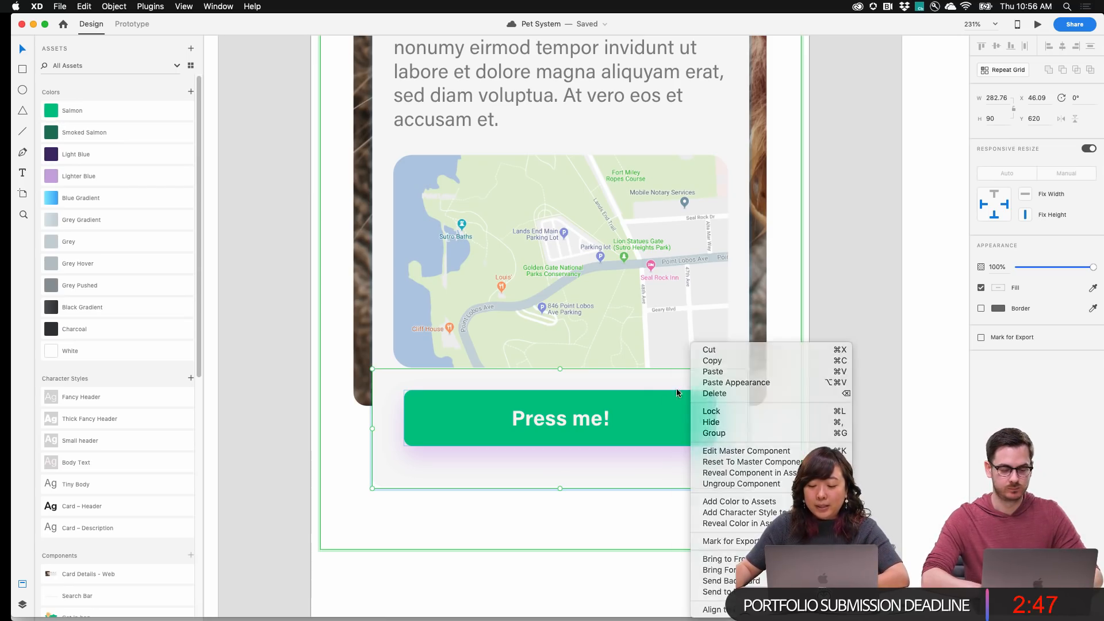
left_click(677, 393)
right_click(675, 419)
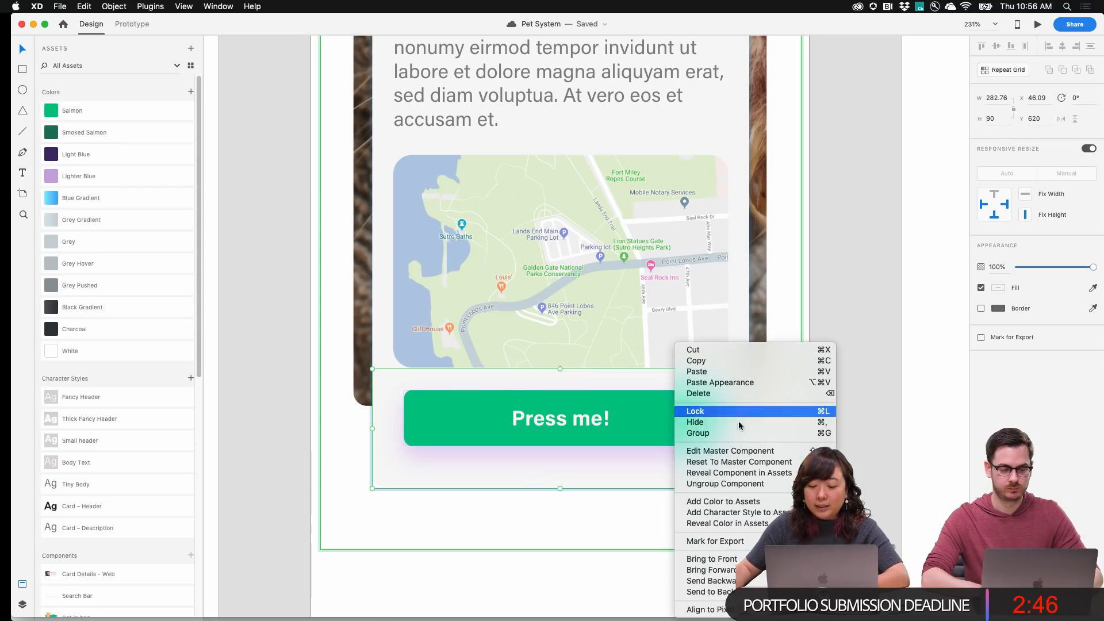
left_click(747, 461)
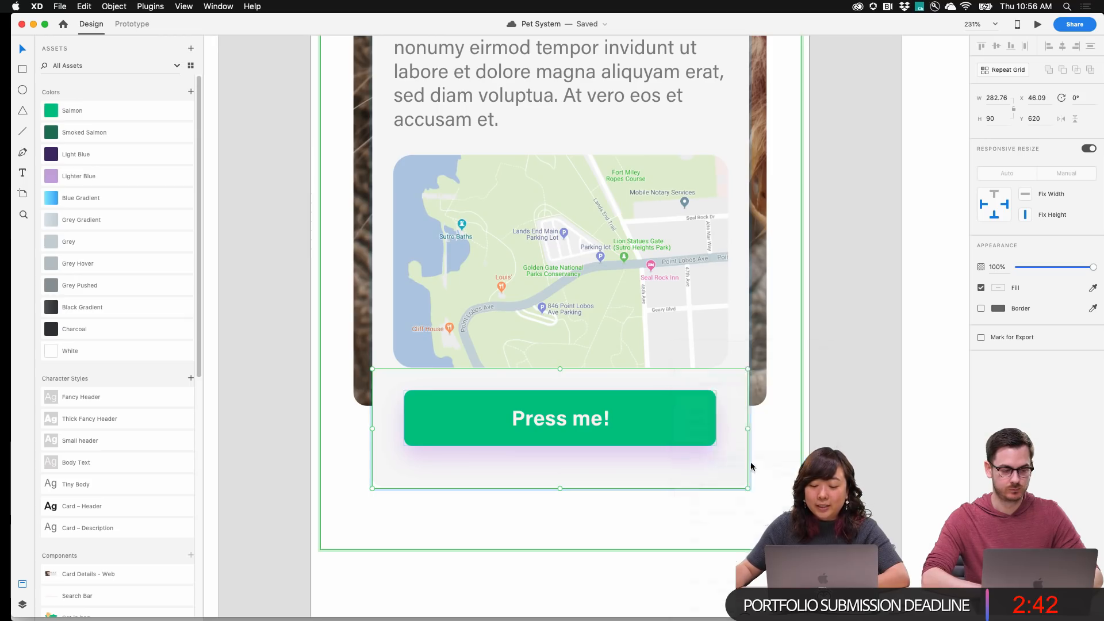
Edit the master component of the green Press me! button and turn off the shadow on its background shape
right_click(575, 406)
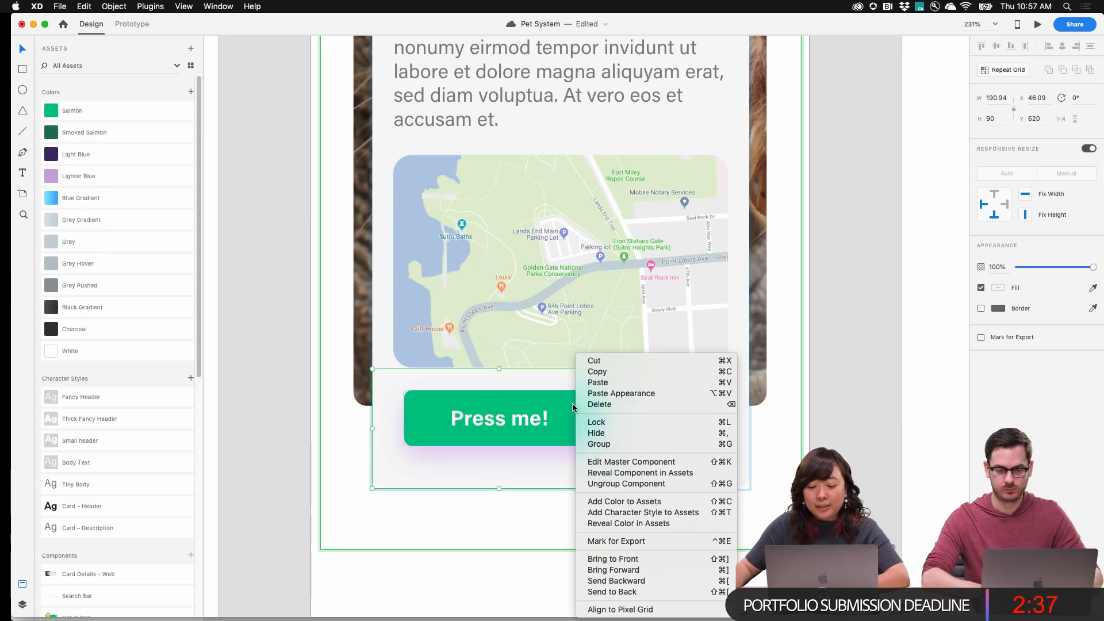
left_click(684, 462)
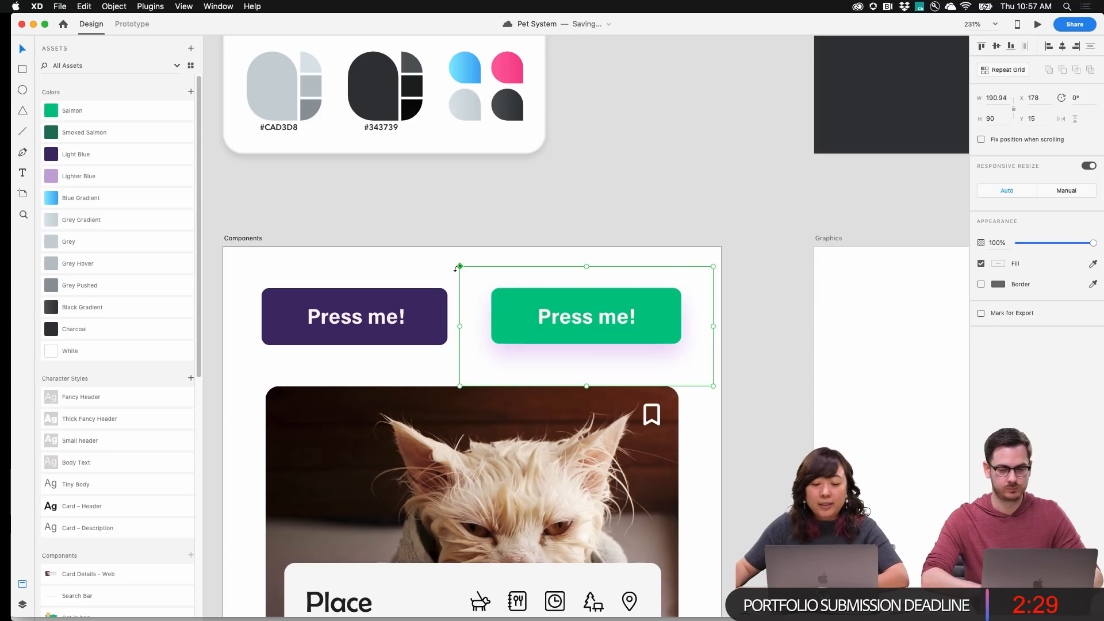
double_click(667, 302)
left_click(982, 350)
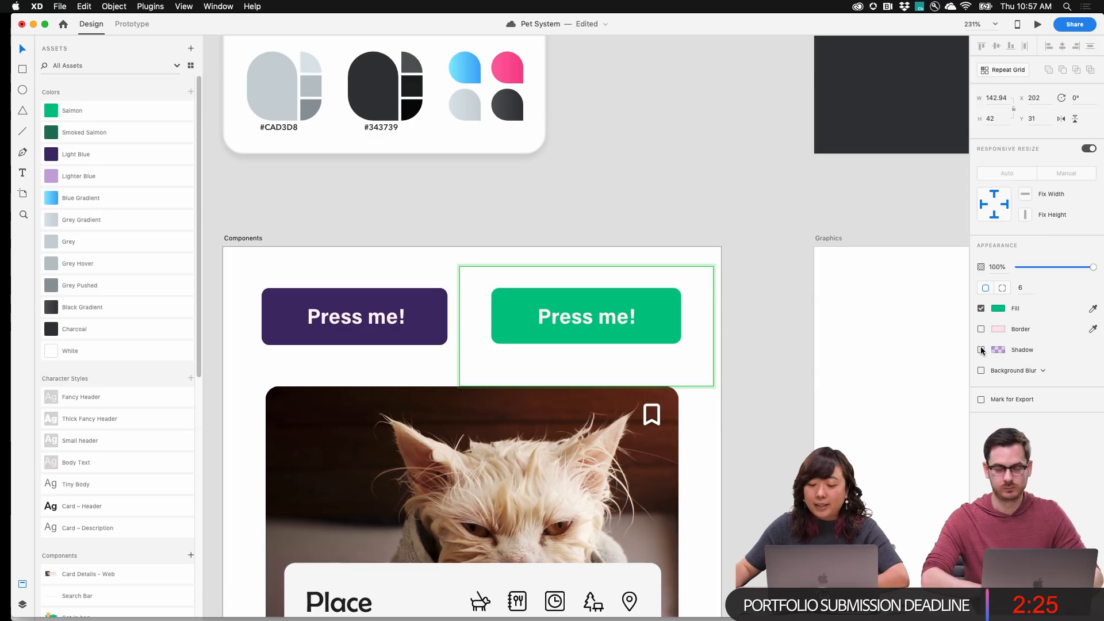
left_click(683, 218)
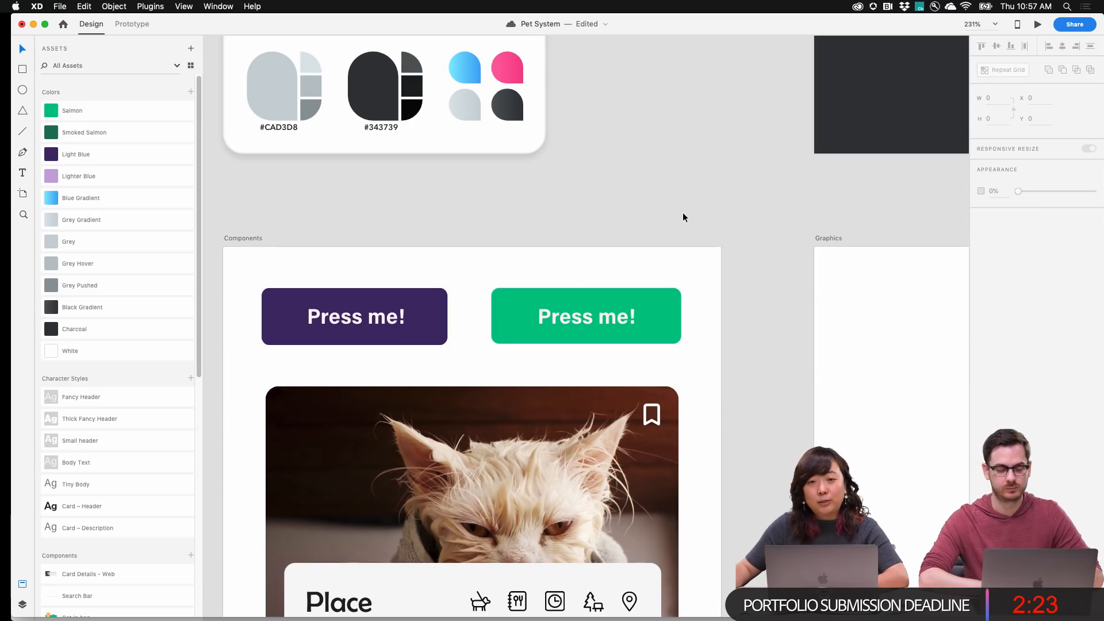
Widen the Press me! button on the iPhone X/XS – 1 card to about 297, matching the edges of the map
scroll(679, 224, "down", 5)
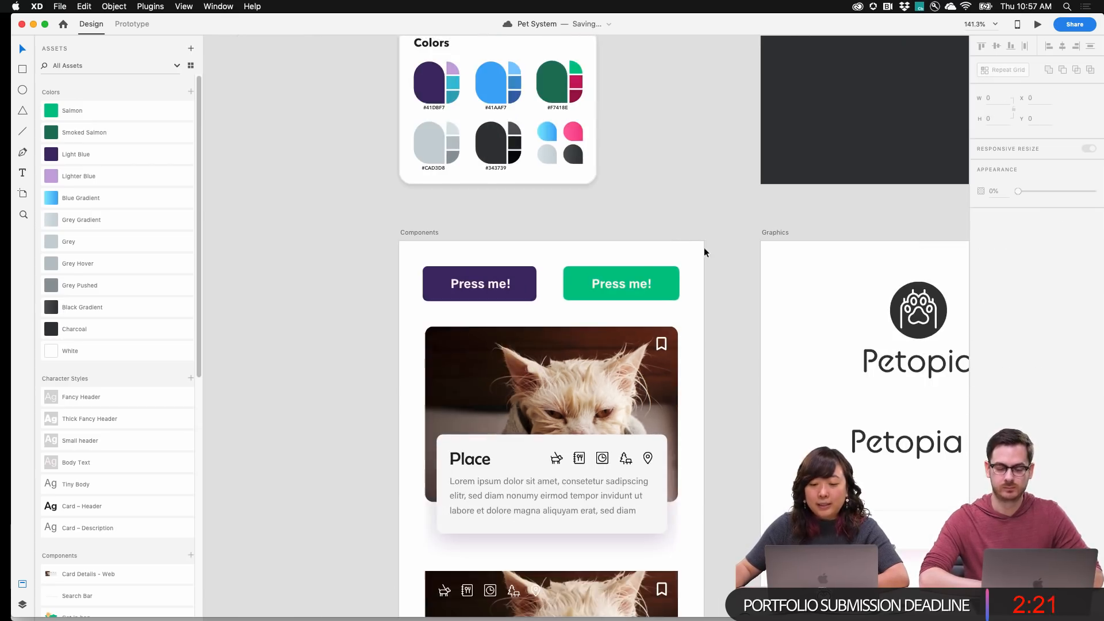
scroll(704, 247, "right", 5)
scroll(632, 256, "down", 3)
scroll(573, 261, "down", 5)
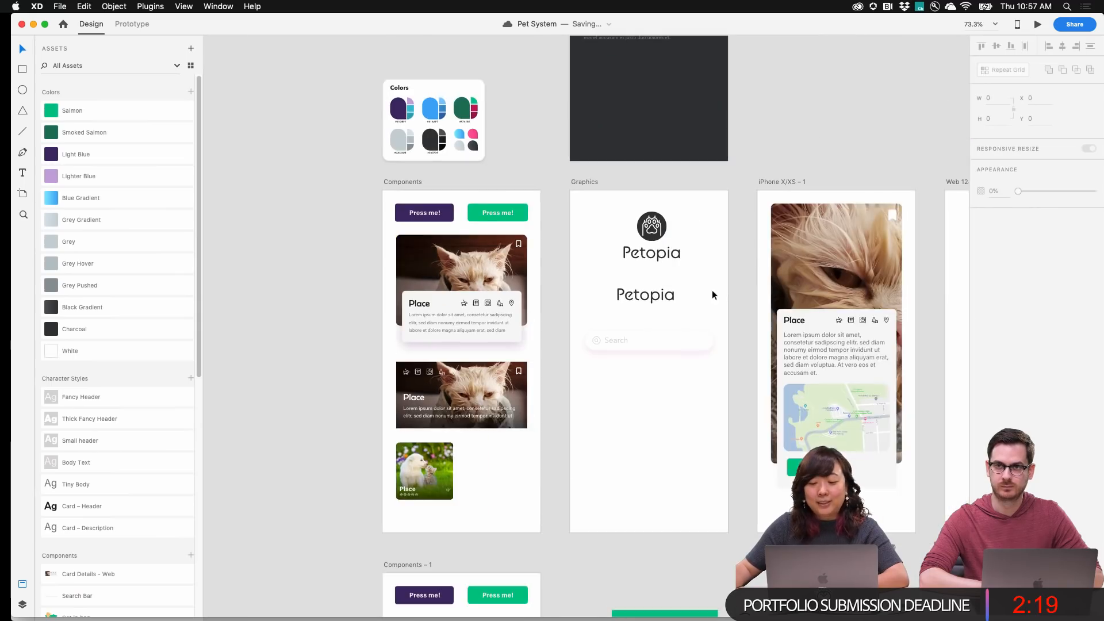
scroll(712, 290, "right", 5)
scroll(716, 402, "up", 5)
left_click(629, 384)
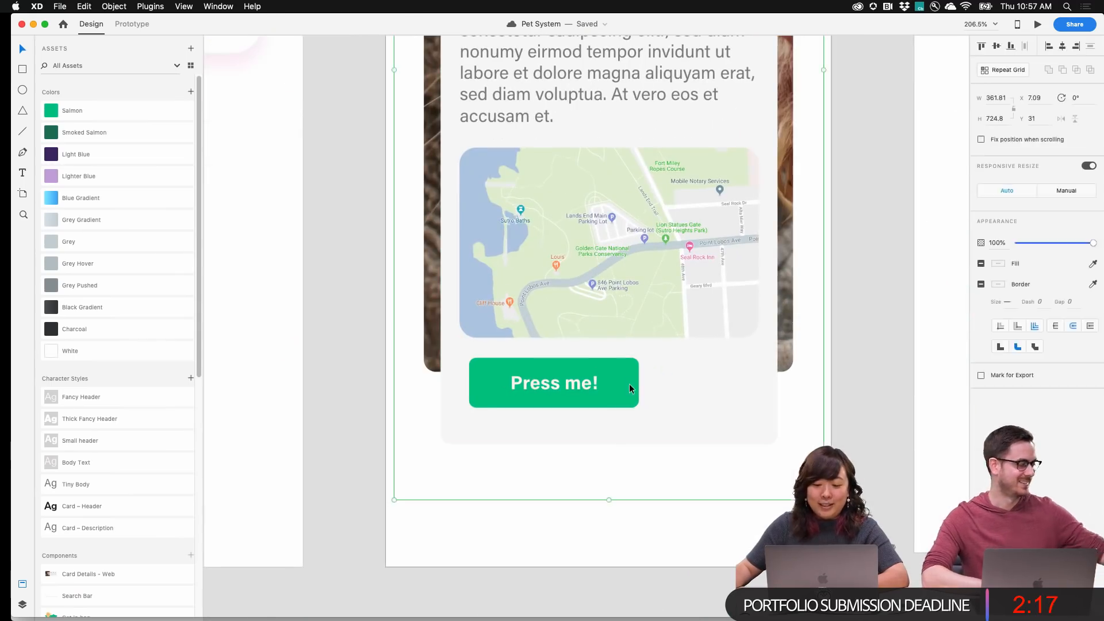
double_click(629, 384)
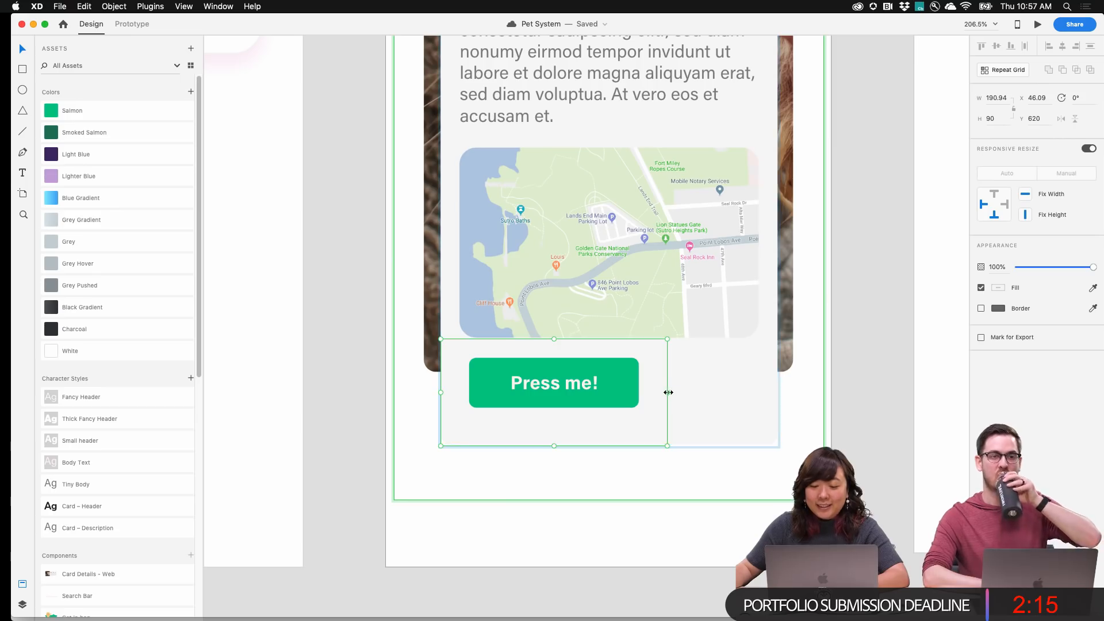
left_click_drag(667, 397, 785, 397)
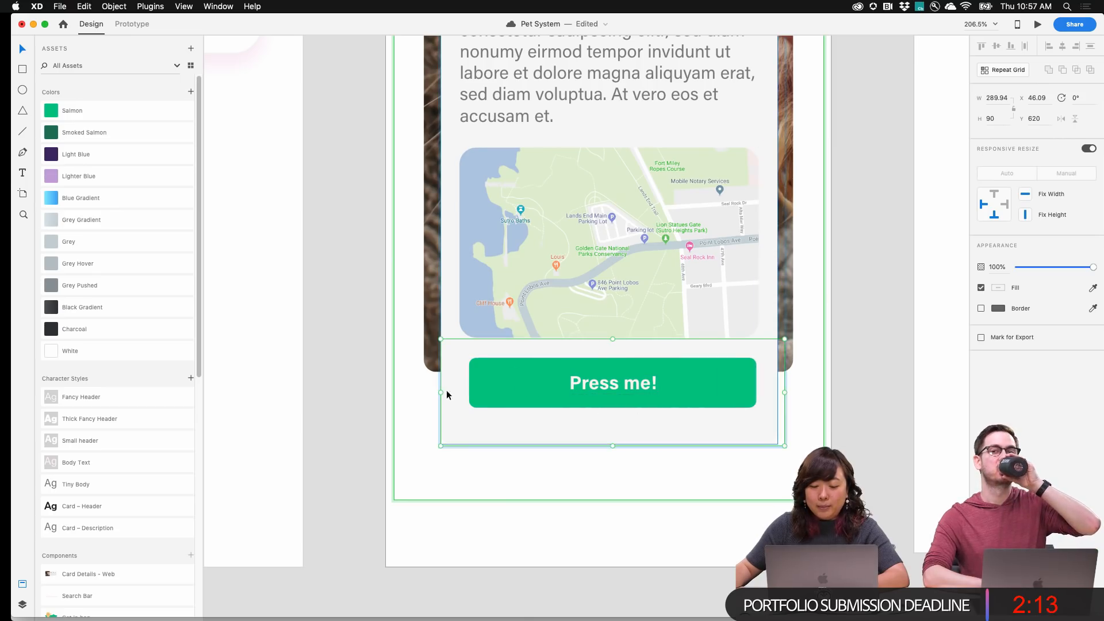
left_click_drag(439, 394, 431, 392)
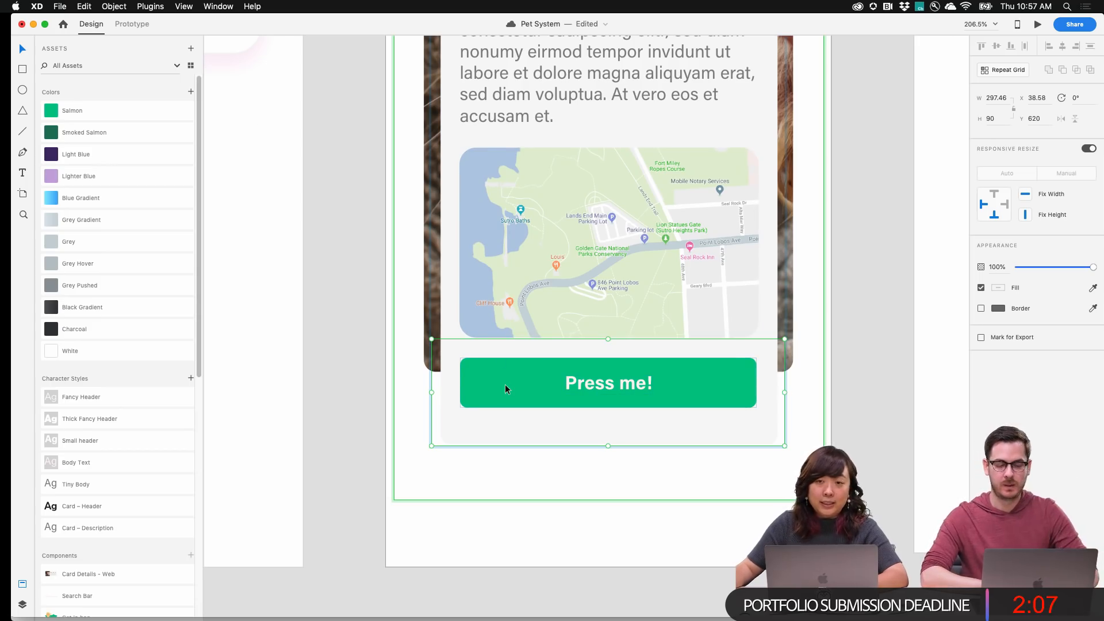
Deselect the button and save the Pet System document
left_click(850, 273)
key("super+s")
scroll(777, 184, "down", 5)
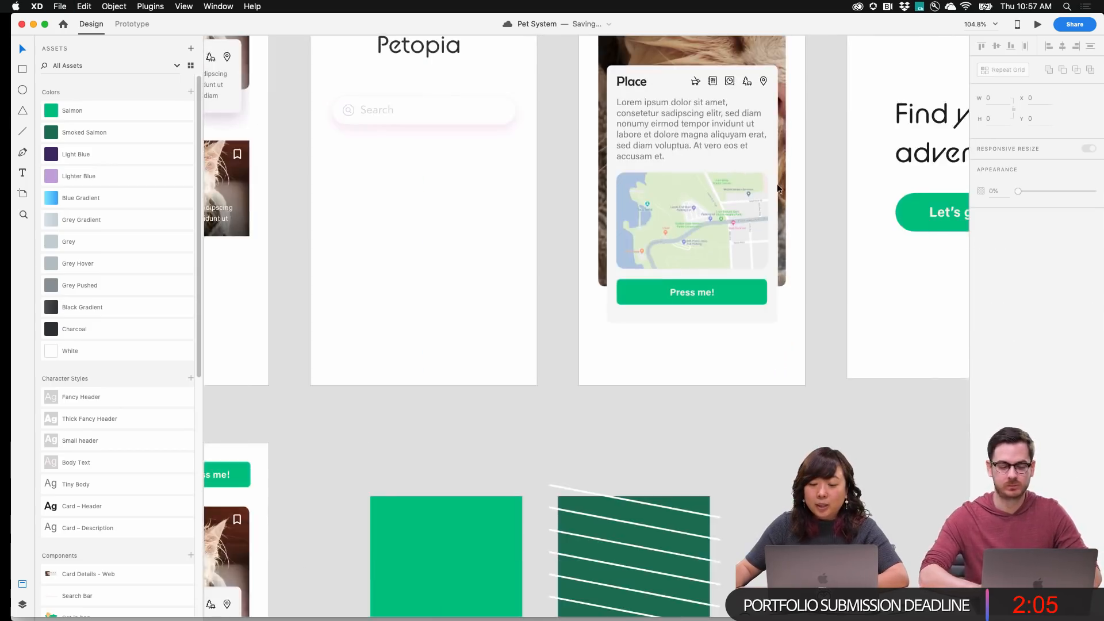
Update the linked Long Card component in the Untitled-1 document
scroll(778, 184, "up", 5)
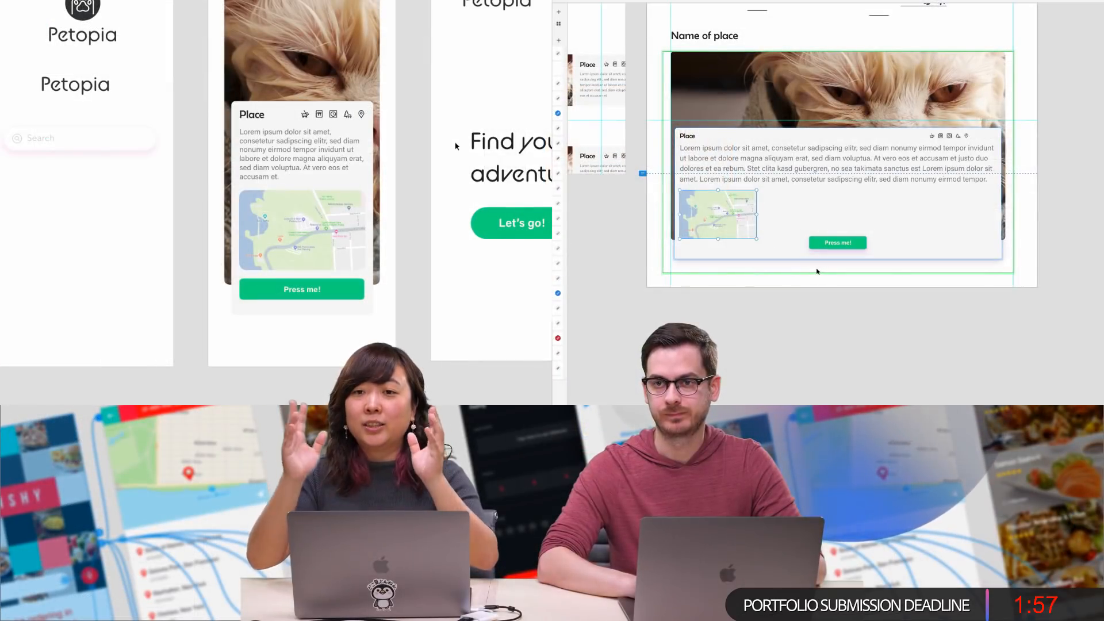
scroll(815, 266, "up", 3)
scroll(816, 265, "up", 5)
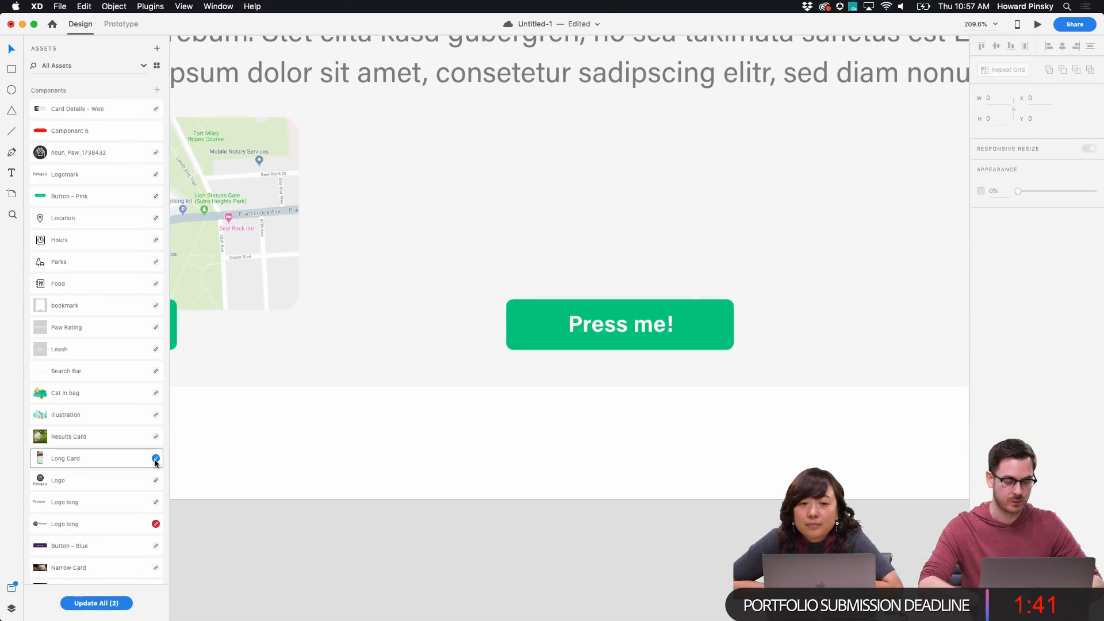
mouse_move(166, 460)
left_mouse_down()
mouse_move(180, 454)
mouse_move(153, 455)
mouse_move(188, 456)
mouse_move(156, 460)
left_mouse_up()
scroll(295, 413, "left", 5)
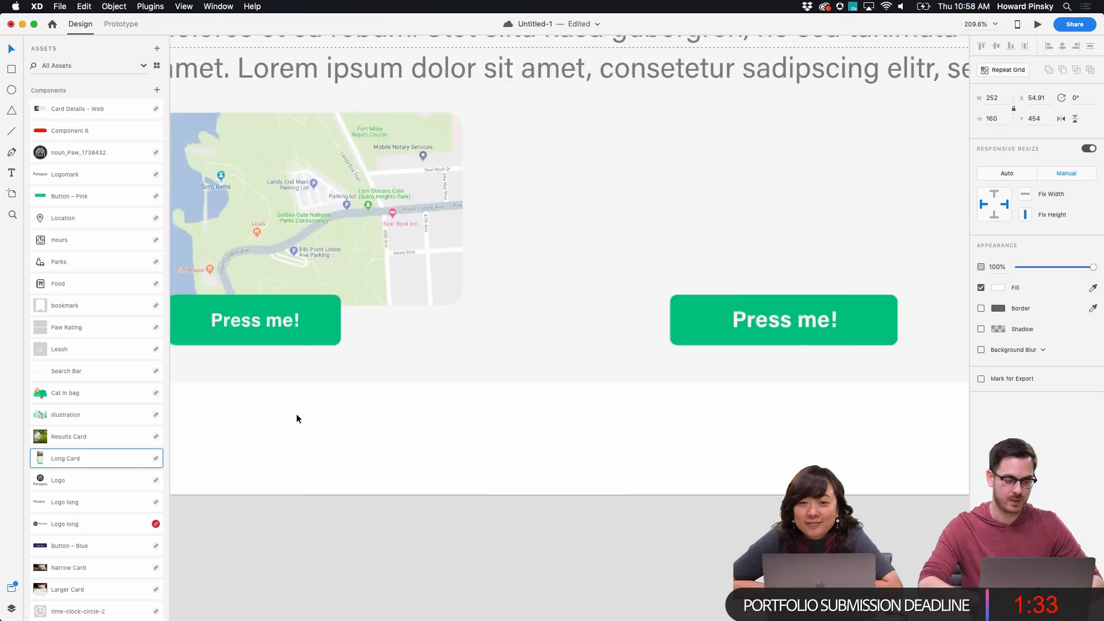
Undo the last change that left an extra Press me! button over the map on the web details card
left_click(418, 335)
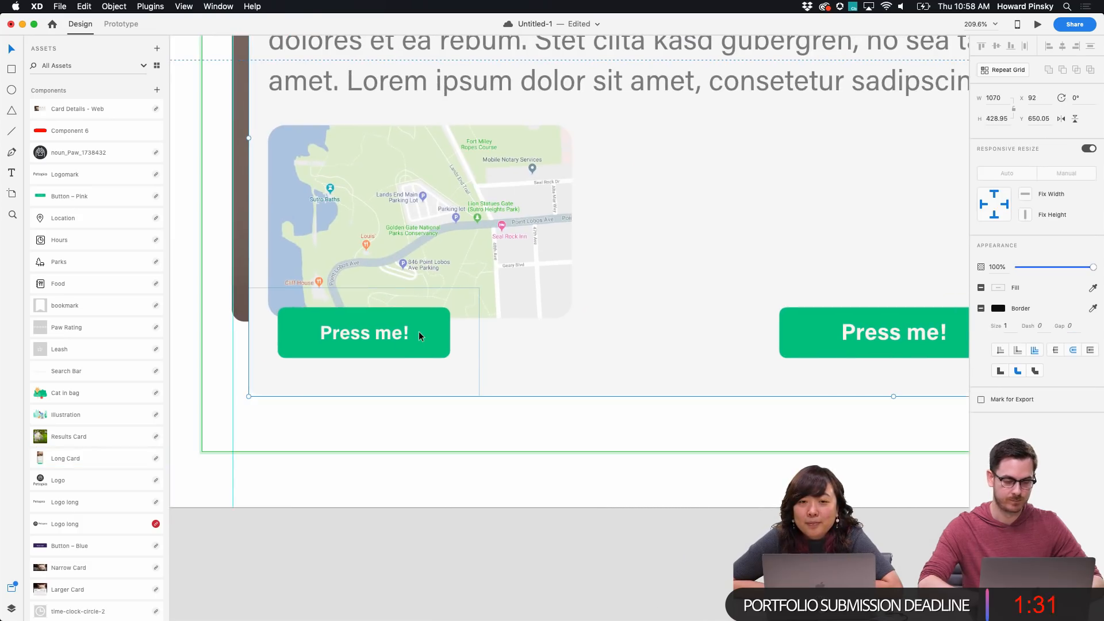
key("super+z")
scroll(657, 257, "down", 5)
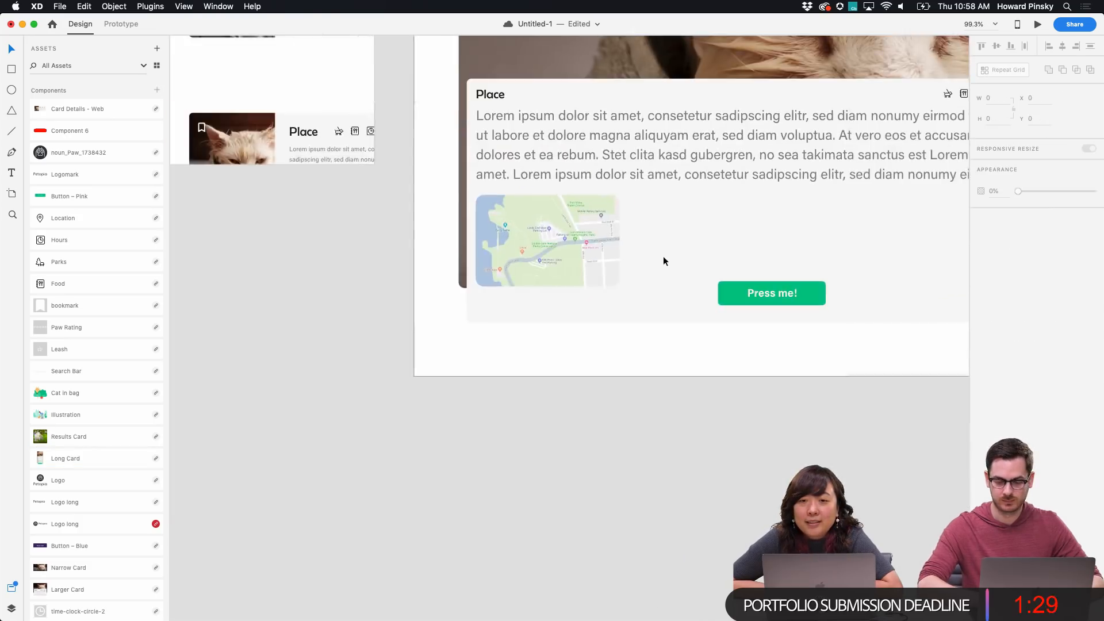
scroll(800, 290, "right", 5)
scroll(725, 437, "up", 5)
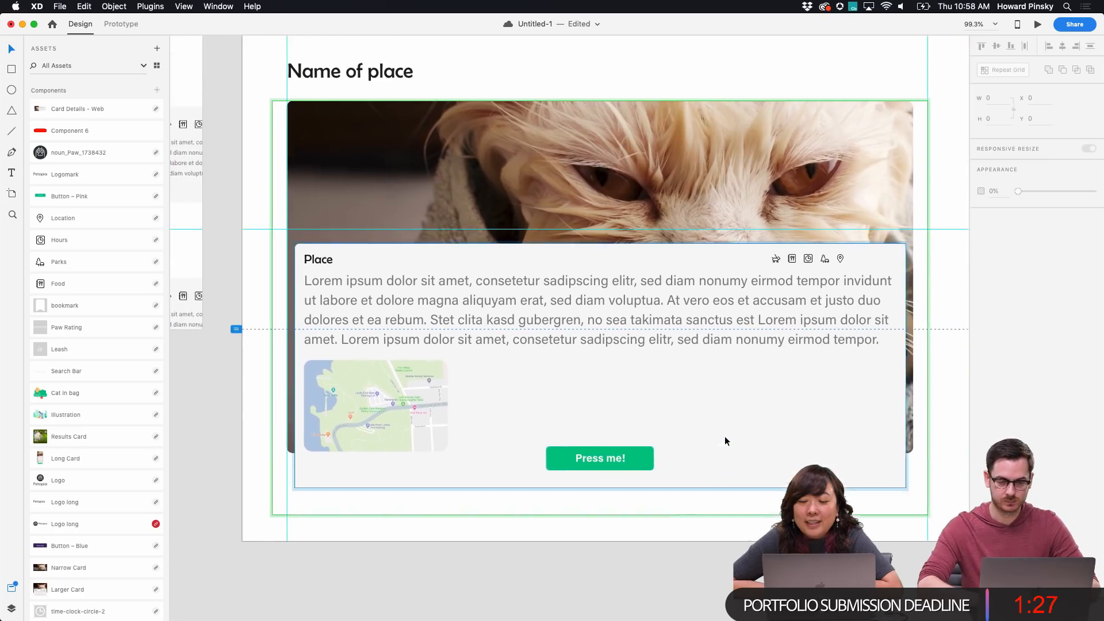
Move the Press me! button from the middle of the web details card to its lower-left corner, beneath the map
scroll(725, 437, "down", 3)
scroll(725, 437, "left", 2)
left_click(670, 407)
left_click_drag(670, 407, 433, 423)
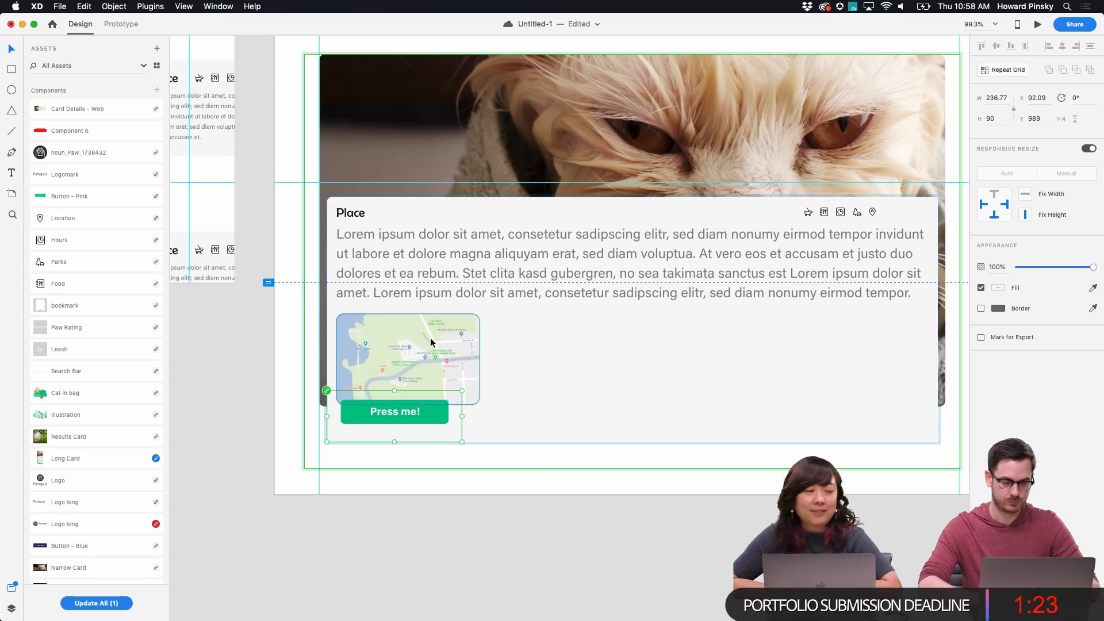
Narrow the card's description text box to about 492 wide and move the map into the free space beside it
left_click(430, 340)
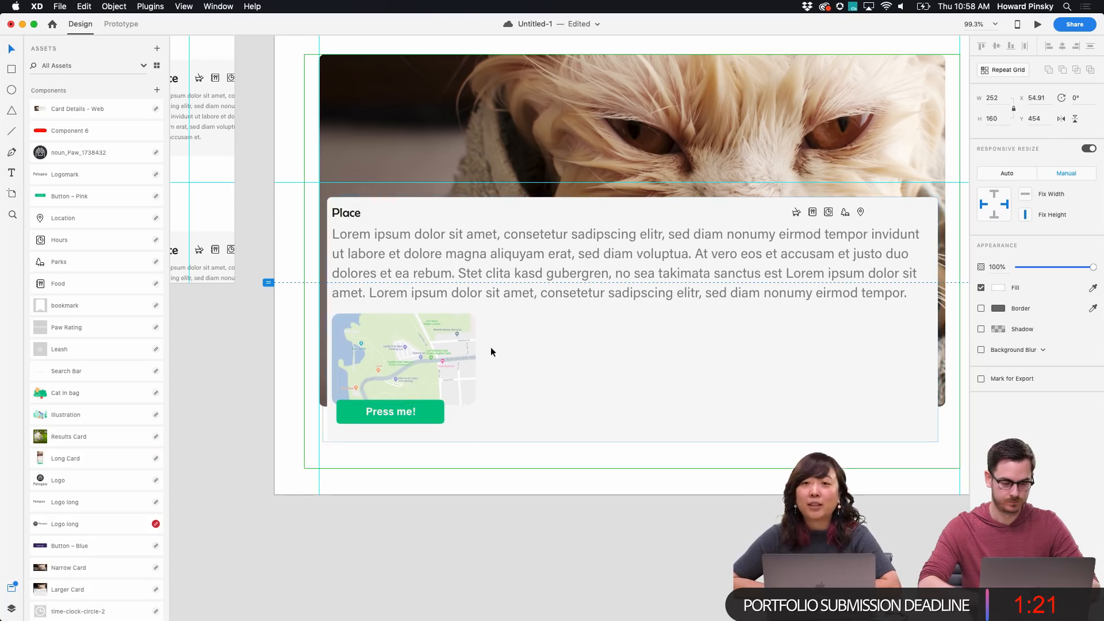
left_click(464, 353)
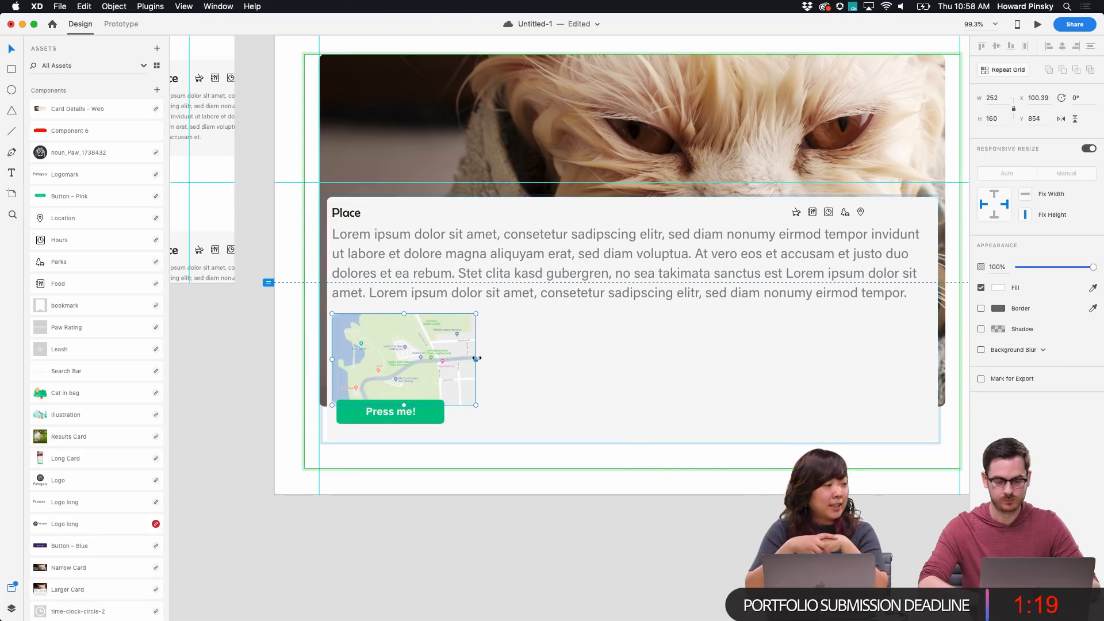
mouse_move(476, 359)
left_mouse_down()
mouse_move(793, 346)
mouse_move(477, 358)
left_mouse_up()
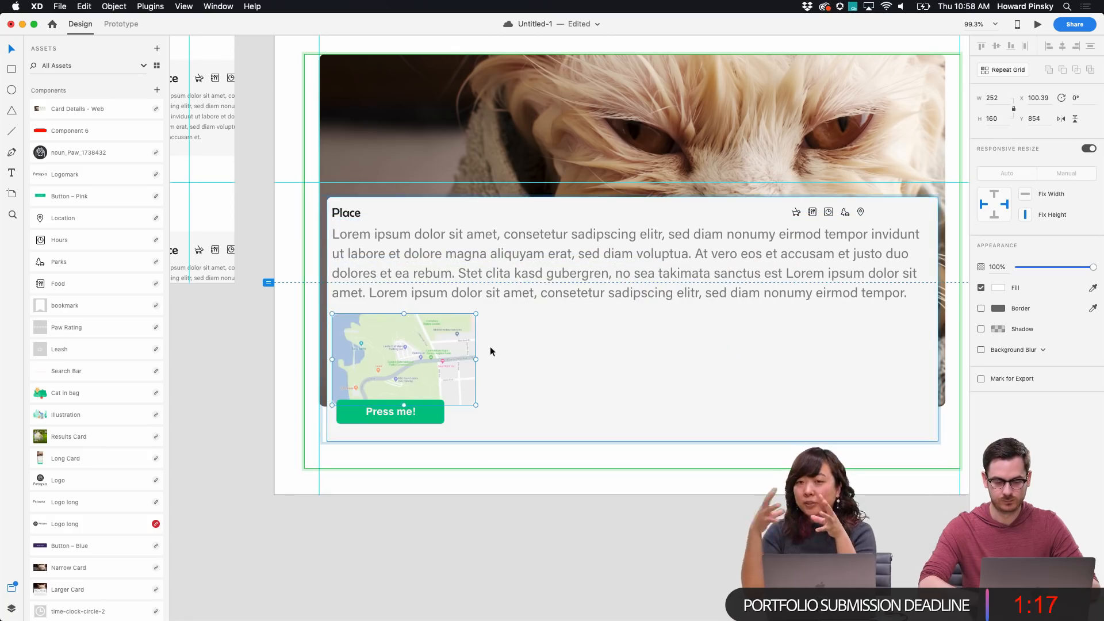
left_click(771, 247)
left_click_drag(926, 281, 609, 280)
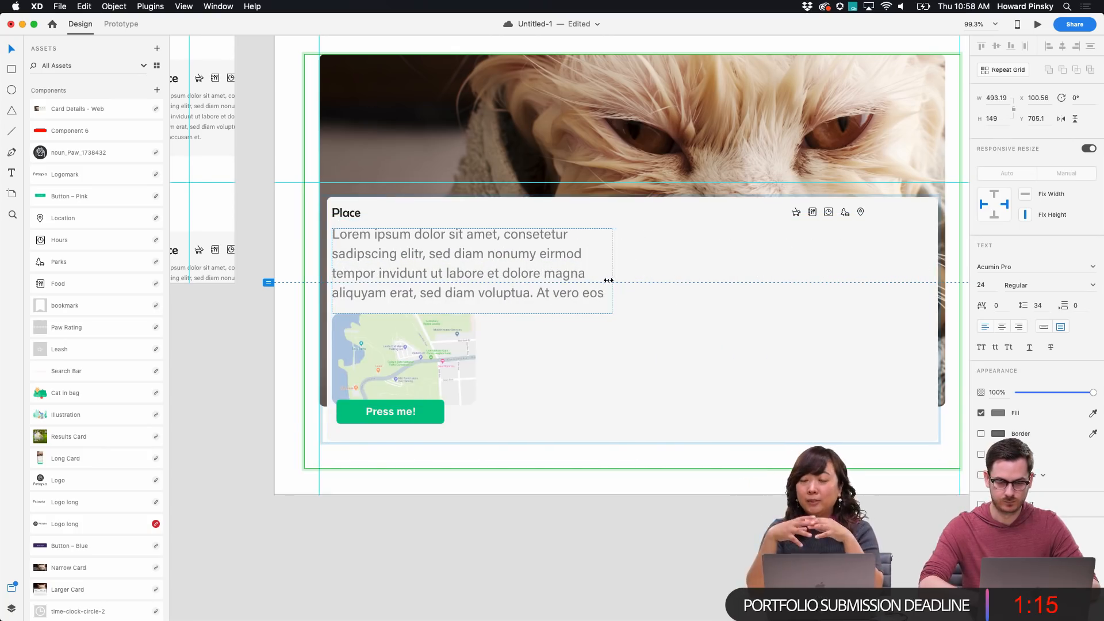
left_click_drag(378, 341, 778, 315)
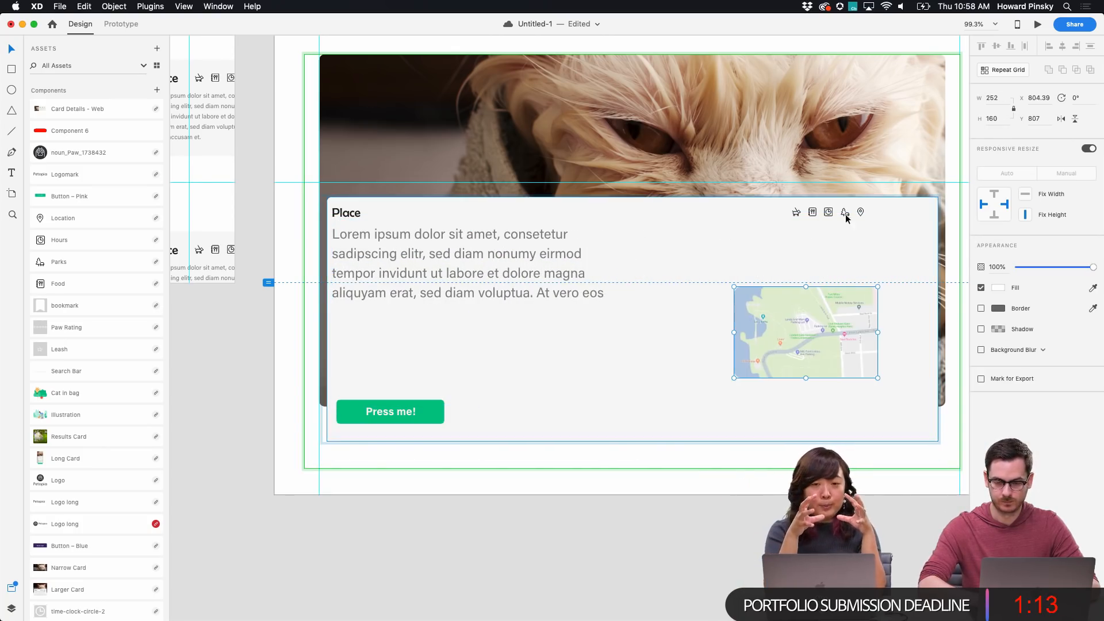
Try placing the icon row beside the Place title and enlarging the map to about 512 by 325 in the card's right half
left_click_drag(861, 214, 525, 215)
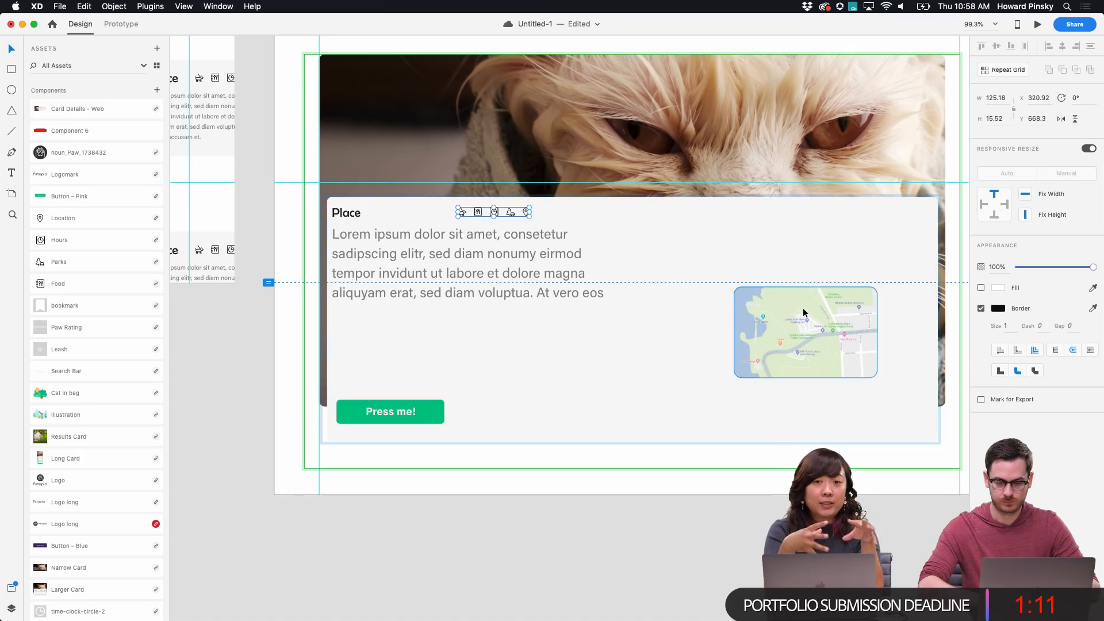
left_click_drag(807, 309, 853, 234)
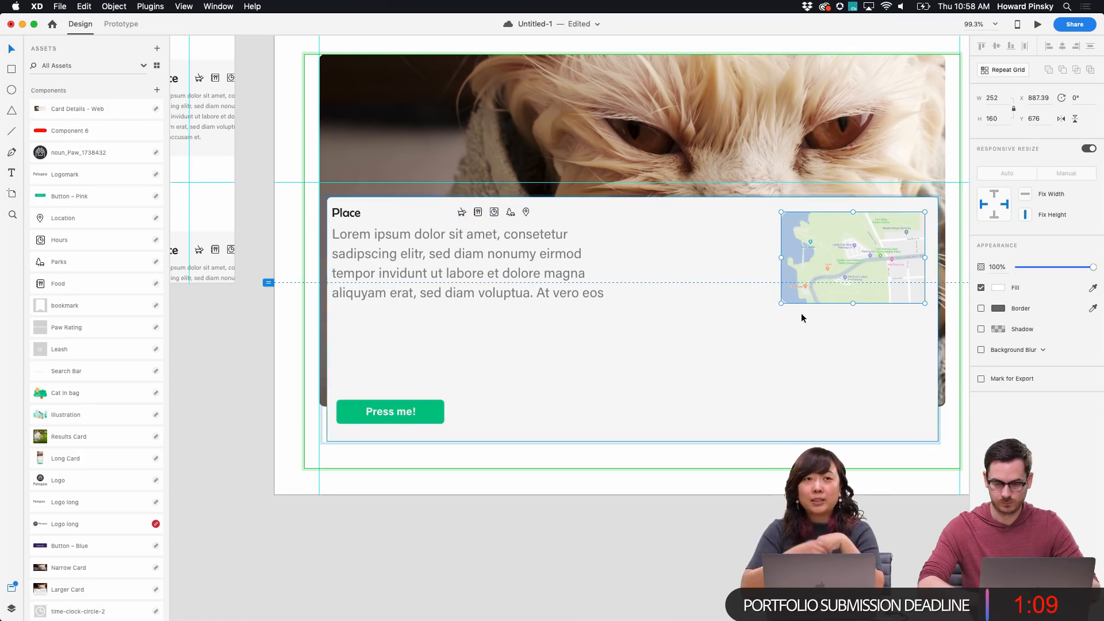
left_click_drag(782, 305, 632, 418)
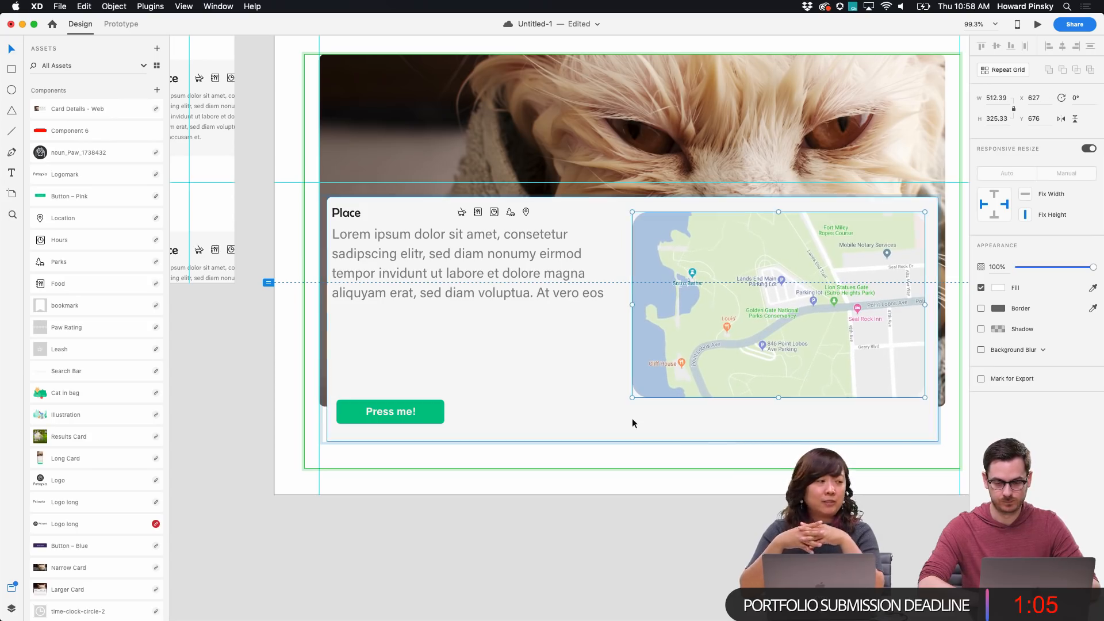
left_click_drag(717, 282, 753, 298)
Undo the map's enlargement and move along with the icon row's move
key("super+z")
key("super+z")
key("super+z")
key("super+z")
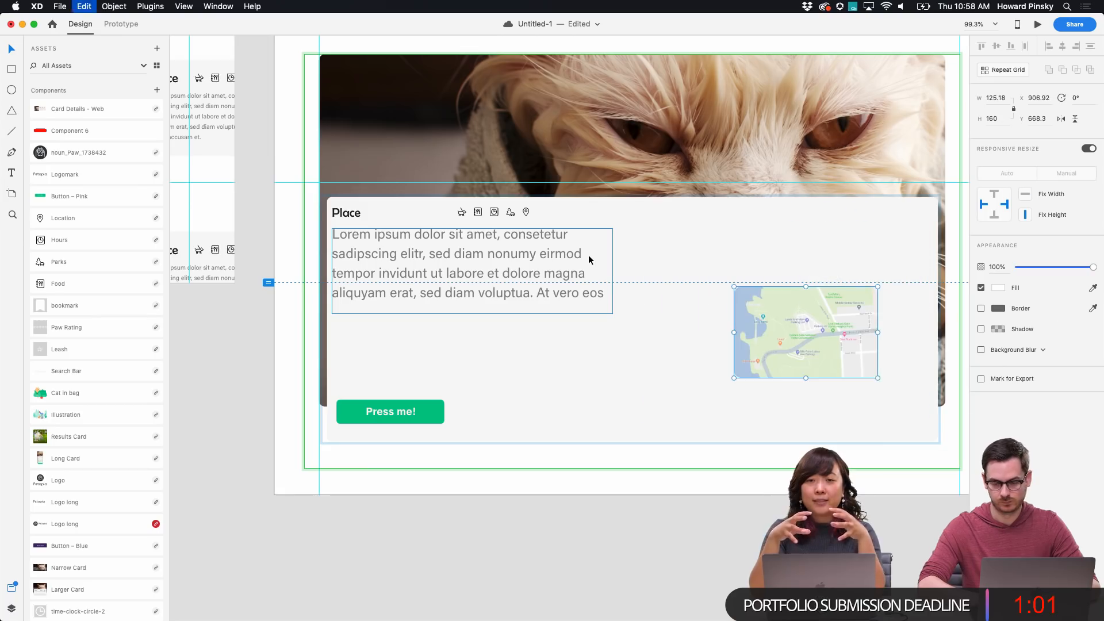
Shift the icon row toward the card's right edge and inset the Place title and description, lining the icons up with the title
left_click_drag(846, 211, 907, 213)
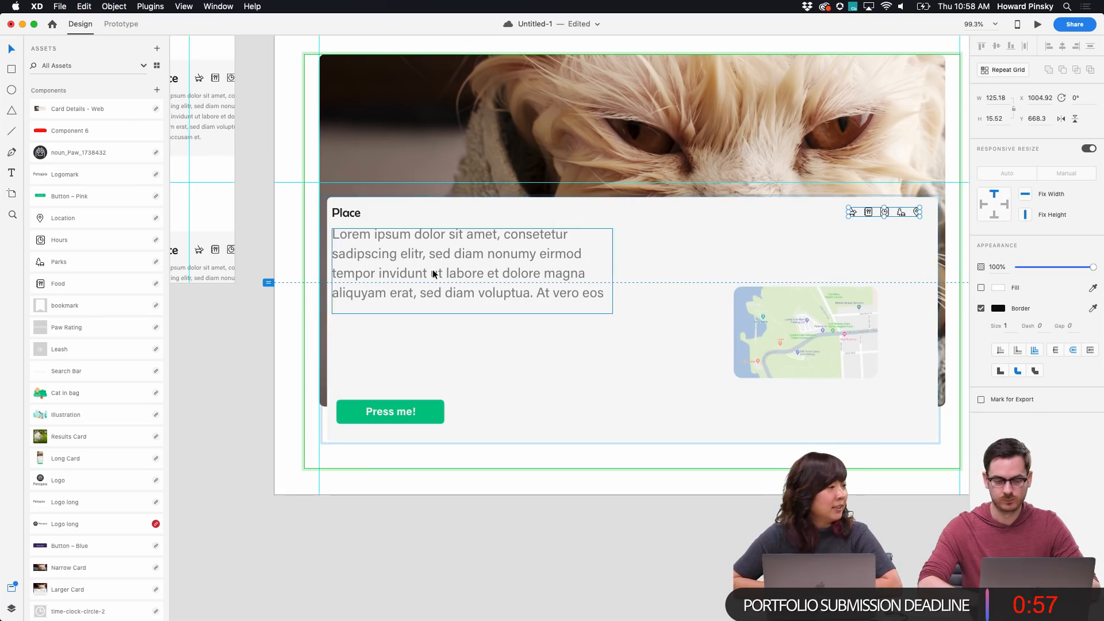
left_click(362, 214)
left_click_drag(338, 214, 350, 222)
left_click_drag(902, 209, 902, 215)
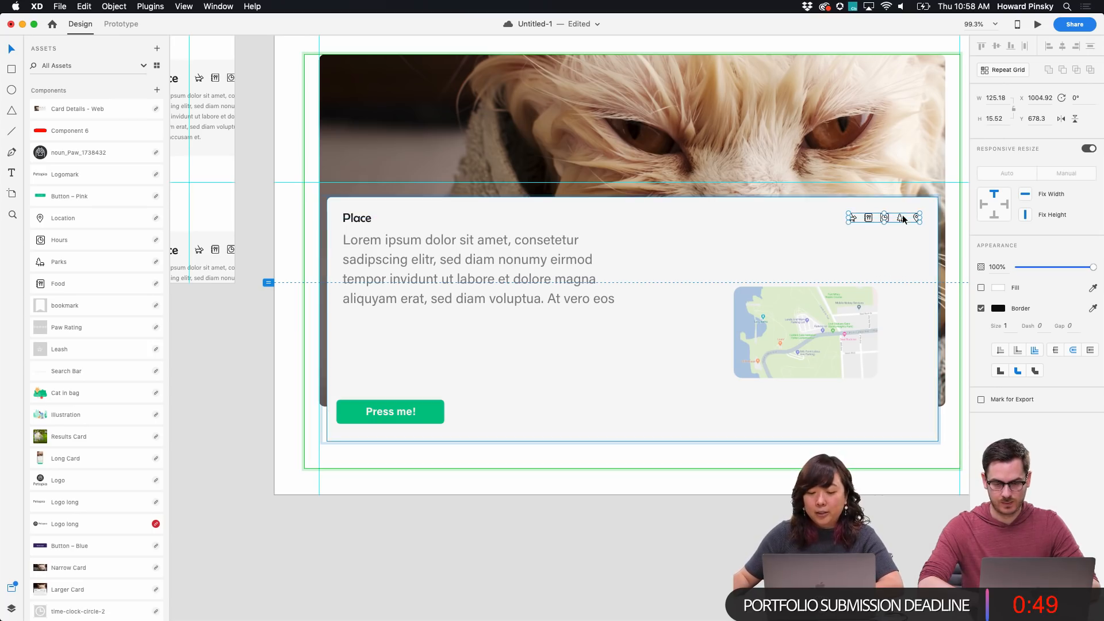
Align the map under the icon row at the card's right edge and enlarge it to about 519 by 329
left_click(861, 321)
left_click_drag(862, 321, 897, 278)
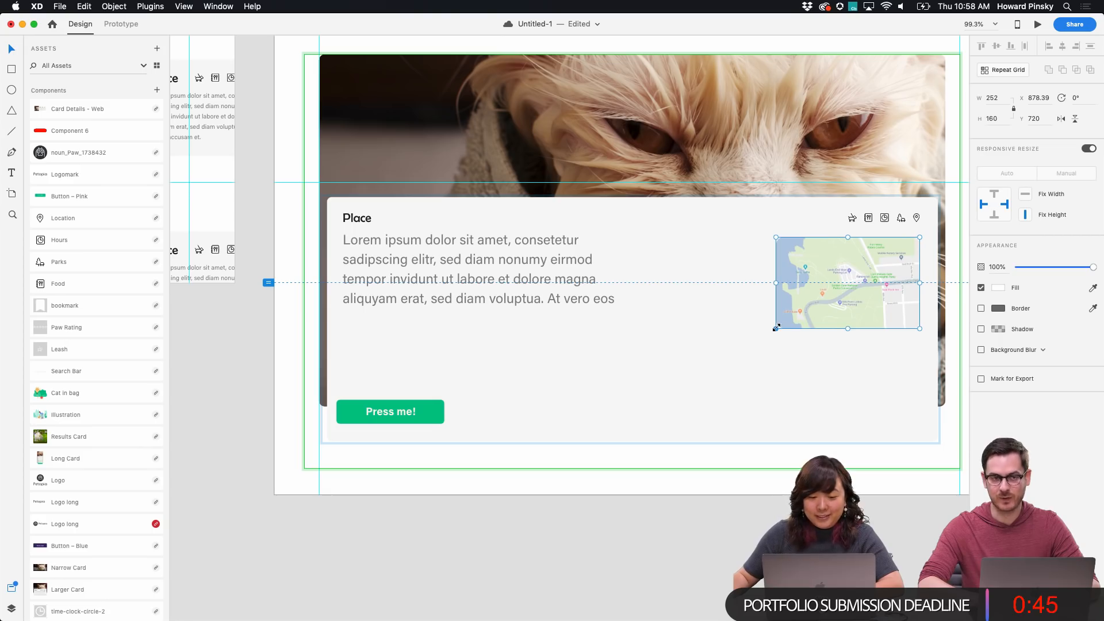
left_click_drag(776, 328, 593, 424)
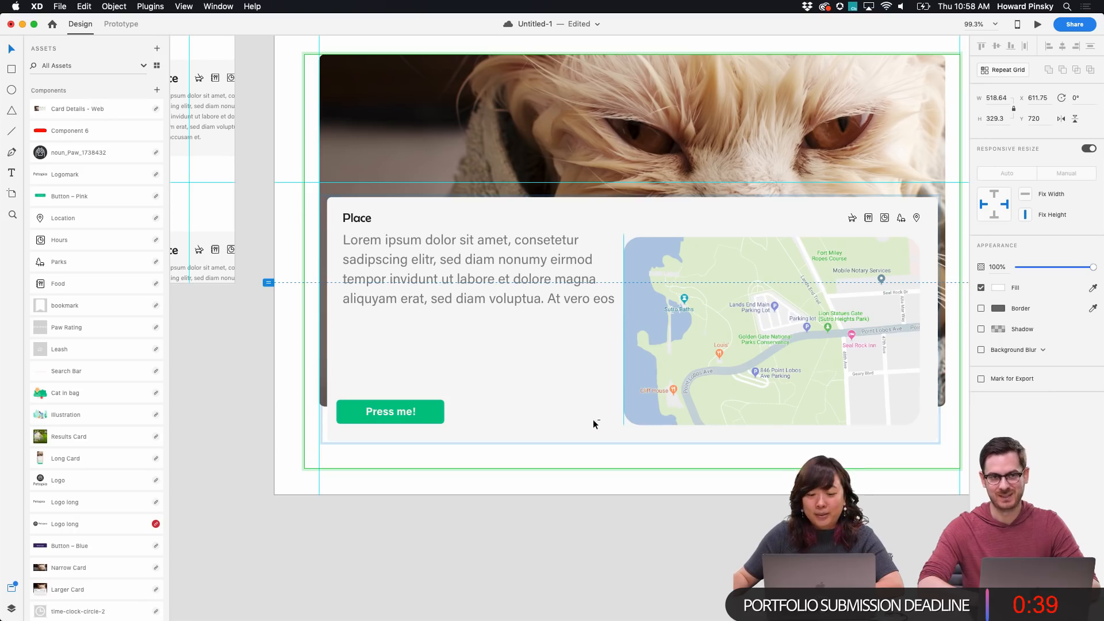
left_click_drag(594, 424, 595, 424)
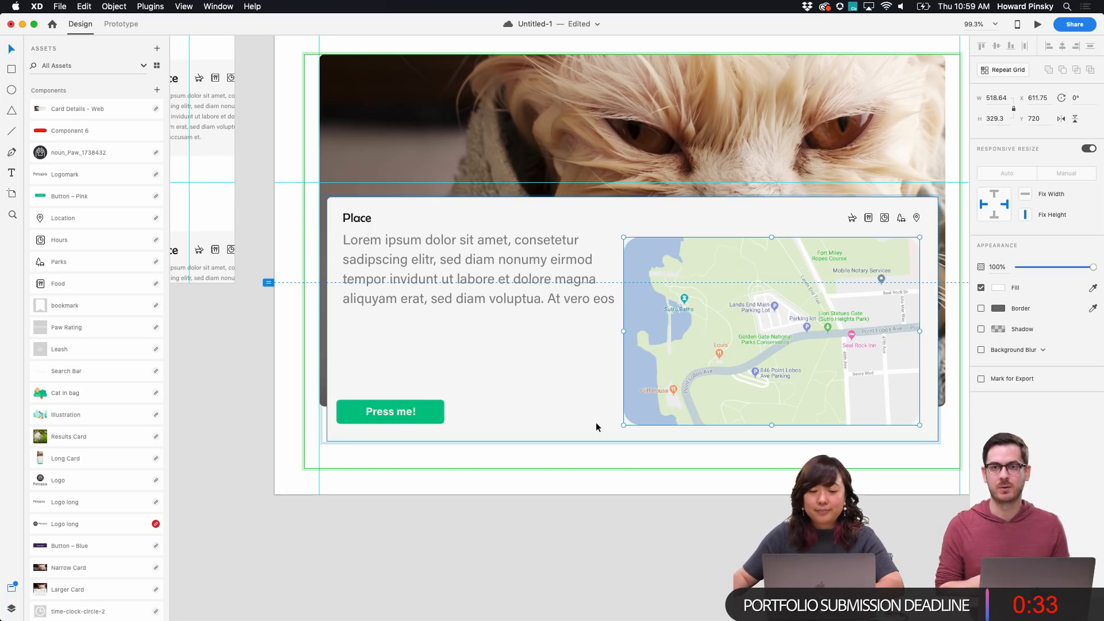
double_click(481, 260)
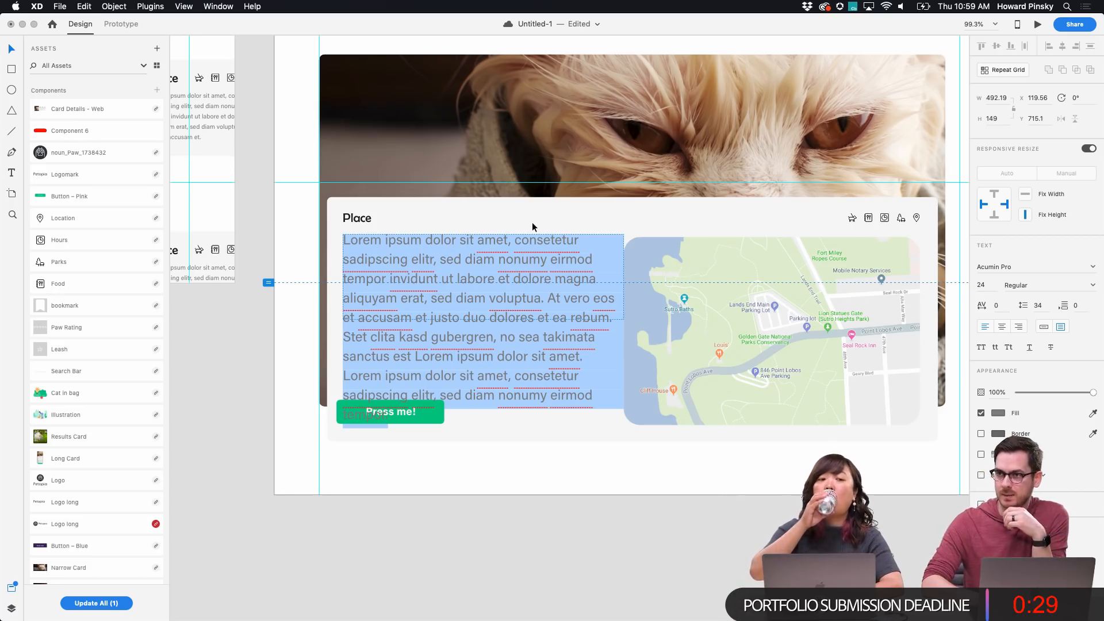
key("Escape")
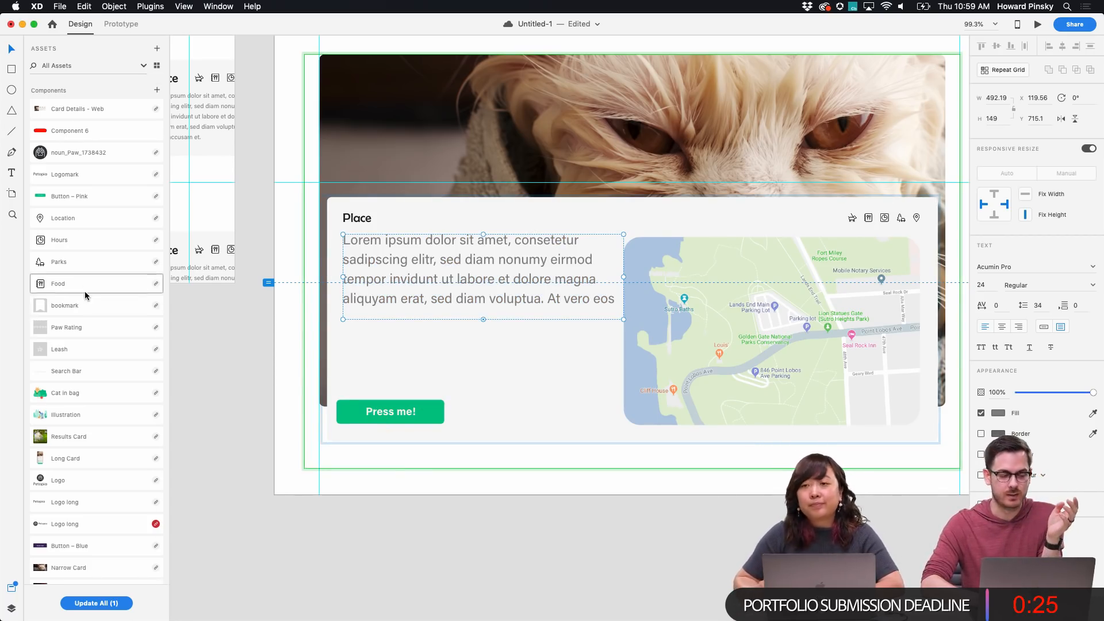
Add a character style from the Place title on the first Top Eateries card
scroll(86, 293, "up", 5)
scroll(87, 296, "up", 3)
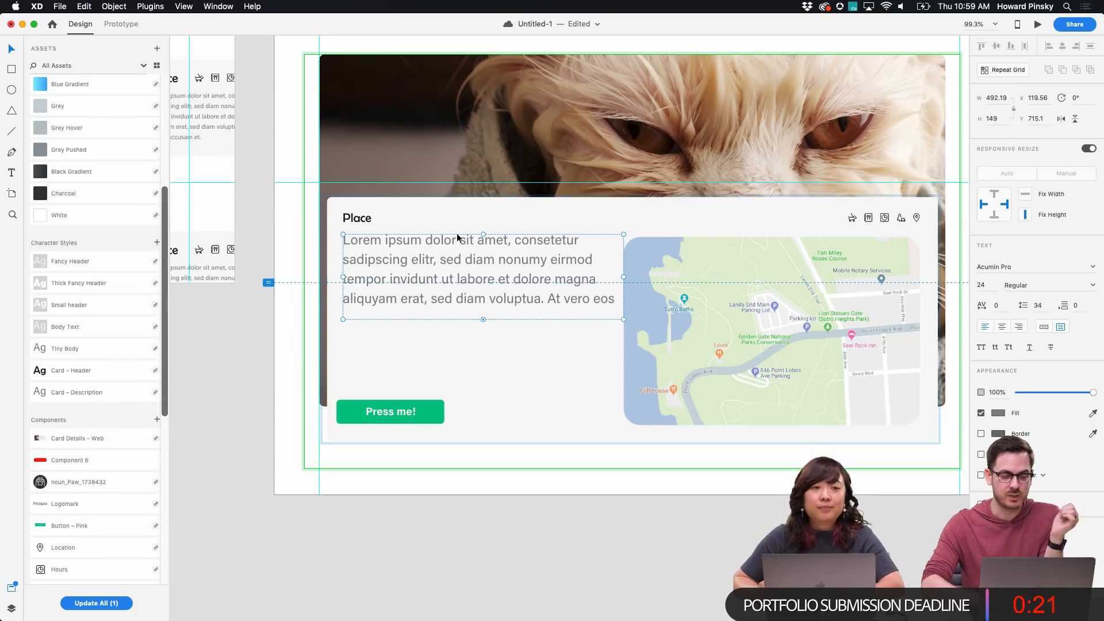
scroll(456, 233, "left", 10)
scroll(456, 233, "left", 5)
scroll(519, 178, "up", 3)
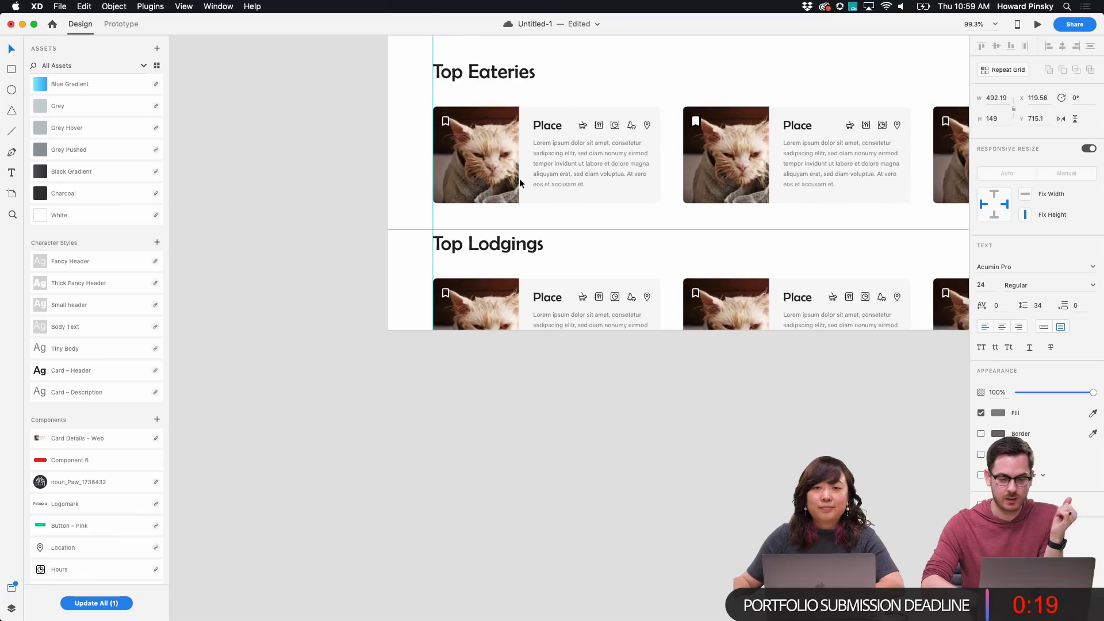
scroll(609, 112, "up", 3)
double_click(448, 168)
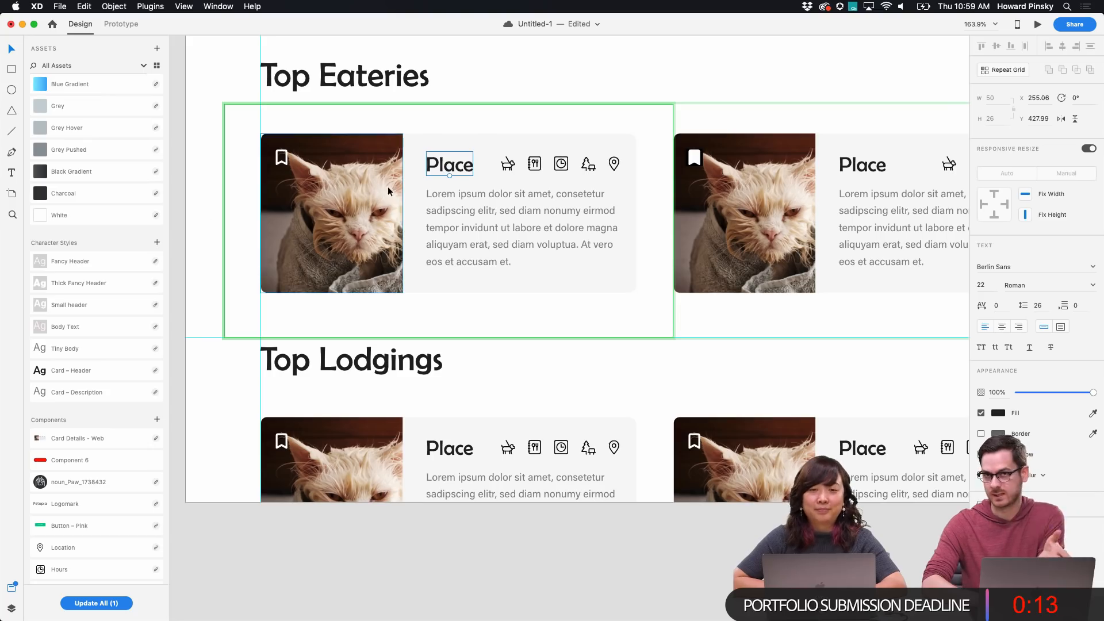
left_click(157, 244)
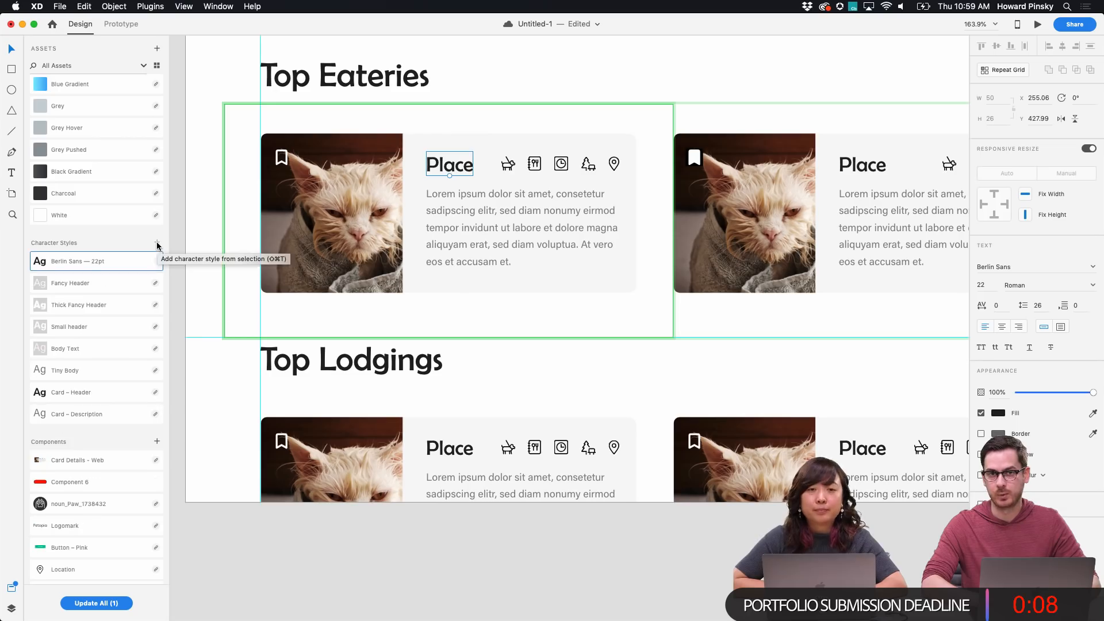
Edit the newly added Berlin Sans — 22pt character style and set its font to Papyrus
right_click(80, 262)
left_click(108, 279)
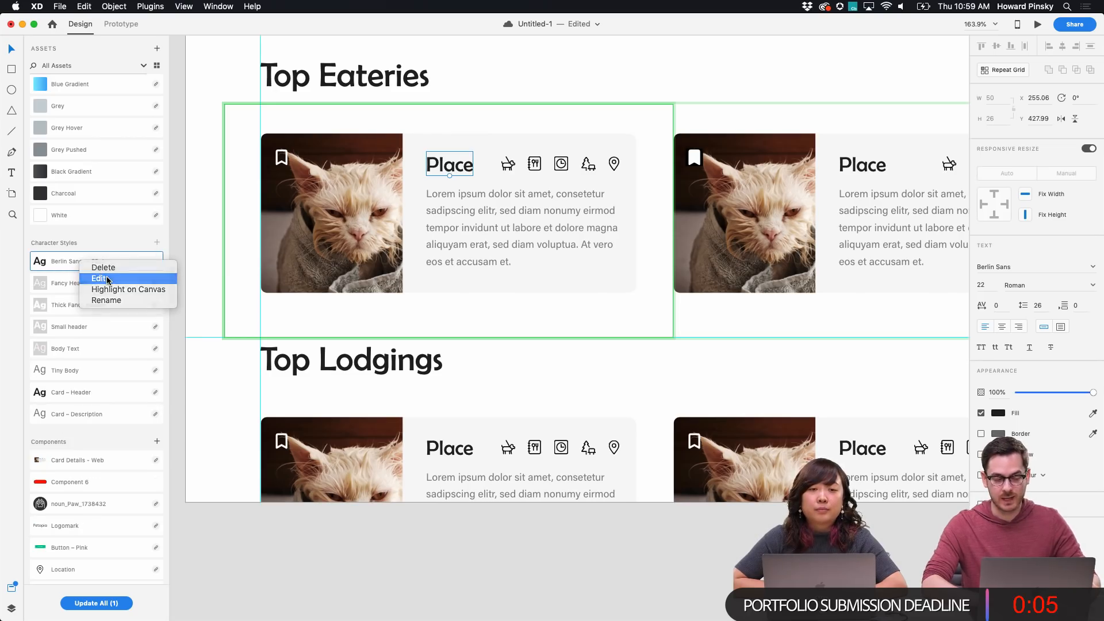
double_click(93, 167)
type("pap")
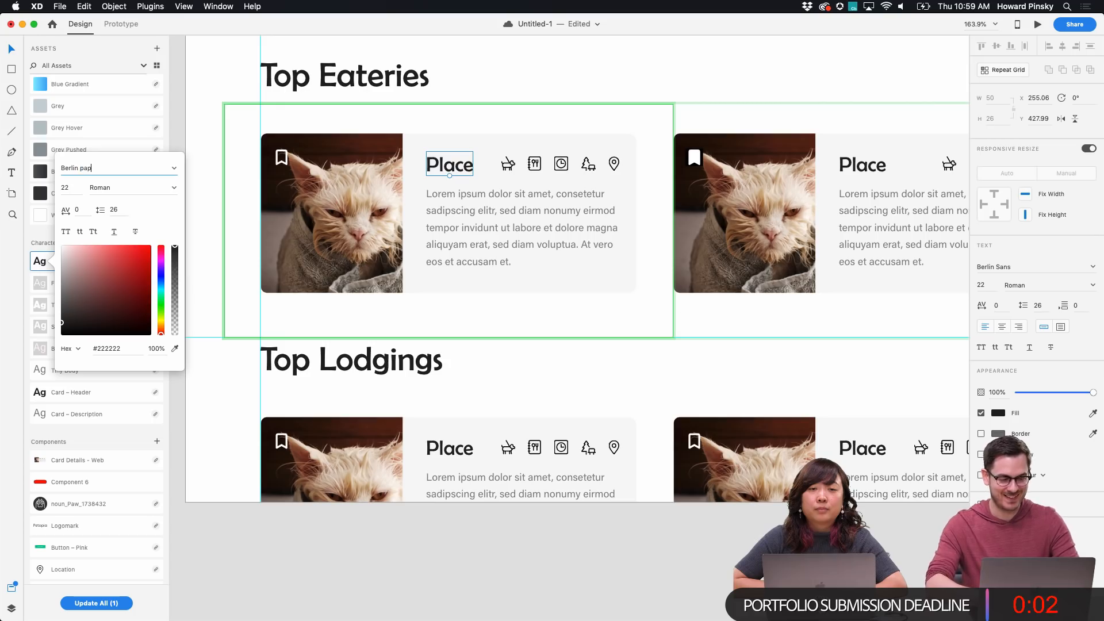
key("super+a")
type("pap")
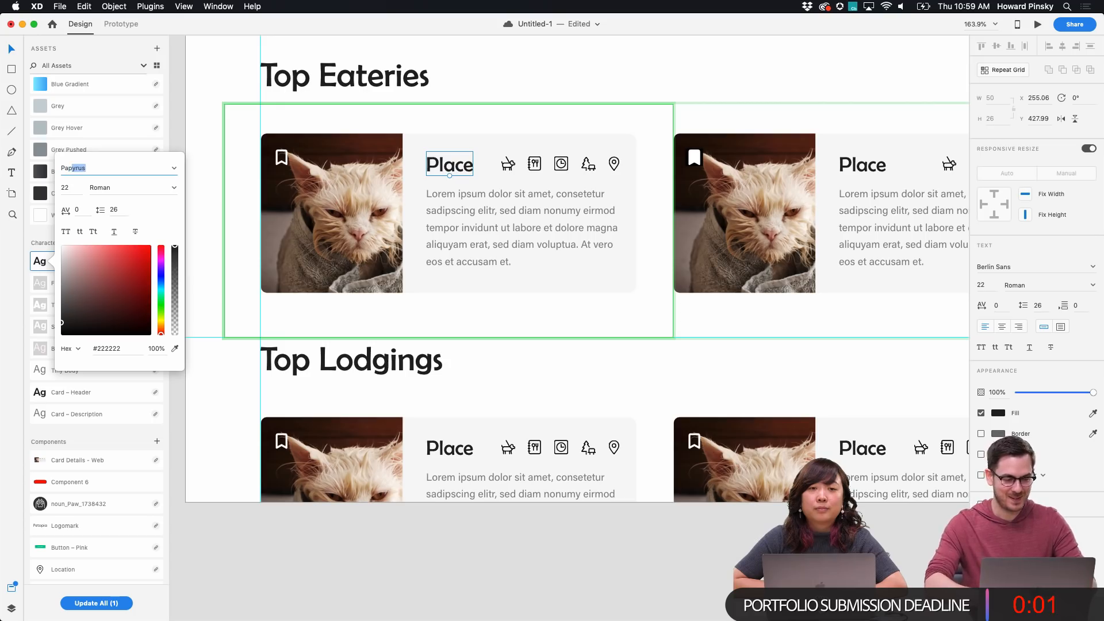
key("Return")
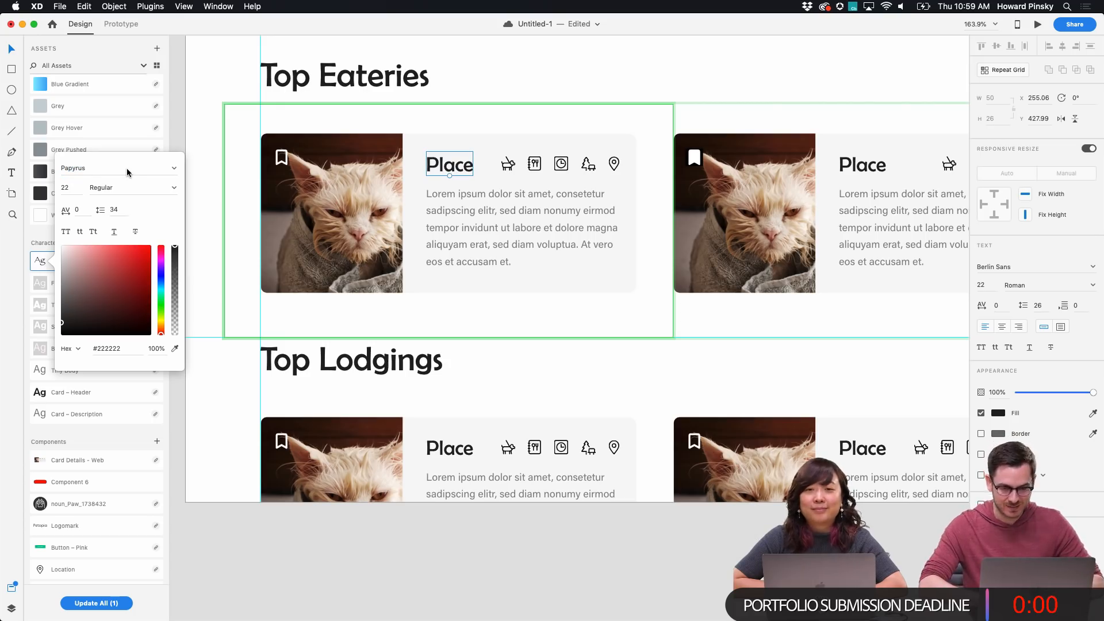
left_click(104, 167)
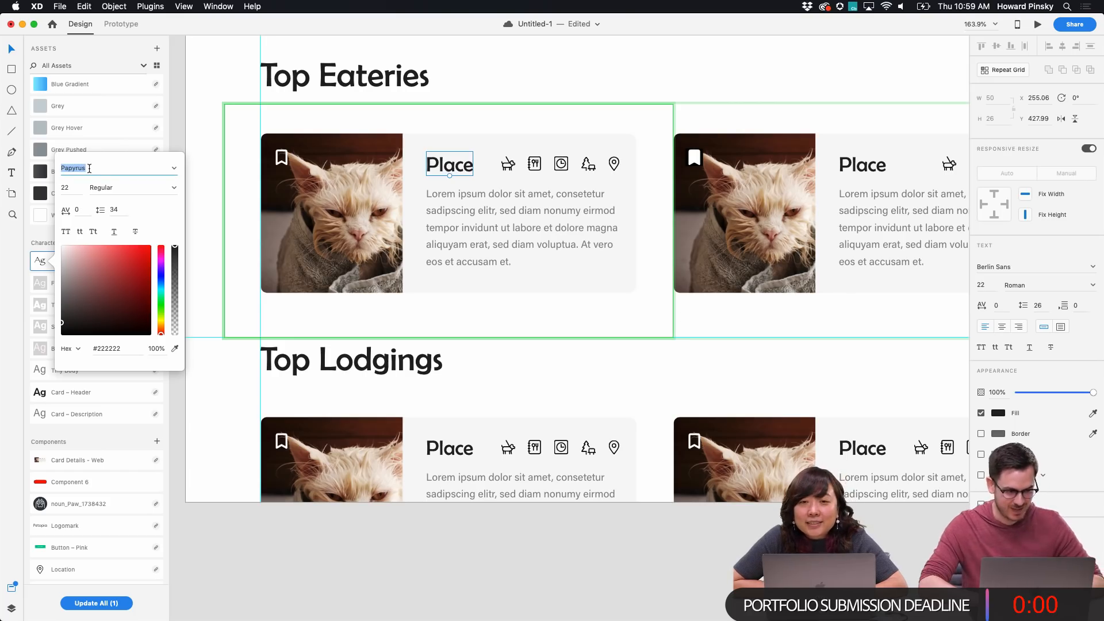
left_click(200, 135)
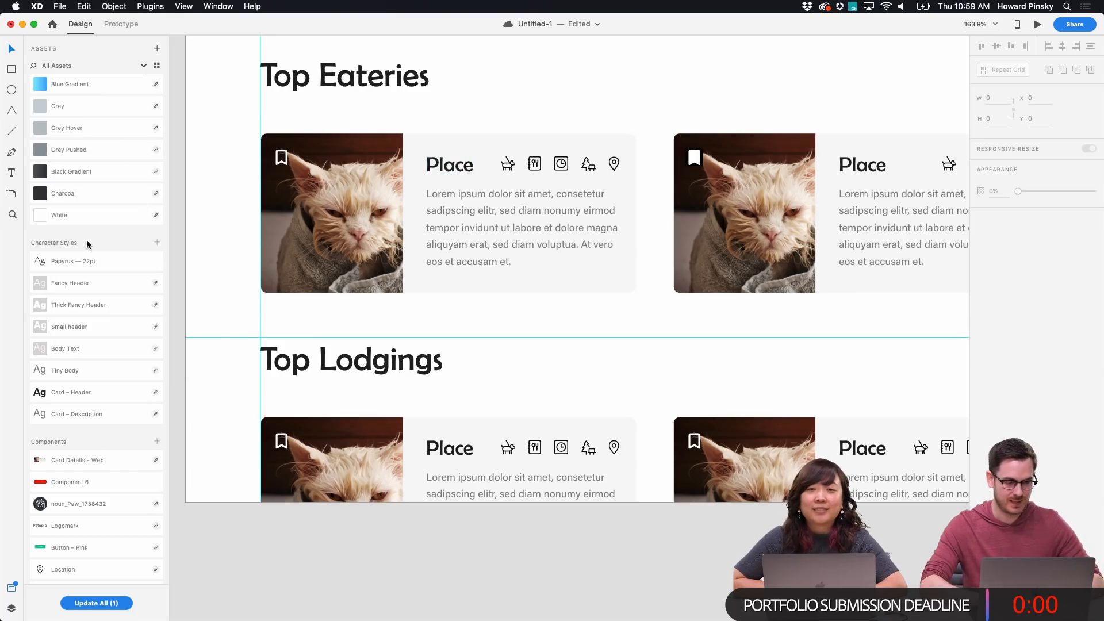
Highlight the Papyrus — 22pt style on the canvas and add another character style from the first Top Eateries card's Place title
right_click(107, 259)
left_click(157, 291)
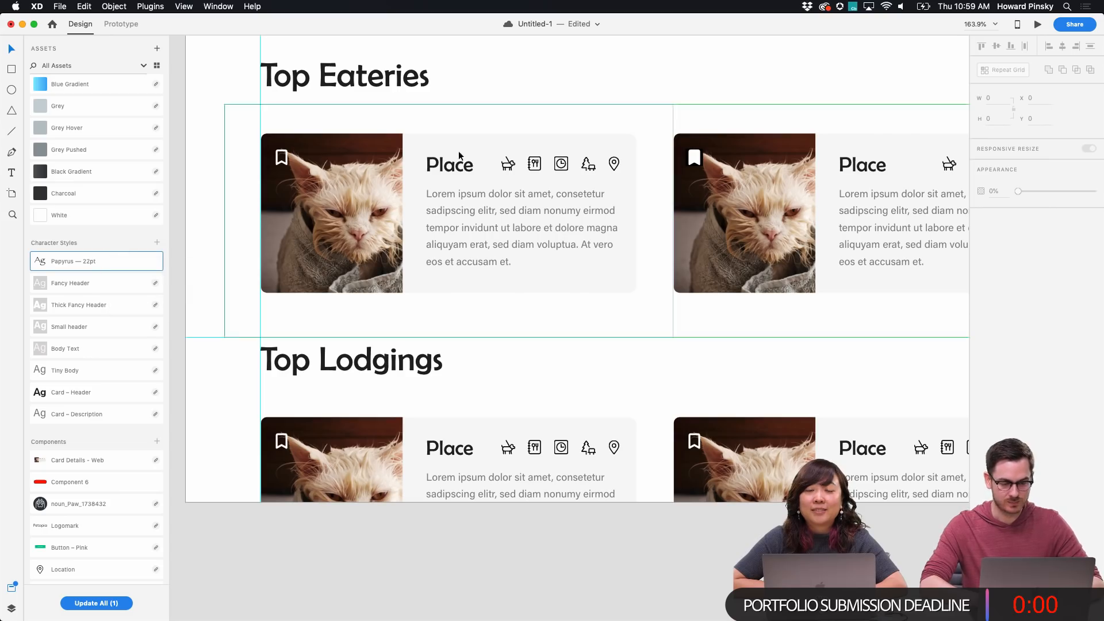
left_click(155, 243)
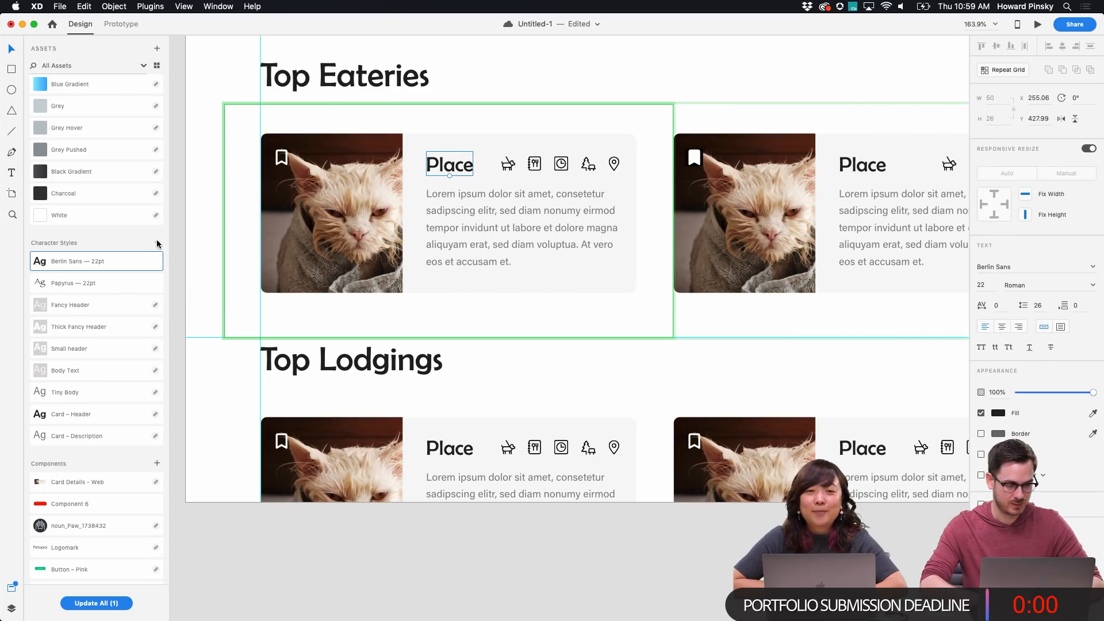
Edit the Berlin Sans — 22pt character style and set its colour to #EB0000
right_click(98, 260)
left_click(109, 270)
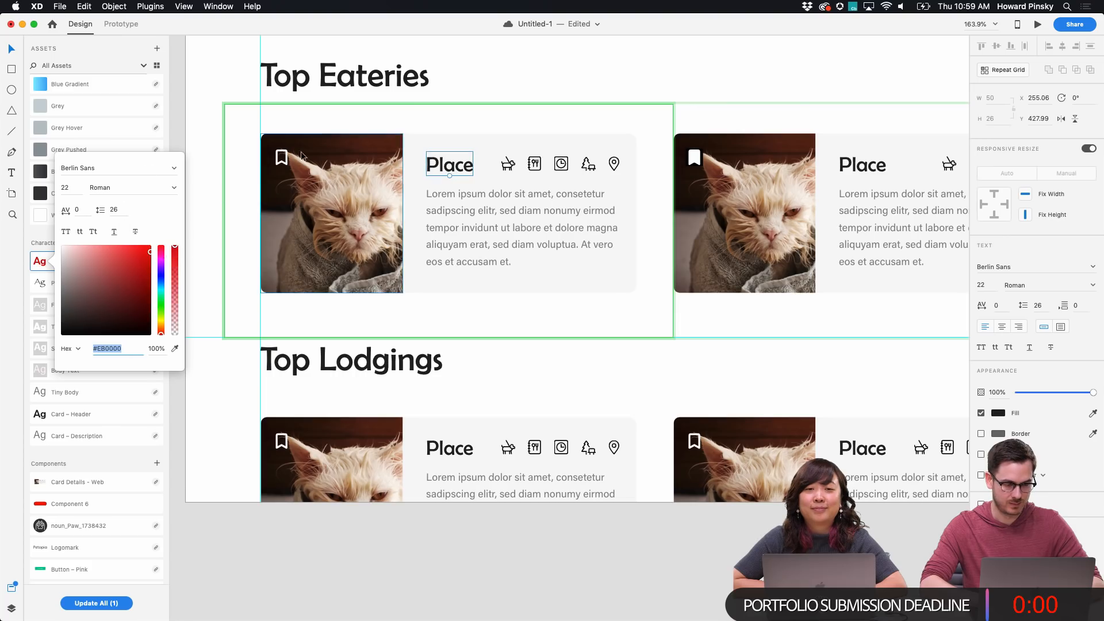
left_click(231, 163)
Undo the style recolouring and the creation of the Berlin Sans — 22pt and Papyrus — 22pt character styles
key("super+z")
key("super+z")
key("super+z")
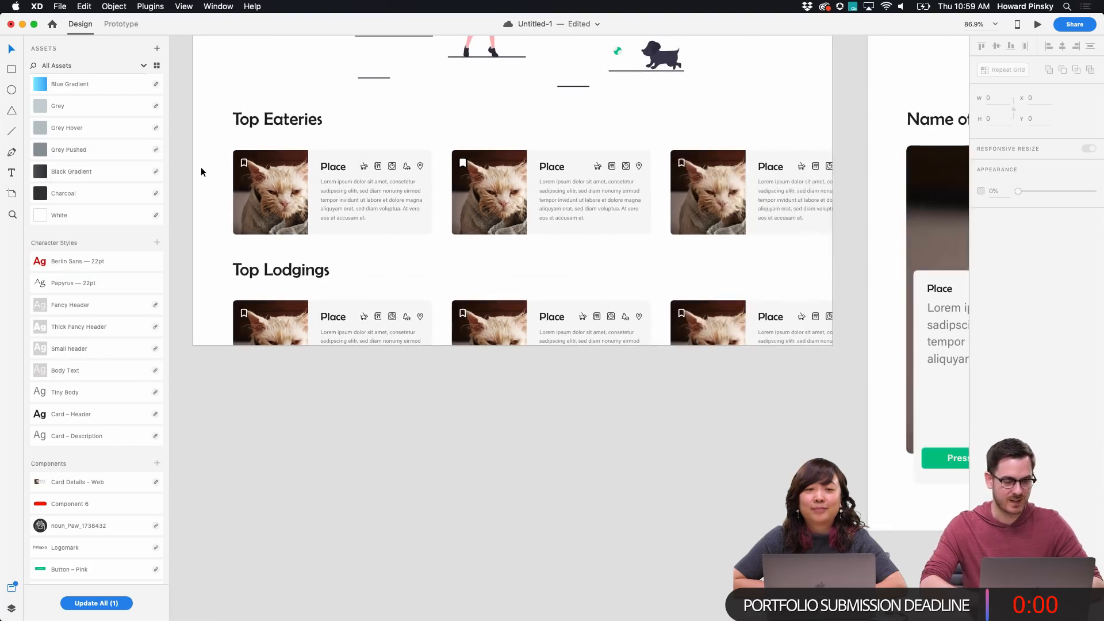
key("super+z")
scroll(202, 166, "up", 3)
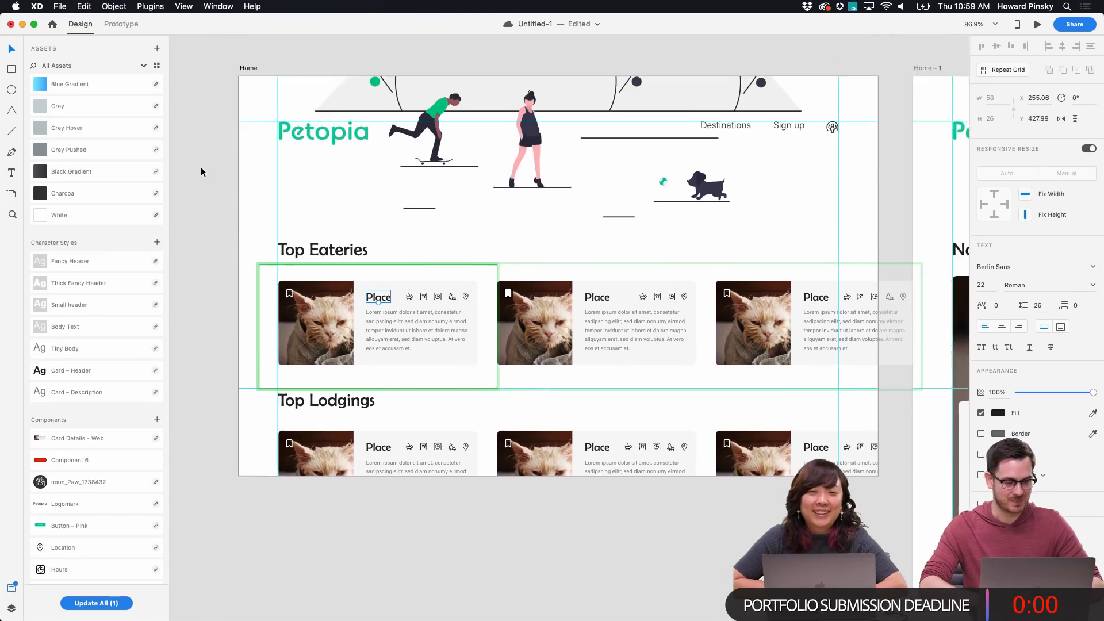
Add a character style from the Top Eateries heading on the Home artboard
left_click(302, 258)
scroll(303, 258, "down", 2)
scroll(303, 258, "up", 5)
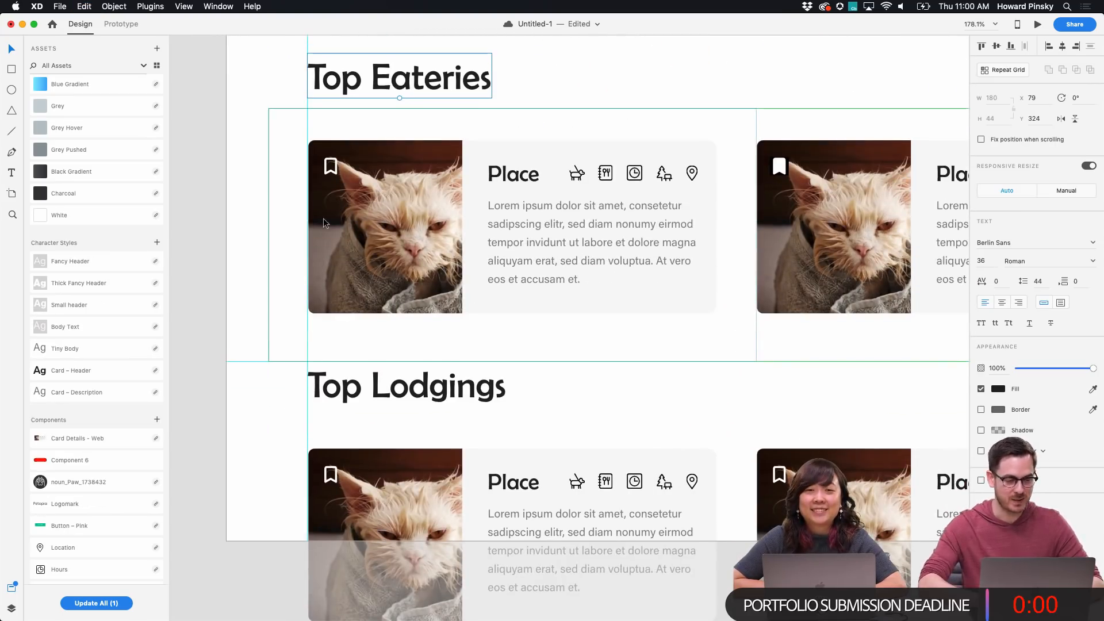
scroll(325, 215, "up", 1)
left_click(158, 242)
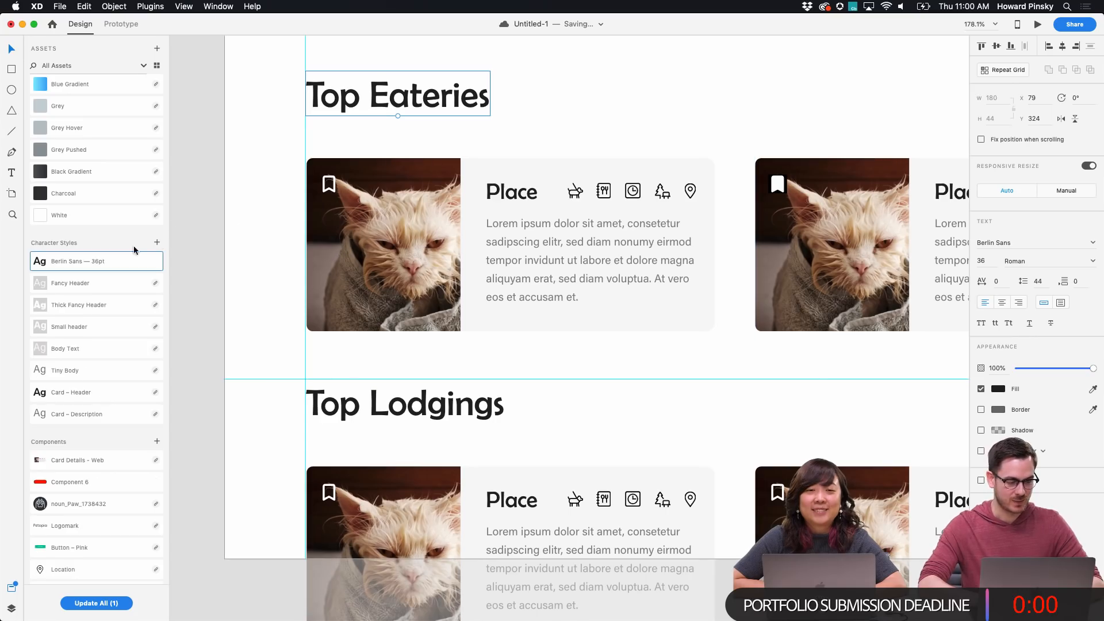
Edit the Berlin Sans — 36pt character style and set its font to Papyrus
right_click(91, 260)
left_click(107, 272)
left_click(115, 167)
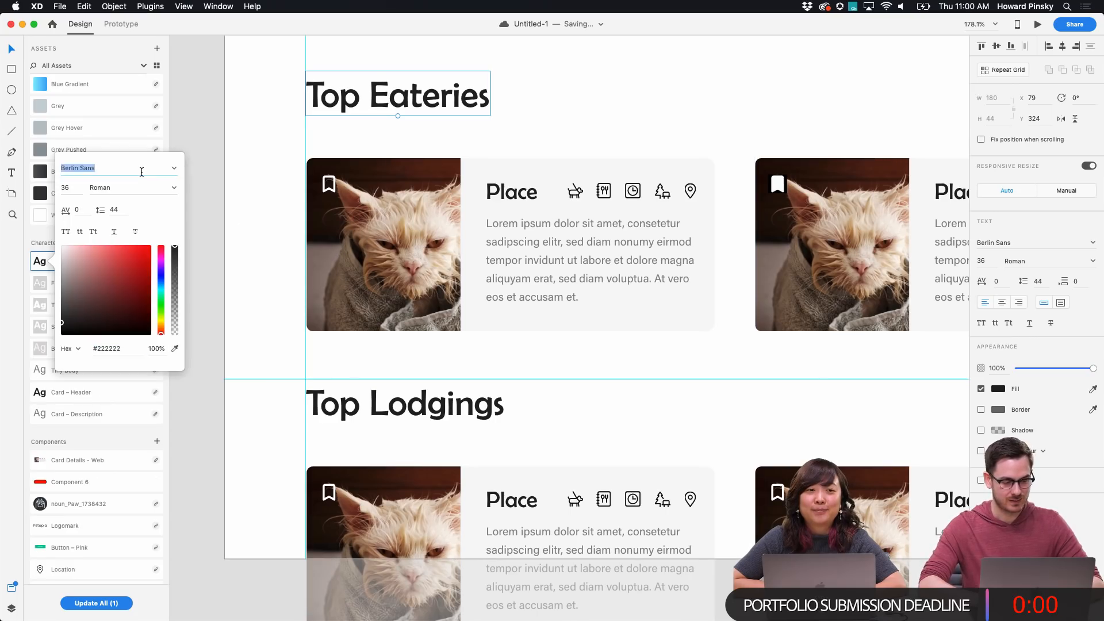
type("P")
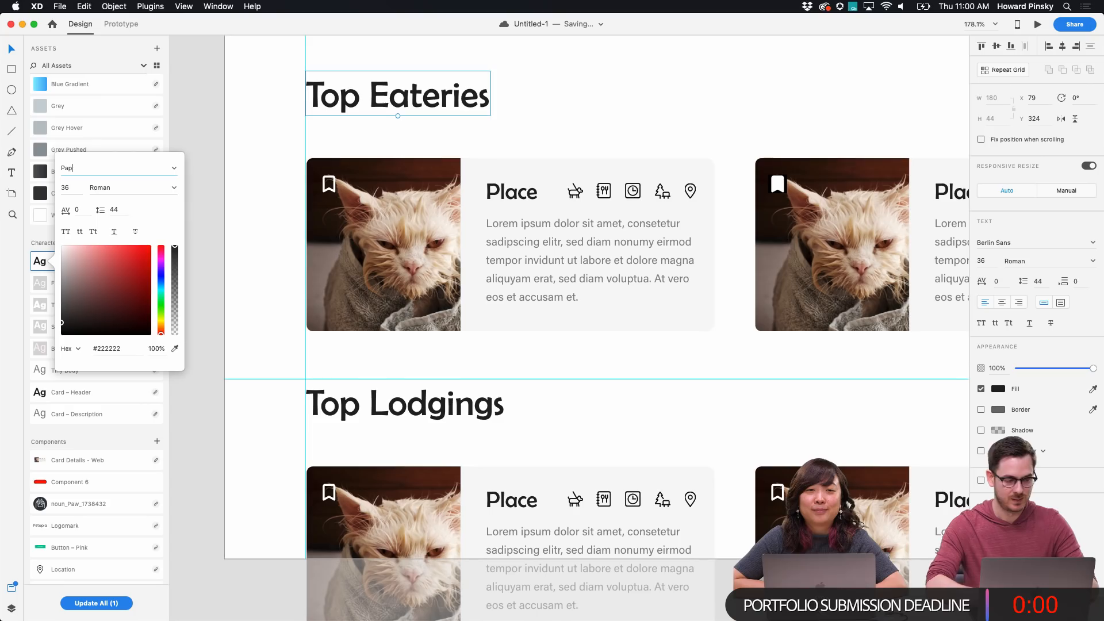
type("ap")
key("Return")
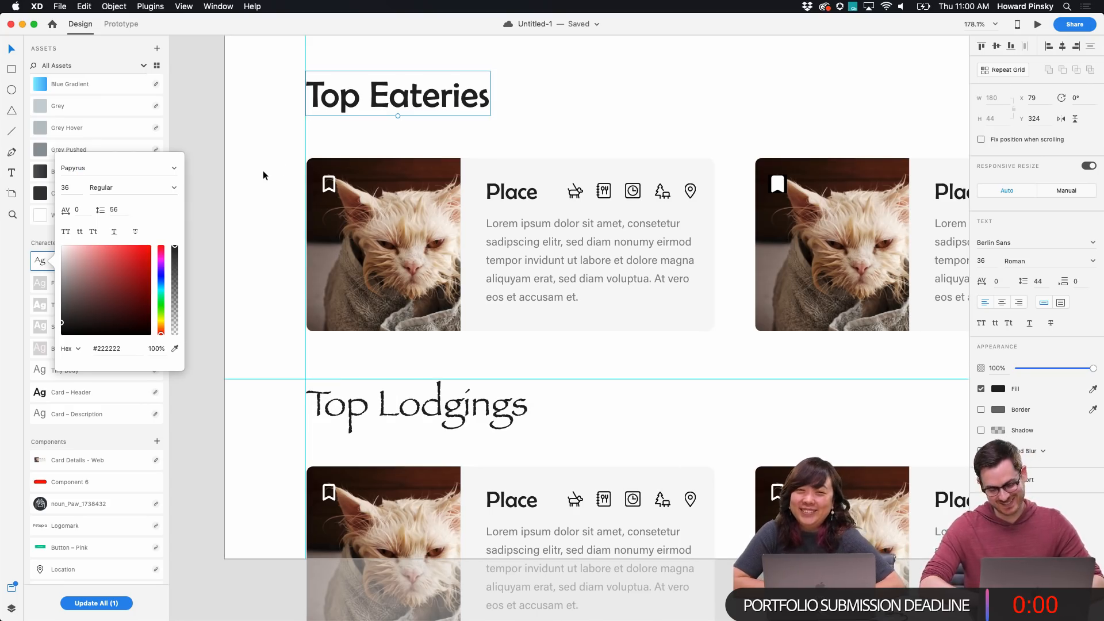
key("Escape")
Undo the Papyrus font change on the 36pt character style and deselect the Top Eateries heading
scroll(263, 174, "down", 3)
key("super+z")
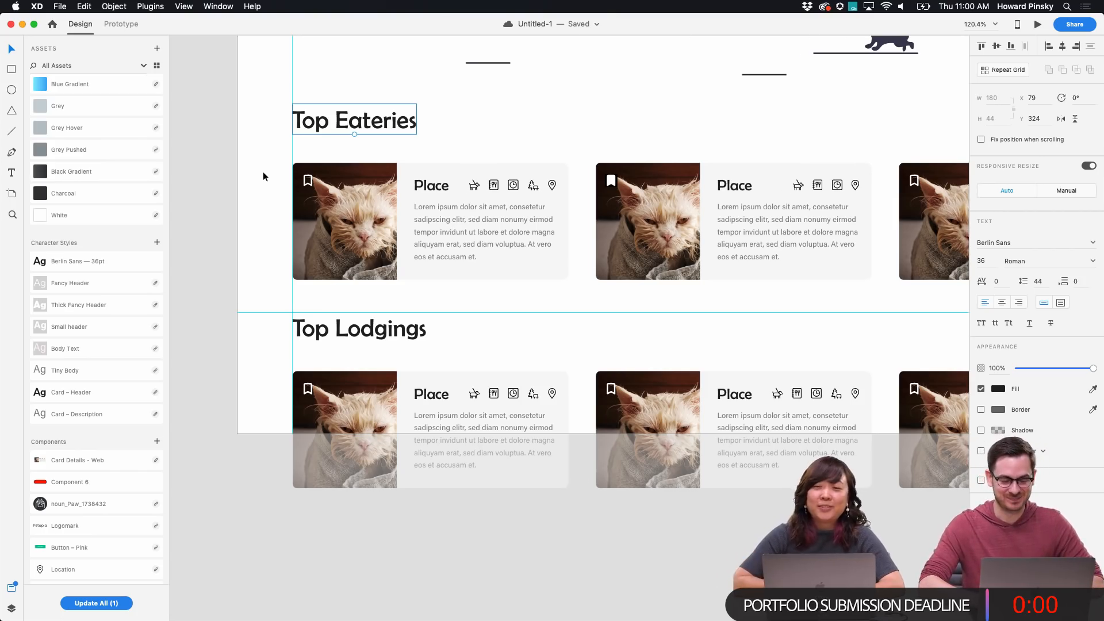
scroll(263, 171, "down", 3)
left_click(216, 184)
scroll(216, 184, "up", 2)
scroll(216, 184, "right", 1)
scroll(216, 185, "up", 1)
scroll(216, 184, "right", 1)
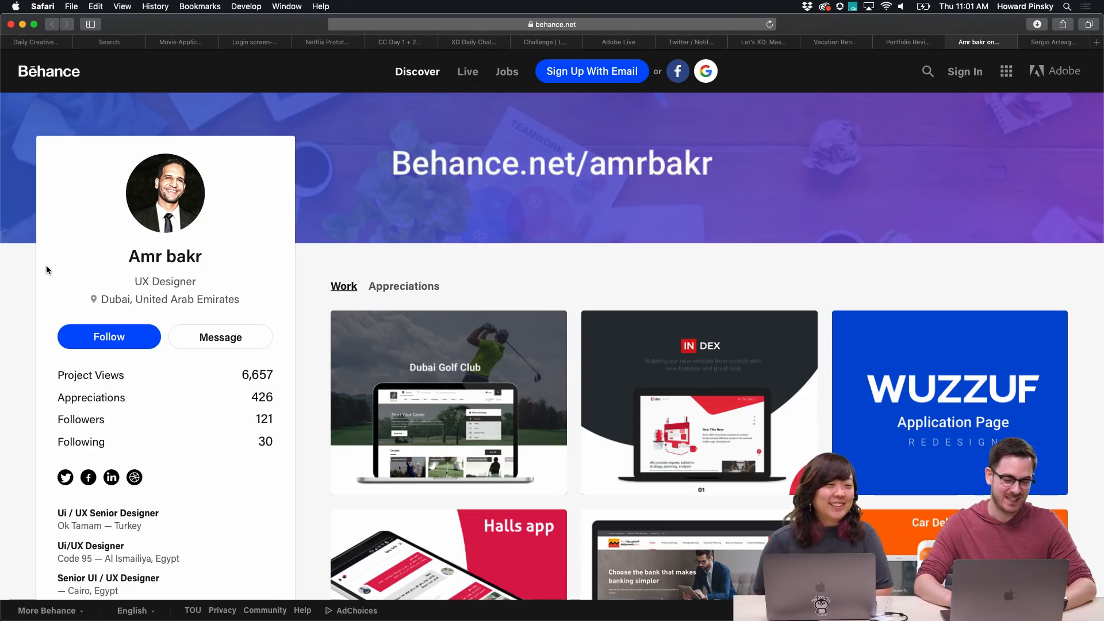
Review the designer's Behance profile in Safari, examining the project gallery, social links, work history and MY LOGIC bio
scroll(64, 282, "down", 8)
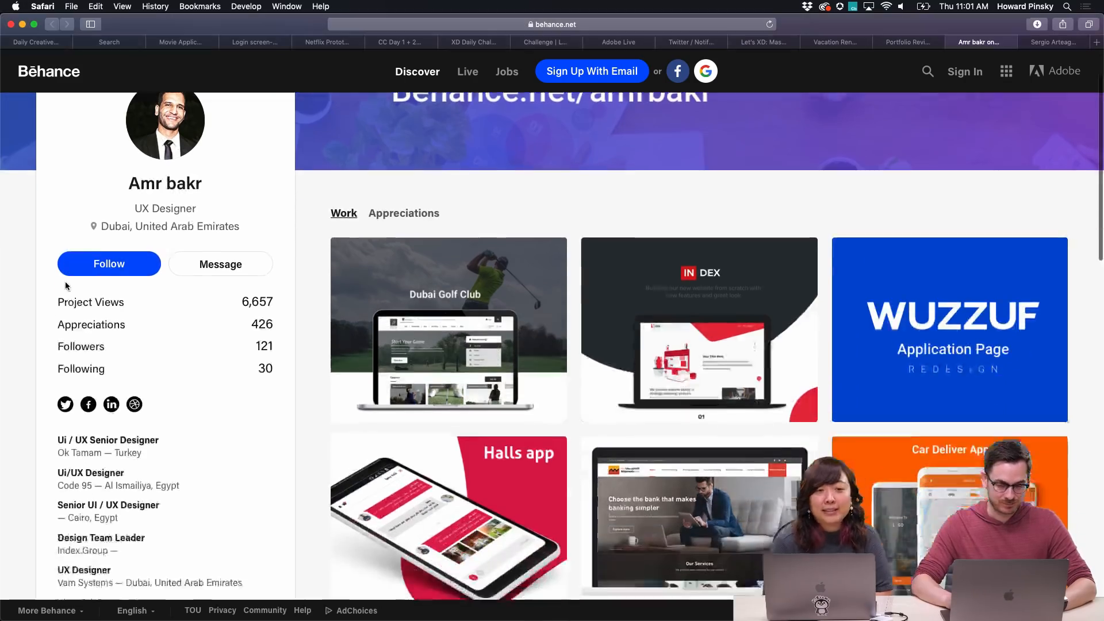
scroll(66, 285, "down", 5)
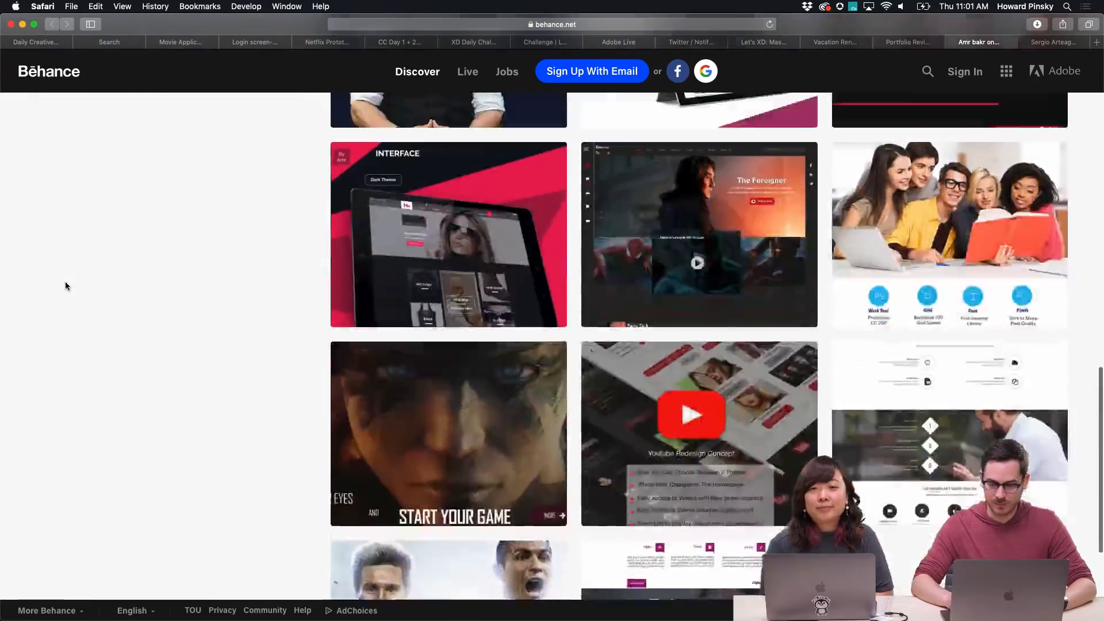
scroll(67, 286, "up", 12)
scroll(25, 289, "up", 5)
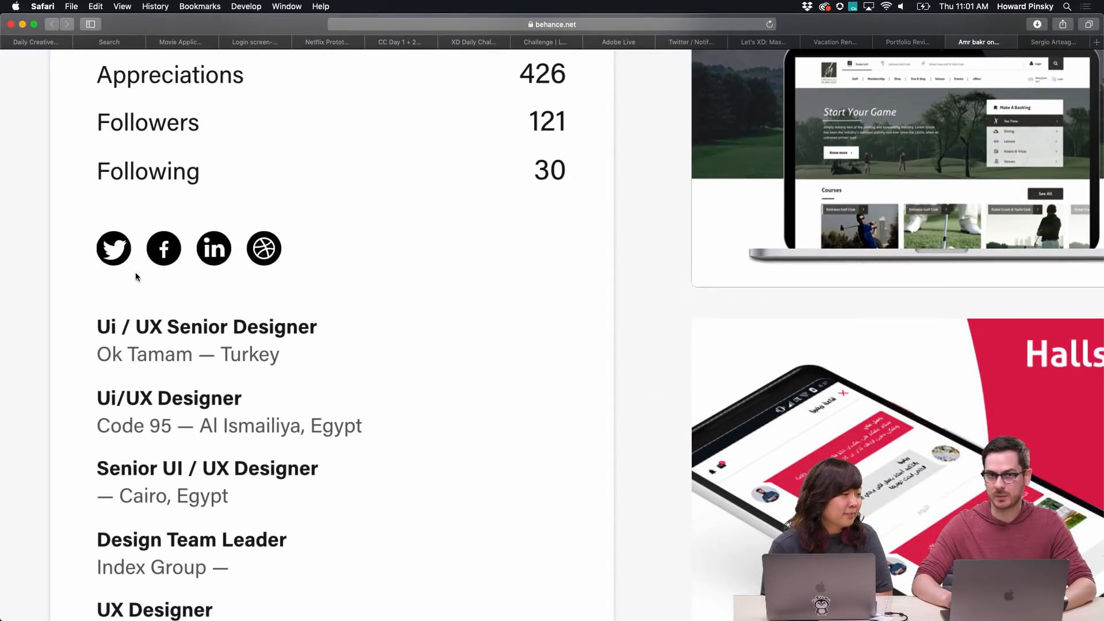
scroll(58, 284, "down", 3)
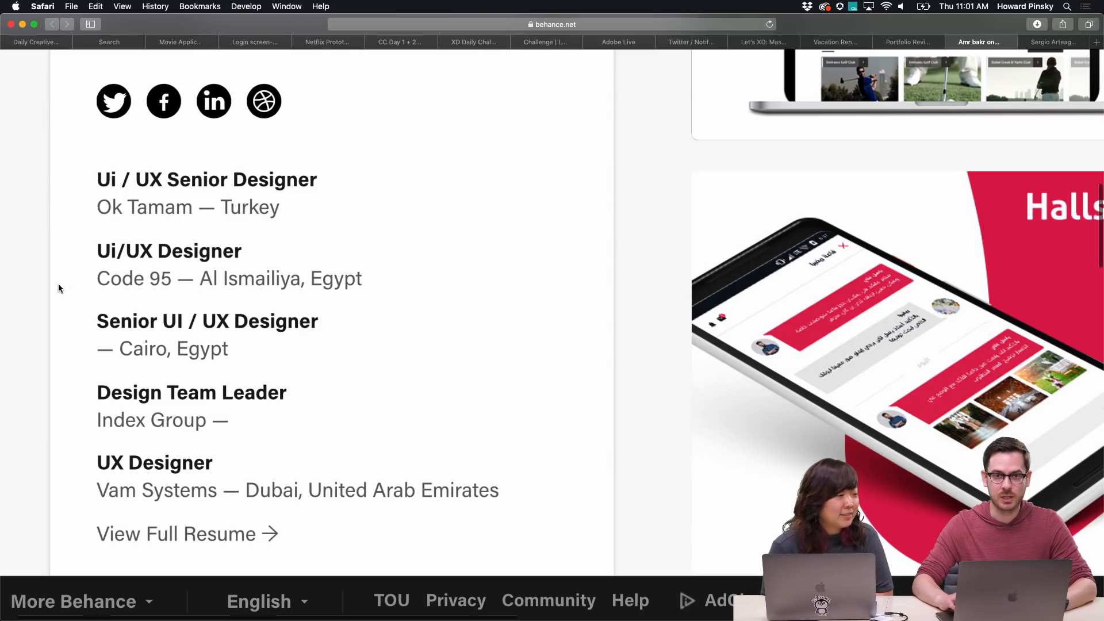
scroll(58, 284, "down", 3)
scroll(58, 284, "down", 5)
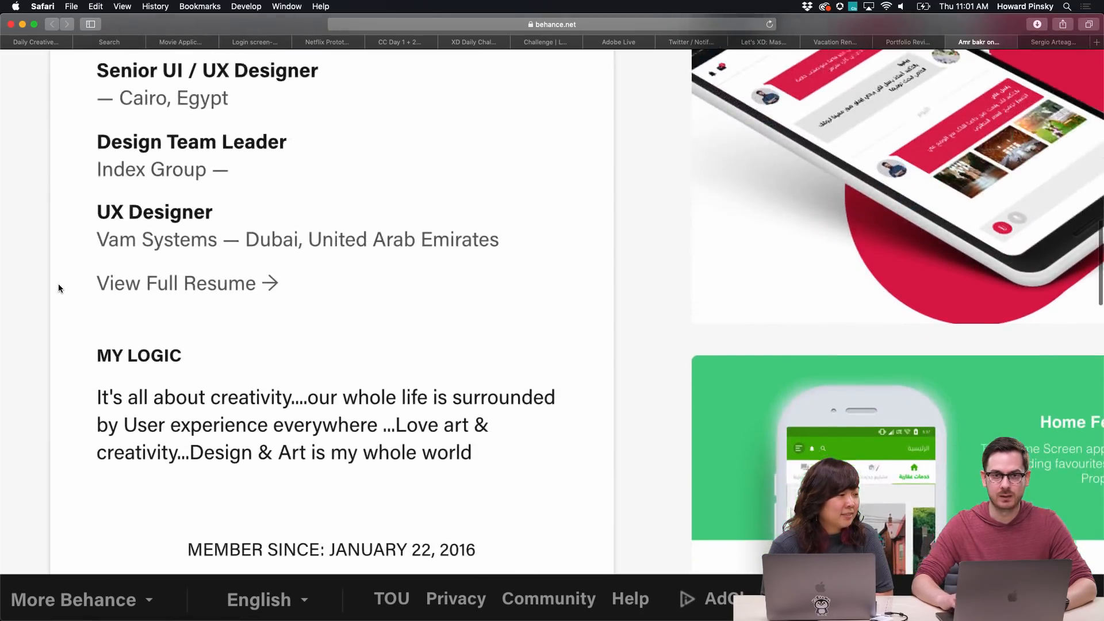
scroll(58, 288, "down", 1)
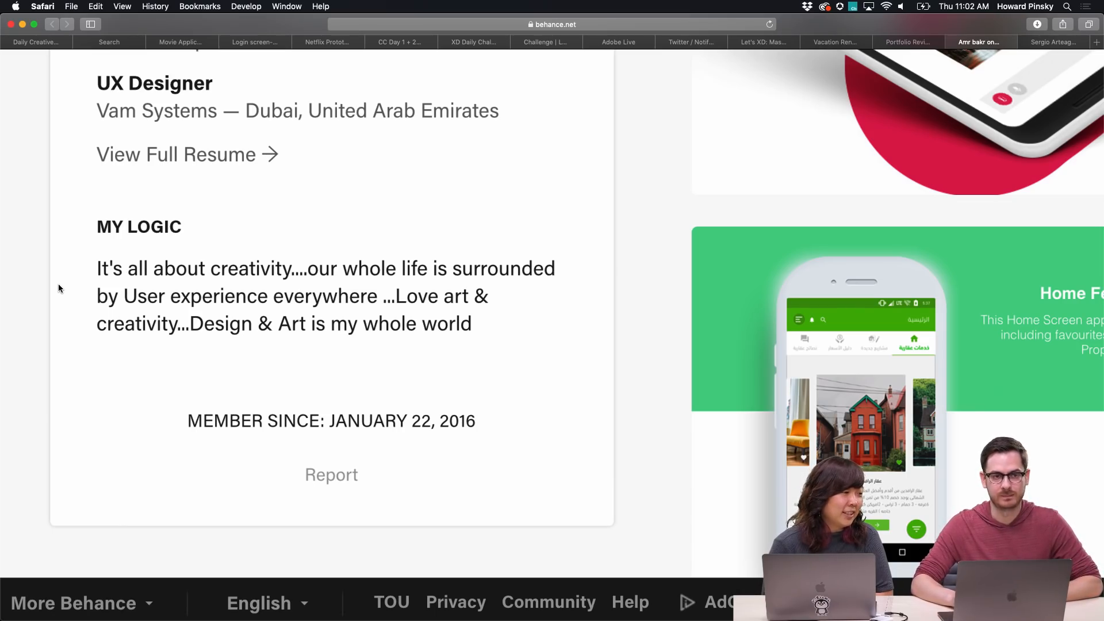
scroll(58, 284, "up", 5)
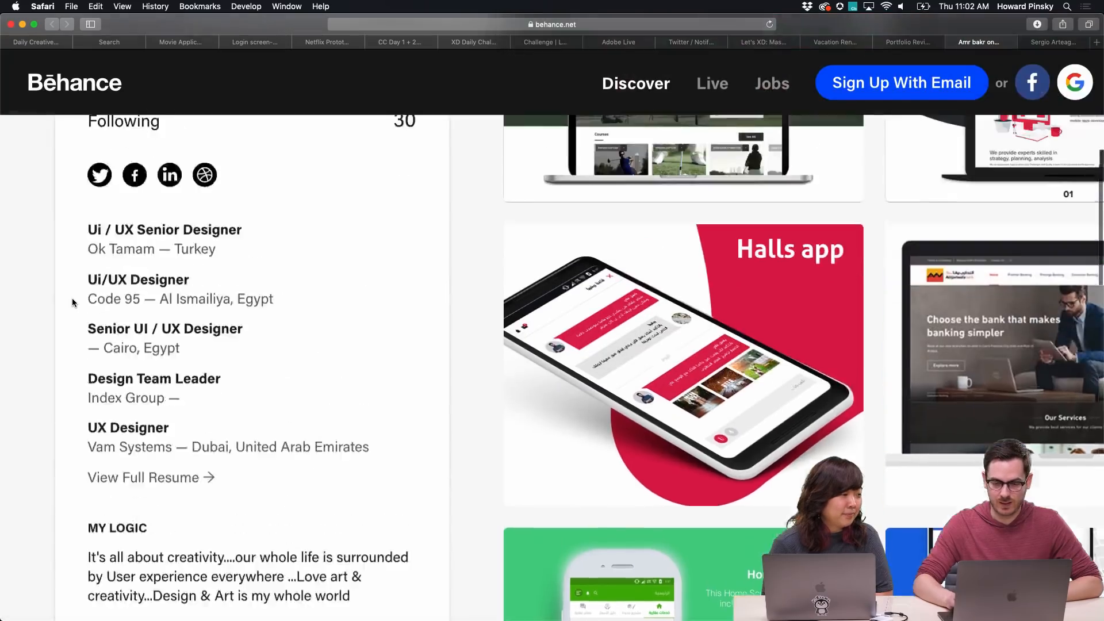
scroll(72, 303, "up", 5)
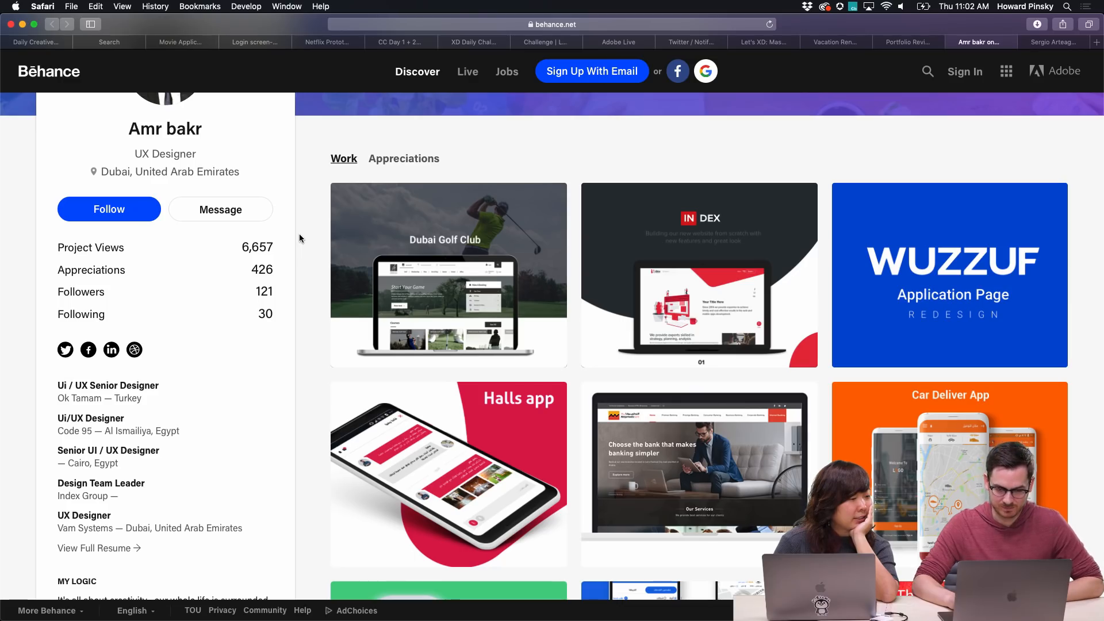
Open the Index Website project from the profile and examine its cover and Homepage section
left_click(723, 243)
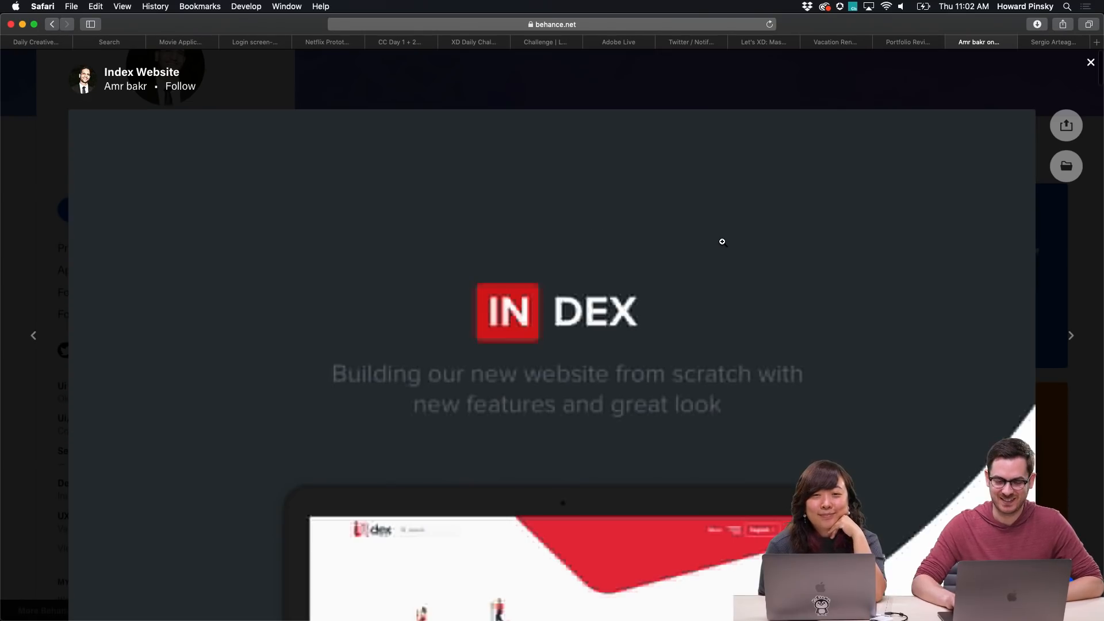
scroll(737, 281, "down", 1)
scroll(737, 280, "down", 3)
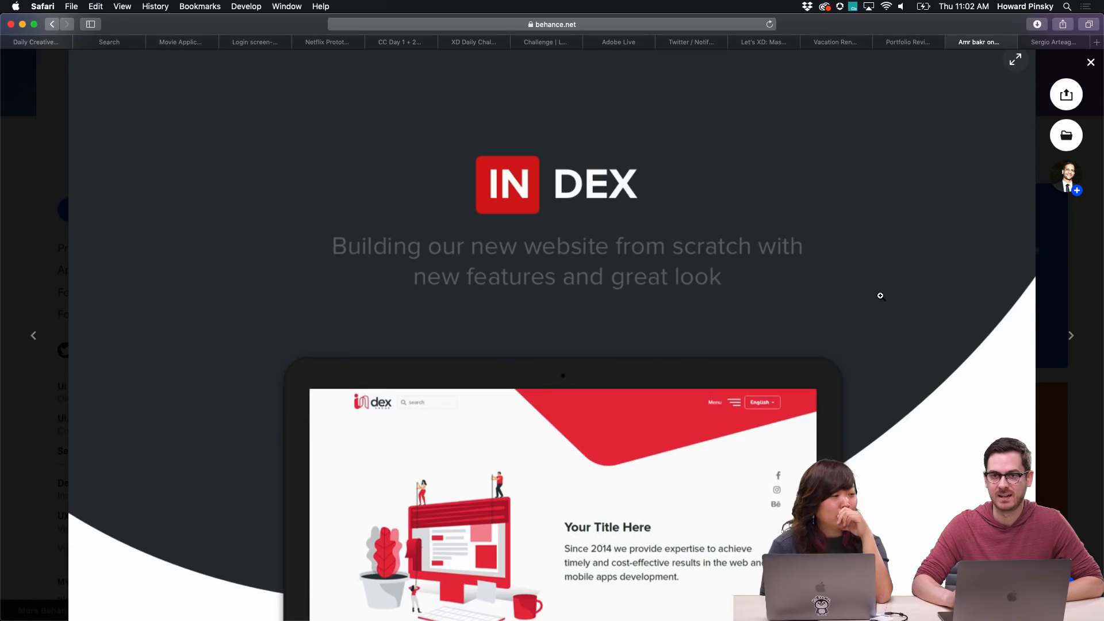
scroll(880, 296, "down", 5)
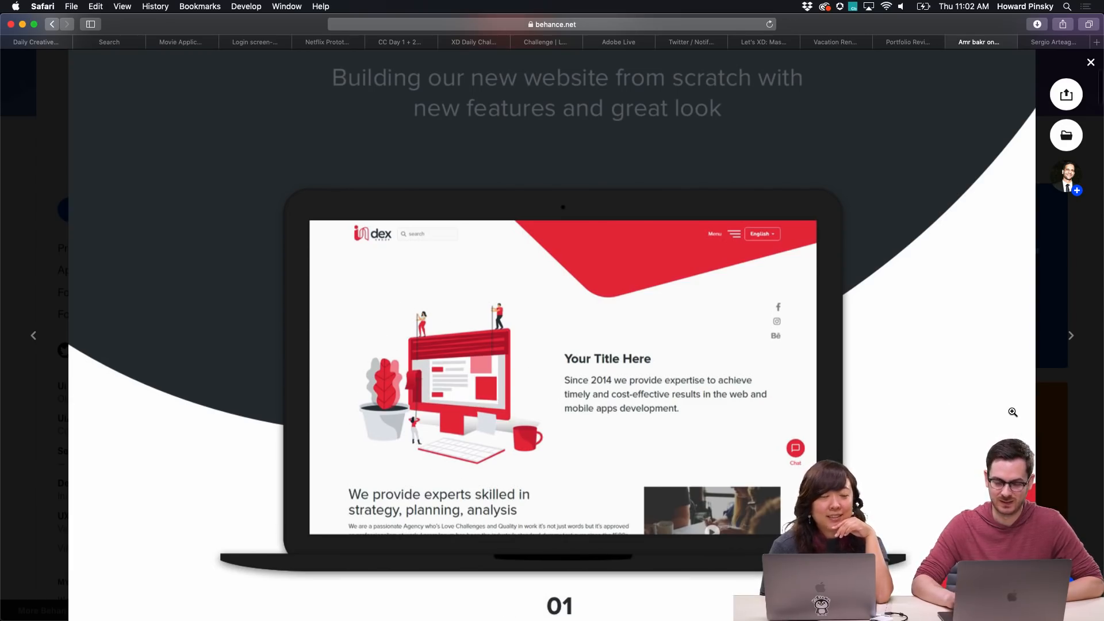
scroll(1012, 412, "down", 3)
scroll(1013, 412, "down", 7)
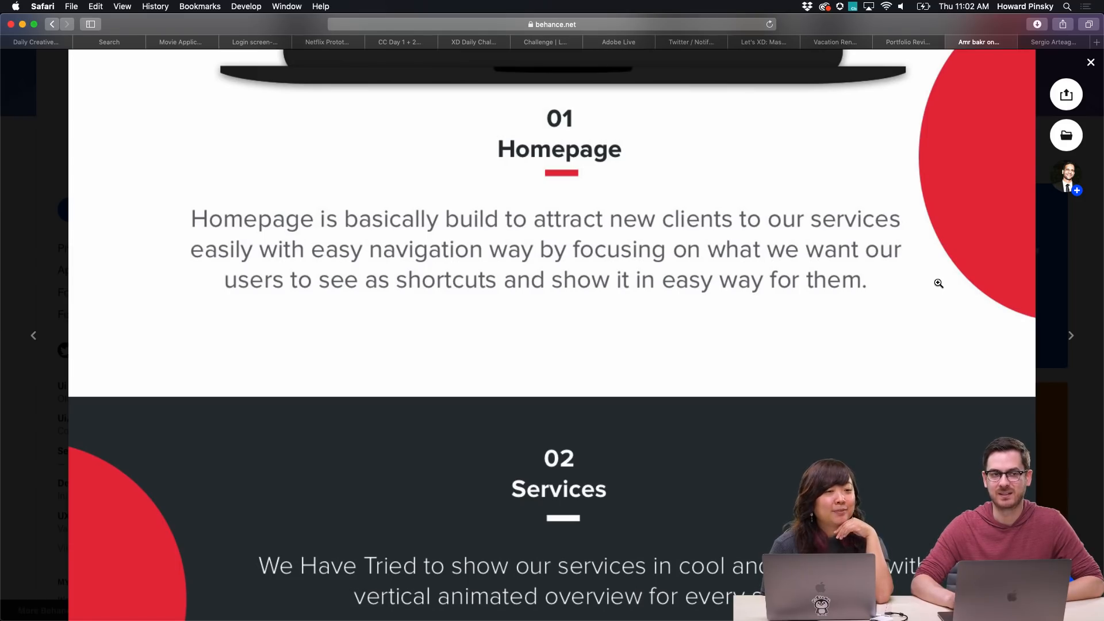
Examine the Services and Products sections of the Index Website project, including their laptop mockups
scroll(939, 283, "down", 8)
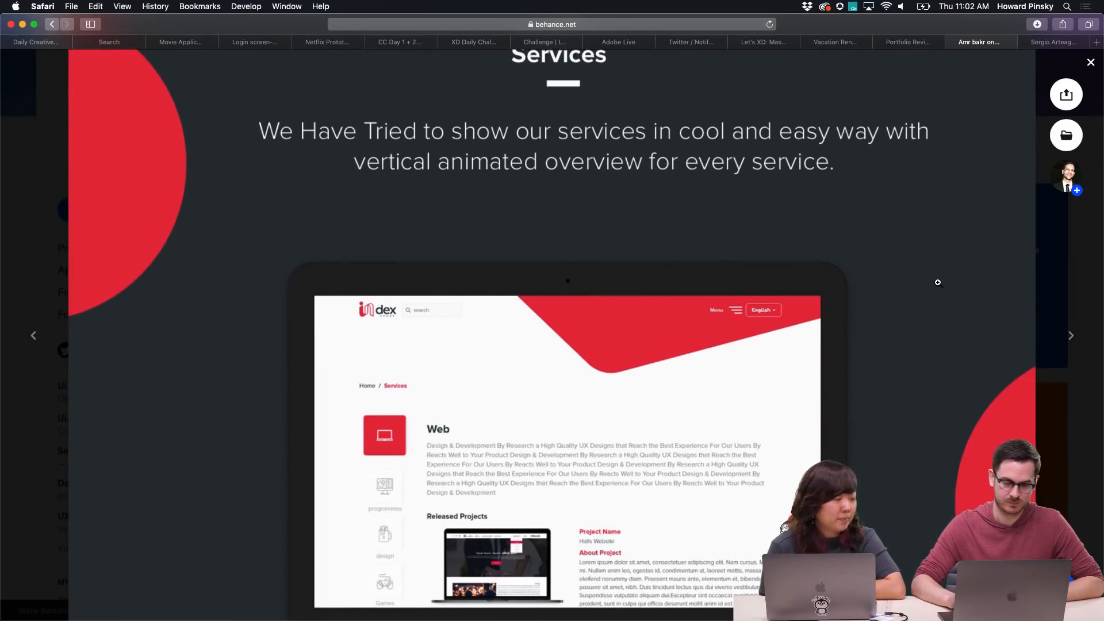
scroll(938, 282, "down", 1)
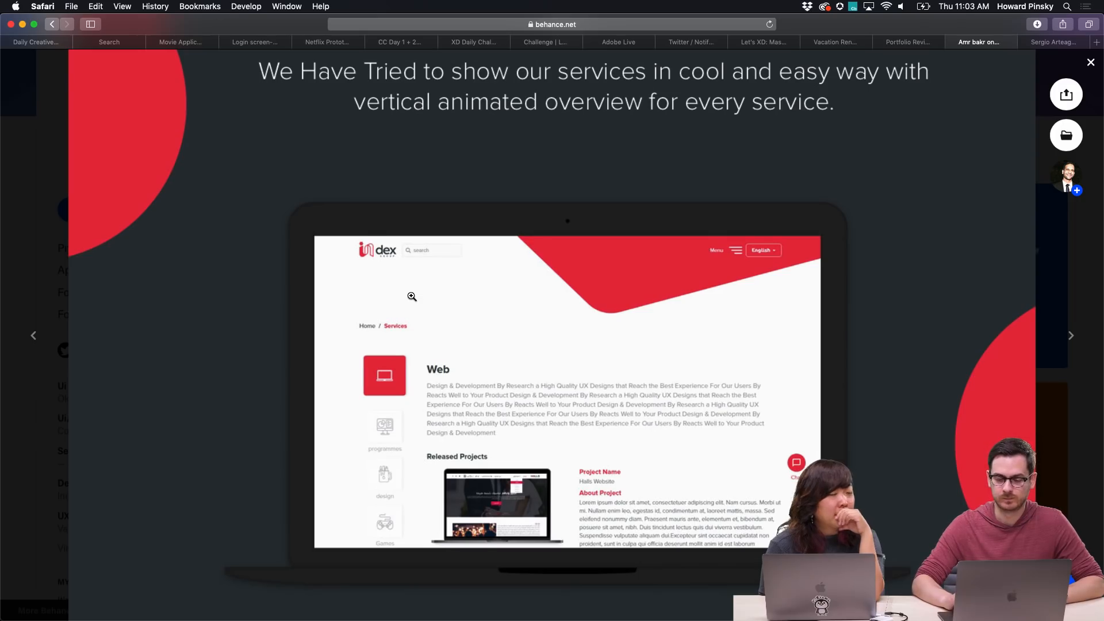
scroll(411, 296, "down", 2)
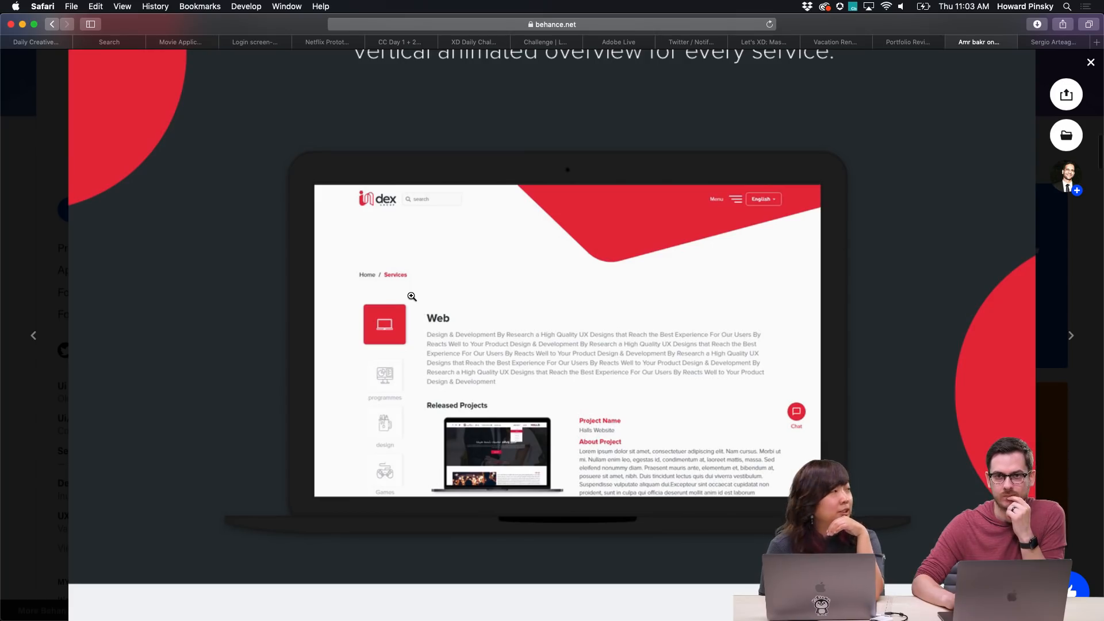
scroll(412, 296, "down", 5)
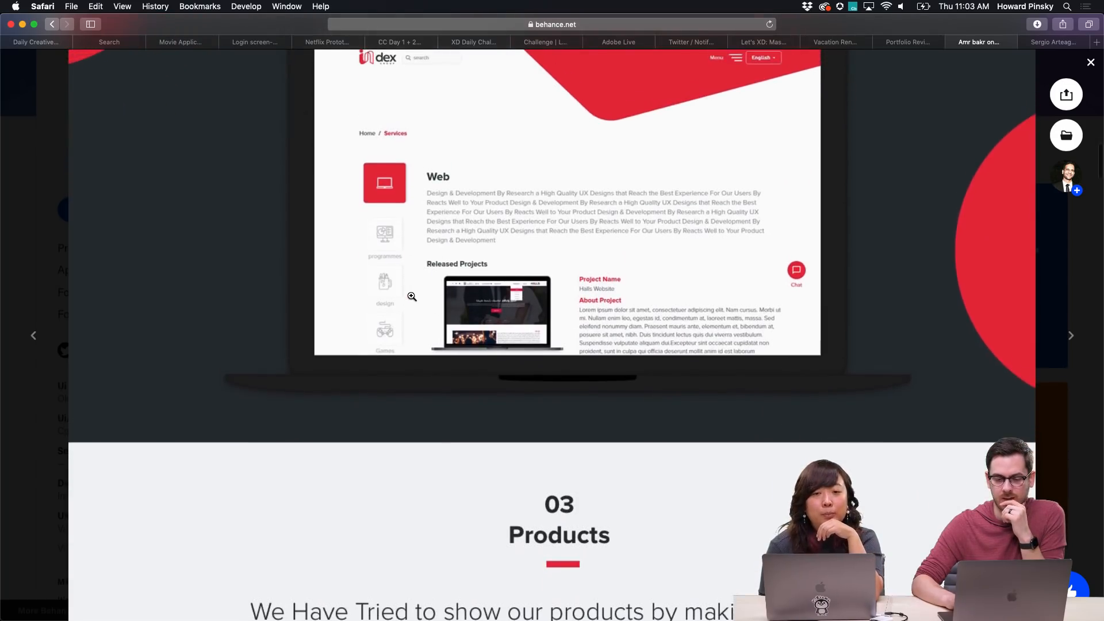
scroll(412, 296, "down", 10)
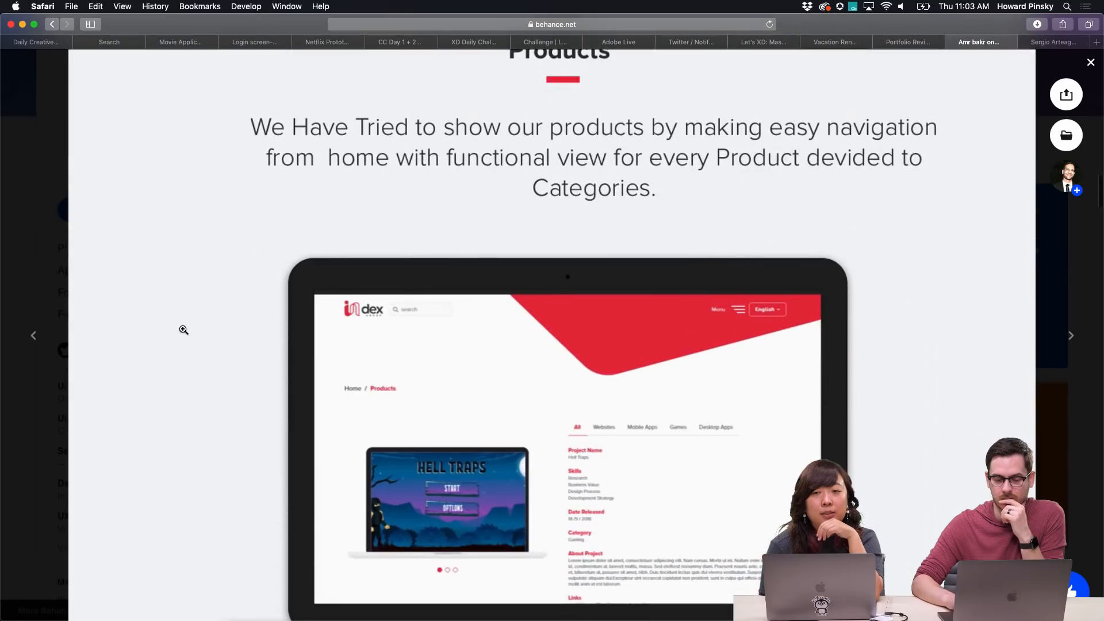
scroll(183, 329, "down", 1)
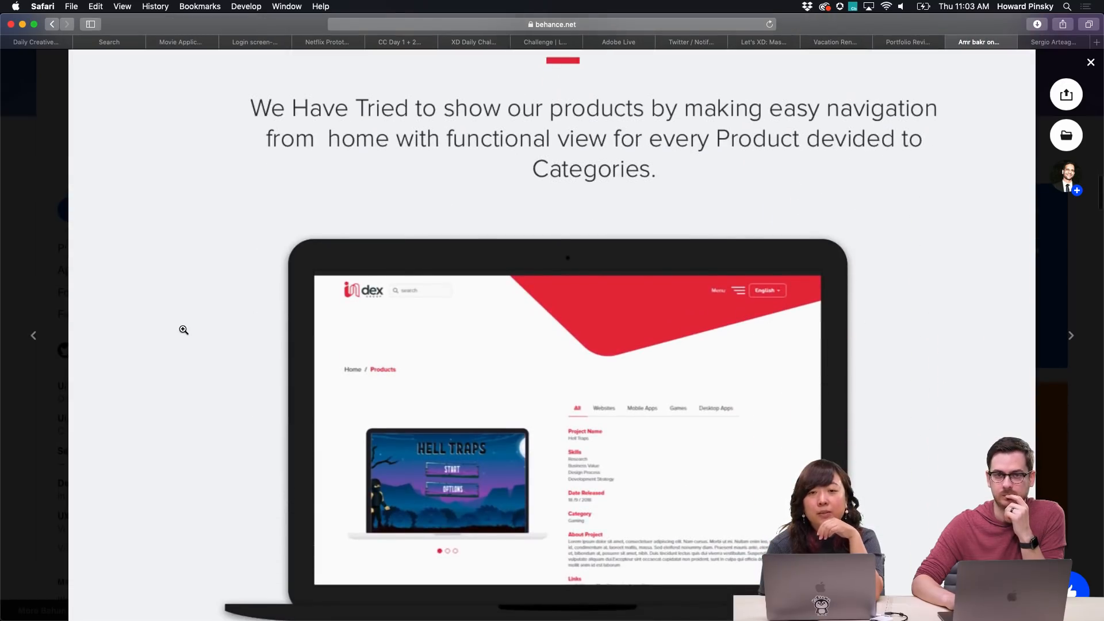
scroll(184, 330, "down", 4)
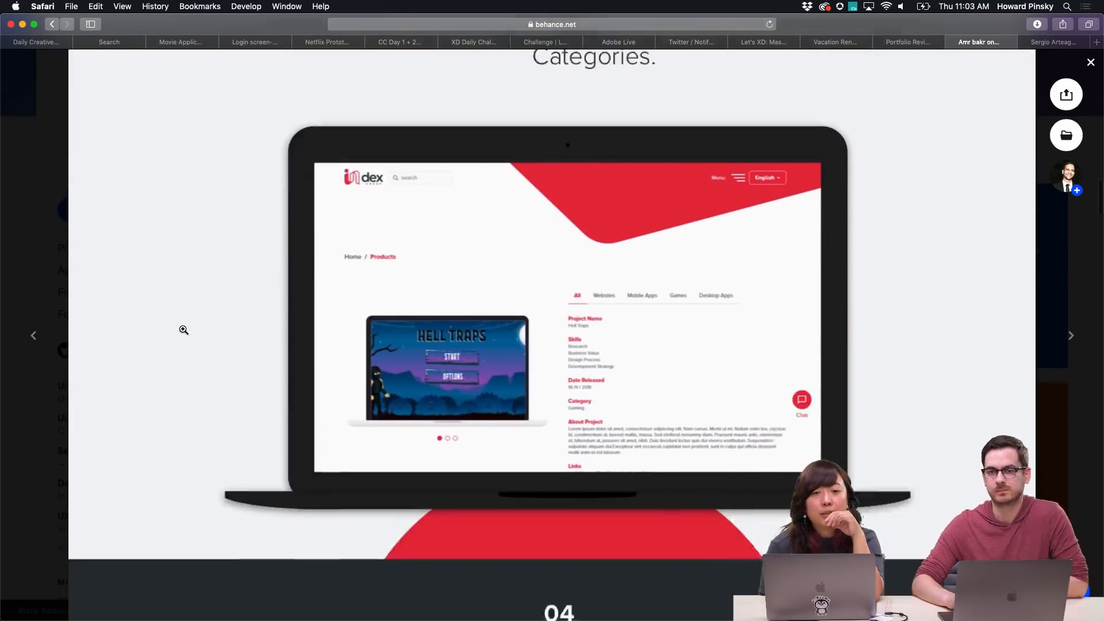
Examine the Careers, Blog and team member page sections of the Index Website project
scroll(183, 330, "down", 11)
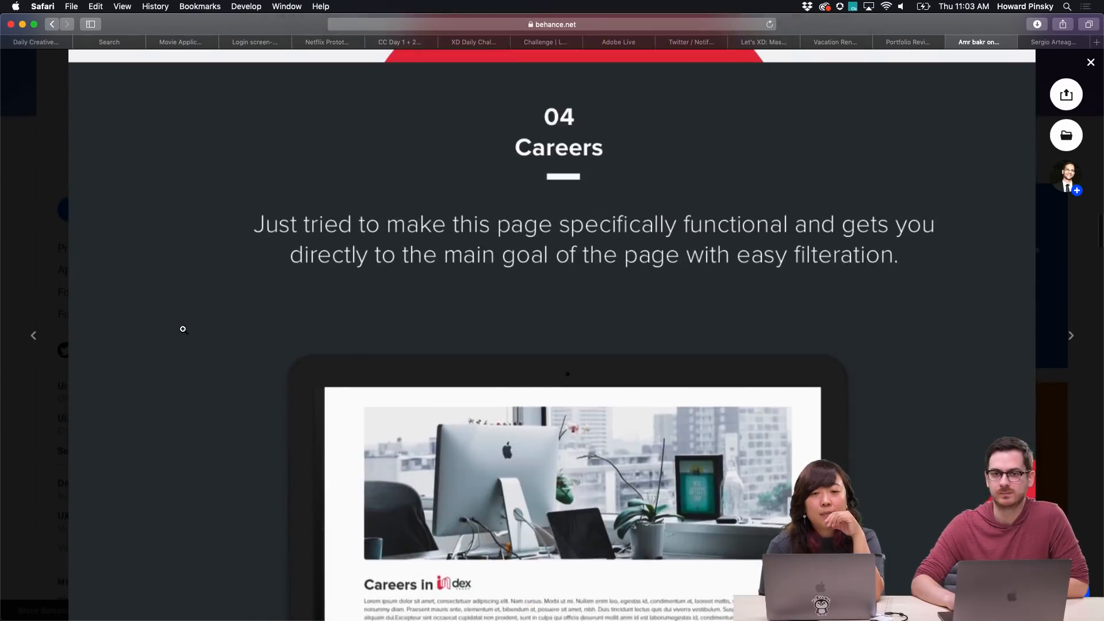
scroll(184, 330, "down", 1)
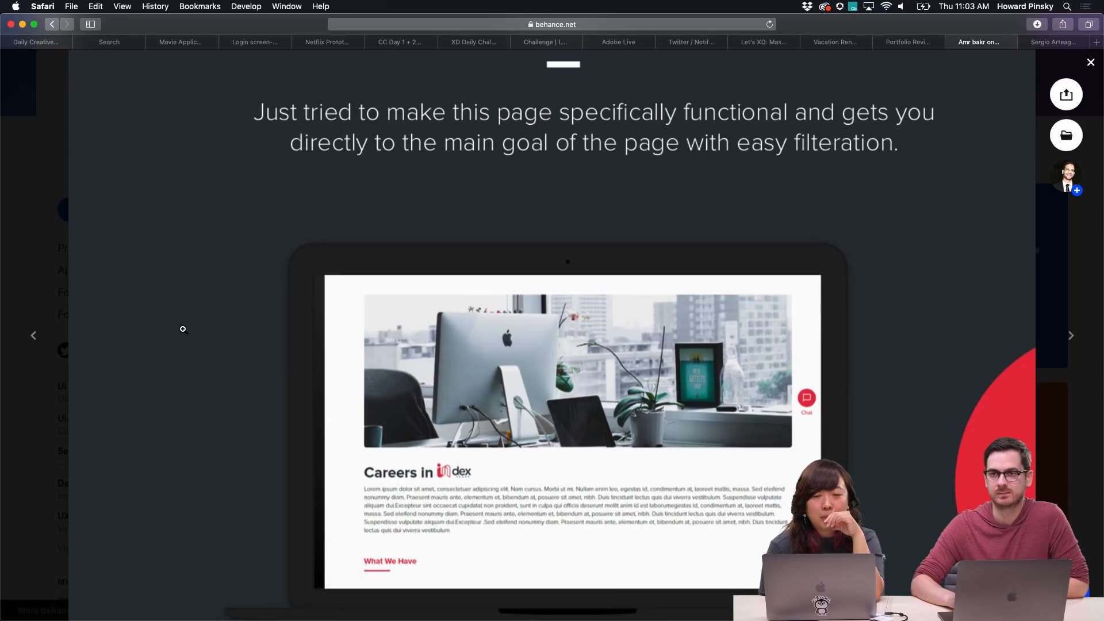
scroll(184, 329, "down", 8)
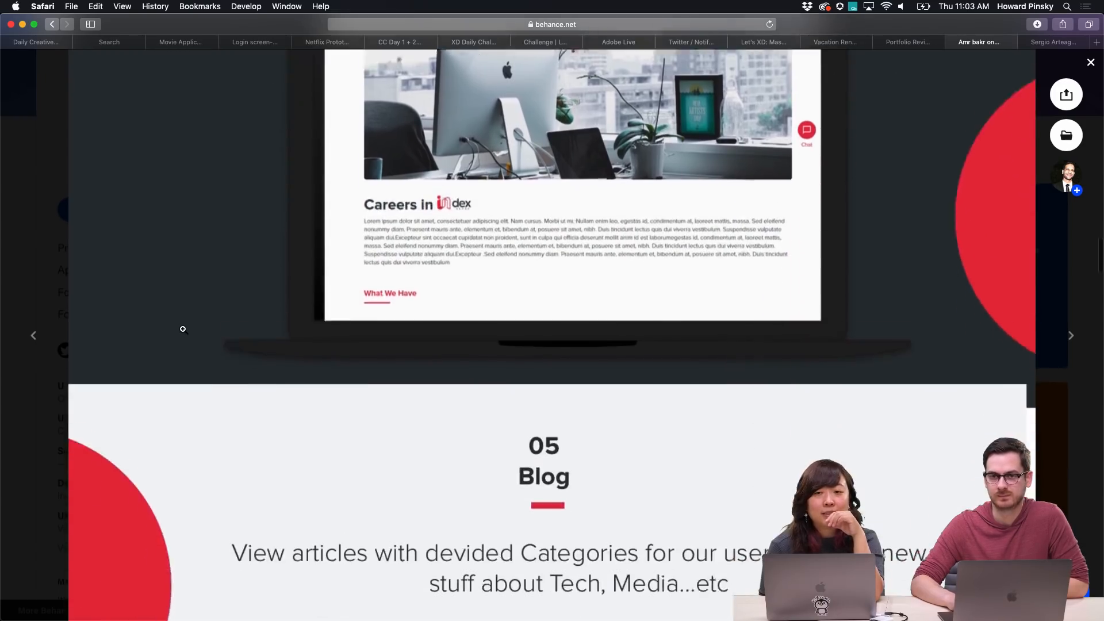
scroll(184, 329, "down", 7)
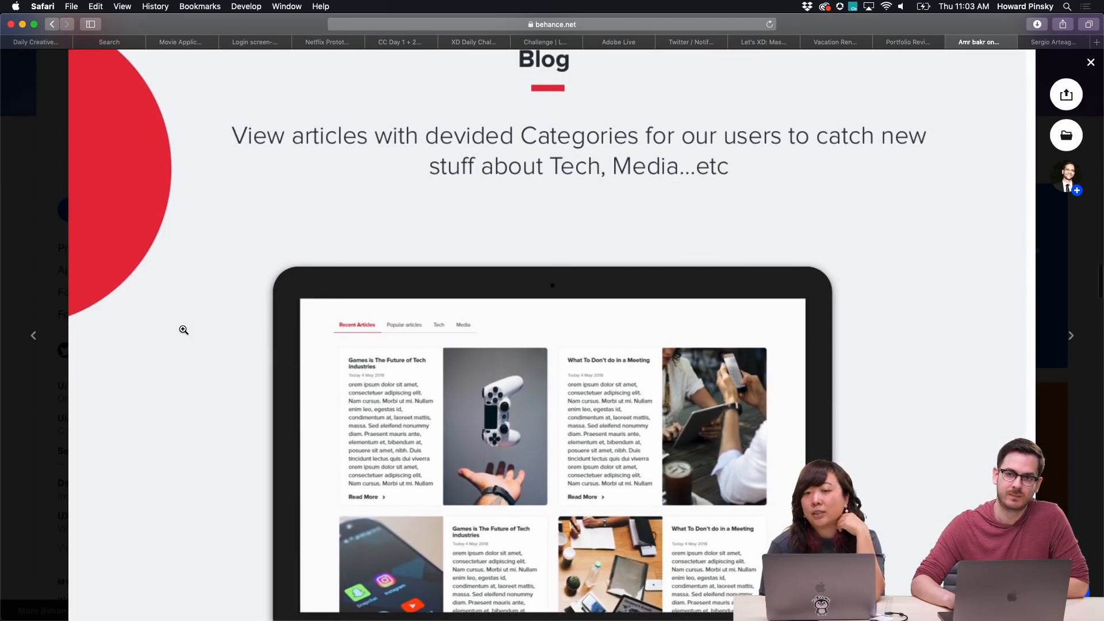
scroll(184, 329, "down", 2)
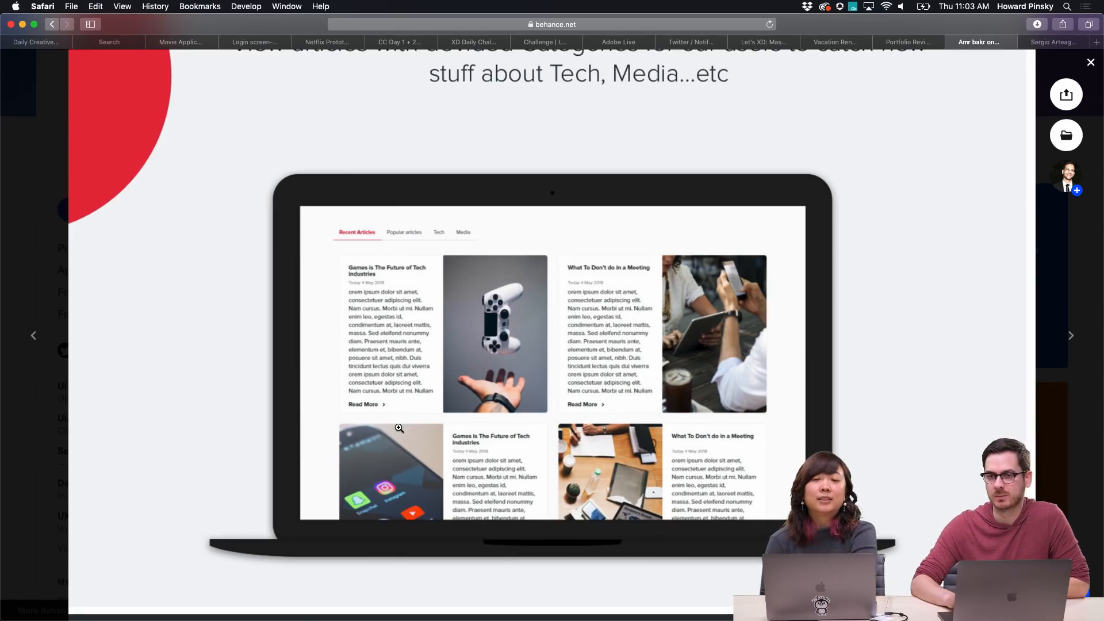
scroll(399, 428, "down", 12)
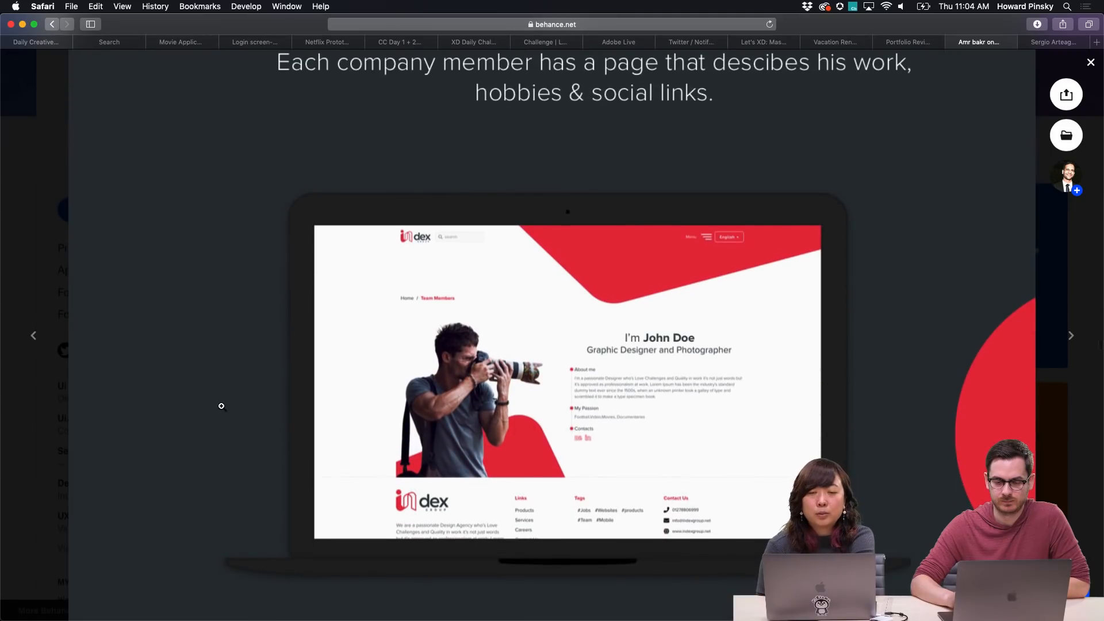
Examine the pages overview of the Index Website project, then revisit its Careers section and laptop mockup
scroll(221, 406, "down", 10)
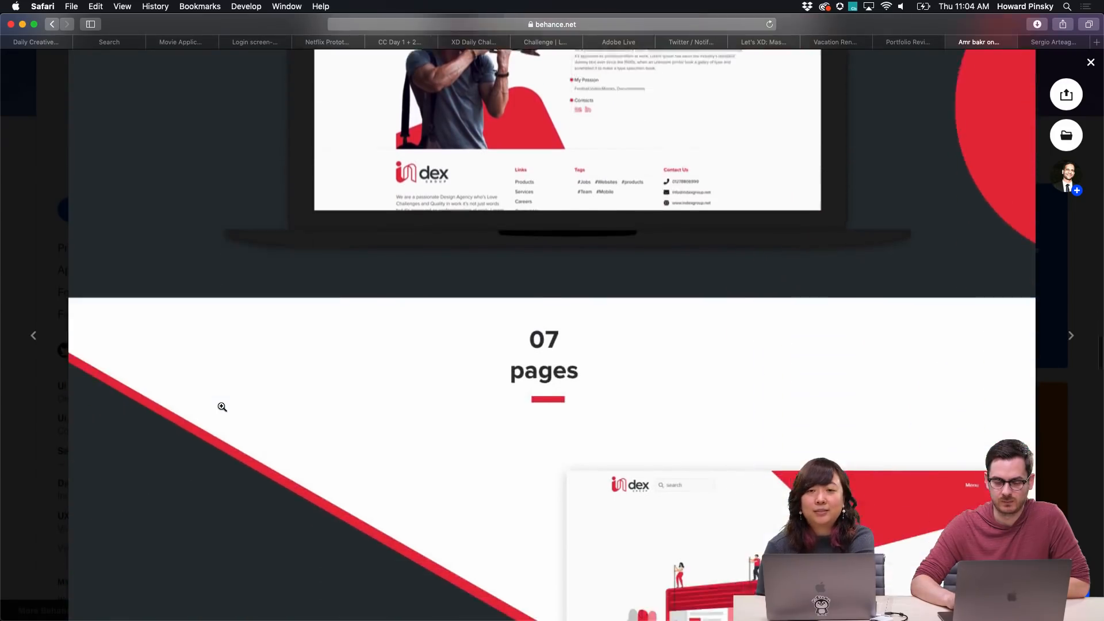
scroll(222, 406, "down", 2)
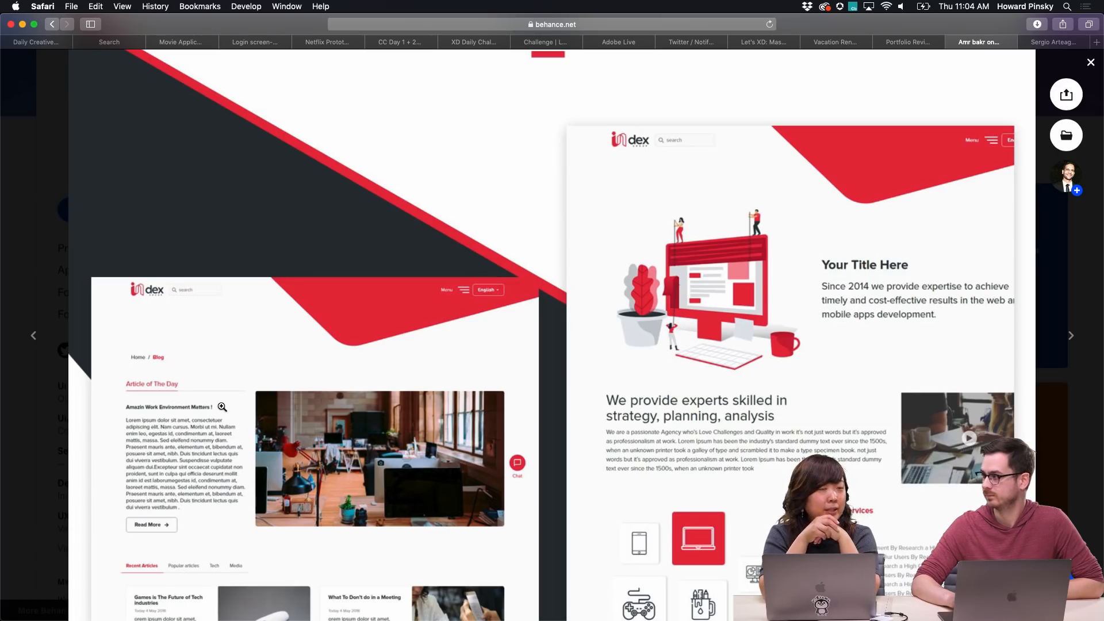
scroll(221, 407, "up", 15)
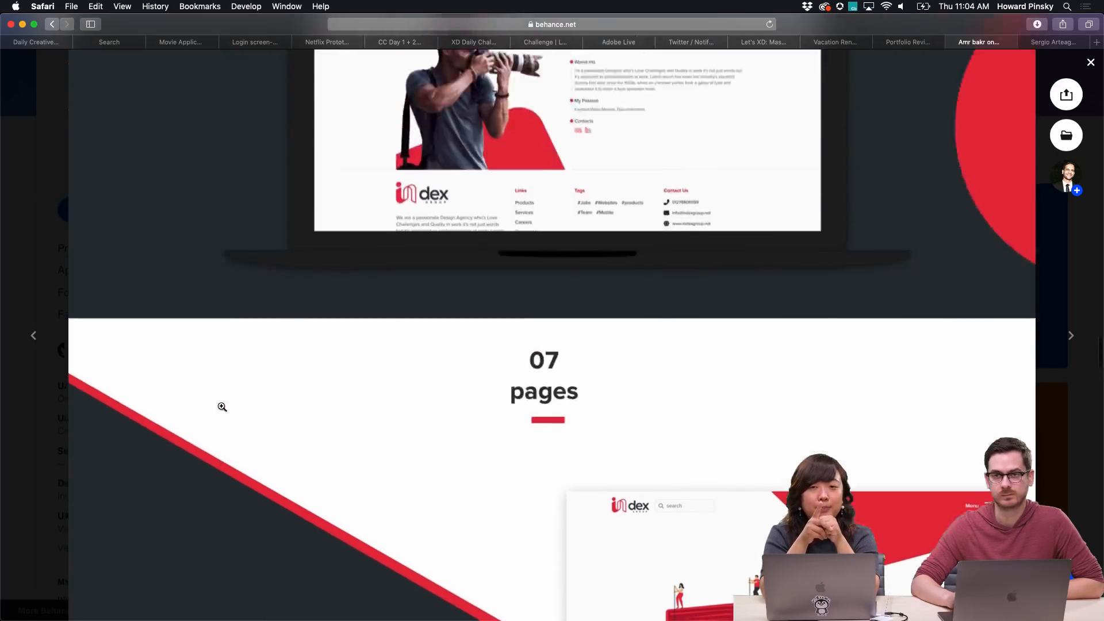
scroll(222, 406, "up", 10)
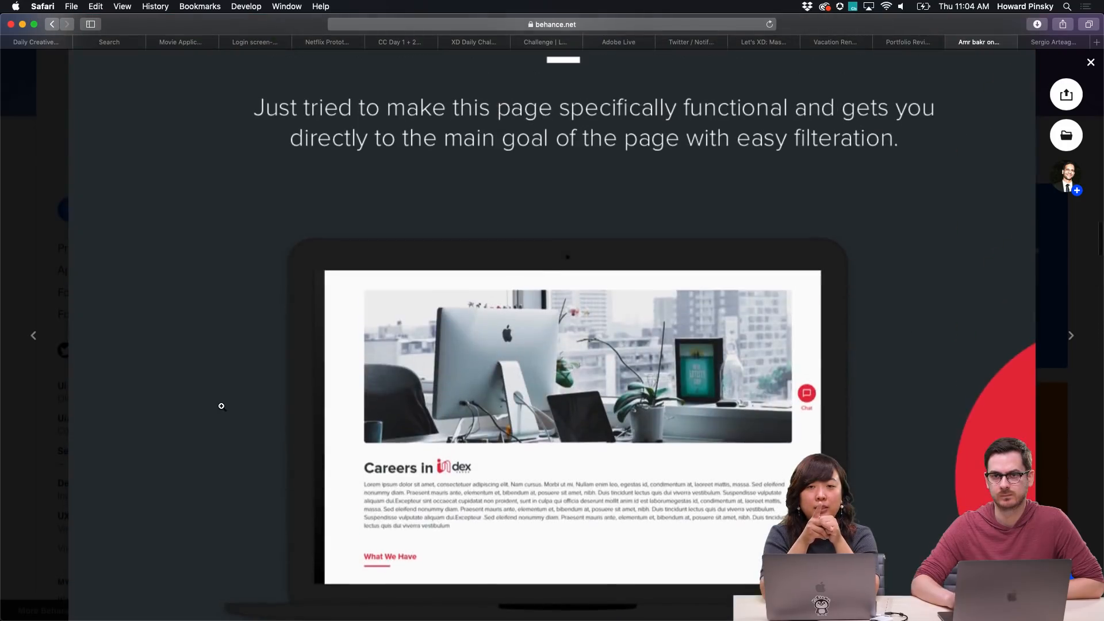
scroll(222, 406, "up", 10)
scroll(221, 406, "down", 10)
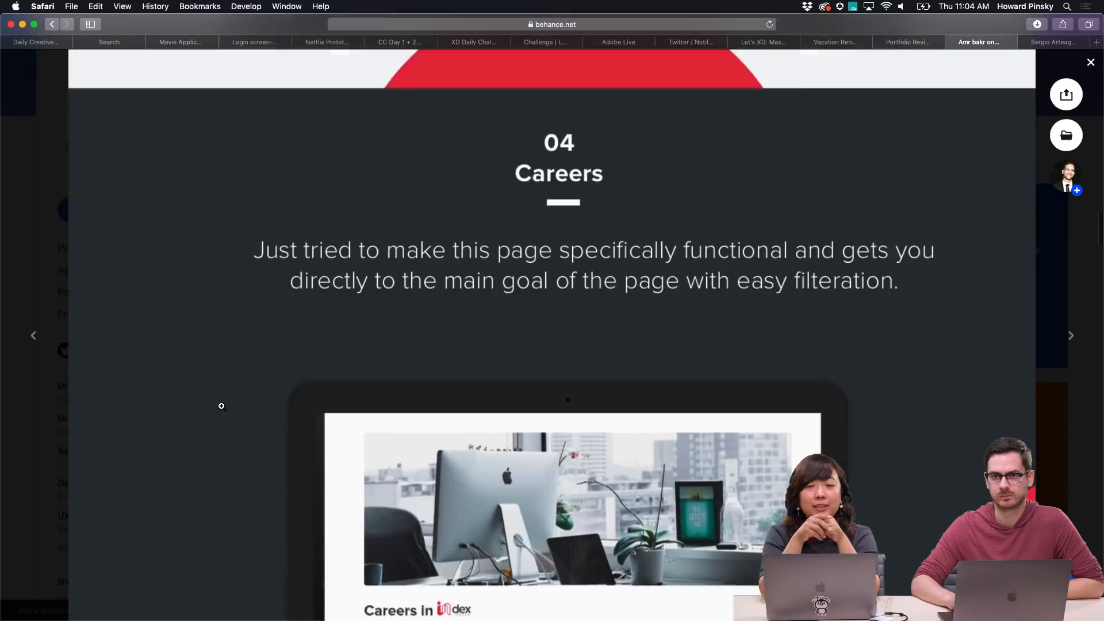
scroll(221, 405, "down", 5)
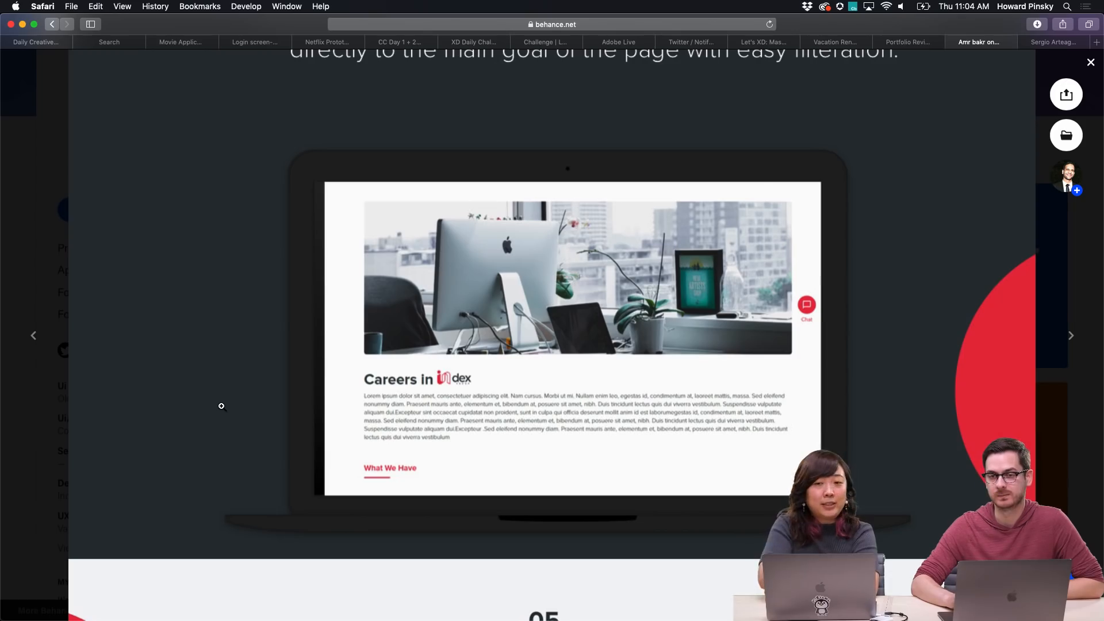
Review the Blog mockup and full-page layouts of the Index Website project through to its closing section
scroll(222, 406, "down", 15)
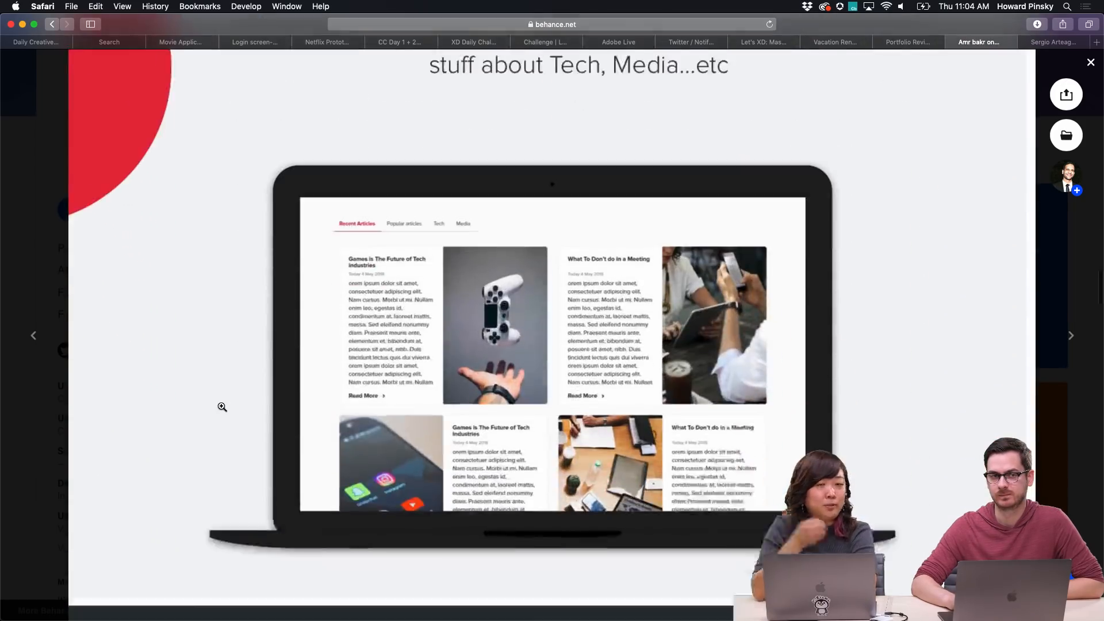
scroll(221, 406, "down", 10)
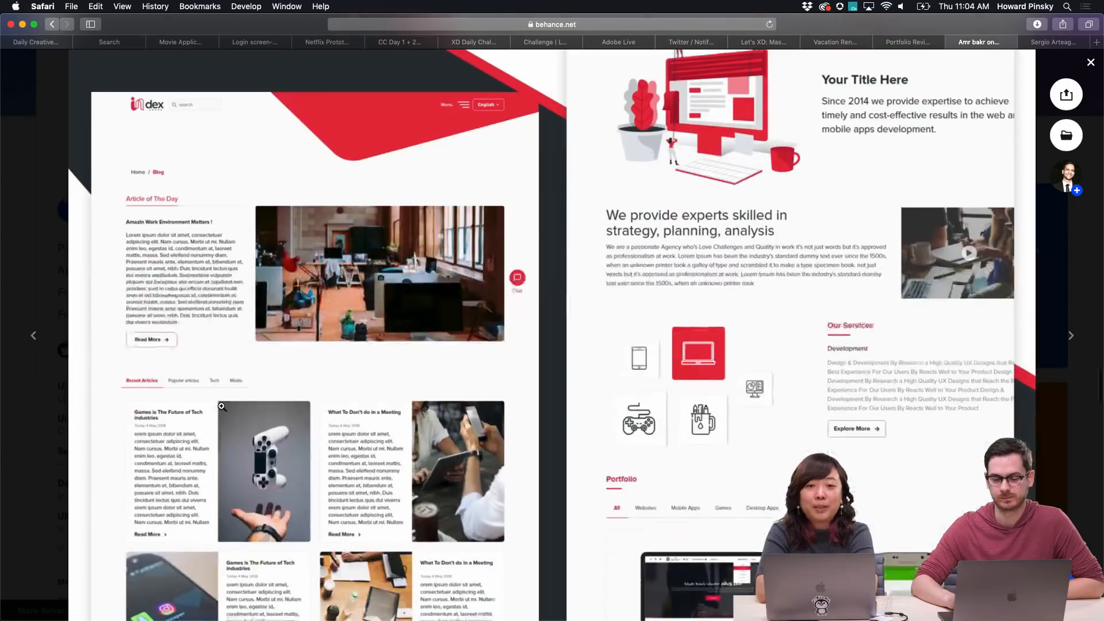
scroll(221, 406, "down", 10)
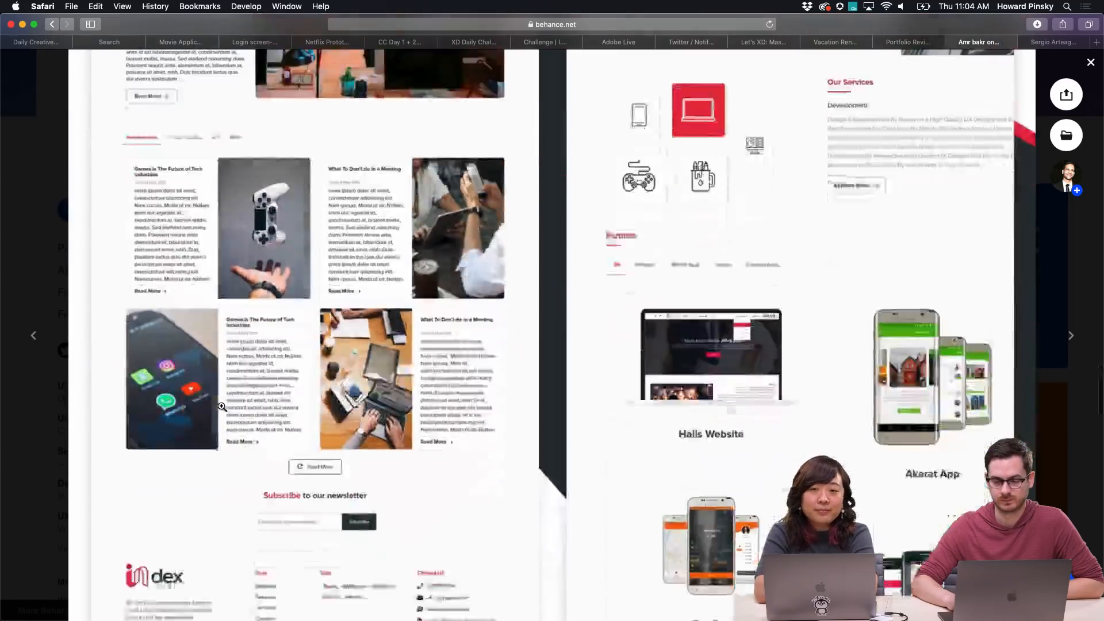
scroll(222, 406, "down", 15)
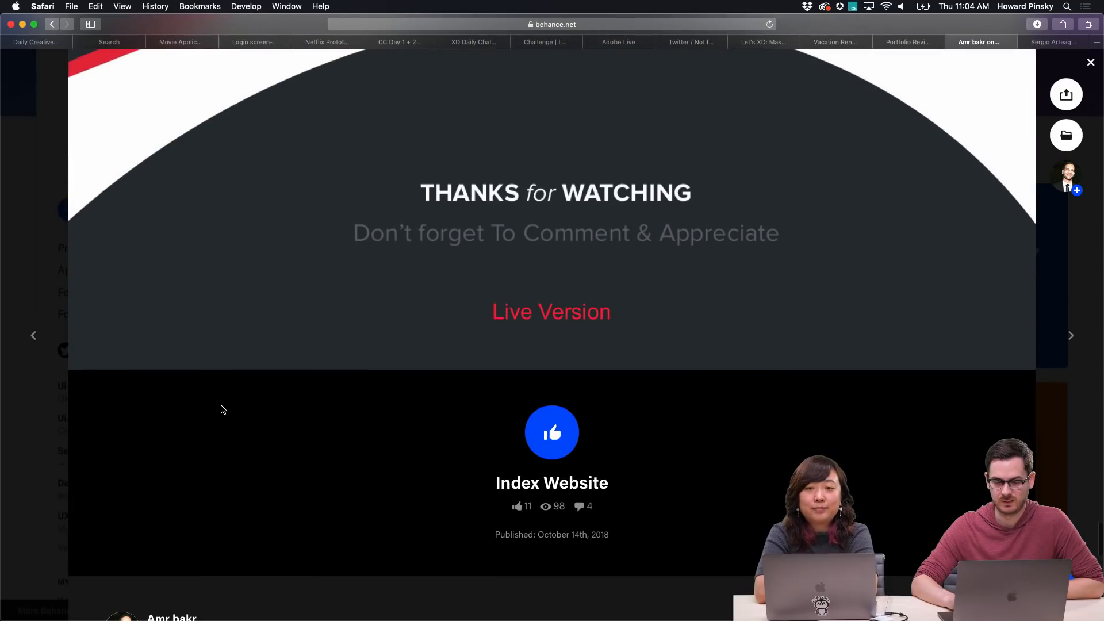
Close the Index Website project and open the Head Music App project from the designer's profile gallery
left_click(1086, 296)
scroll(1080, 309, "down", 5)
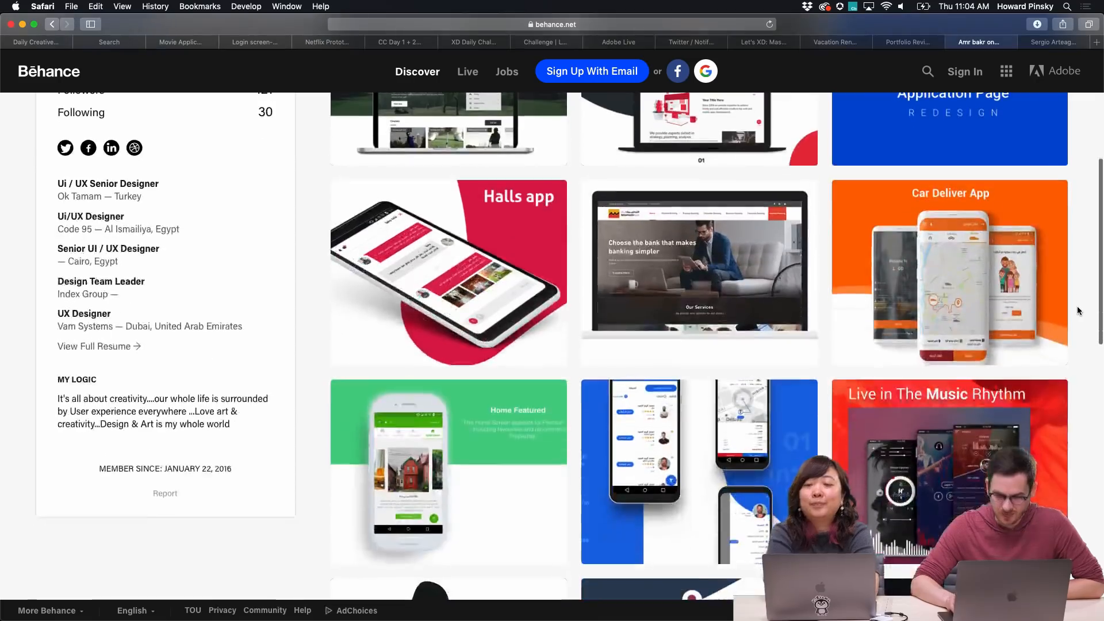
scroll(1078, 310, "down", 4)
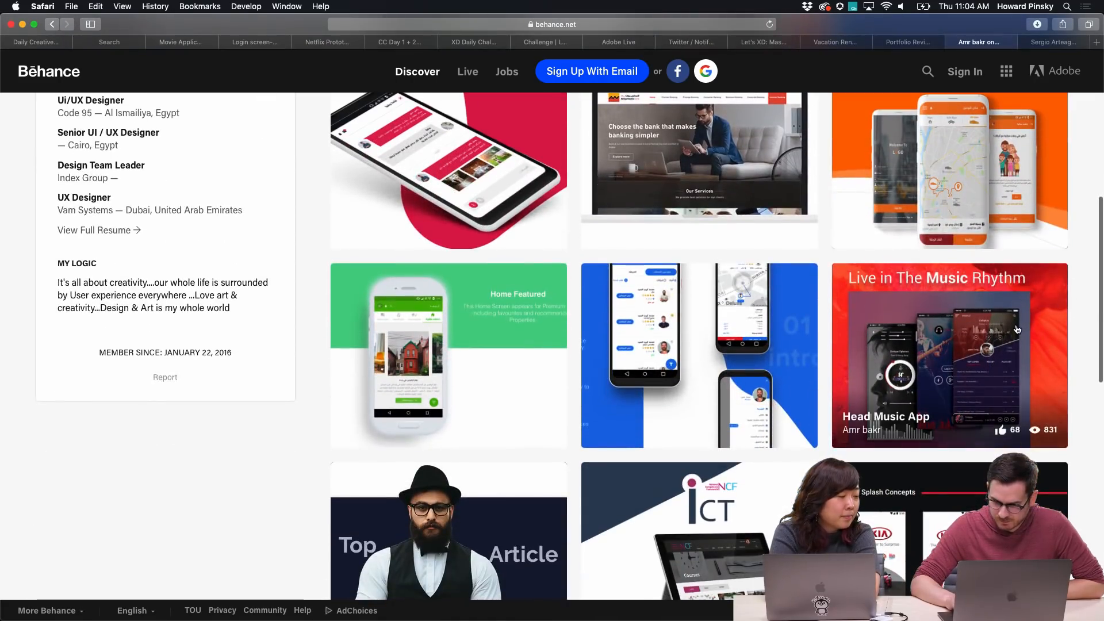
left_click(1016, 328)
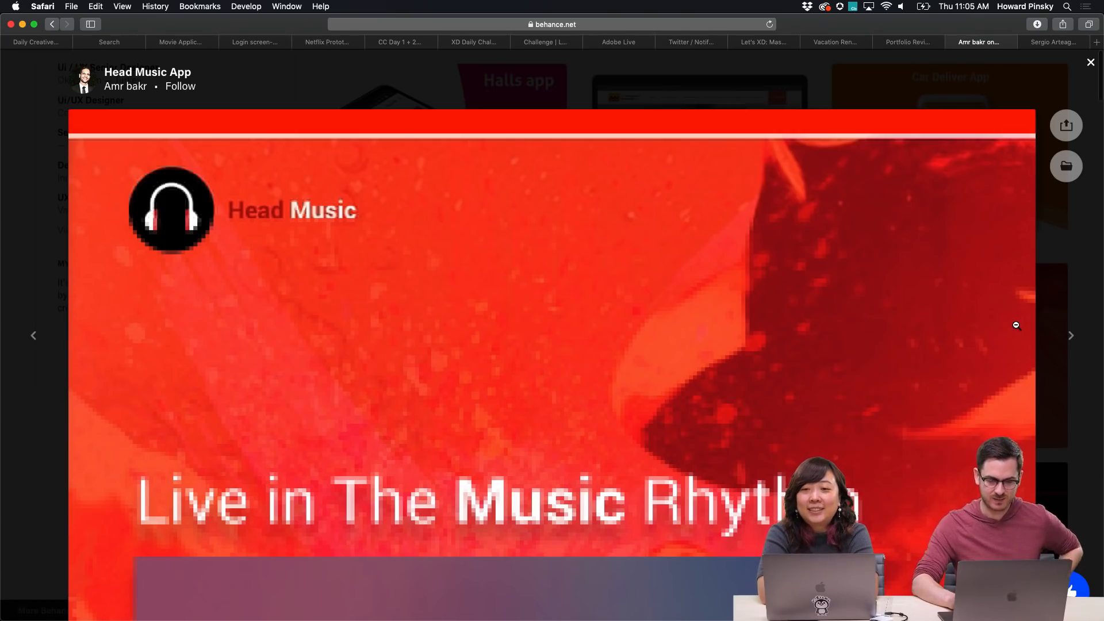
Examine the Head Music App cover and its overlapping player, login and profile screens
scroll(1016, 325, "down", 5)
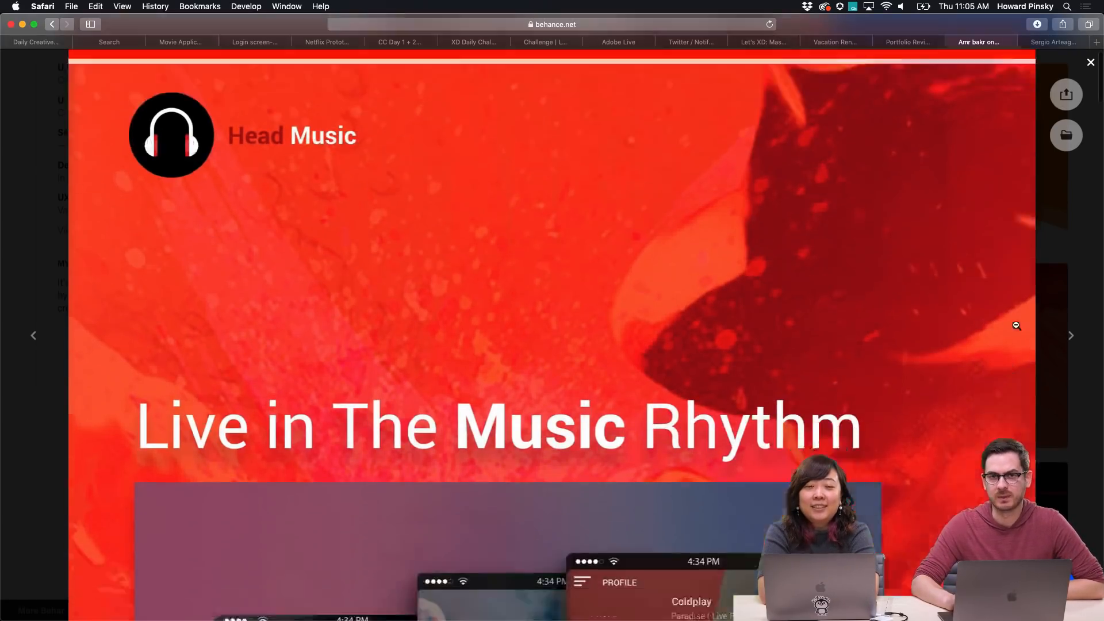
scroll(1016, 326, "down", 7)
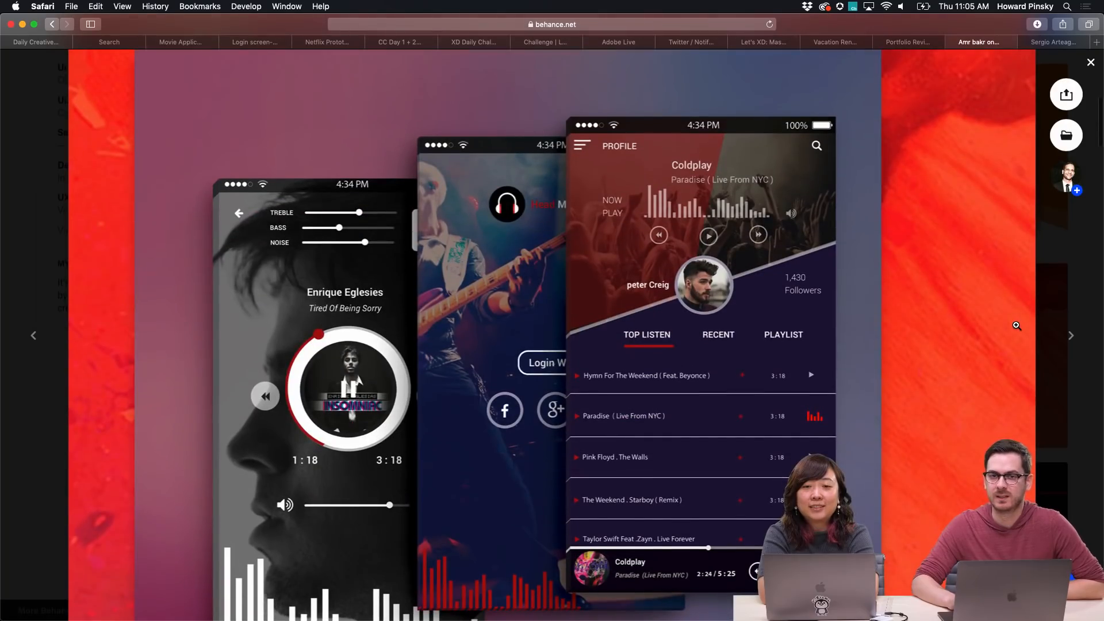
scroll(1016, 326, "down", 6)
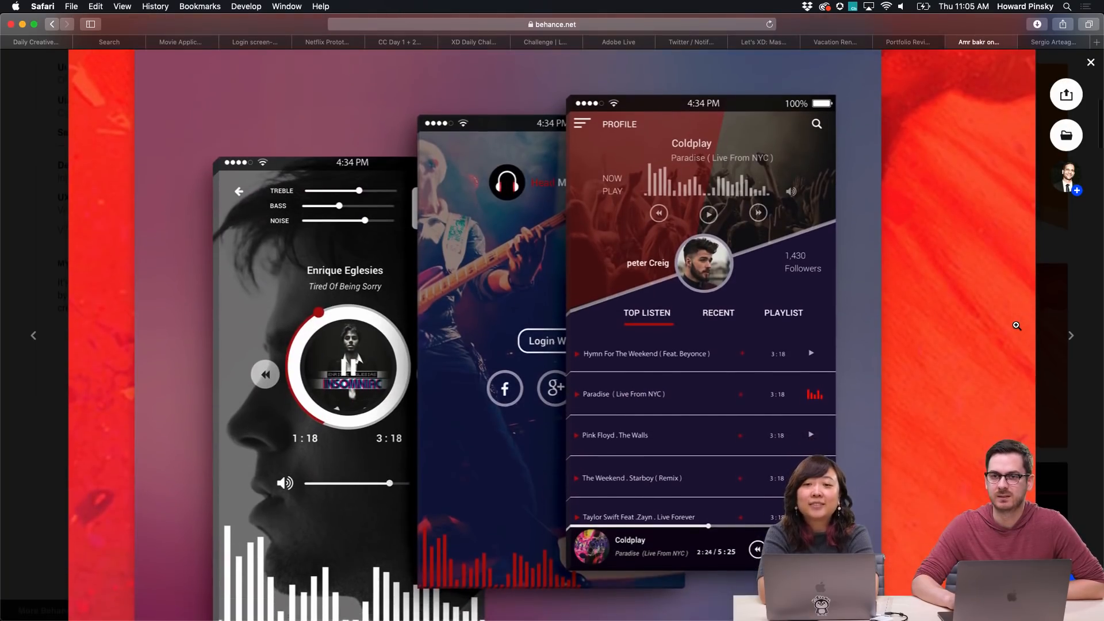
Examine the Let The Music section of the Head Music App project, including a close-up of the song list text
scroll(1016, 325, "down", 15)
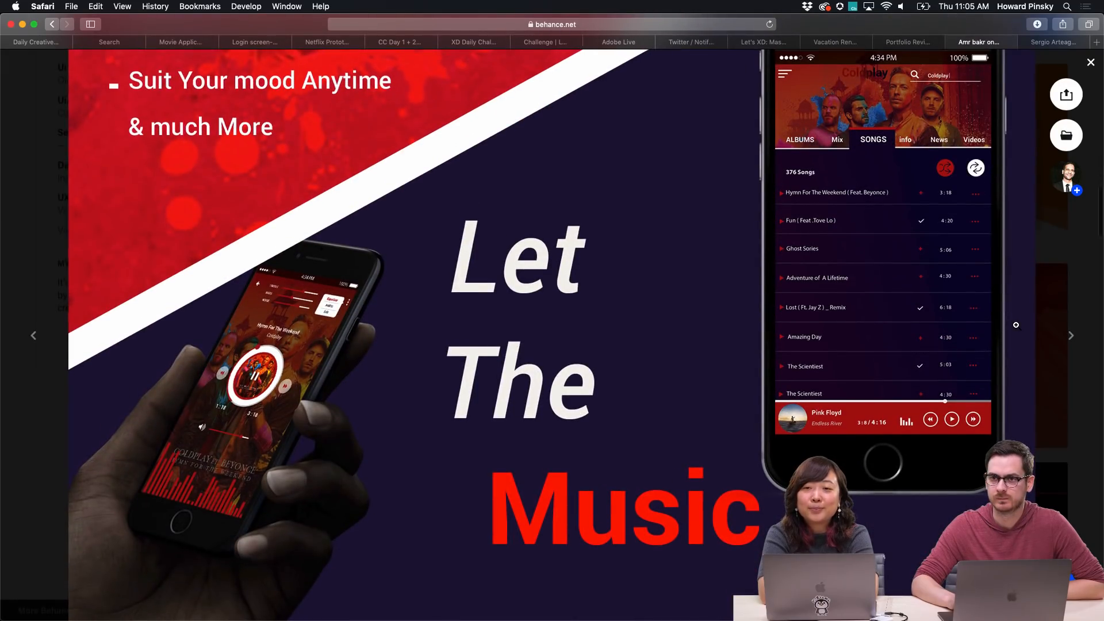
scroll(1016, 325, "down", 2)
scroll(1016, 325, "down", 8)
scroll(1016, 325, "up", 11)
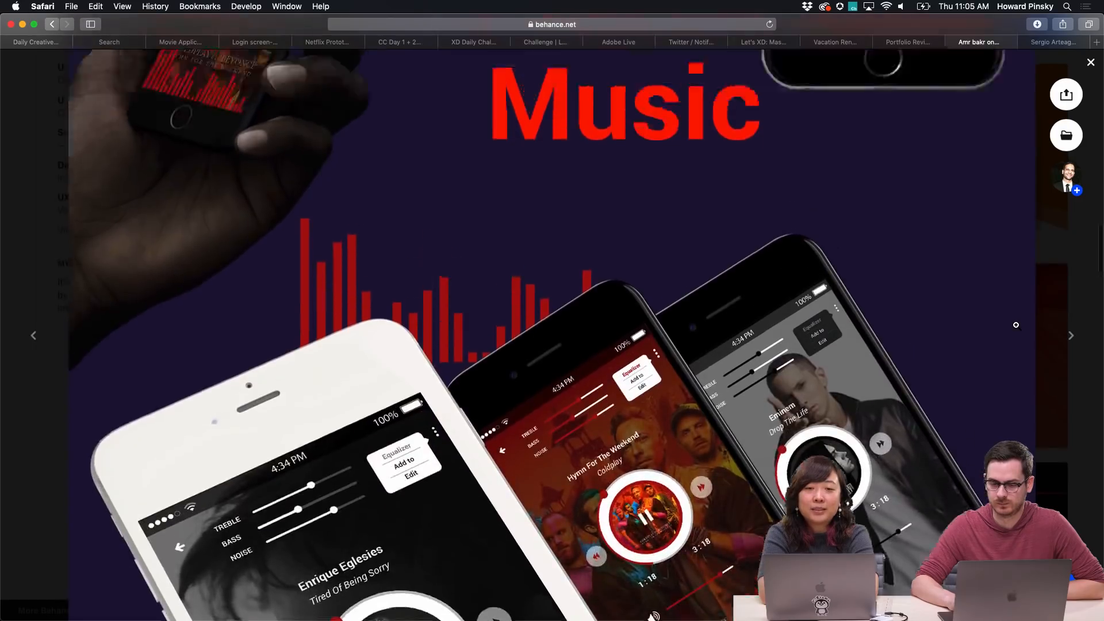
scroll(1016, 325, "up", 1)
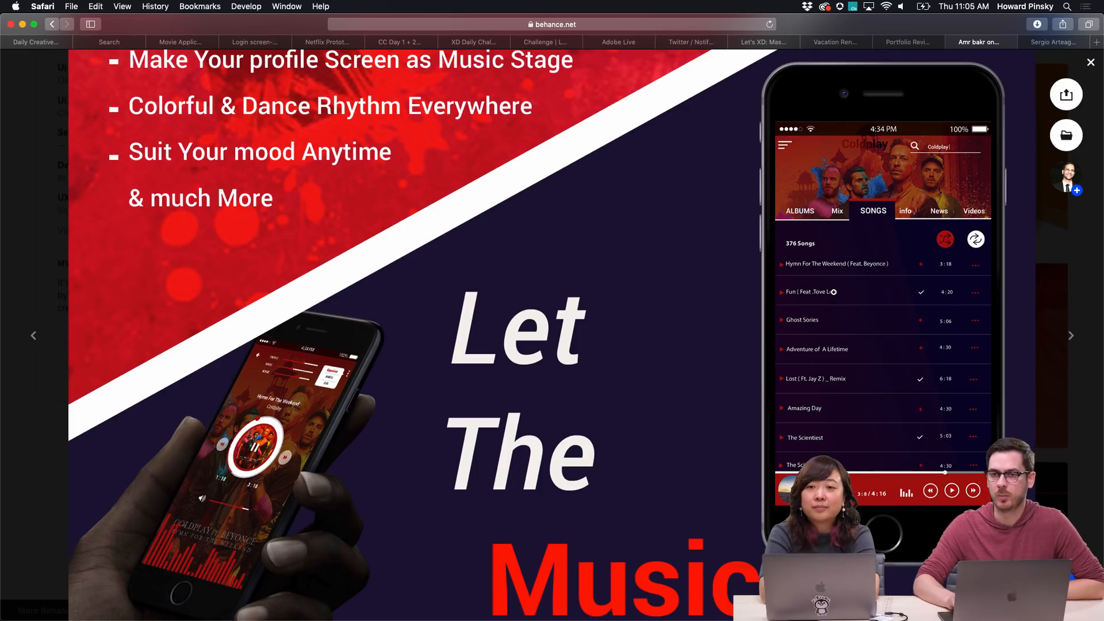
scroll(786, 274, "up", 5, "ctrl")
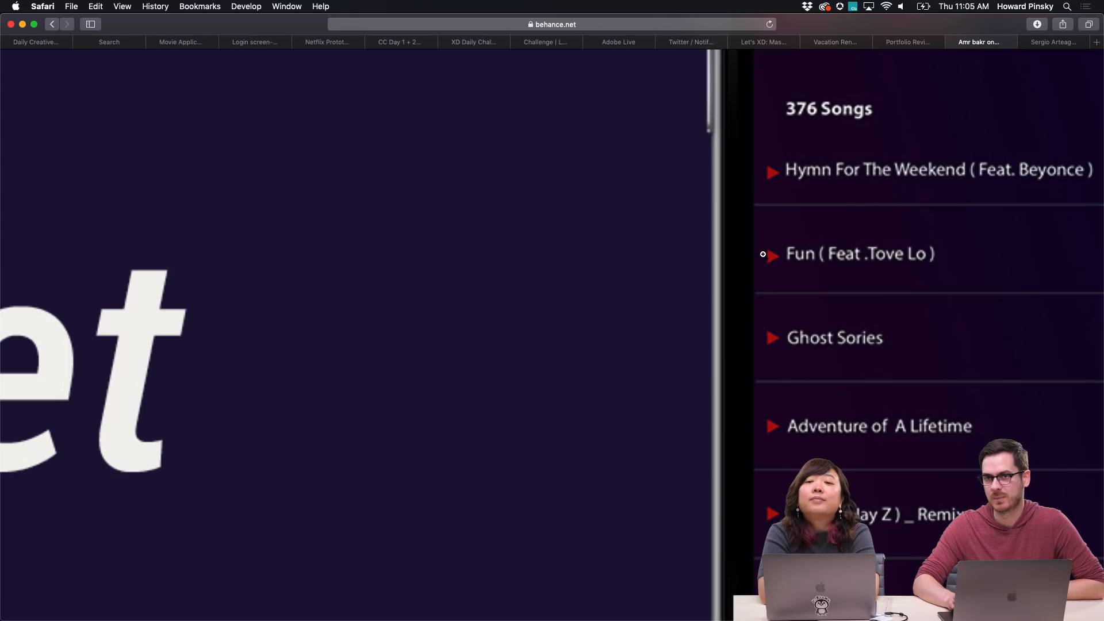
scroll(760, 268, "down", 5, "ctrl")
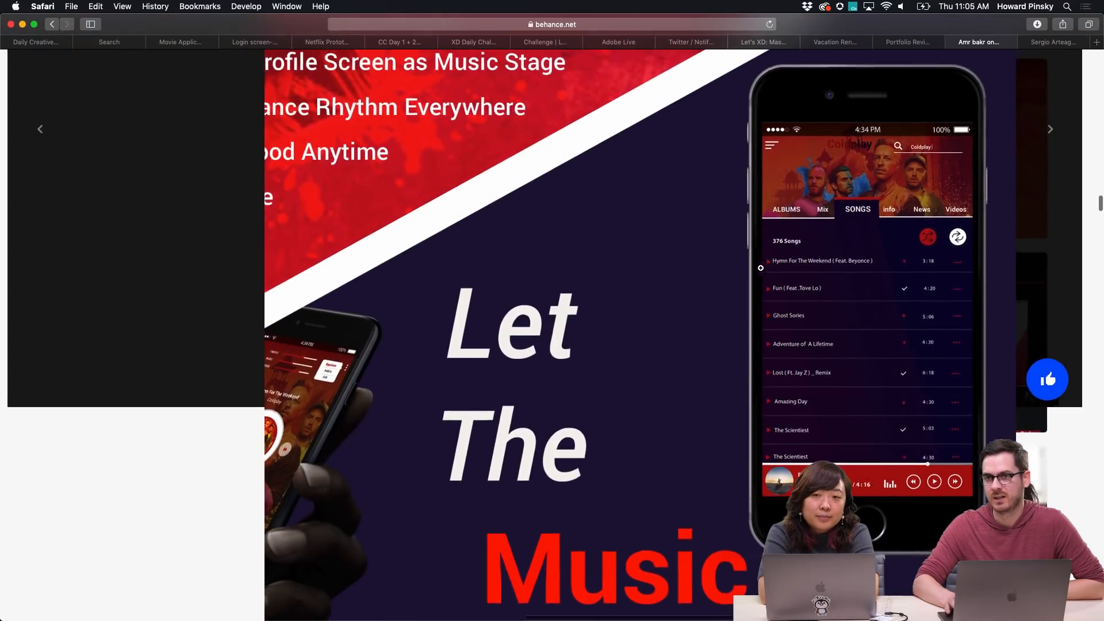
scroll(760, 268, "up", 2)
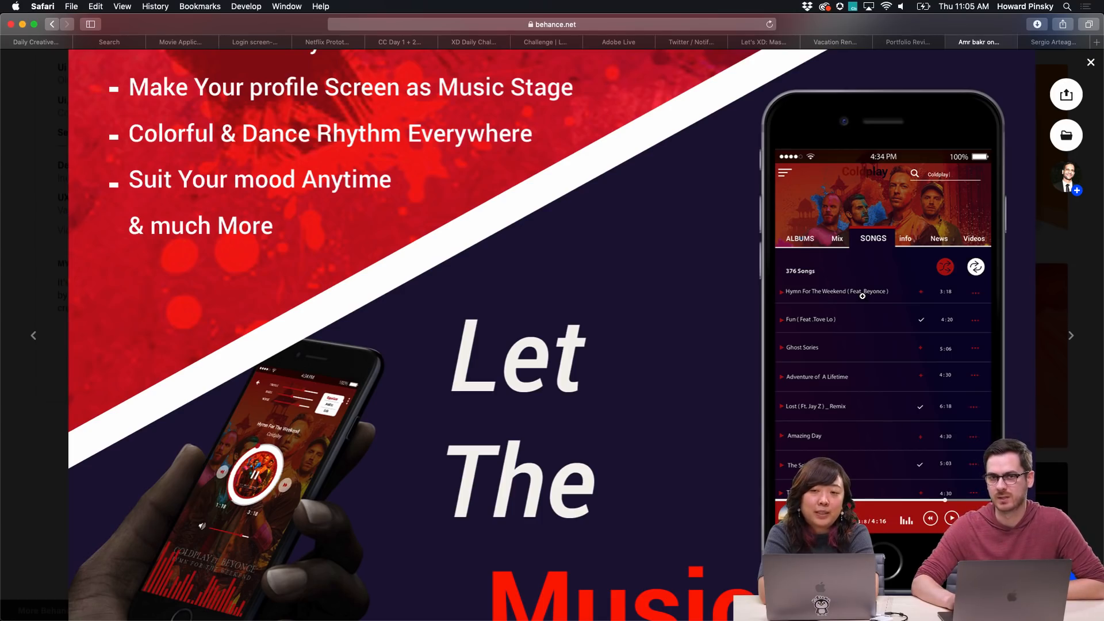
Examine the three tilted phone mockups of the music player, including their equalizer sliders, playback controls and artist backgrounds
scroll(862, 295, "down", 1)
scroll(863, 296, "down", 10)
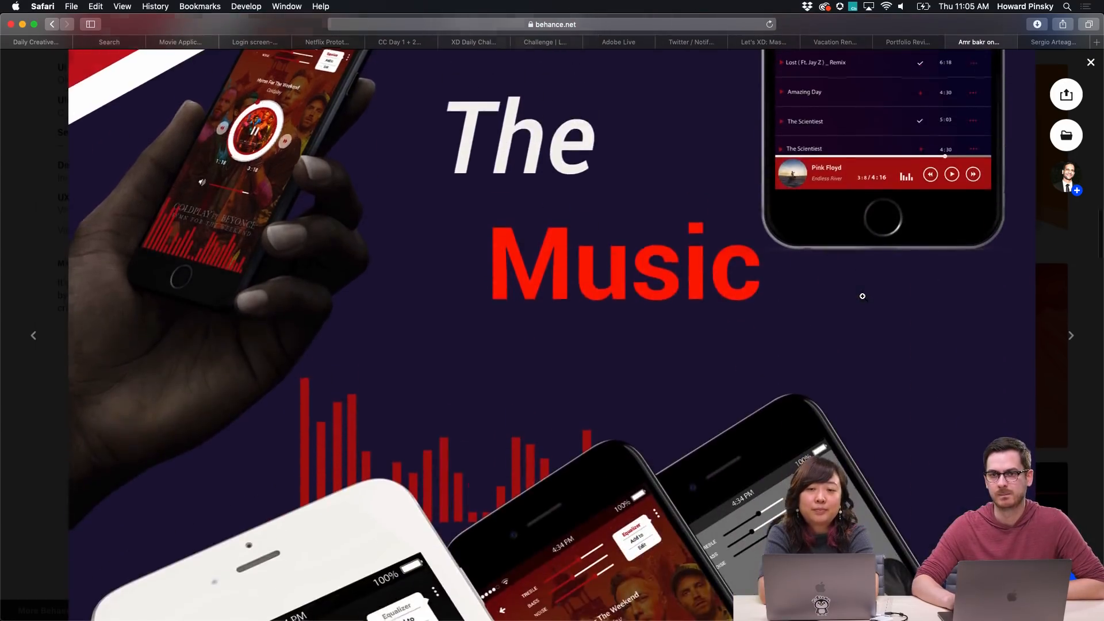
scroll(862, 295, "down", 5)
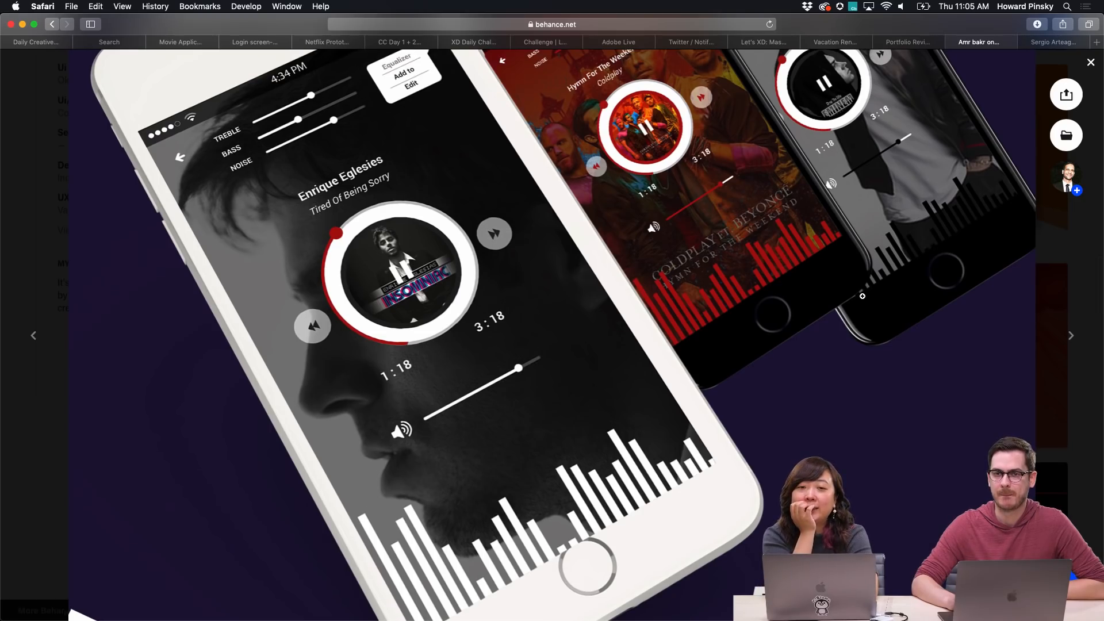
scroll(862, 295, "up", 3)
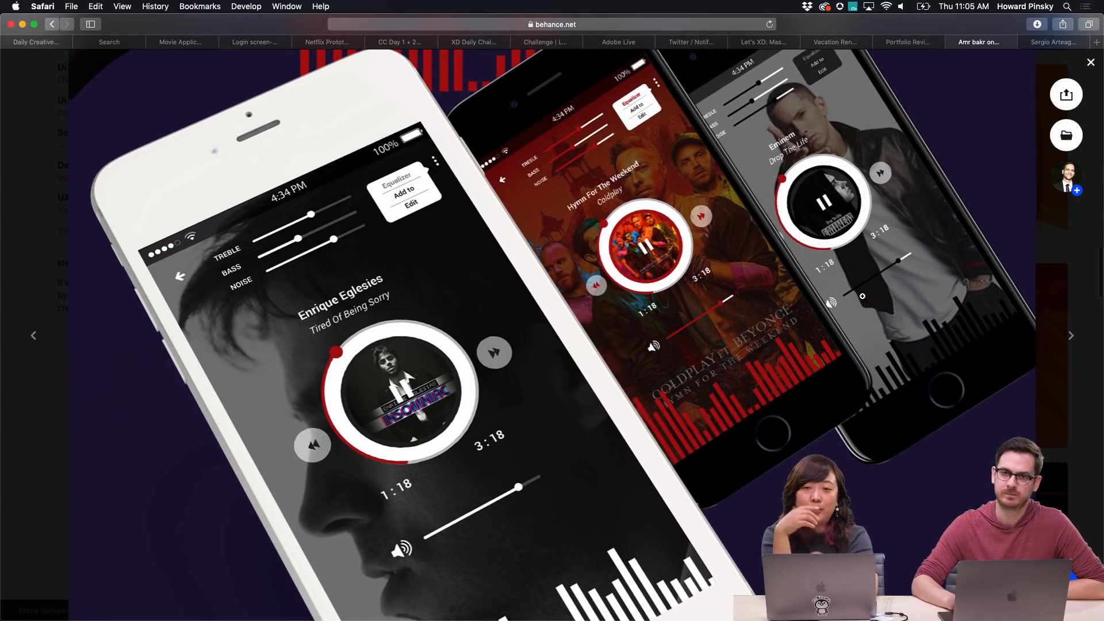
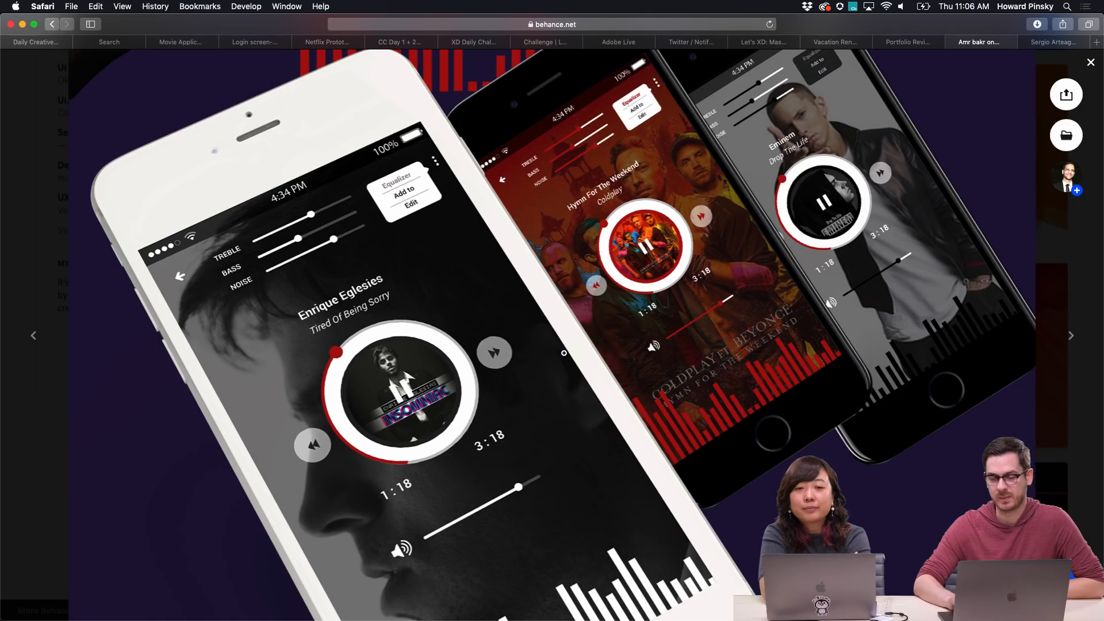
scroll(569, 356, "down", 3)
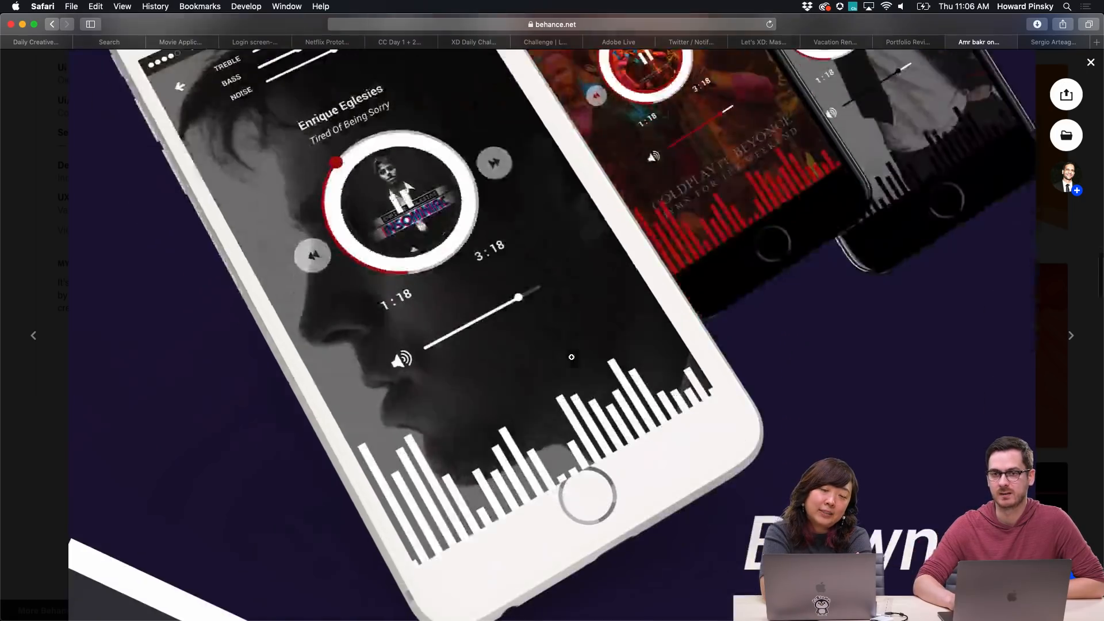
scroll(572, 357, "up", 2)
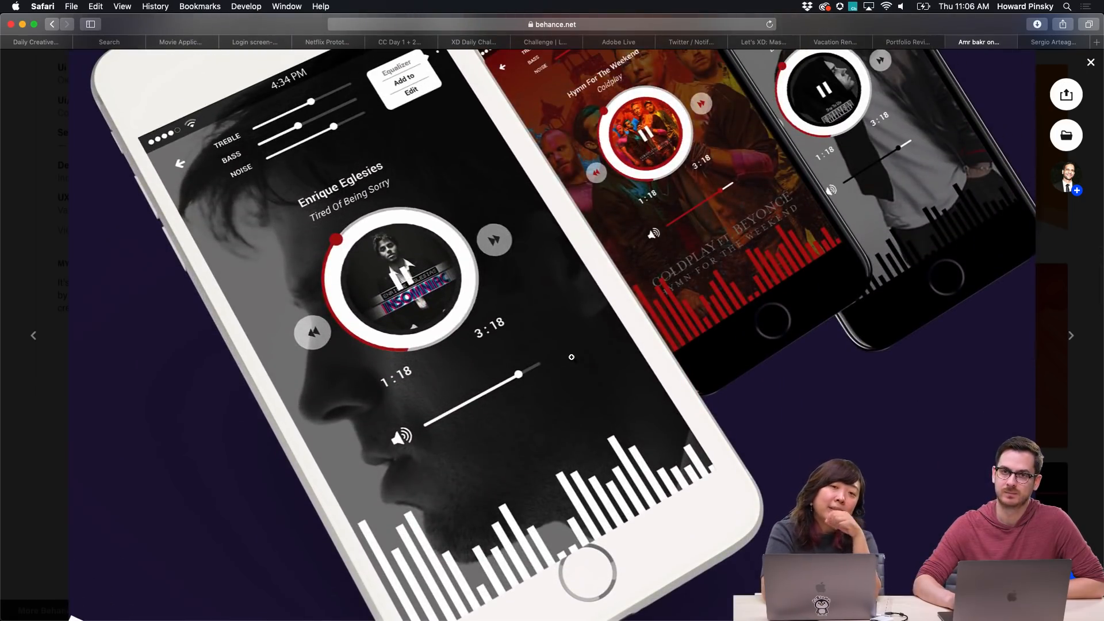
scroll(572, 357, "up", 1)
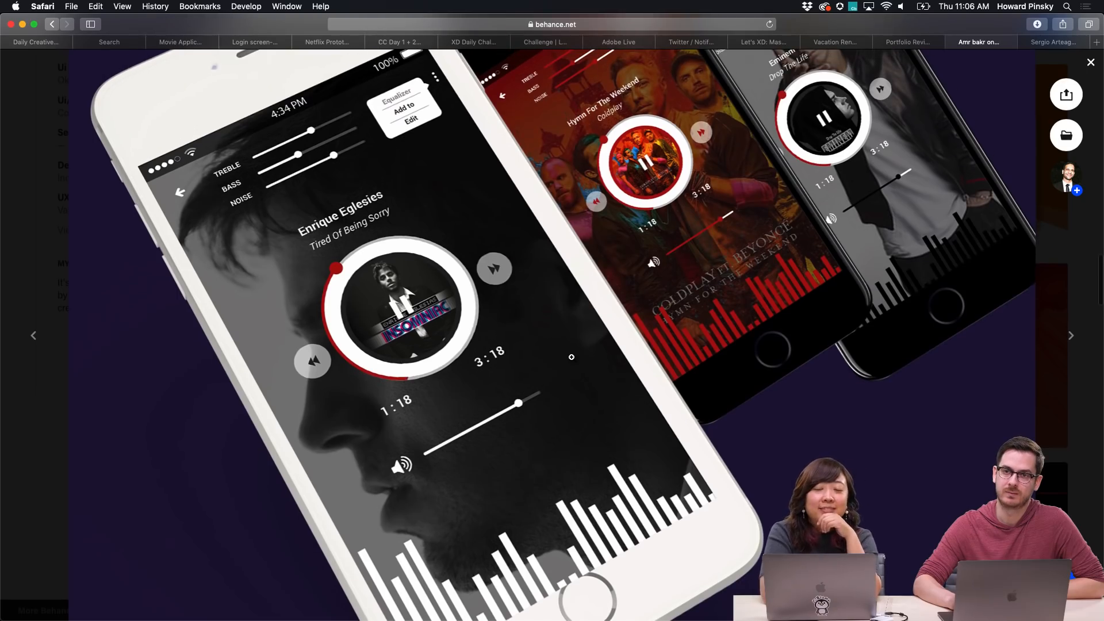
Examine the Blown you Away and Enjoy sections of the Head Music App project, including the angled phone mockup
scroll(572, 357, "down", 6)
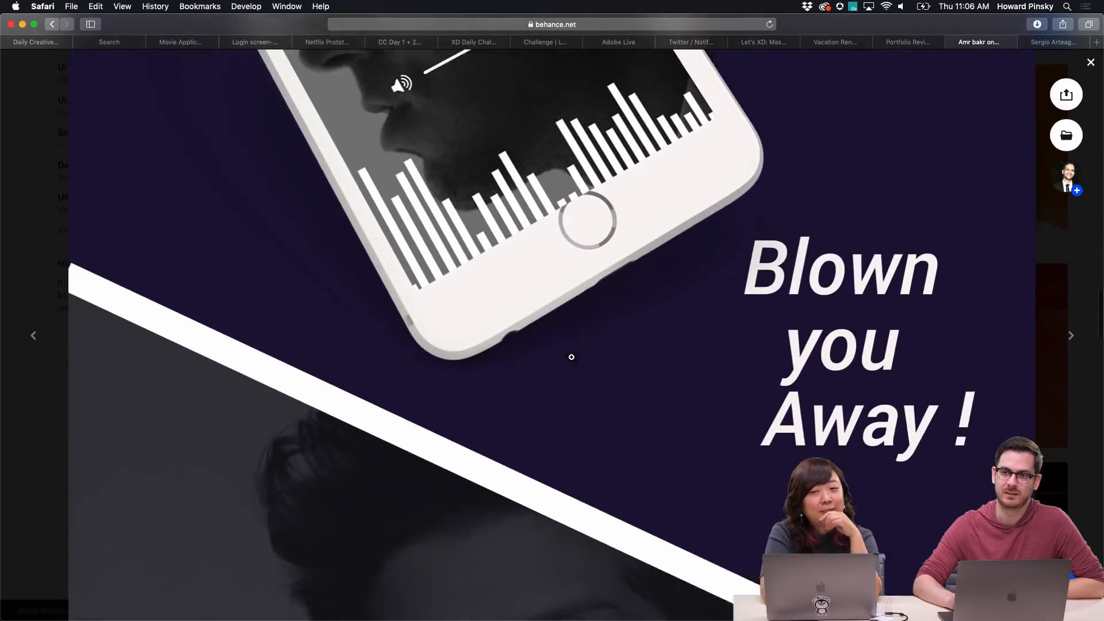
scroll(571, 357, "down", 3)
scroll(572, 357, "down", 7)
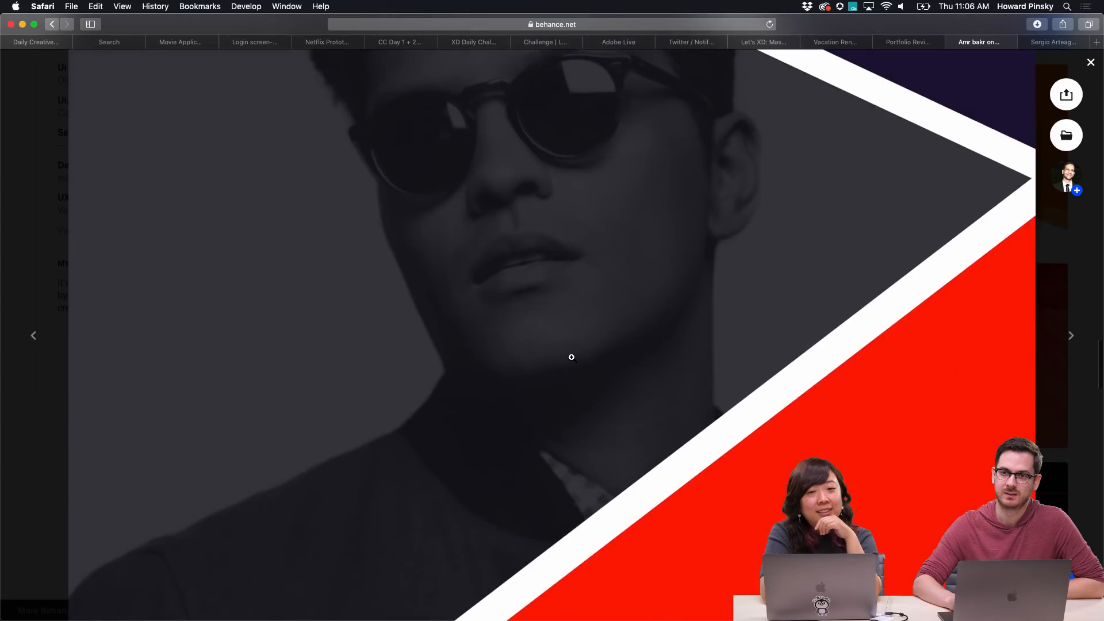
scroll(572, 357, "down", 8)
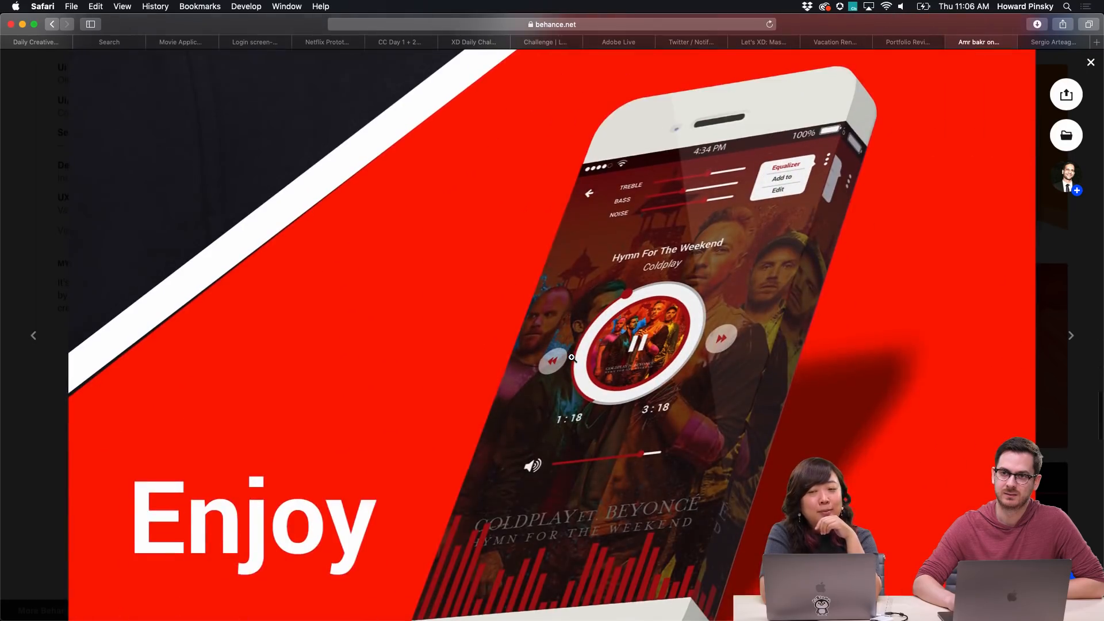
scroll(571, 357, "up", 1)
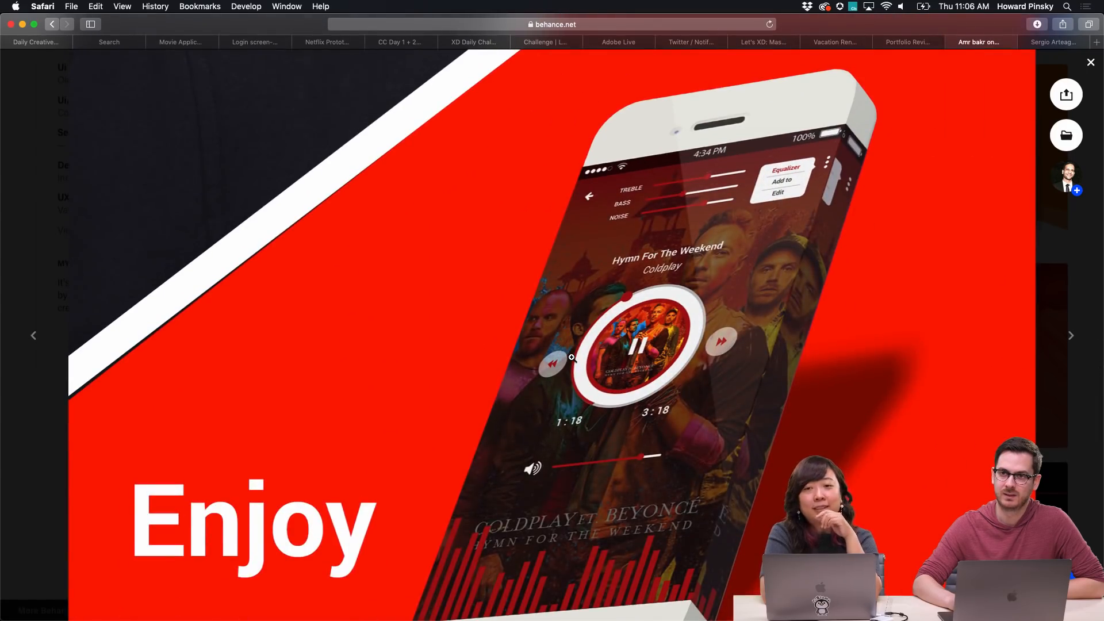
scroll(571, 357, "down", 2)
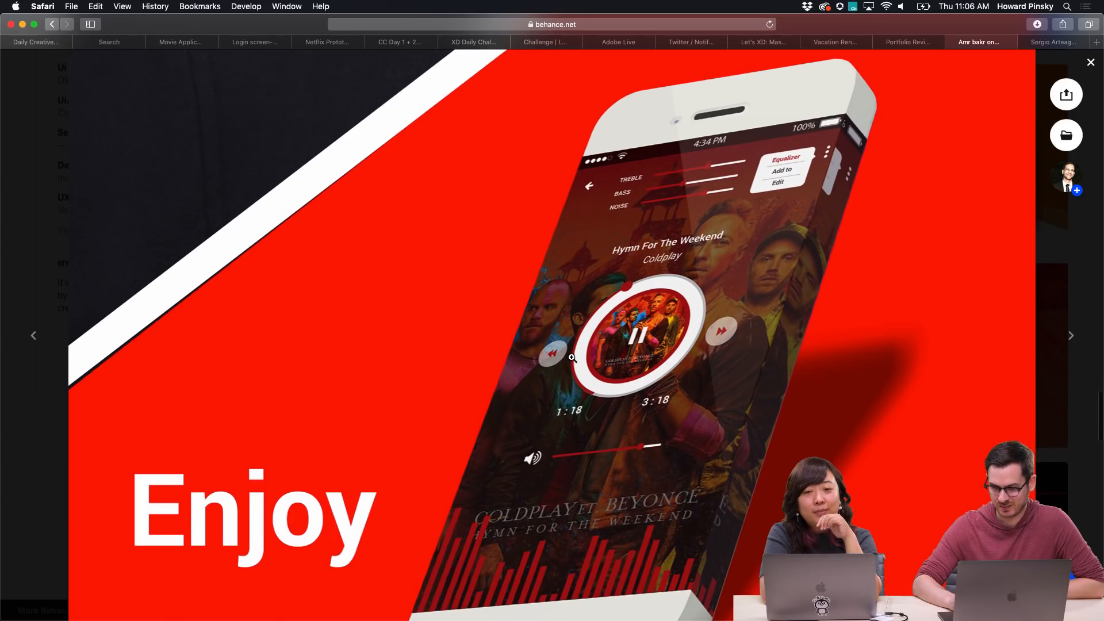
scroll(571, 357, "down", 4)
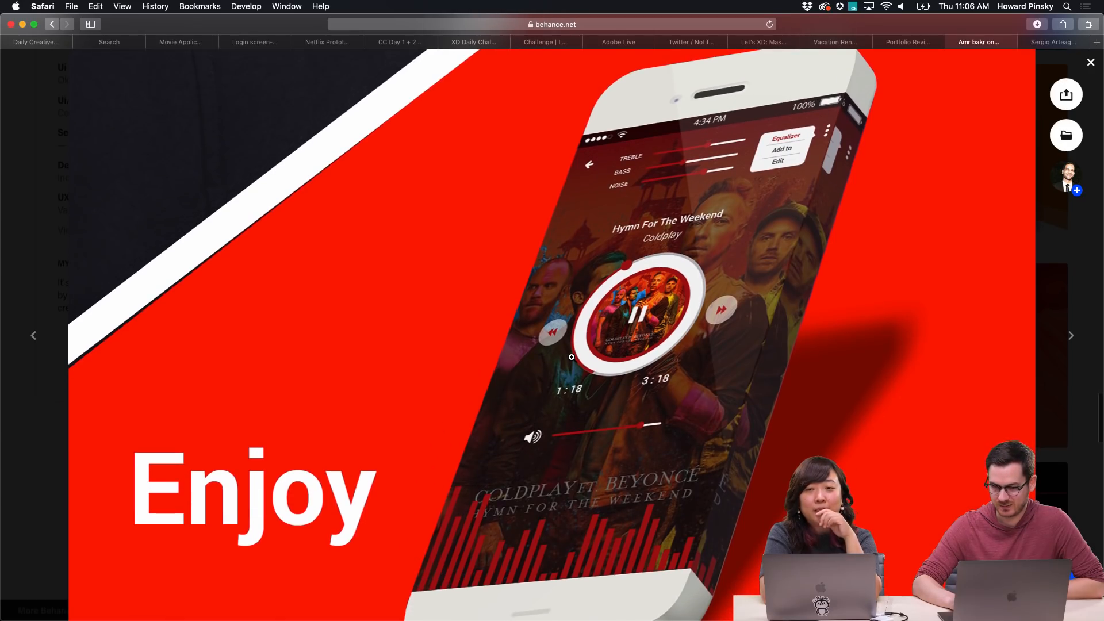
Examine the closing Thanks section of the Head Music App project and close the project
scroll(571, 357, "down", 20)
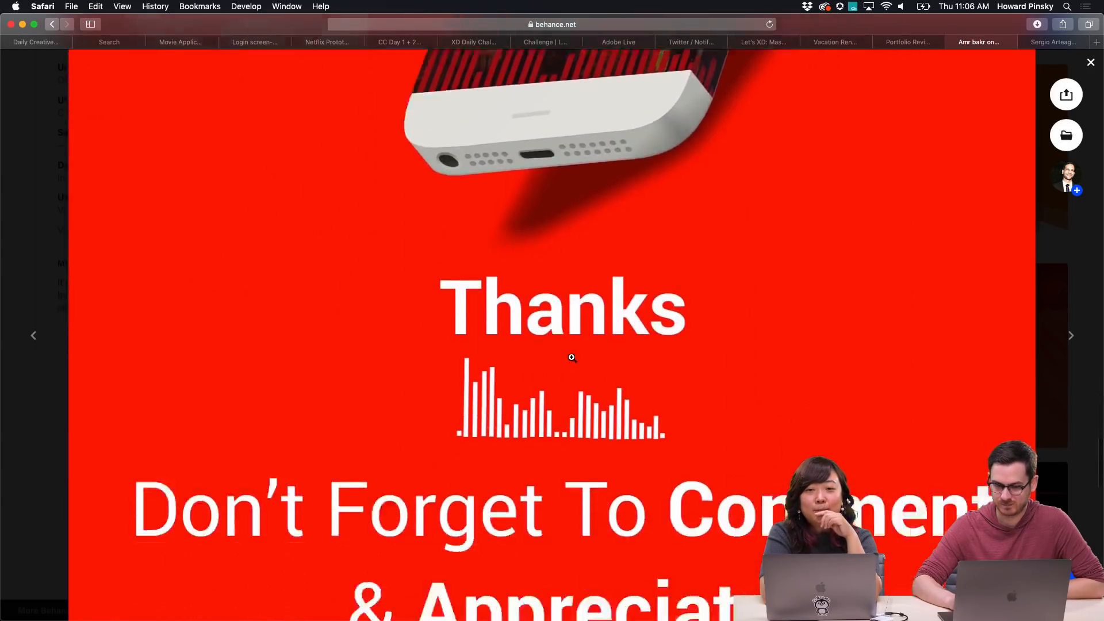
scroll(571, 357, "down", 10)
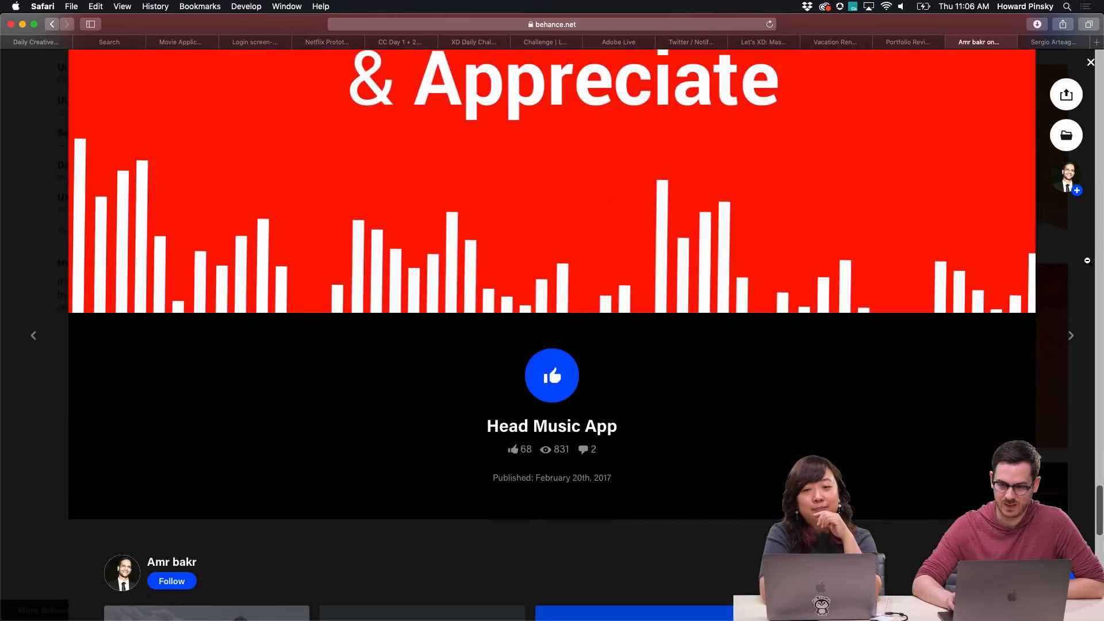
left_click(1087, 264)
Open the Cinema Scoop Landing page project from the portfolio and examine its The Foreigner hero and Justice League trailer area
scroll(1081, 287, "down", 6)
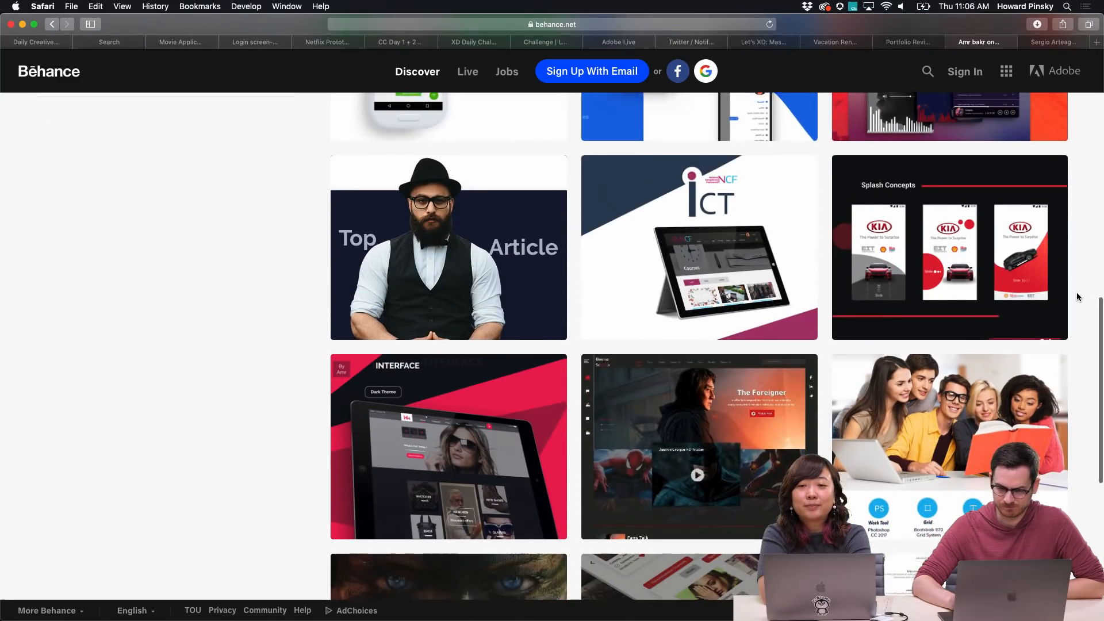
scroll(1077, 297, "down", 3)
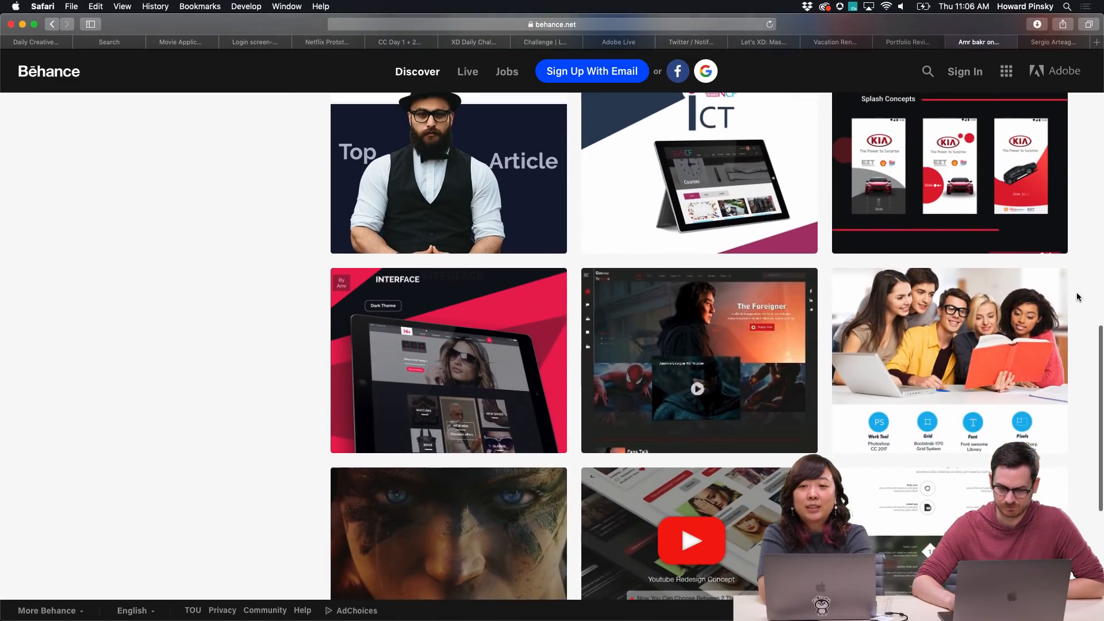
left_click(754, 310)
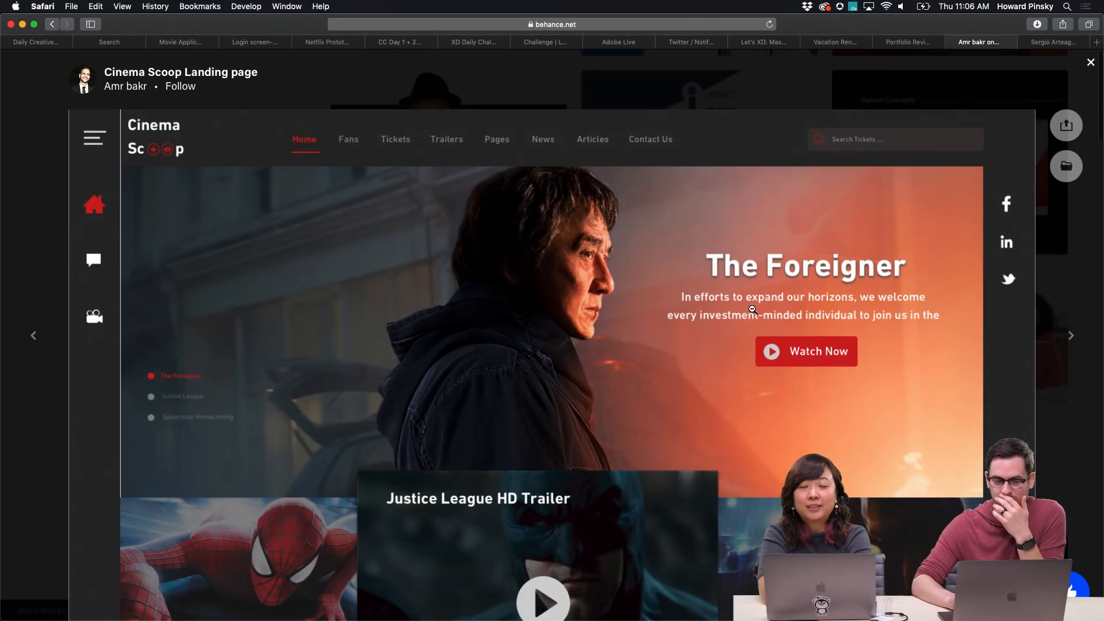
scroll(752, 308, "down", 5)
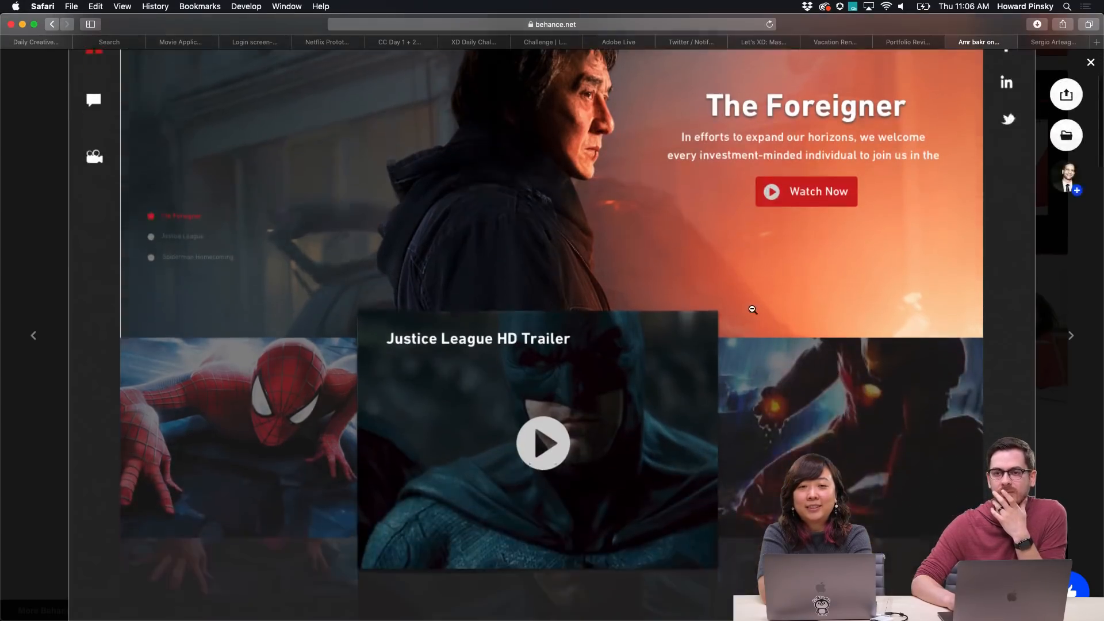
Examine the Fans Talk testimonial and the Articles Talking cards of the Cinema Scoop landing page
scroll(752, 309, "down", 8)
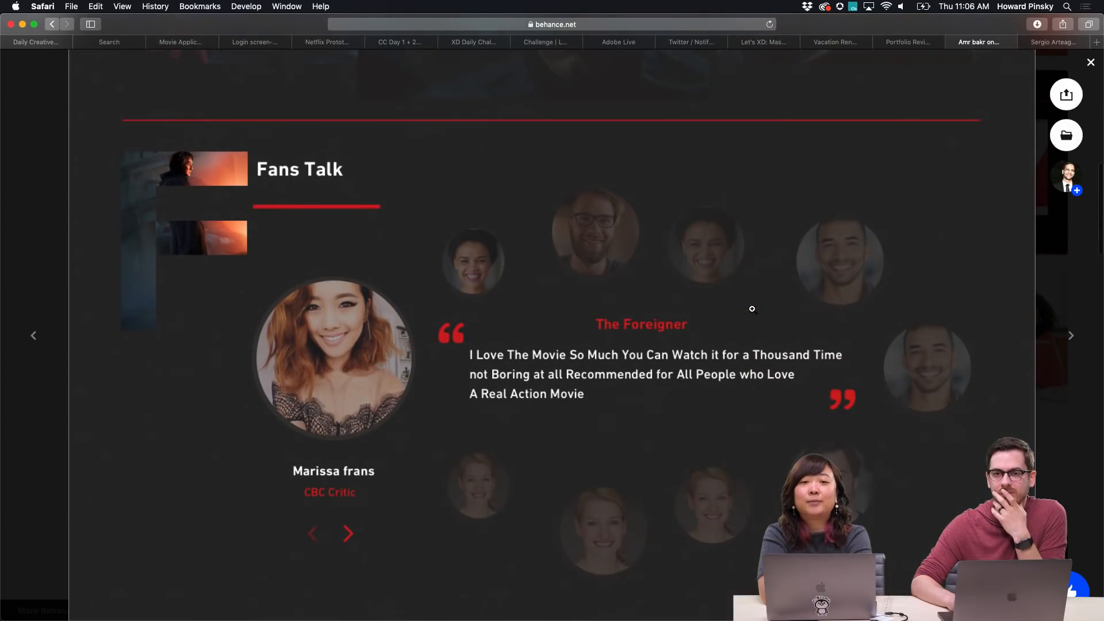
scroll(752, 309, "up", 1)
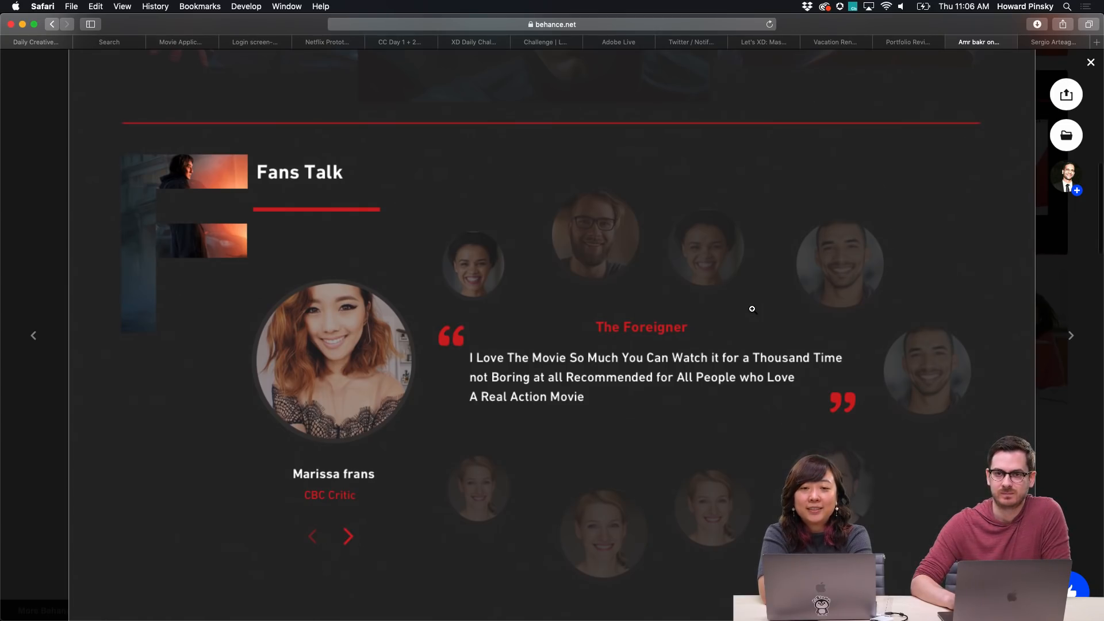
scroll(752, 309, "down", 10)
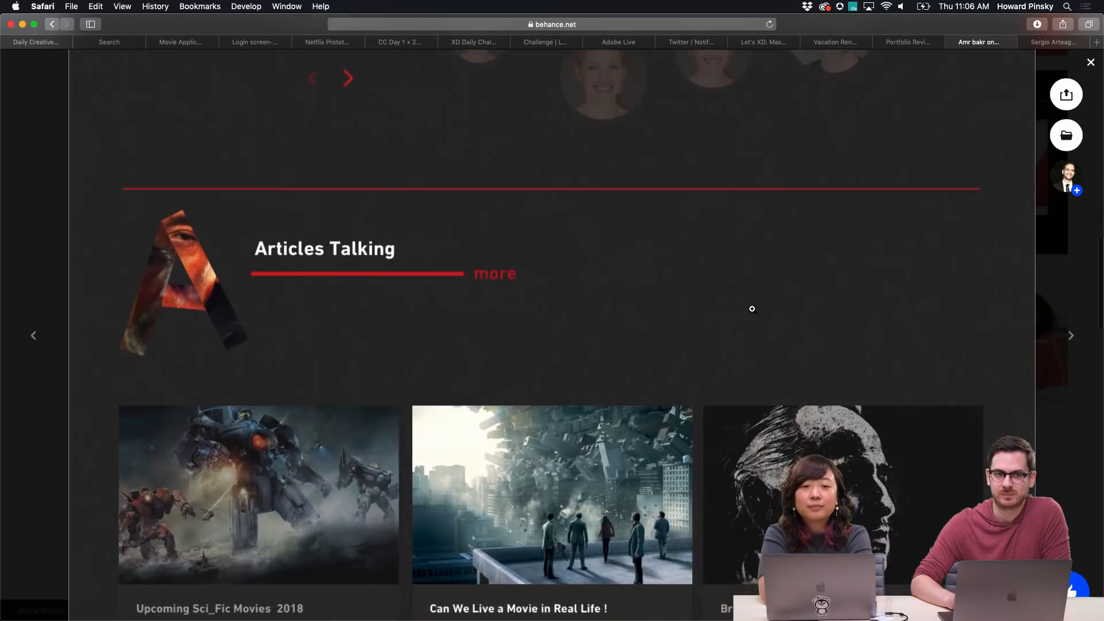
scroll(752, 309, "up", 1)
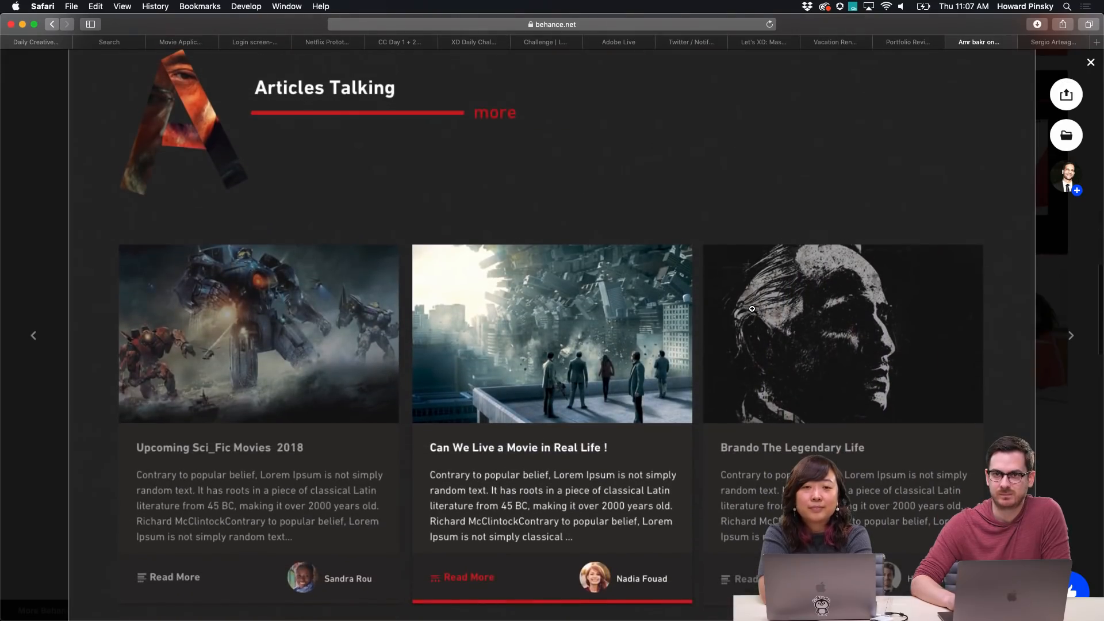
scroll(752, 309, "down", 4)
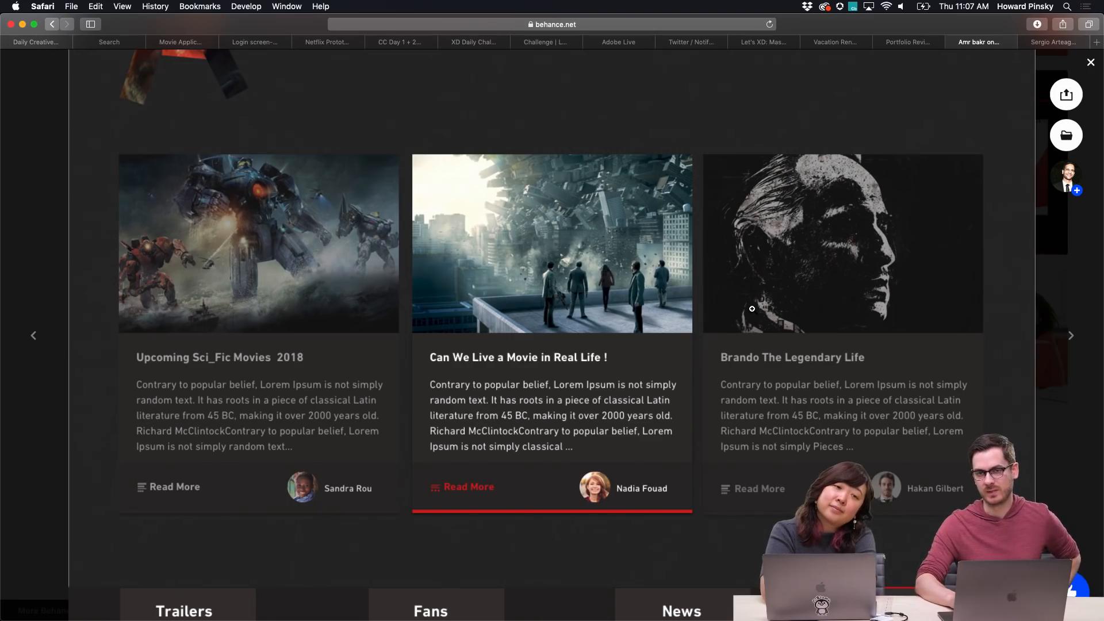
Examine the Cinema Scoop footer with its Trailers, Fans, News and Links columns, down to the end of the project
scroll(752, 309, "down", 15)
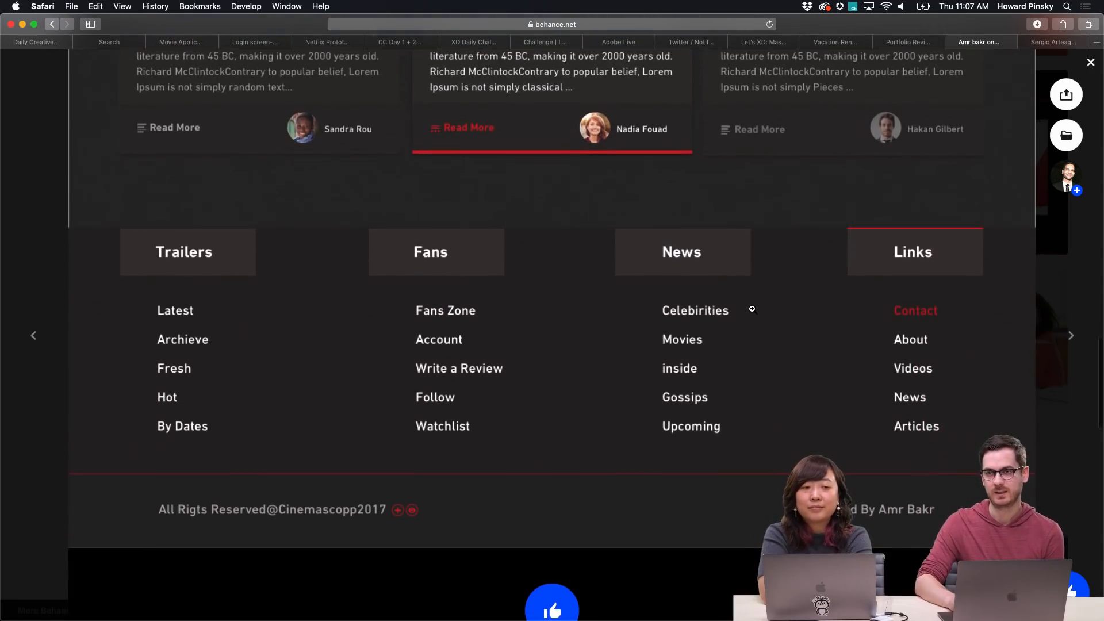
scroll(752, 308, "down", 8)
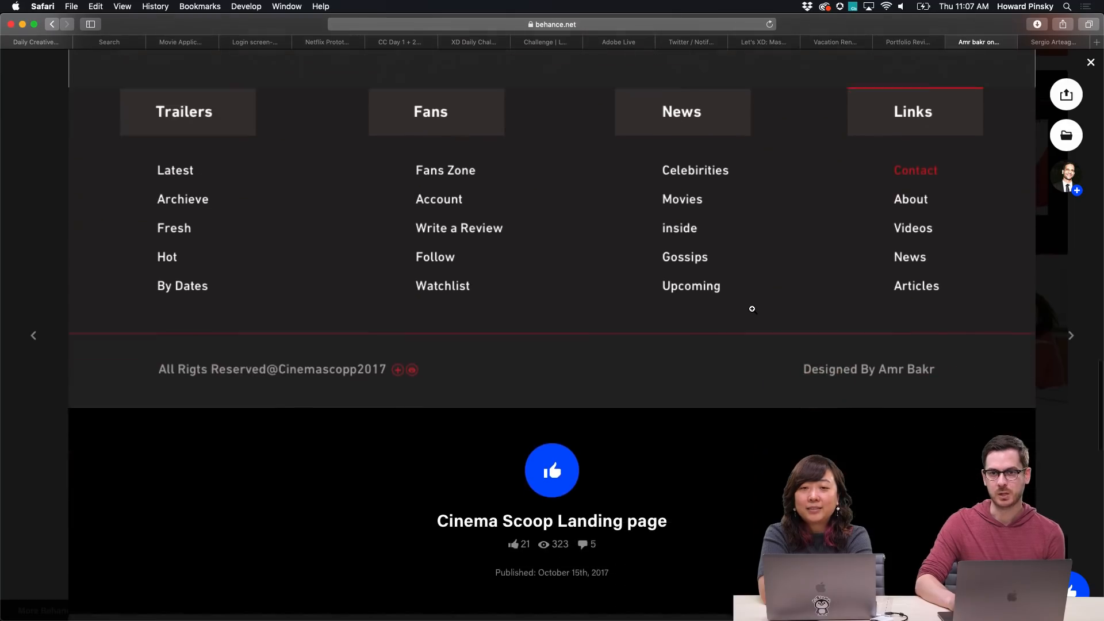
scroll(752, 309, "down", 5)
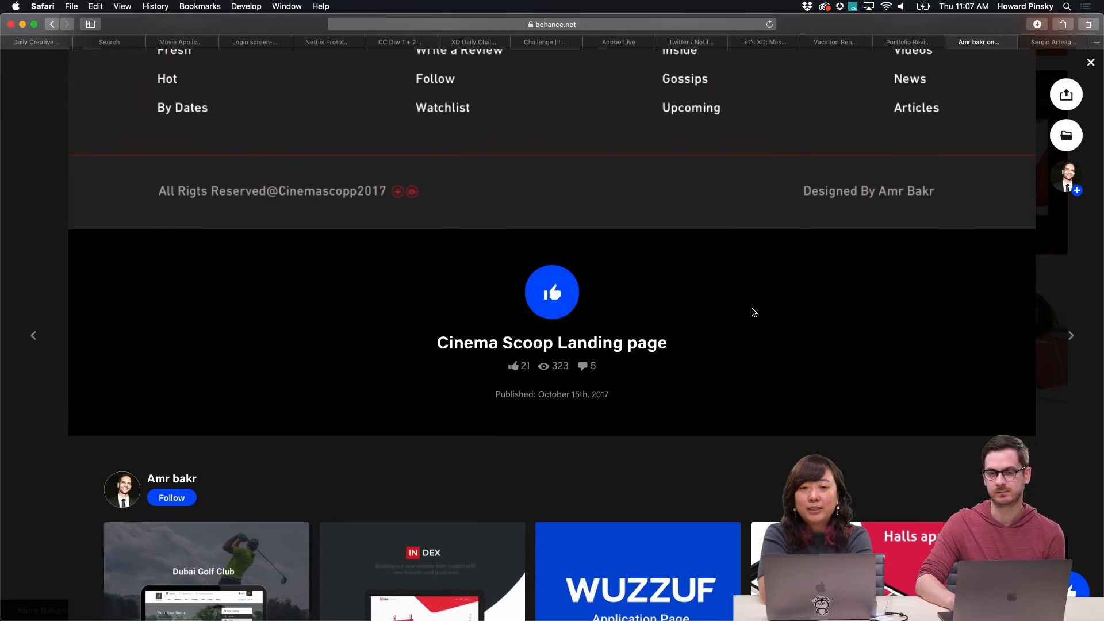
Review the Cinema Scoop page again back up to its The Foreigner hero and close the project
scroll(752, 310, "up", 8)
scroll(753, 311, "up", 20)
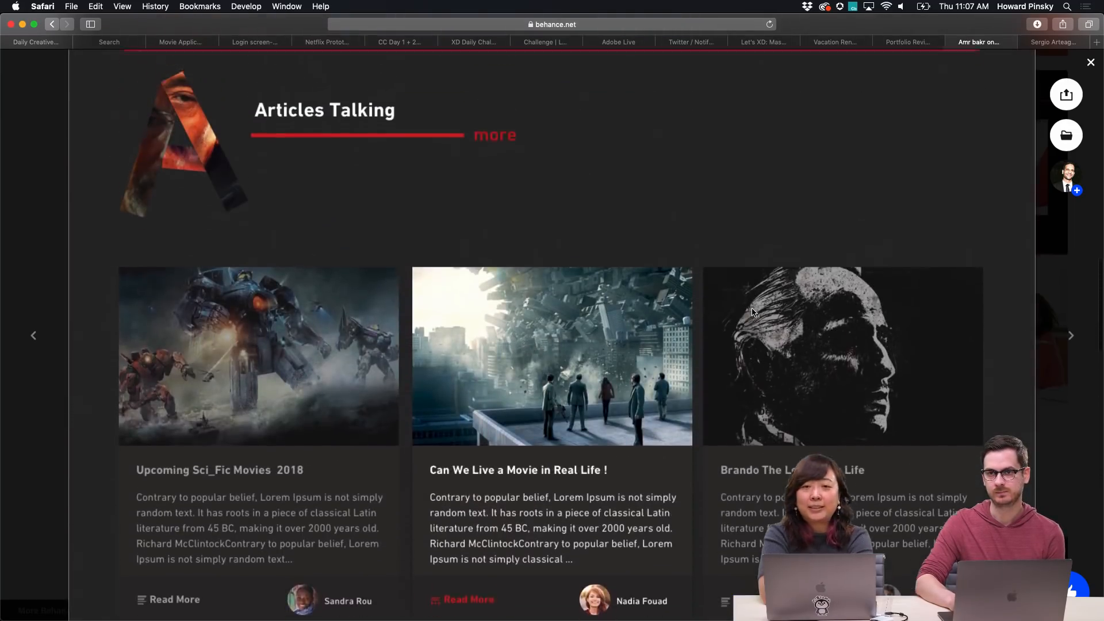
scroll(753, 311, "up", 20)
scroll(752, 310, "down", 6)
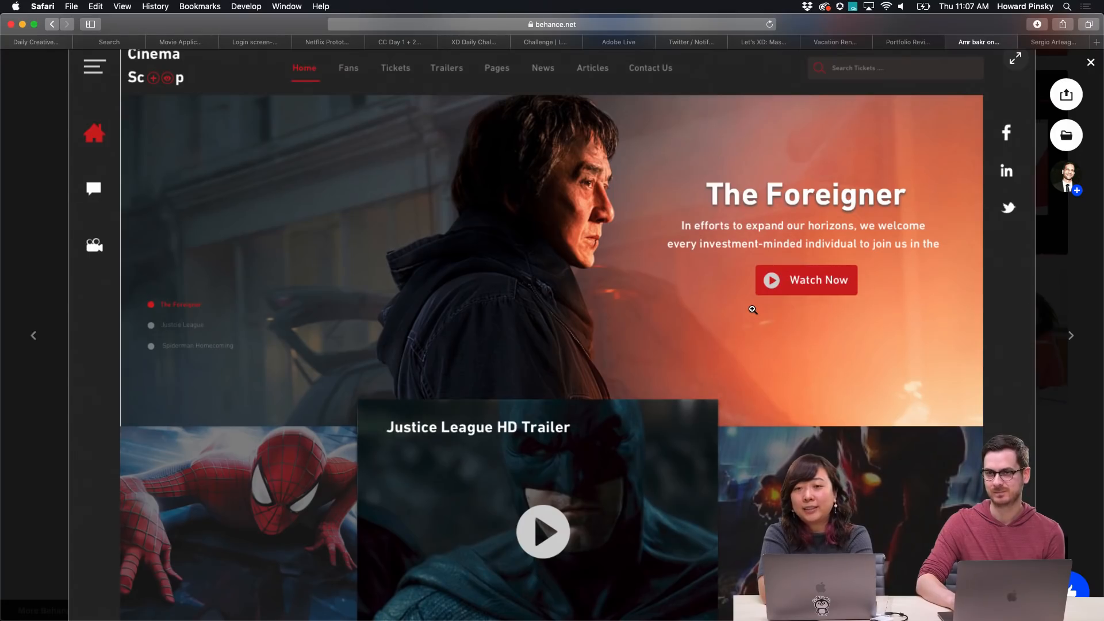
key("Escape")
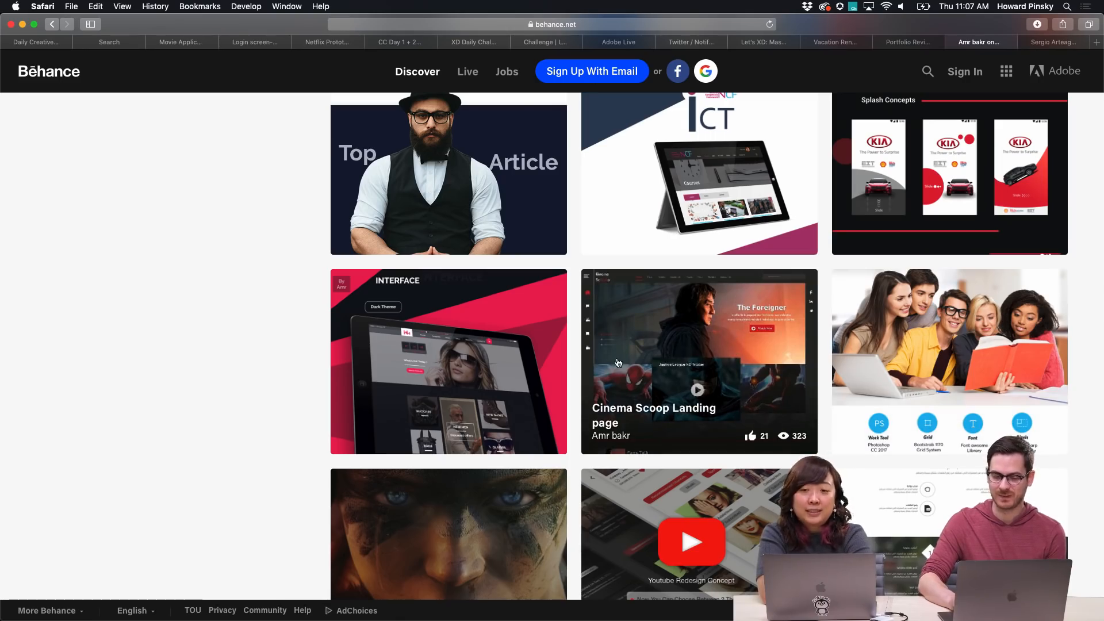
Browse the remaining portfolio projects and open the GAMES WORLD project
scroll(198, 362, "up", 3)
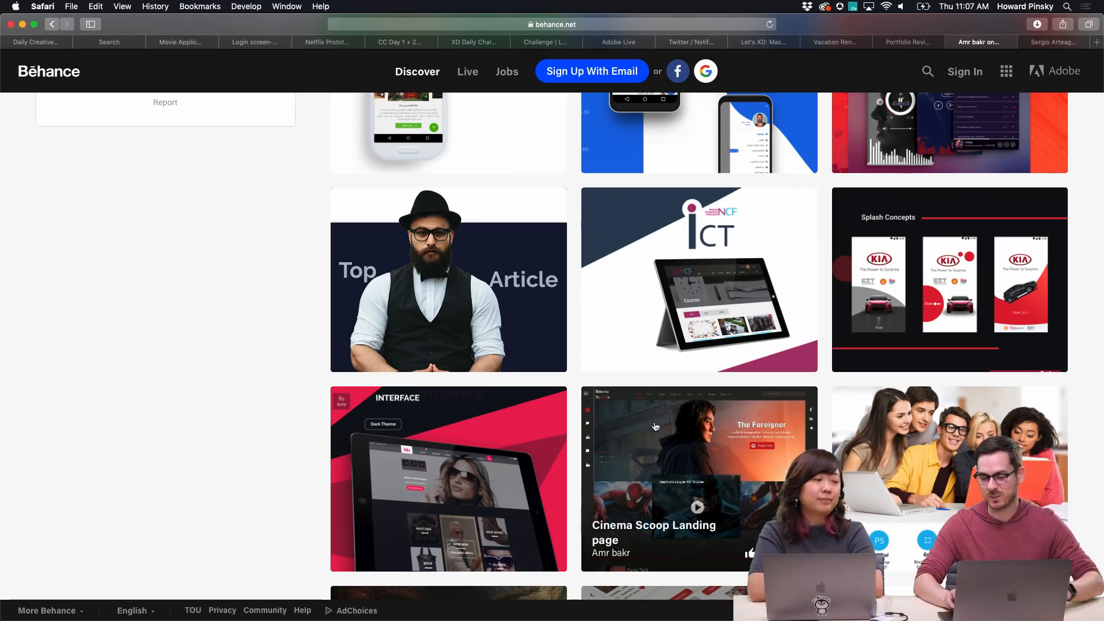
scroll(197, 313, "down", 5)
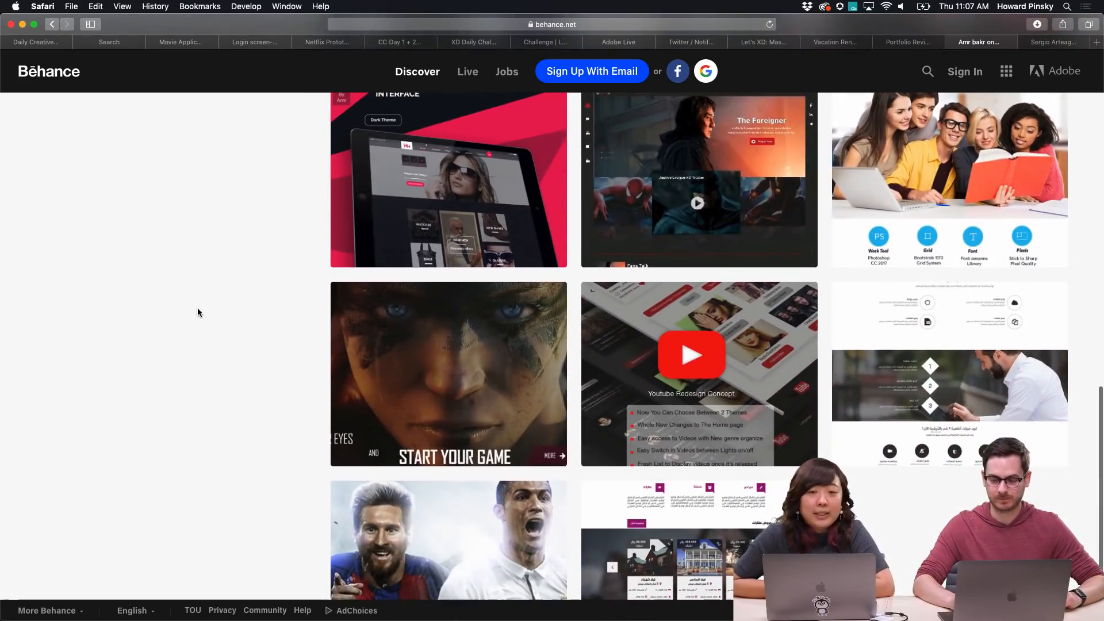
scroll(198, 312, "down", 2)
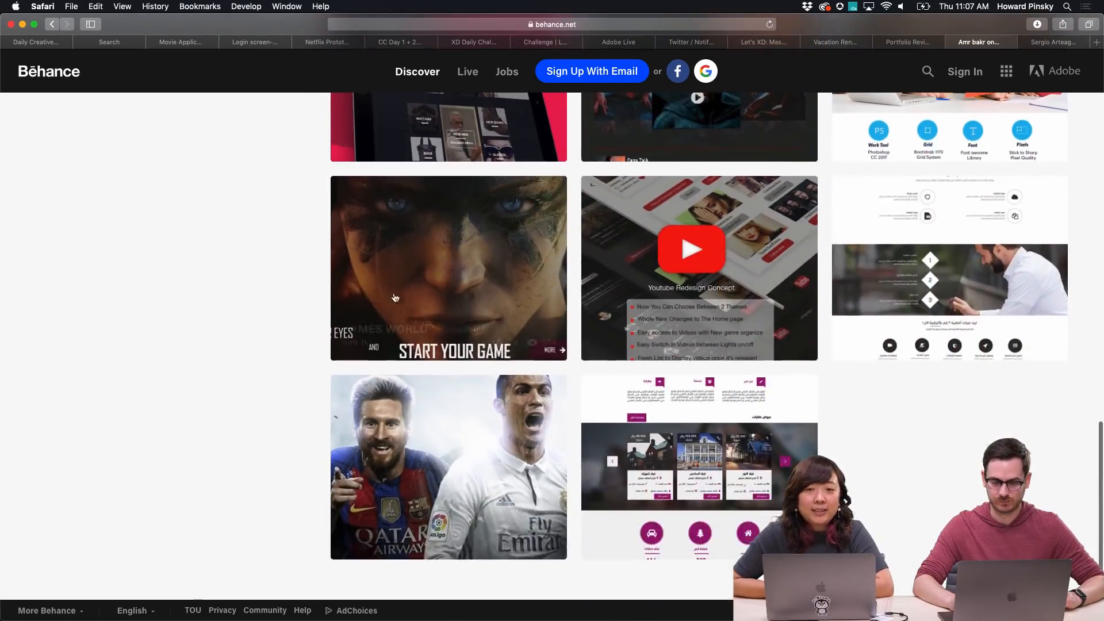
left_click(426, 274)
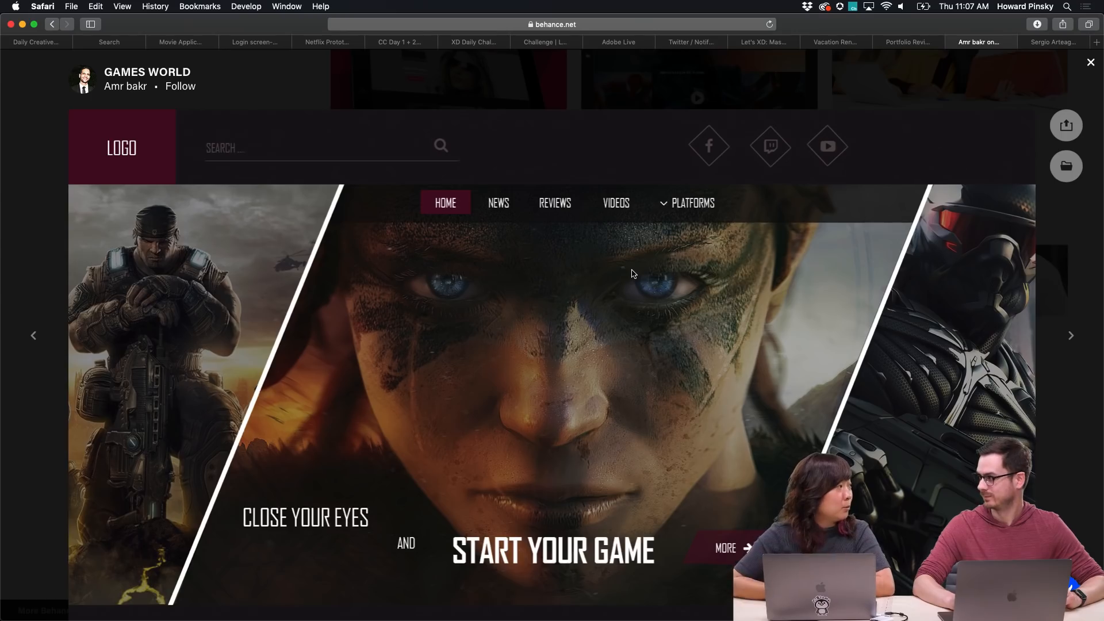
Examine the Top News carousel and the Want To Be A Hero banner of the GAMES WORLD project
scroll(633, 274, "down", 10)
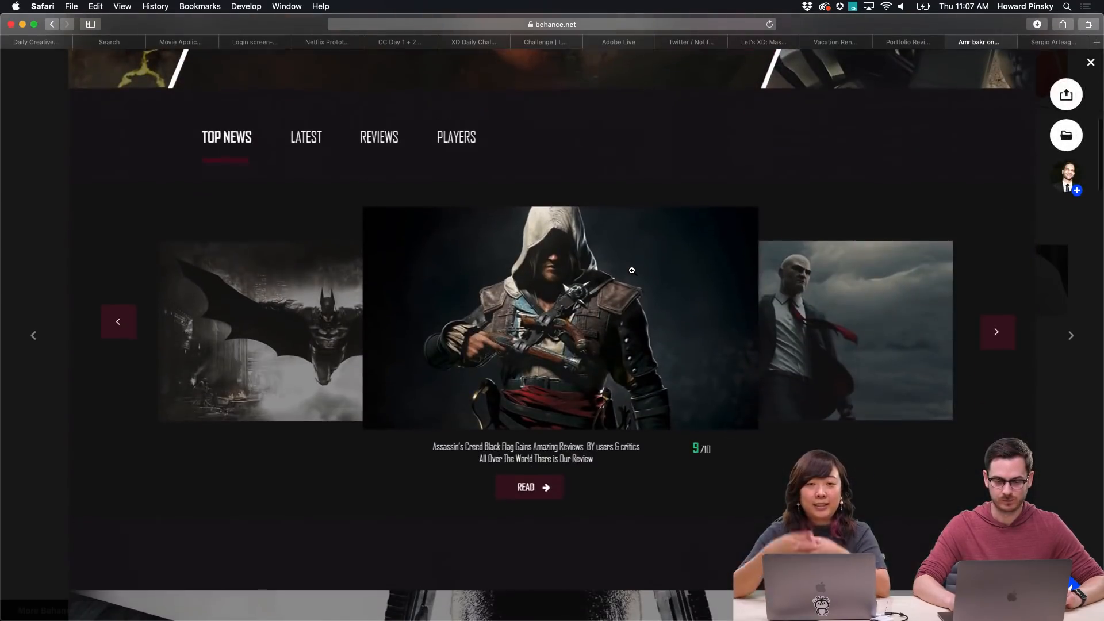
scroll(631, 270, "down", 8)
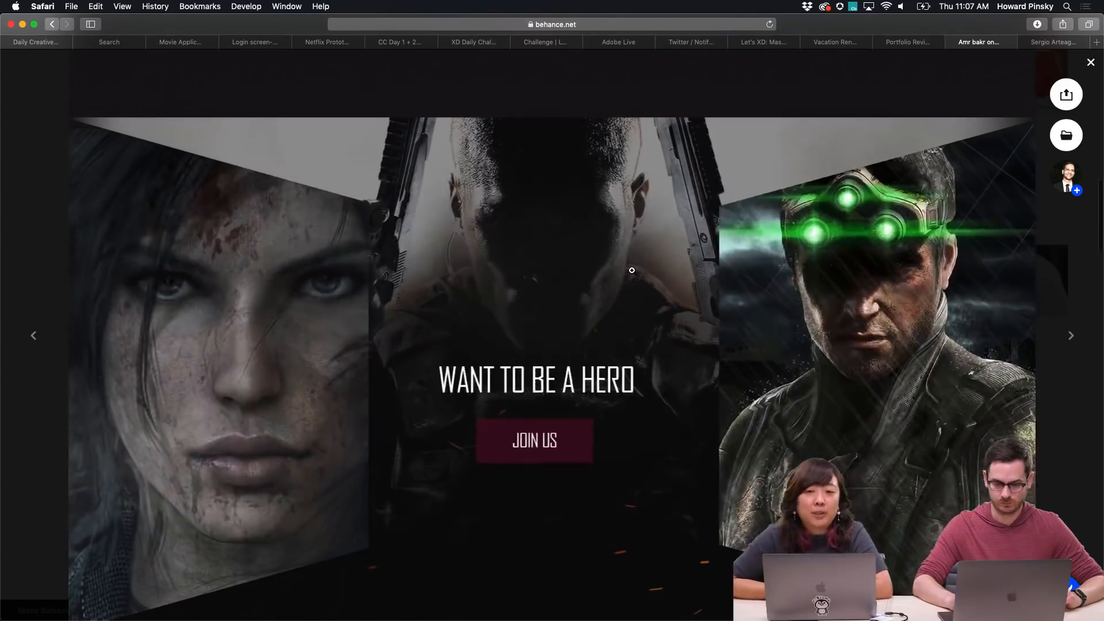
scroll(632, 270, "down", 5)
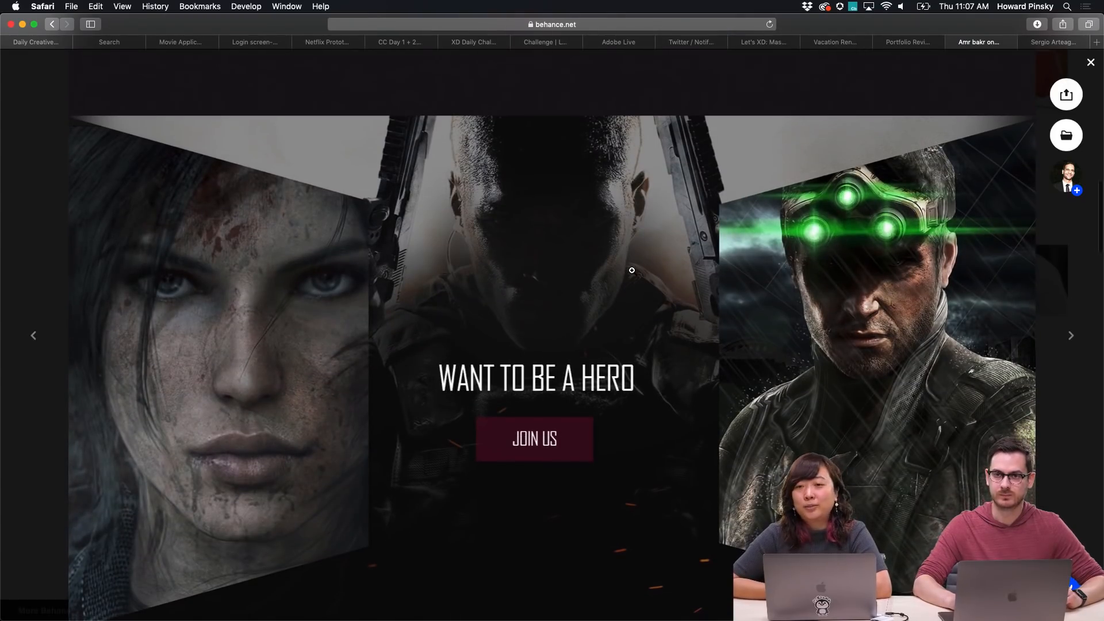
Examine the Games Arena section with its genre and game lists, and the slanted Trailers gallery
scroll(632, 270, "down", 4)
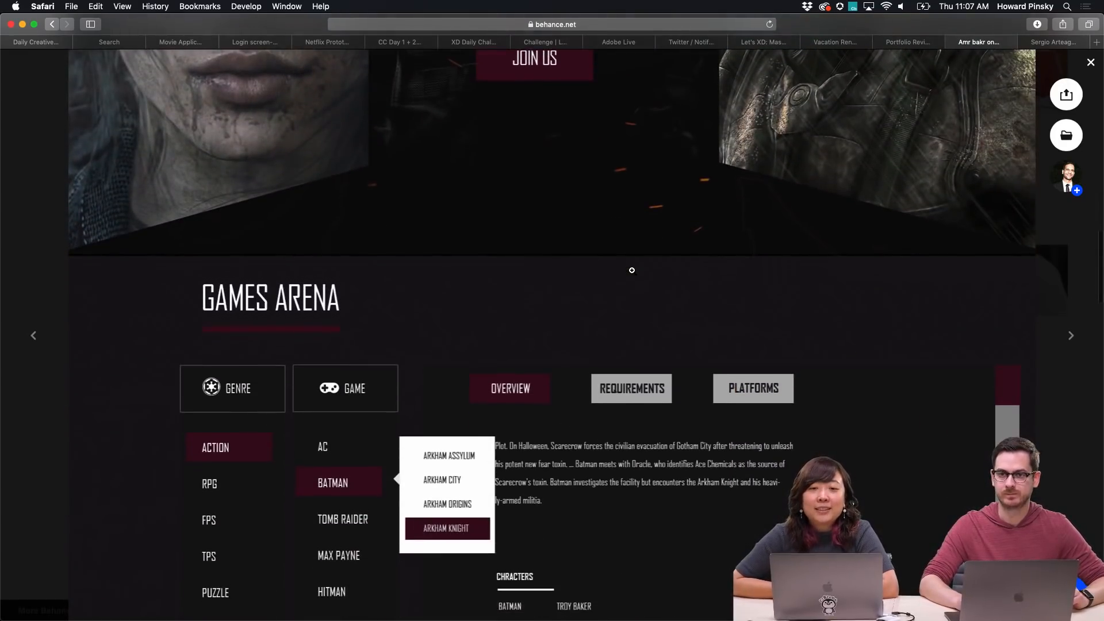
scroll(632, 270, "down", 5)
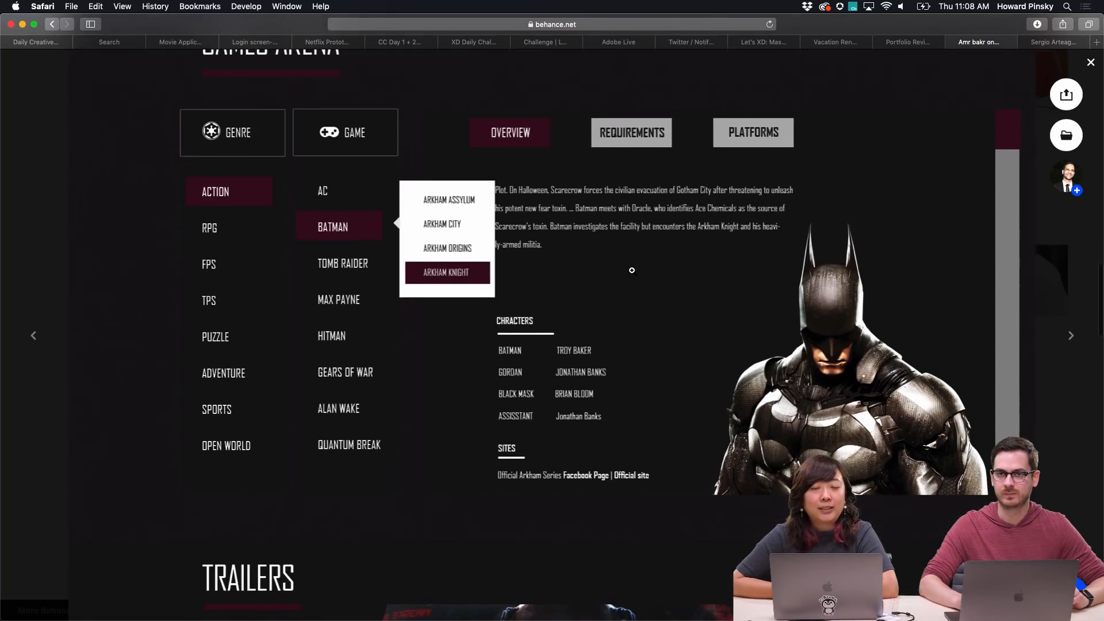
scroll(632, 271, "down", 8)
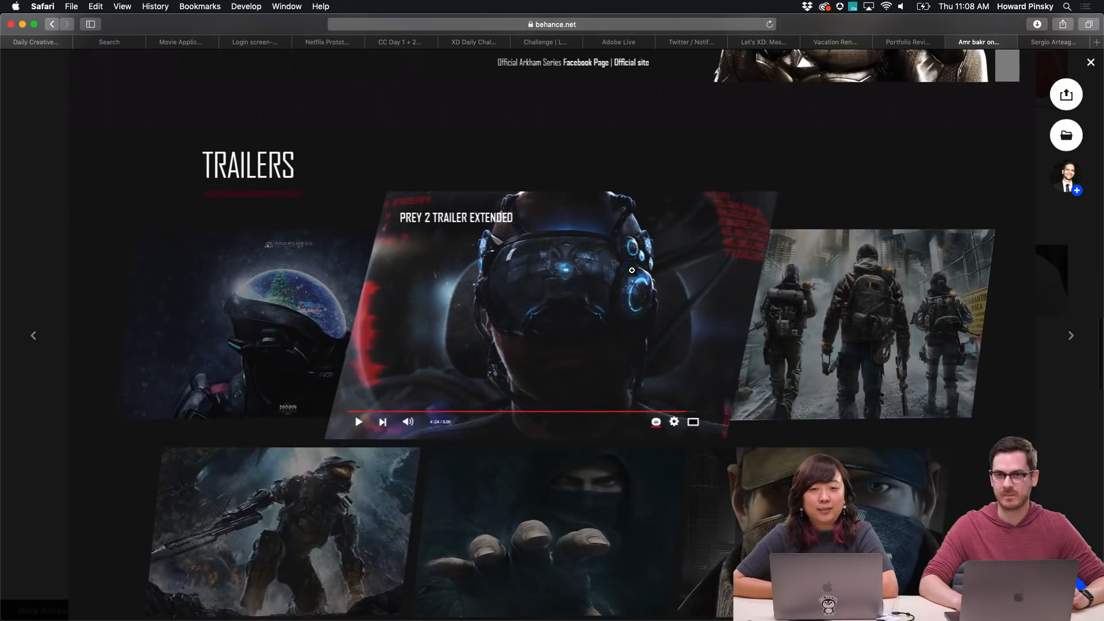
scroll(632, 270, "up", 1)
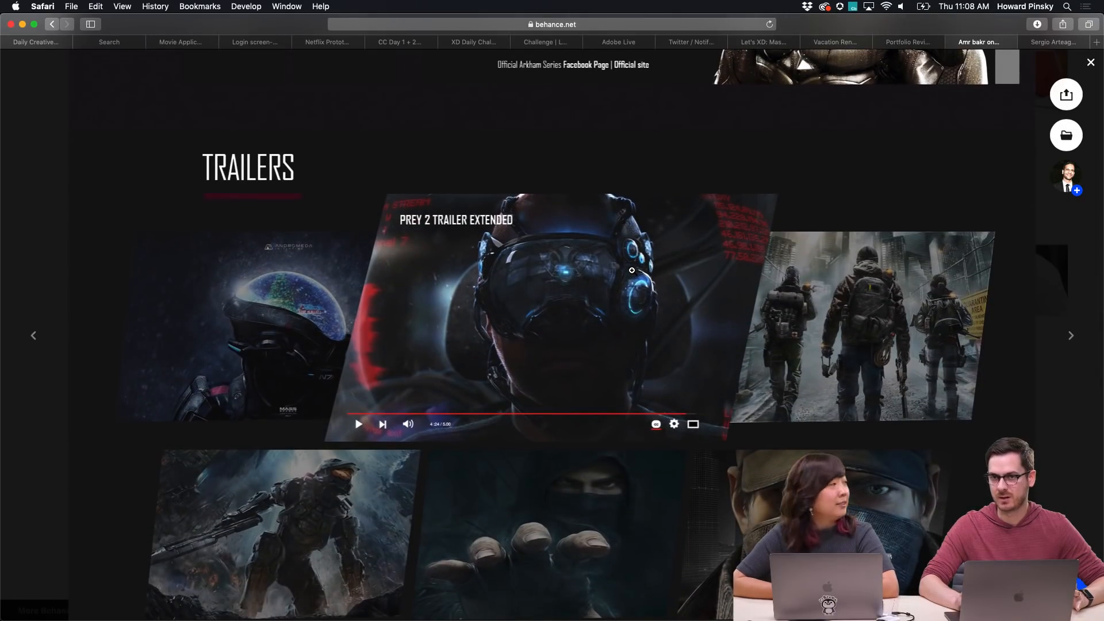
scroll(631, 270, "down", 9)
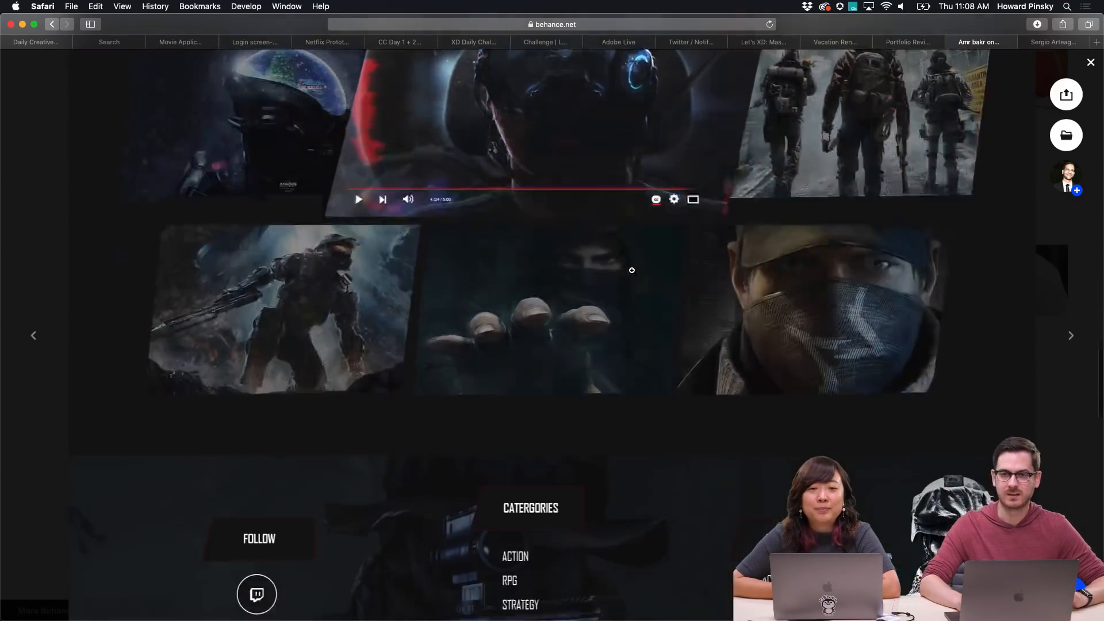
Examine the GAMES WORLD footer, look back over the Trailers and Games Arena sections, and close the project
scroll(632, 270, "down", 5)
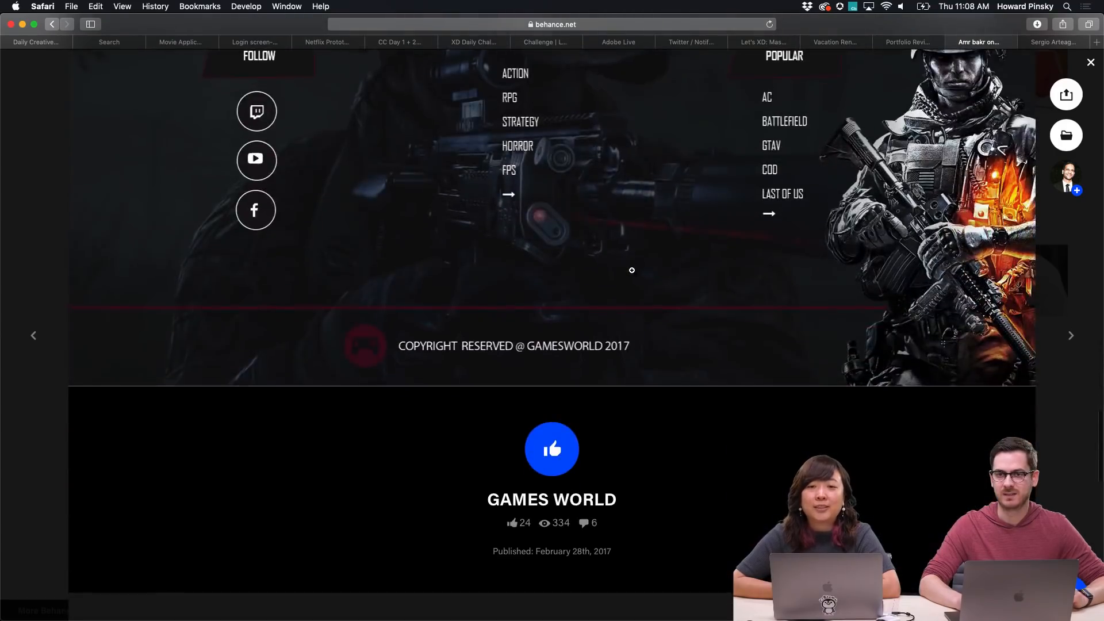
scroll(632, 270, "down", 4)
scroll(631, 270, "up", 13)
scroll(632, 270, "up", 8)
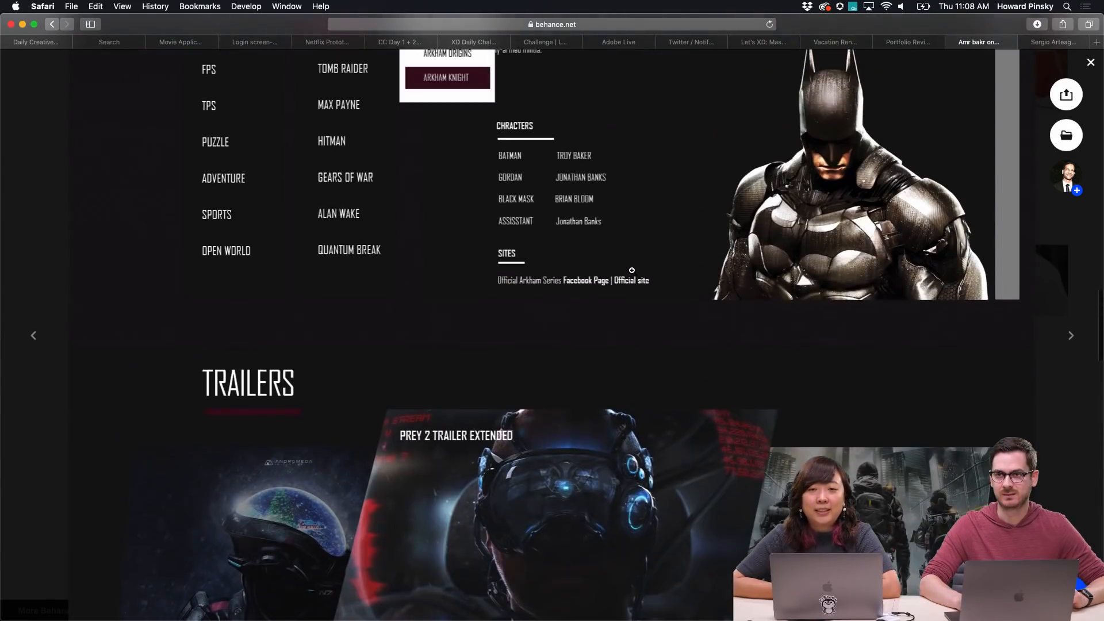
left_click(1087, 238)
Return to the start of the designer's portfolio and open the Wuzzuf UX Research (applications page) project
scroll(1073, 245, "up", 15)
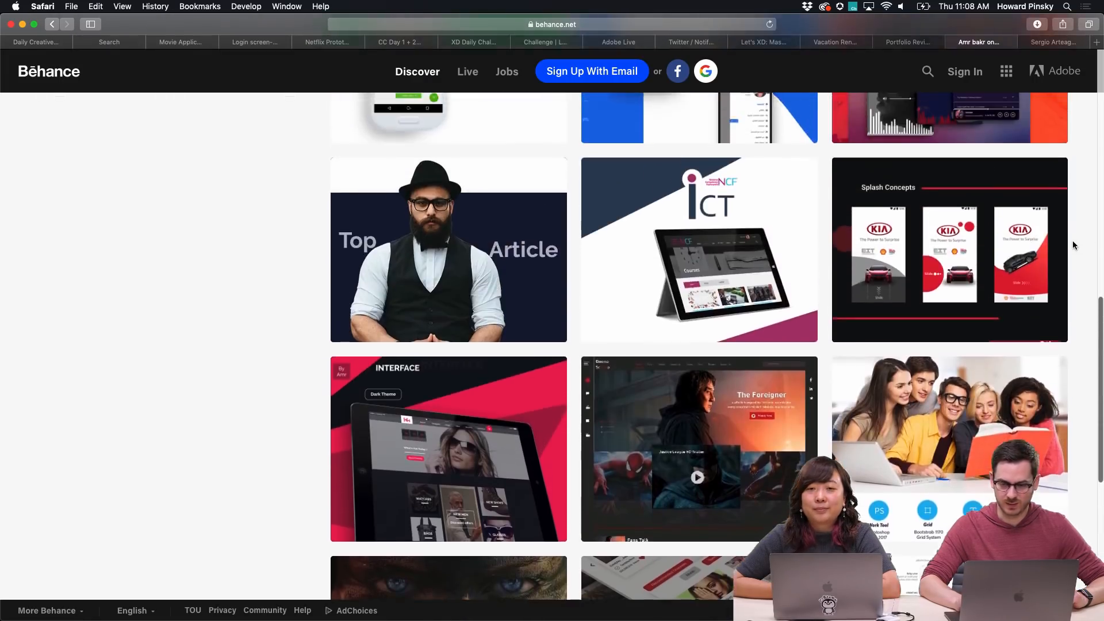
scroll(1073, 246, "down", 2)
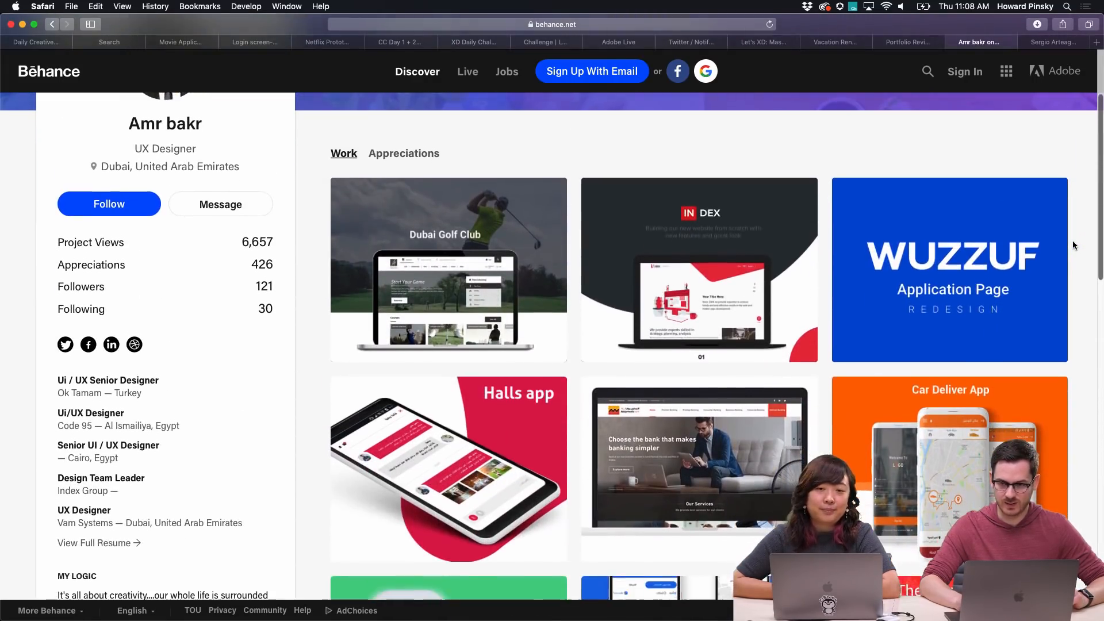
scroll(1073, 245, "down", 1)
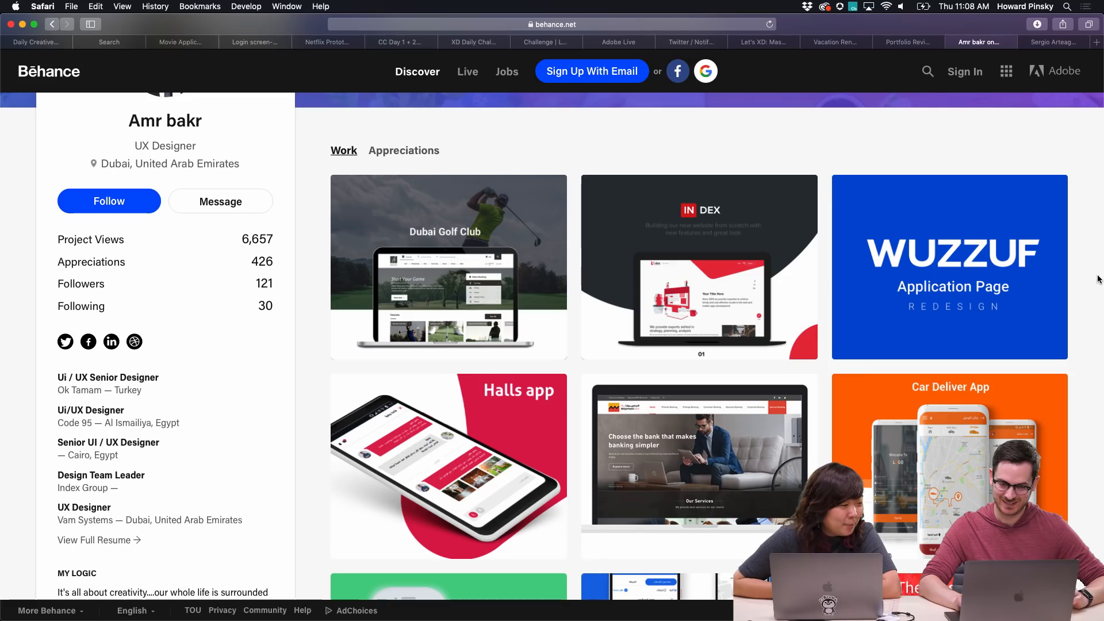
left_click(989, 238)
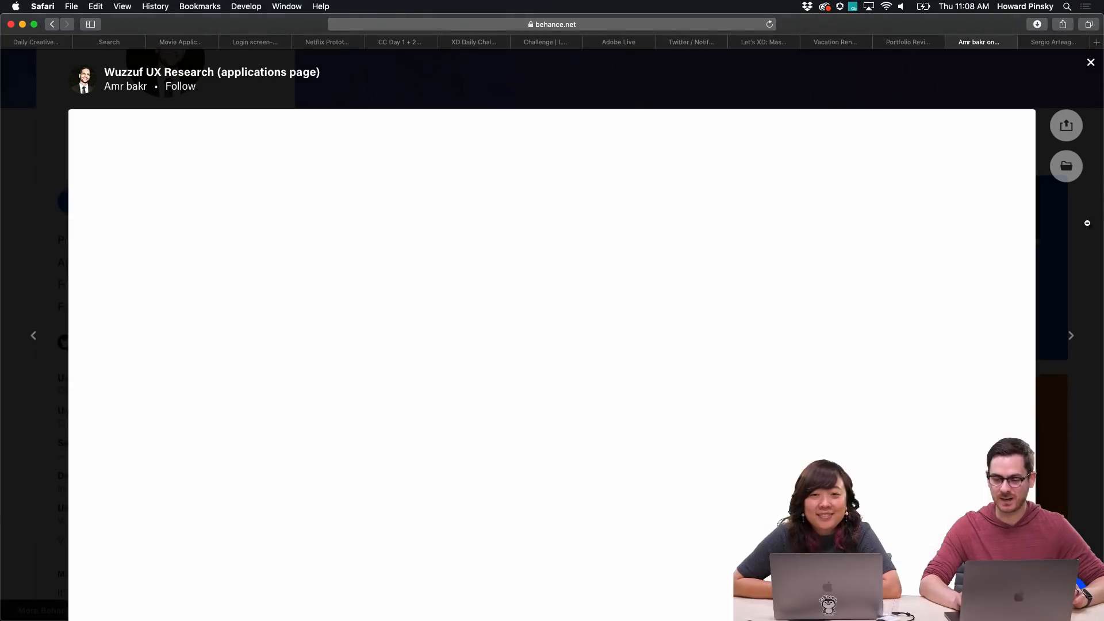
Reload the Wuzzuf UX Research project, look over its Index and What's GOOD sections, and close it
key("Escape")
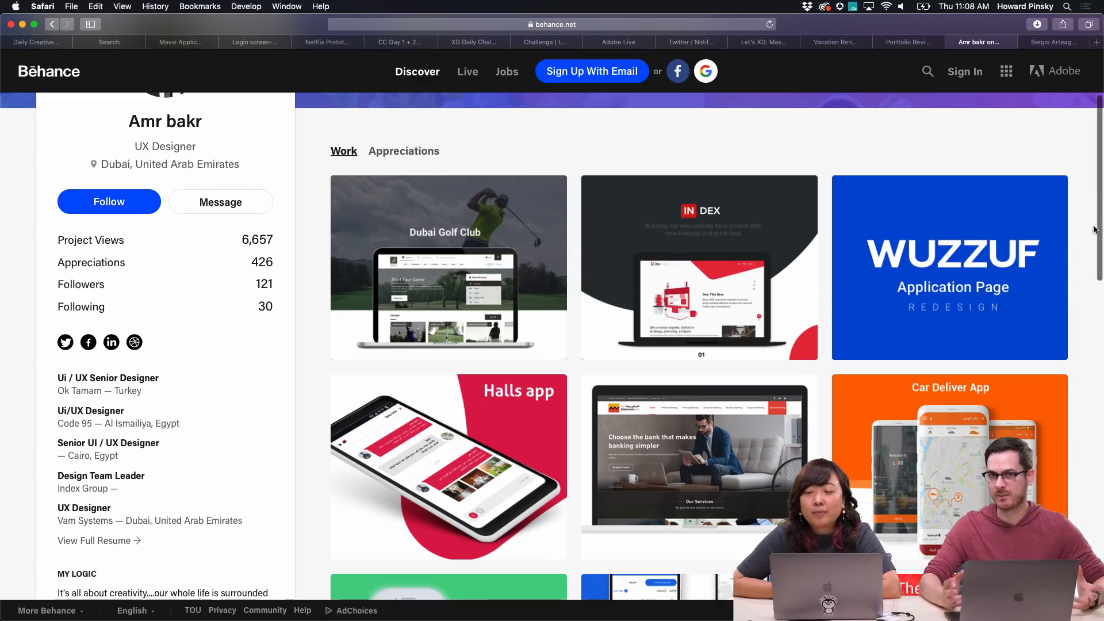
left_click(1044, 278)
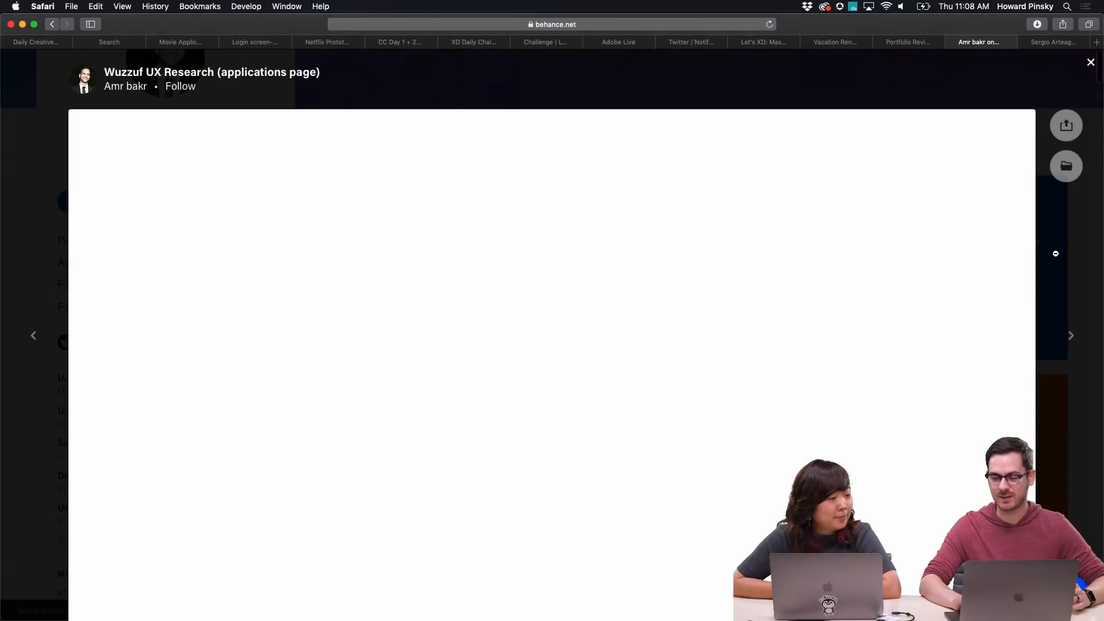
scroll(919, 308, "down", 10)
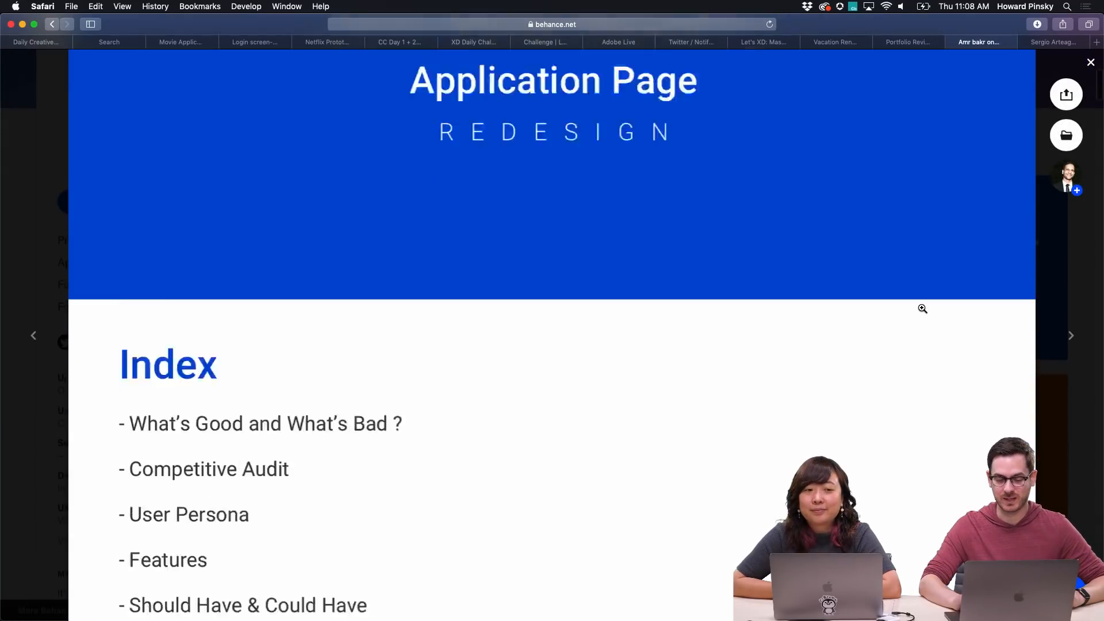
scroll(923, 309, "down", 3)
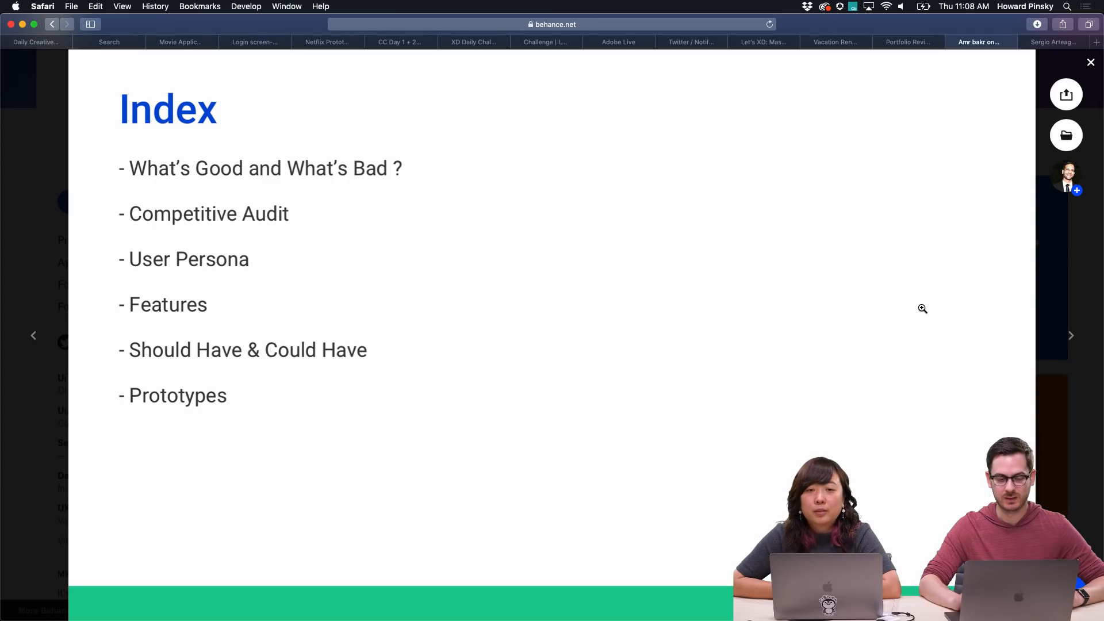
scroll(922, 309, "down", 10)
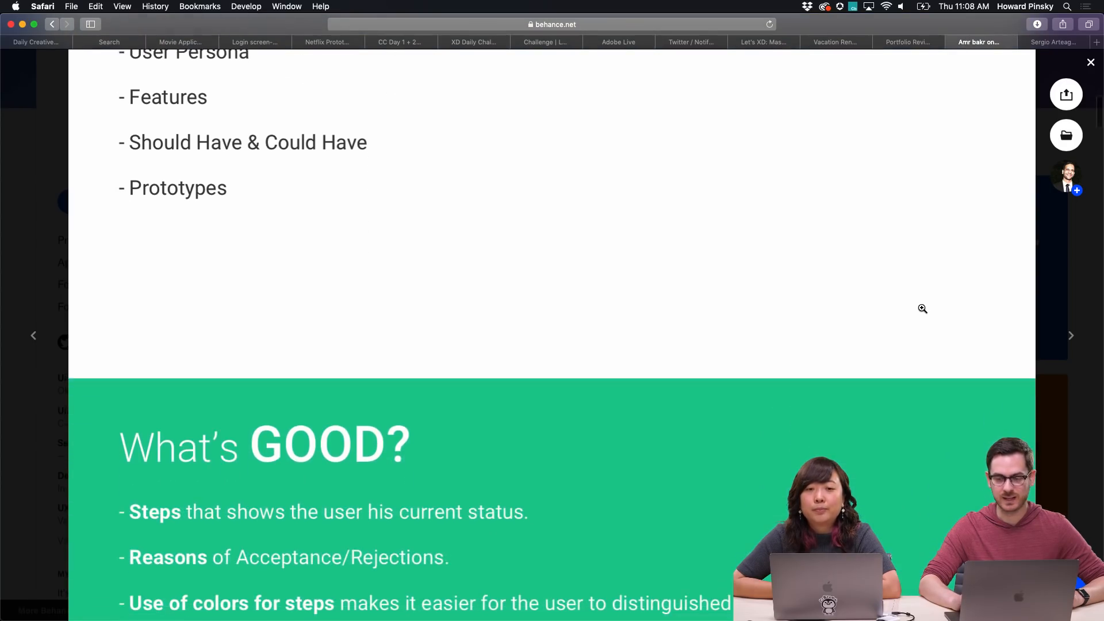
scroll(922, 308, "down", 5)
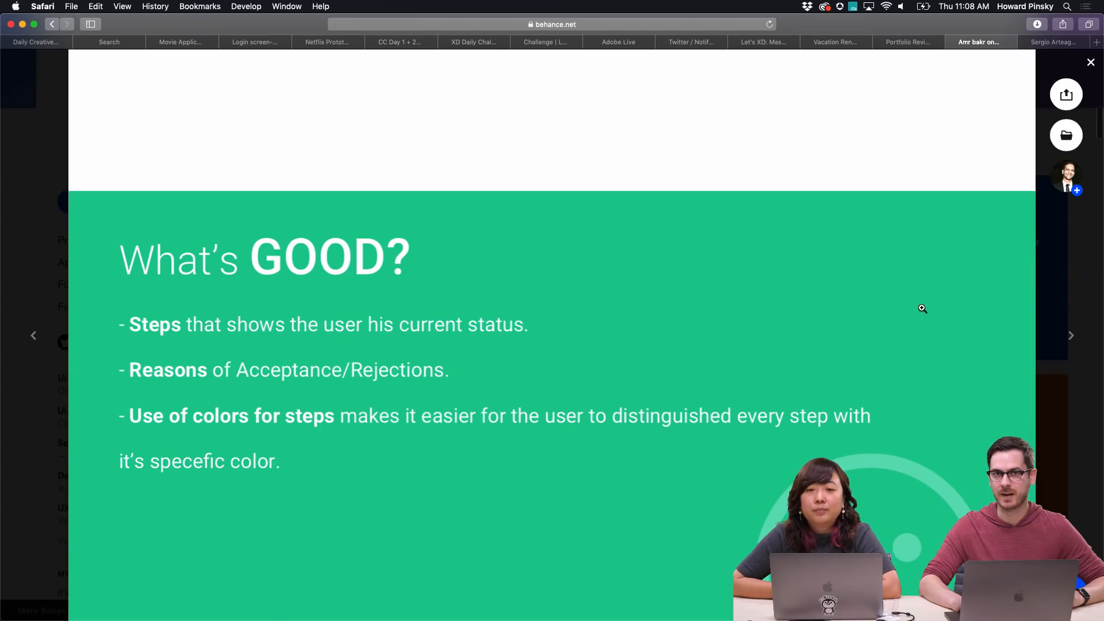
left_click(1090, 235)
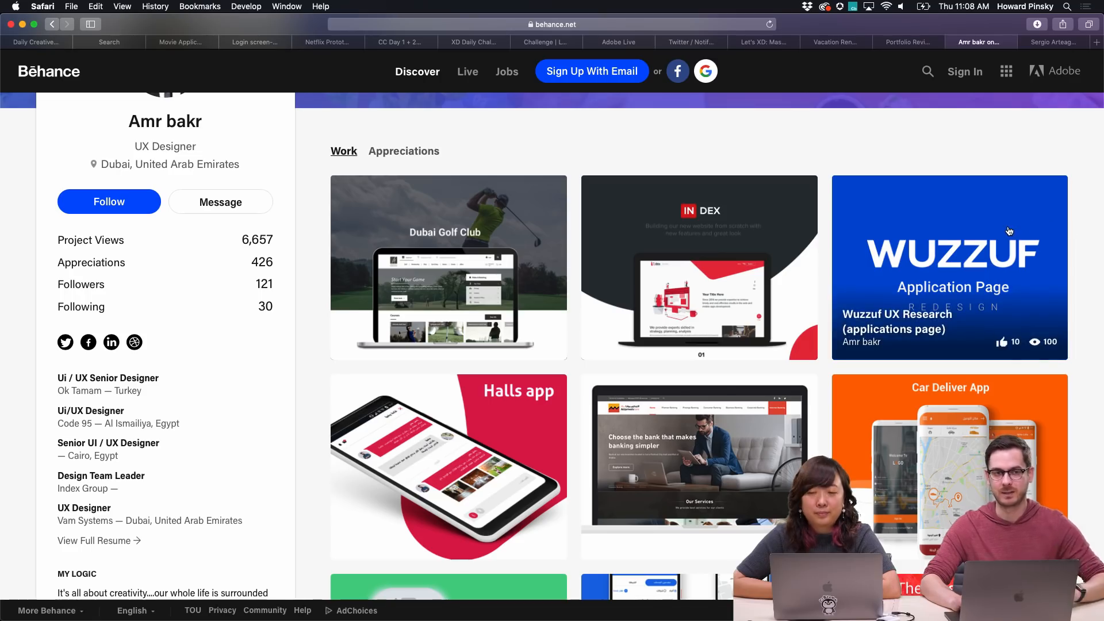
Reopen the Wuzzuf UX Research project and read its What's GOOD and What's NOT GOOD sections
left_click(1009, 231)
scroll(892, 248, "down", 5)
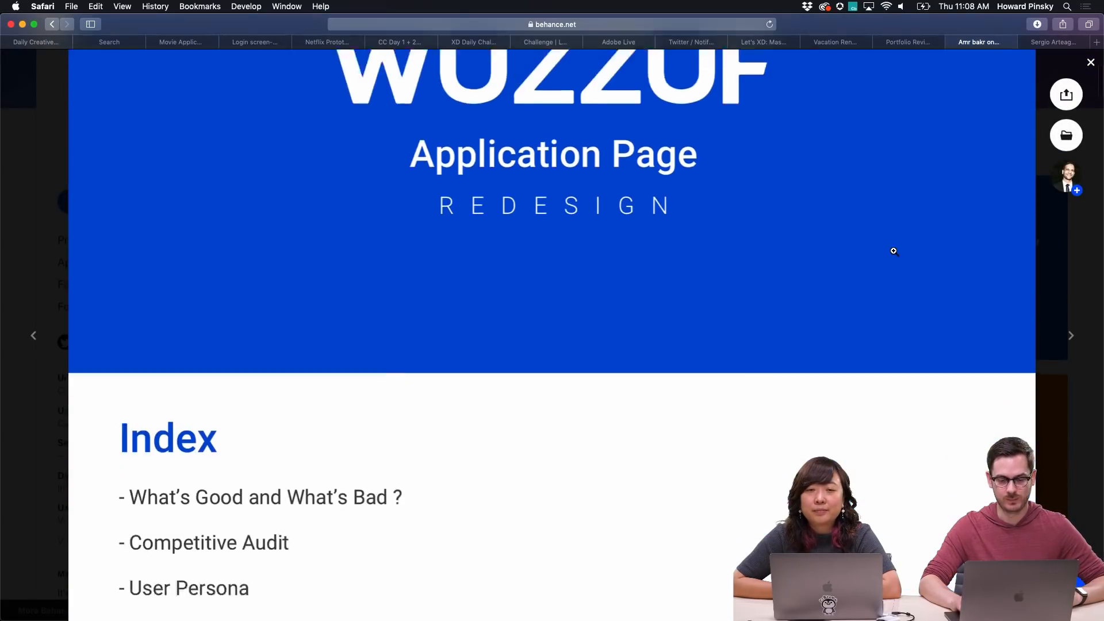
scroll(893, 251, "down", 6)
scroll(894, 251, "down", 10)
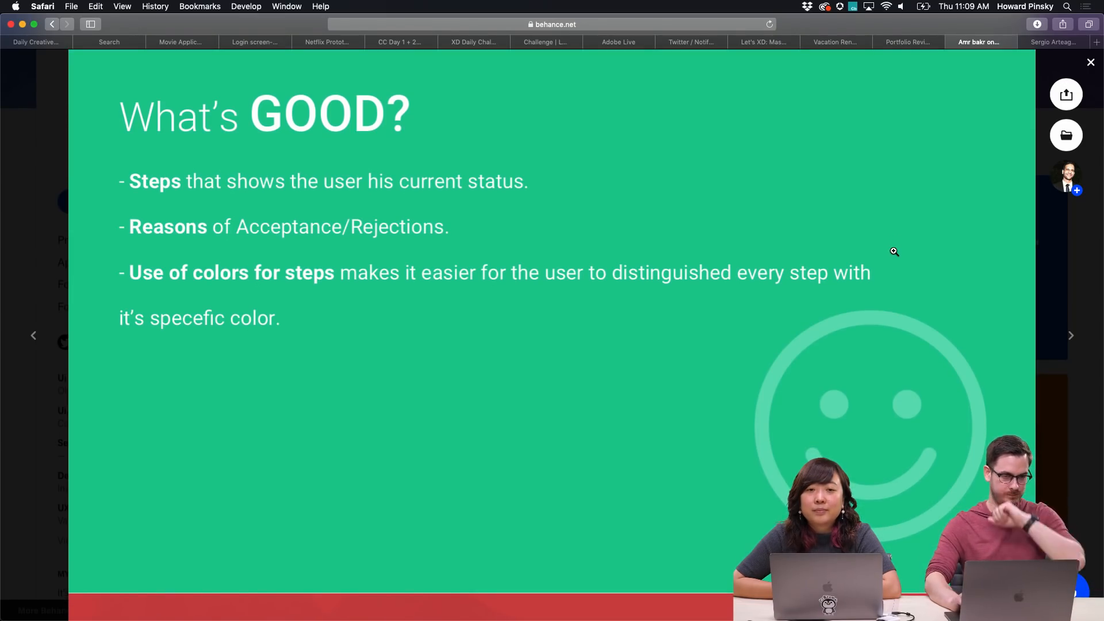
scroll(894, 251, "down", 3)
scroll(894, 251, "up", 3)
scroll(893, 252, "down", 9)
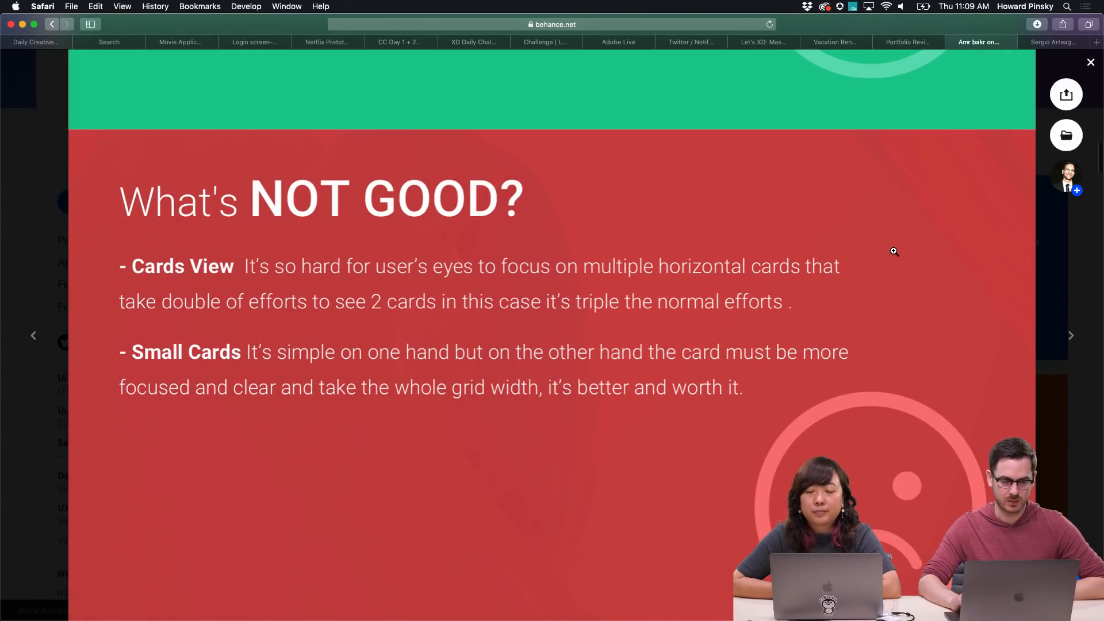
Examine the Competitive Audit section with its Comparing Features and Features tables
scroll(894, 251, "down", 10)
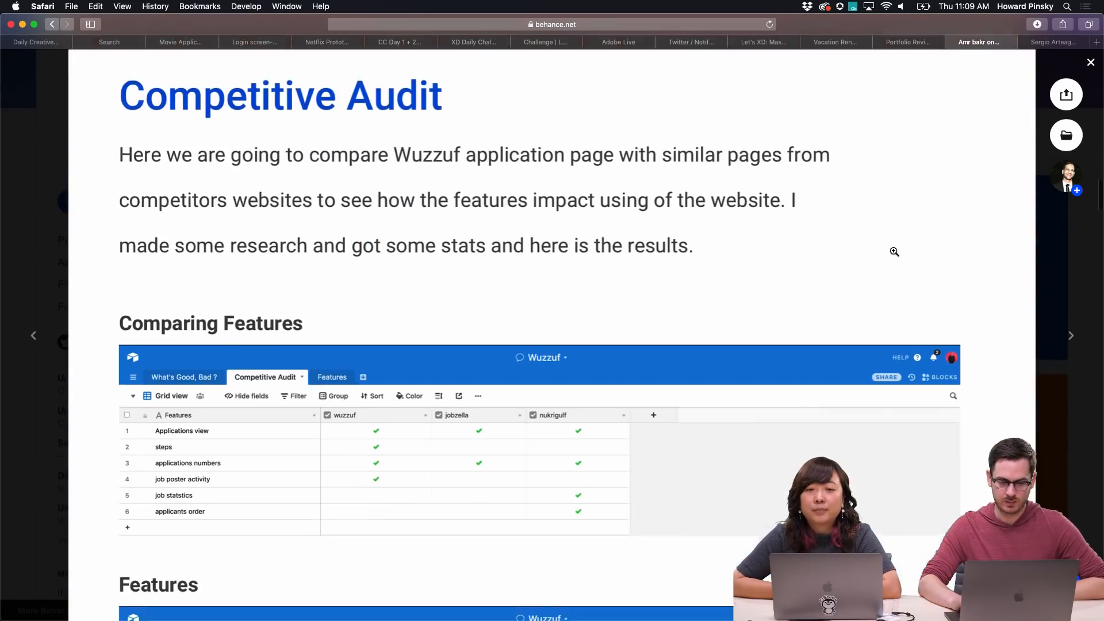
scroll(894, 251, "down", 1)
scroll(894, 252, "down", 3)
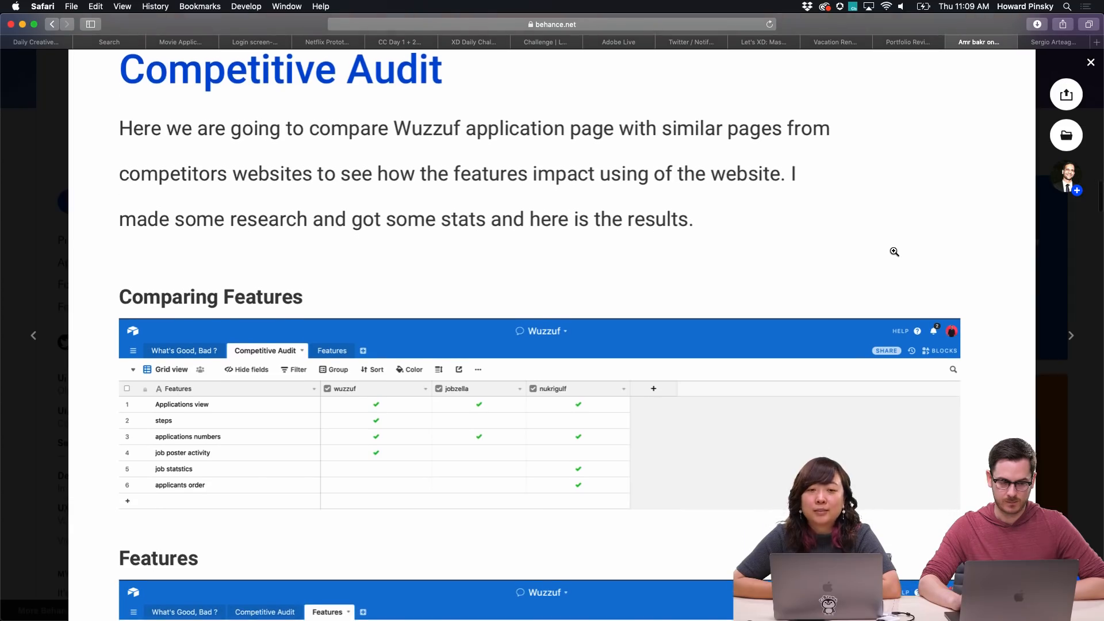
scroll(894, 252, "down", 3)
scroll(894, 251, "up", 2)
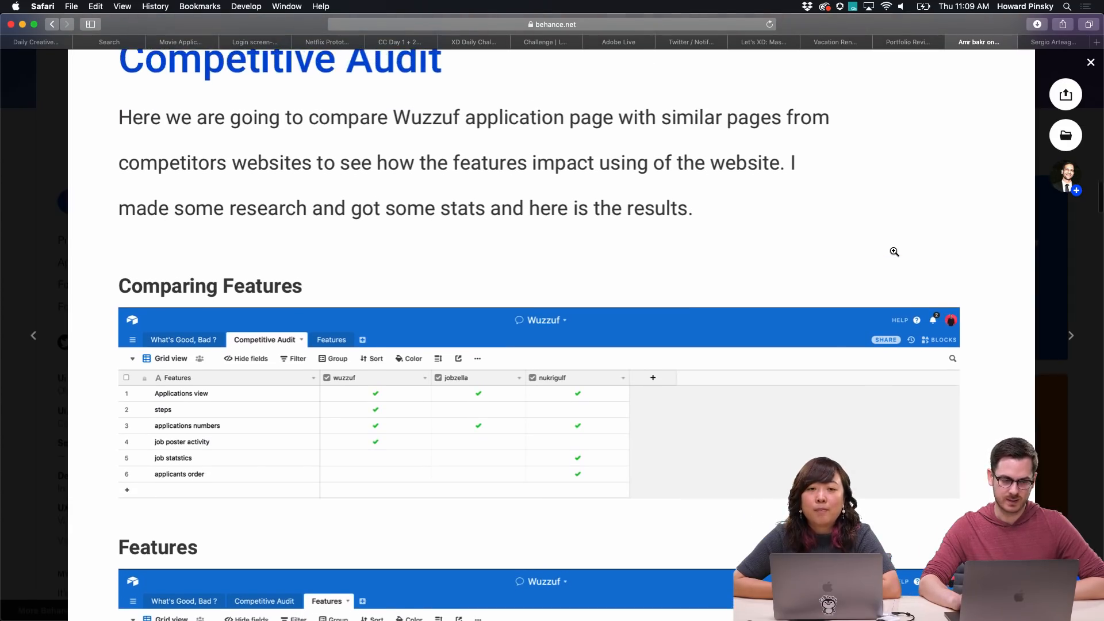
scroll(894, 251, "down", 2)
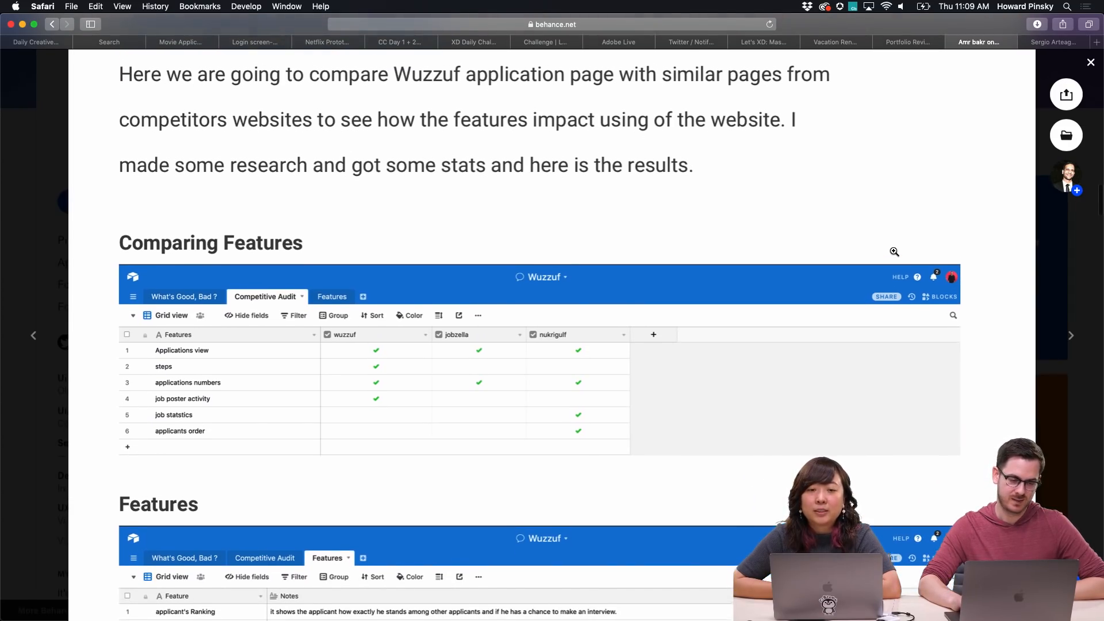
scroll(894, 251, "down", 4)
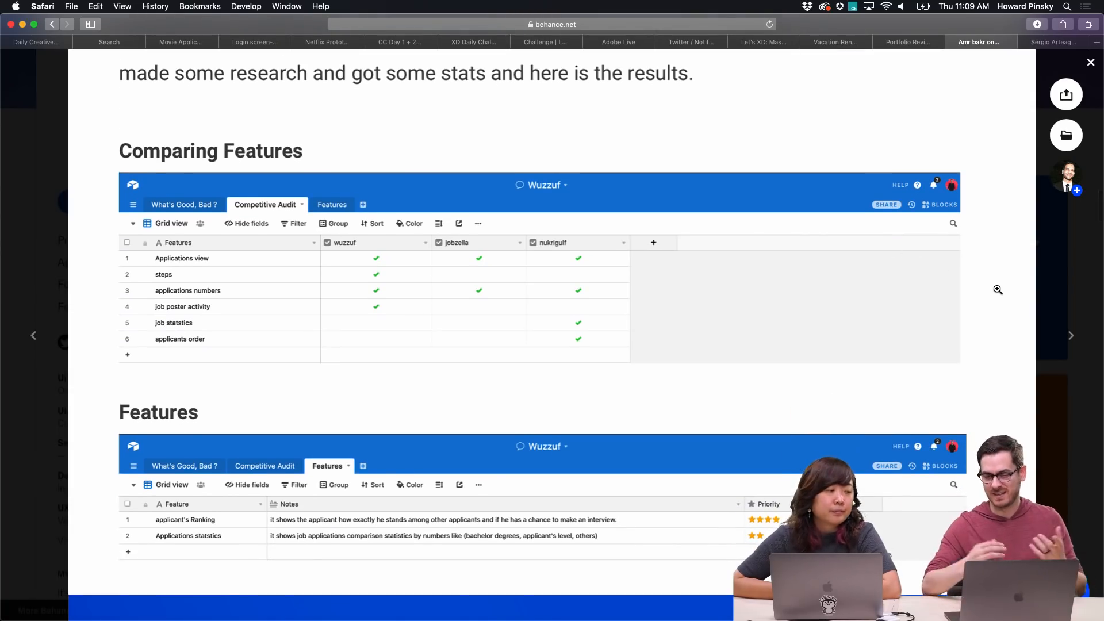
scroll(997, 289, "down", 5)
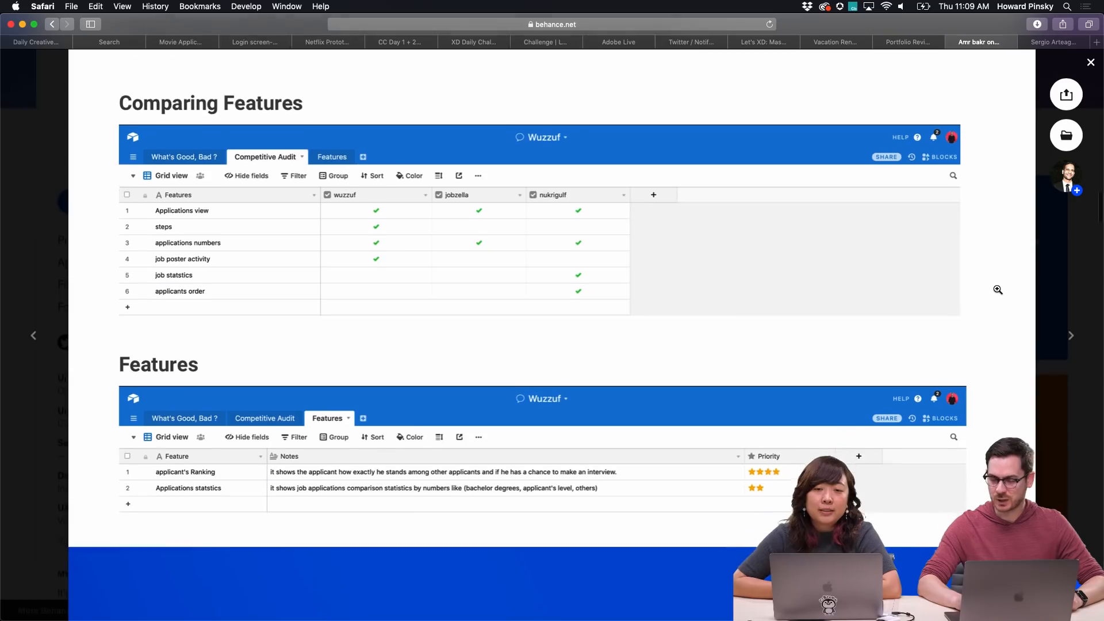
Examine the User Persona profile and the Features sticky-note ideas in the Wuzzuf project
scroll(997, 289, "down", 20)
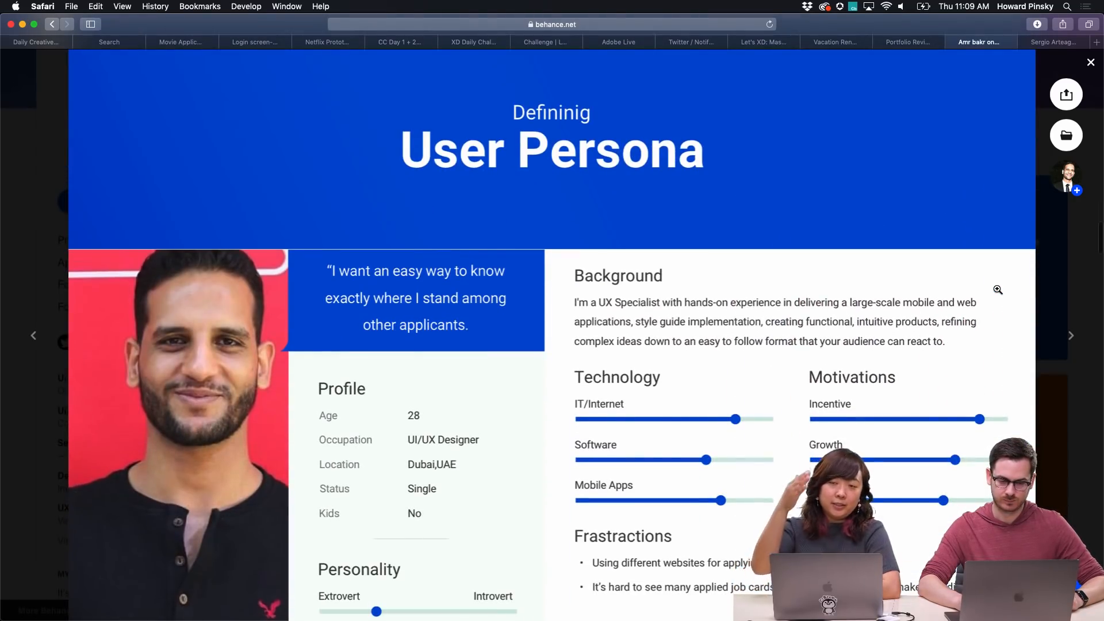
scroll(997, 290, "down", 5)
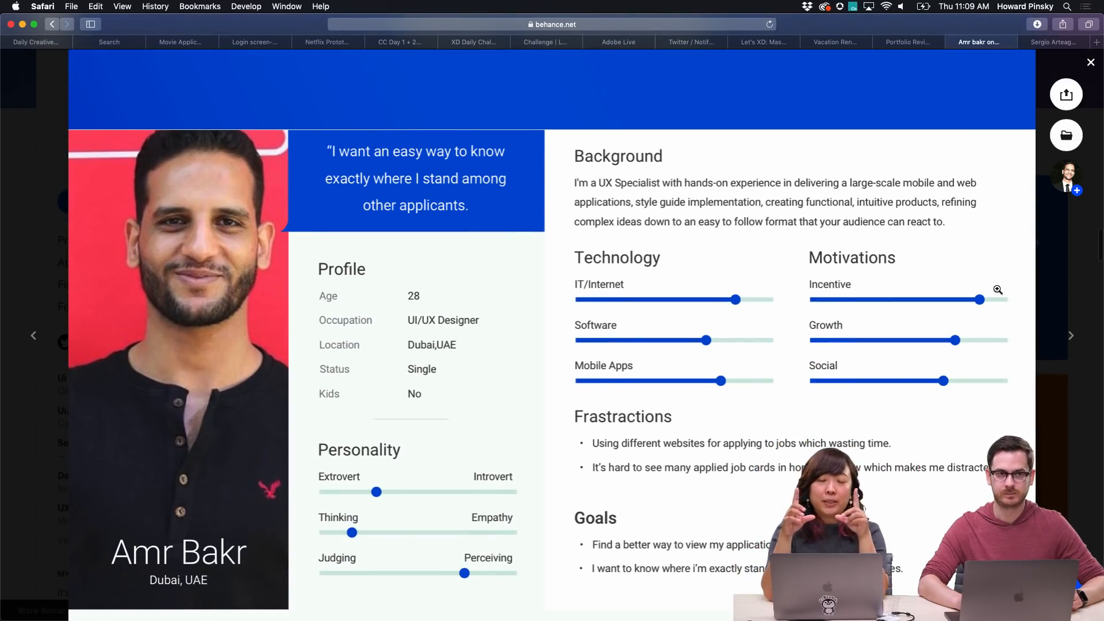
scroll(998, 289, "down", 10)
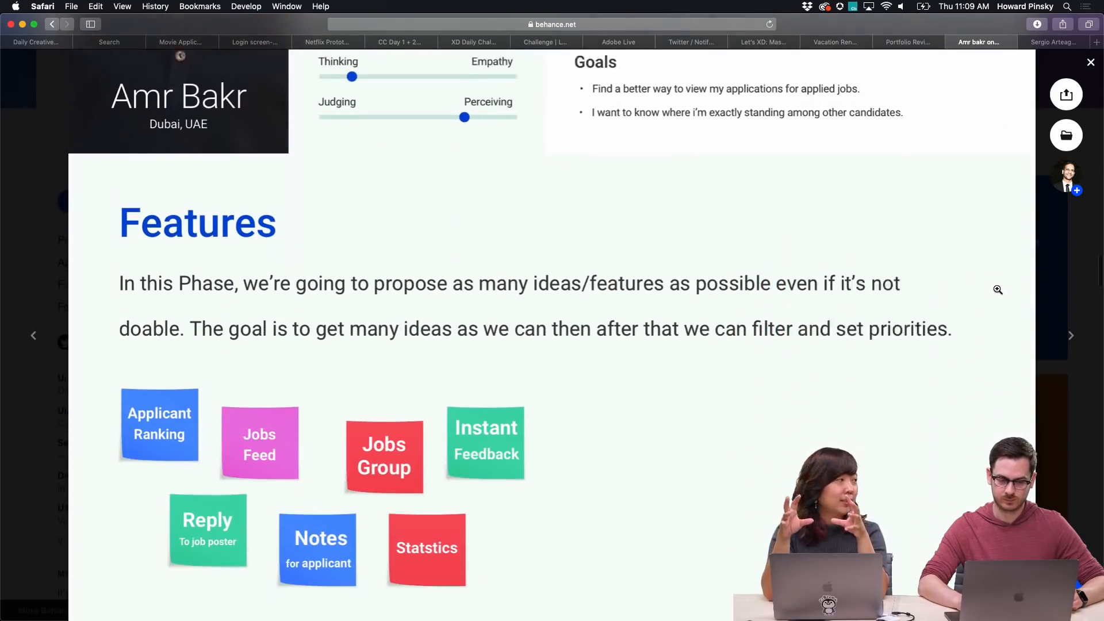
scroll(997, 289, "down", 3)
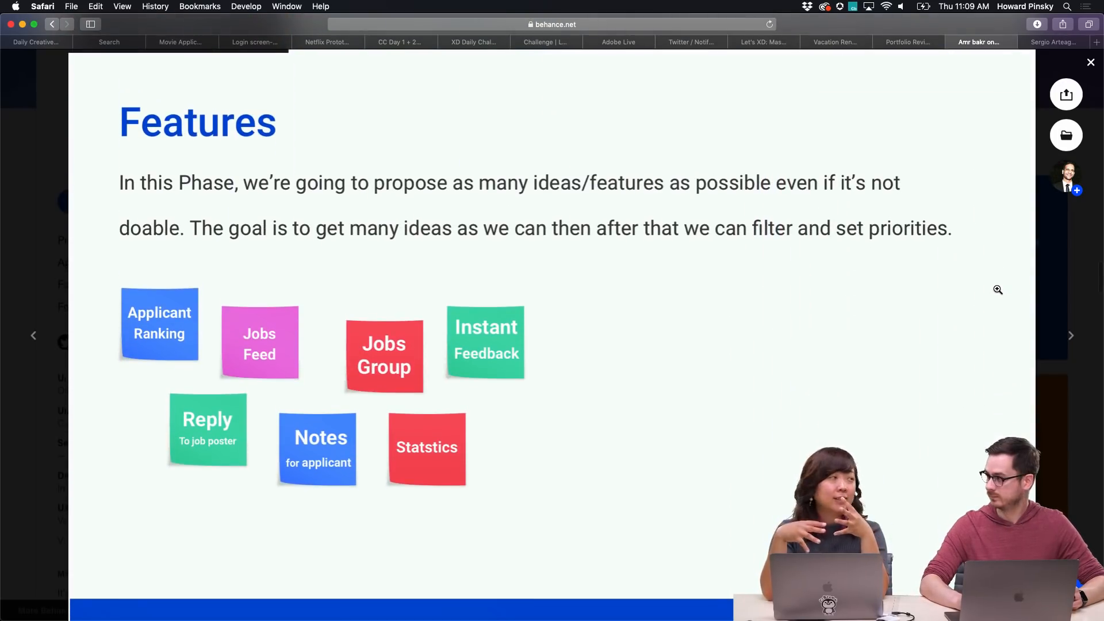
Review the Decision section that sorts the features into Should Have, Could Have and Nice to Have
scroll(997, 289, "down", 15)
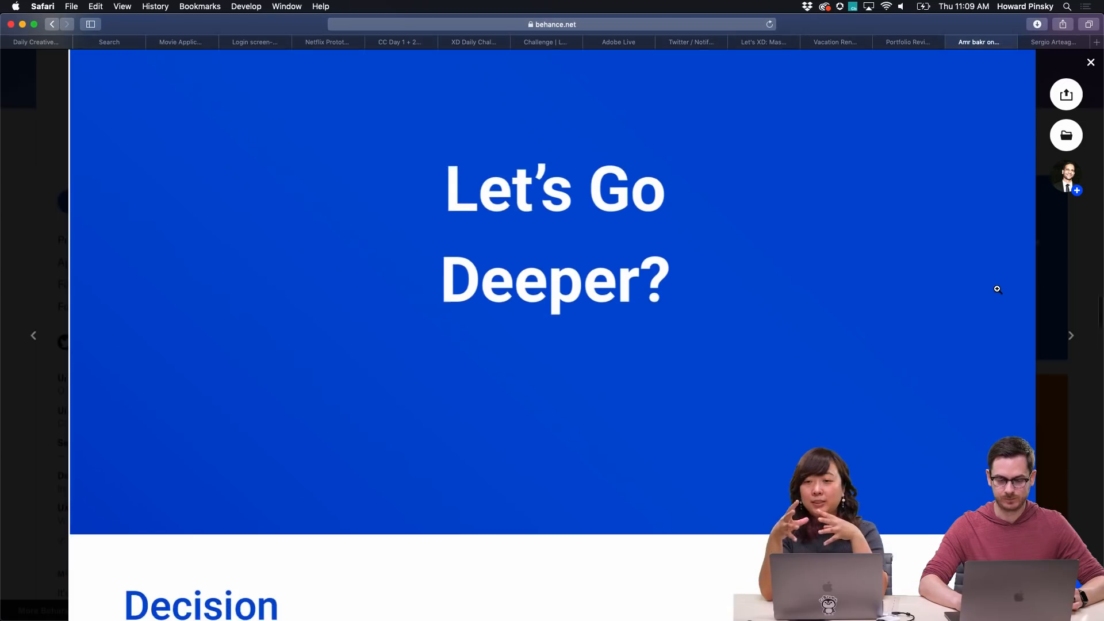
scroll(998, 289, "down", 11)
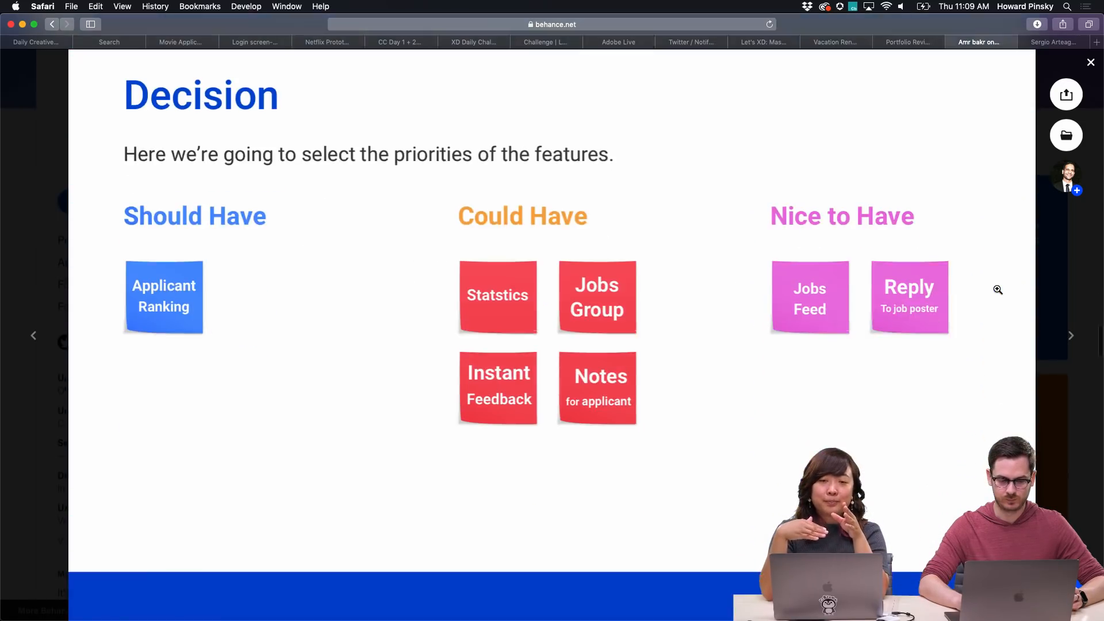
scroll(997, 289, "down", 1)
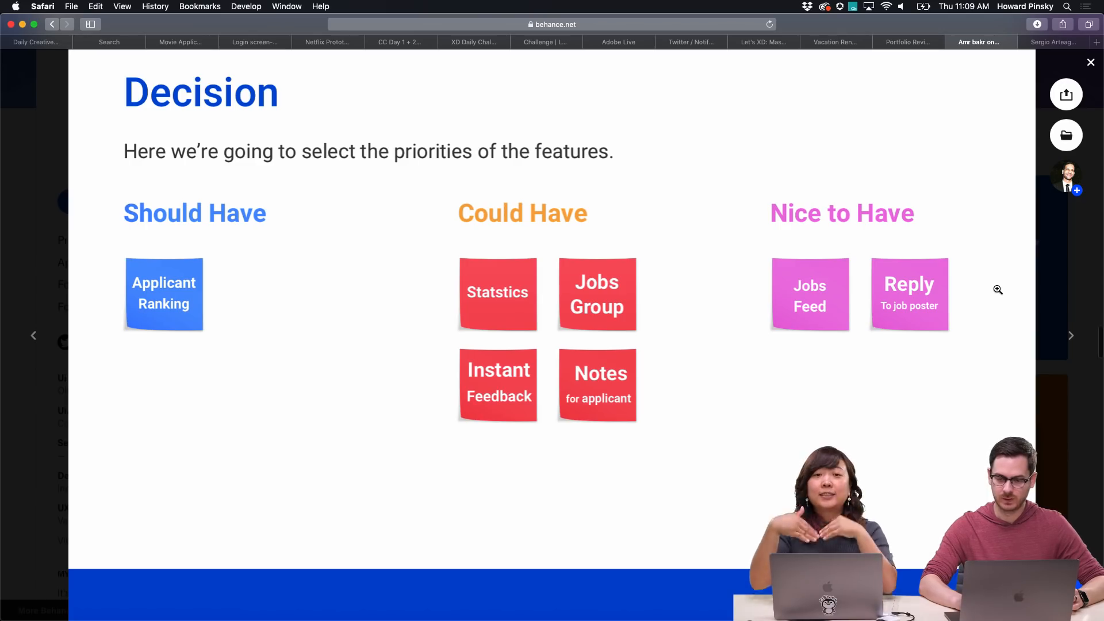
scroll(998, 289, "down", 8)
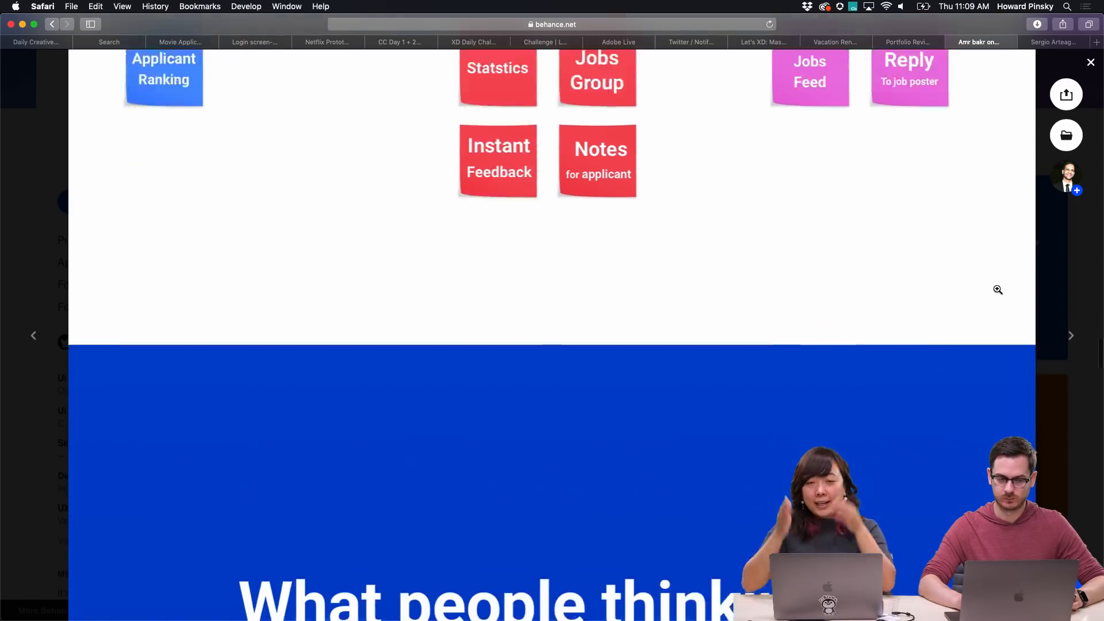
Review the User interviews & Usability Testing table and the Sketches under Prototypes
scroll(997, 289, "down", 20)
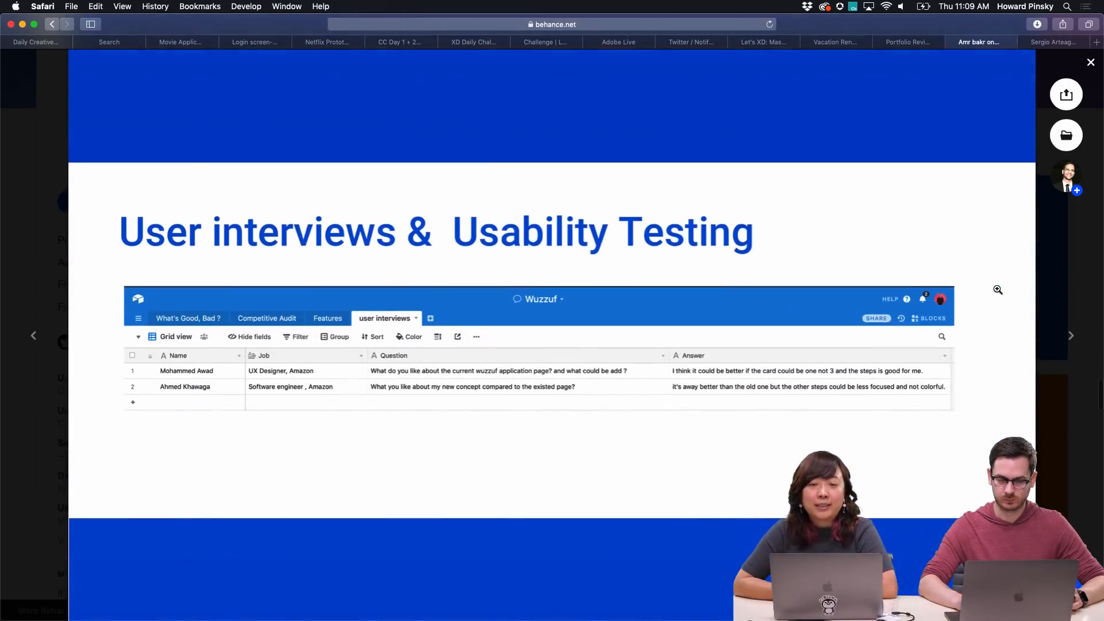
scroll(997, 289, "up", 1)
scroll(997, 289, "down", 20)
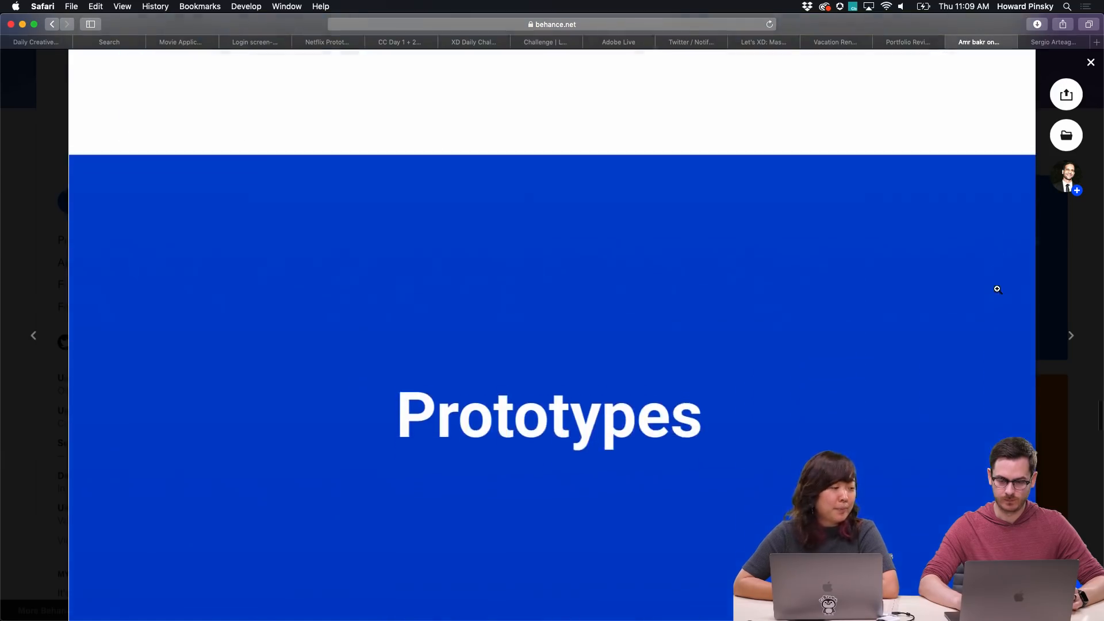
scroll(997, 289, "down", 9)
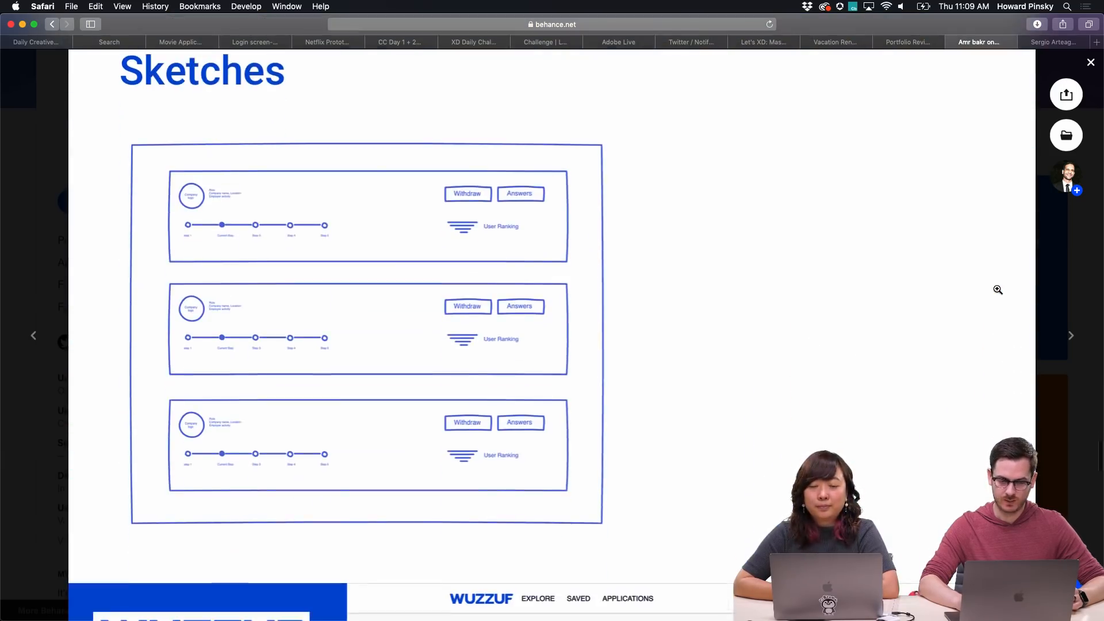
Examine the Wuzzuf applications page revamp mockup with its application cards and status steps
scroll(998, 289, "down", 4)
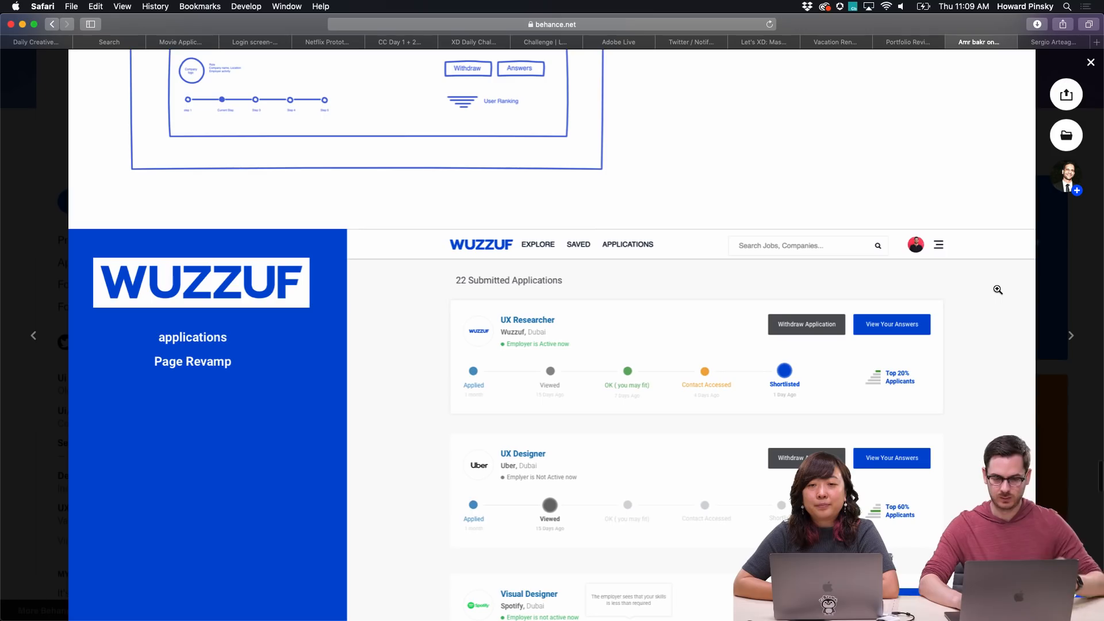
scroll(998, 289, "down", 2)
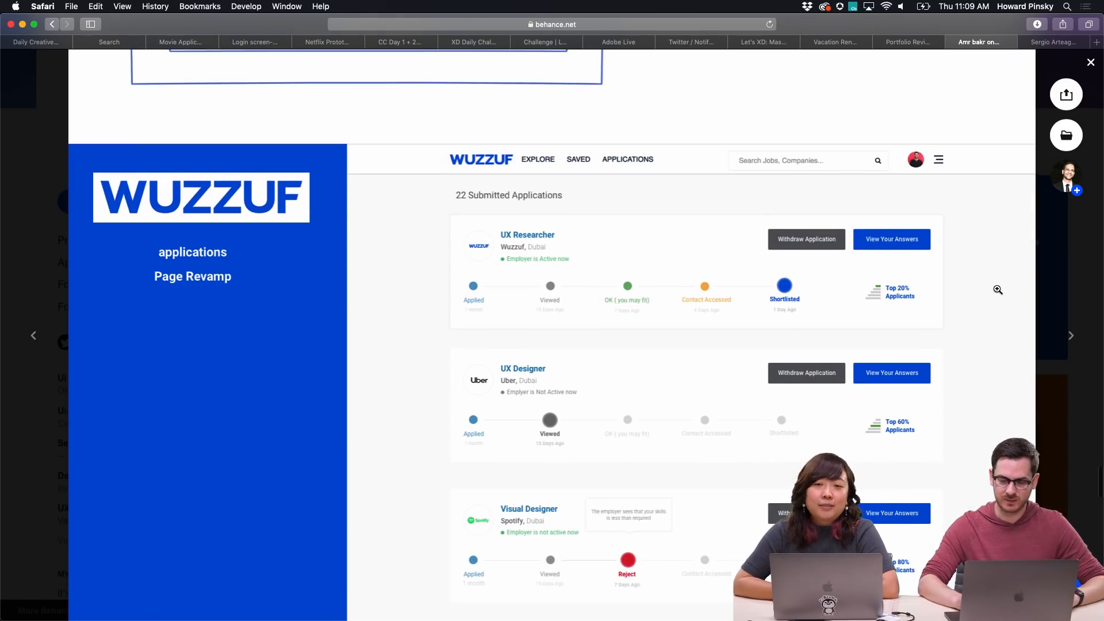
scroll(997, 290, "down", 4)
scroll(998, 289, "down", 2)
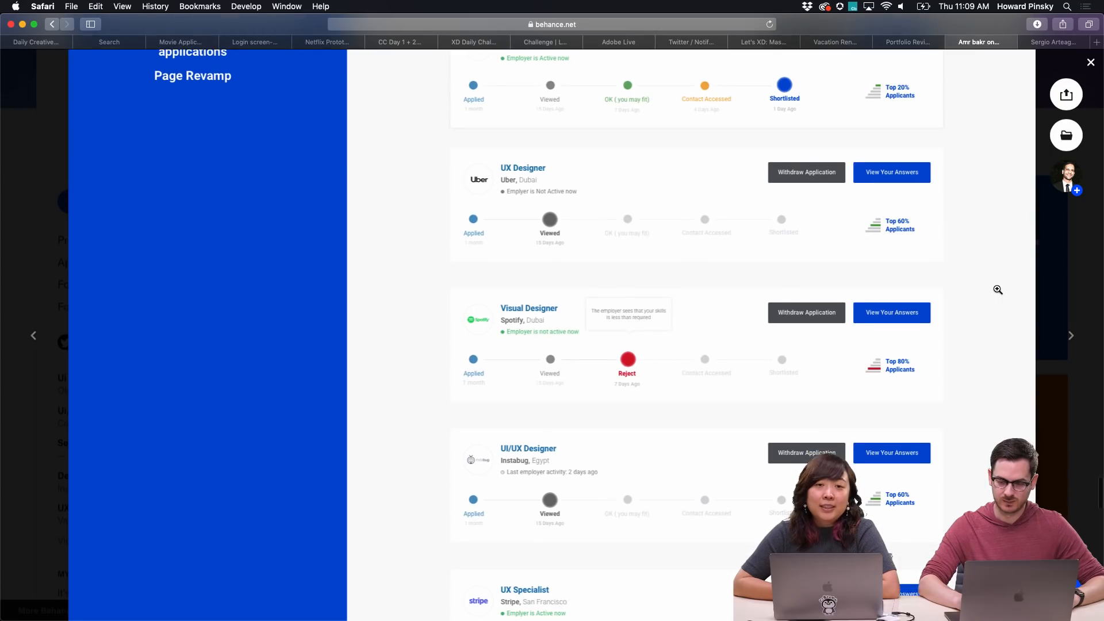
scroll(998, 290, "up", 2)
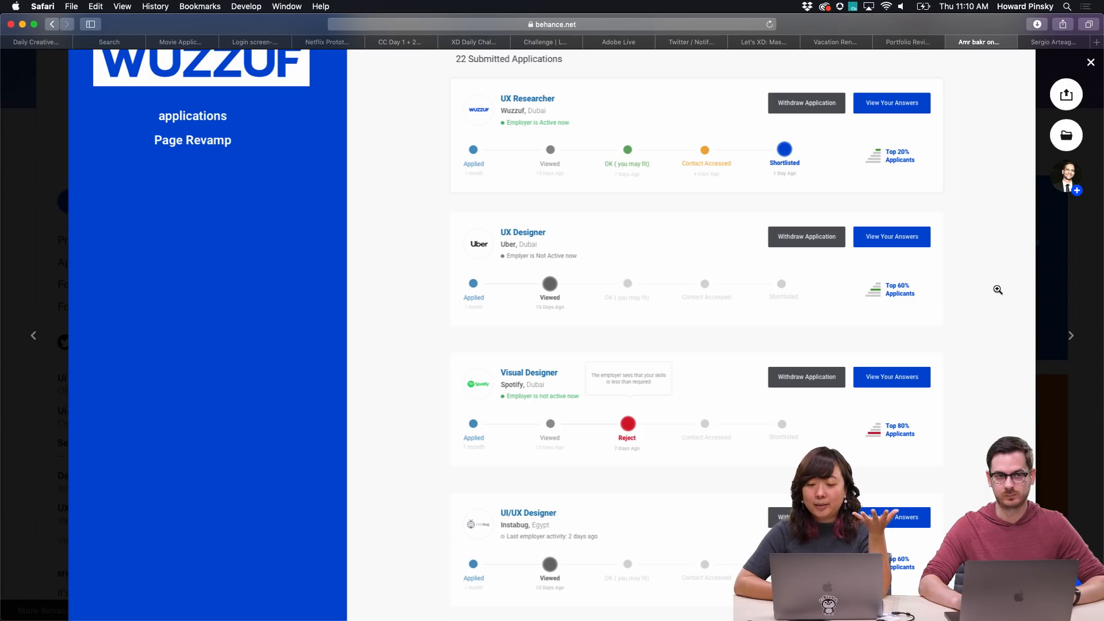
Go through to the closing Thanks slide and return to the application cards of the page revamp mockup
scroll(997, 289, "down", 15)
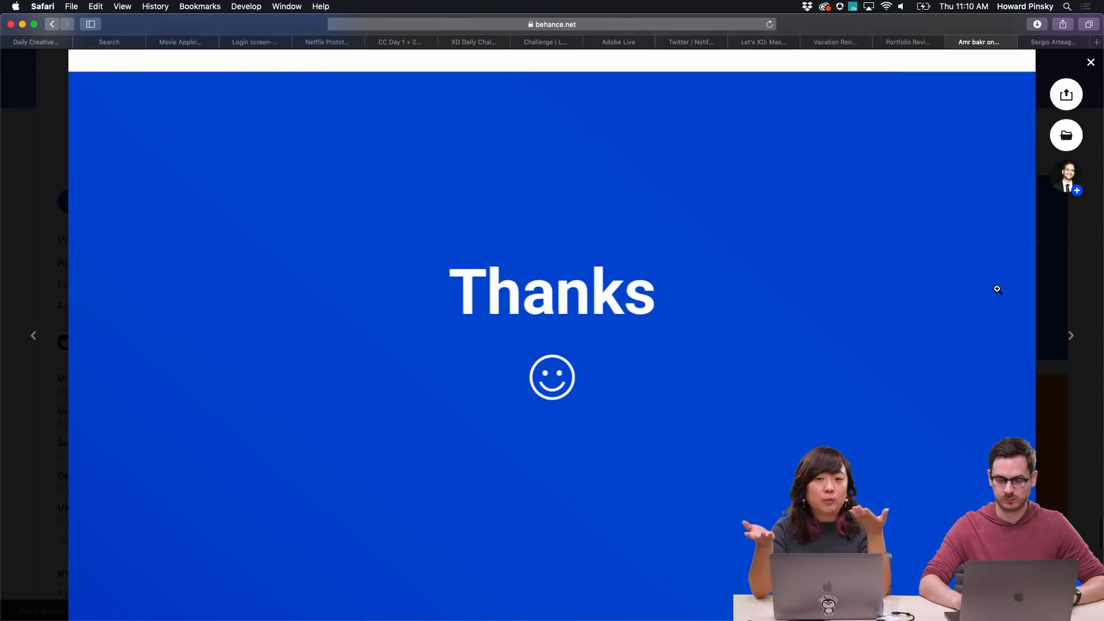
scroll(998, 289, "down", 4)
scroll(998, 289, "up", 10)
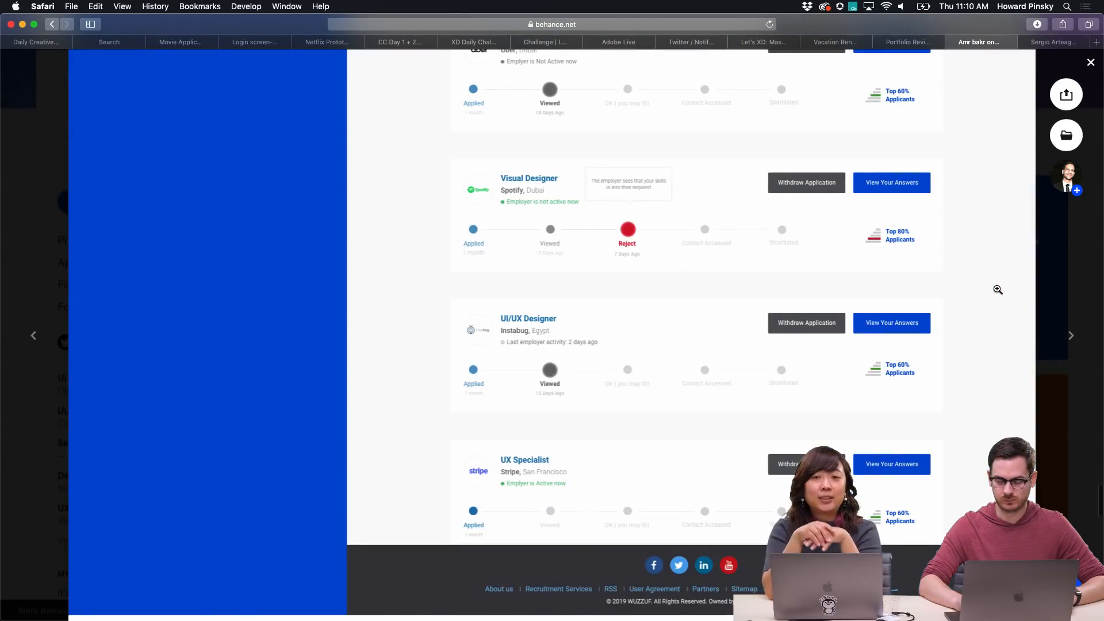
scroll(997, 289, "up", 2)
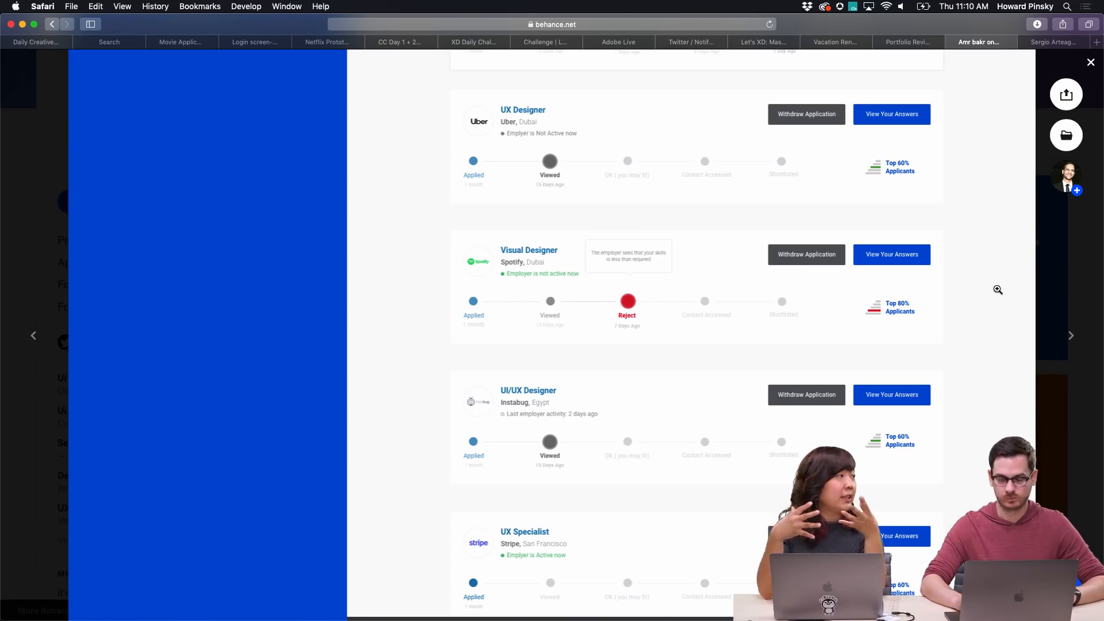
scroll(998, 289, "up", 4)
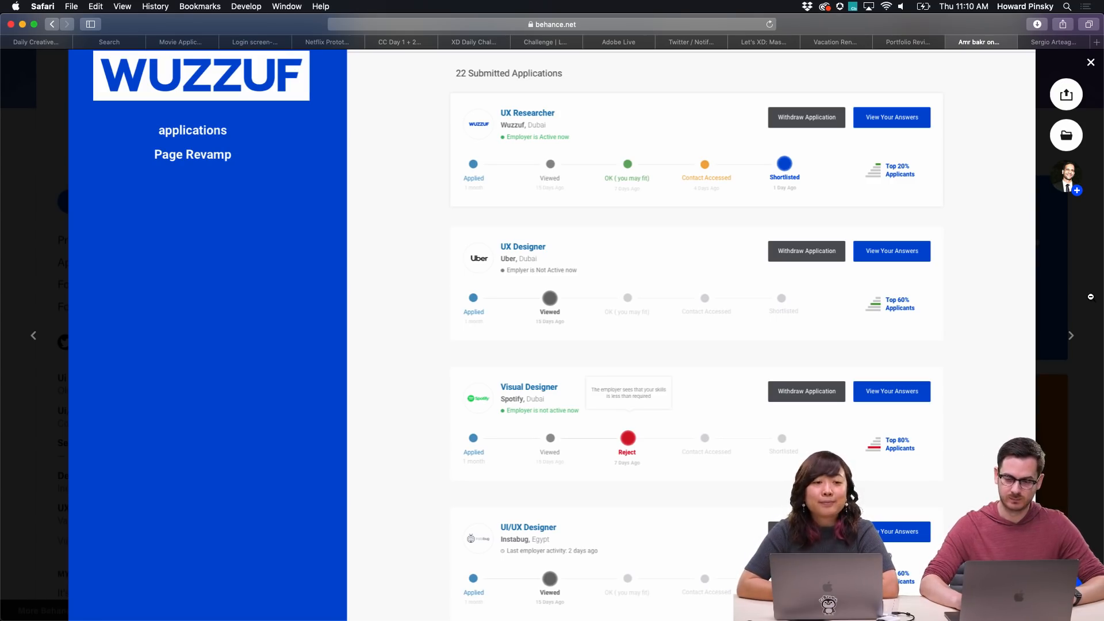
Go back to the cover of the Wuzzuf UX Research project and close it to return to the portfolio
scroll(940, 275, "up", 15)
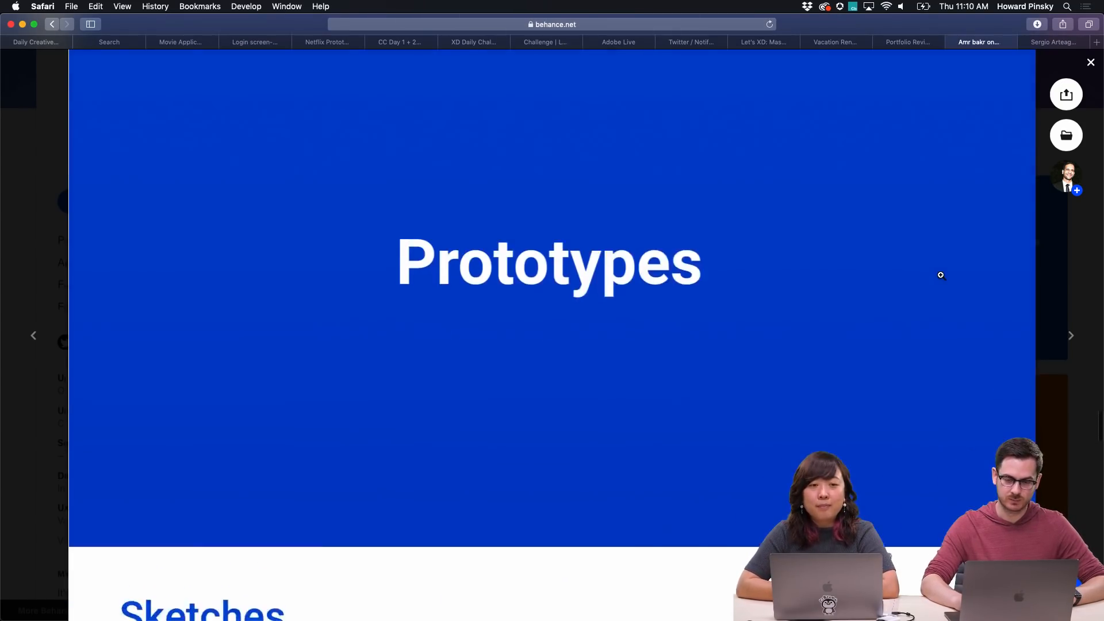
scroll(941, 275, "up", 20)
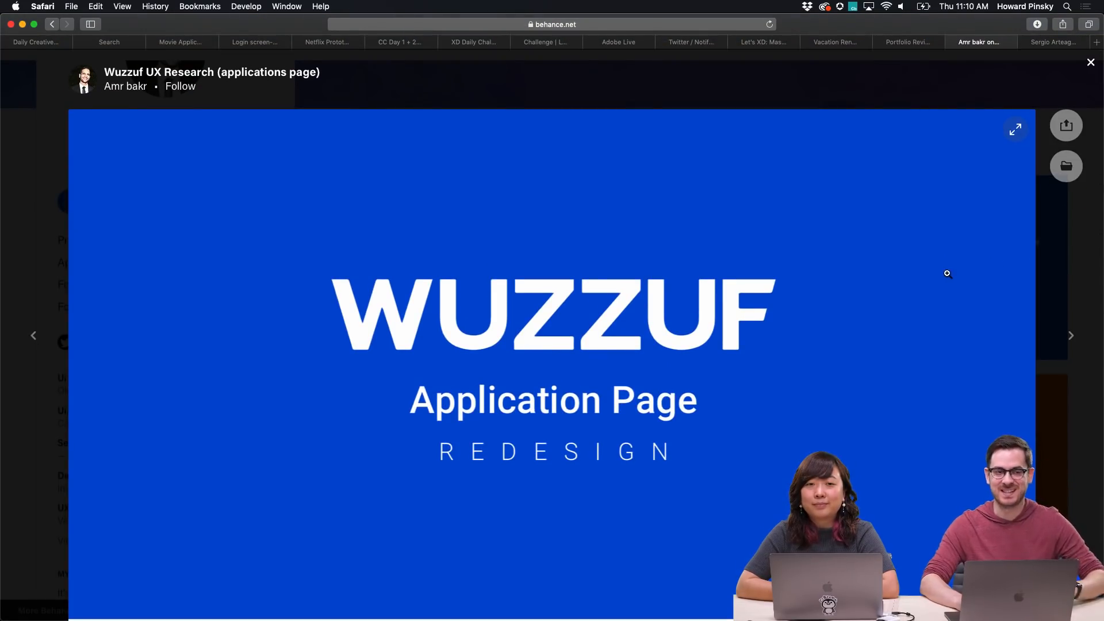
left_click(1097, 299)
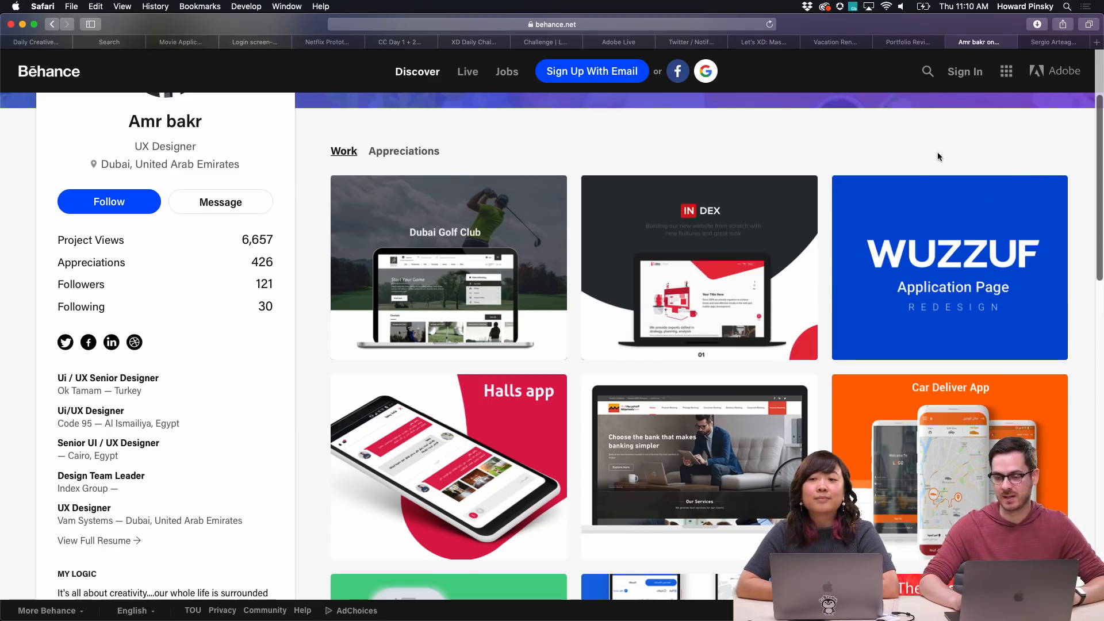
Switch to the next designer's Behance profile and read the specialties, statistics and About Me text up close
left_click(1047, 42)
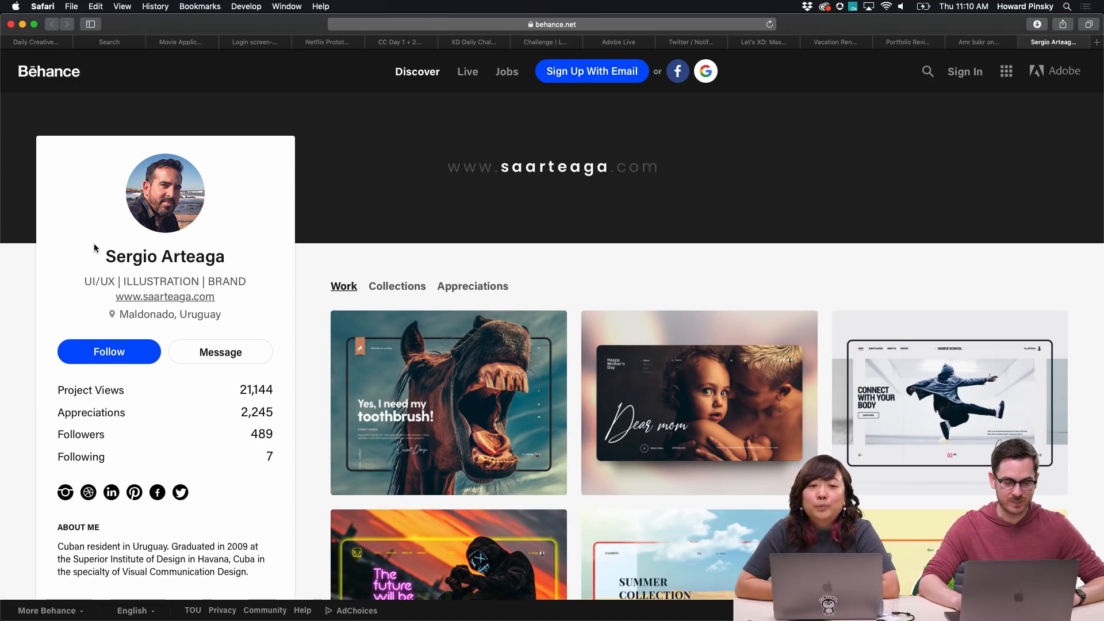
scroll(94, 243, "up", 5)
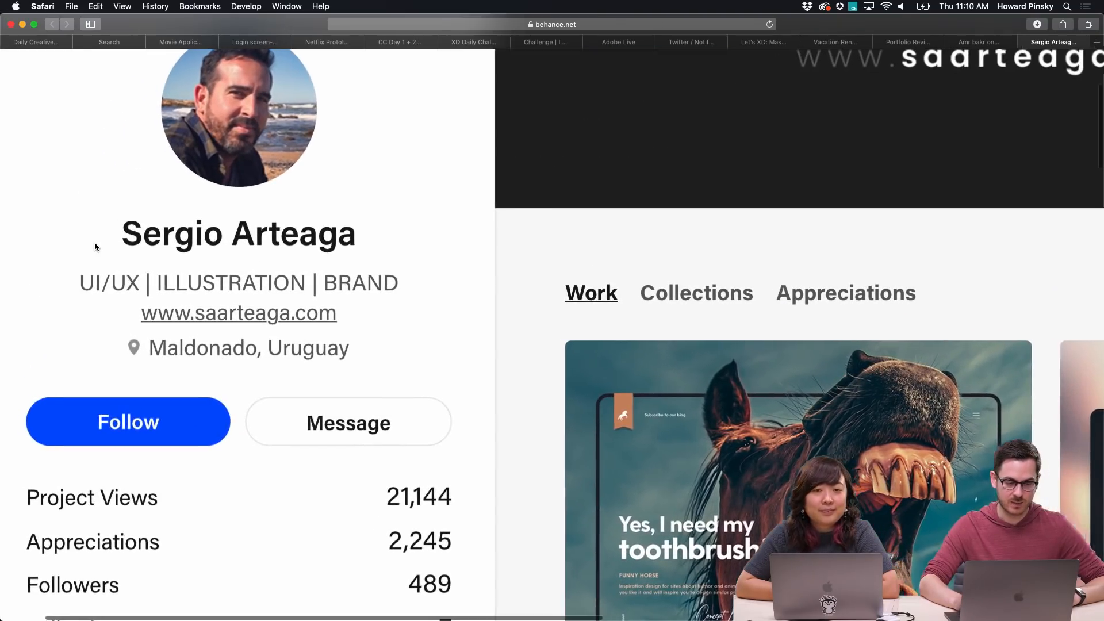
scroll(94, 243, "left", 2)
scroll(94, 243, "down", 3)
scroll(95, 243, "down", 6)
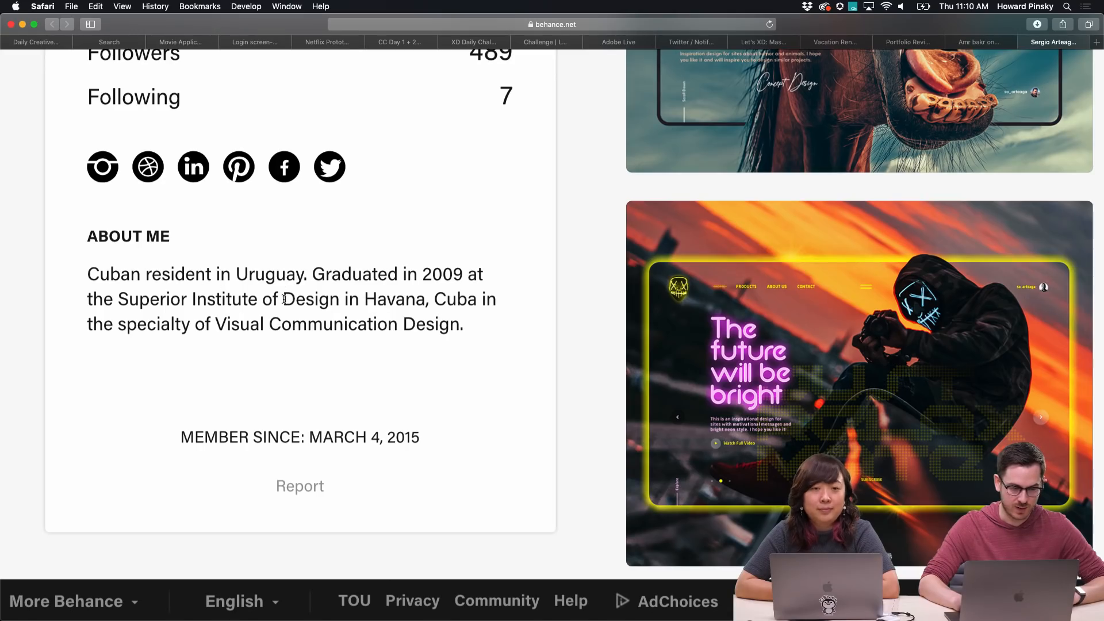
scroll(392, 290, "down", 3)
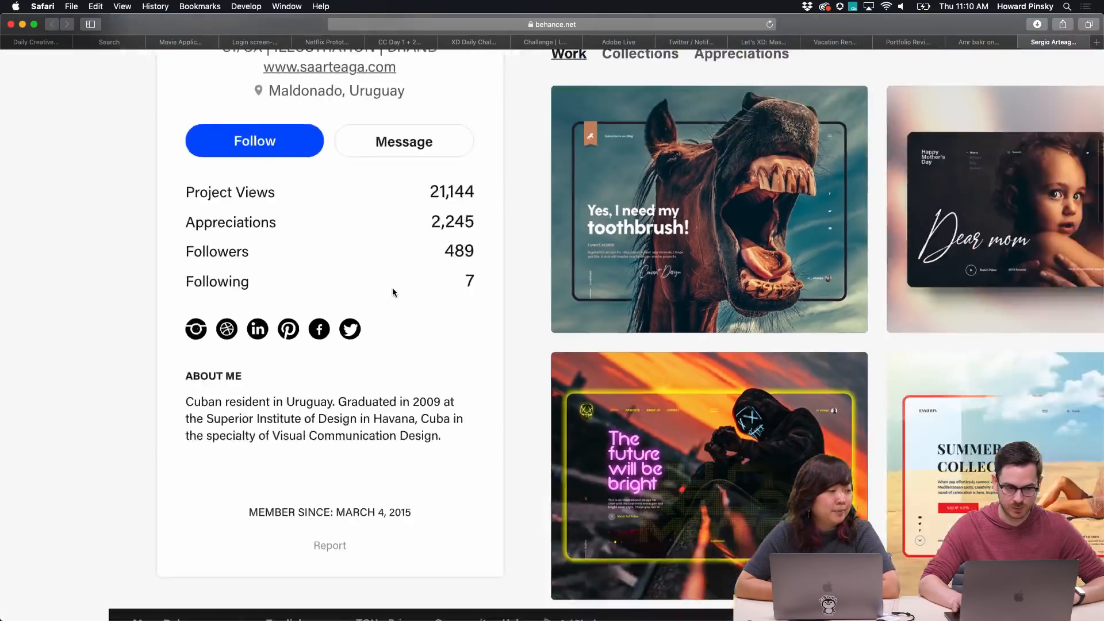
scroll(392, 290, "down", 3)
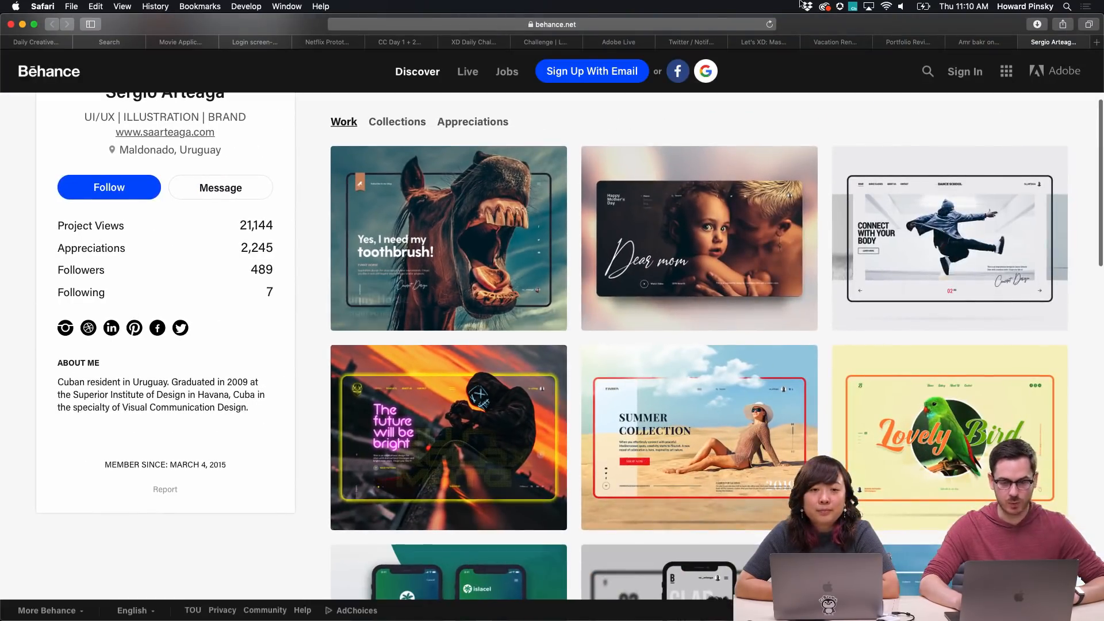
Compare the project grid of the previously reviewed UX designer with the UI/UX, illustration and brand designer's work
left_click(977, 42)
scroll(64, 228, "down", 3)
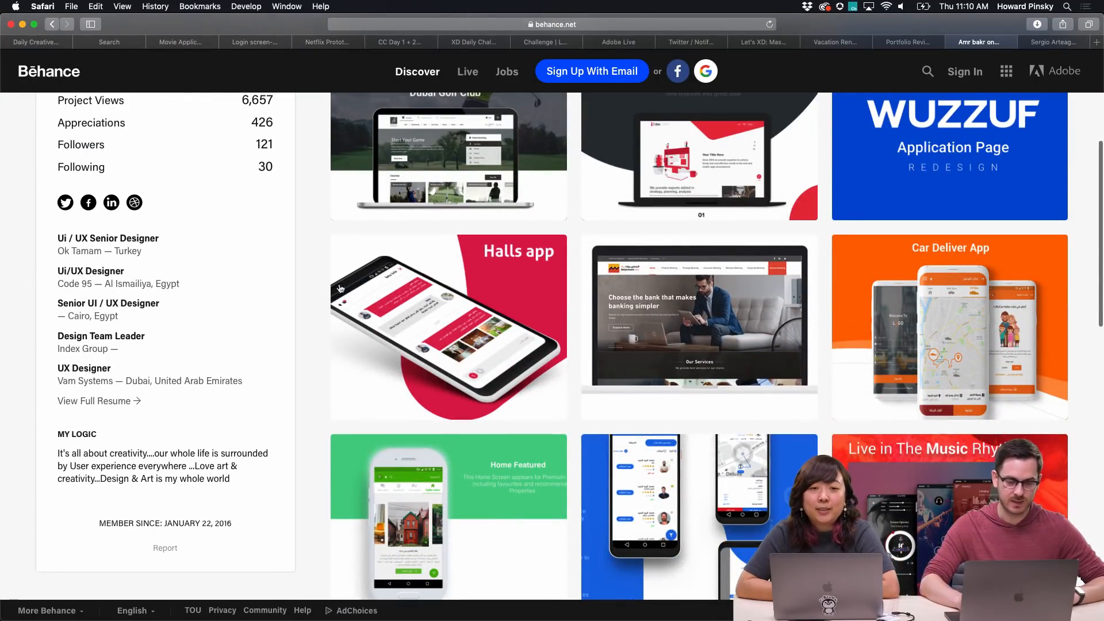
left_click(1052, 43)
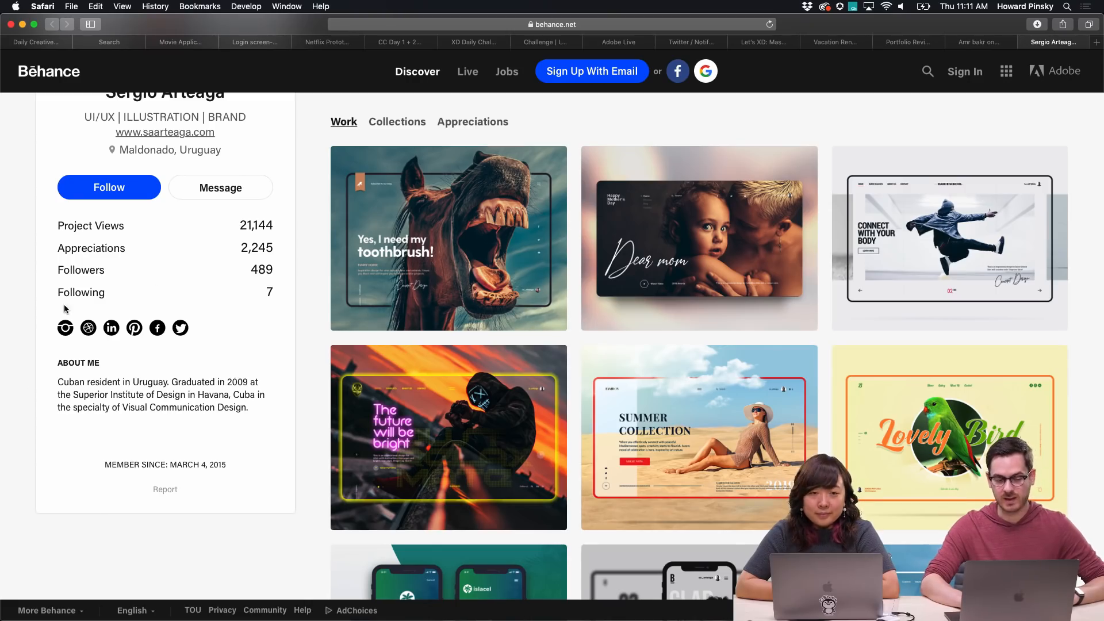
scroll(287, 296, "up", 2)
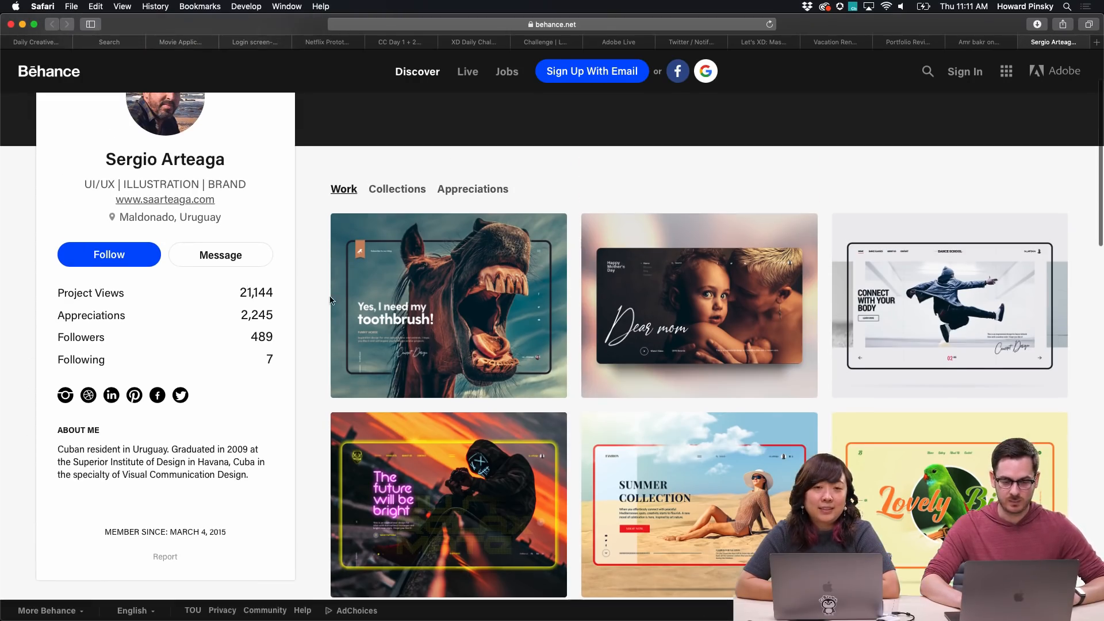
Open the Funny Horse project, examine its toothbrush headline, framing and layout, and close the project
left_click(498, 269)
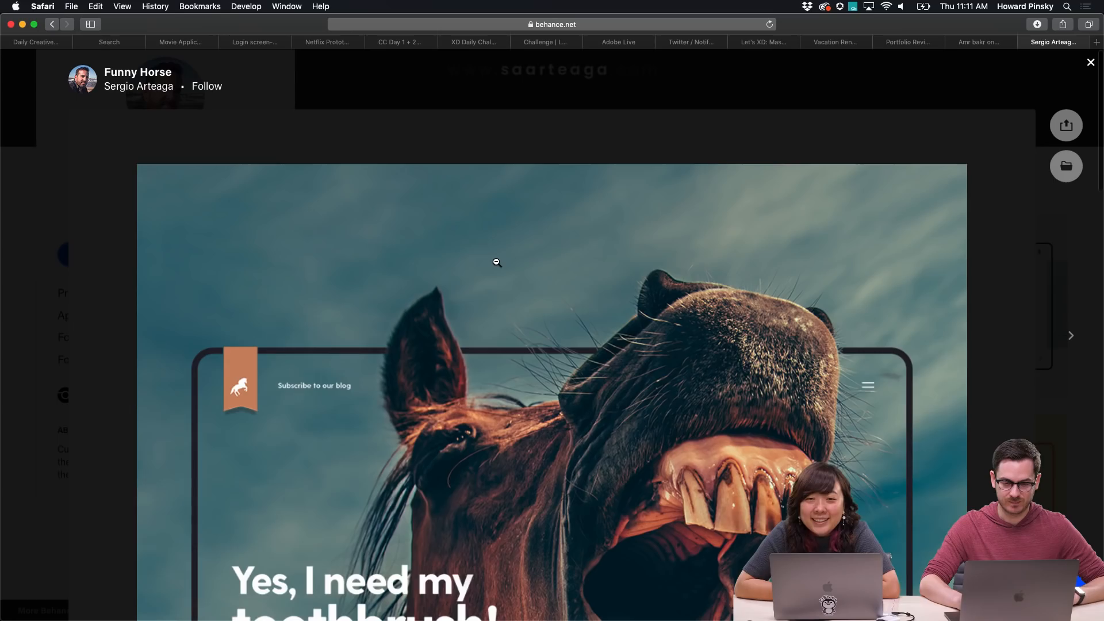
scroll(496, 263, "down", 6)
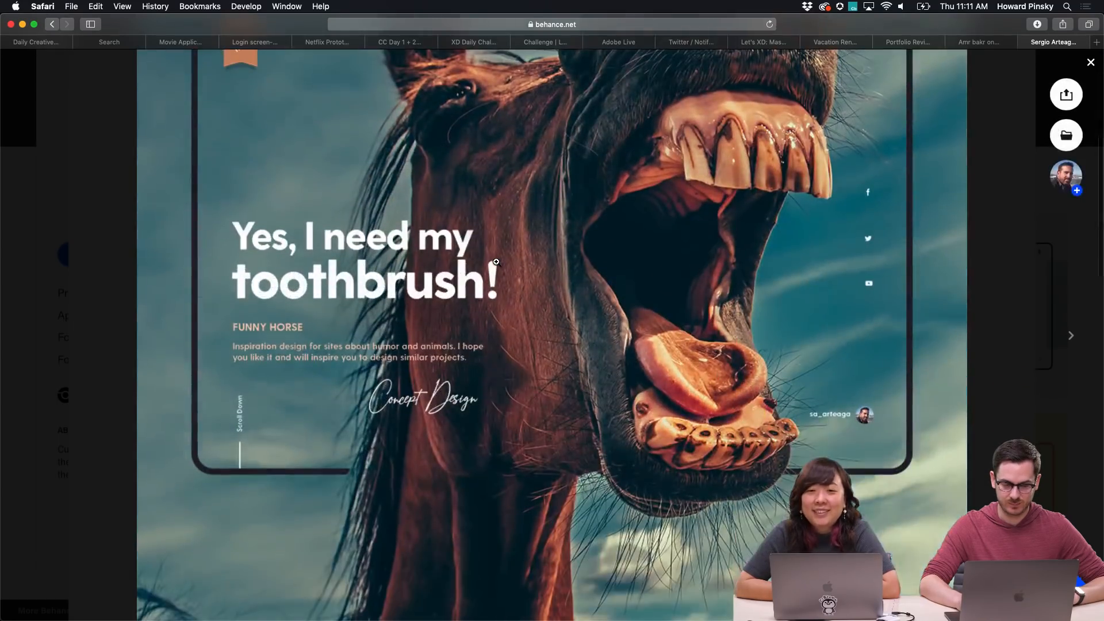
scroll(496, 262, "down", 4)
scroll(496, 262, "up", 6)
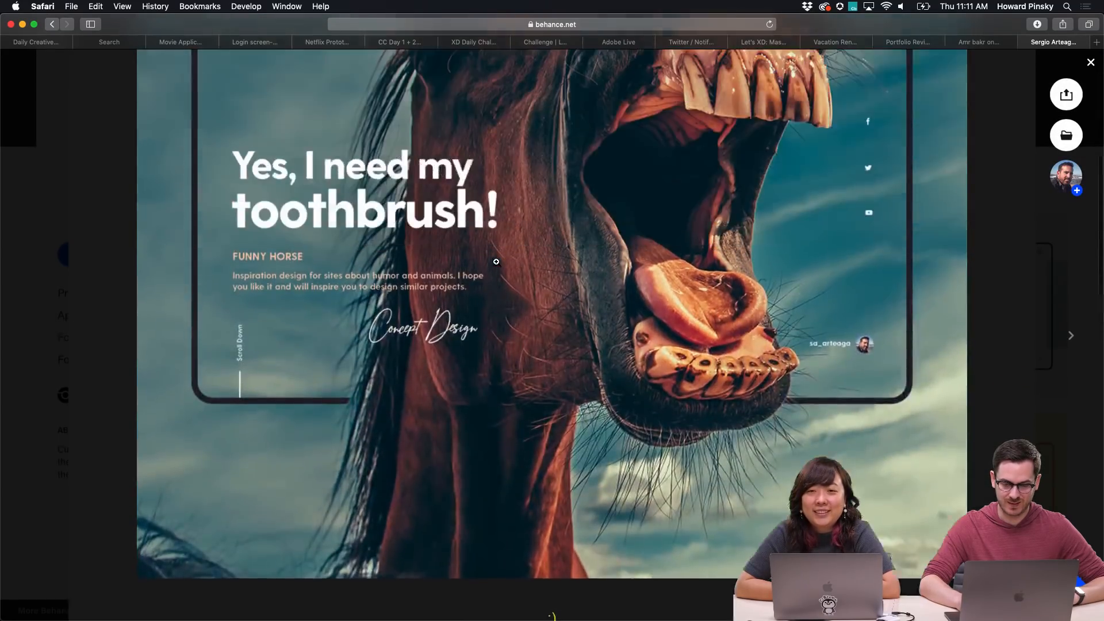
scroll(497, 262, "up", 4)
scroll(496, 262, "down", 5)
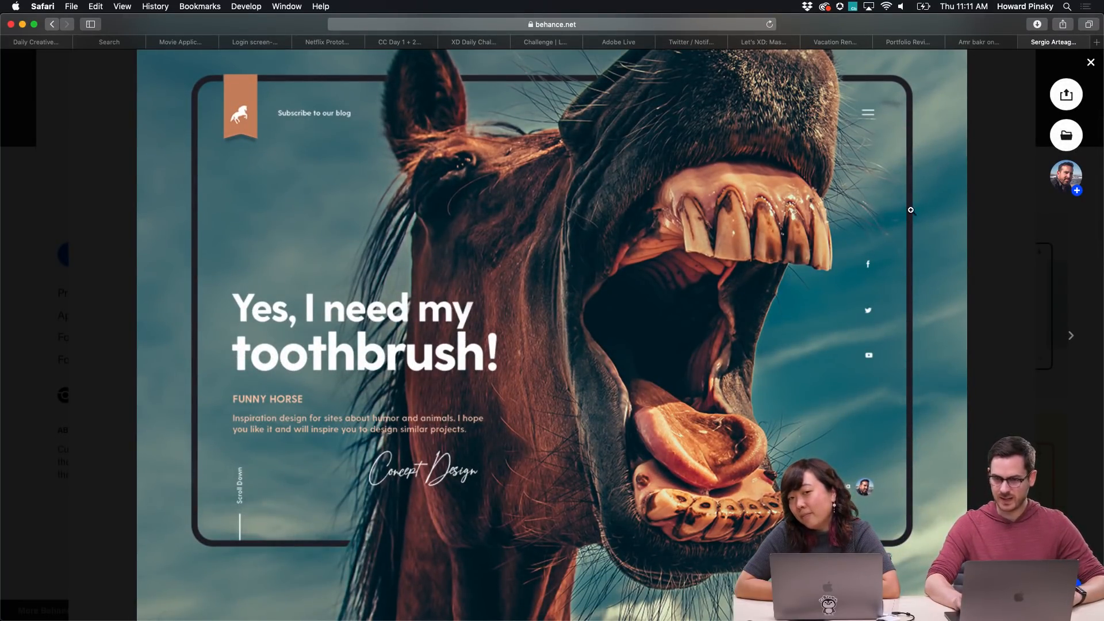
scroll(911, 210, "down", 6)
scroll(912, 211, "up", 6)
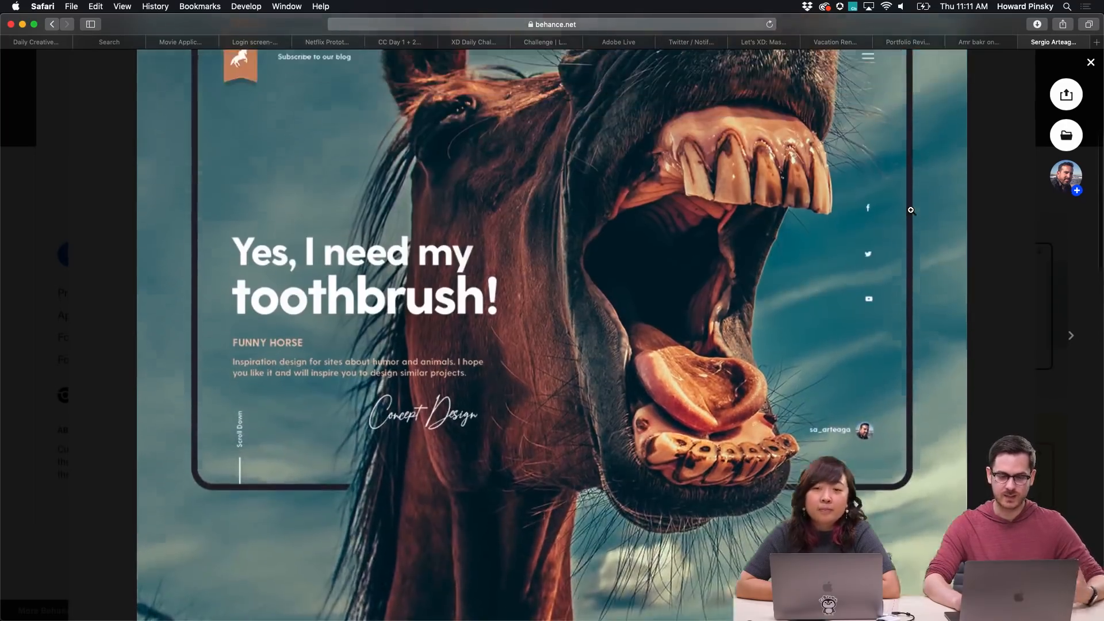
scroll(911, 210, "down", 3)
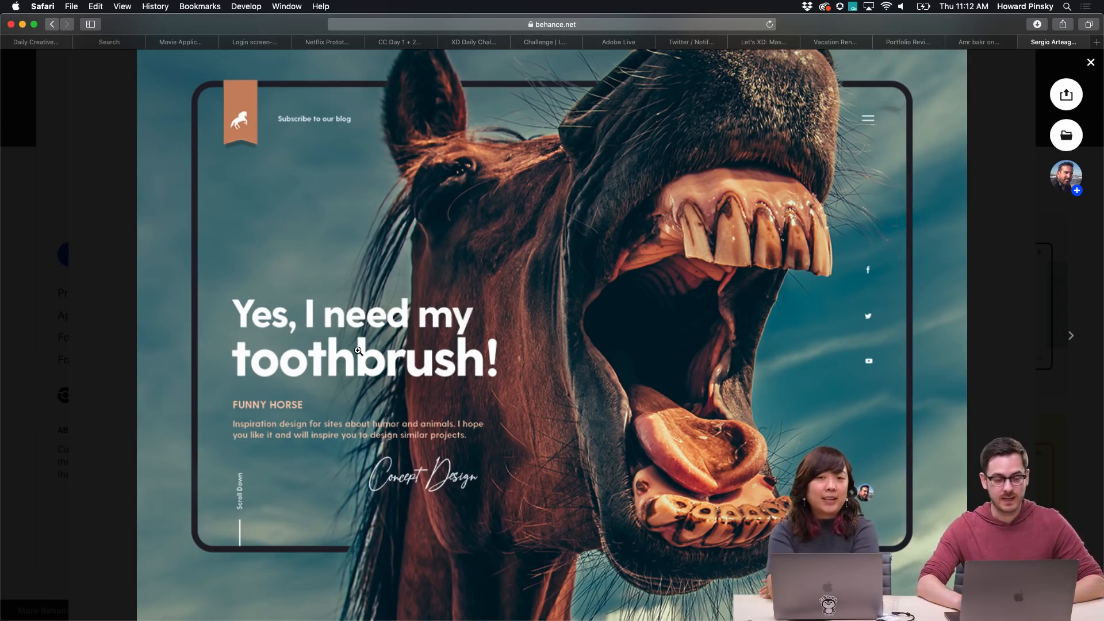
left_click(416, 373)
key("Escape")
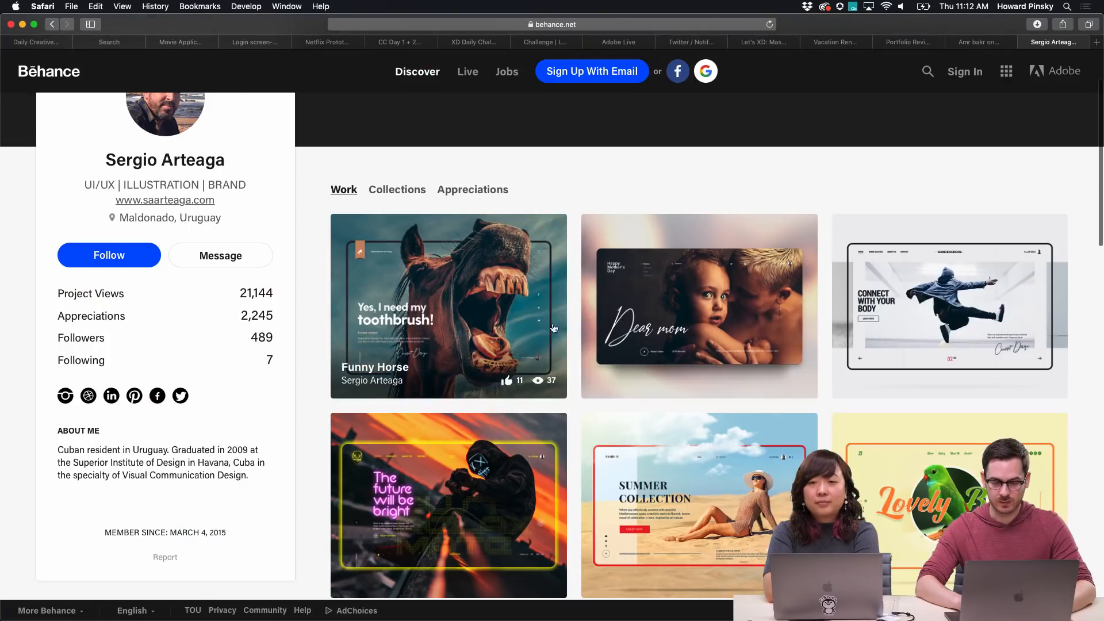
Open the Dear mom project and inspect its small Celebration Sites description text at full size
left_click(731, 308)
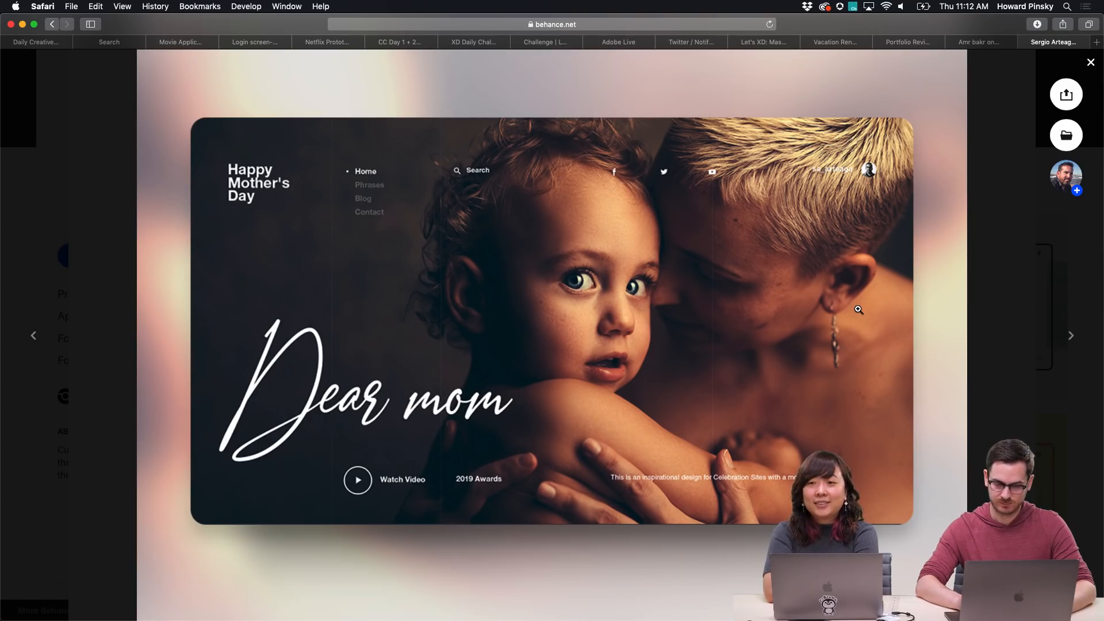
left_click(779, 490)
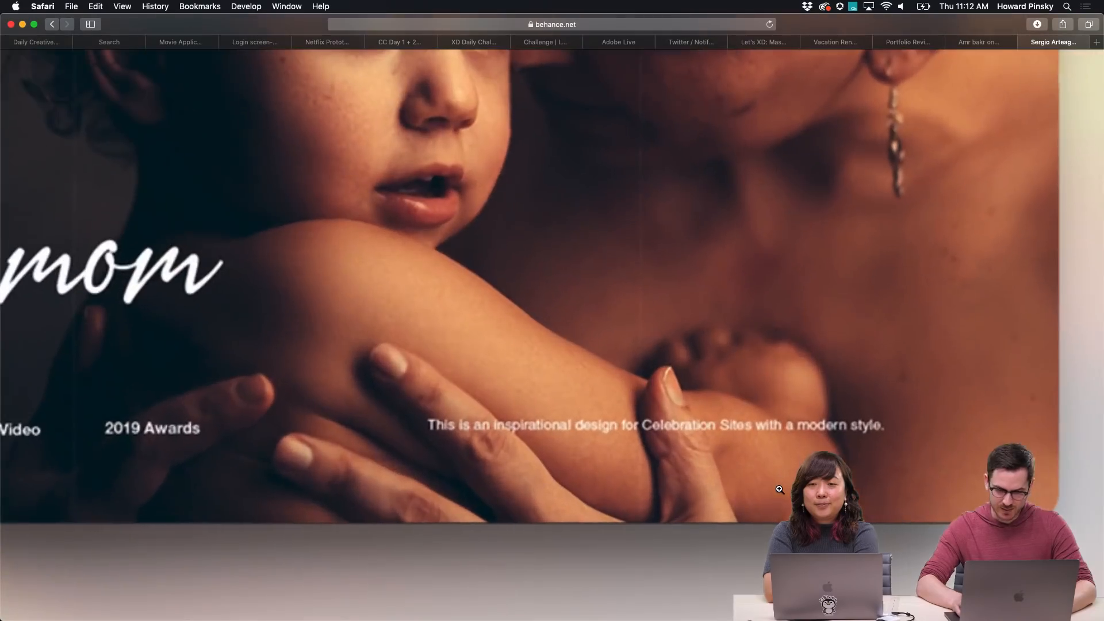
left_click(669, 444)
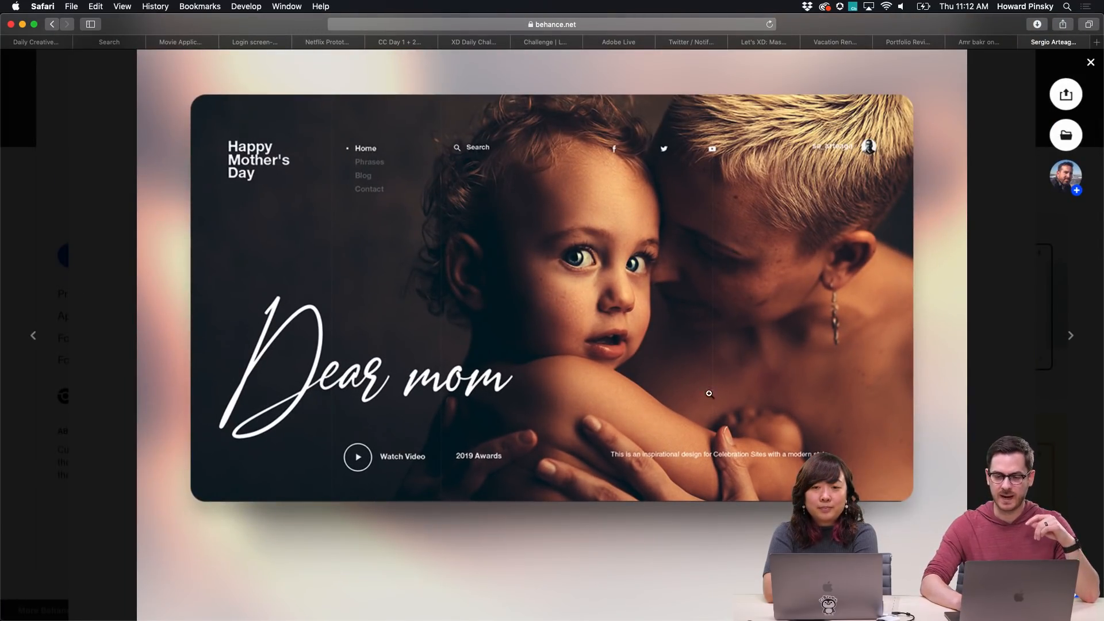
Review the whole Dear mom layout through to the closing thanks message and close the project
scroll(730, 382, "down", 3)
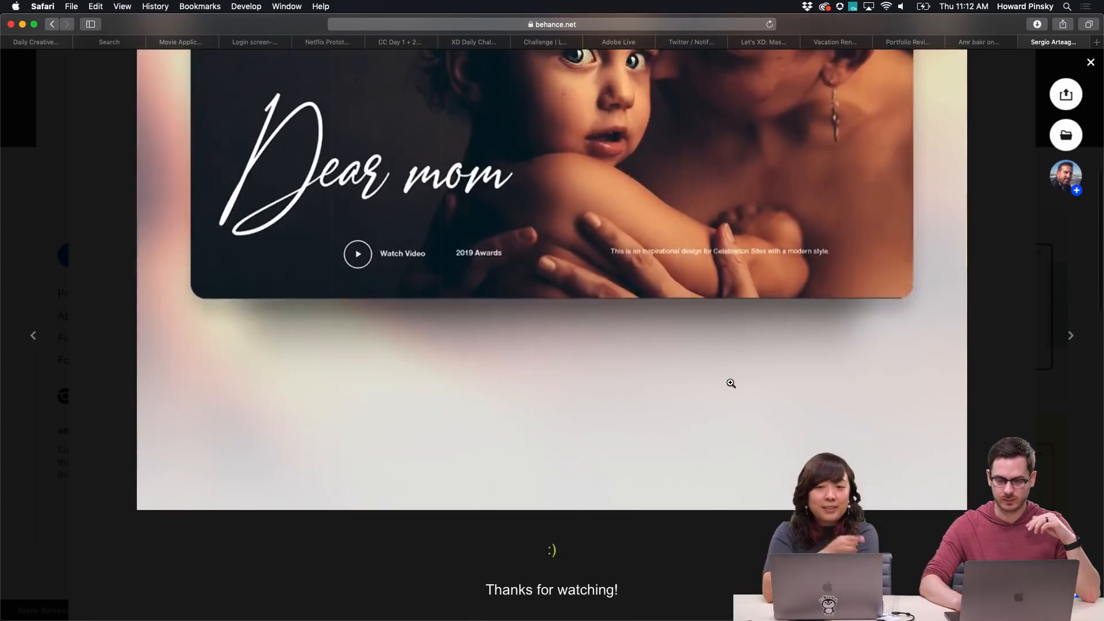
scroll(730, 382, "up", 5)
scroll(730, 382, "up", 5)
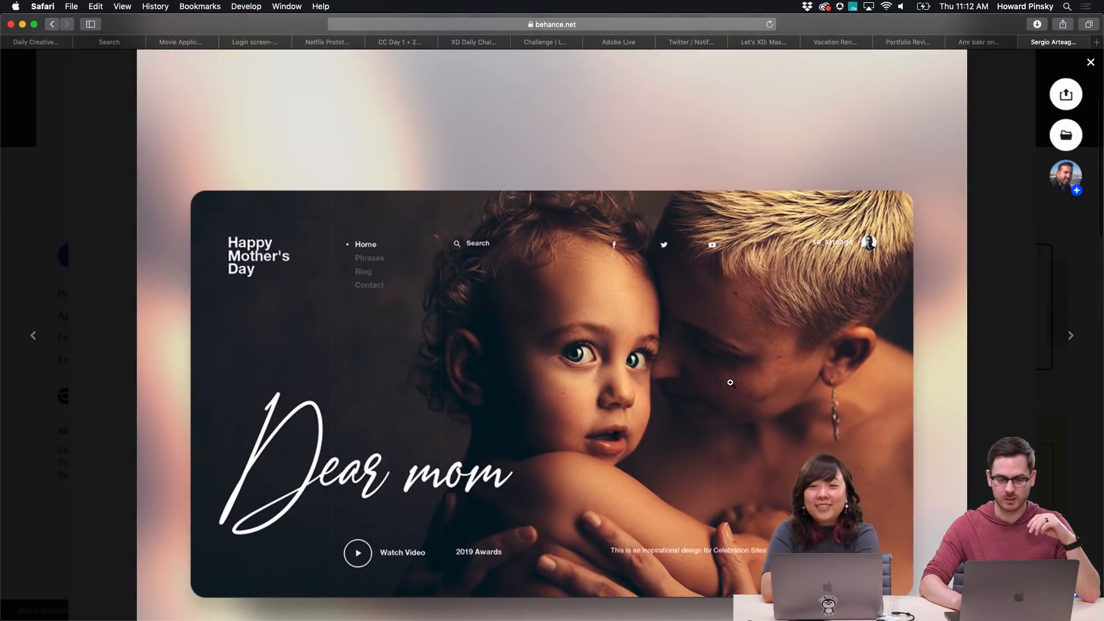
scroll(730, 382, "down", 4)
scroll(730, 382, "down", 3)
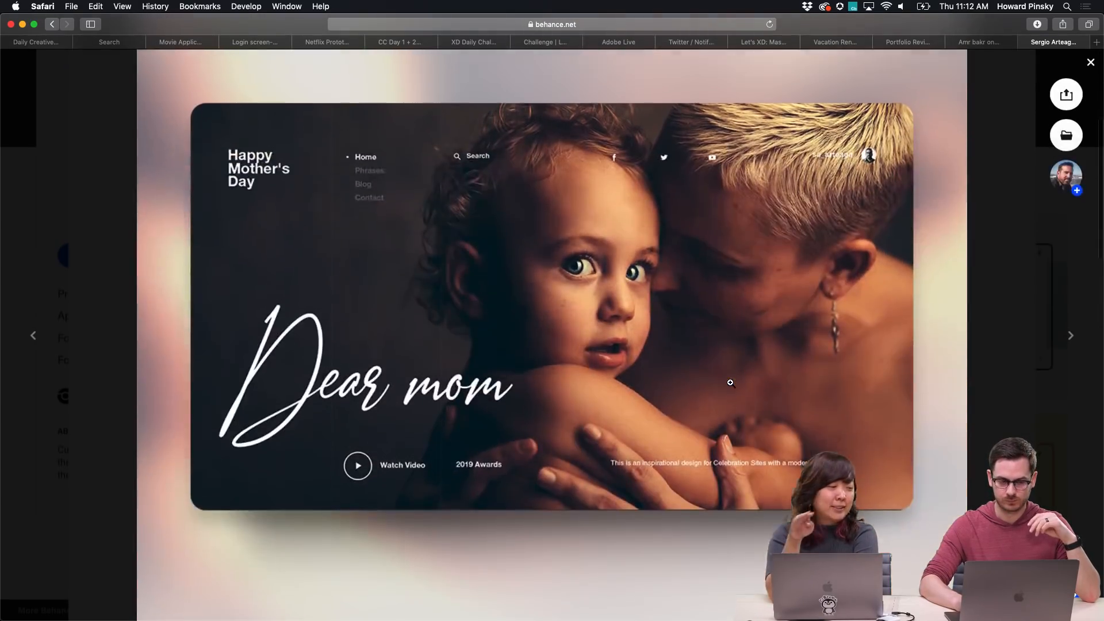
scroll(731, 383, "up", 2)
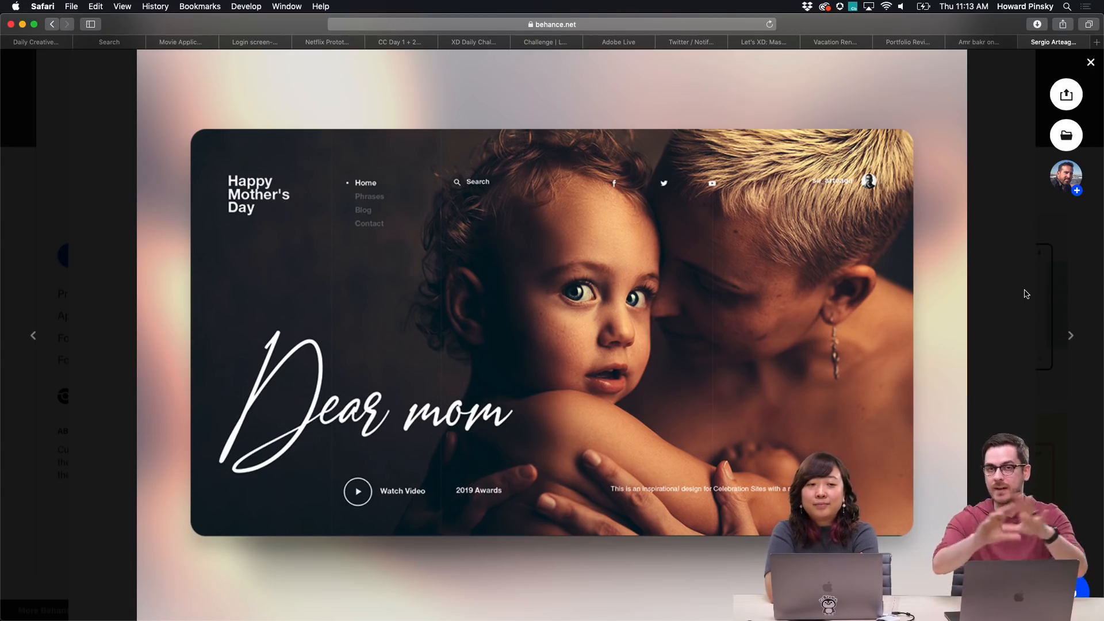
scroll(1026, 294, "down", 5)
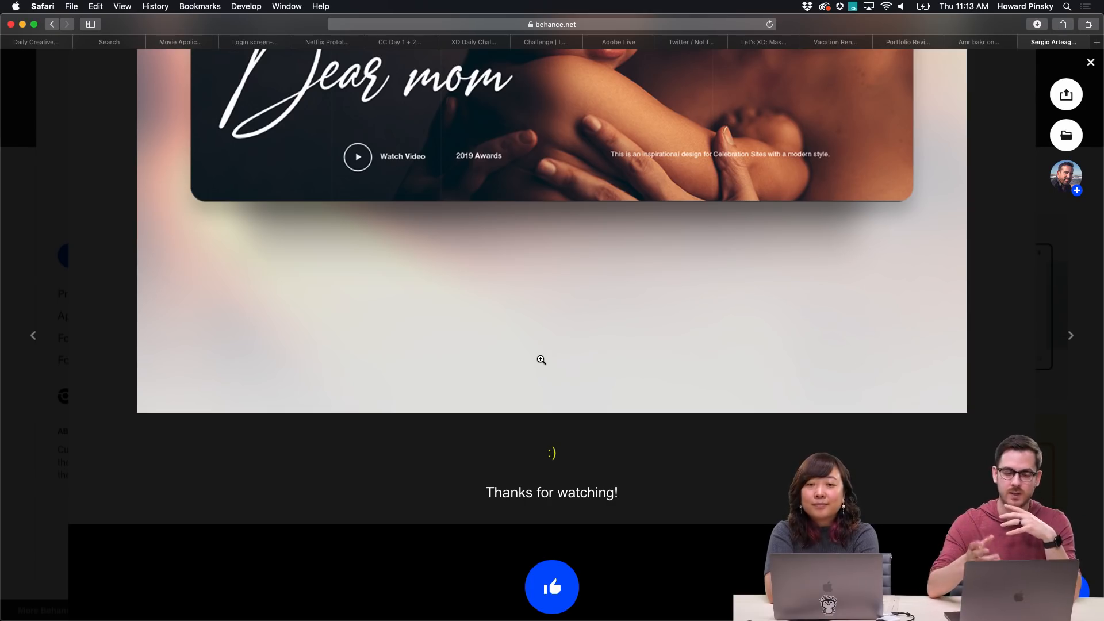
scroll(541, 360, "up", 5)
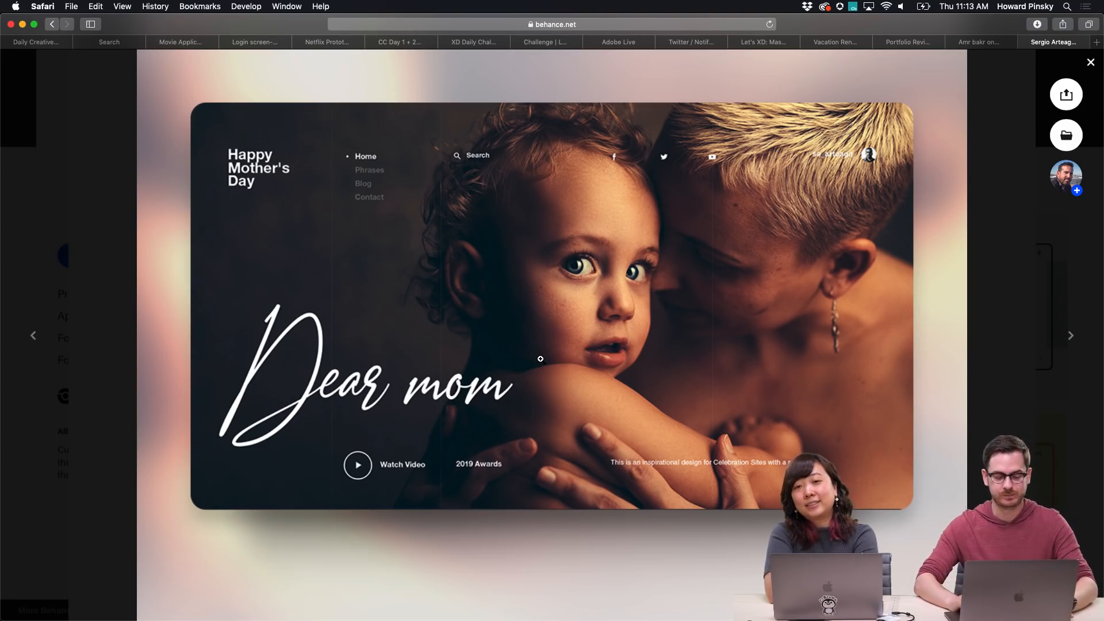
key("Escape")
Browse further through the designer's work grid and open the Gladness project
scroll(870, 398, "down", 3)
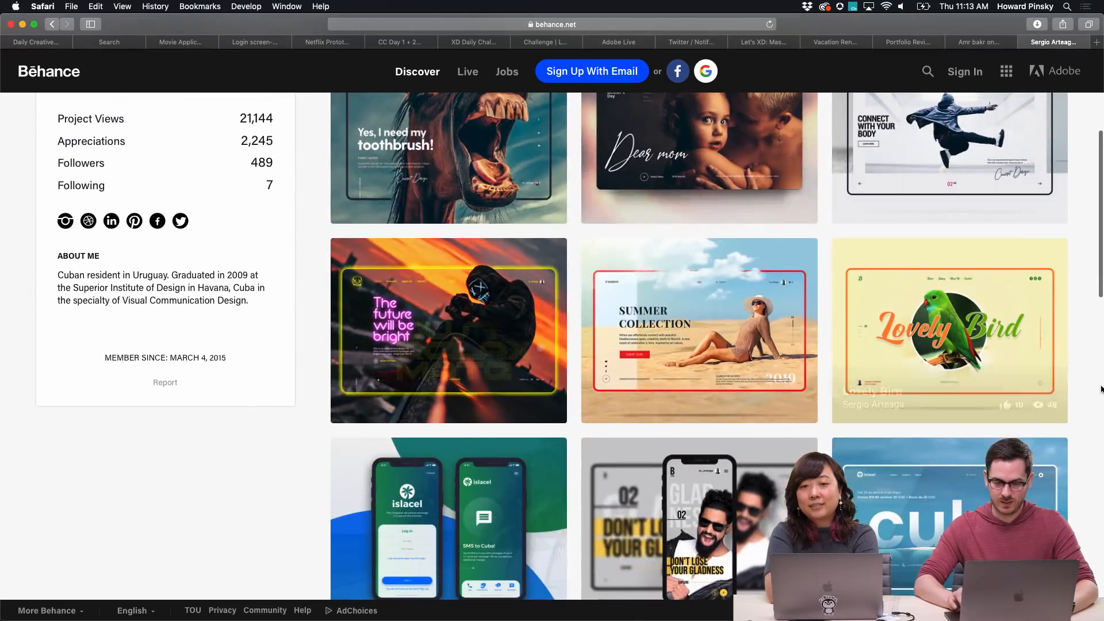
scroll(1082, 394, "down", 1)
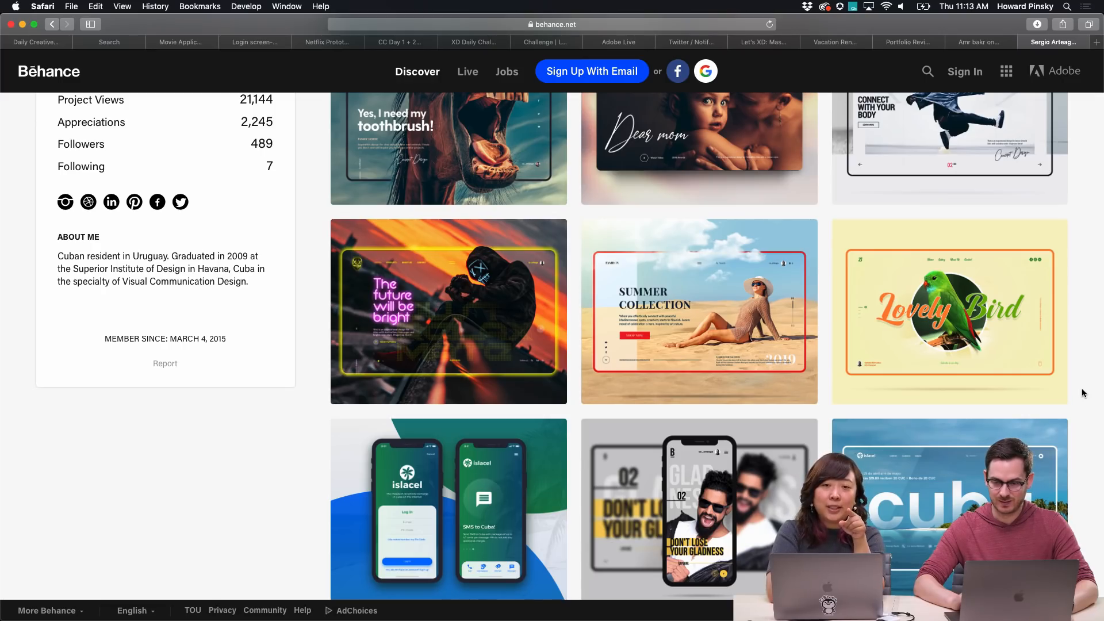
scroll(1083, 393, "down", 1)
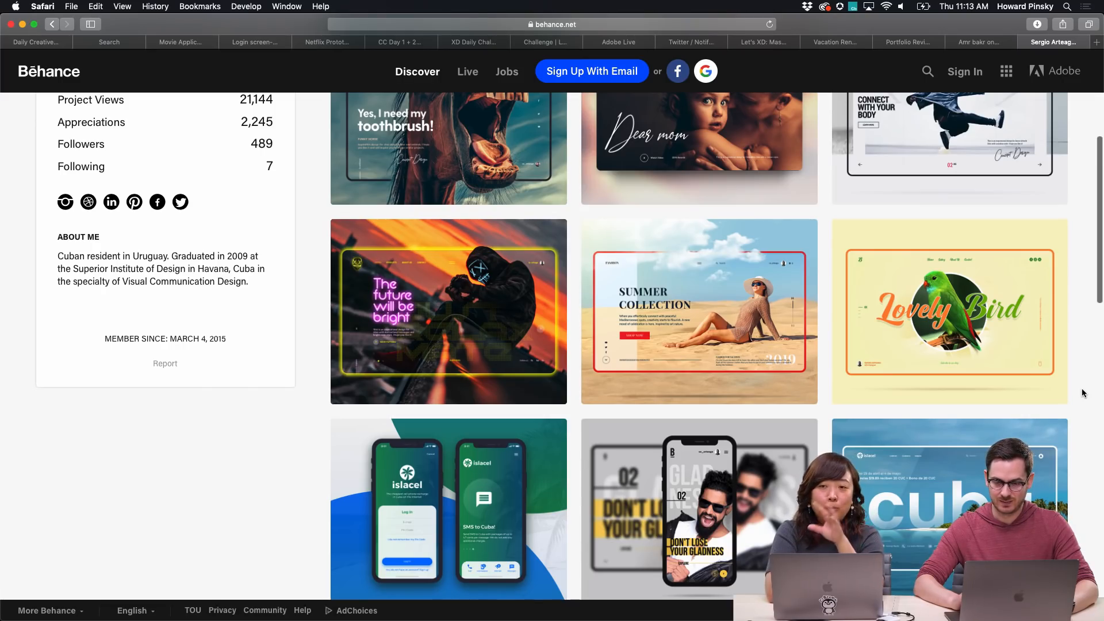
scroll(1083, 393, "down", 4)
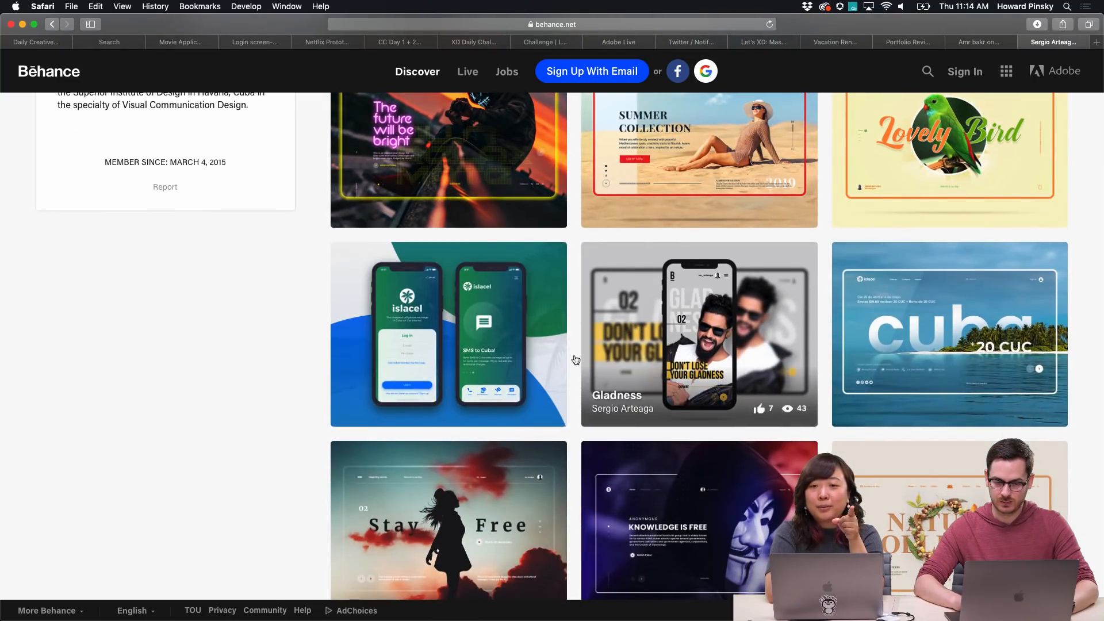
left_click(703, 333)
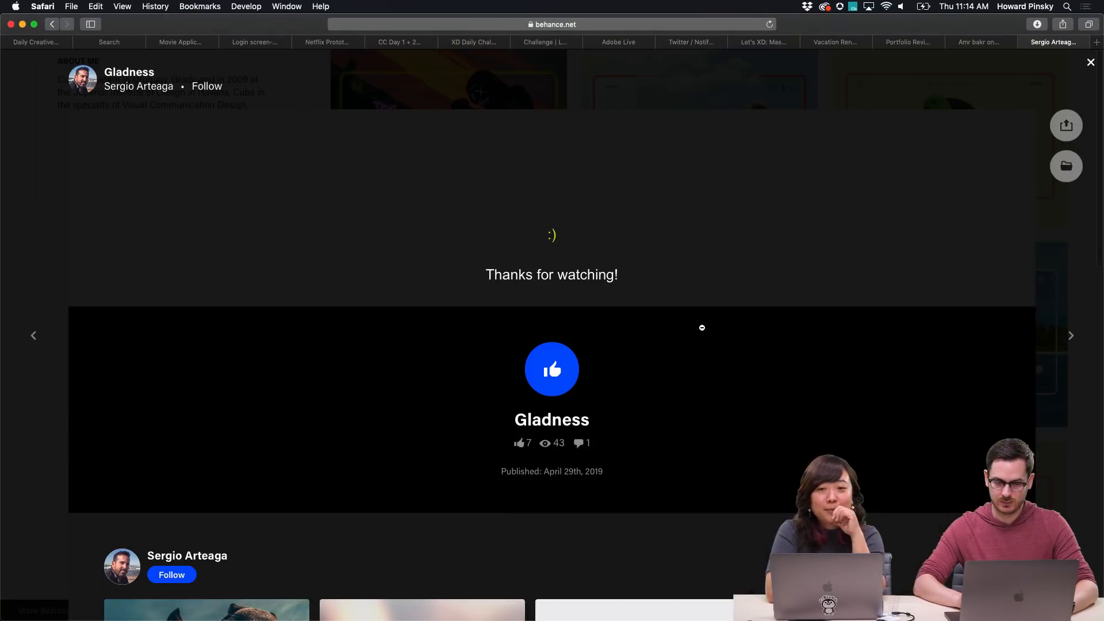
Review the desktop design and the phone mockup in the Gladness project
scroll(702, 327, "down", 15)
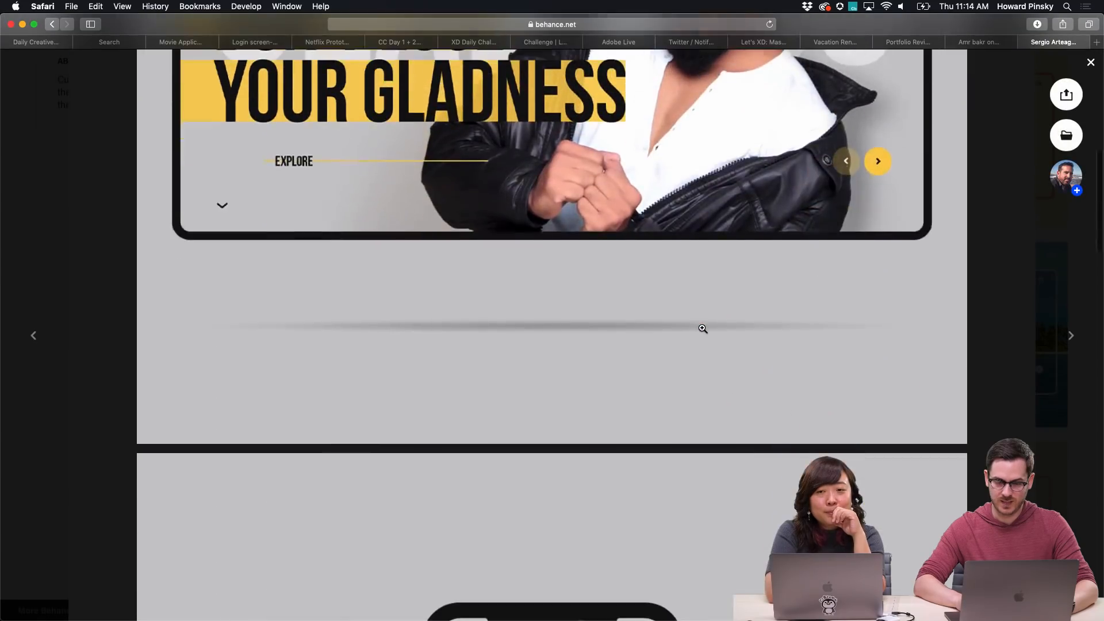
scroll(702, 329, "down", 5)
scroll(702, 328, "up", 15)
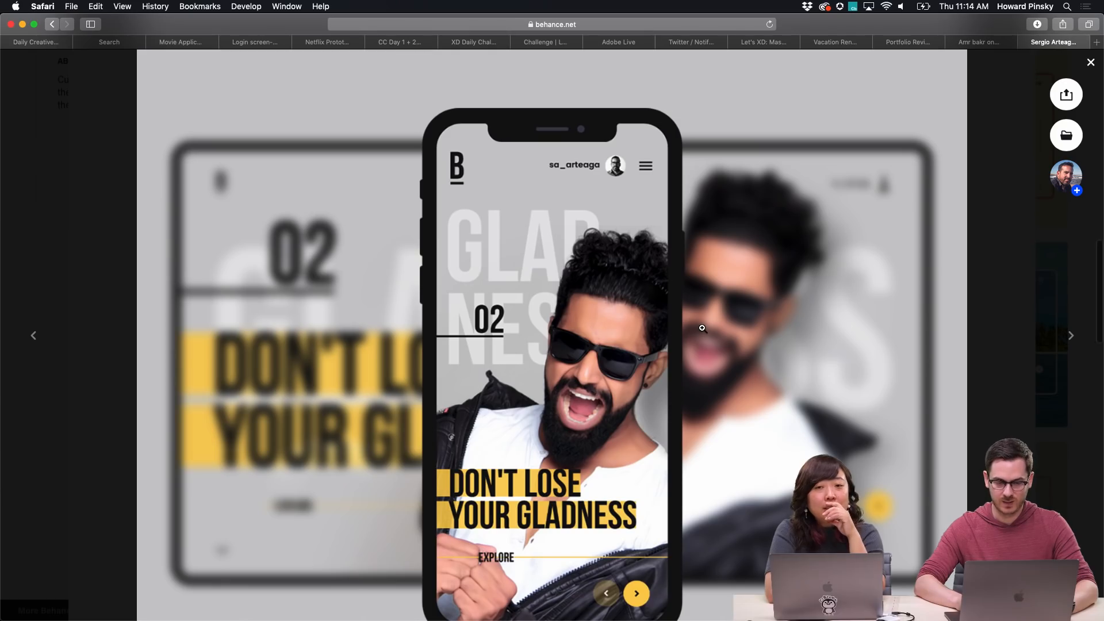
scroll(702, 328, "up", 10)
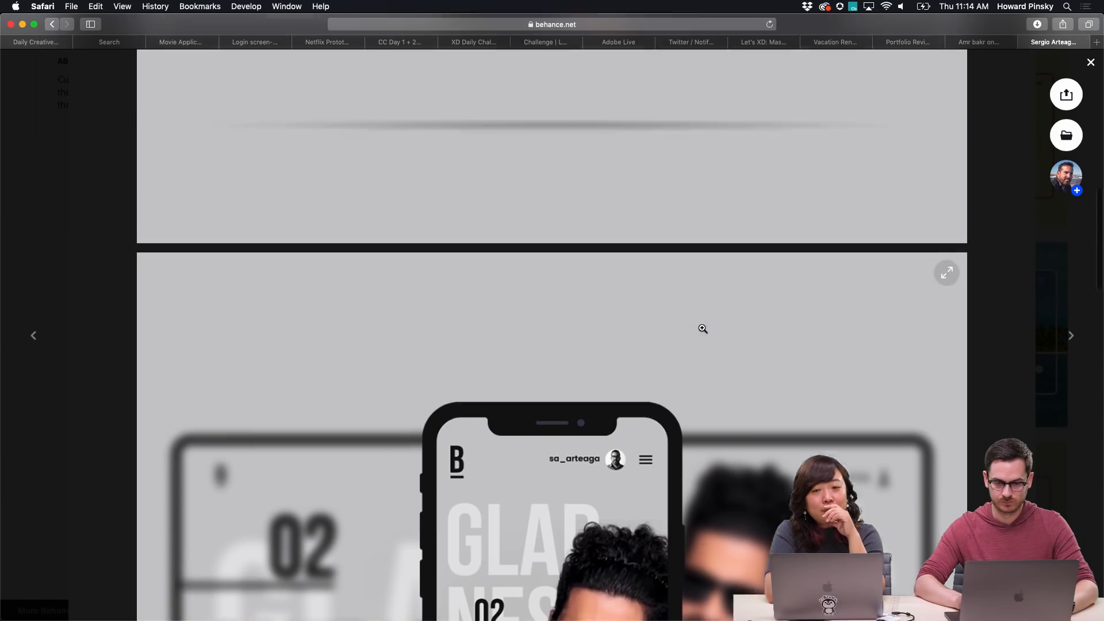
Finish viewing the Gladness project, close it, and open the Funny Horse project from the designer's work grid
scroll(702, 327, "down", 1)
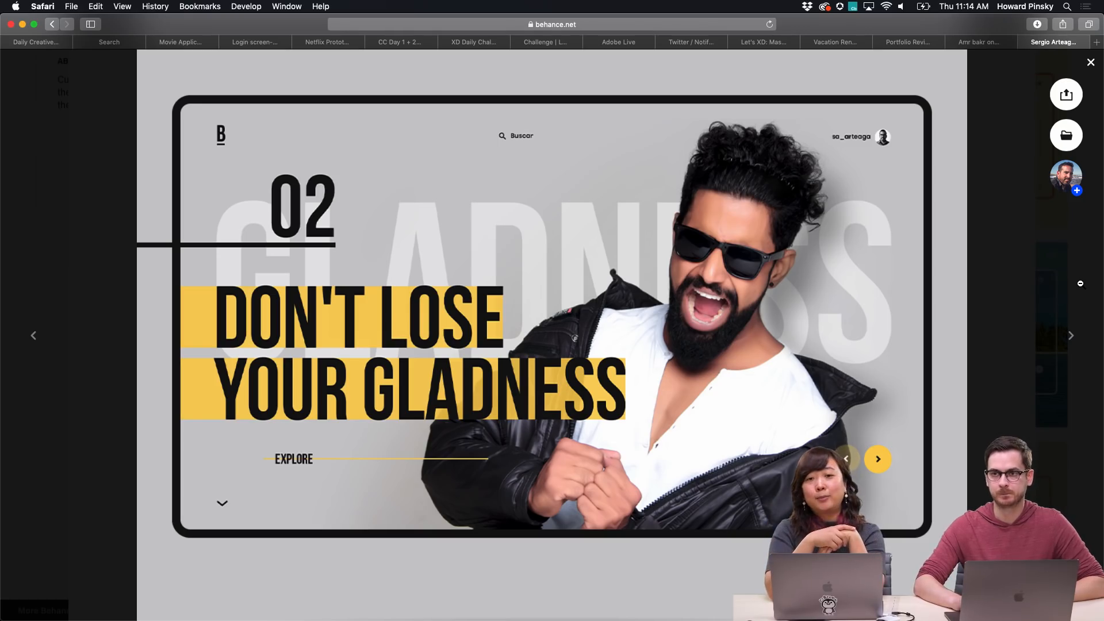
left_click(1080, 283)
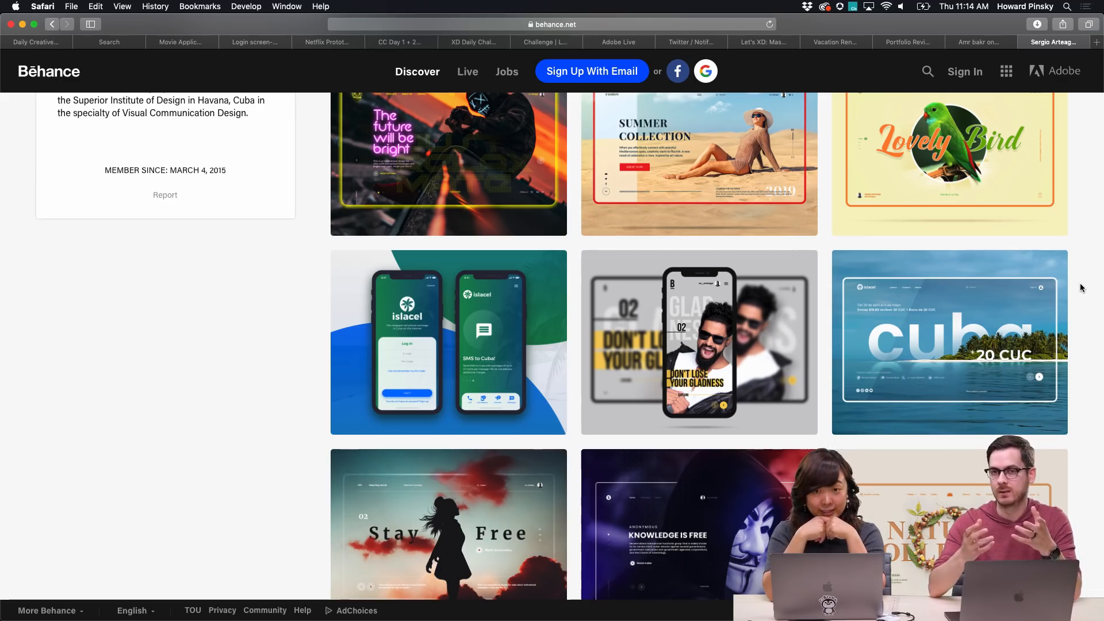
scroll(1082, 288, "up", 3)
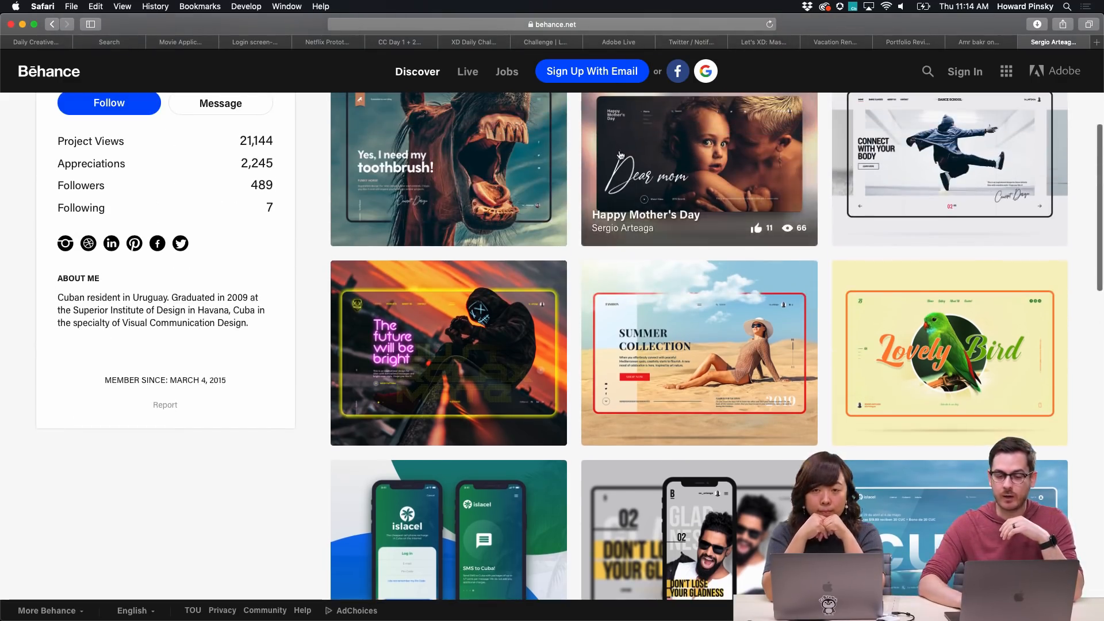
left_click(454, 157)
Review the Funny Horse layout through to the closing thanks message and close the project
scroll(712, 285, "down", 4)
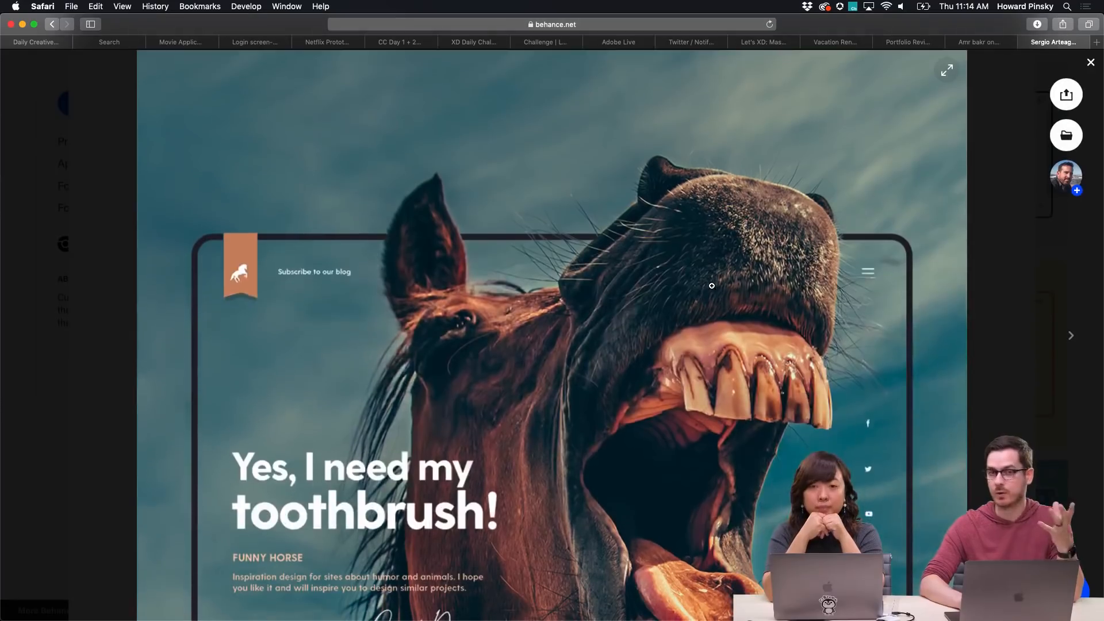
scroll(712, 286, "down", 2)
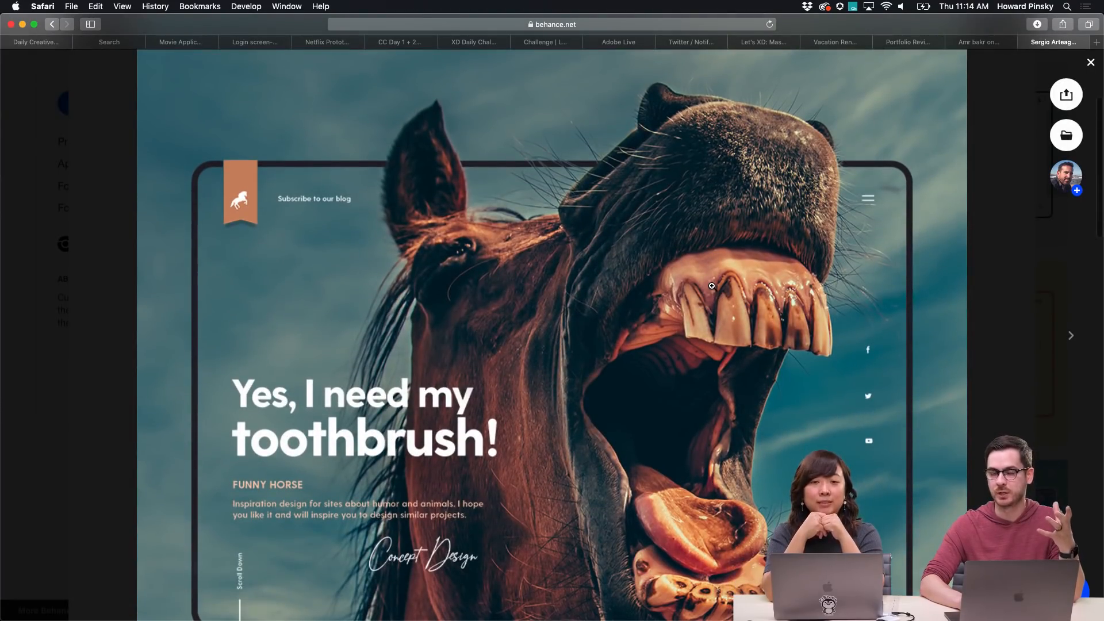
scroll(712, 286, "down", 3)
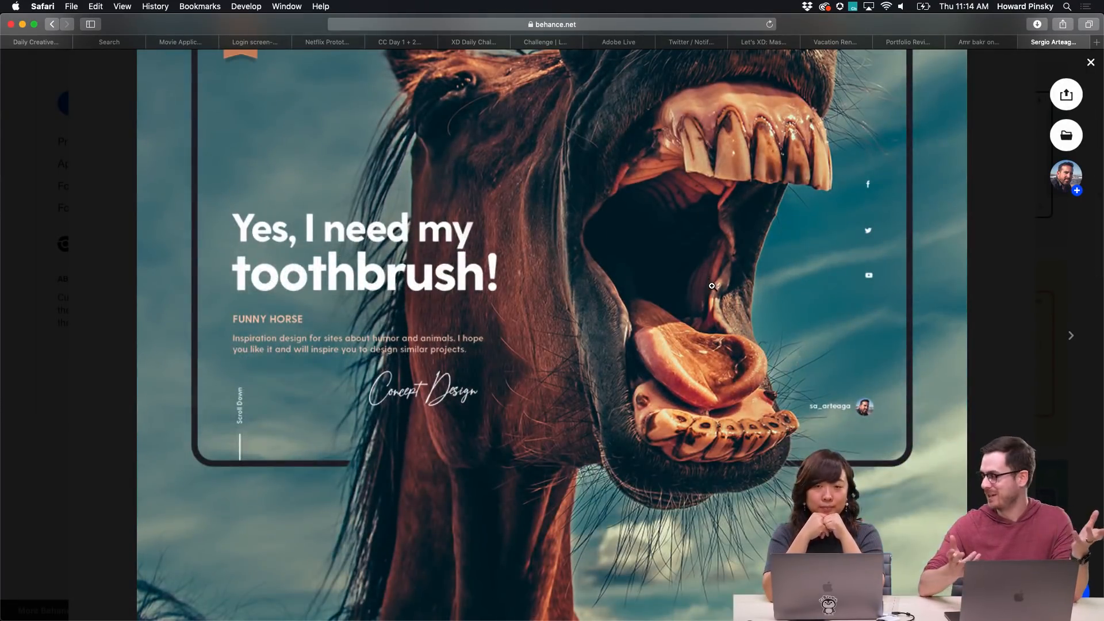
scroll(711, 285, "down", 3)
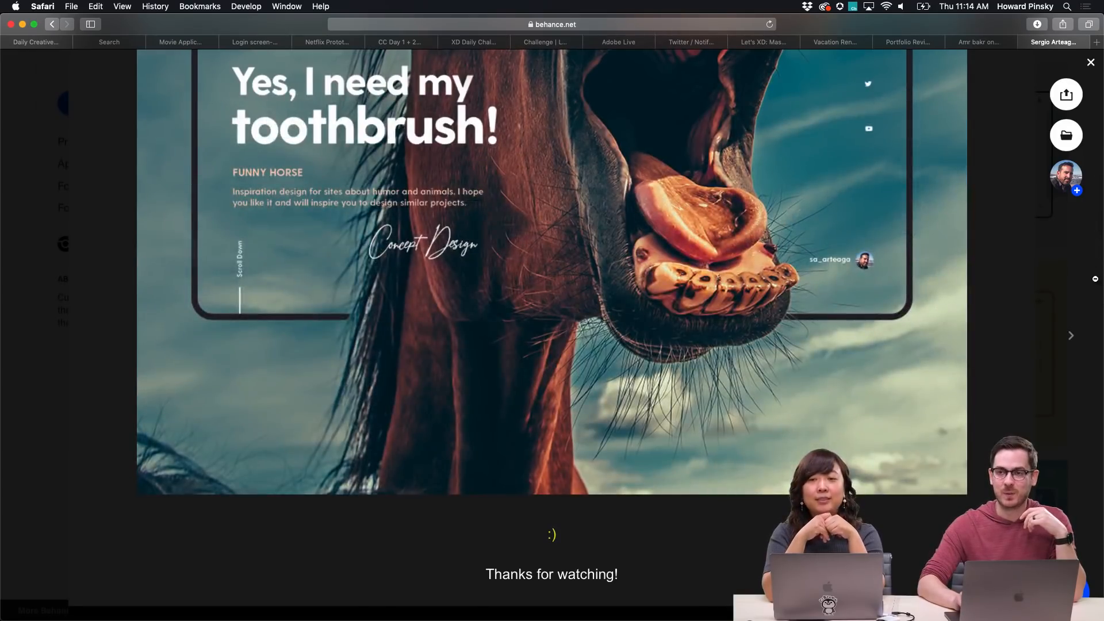
left_click(1061, 305)
Browse further through the designer's work grid and open the Dancers project with the "Dance like the wind" design
scroll(1063, 311, "down", 1)
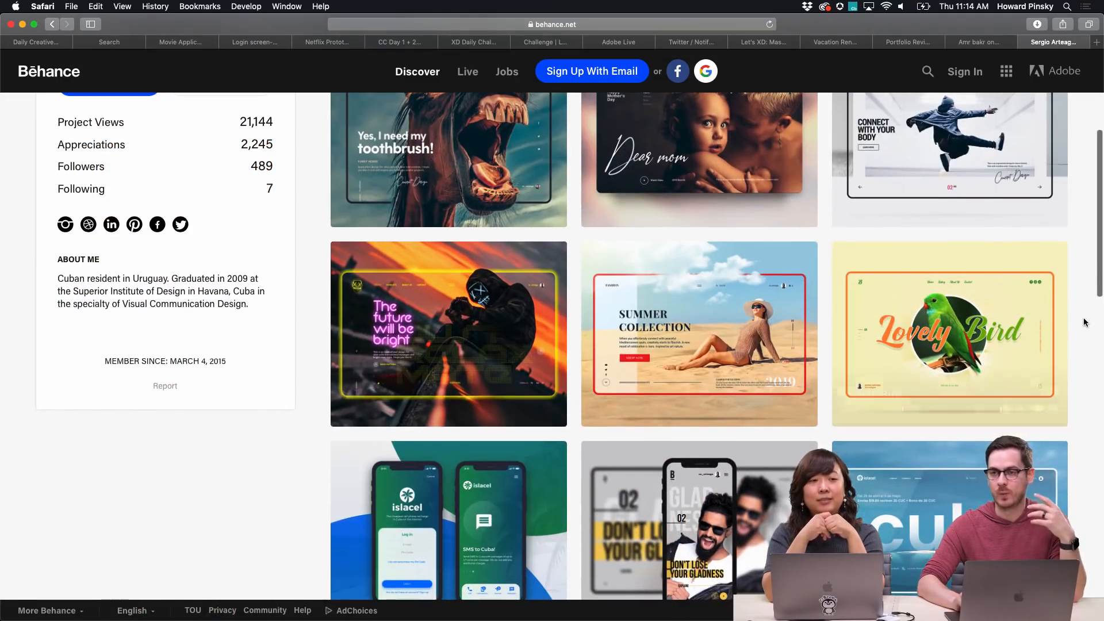
scroll(1078, 323, "down", 3)
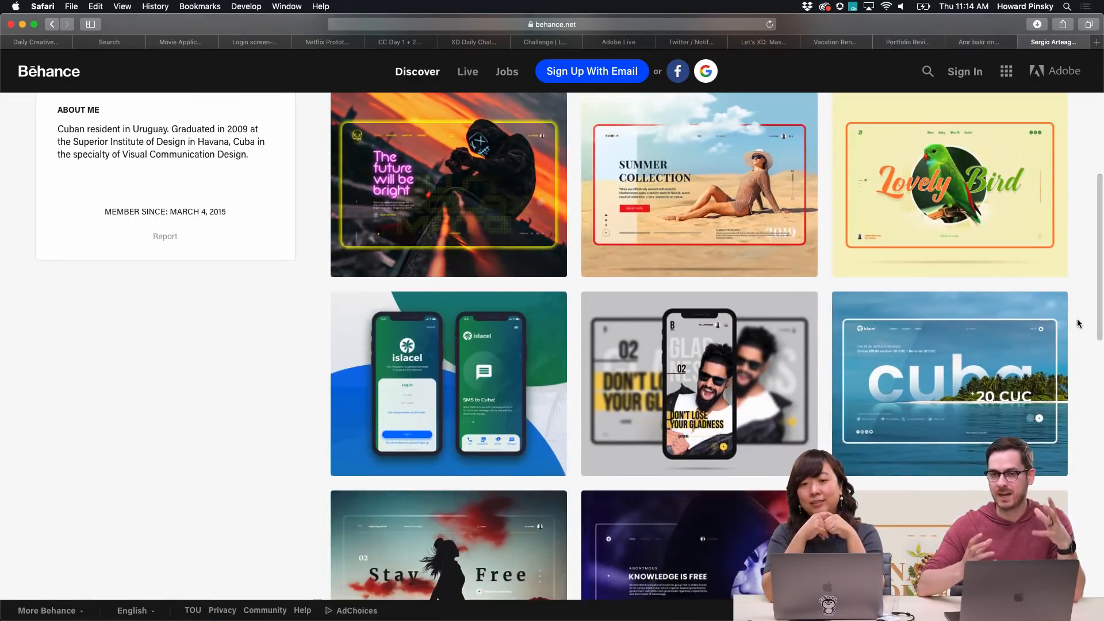
scroll(1079, 323, "down", 1)
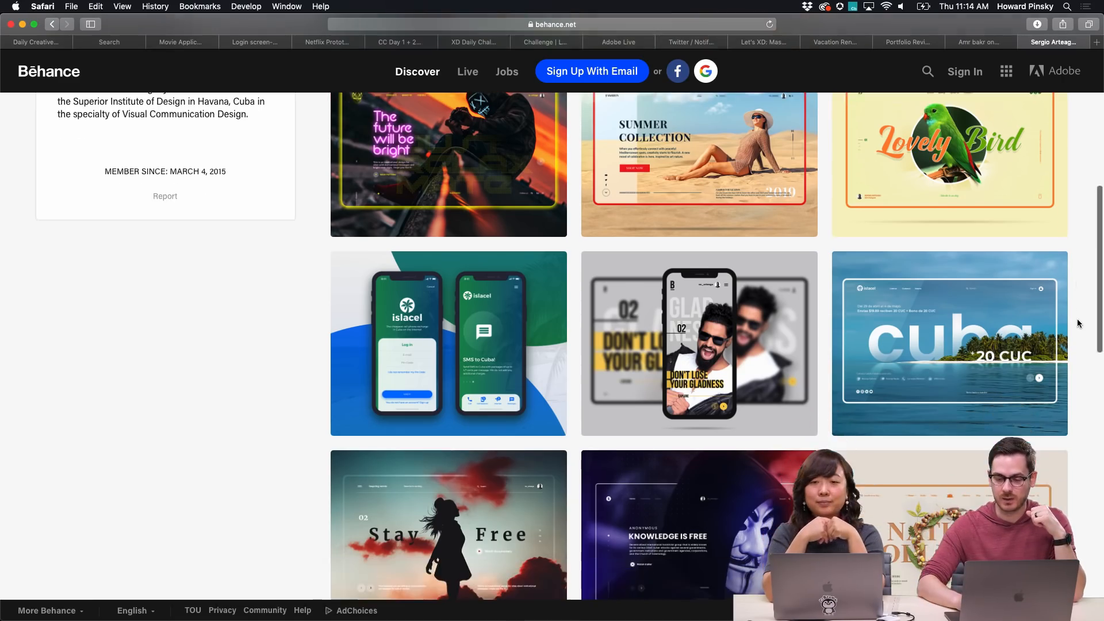
scroll(1078, 322, "down", 10)
scroll(1052, 332, "down", 5)
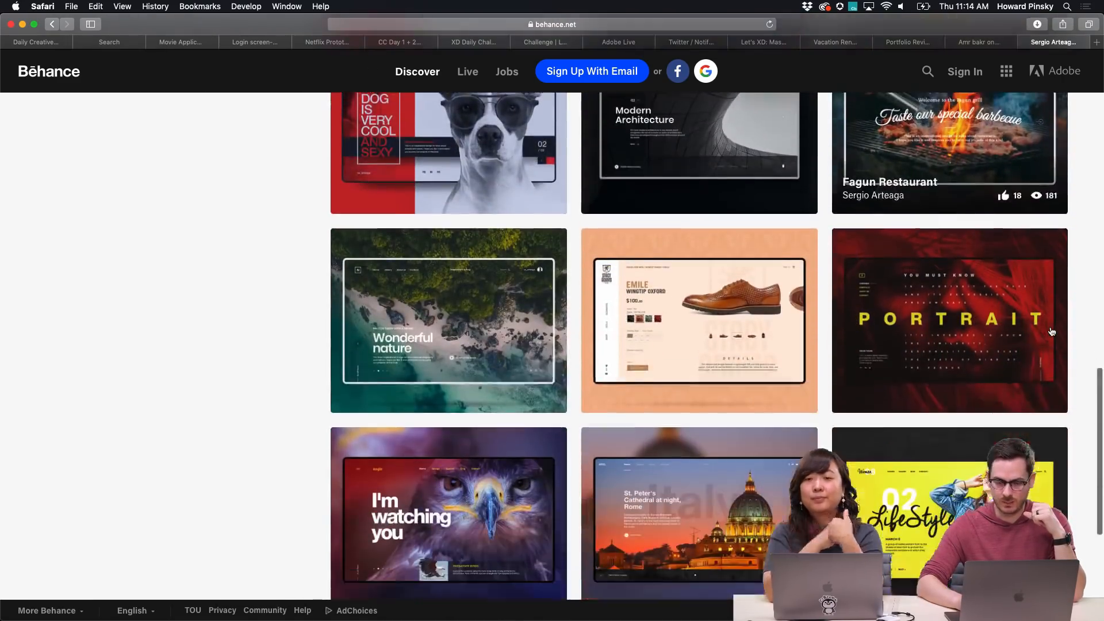
scroll(1051, 332, "down", 1)
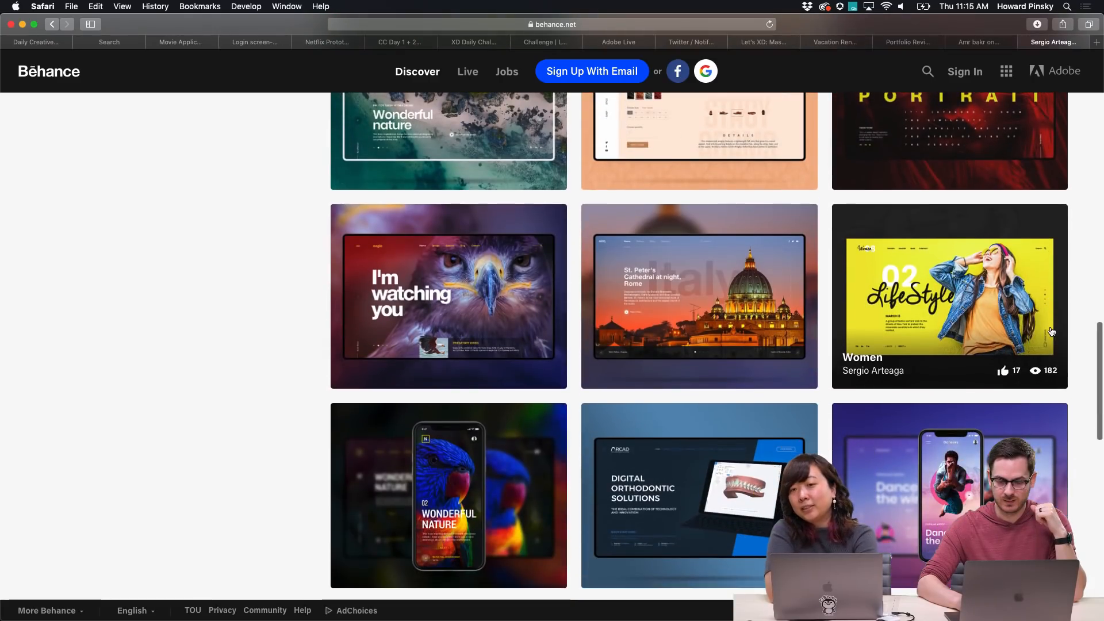
left_click(766, 317)
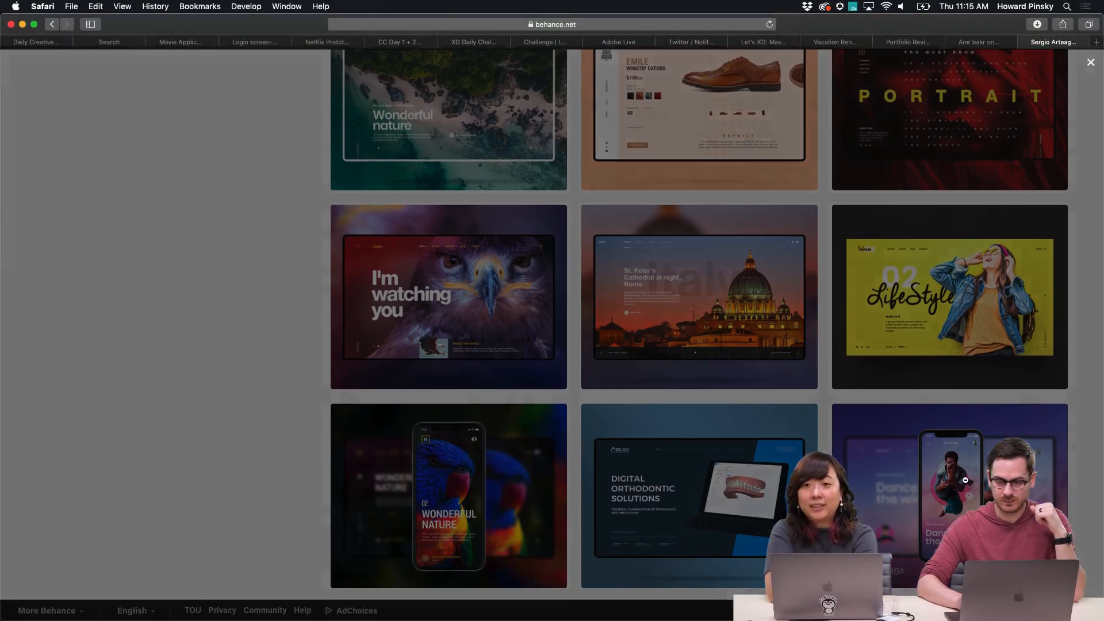
Review the Dancers desktop design and phone mockup through to the end and close the project
scroll(766, 317, "down", 3)
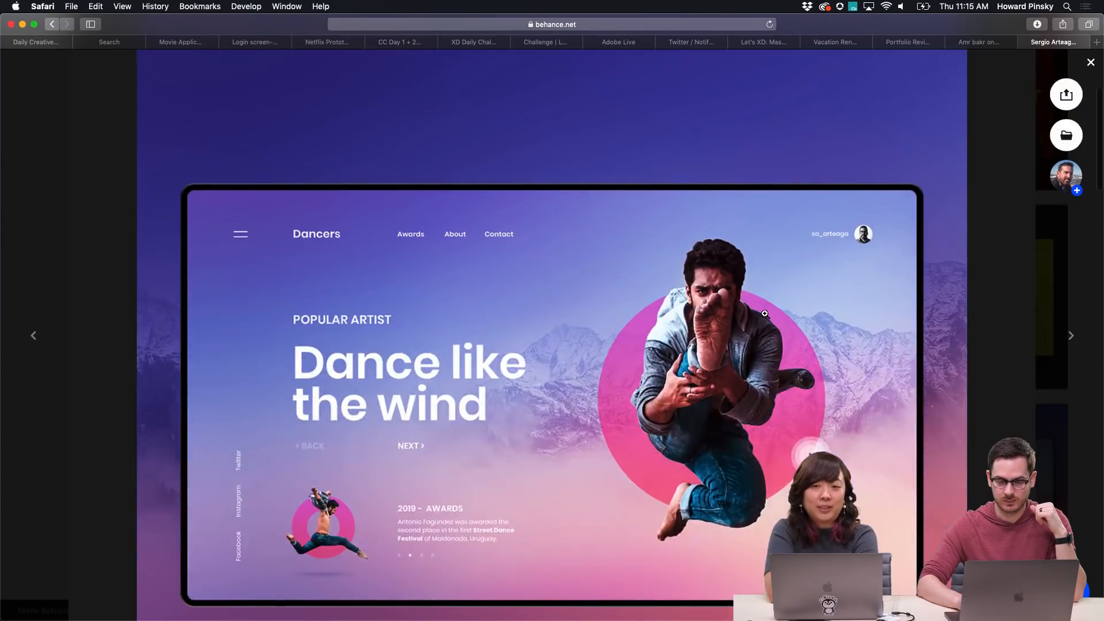
scroll(764, 314, "down", 5)
scroll(764, 314, "down", 15)
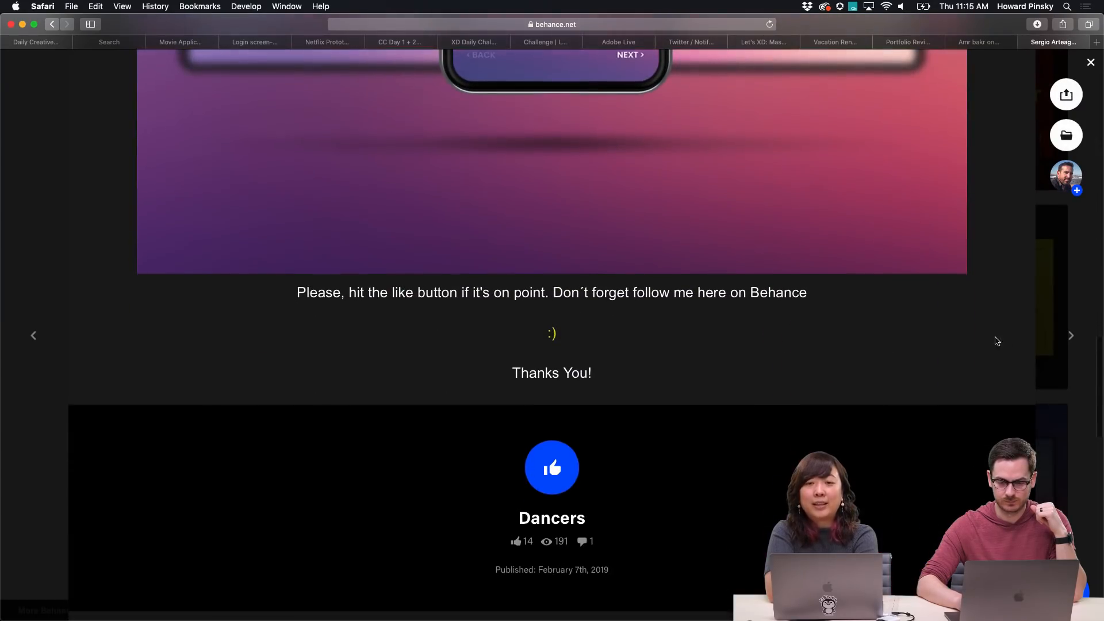
left_click(1084, 284)
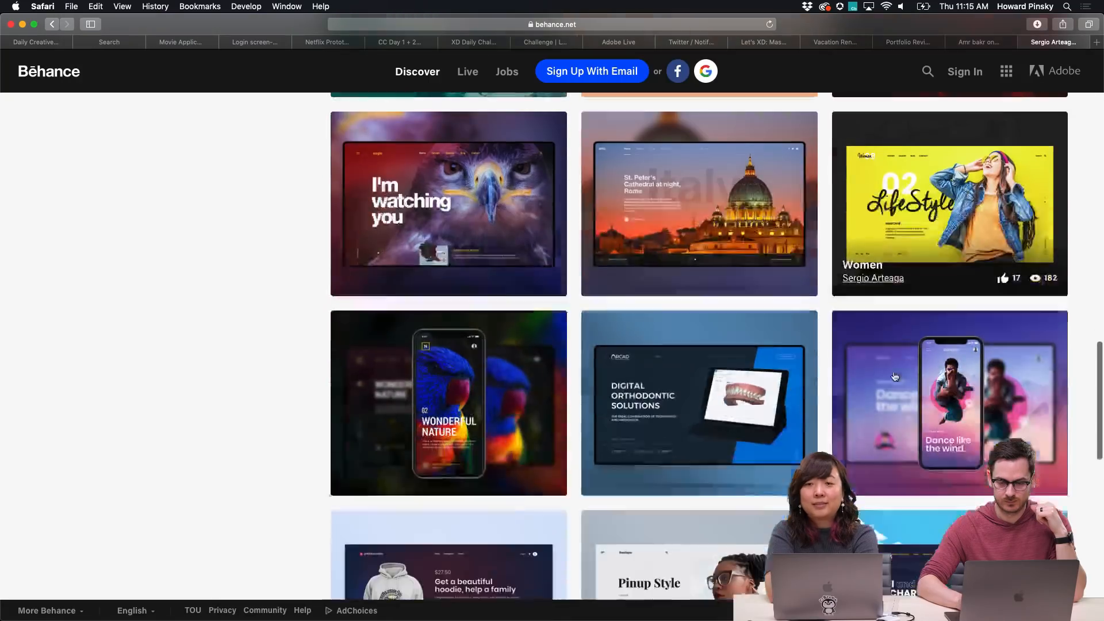
Browse the rest of the work grid down to the logo and photography projects, and open the Candy Sugar project
scroll(895, 376, "down", 2)
scroll(895, 377, "down", 10)
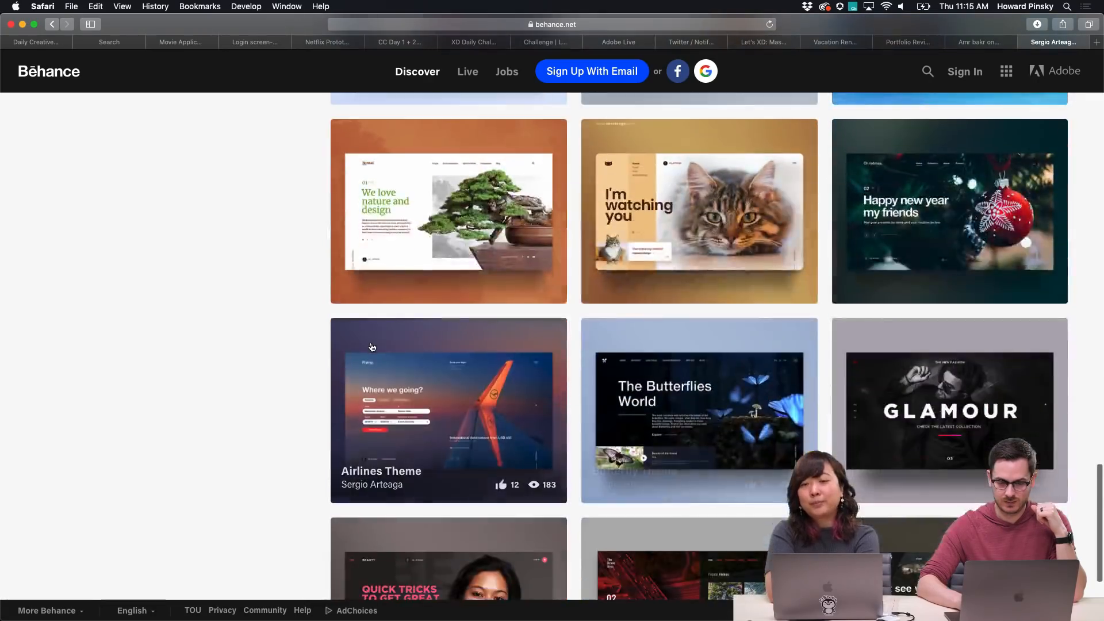
scroll(372, 347, "down", 15)
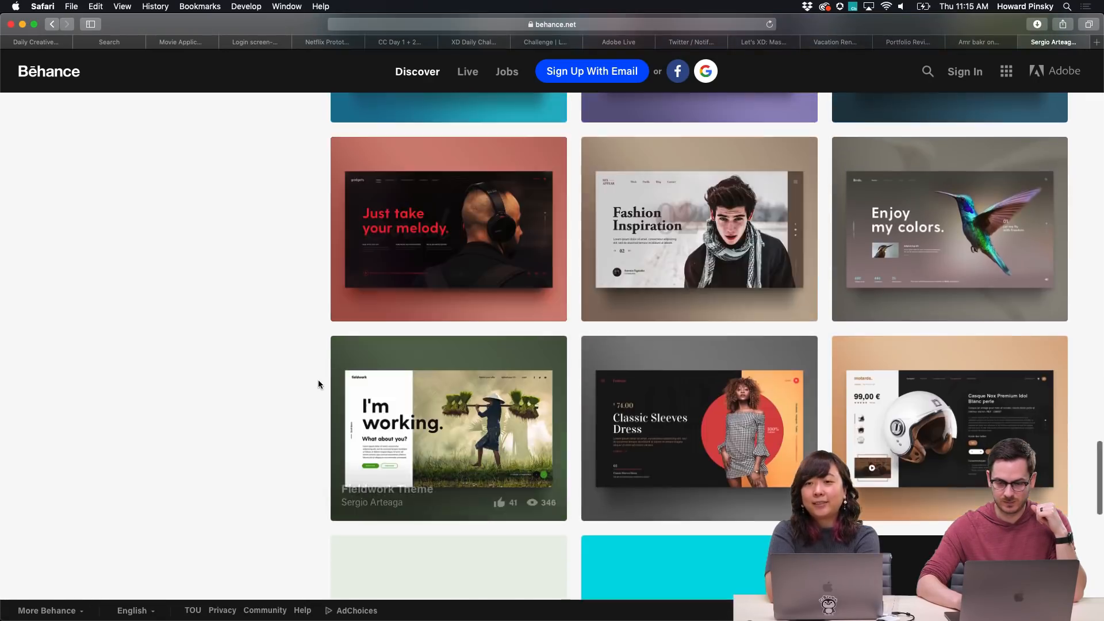
scroll(319, 385, "down", 7)
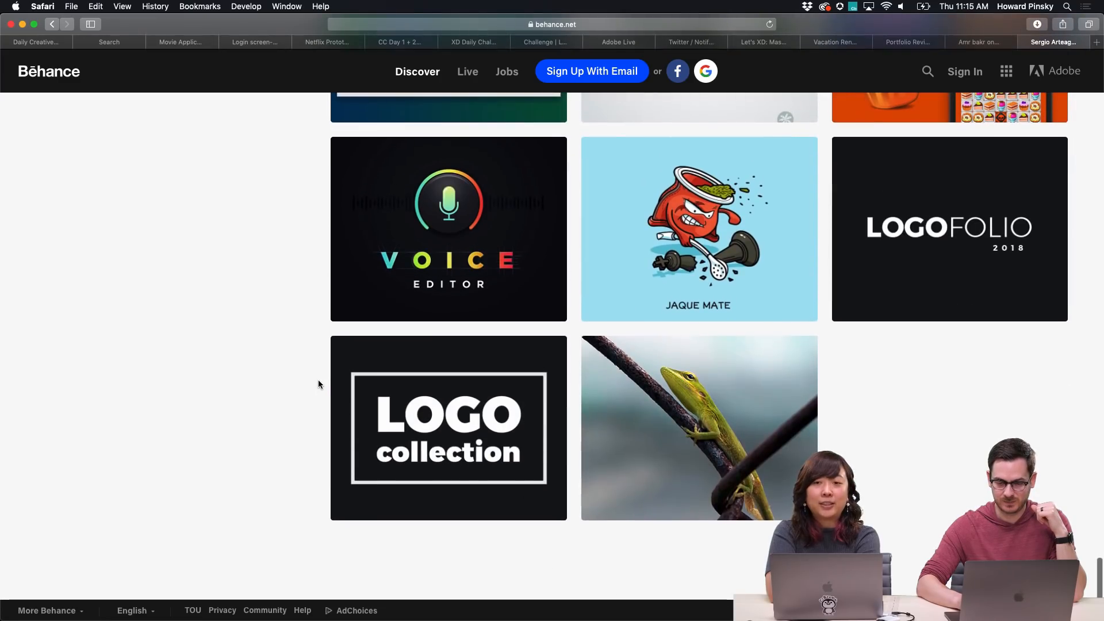
scroll(610, 359, "up", 6)
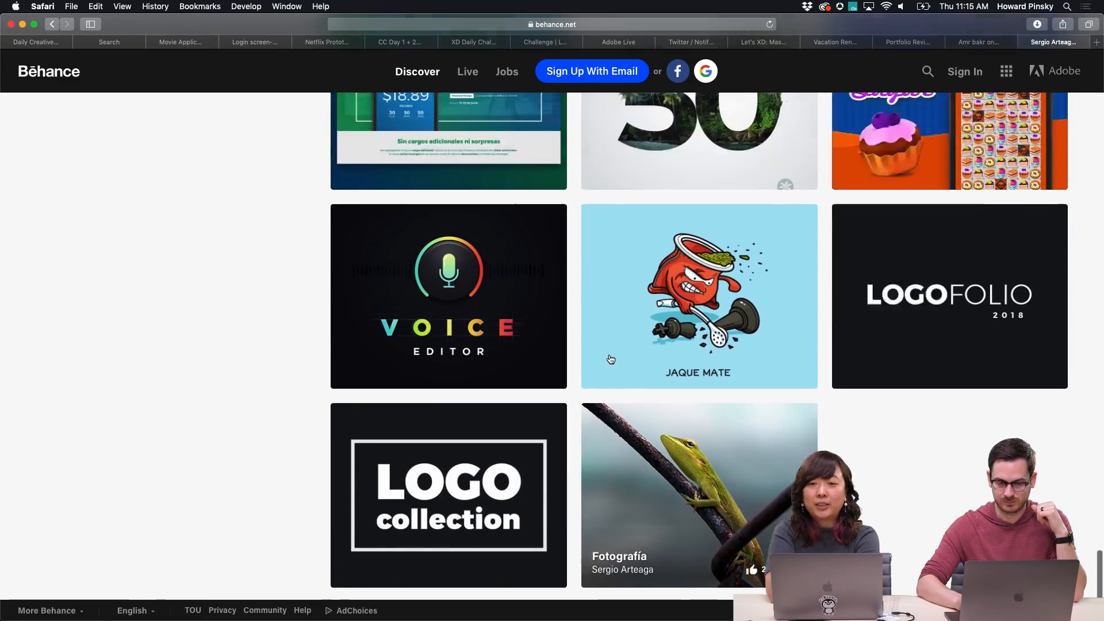
scroll(826, 376, "down", 1)
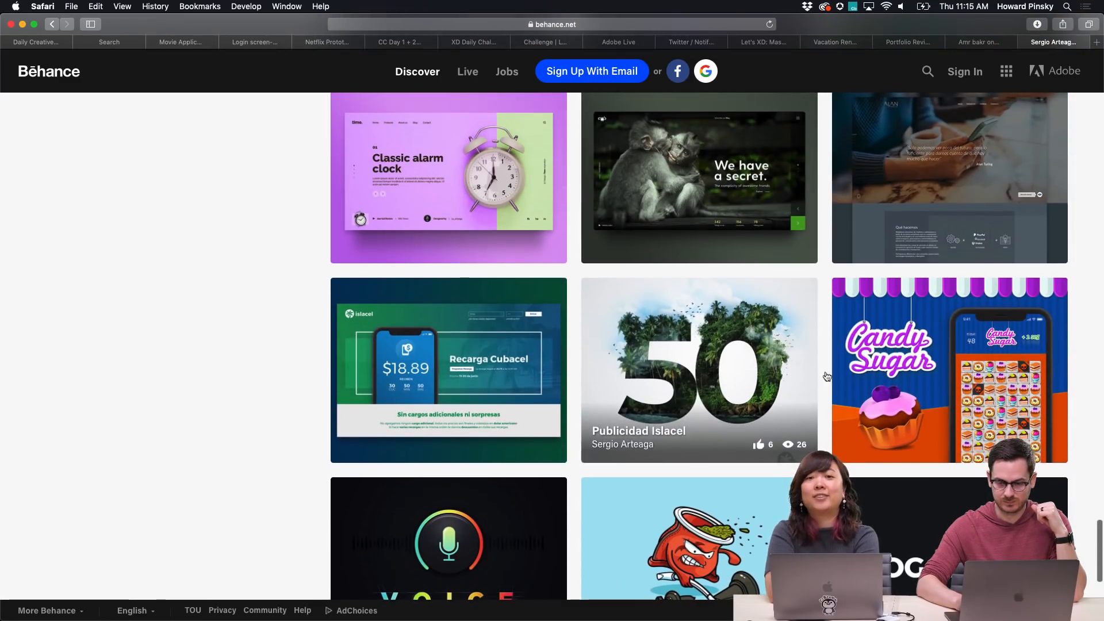
left_click(918, 380)
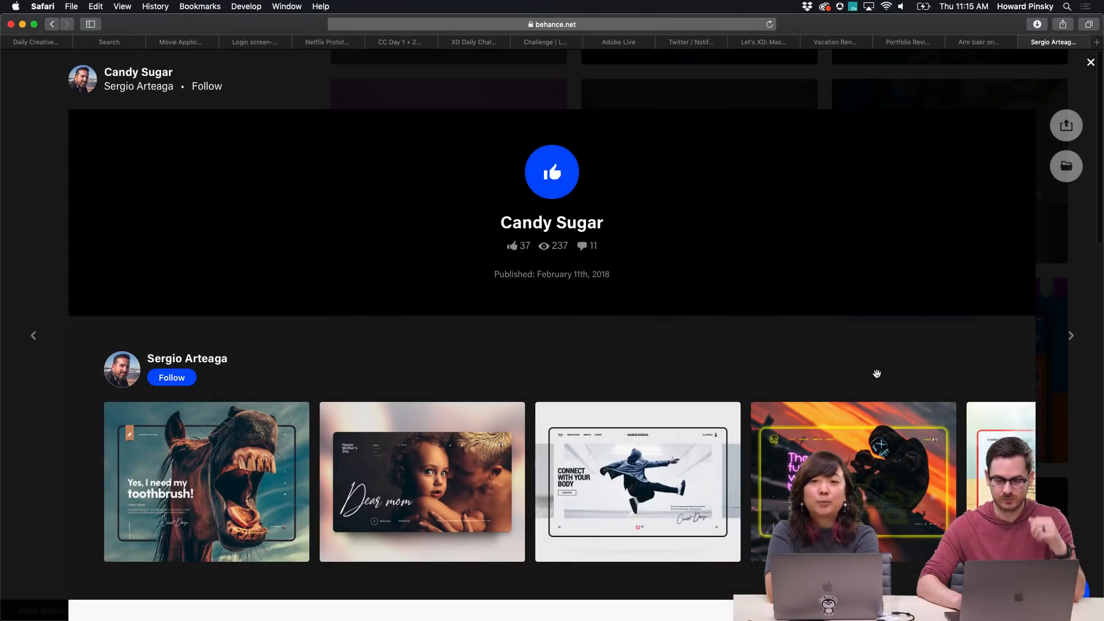
Skim the Candy Sugar project through its typography section and cake sketch, and return to the opening mockups
scroll(876, 373, "down", 15)
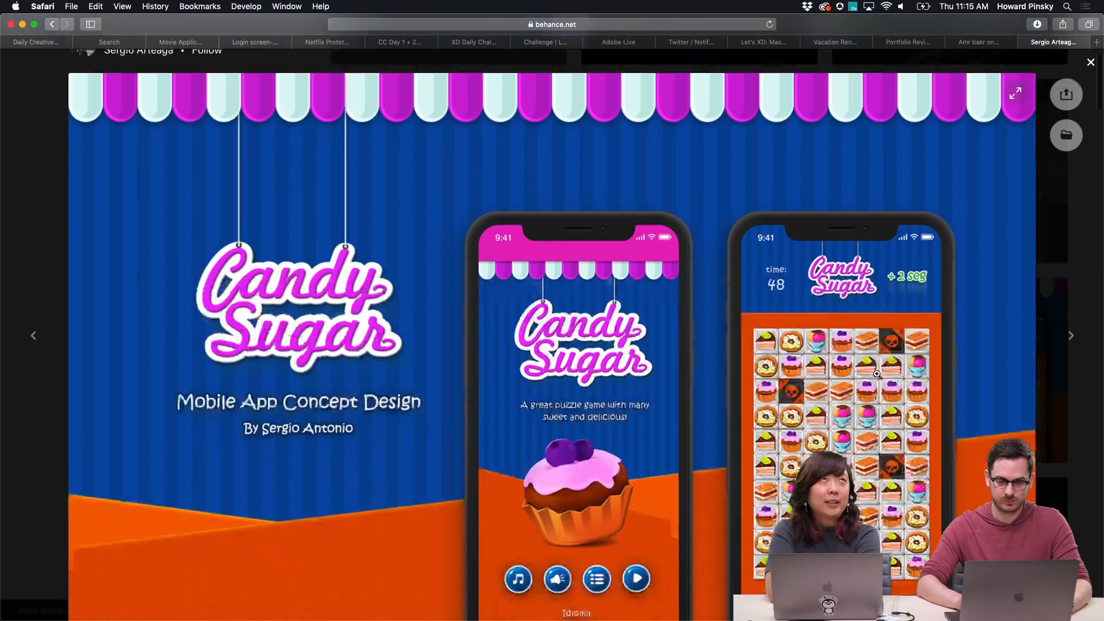
scroll(876, 375, "down", 20)
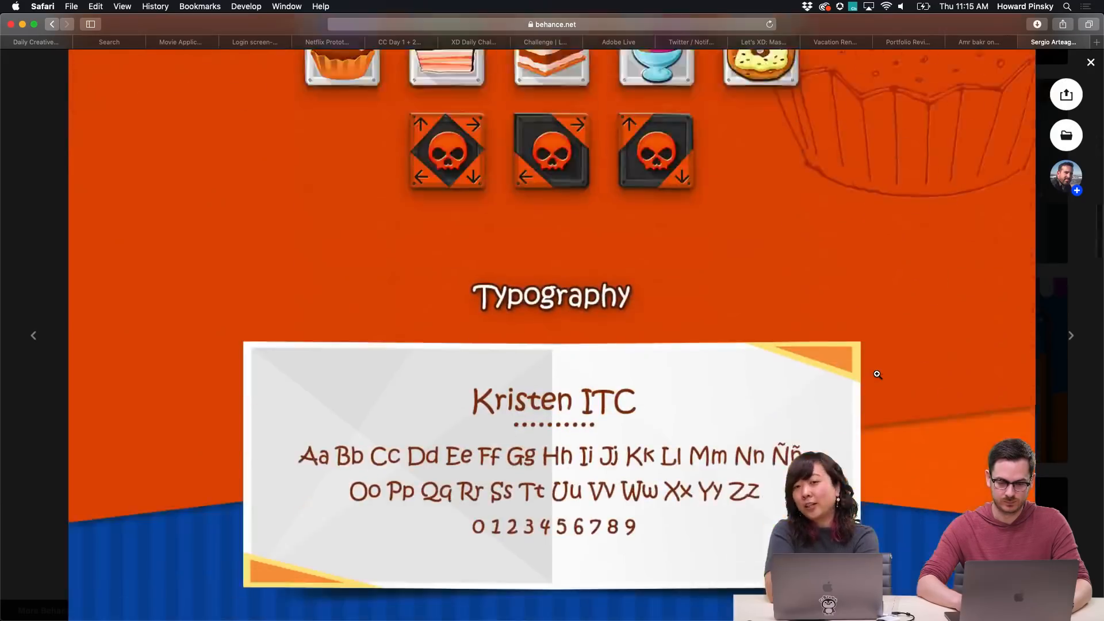
scroll(876, 373, "down", 5)
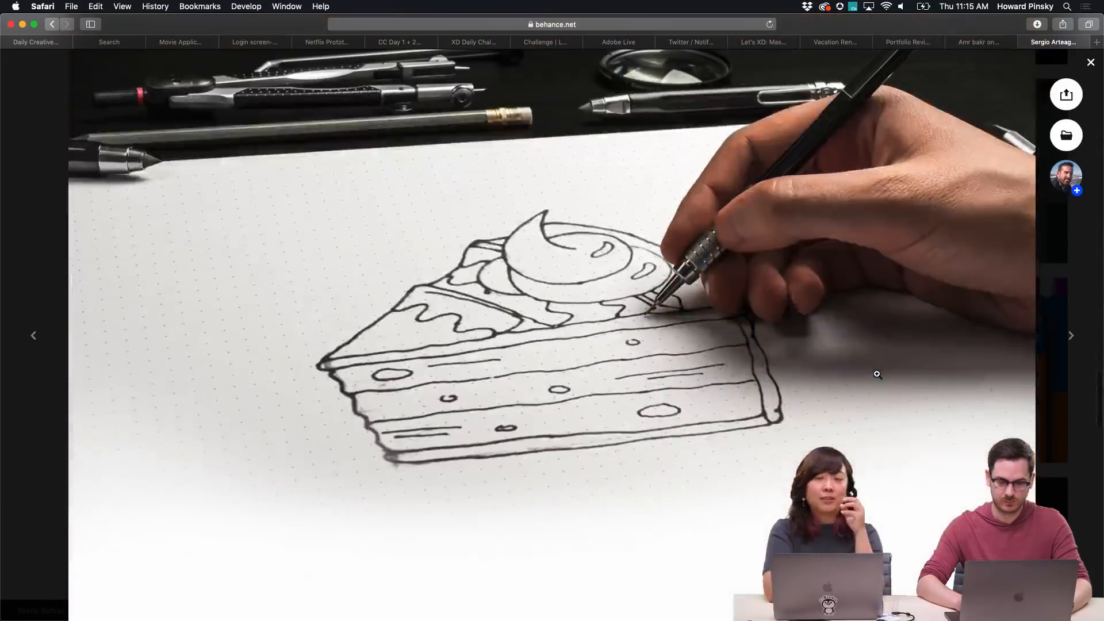
scroll(876, 374, "up", 15)
scroll(877, 375, "up", 10)
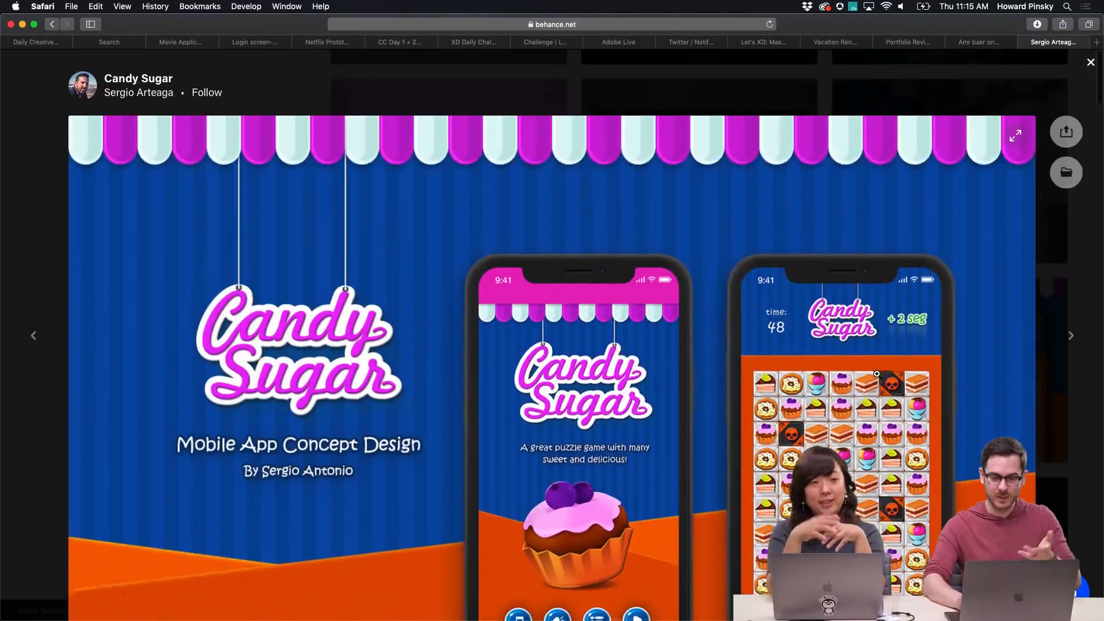
Review Candy Sugar in detail, from the phone mockups through languages, buttons, items and important screens to the closing thanks message
scroll(876, 374, "down", 2)
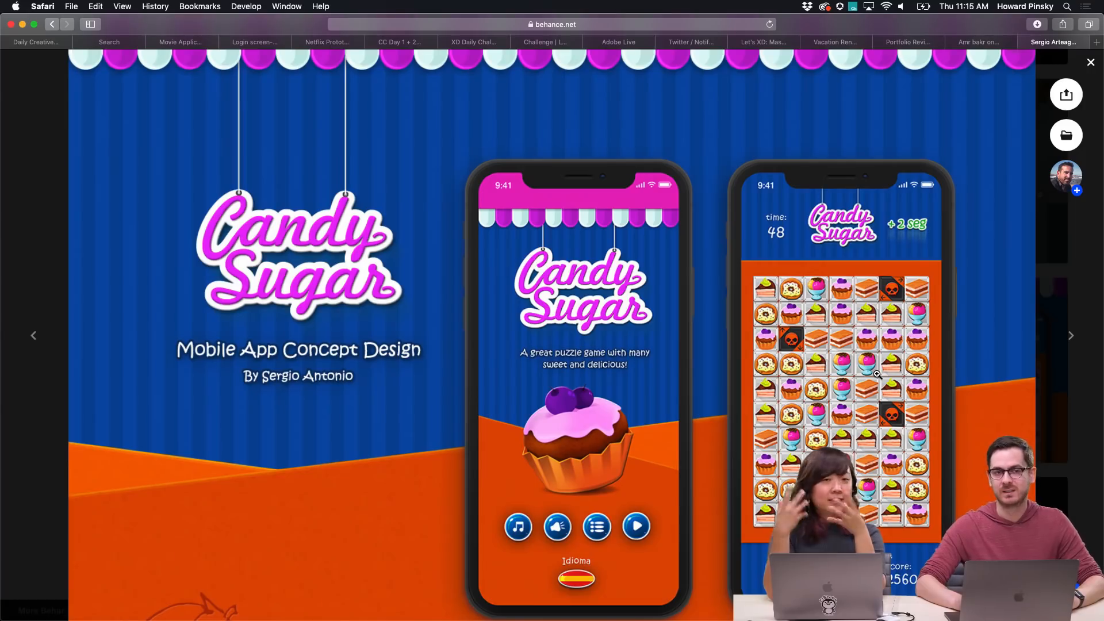
scroll(876, 373, "down", 2)
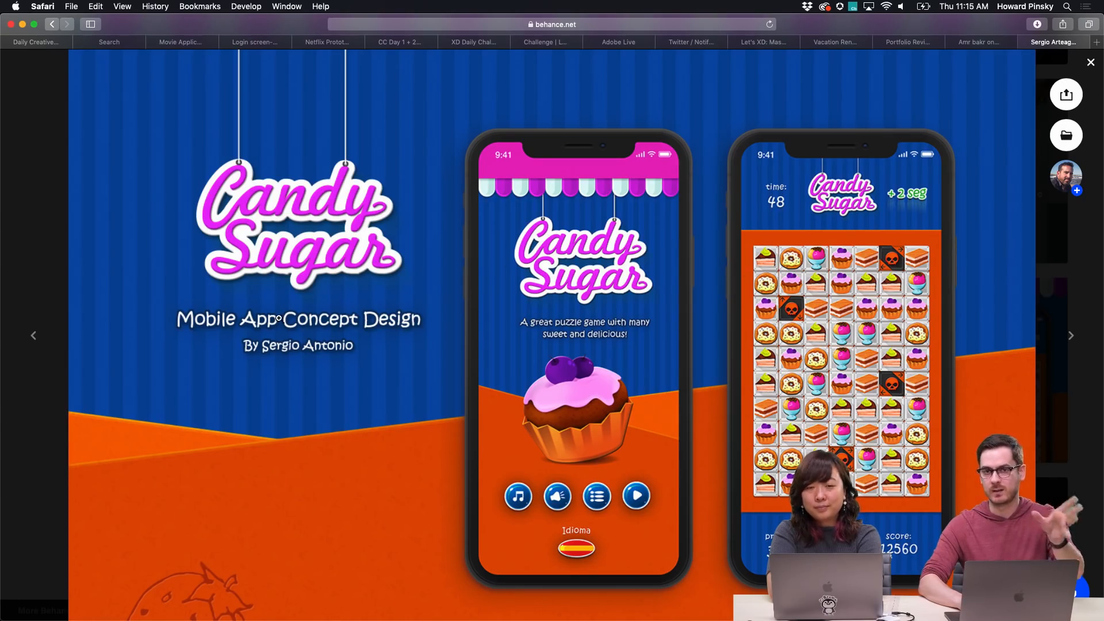
scroll(284, 319, "down", 10)
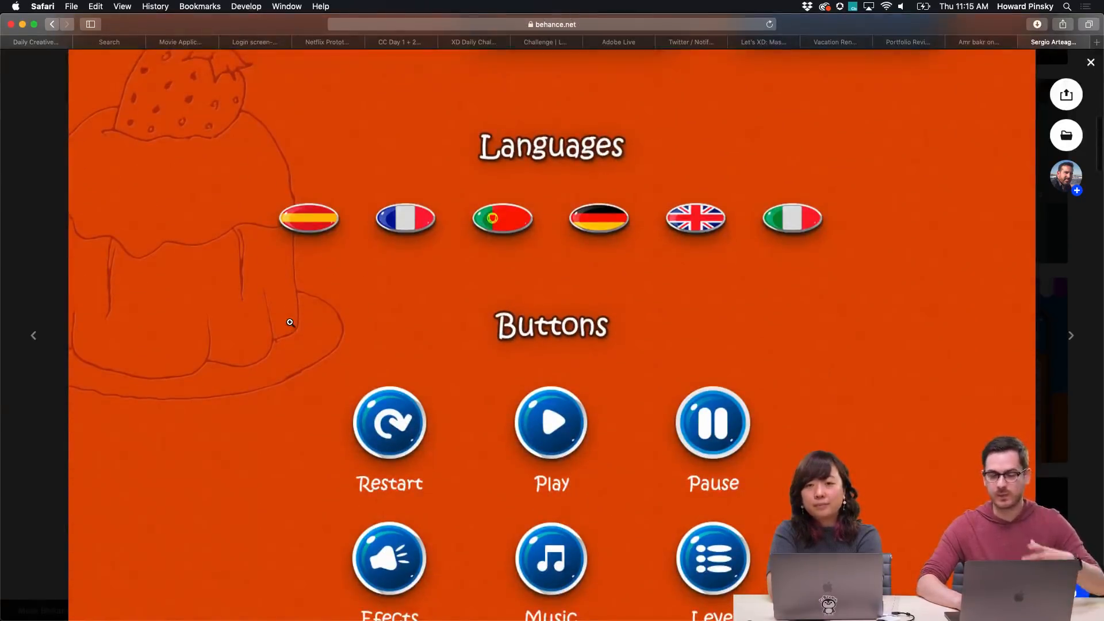
scroll(290, 322, "down", 5)
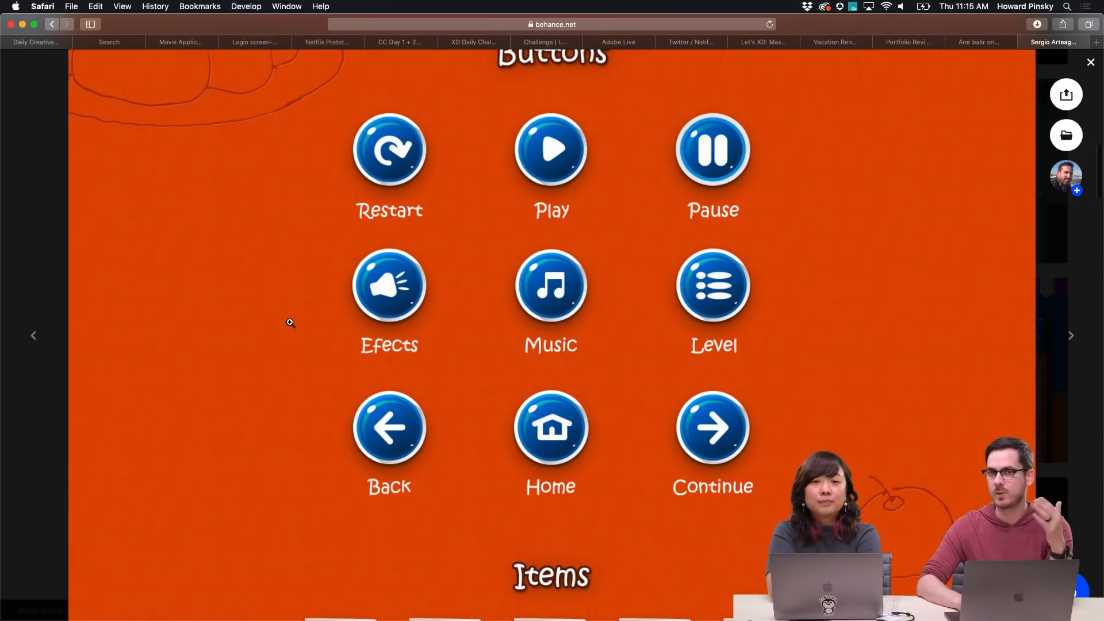
scroll(290, 322, "down", 8)
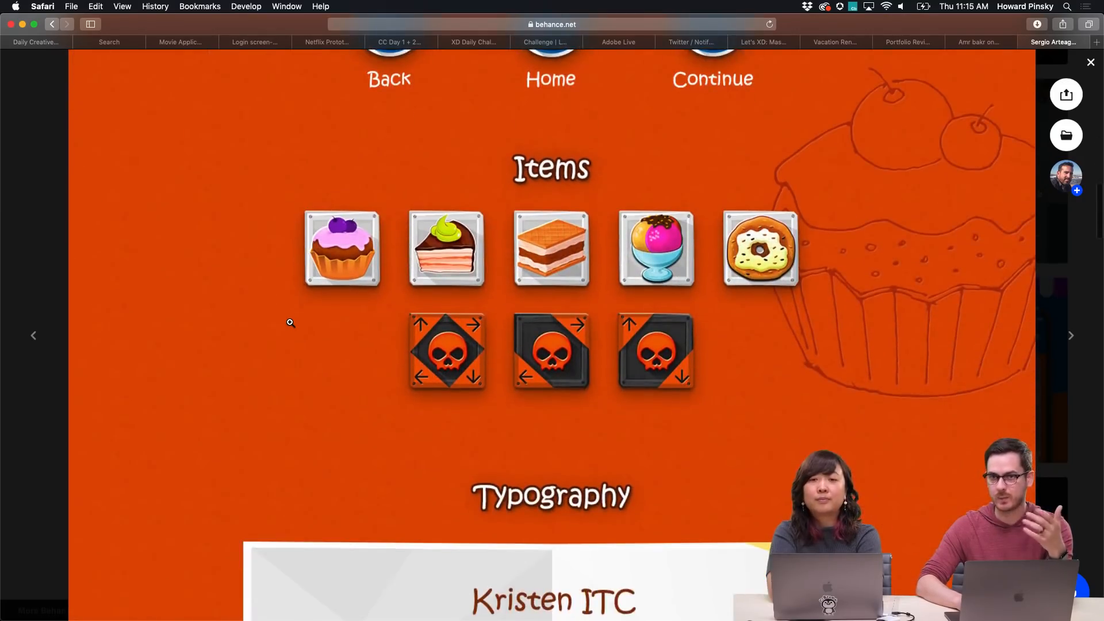
scroll(290, 322, "down", 10)
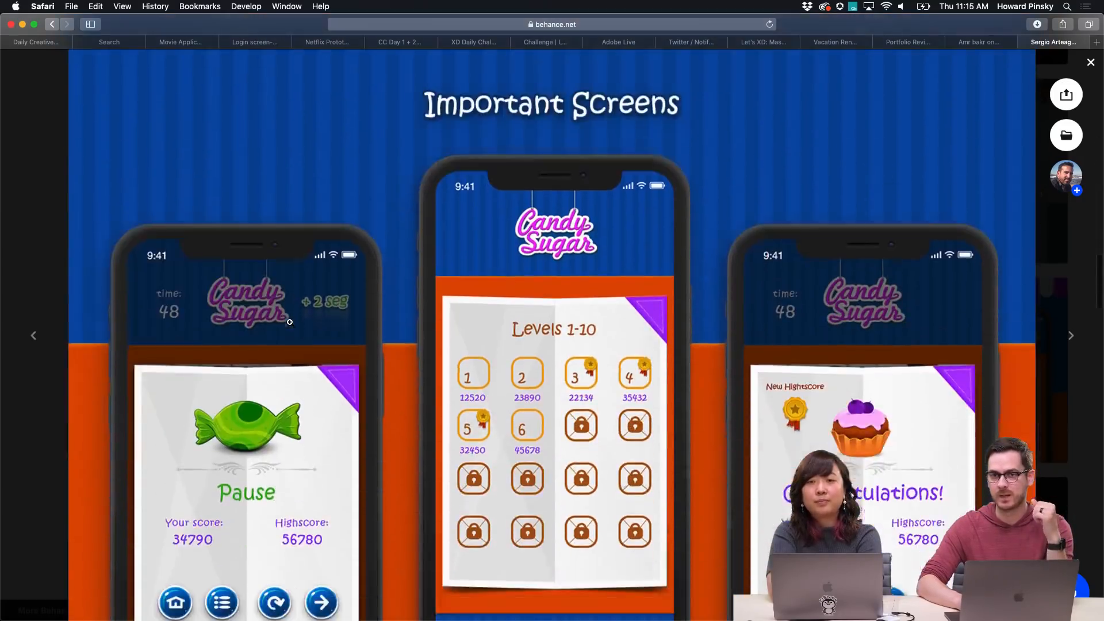
scroll(289, 322, "down", 10)
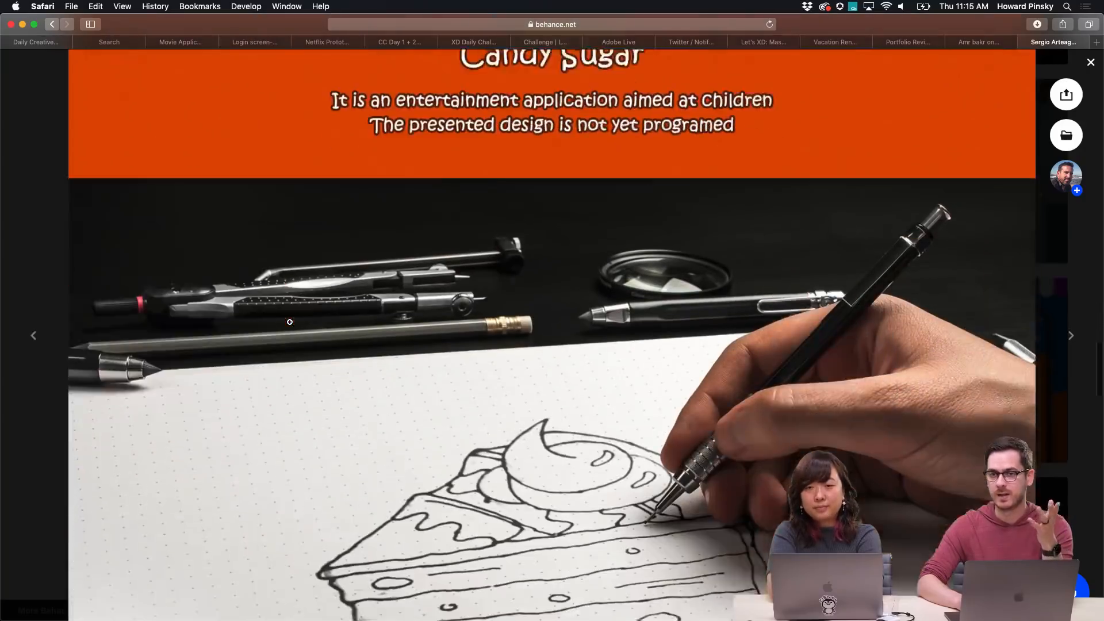
scroll(290, 322, "down", 10)
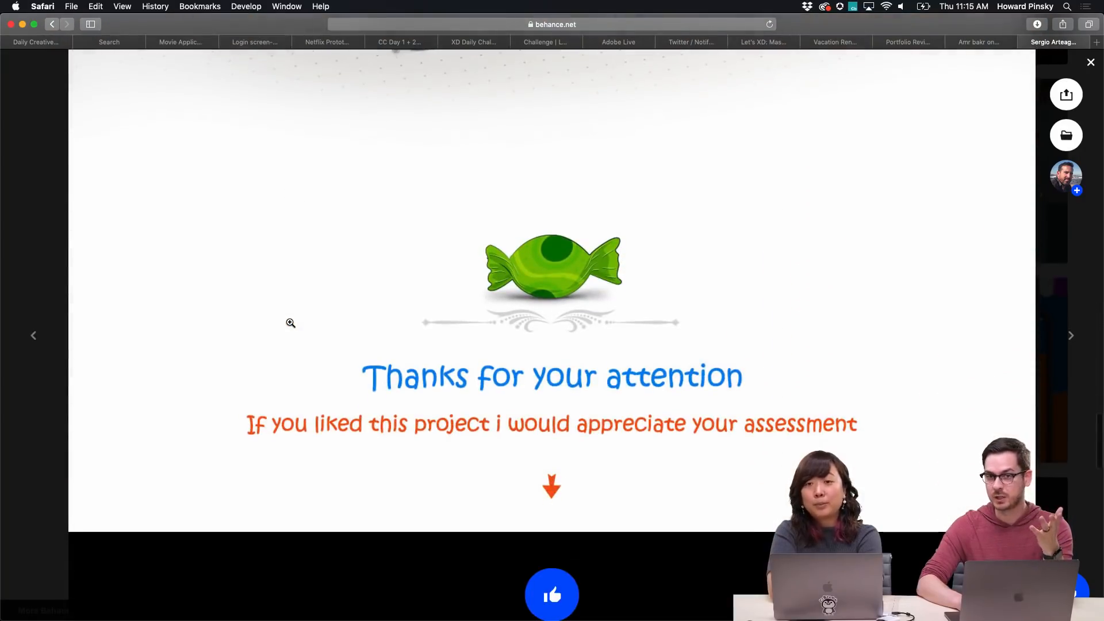
scroll(290, 322, "down", 4)
scroll(290, 323, "up", 5)
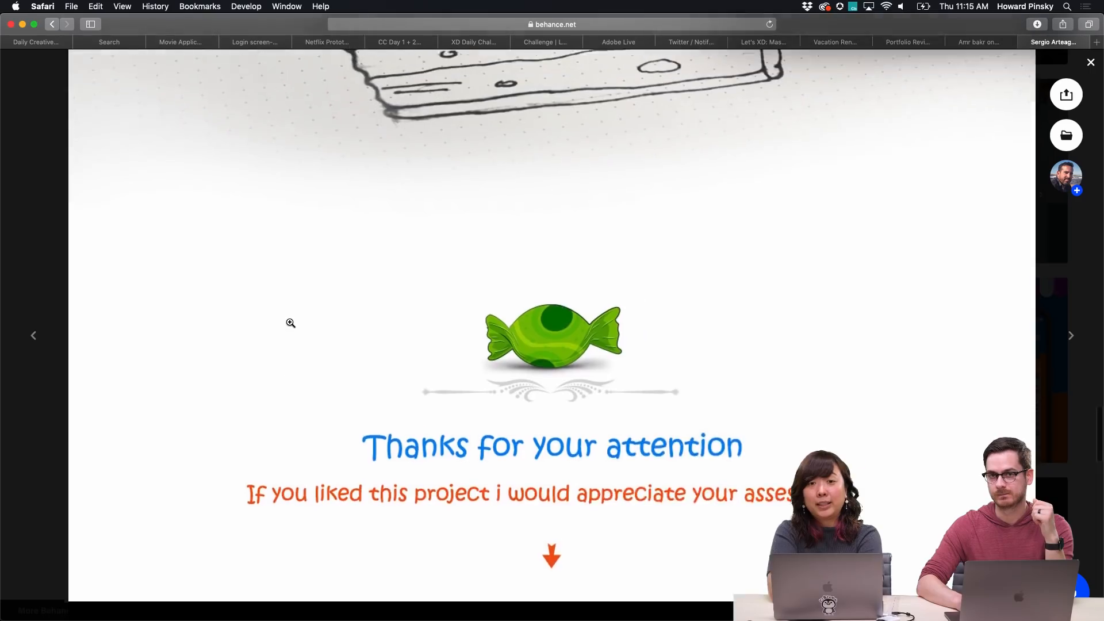
Look back through Candy Sugar from the cake sketch up to the Important Screens section and close the project
scroll(291, 322, "up", 6)
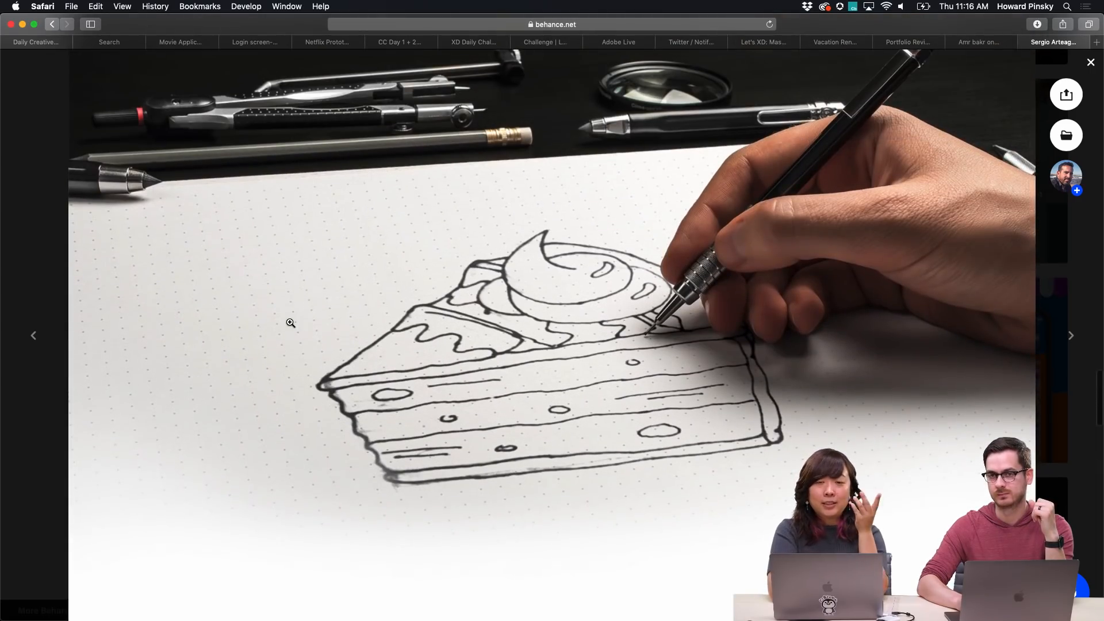
scroll(290, 323, "up", 3)
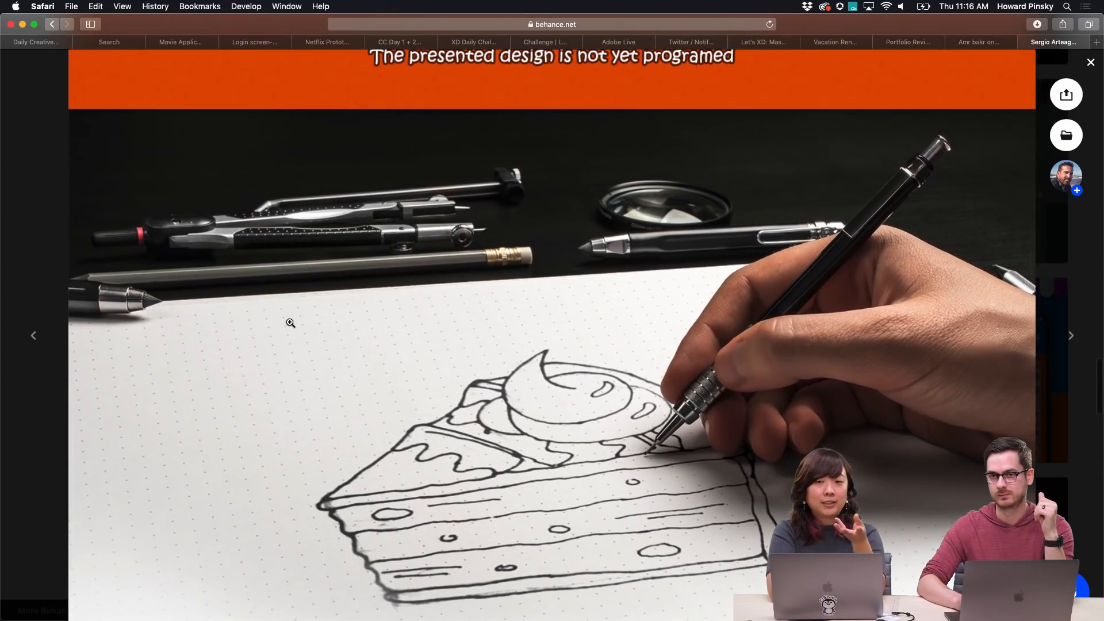
scroll(291, 322, "up", 1)
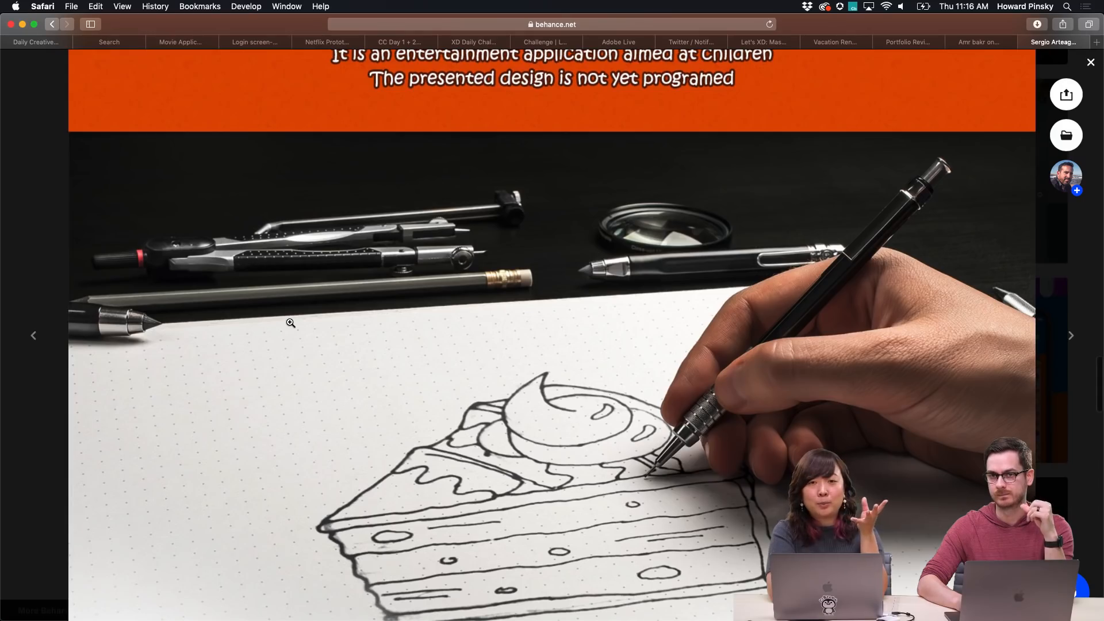
scroll(290, 322, "up", 10)
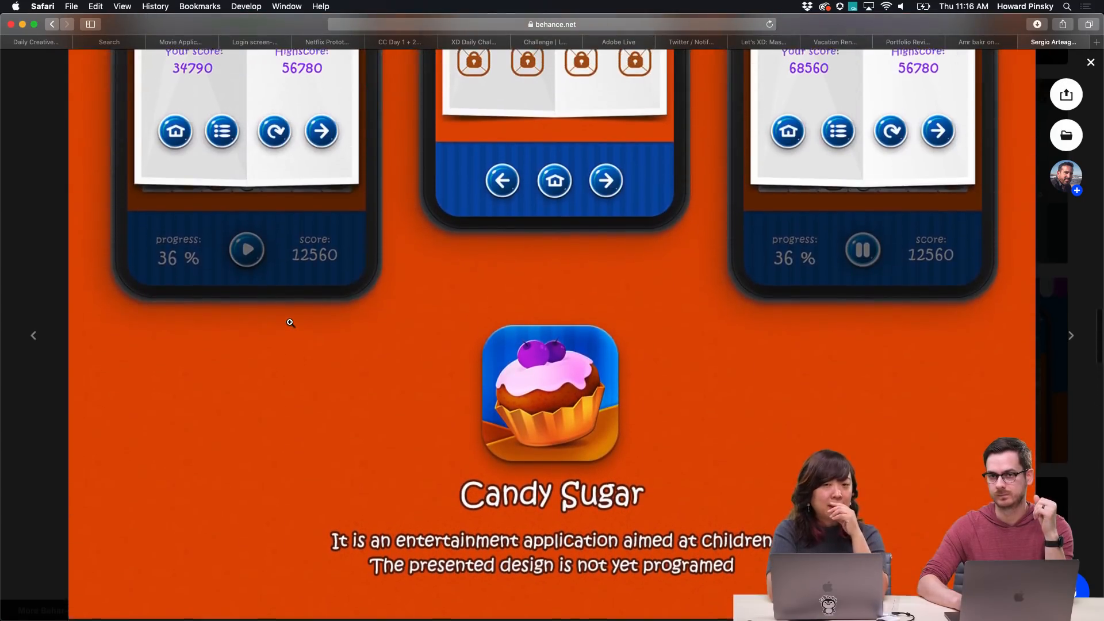
scroll(291, 323, "up", 12)
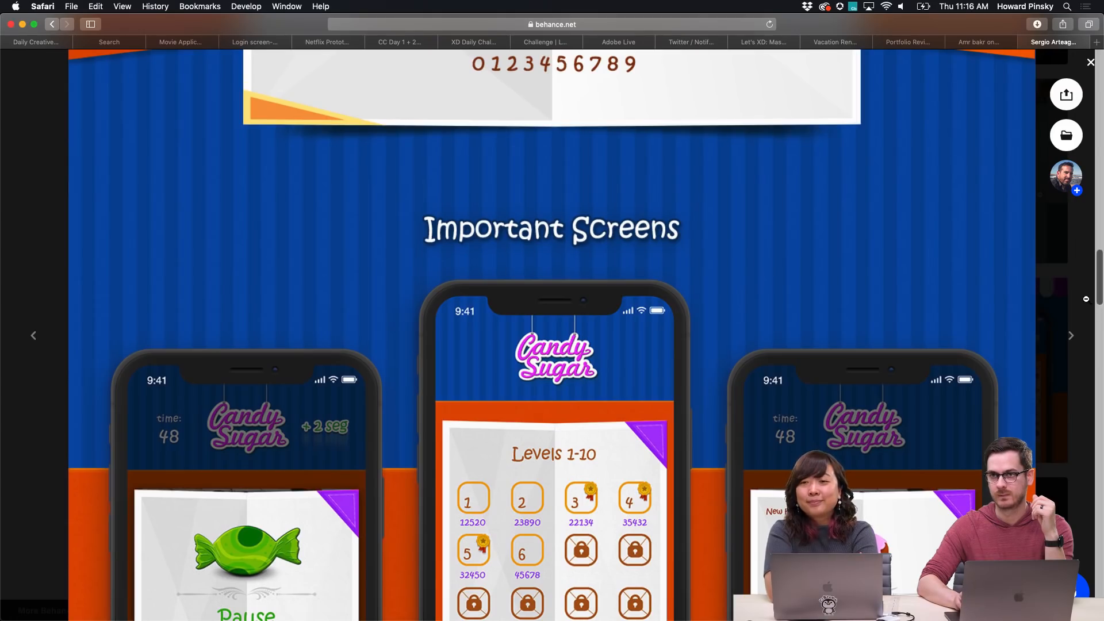
left_click(1086, 299)
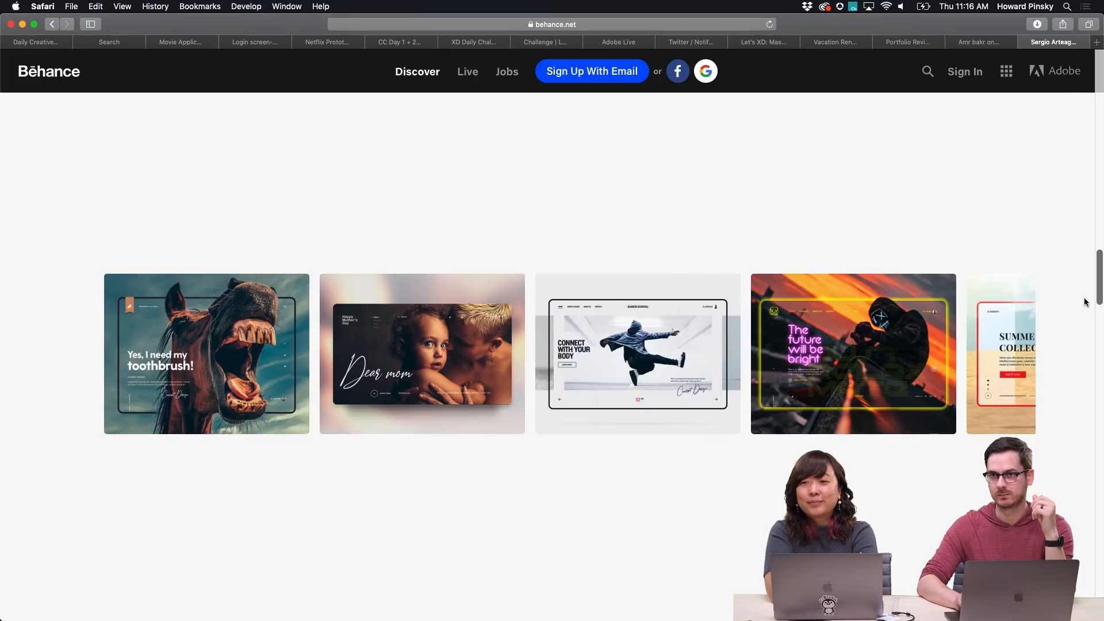
Browse the designer's web and mobile concepts in the work grid down to its final row, and open the Voice Editor project
scroll(1072, 290, "down", 8)
scroll(1071, 291, "down", 10)
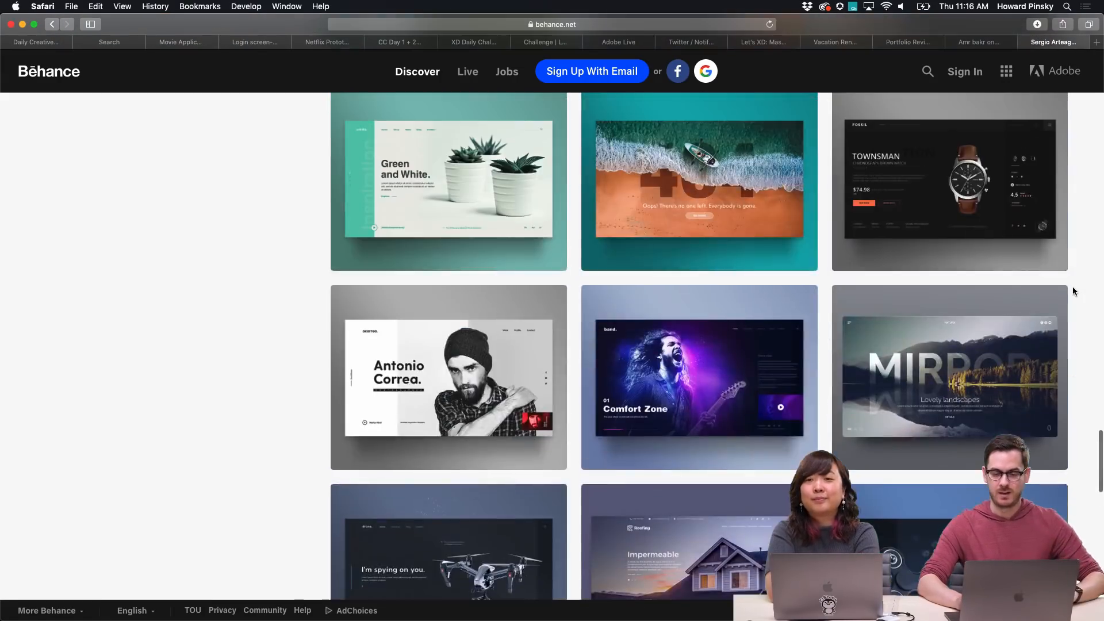
scroll(1072, 291, "down", 8)
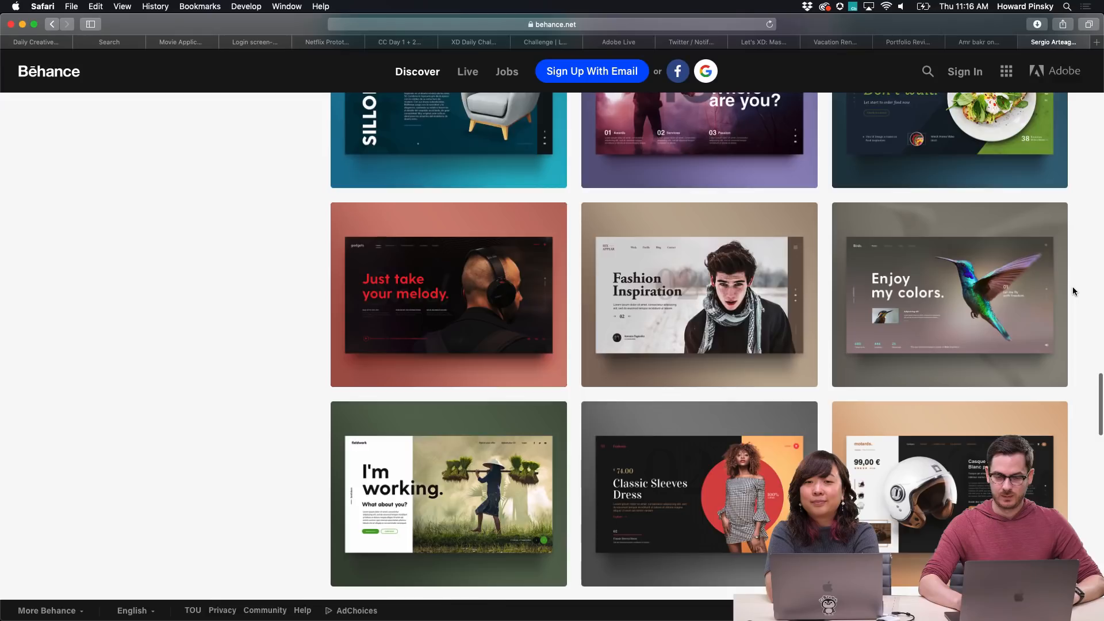
scroll(1073, 289, "up", 12)
scroll(1072, 287, "up", 8)
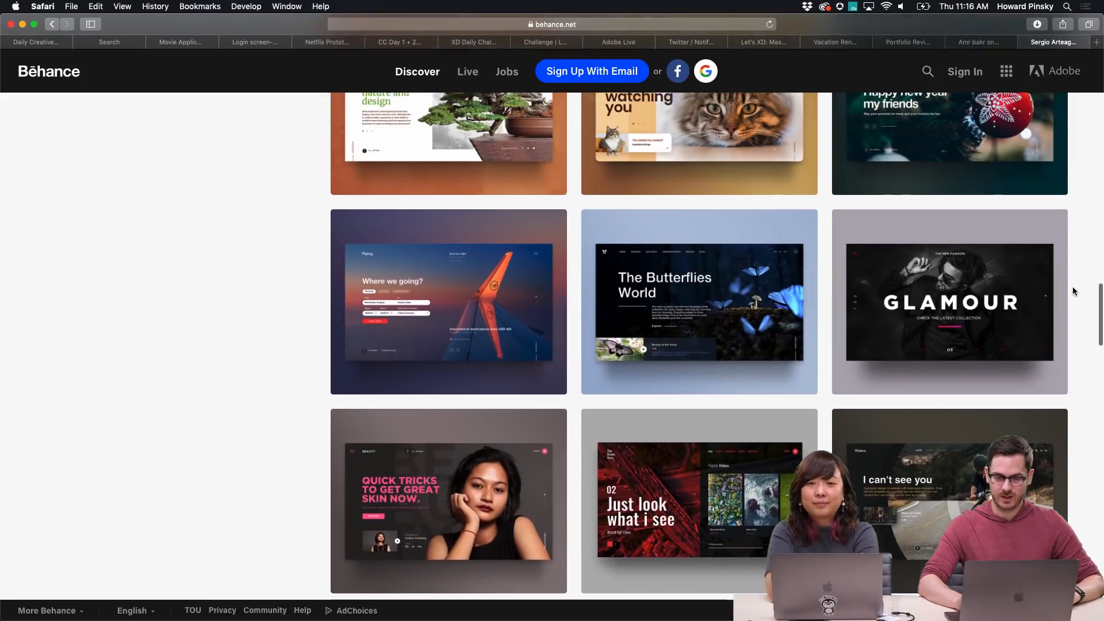
scroll(1072, 290, "up", 8)
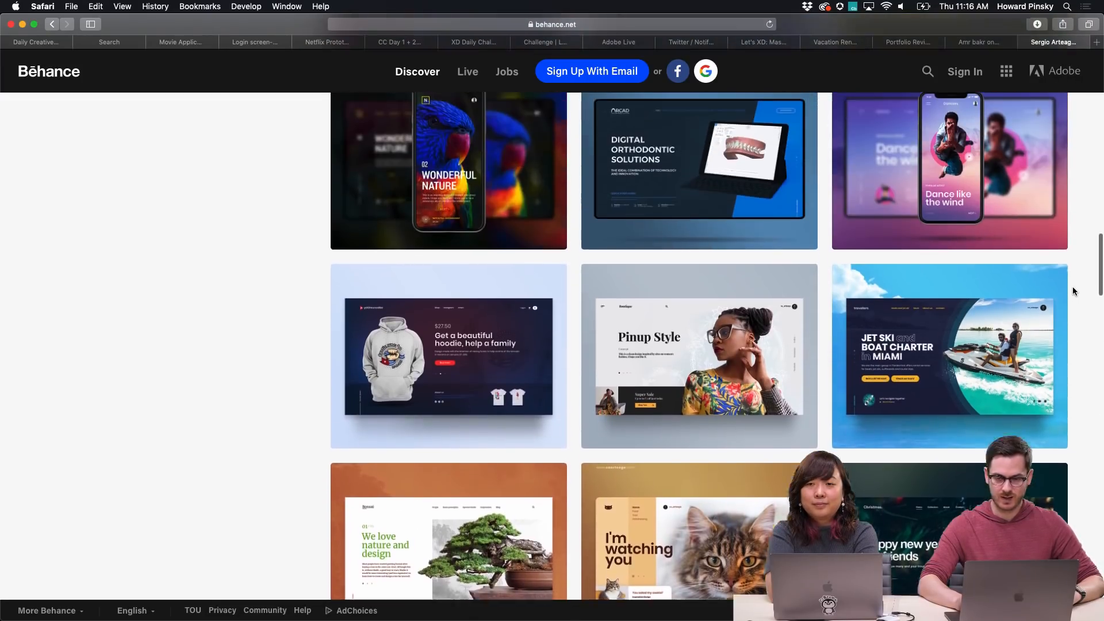
scroll(1073, 291, "up", 6)
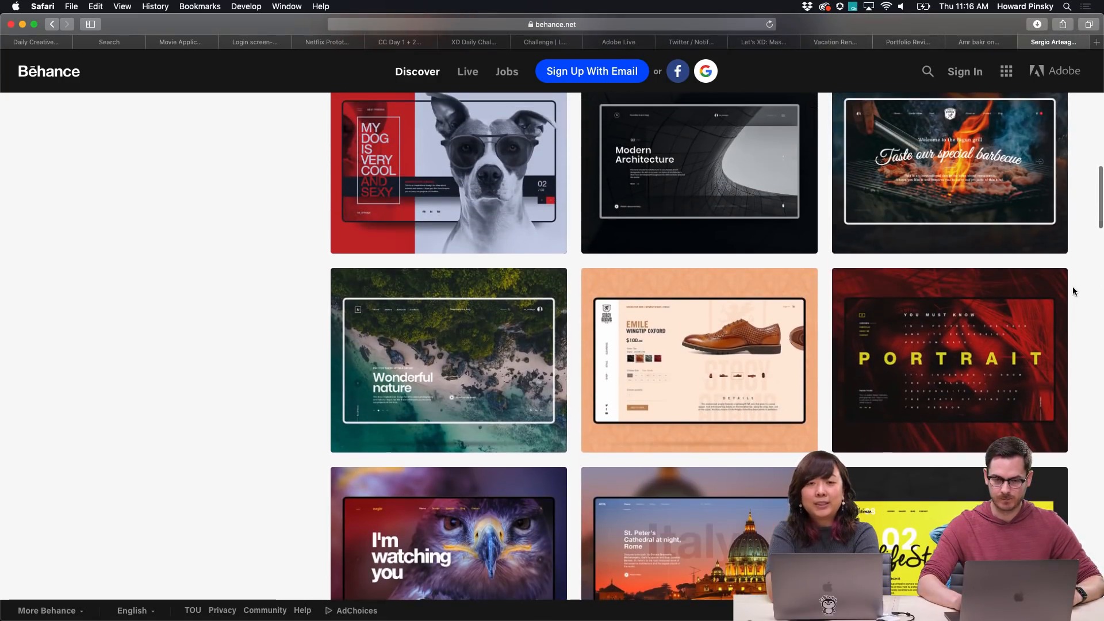
scroll(1073, 291, "up", 10)
scroll(1073, 291, "down", 20)
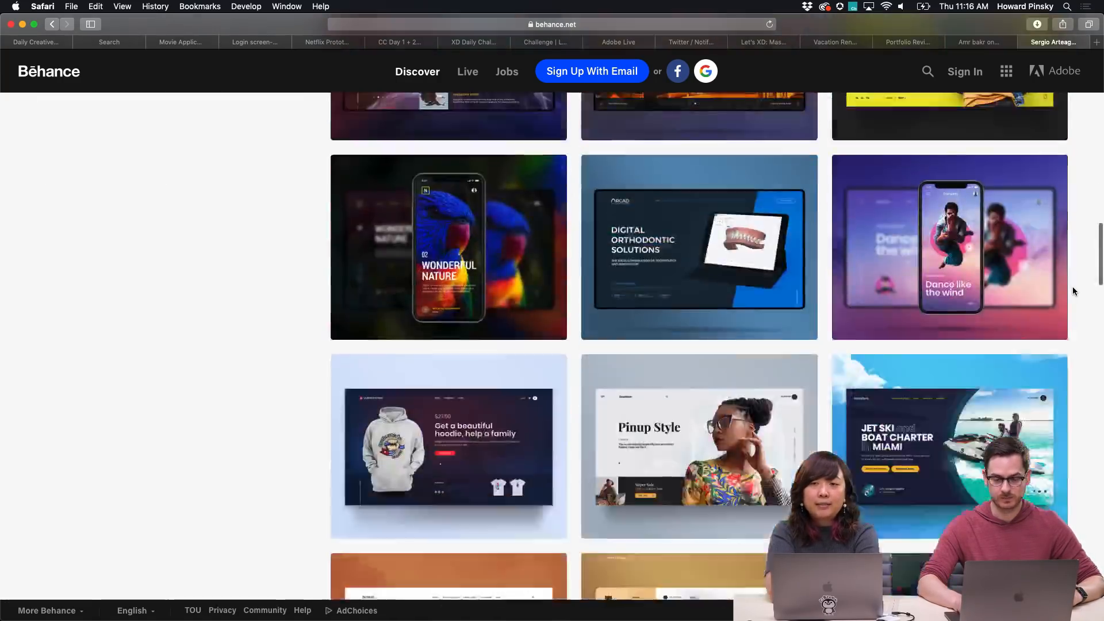
scroll(1072, 291, "up", 3)
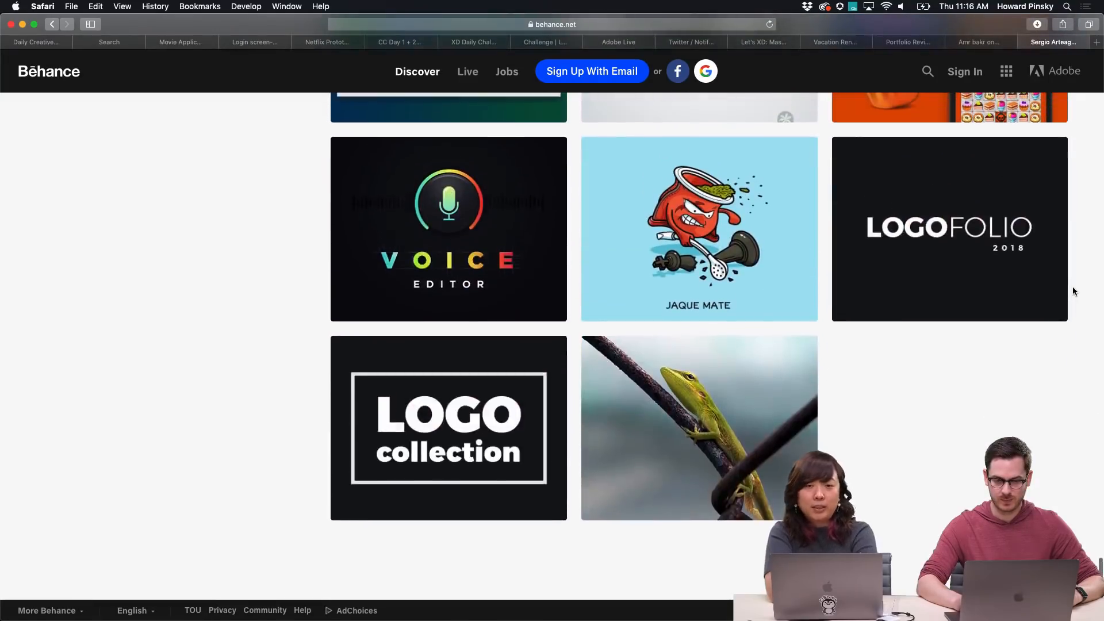
left_click(527, 370)
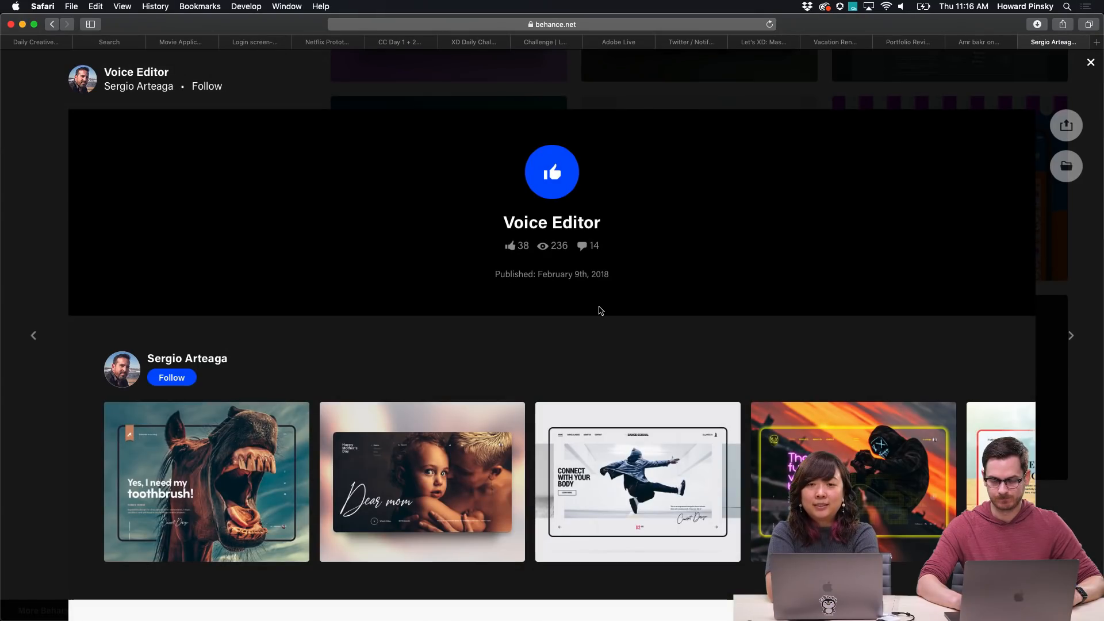
Review the Voice Editor phone mockups through to the closing concept message and close the project
scroll(600, 311, "down", 8)
scroll(598, 307, "down", 15)
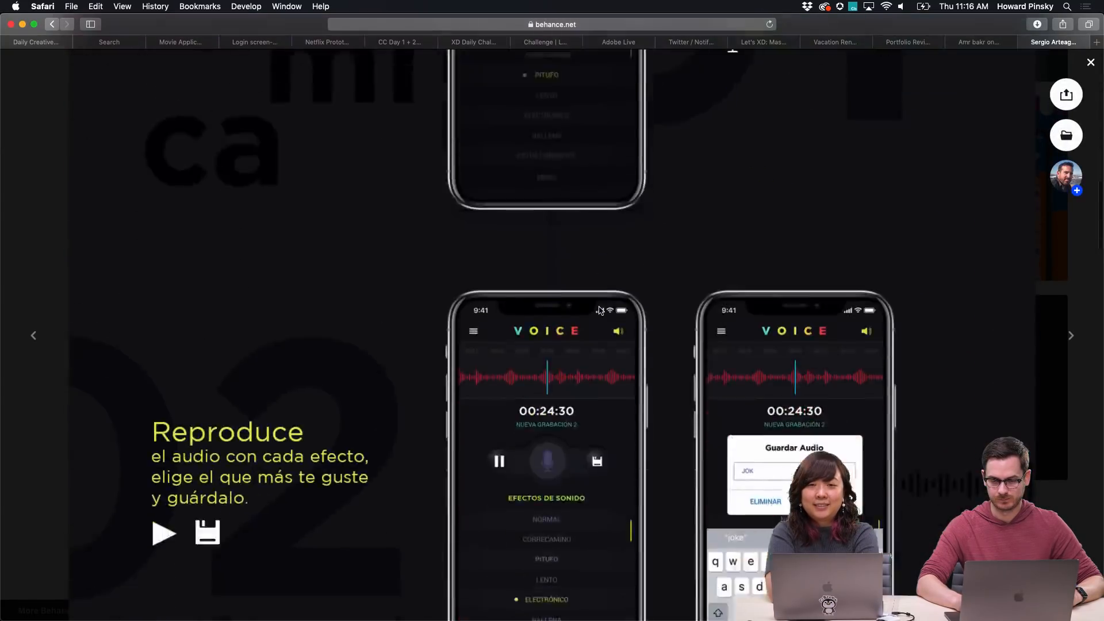
scroll(599, 307, "down", 15)
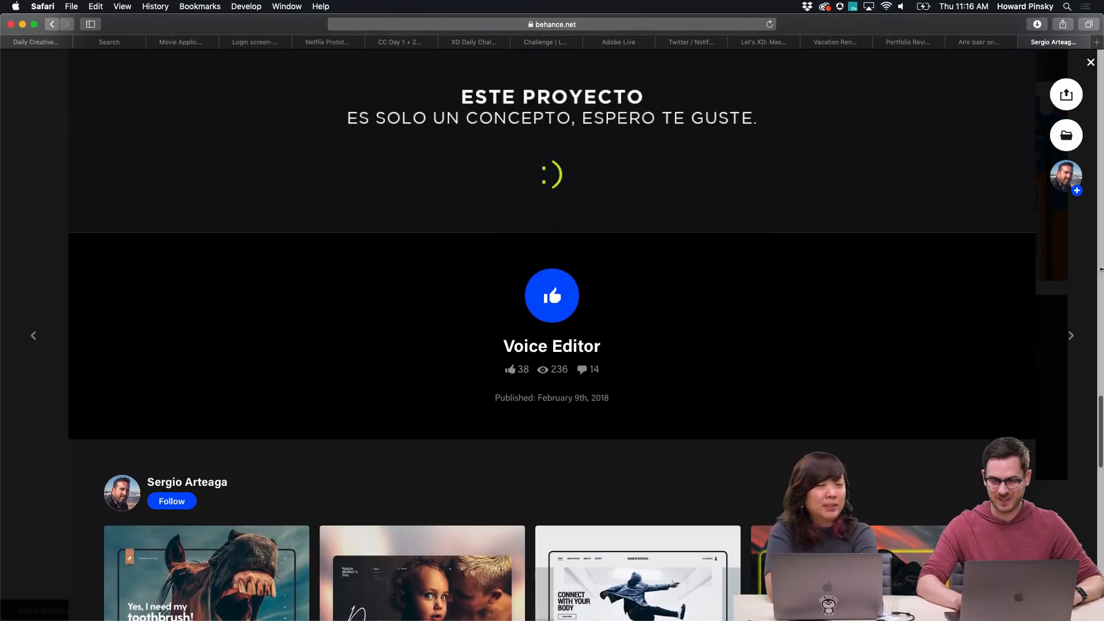
left_click(1081, 280)
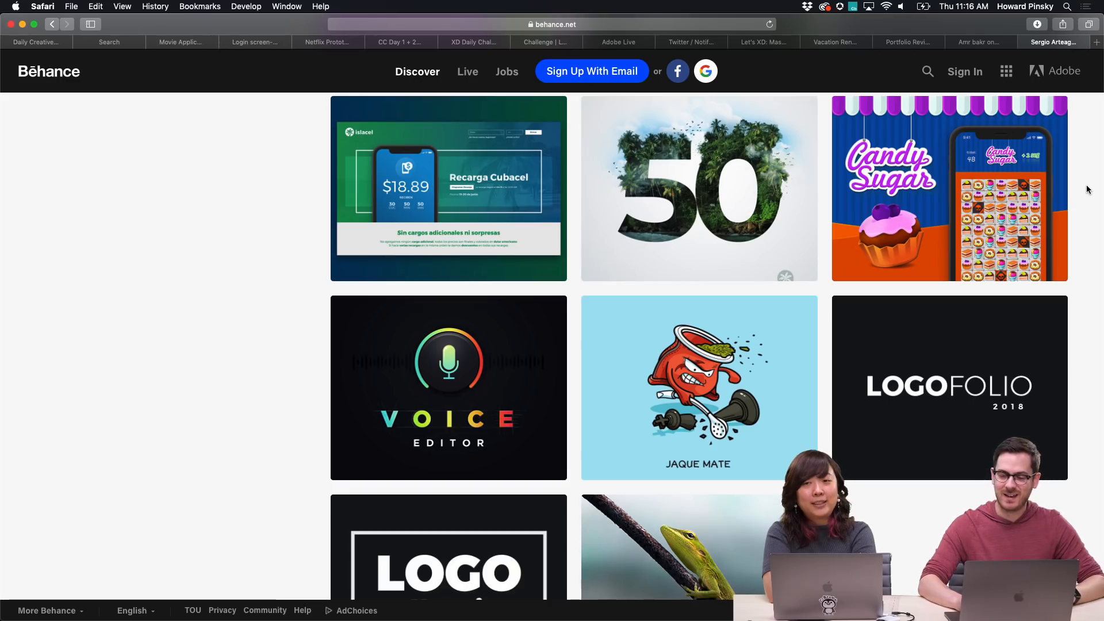
Return to the designer's profile header and skim the work grid again down to the bonsai, cat and butterfly designs
scroll(1084, 180, "up", 2)
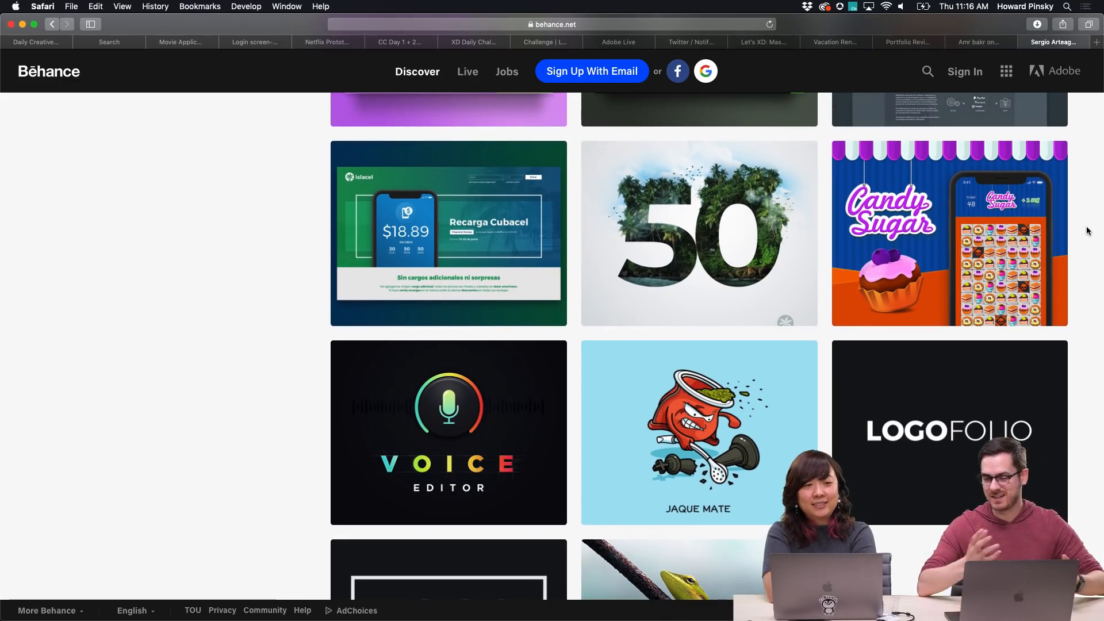
scroll(1087, 230, "up", 15)
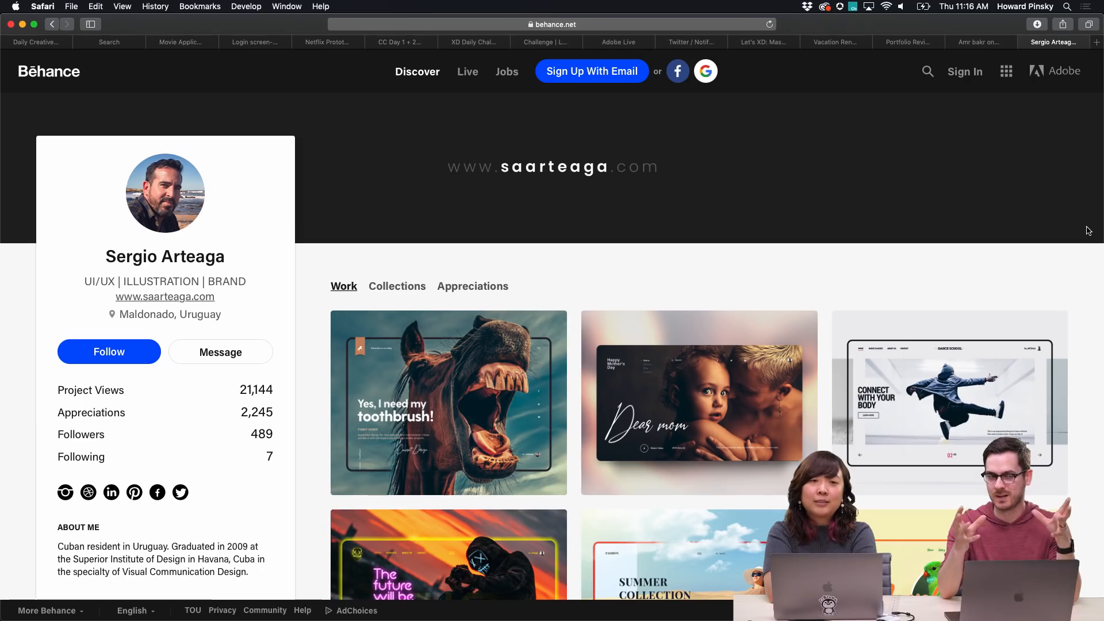
scroll(1088, 231, "down", 13)
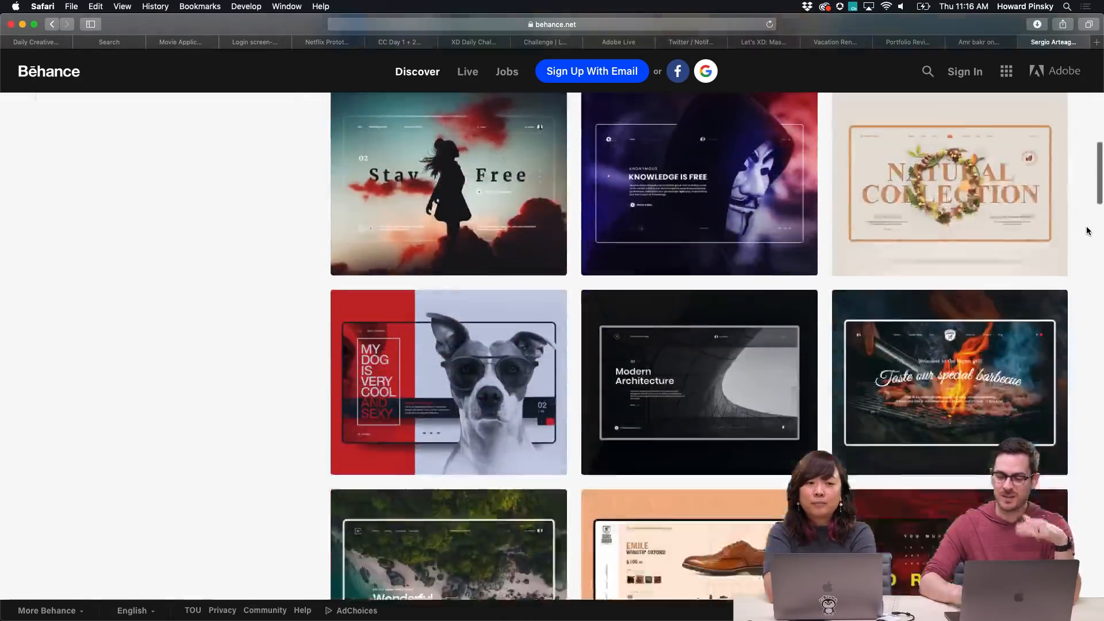
scroll(1089, 230, "down", 11)
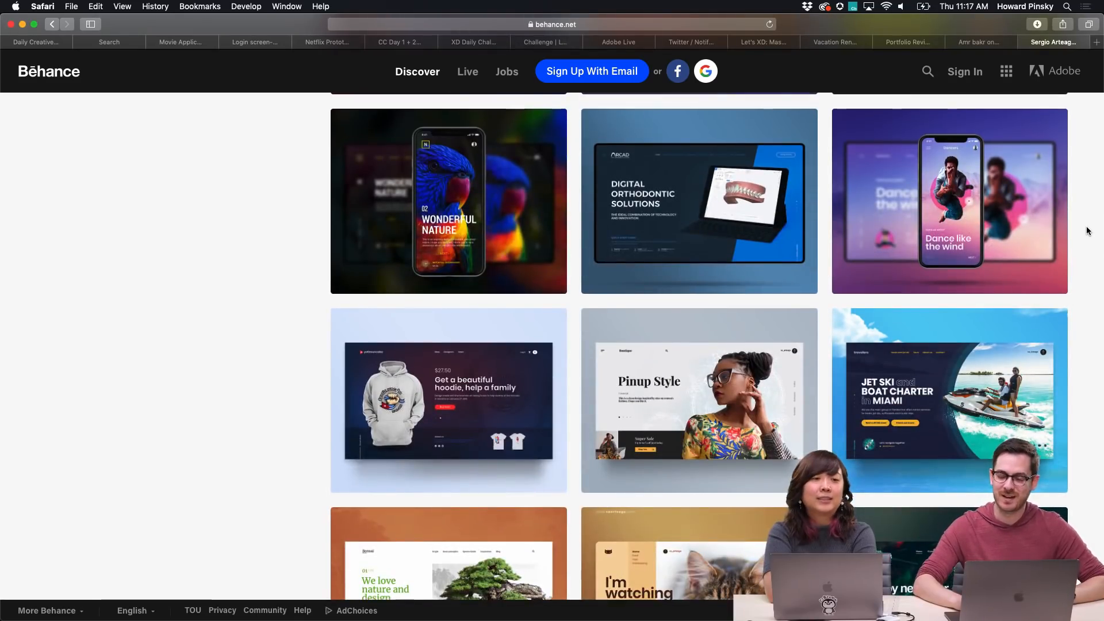
scroll(1088, 231, "down", 5)
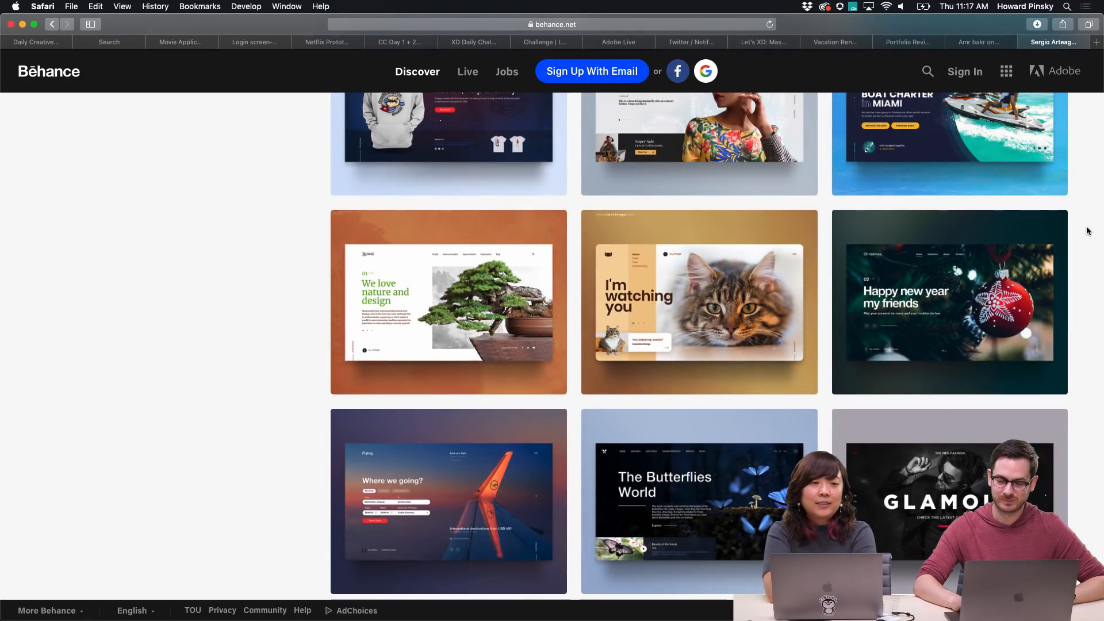
scroll(1088, 231, "up", 10)
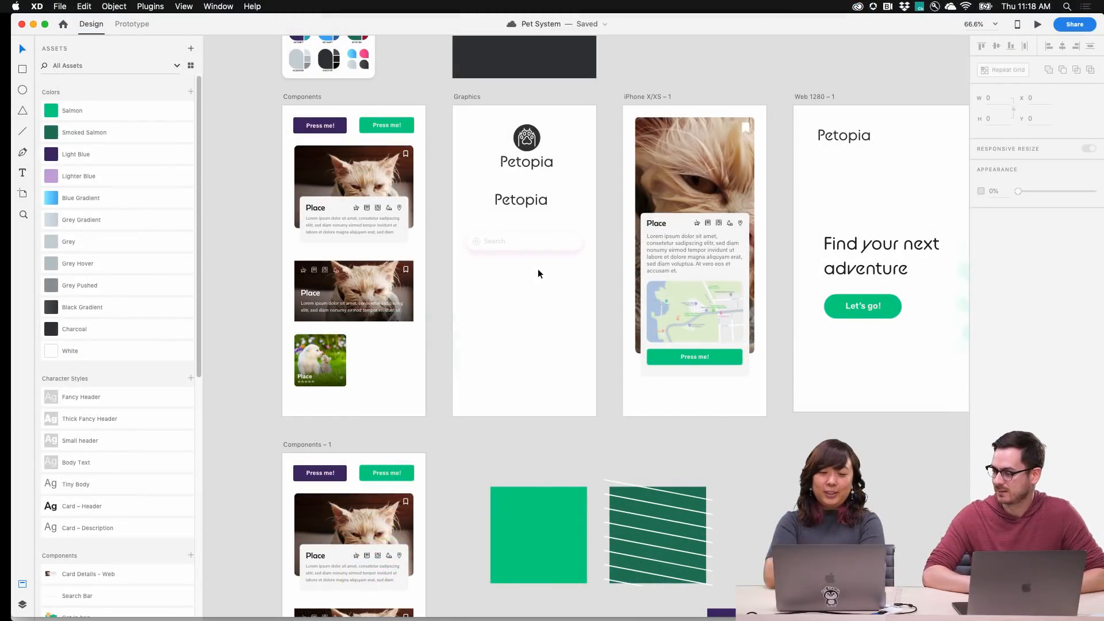
View all artboards of the Pet System document at 15% in Adobe XD, and check which document windows are open
scroll(535, 257, "down", 10)
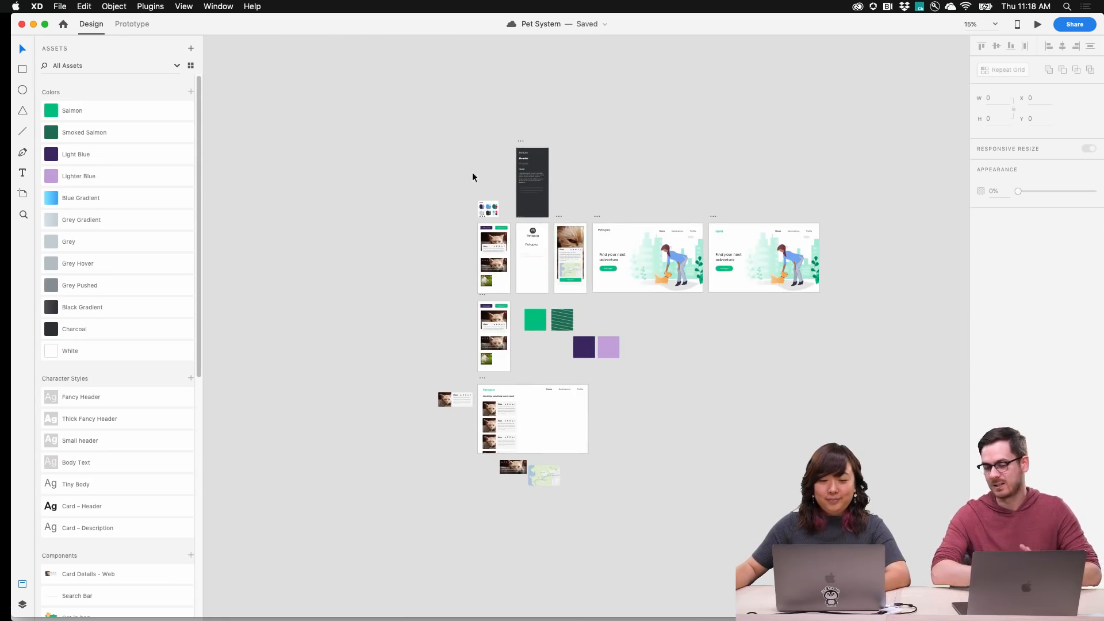
key("ctrl+Up")
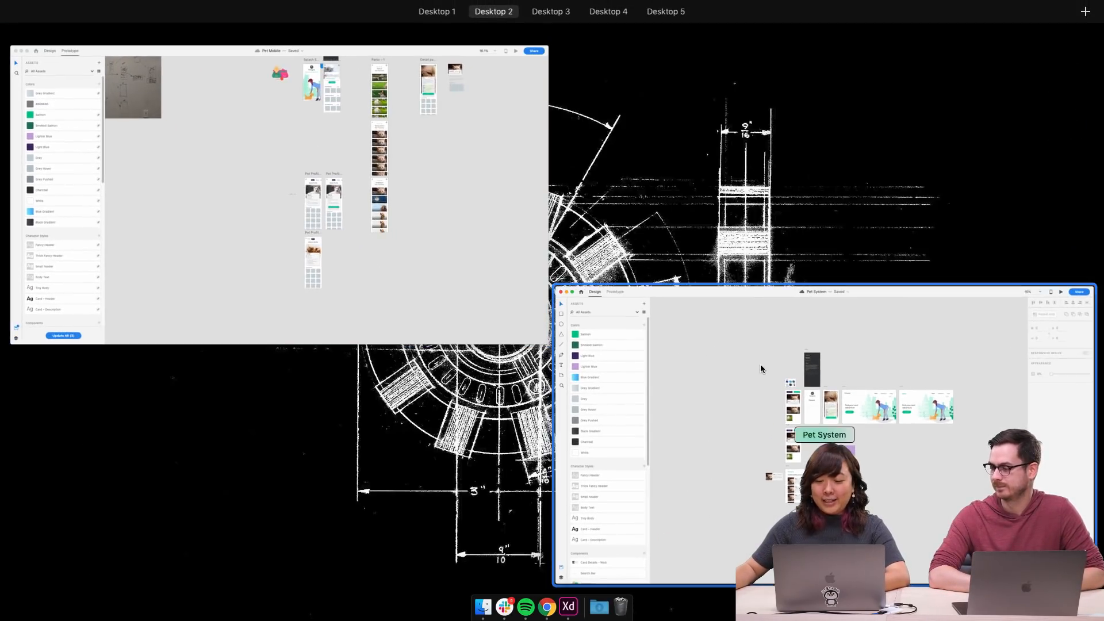
left_click(760, 368)
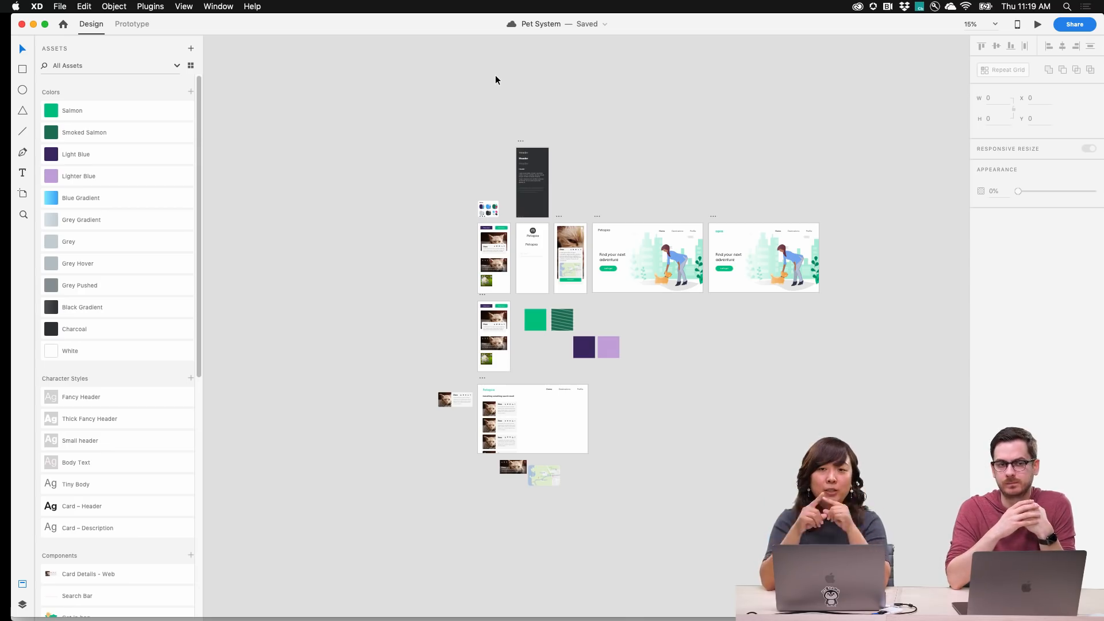
Examine the Character Styles artboard with its header and body text samples, alongside the Colors and Components artboards
scroll(475, 193, "up", 5)
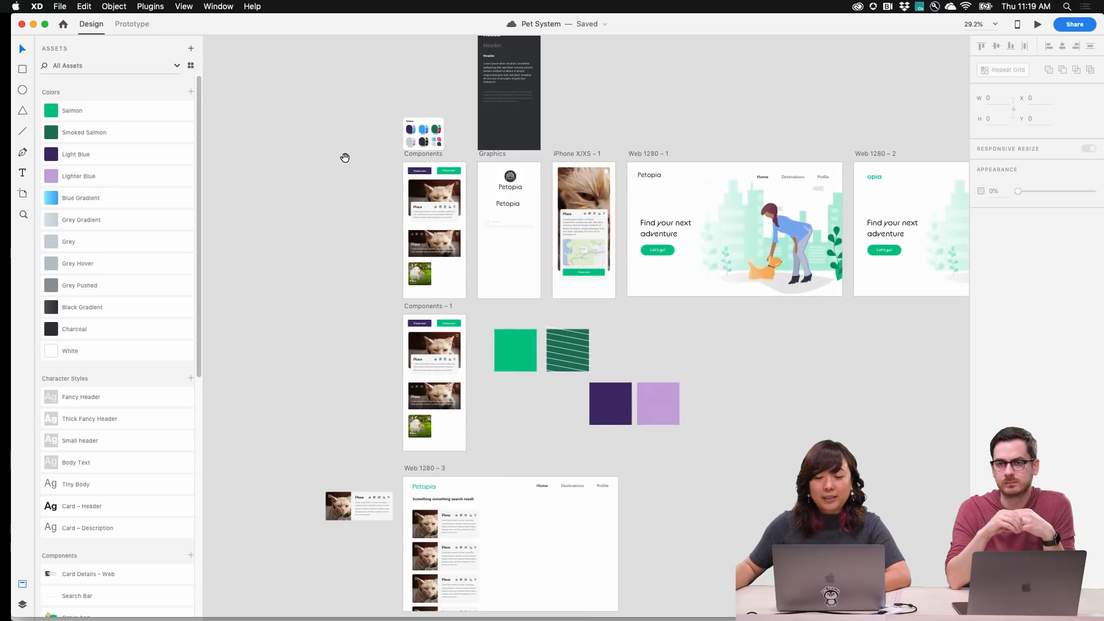
scroll(357, 204, "up", 5)
scroll(357, 204, "right", 2)
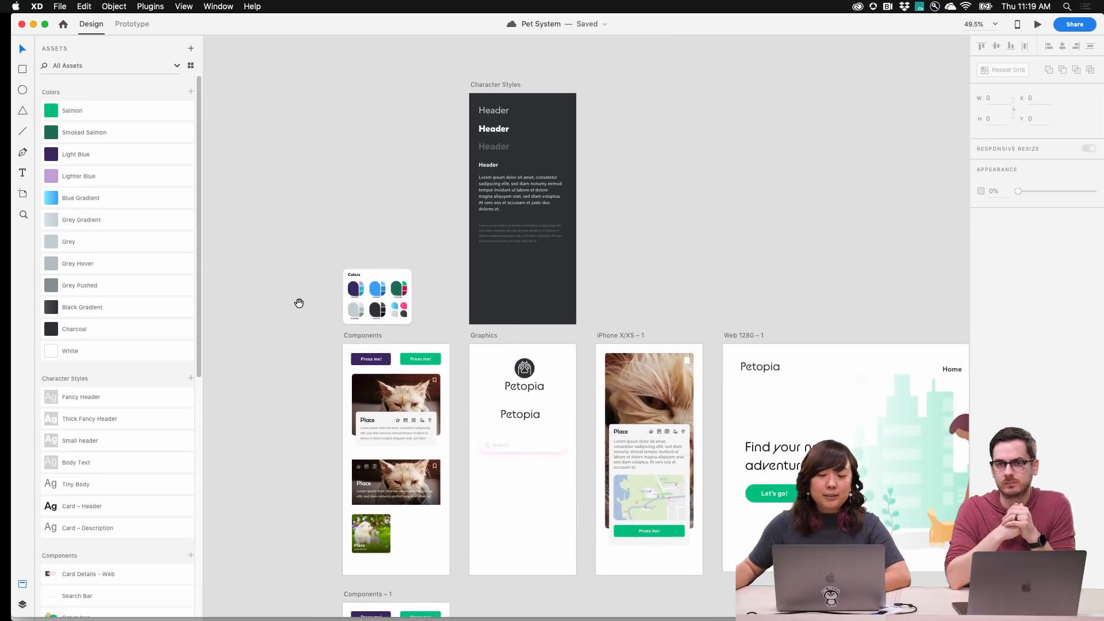
scroll(311, 414, "up", 3)
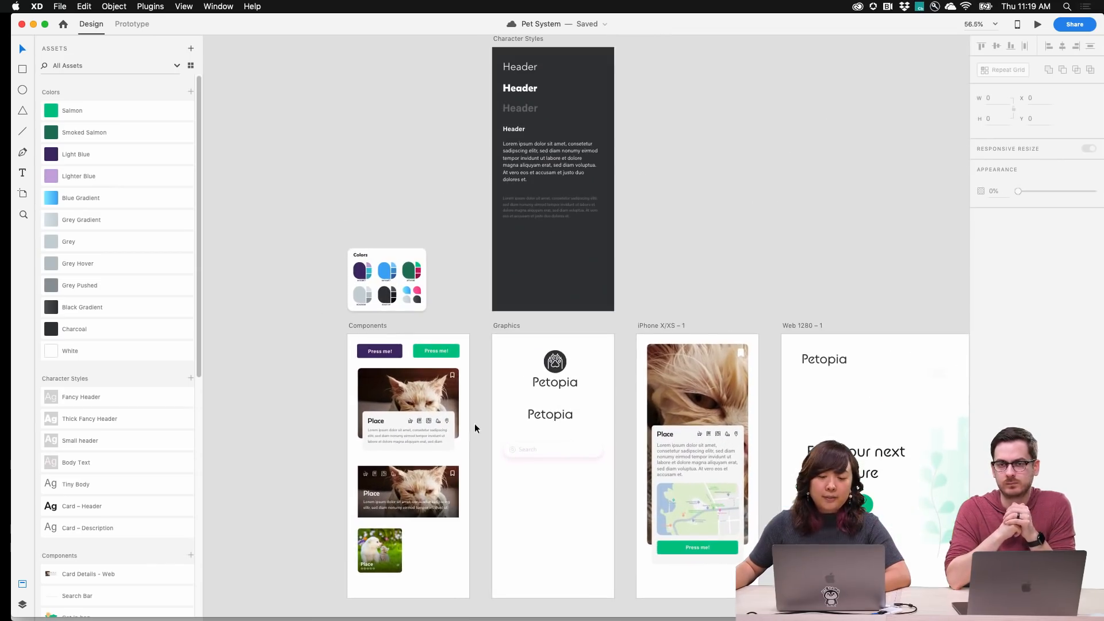
scroll(366, 381, "up", 3)
scroll(483, 343, "up", 5)
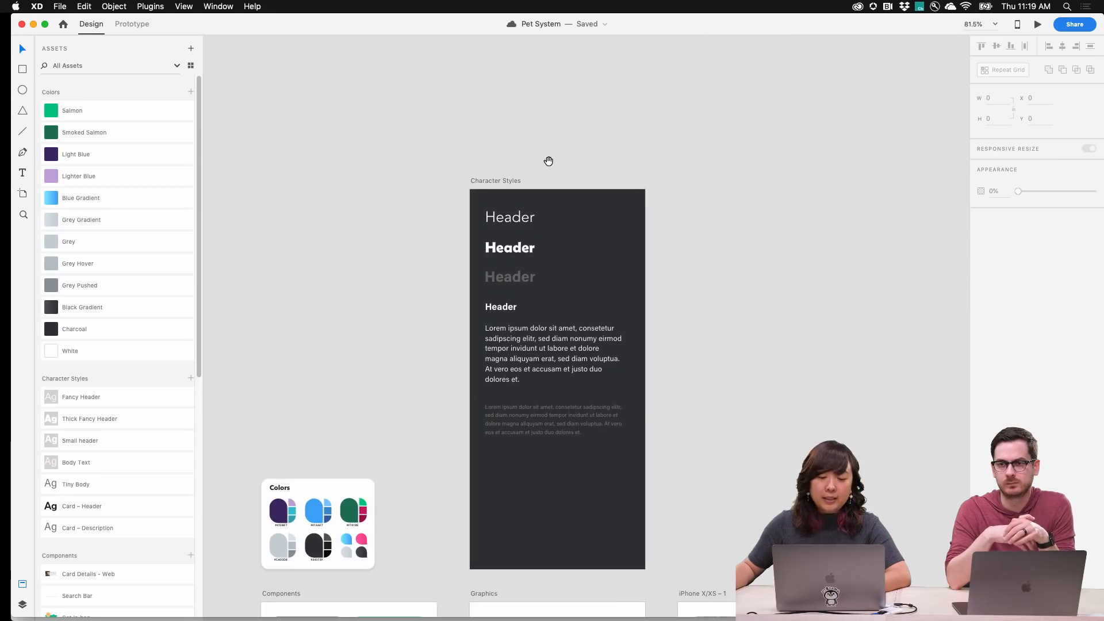
Inspect the place card on the iPhone X/XS artboard up close, and look over the surrounding components and colour squares
scroll(682, 219, "down", 2)
scroll(682, 218, "down", 5)
scroll(641, 280, "up", 6)
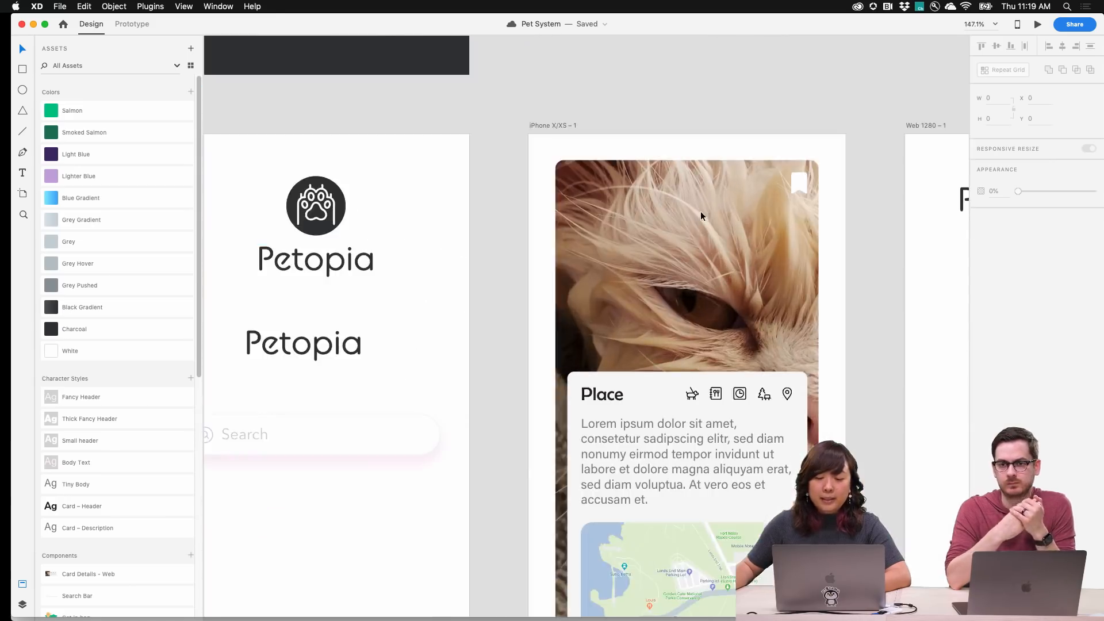
left_click(700, 213)
scroll(737, 332, "down", 5)
scroll(691, 408, "down", 3)
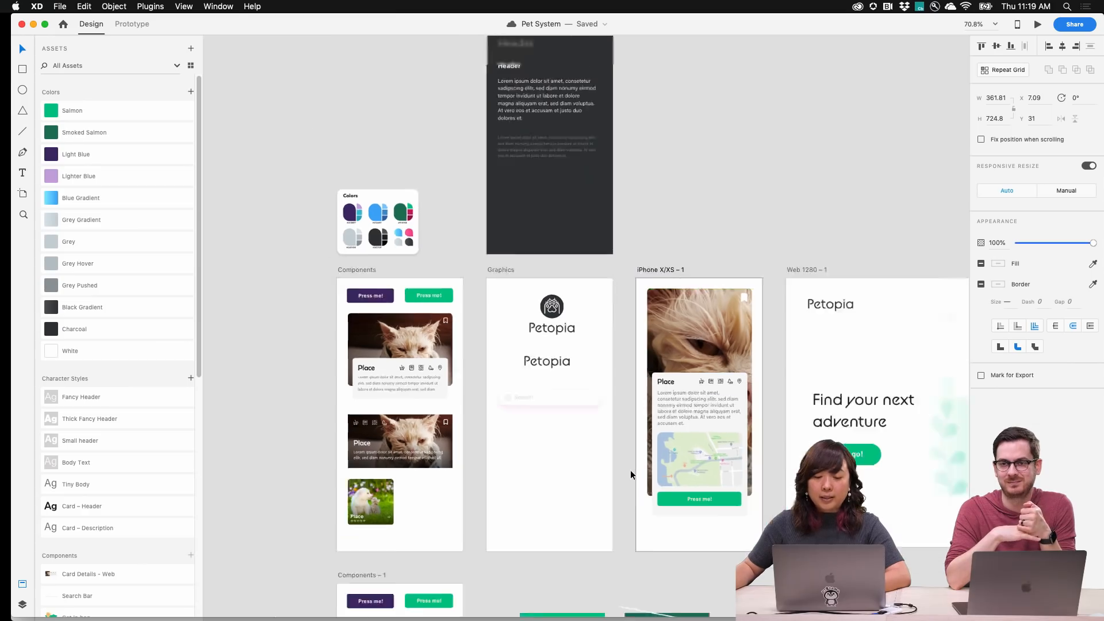
scroll(677, 327, "down", 3)
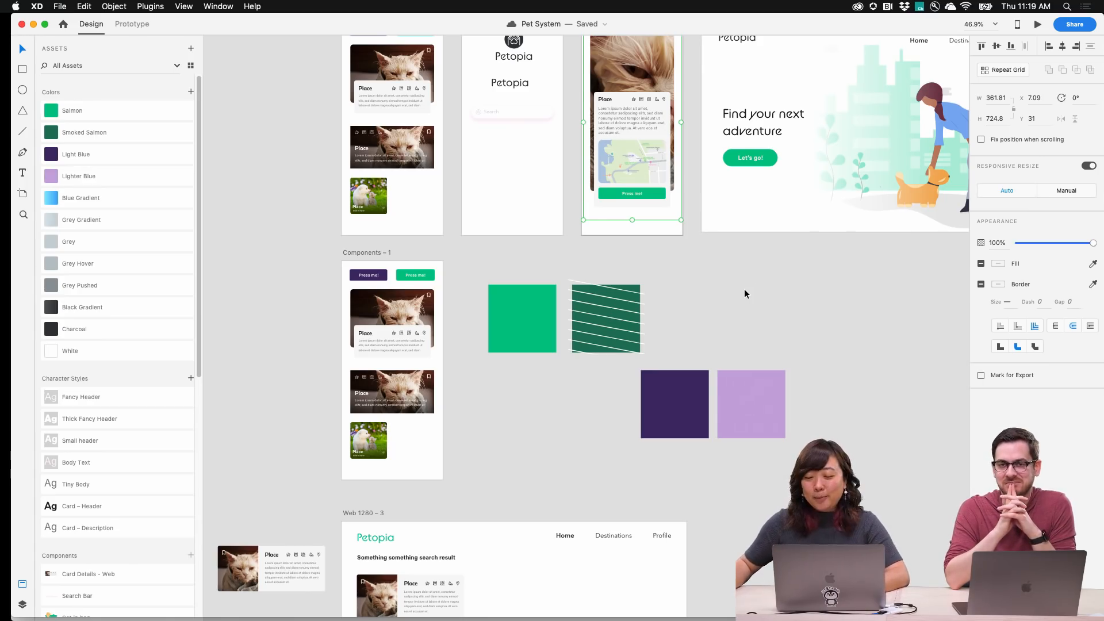
Switch from the Pet System document to the Pet Mobile document
scroll(744, 288, "down", 2)
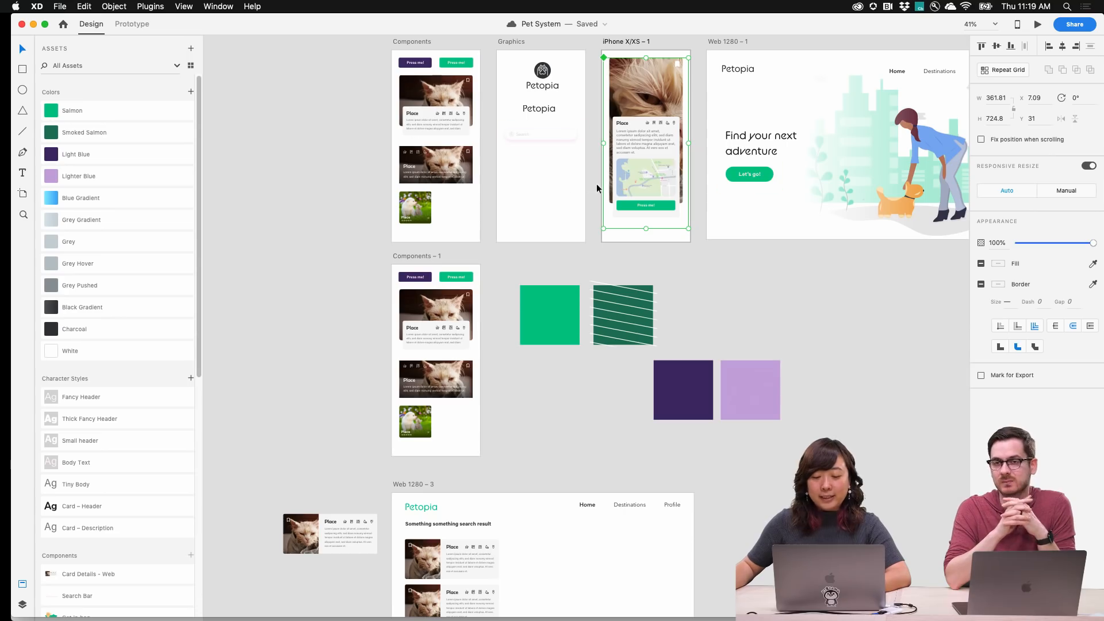
left_click_drag(648, 21, 645, 72)
left_click(673, 22)
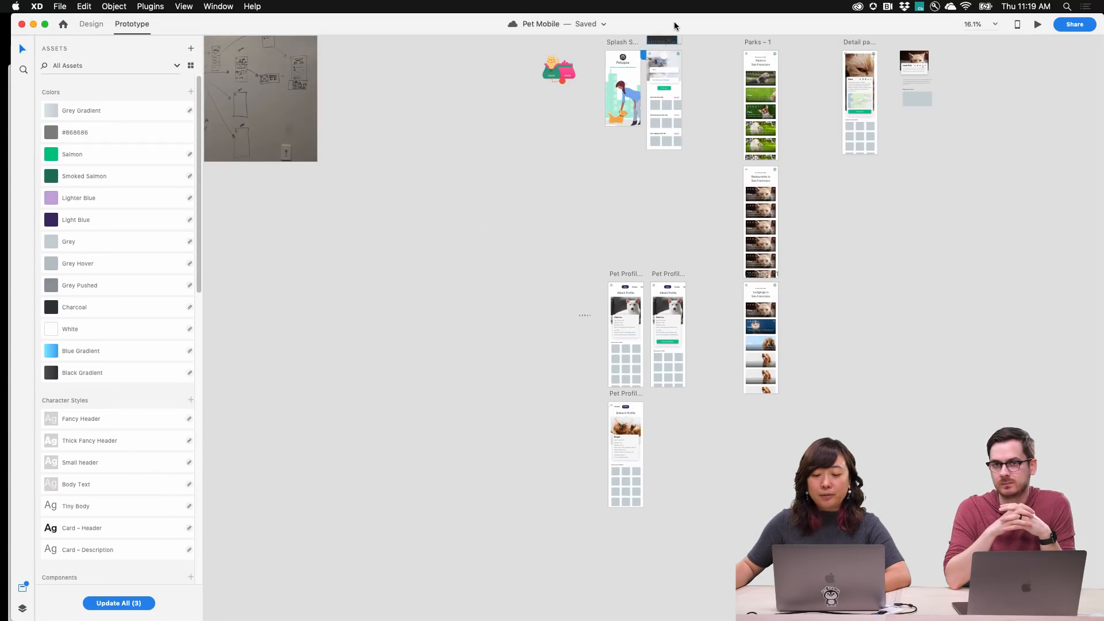
Look over the Pet Mobile screens and examine the whiteboard sketch of the app flow, comparing it with the Splash Screen and Home/Search artboards
scroll(559, 253, "up", 6)
scroll(559, 254, "right", 3)
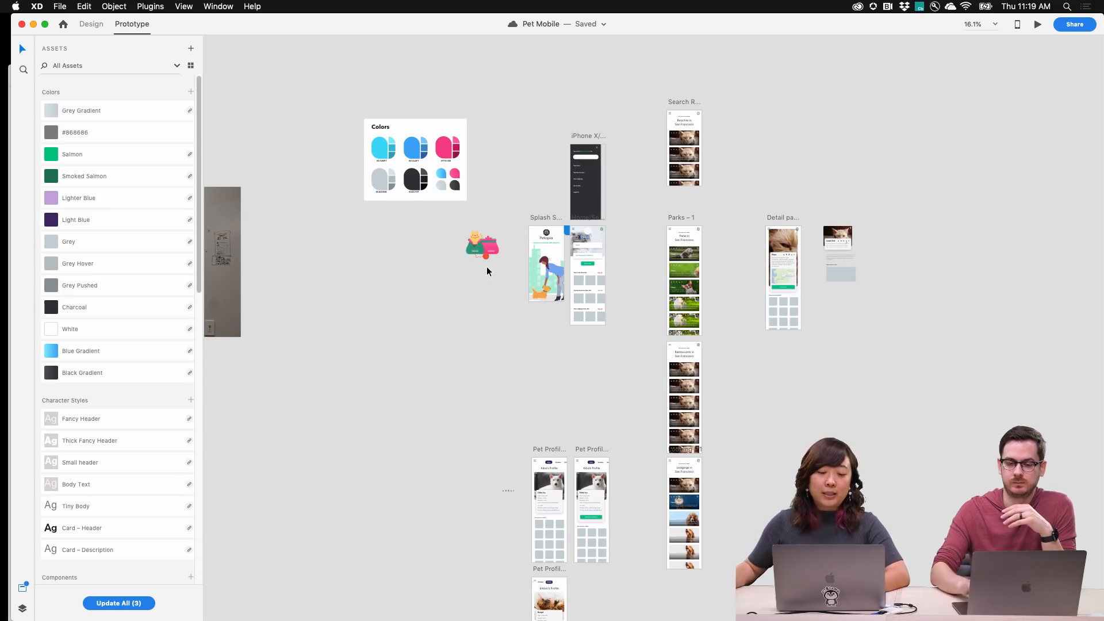
scroll(486, 267, "up", 5)
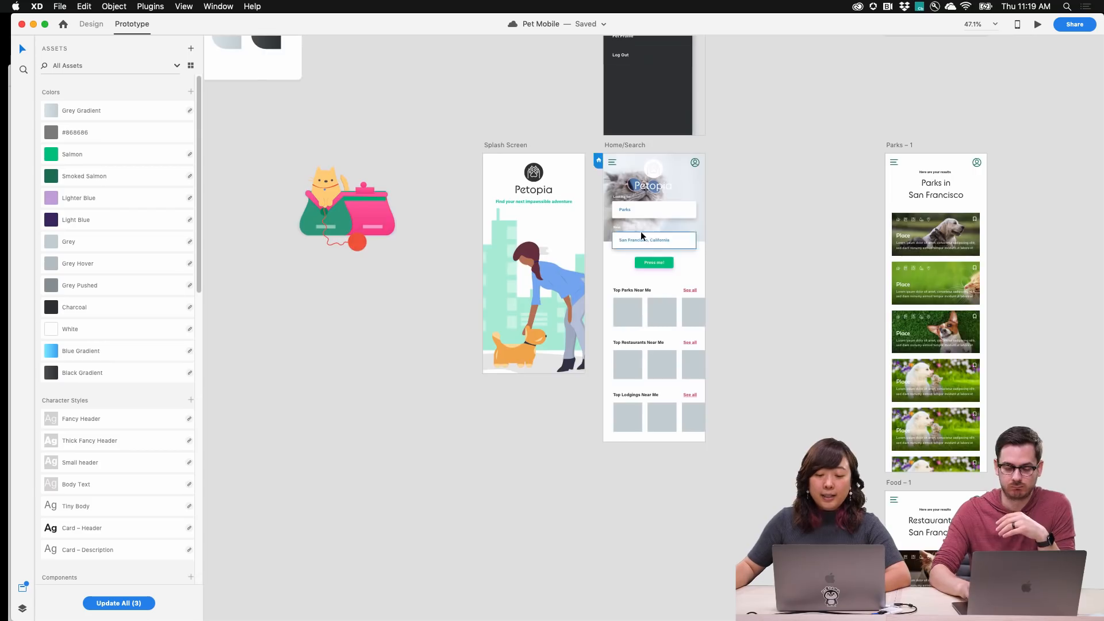
scroll(775, 234, "up", 4)
scroll(726, 237, "down", 8)
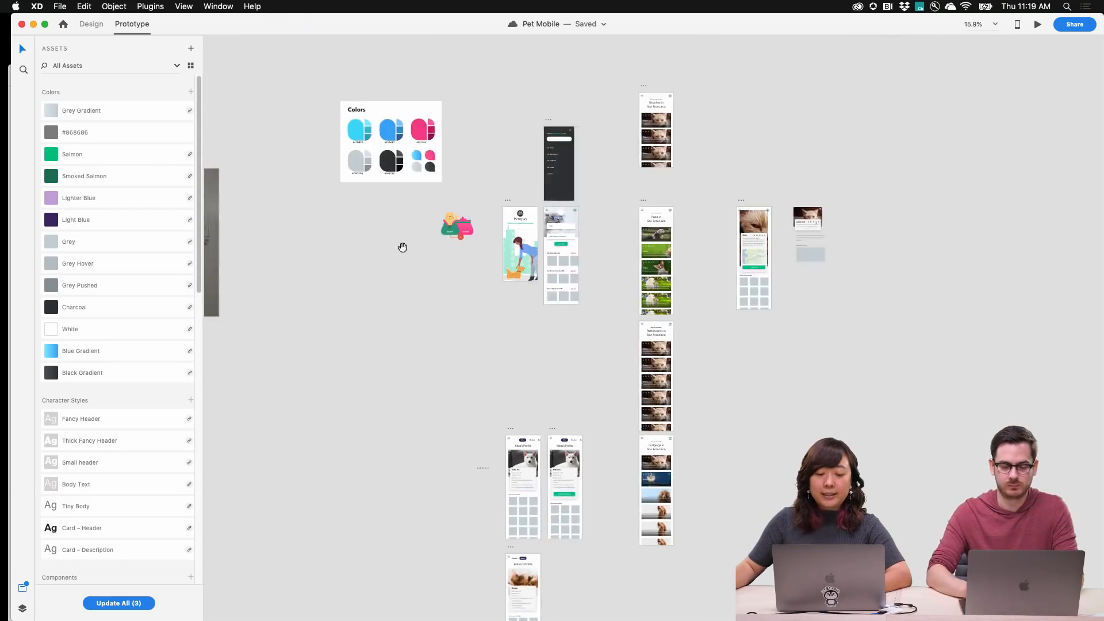
left_click_drag(403, 247, 900, 294)
scroll(595, 287, "up", 5)
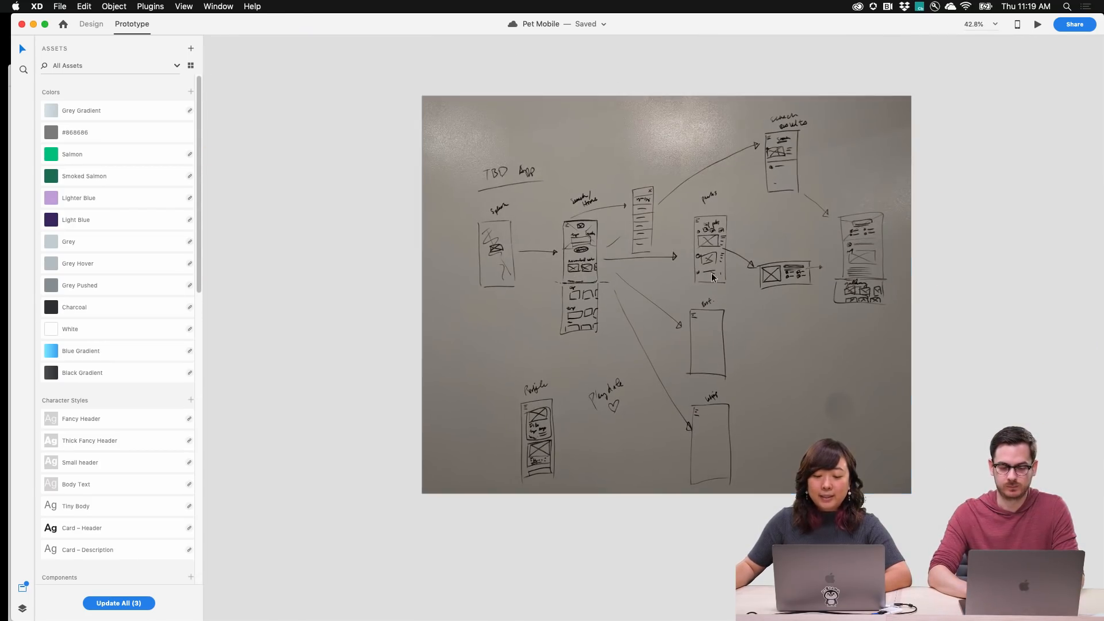
left_click_drag(961, 249, 509, 231)
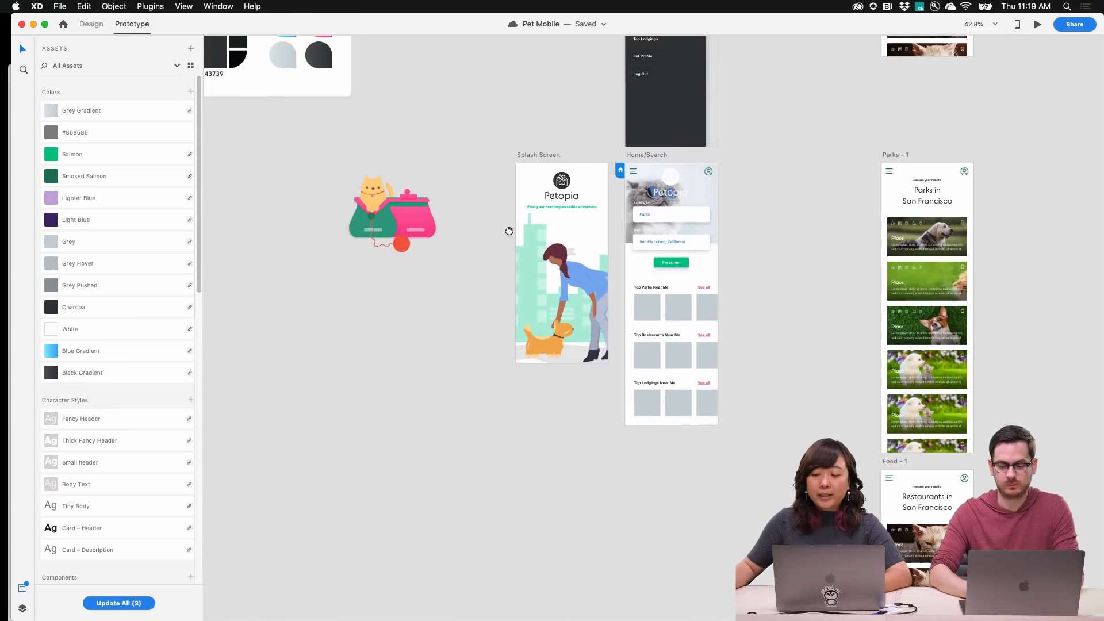
scroll(733, 187, "up", 2)
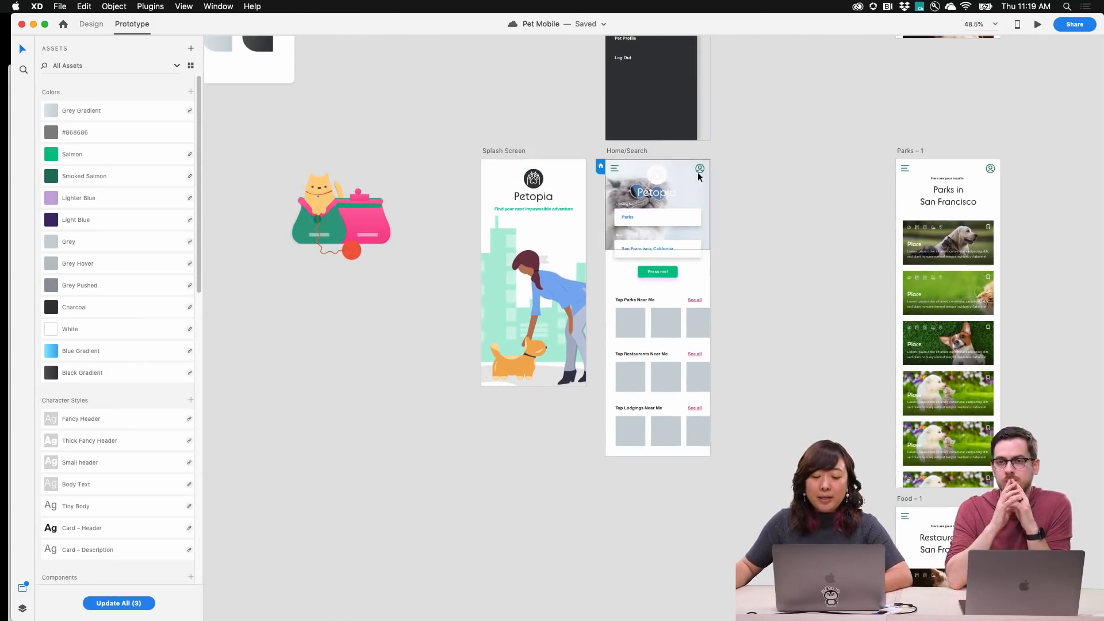
Review the Pet Mobile document's linked assets and update all of them
scroll(109, 230, "down", 5)
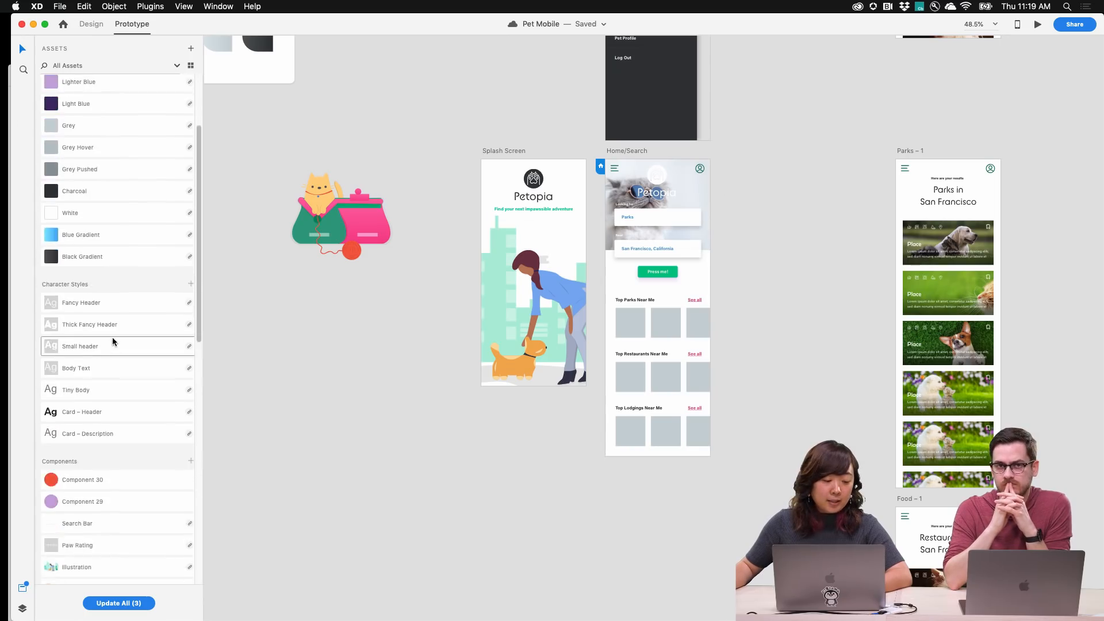
scroll(116, 332, "up", 5)
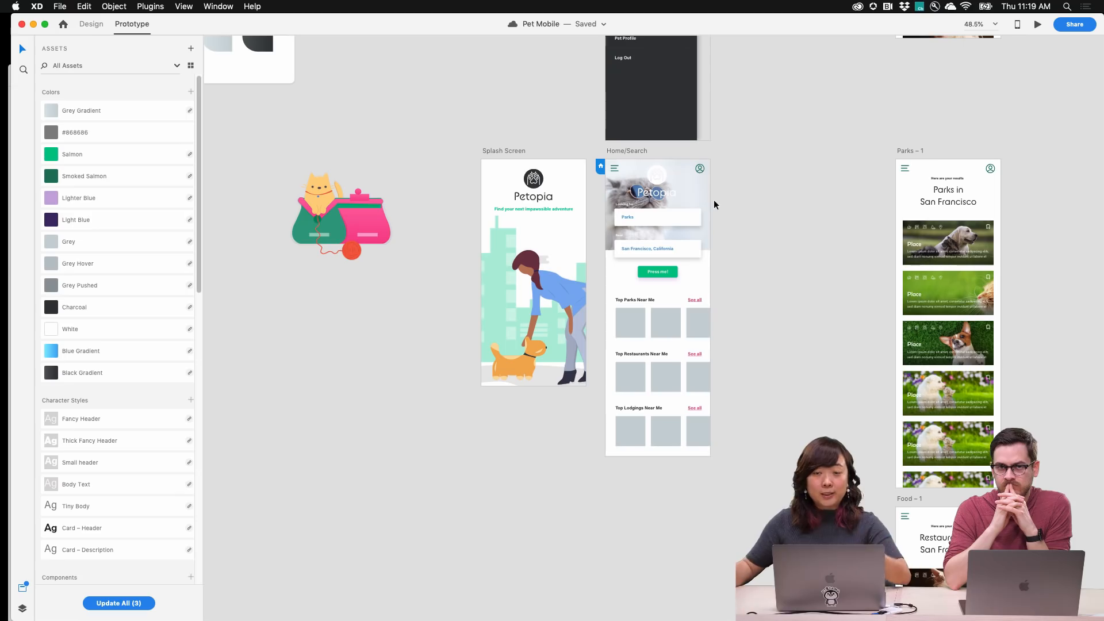
left_click(129, 603)
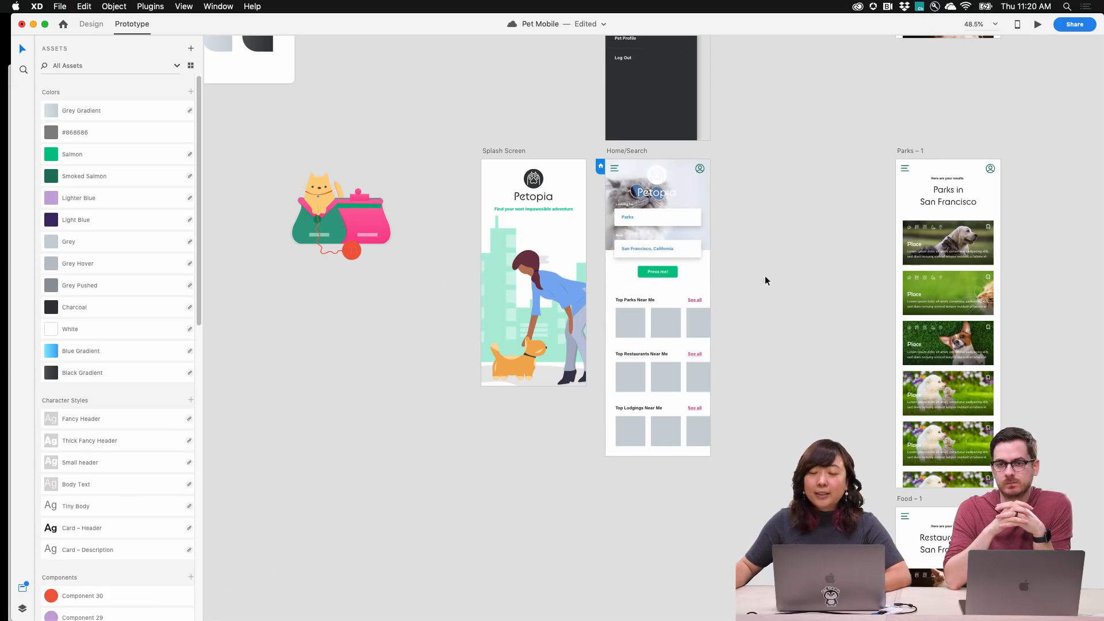
Examine the Splash Screen, Home/Search, iPhone X/XS menu and Search Results artboards up close
scroll(766, 290, "up", 2)
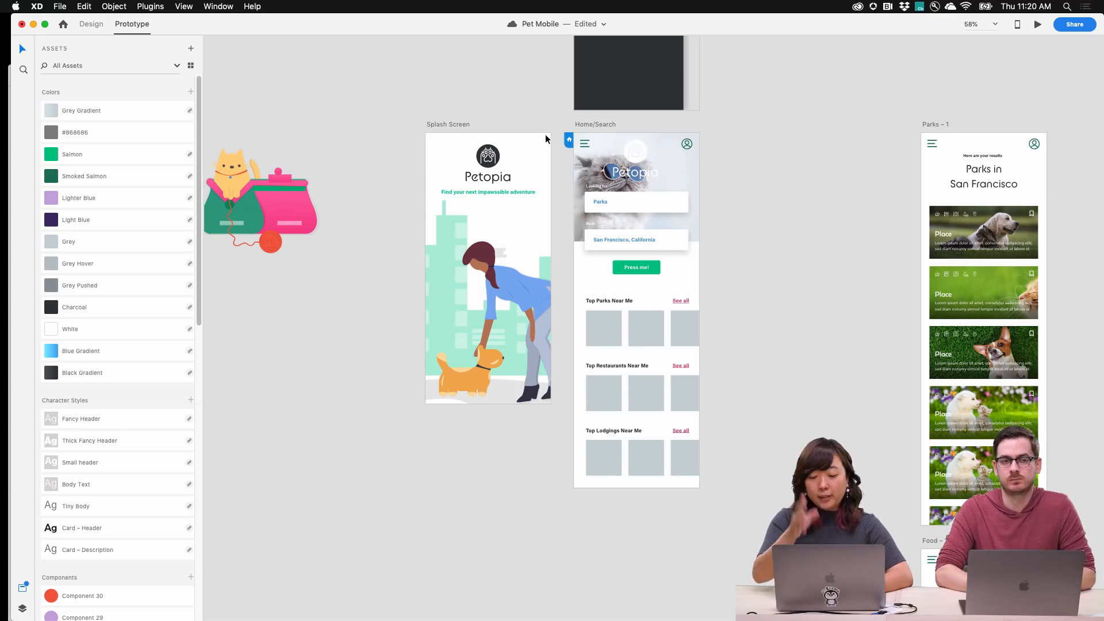
scroll(552, 141, "up", 3)
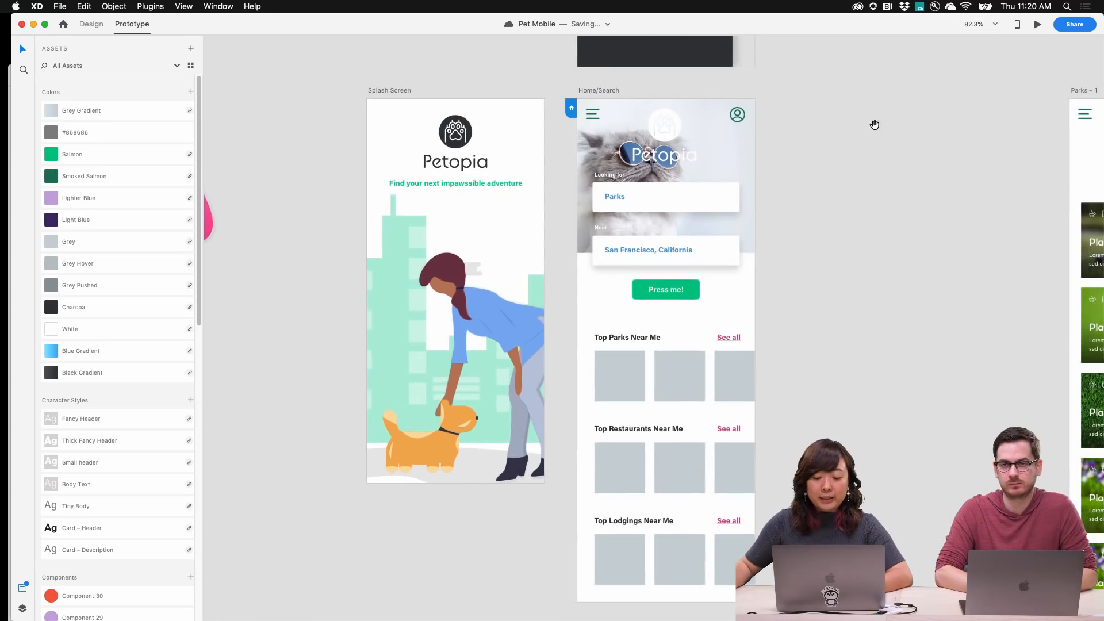
scroll(874, 123, "up", 8)
scroll(875, 123, "right", 5)
scroll(773, 293, "down", 5)
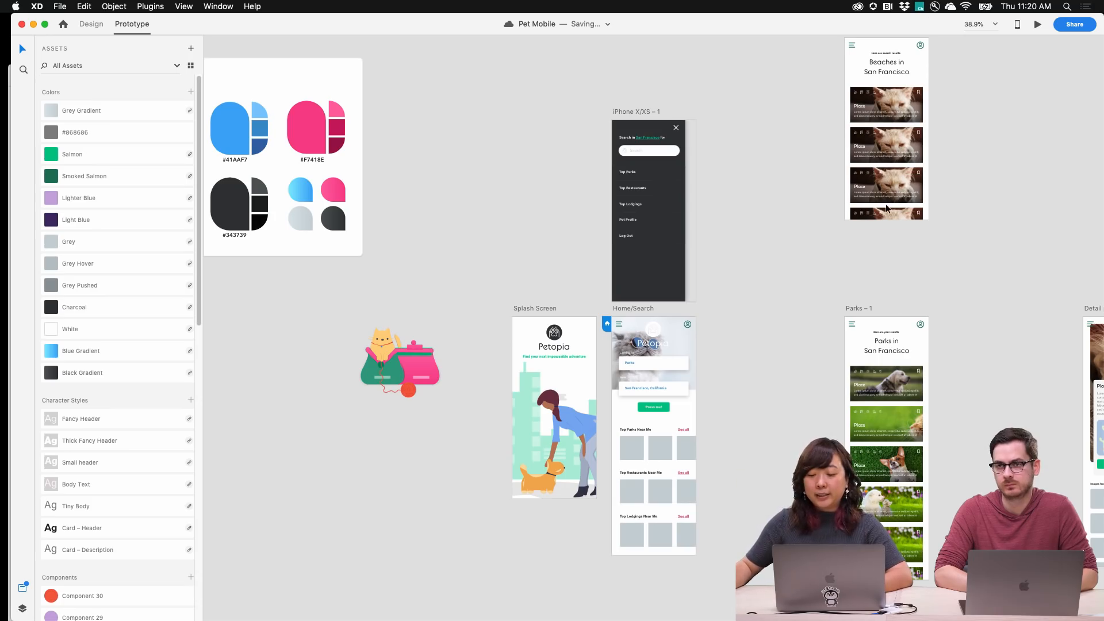
scroll(770, 97, "right", 5)
scroll(769, 98, "up", 5)
scroll(779, 310, "up", 3)
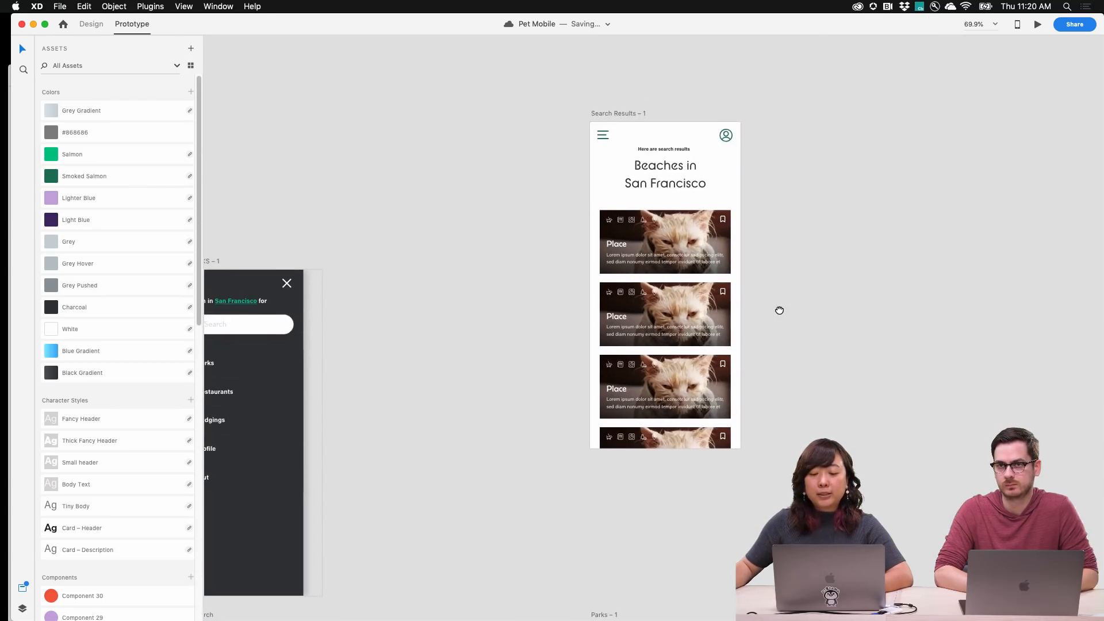
Examine the Detail page artboard with its place card and map, and look over the Food and Pet Profile artboards
scroll(782, 316, "down", 5)
scroll(807, 154, "right", 5)
scroll(807, 153, "down", 5)
scroll(723, 206, "up", 3)
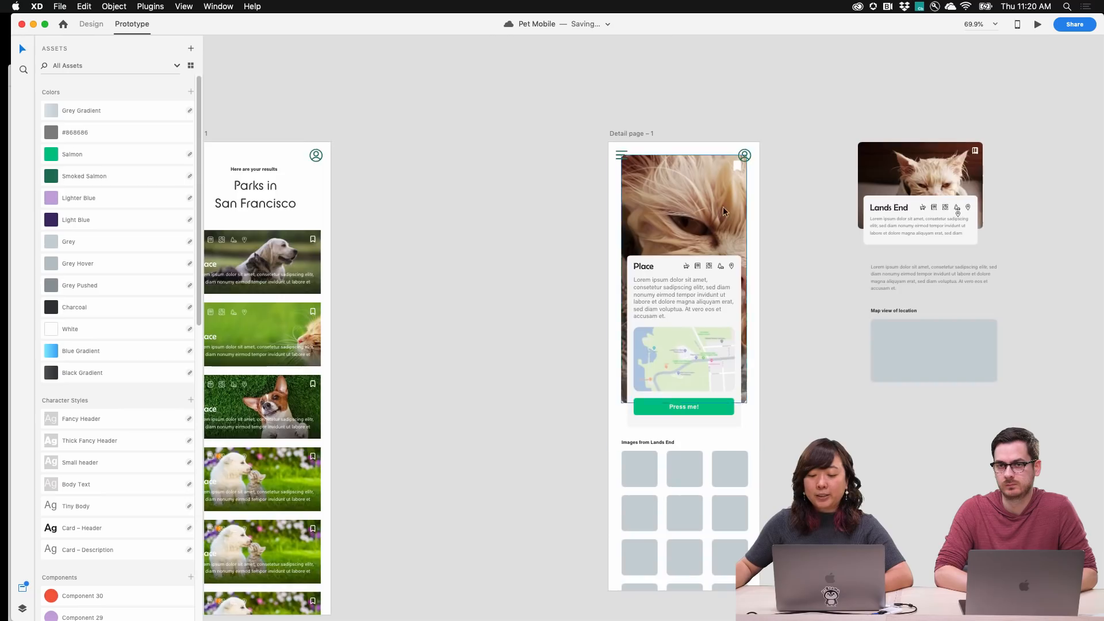
scroll(723, 206, "up", 5)
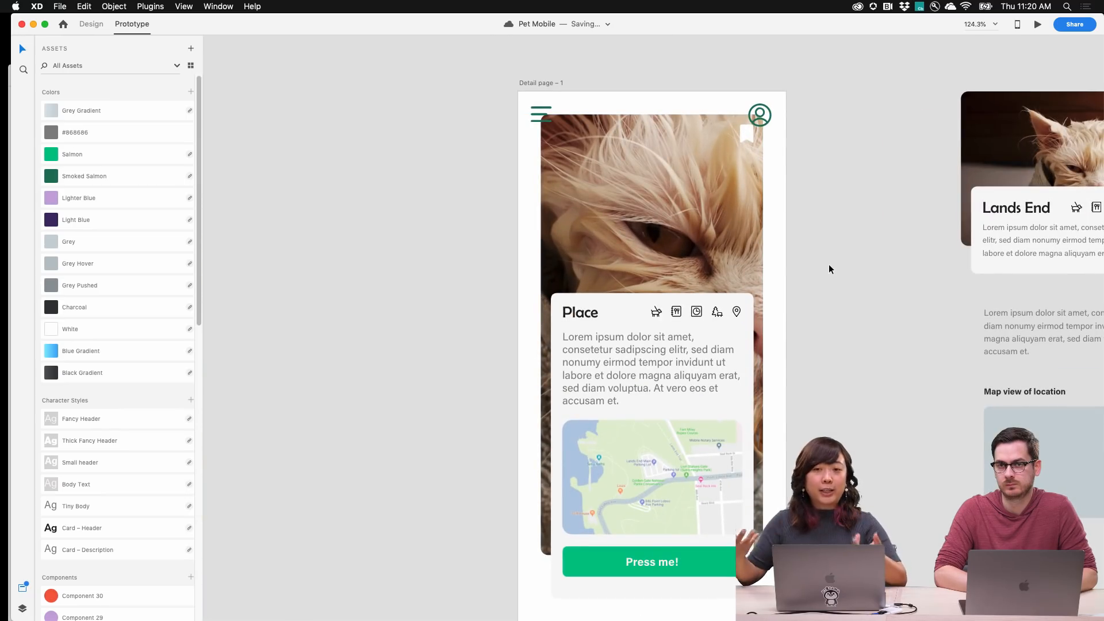
scroll(829, 264, "down", 8)
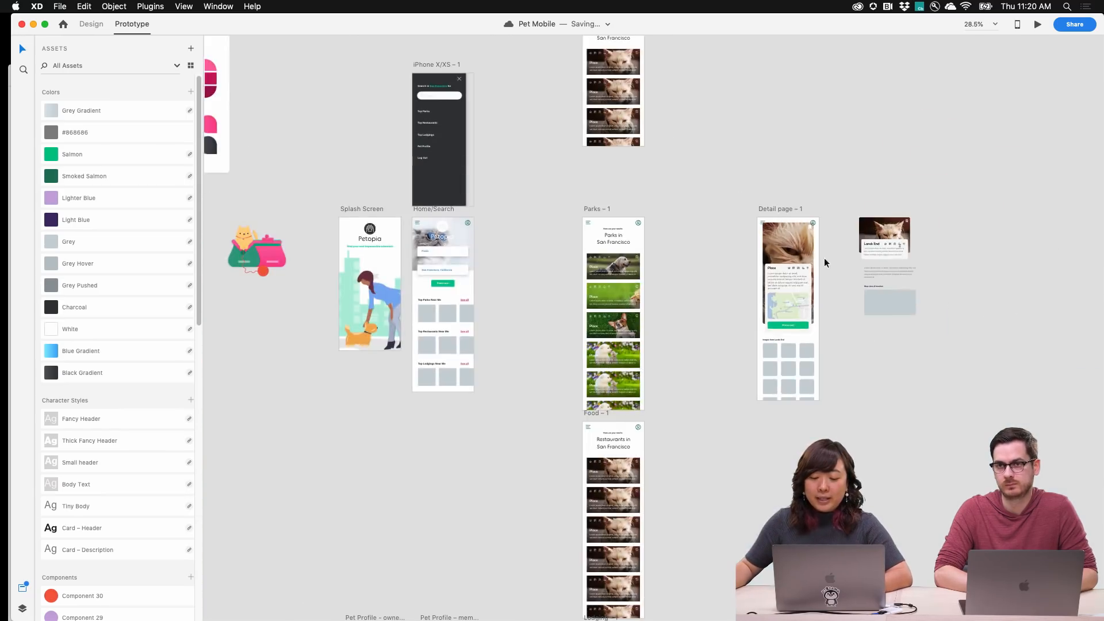
scroll(823, 258, "down", 5)
scroll(824, 258, "left", 3)
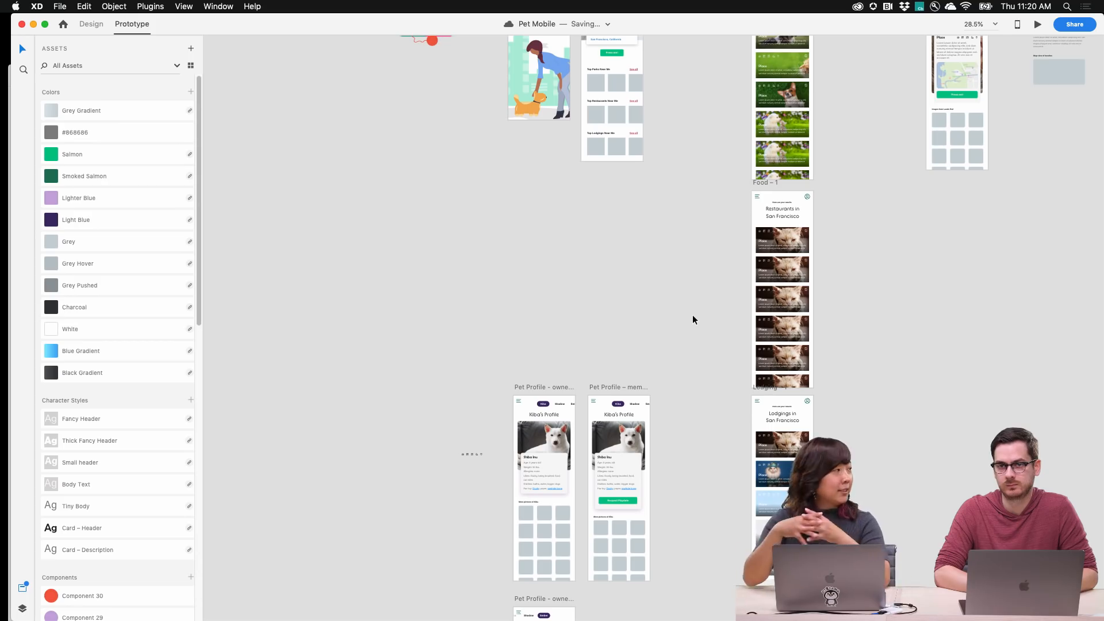
Preview the Home/Search artboard full screen and look through its search fields and nearby parks, restaurants and lodgings sections
scroll(692, 315, "up", 1)
scroll(681, 322, "up", 4)
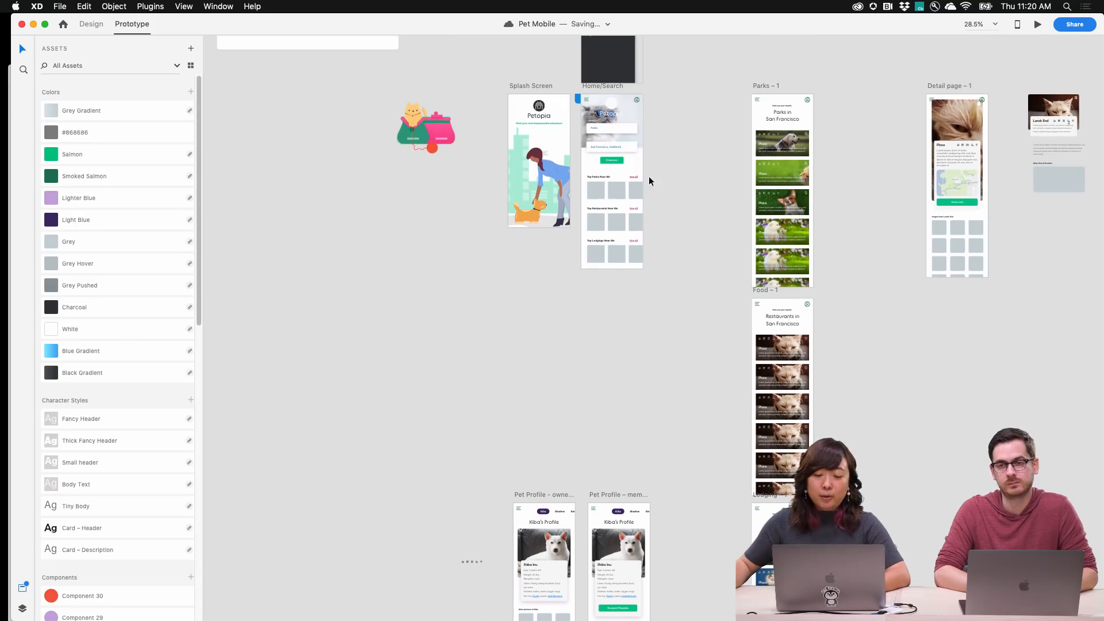
left_click(597, 87)
key("super+Return")
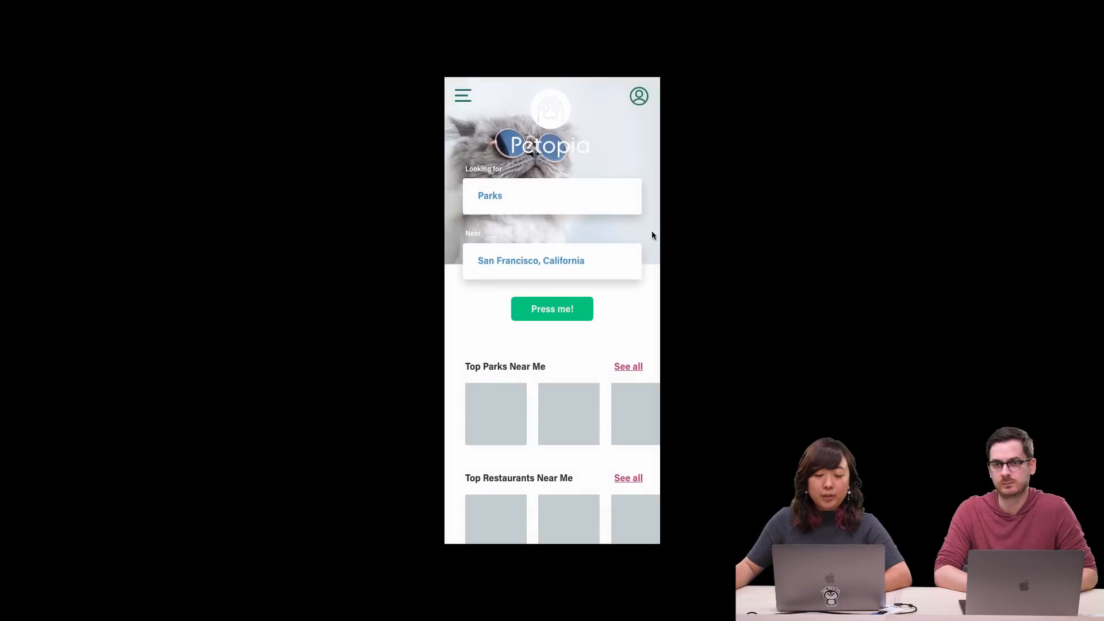
scroll(525, 264, "down", 5)
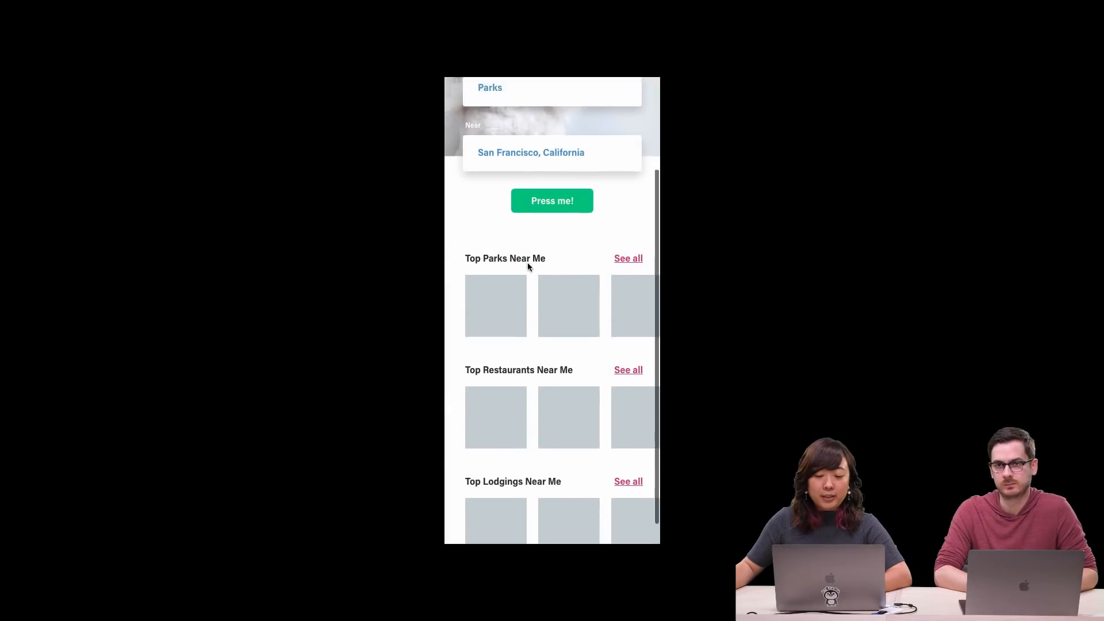
scroll(655, 169, "up", 5)
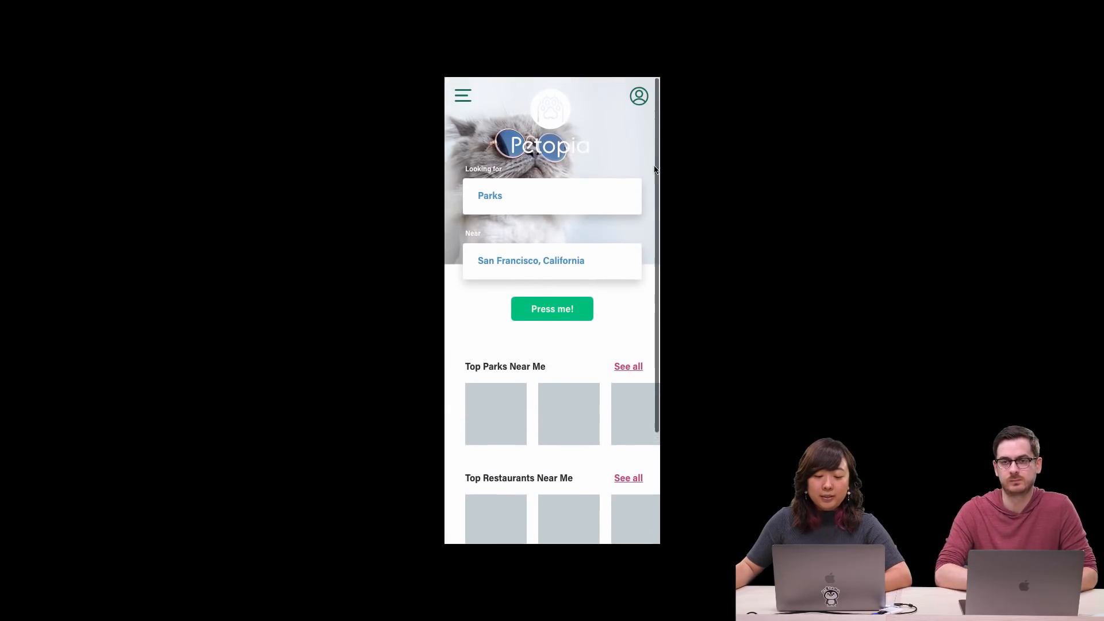
Open the San Francisco parks results from the Top Parks Near Me section of the preview and browse the place cards
left_click(628, 394)
scroll(594, 353, "down", 5)
scroll(595, 353, "up", 5)
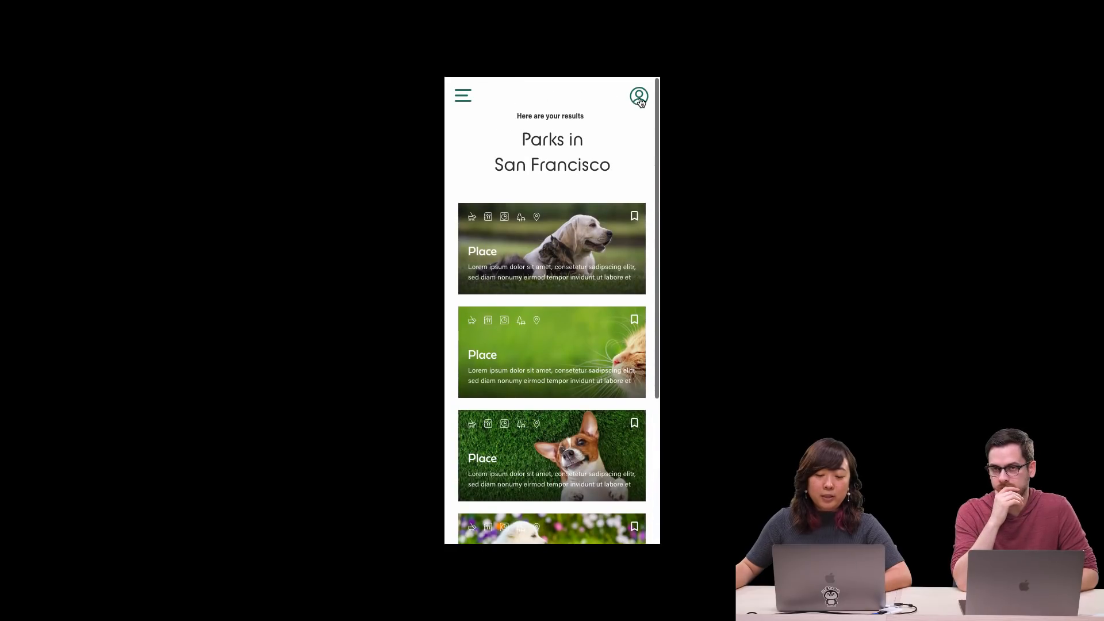
Open the pet profile from the parks results in the preview and review its details and picture grid
left_click(638, 99)
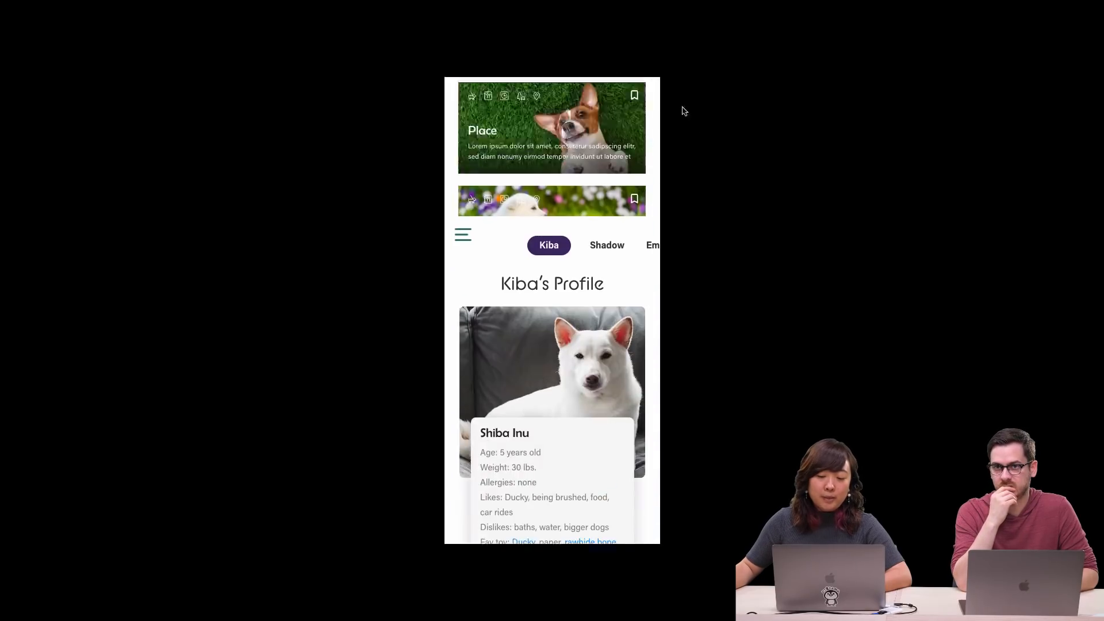
scroll(585, 254, "down", 5)
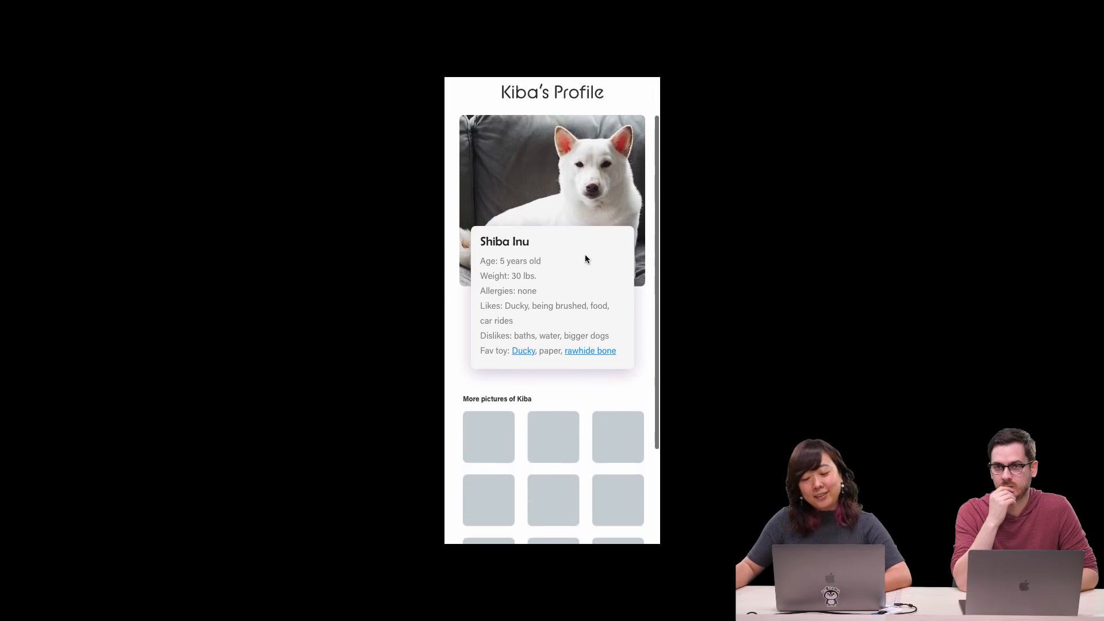
scroll(585, 252, "up", 5)
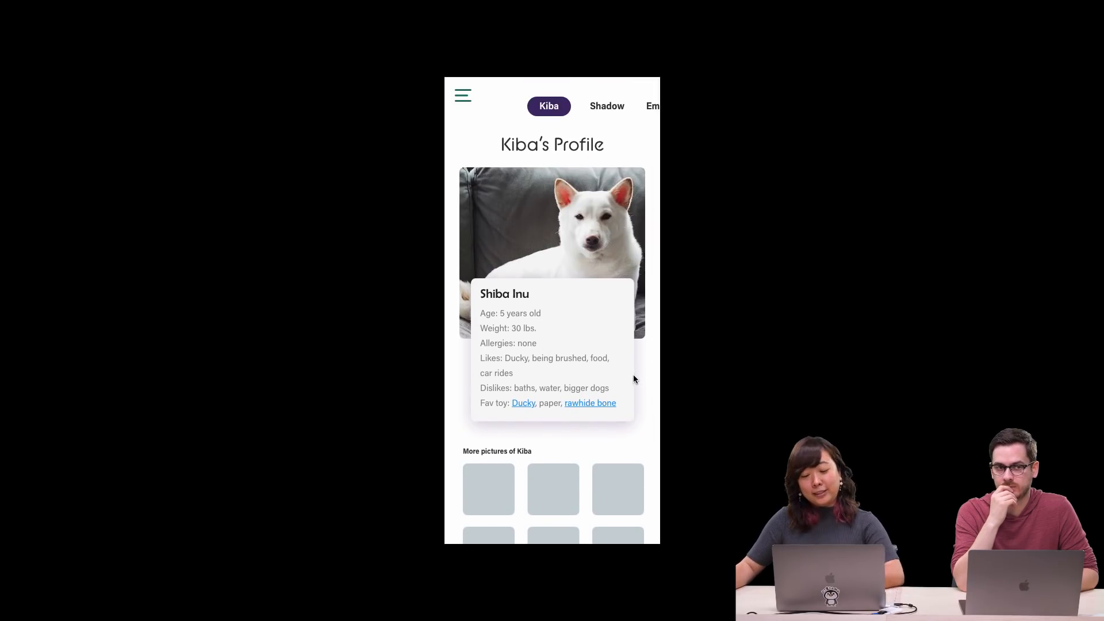
Exit the full-screen prototype, close its preview window and deselect the Home/Search artboard
key("Escape")
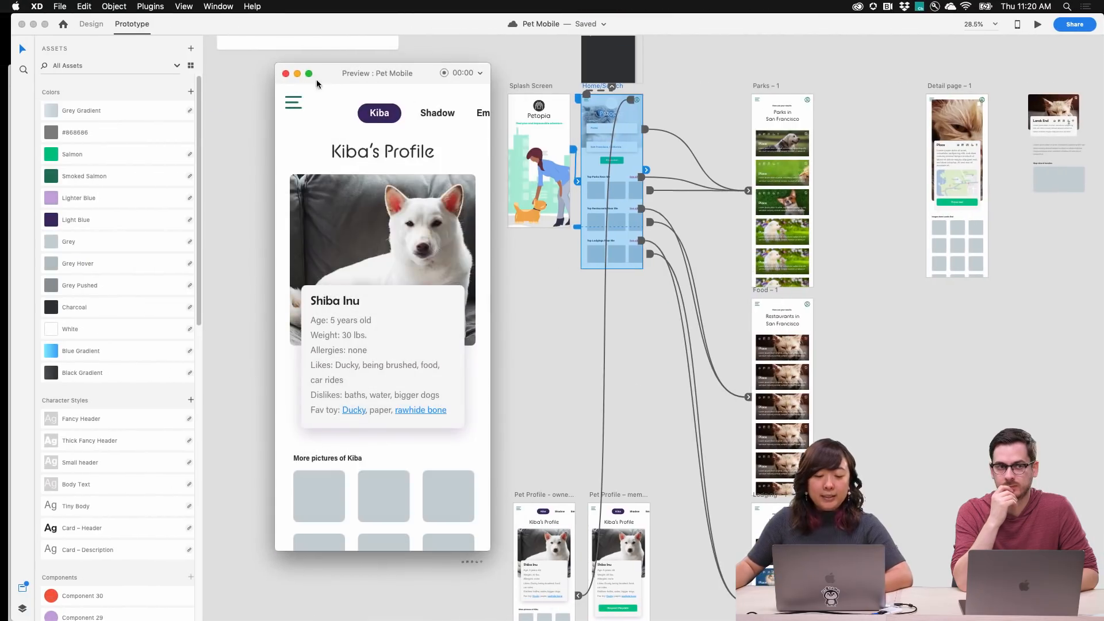
left_click(287, 75)
left_click(465, 270)
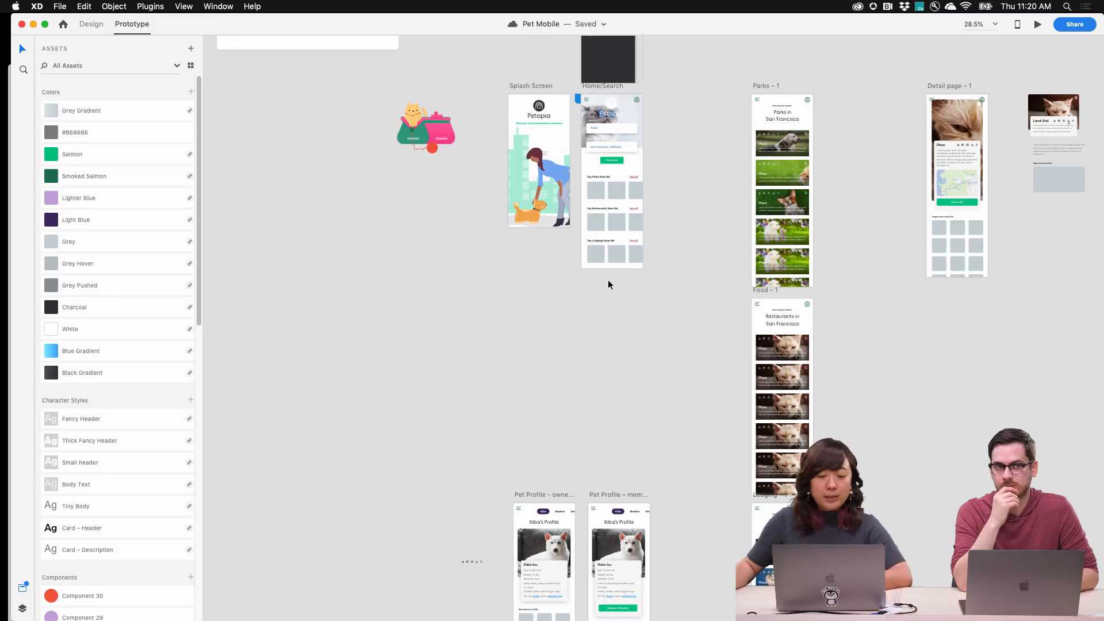
Switch to the Pet System document and inspect the buttons and place cards on the Components artboard
key("ctrl+Up")
left_click(693, 212)
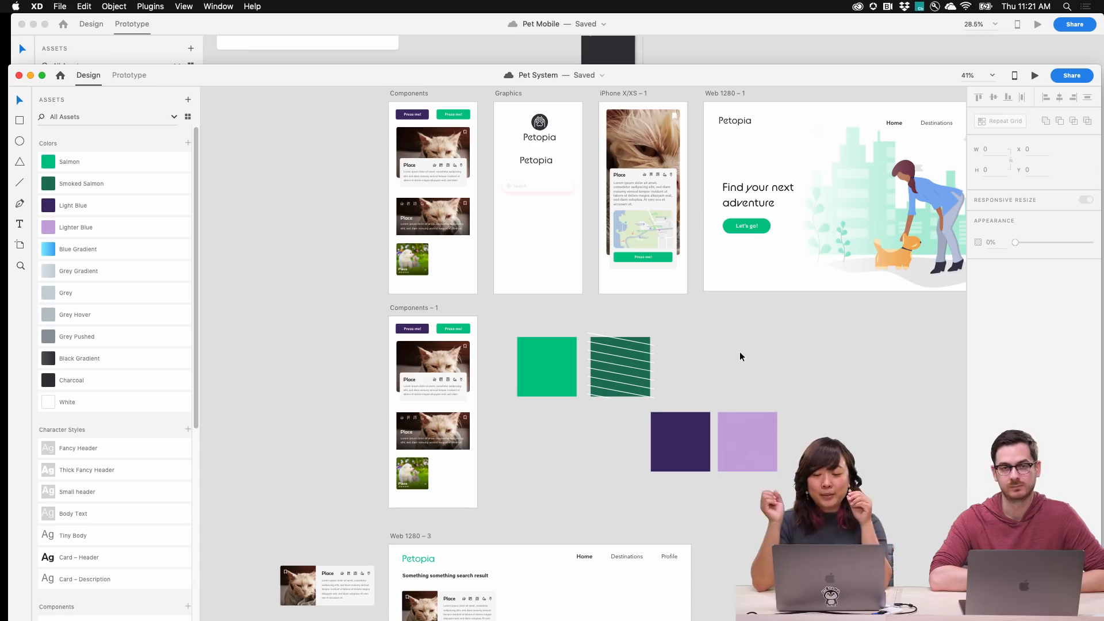
scroll(369, 160, "up", 6)
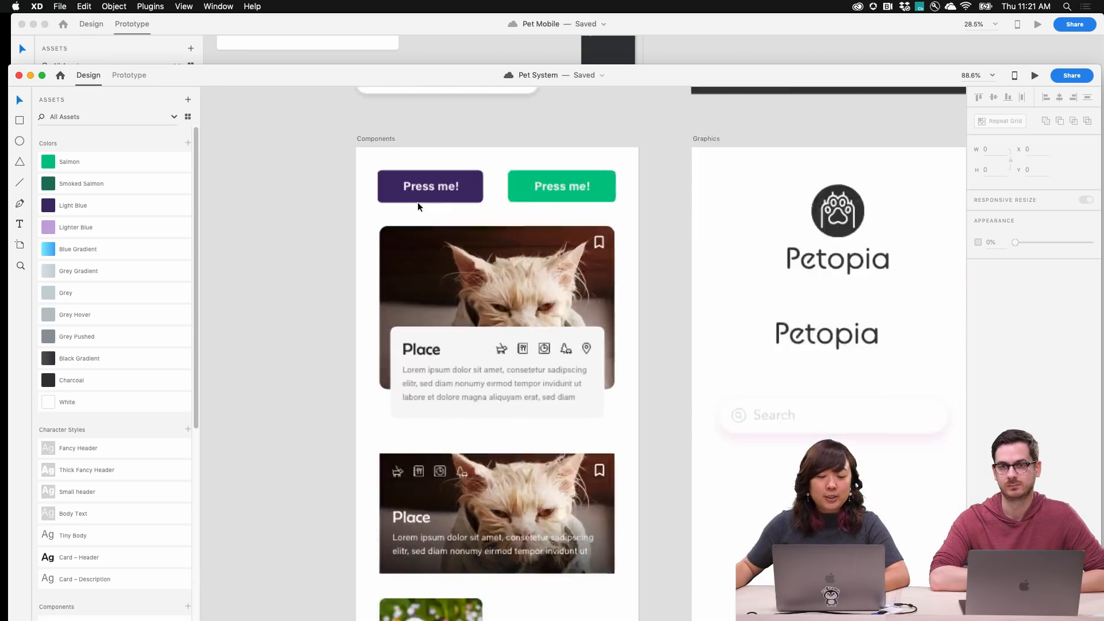
scroll(419, 206, "up", 5)
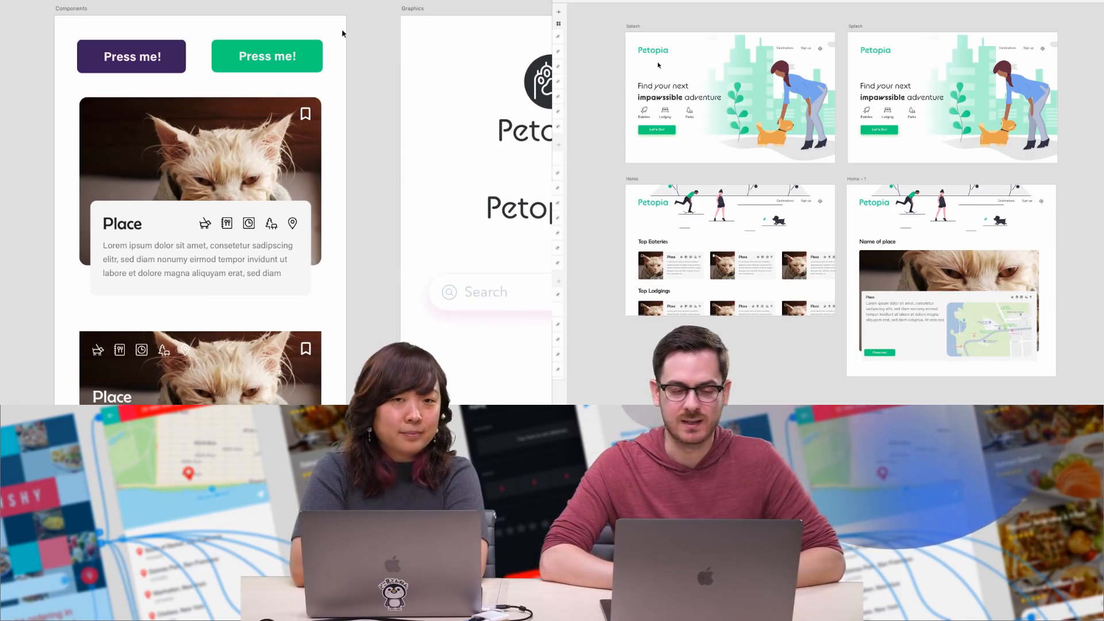
Inspect the Splash artboard of the Untitled-1 web document up close
scroll(658, 65, "up", 5)
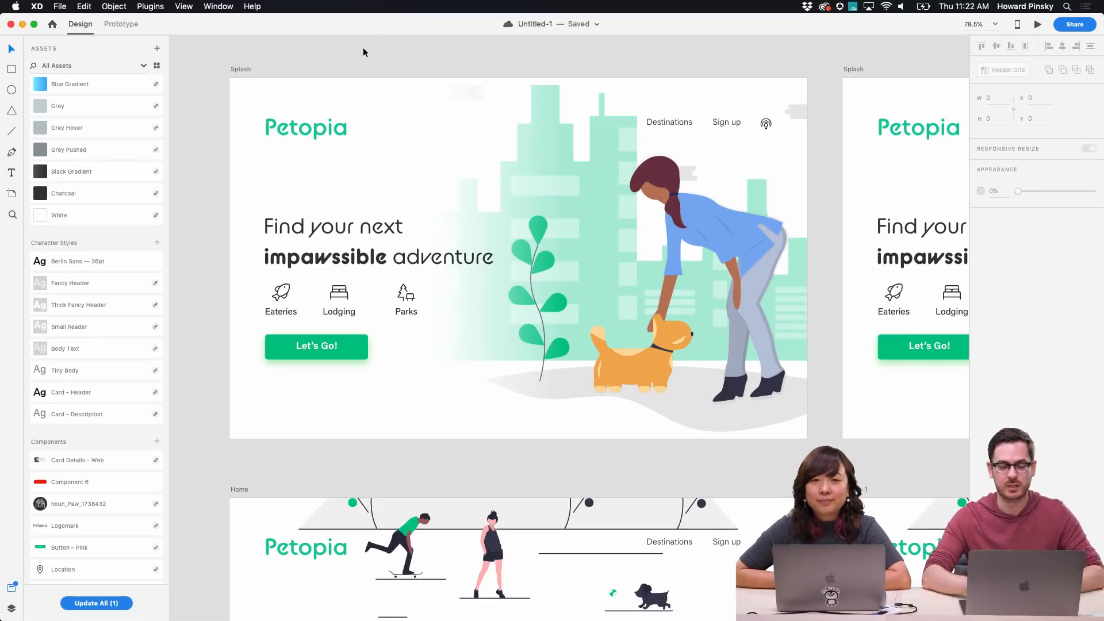
scroll(367, 91, "right", 2)
scroll(367, 91, "down", 1)
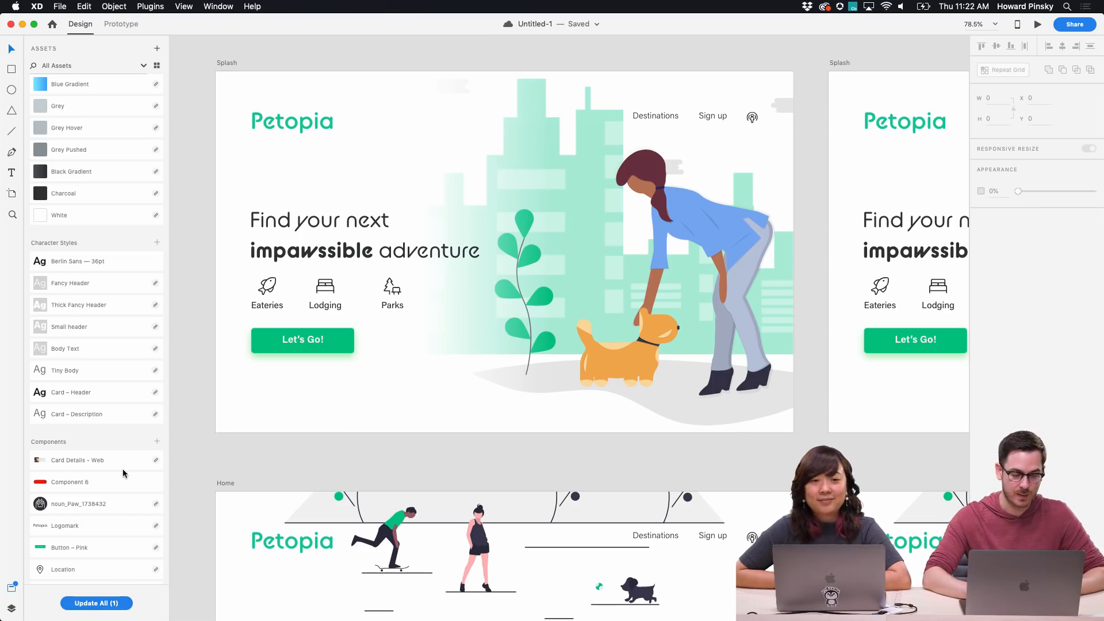
Update all linked components in the Untitled-1 document and select the city illustration on the first Splash artboard
scroll(123, 488, "down", 10)
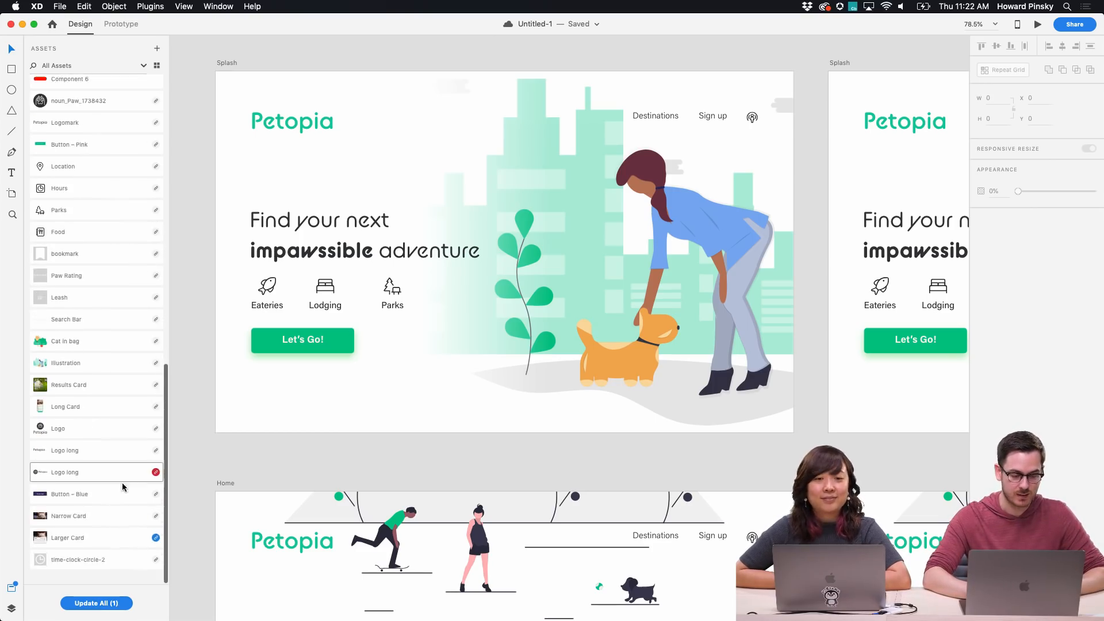
left_click(115, 603)
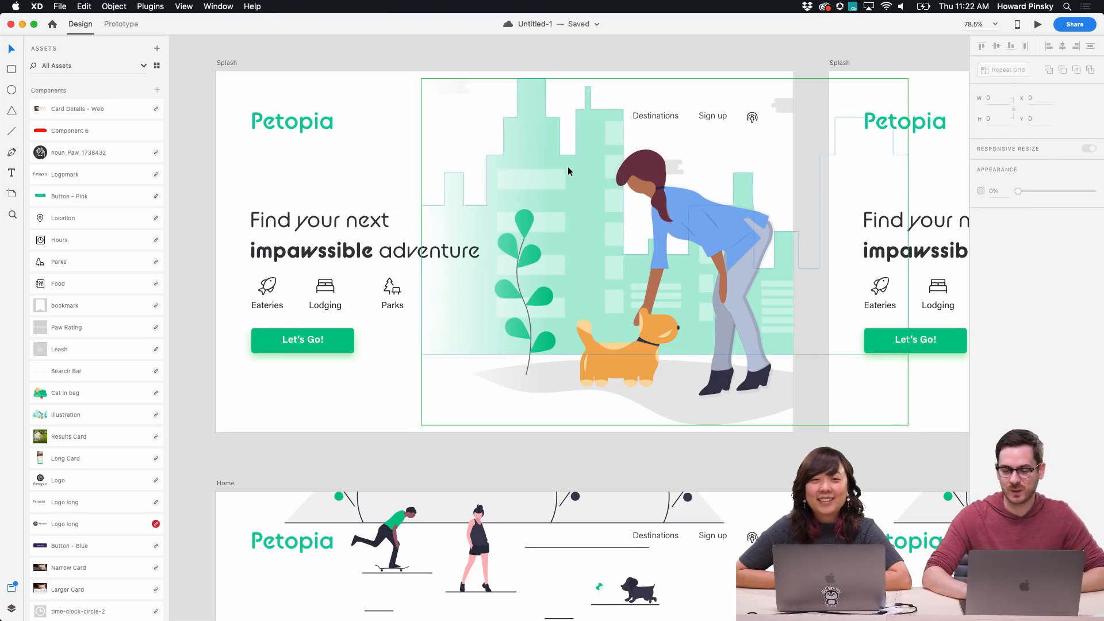
scroll(568, 167, "right", 3)
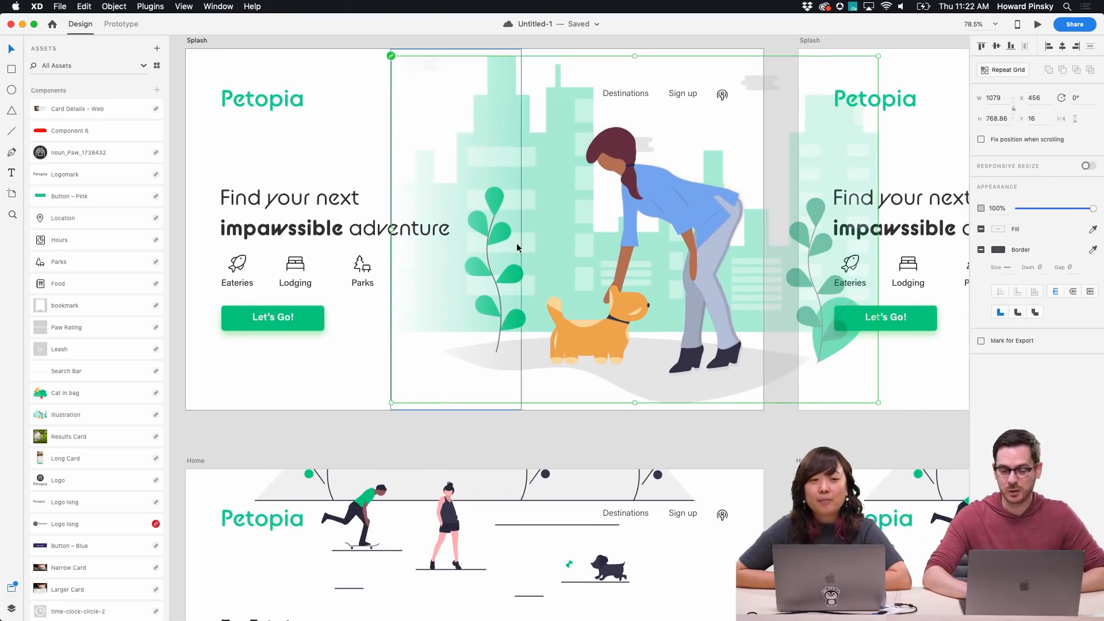
Preview the first Splash artboard as a prototype, close the preview window and deselect the city illustration
key("super+Return")
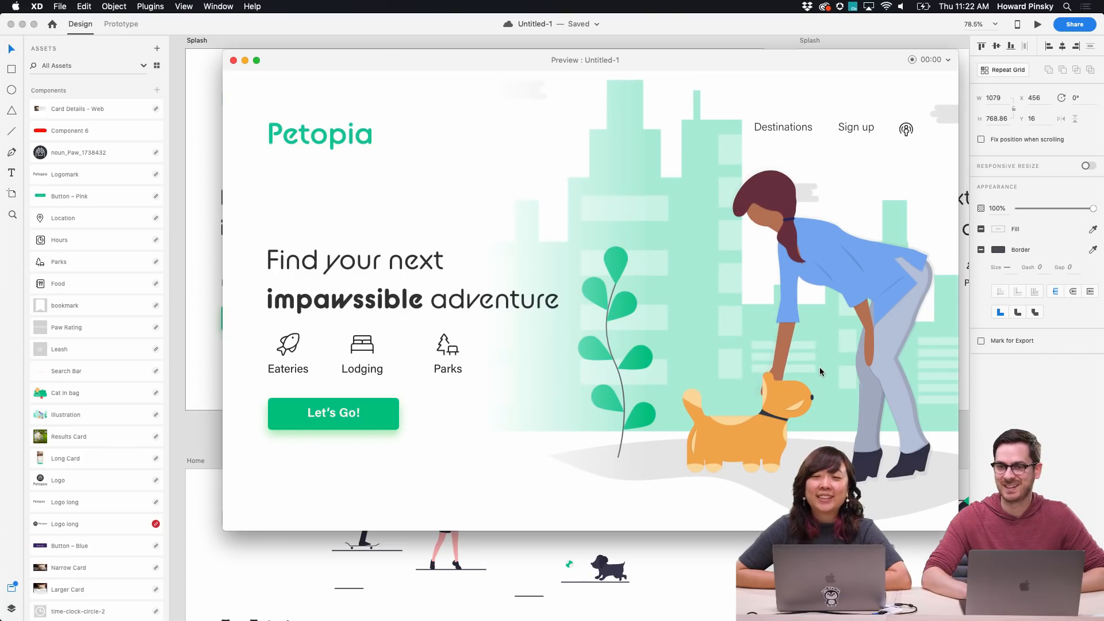
key("super+w")
scroll(660, 386, "down", 10)
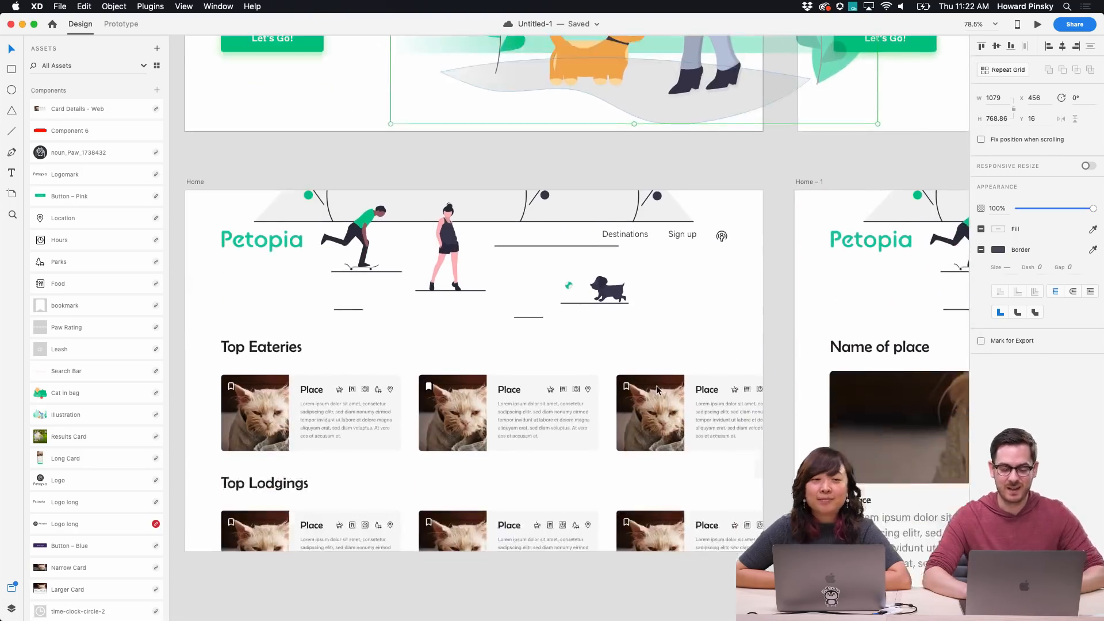
left_click(202, 251)
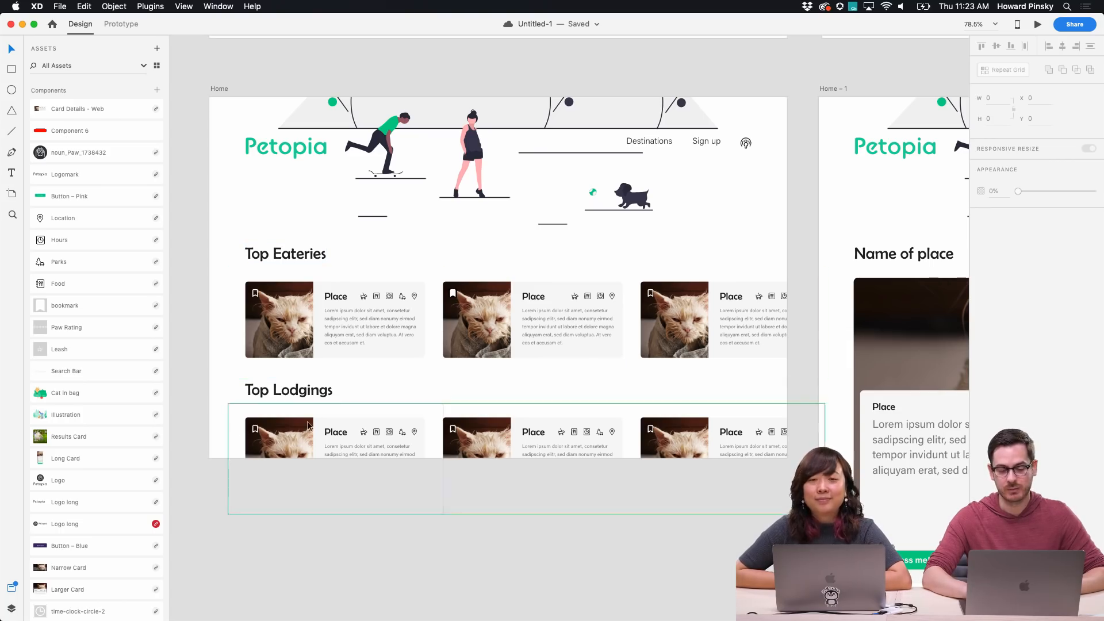
Inspect the nested groups and map inside the wide place card on the Home – 1 artboard, then reselect the whole card
scroll(437, 437, "right", 10)
scroll(437, 436, "down", 2)
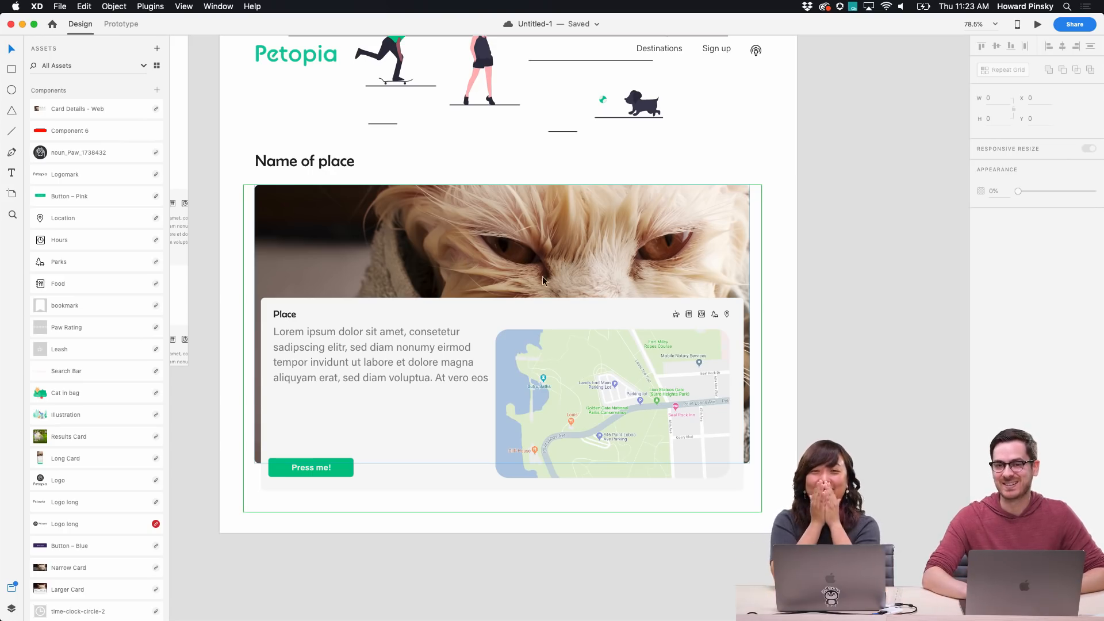
double_click(606, 387)
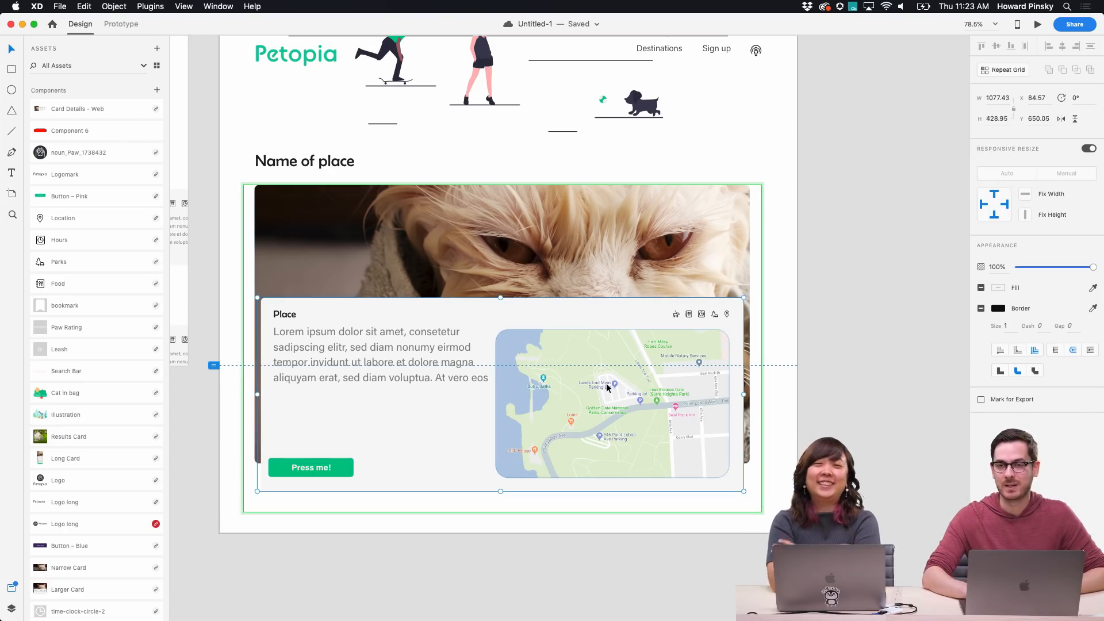
double_click(607, 387)
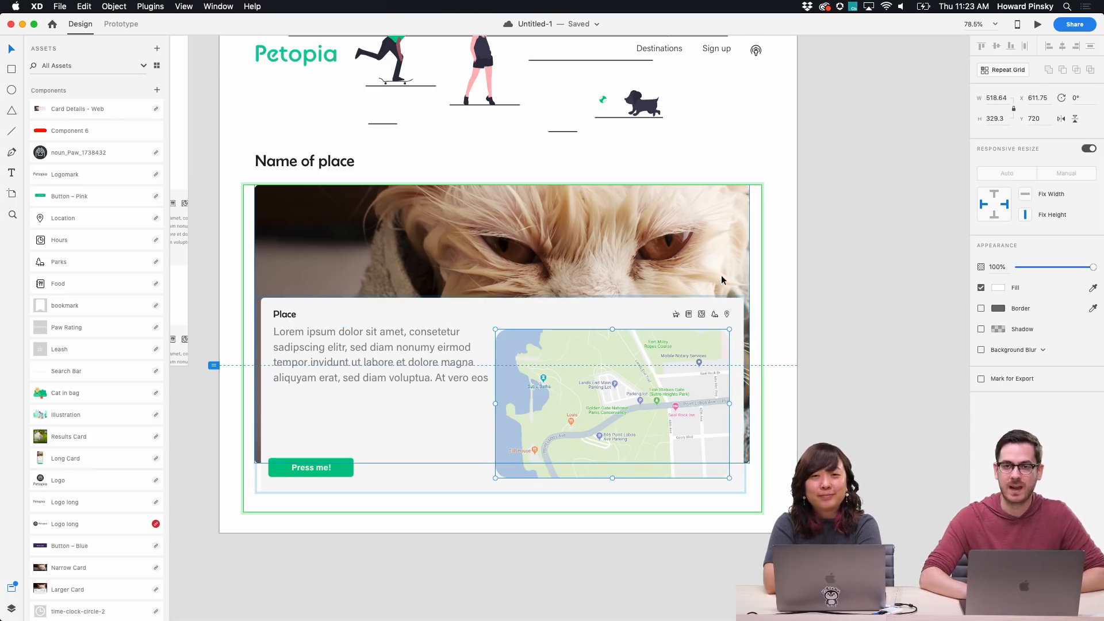
left_click(775, 268)
left_click(691, 260)
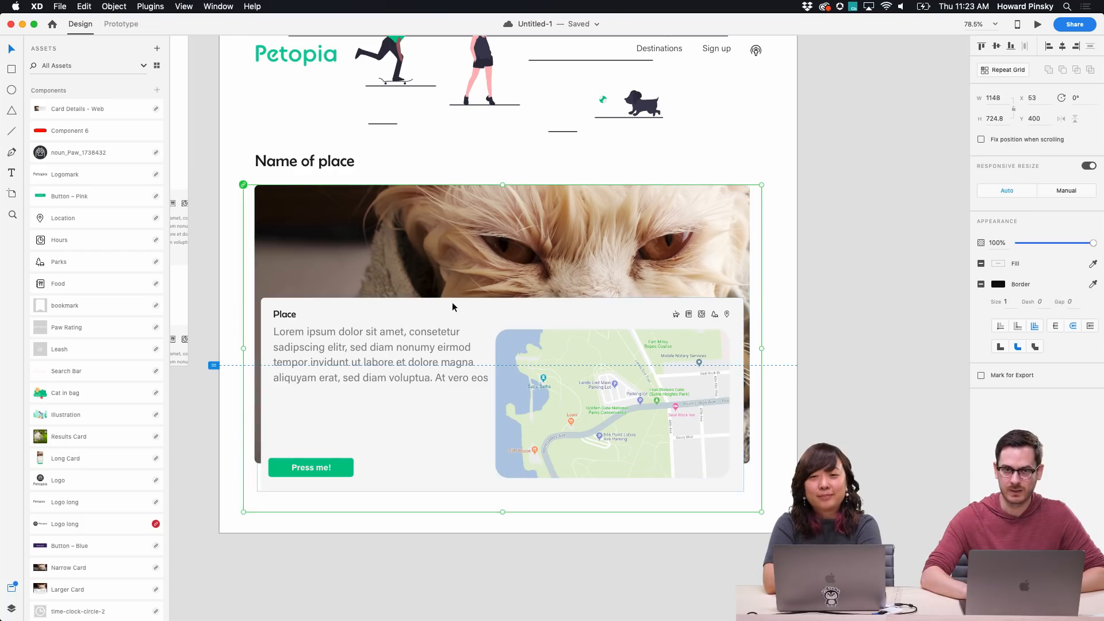
Place a Long Card component on the pasteboard beside the Home – 1 artboard and compare it with the wide place card
scroll(88, 412, "down", 1)
scroll(88, 411, "up", 1)
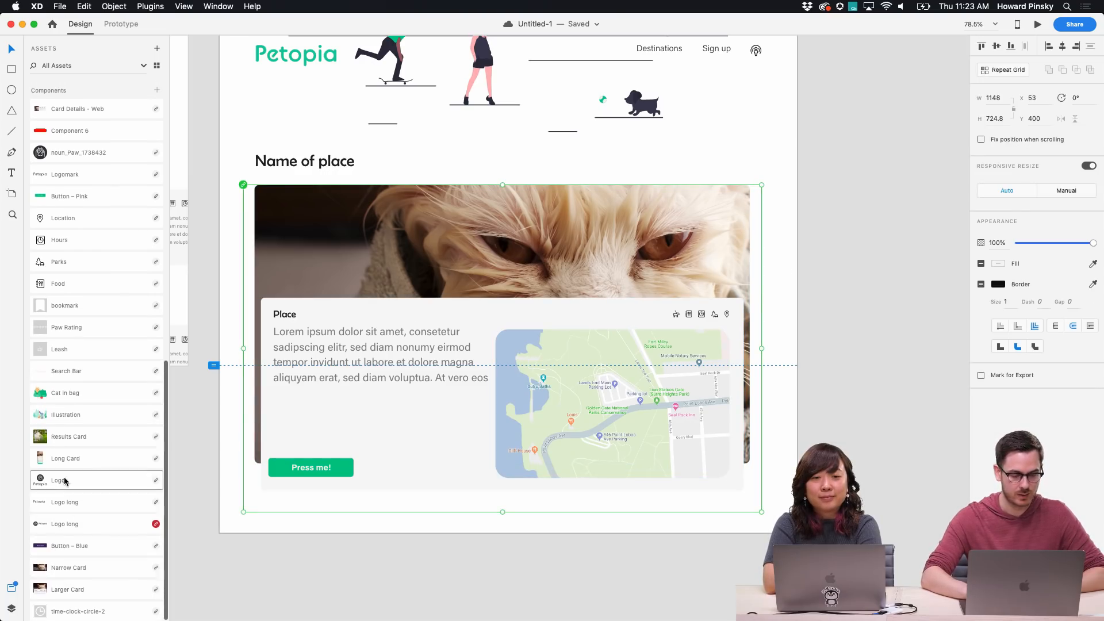
left_click_drag(65, 458, 895, 318)
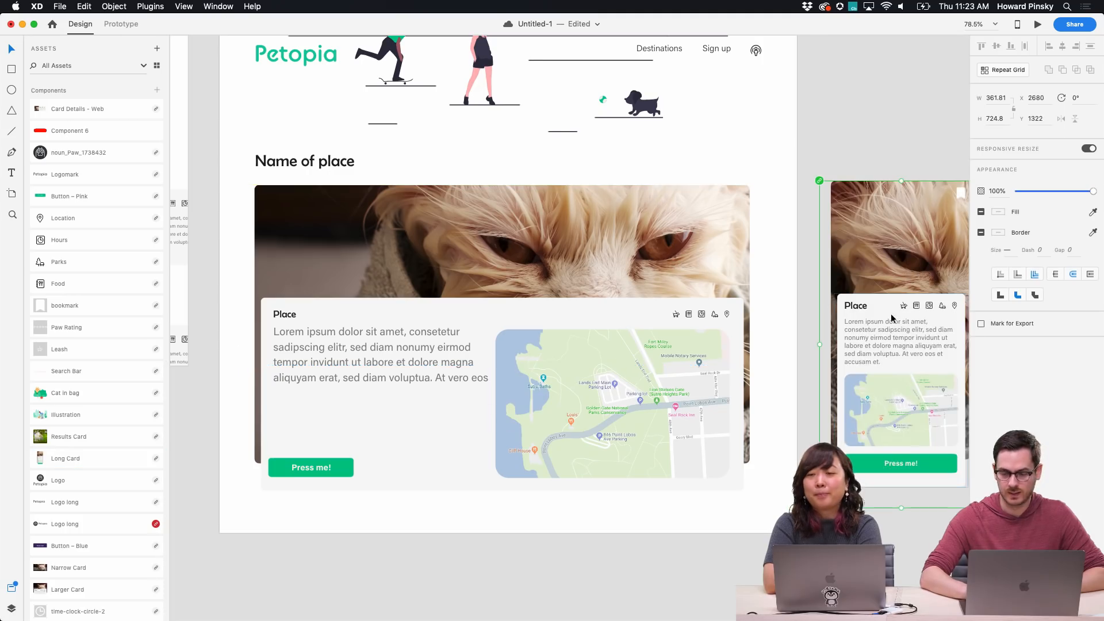
scroll(892, 318, "right", 3)
scroll(891, 318, "down", 1)
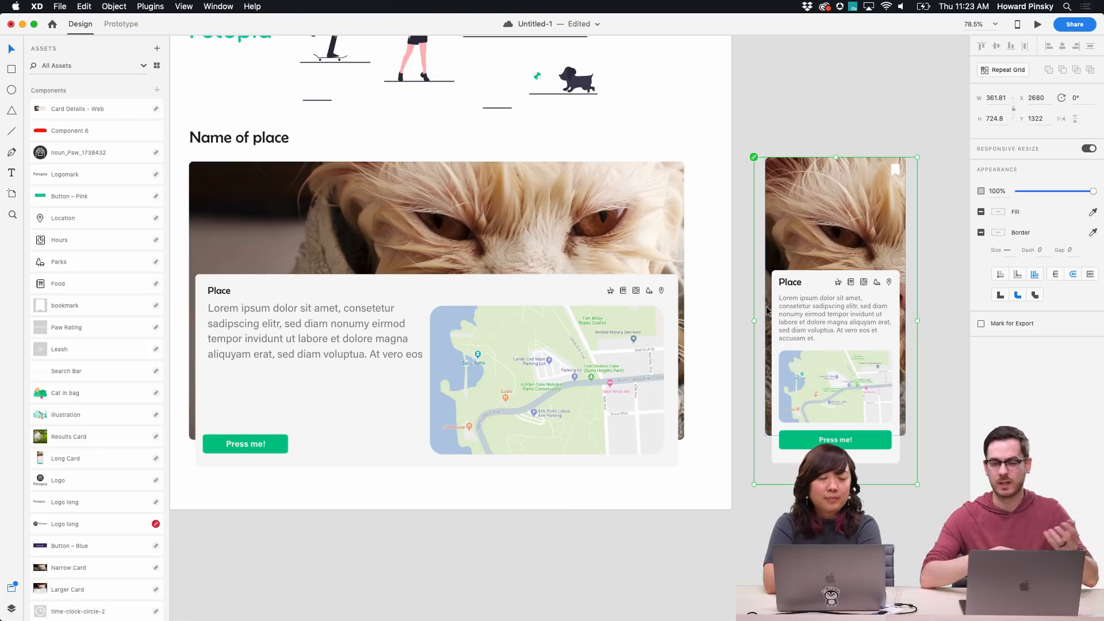
left_click(440, 246)
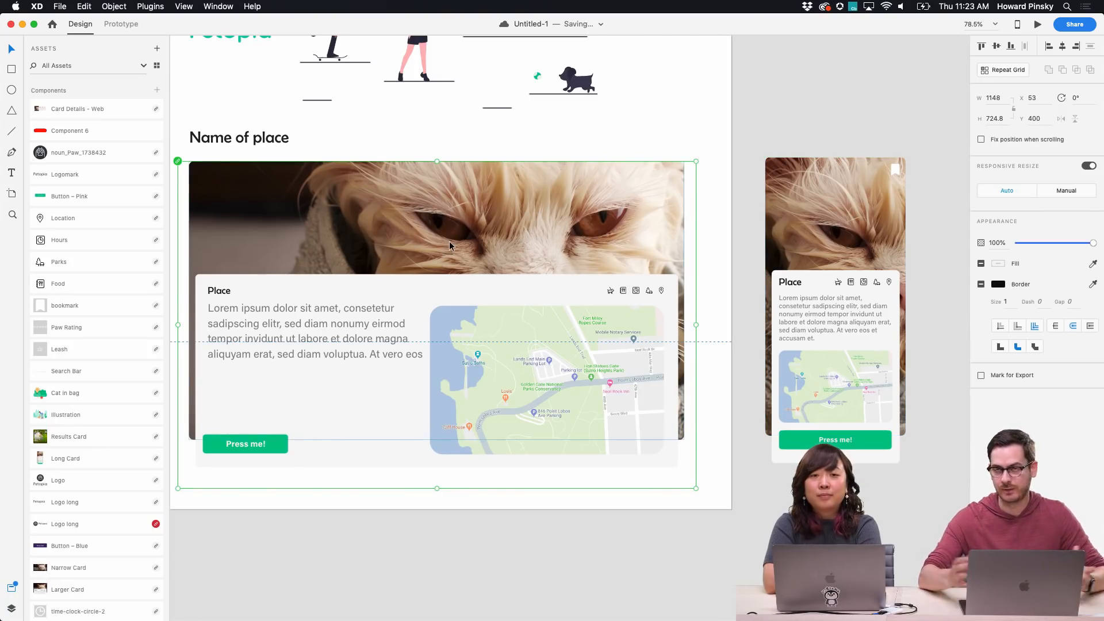
scroll(450, 241, "left", 2)
scroll(450, 241, "down", 1)
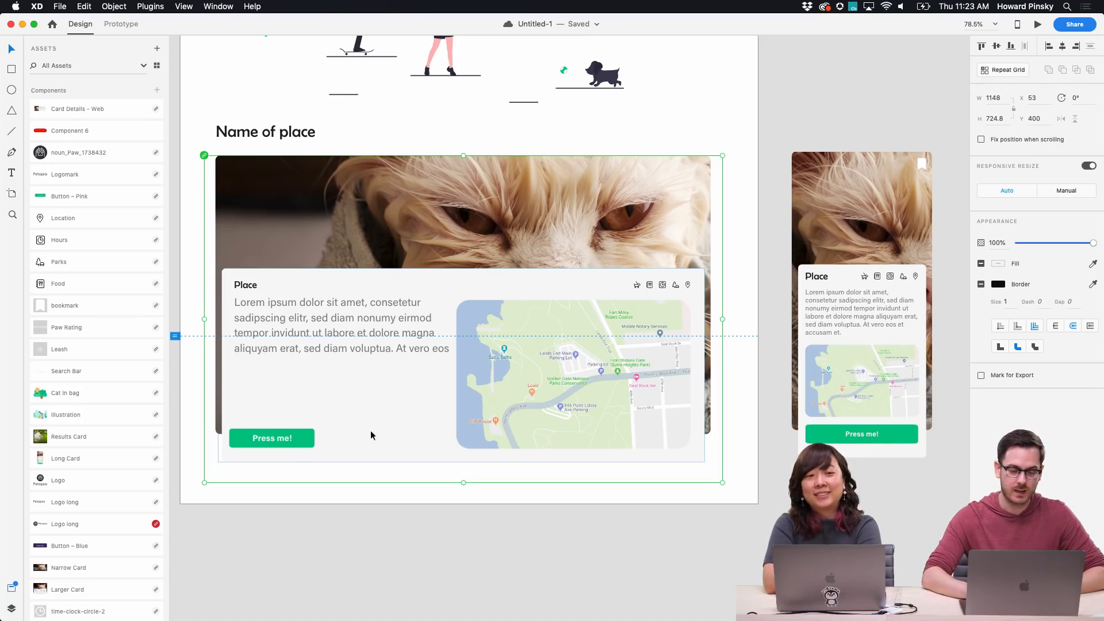
Delete the Long Card beside the Home – 1 artboard and fit all artboards in view
left_click(808, 397)
key("Delete")
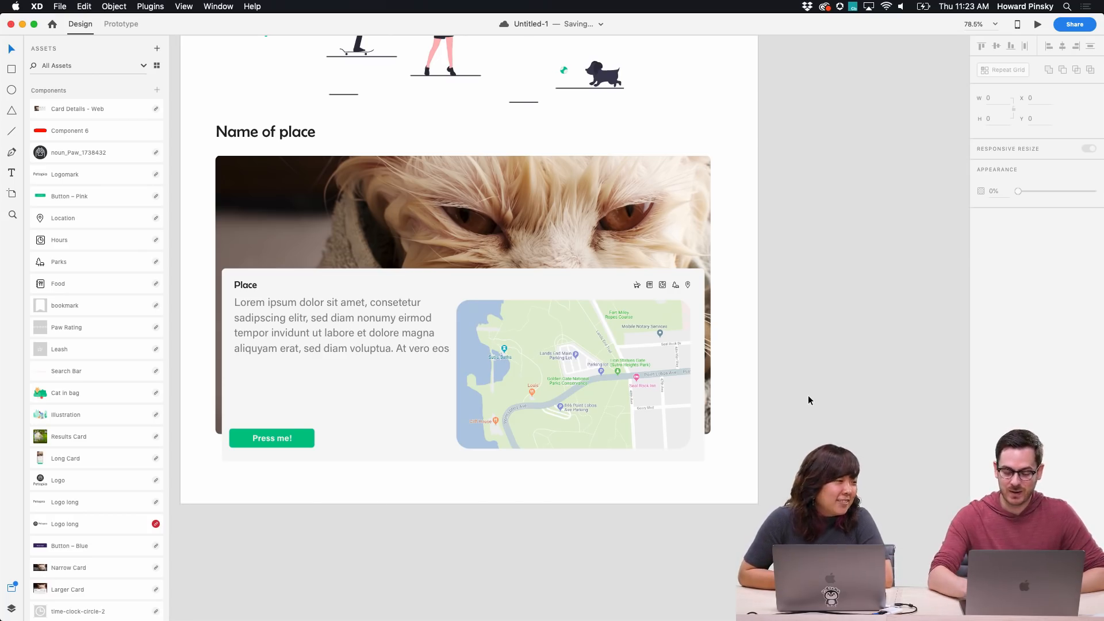
key("super+0")
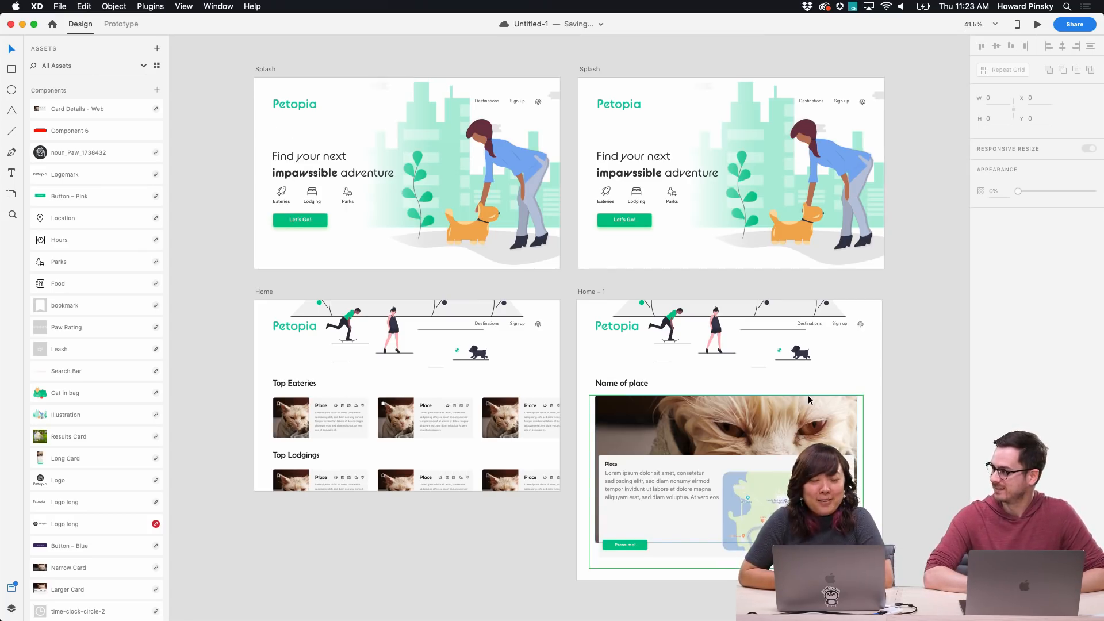